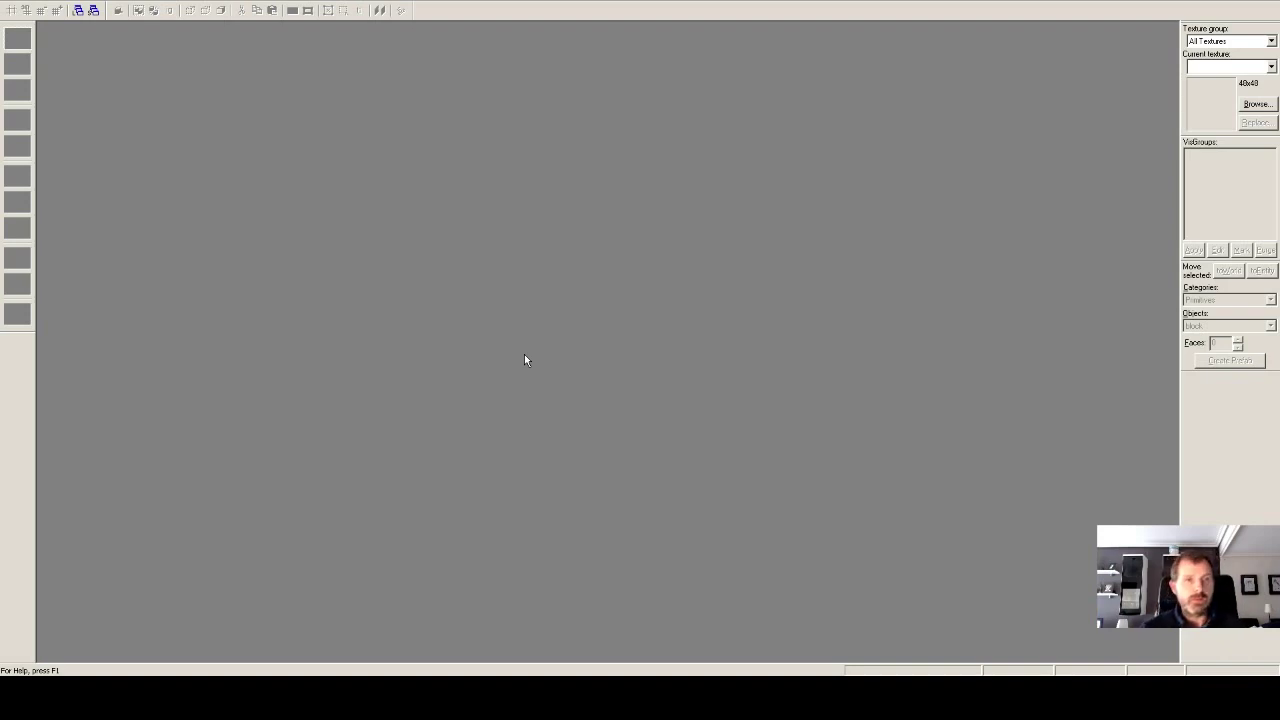
Open the recent map lda-p-session-01-room-05.rmf.
left_click(5, 3)
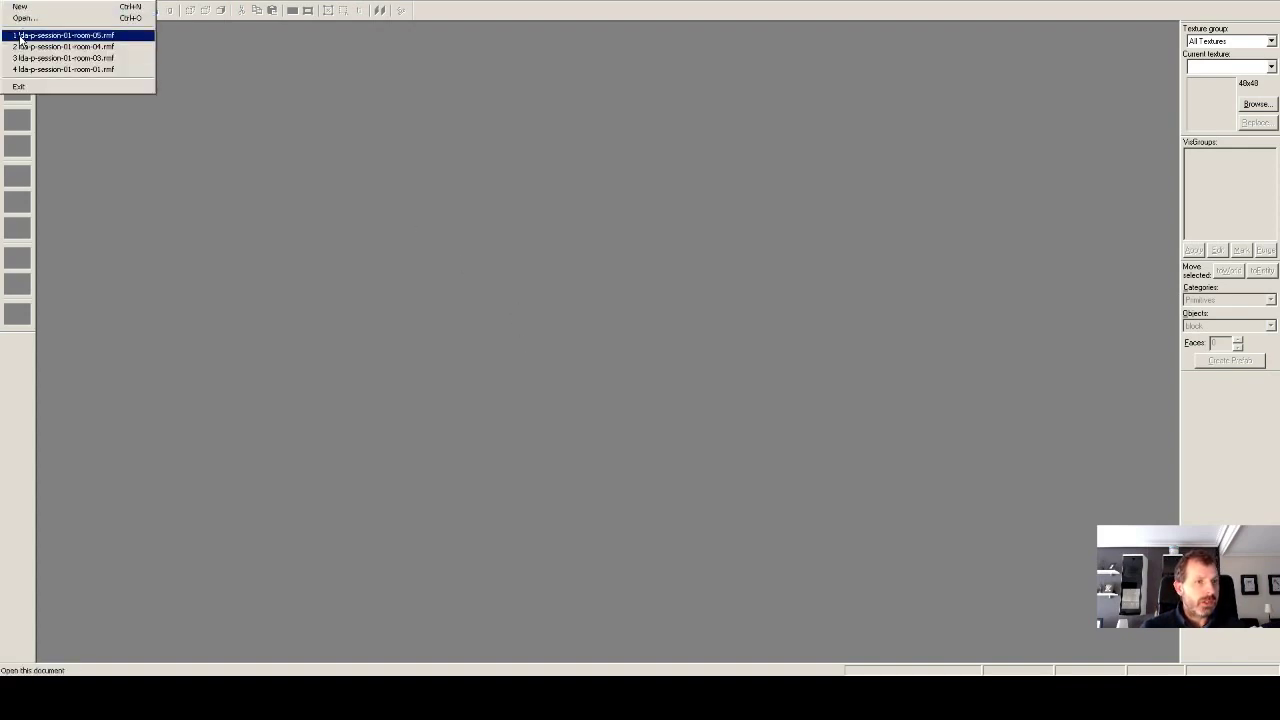
left_click(20, 35)
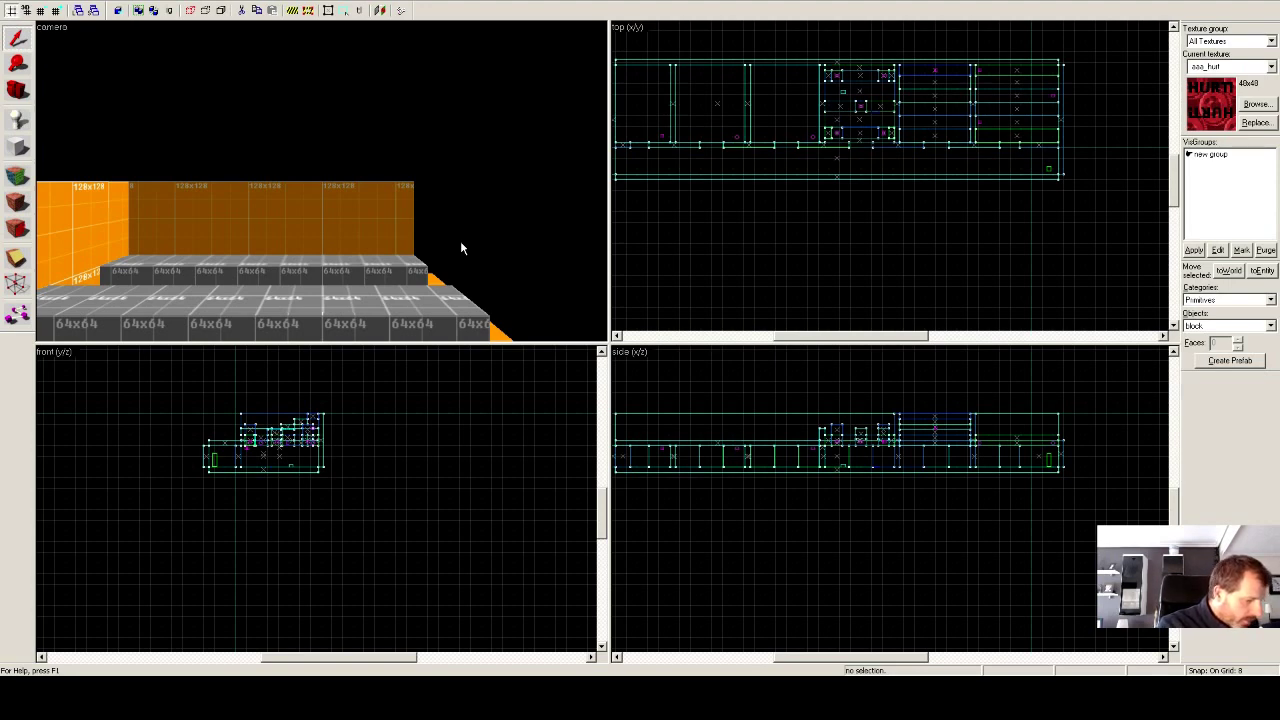
Walk through the map in the 3D camera view to examine the long corridor and the rooms opening off it.
key("z")
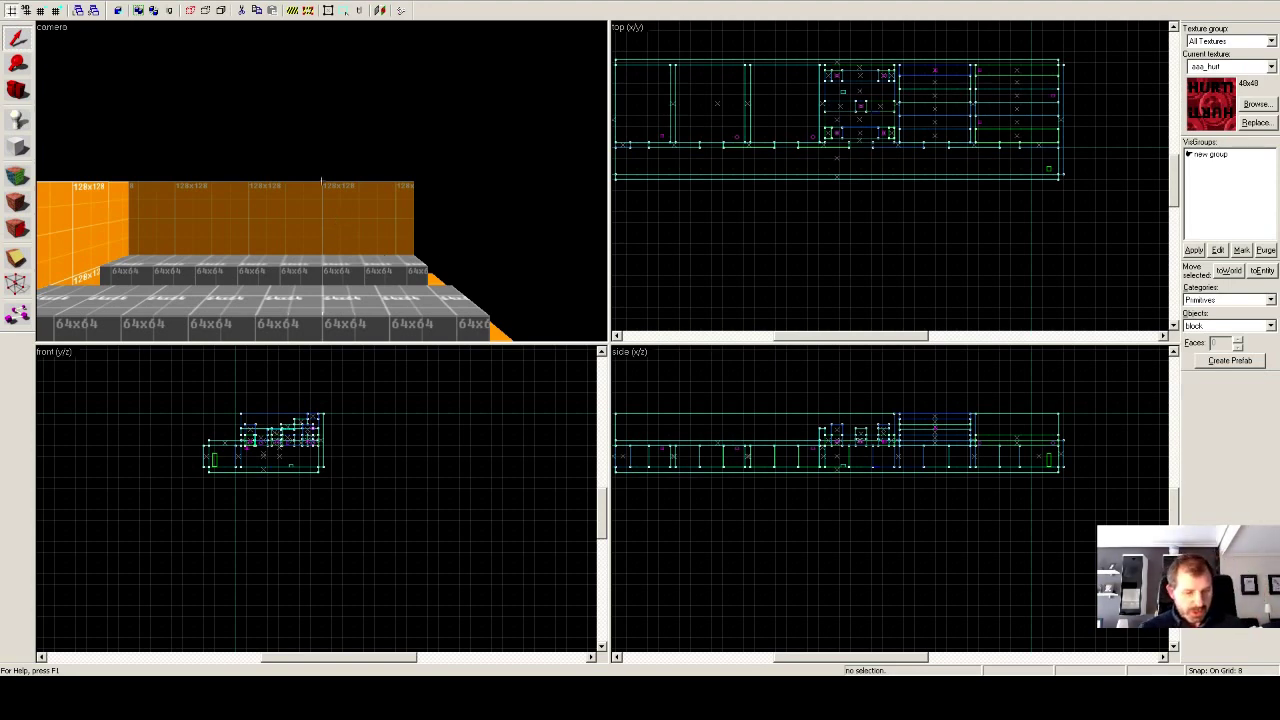
key("w")
key("w")
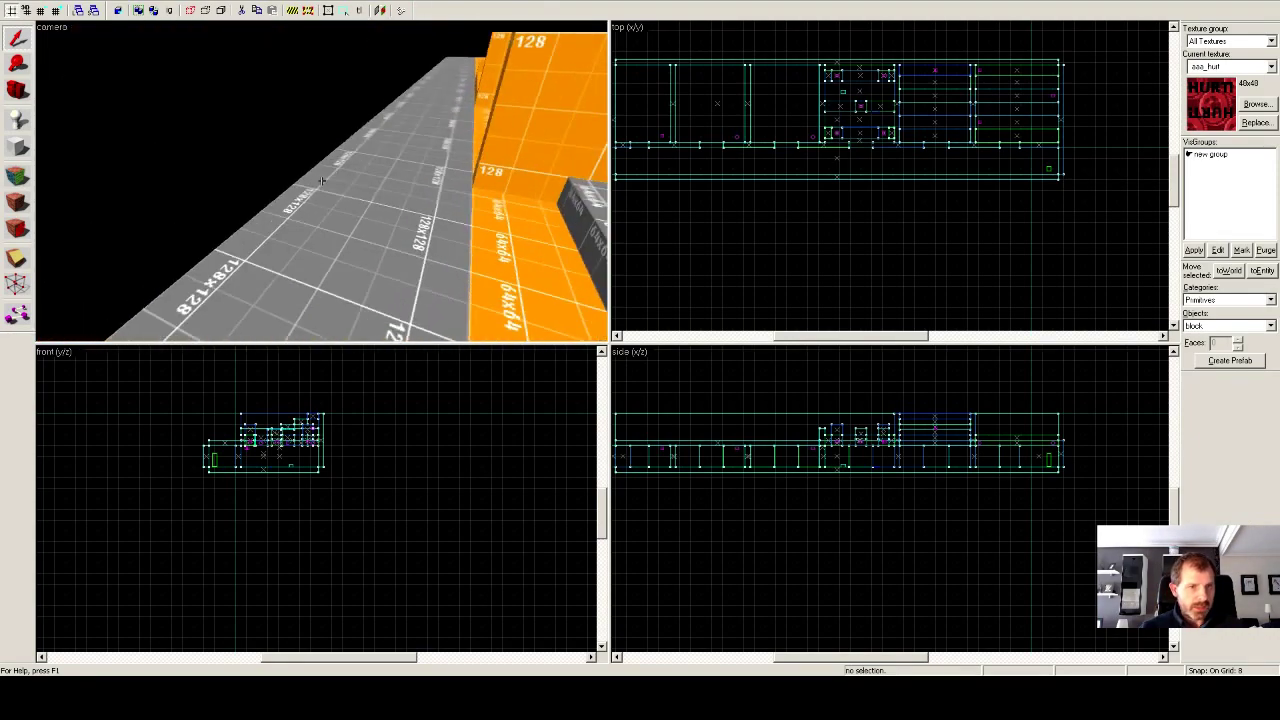
key("w")
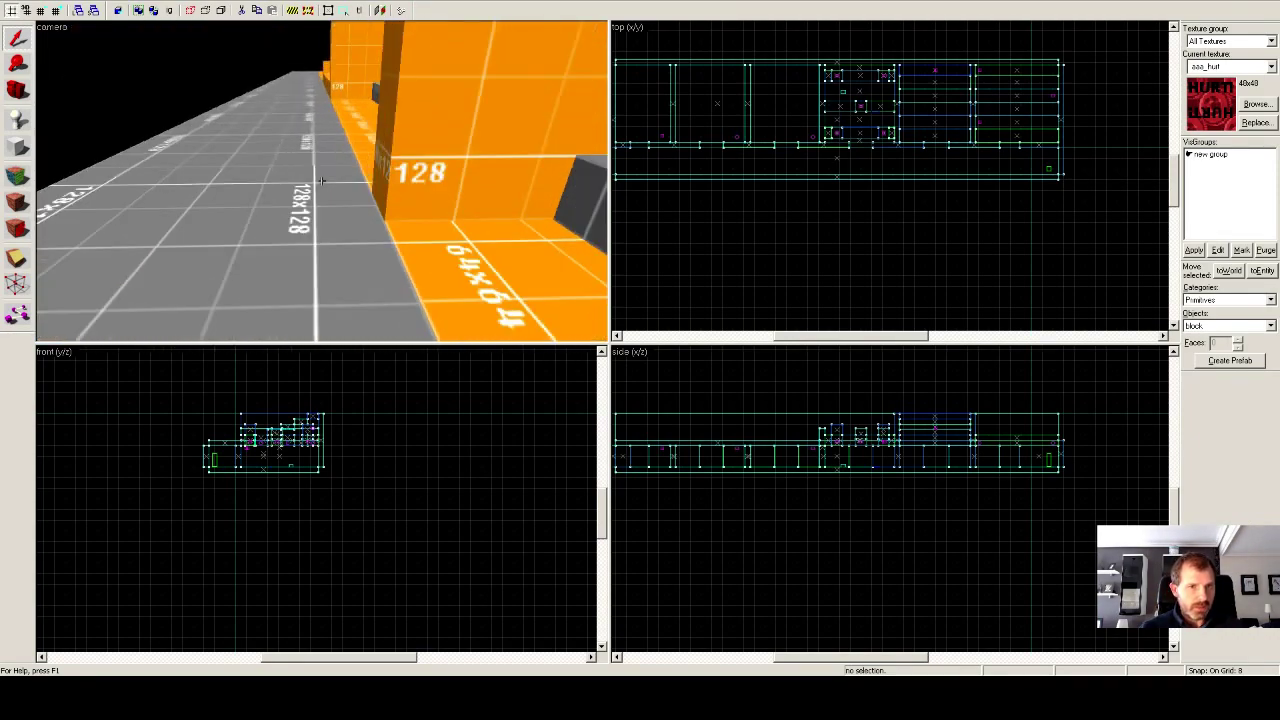
key("w")
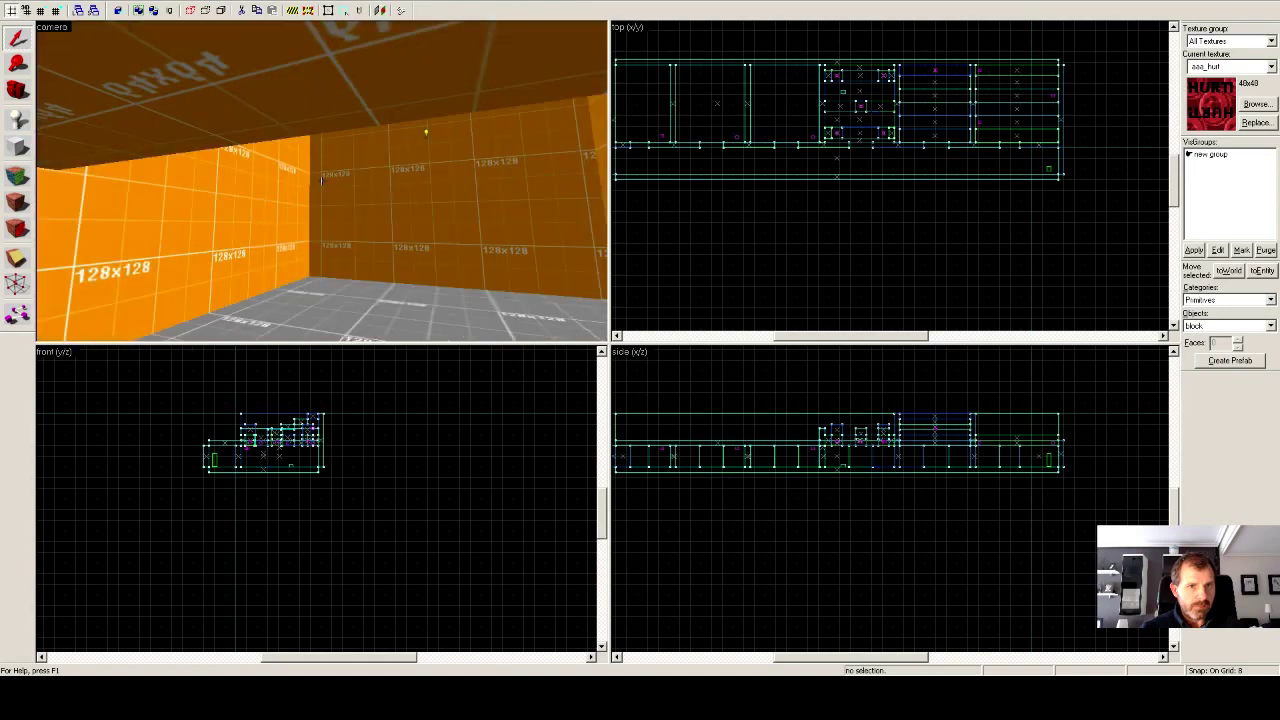
key("w")
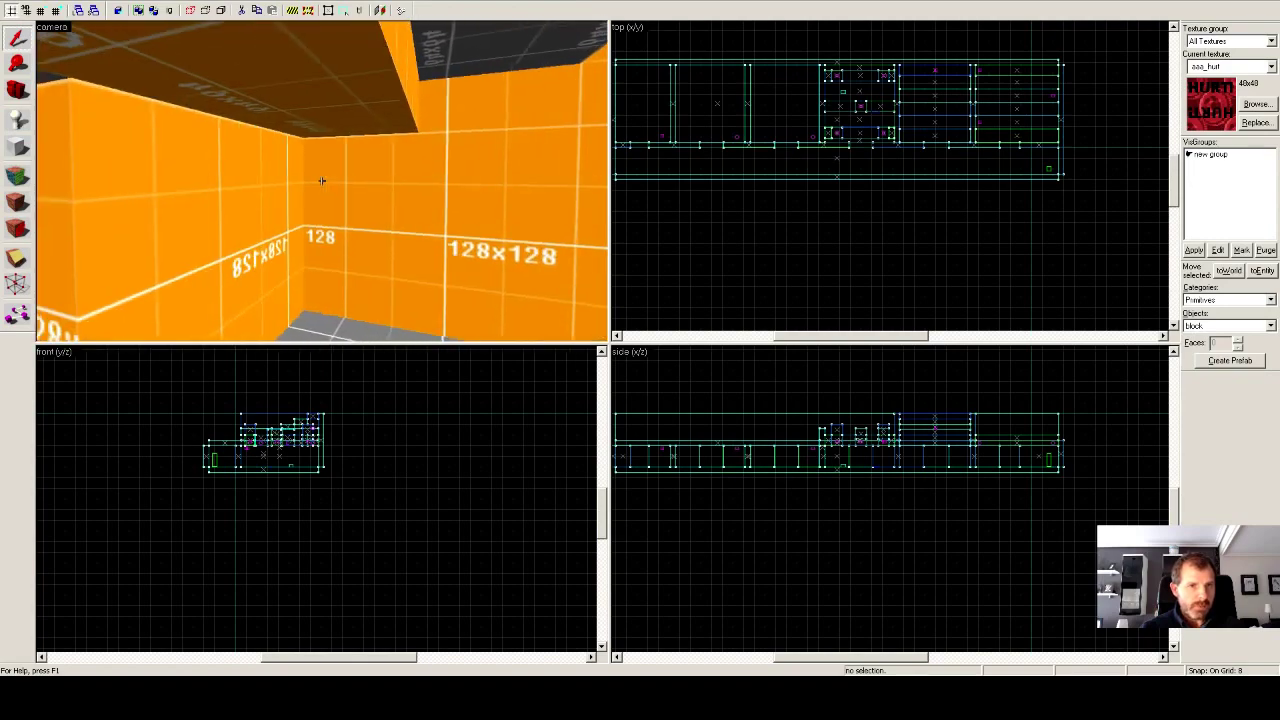
key("w")
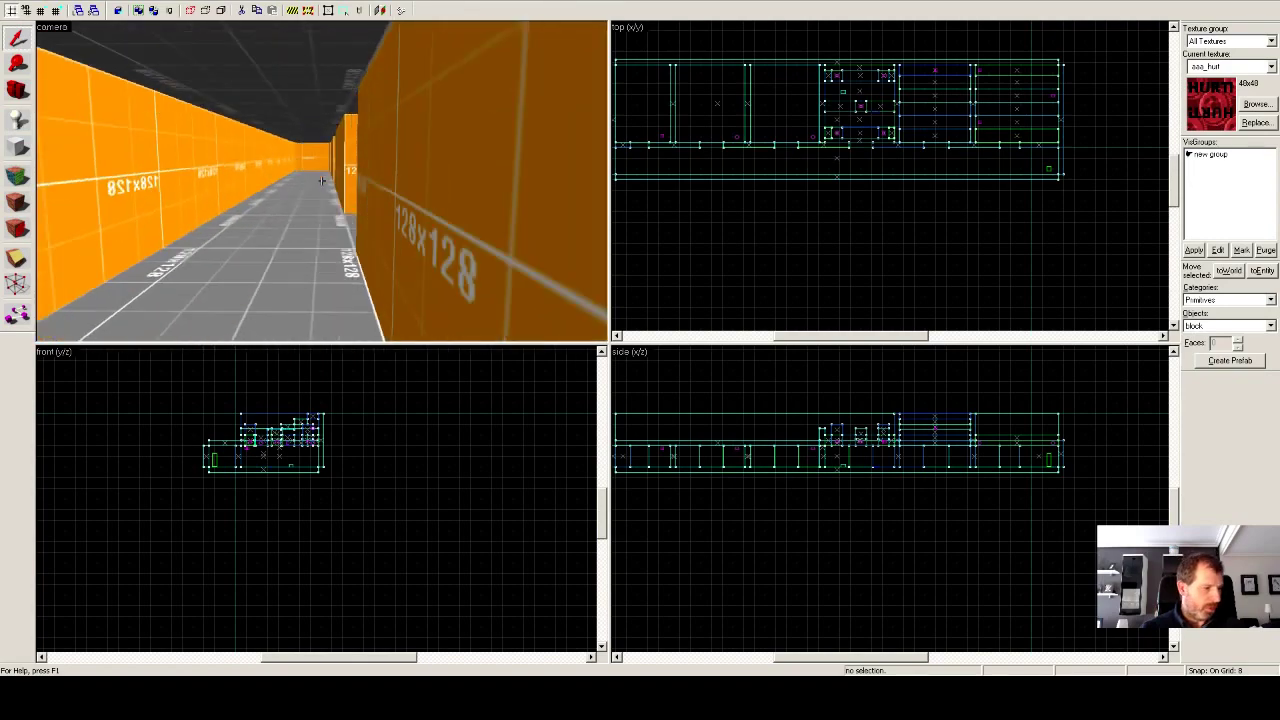
key("w")
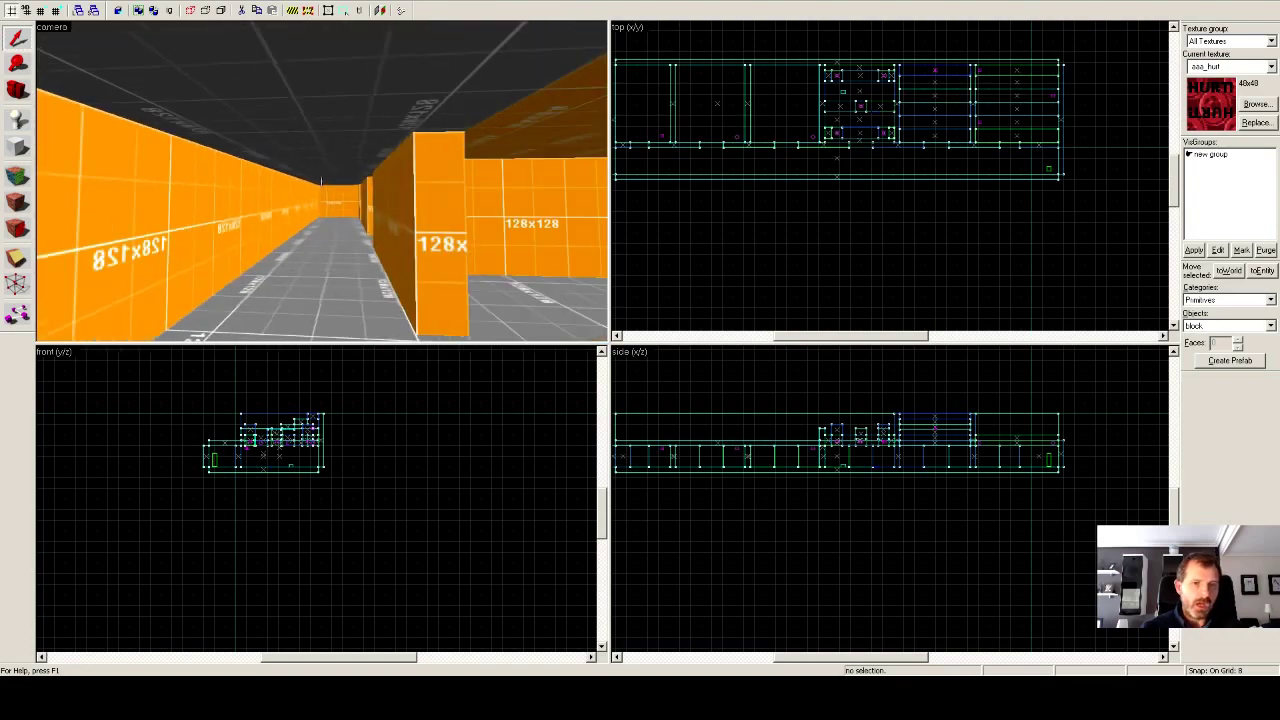
key("w")
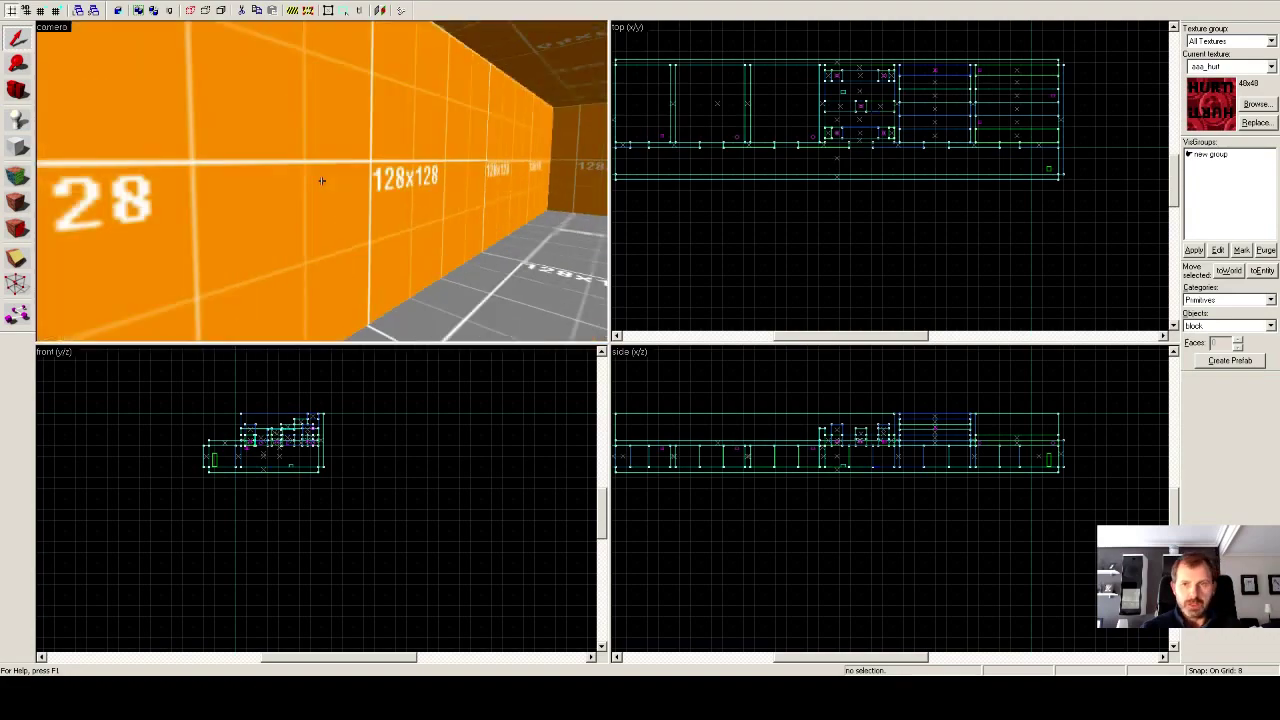
key("w")
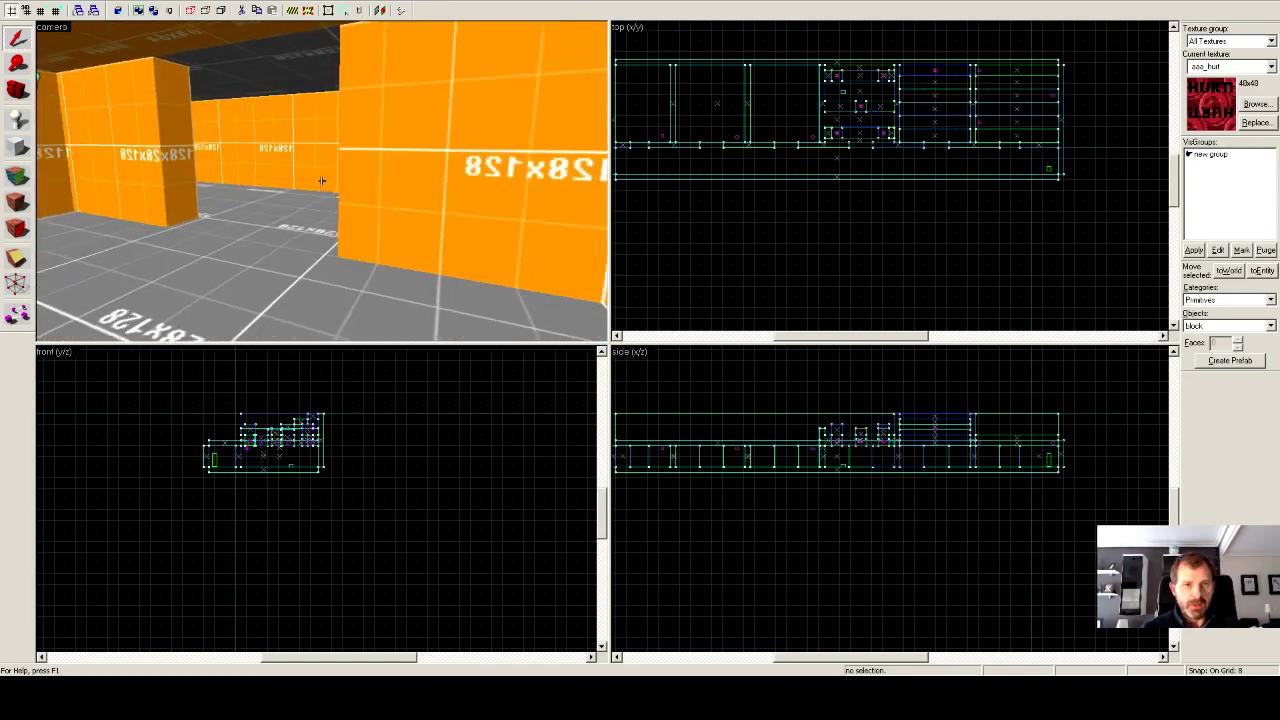
key("w")
key("Right")
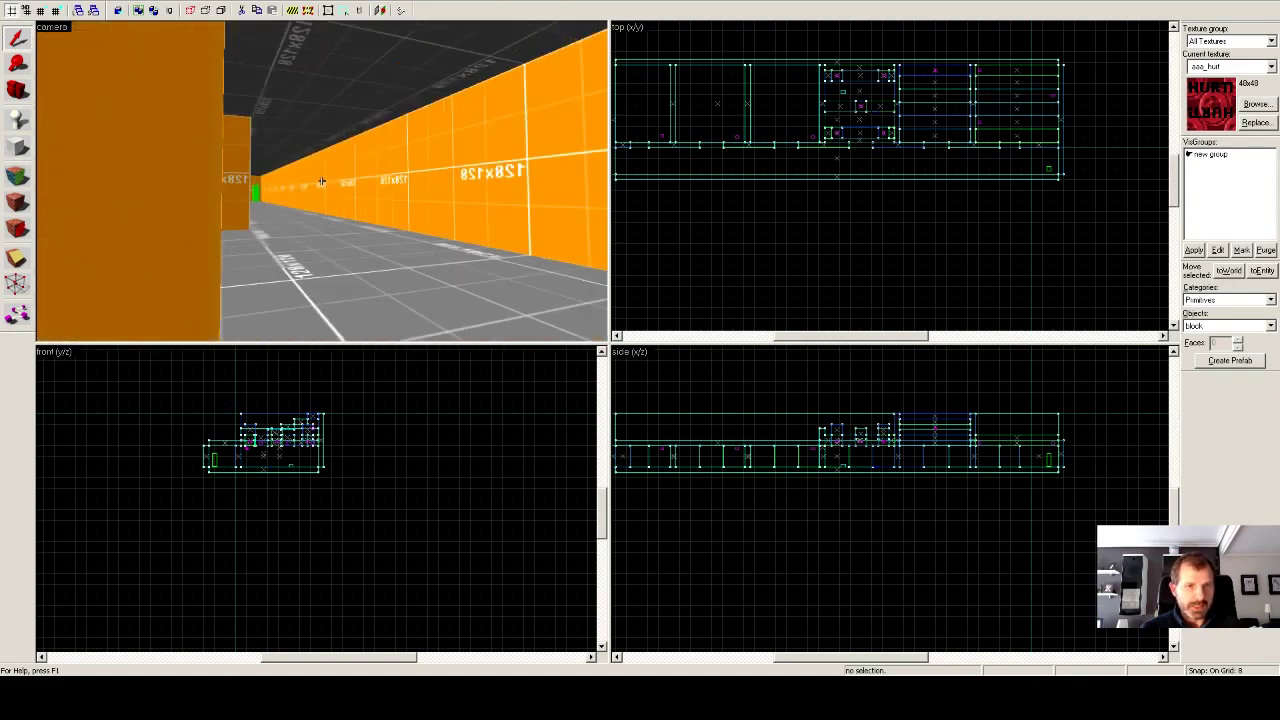
key("w")
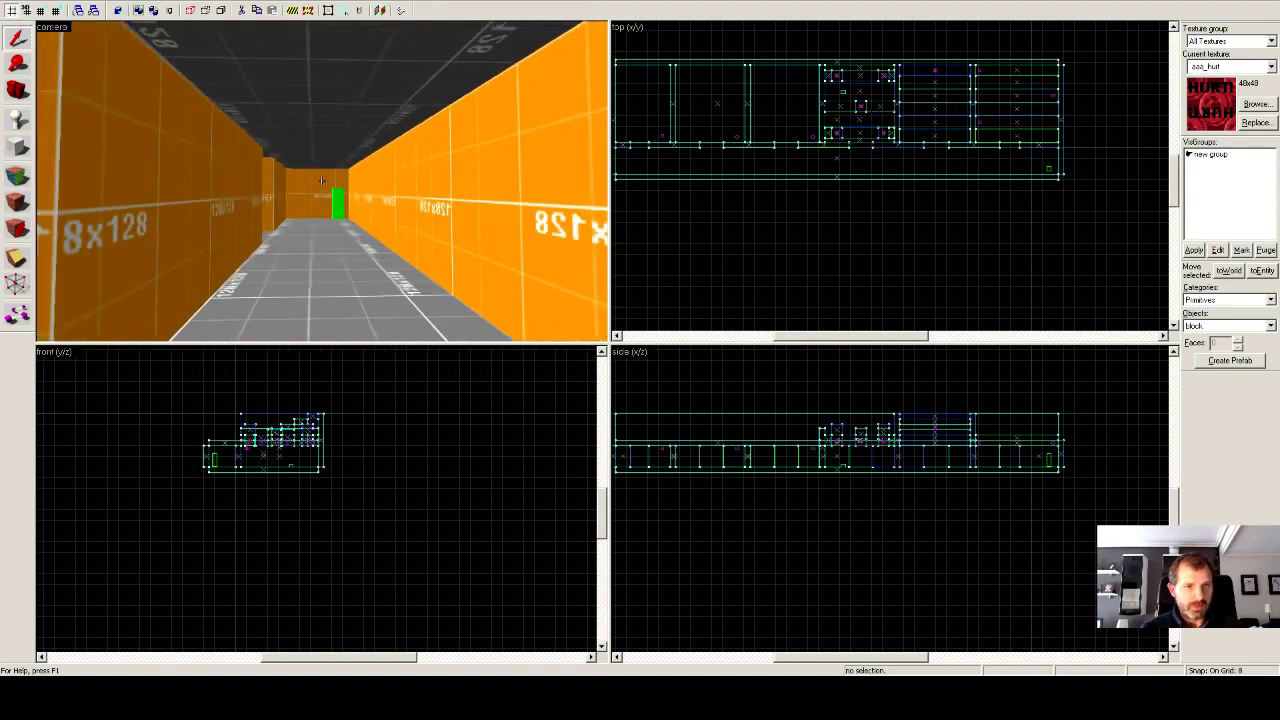
key("Left")
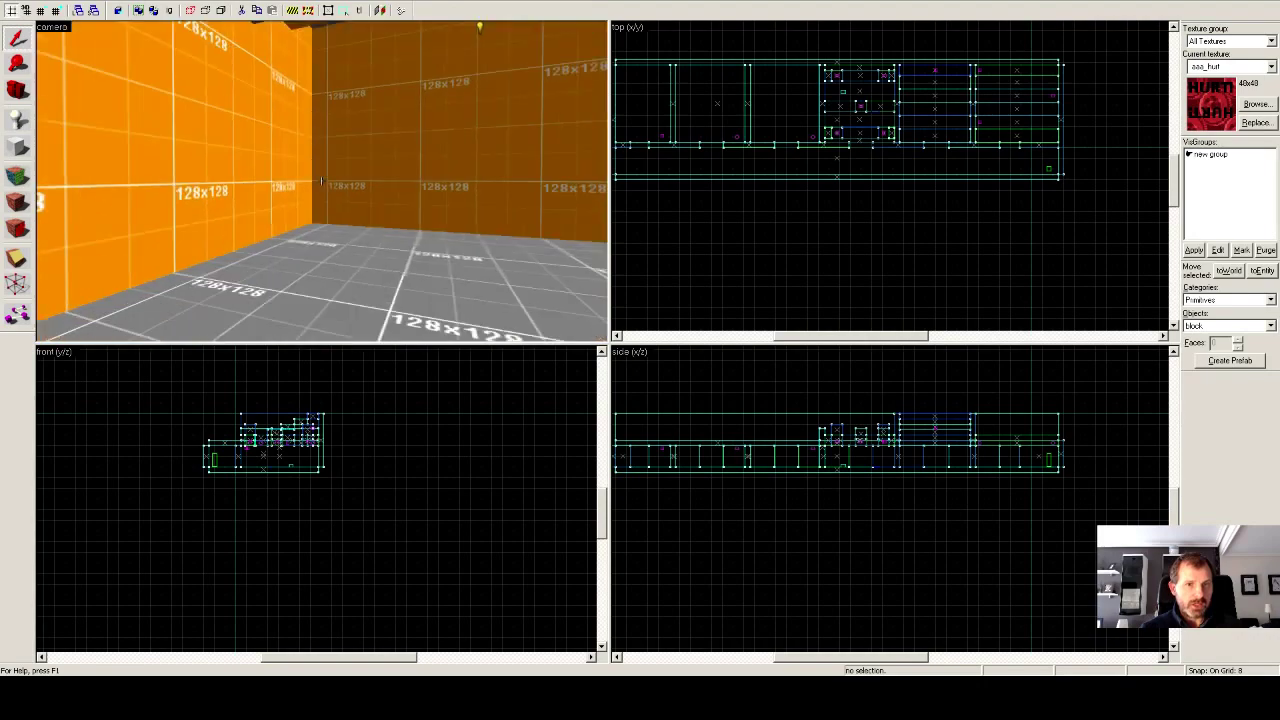
Delete the headcrab monster from the floor of the room beside the corridor.
key("w")
key("Left")
key("w")
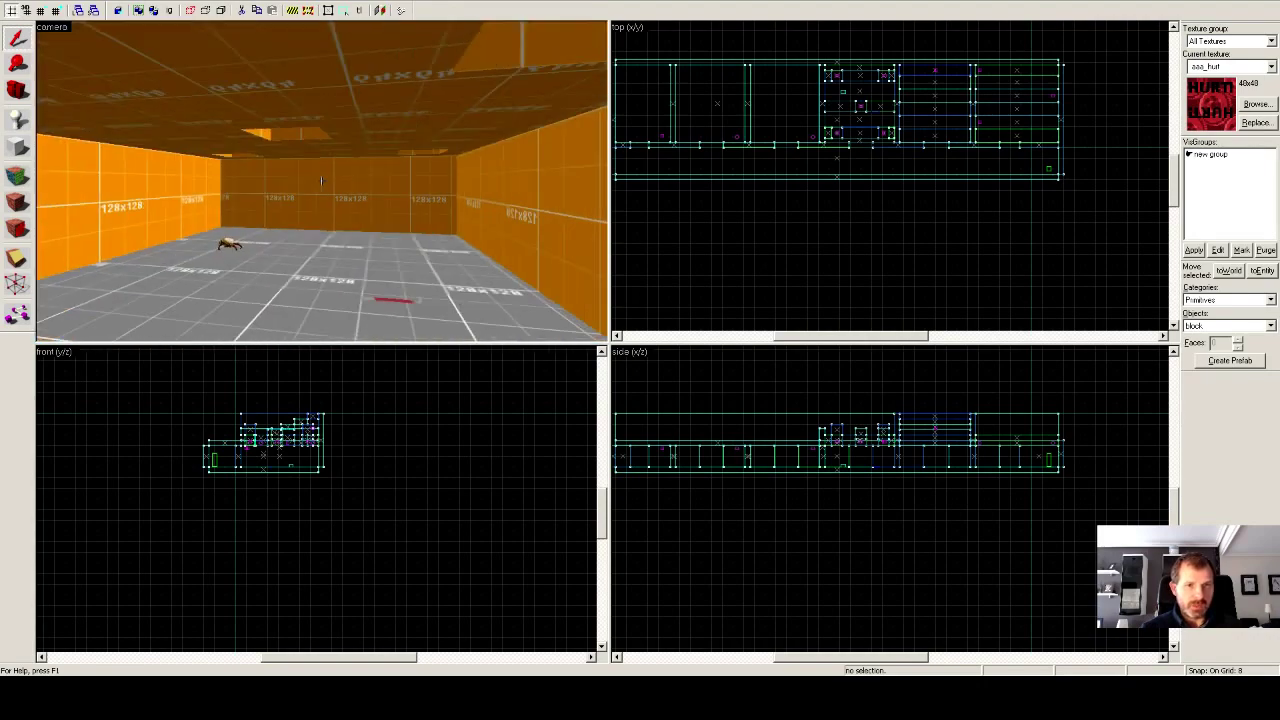
key("w")
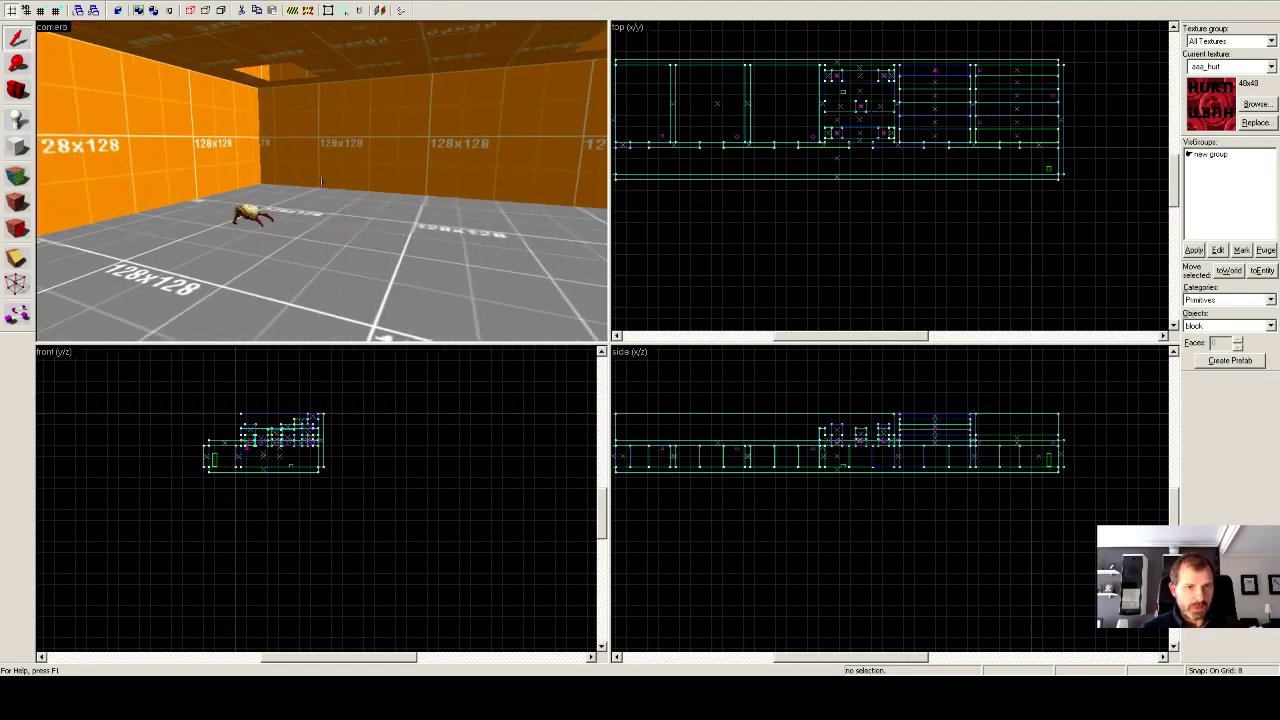
key("Right")
key("w")
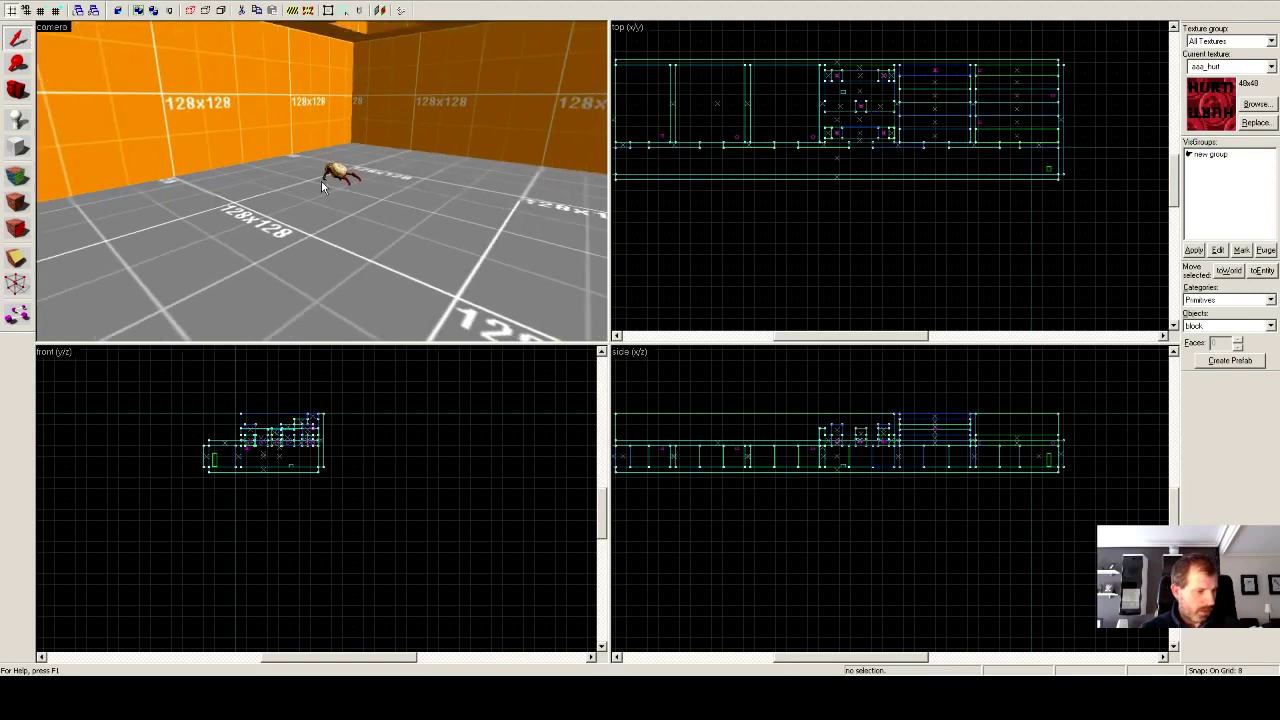
left_click(338, 174)
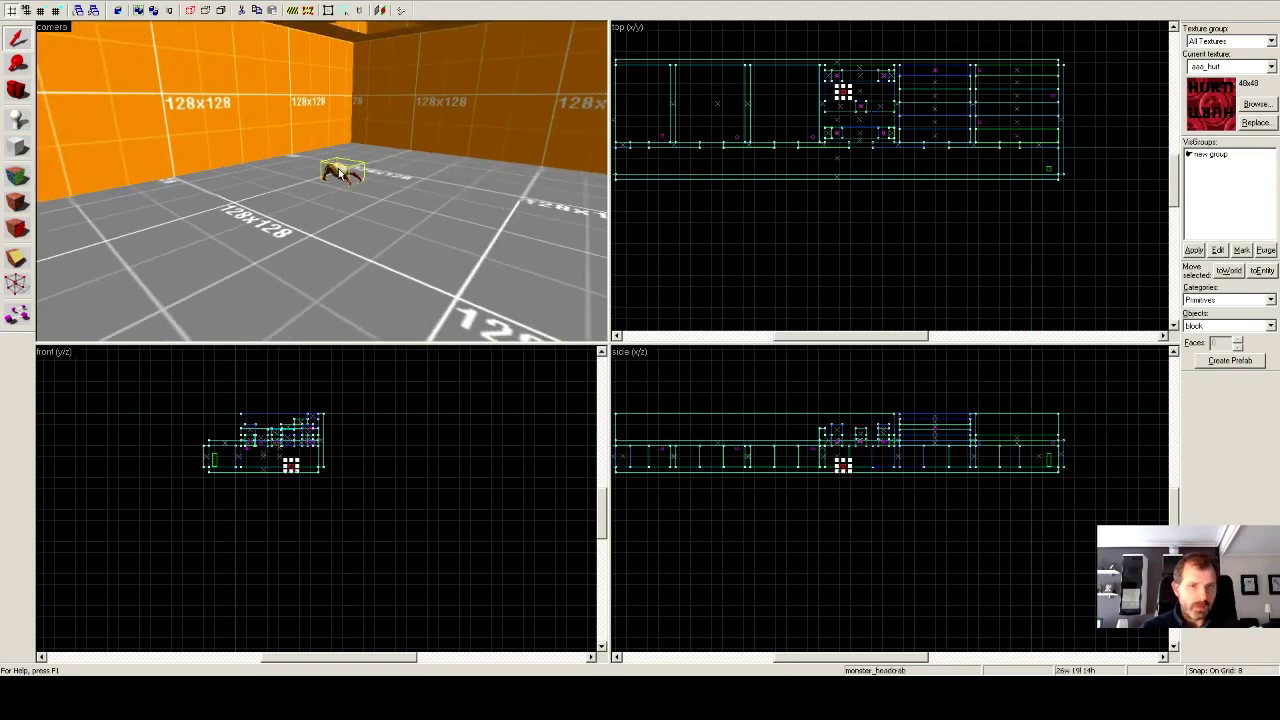
key("Delete")
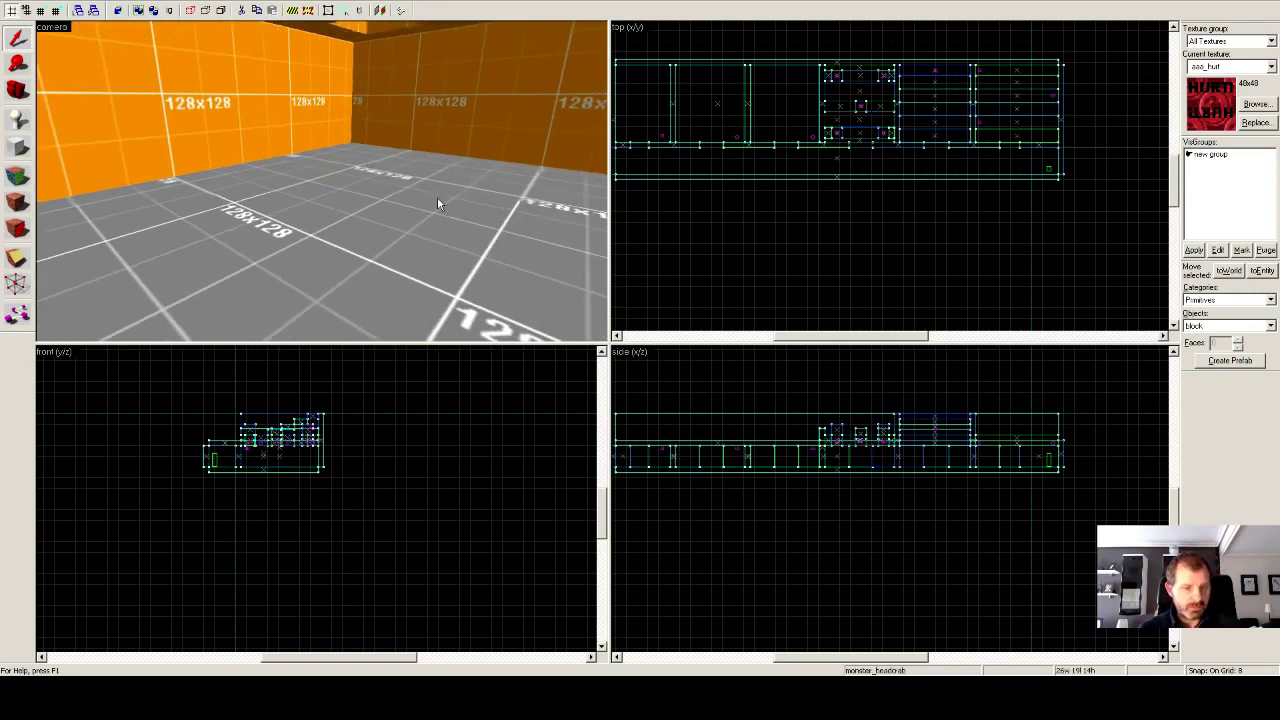
Delete the crowbar lying on the floor of the same room.
key("z")
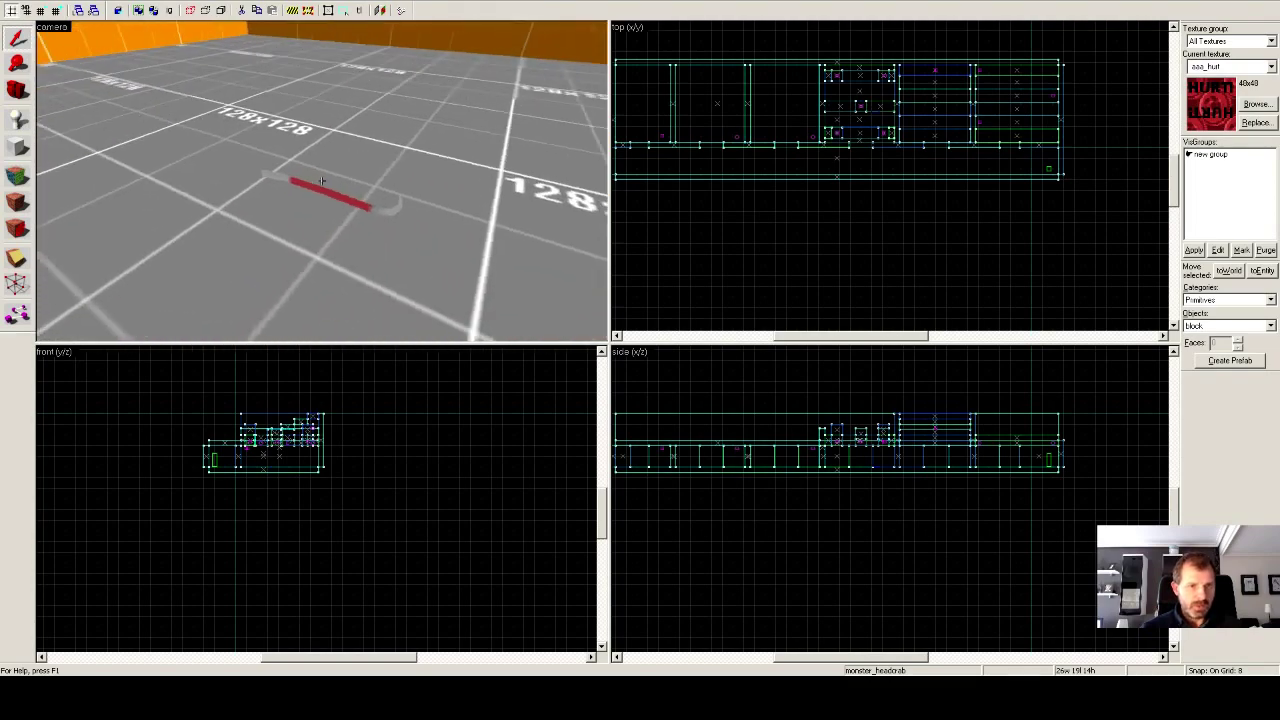
left_click(322, 181)
key("Delete")
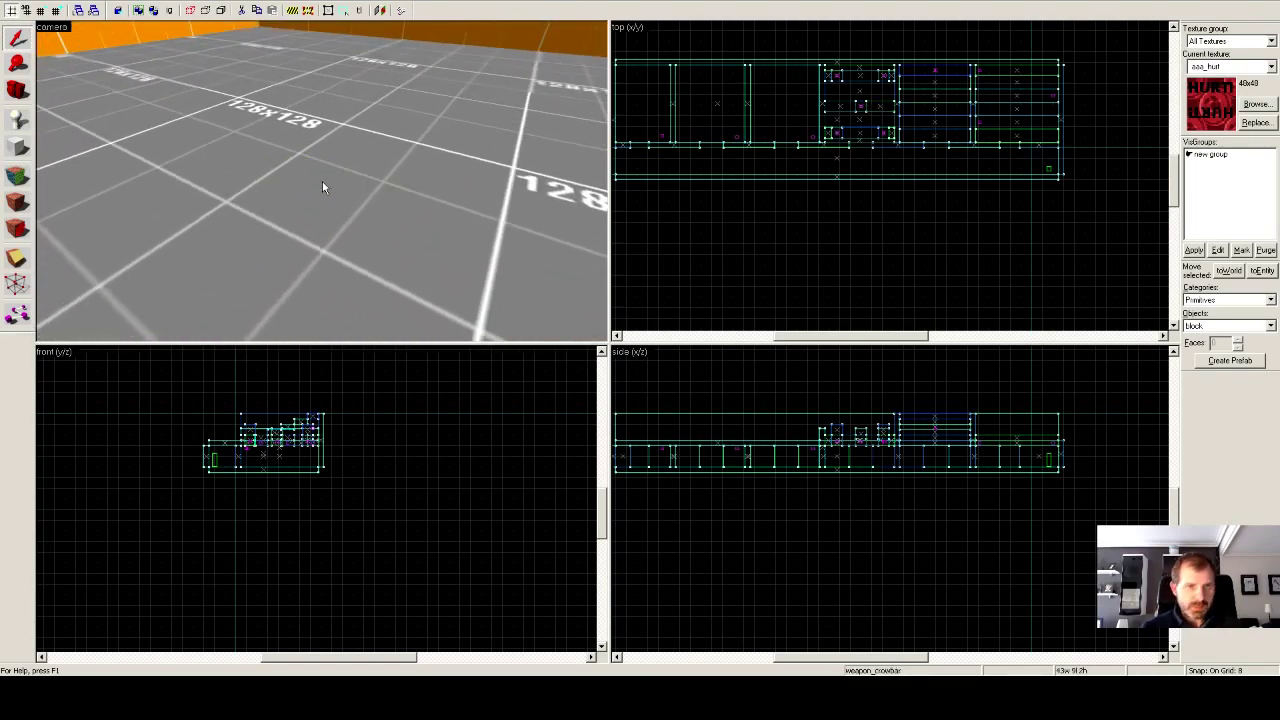
Examine the cleared room, the corridor and the neighbouring room in the 3D camera view.
key("z")
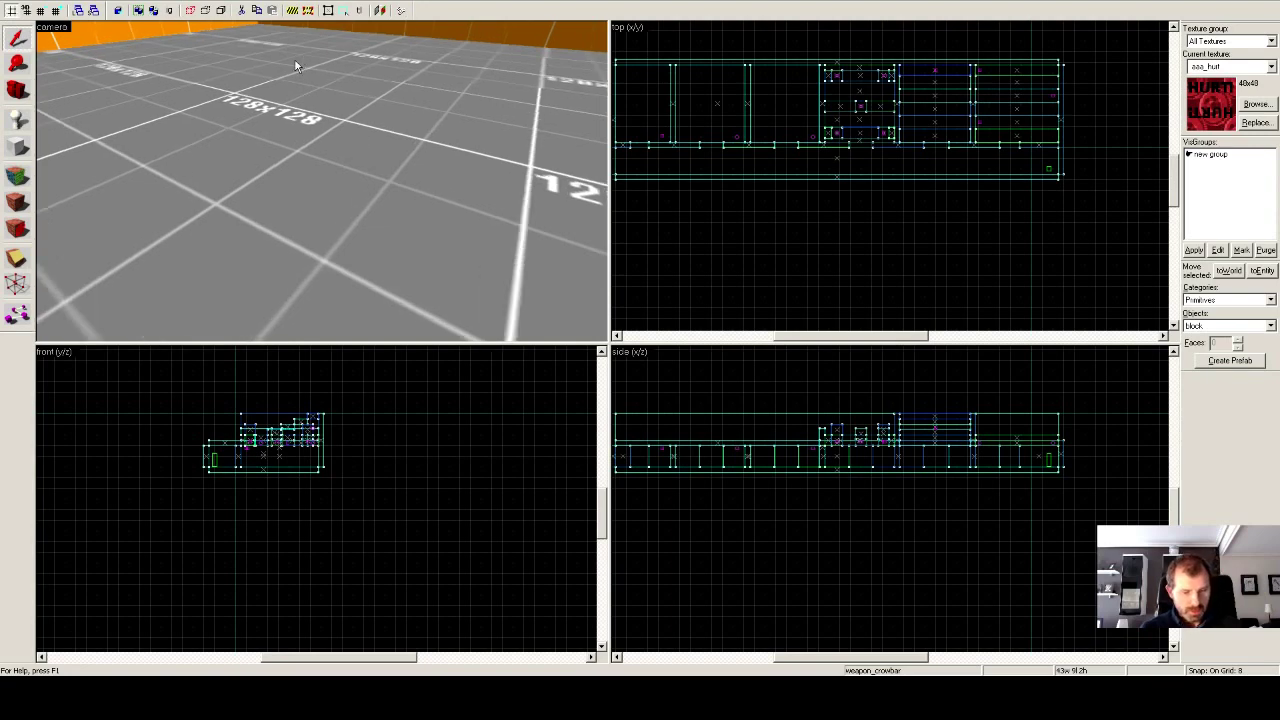
key("z")
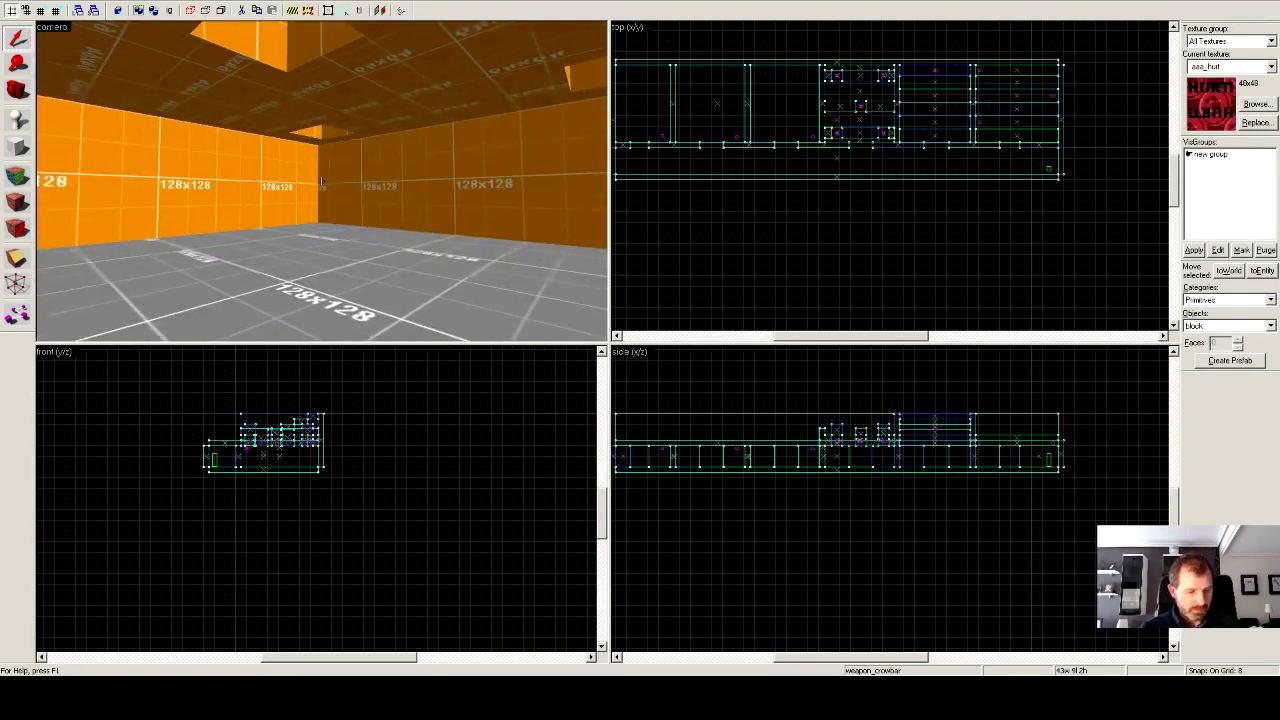
key("w")
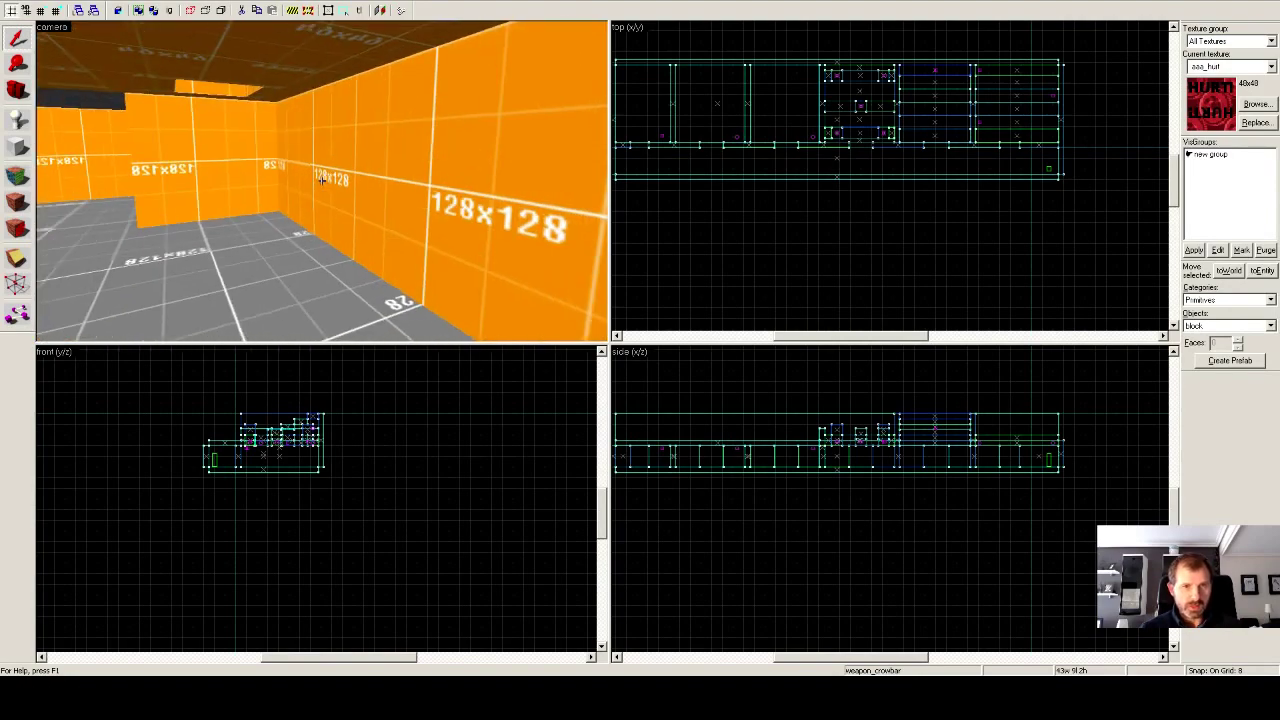
key("w")
key("w")
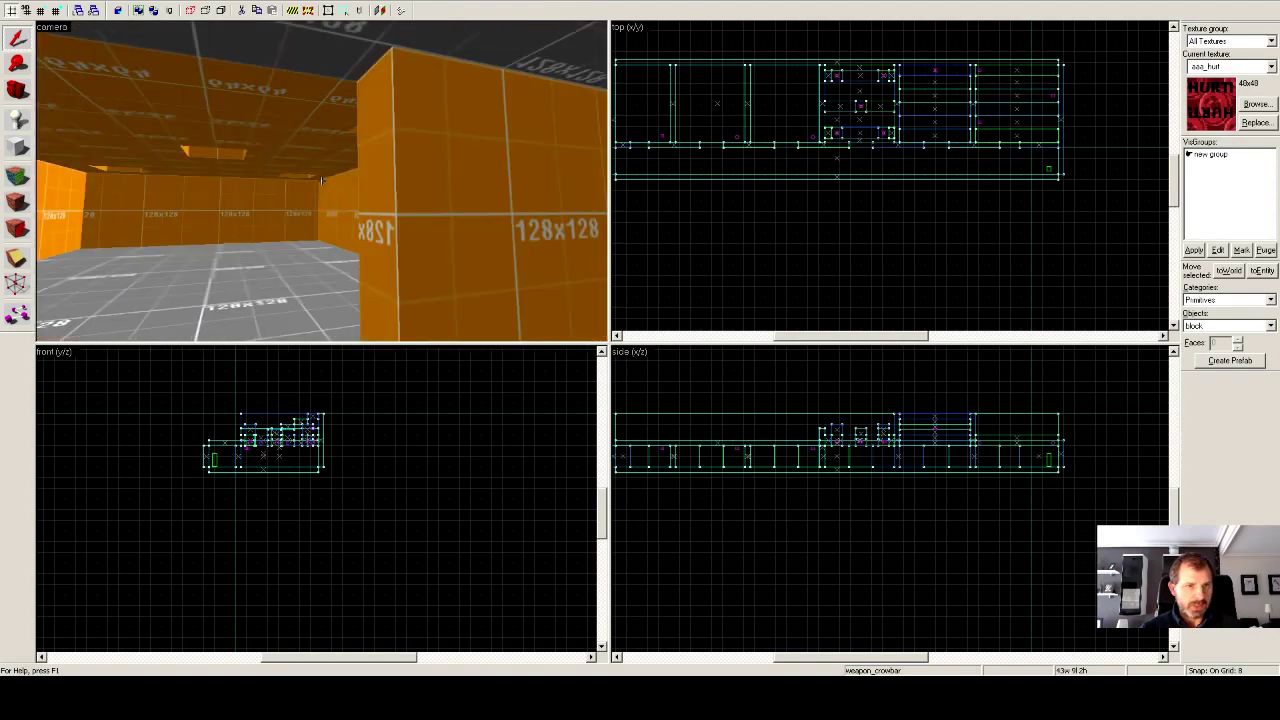
key("w")
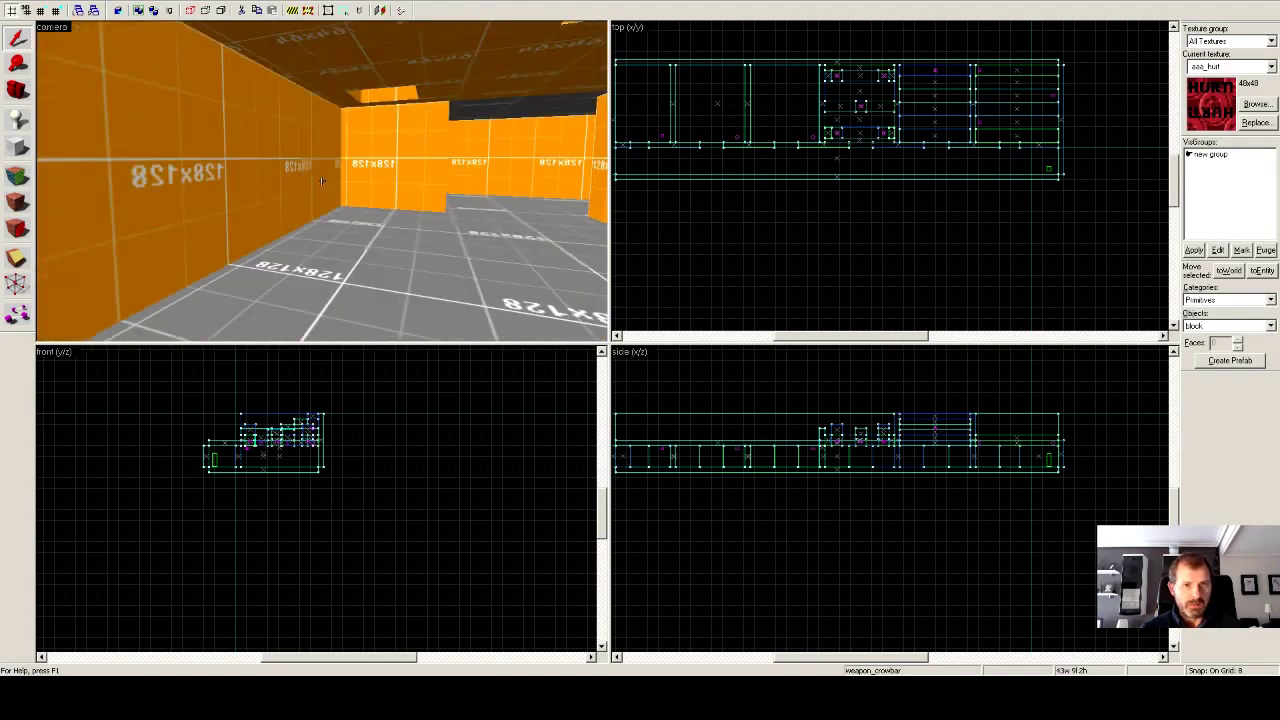
key("w")
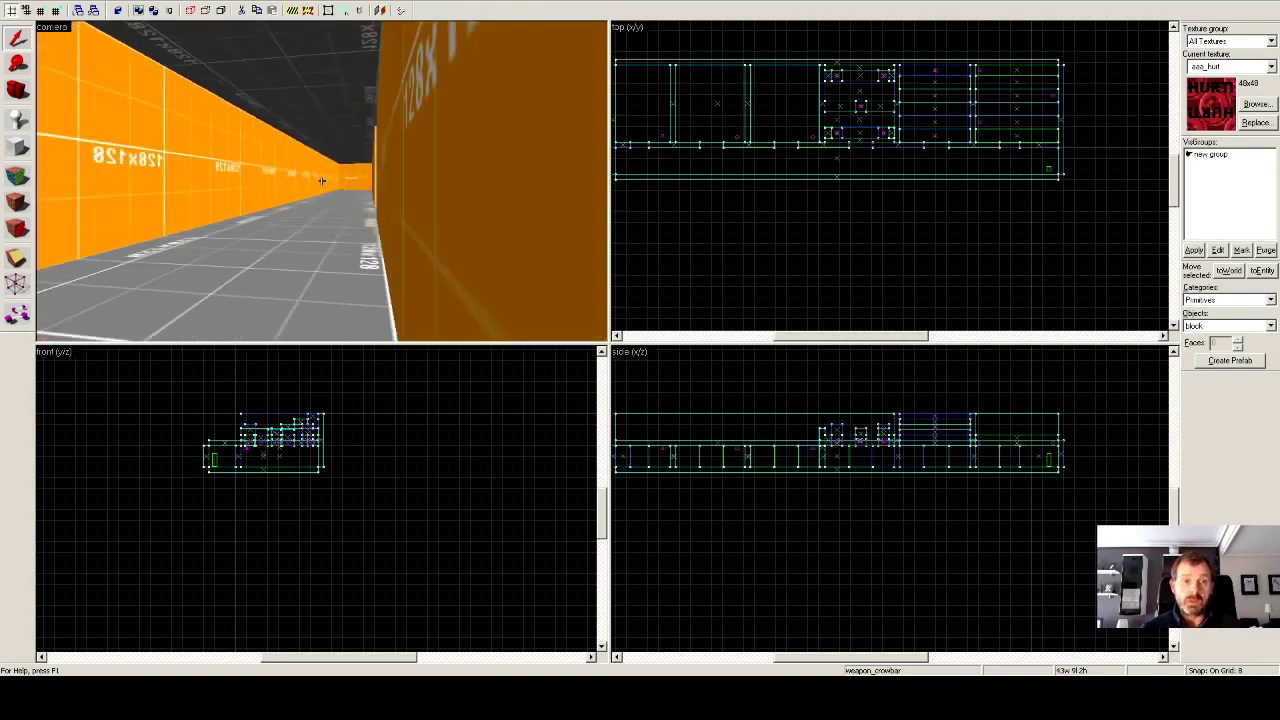
key("w")
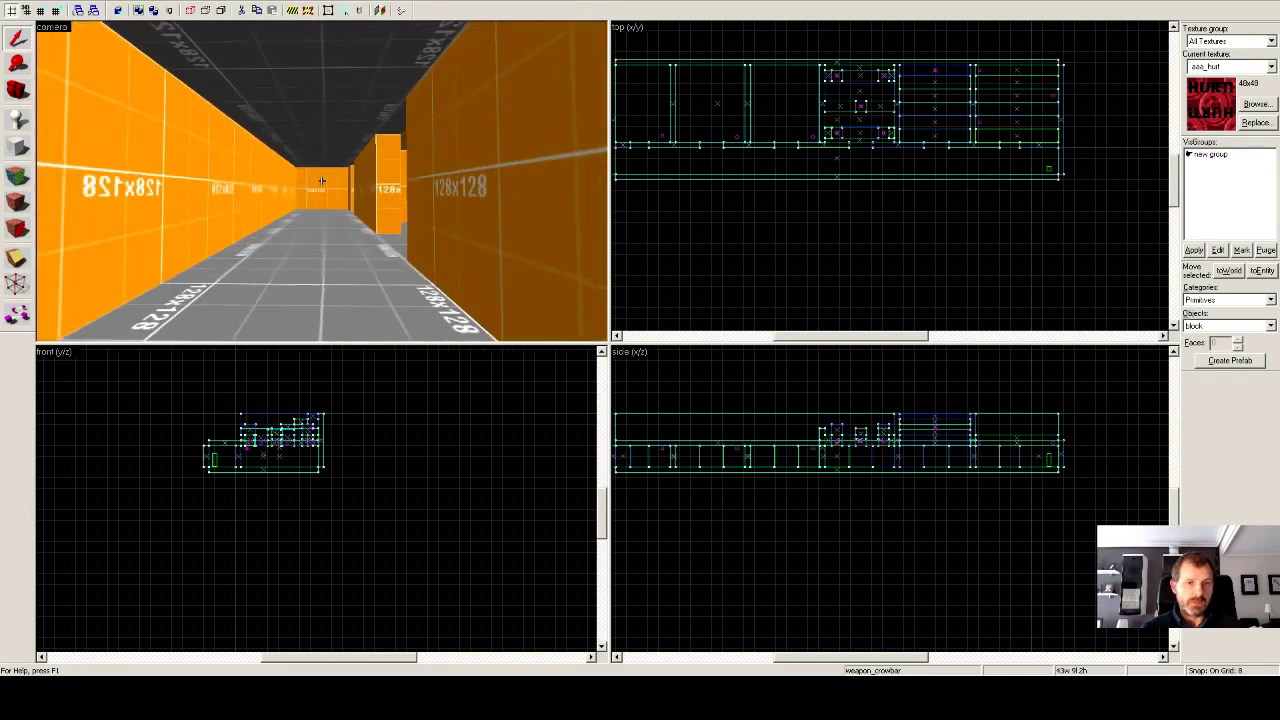
key("w")
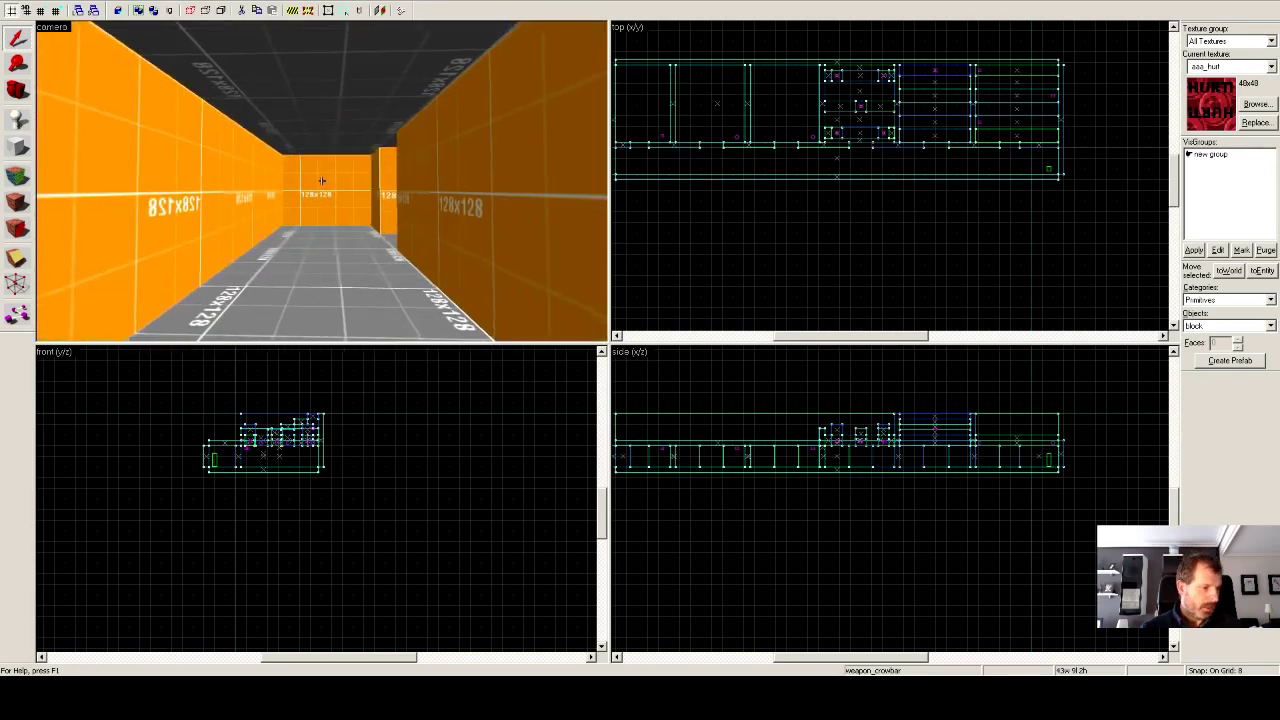
key("w")
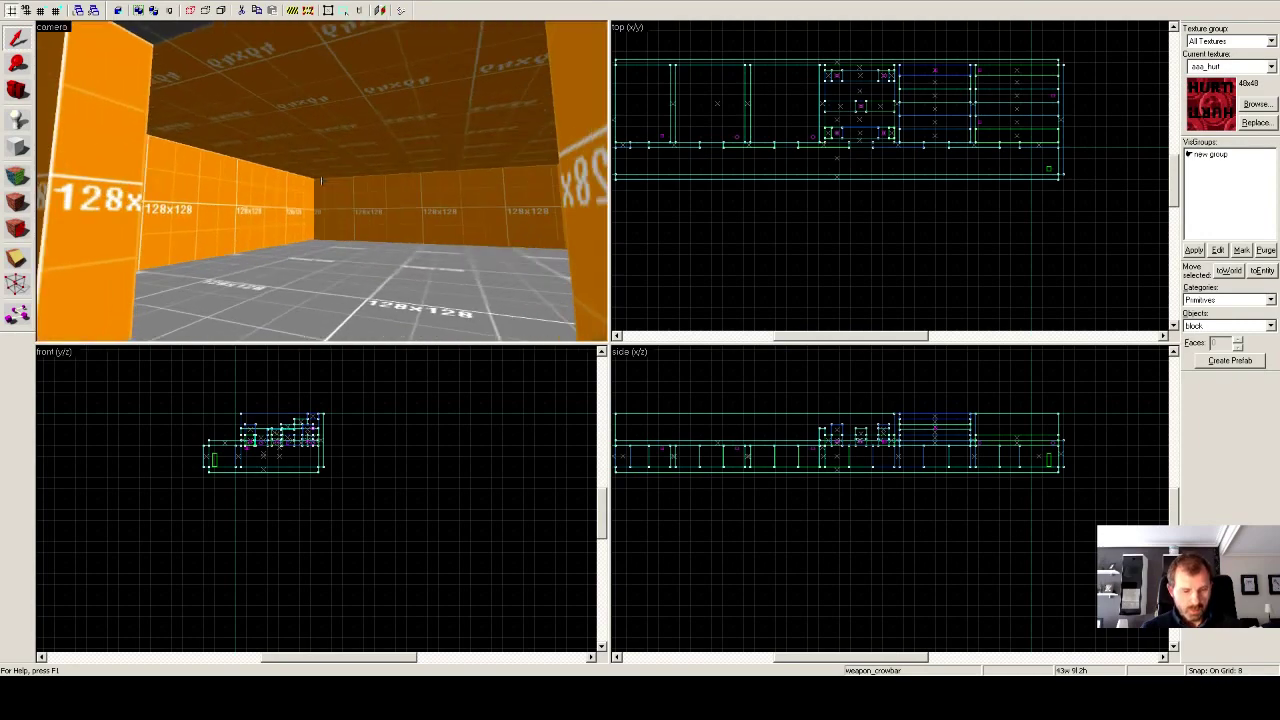
Try finer and coarser grid spacings between 4 and 128, and set the snap grid to 16.
scroll(797, 200, "up", 2)
scroll(791, 206, "down", 4)
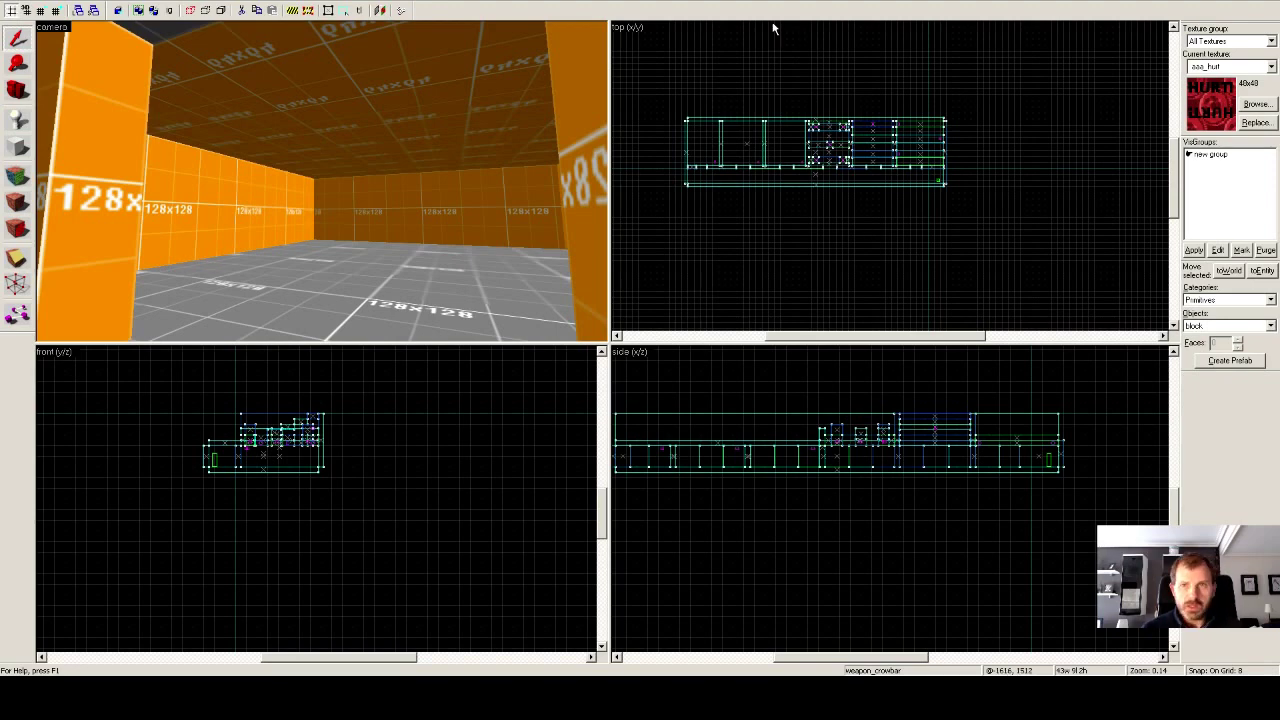
key("bracketleft")
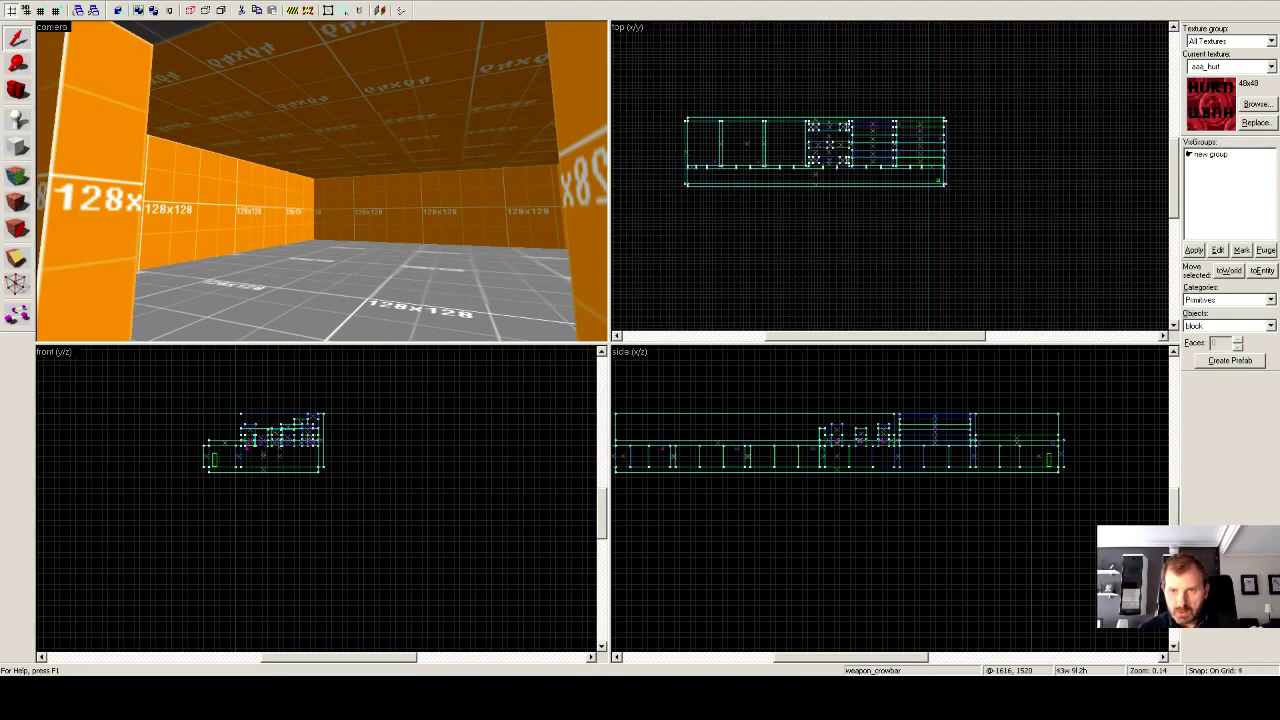
key("bracketright")
key("bracketright")
key("bracketright")
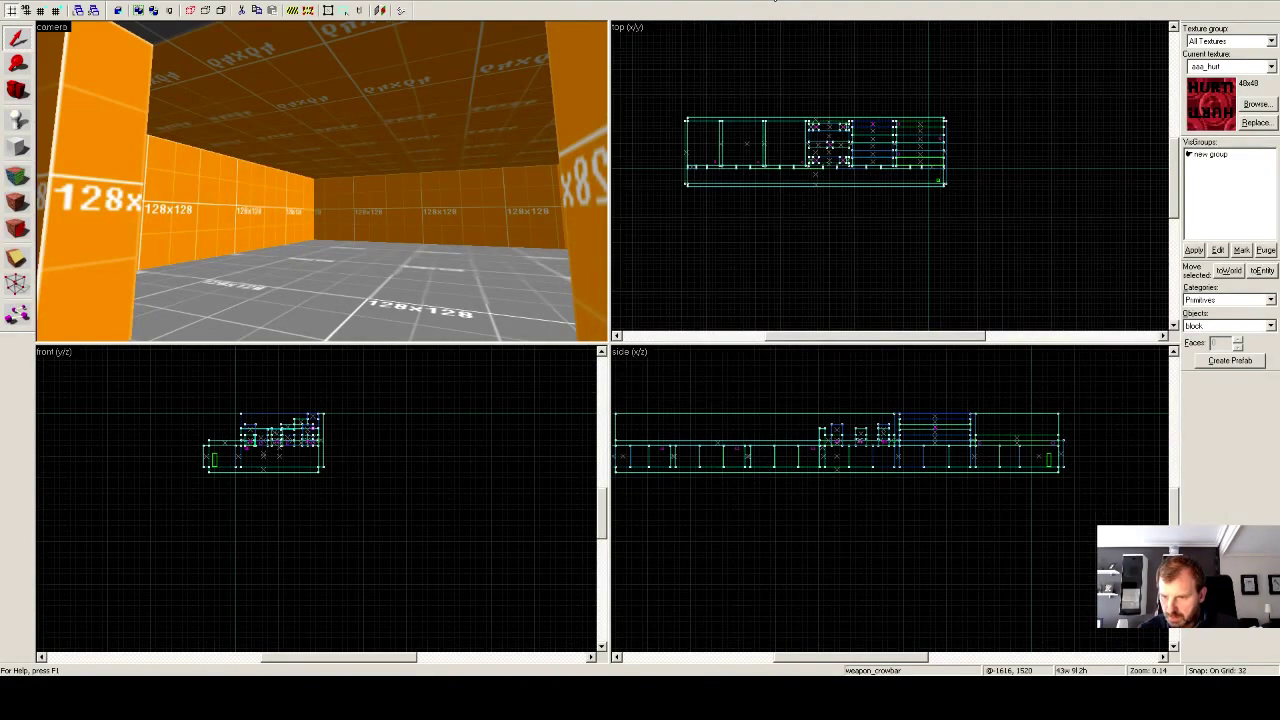
key("bracketright")
key("bracketright")
key("bracketright")
key("bracketright")
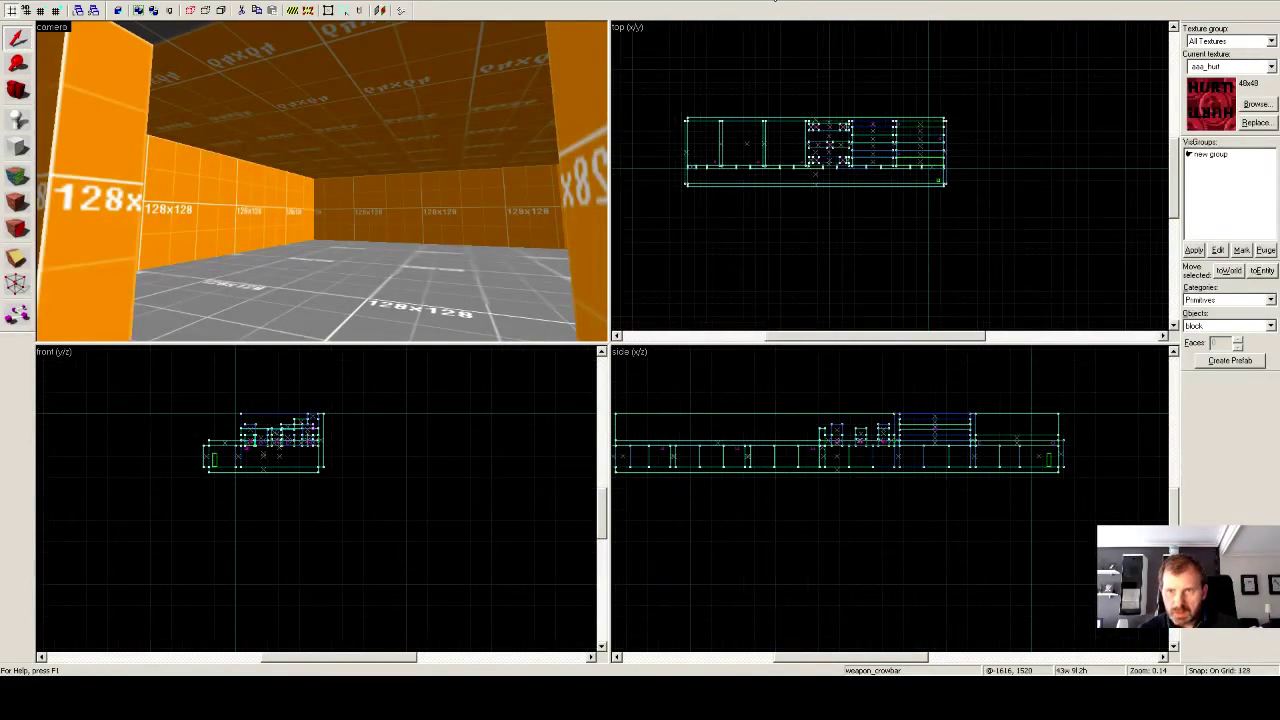
key("bracketleft")
key("bracketleft")
key("bracketleft")
key("bracketleft")
key("bracketleft")
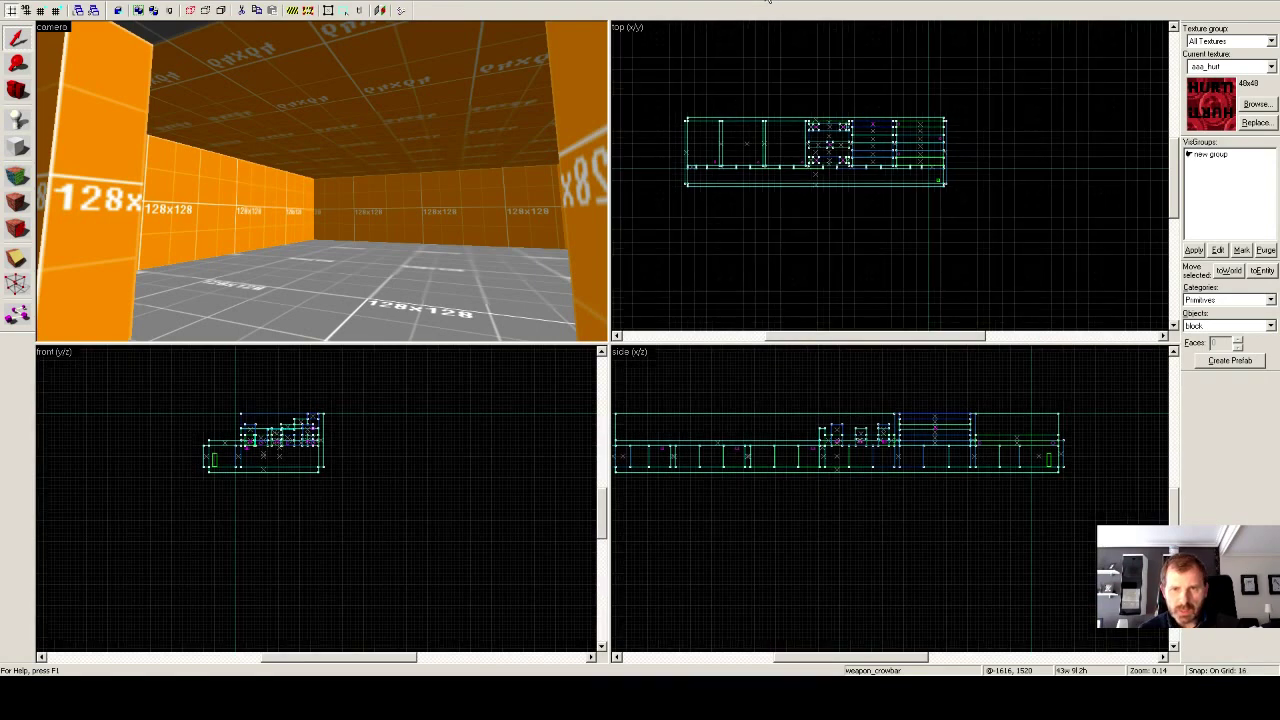
Try a grid spacing of 32 and set the snap grid to 8.
key("bracketright")
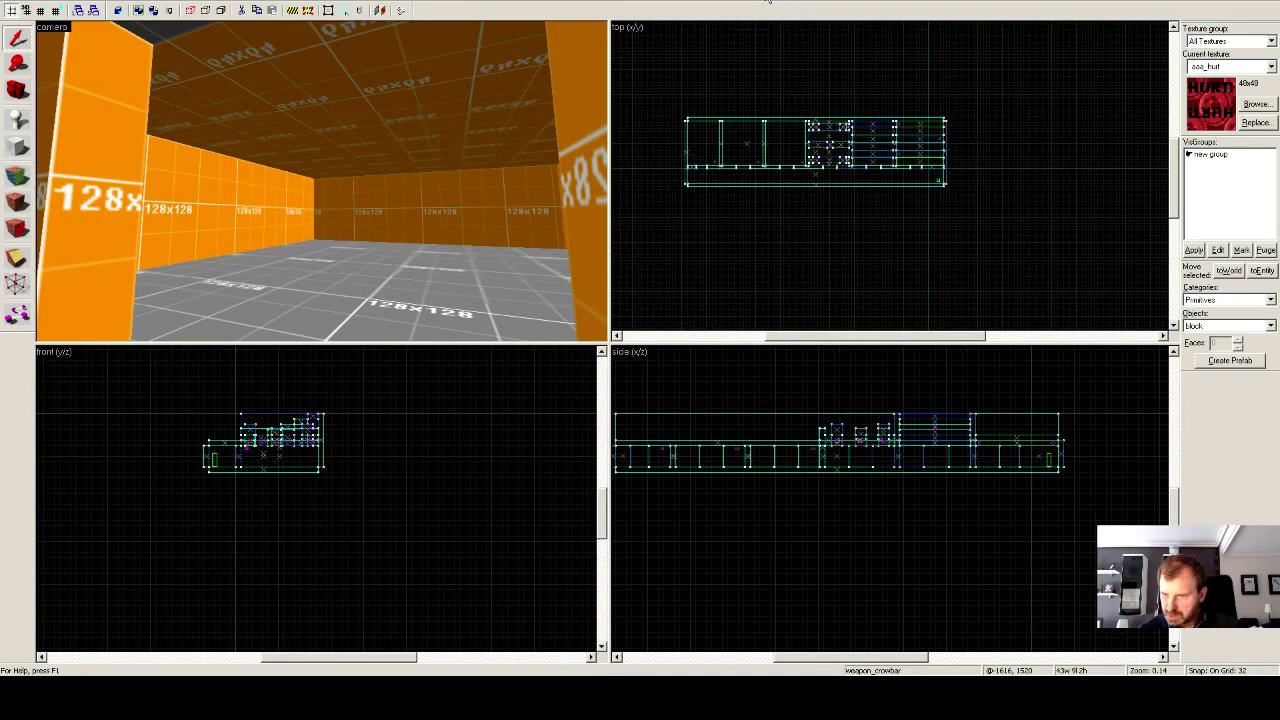
key("bracketleft")
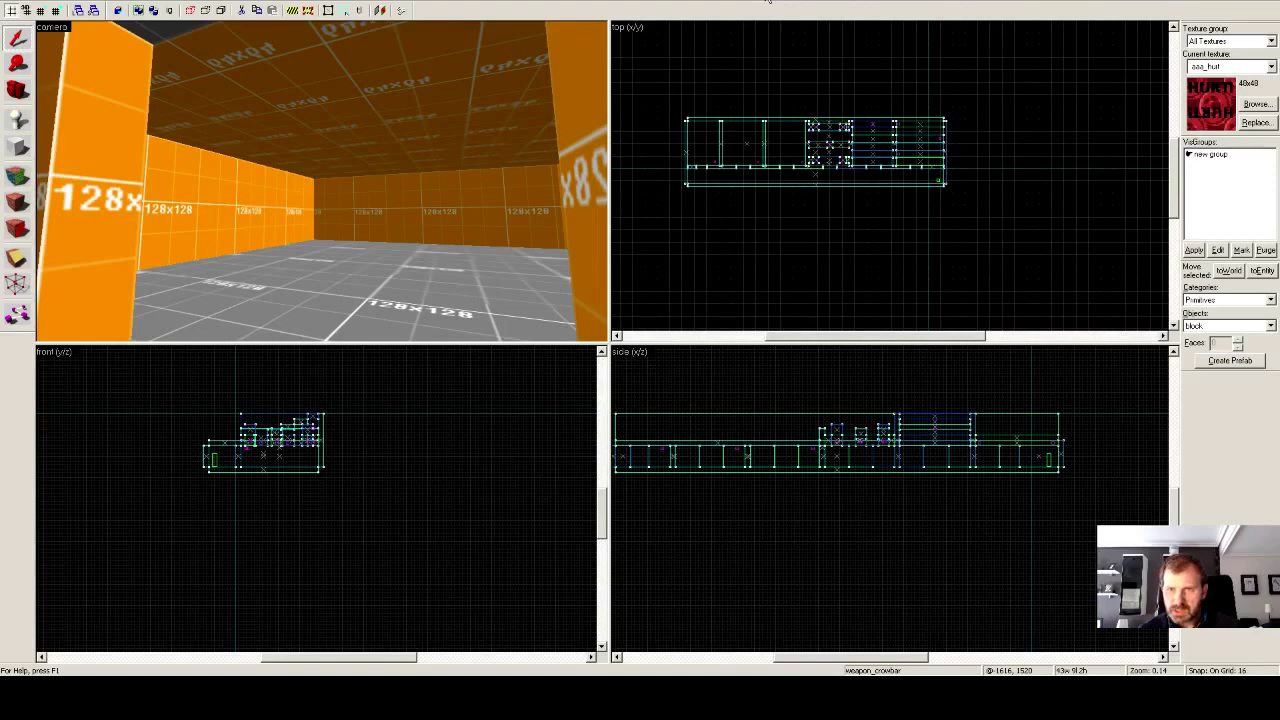
key("bracketleft")
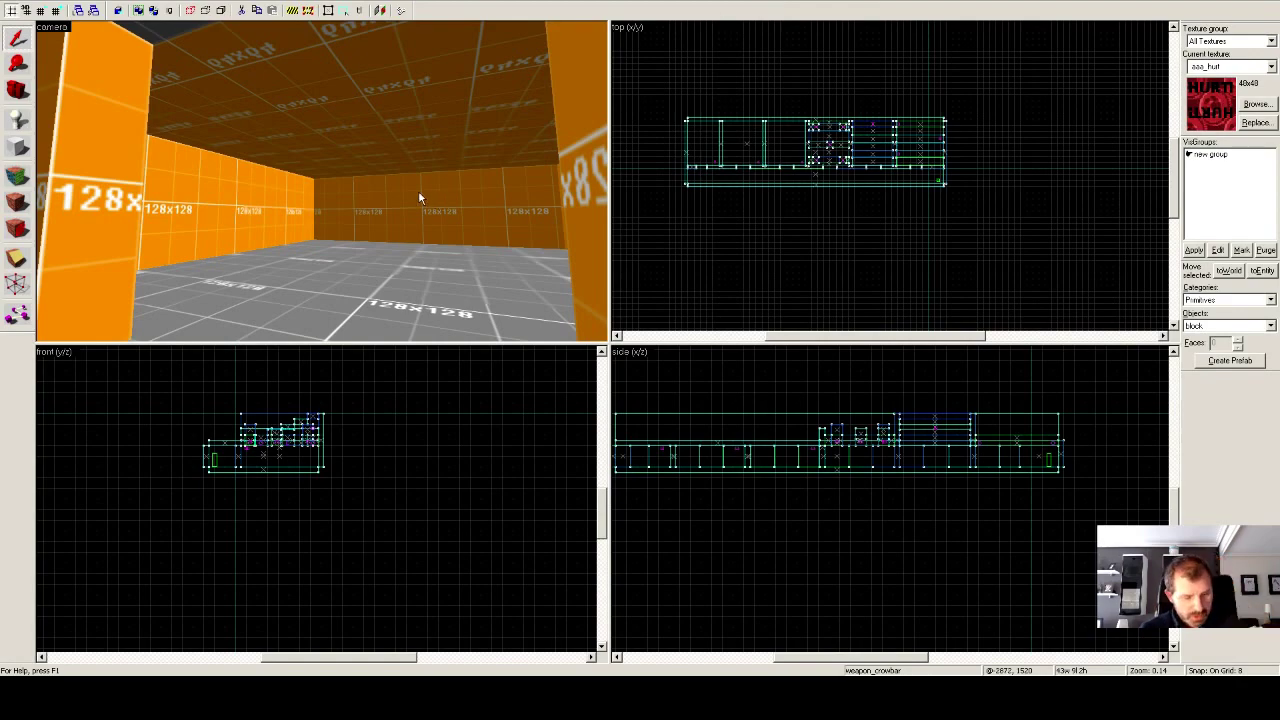
Move the wall closing the far end of the corridor and last room about 160 units outward from the building.
key("z")
key("s")
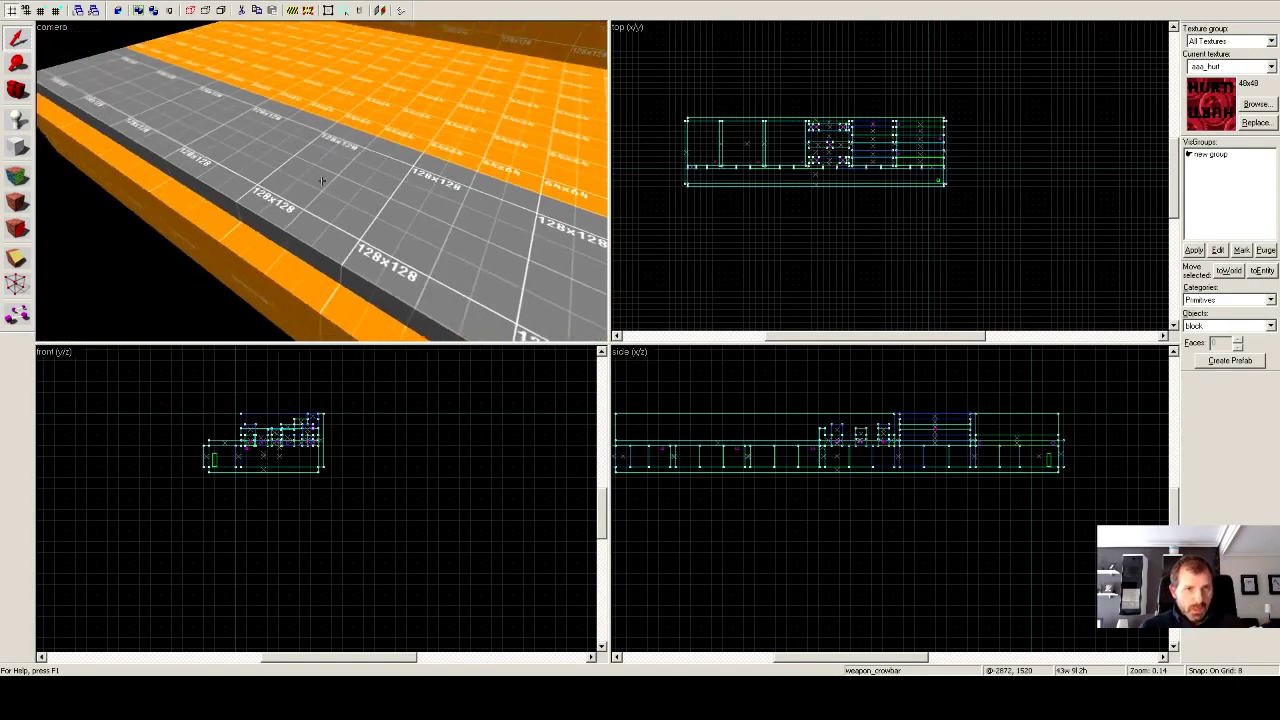
key("s")
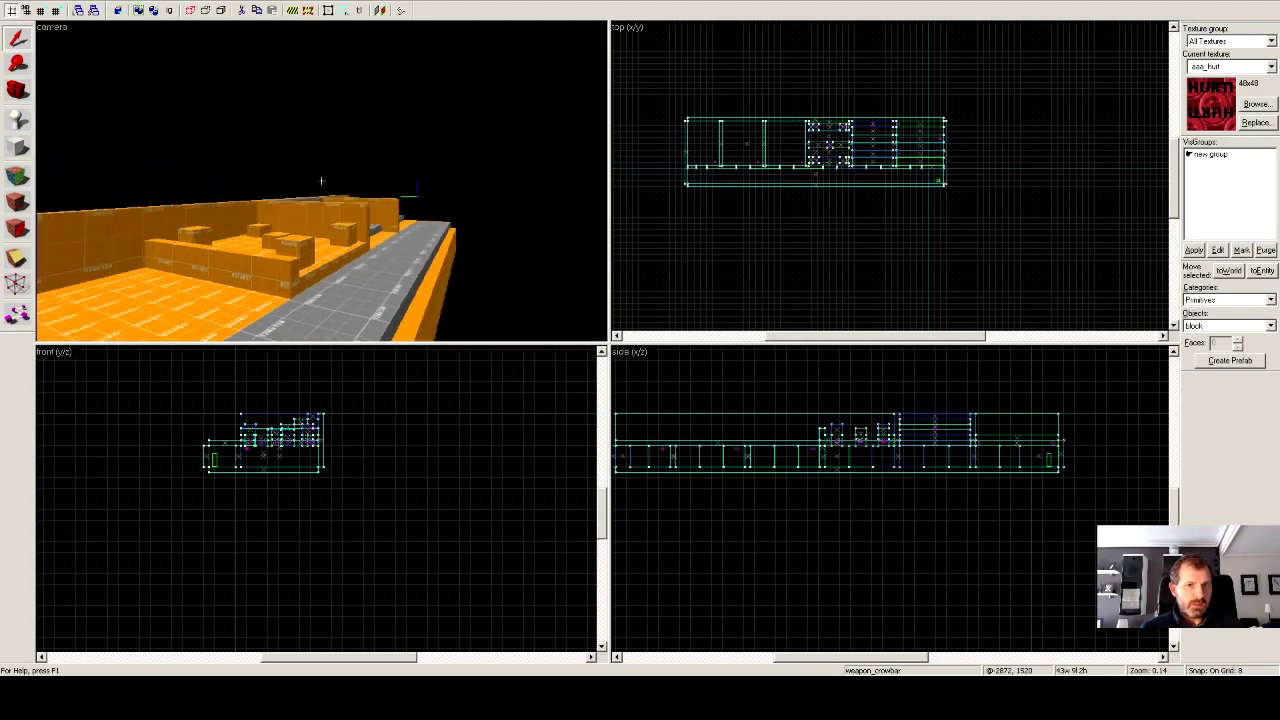
key("w")
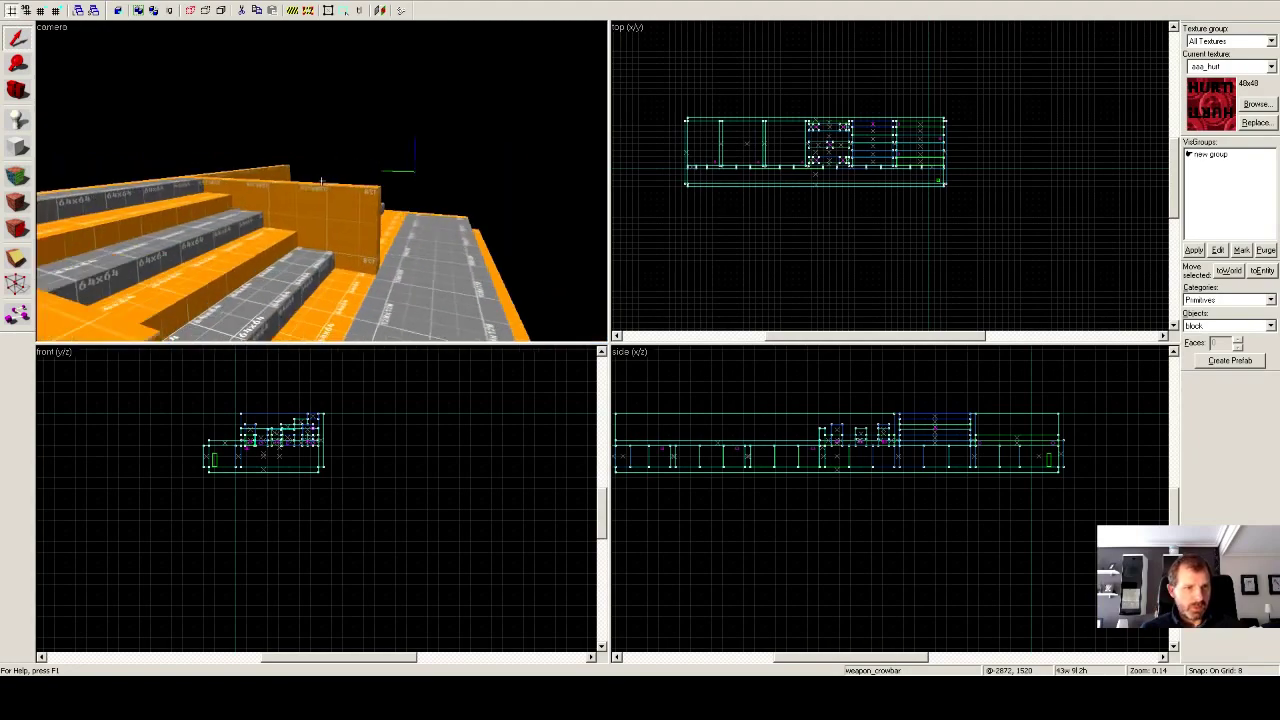
key("w")
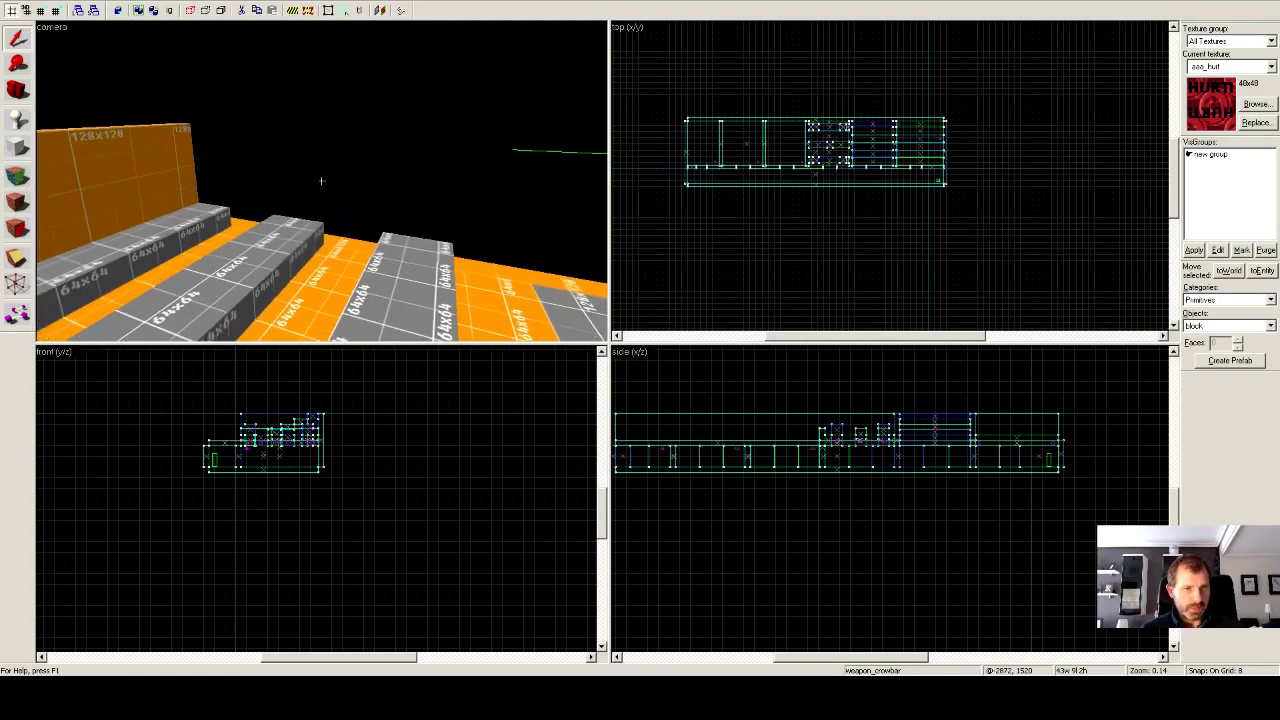
left_click_drag(322, 181, 321, 179)
key("w")
left_click(321, 181)
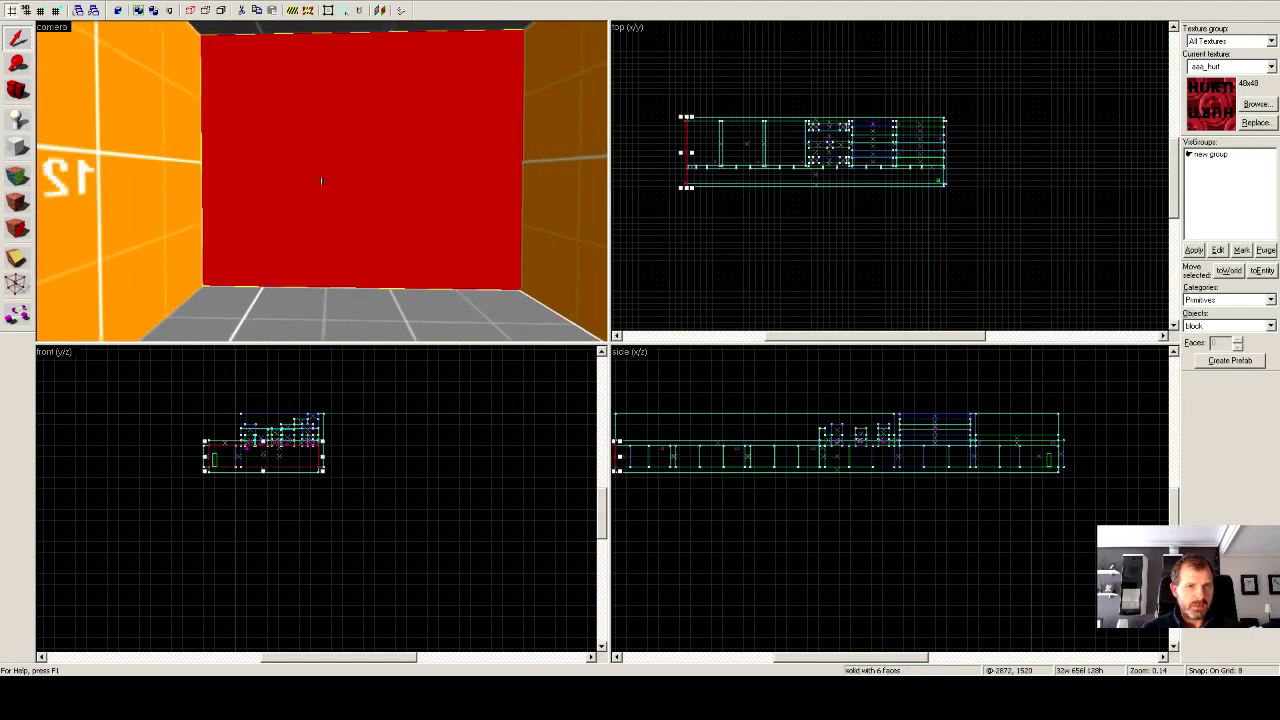
key("z")
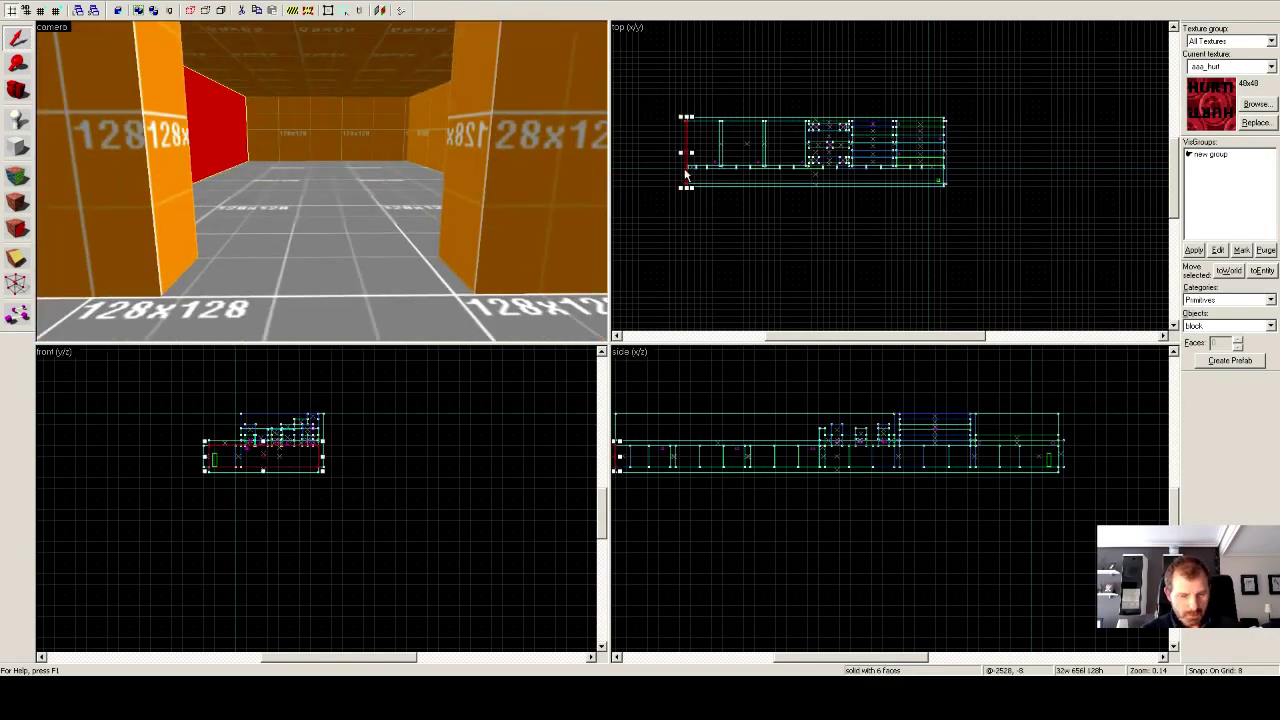
scroll(686, 165, "up", 9)
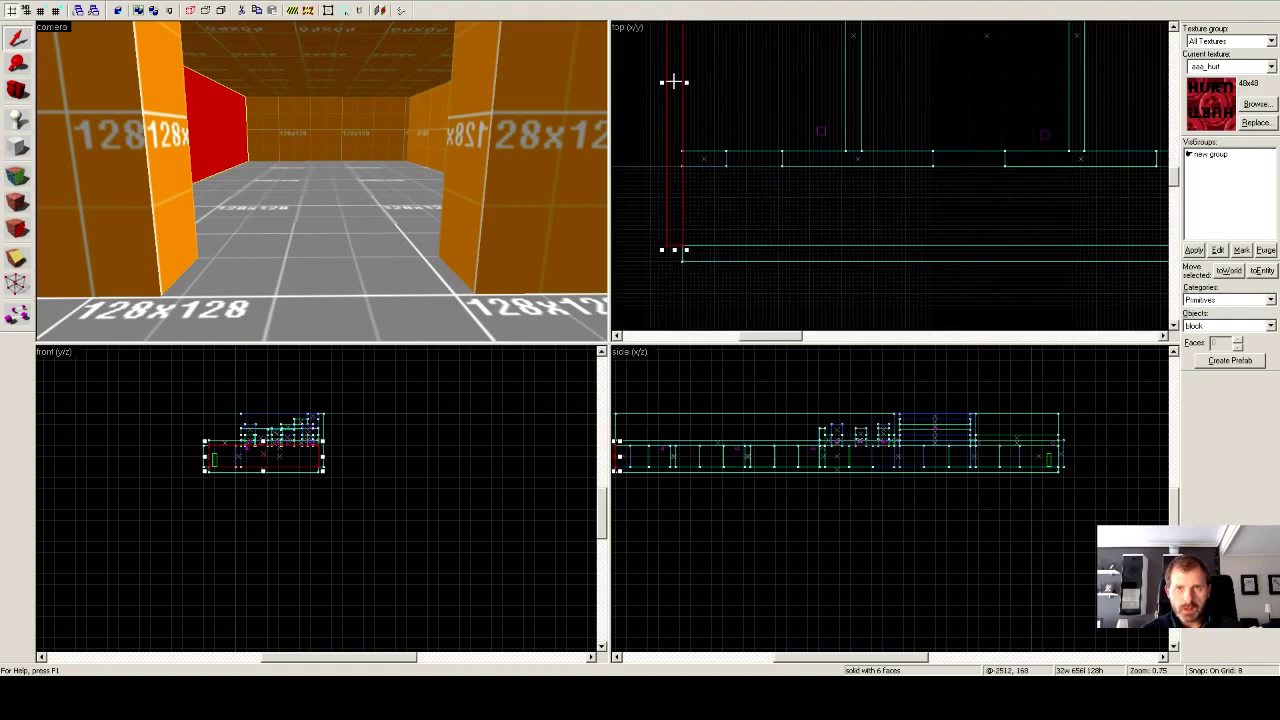
left_click_drag(676, 84, 622, 83)
left_click_drag(757, 299, 903, 297)
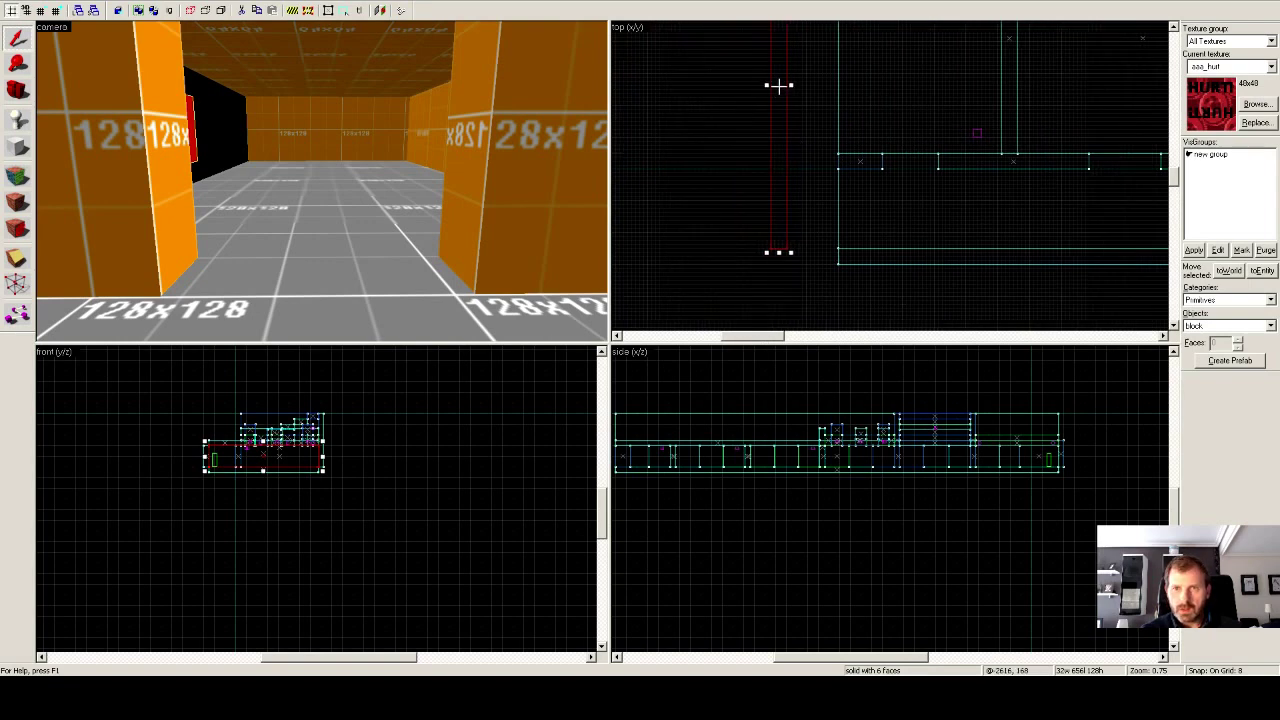
left_click_drag(779, 87, 751, 86)
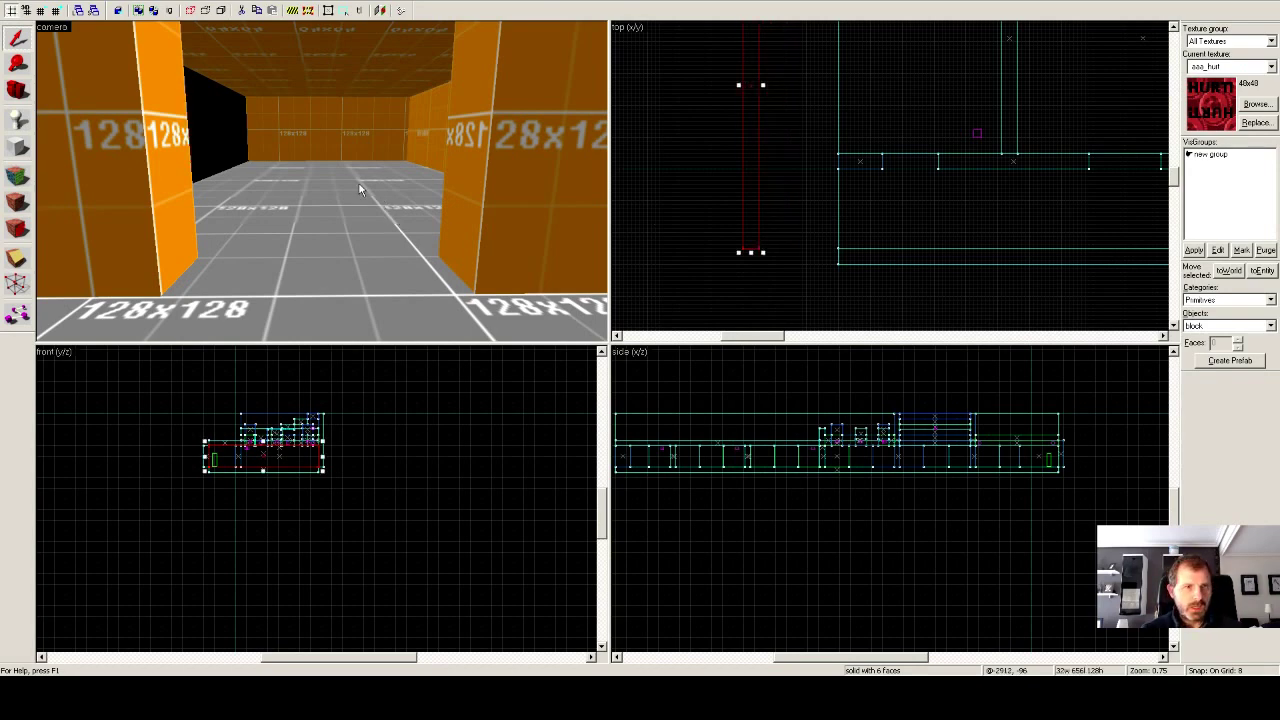
Place a copy of the moved wall against the building's open end and shorten it to 496 units, leaving the corridor open.
key("z")
key("w")
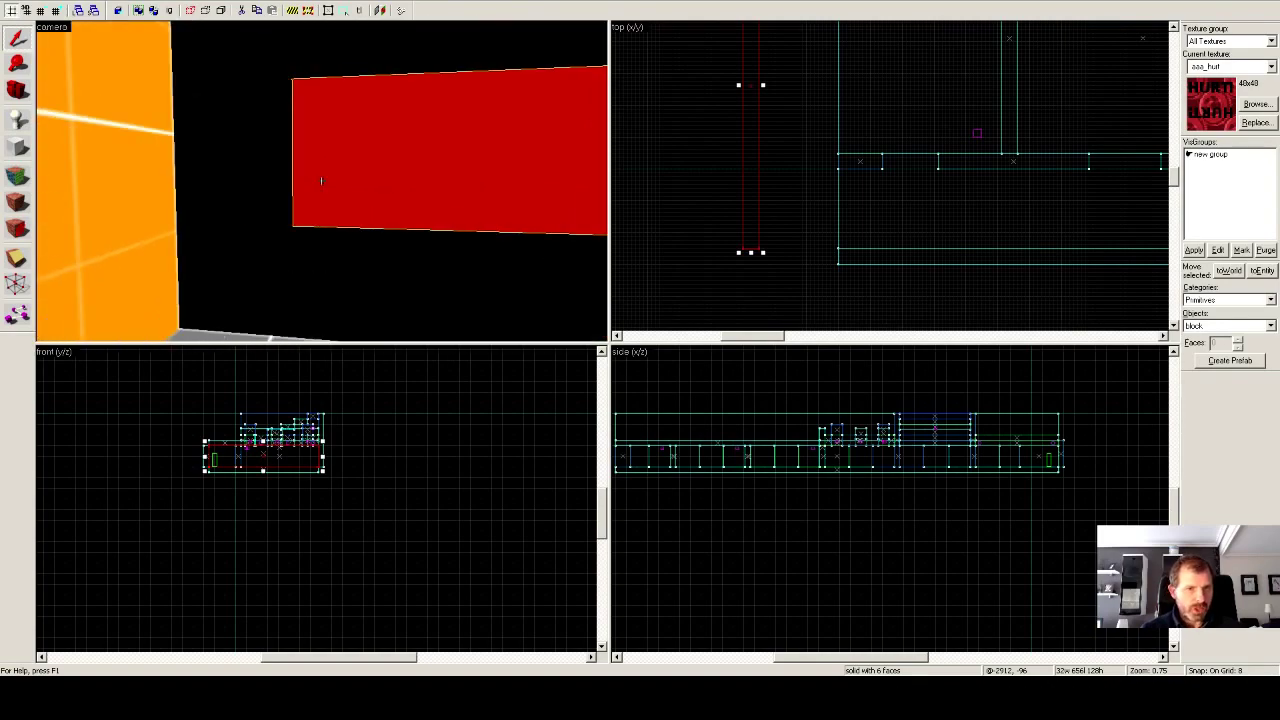
key("z")
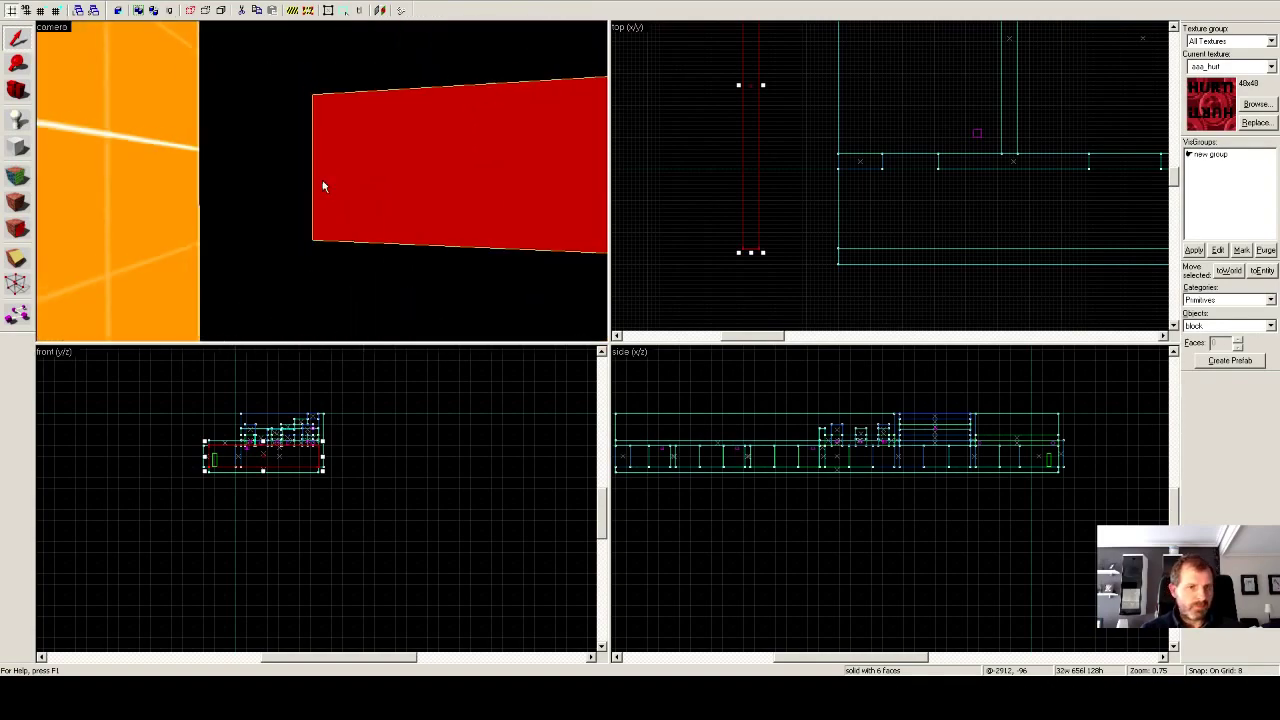
key("z")
key("w")
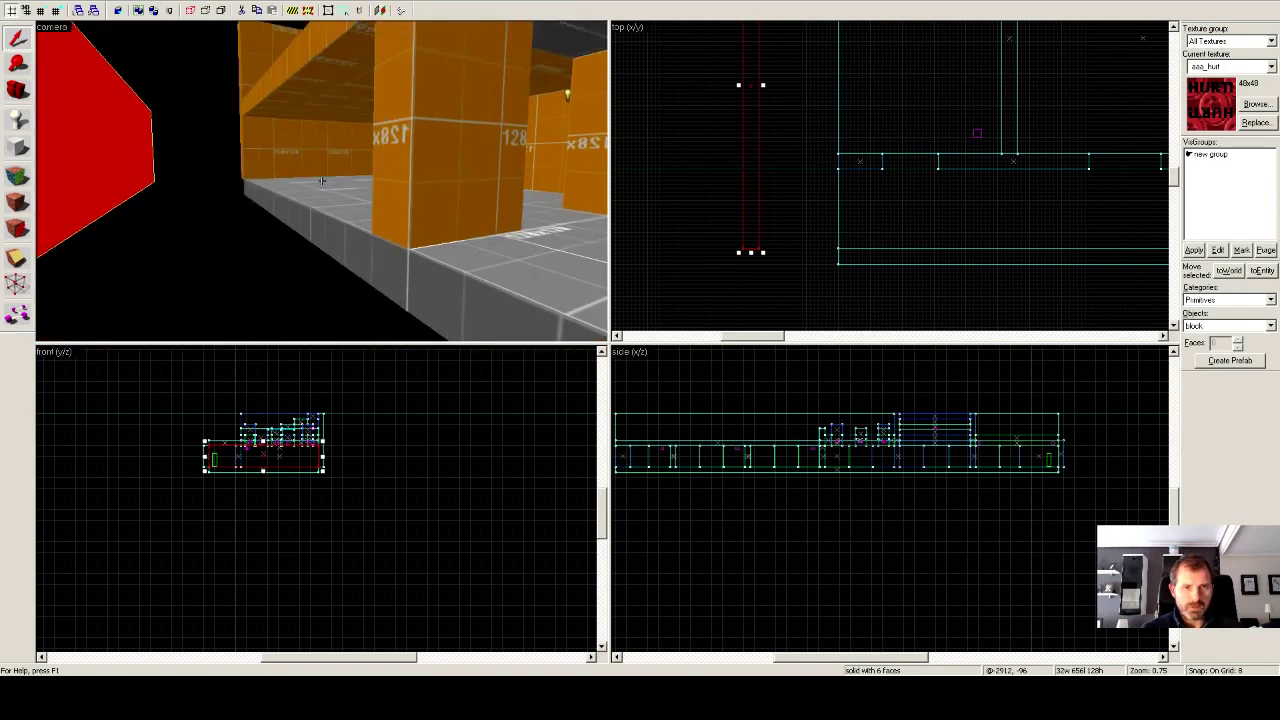
left_click_drag(321, 181, 321, 181)
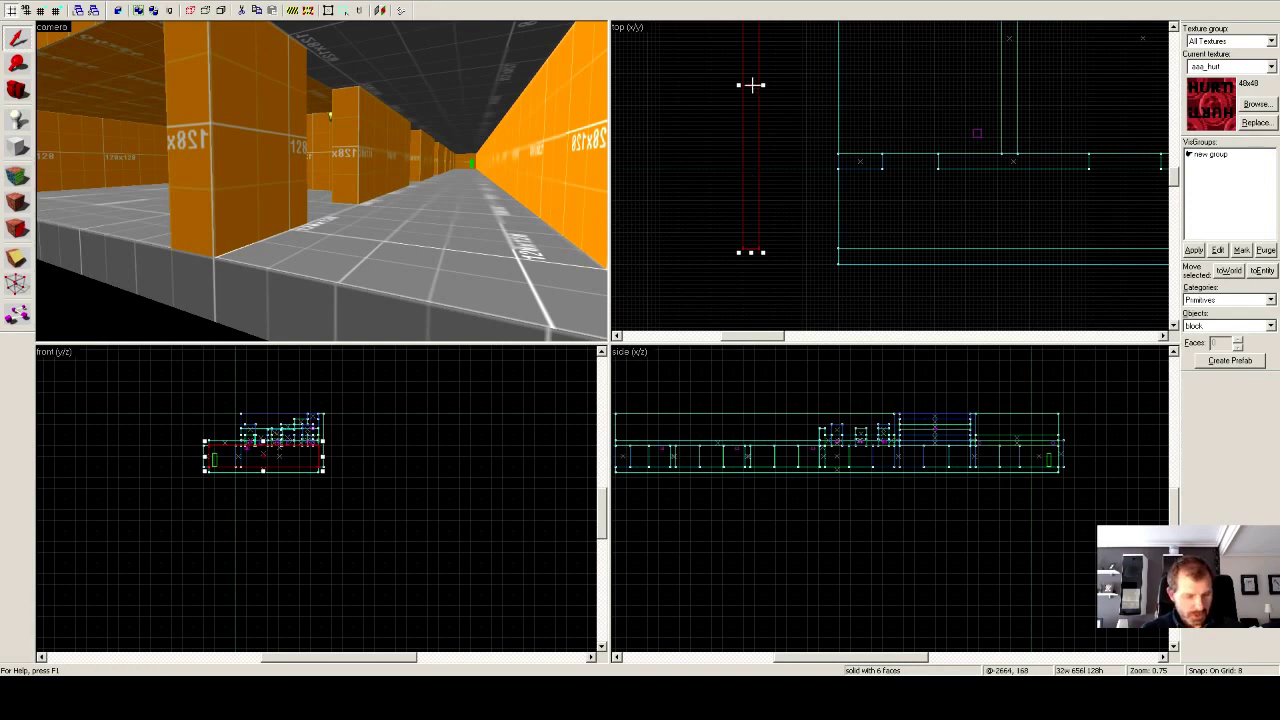
left_click_drag(752, 85, 829, 84)
left_click_drag(830, 253, 838, 173)
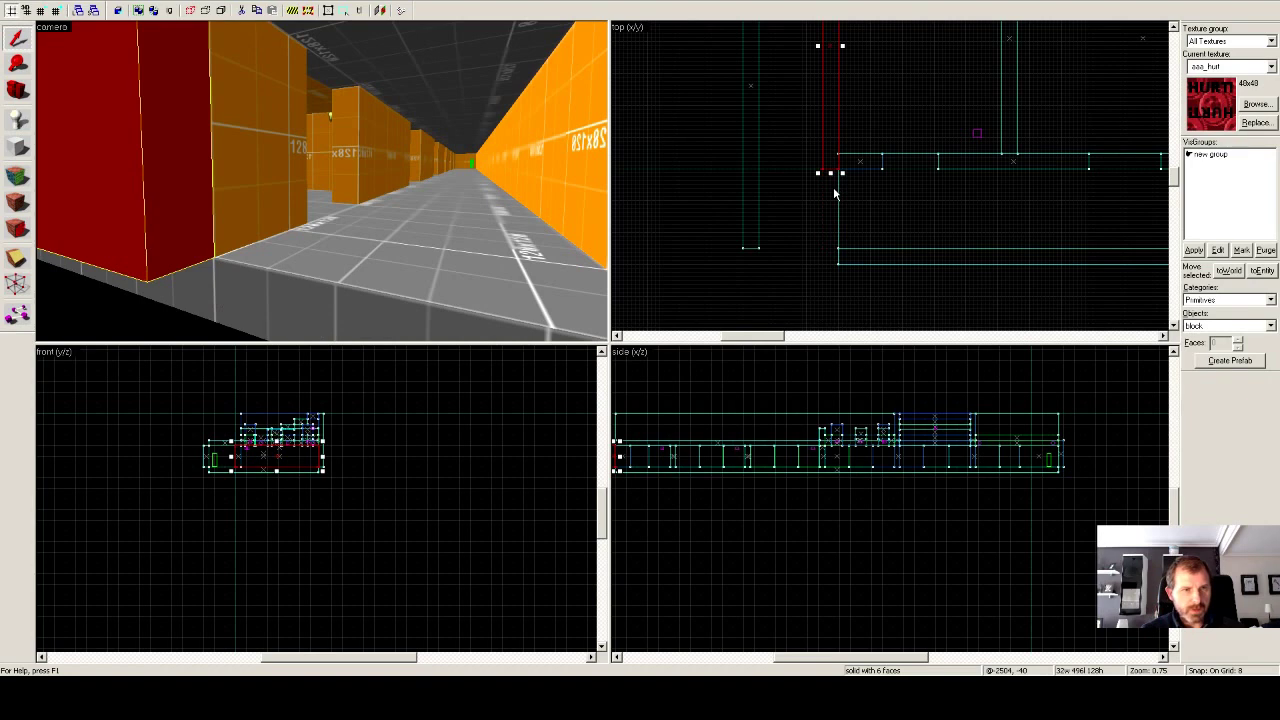
Extend the floor slab to 2688 units wide so it runs under the copied wall to its outer face.
left_click(837, 210)
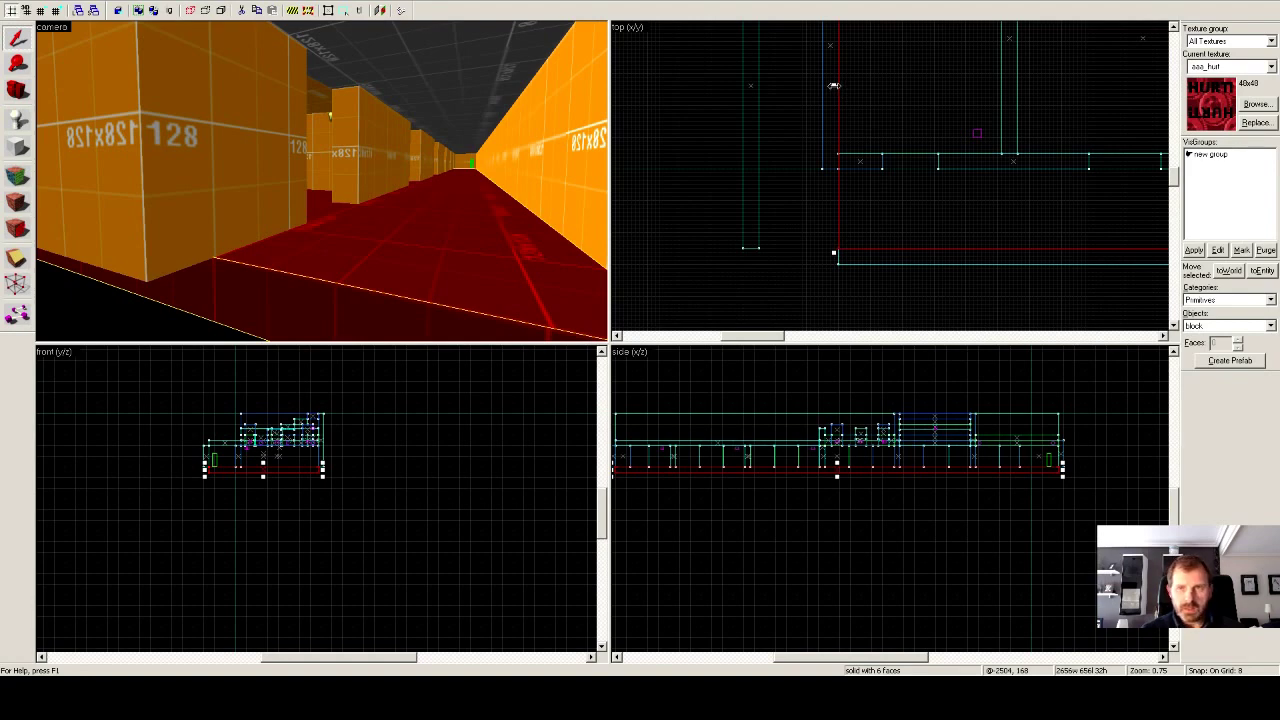
left_click_drag(834, 86, 818, 85)
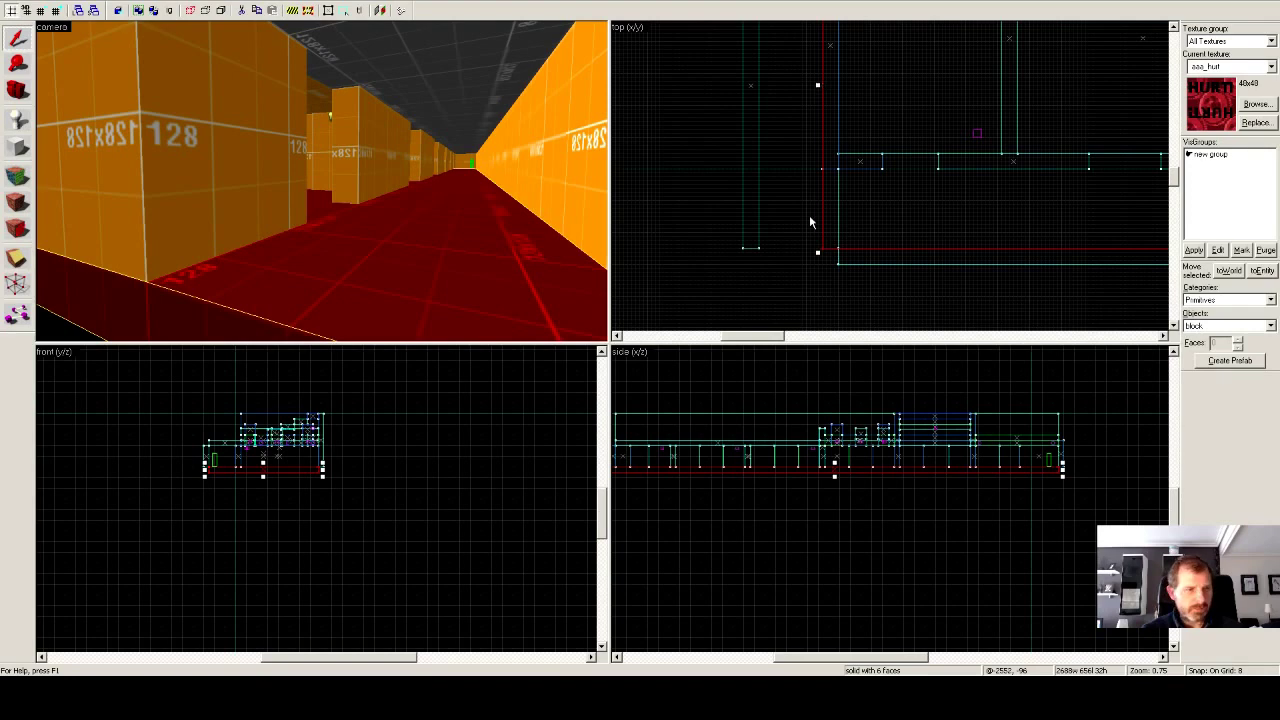
left_click(778, 243)
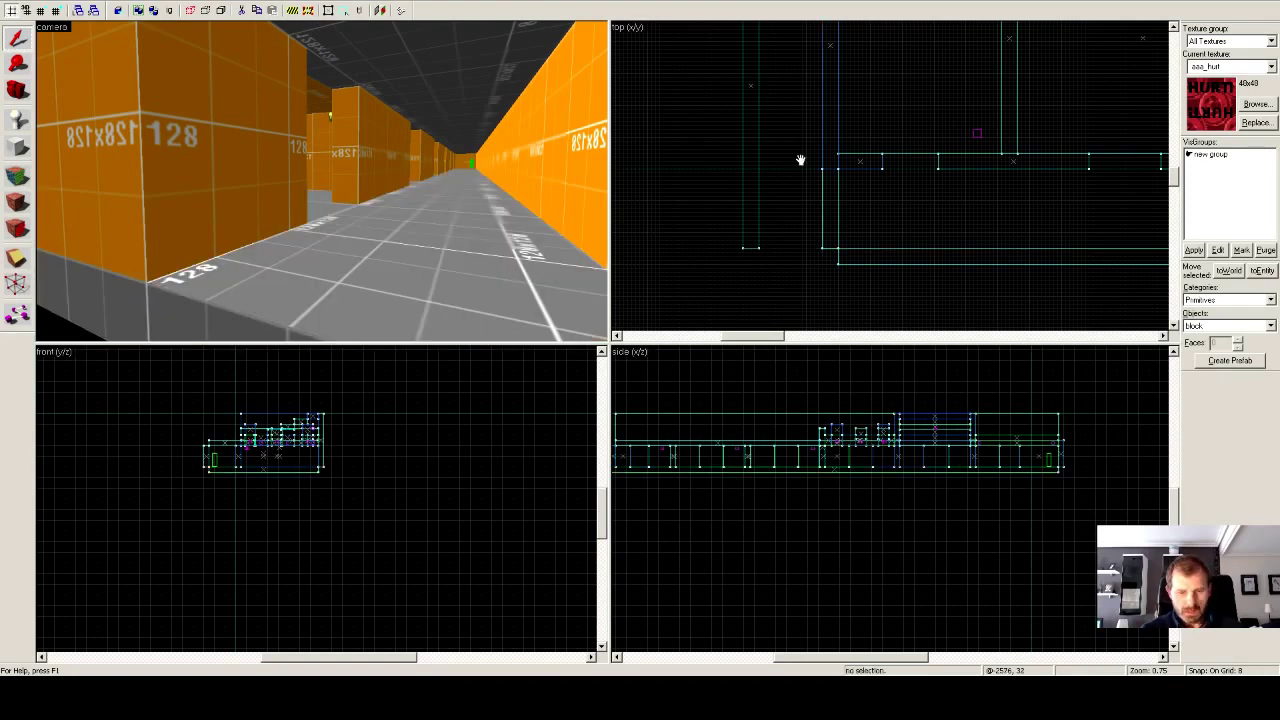
Extend the long, 320-unit-high back wall to 2848 units so it reaches the outer edge of the detached end wall.
left_click_drag(800, 161, 798, 272)
scroll(796, 200, "down", 3)
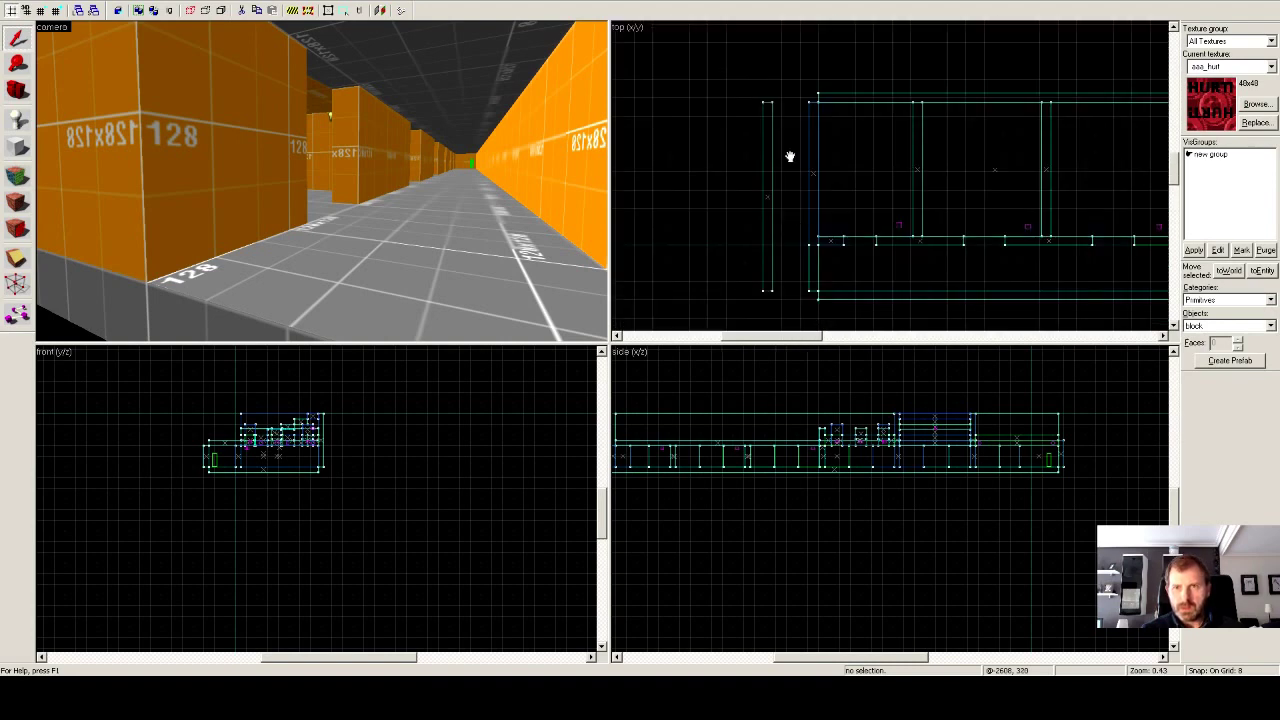
left_click(829, 99)
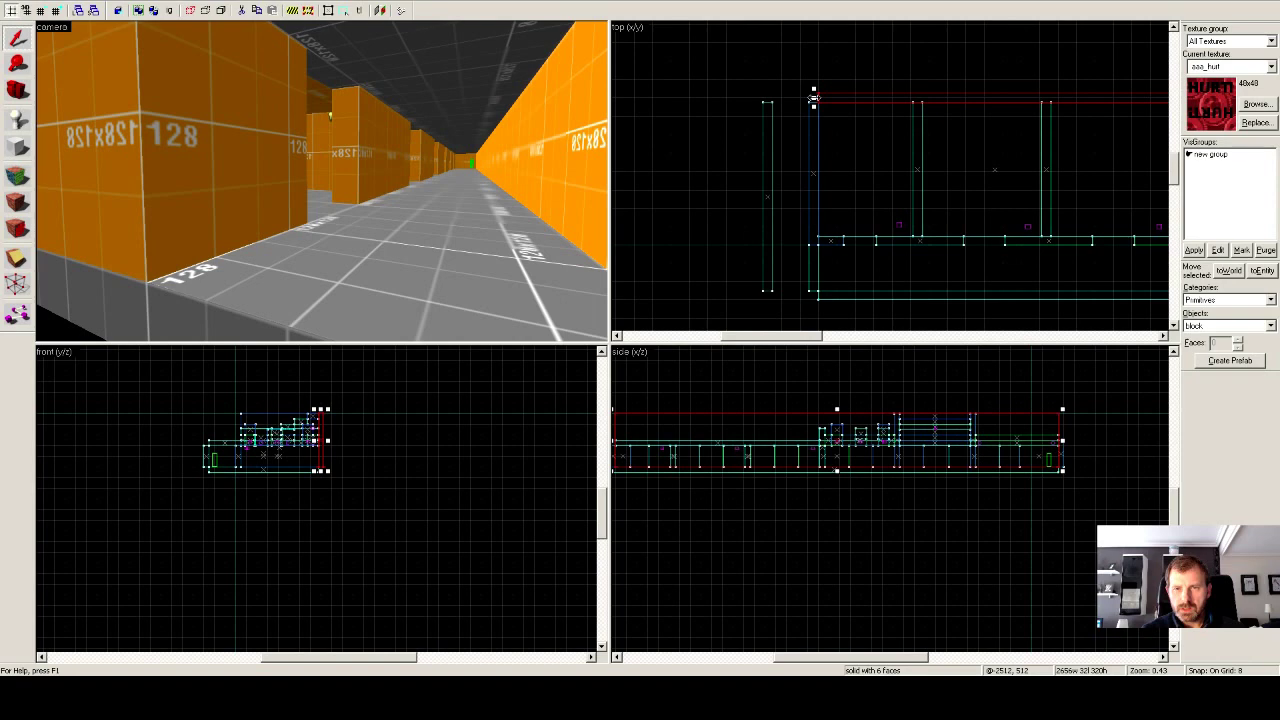
left_click_drag(814, 98, 757, 94)
left_click(797, 154)
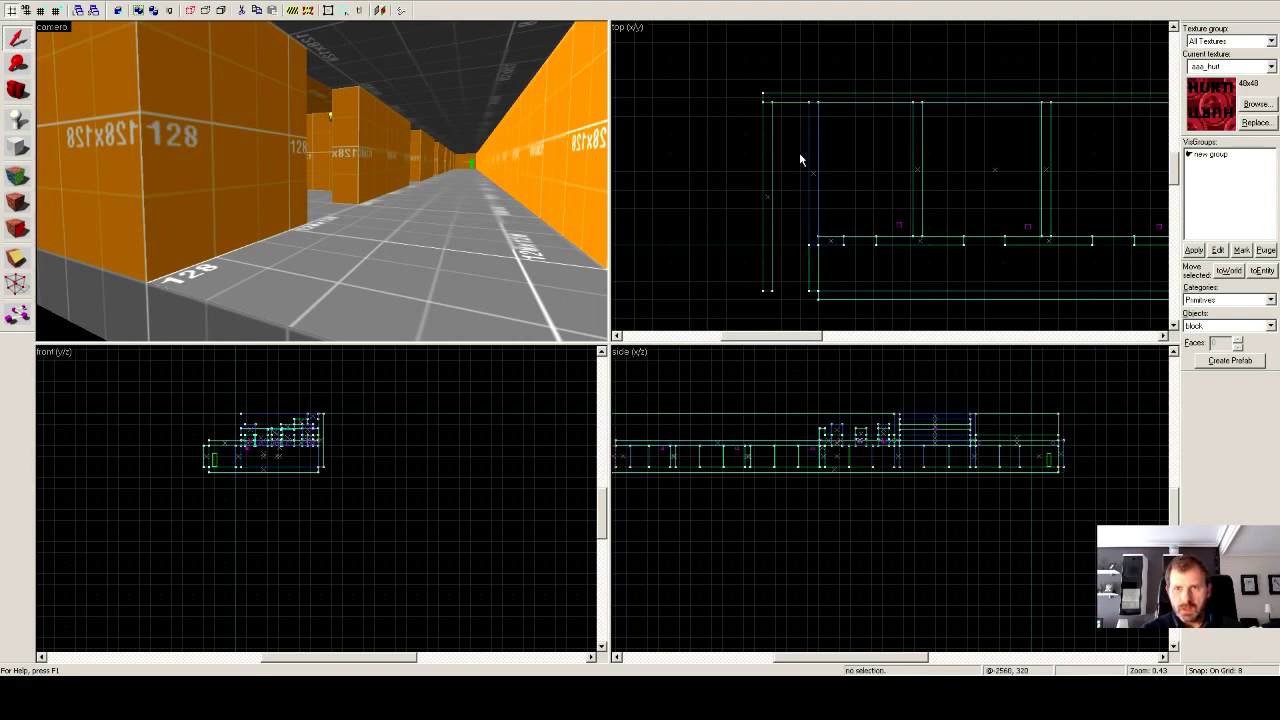
Move the detached end wall about 120 units further outward to widen the new passage.
key("z")
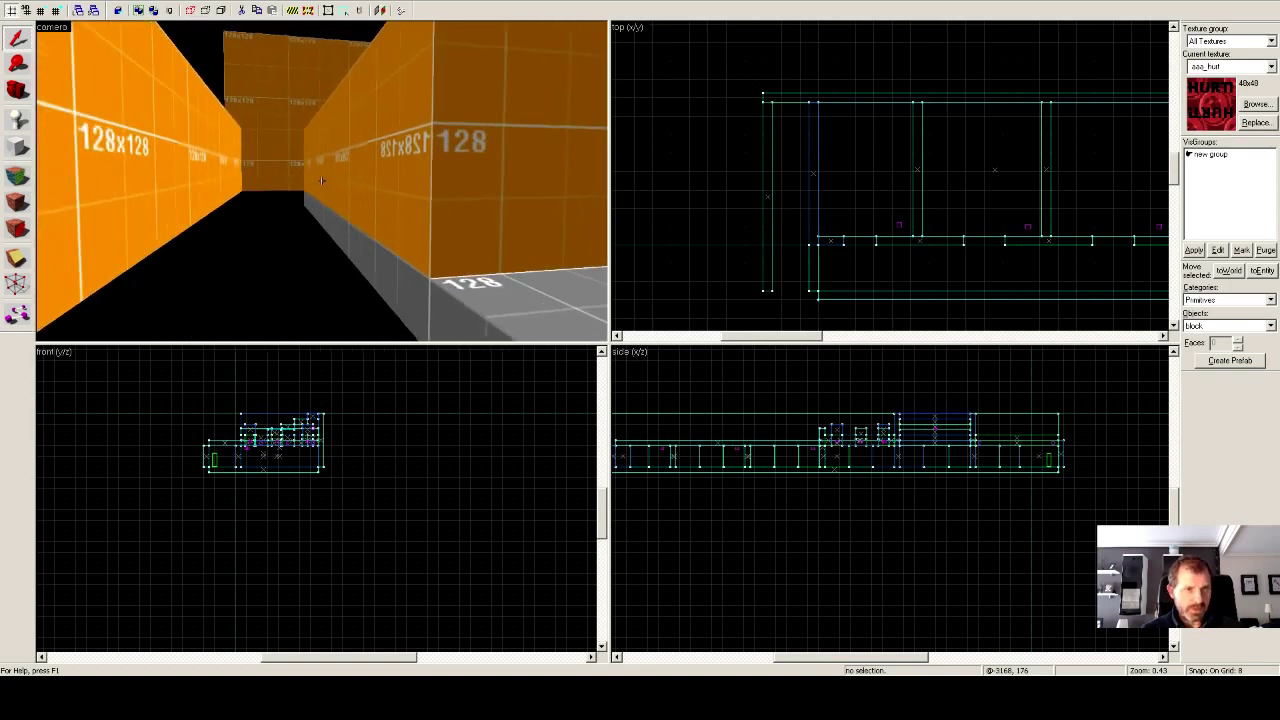
key("w")
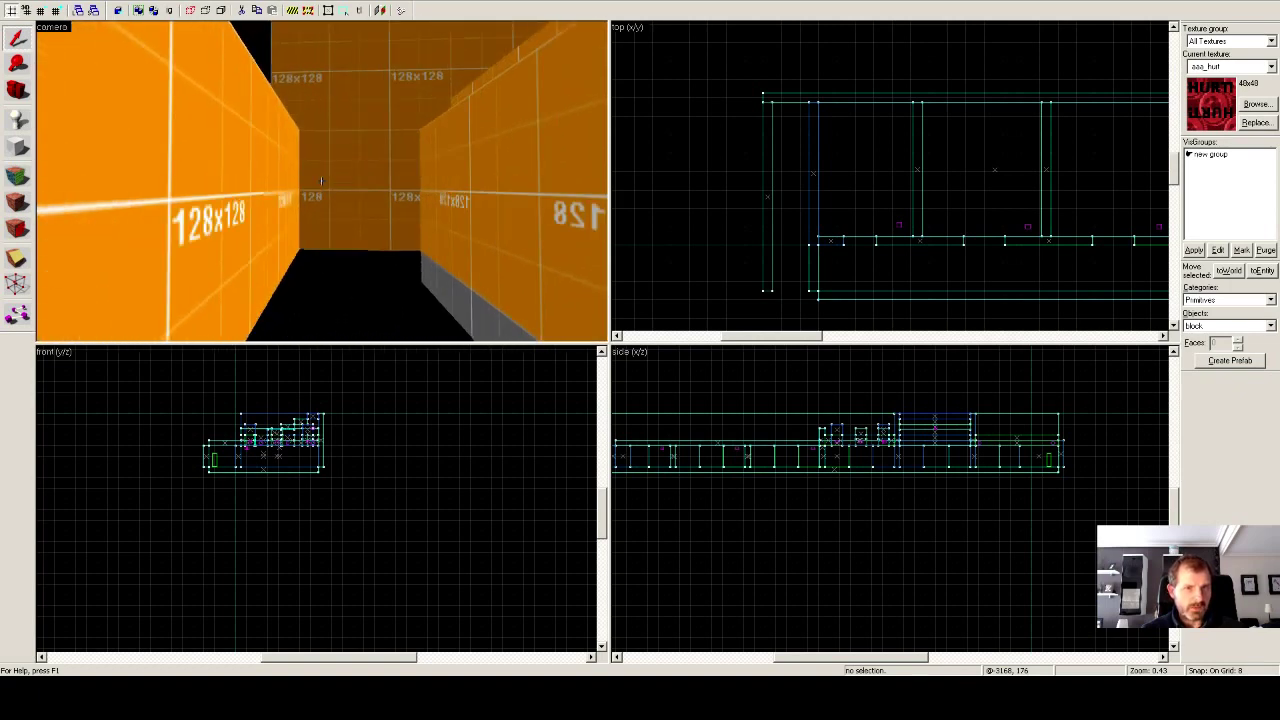
key("s")
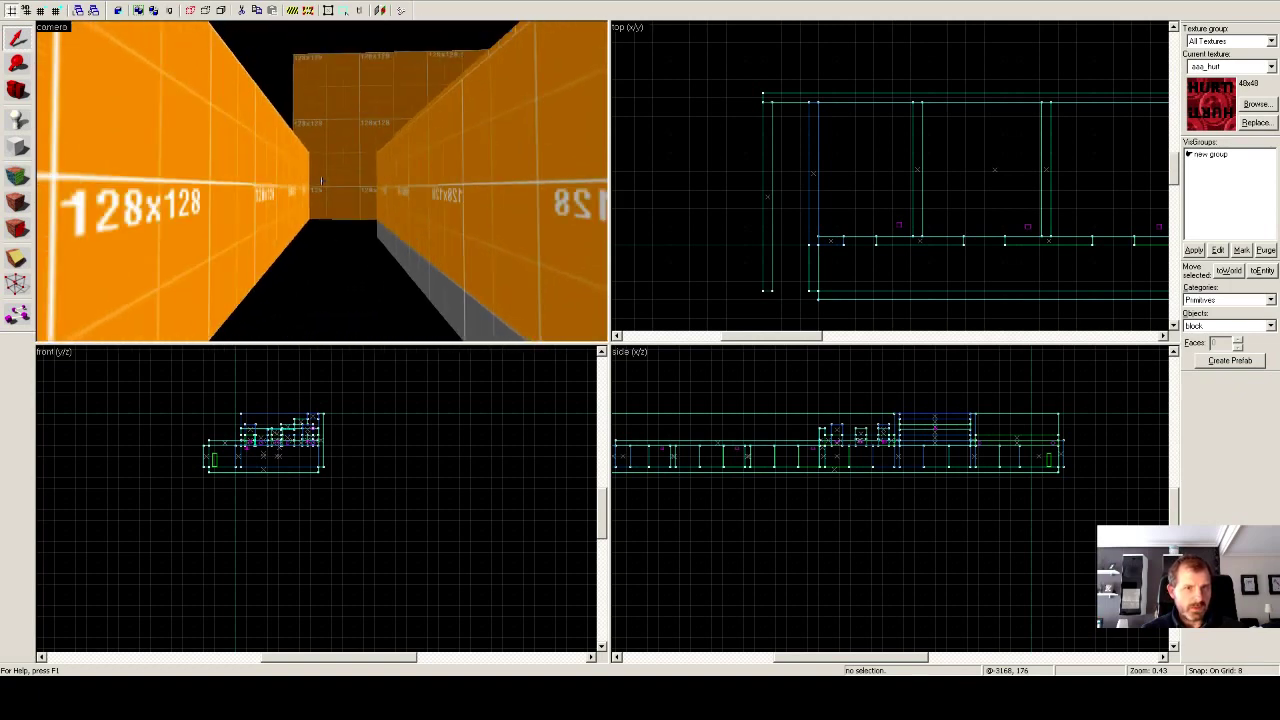
key("s")
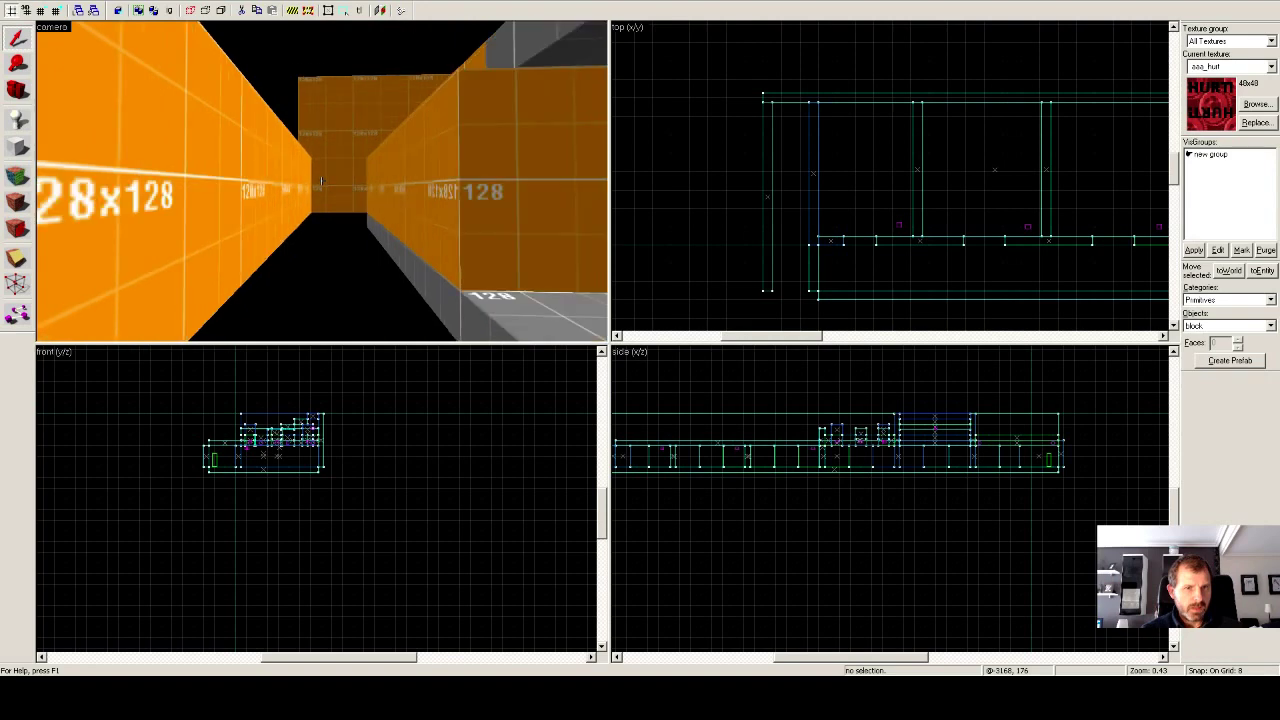
key("z")
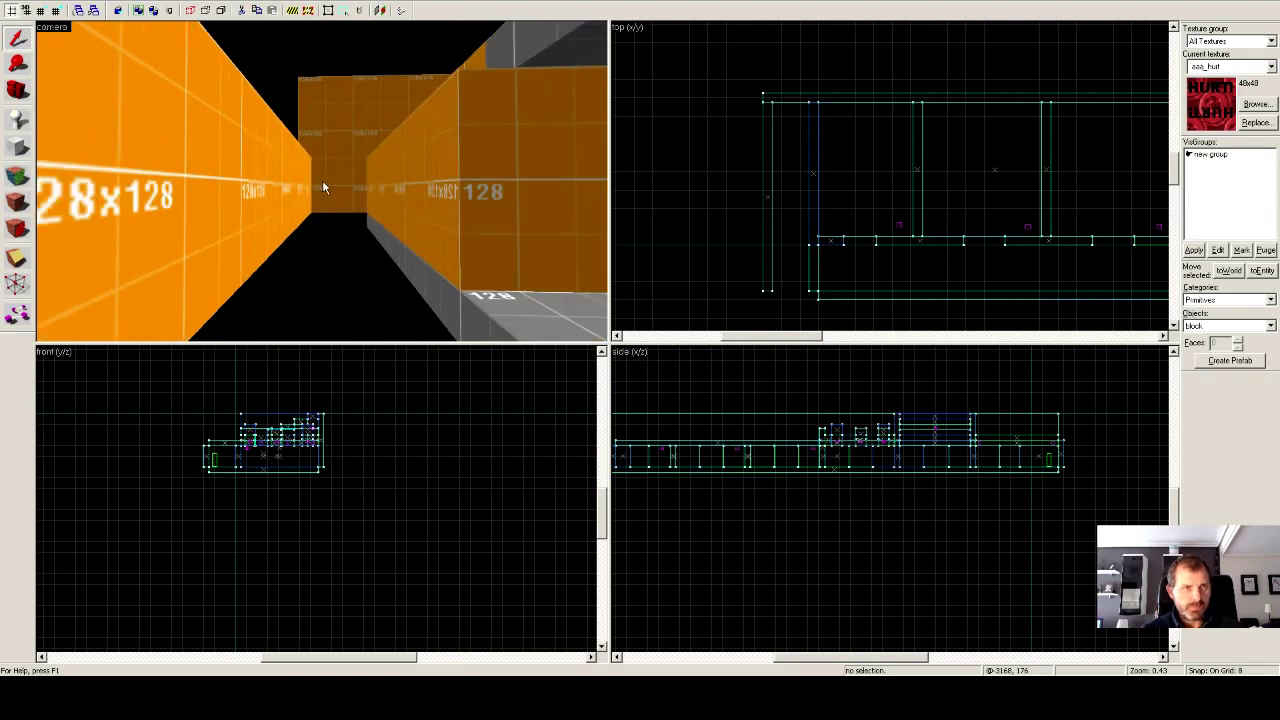
left_click(766, 198)
left_click_drag(766, 196, 734, 197)
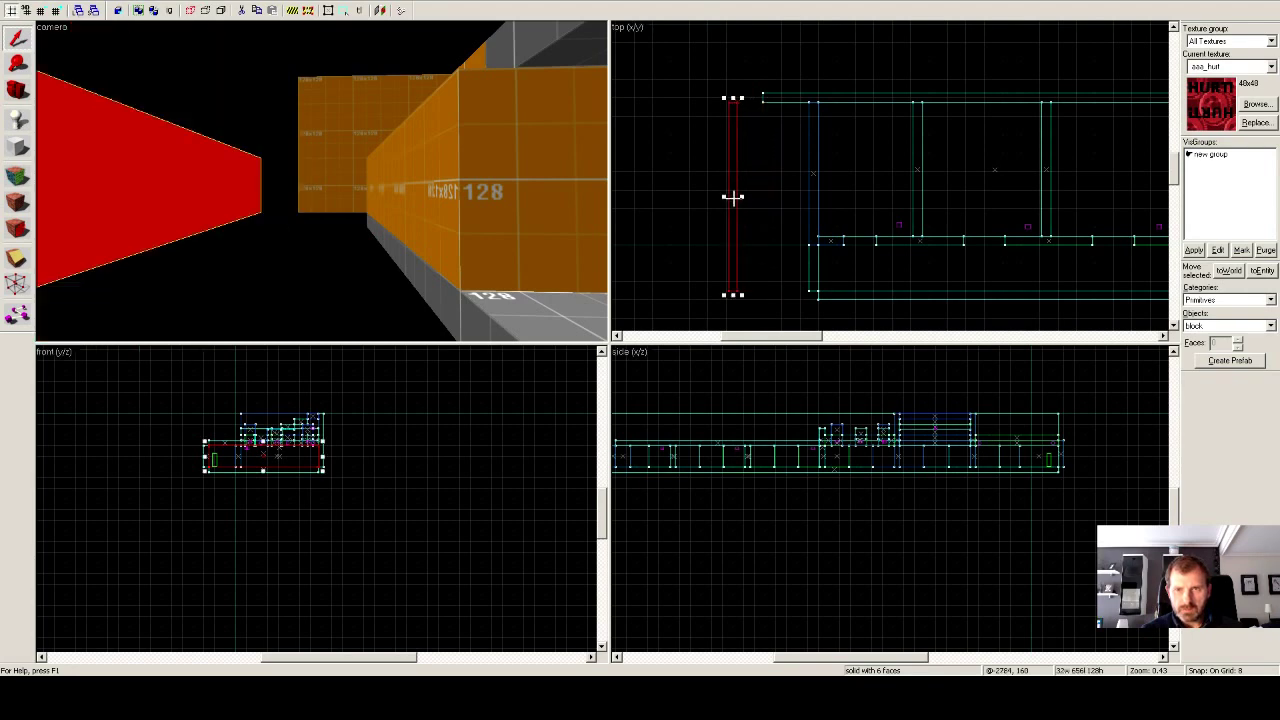
Lengthen the back wall to 2968 units so it closes against the repositioned end wall.
left_click(771, 110)
left_click(761, 95)
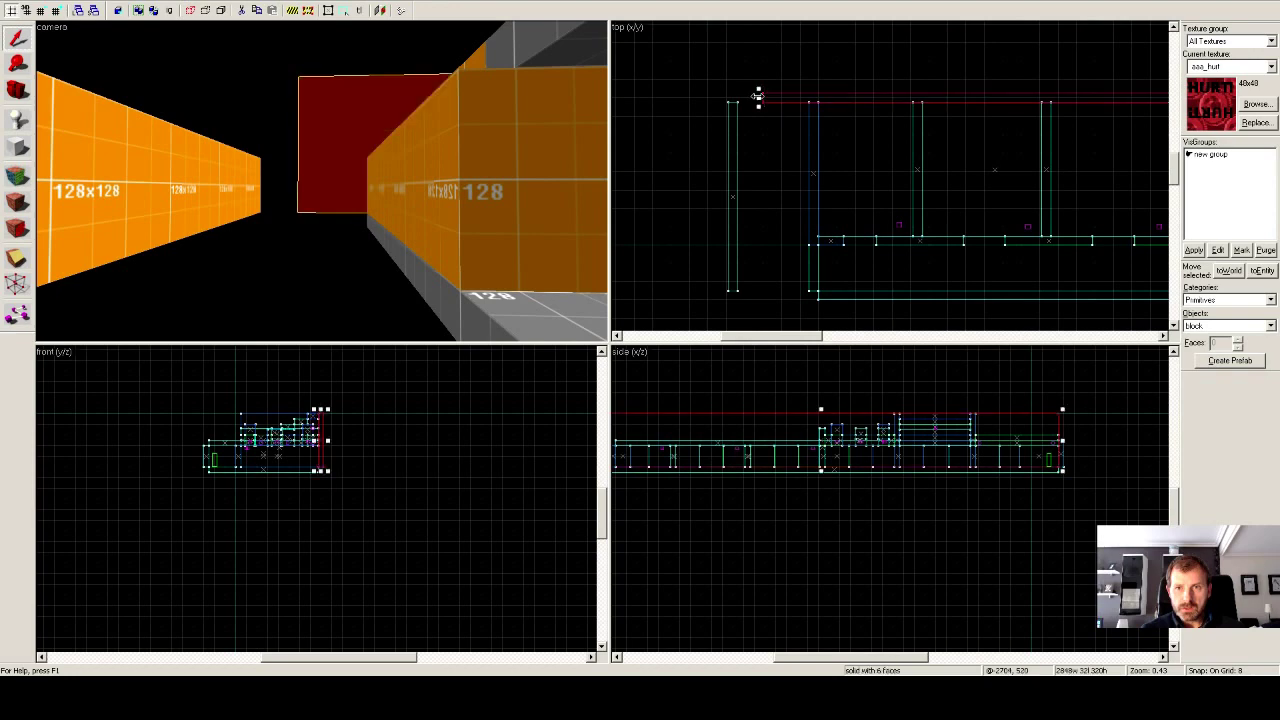
left_click_drag(722, 95, 723, 96)
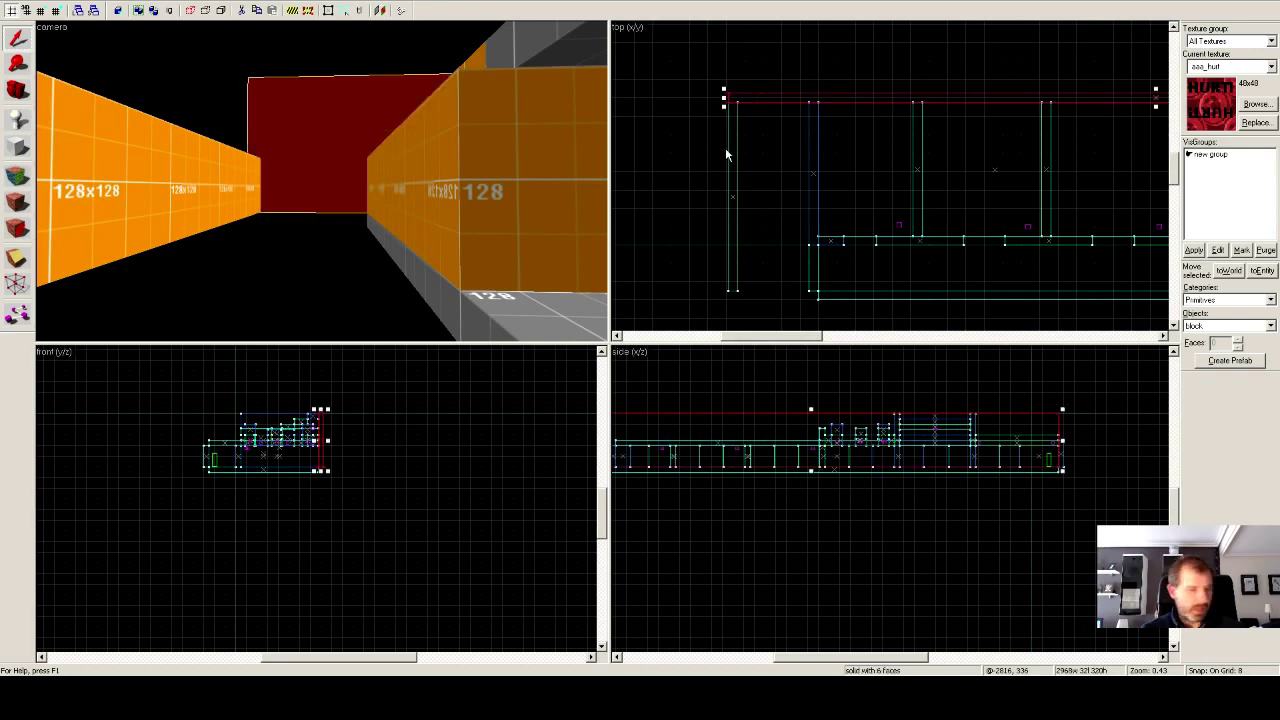
left_click(786, 182)
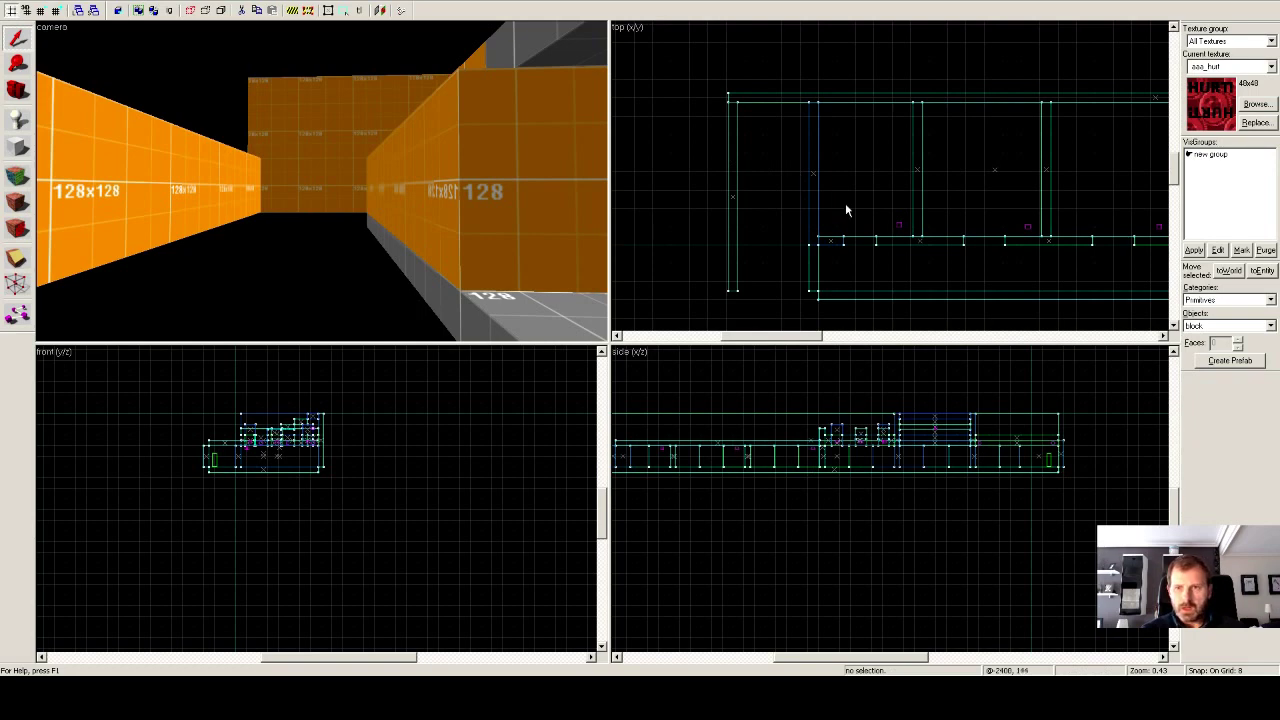
Extend the ceiling block over the rooms to 1504 units wide so it covers the new passage up to the end wall.
left_click(994, 170)
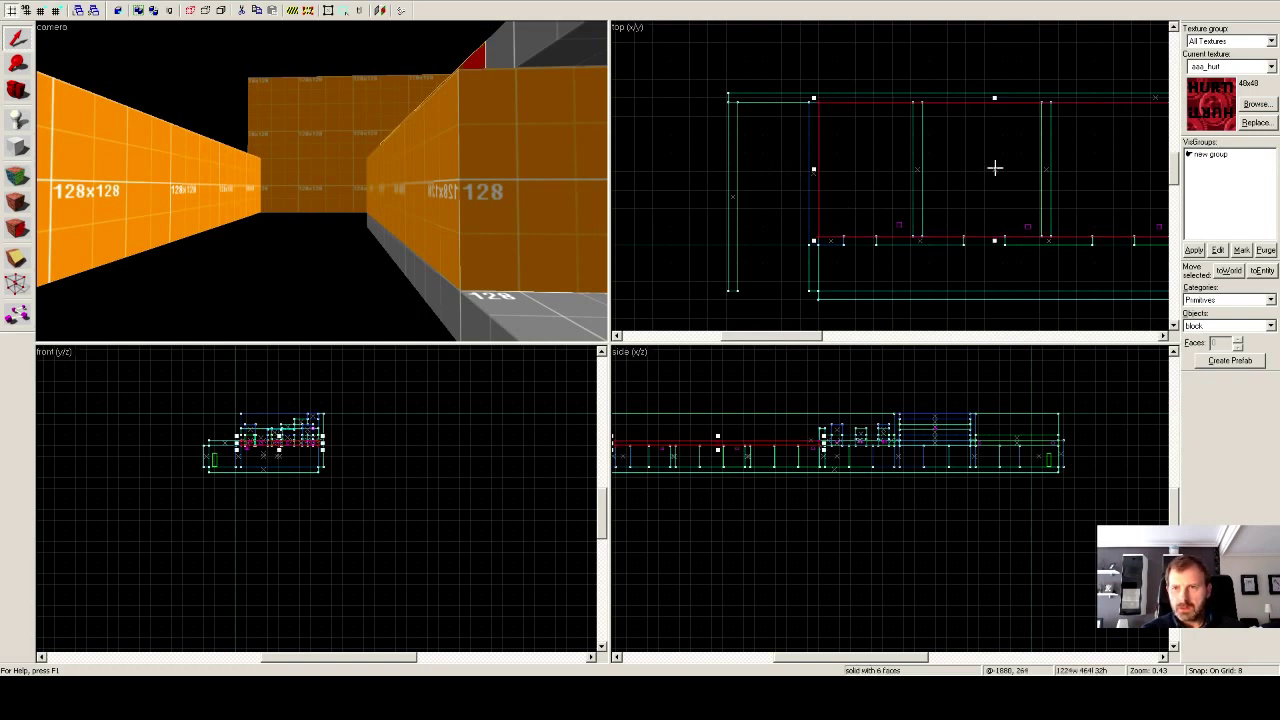
left_click_drag(812, 174, 737, 166)
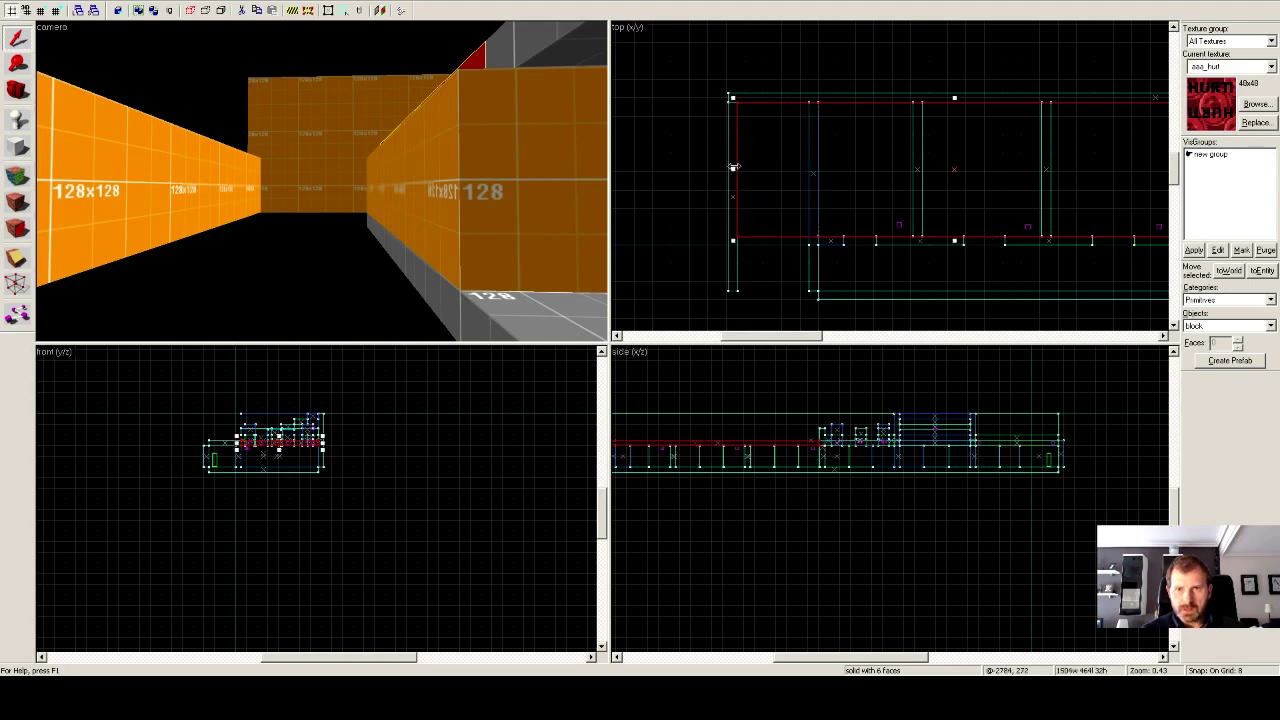
left_click(756, 309)
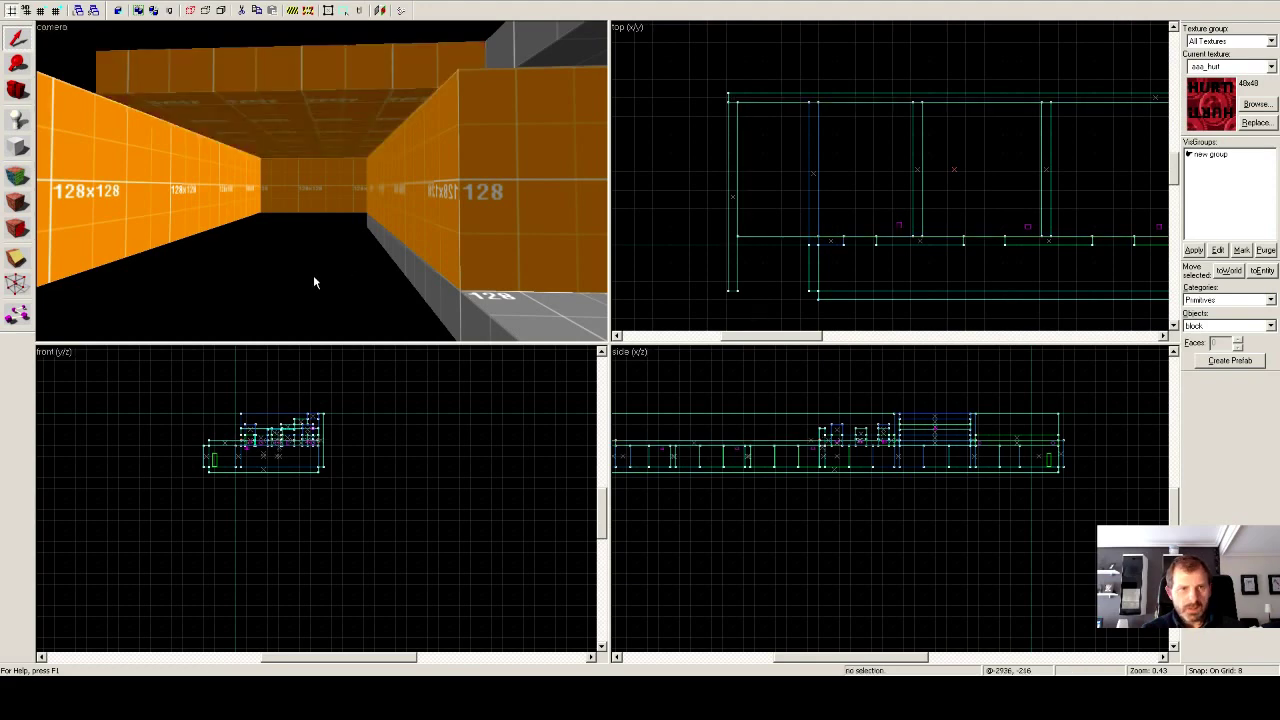
left_click(18, 147)
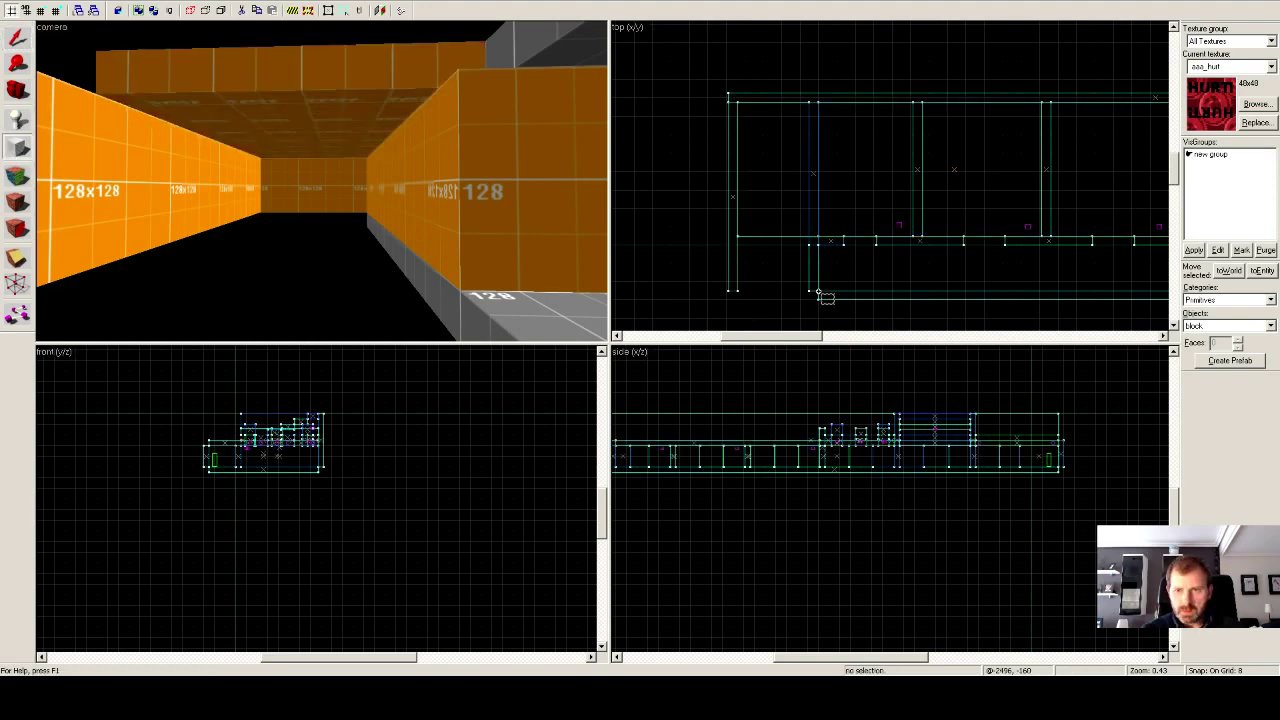
left_click_drag(818, 291, 735, 235)
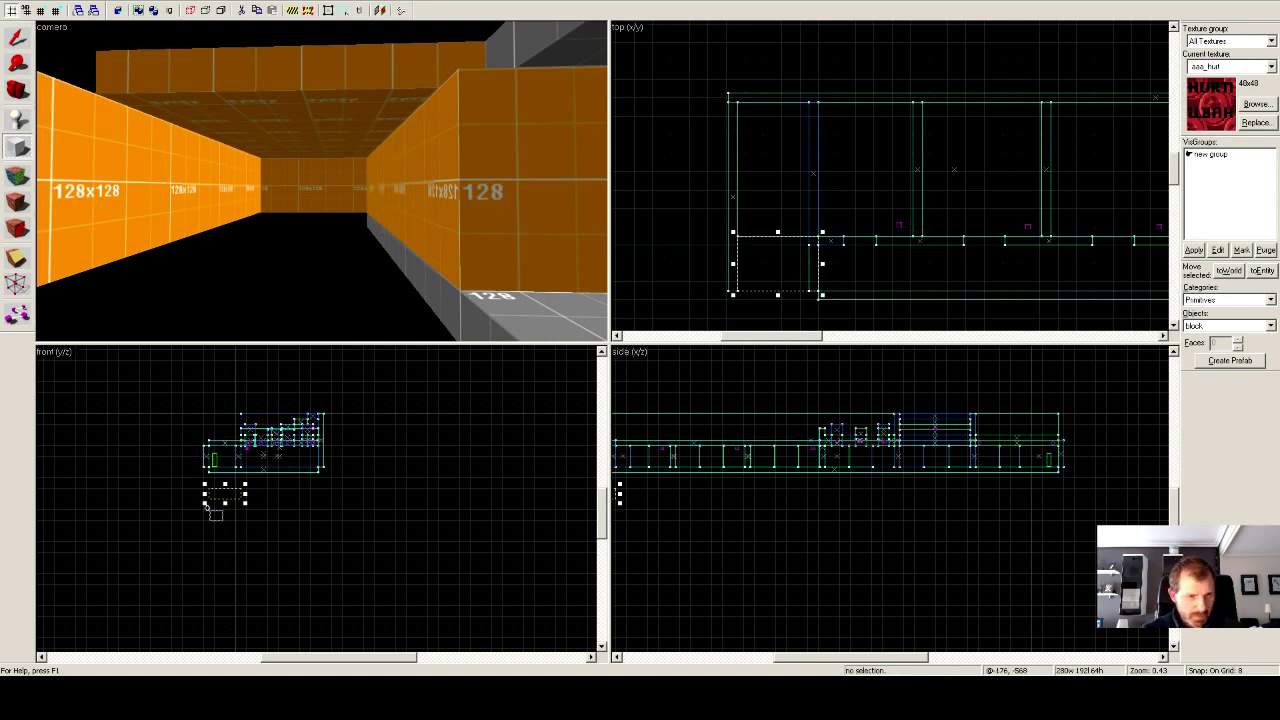
key("z")
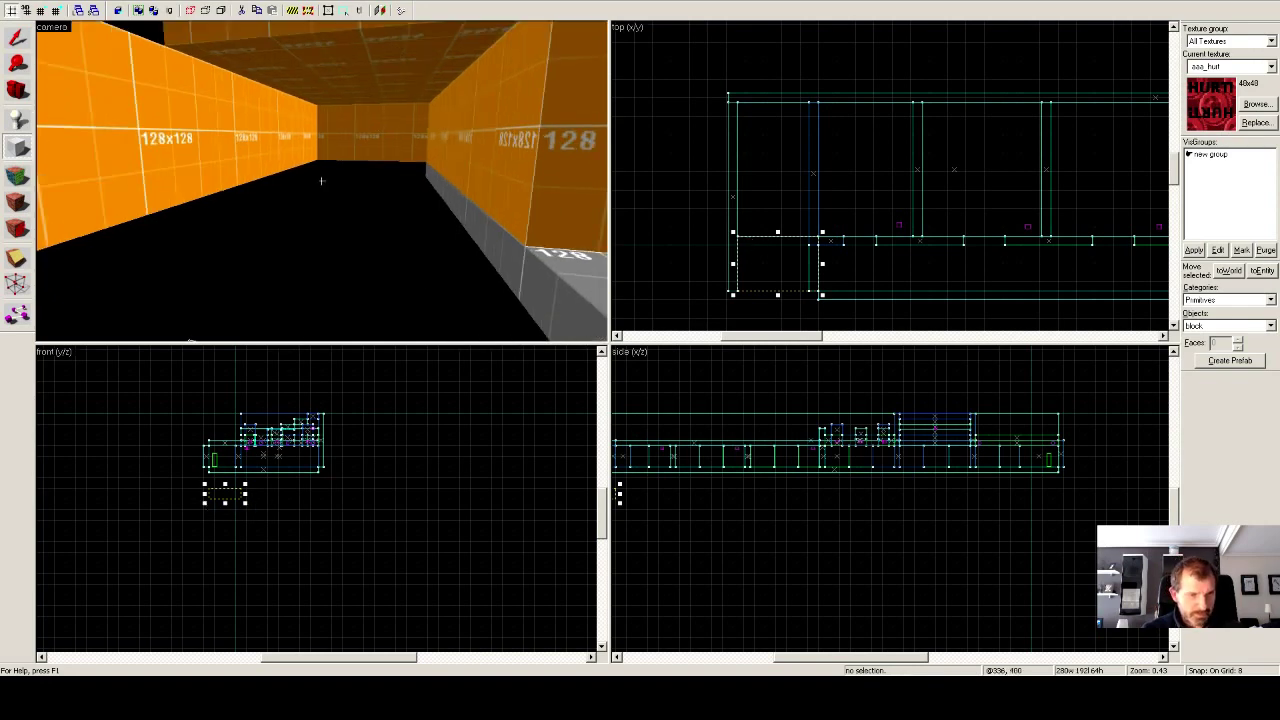
key("z")
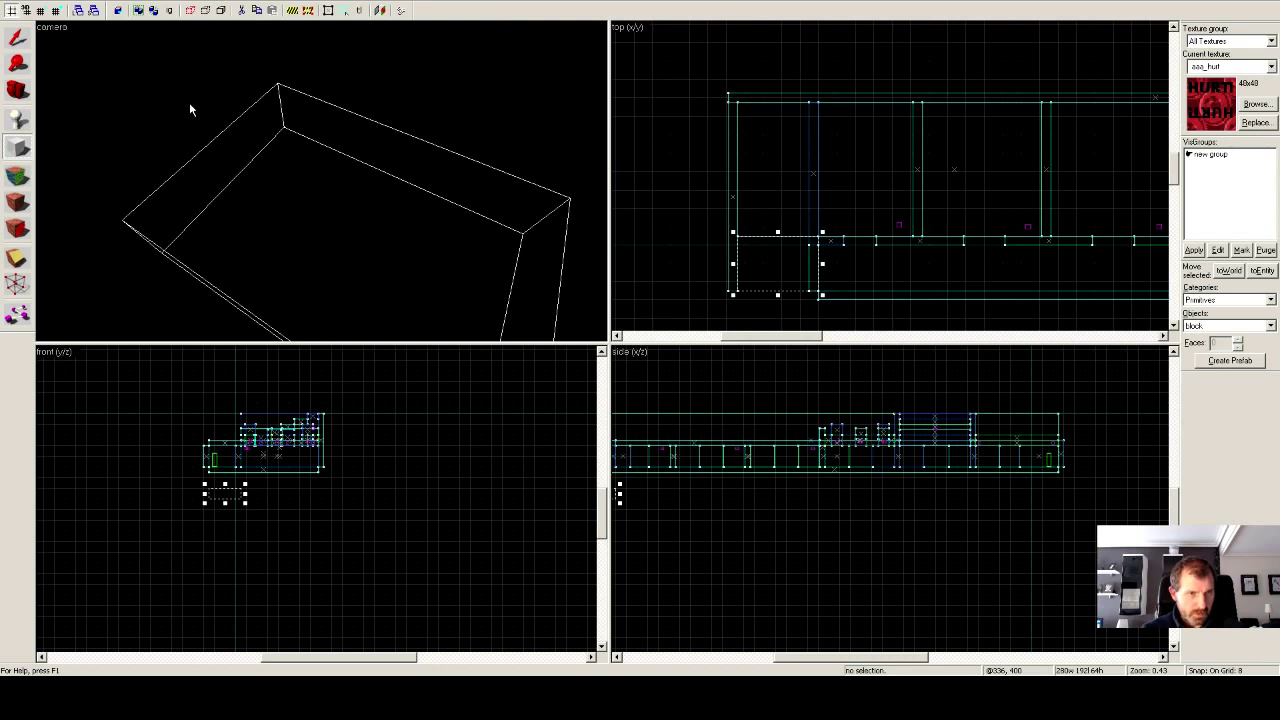
left_click(17, 38)
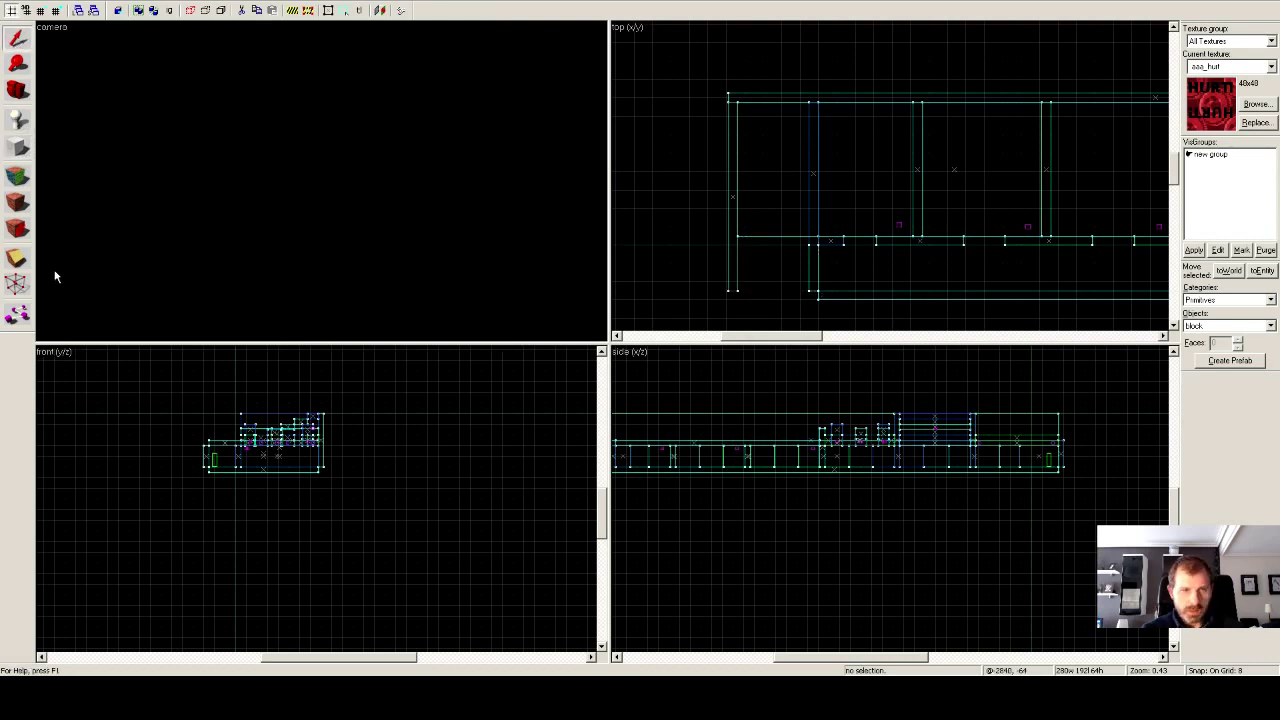
Try a 280 × 192 × 64 unit block with the aaa_hurt texture over the new passage's open corner, and remove it.
left_click(18, 147)
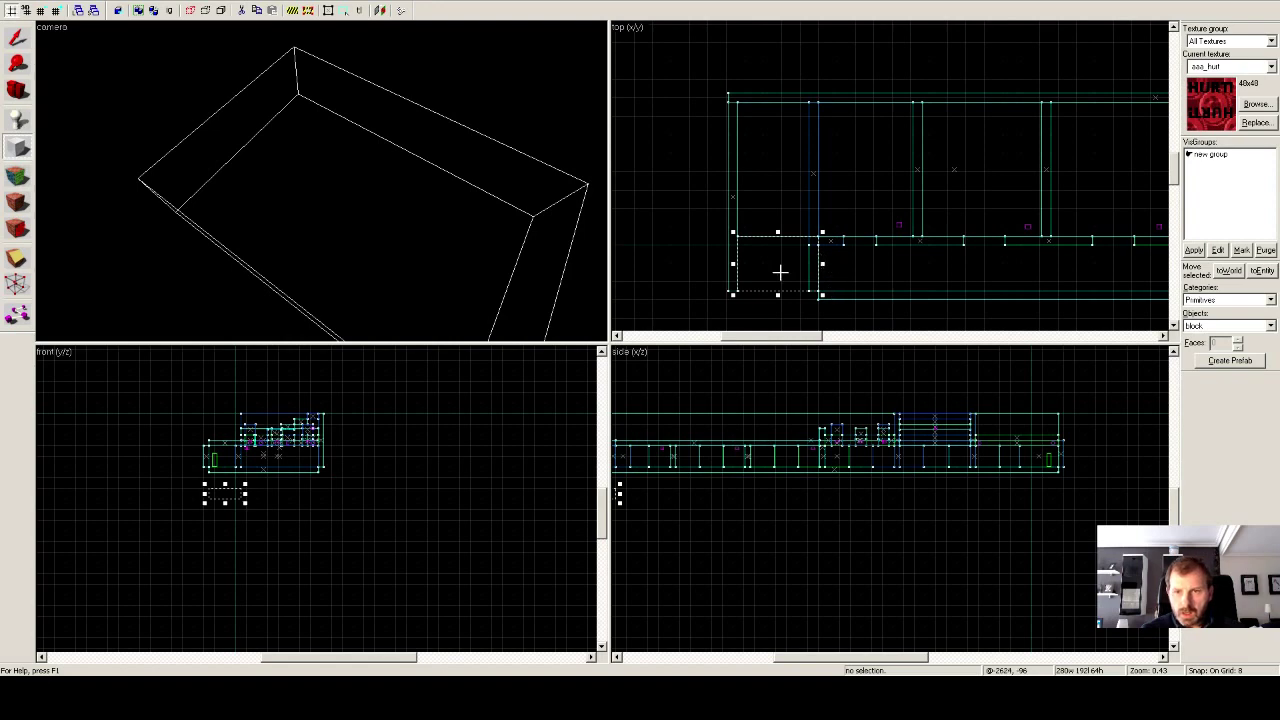
key("Return")
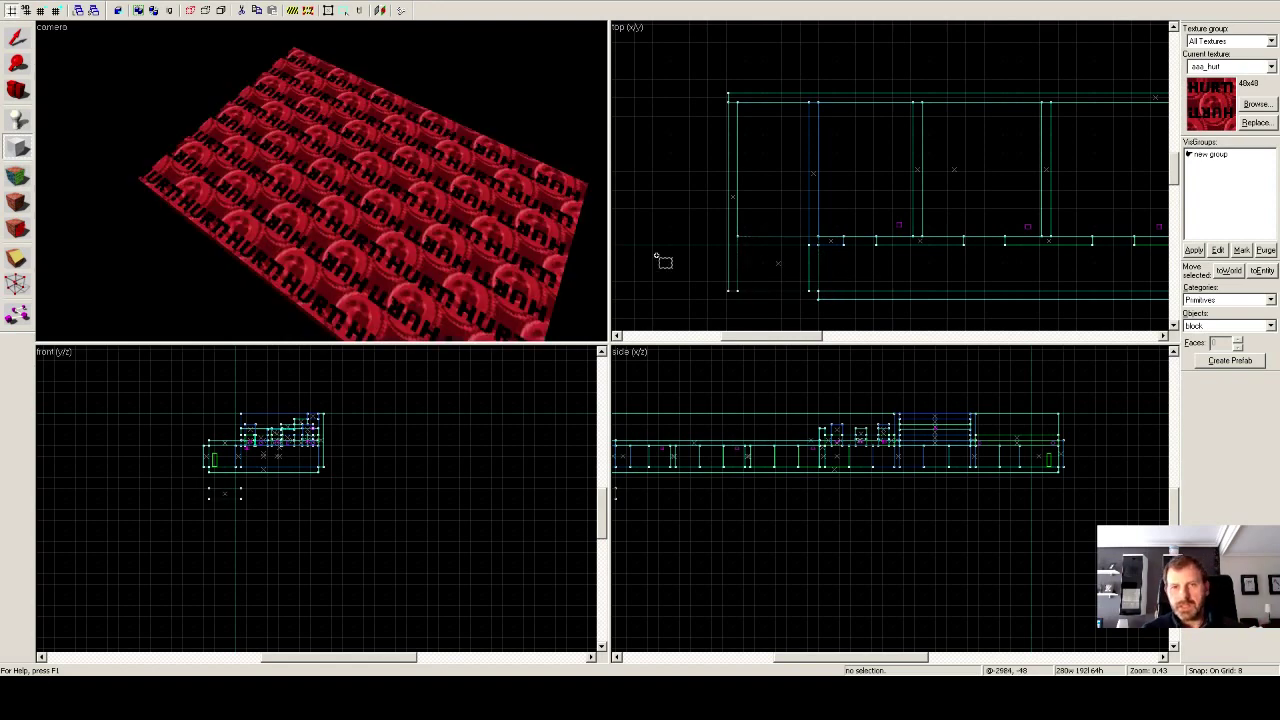
key("shift+s")
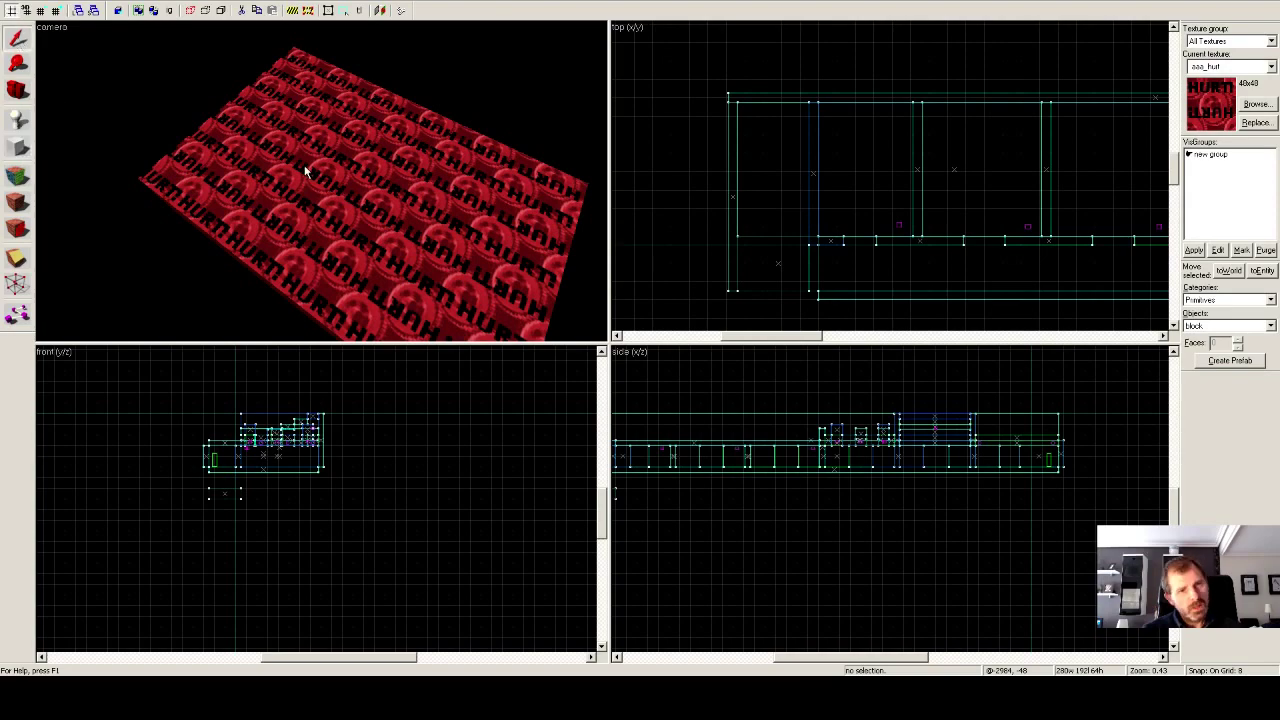
left_click(306, 172)
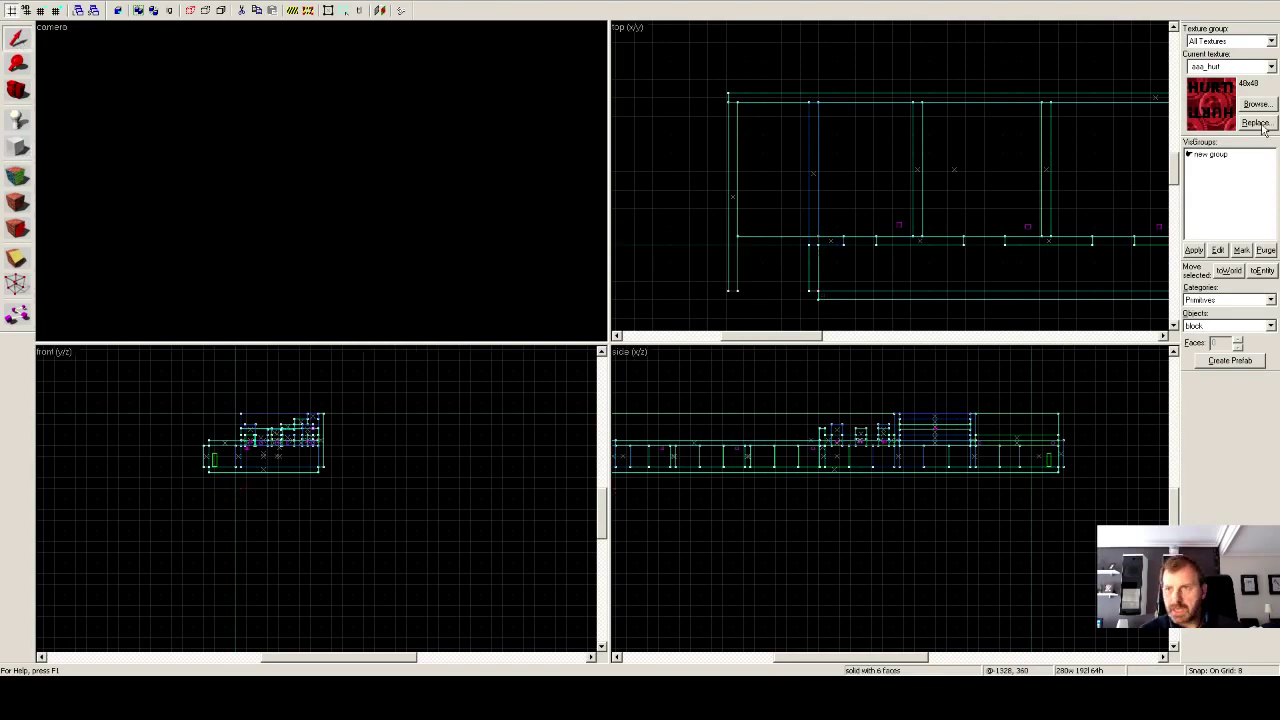
Filter the textures by "dev" and make the grey 128×128 texture dev_128_gr_032x the current texture.
left_click(1257, 104)
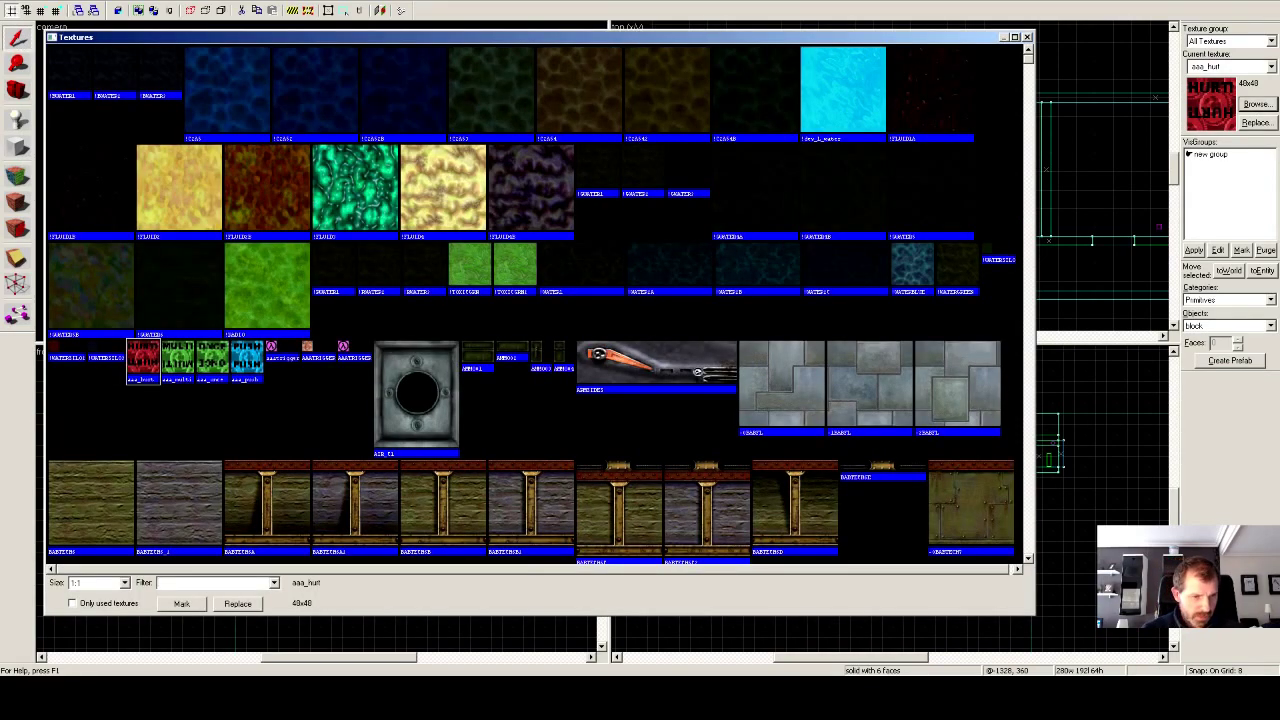
key("Escape")
key("Escape")
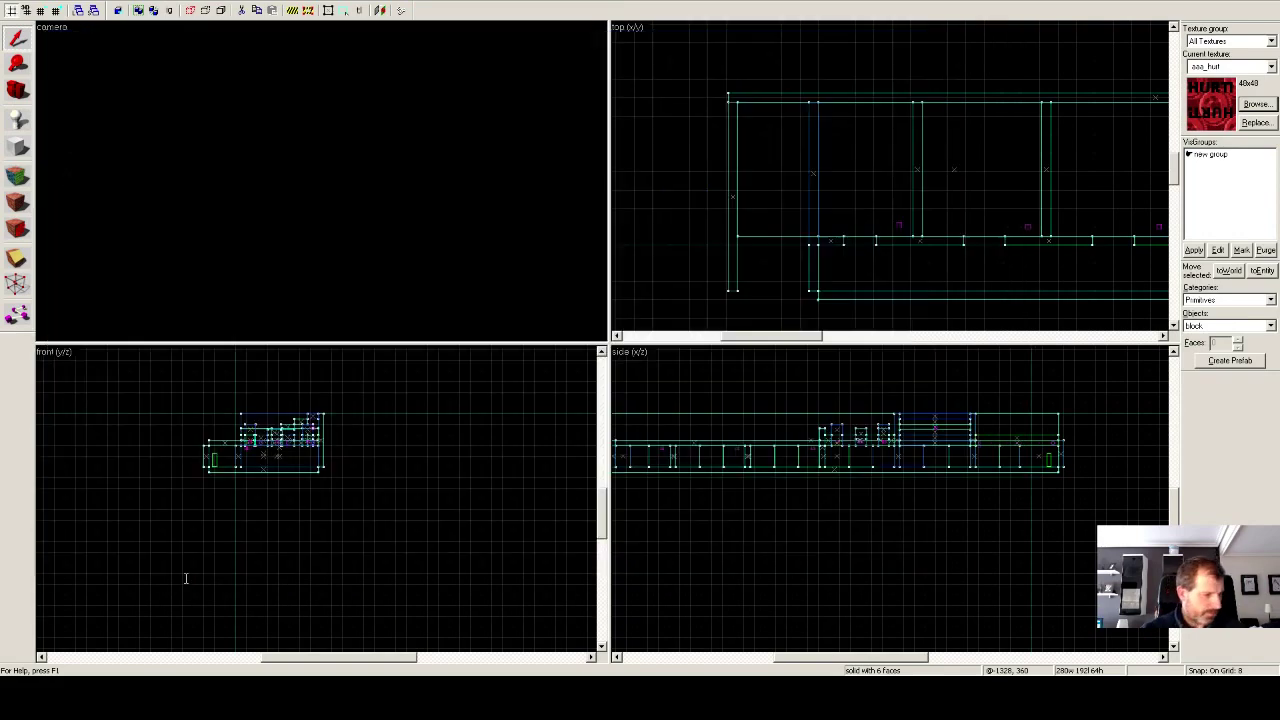
left_click(1252, 106)
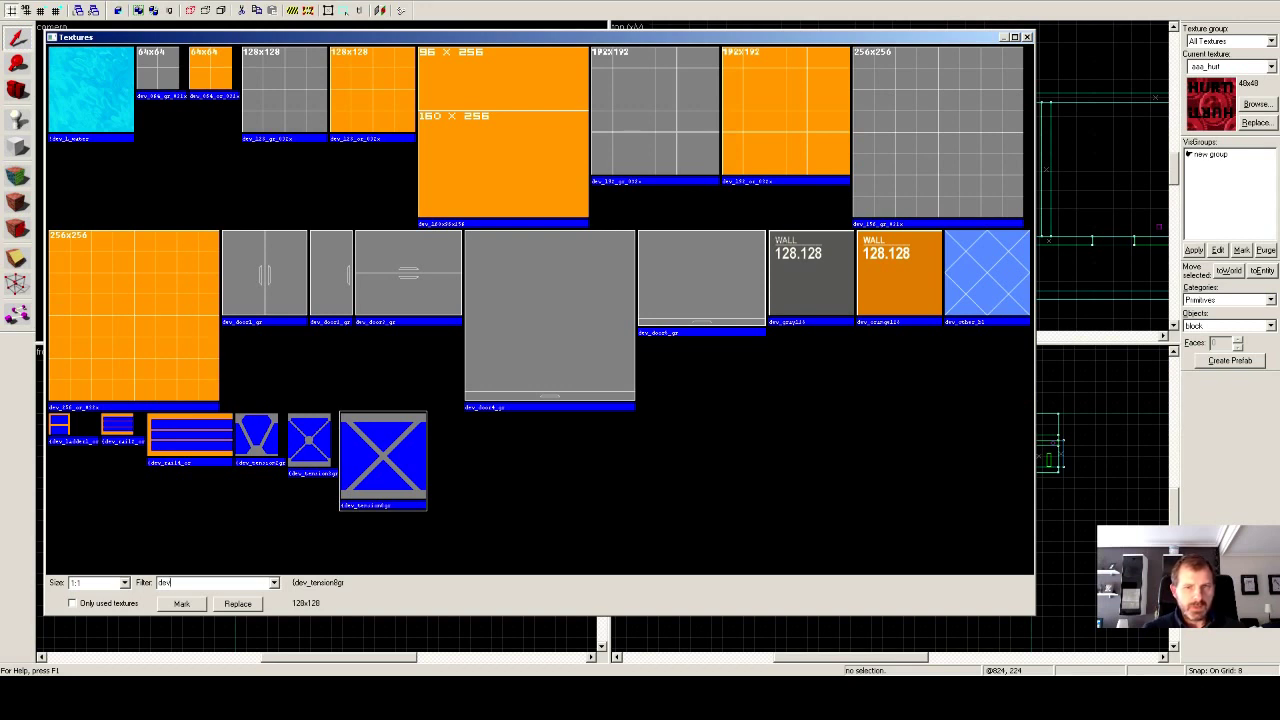
left_click(655, 115)
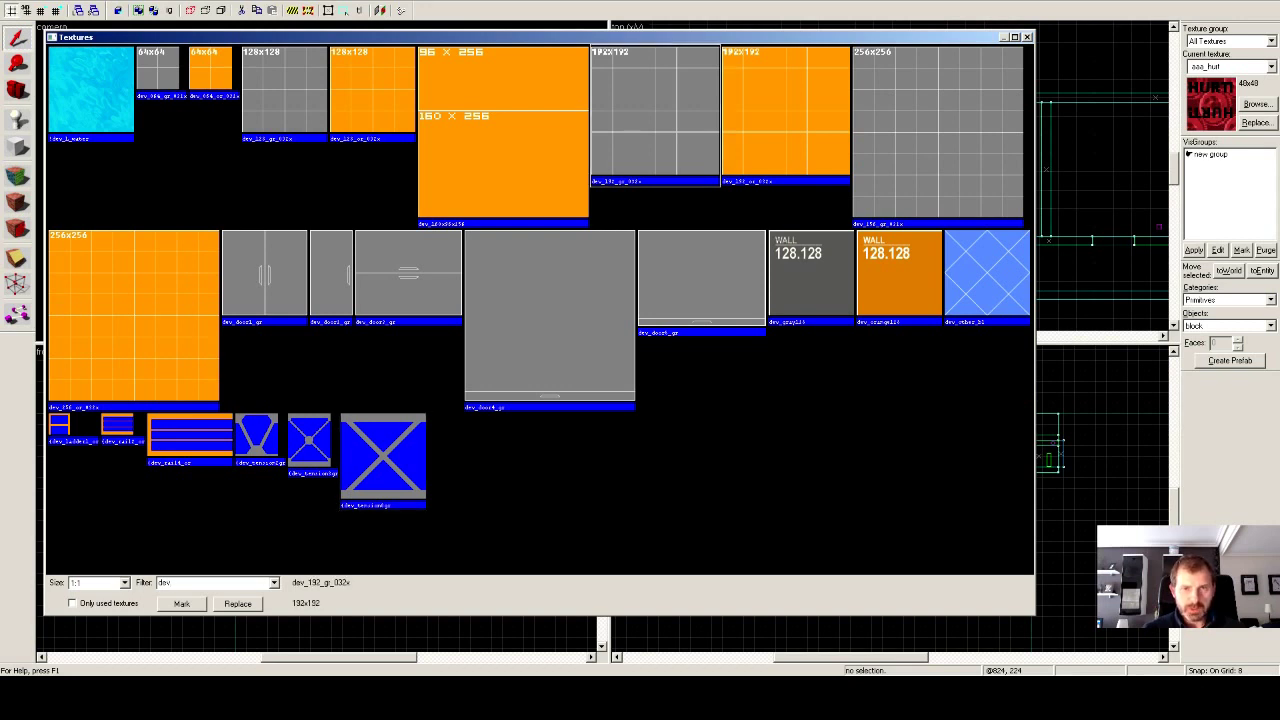
left_click(284, 94)
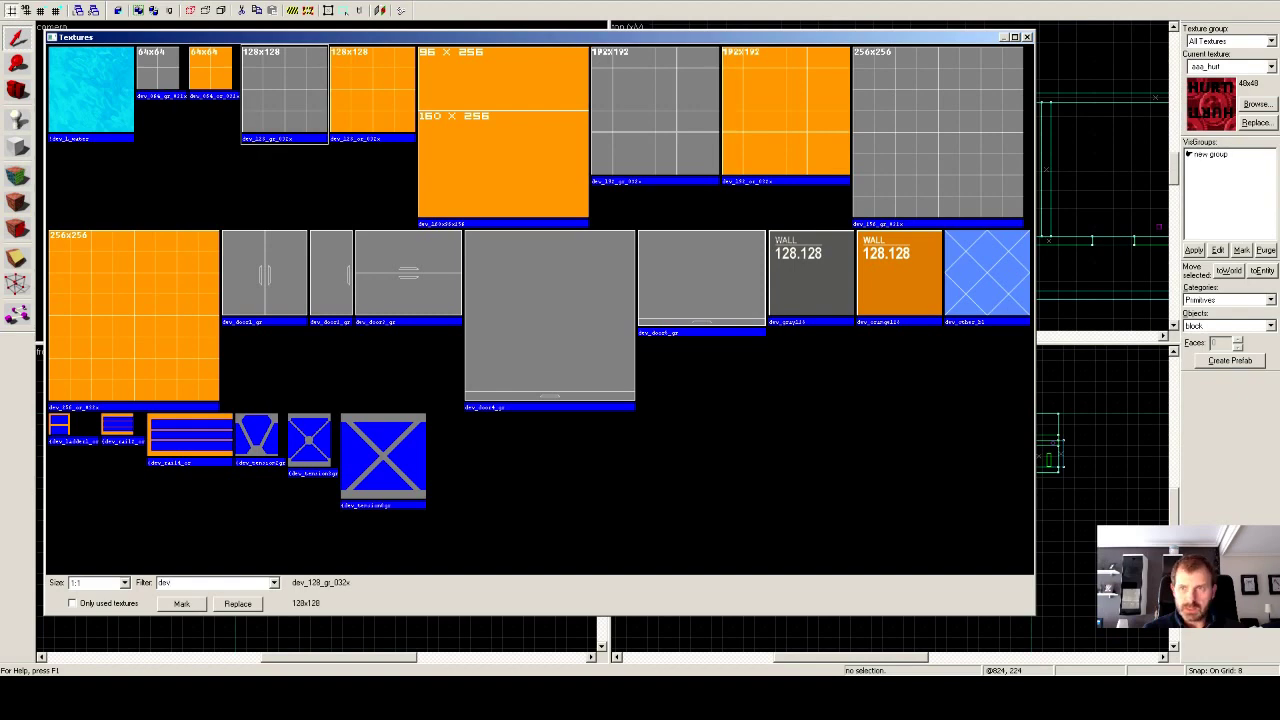
left_click(1027, 37)
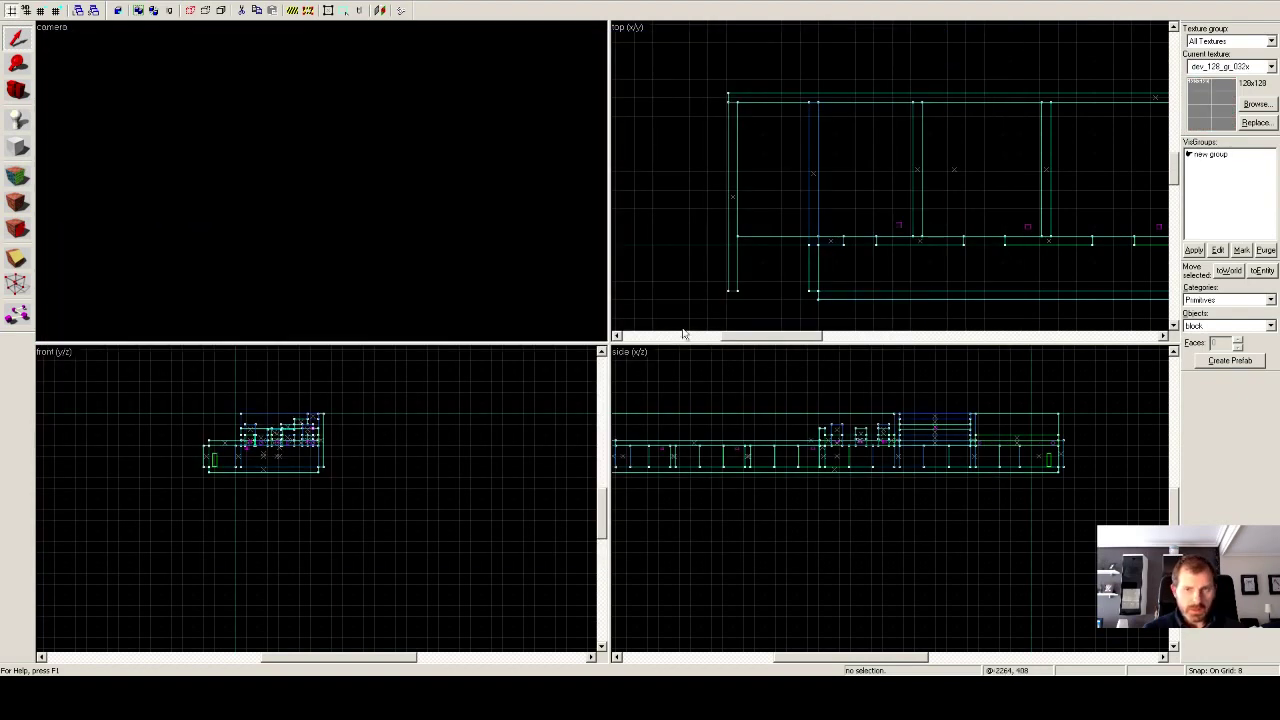
Create a 280 × 192 × 64 unit block in plan over the open corner between the outer end wall and the corridor.
left_click(17, 147)
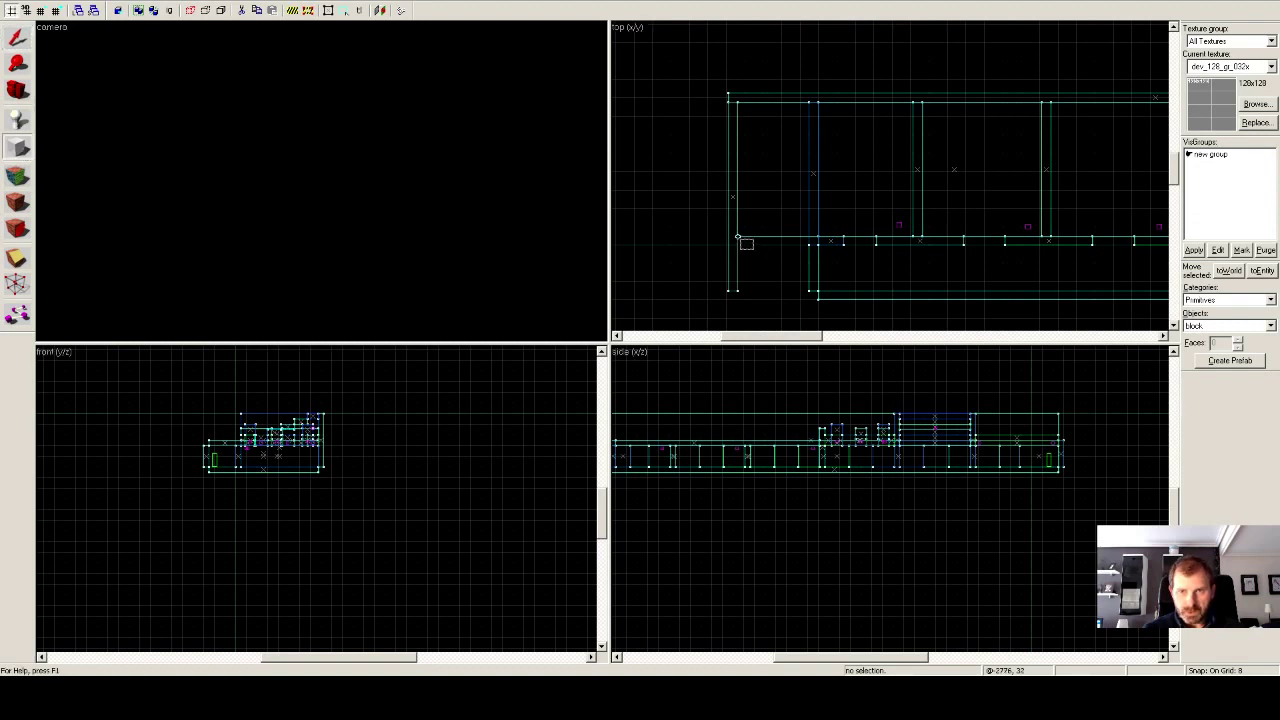
left_click_drag(737, 238, 817, 291)
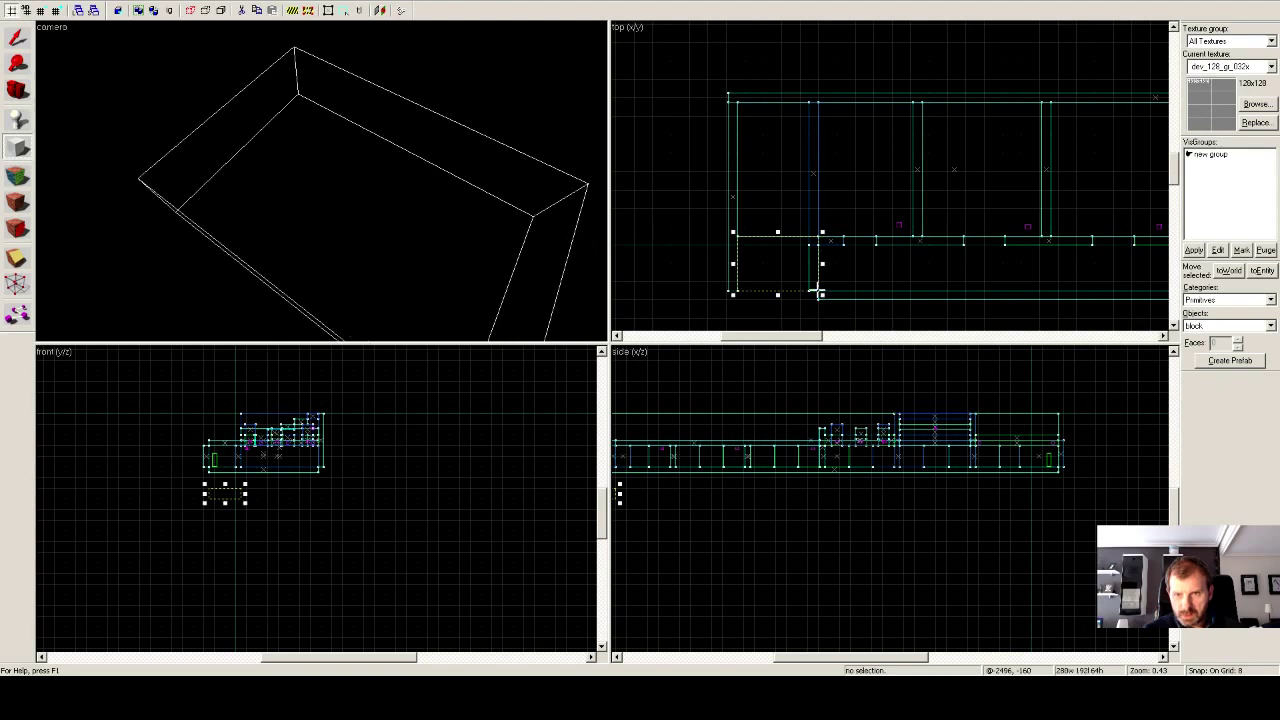
key("Return")
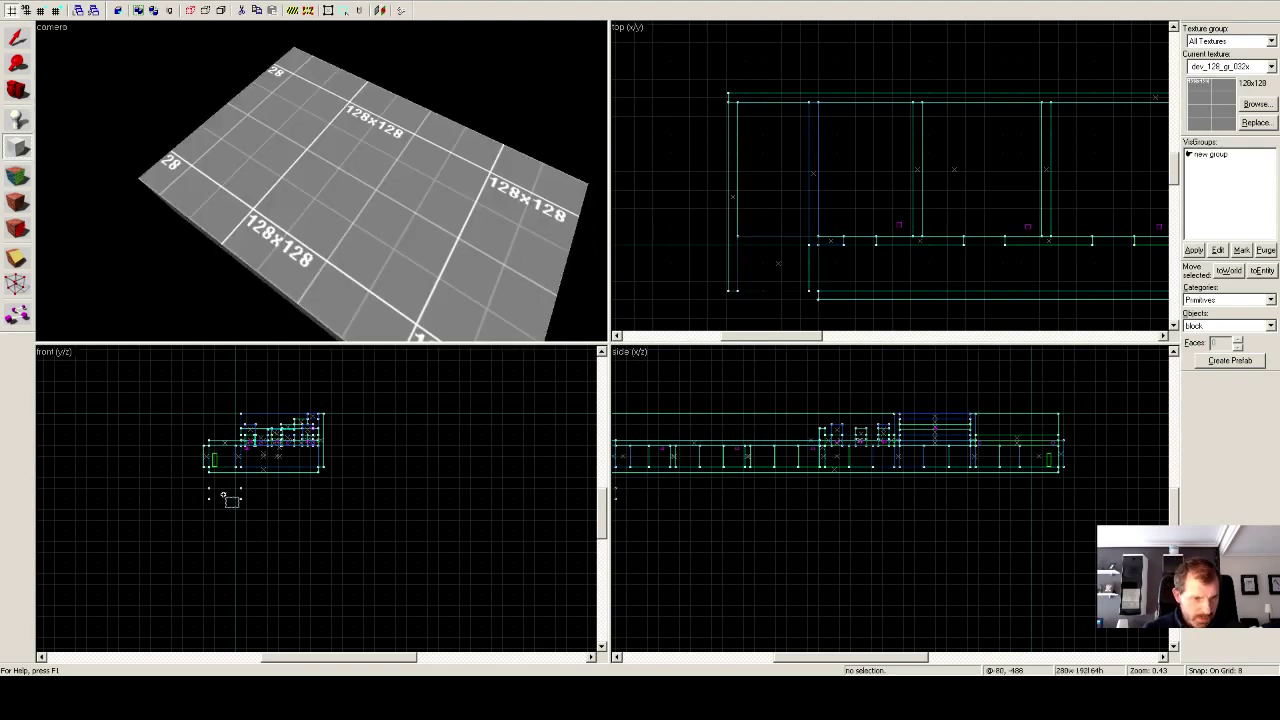
Raise the new grey block to ceiling level and trim its room-side edge to a 184-unit length, flush with the rooms' ceiling.
left_click(17, 37)
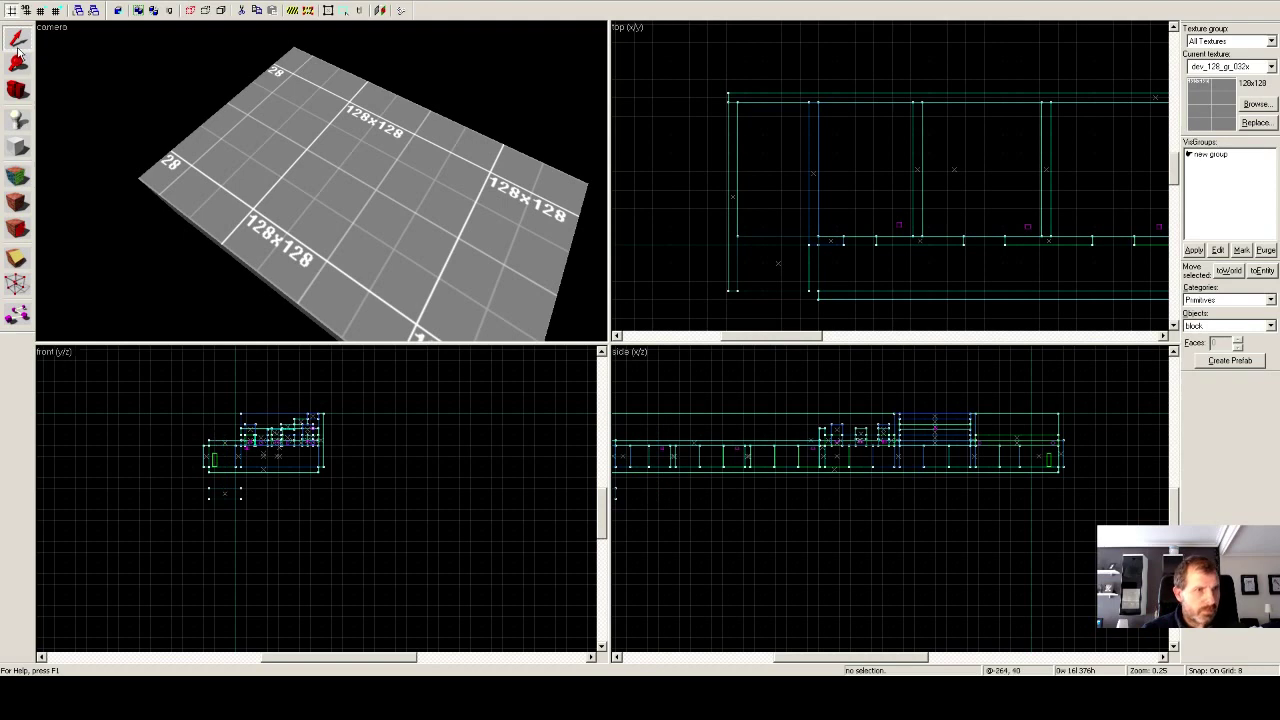
left_click(224, 493)
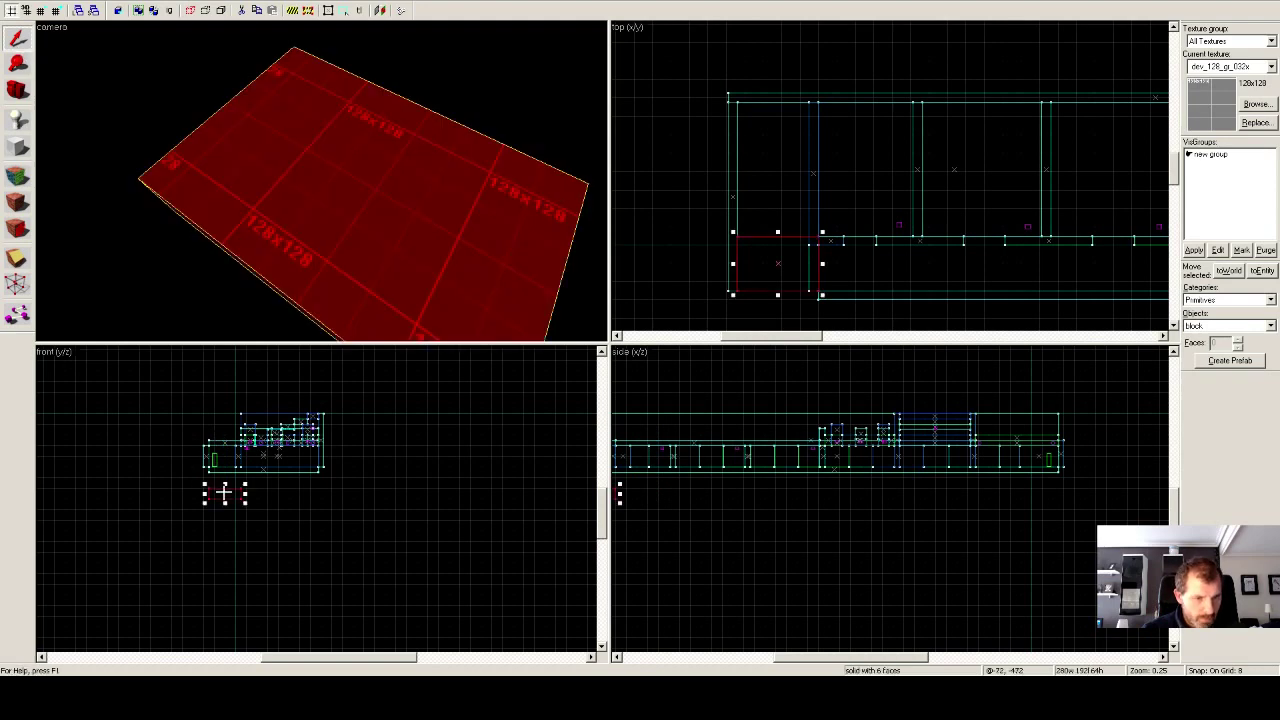
left_click_drag(224, 493, 226, 437)
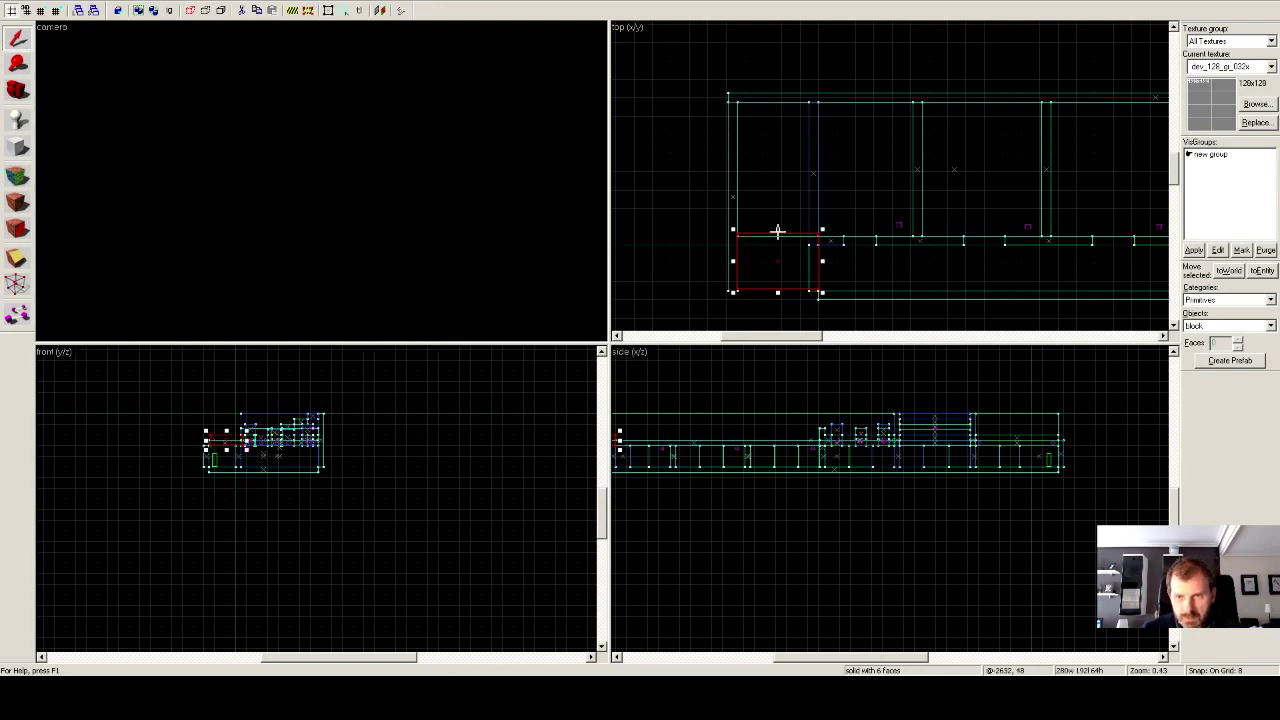
left_click_drag(777, 231, 778, 232)
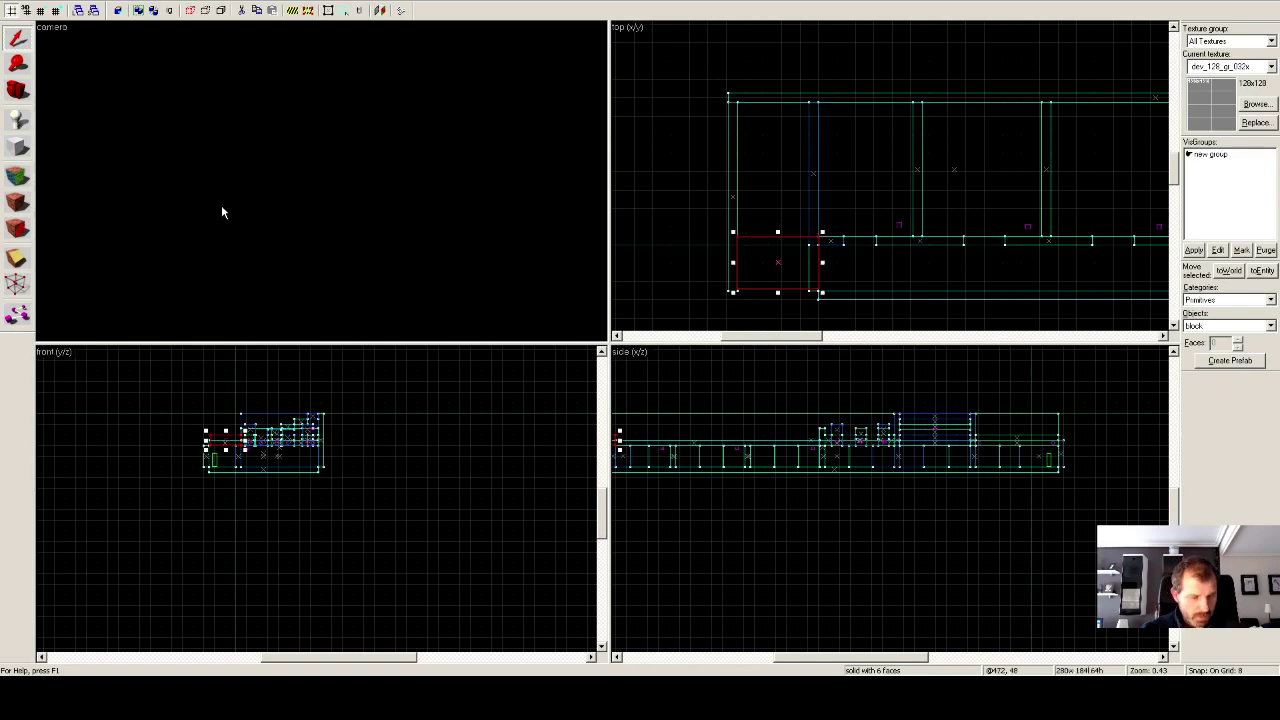
Lower the top of the grey corner ceiling block so that it is 32 units high, like the neighbouring ceiling.
key("z")
key("w")
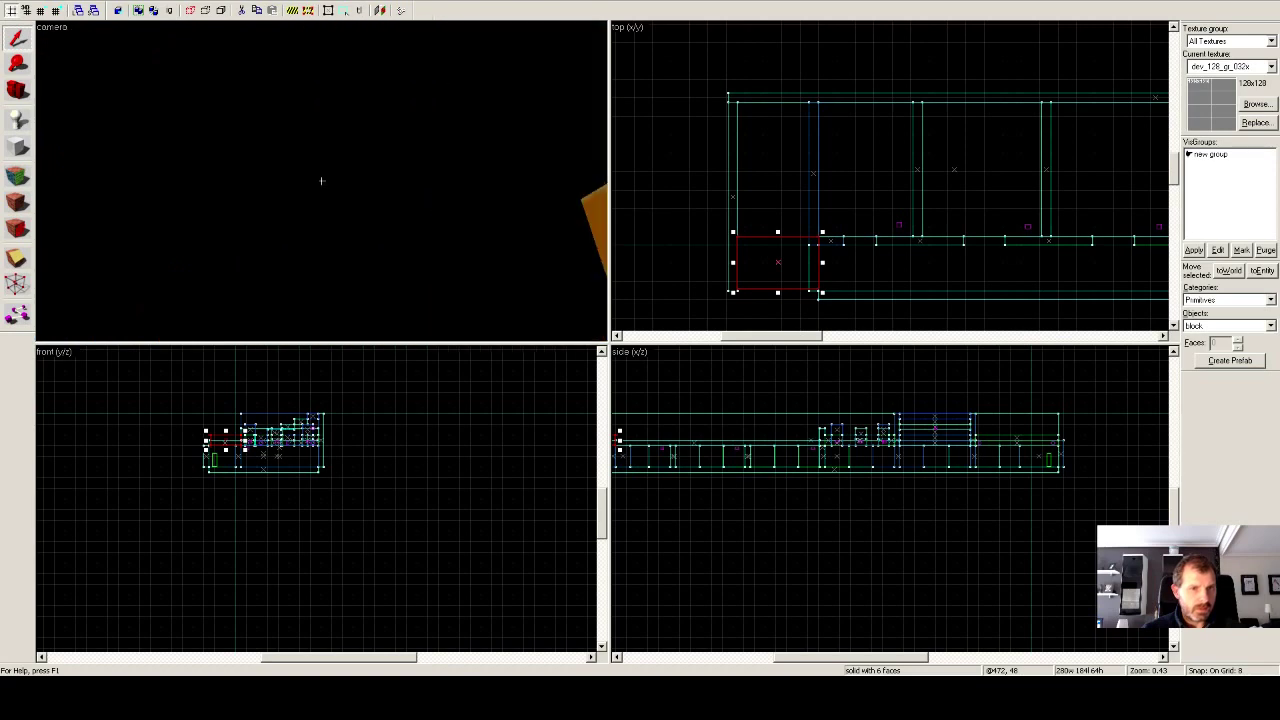
key("s")
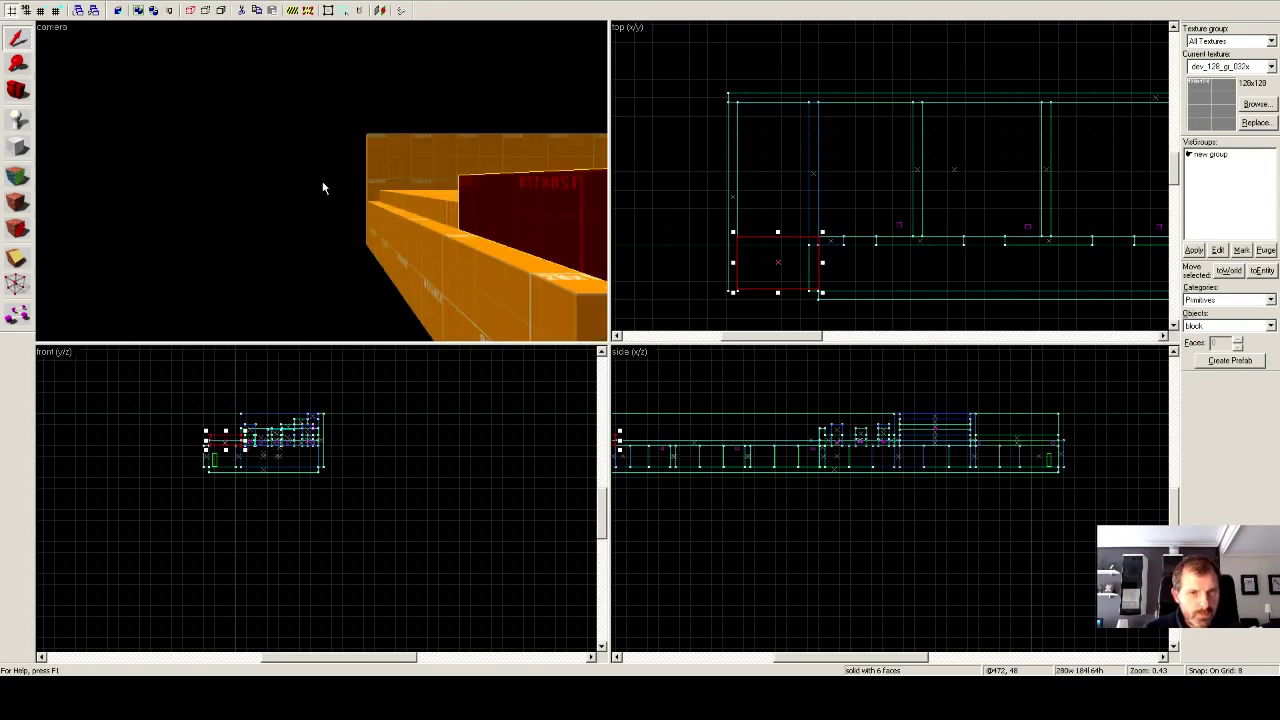
key("z")
key("z")
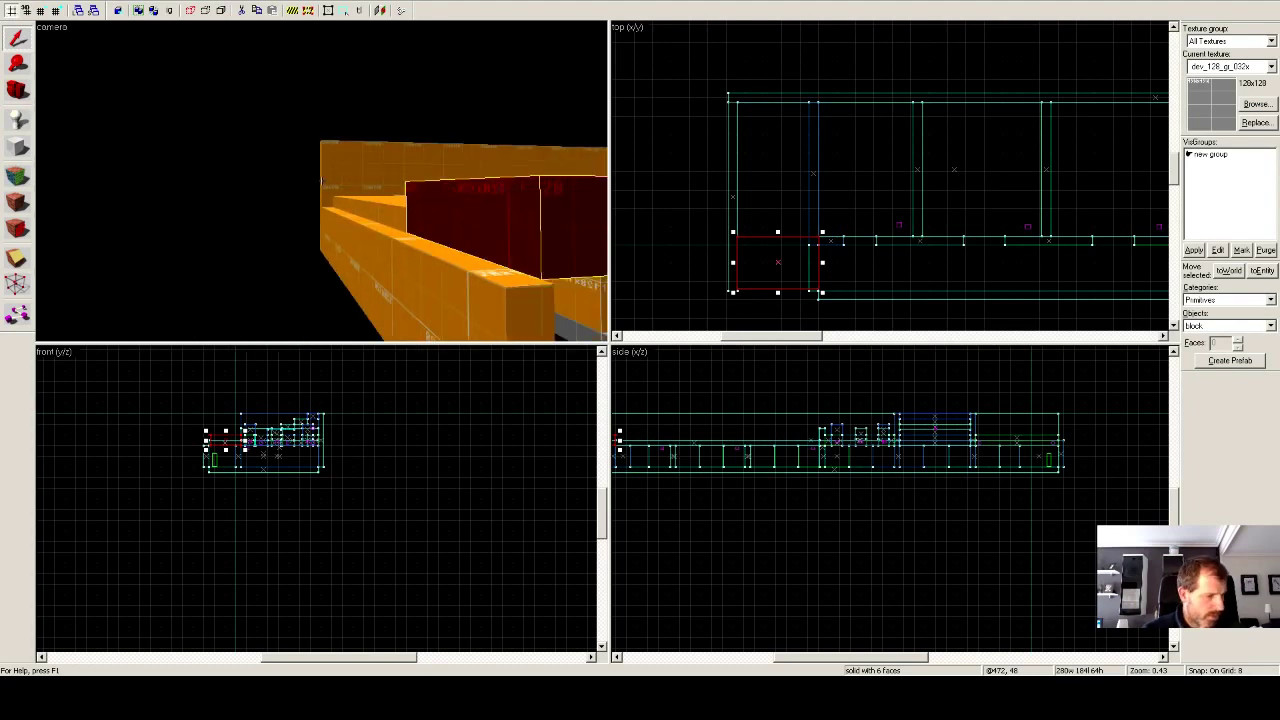
key("z")
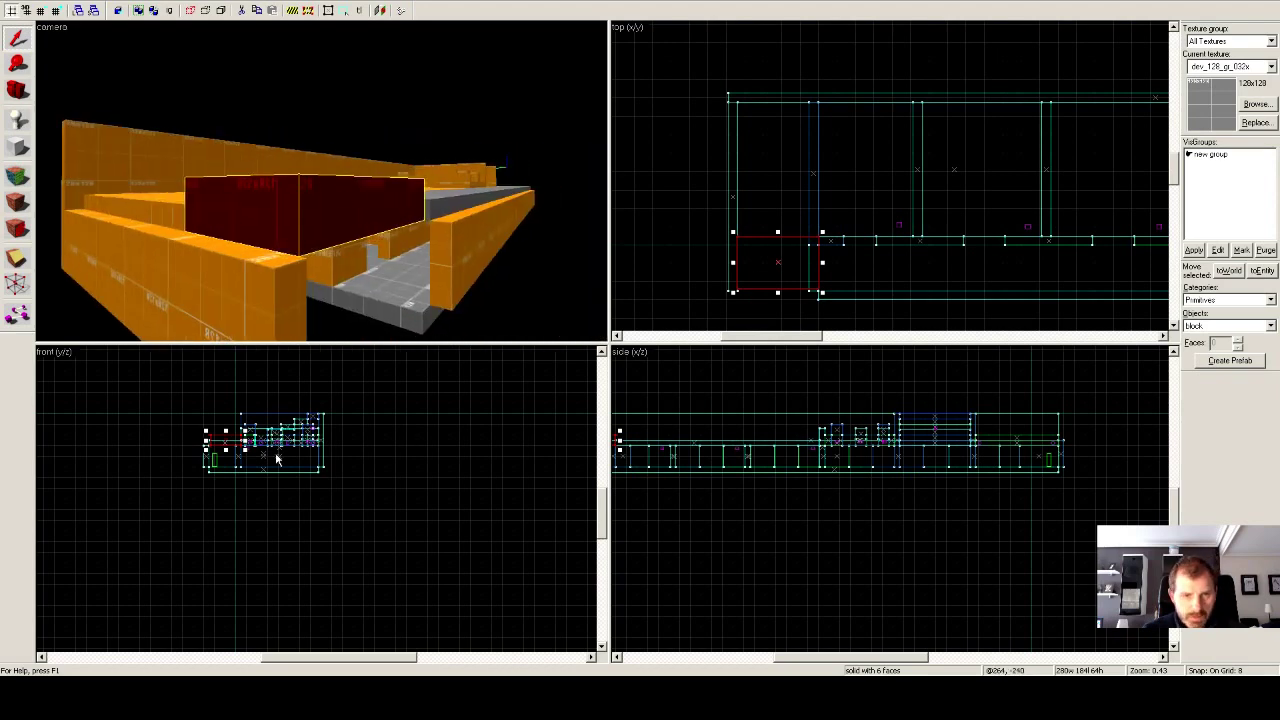
scroll(217, 456, "up", 5)
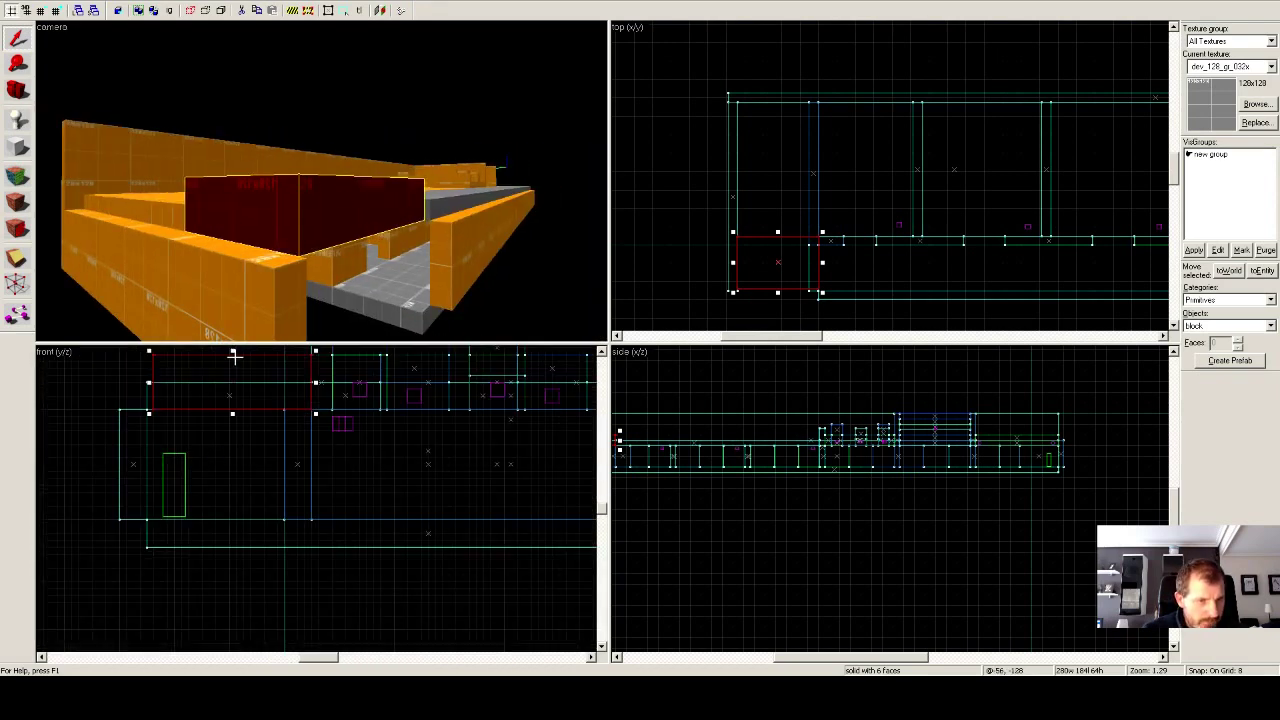
left_click_drag(232, 351, 231, 380)
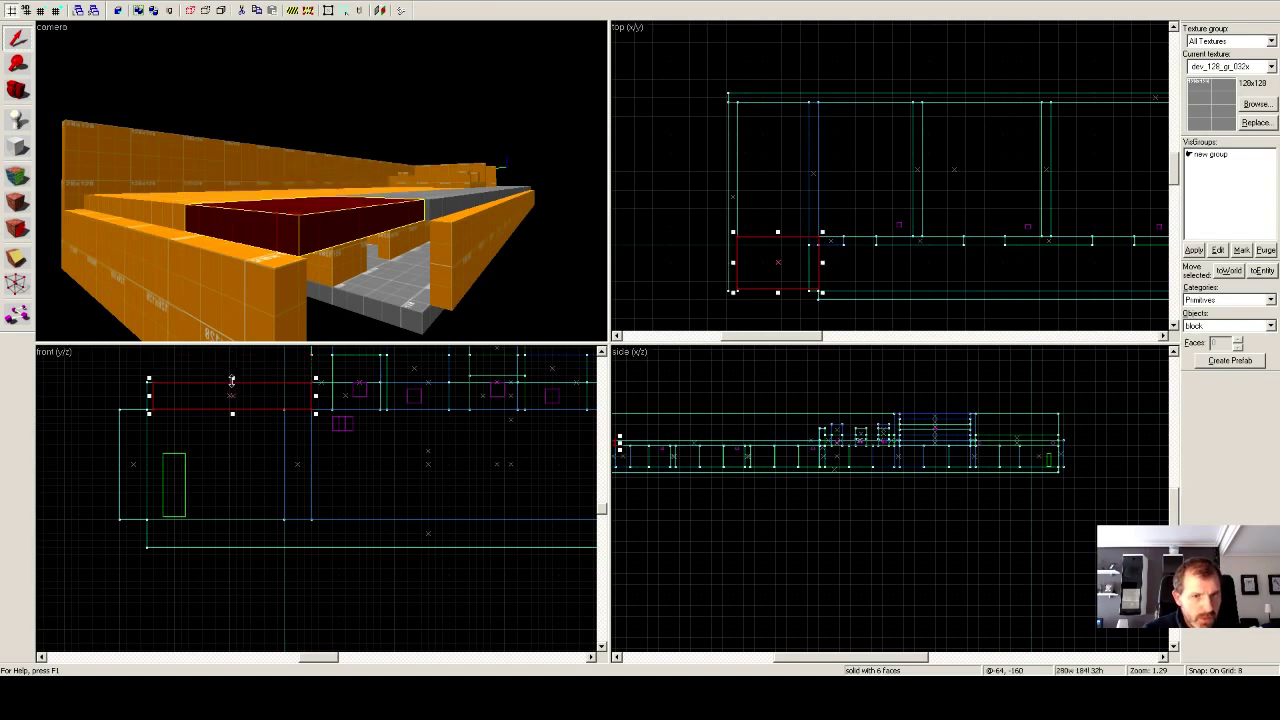
Extend the corner ceiling block to 192 units long, flush with the corridor ceiling's outer edge, and deselect it.
key("z")
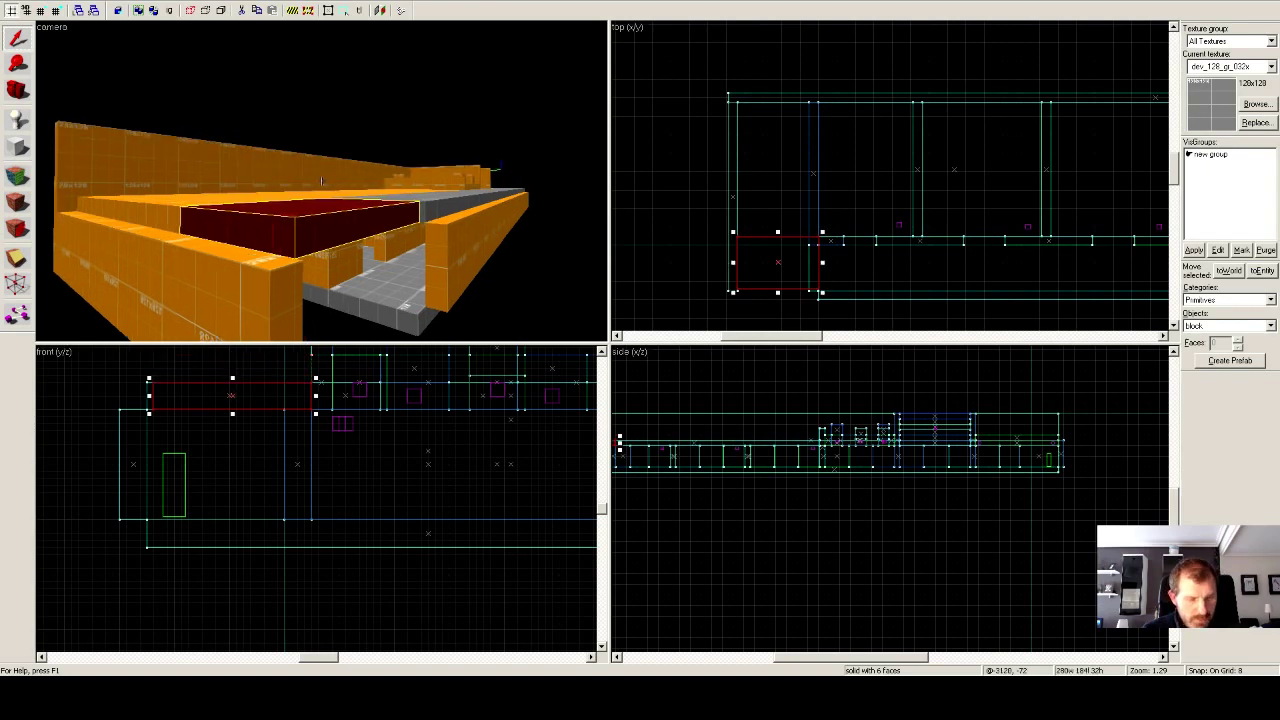
key("w")
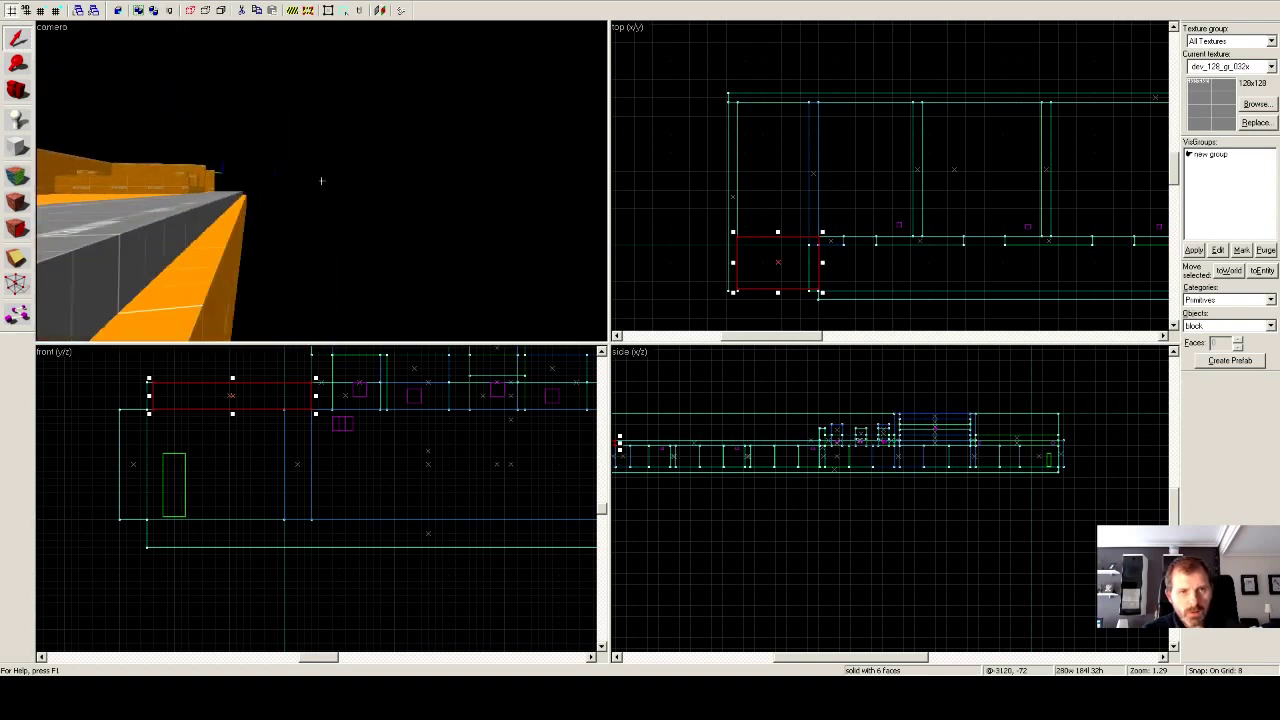
key("s")
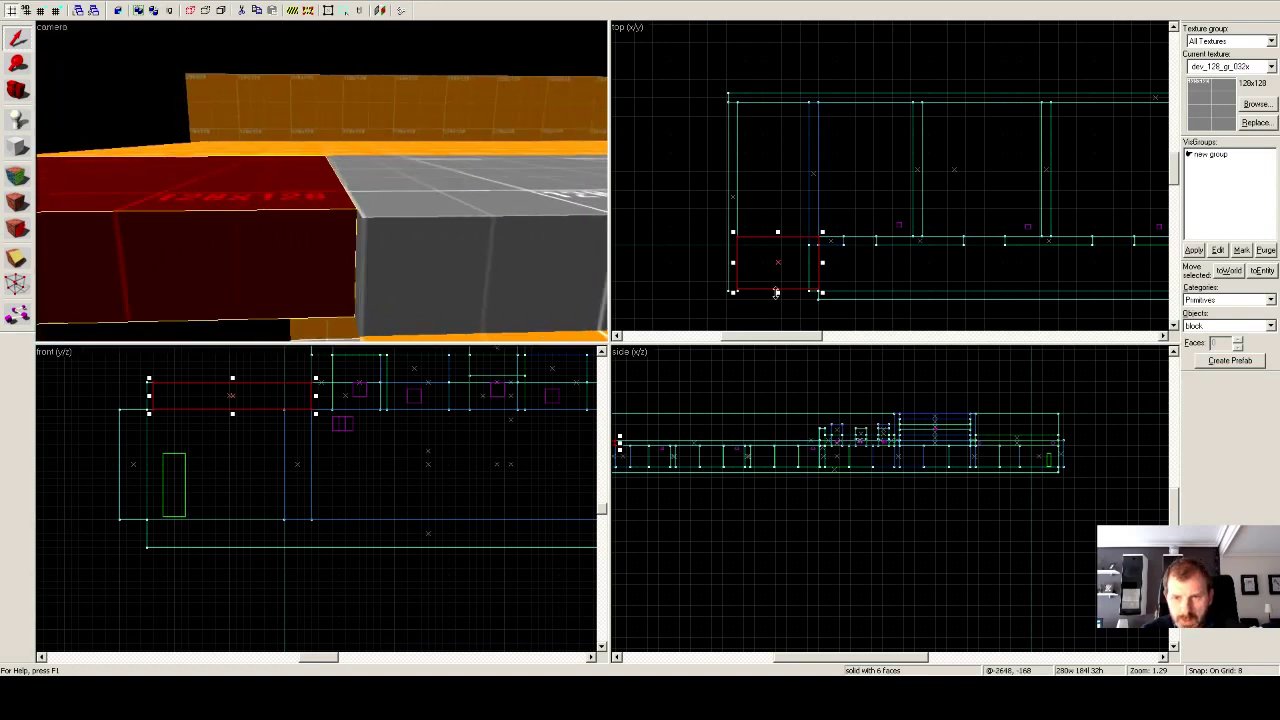
left_click_drag(777, 292, 777, 295)
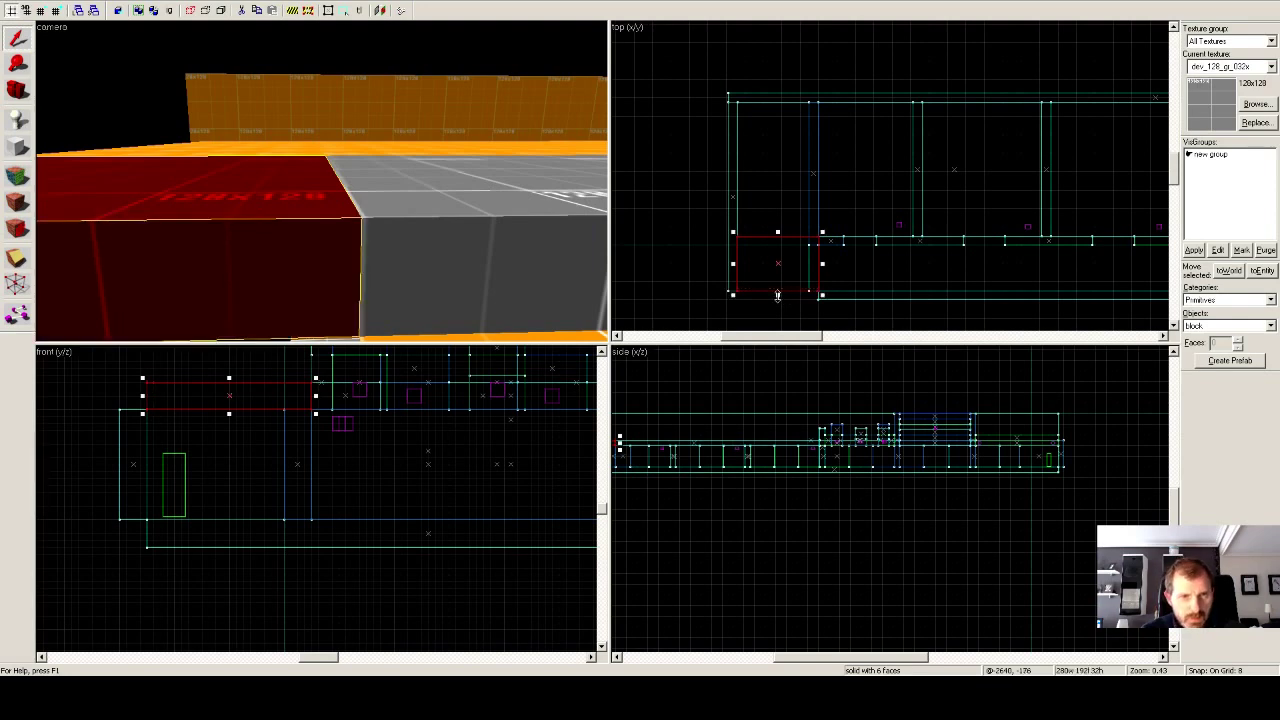
key("Delete")
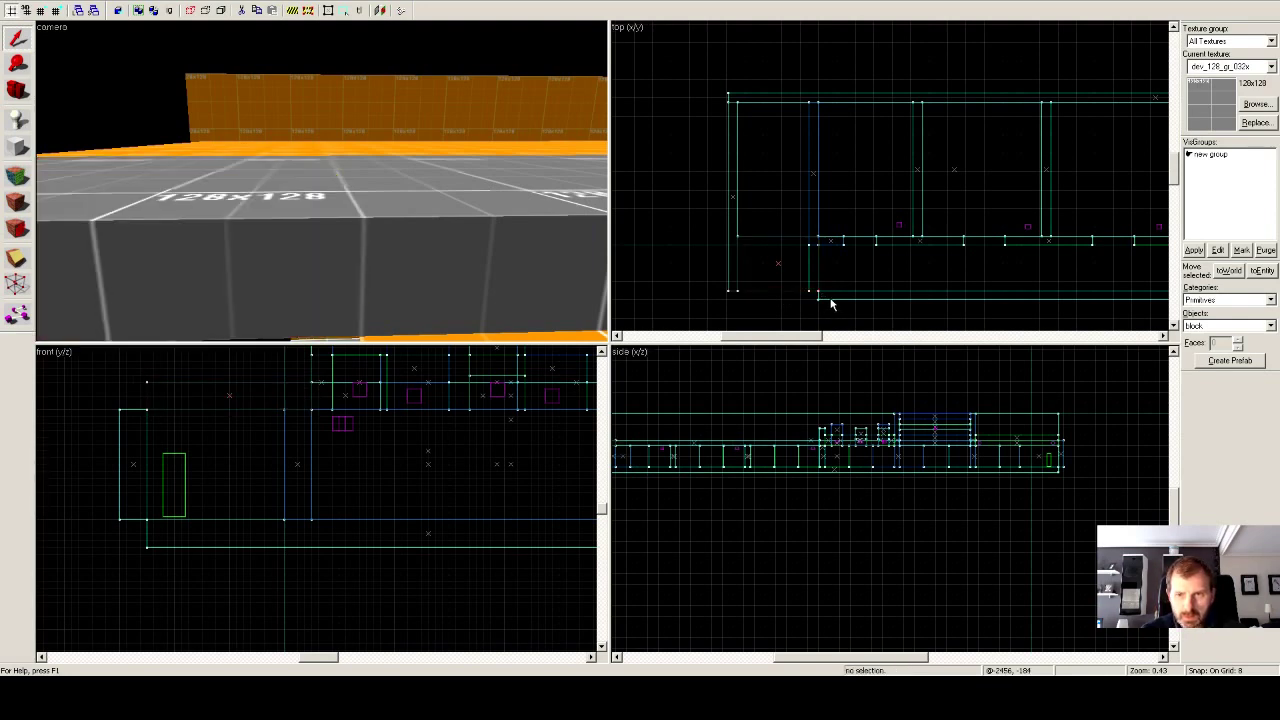
Lengthen the corridor's outer side wall to 2968 units so it reaches the outer face of the end wall.
left_click(823, 298)
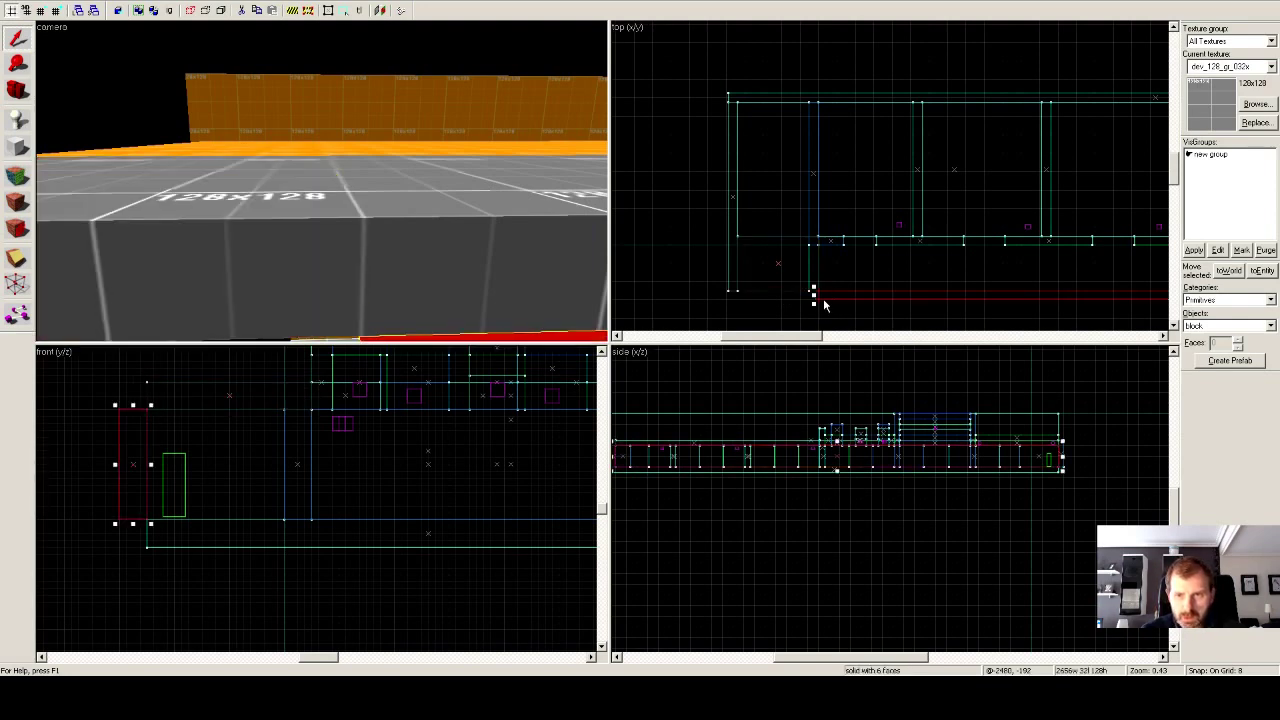
left_click(724, 296)
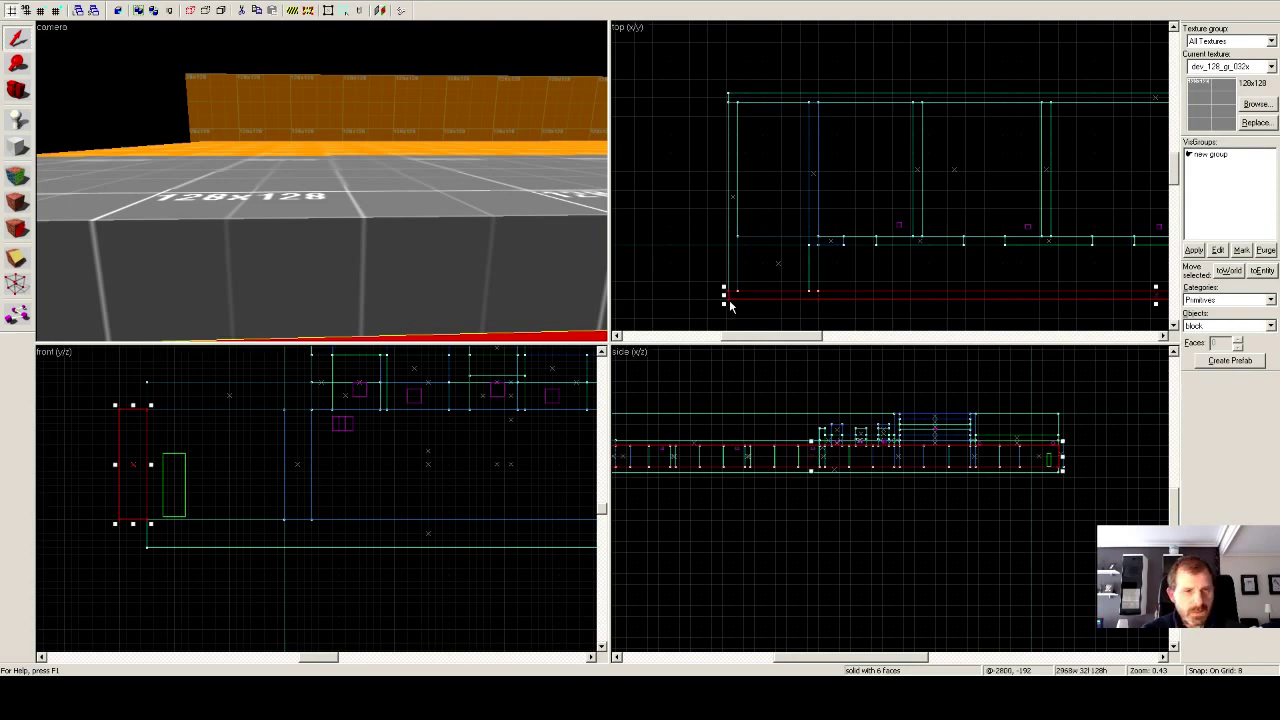
Place a copy of the rooms' long back wall about 112 units farther outward, parallel to the original, and deselect it.
key("z")
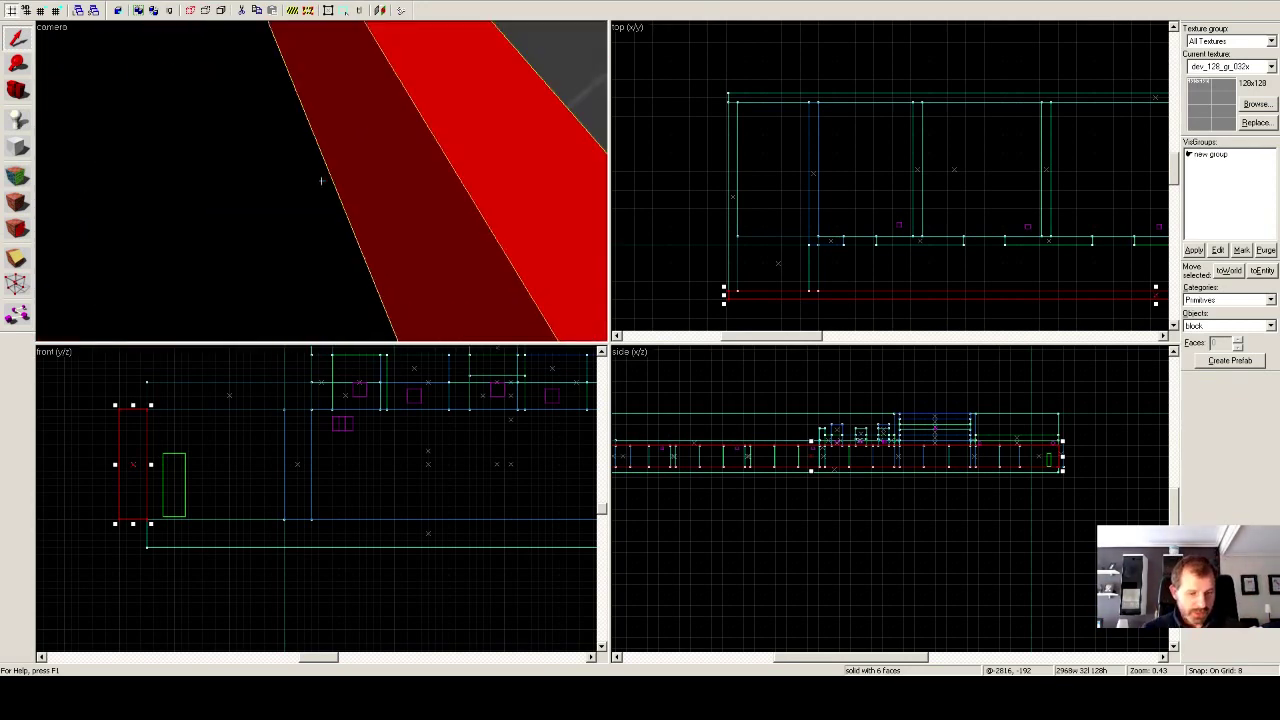
key("w")
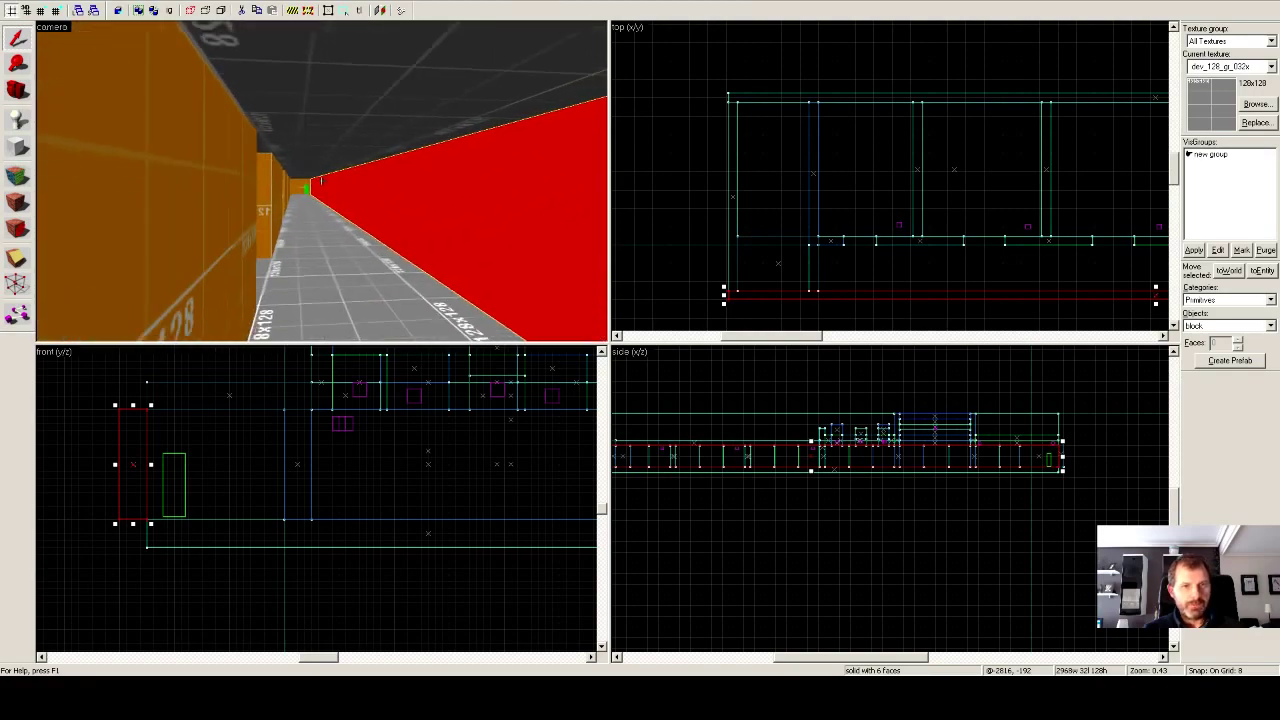
left_click(321, 181)
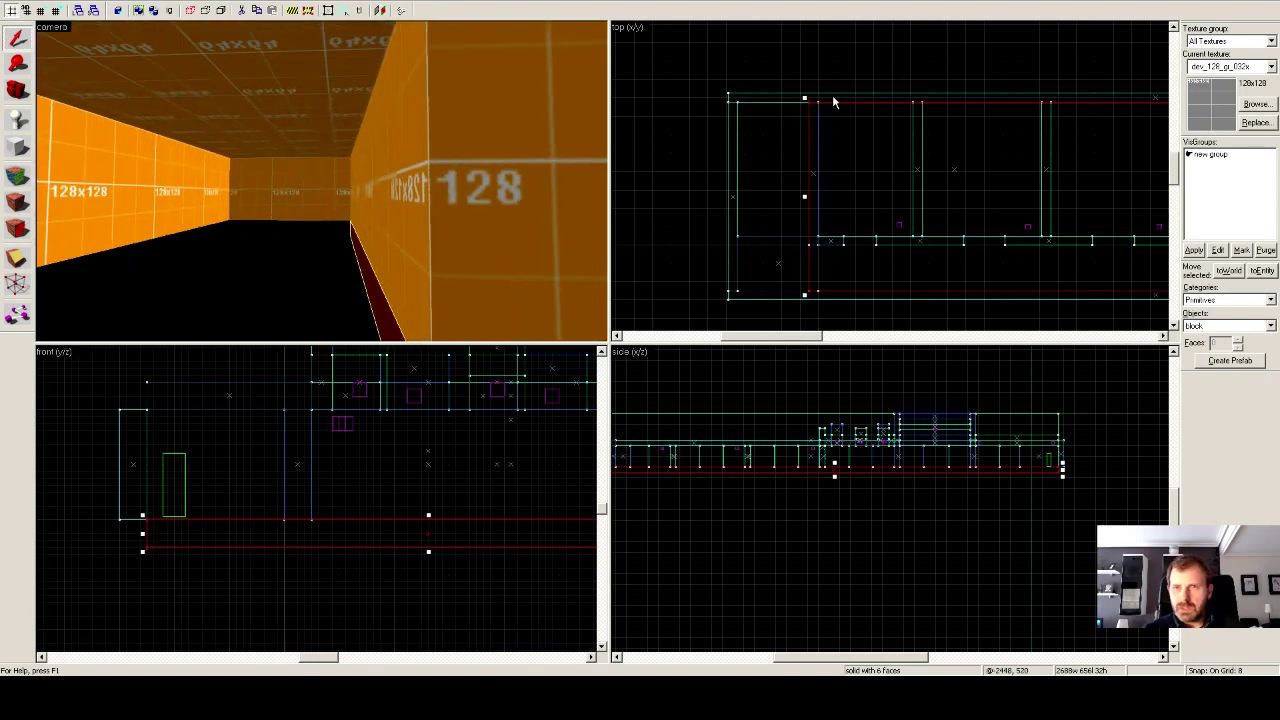
left_click(775, 99)
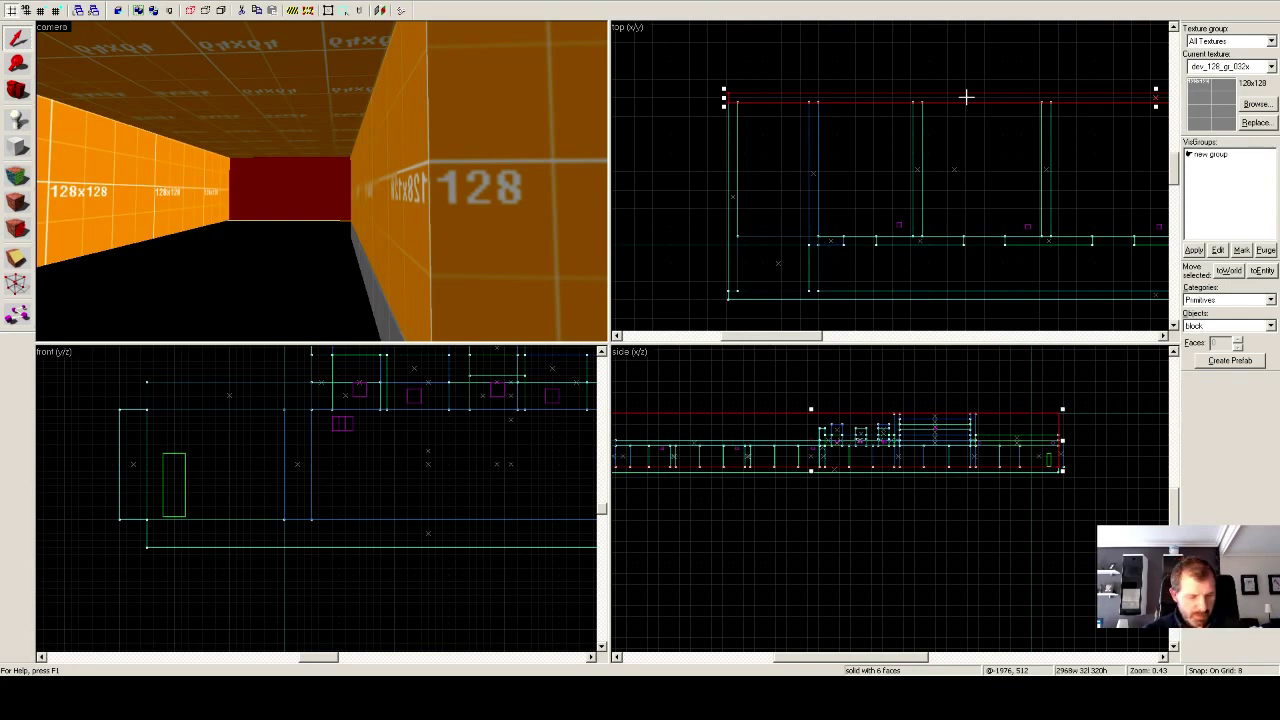
left_click_drag(965, 97, 963, 64)
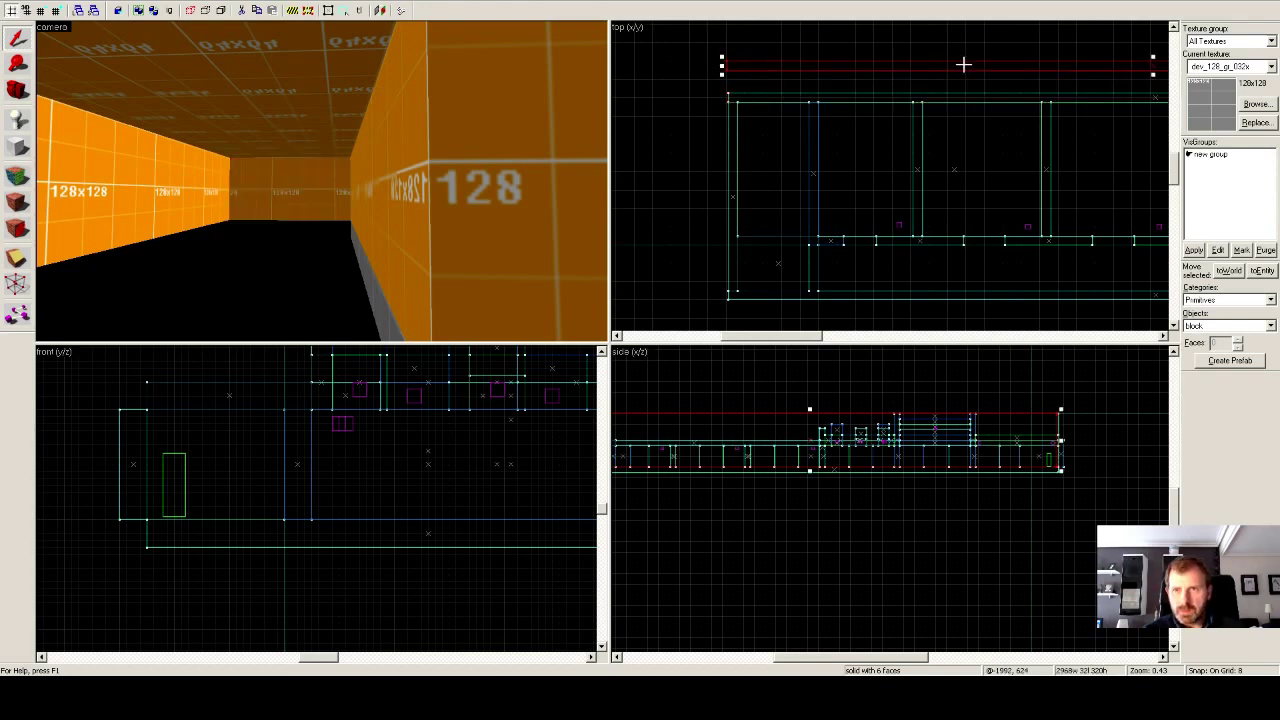
key("Escape")
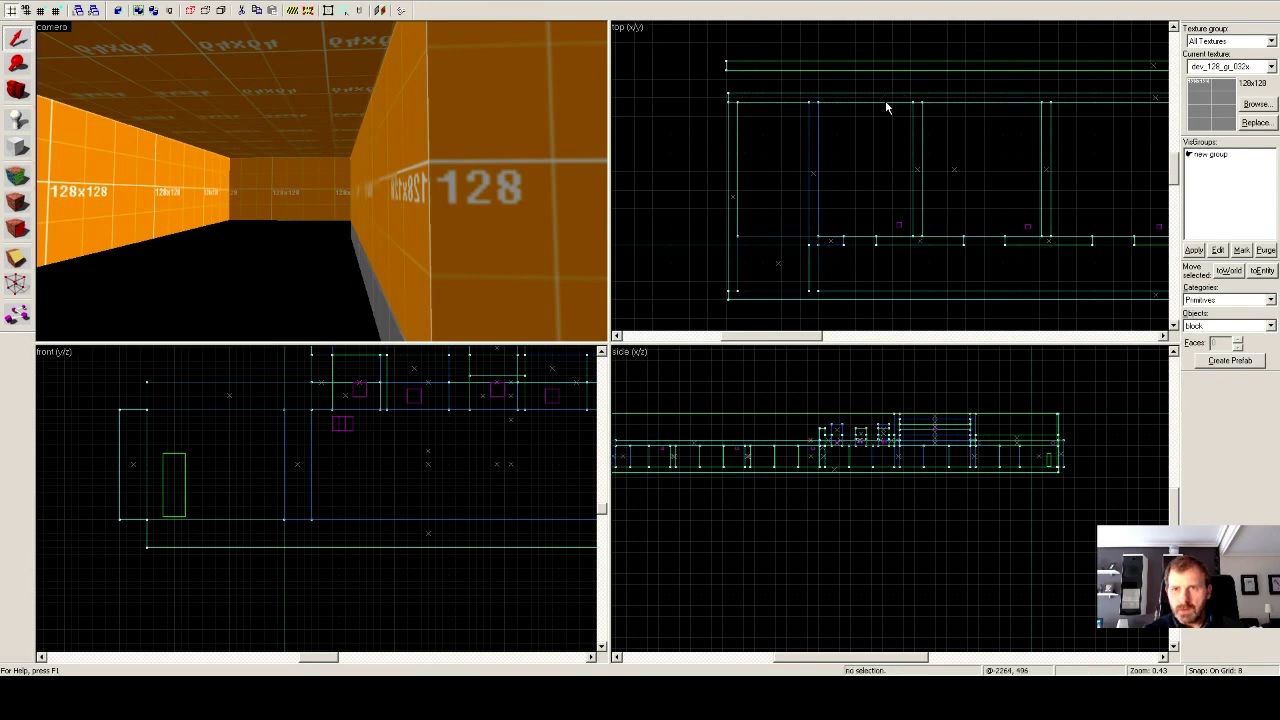
Delete the original long back wall that sits directly against the rooms.
left_click(885, 101)
key("Escape")
left_click(864, 93)
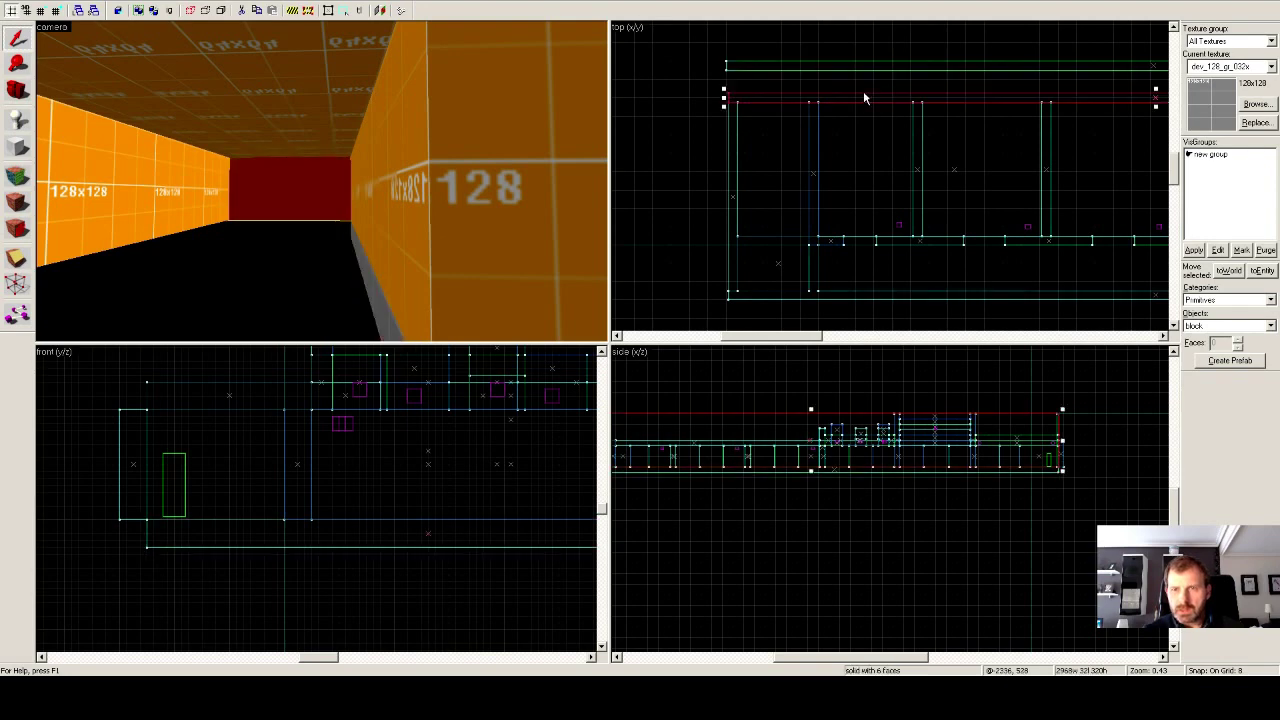
key("Escape")
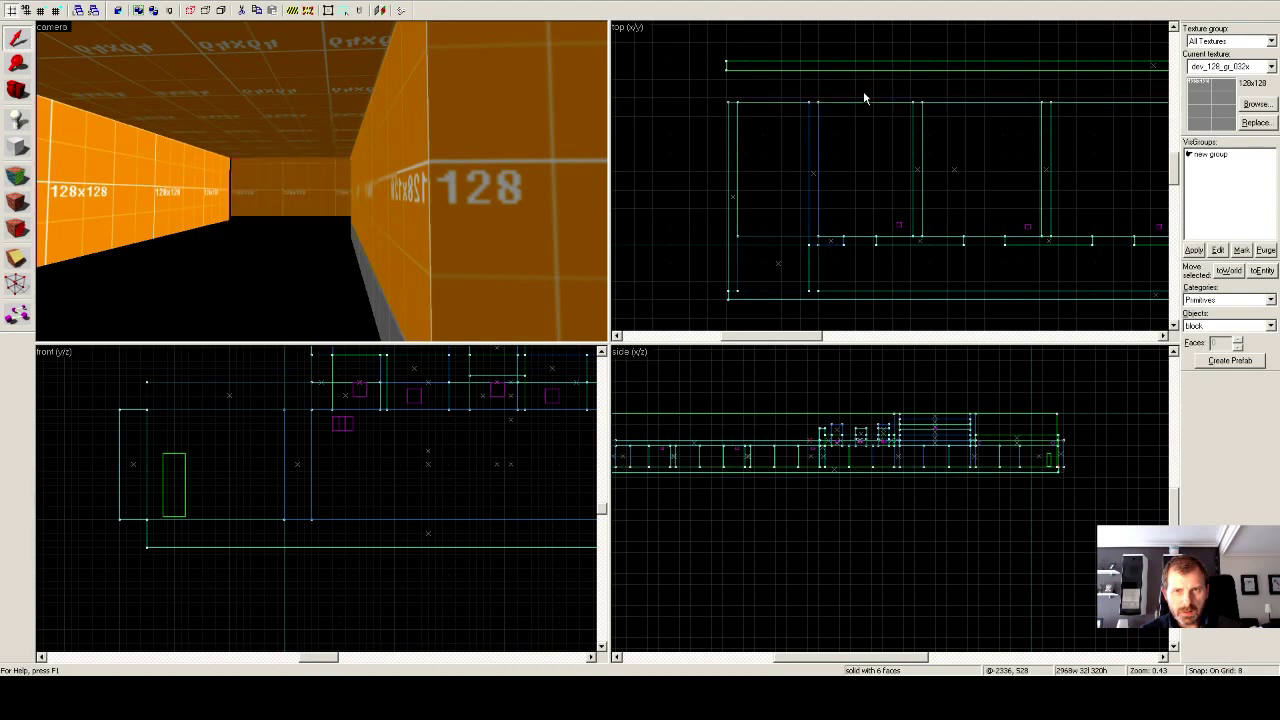
Extend the corridor's end wall to 768 units to meet the new back wall, and trim that back wall's overhang to 2960 units.
left_click(737, 145)
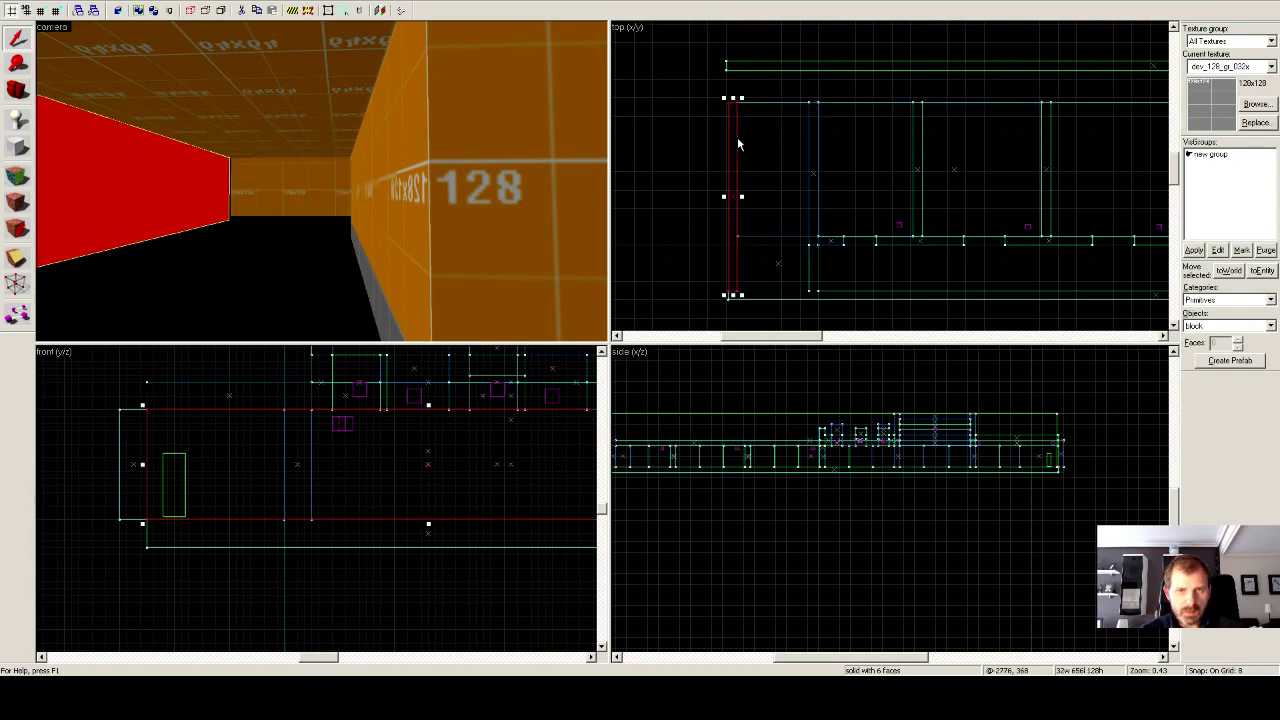
left_click_drag(733, 97, 733, 66)
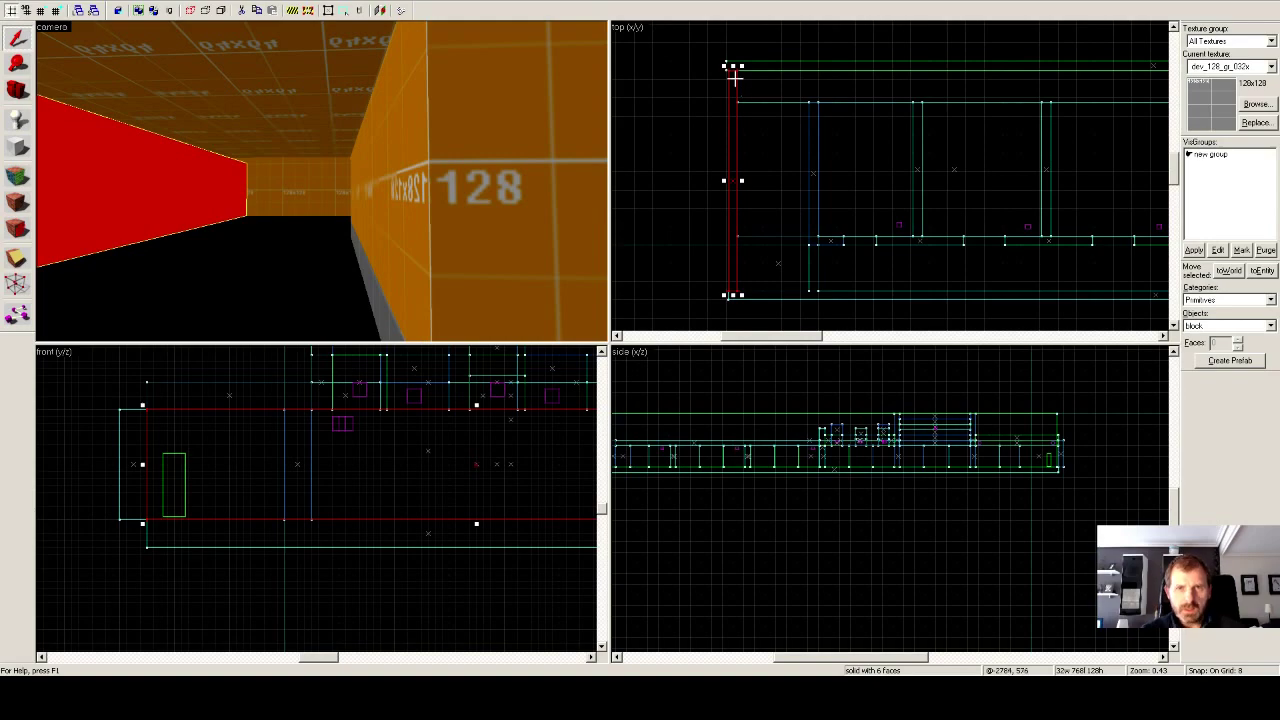
scroll(740, 80, "up", 6)
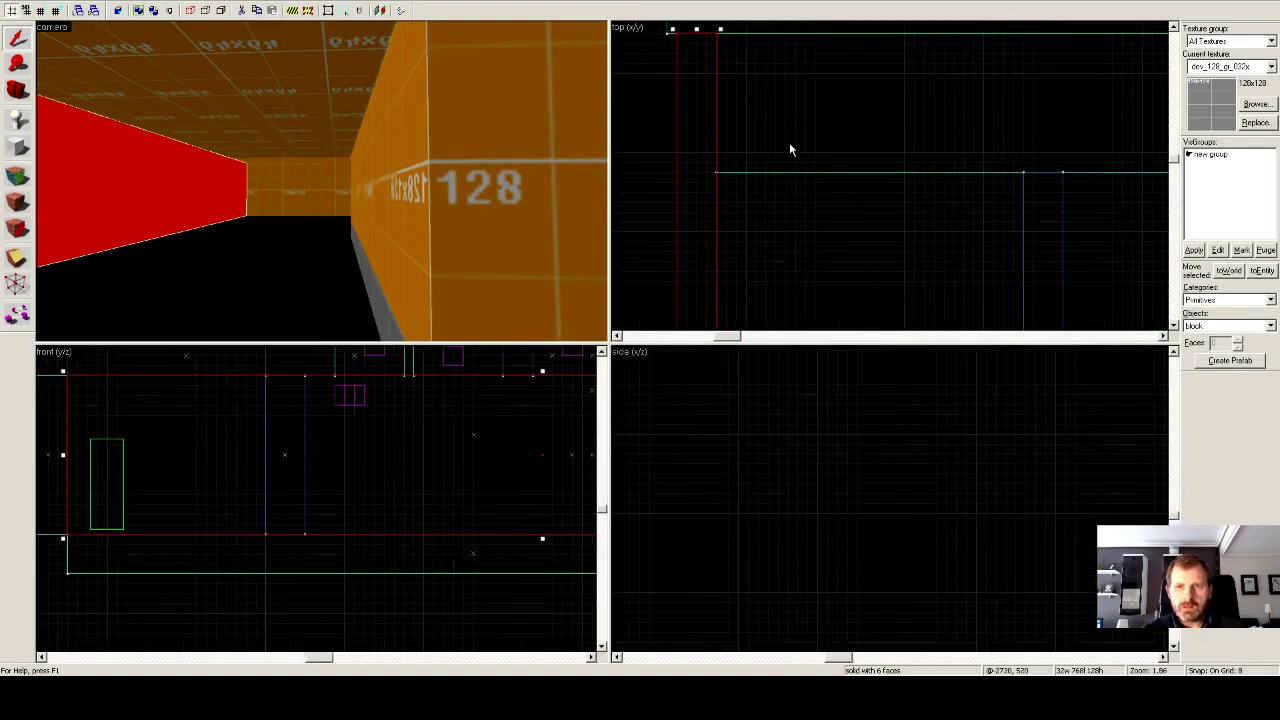
left_click_drag(794, 140, 877, 246)
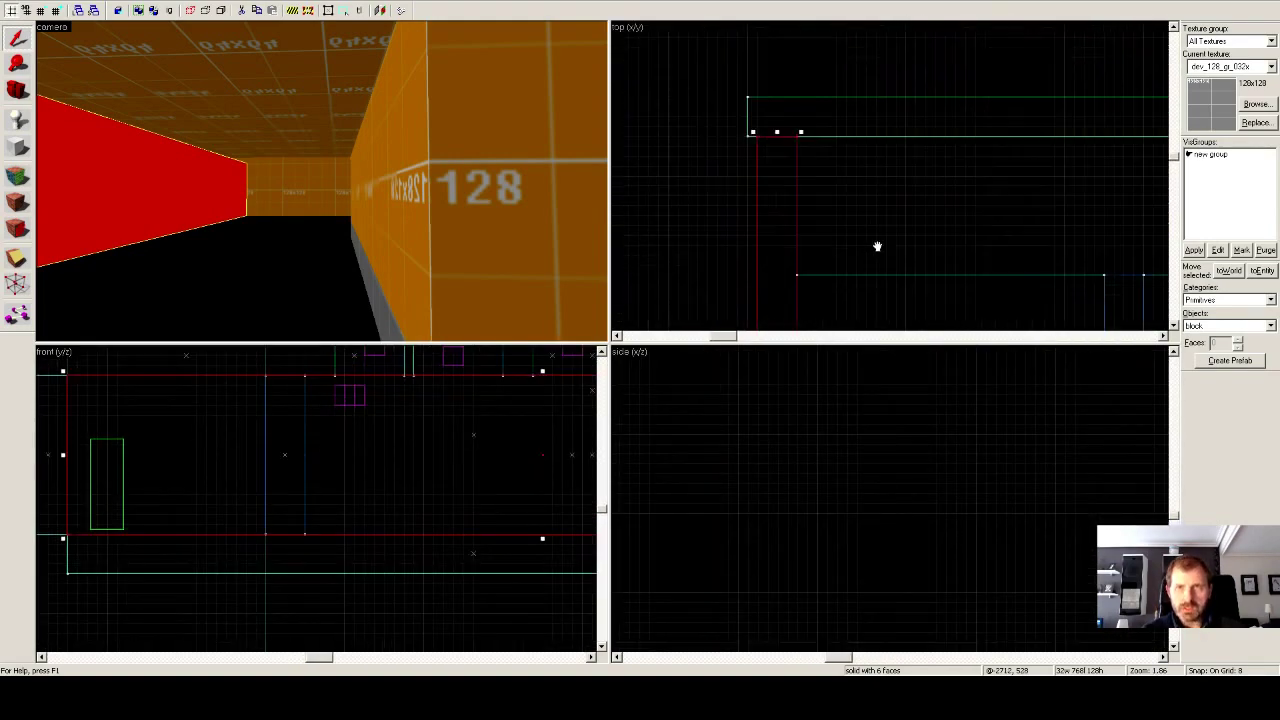
left_click(749, 116)
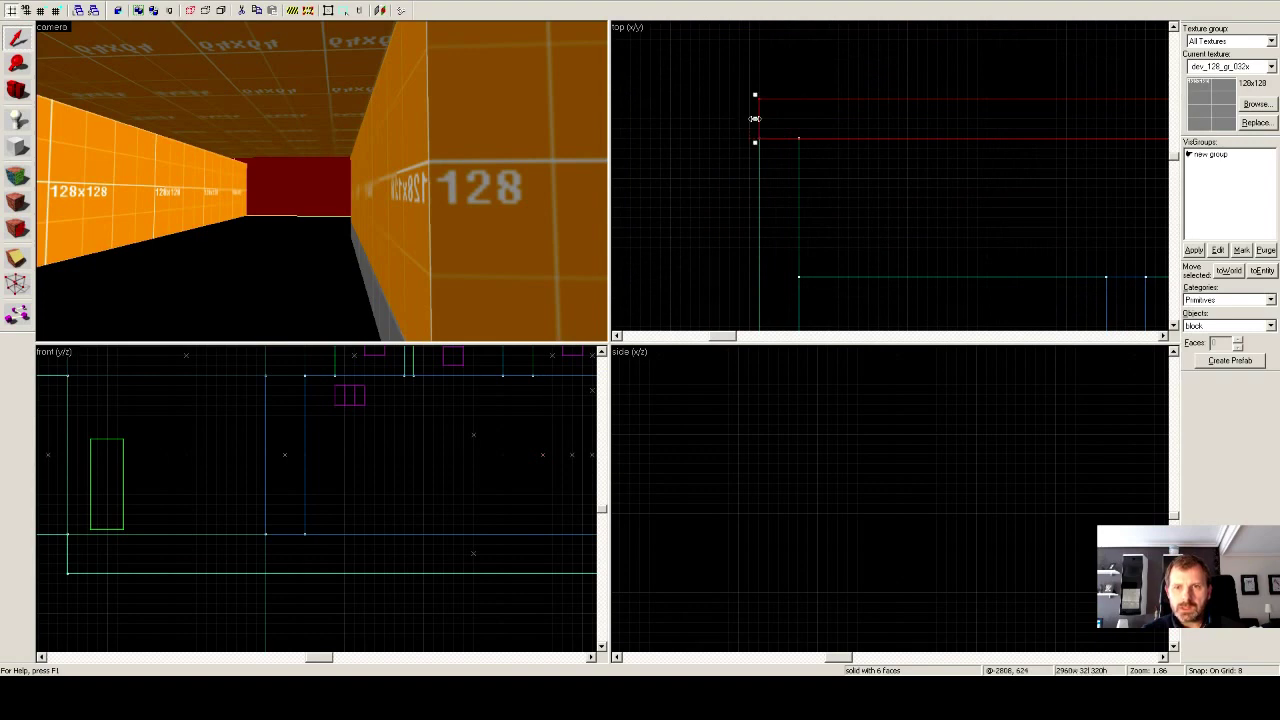
left_click(838, 192)
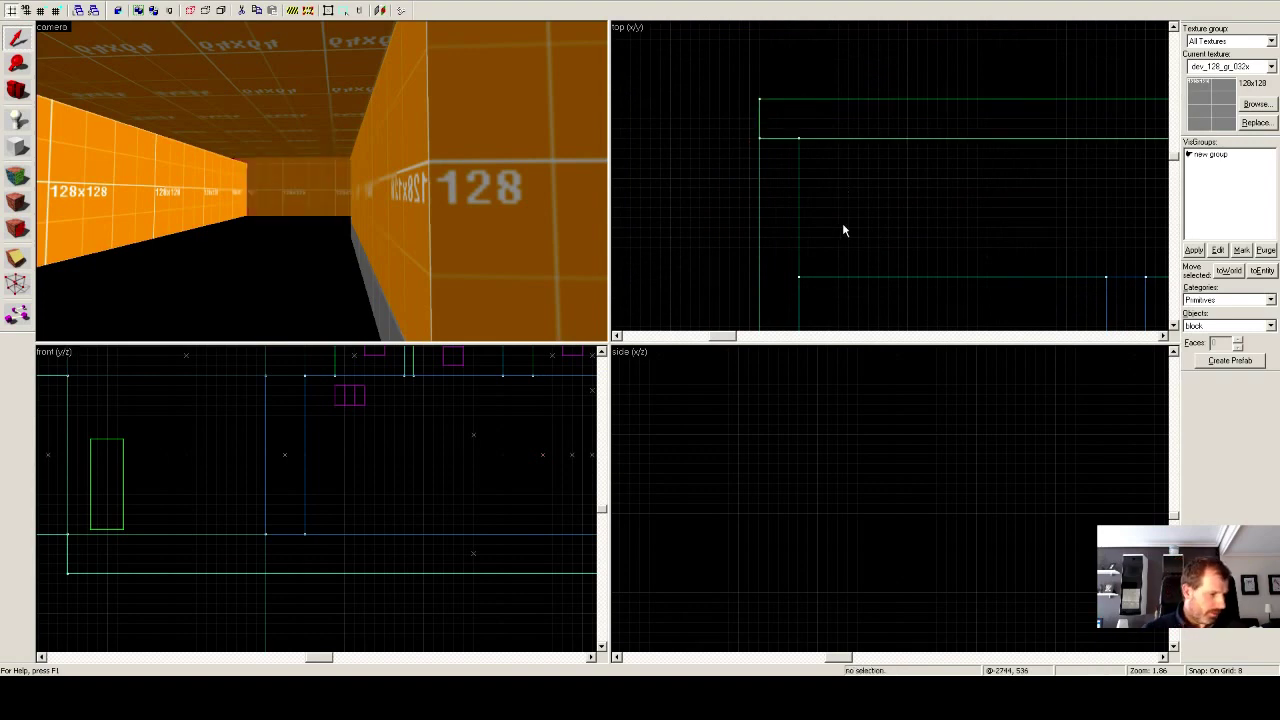
Lengthen the opposite end of the new back wall to 3088 units so it extends beyond the last room.
left_click_drag(727, 336, 905, 342)
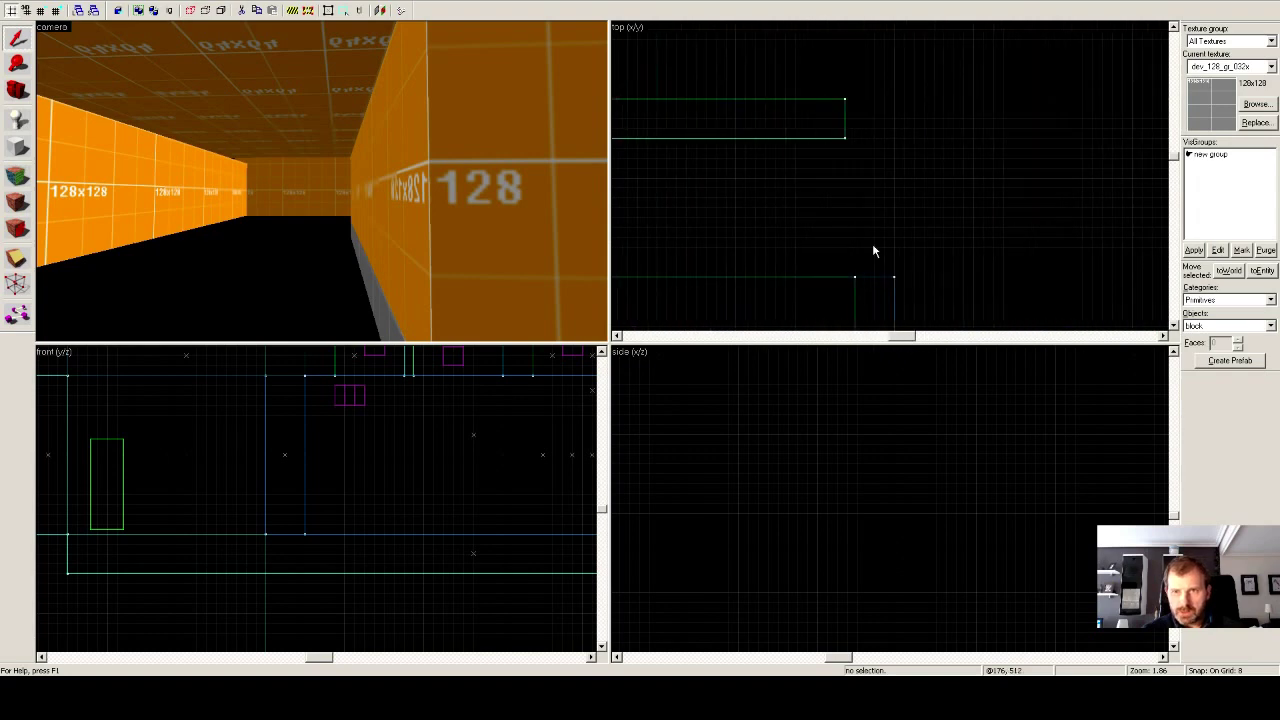
left_click(845, 130)
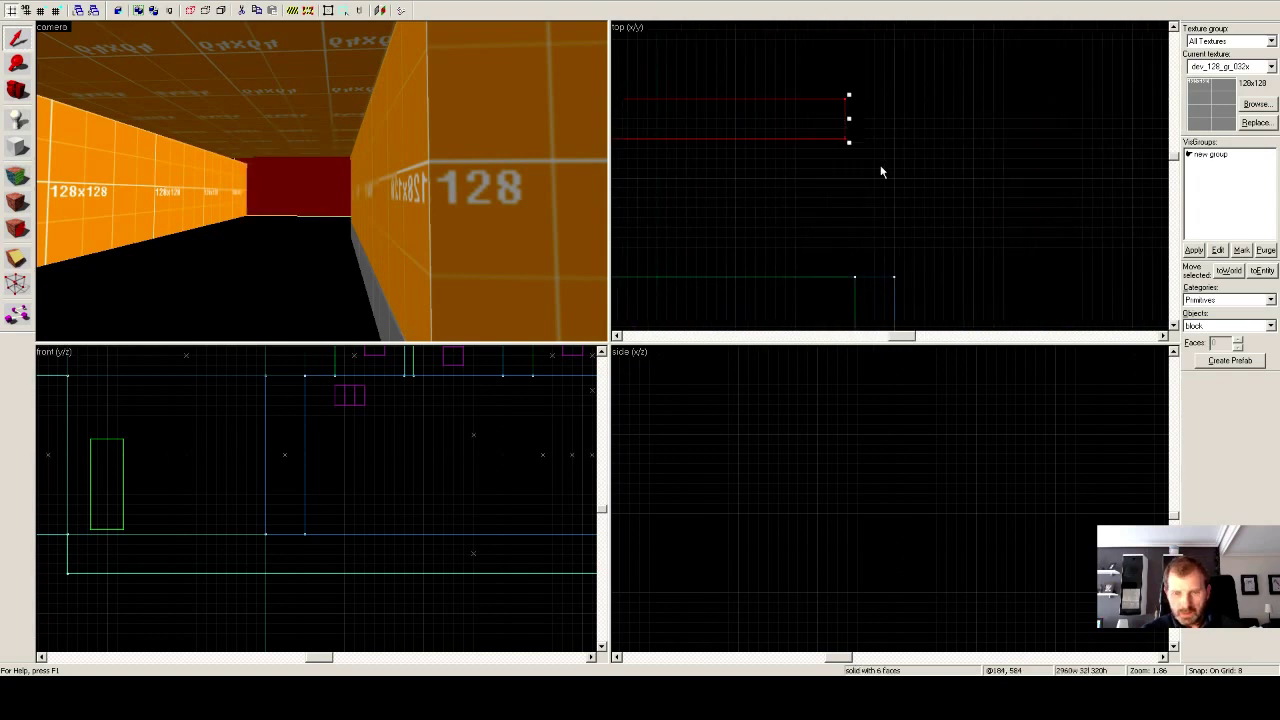
scroll(881, 169, "down", 5)
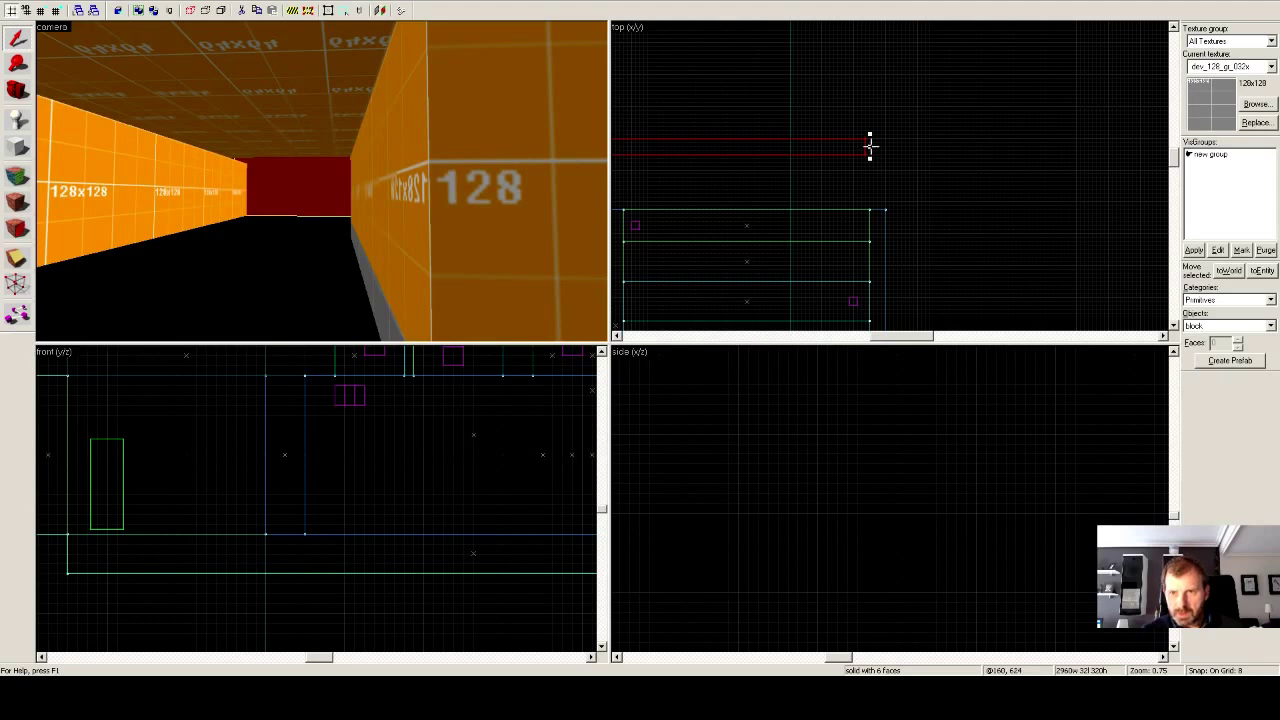
left_click_drag(870, 145, 935, 150)
scroll(939, 203, "down", 4)
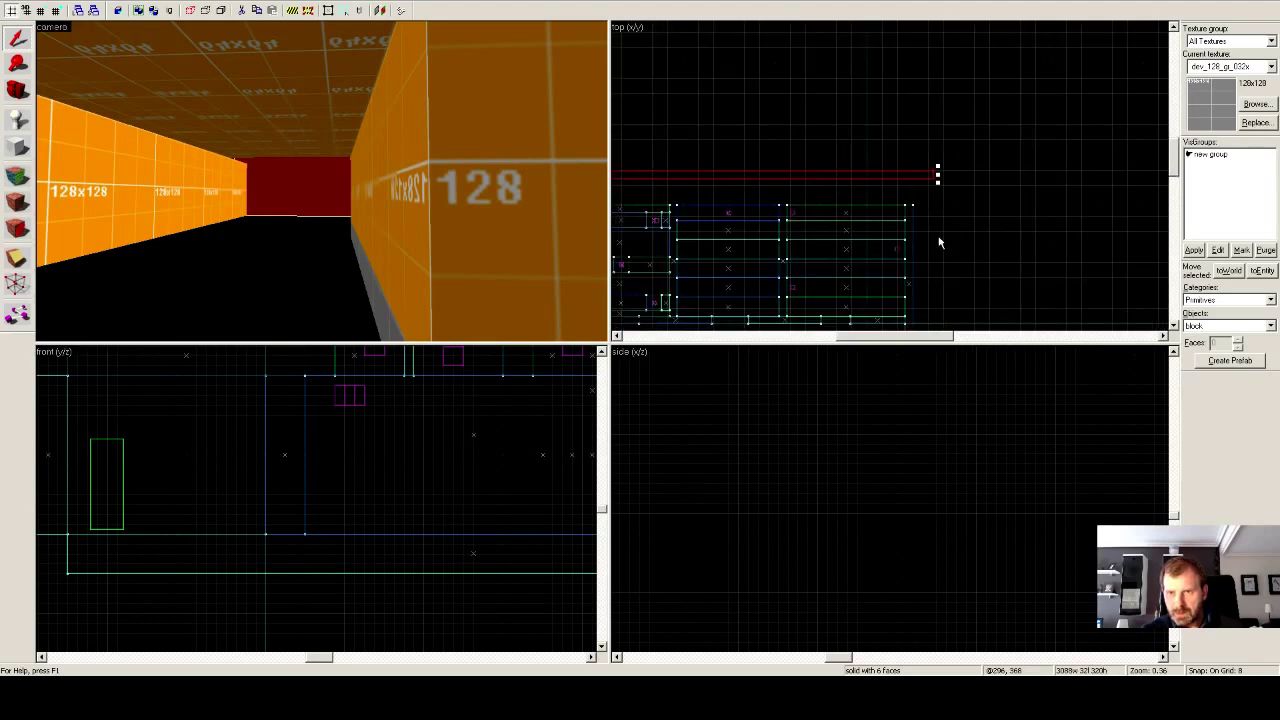
Shorten the last room's outer side wall to 488 units so it stops at the corridor and leaves the corridor end open.
left_click_drag(991, 266, 990, 166)
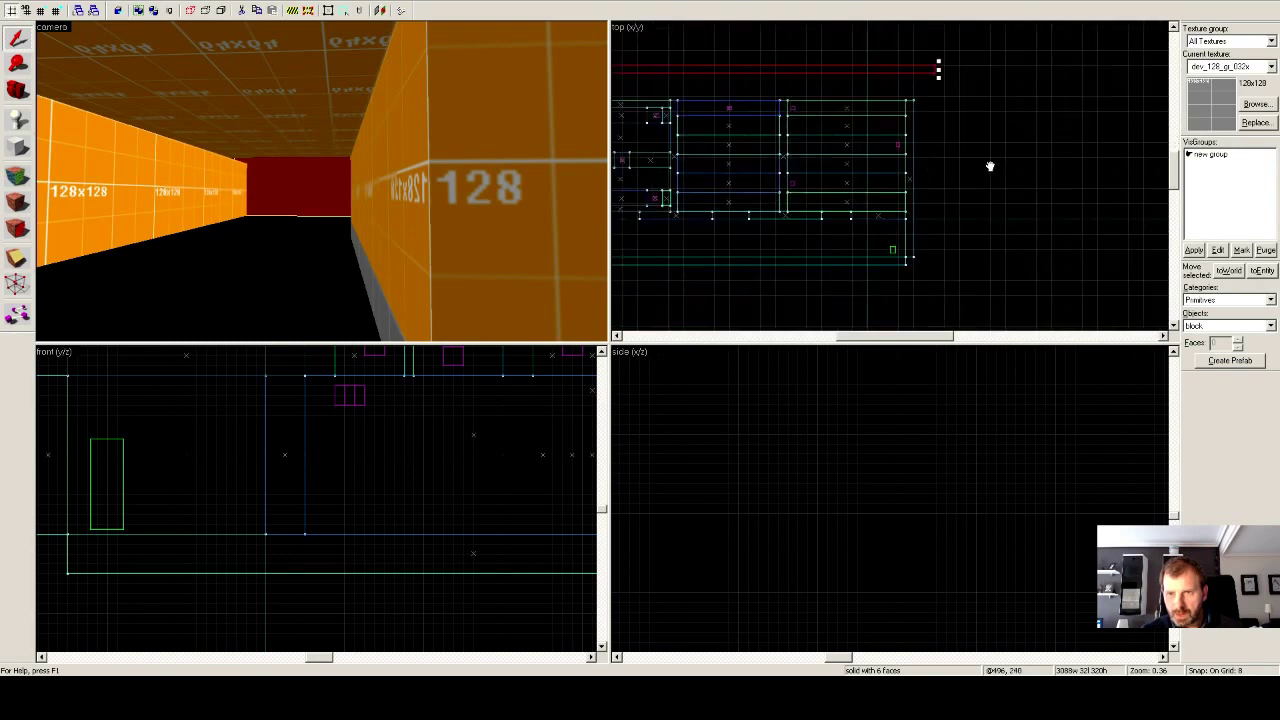
left_click(914, 243)
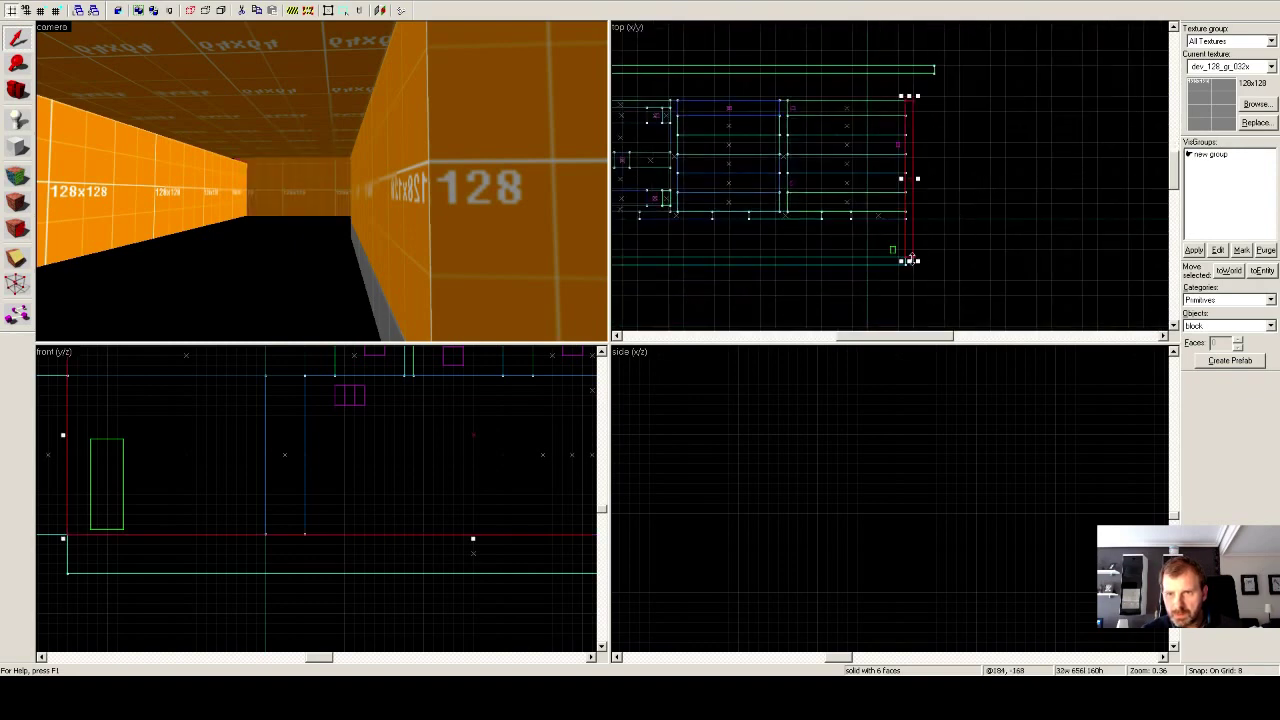
left_click_drag(910, 261, 909, 221)
left_click(920, 231)
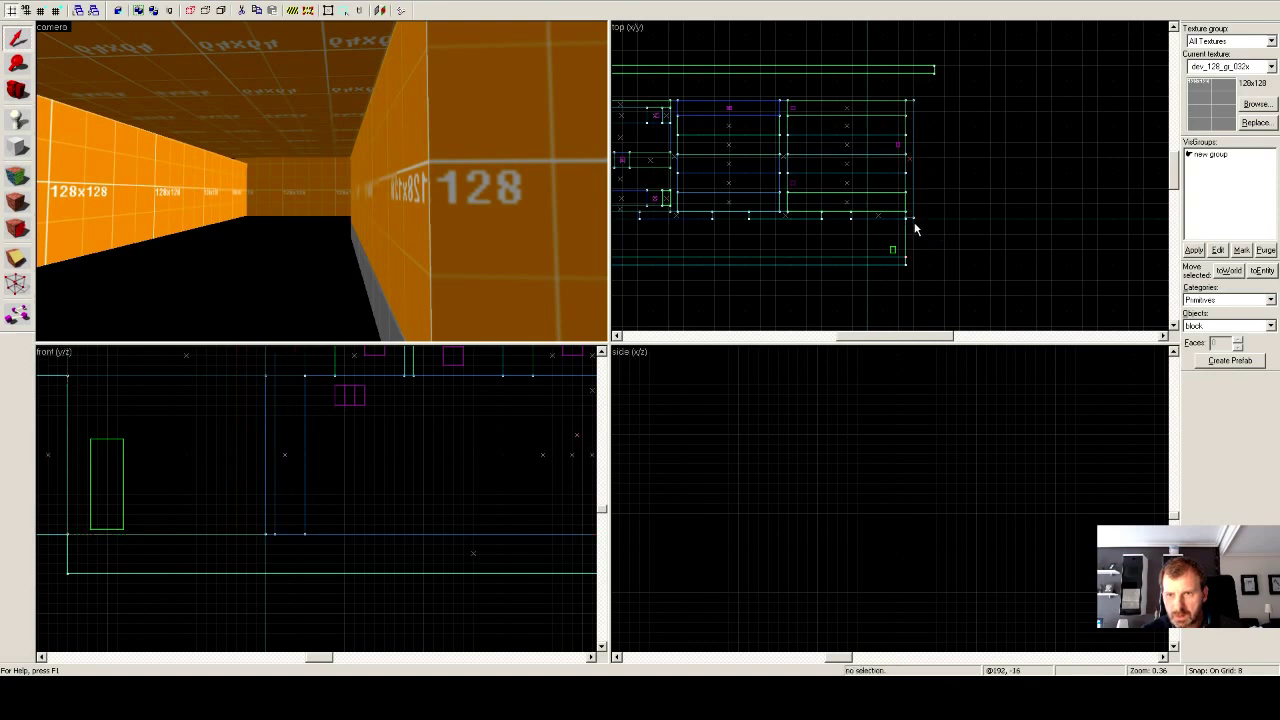
Copy the shortened side wall outward to the end of the back wall and lengthen the copy to 760 units toward the corridor's outer wall.
left_click(907, 177)
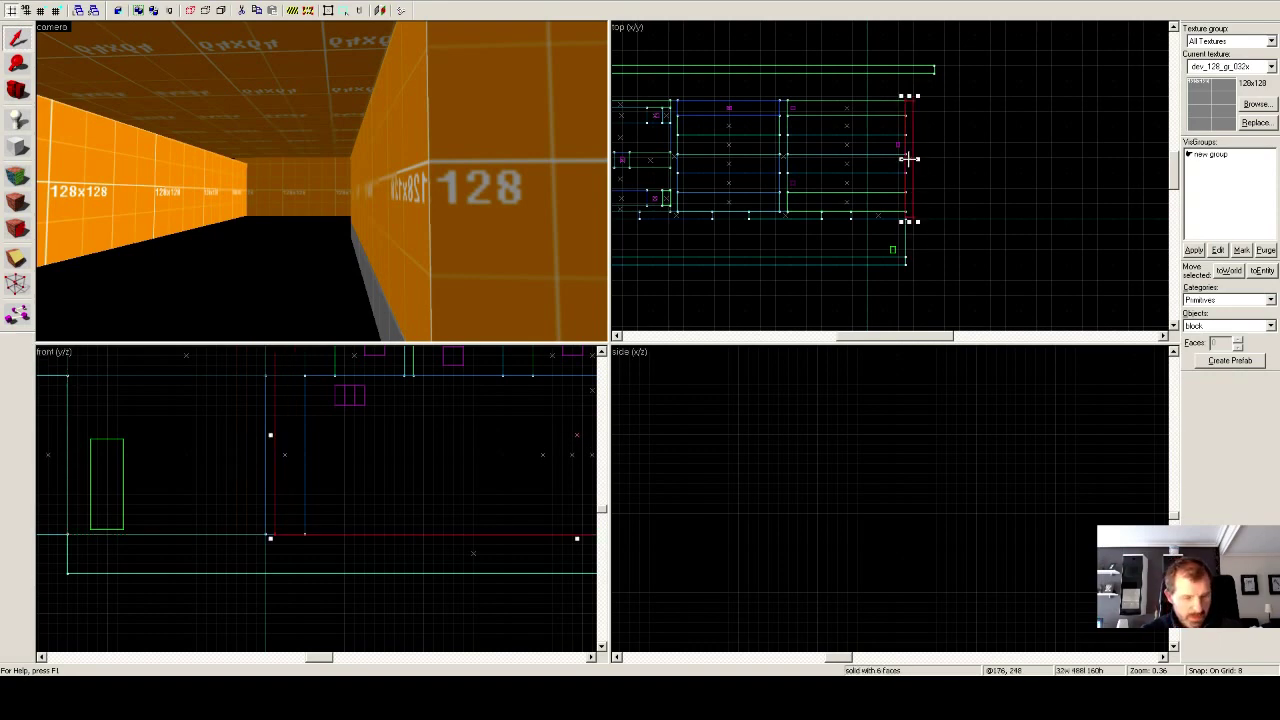
mouse_move(907, 177)
left_mouse_down()
mouse_move(941, 150)
mouse_move(937, 133)
left_mouse_up()
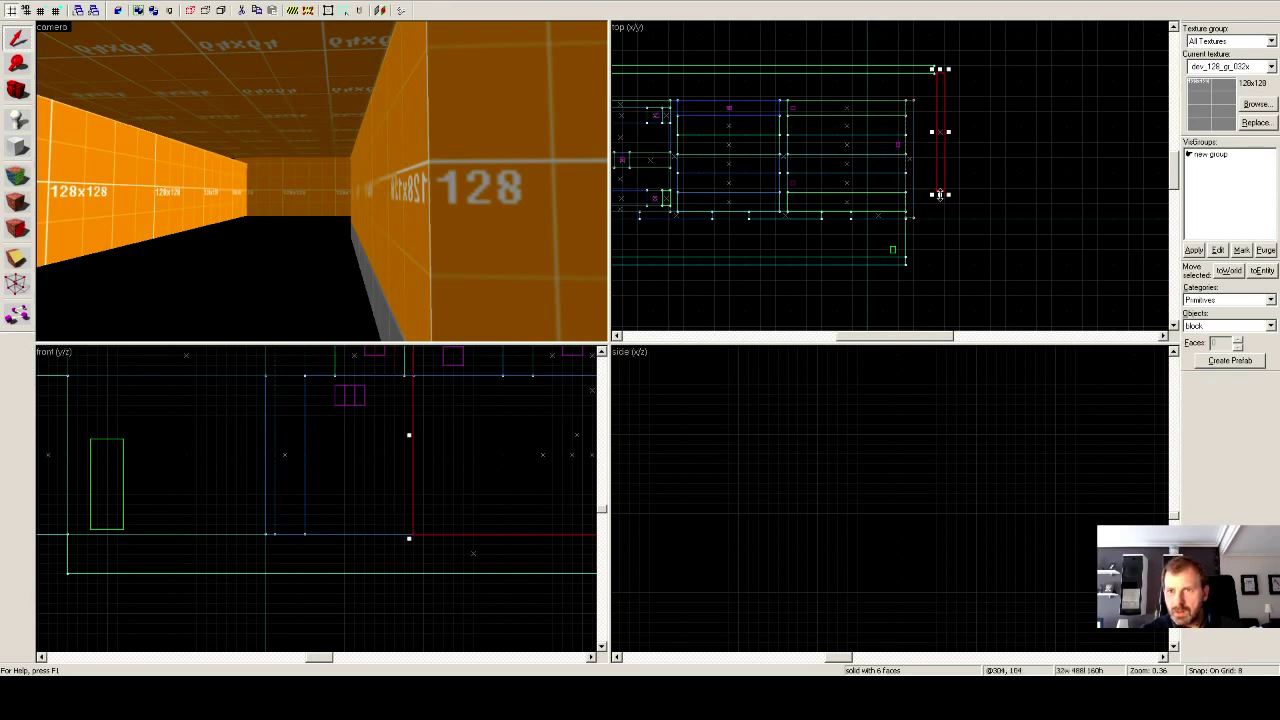
left_click_drag(934, 190, 937, 258)
left_click(867, 263)
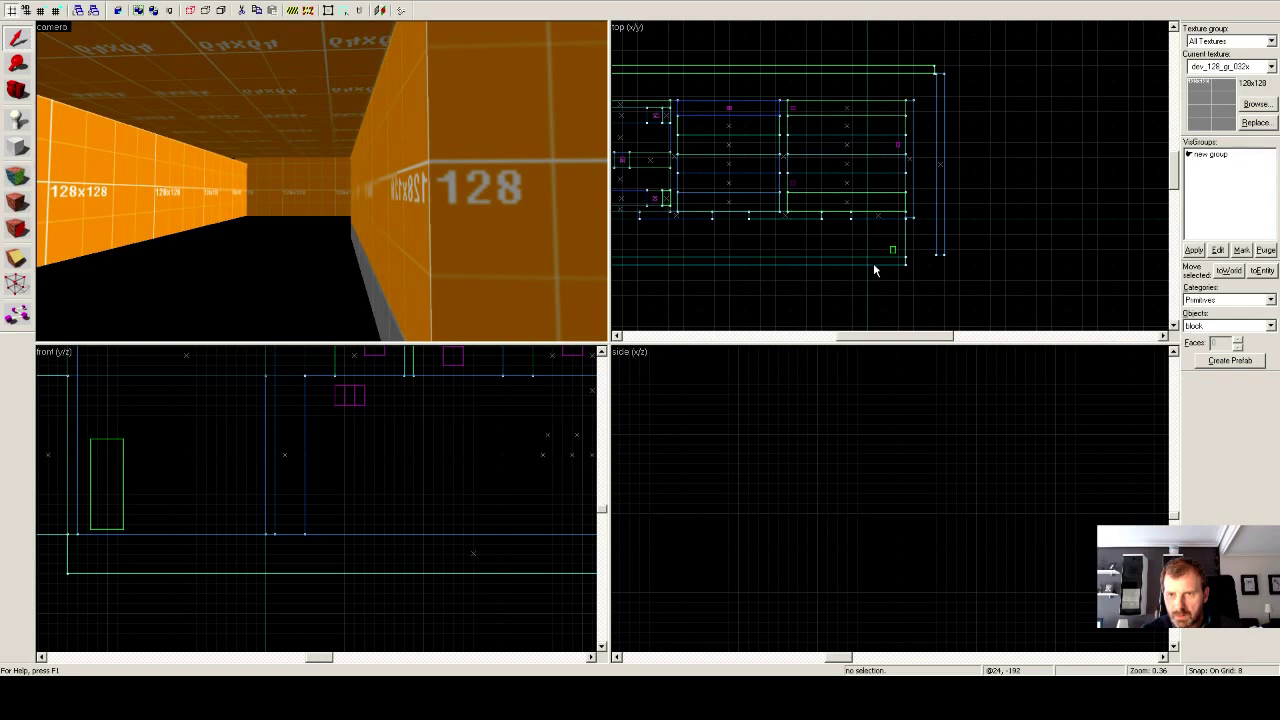
Lengthen the corridor's outer wall to 3096 units so it reaches the inner face of the new side wall.
left_click(873, 264)
left_click_drag(912, 260, 941, 258)
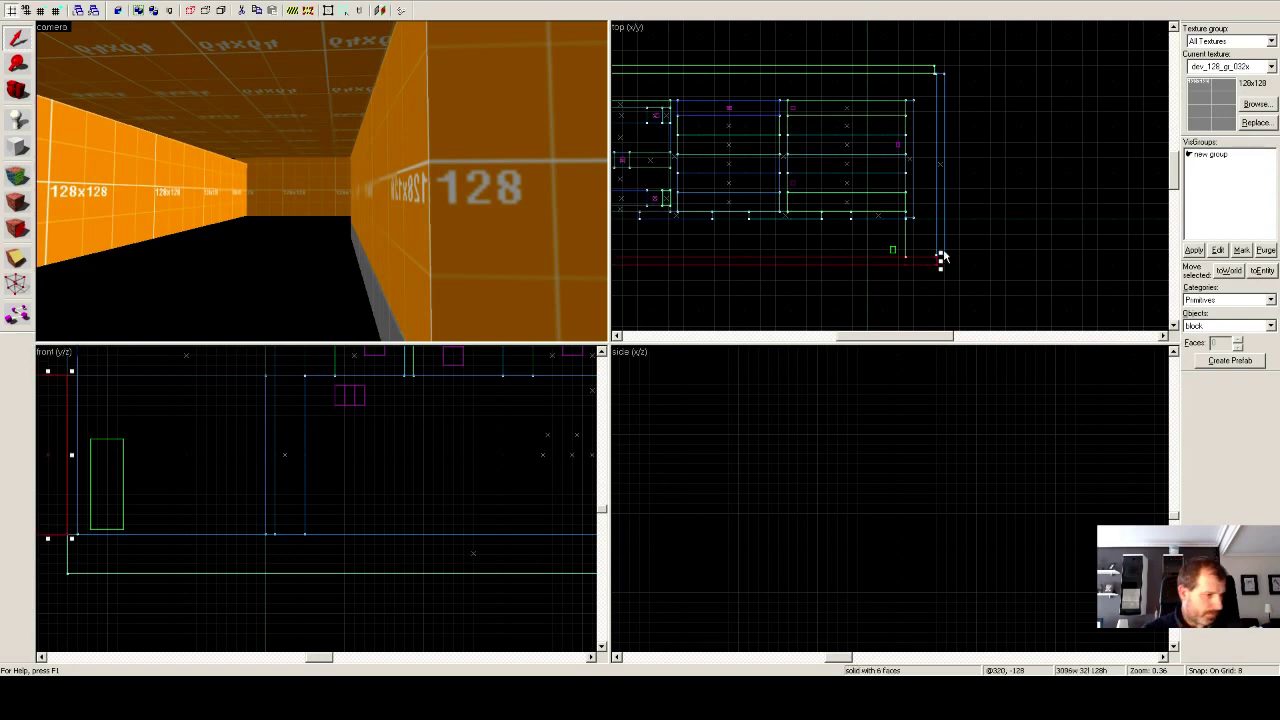
left_click(970, 241)
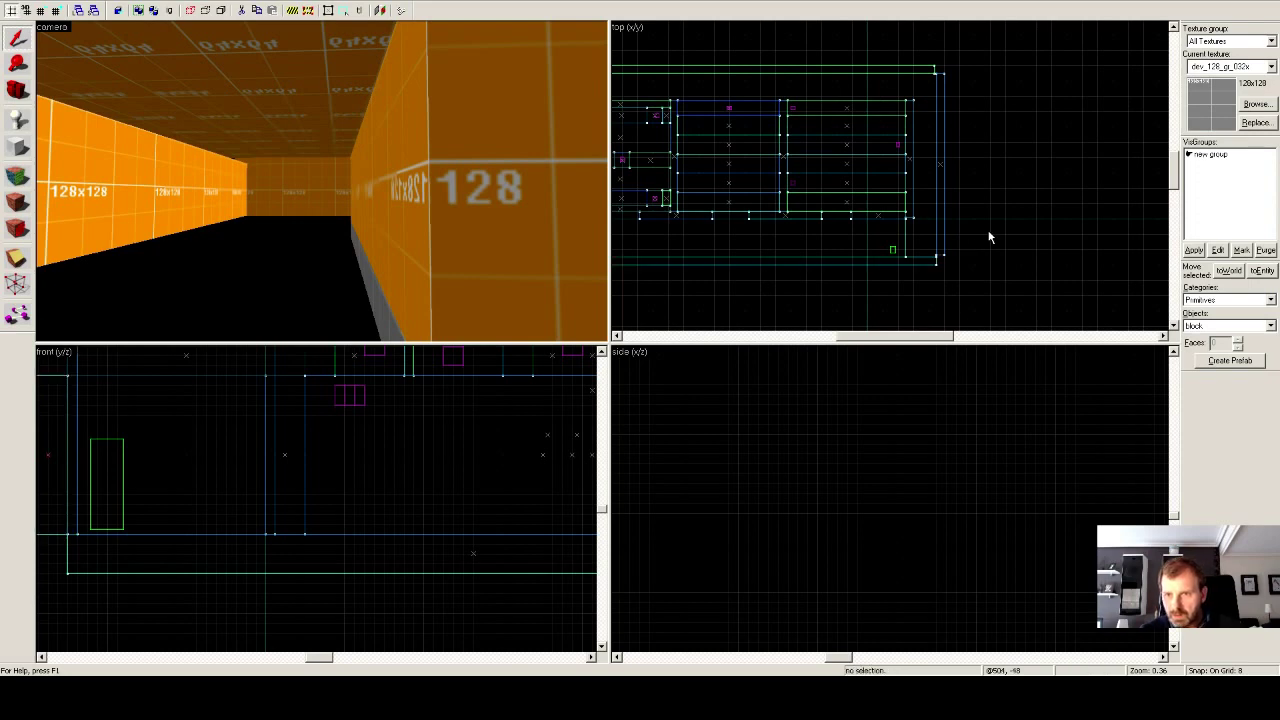
Close the small gap at the corridor corner by extending the new side wall flush with the corridor outer wall's inner face.
scroll(975, 237, "up", 5)
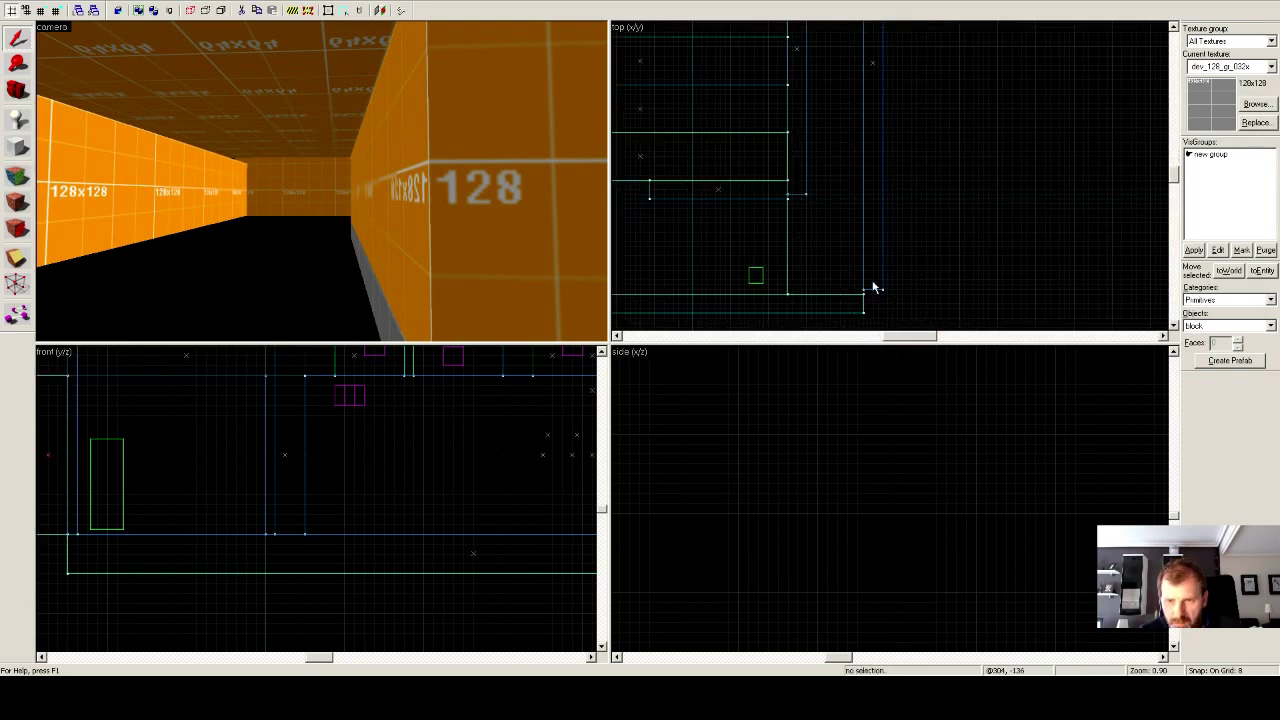
scroll(894, 270, "up", 6)
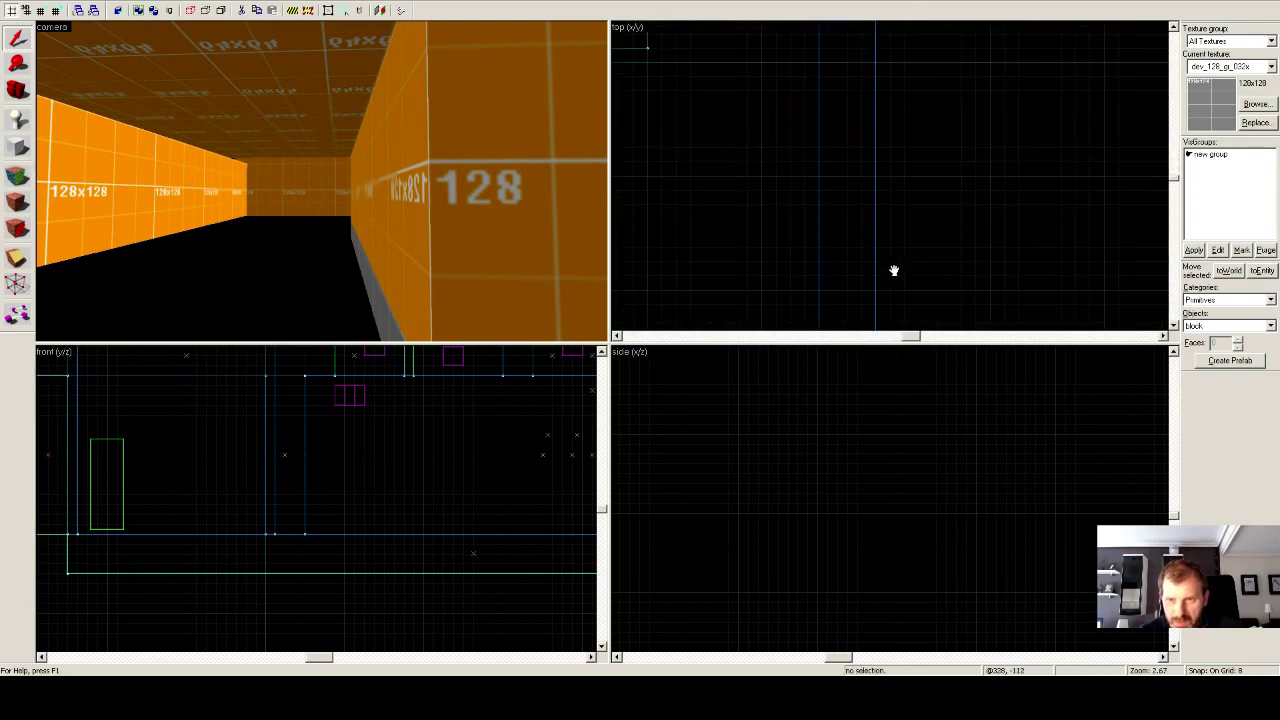
left_click_drag(1026, 188, 1022, 66)
left_click_drag(1018, 122, 986, 181)
left_click(832, 196)
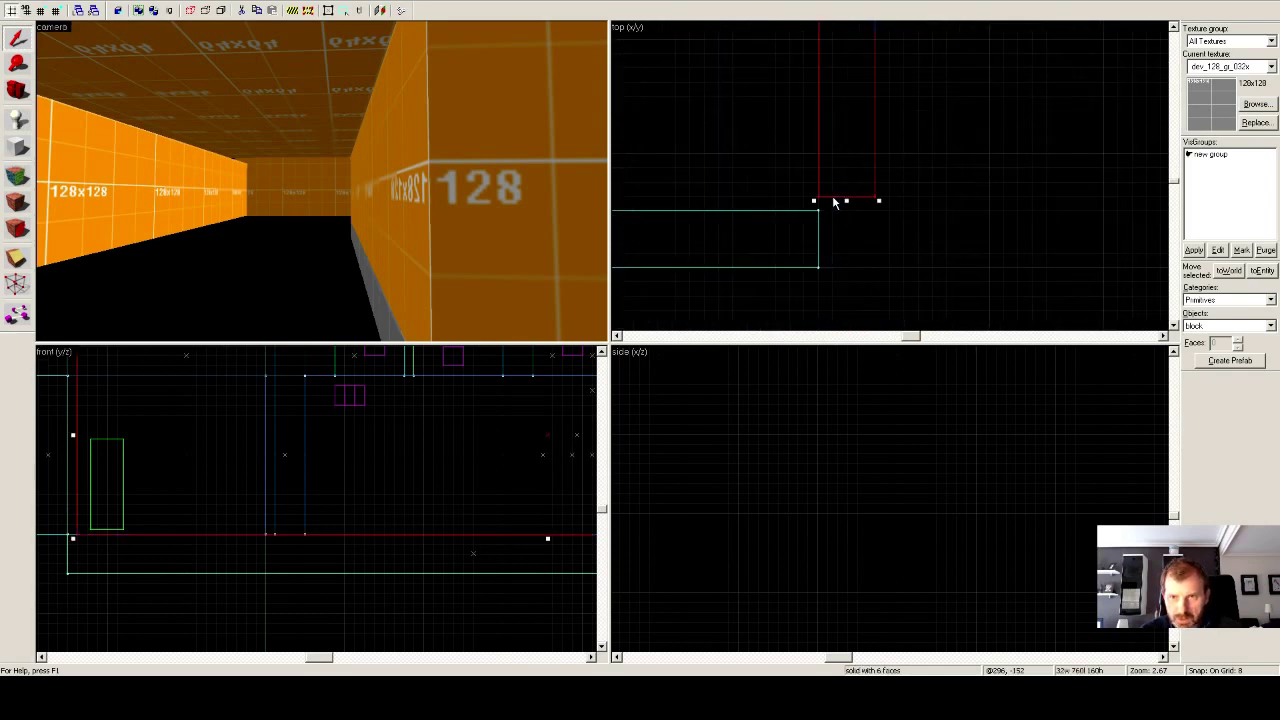
left_click(892, 216)
Close the gap at the back corner by extending the long back wall to the new side wall's inner face.
scroll(929, 193, "down", 3)
scroll(930, 195, "down", 2)
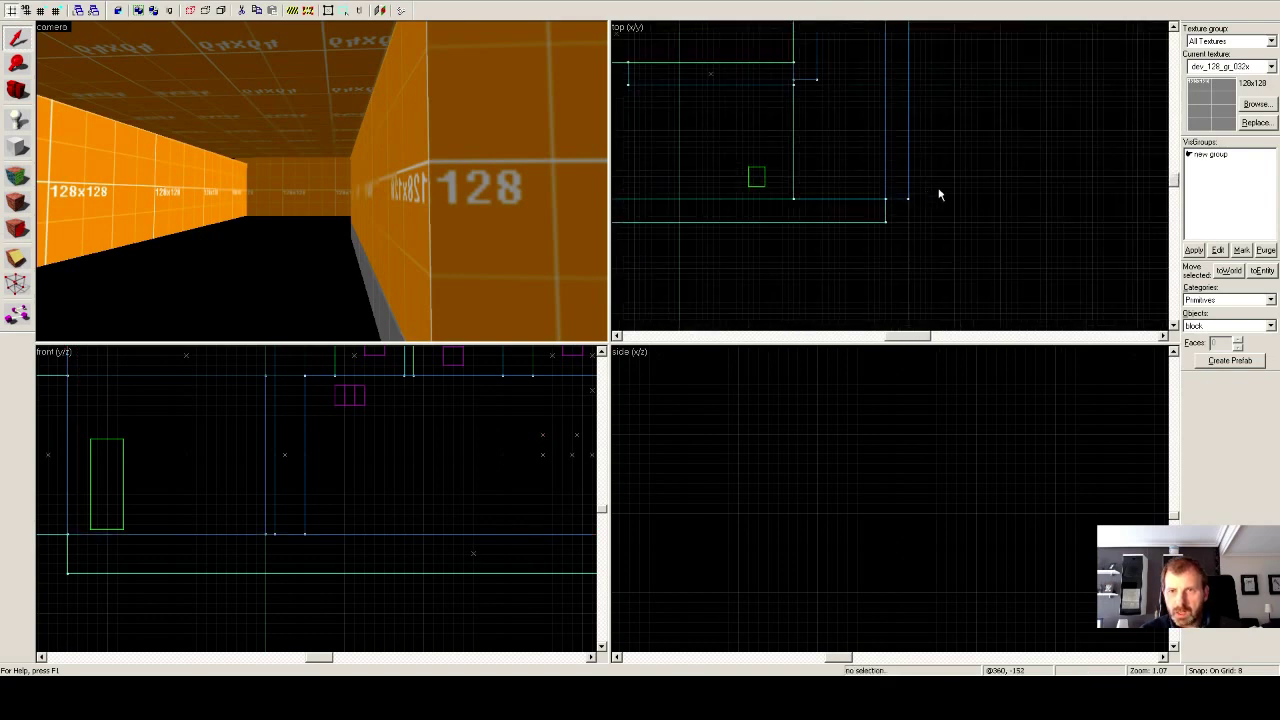
mouse_move(954, 107)
left_mouse_down()
mouse_move(960, 283)
mouse_move(981, 235)
left_mouse_up()
scroll(1000, 140, "up", 2)
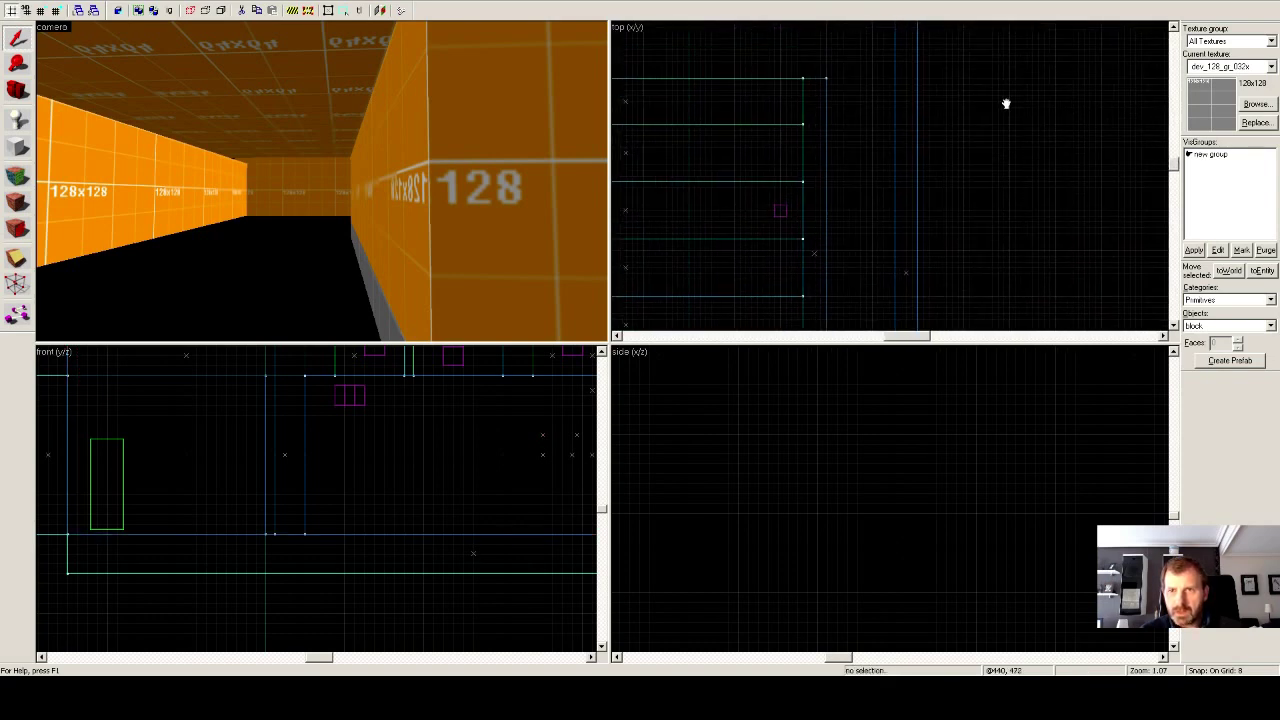
scroll(993, 174, "up", 2)
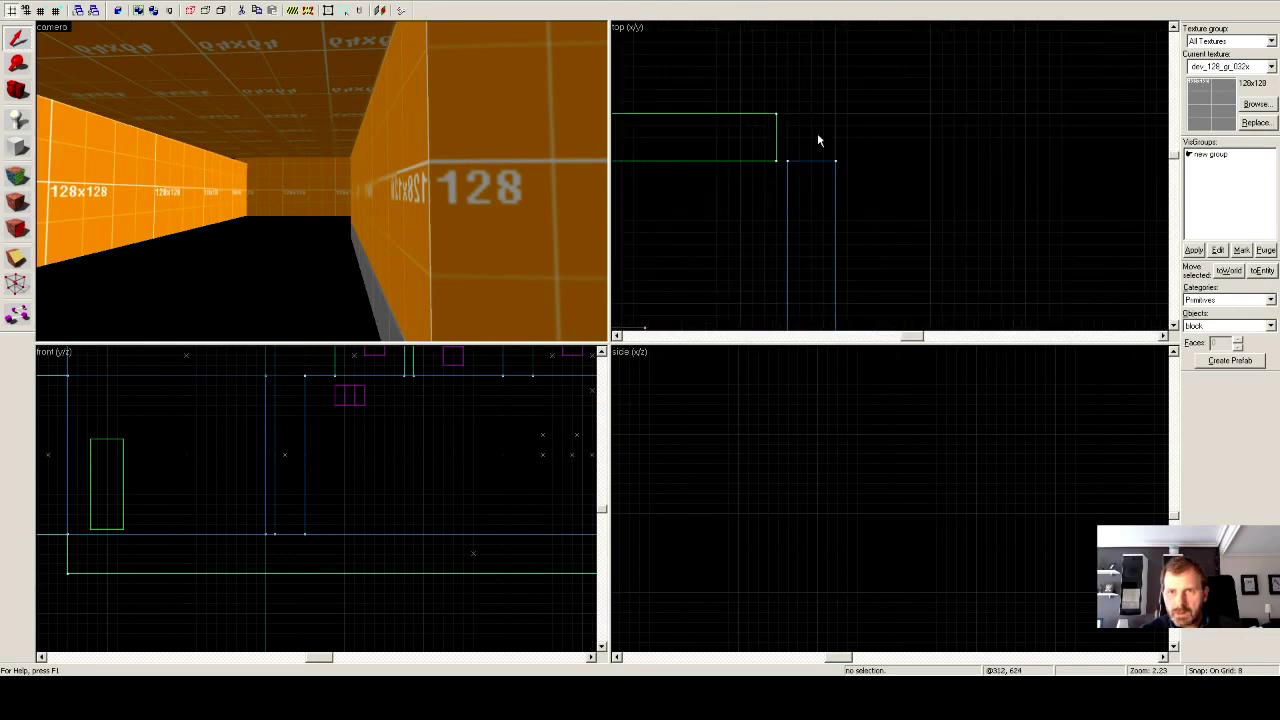
left_click(779, 138)
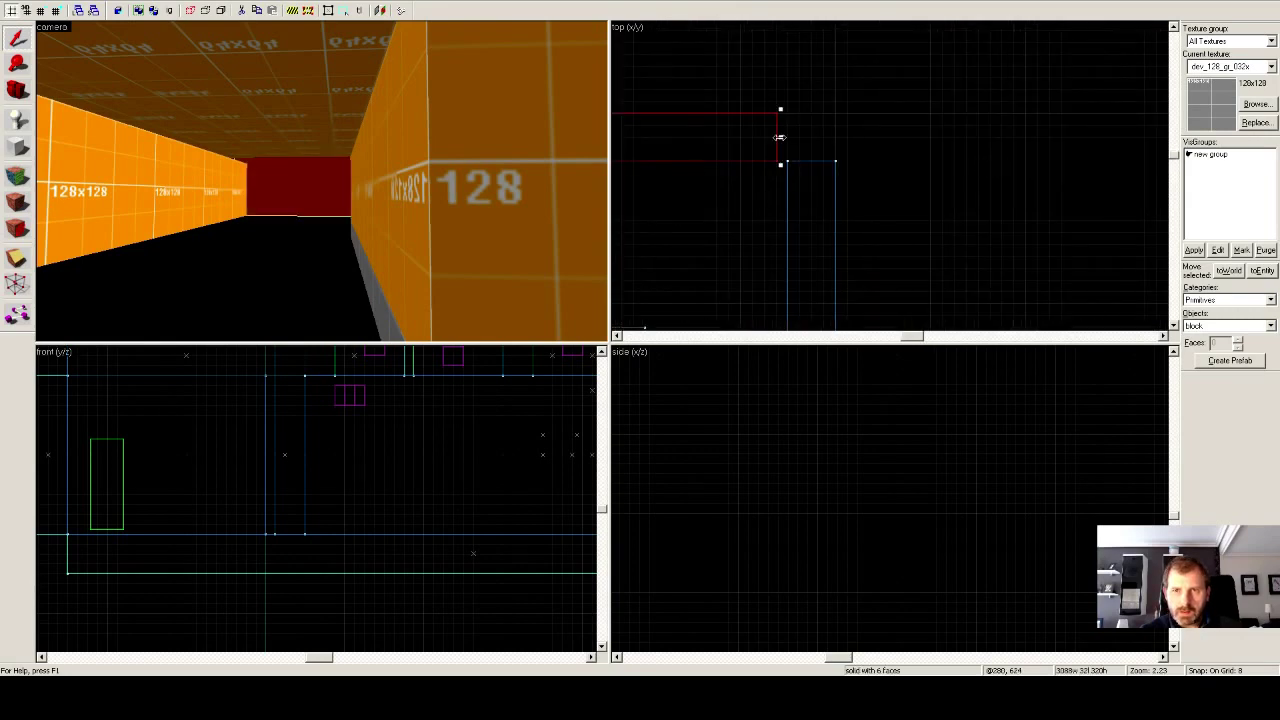
left_click_drag(781, 136, 791, 136)
left_click(797, 150)
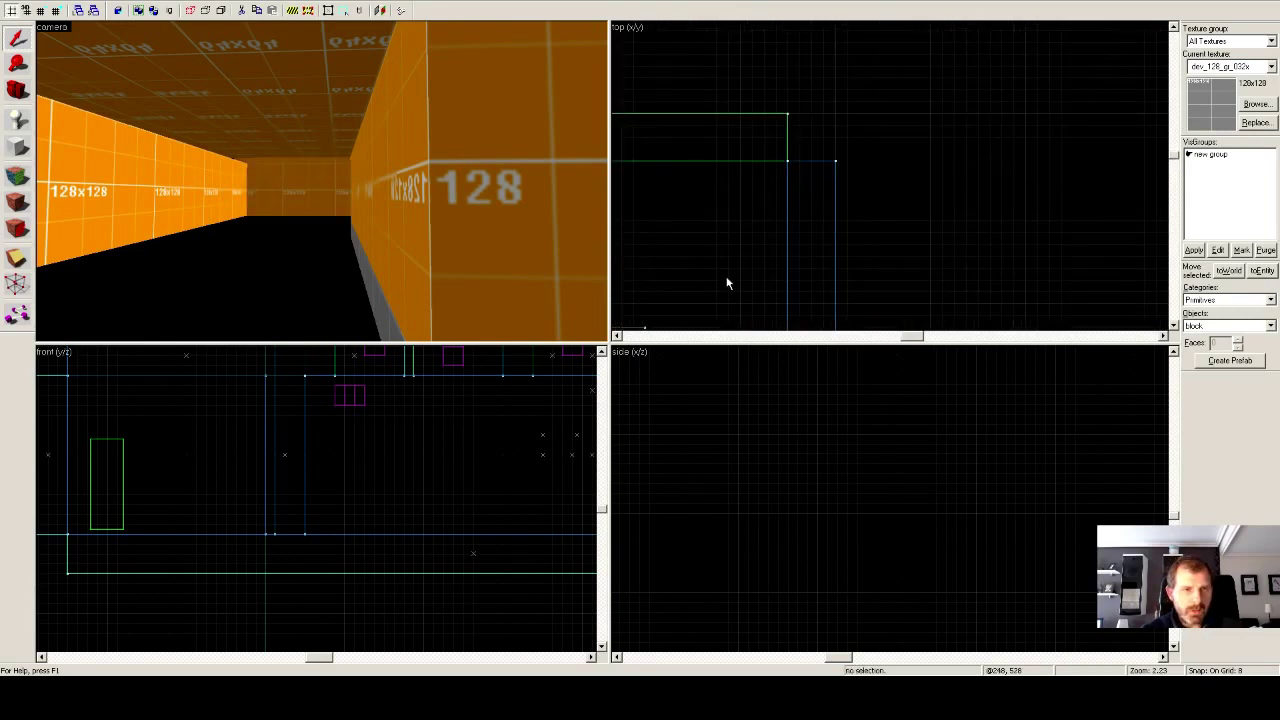
scroll(726, 281, "down", 8)
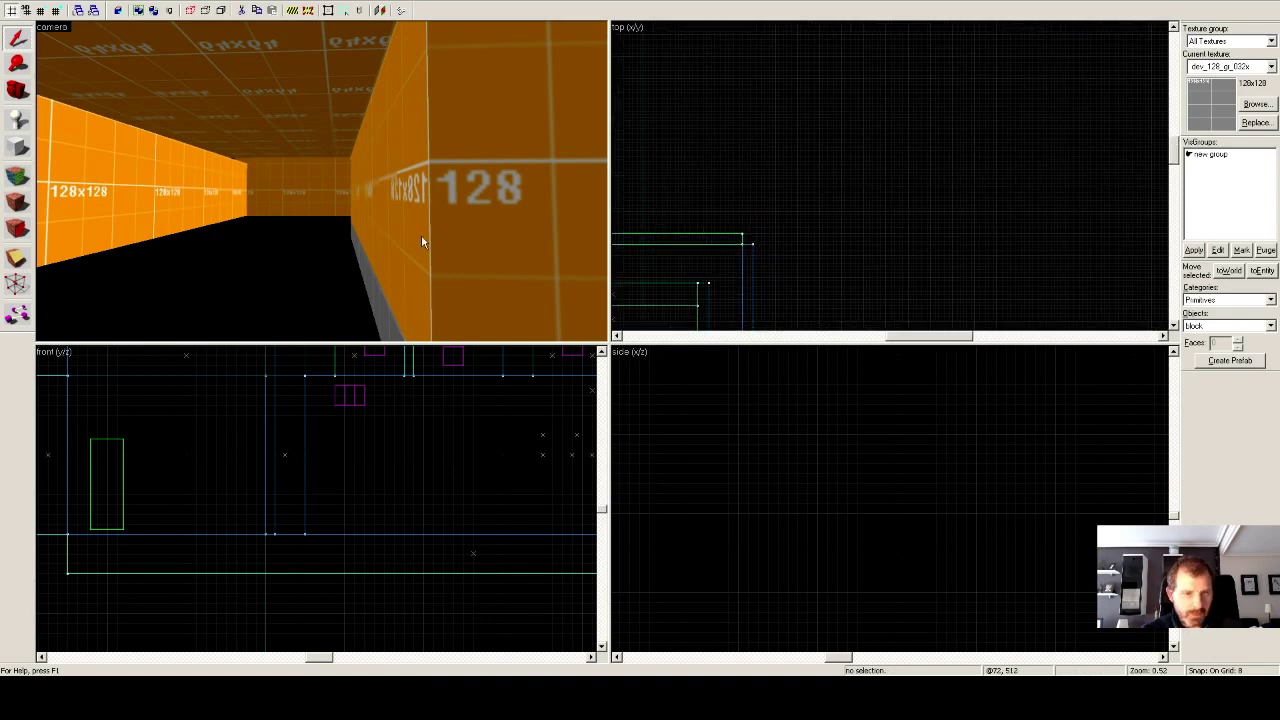
Resize the room floor to 2688 by 592 units, keeping its end in line with the room block rather than the outer corner.
left_click(382, 298)
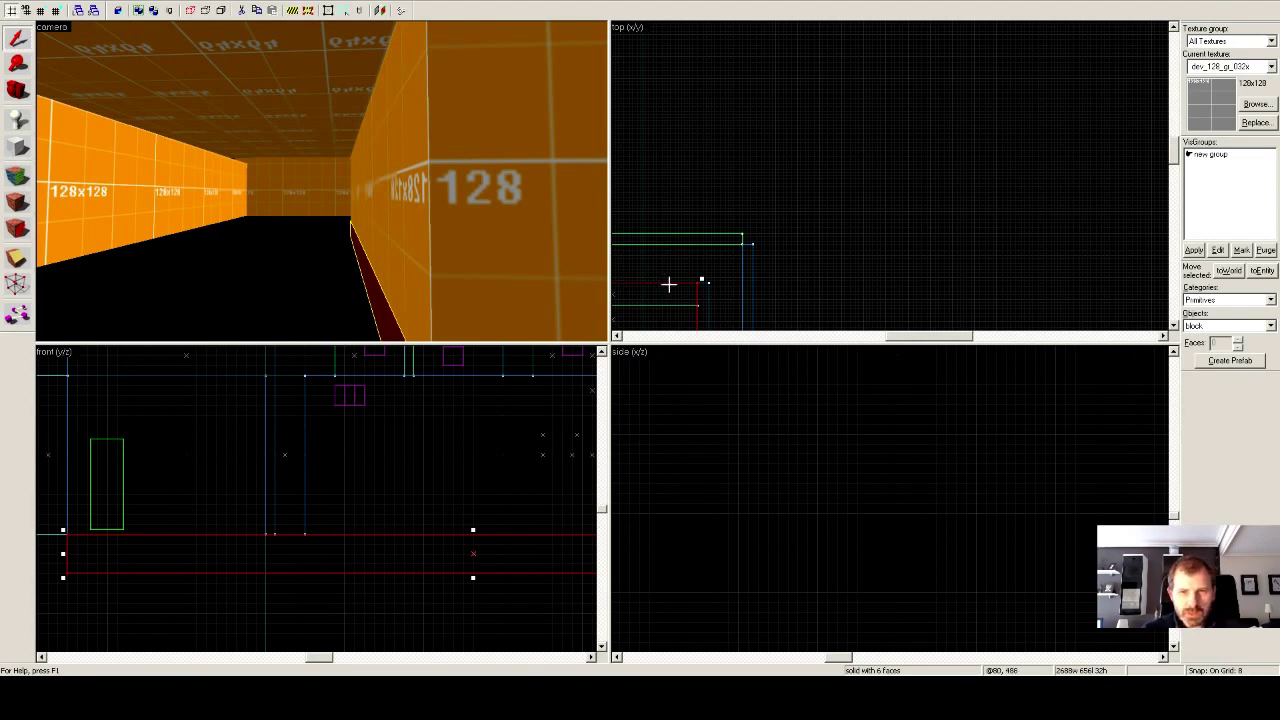
left_click_drag(703, 280, 745, 241)
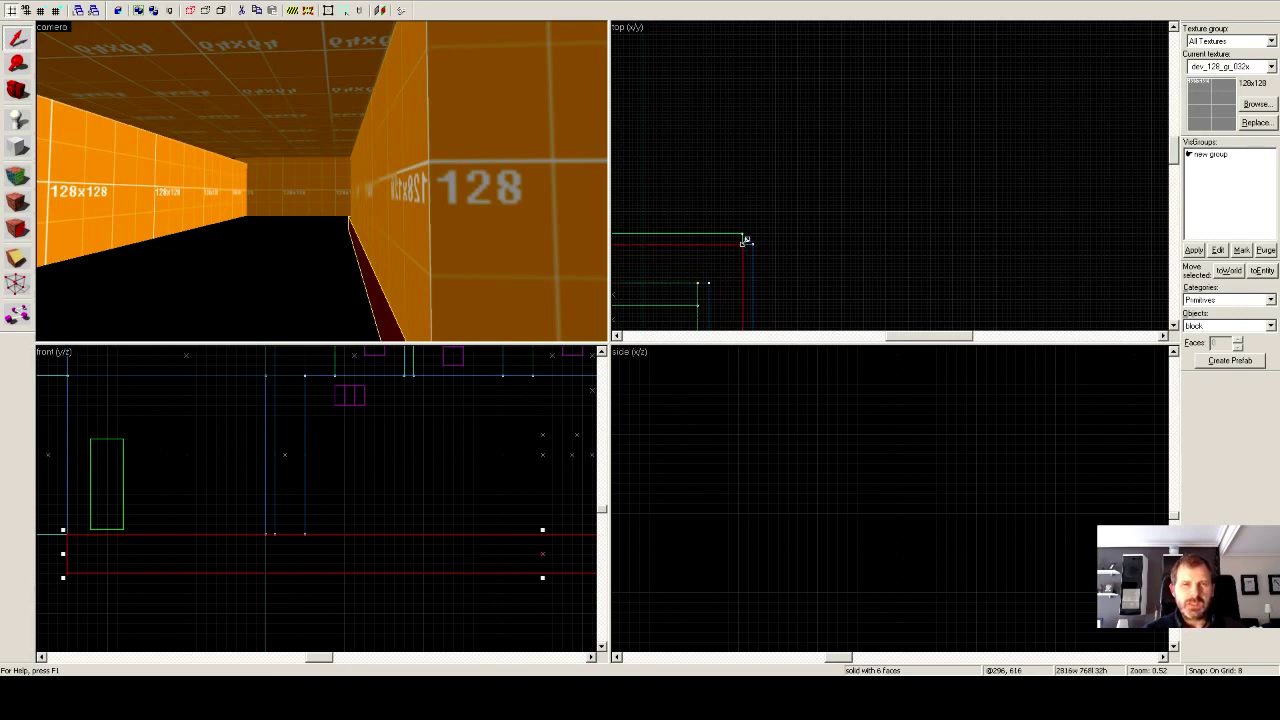
left_click_drag(746, 239, 704, 298)
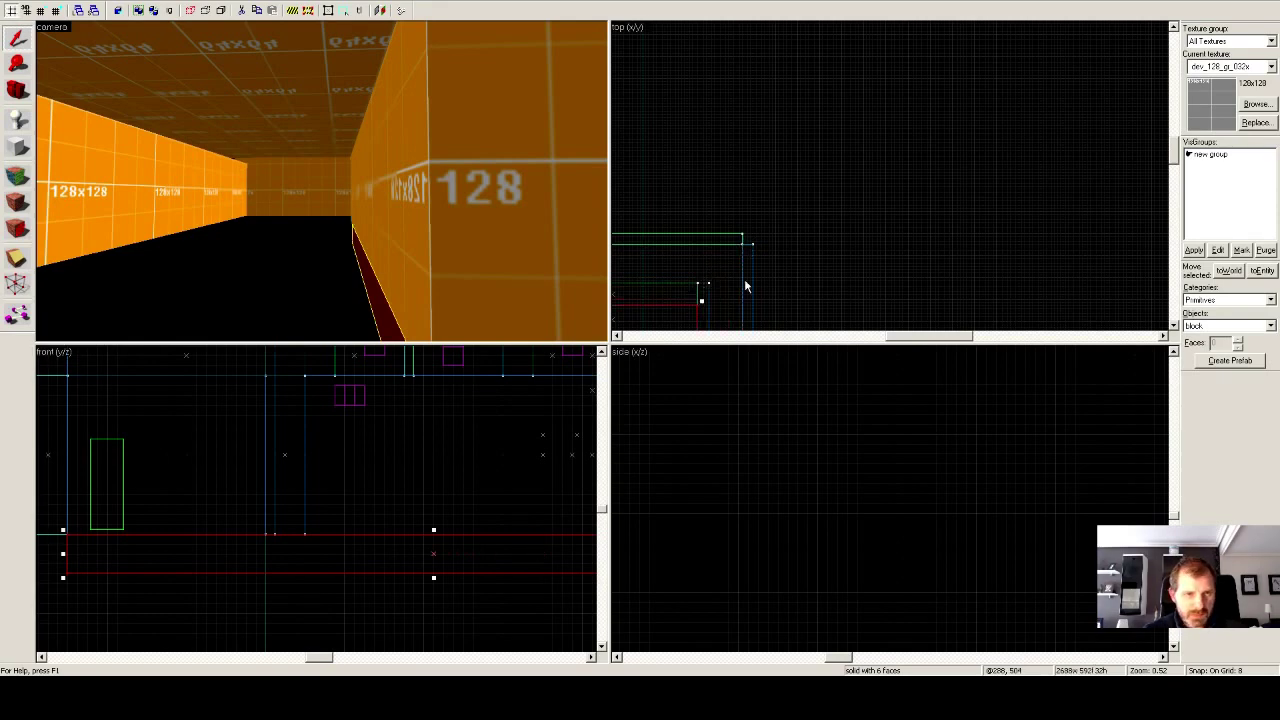
left_click(734, 263)
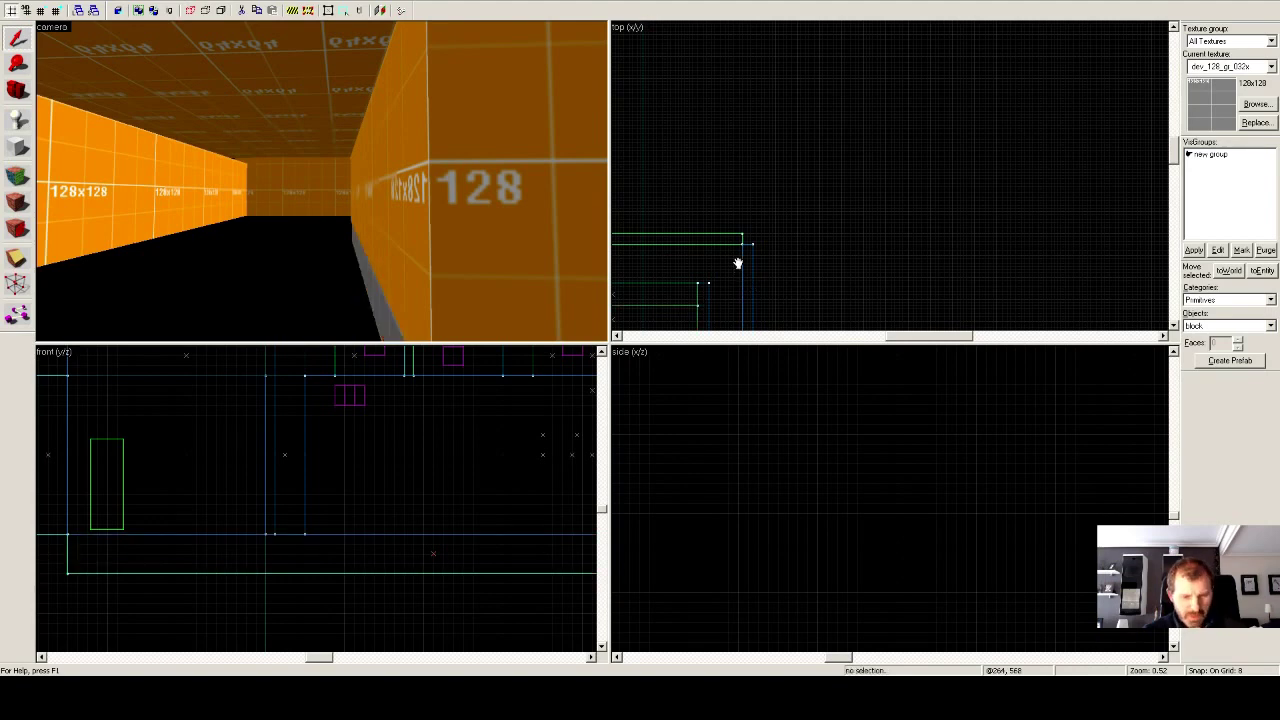
Shorten the room floor to 432 units on the corridor side so it ends at the rooms' corridor wall.
scroll(737, 263, "down", 4)
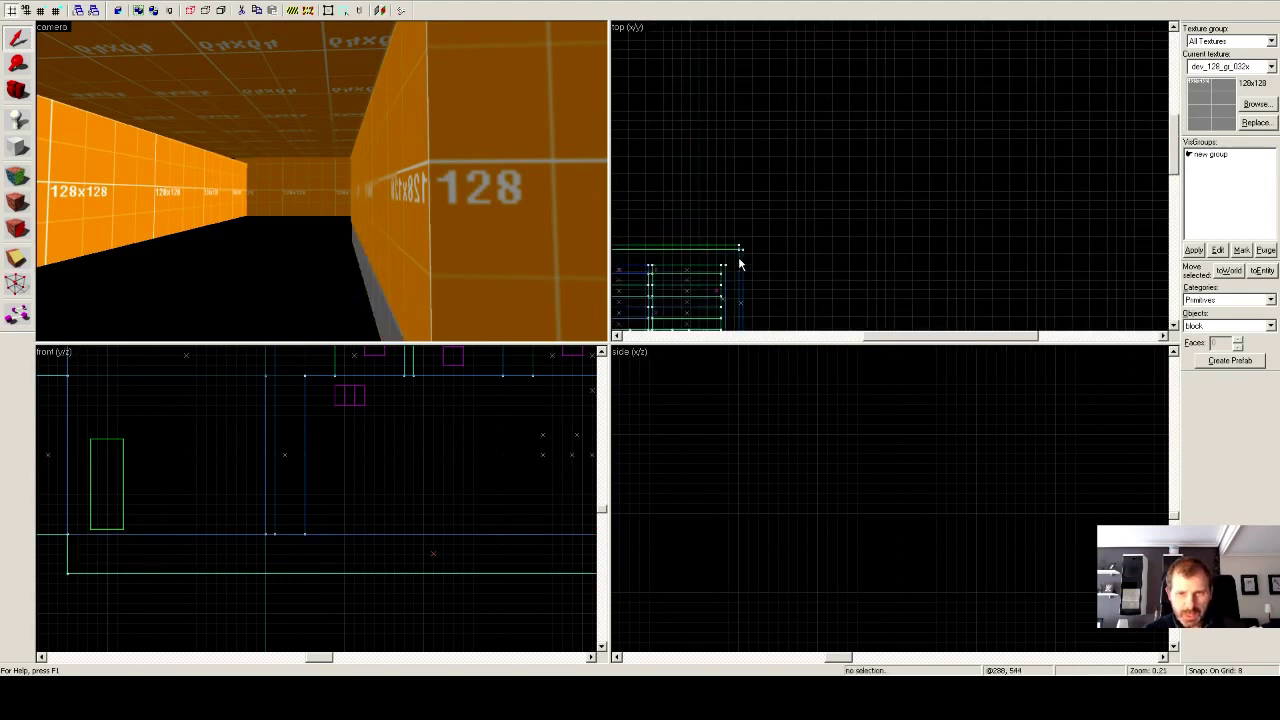
mouse_move(786, 277)
left_mouse_down()
mouse_move(863, 189)
mouse_move(957, 143)
mouse_move(997, 149)
left_mouse_up()
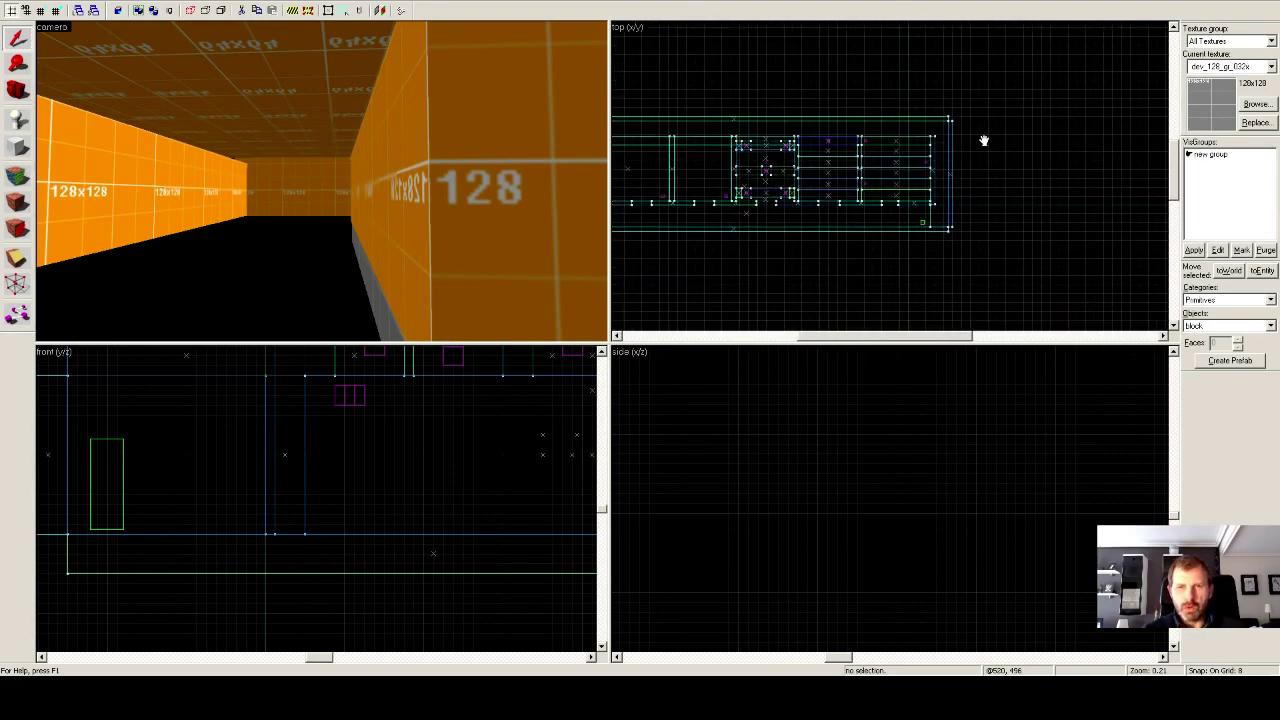
left_click(844, 229)
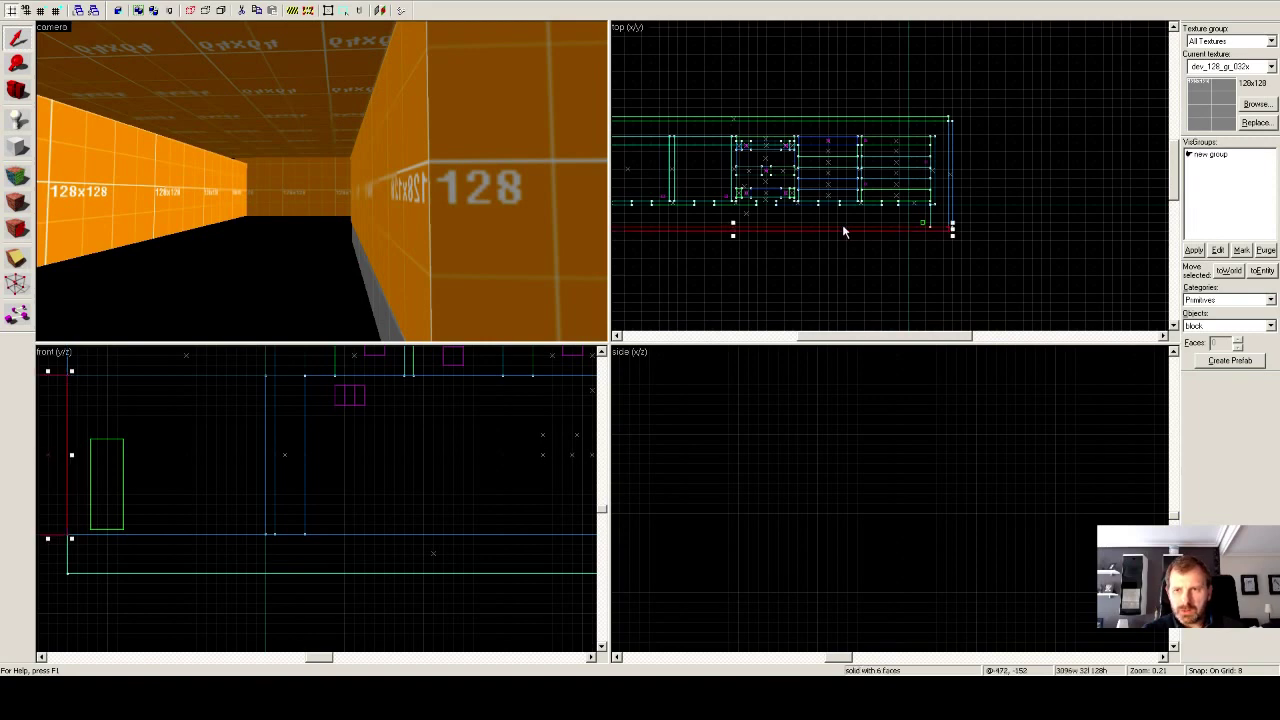
left_click(932, 226)
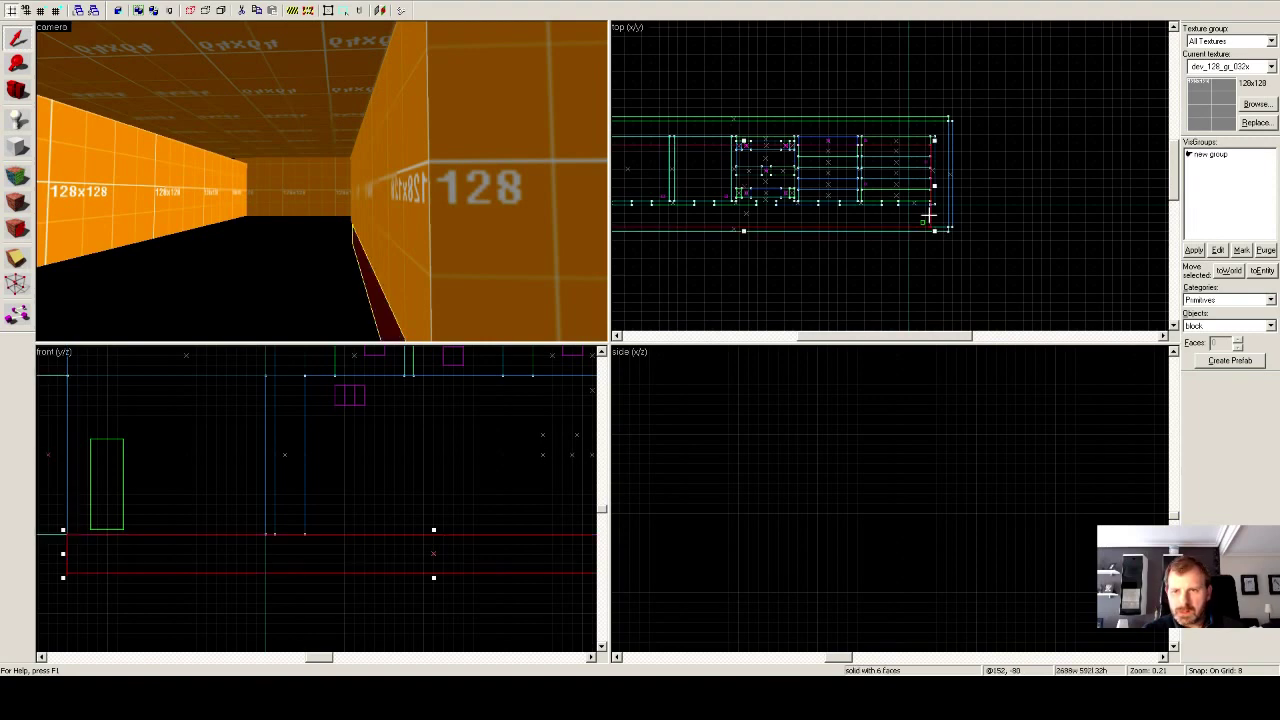
left_click_drag(932, 229, 931, 207)
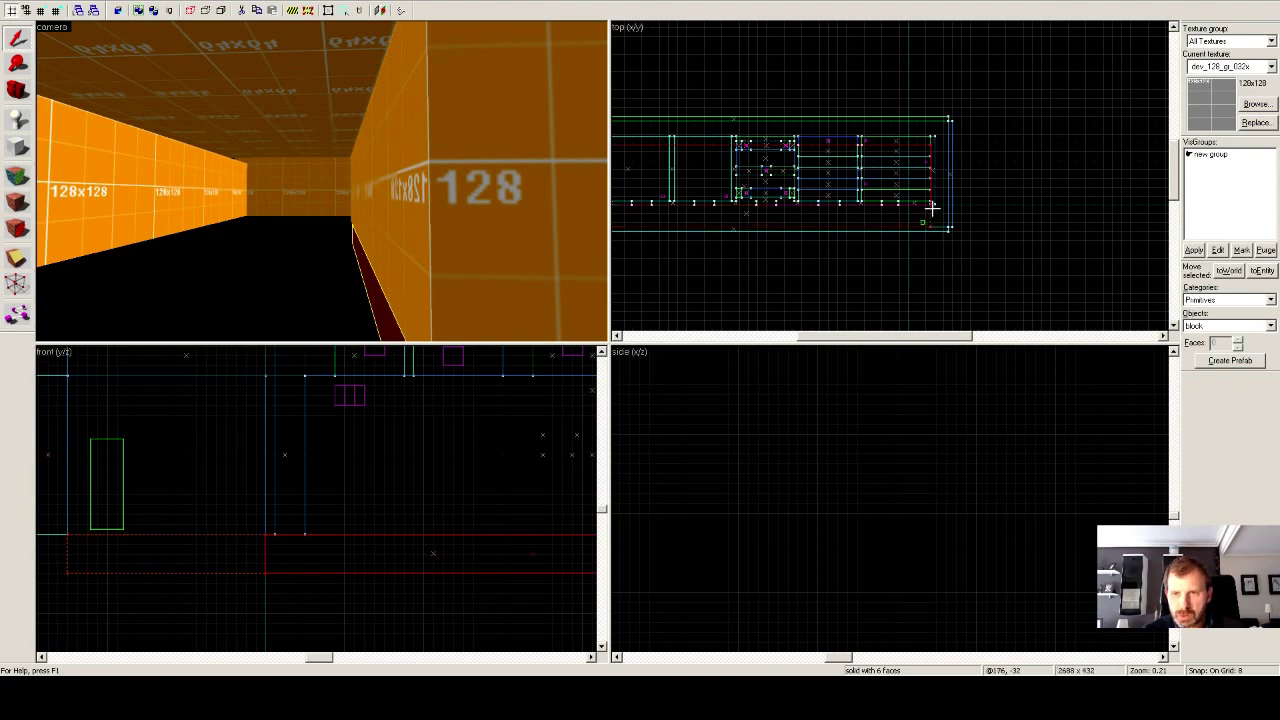
left_click_drag(932, 207, 932, 208)
scroll(924, 210, "up", 7)
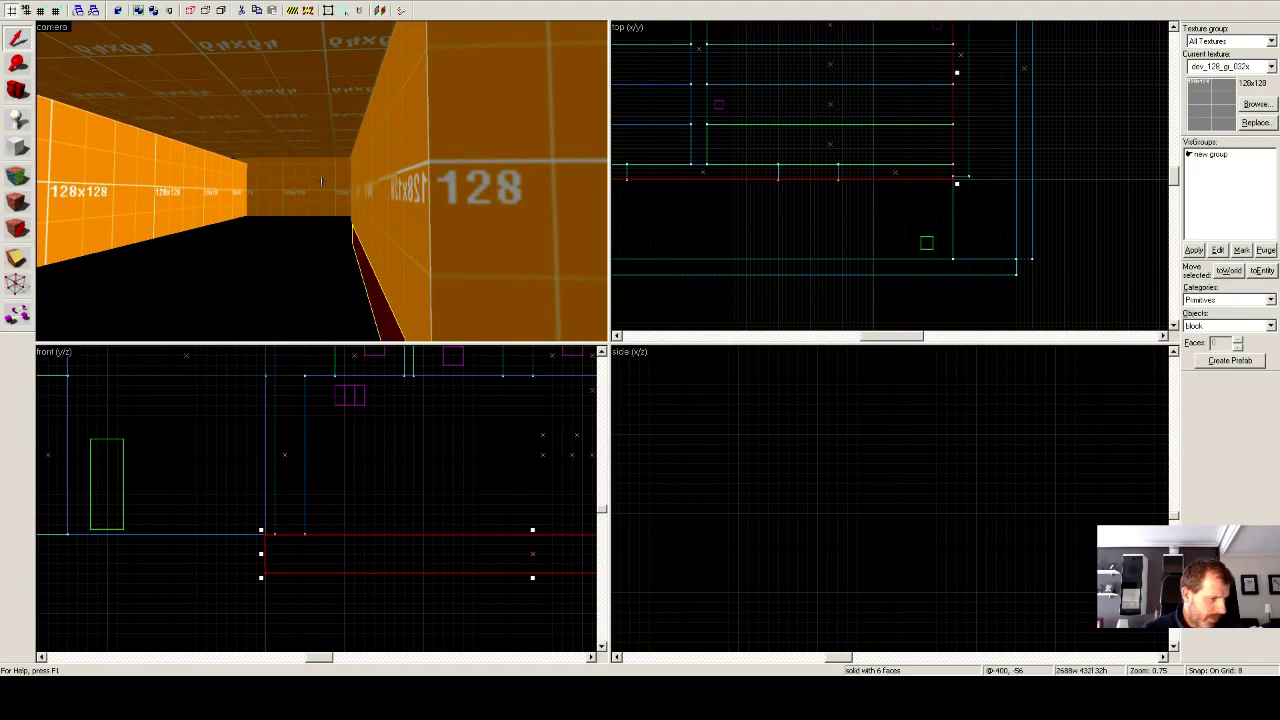
Create a 128 by 768 by 64 unit block between the room block and the new side wall, spanning both outer long walls.
key("w")
key("w")
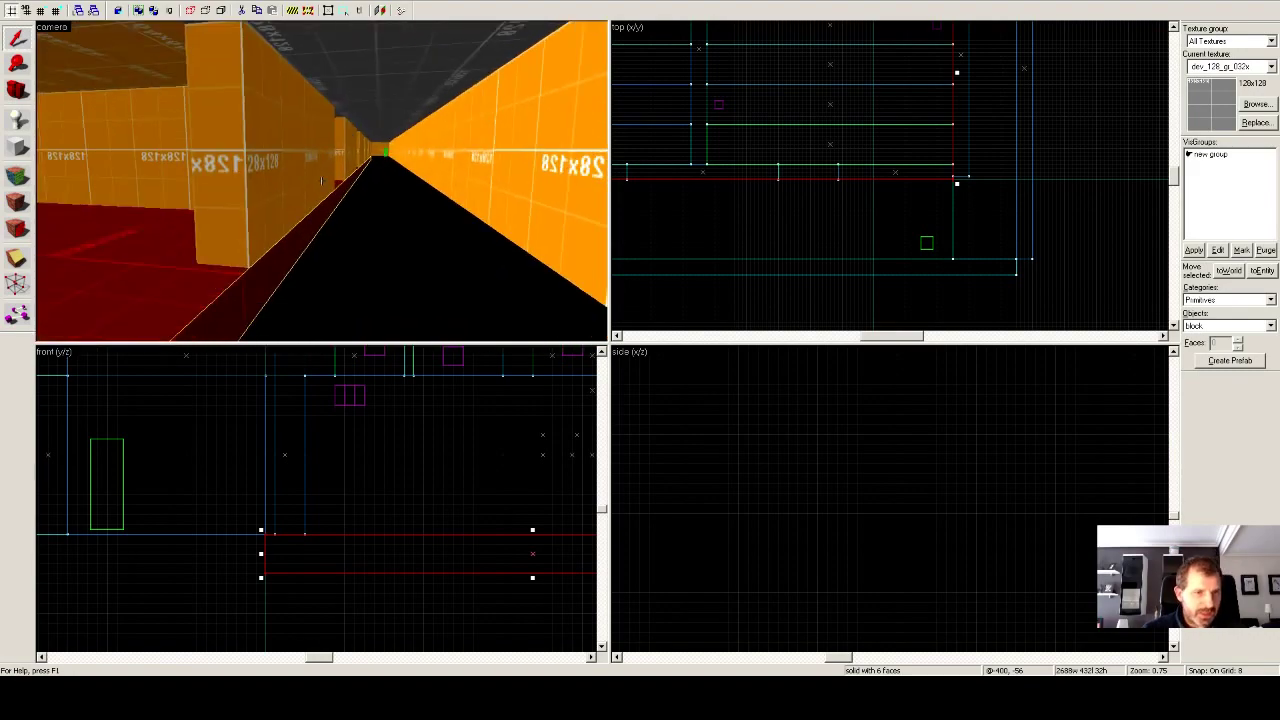
key("a")
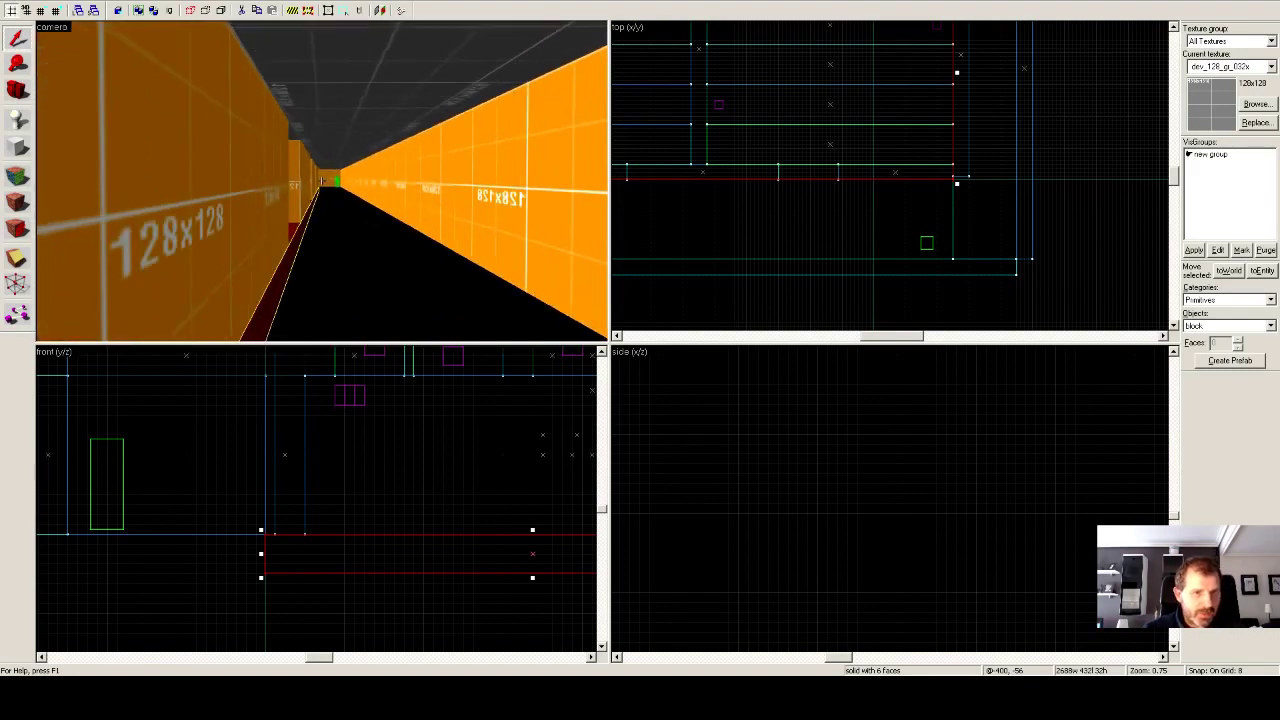
key("d")
key("w")
key("z")
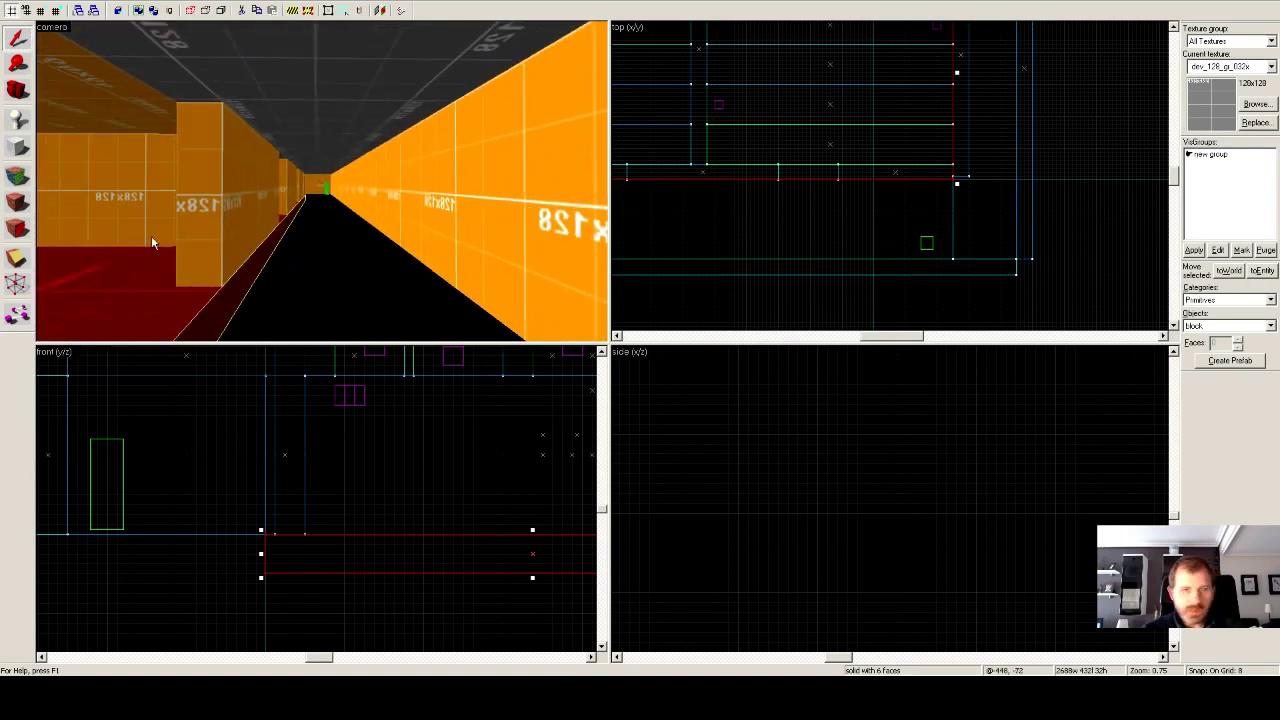
left_click(23, 149)
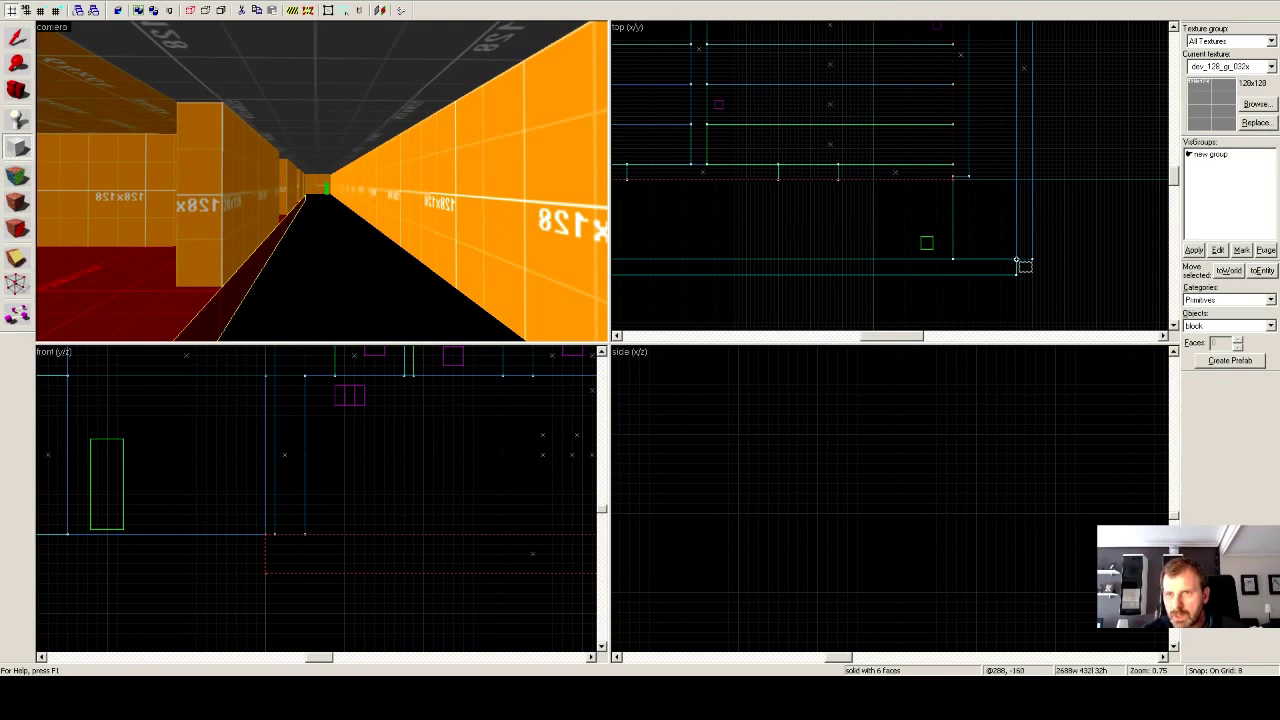
left_click_drag(1017, 262, 985, 87)
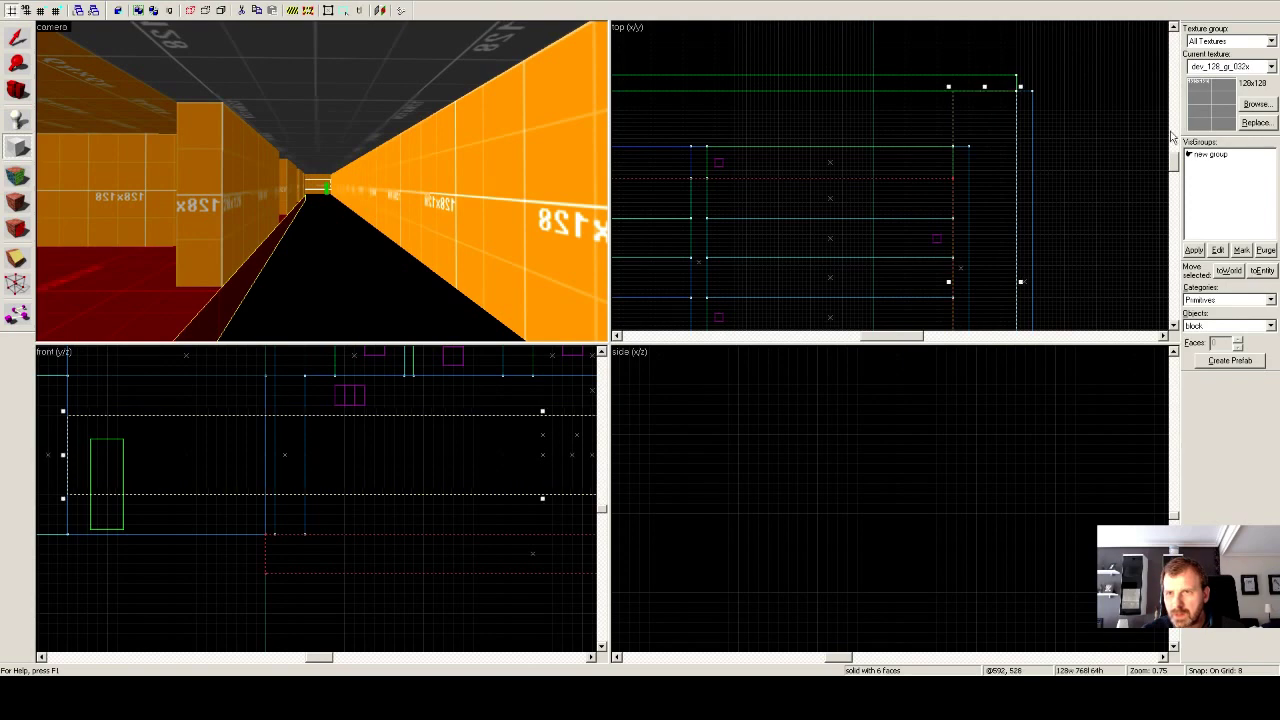
left_click_drag(1176, 162, 1177, 186)
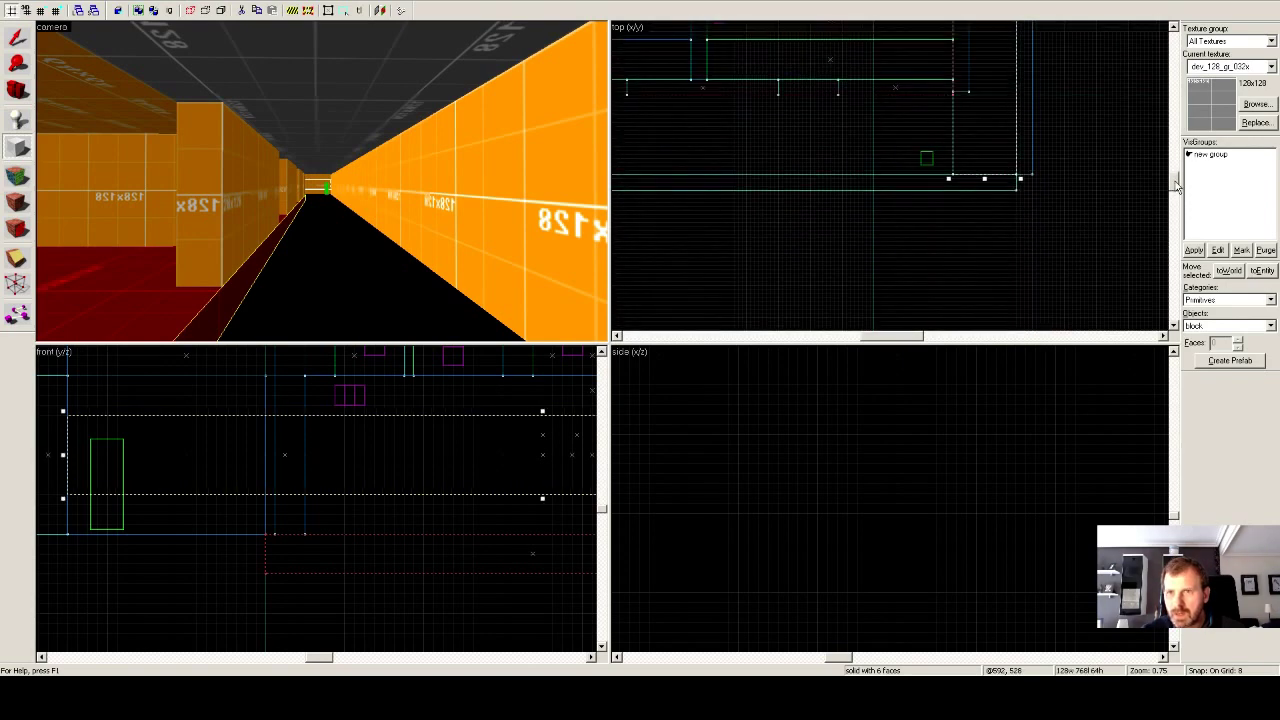
key("Escape")
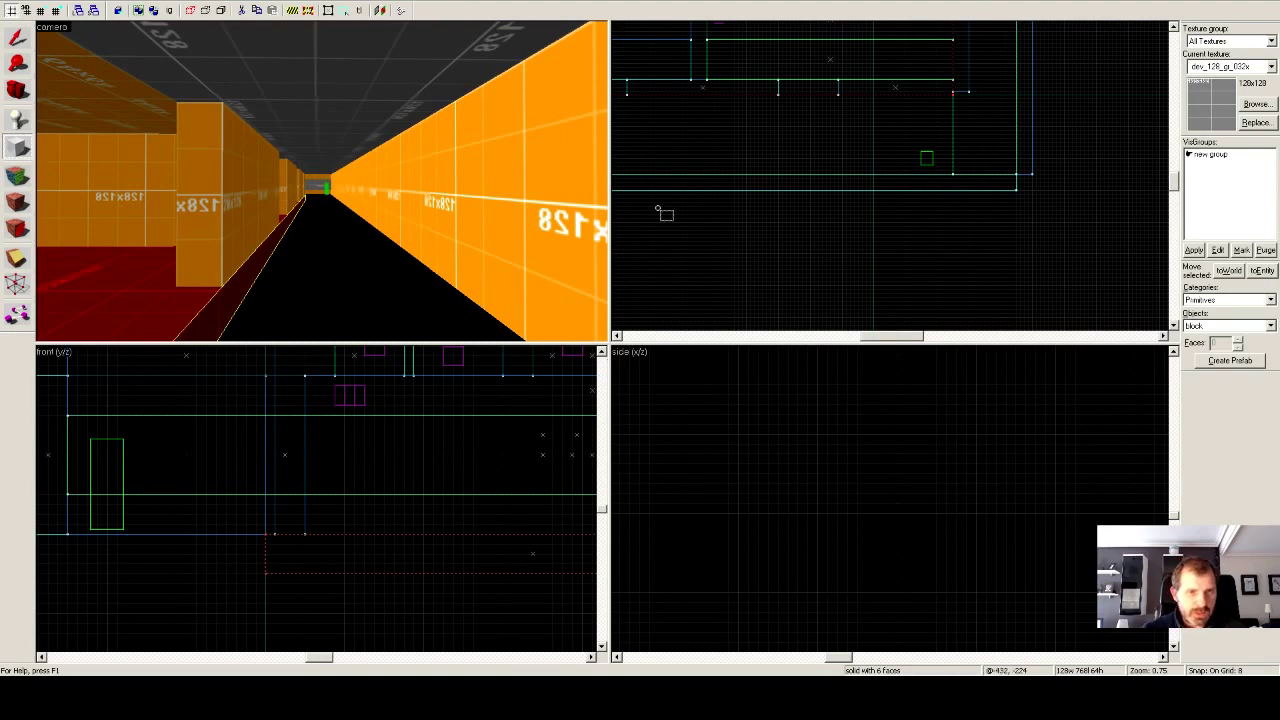
Examine how the new block sits between the walls from inside the corridor and from outside the map.
scroll(745, 250, "down", 3)
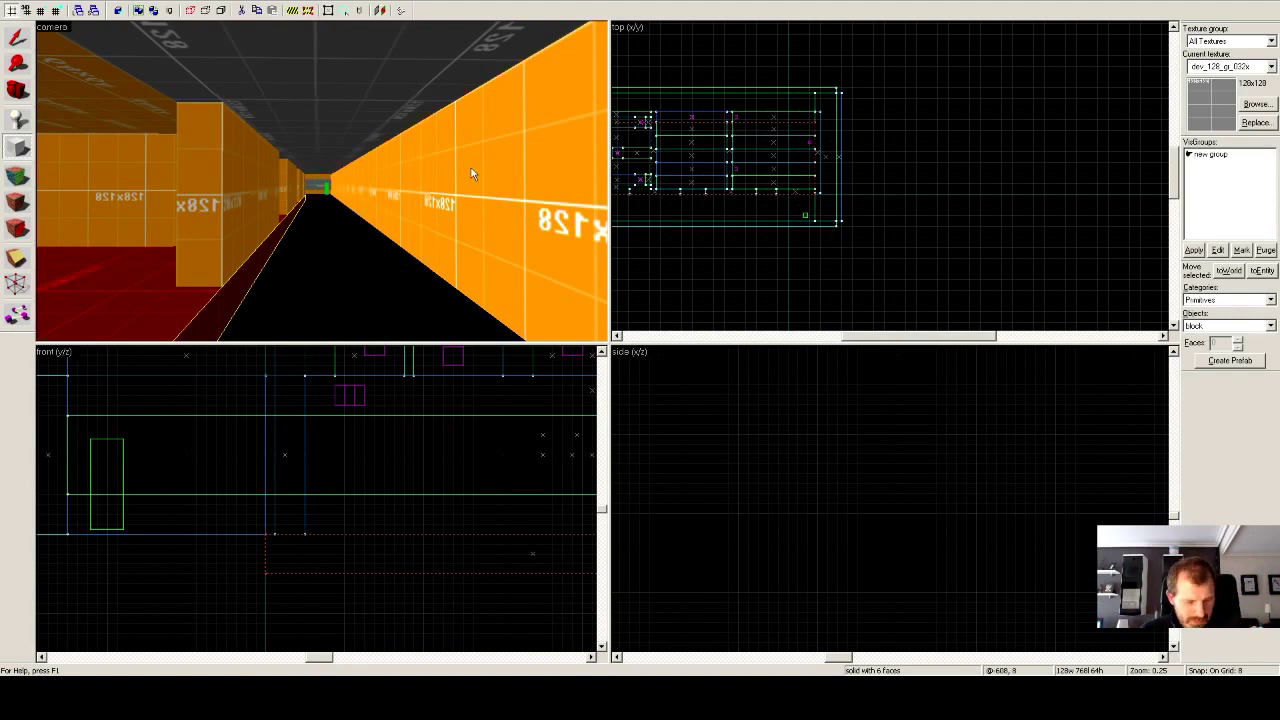
key("z")
key("w")
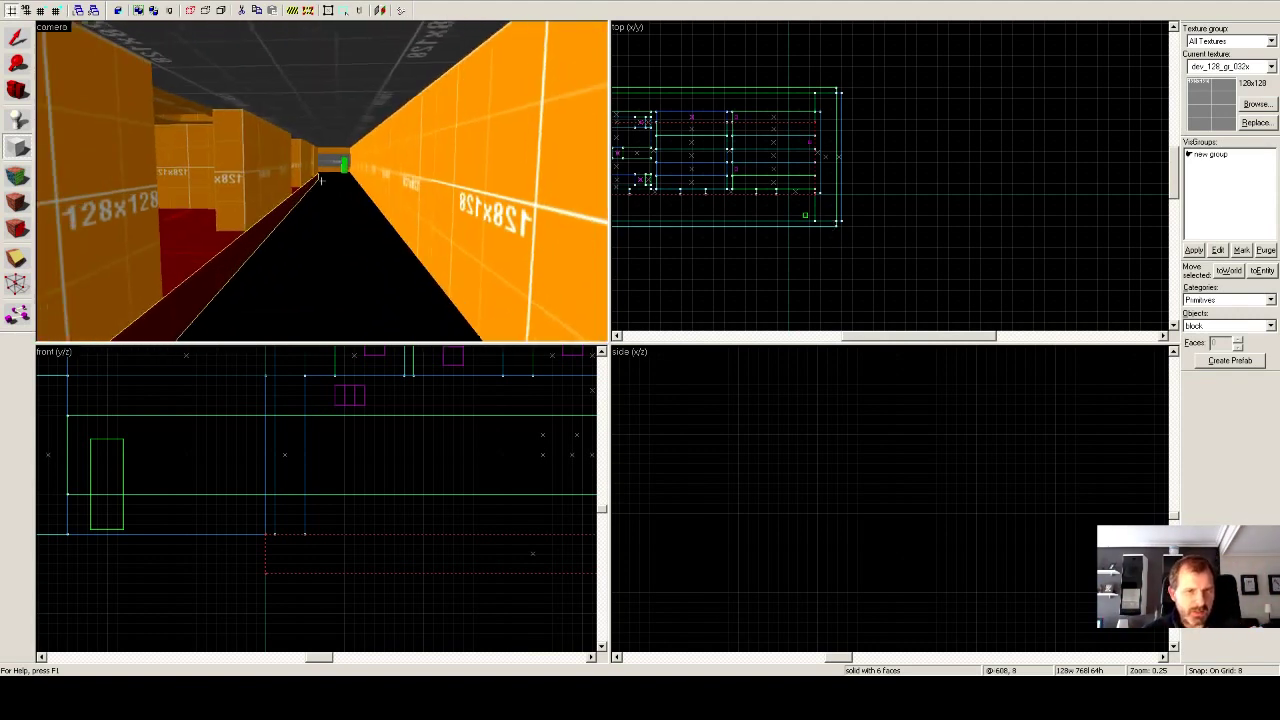
key("w")
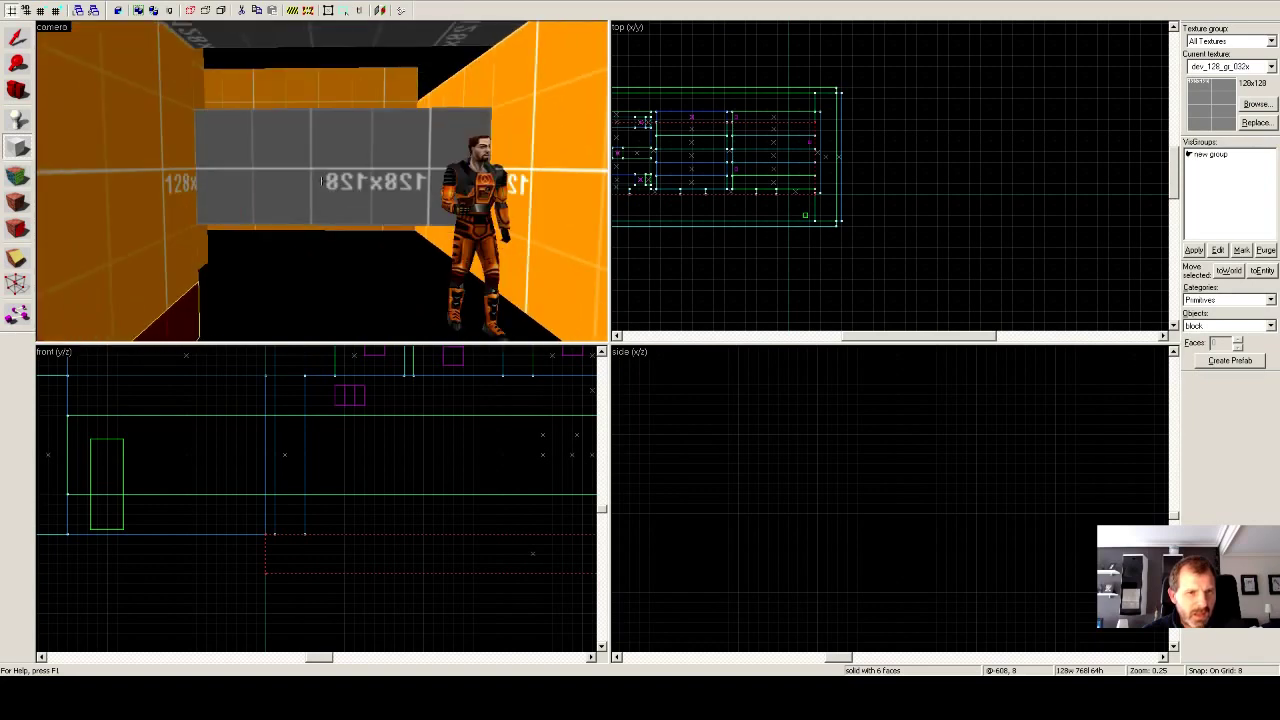
key("w")
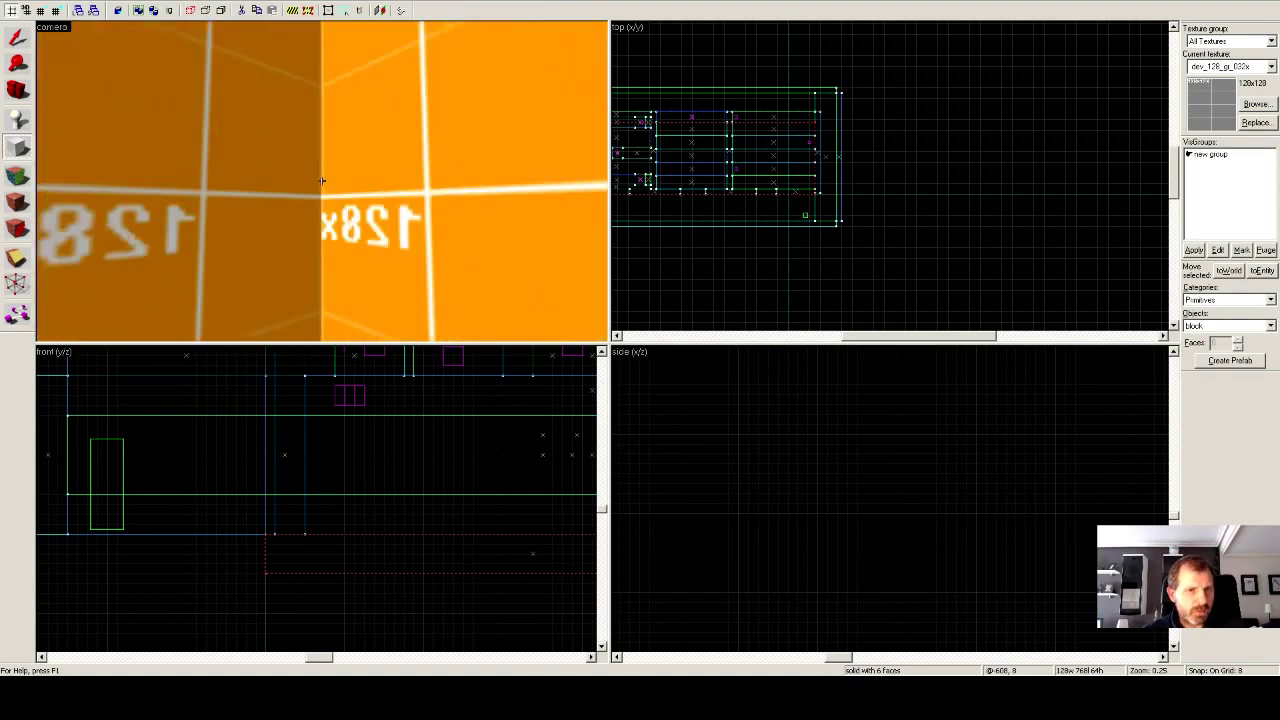
key("w")
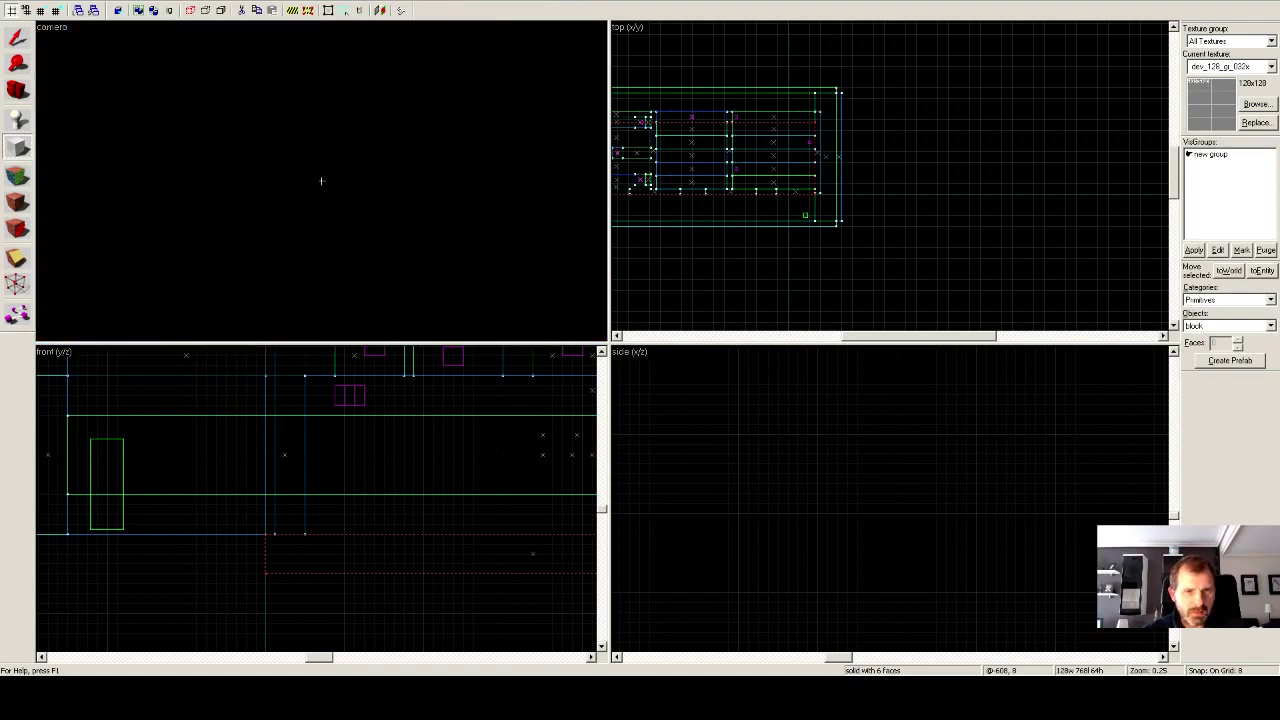
key("s")
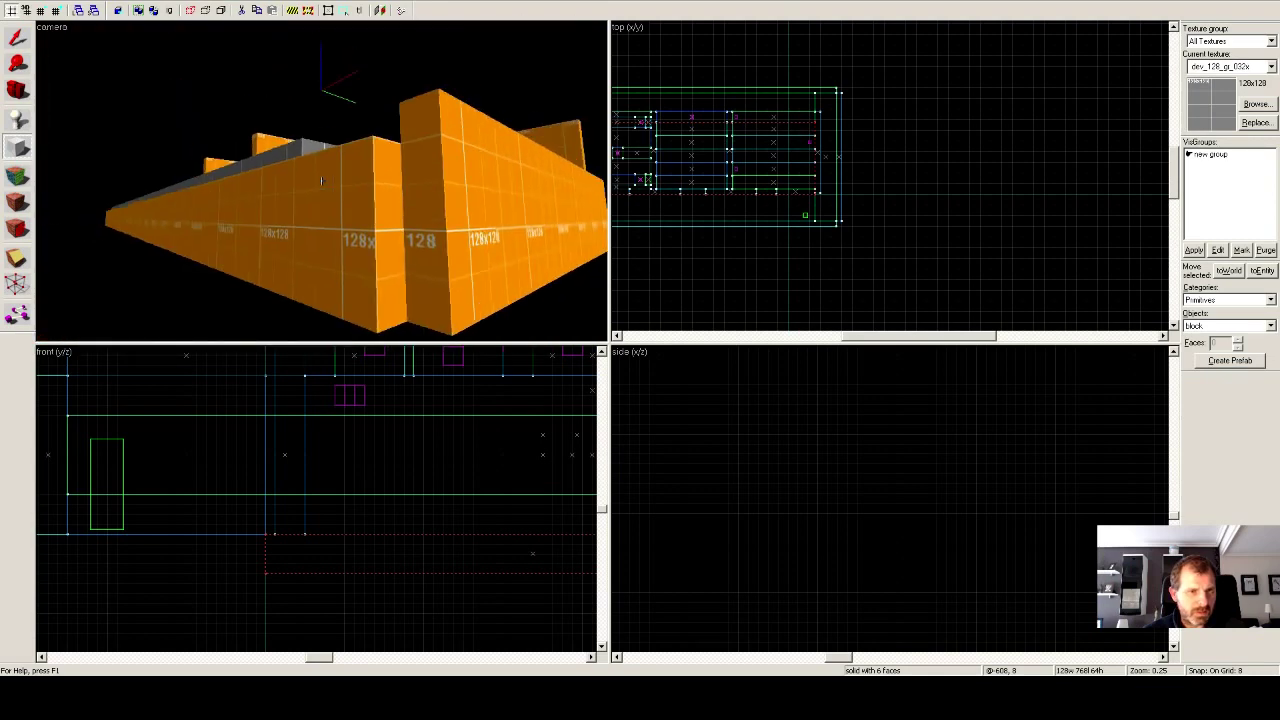
key("w")
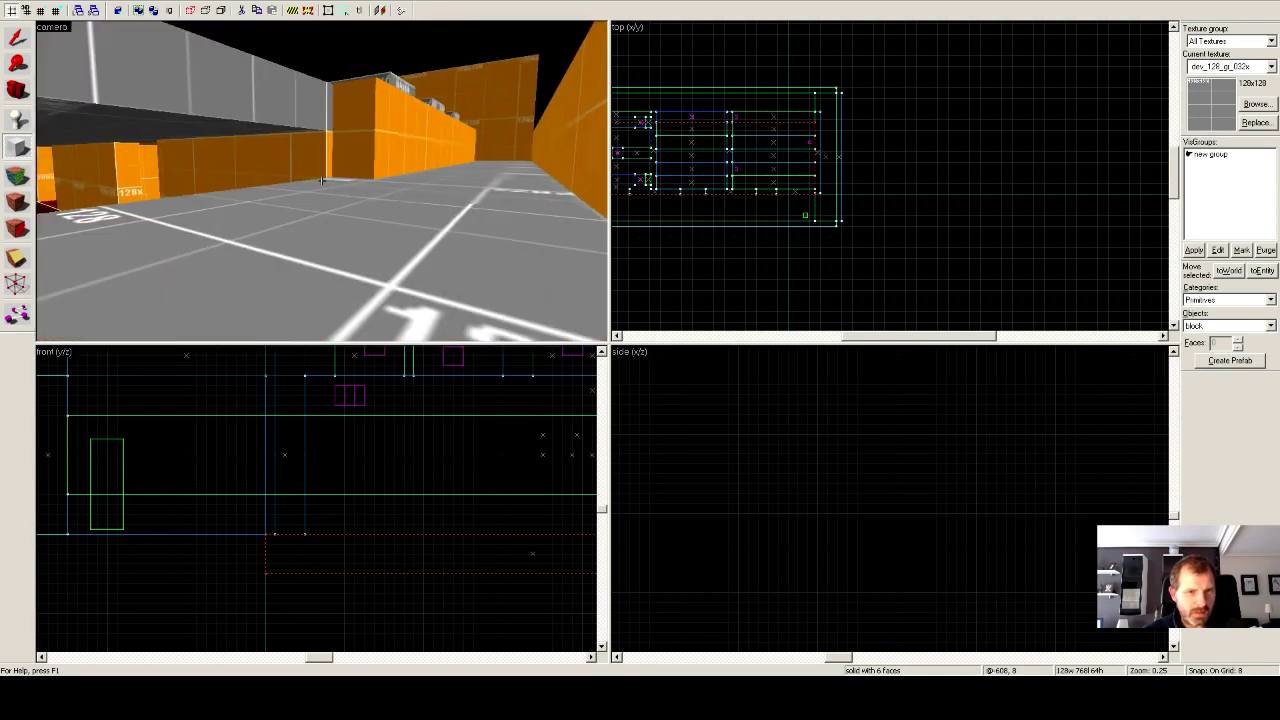
Lower the new block beneath the walls and make it 32 units high, level with the room floor.
key("Escape")
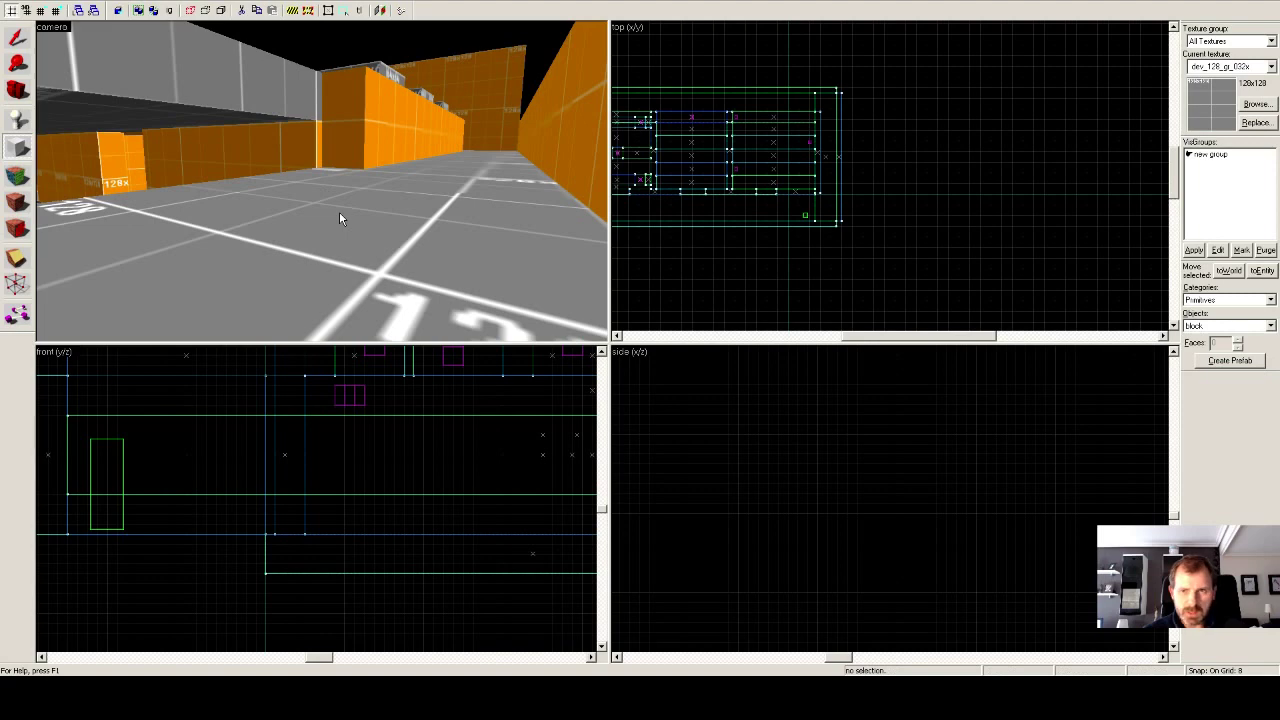
key("shift+s")
left_click(372, 246)
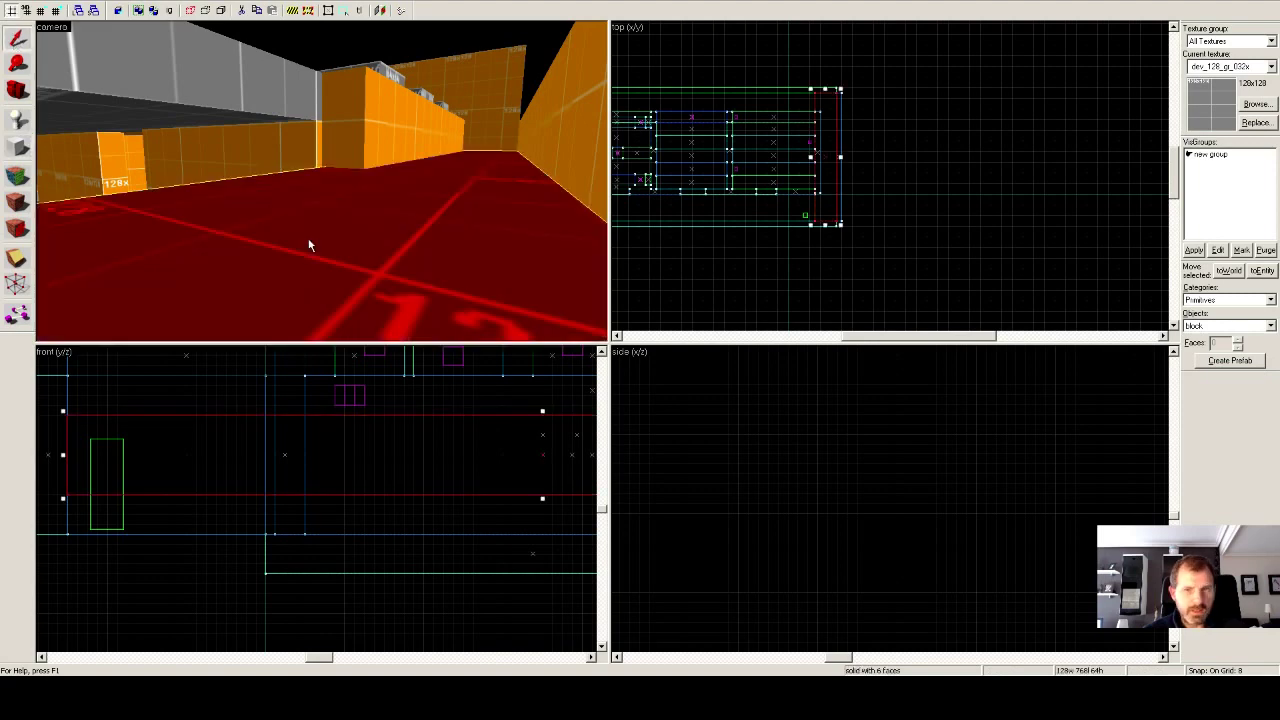
scroll(389, 240, "down", 4)
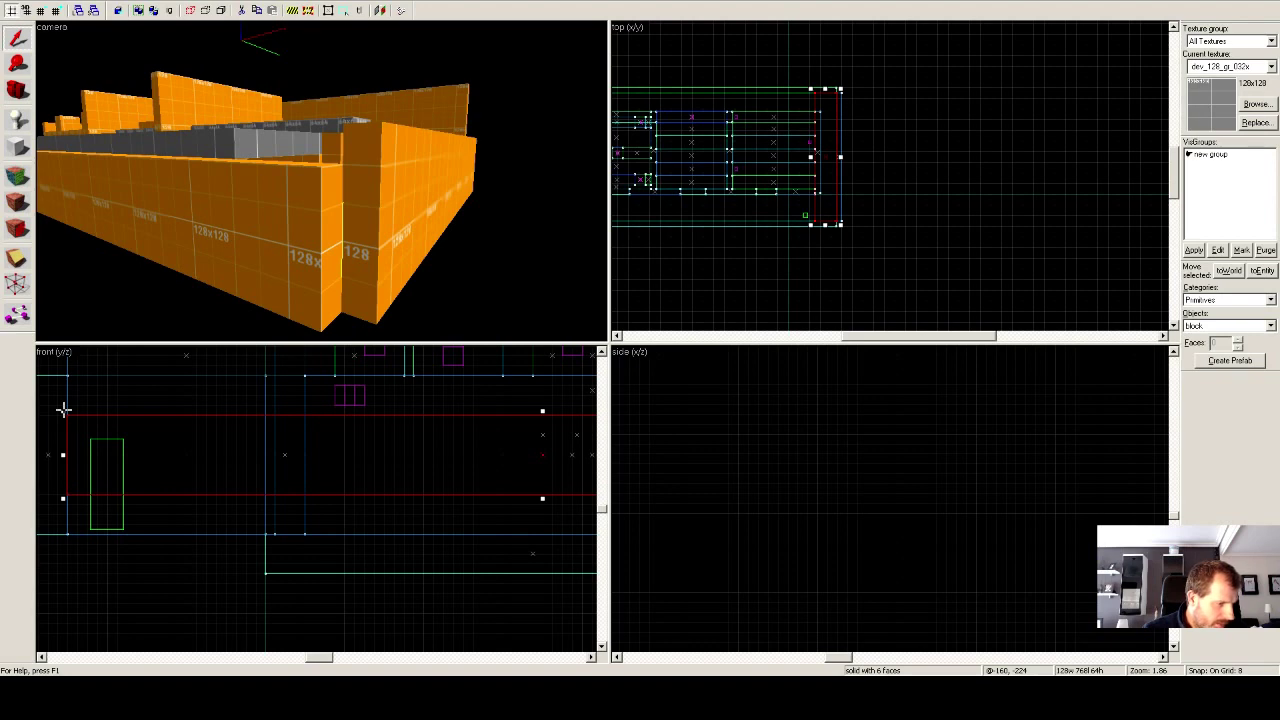
mouse_move(63, 409)
left_mouse_down()
mouse_move(61, 521)
mouse_move(63, 460)
mouse_move(74, 547)
left_mouse_up()
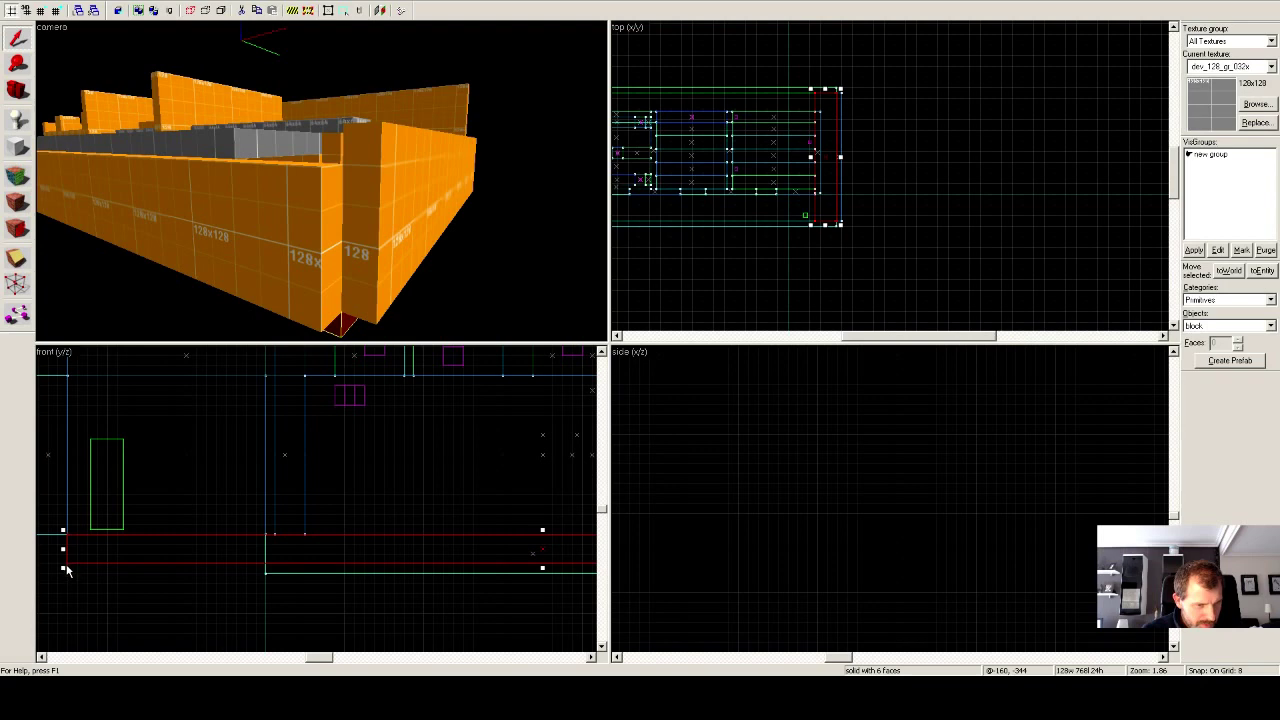
left_click_drag(63, 566, 65, 577)
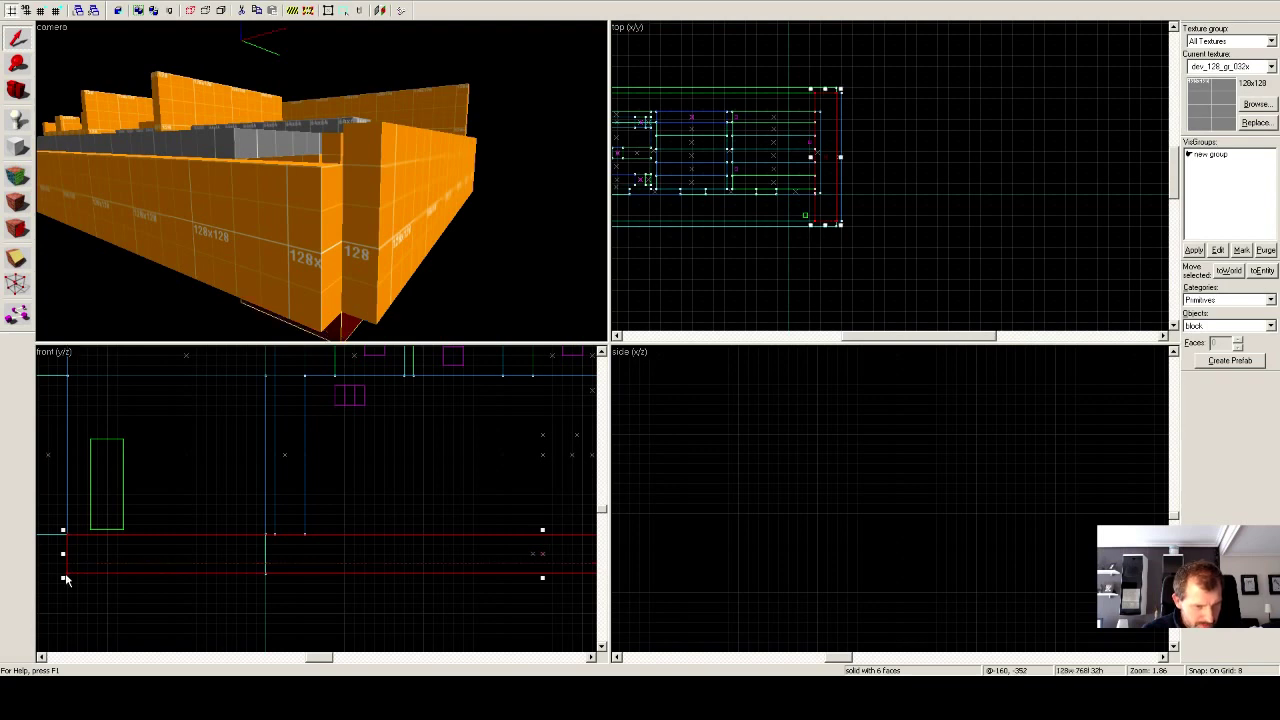
Examine the lowered floor piece and the unfloored corridor from outside and inside, and the whole layout from above.
key("z")
key("w")
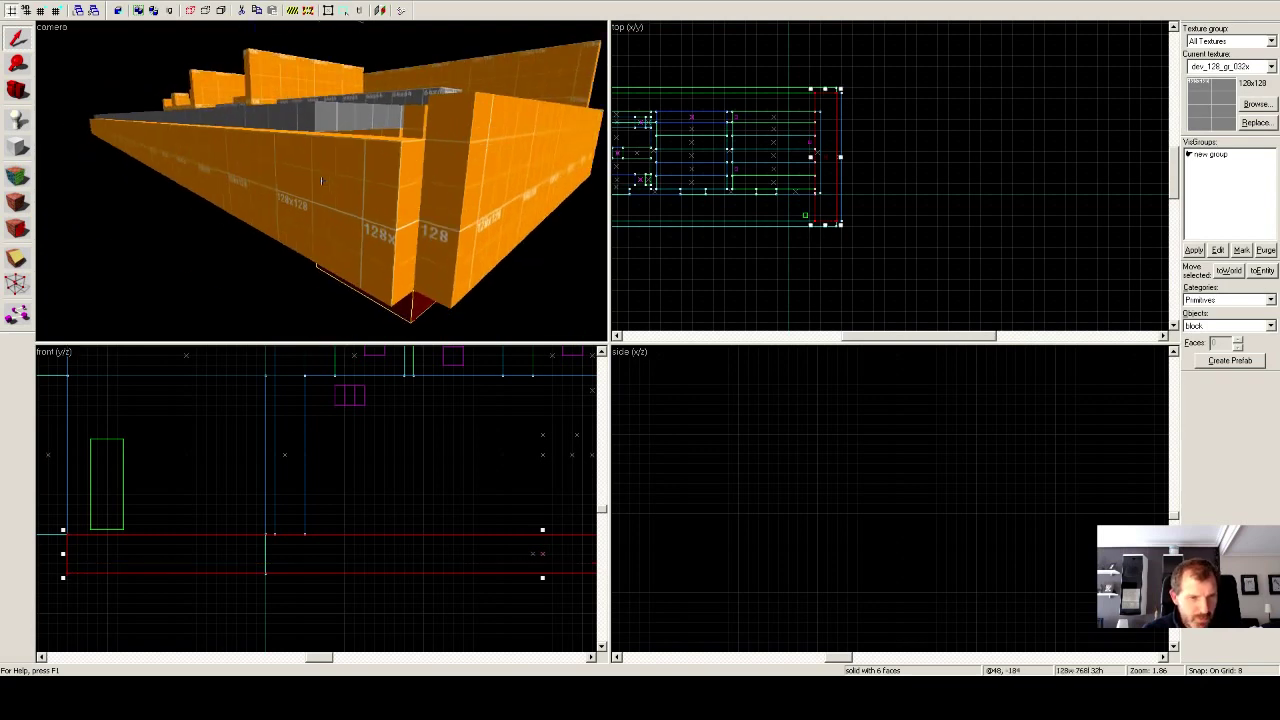
key("w")
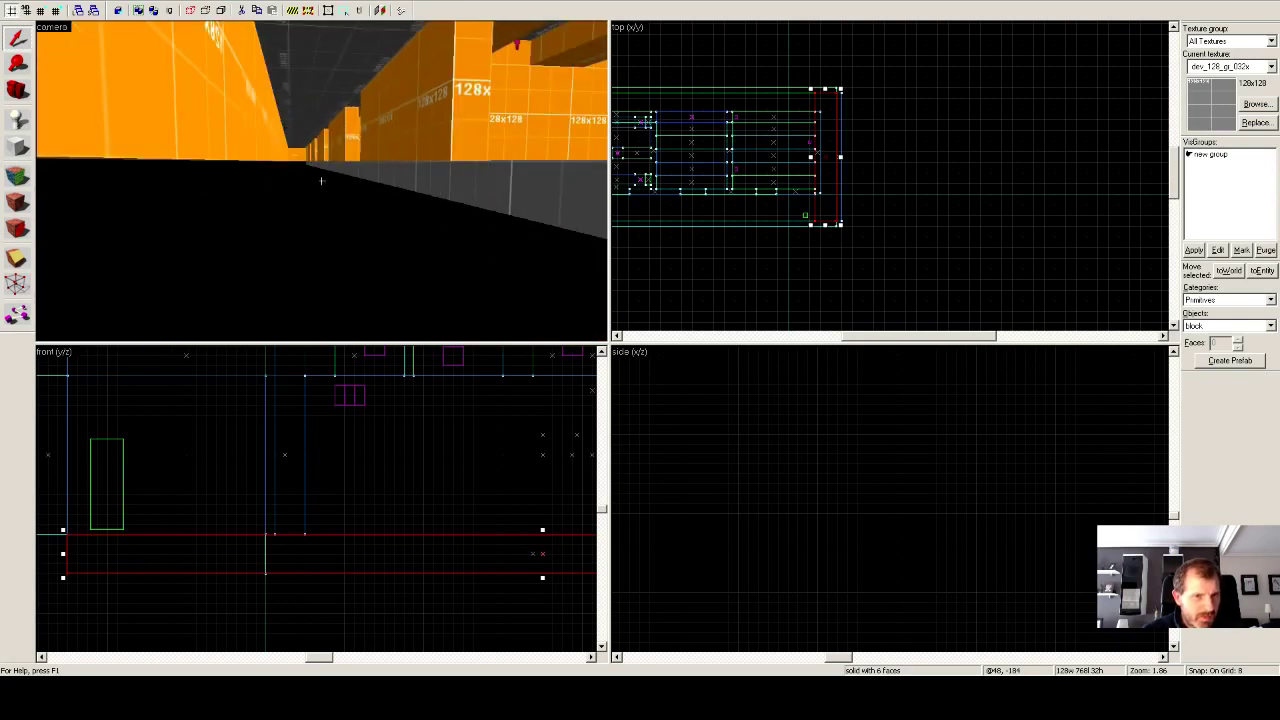
key("z")
scroll(876, 184, "down", 3)
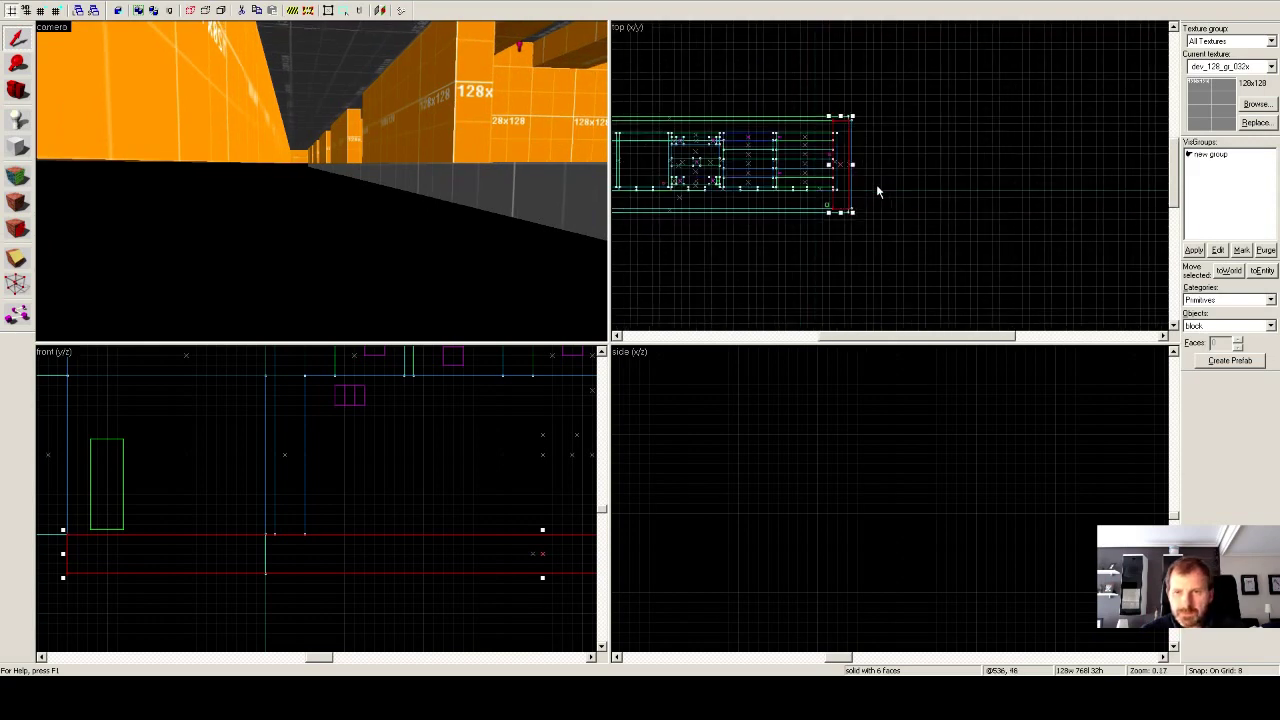
left_click_drag(840, 281, 954, 277)
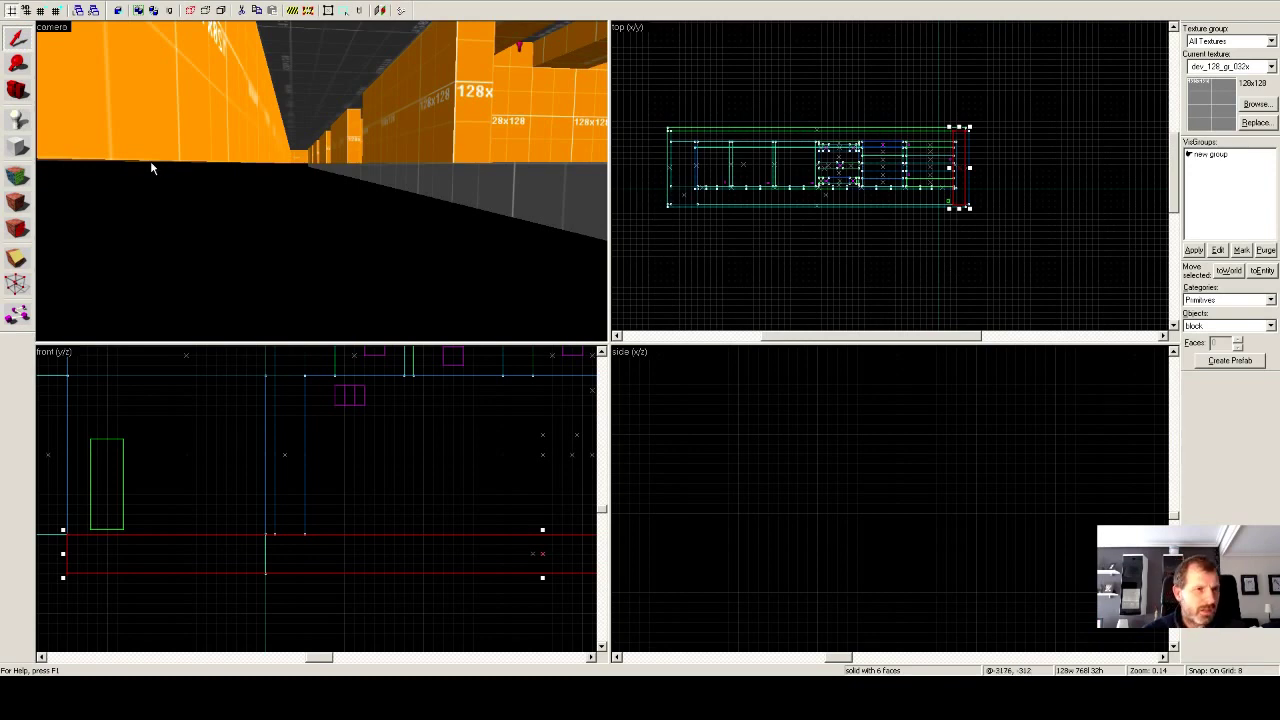
left_click(17, 147)
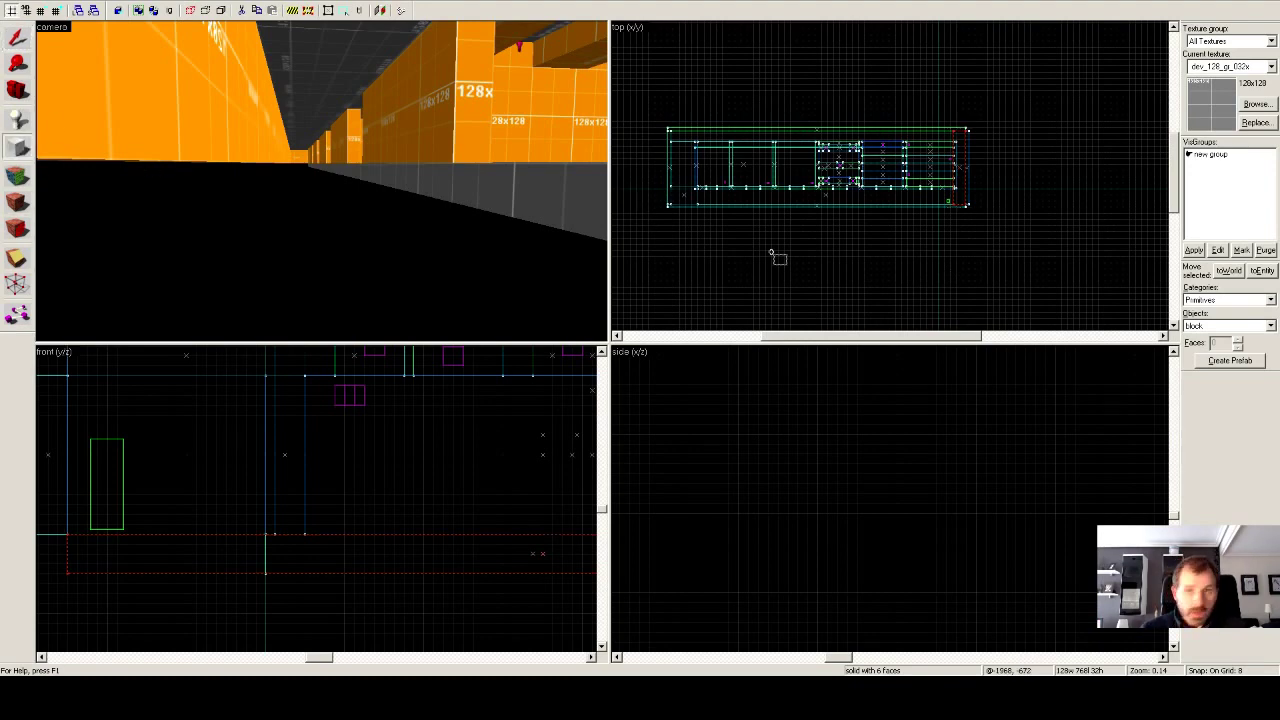
scroll(950, 226, "up", 5)
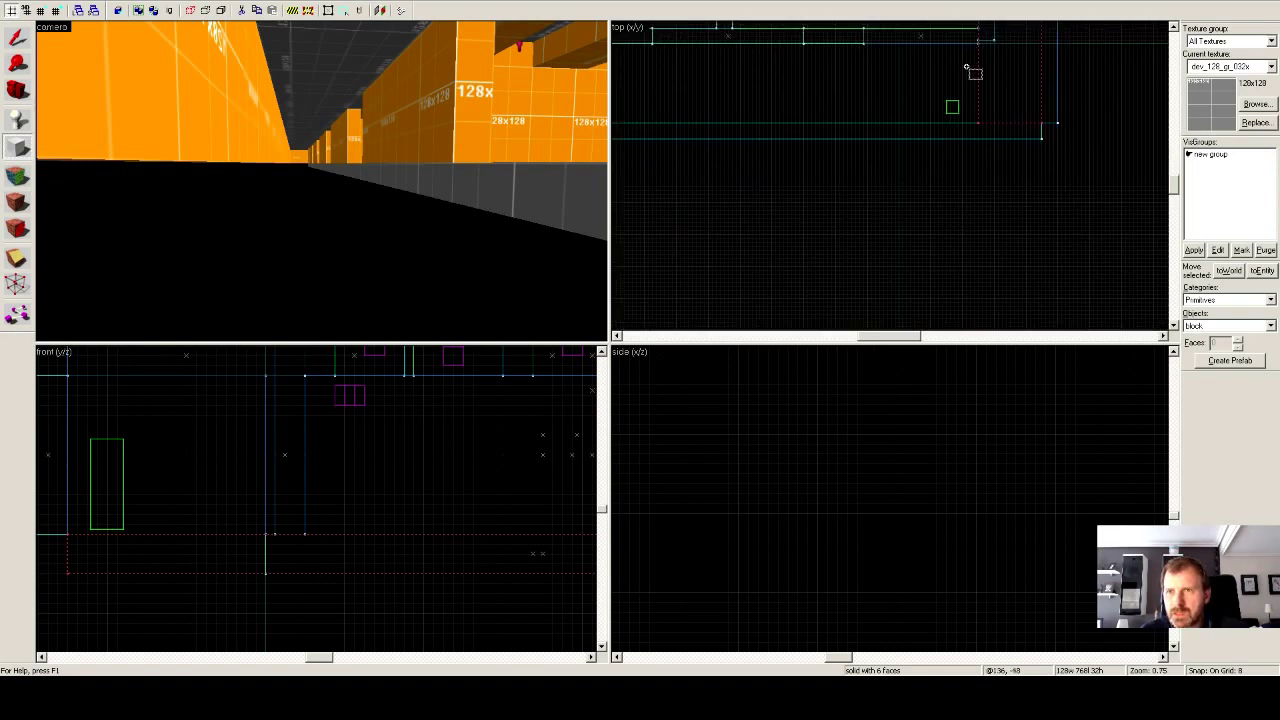
left_click(16, 37)
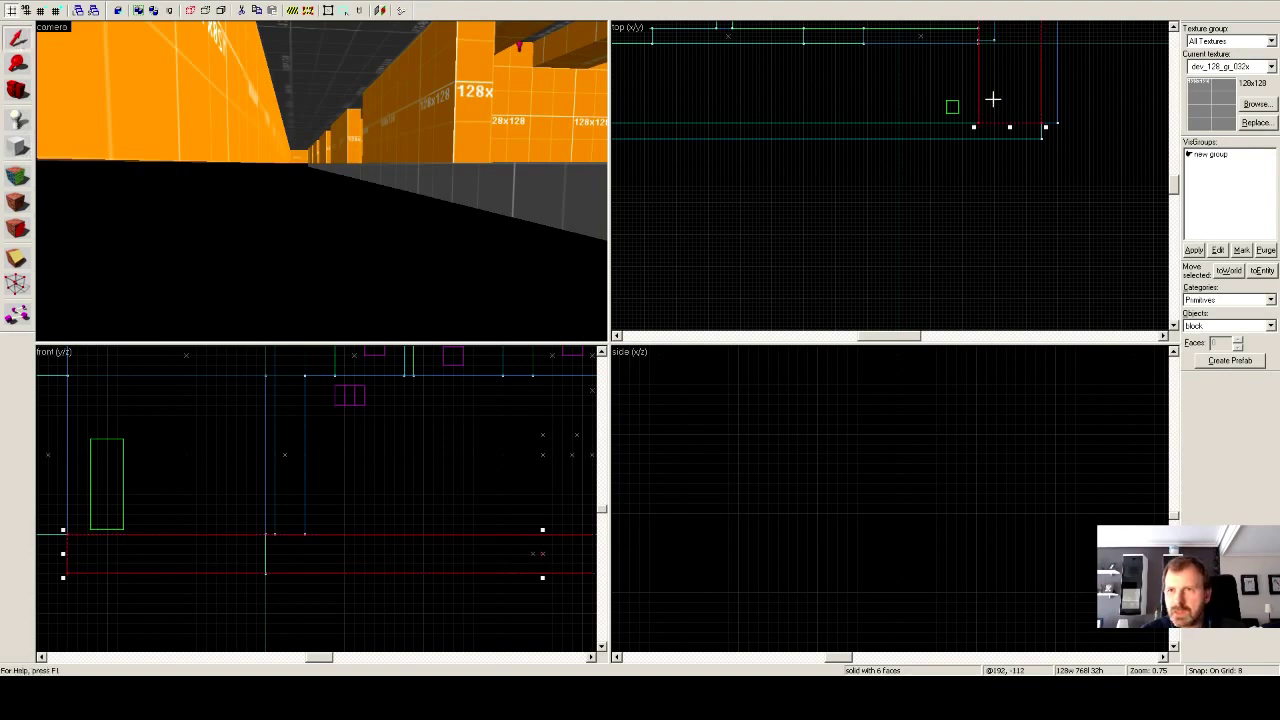
Stretch the room block's end wall beside the new floor piece so it ends flush with the outer face of the corridor wall.
scroll(992, 97, "up", 1)
left_click_drag(1005, 68, 951, 200)
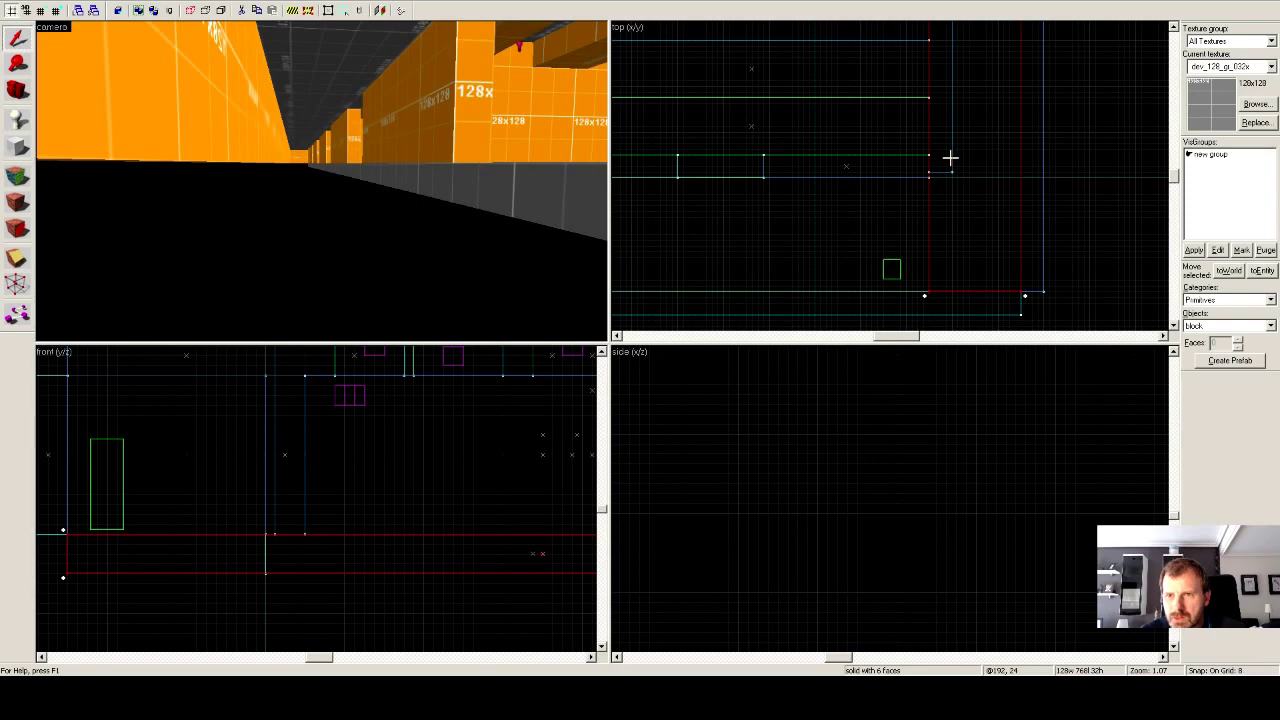
left_click(942, 174)
left_click(941, 172)
left_click(884, 131)
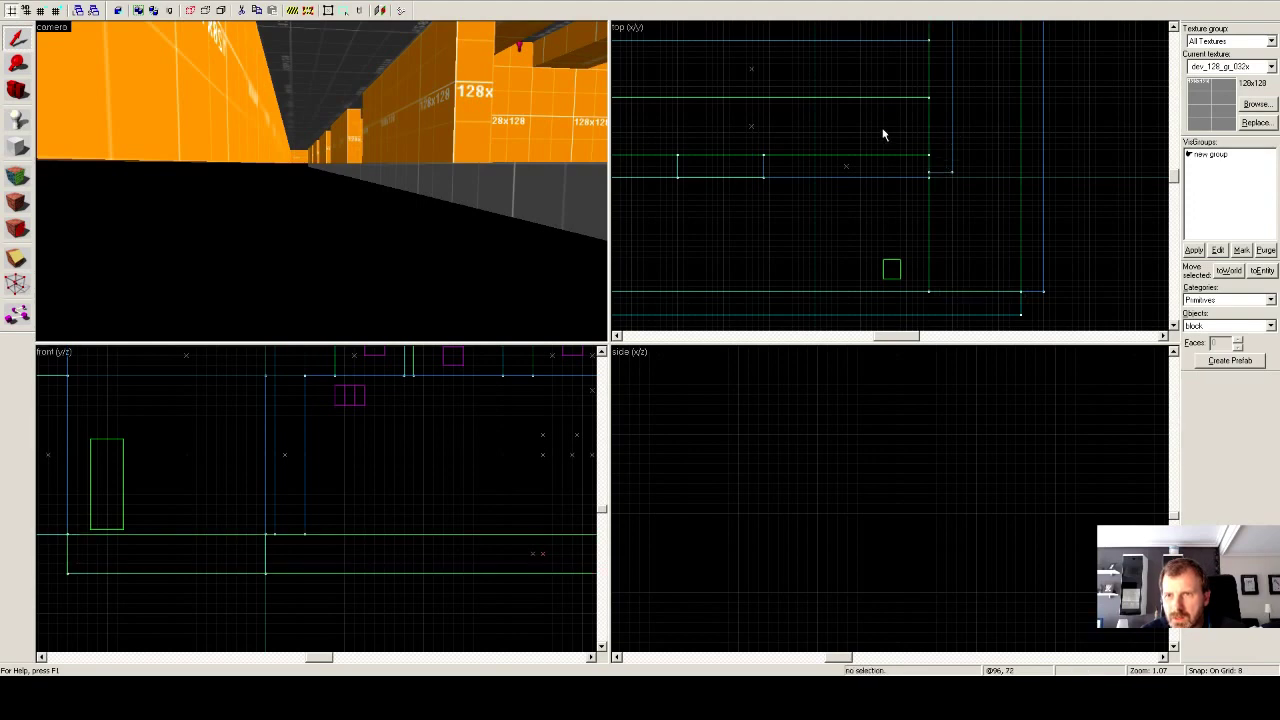
left_click(953, 143)
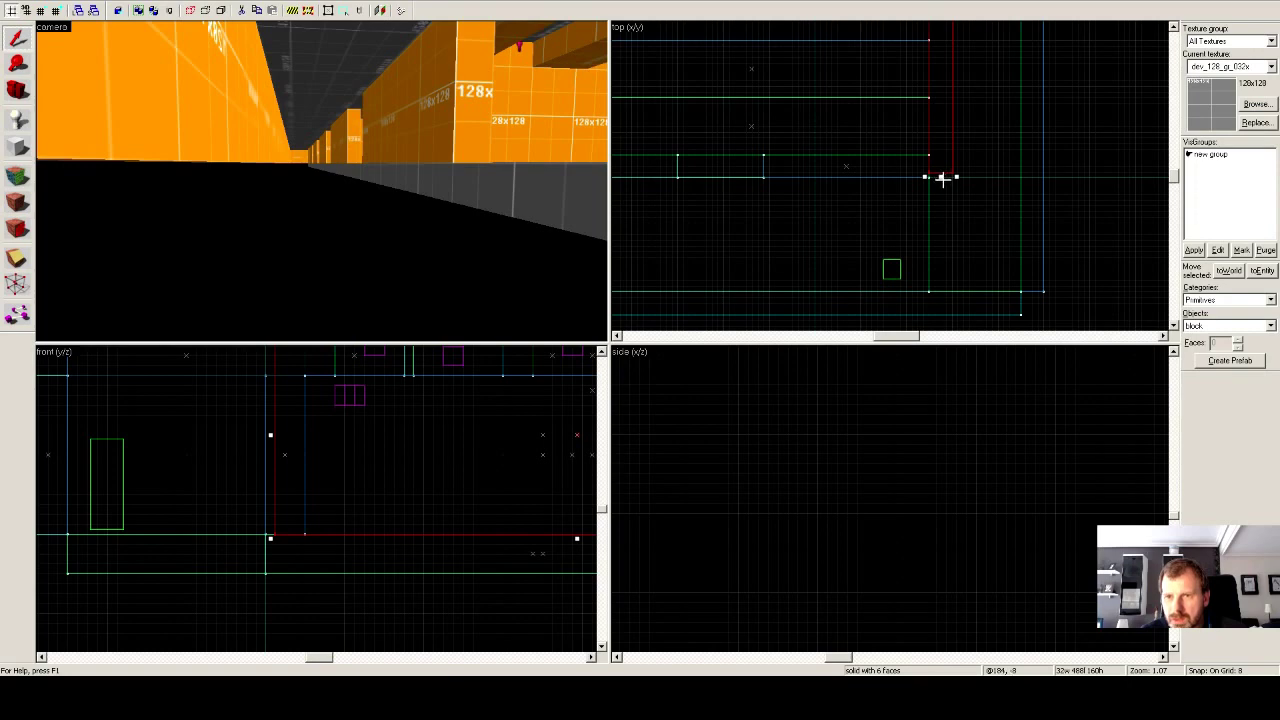
left_click_drag(941, 178, 942, 182)
left_click(880, 210)
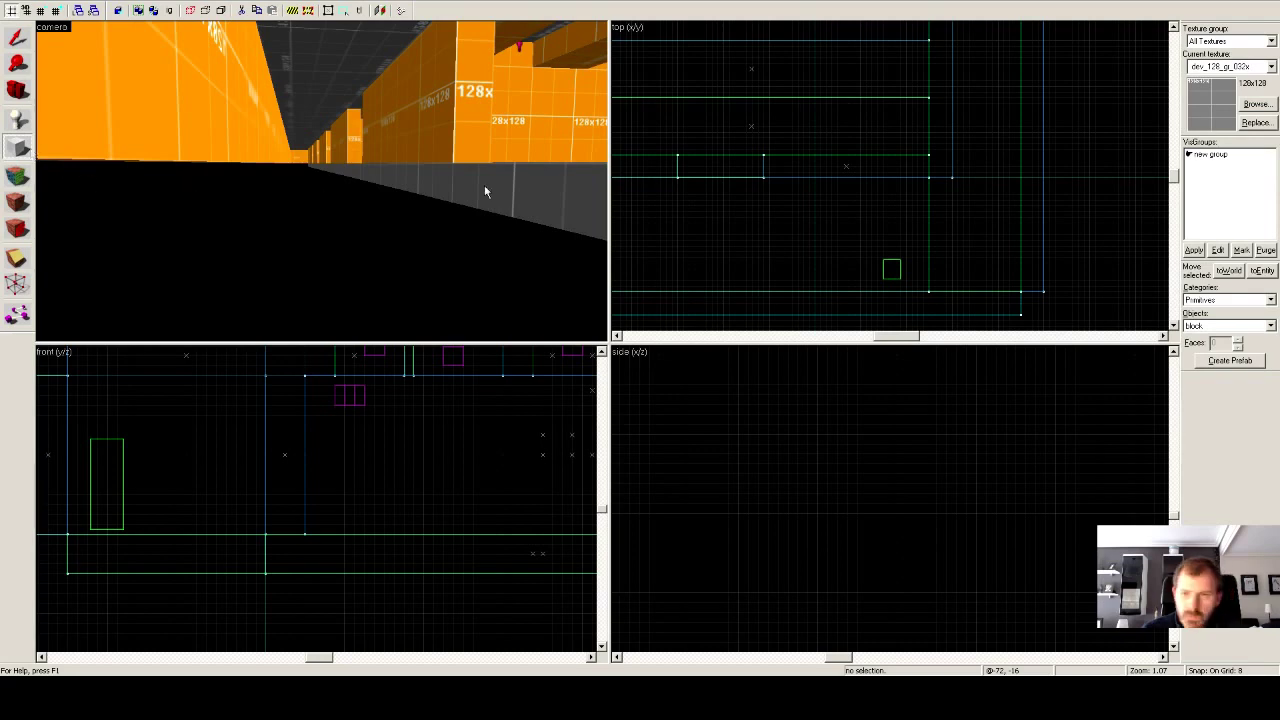
Create a 2936 by 192 by 64 unit block along the corridor and shift it toward the rooms, clear of the outer wall.
left_click_drag(929, 178, 677, 317)
key("Return")
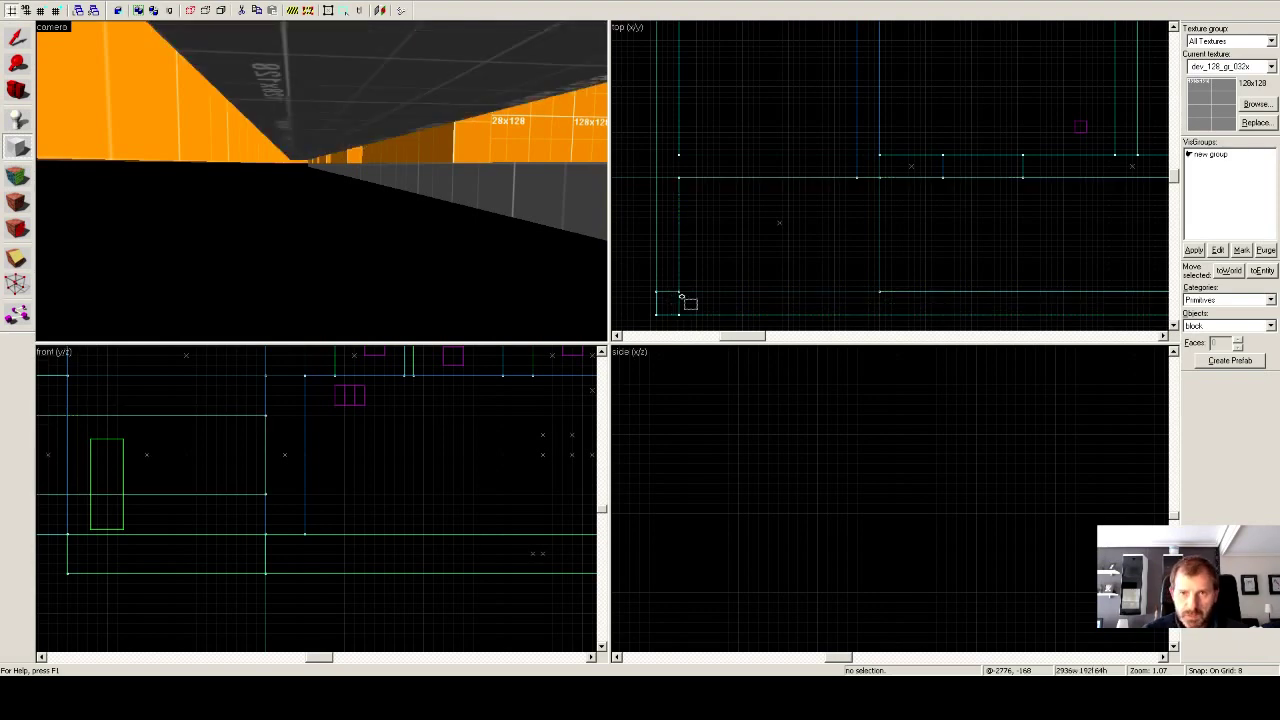
left_click(17, 37)
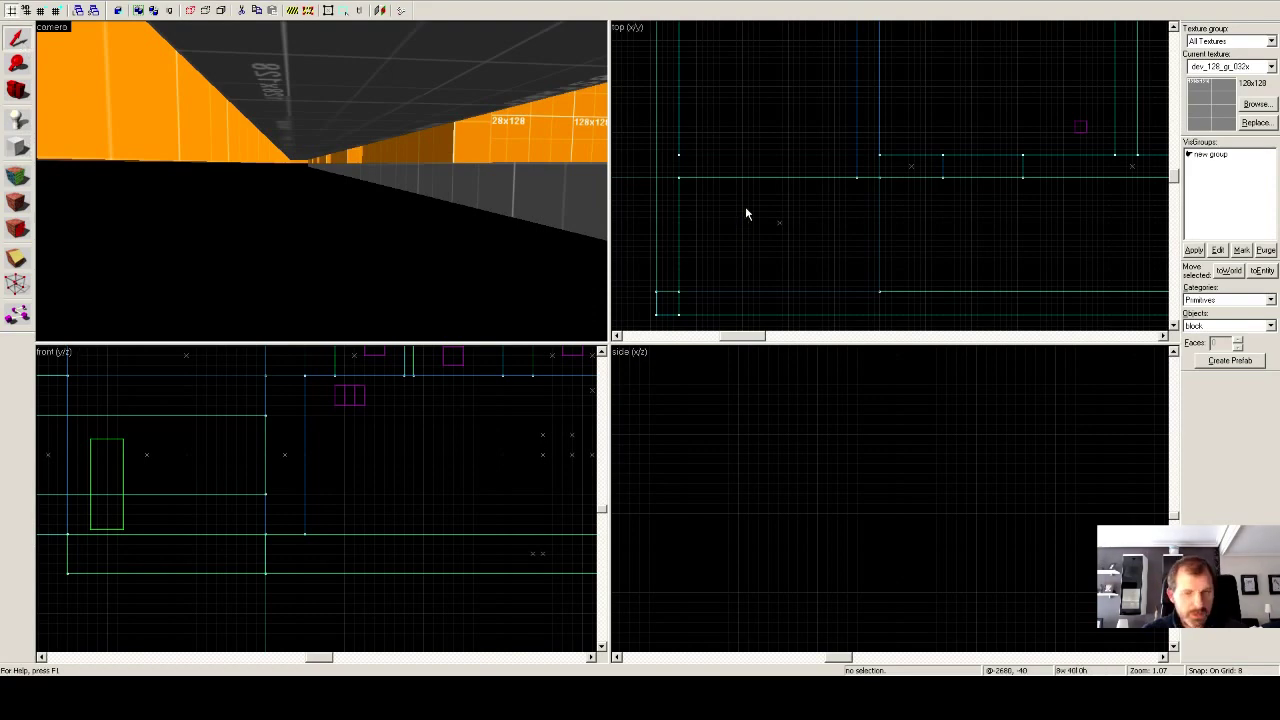
left_click(699, 178)
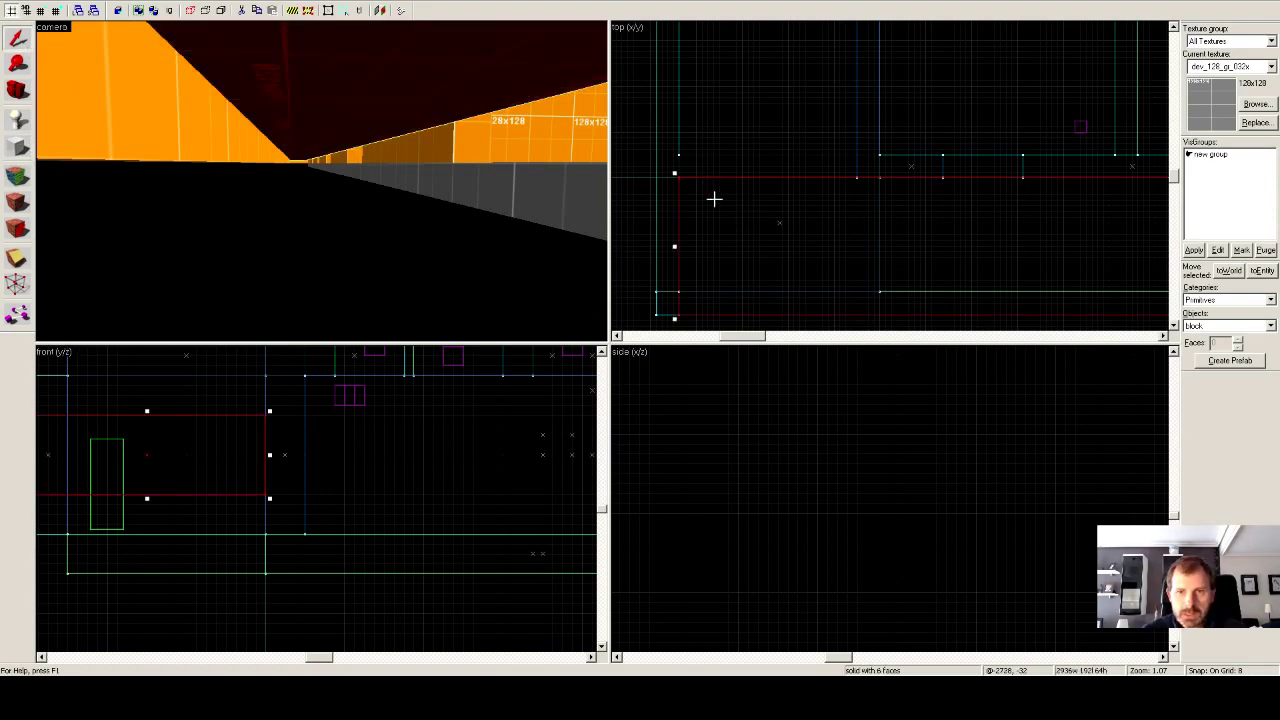
left_click_drag(714, 199, 711, 183)
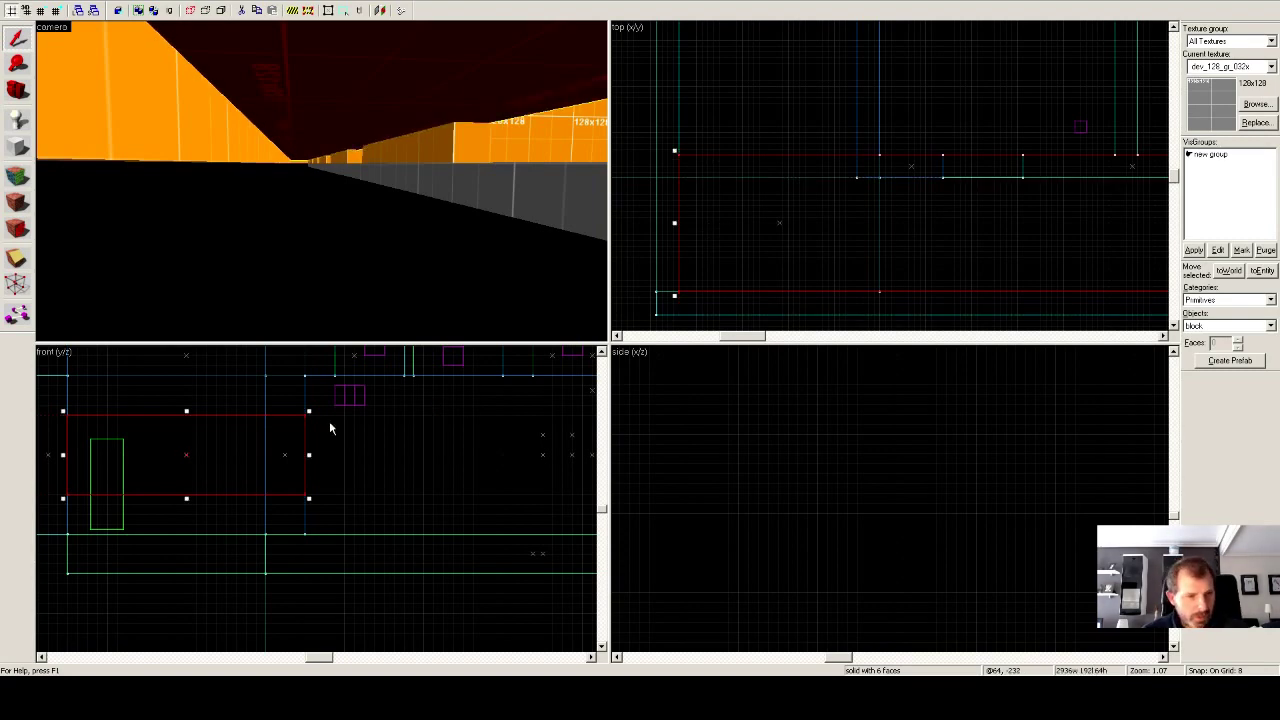
Lower the corridor block beneath the walls and make it 32 units high, level with the other floors.
left_click_drag(186, 411, 184, 553)
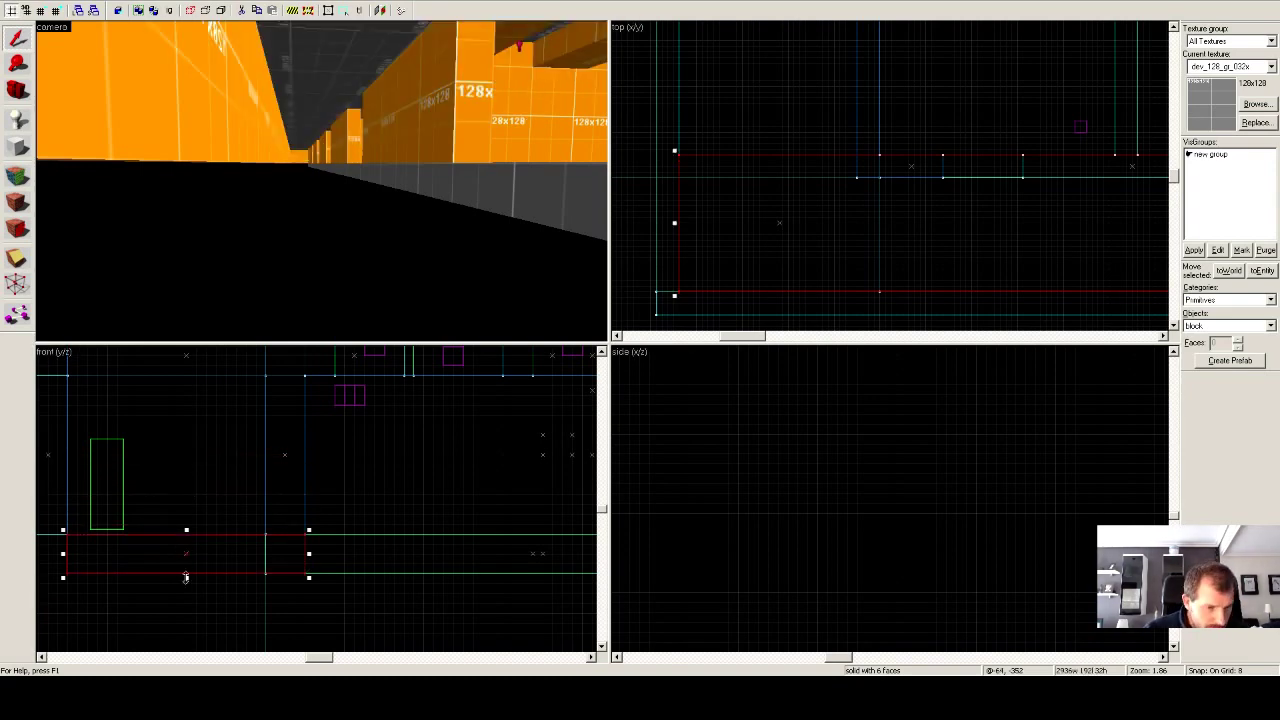
left_click_drag(185, 576, 186, 545)
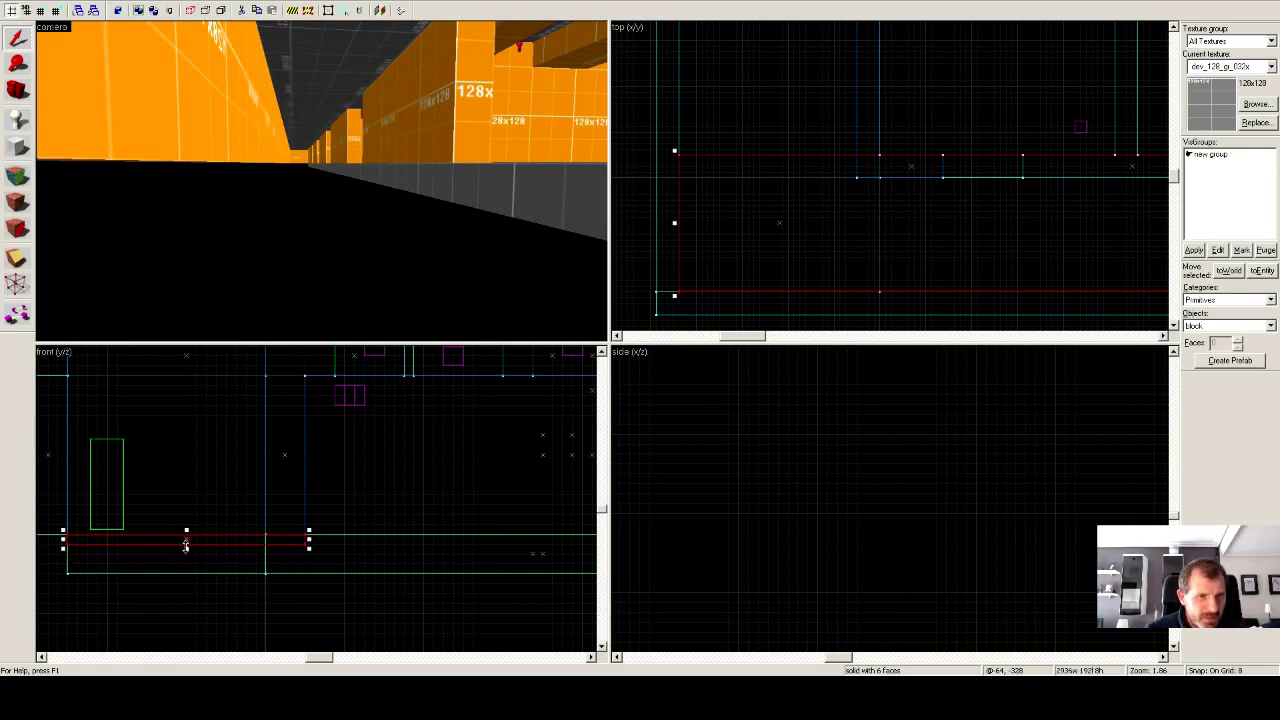
left_click_drag(185, 545, 185, 576)
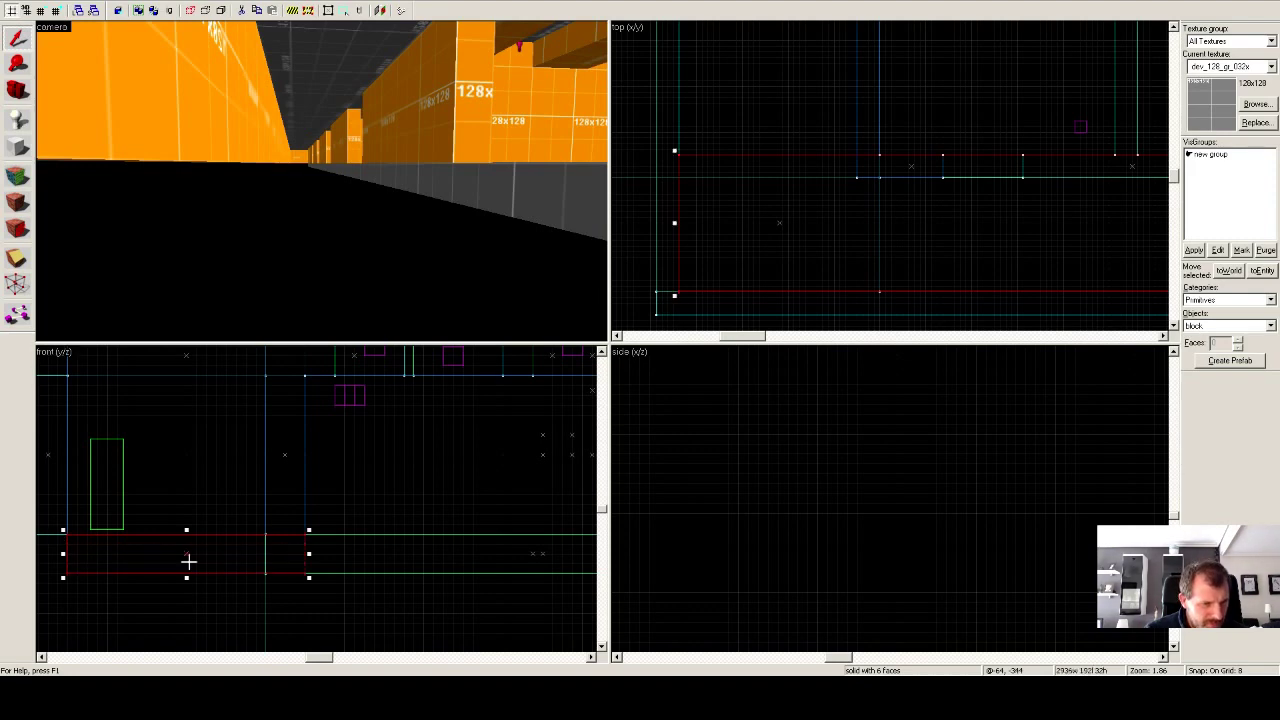
Examine along the corridor how its new floor meets the rooms' wall and the room floor.
key("z")
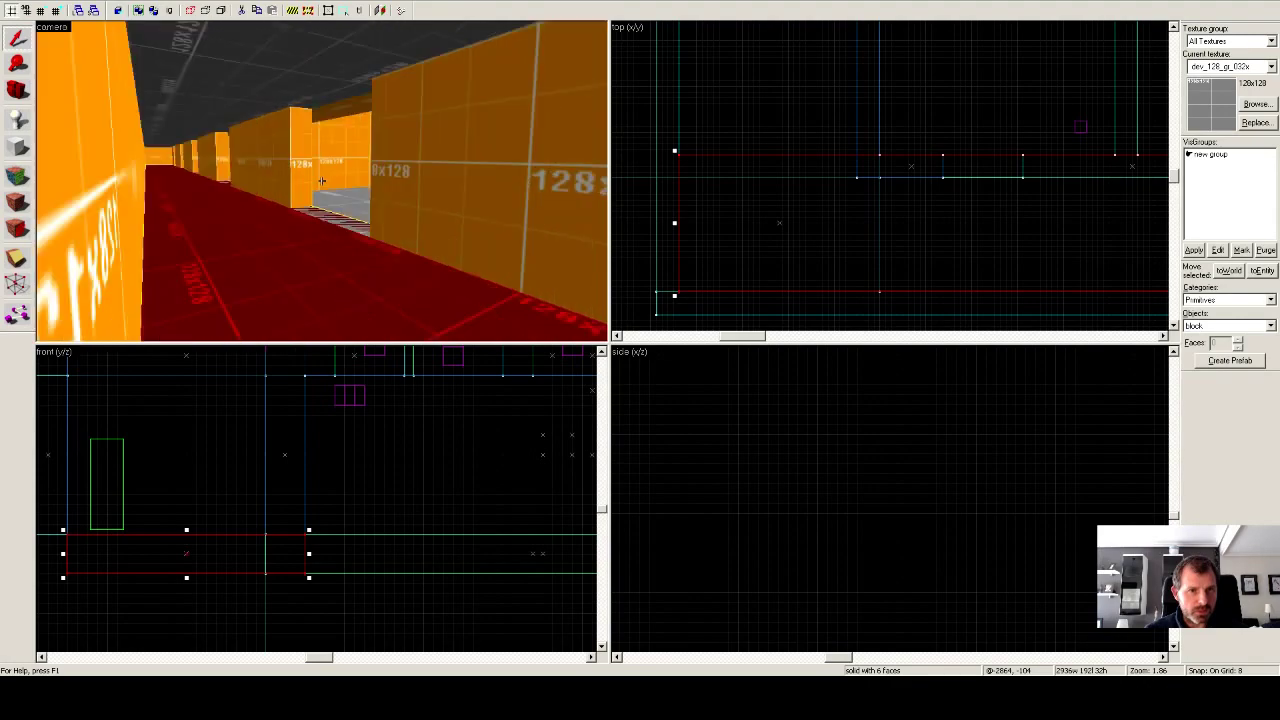
key("w")
key("w")
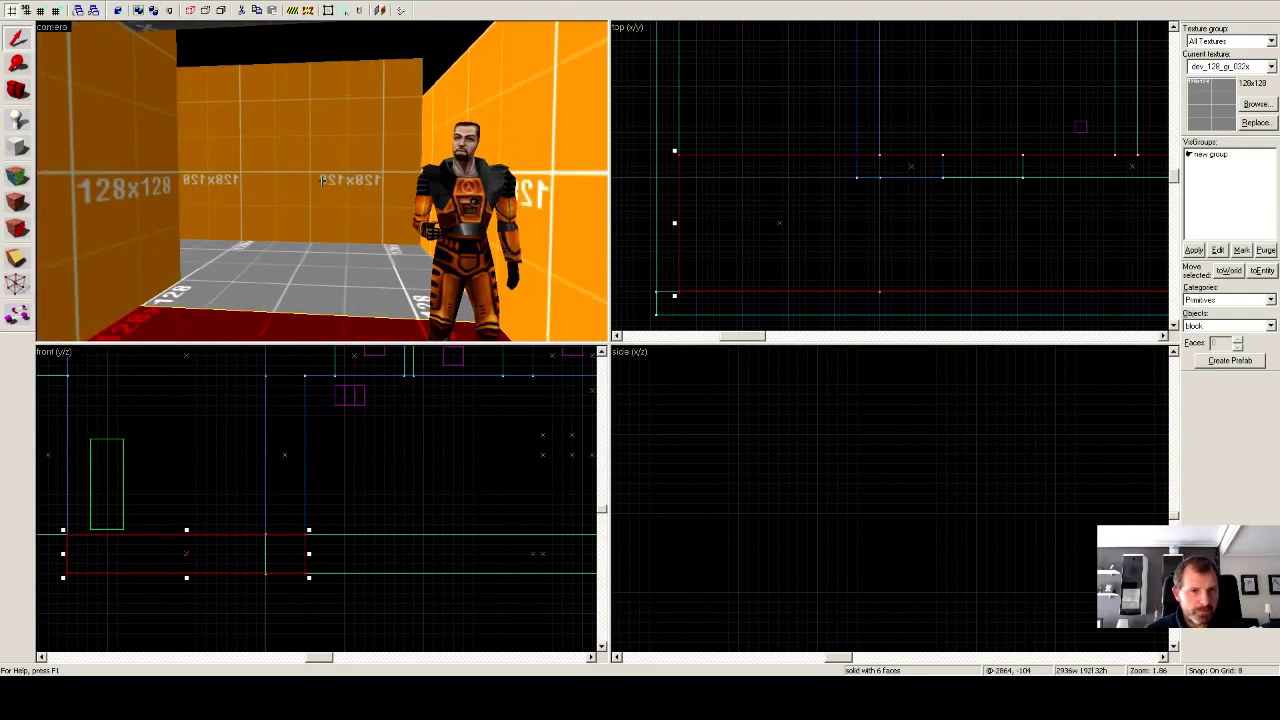
key("w")
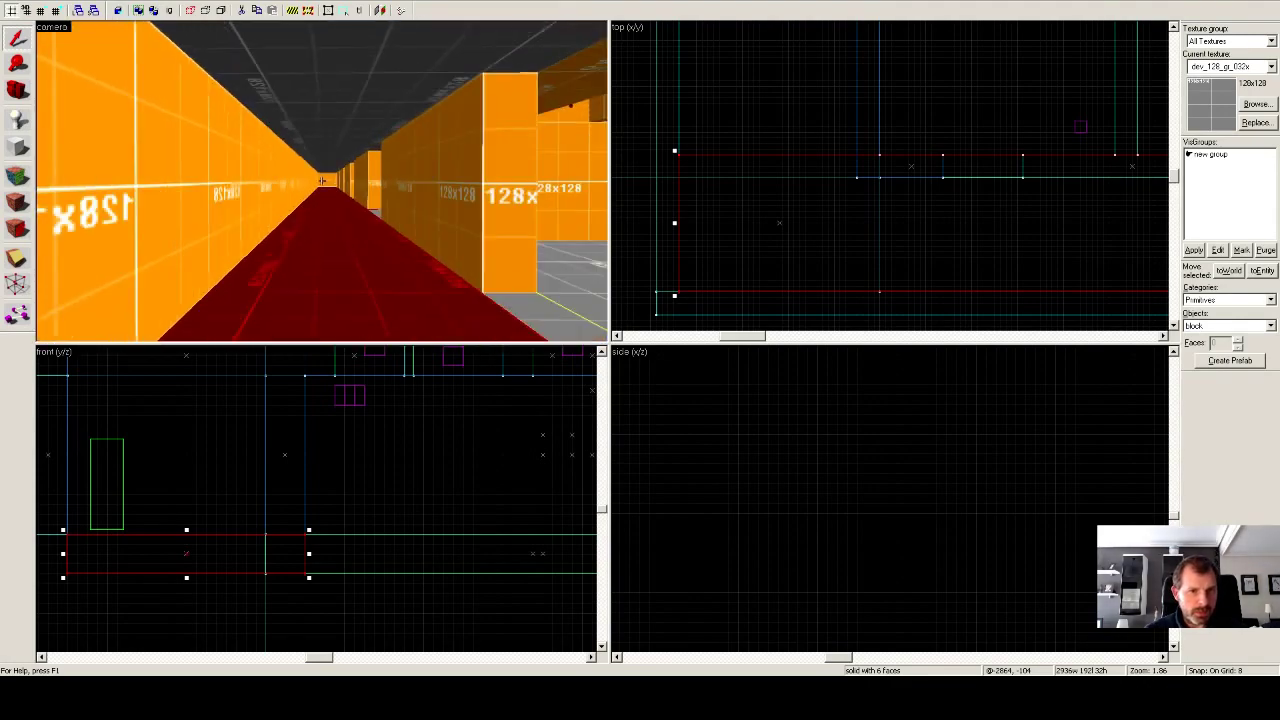
key("w")
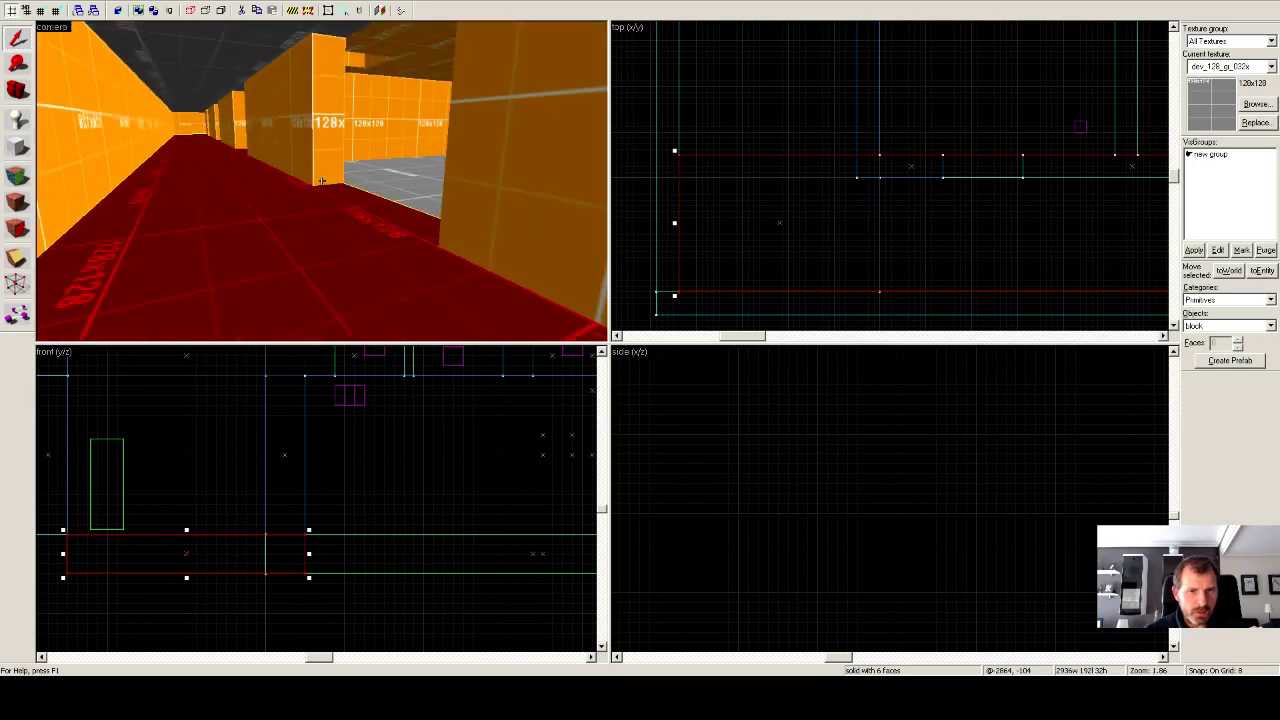
key("w")
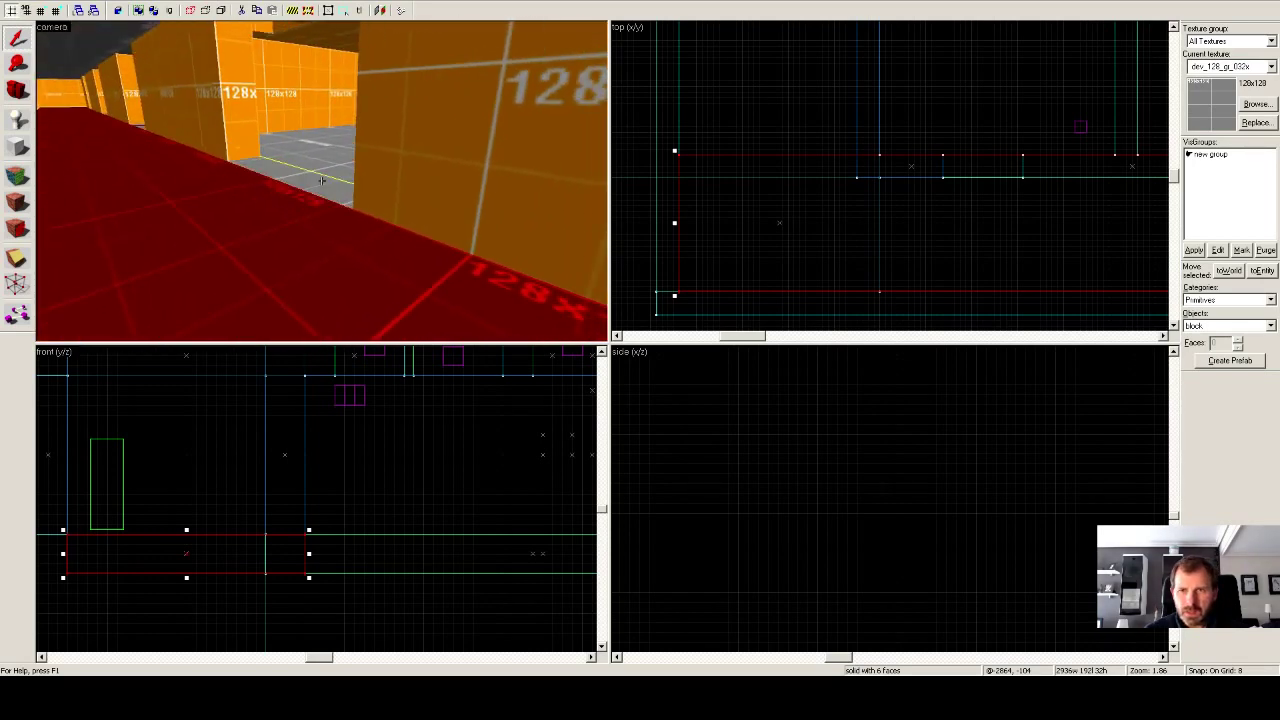
key("w")
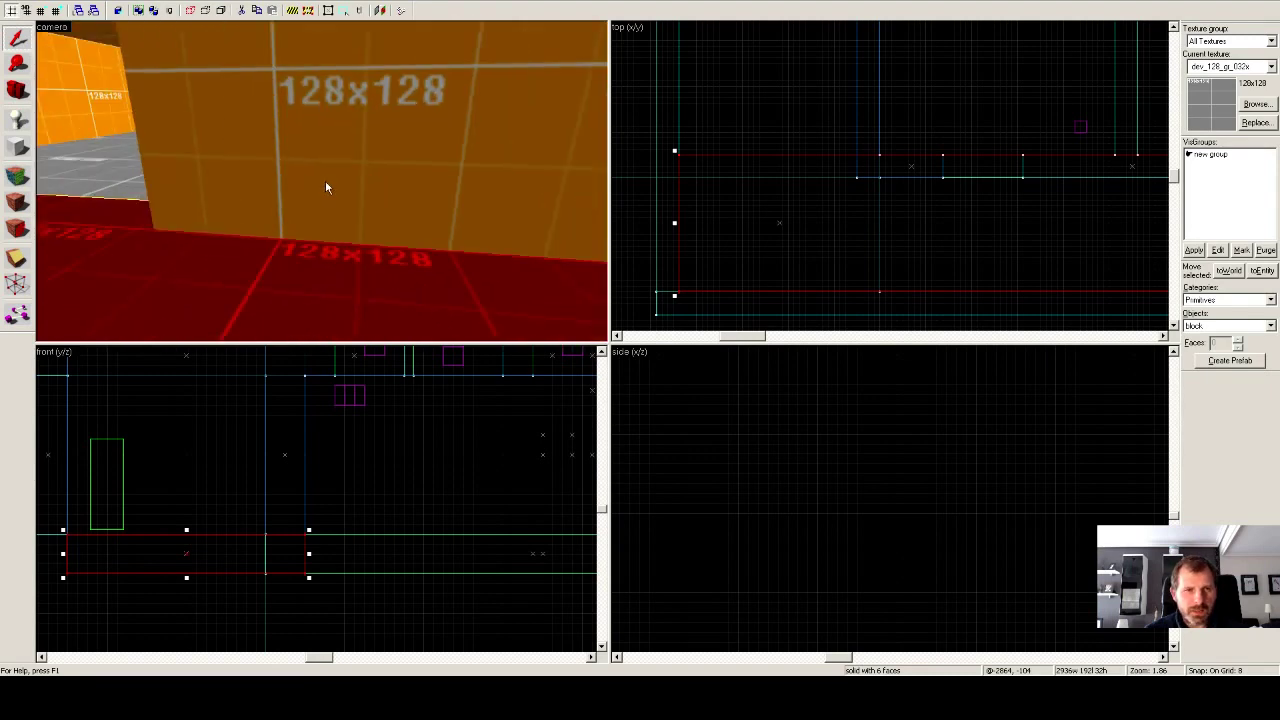
key("z")
Narrow the corridor floor to 160 units so it stops at the edge of the room floor, and check the fit inside.
left_click_drag(673, 150, 677, 181)
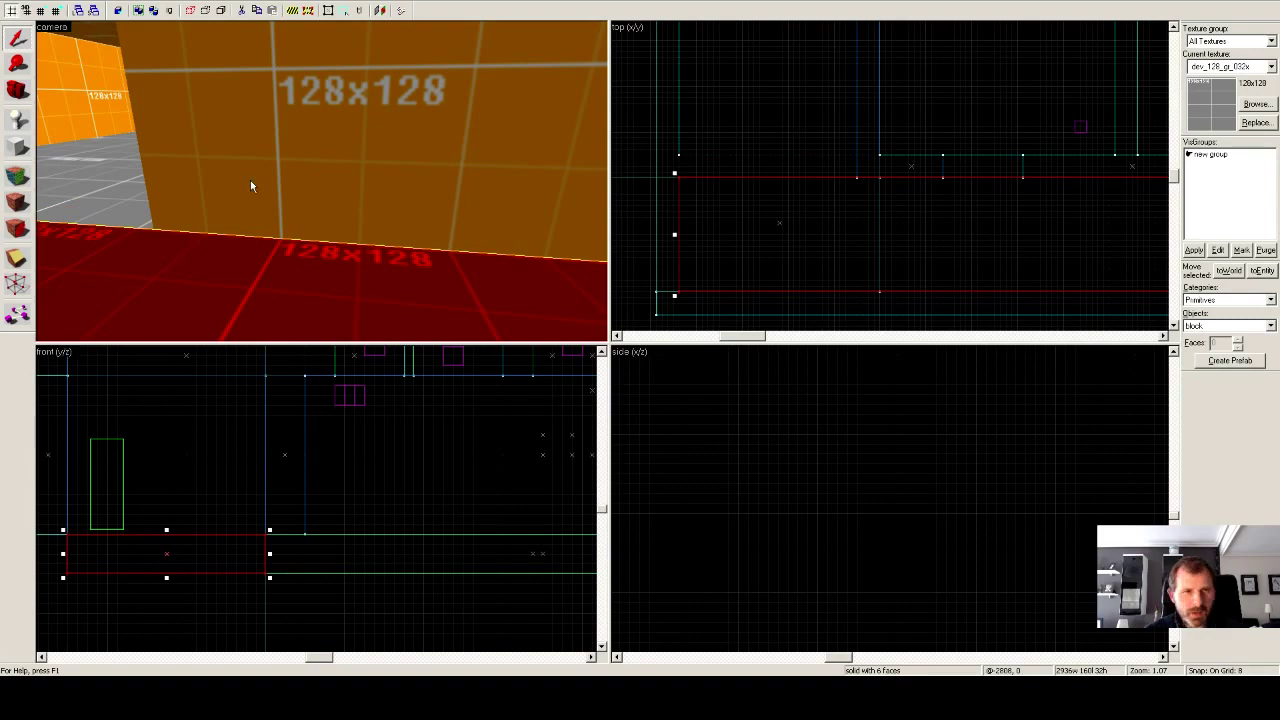
key("z")
key("w")
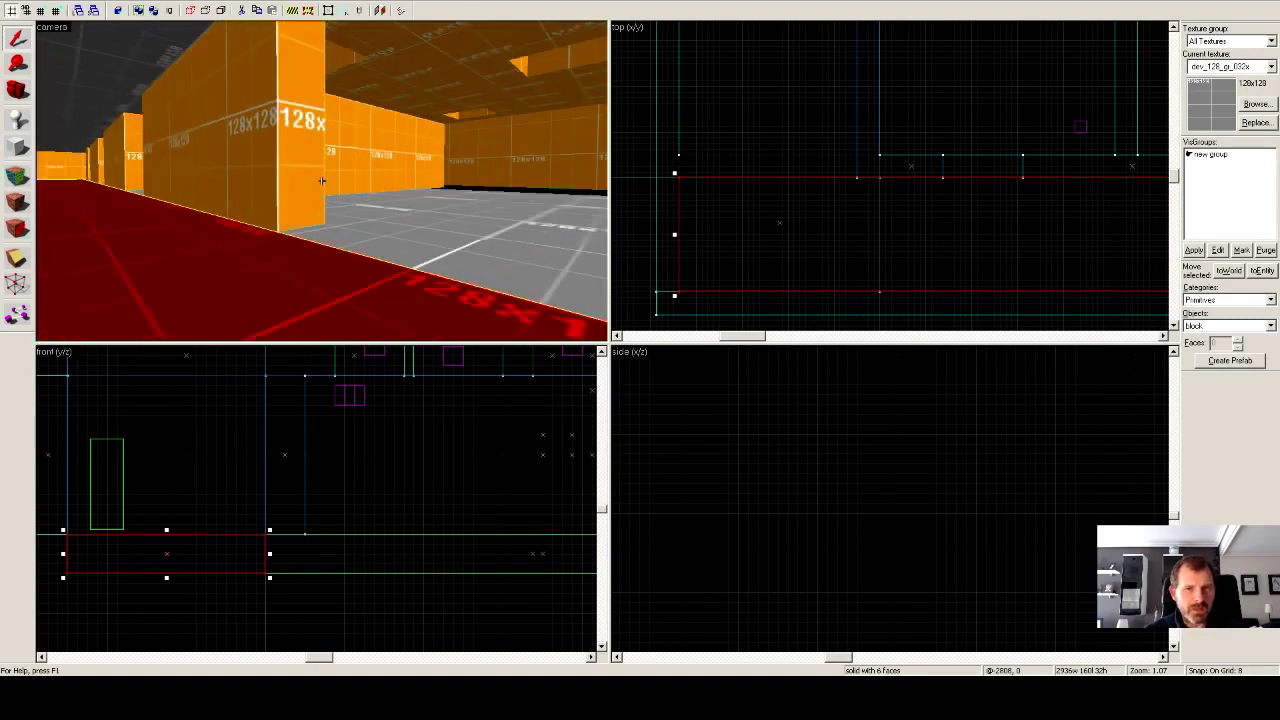
key("w")
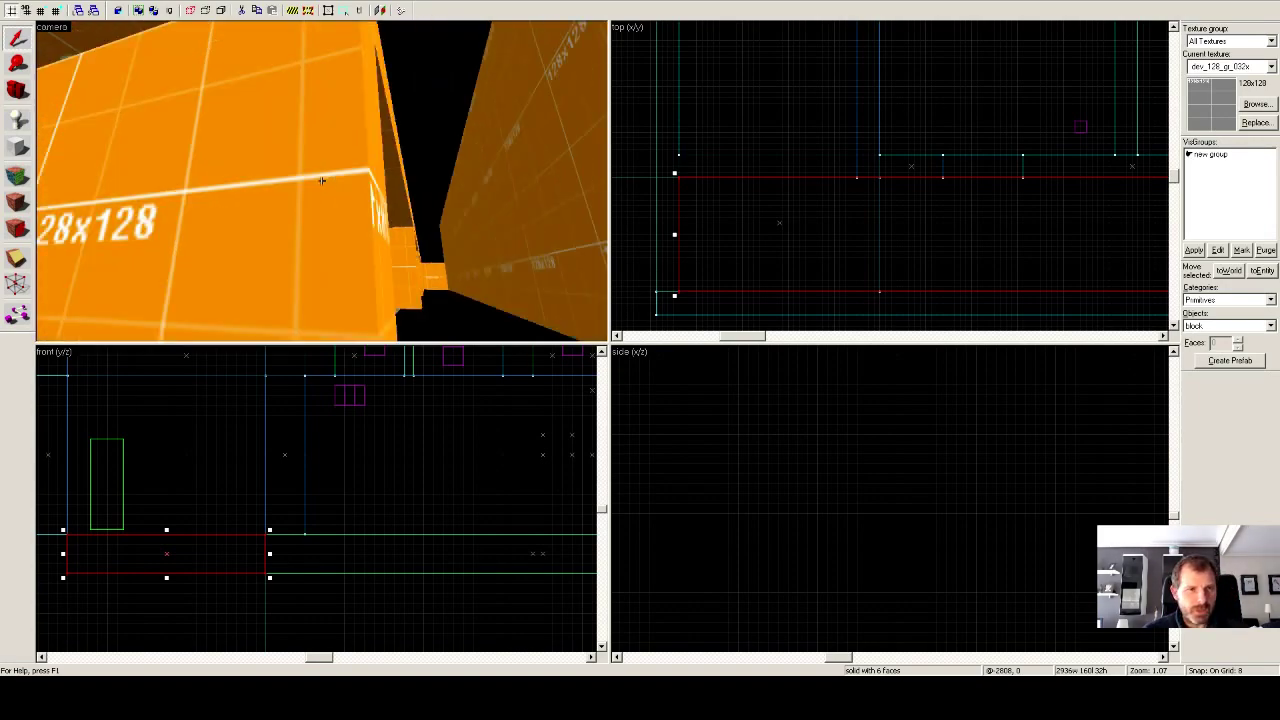
key("z")
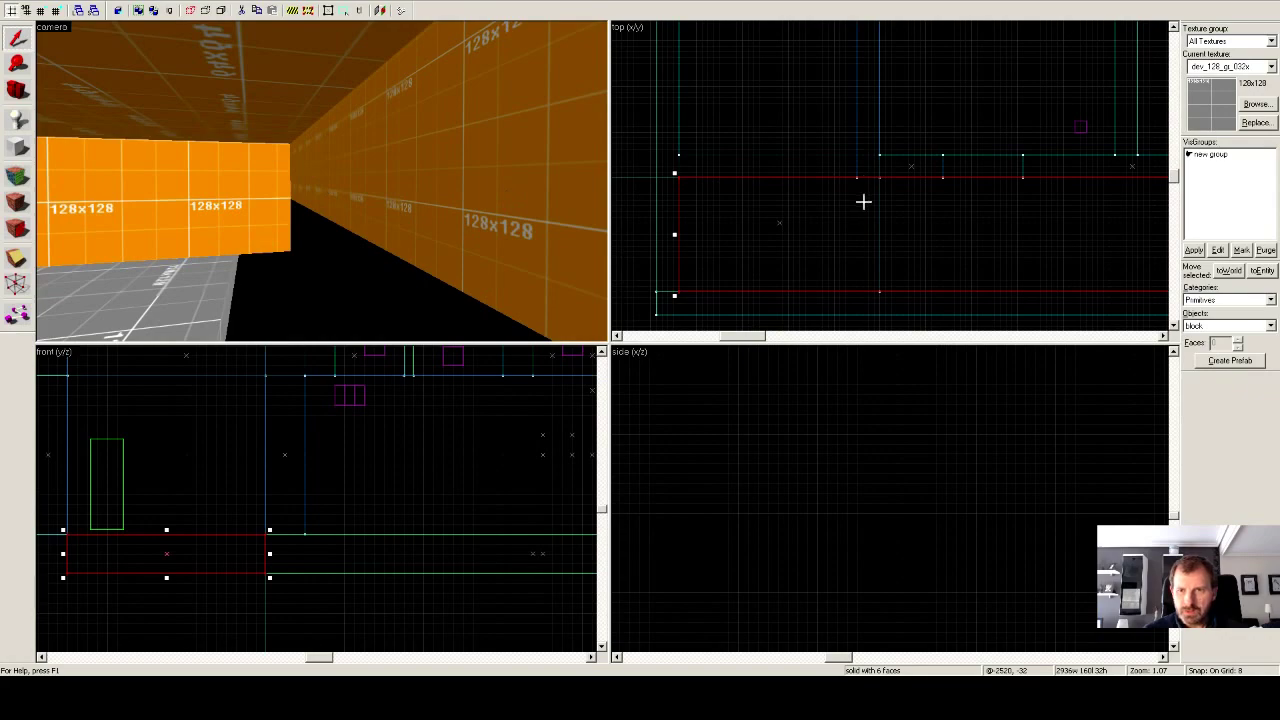
Create a 2936 by 112 by 64 unit block along the opposite long side, between the outer wall and the room block.
scroll(863, 201, "down", 6)
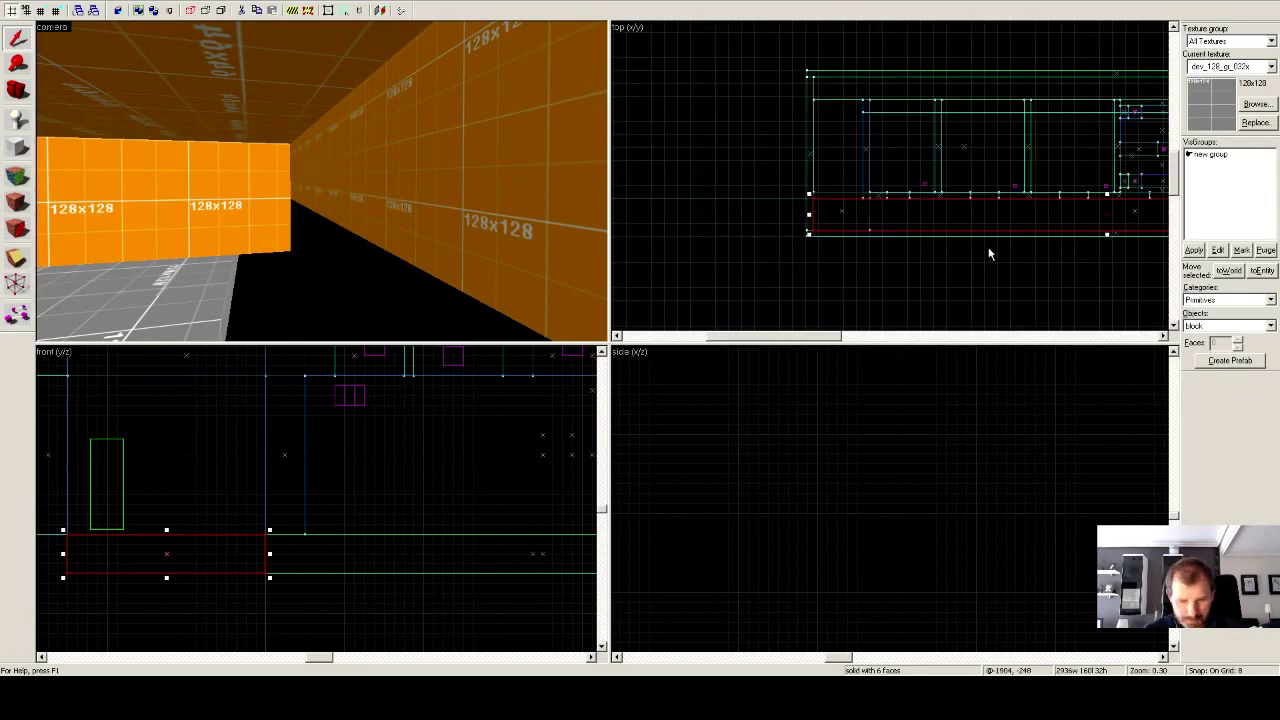
left_click_drag(880, 274, 741, 300)
left_click_drag(981, 253, 840, 267)
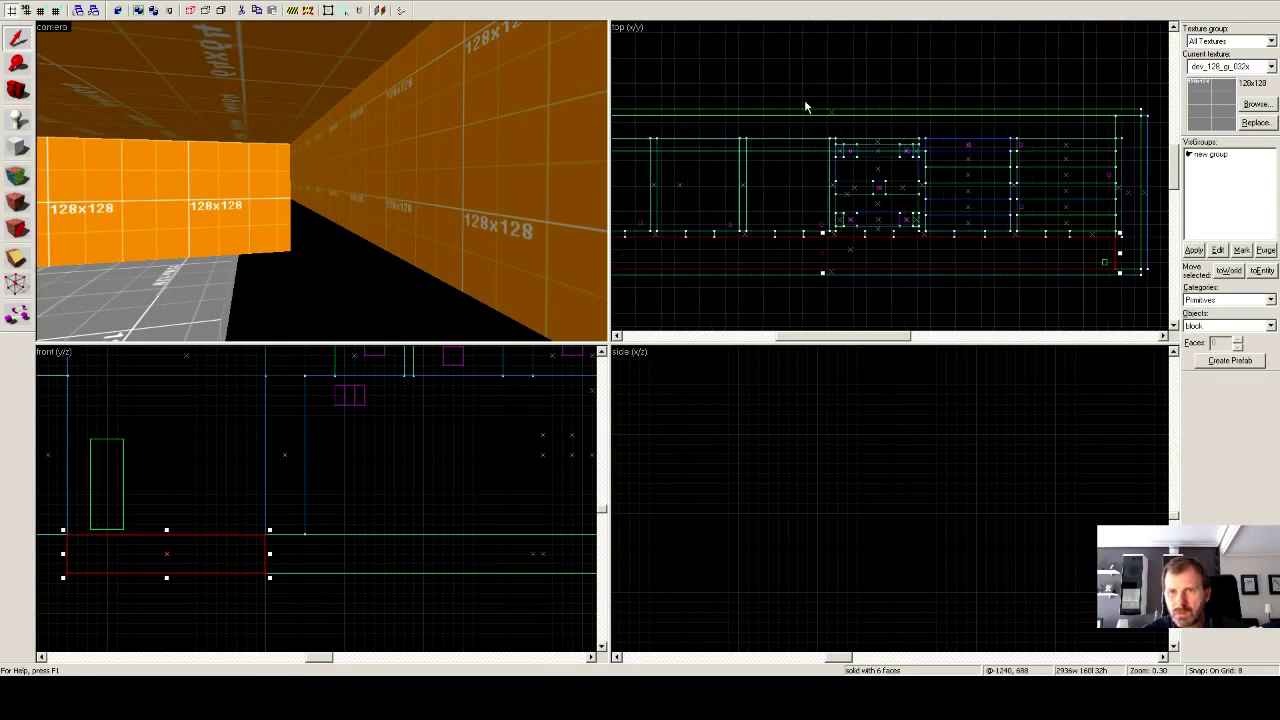
left_click(16, 147)
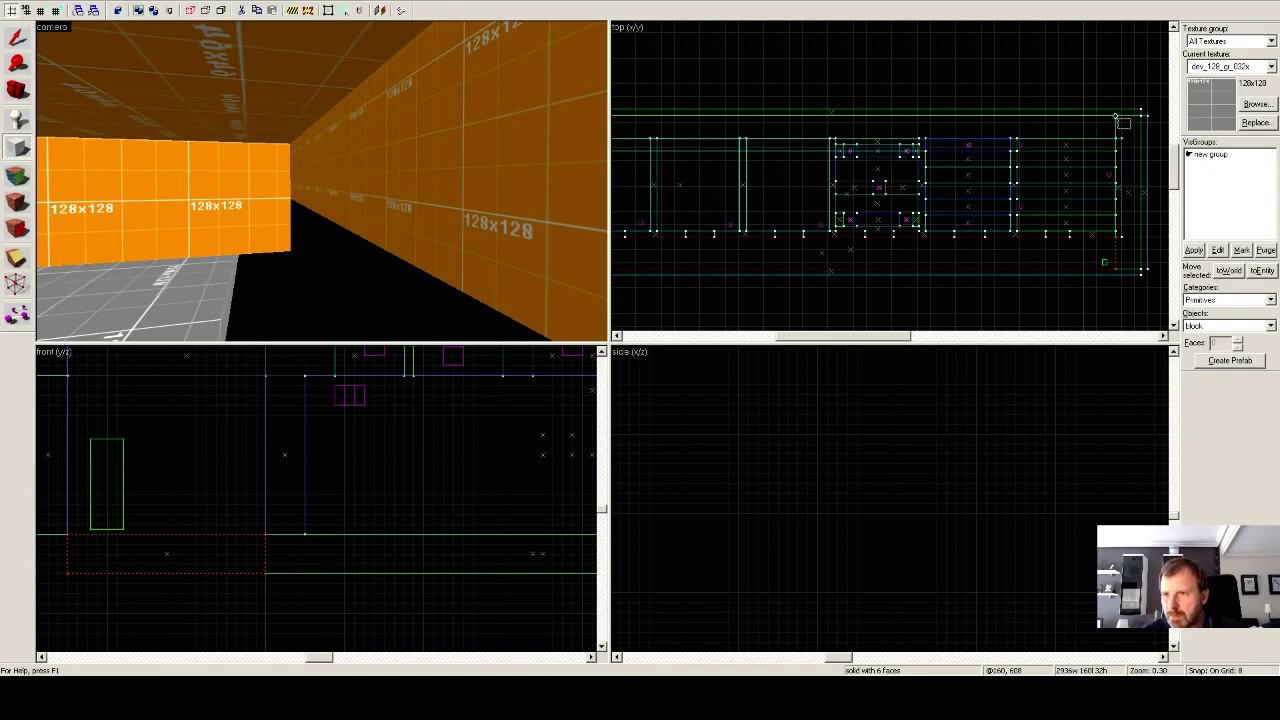
left_click_drag(1118, 118, 778, 140)
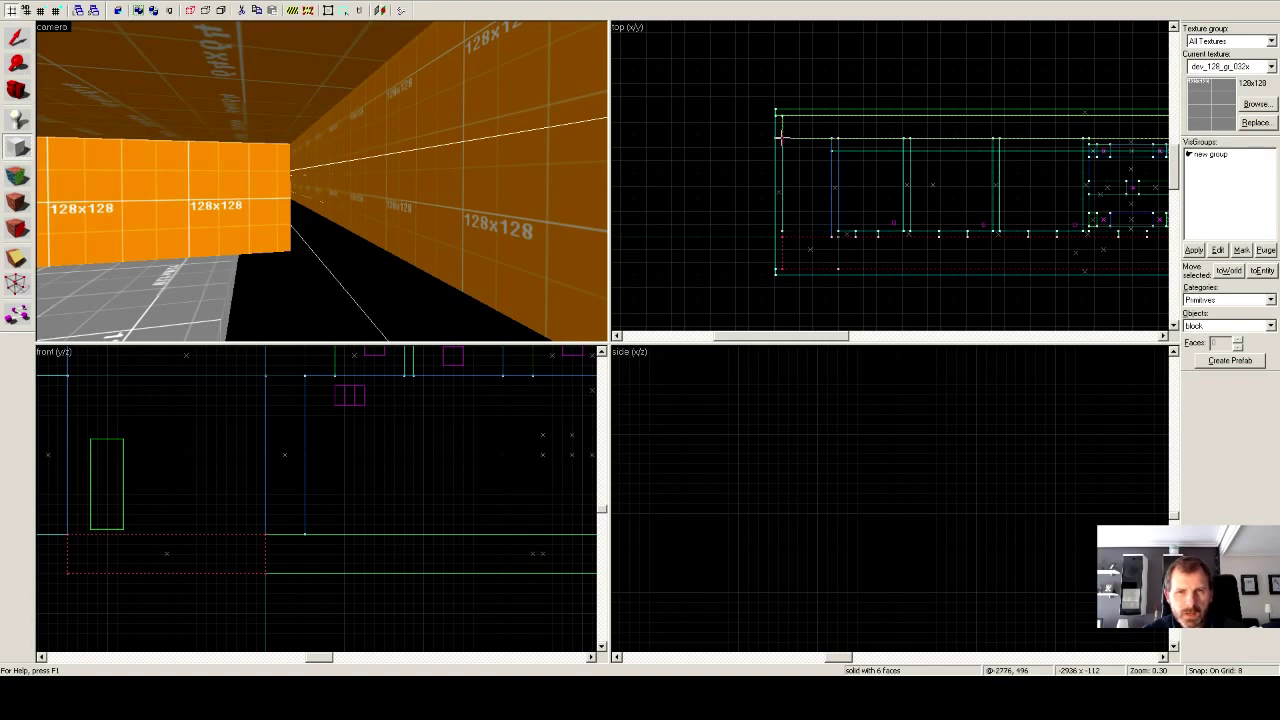
left_click_drag(782, 138, 781, 138)
key("Return")
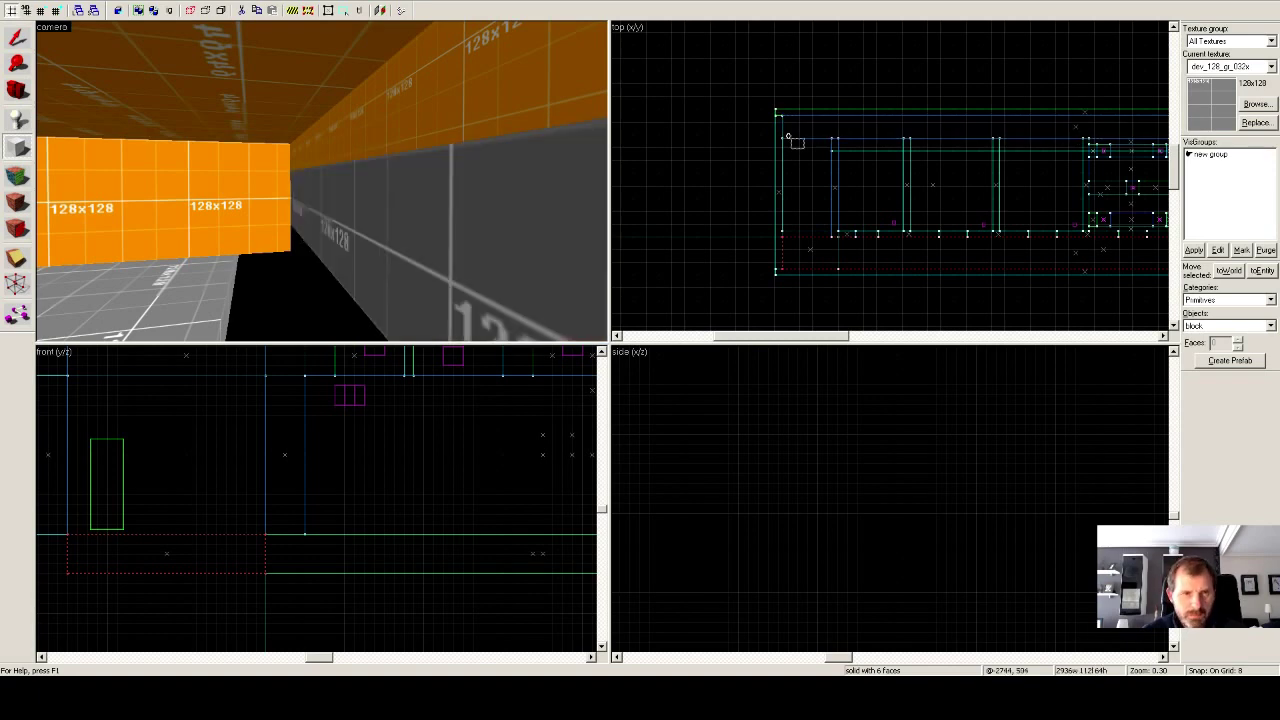
Lower the new long block beneath the outer wall to the level of the other floors and make it 32 units high.
scroll(412, 474, "down", 5)
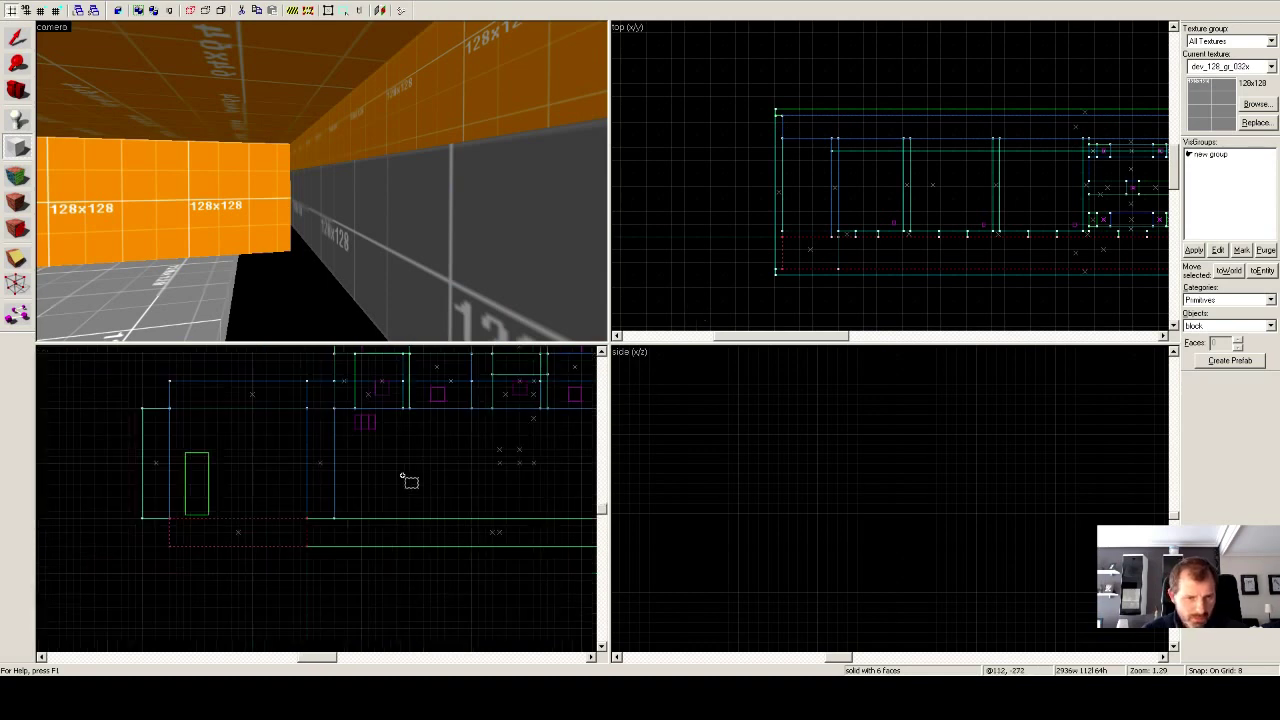
scroll(405, 481, "down", 2)
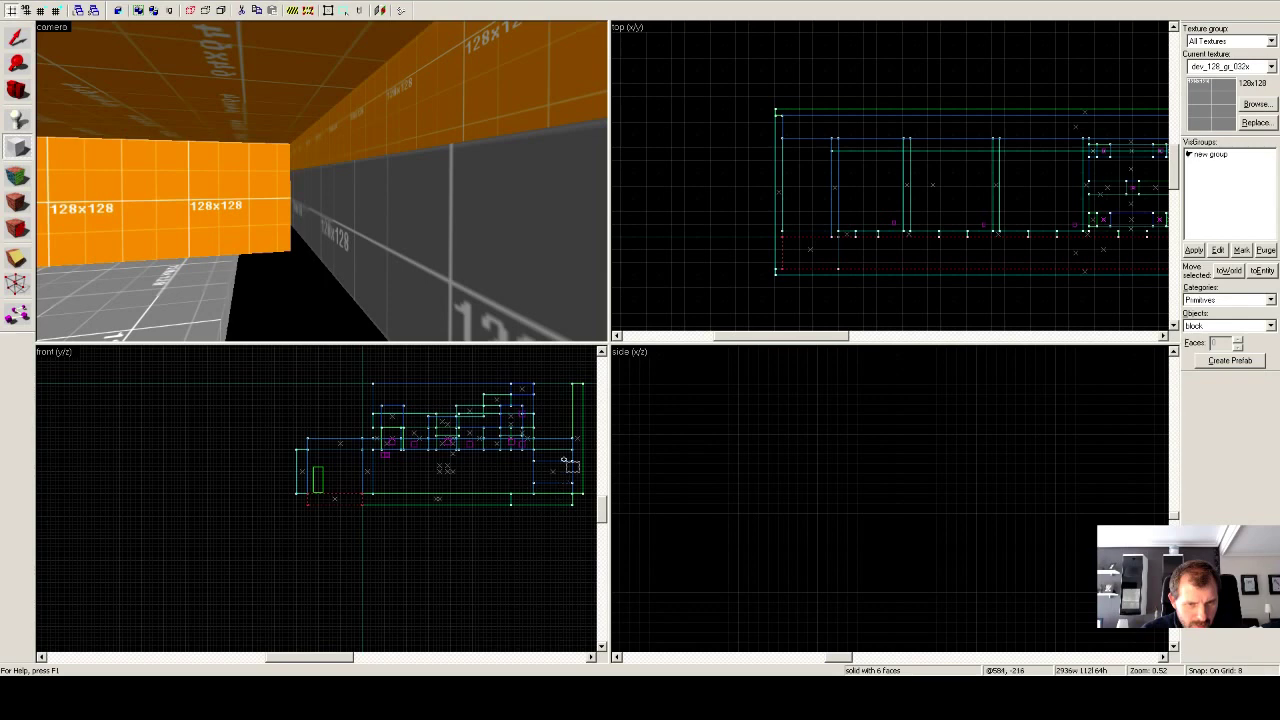
left_click(16, 38)
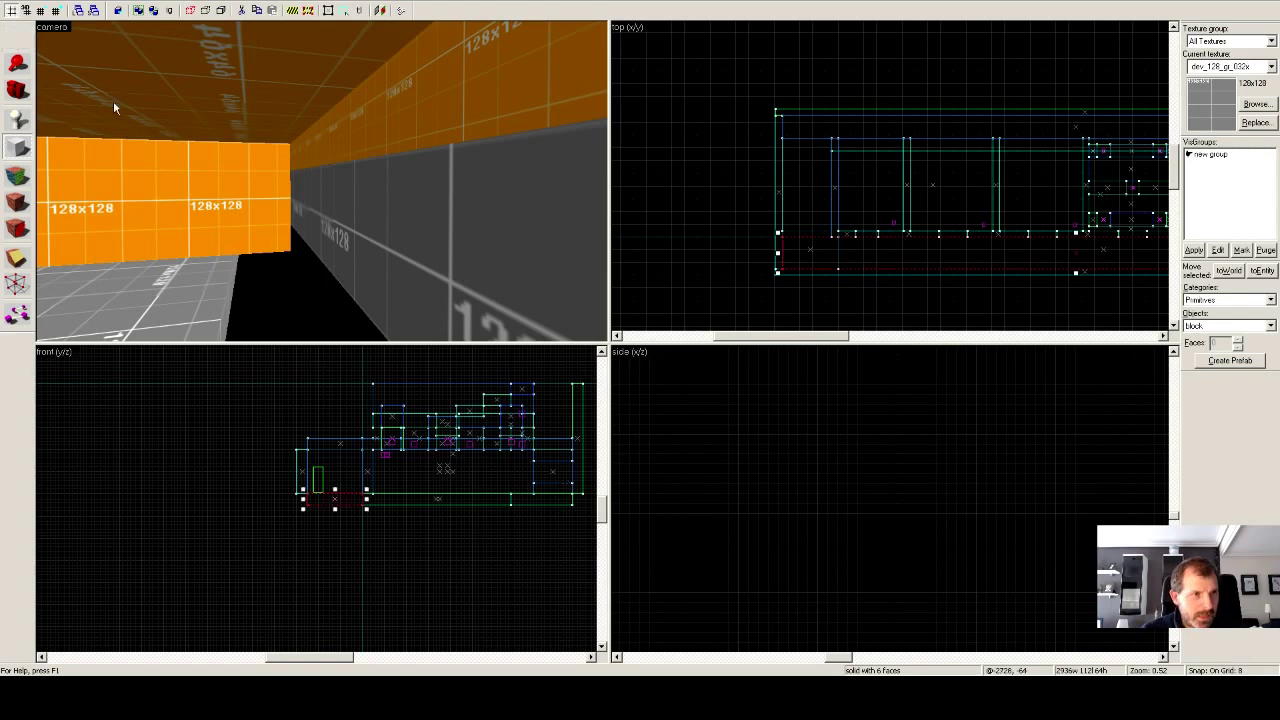
left_click(409, 220)
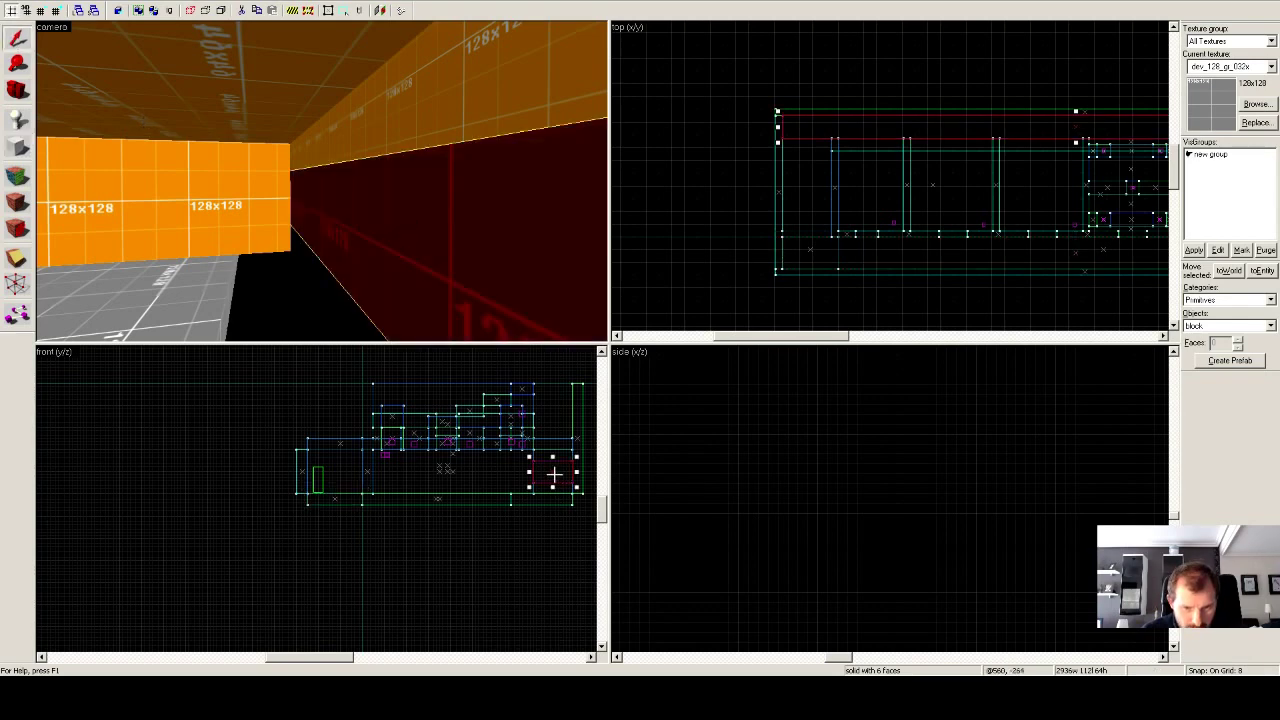
left_click_drag(554, 476, 553, 490)
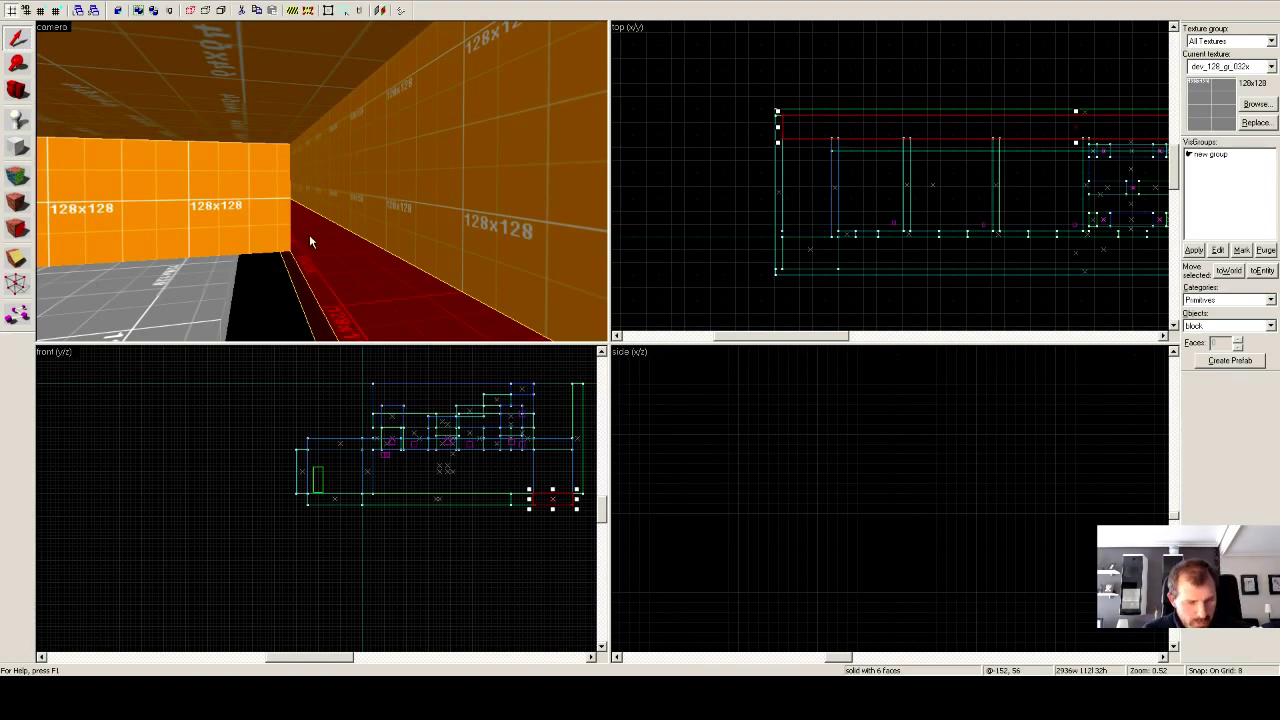
Examine along the new passage floor and around the end passage how the floors meet the room block and outer walls.
key("z")
key("s")
key("w")
key("s")
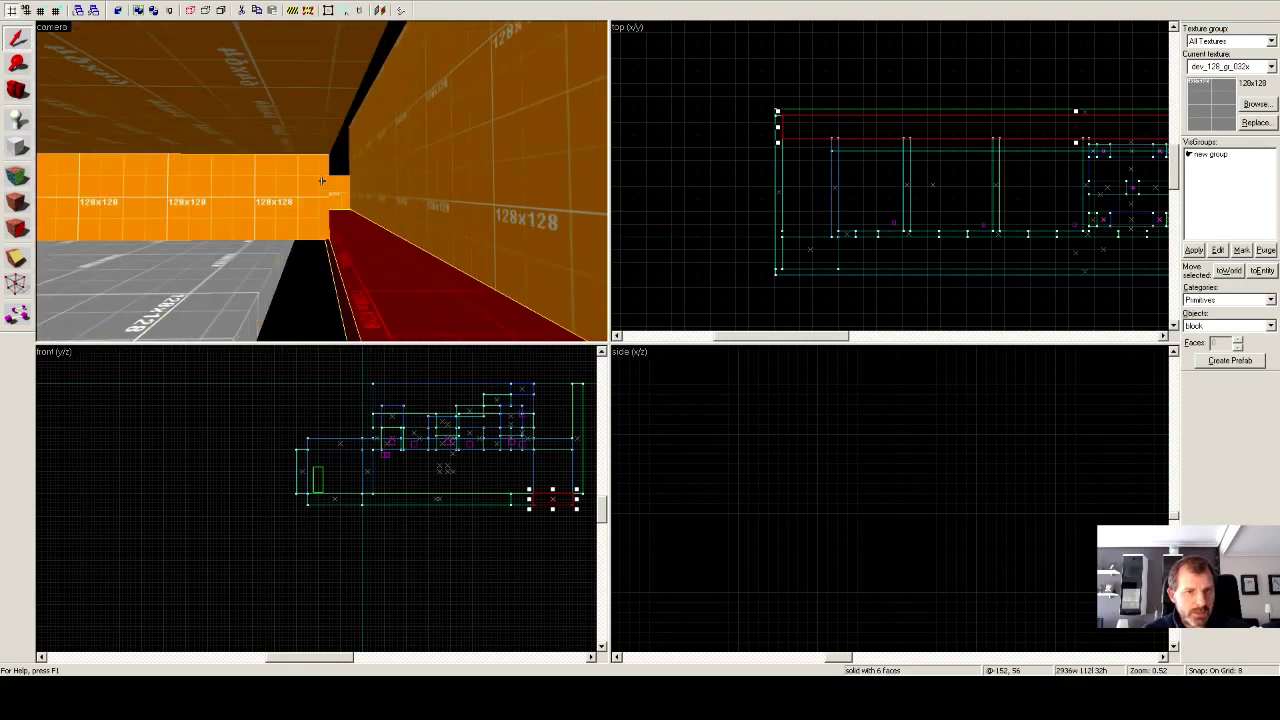
key("w")
key("s")
key("w")
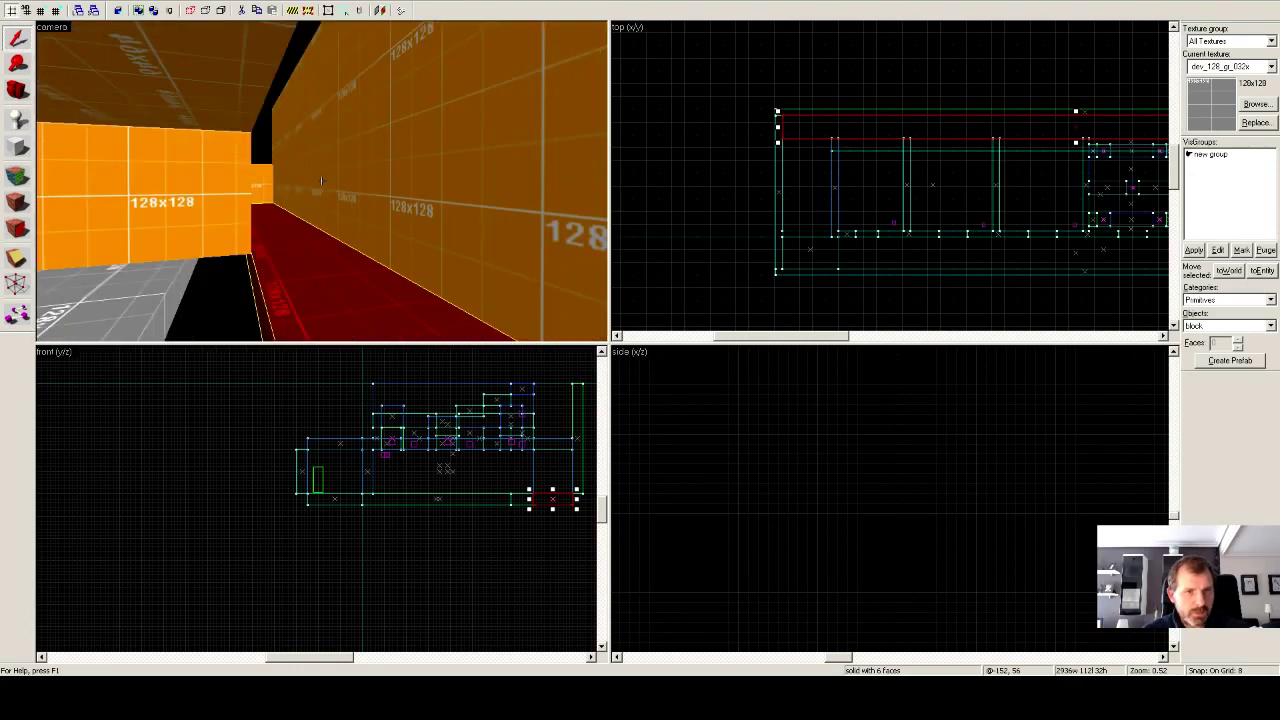
key("w")
key("w")
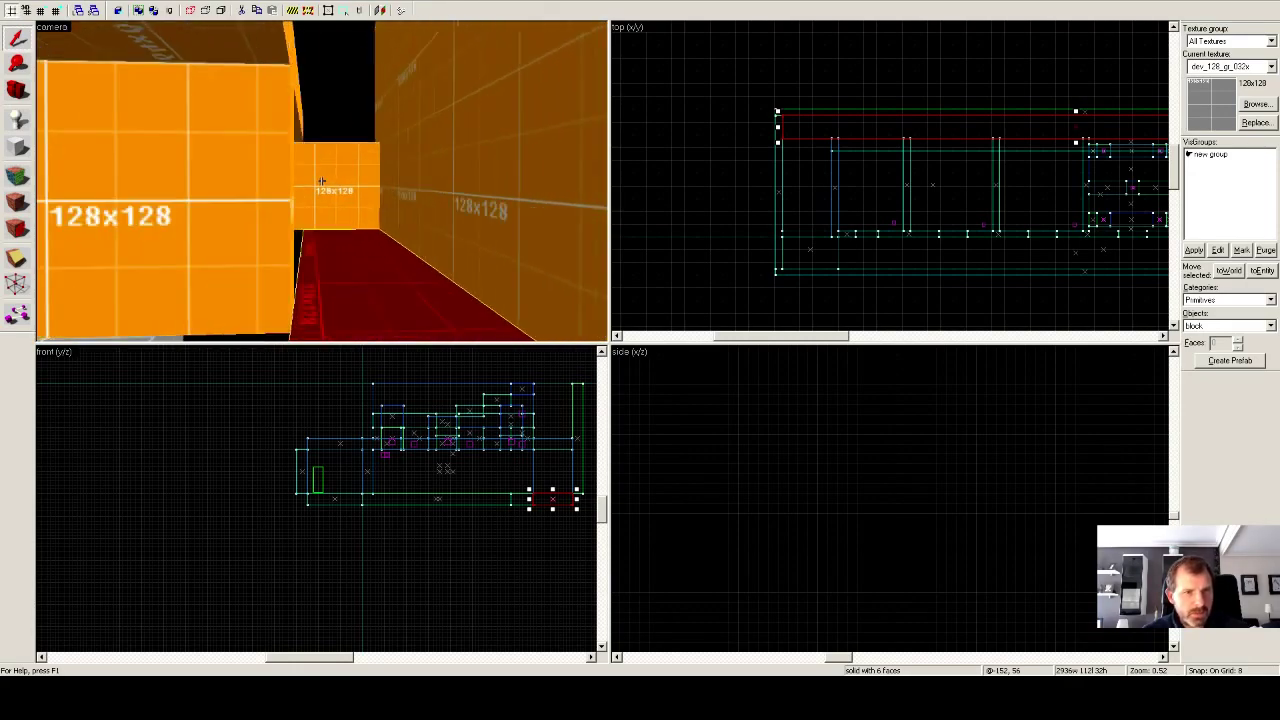
left_click_drag(322, 181, 322, 181)
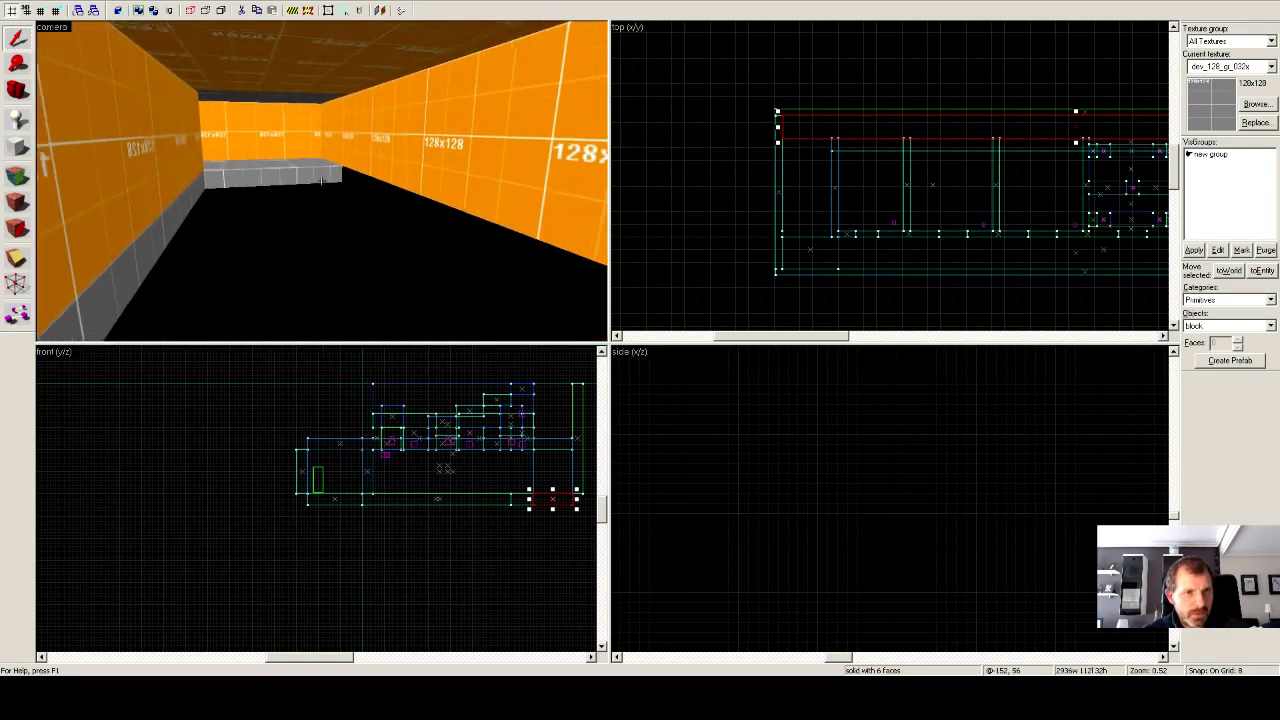
key("w")
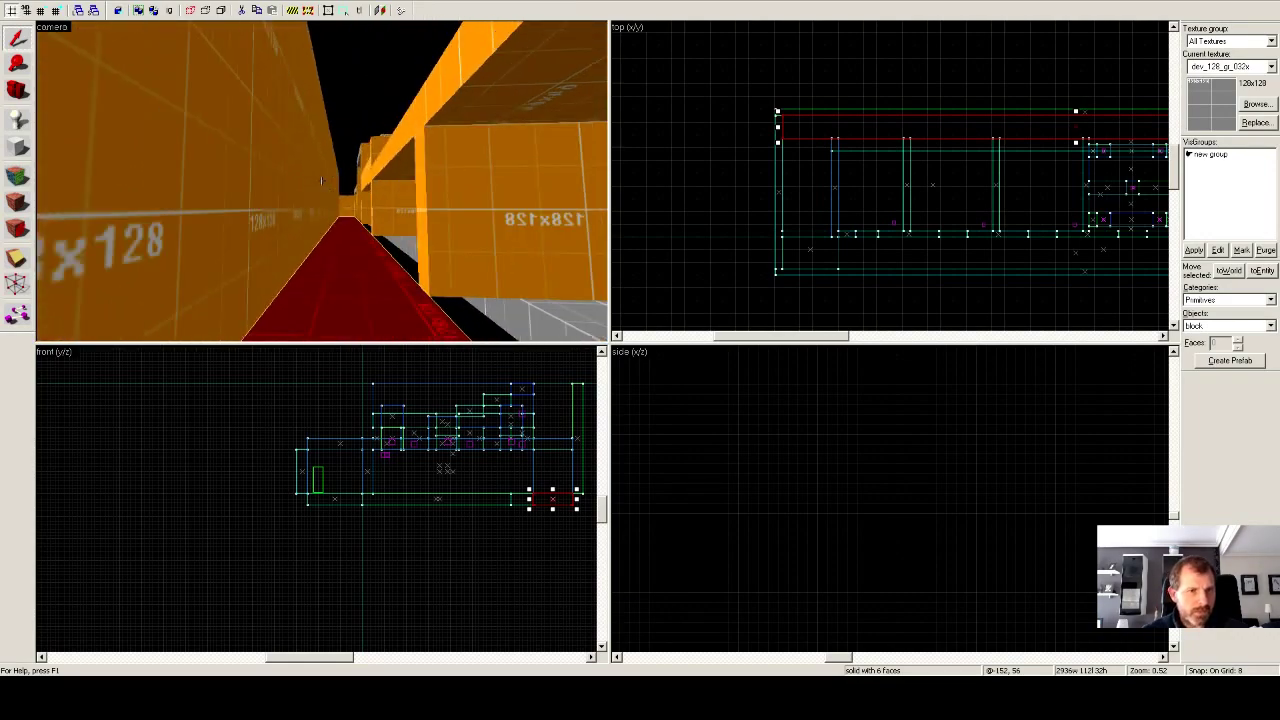
key("w")
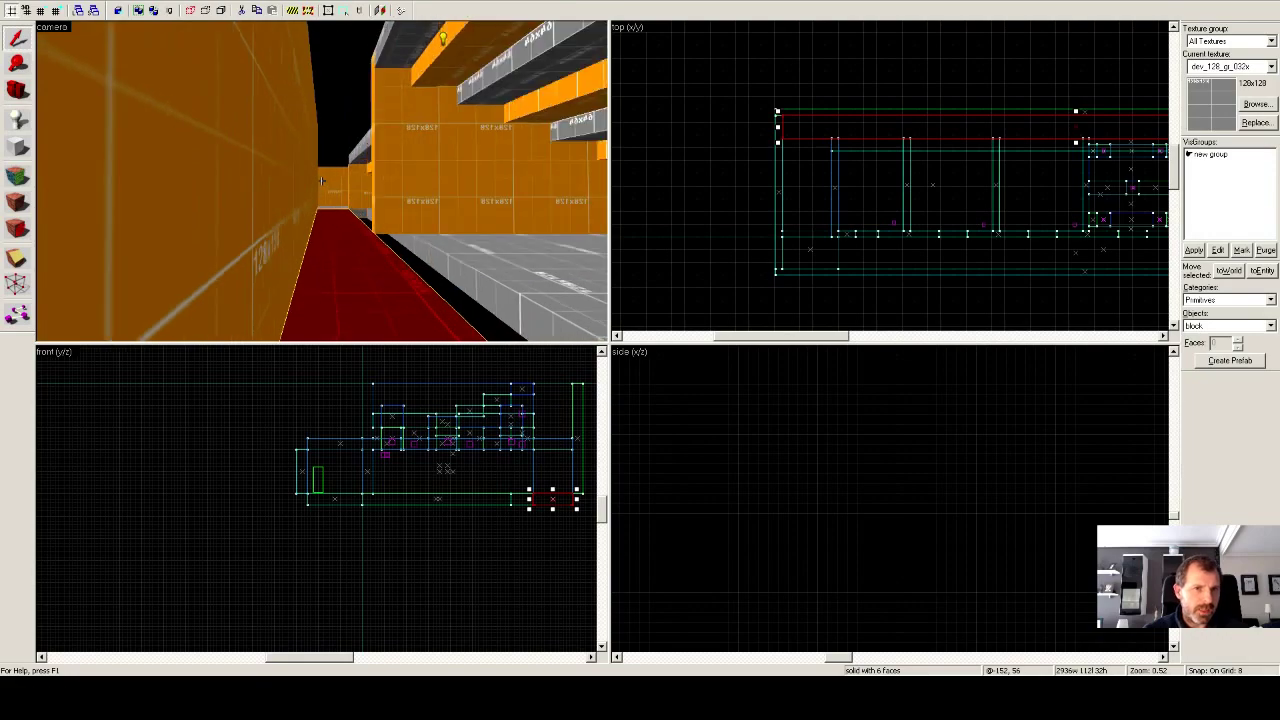
left_click_drag(322, 181, 322, 181)
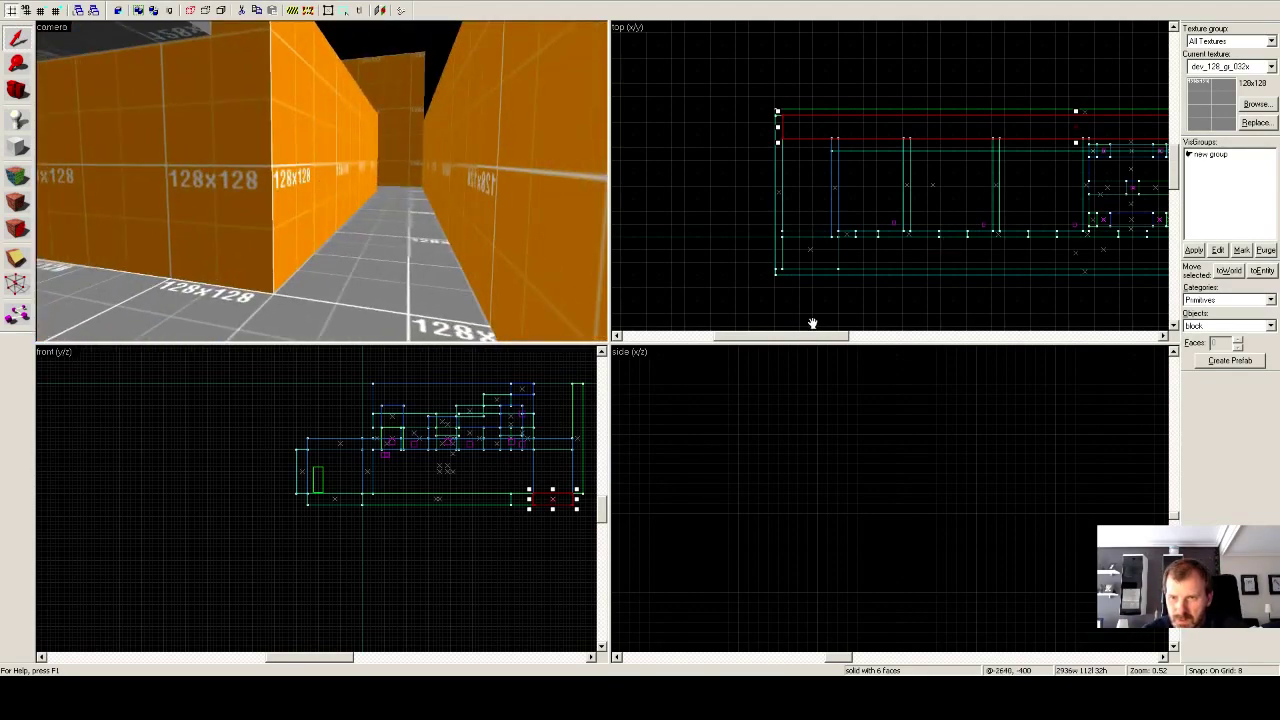
Move the end wall outward by its own 32-unit thickness to widen the end passage.
left_click_drag(813, 296, 637, 283)
left_click_drag(1046, 278, 829, 280)
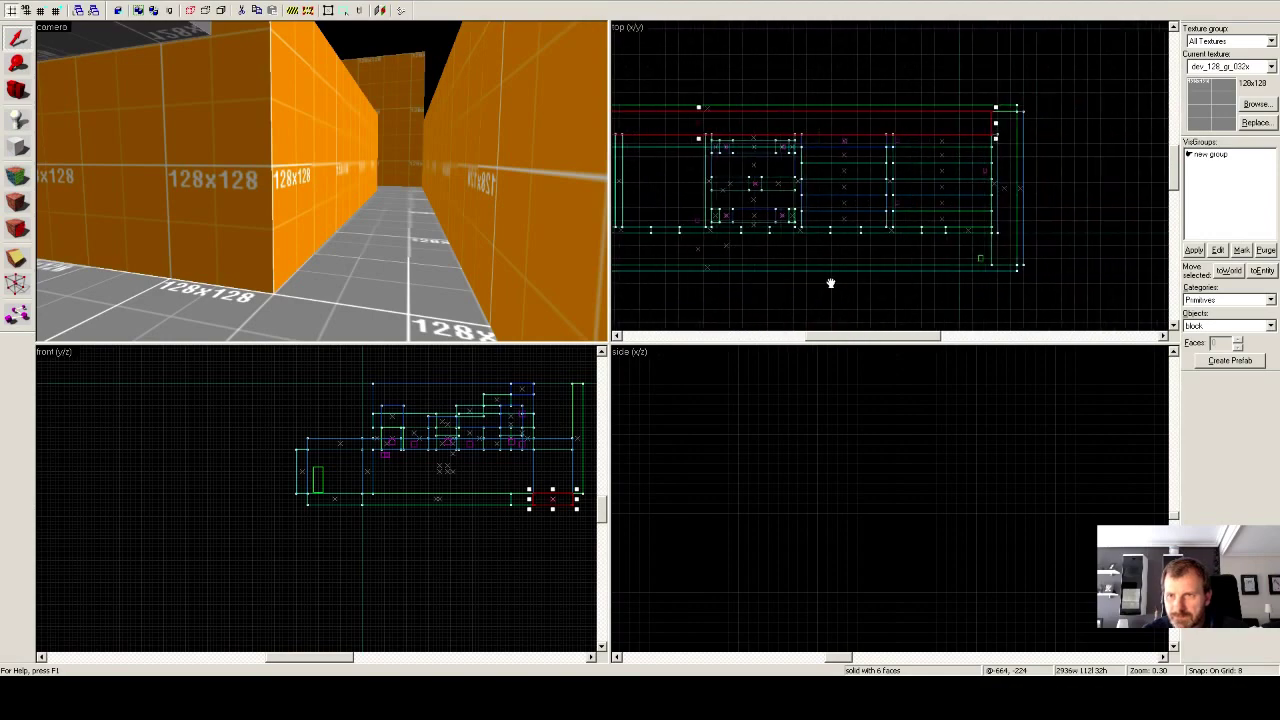
scroll(1031, 283, "up", 6)
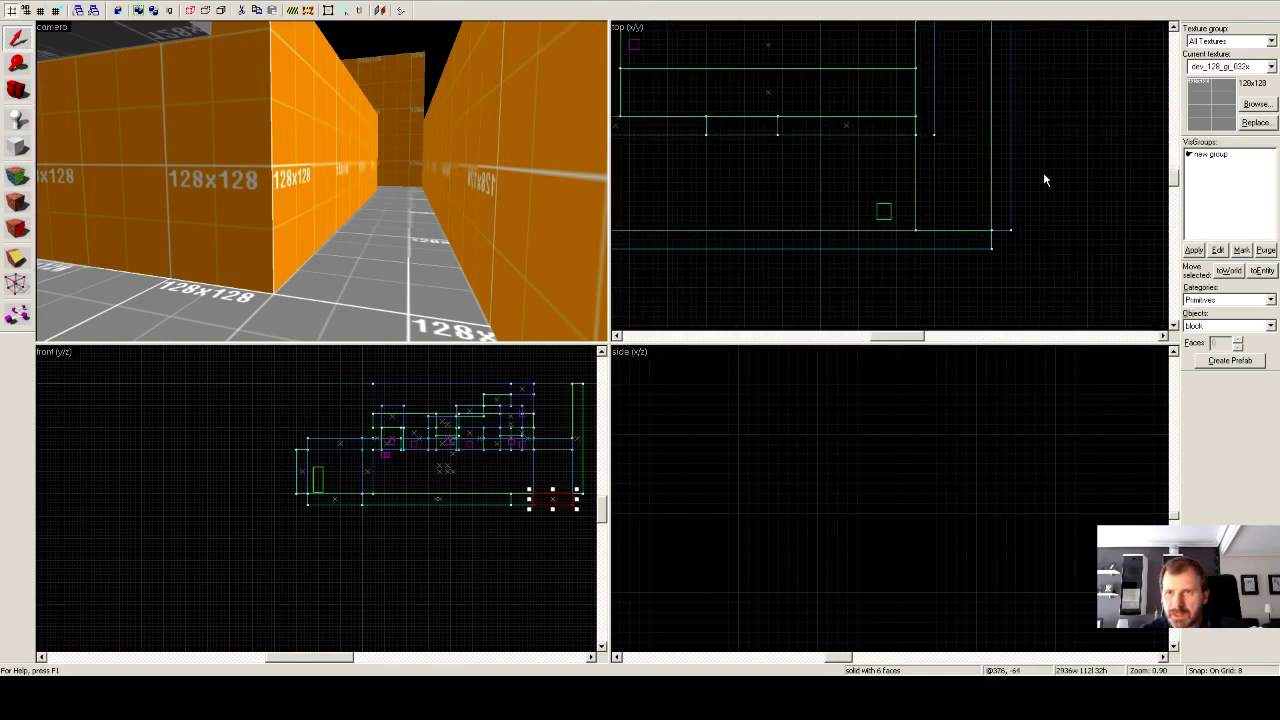
left_click(1011, 189)
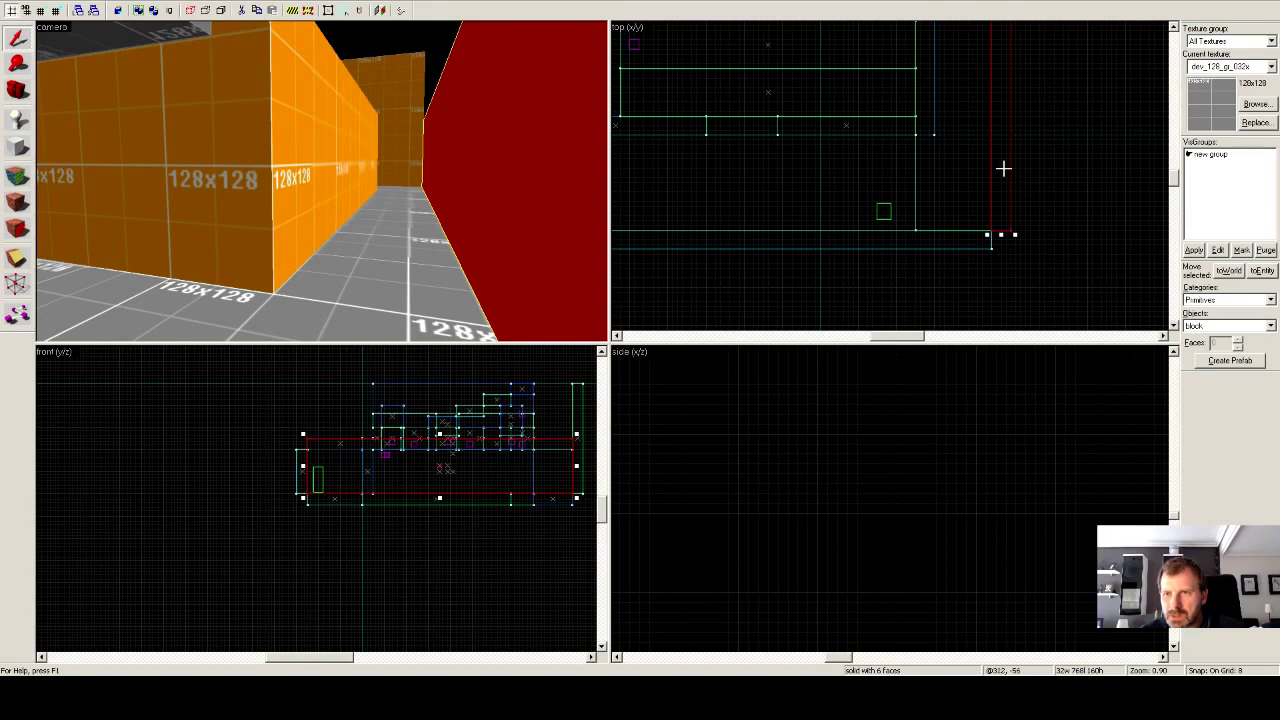
left_click_drag(1003, 166, 1024, 168)
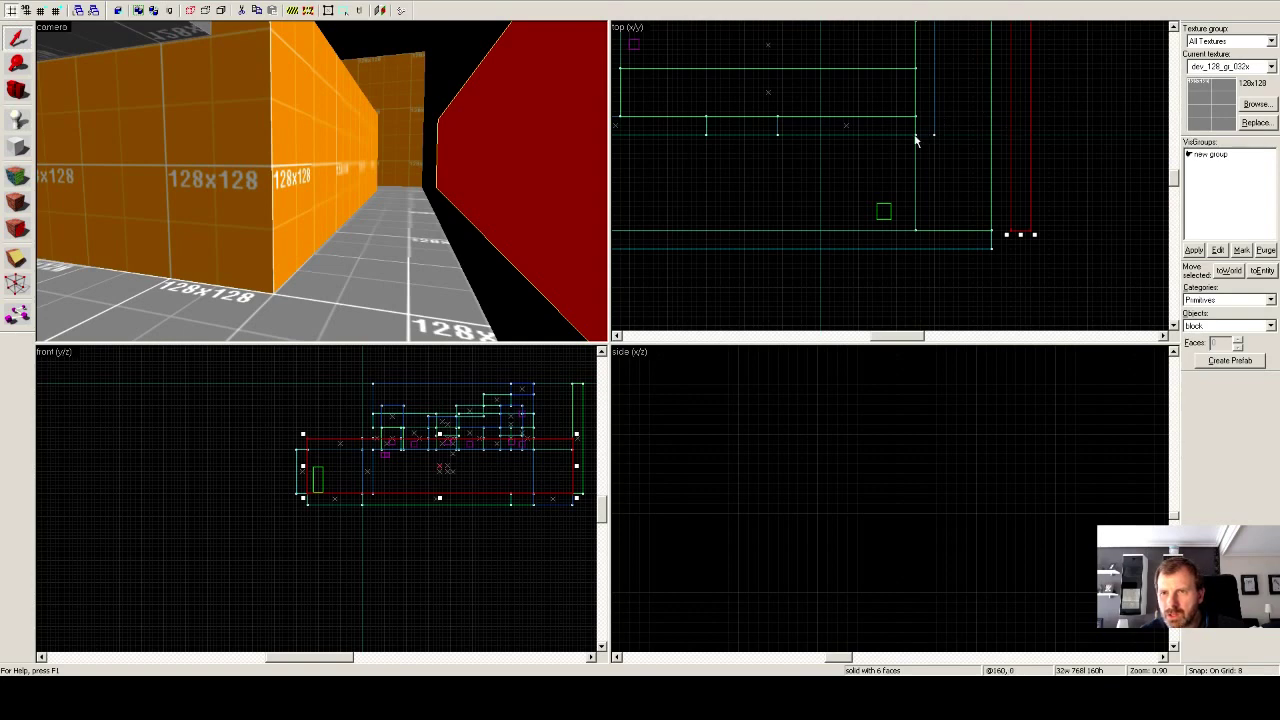
Widen the end passage floor out to the moved wall, and lengthen the corridor's outer wall to 3128 units to match.
left_click(991, 141)
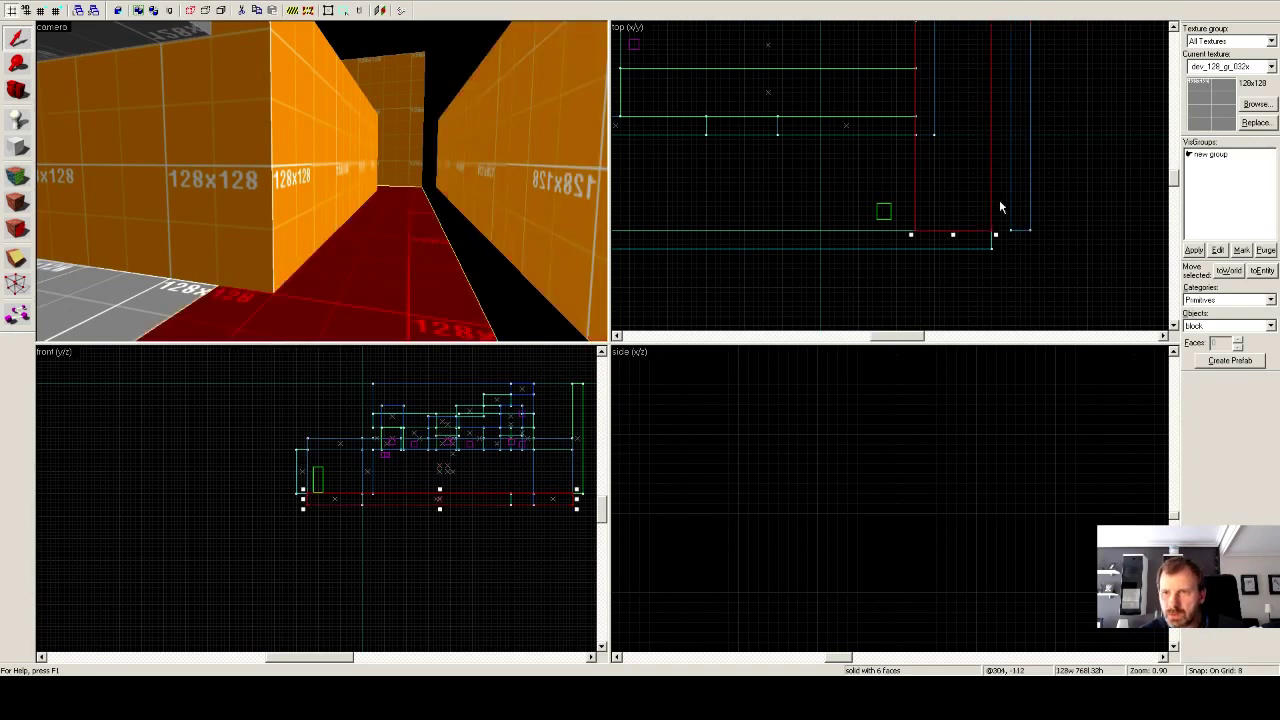
left_click_drag(995, 233, 1014, 240)
left_click(990, 240)
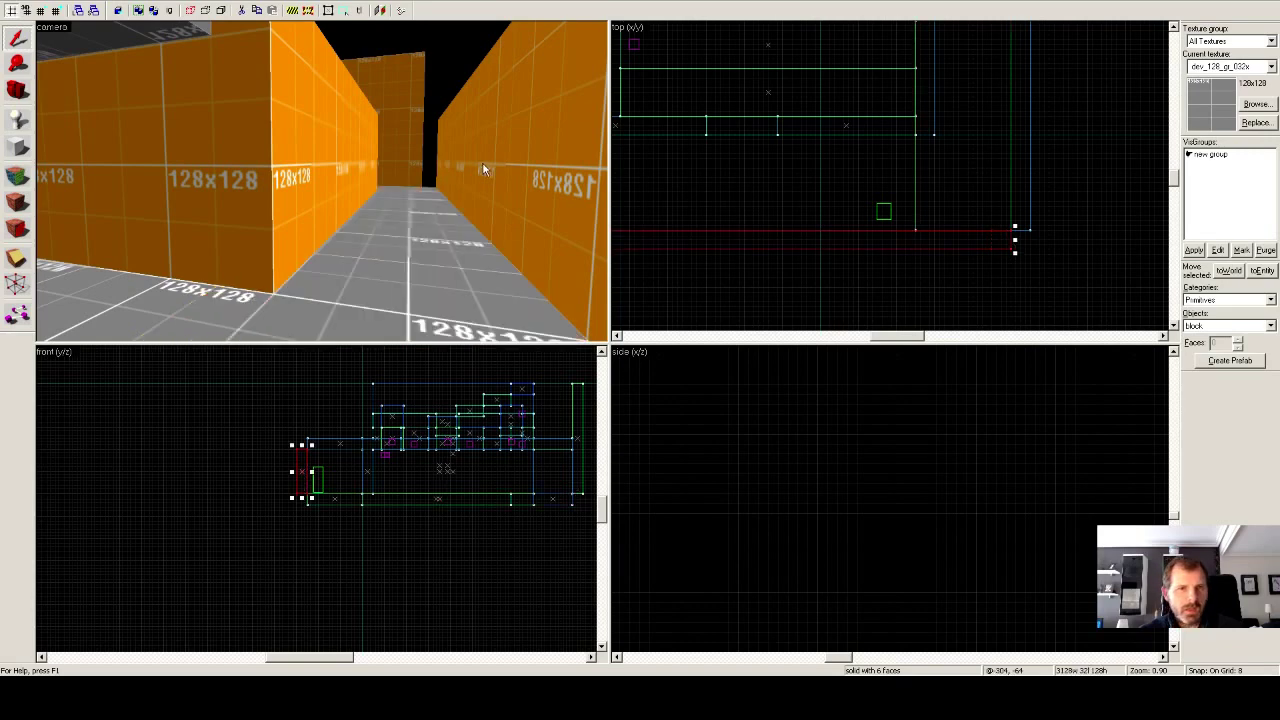
Lengthen the corridor ceiling to 2816 units so it reaches across the end passage to the end wall.
key("z")
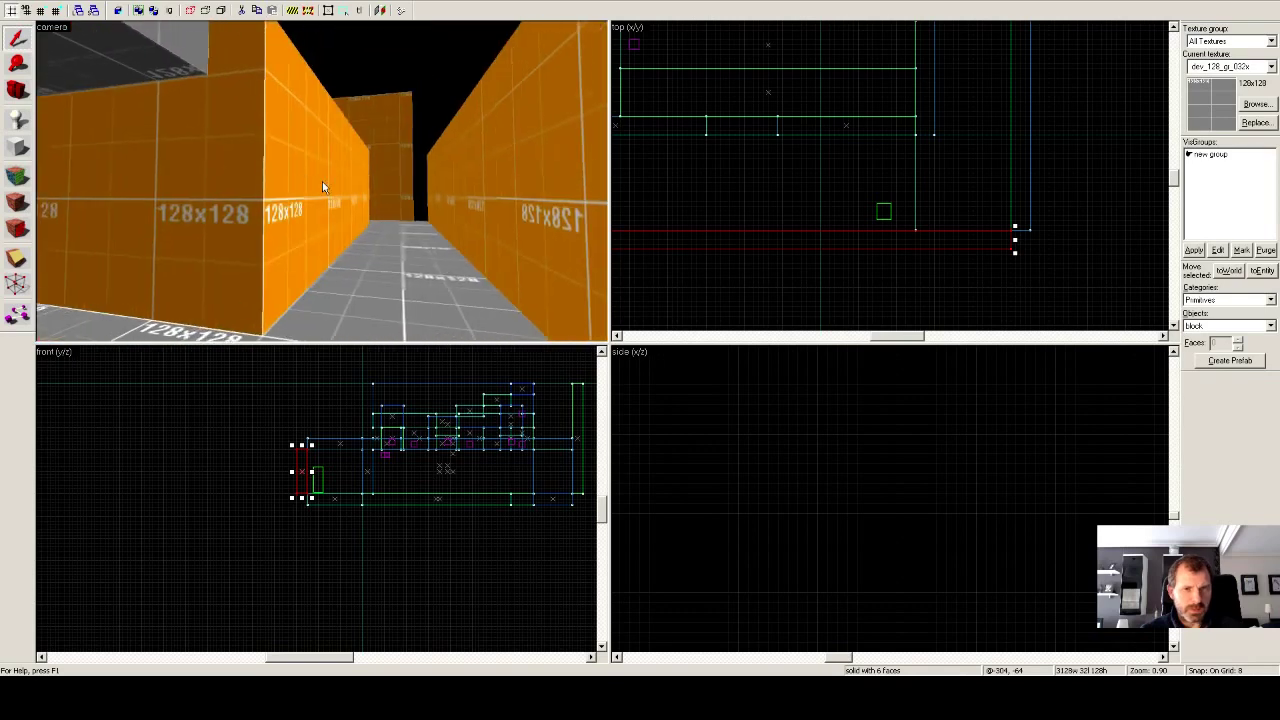
key("z")
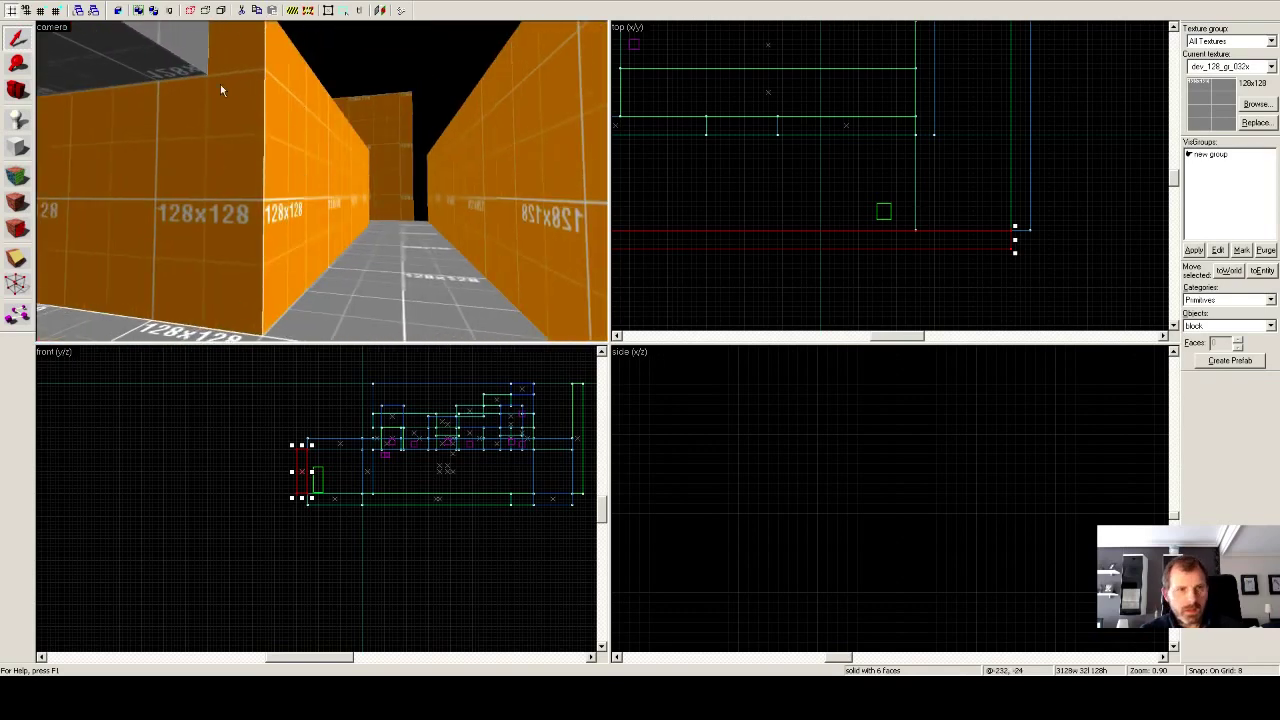
key("z")
left_click(321, 181)
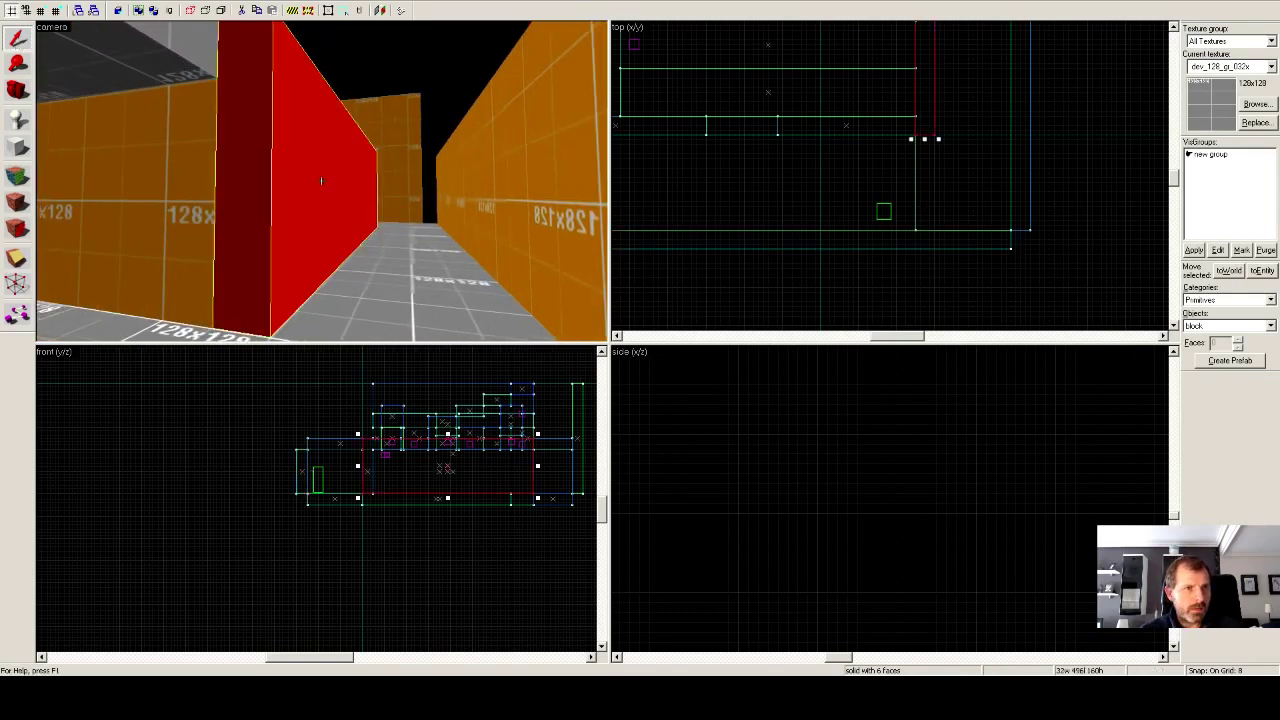
left_click(230, 92)
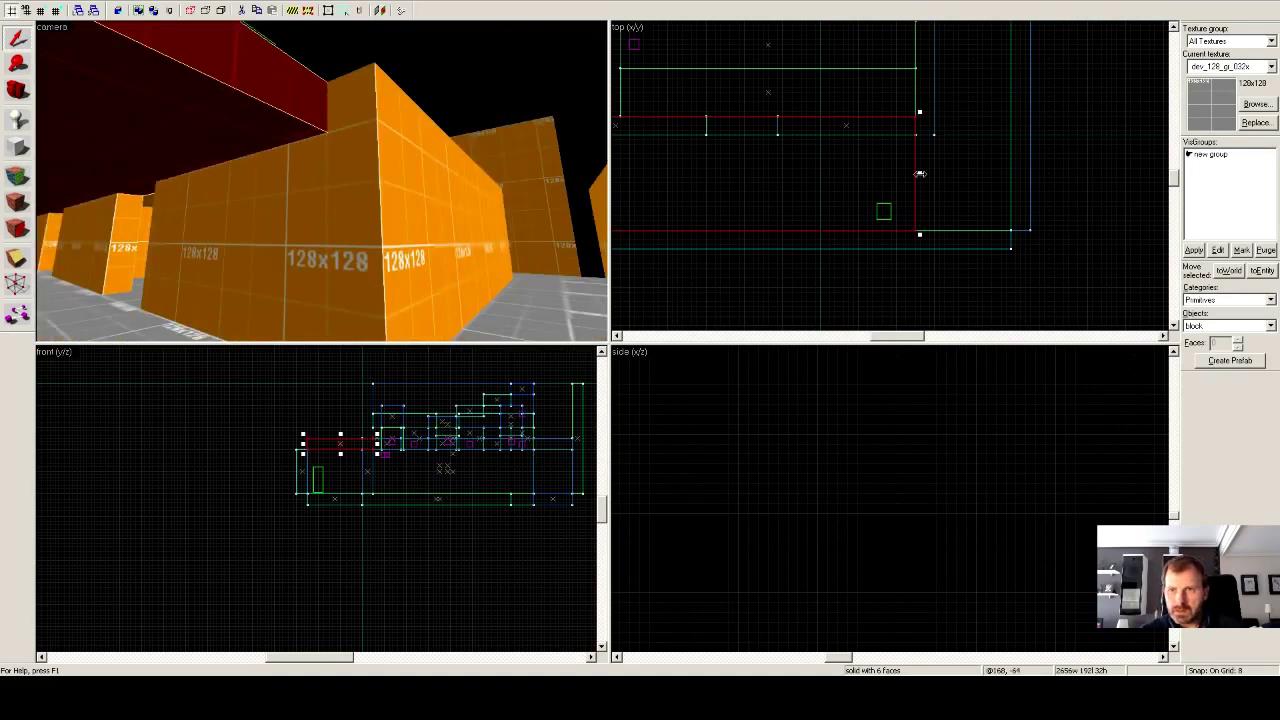
left_click_drag(919, 174, 1014, 179)
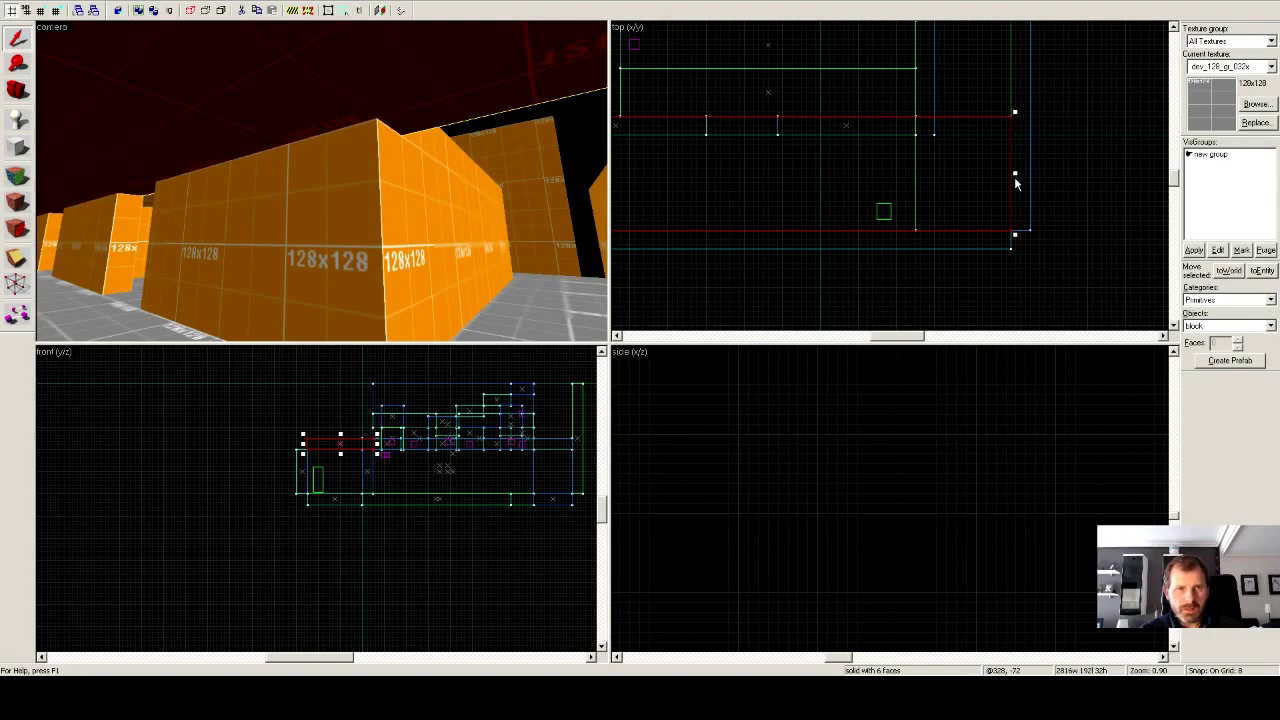
Extend the opposite long outer wall until its end lines up with the inner face of the moved end wall.
scroll(1066, 238, "down", 4)
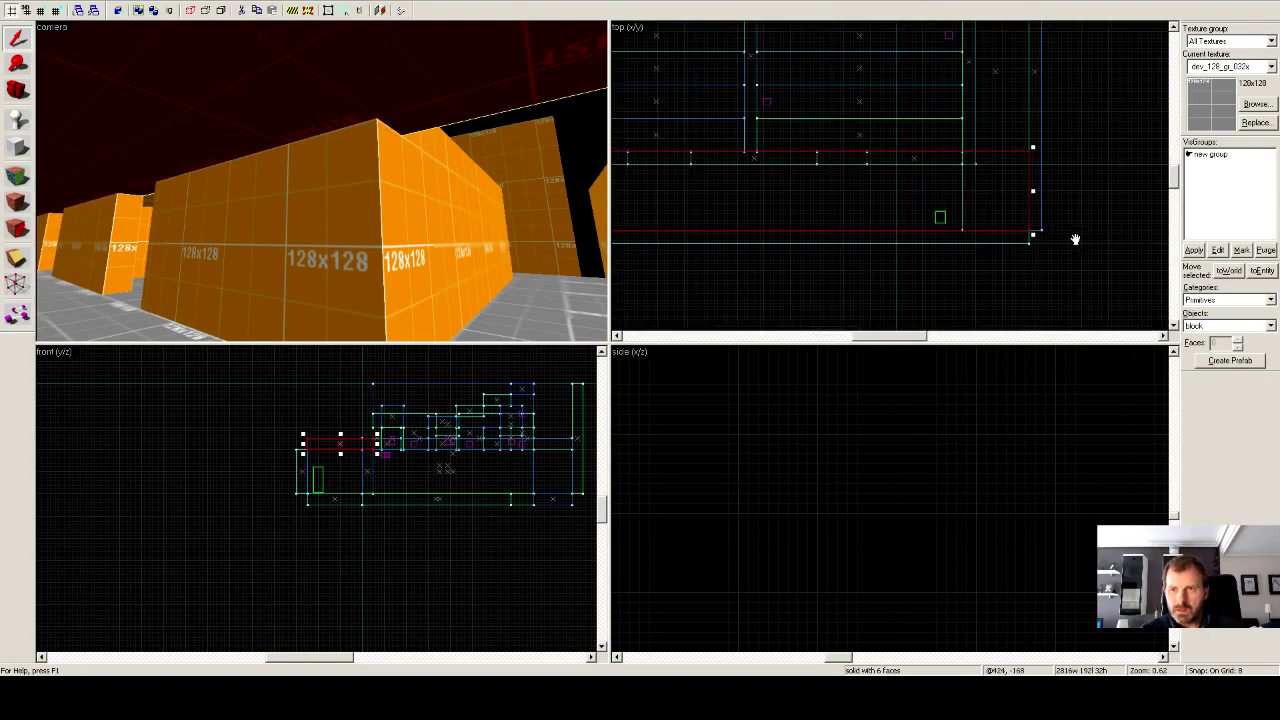
scroll(1078, 240, "down", 1)
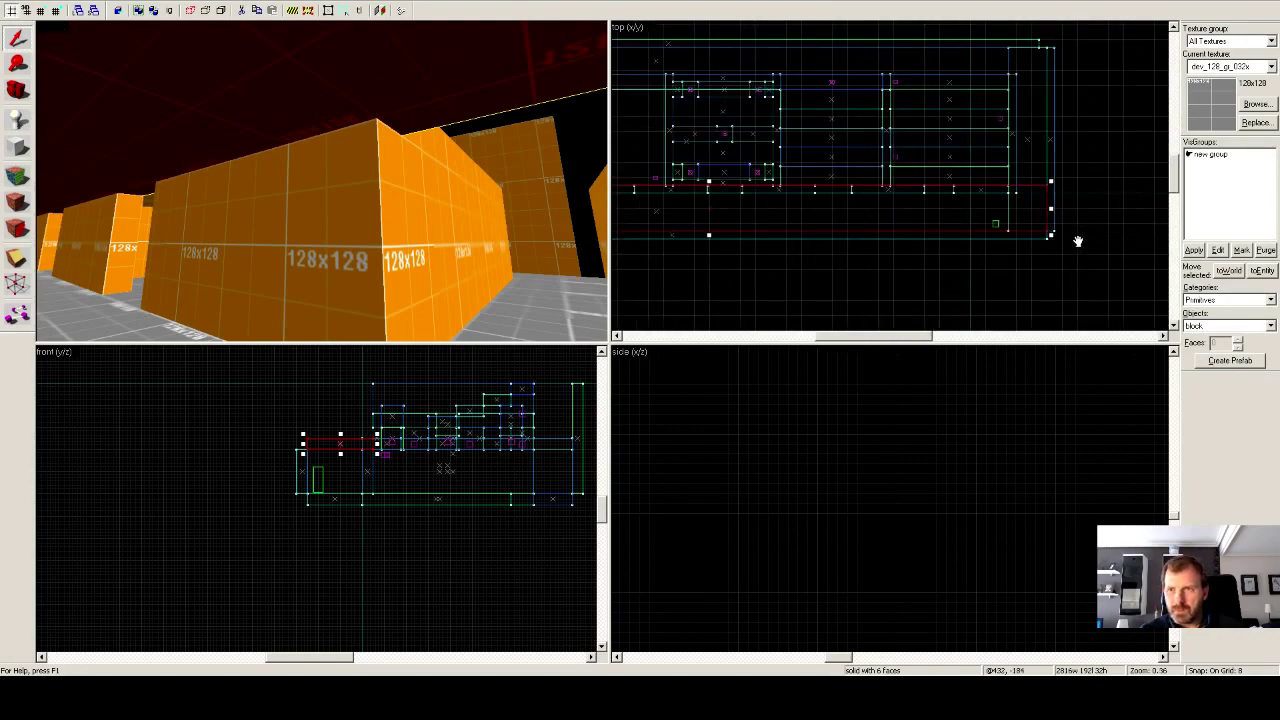
left_click(1045, 66)
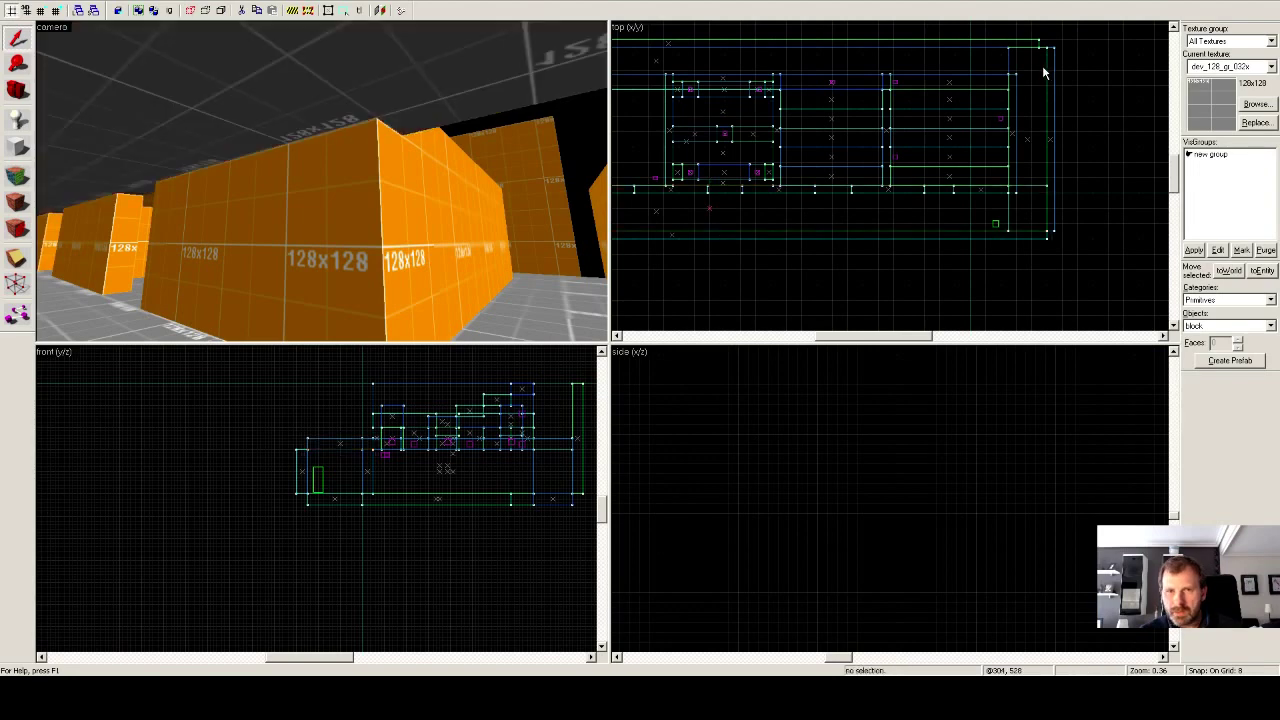
left_click(1041, 45)
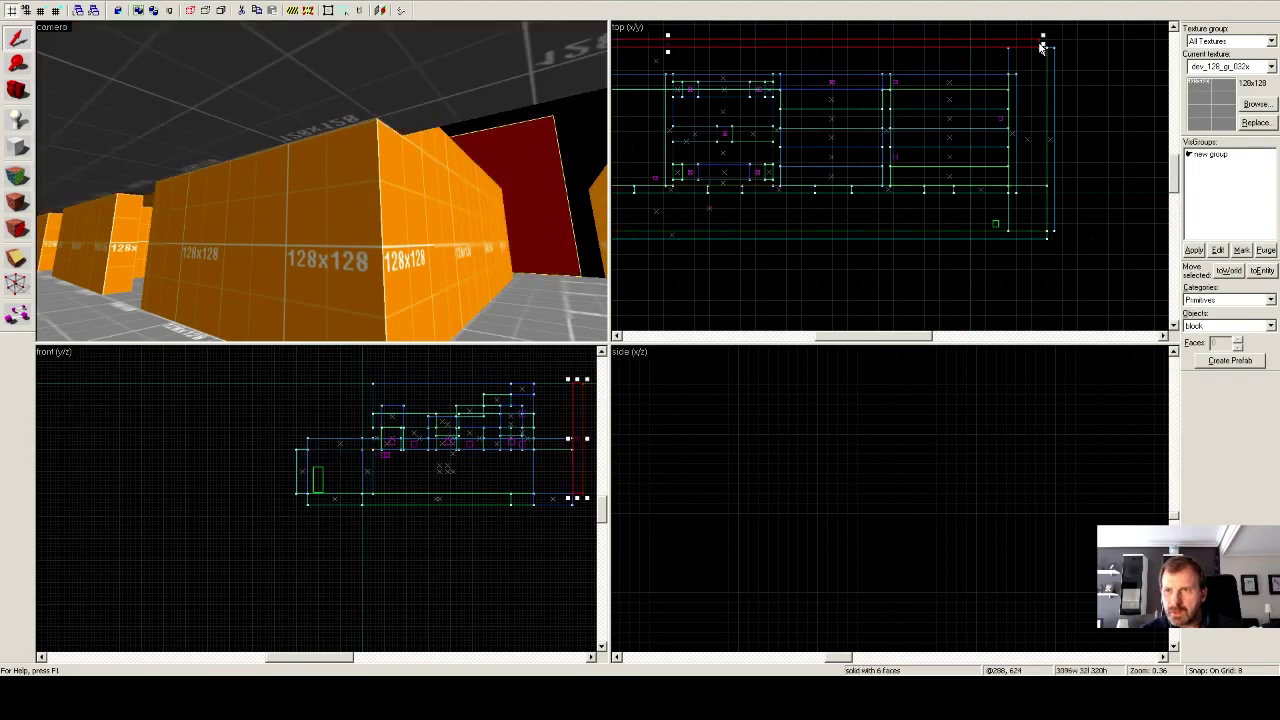
left_click_drag(1047, 41, 1047, 42)
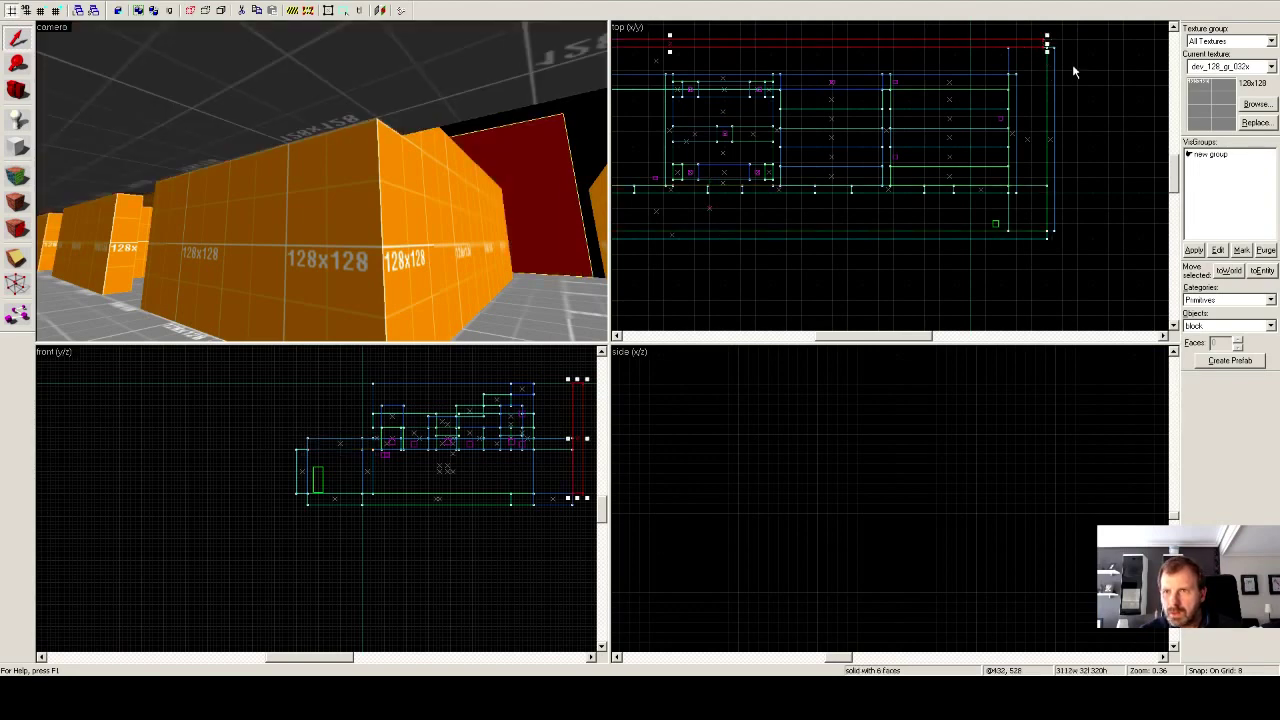
scroll(1072, 96, "up", 5)
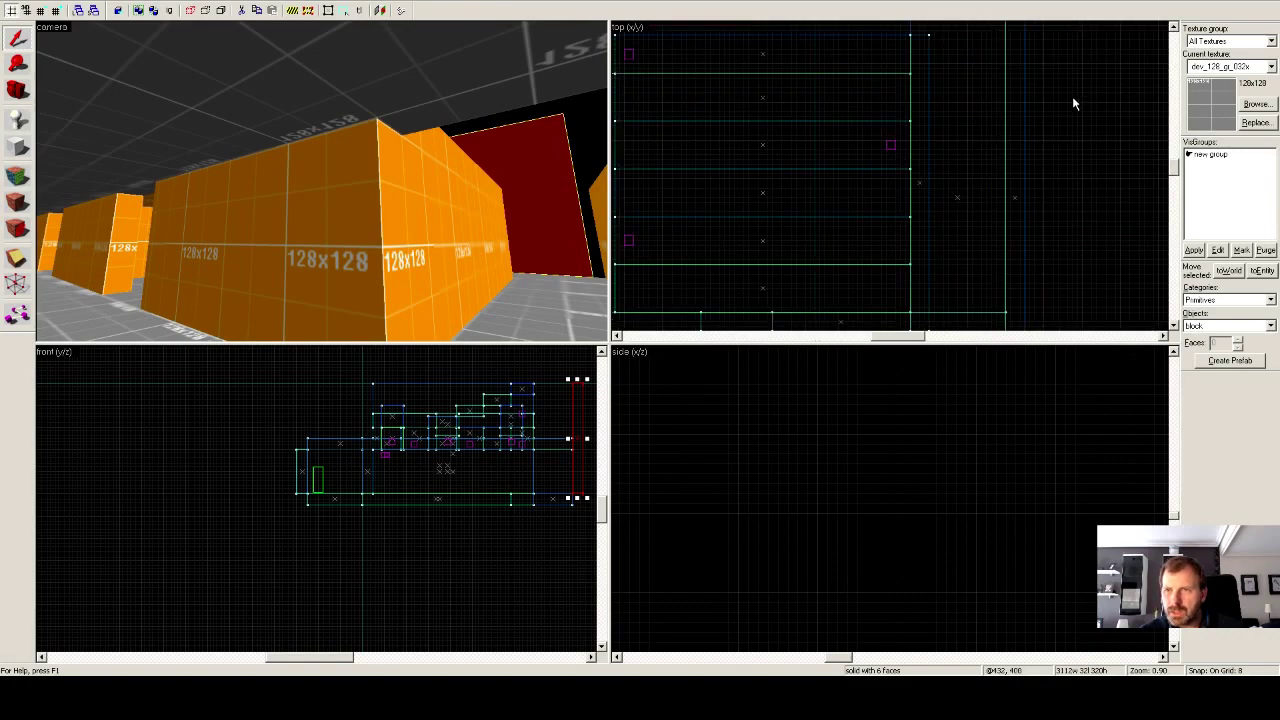
left_click_drag(1077, 77, 1030, 231)
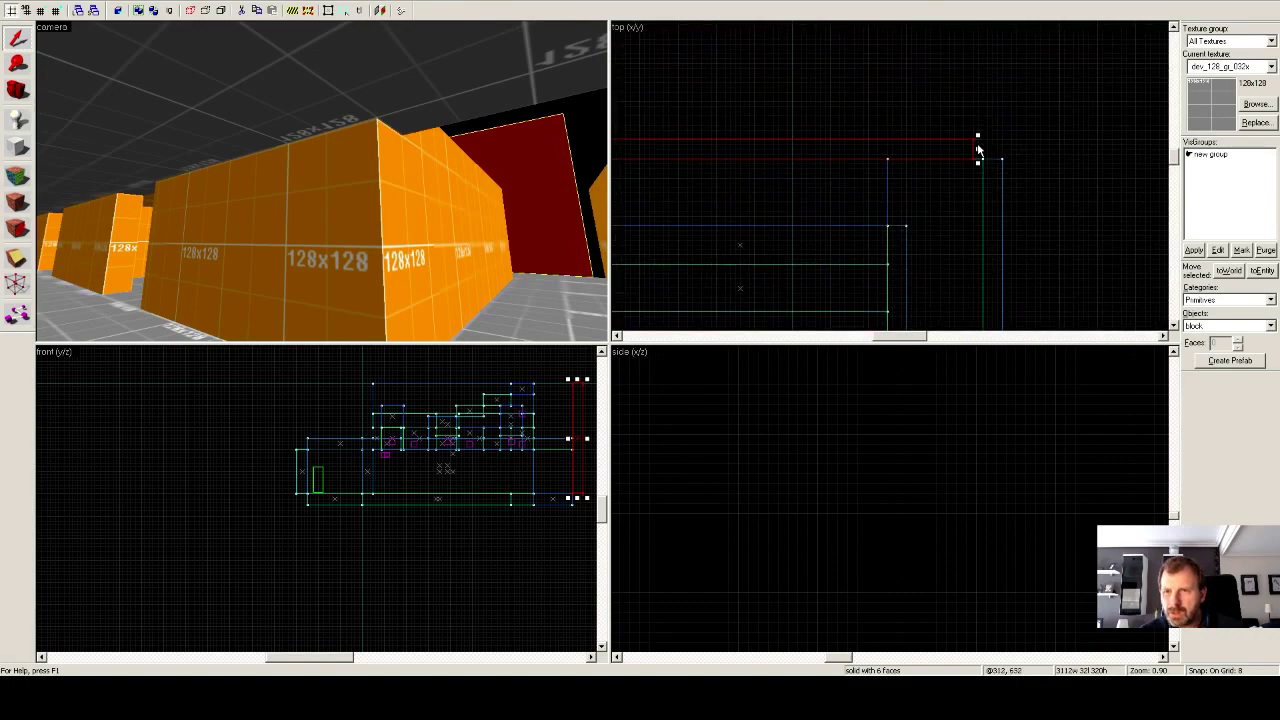
left_click_drag(977, 148, 983, 148)
left_click(971, 177)
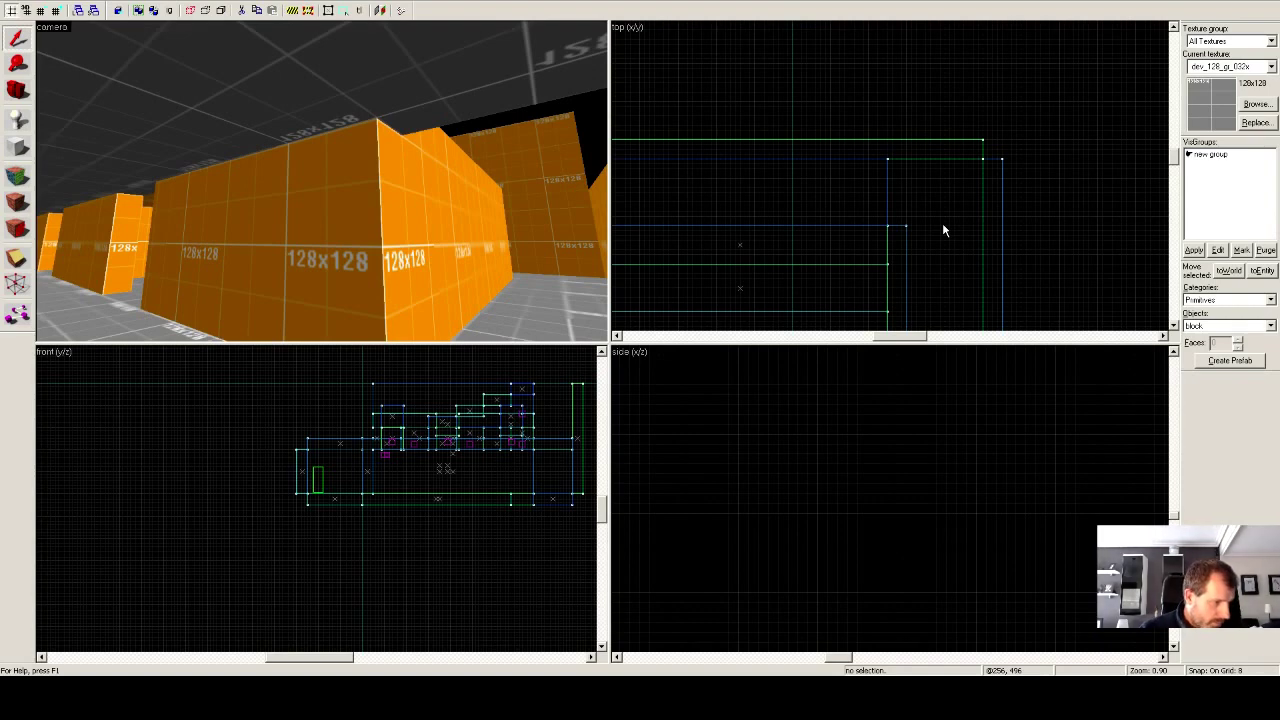
Create a block 128 units wide, 576 long and 64 high along the end passage, between the end room and the outer end wall.
scroll(965, 218, "down", 4)
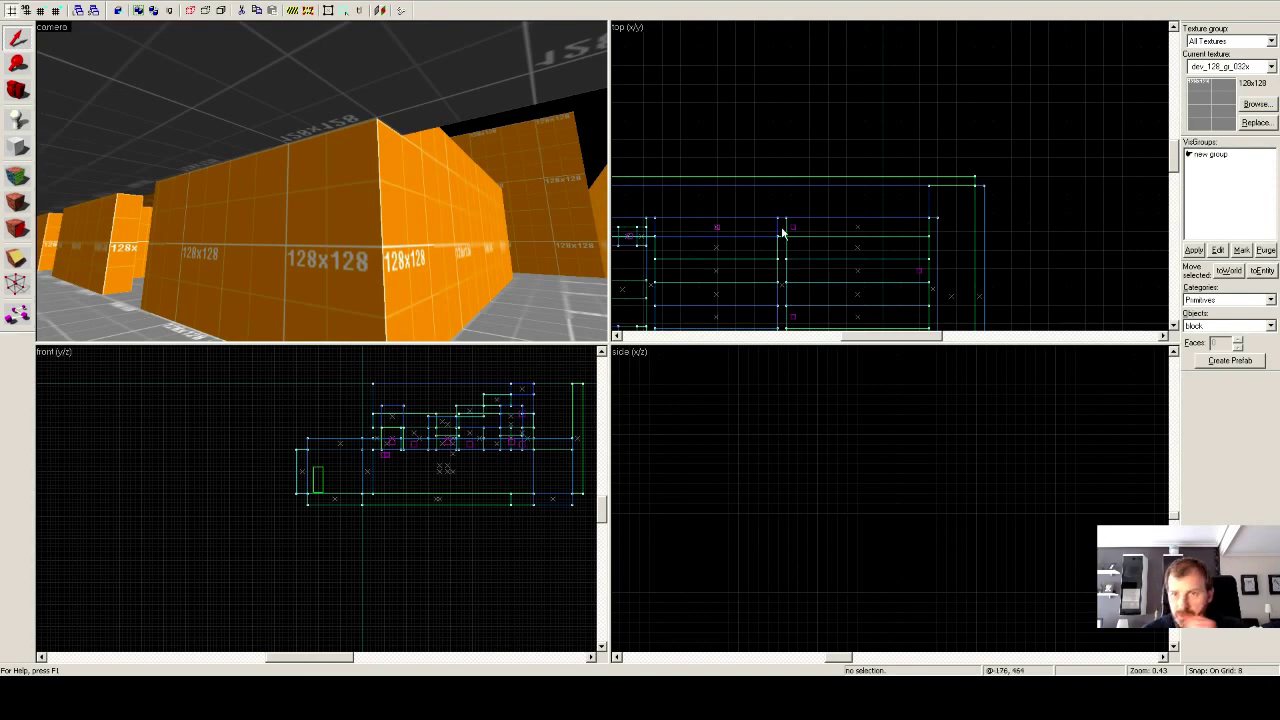
left_click(17, 147)
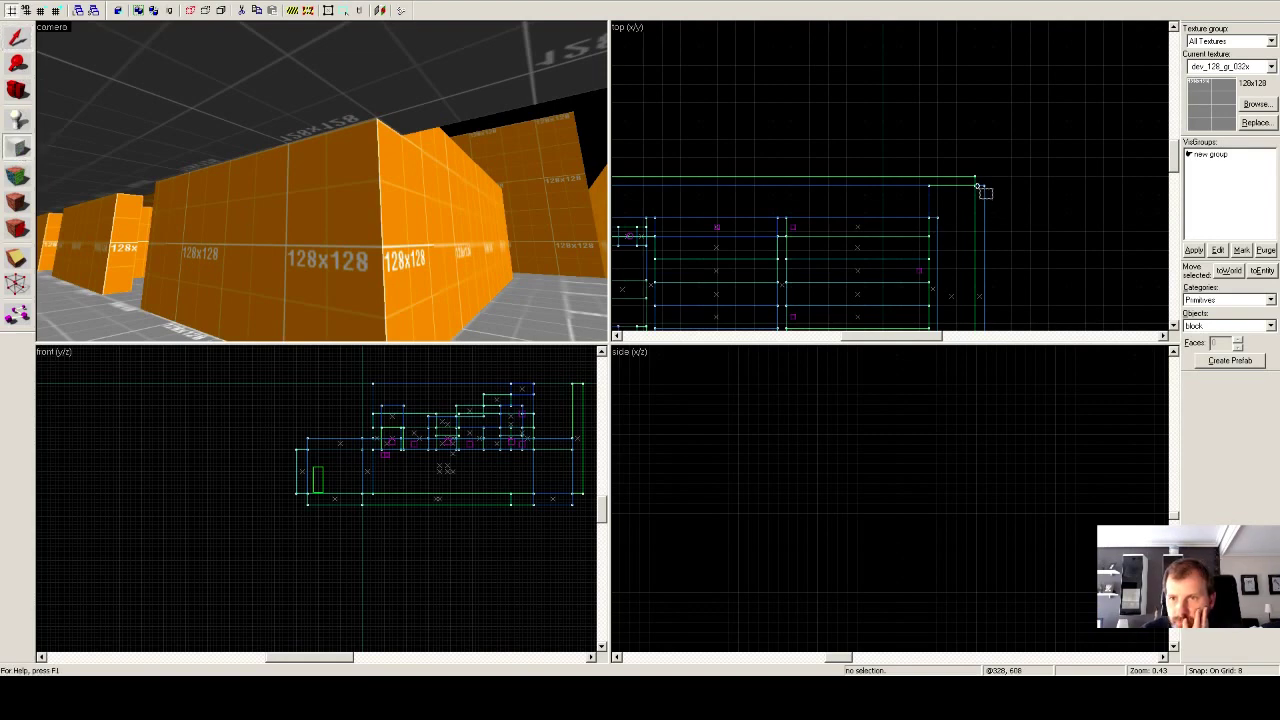
scroll(1015, 240, "down", 3)
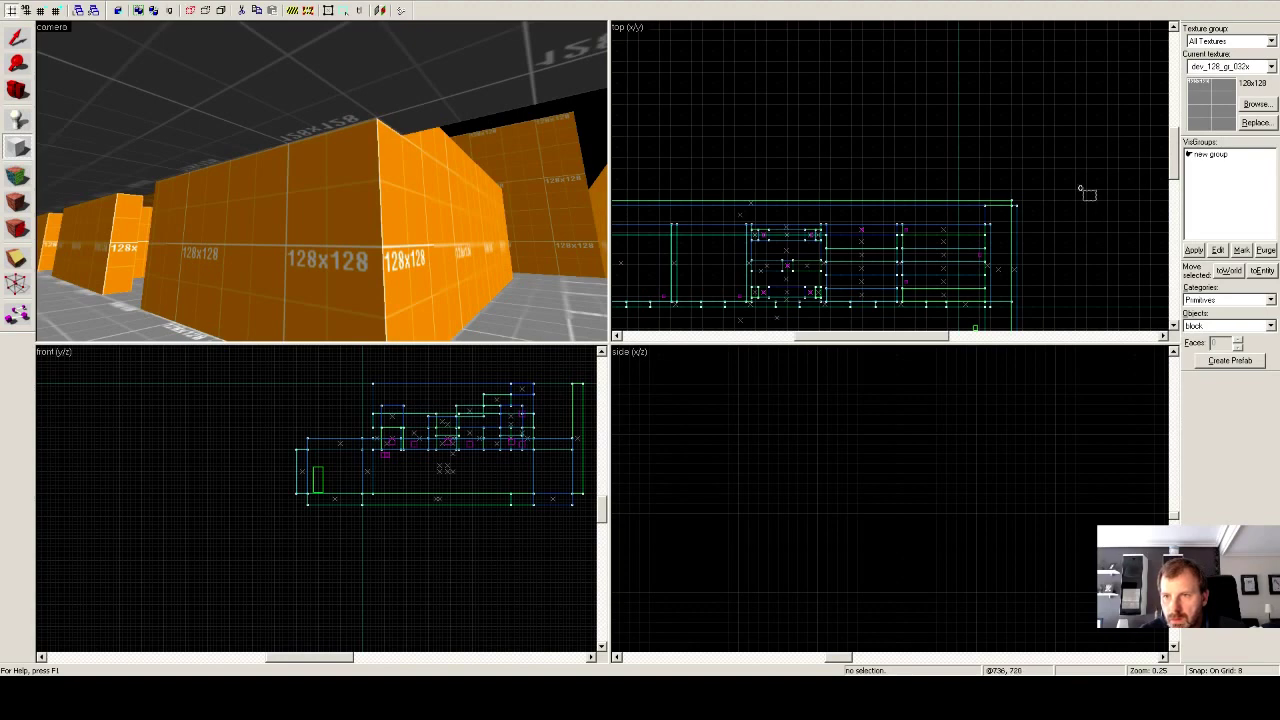
left_click_drag(1086, 194, 1075, 98)
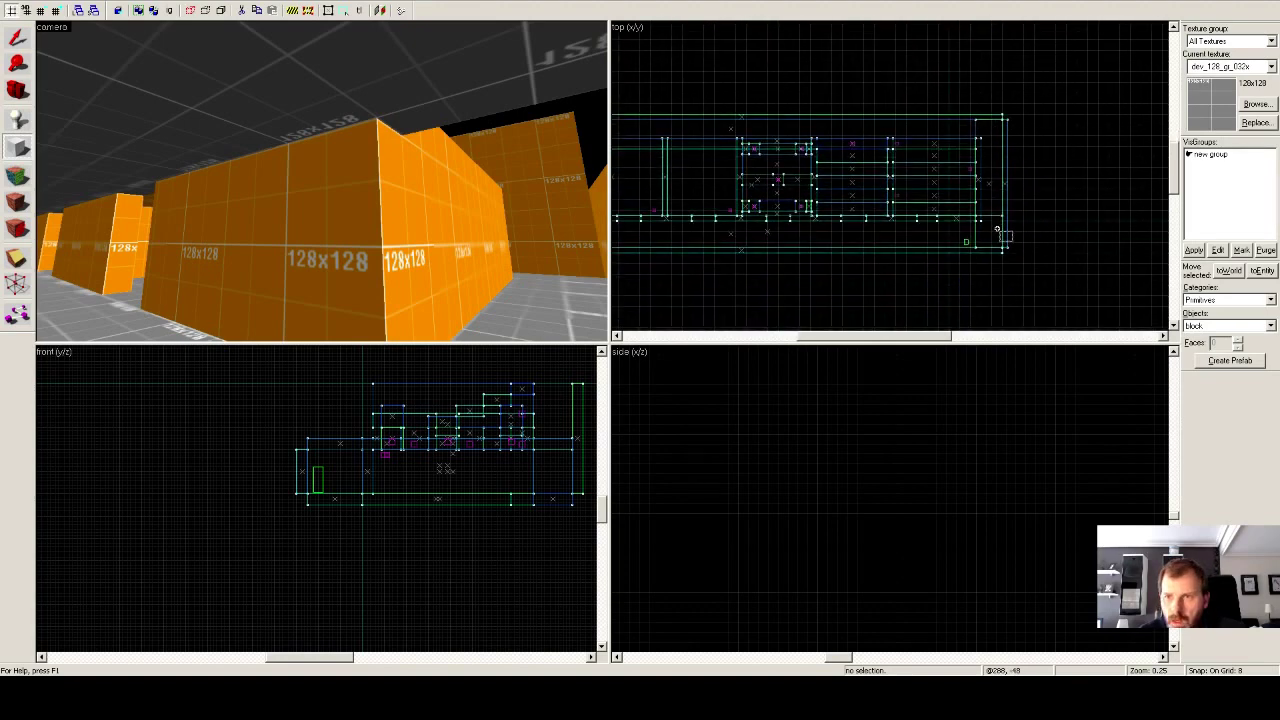
scroll(997, 223, "up", 4)
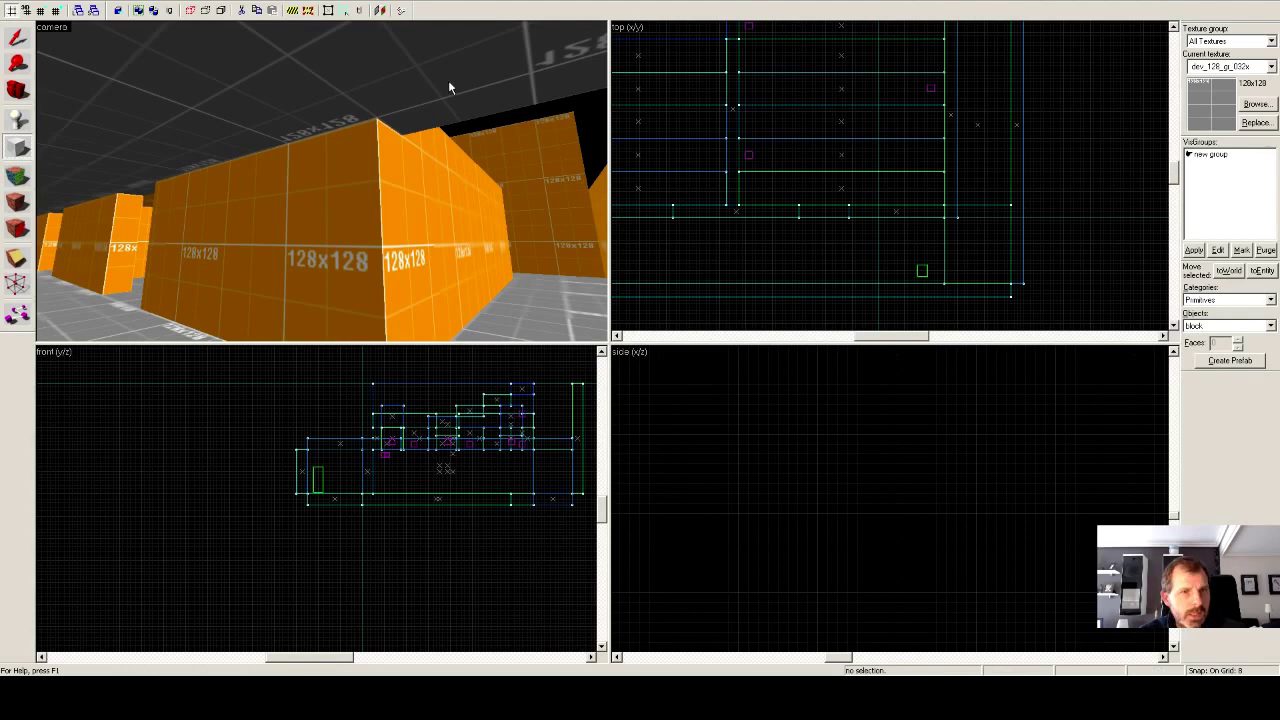
left_click(17, 37)
left_click(256, 66)
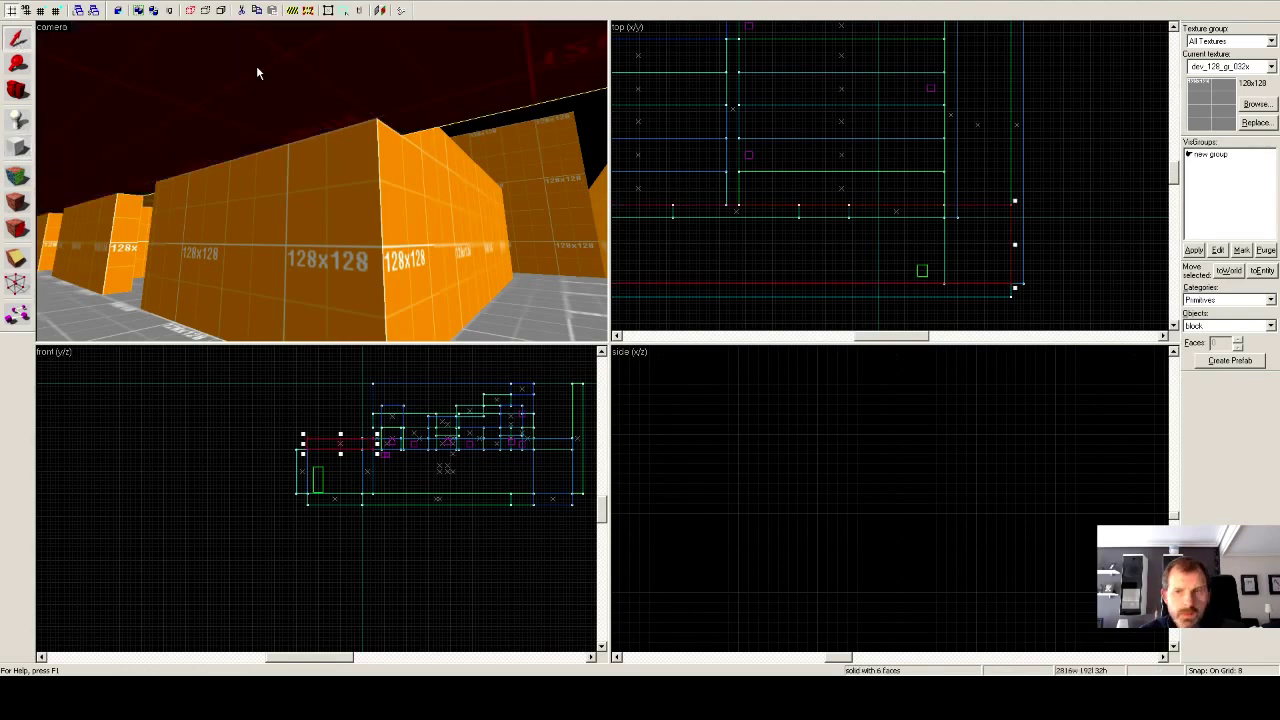
key("shift+b")
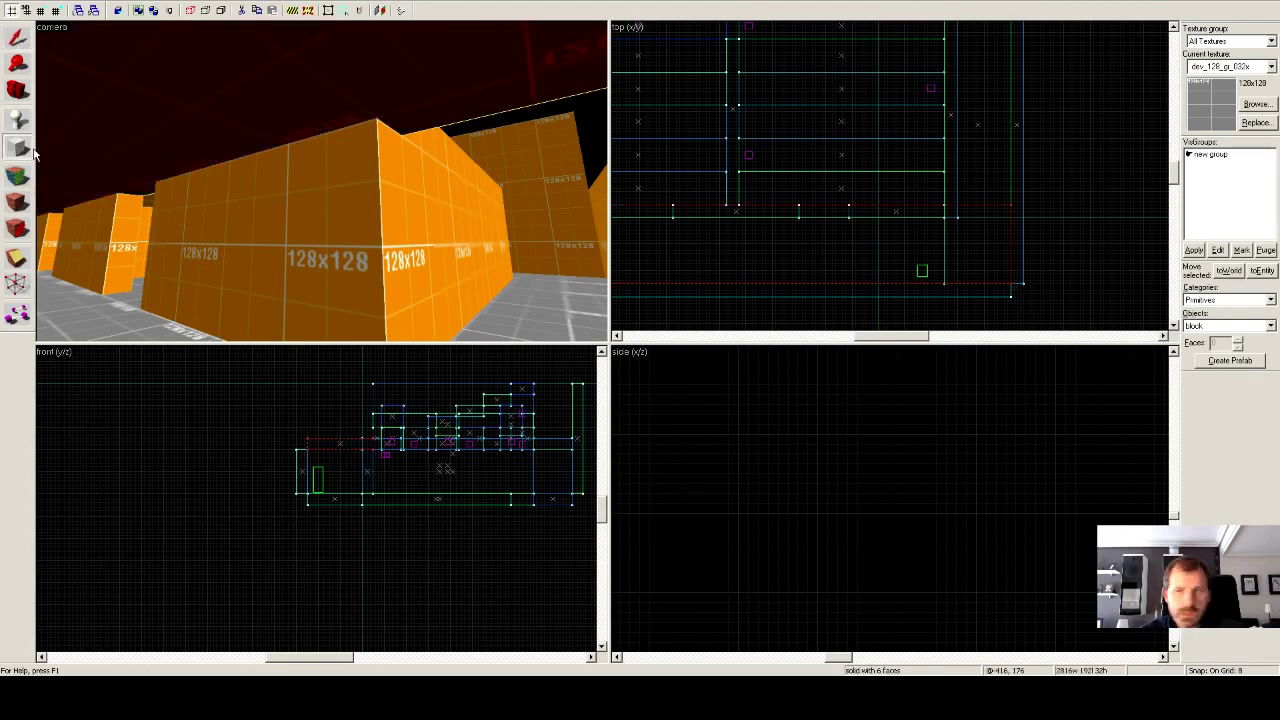
left_click_drag(1010, 205, 968, 97)
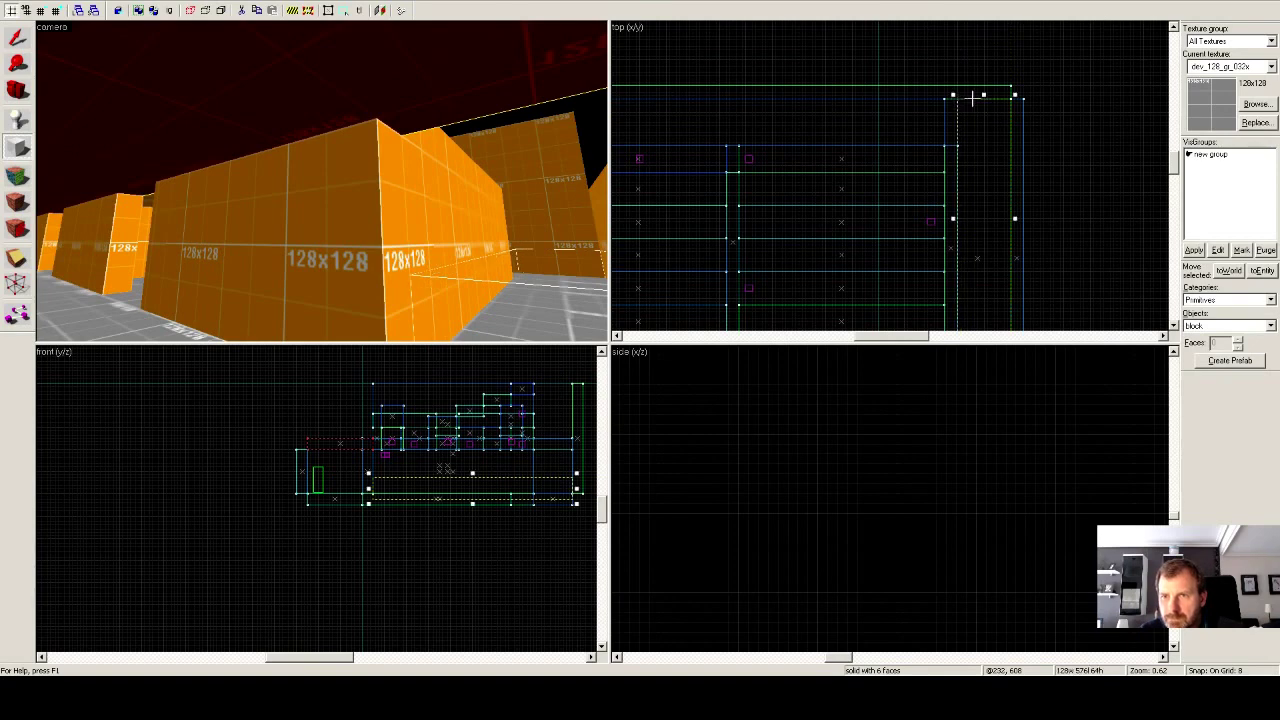
key("Return")
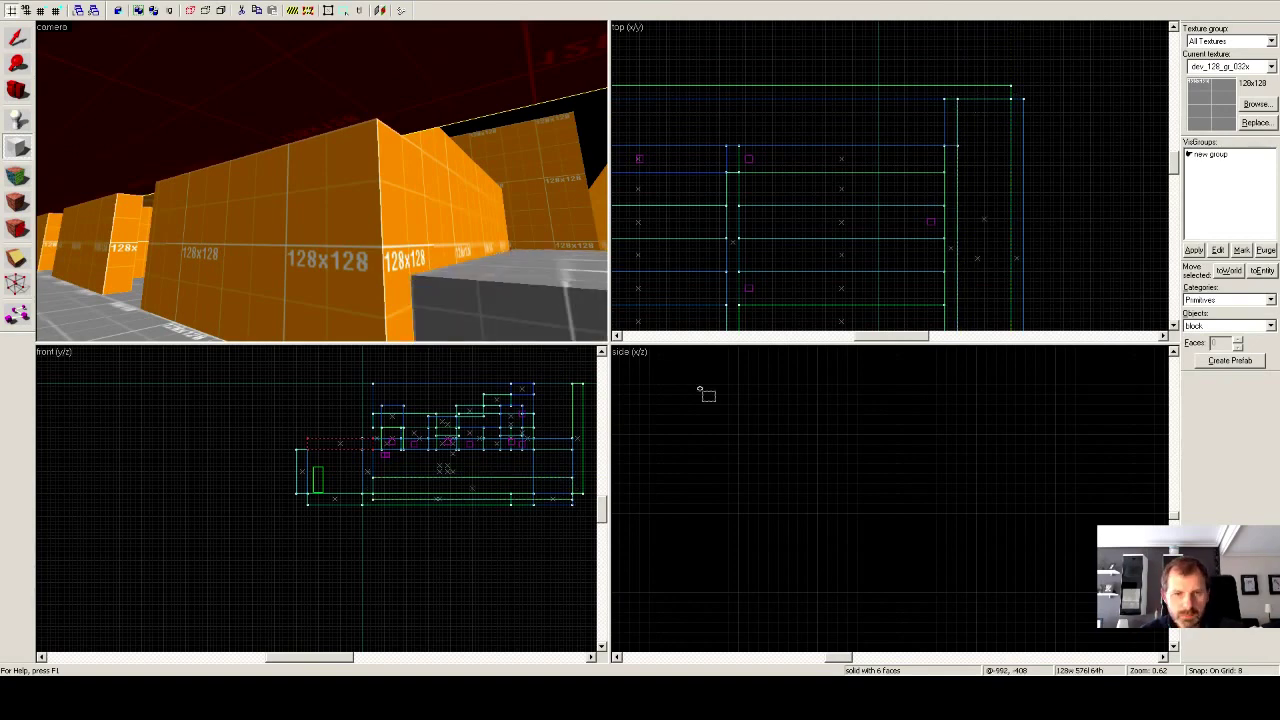
key("Escape")
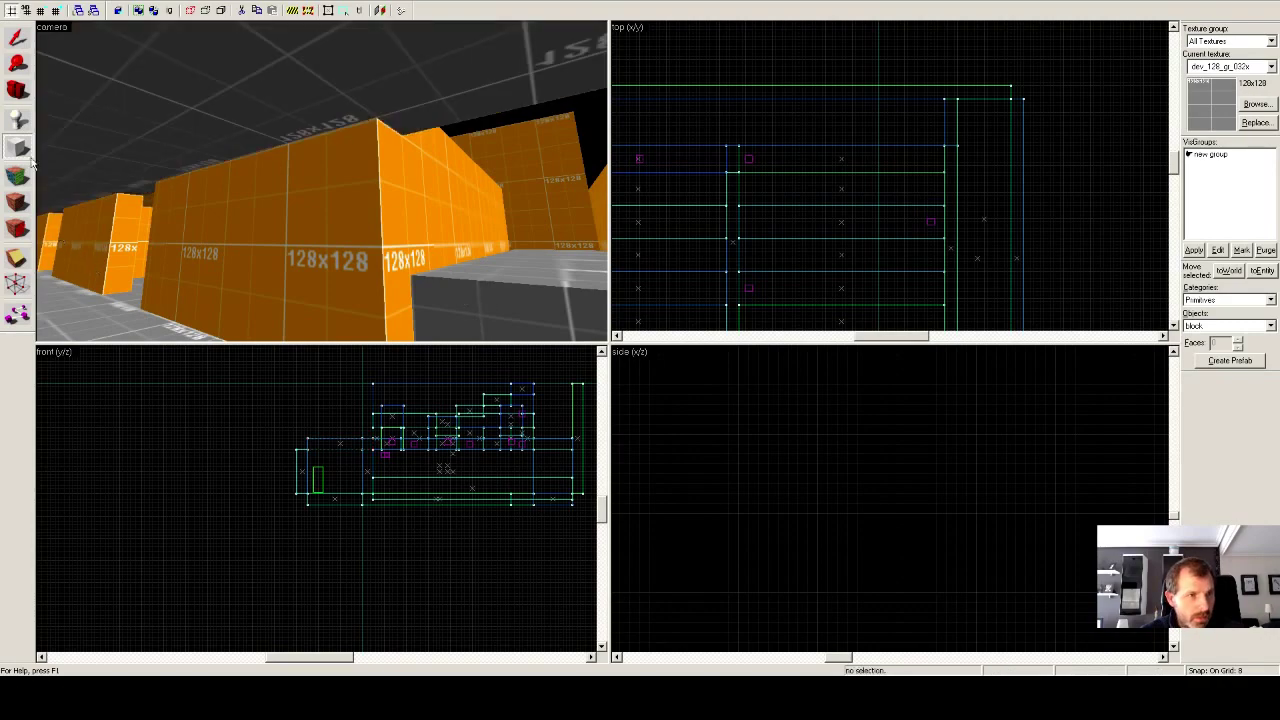
Thin the new end passage block to 32 units high and raise it level with the top of the tall outer wall as a ceiling.
key("z")
key("z")
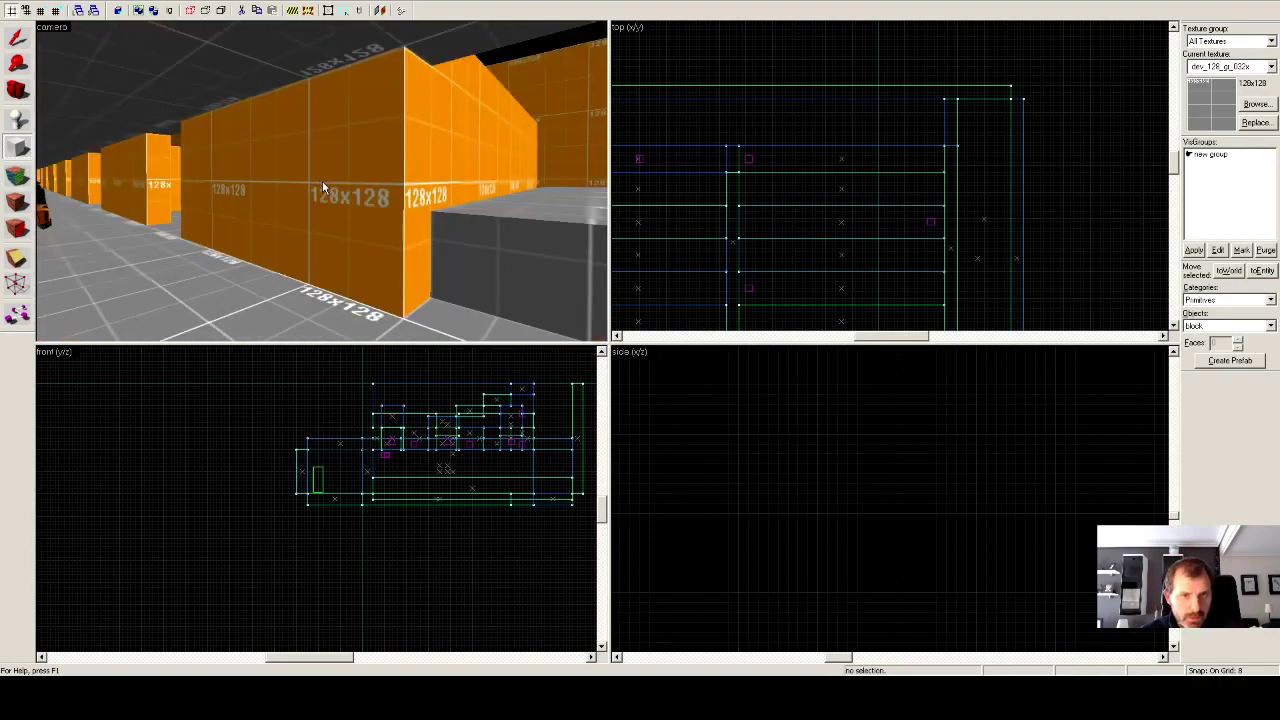
left_click(17, 37)
left_click(496, 213)
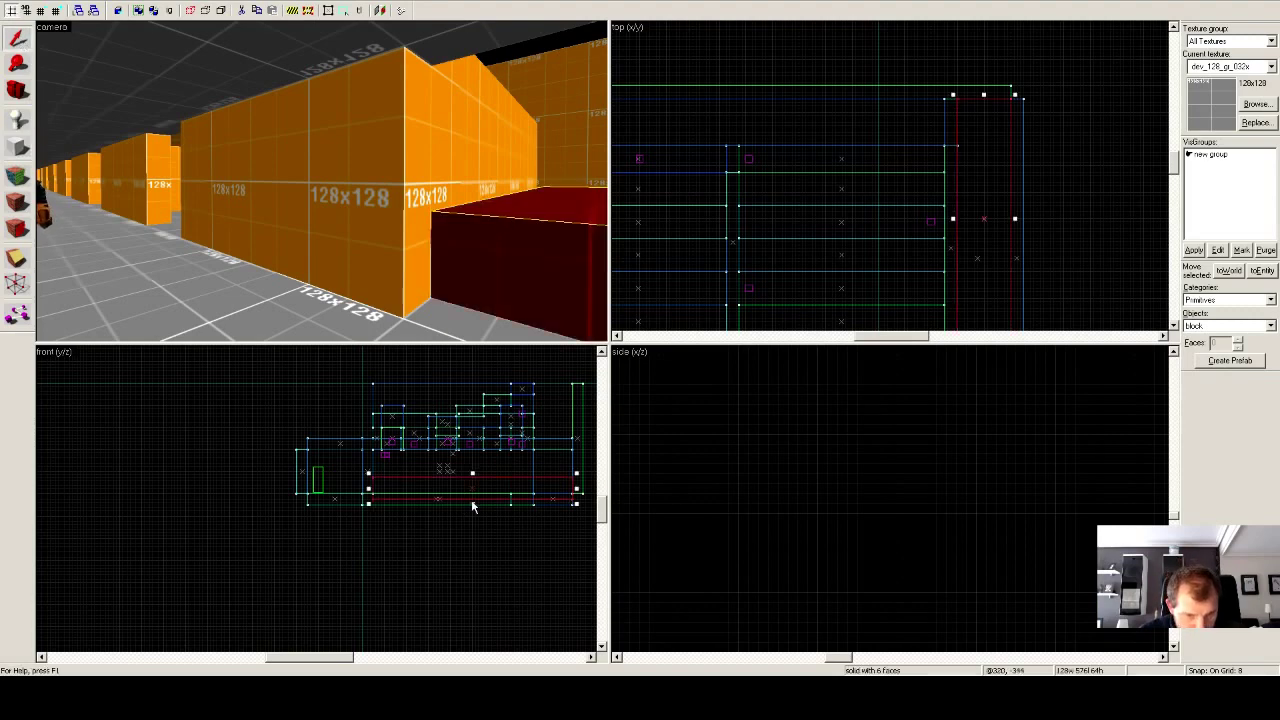
left_click_drag(472, 500, 478, 452)
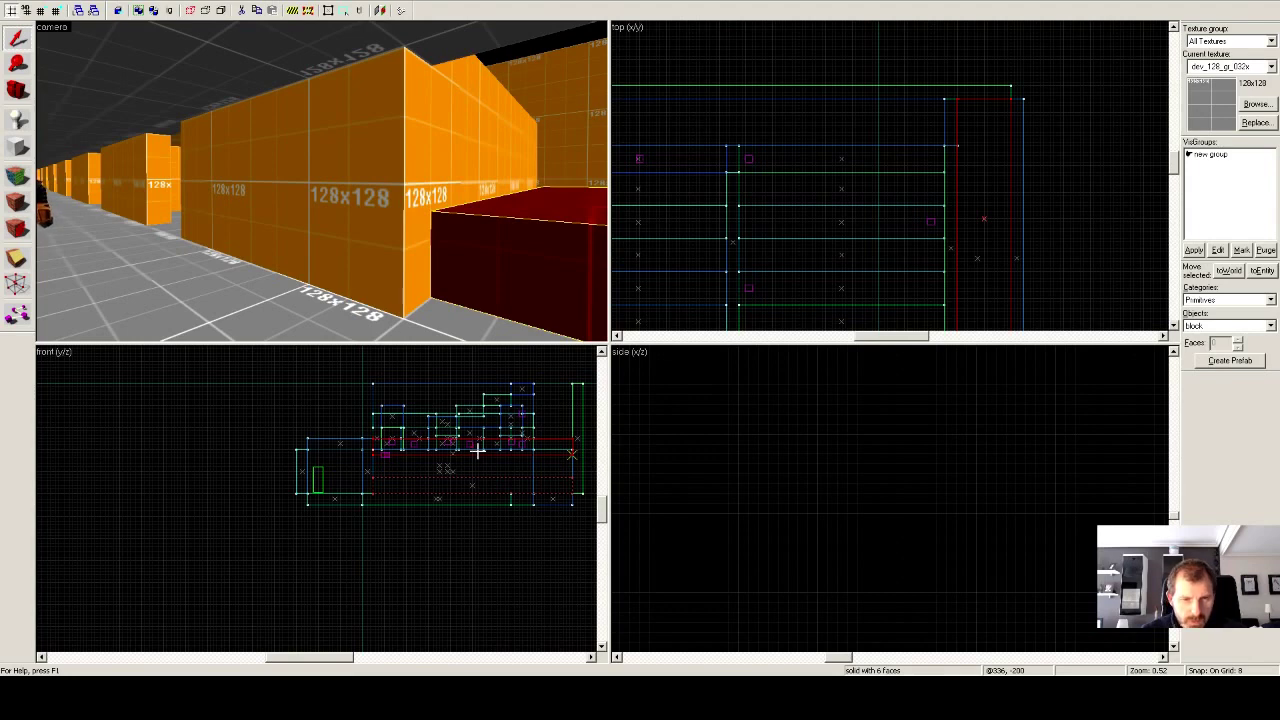
left_click_drag(478, 451, 471, 398)
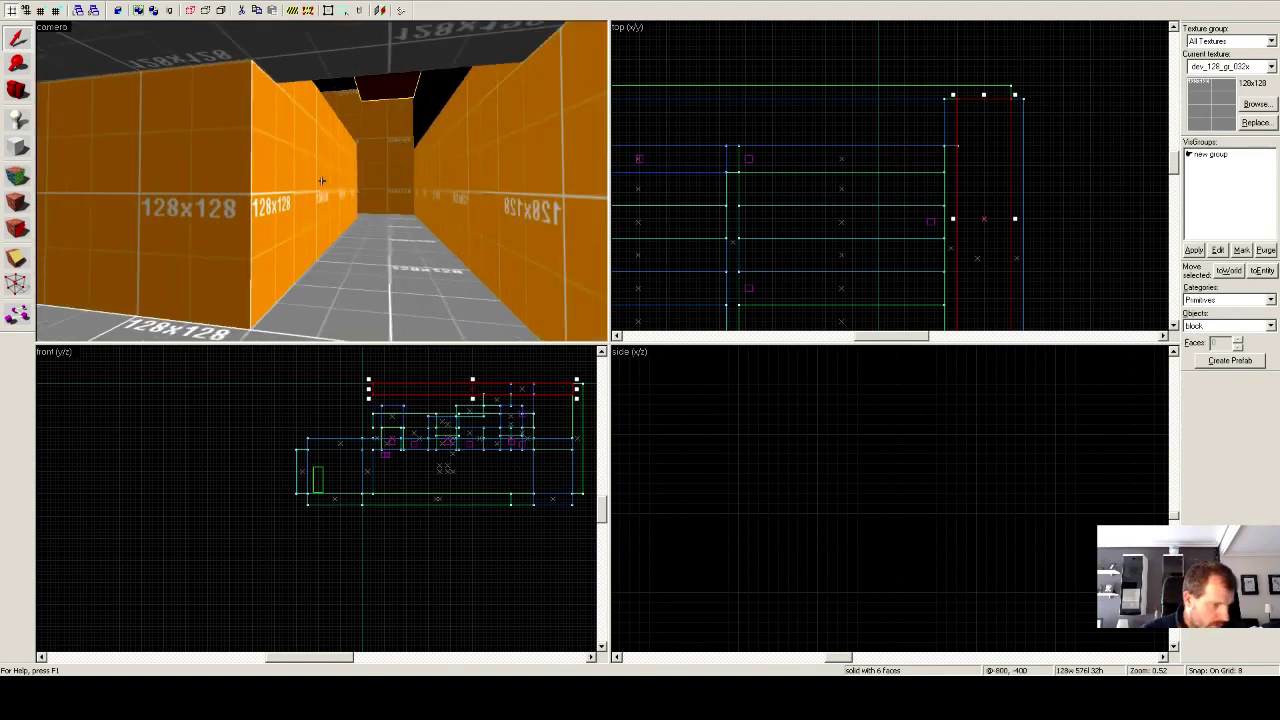
Raise the top of the outer end wall to meet the underside of the high ceiling, making the wall 288 units high.
key("z")
left_click(404, 189)
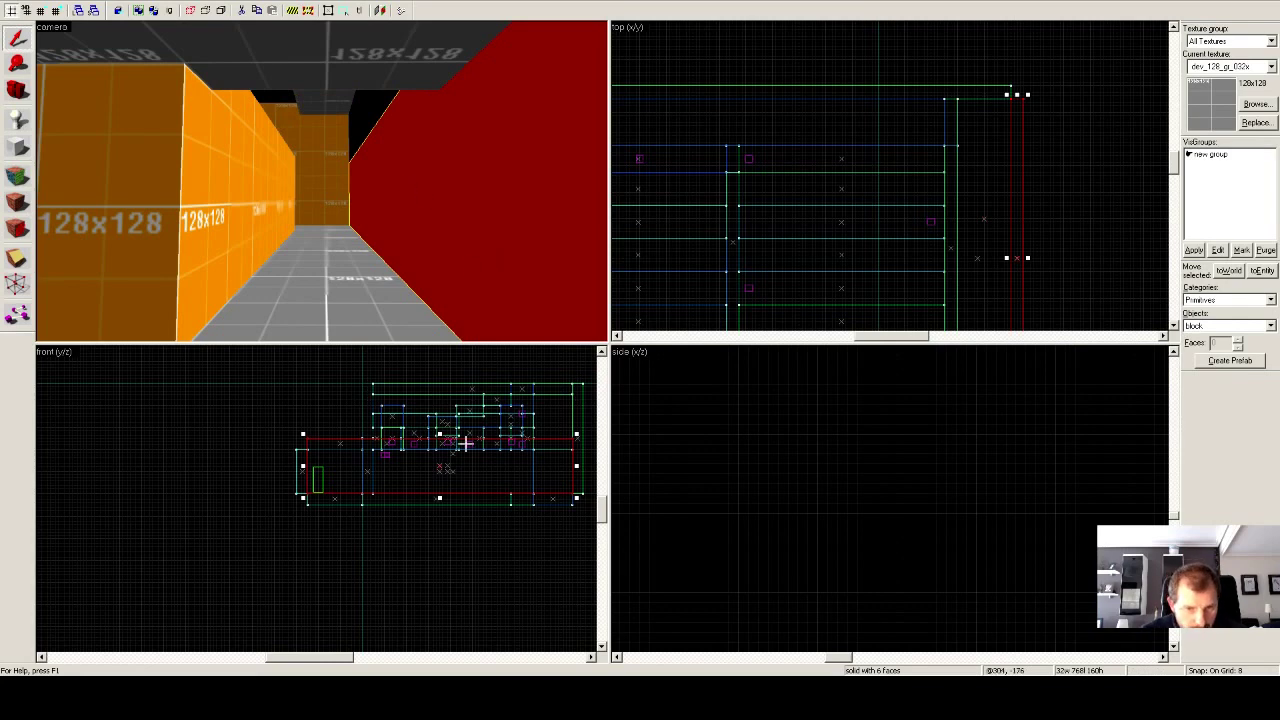
left_click_drag(440, 437, 439, 391)
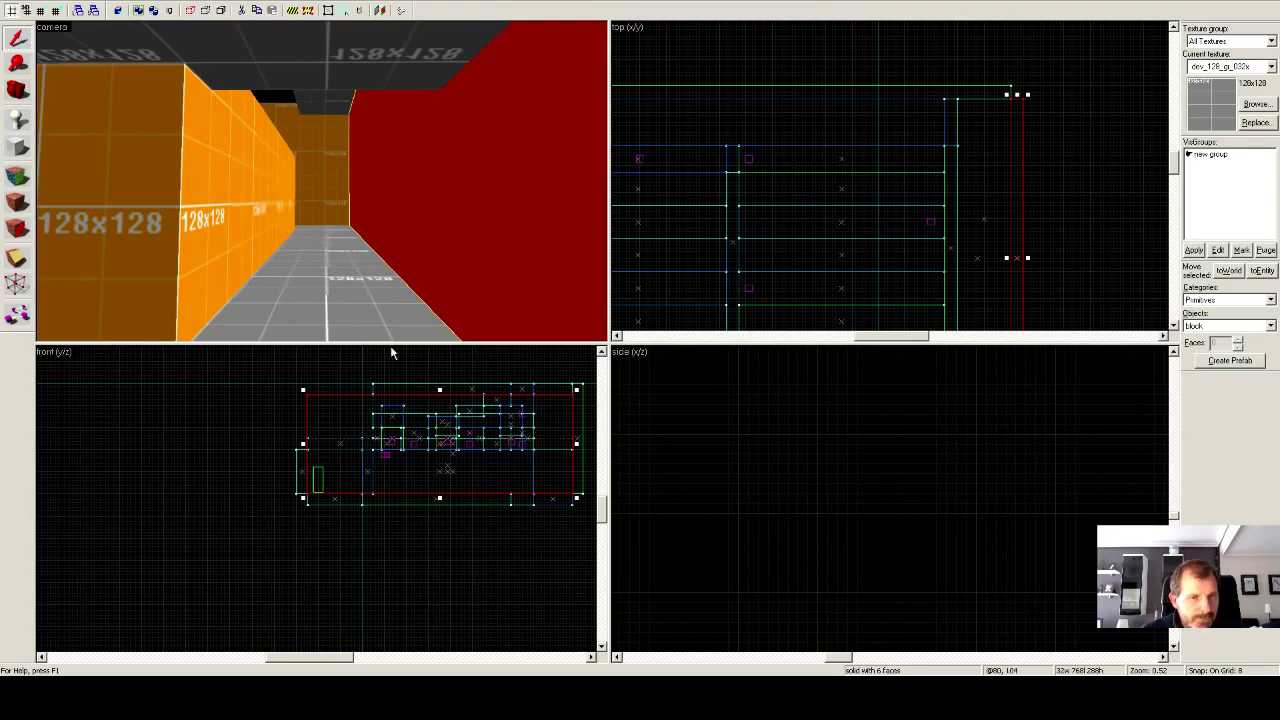
Examine the end passage in the camera view, checking the heightened wall and where the low corridor ceiling meets the higher passage.
scroll(319, 248, "up", 7)
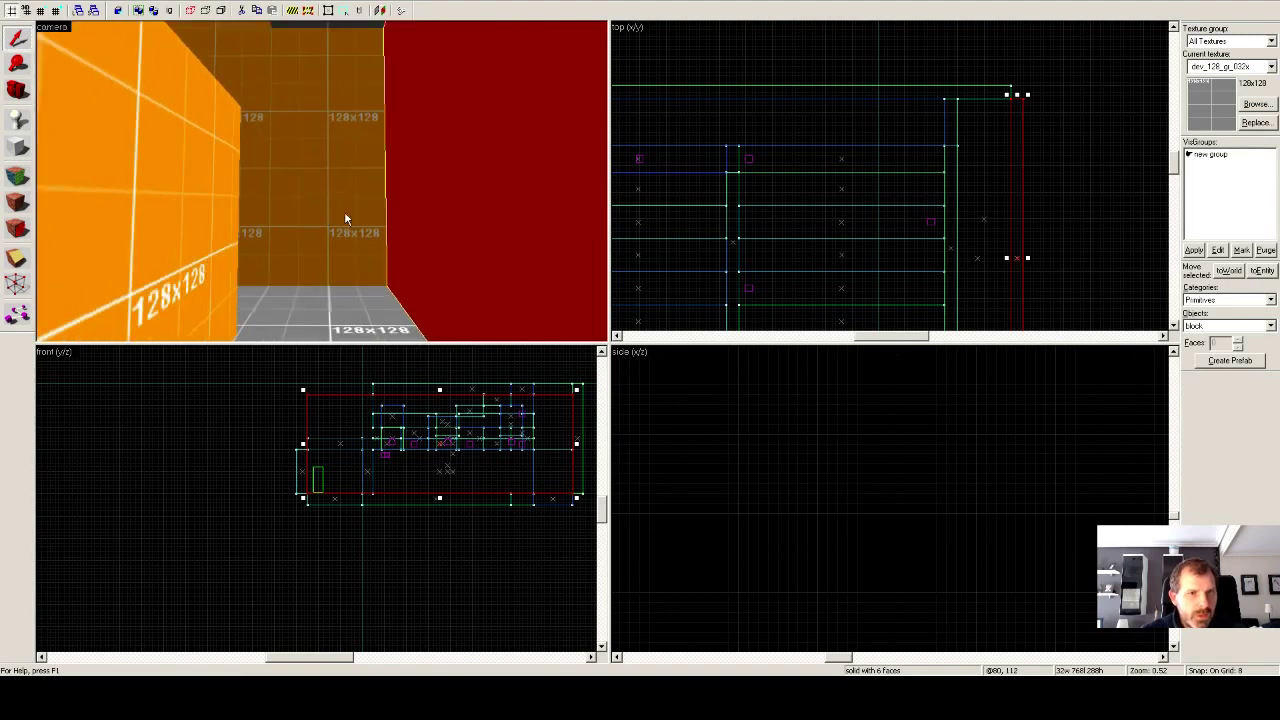
key("Right")
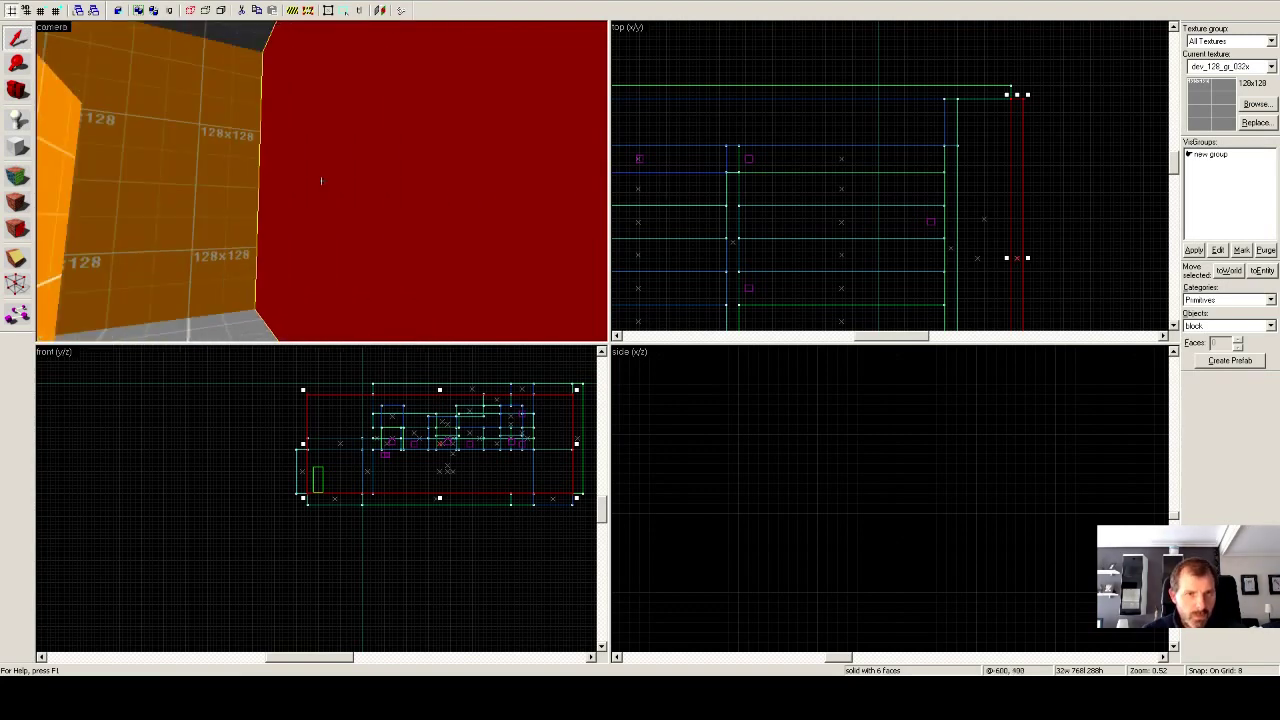
key("Up")
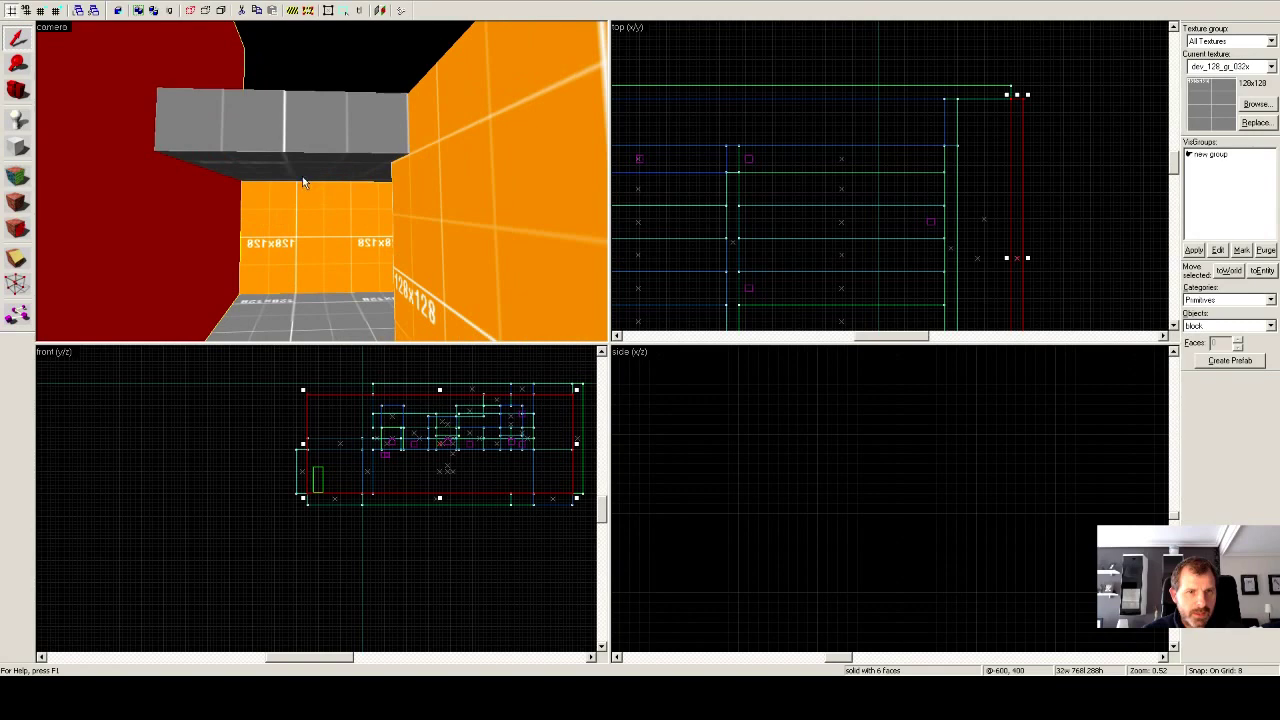
key("Up")
key("Down")
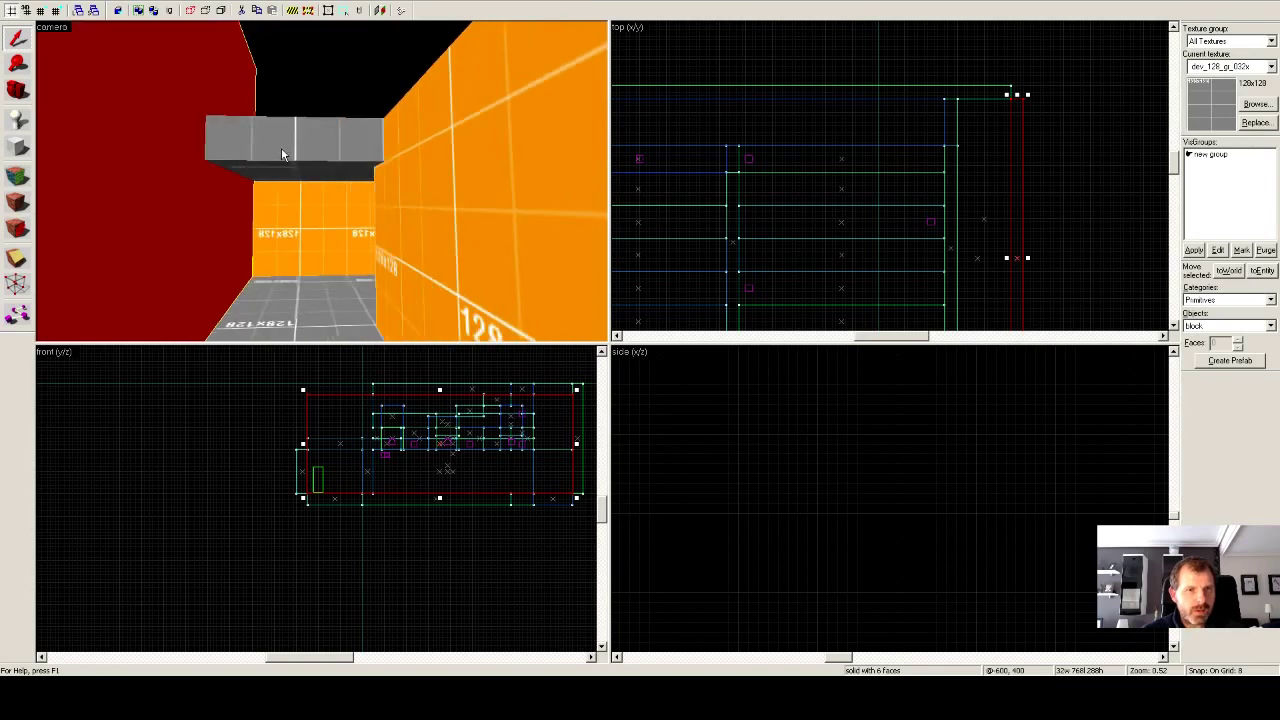
scroll(268, 173, "up", 2)
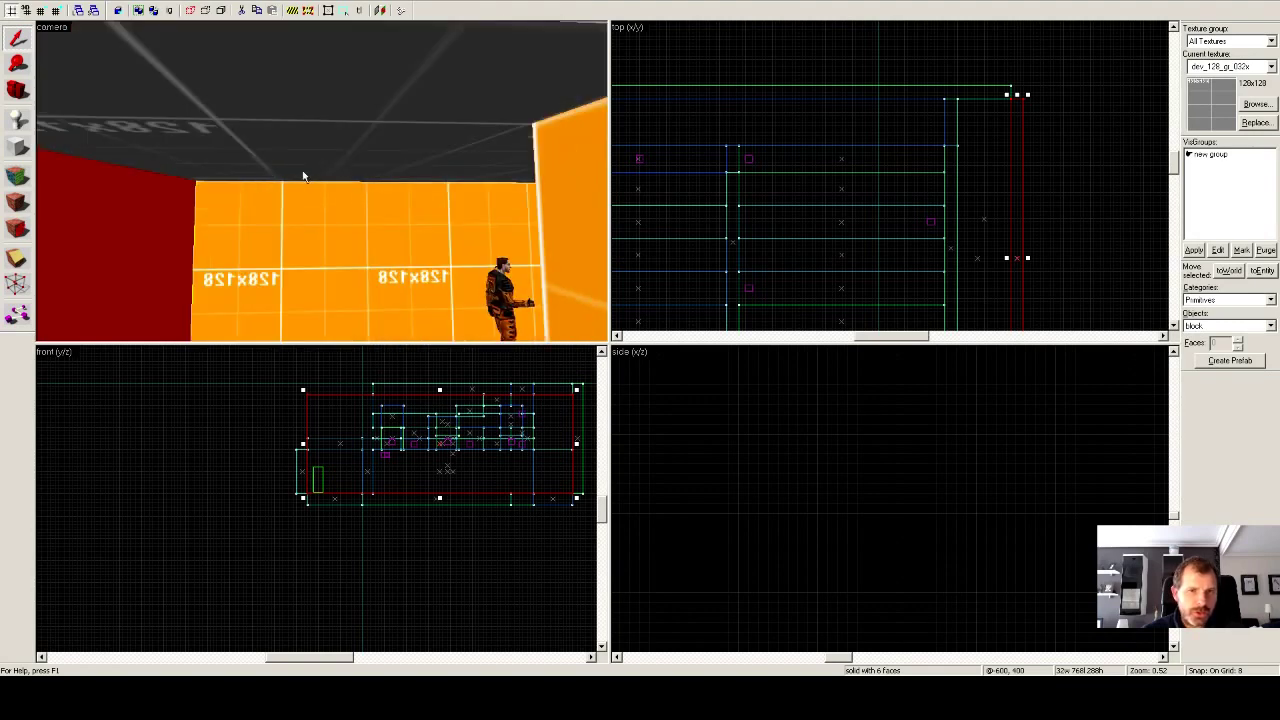
scroll(353, 168, "down", 1)
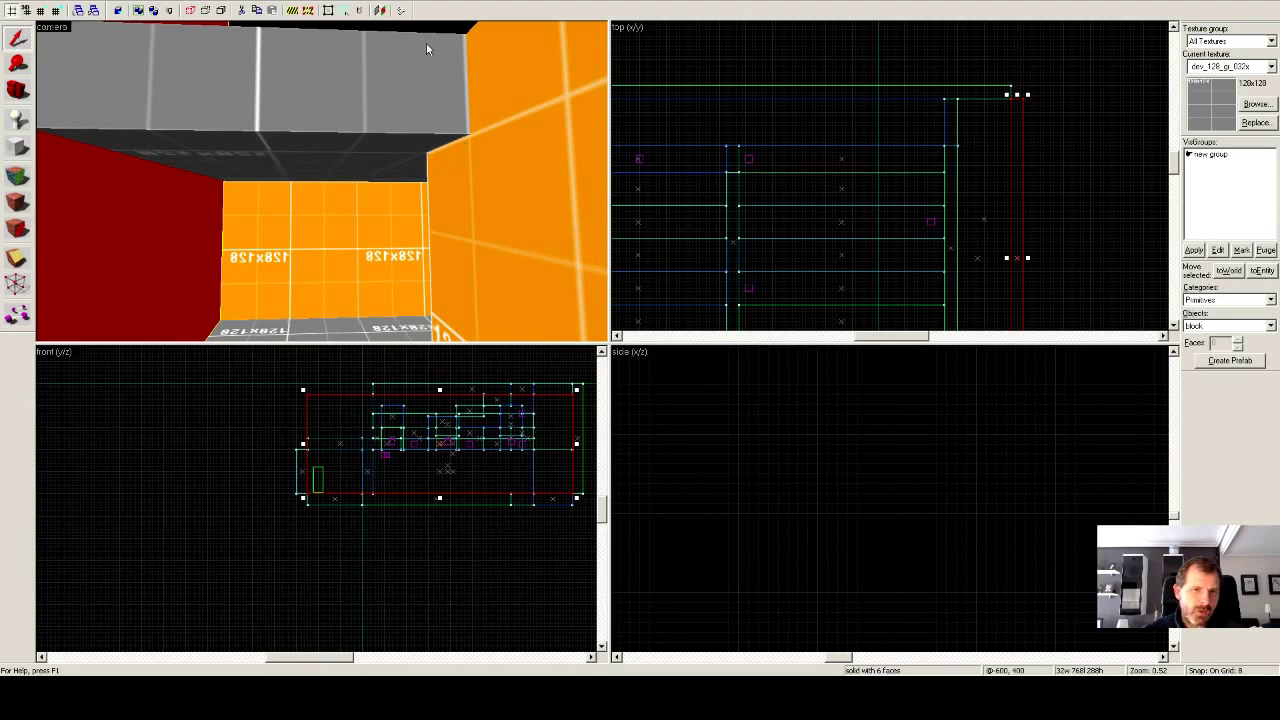
key("Left")
key("Left")
key("Left")
key("Left")
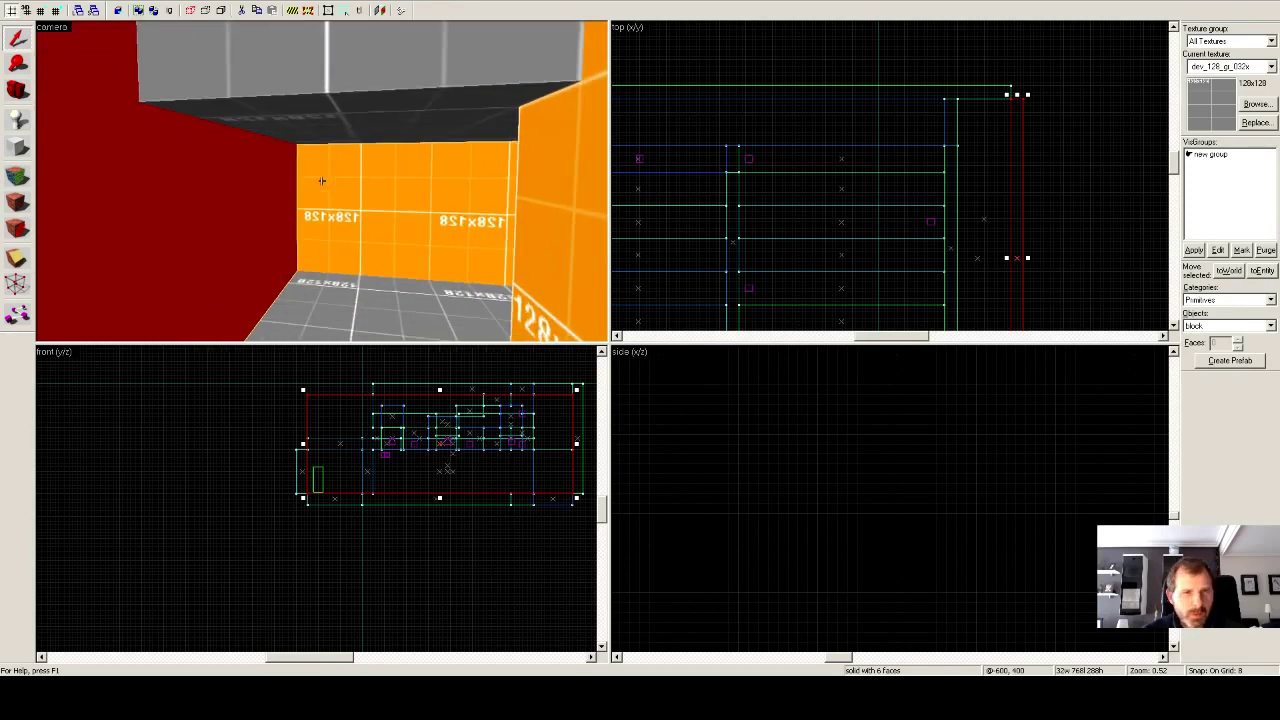
key("z")
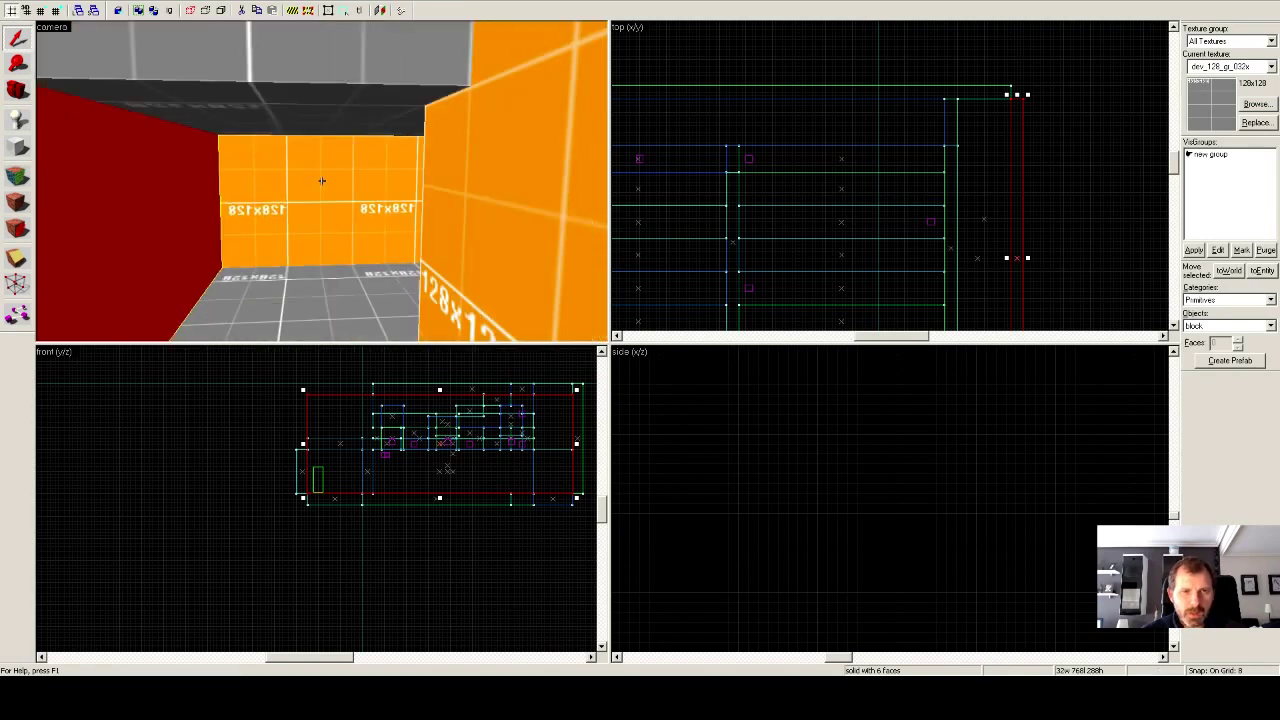
left_click(1058, 172)
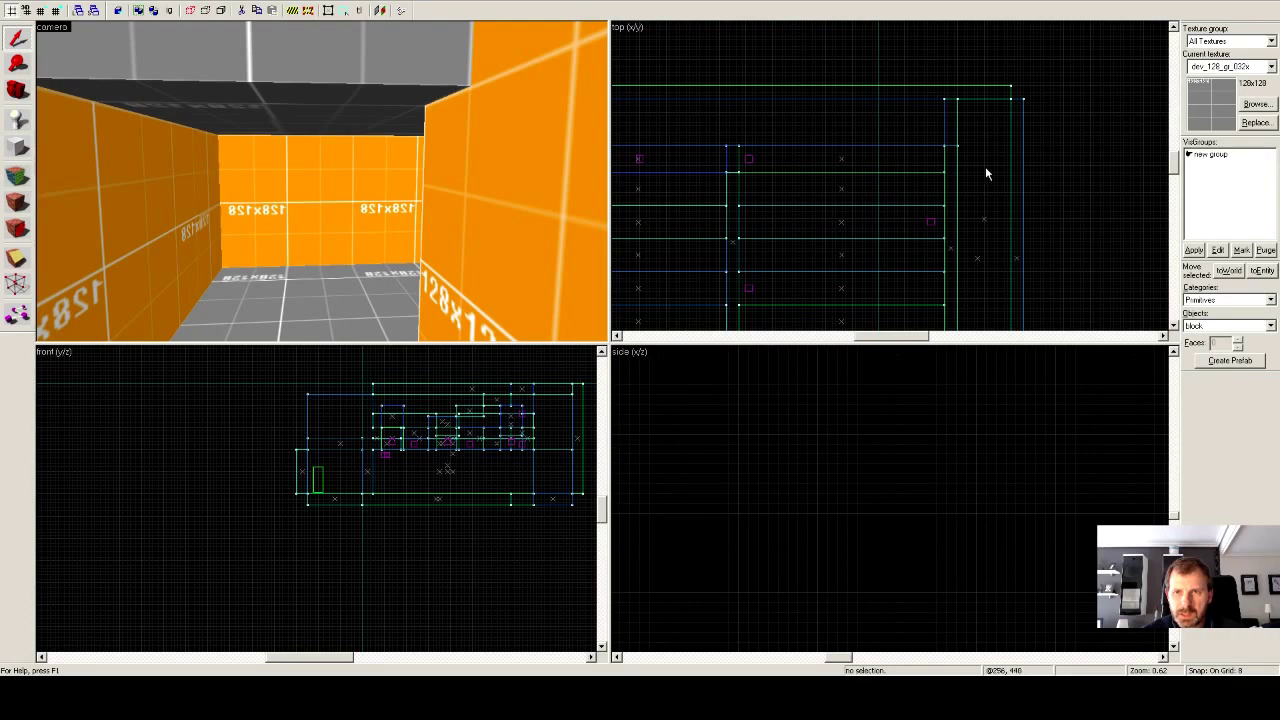
Create a block 2960 units wide, 112 long and 64 high along the full length of the passage behind the rooms.
scroll(746, 191, "down", 2)
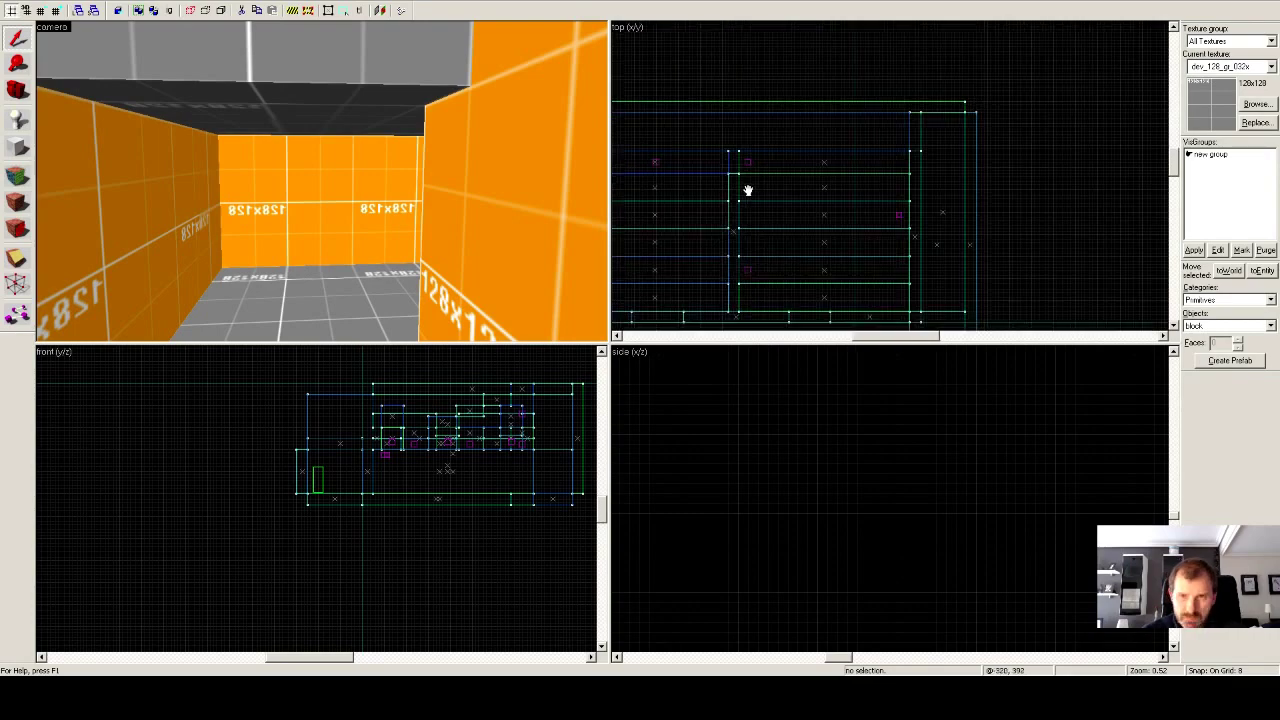
left_click_drag(717, 203, 1058, 179)
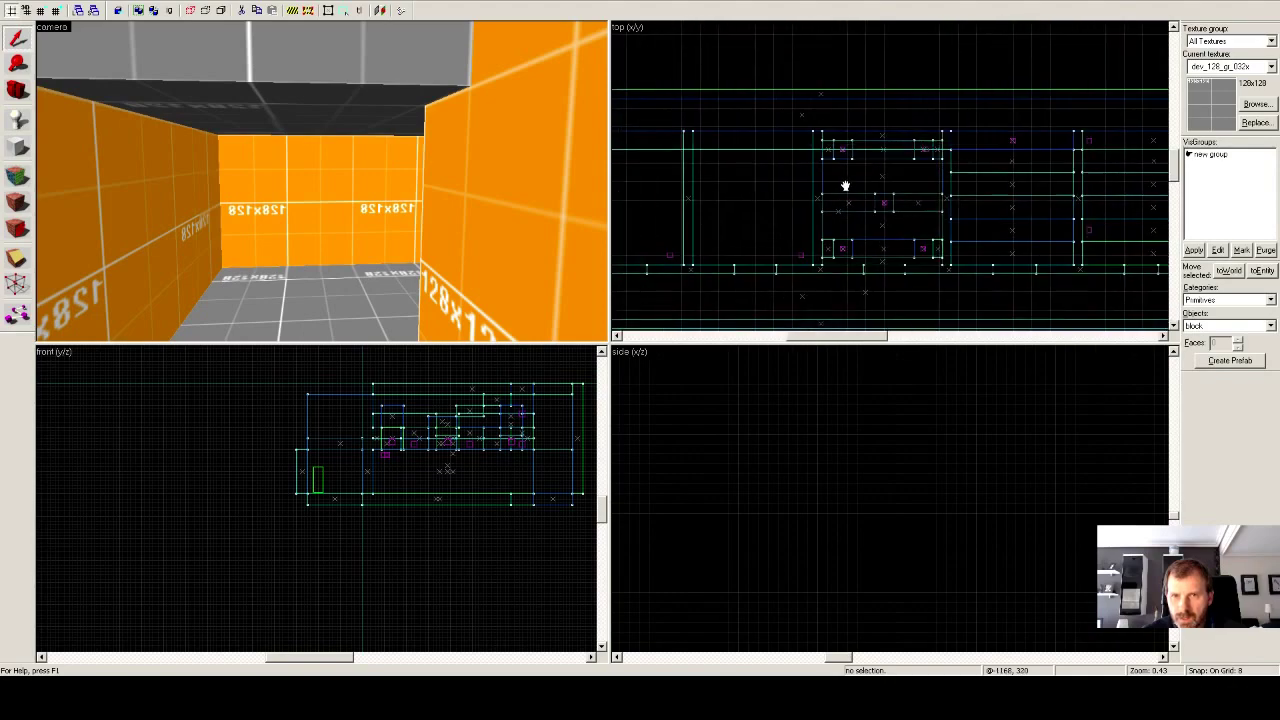
scroll(826, 191, "down", 3)
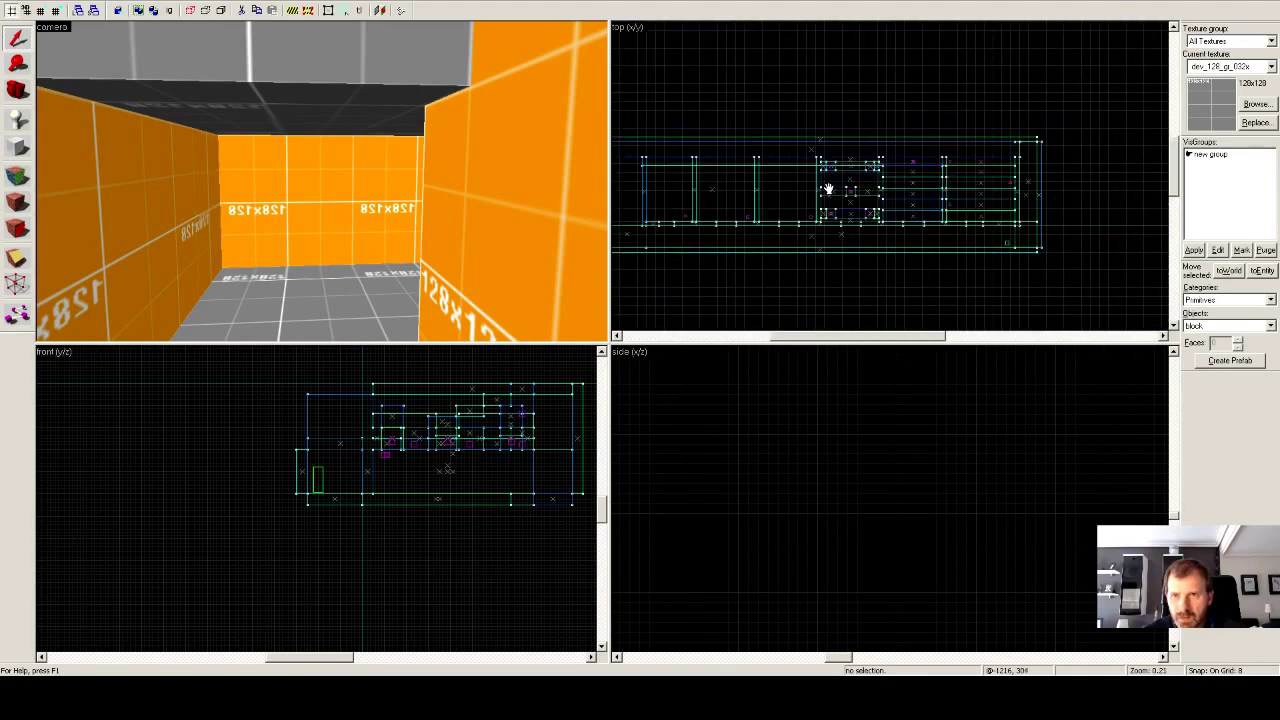
left_click(17, 147)
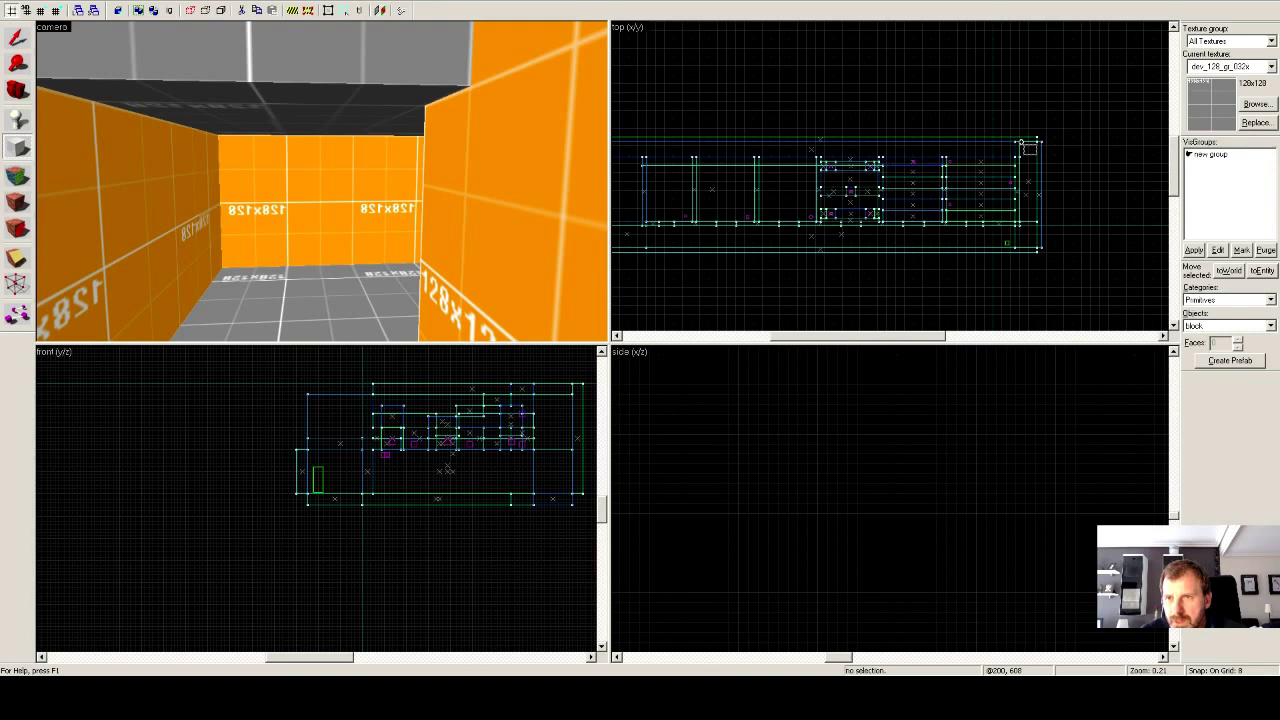
left_click_drag(1020, 141, 688, 152)
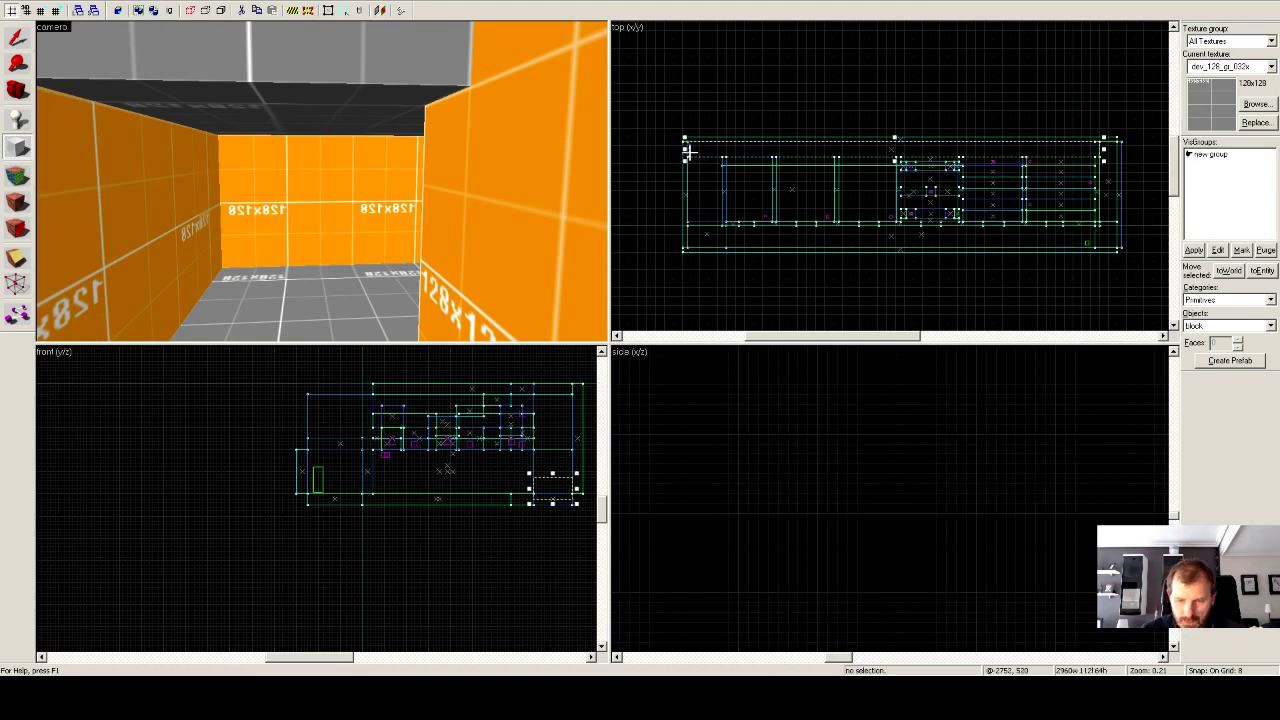
key("Return")
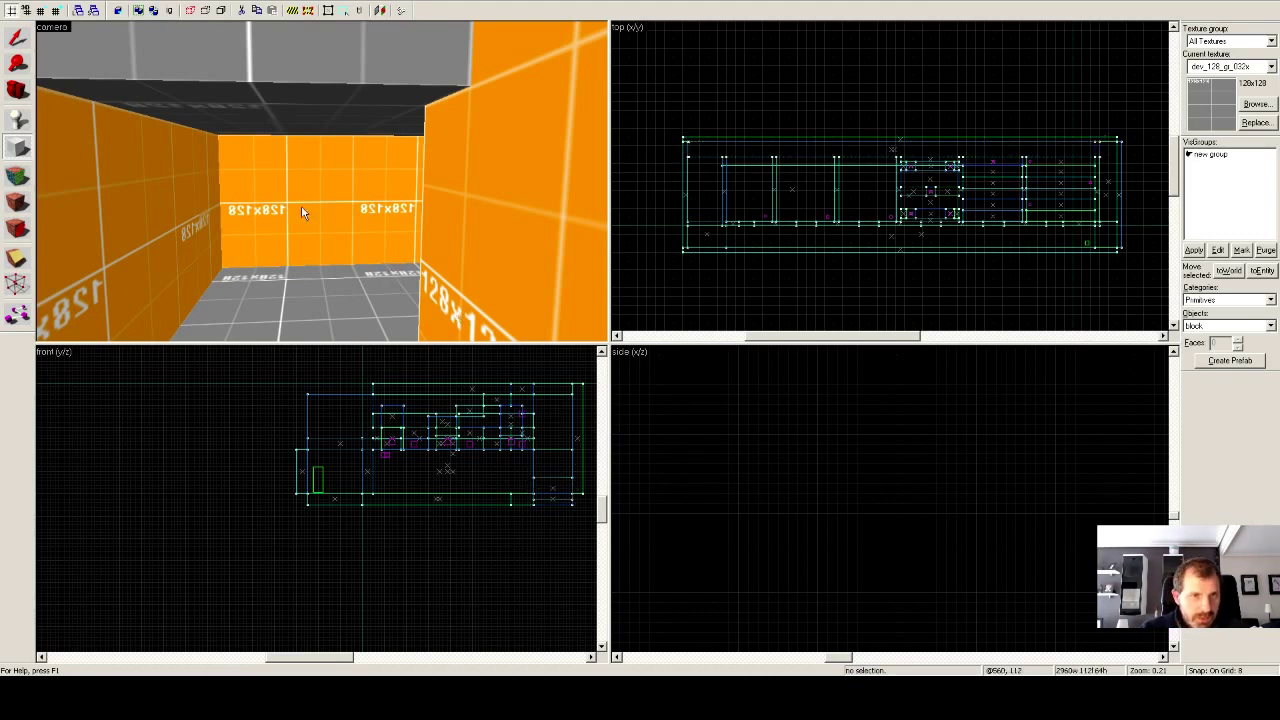
Examine the open rear passage and the rooms in the camera view, checking the ceiling edges and outer wall along its length.
key("z")
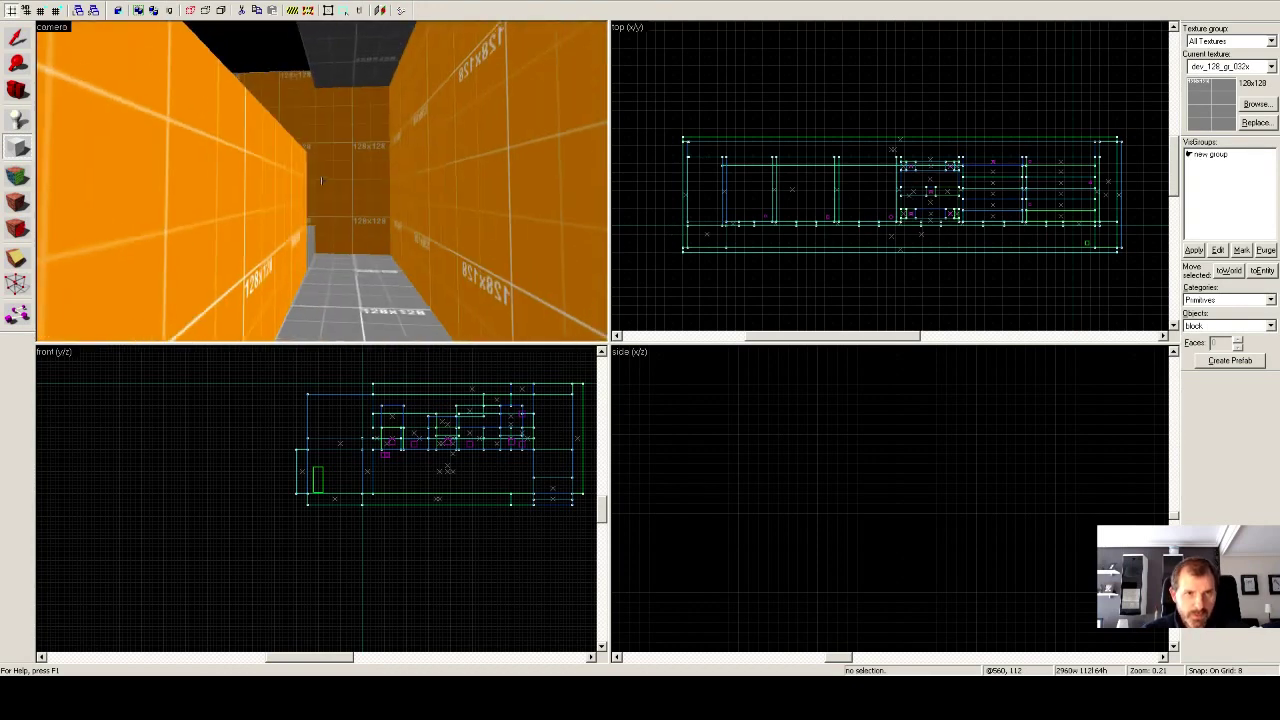
key("w")
key("w")
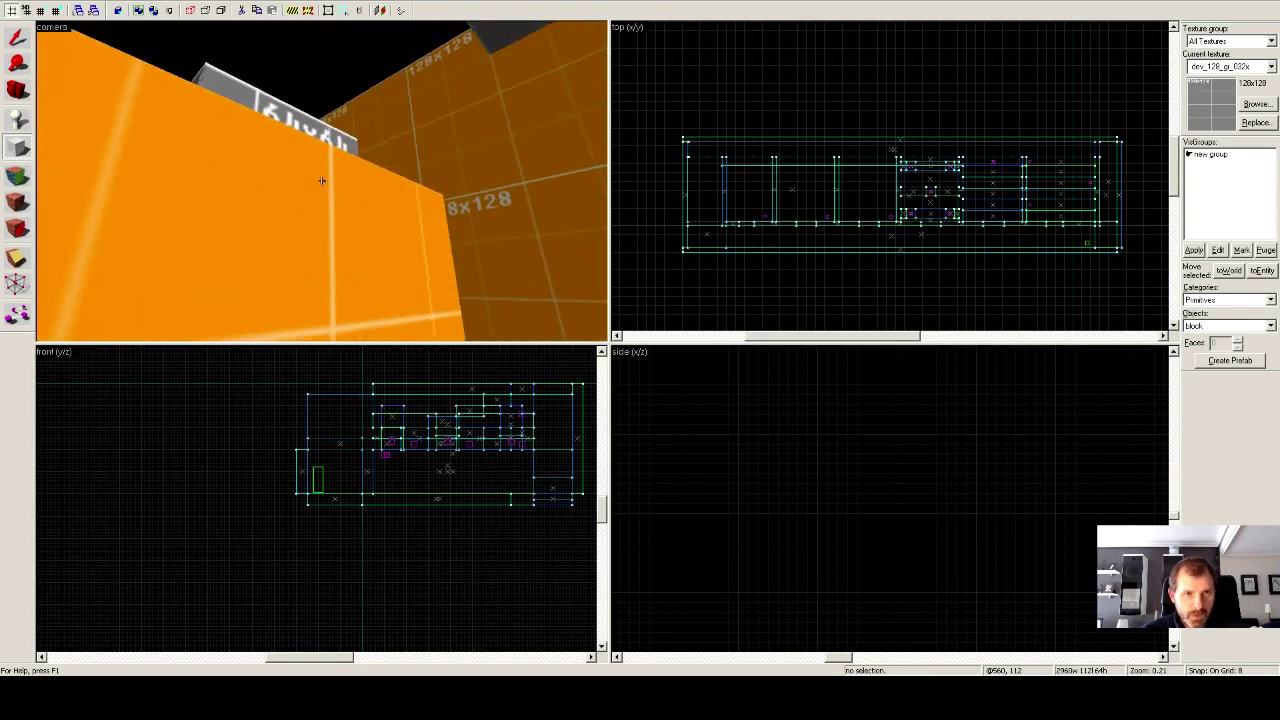
key("z")
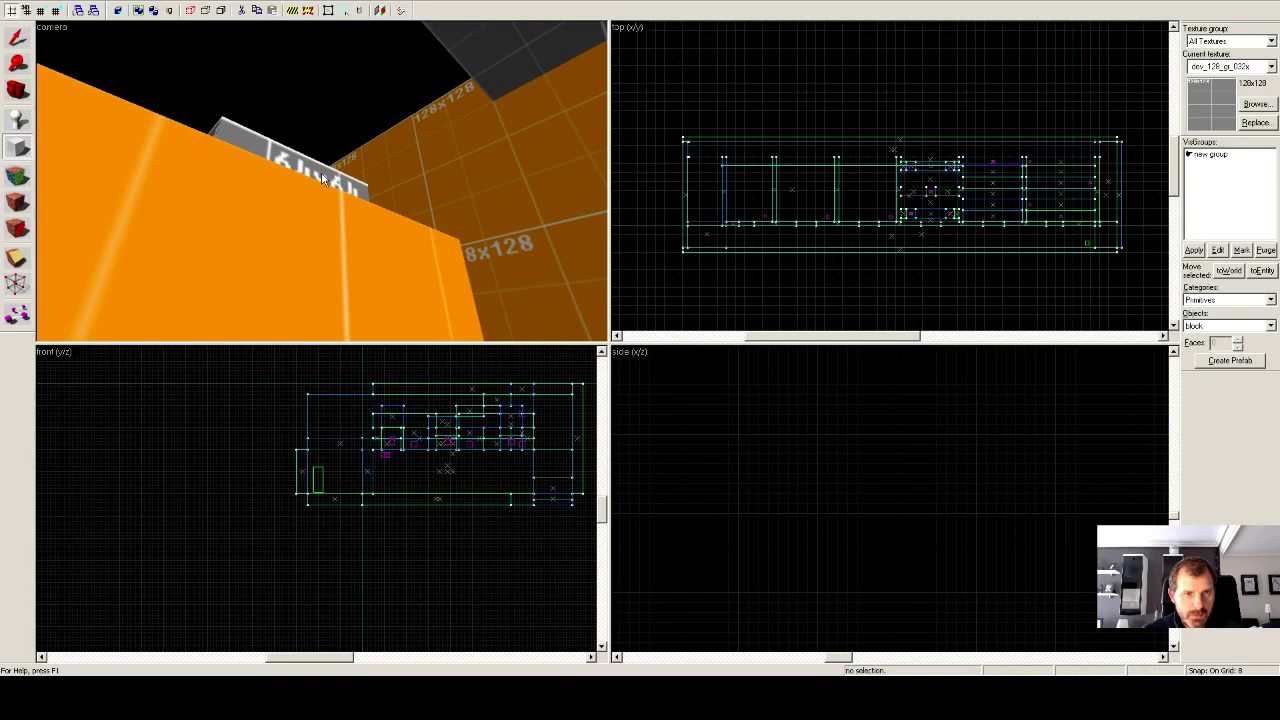
left_click(15, 35)
left_click(238, 139)
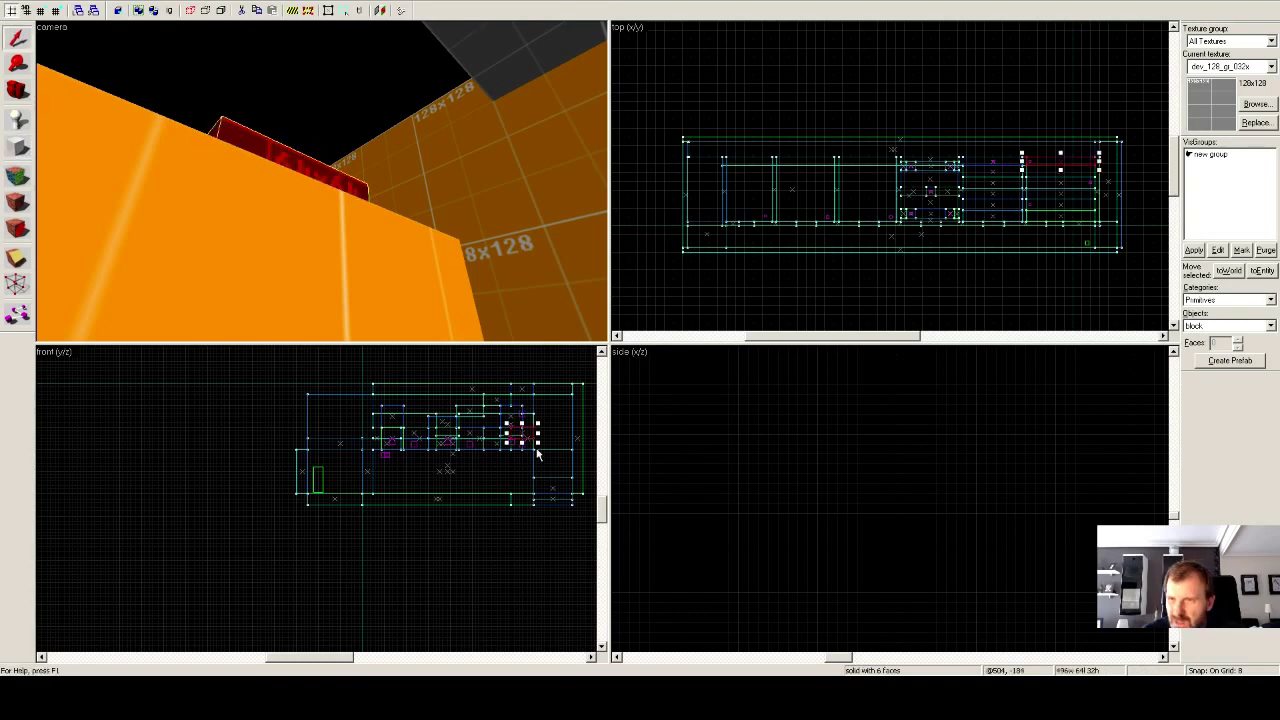
key("z")
key("w")
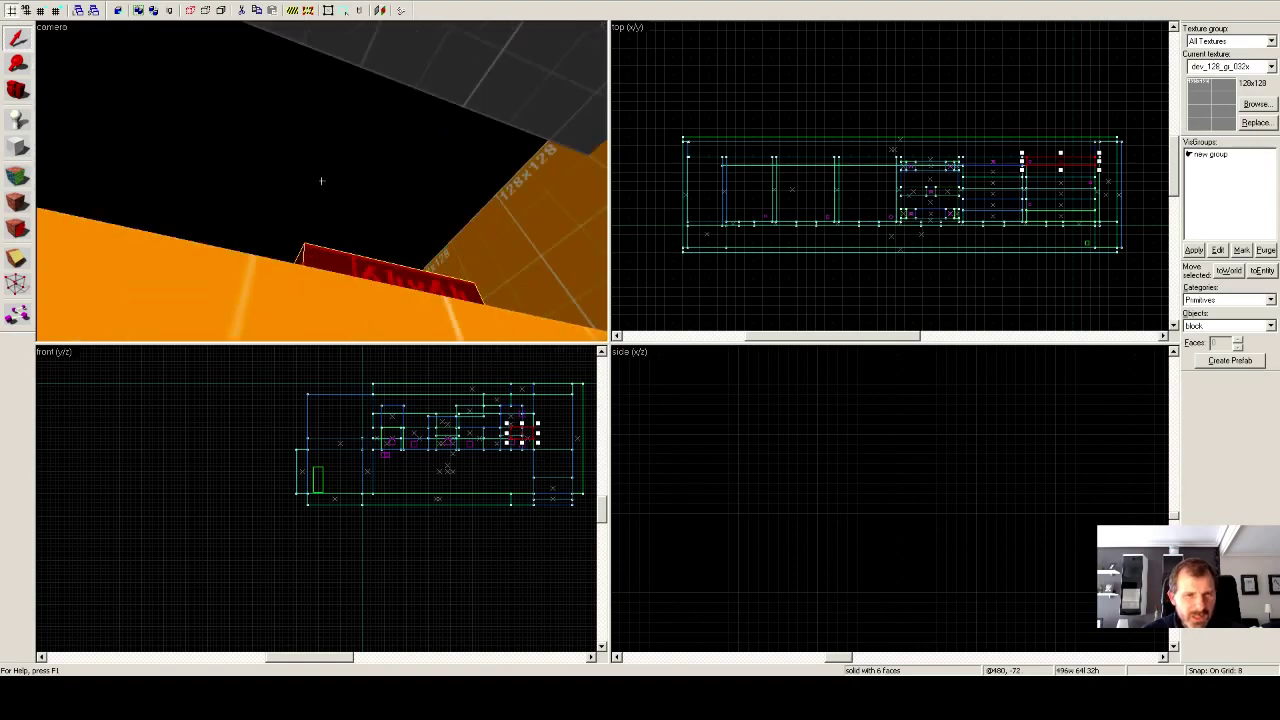
key("w")
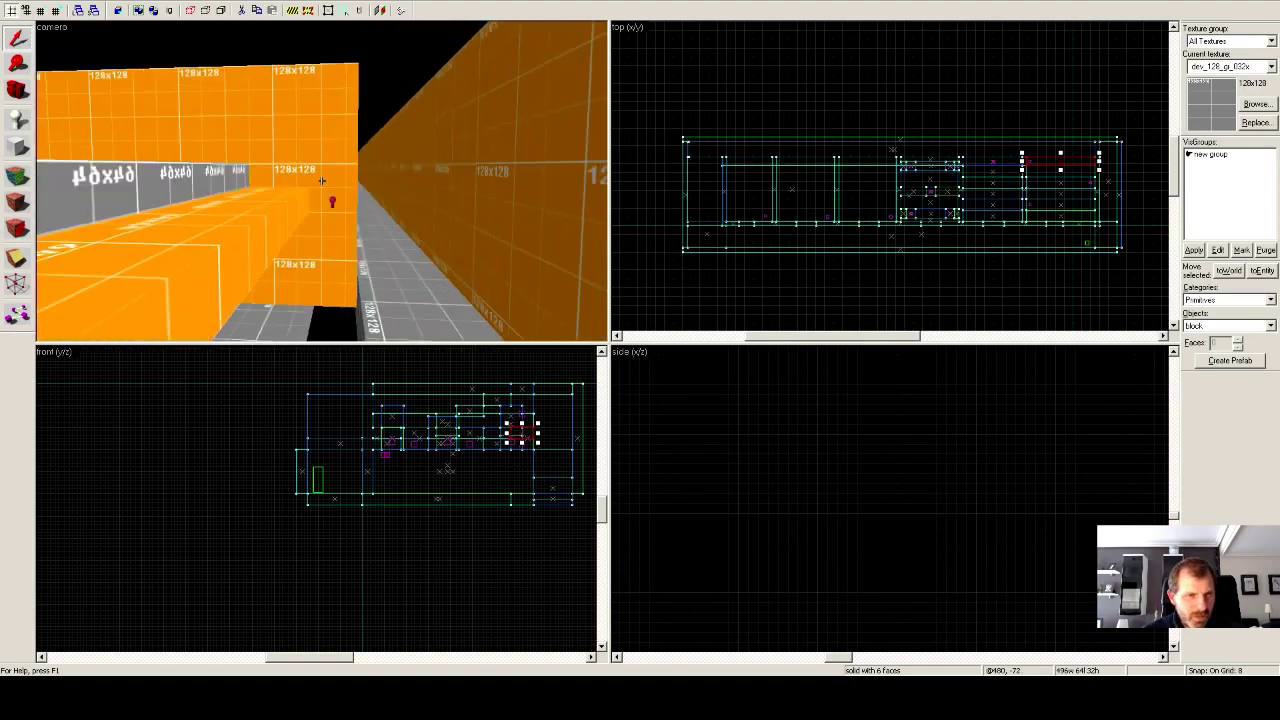
key("w")
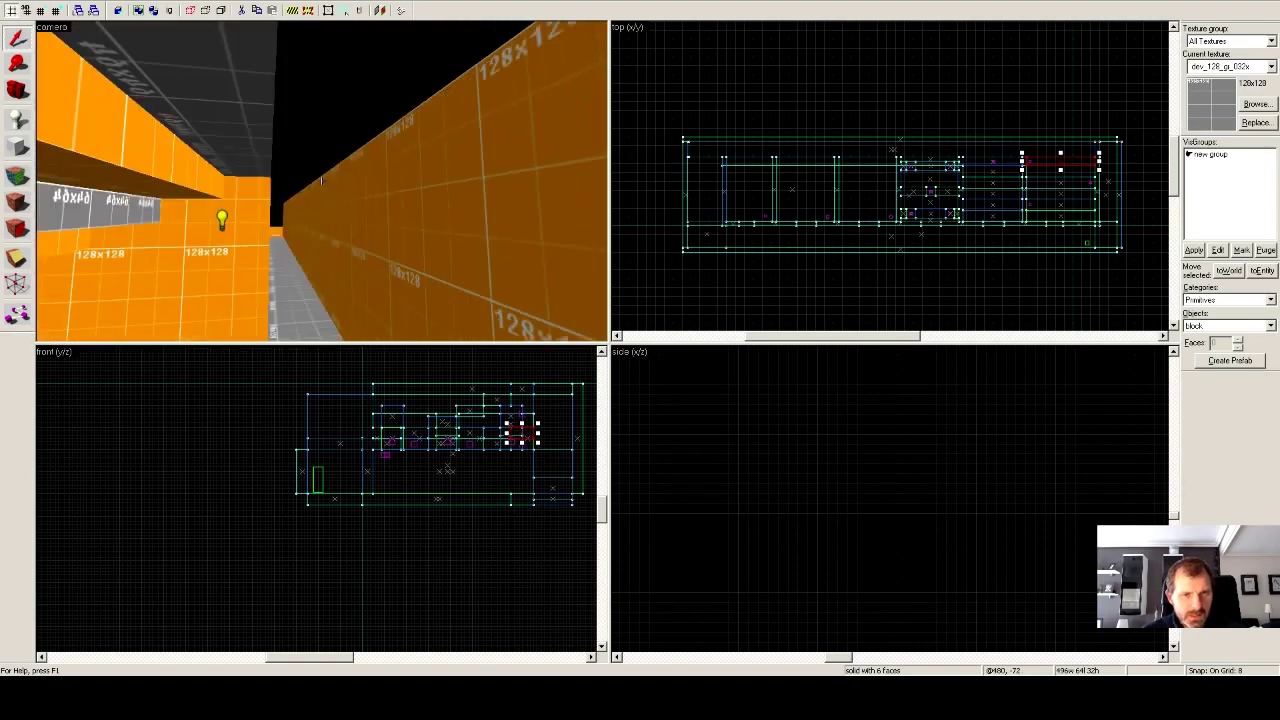
key("w")
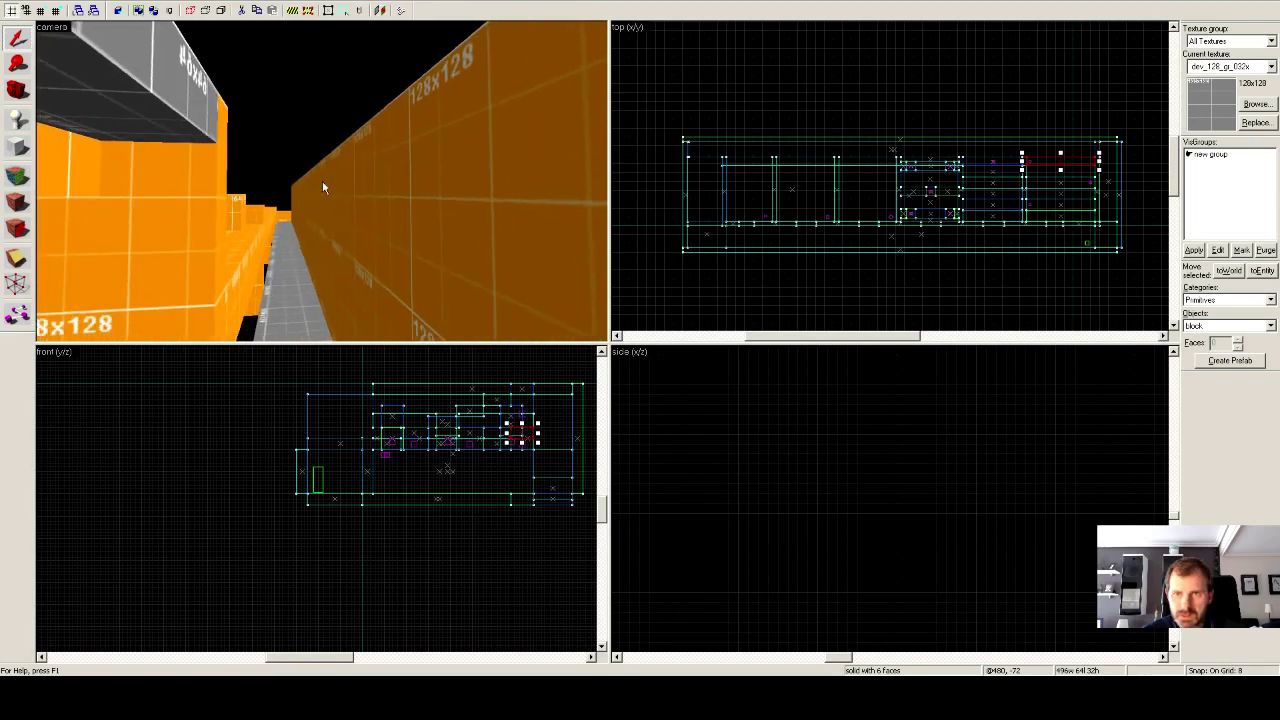
Thin the full-length block behind the rooms to 32 units high and raise it level with the top of the tall outer wall as a ceiling.
left_click(703, 141)
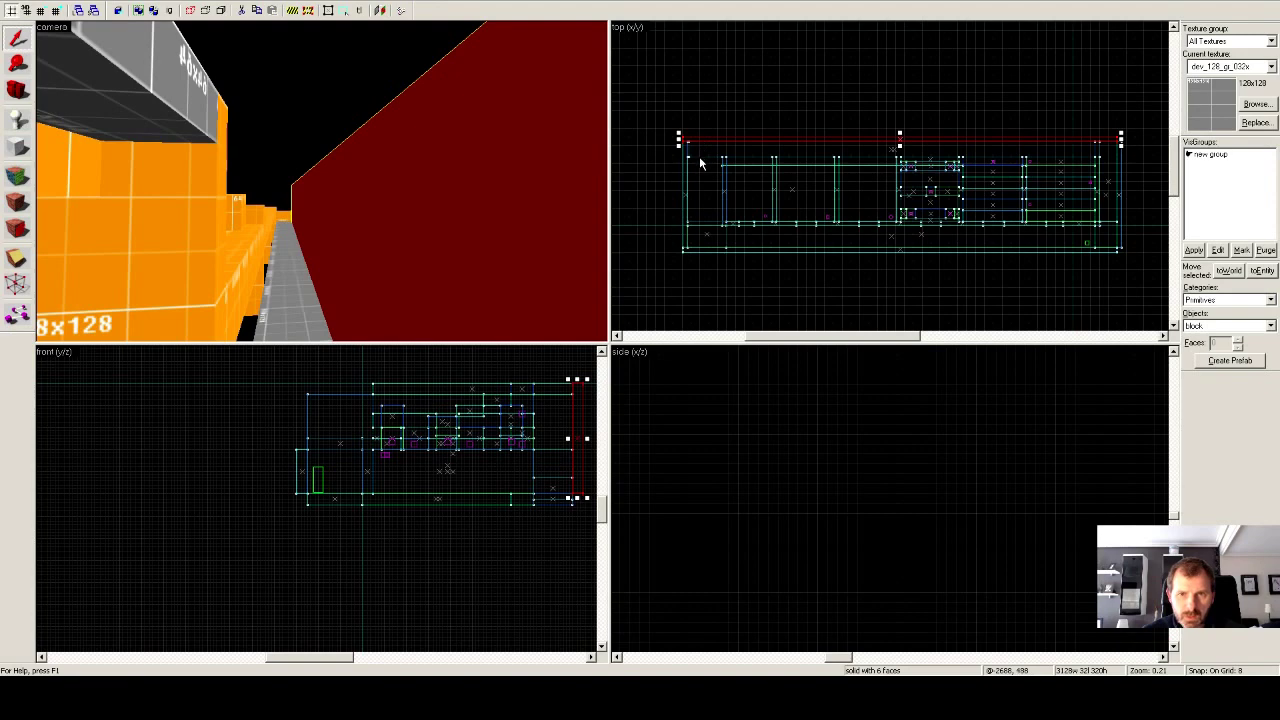
left_click(699, 156)
left_click(689, 155)
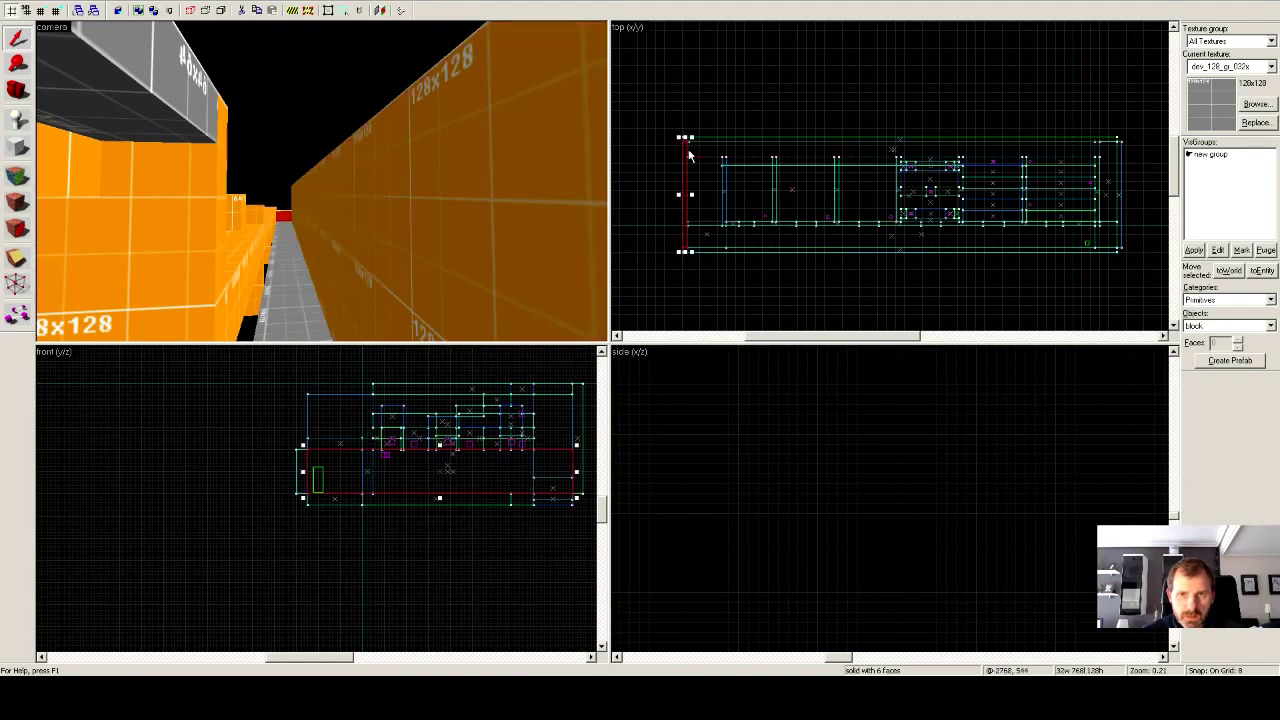
left_click(281, 287)
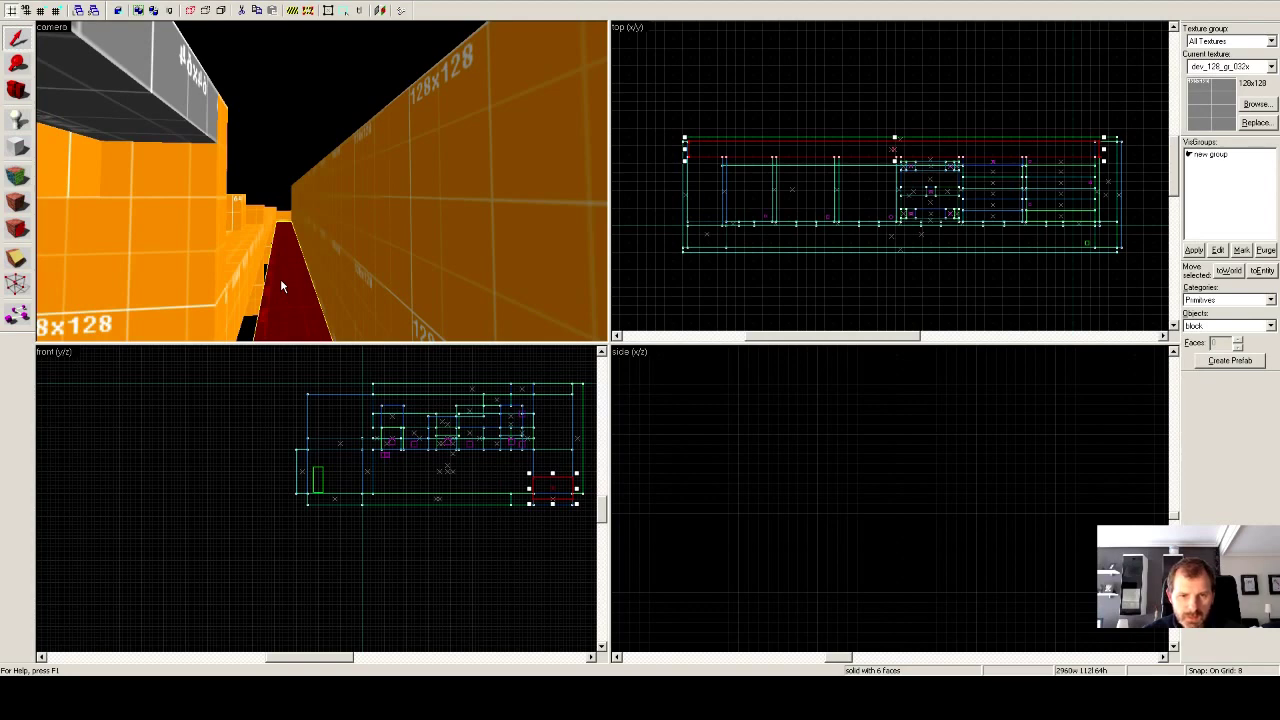
mouse_move(553, 488)
left_mouse_down()
mouse_move(546, 384)
mouse_move(553, 399)
left_mouse_up()
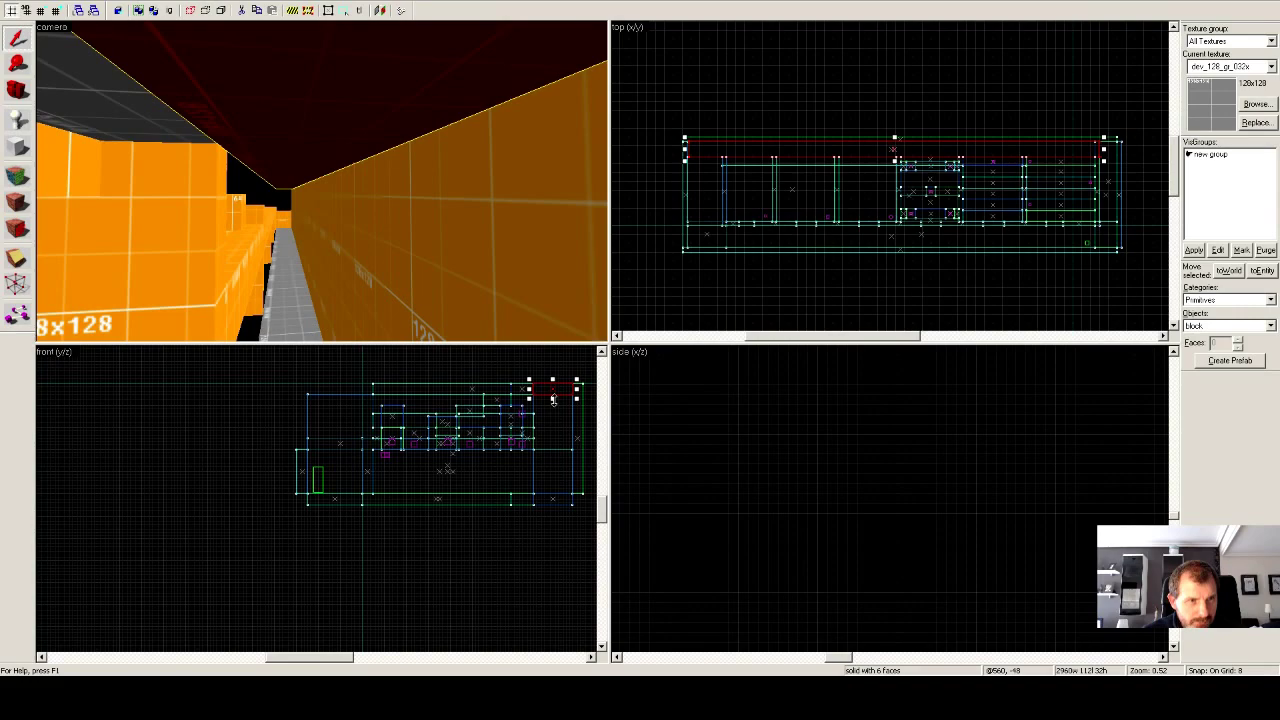
Raise the top of the inner end wall to the underside of the high ceiling, making the wall 288 units high.
key("z")
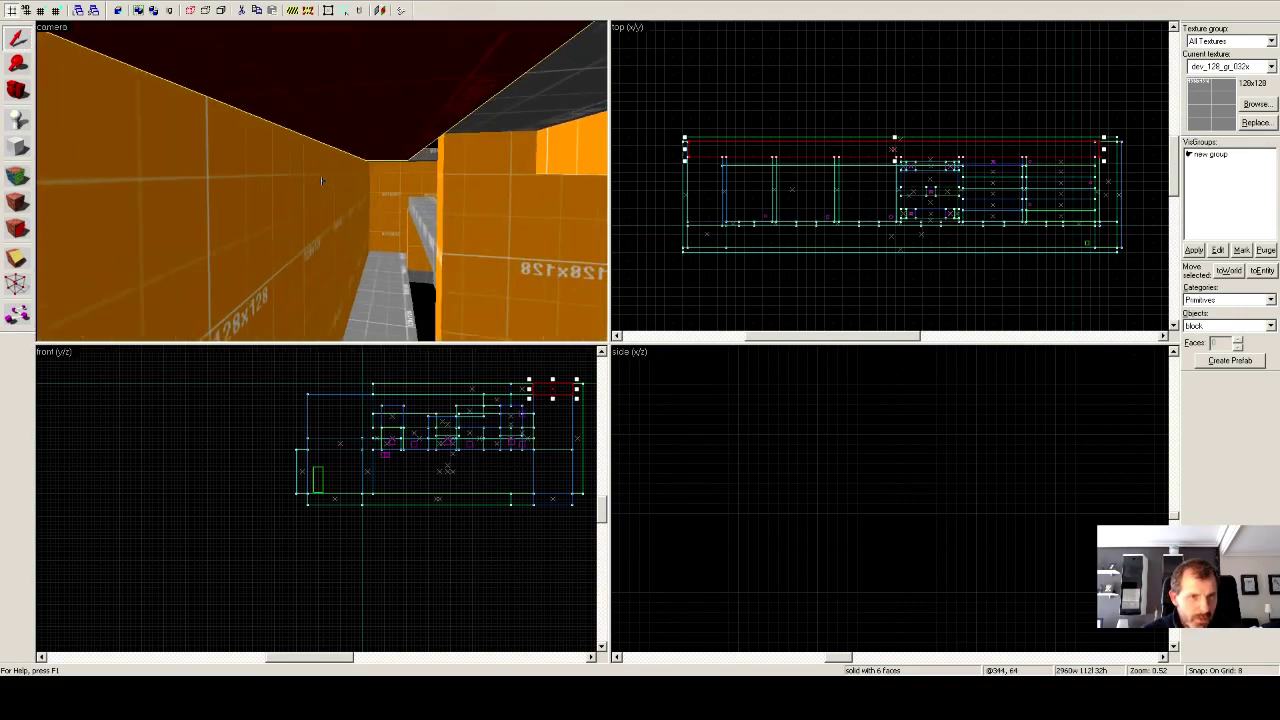
left_click_drag(321, 180, 321, 180)
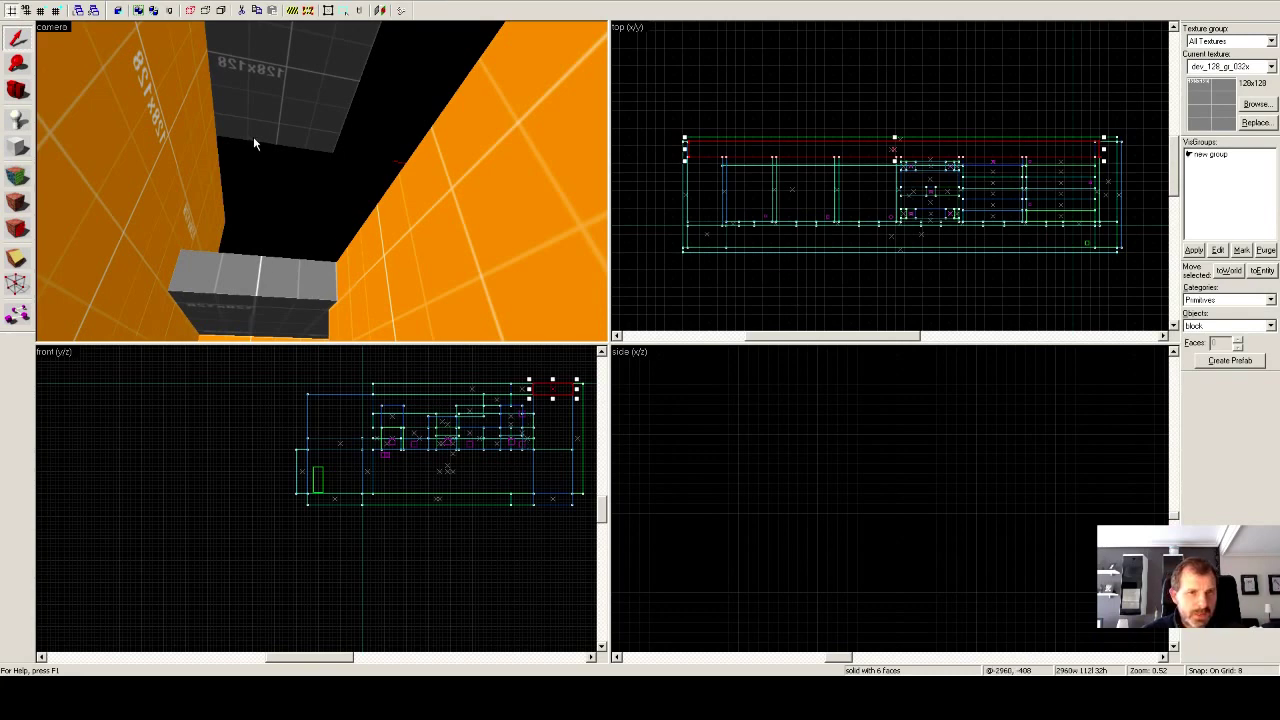
left_click(469, 294)
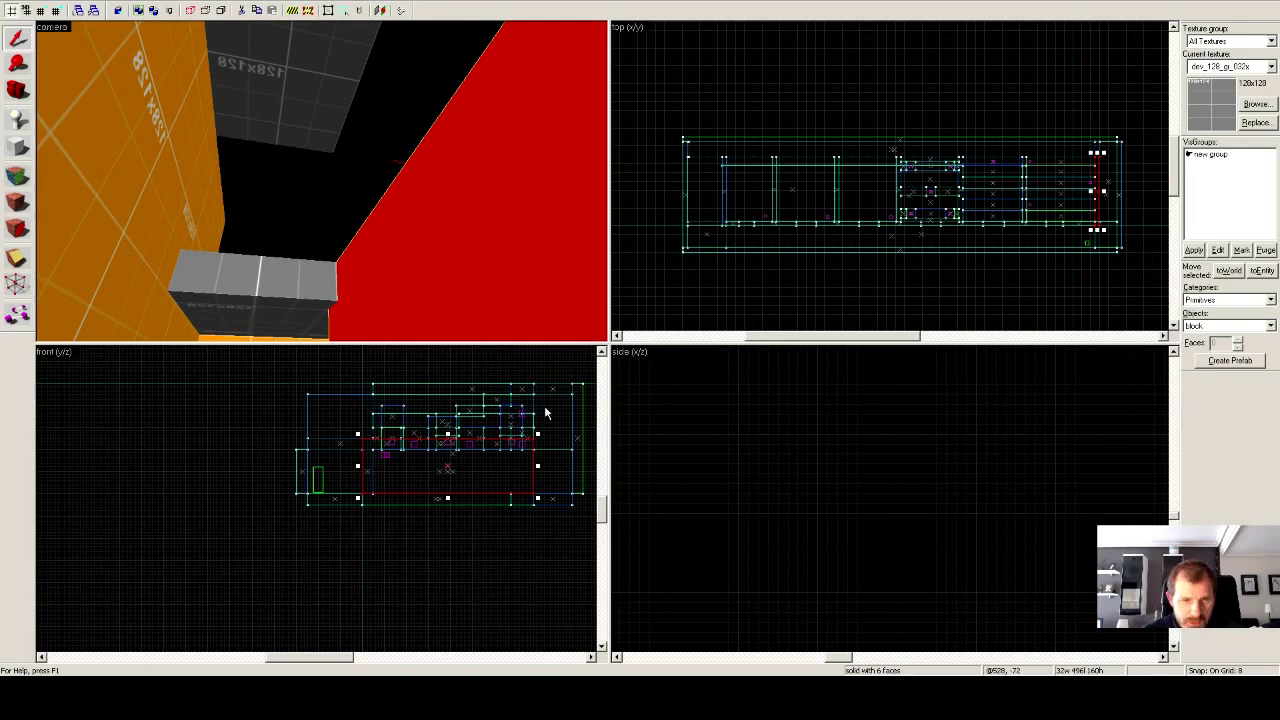
left_click_drag(447, 434, 451, 389)
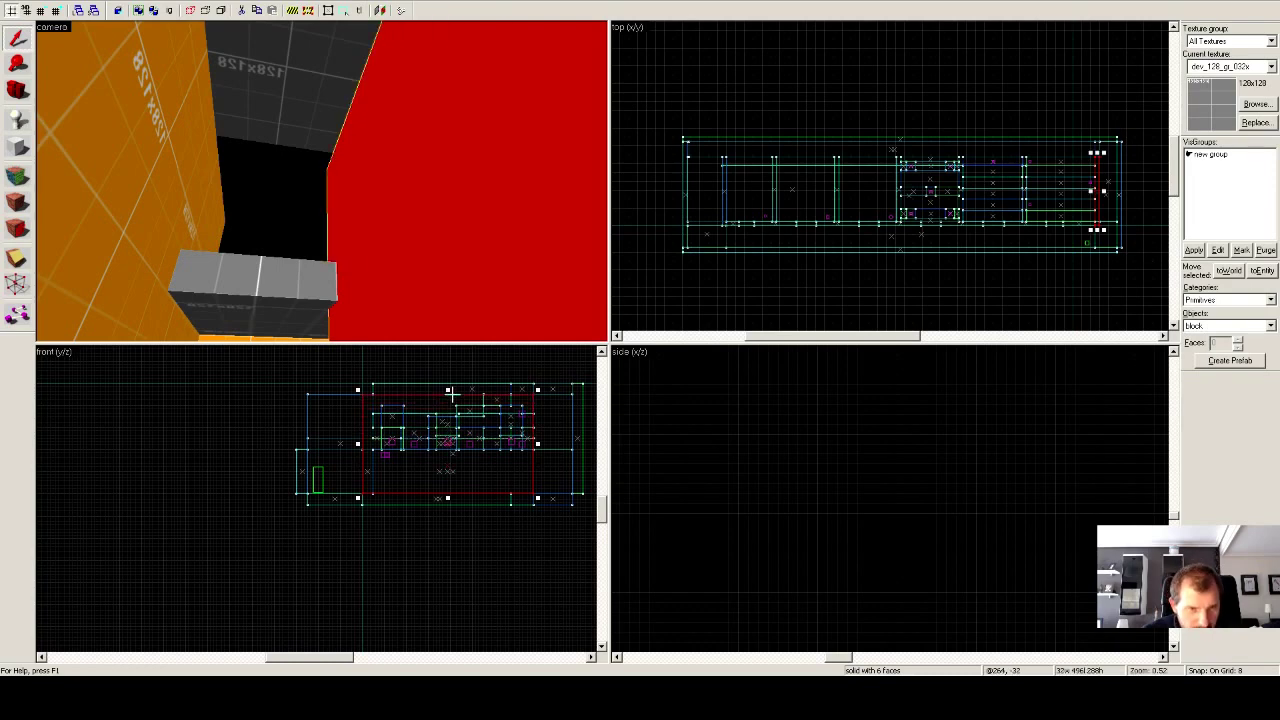
Examine the end and rear passages in the camera view, checking the low corridor ceiling, the high ceilings, and gaps along the rooms.
left_click(252, 296)
key("z")
key("w")
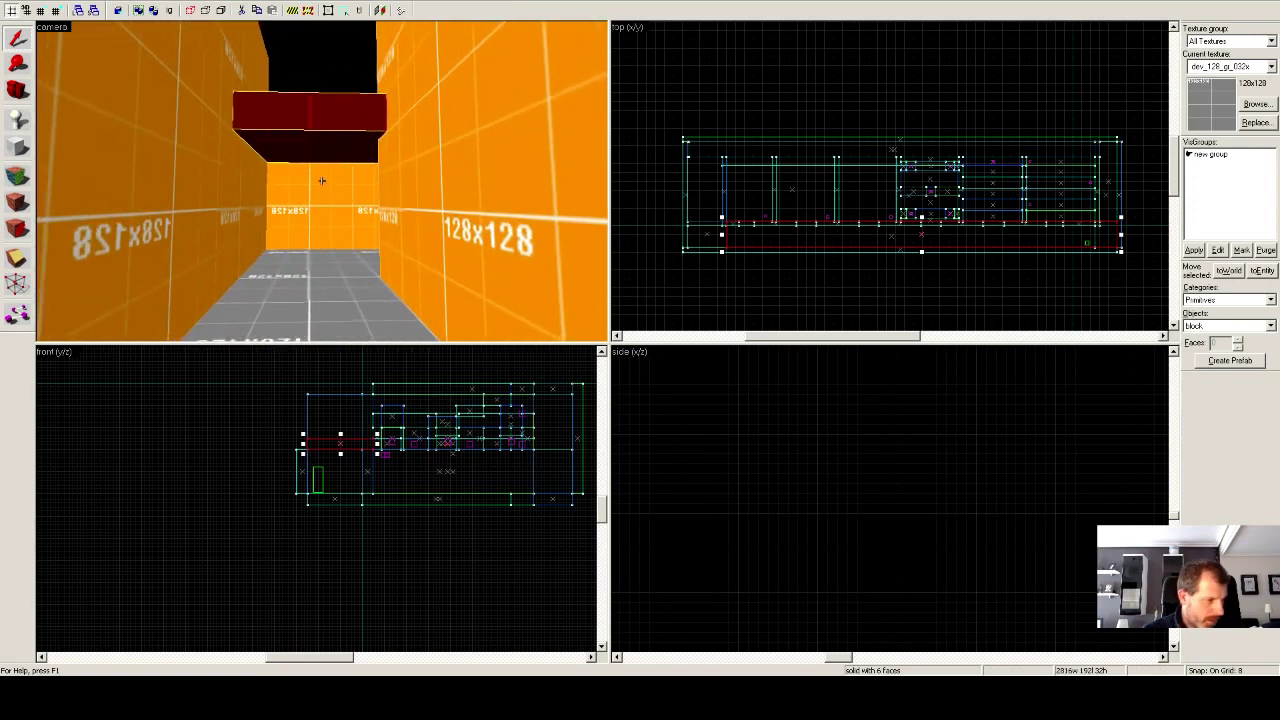
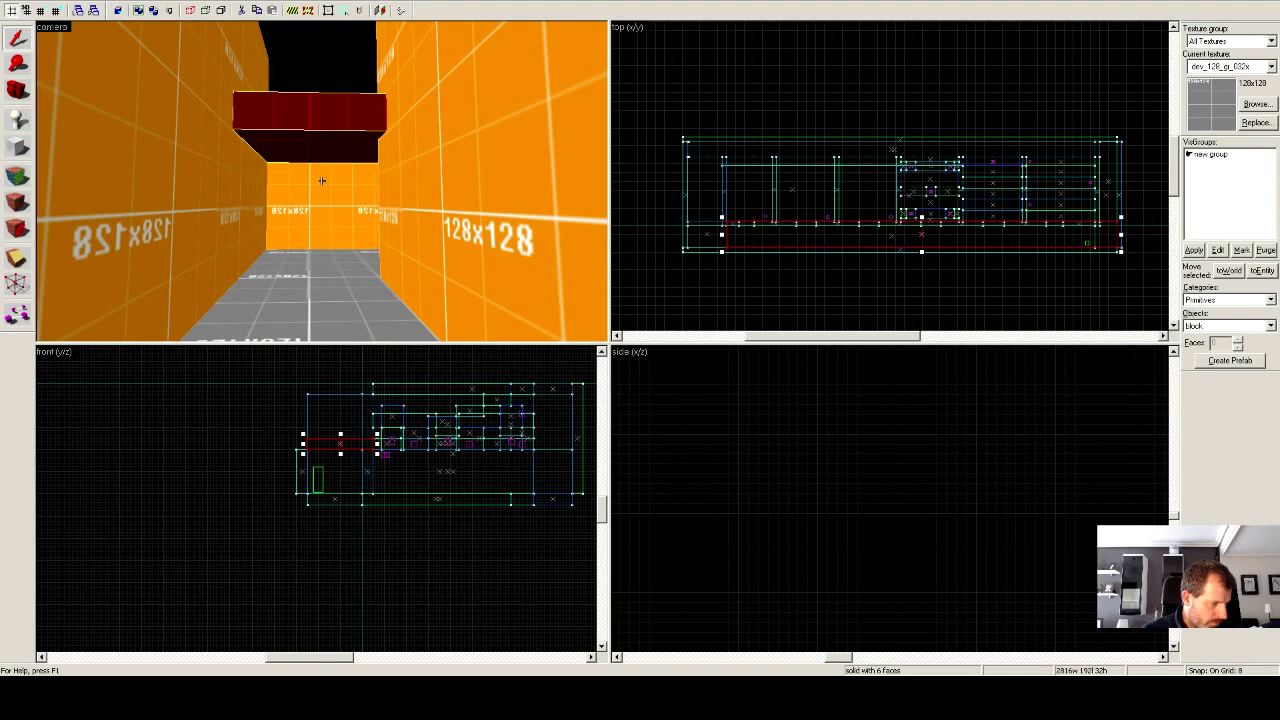
key("w")
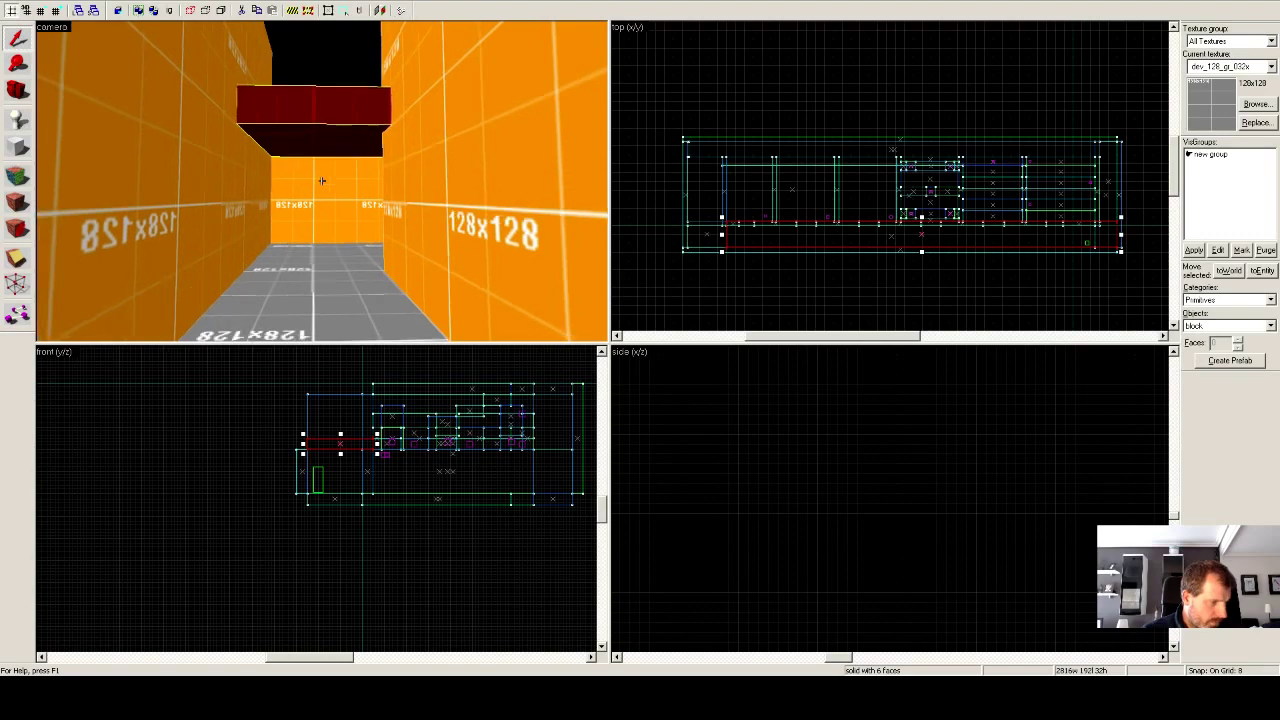
key("Left")
key("Left")
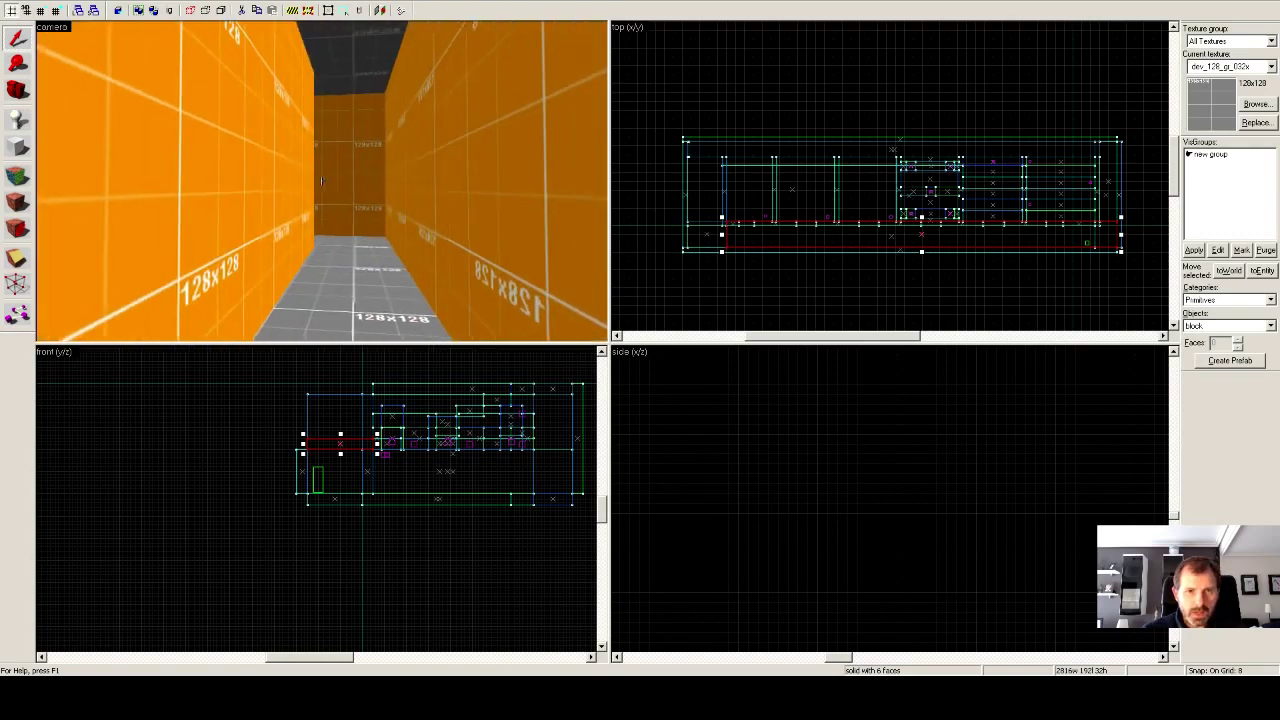
key("w")
key("Left")
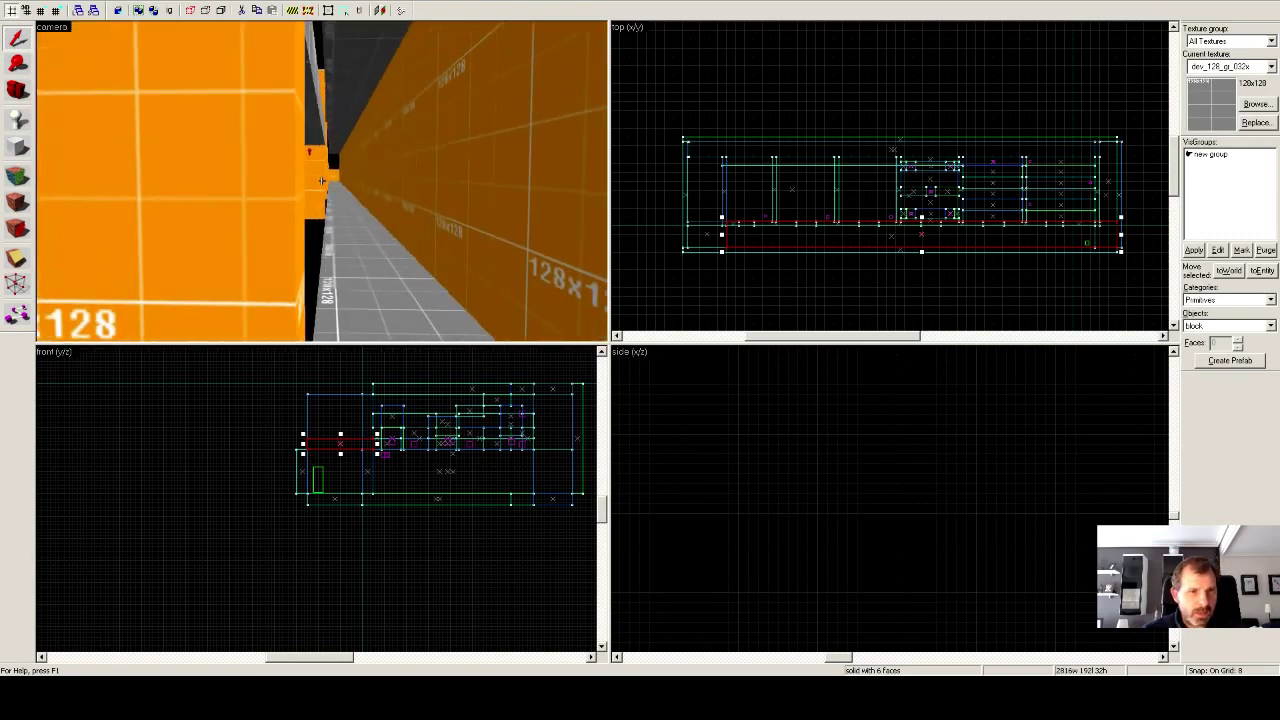
key("w")
key("w")
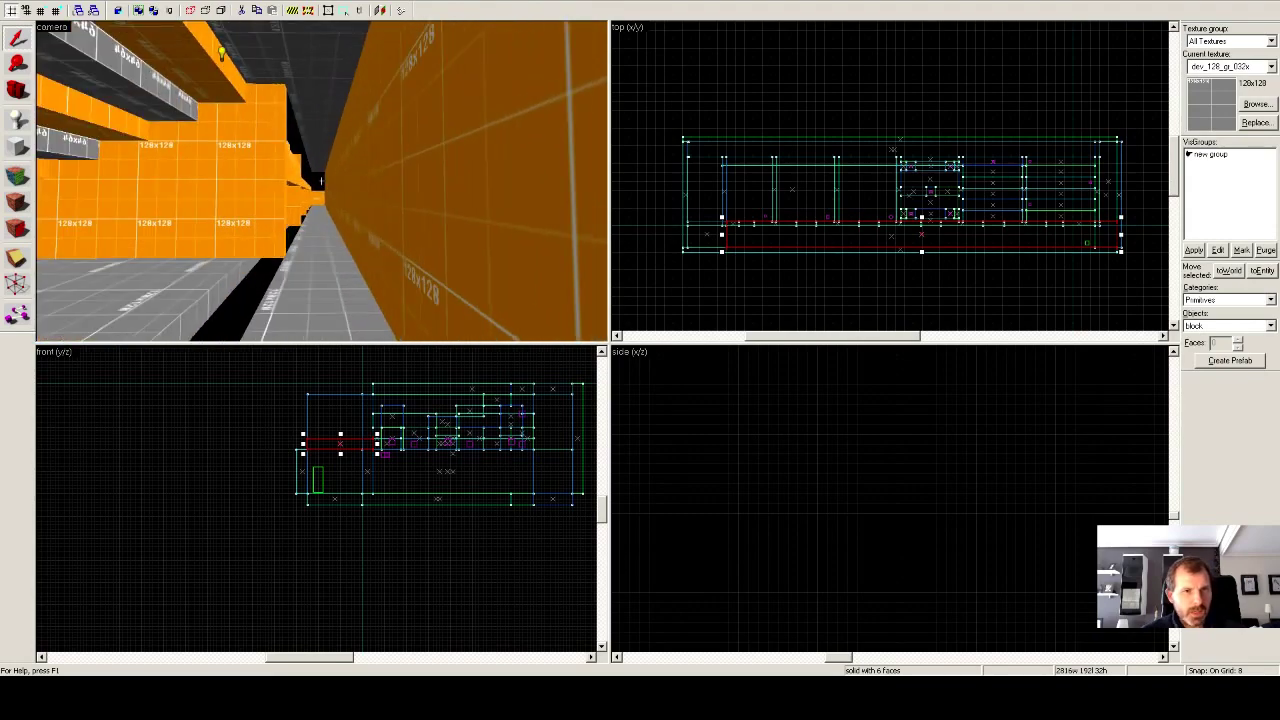
key("w")
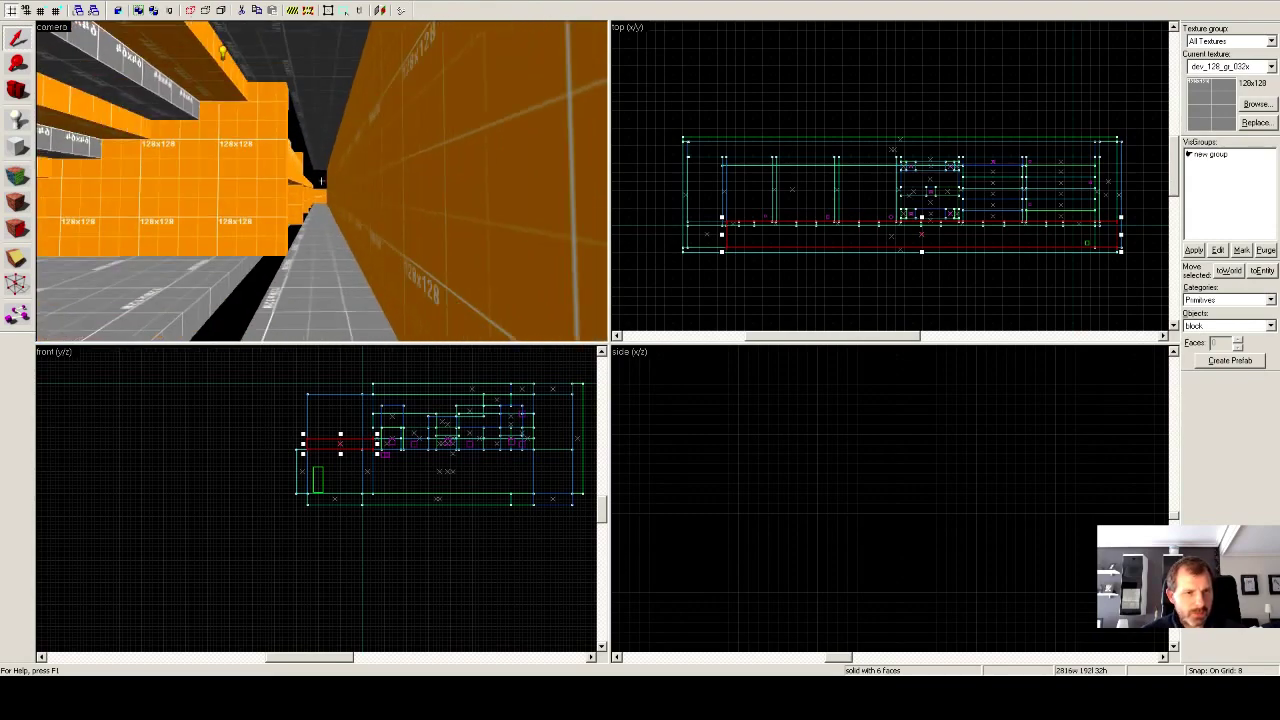
key("w")
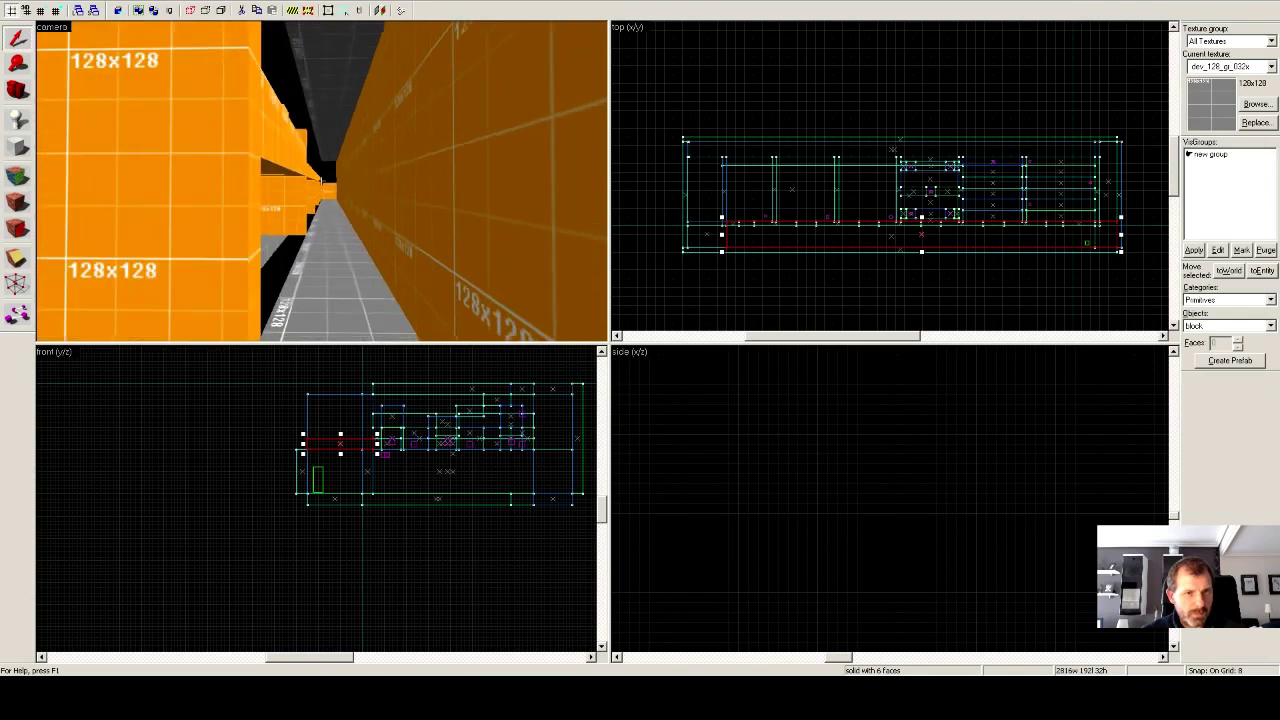
key("w")
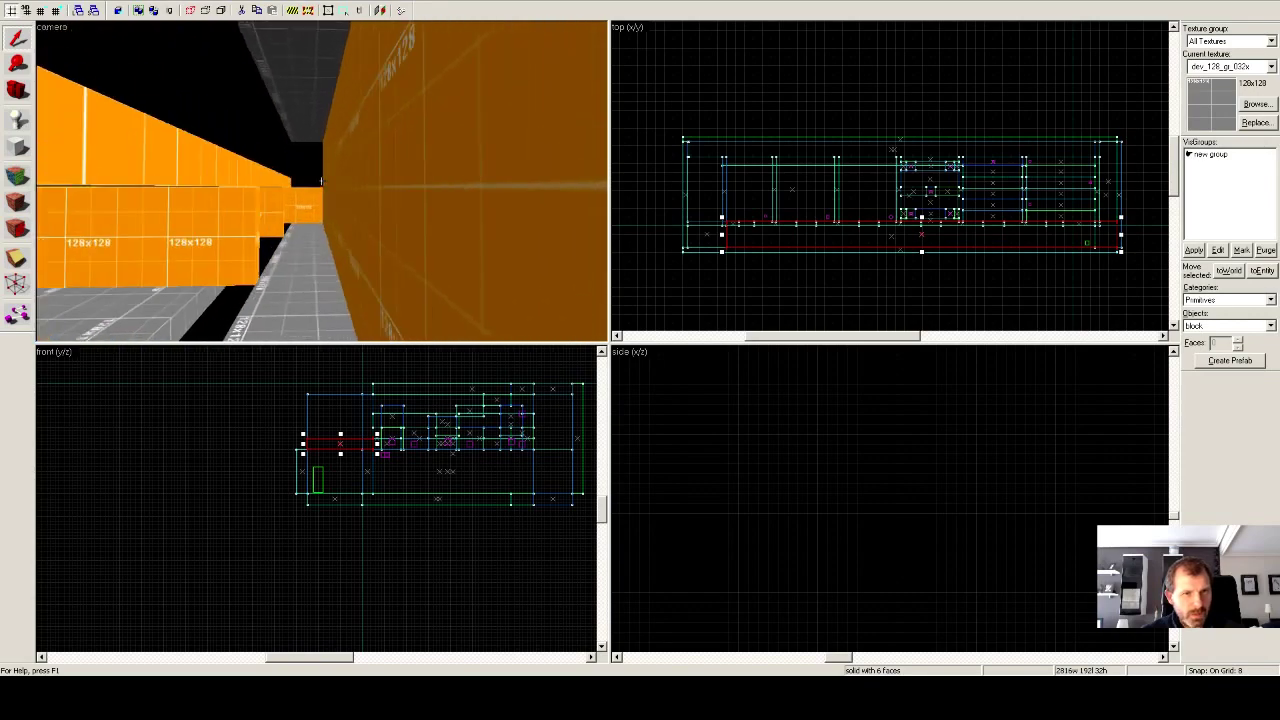
key("w")
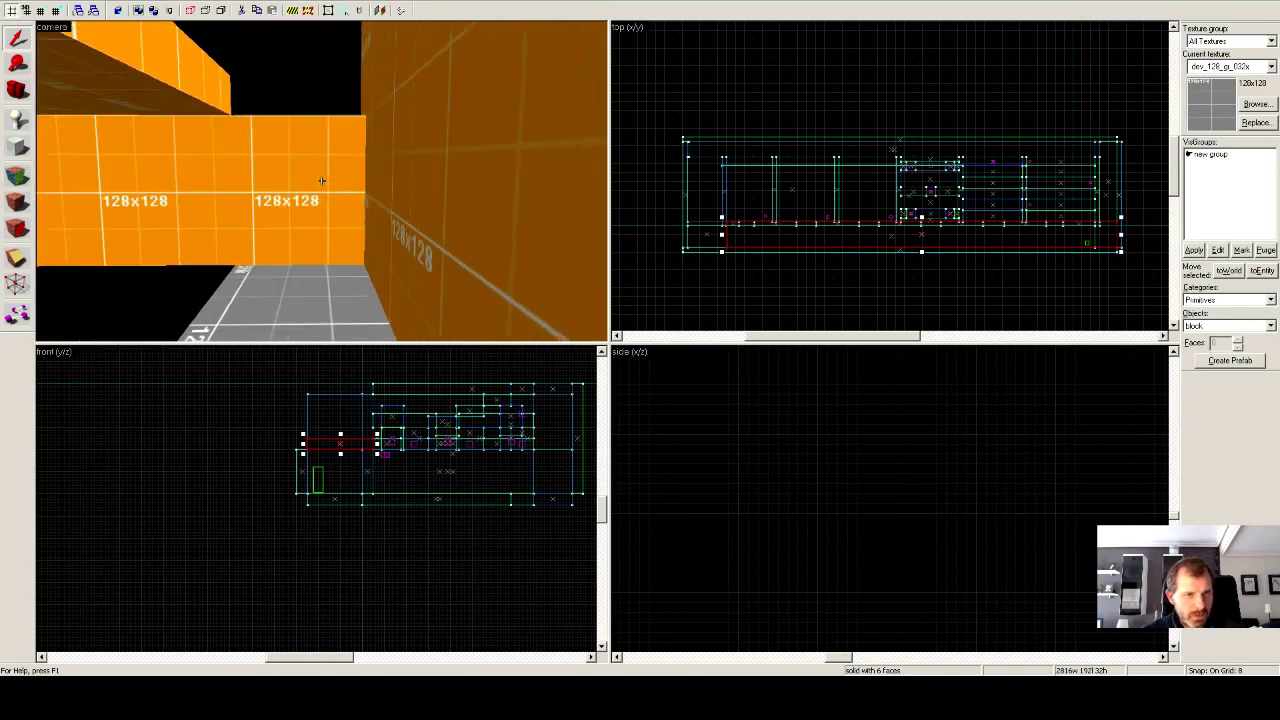
key("Left")
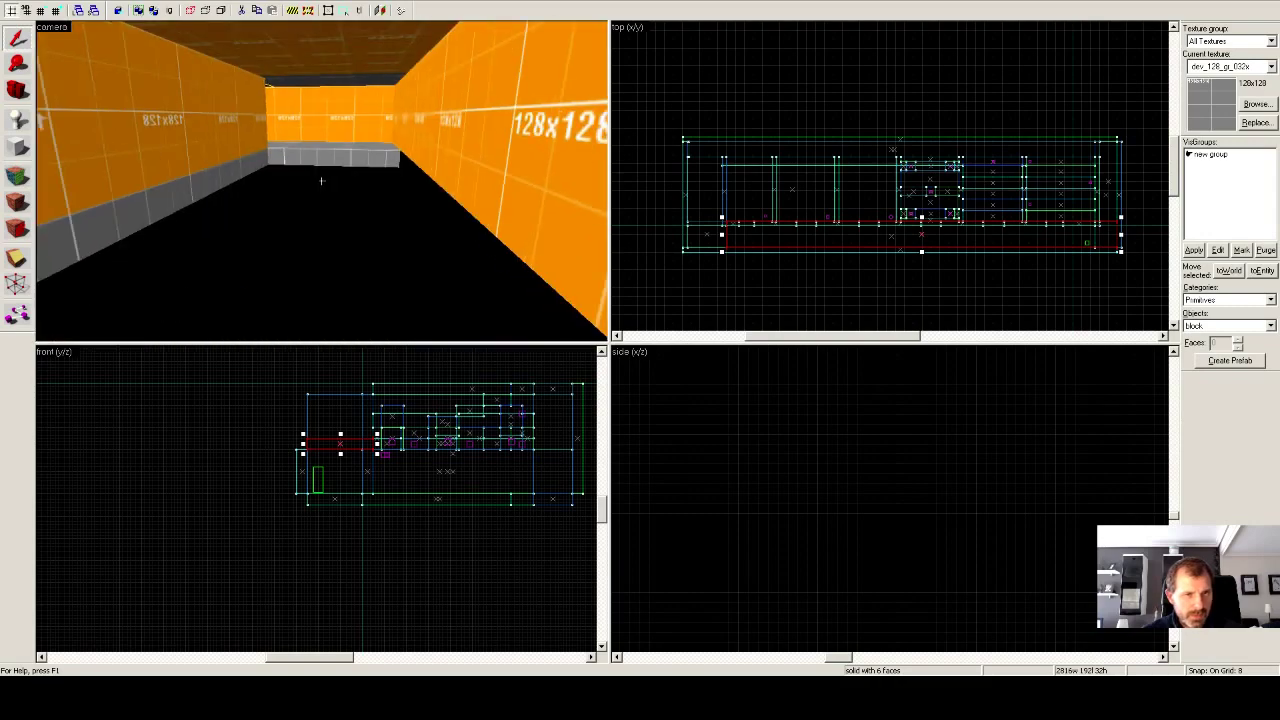
key("w")
key("Right")
key("w")
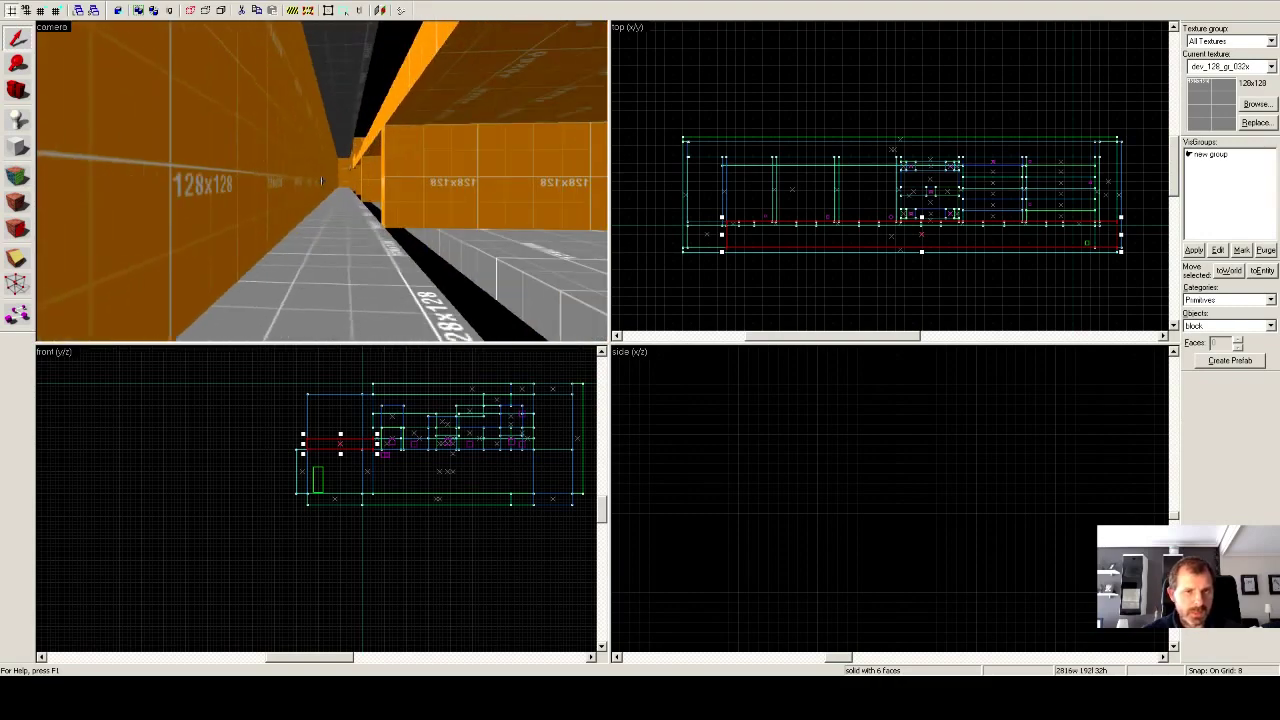
key("w")
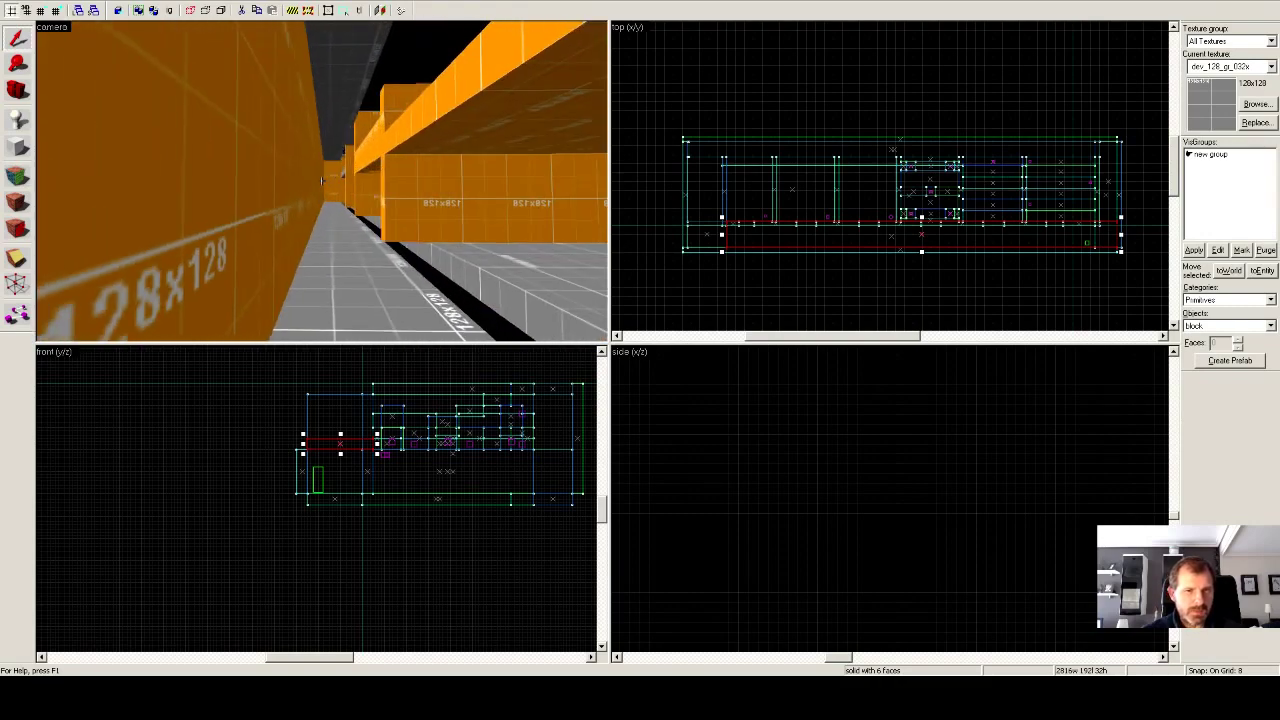
key("w")
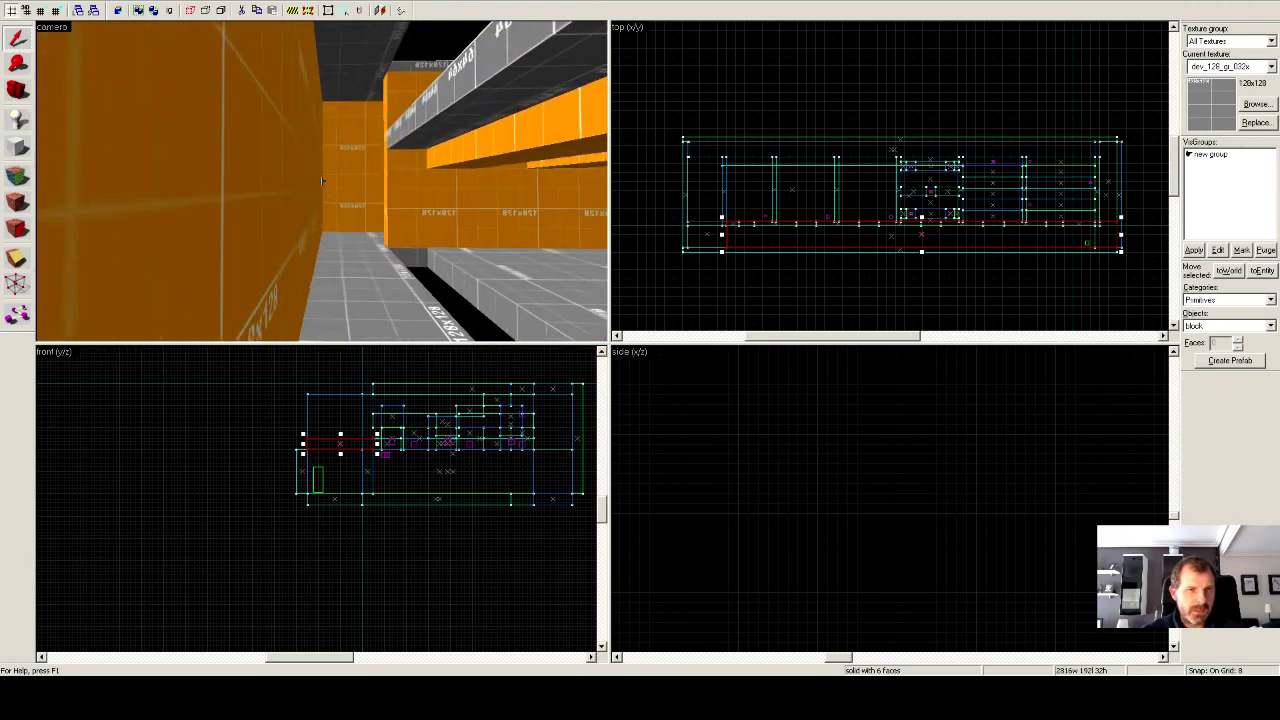
Switch to the Block tool to start a new block.
key("shift+b")
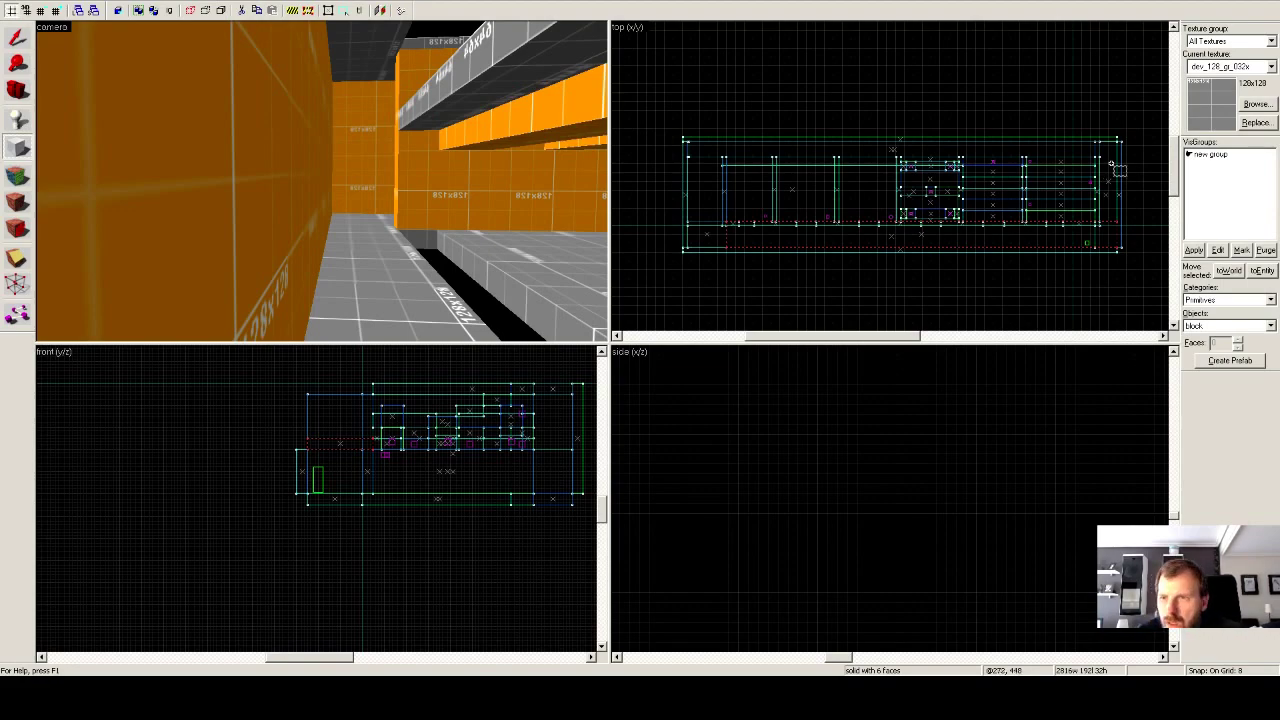
Create a block 2680 units wide, 32 long and 64 high along the room's edge beside the corridor, and clear the selection.
scroll(1101, 165, "up", 3)
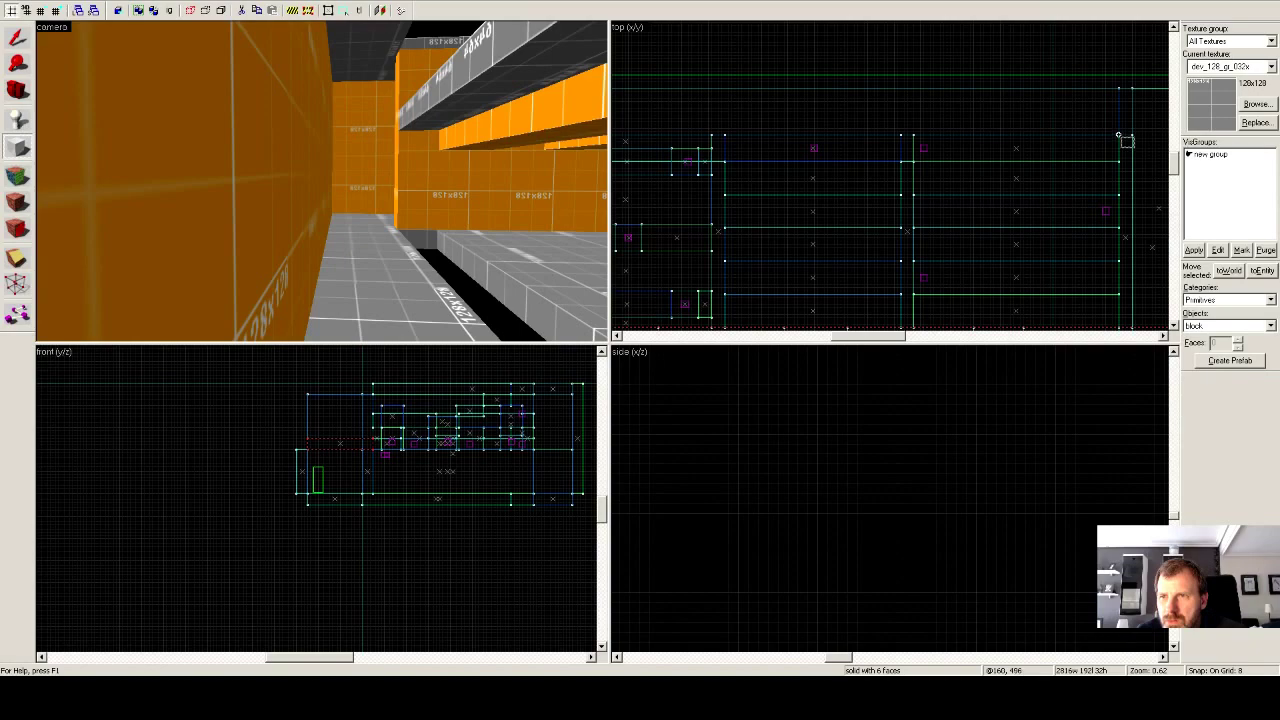
left_click_drag(1120, 129, 805, 160)
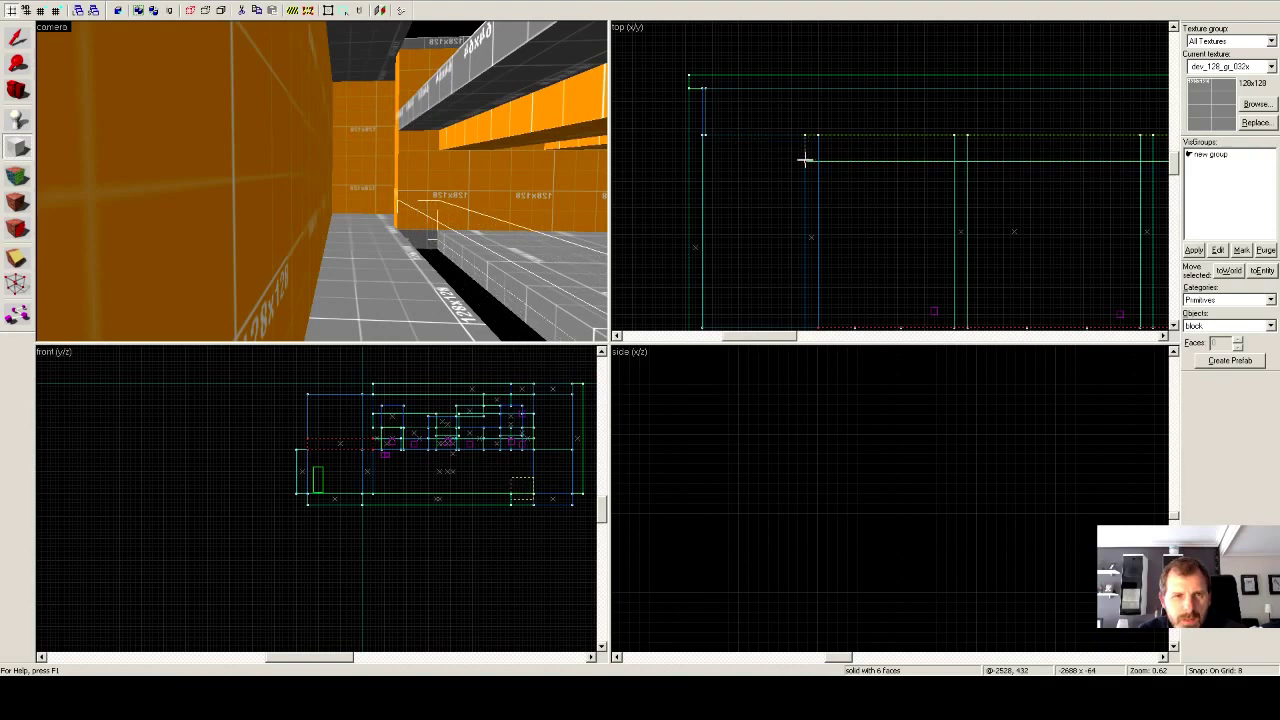
mouse_move(805, 160)
left_mouse_down()
mouse_move(805, 125)
mouse_move(807, 148)
left_mouse_up()
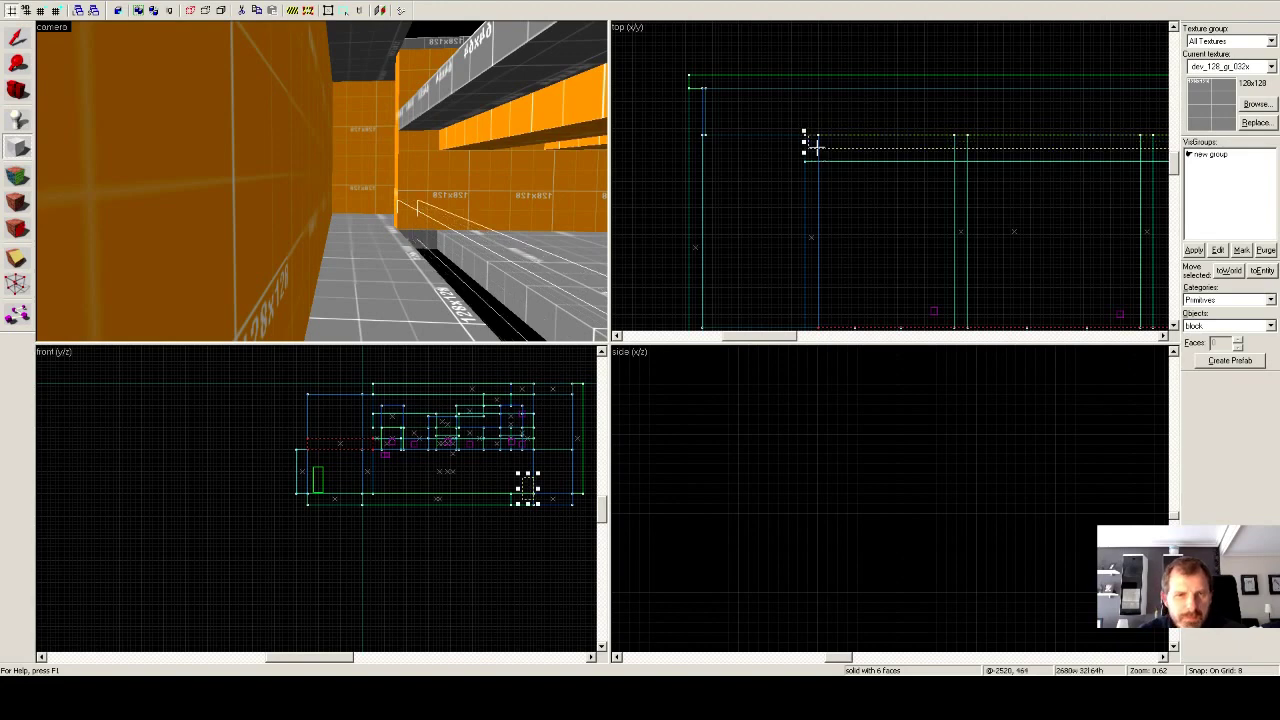
key("Return")
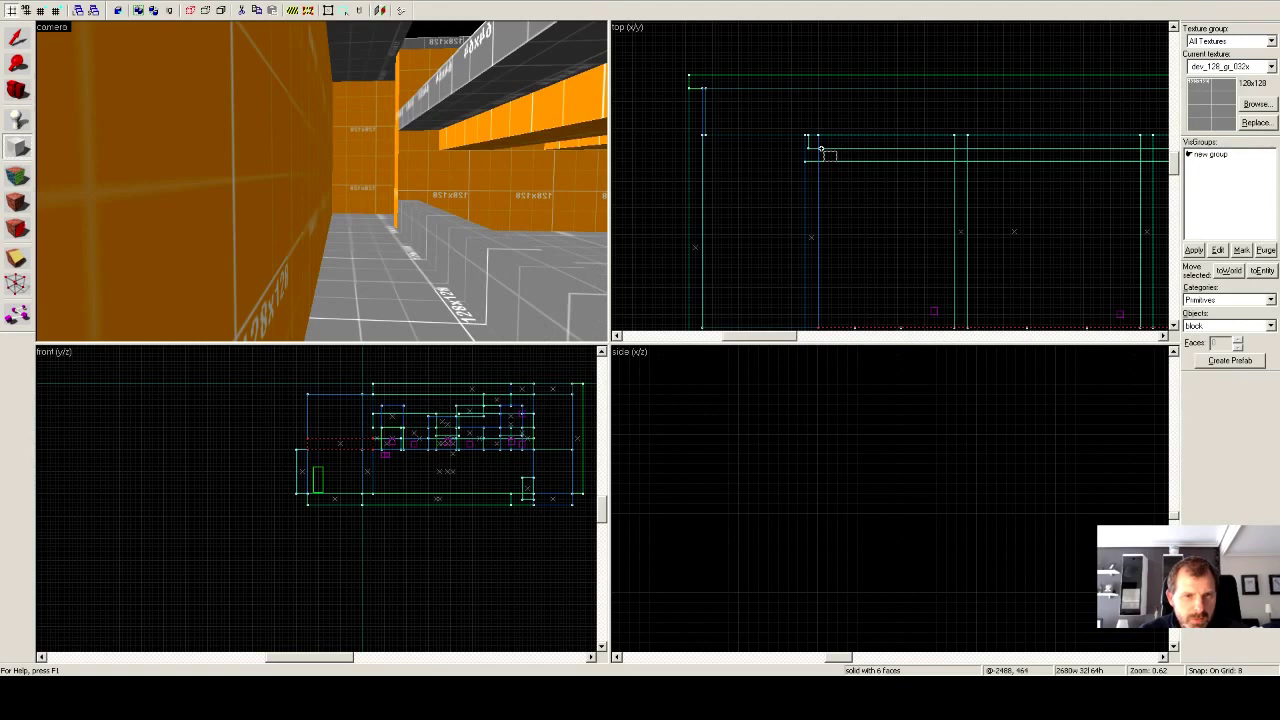
key("Escape")
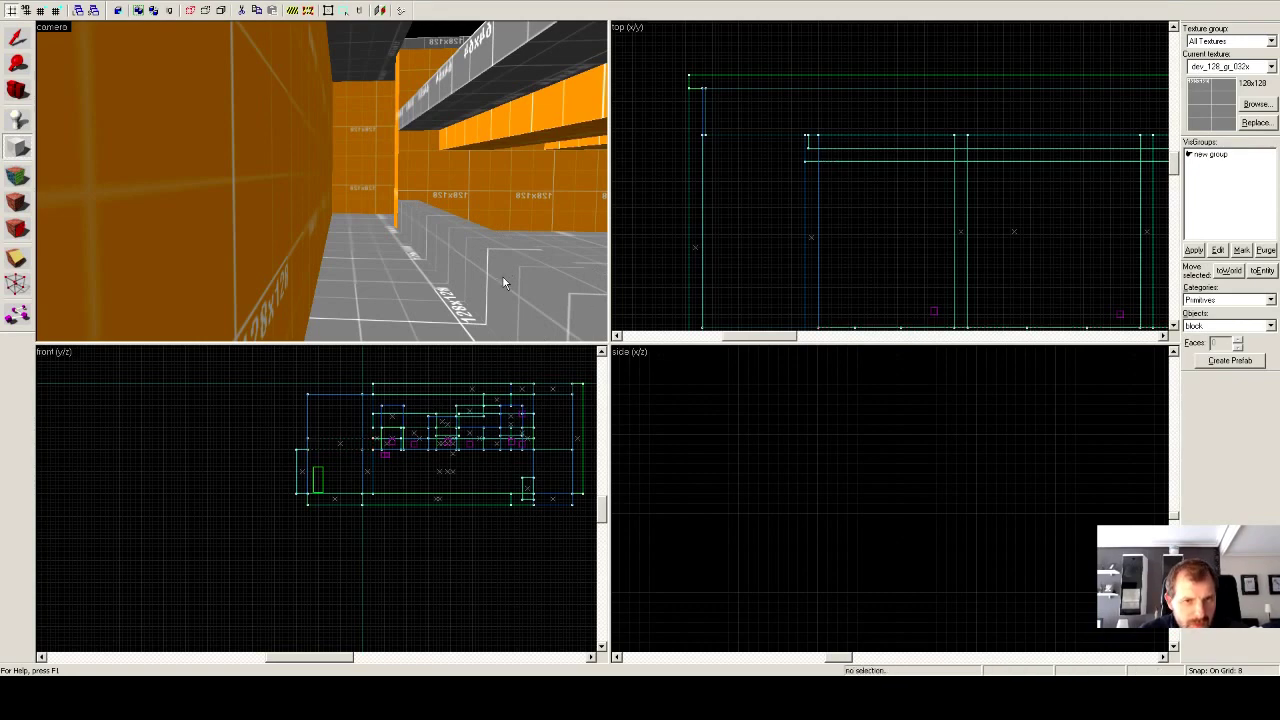
Stretch the new corridor block upward to a height of 304 units so it forms a full wall.
left_click(18, 40)
left_click(462, 244)
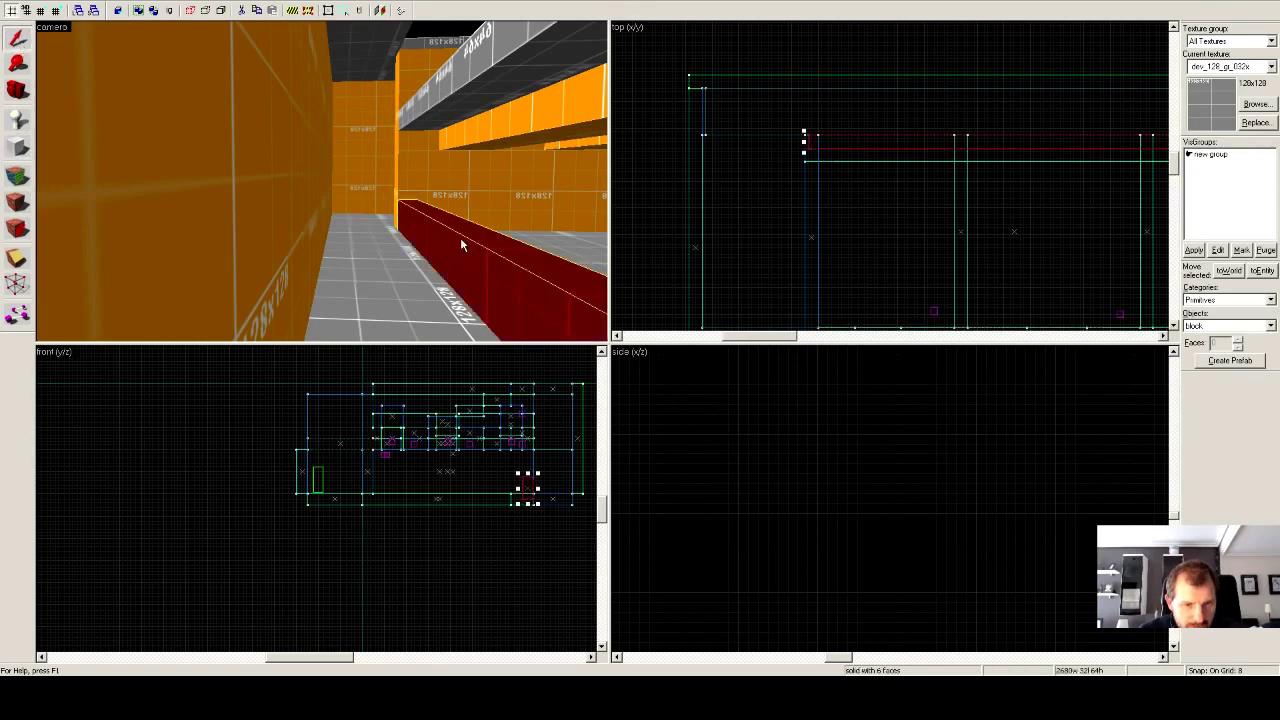
left_click_drag(524, 473, 530, 390)
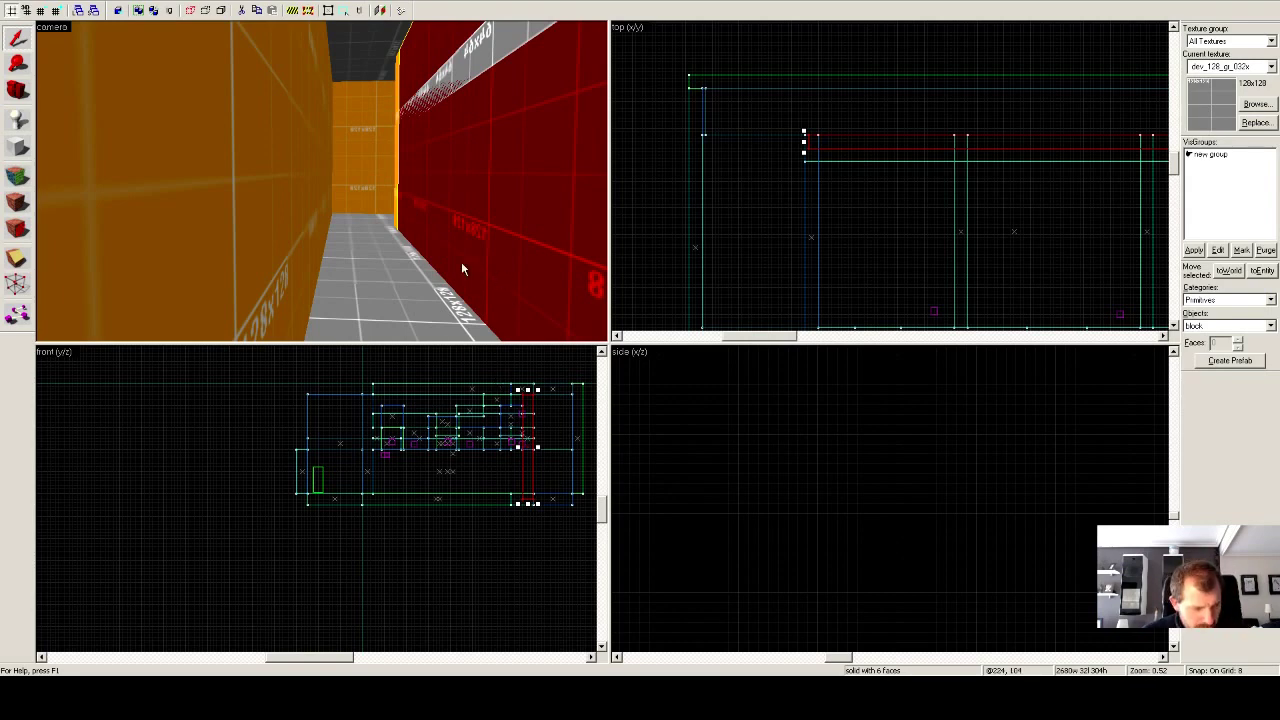
Examine the new wall along the corridor for overlaps and check the blocks meeting its end in the top view.
left_click_drag(458, 264, 321, 181)
key("a")
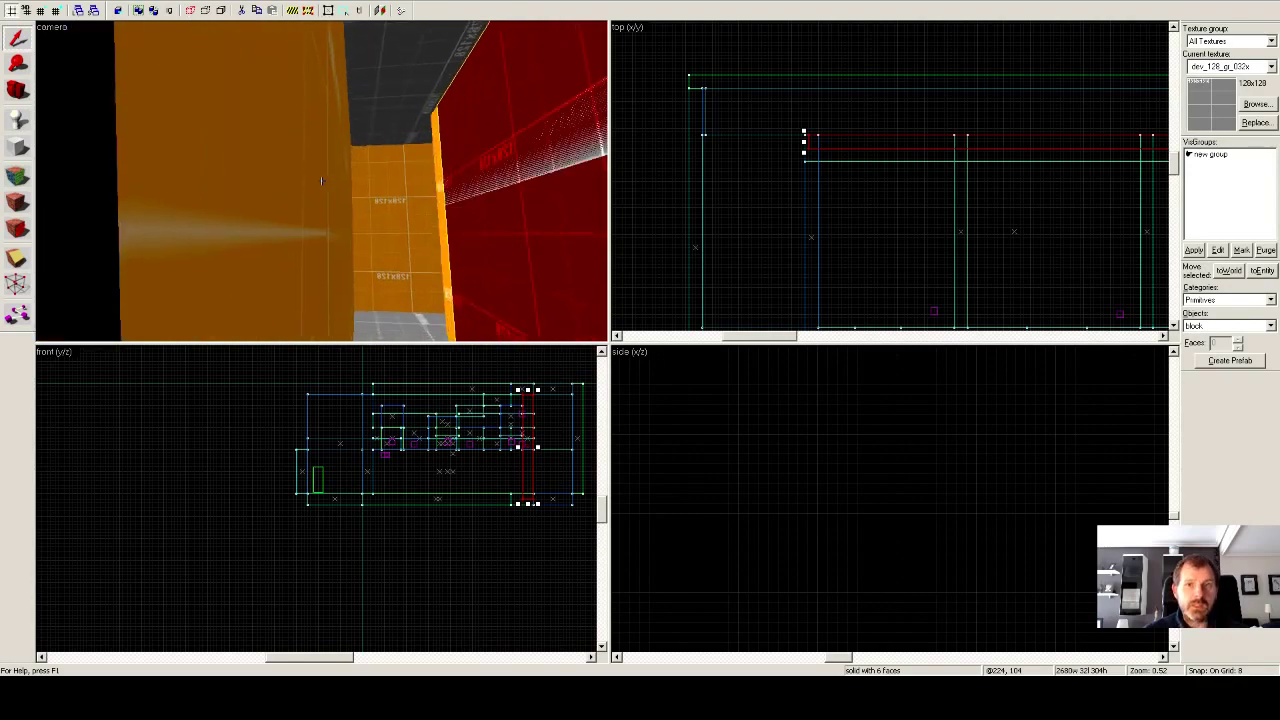
key("w")
key("w")
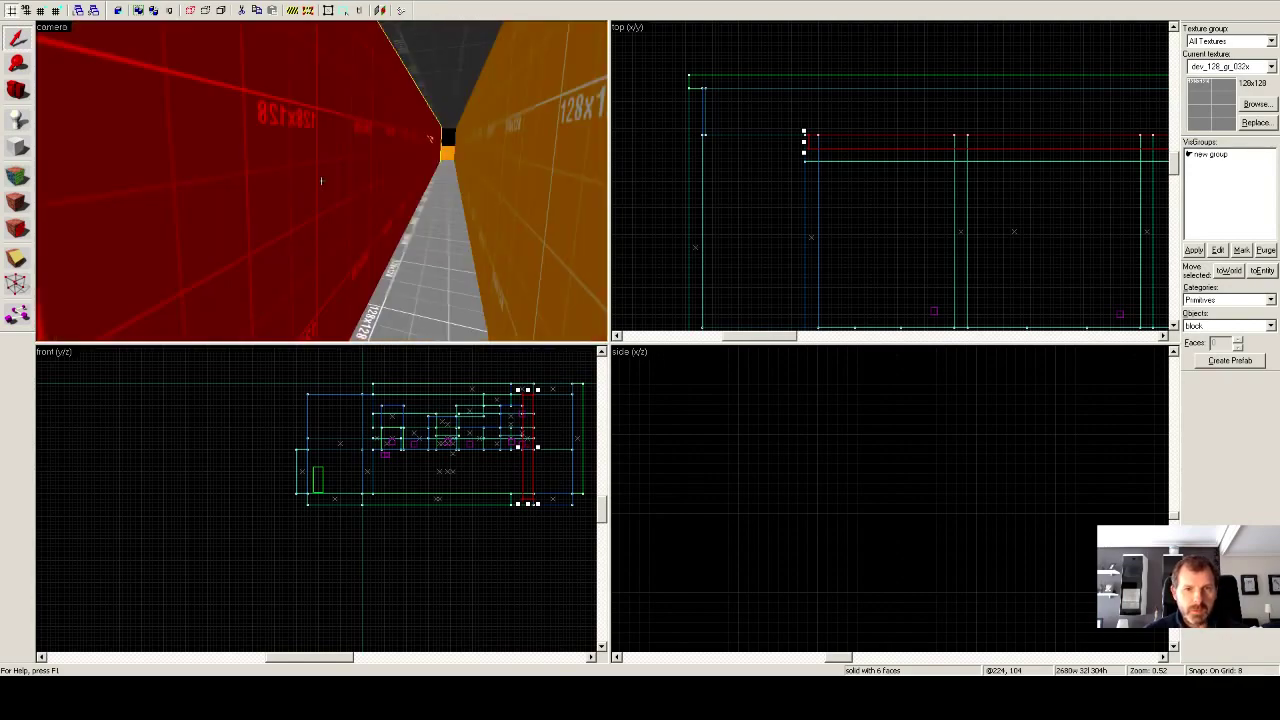
key("w")
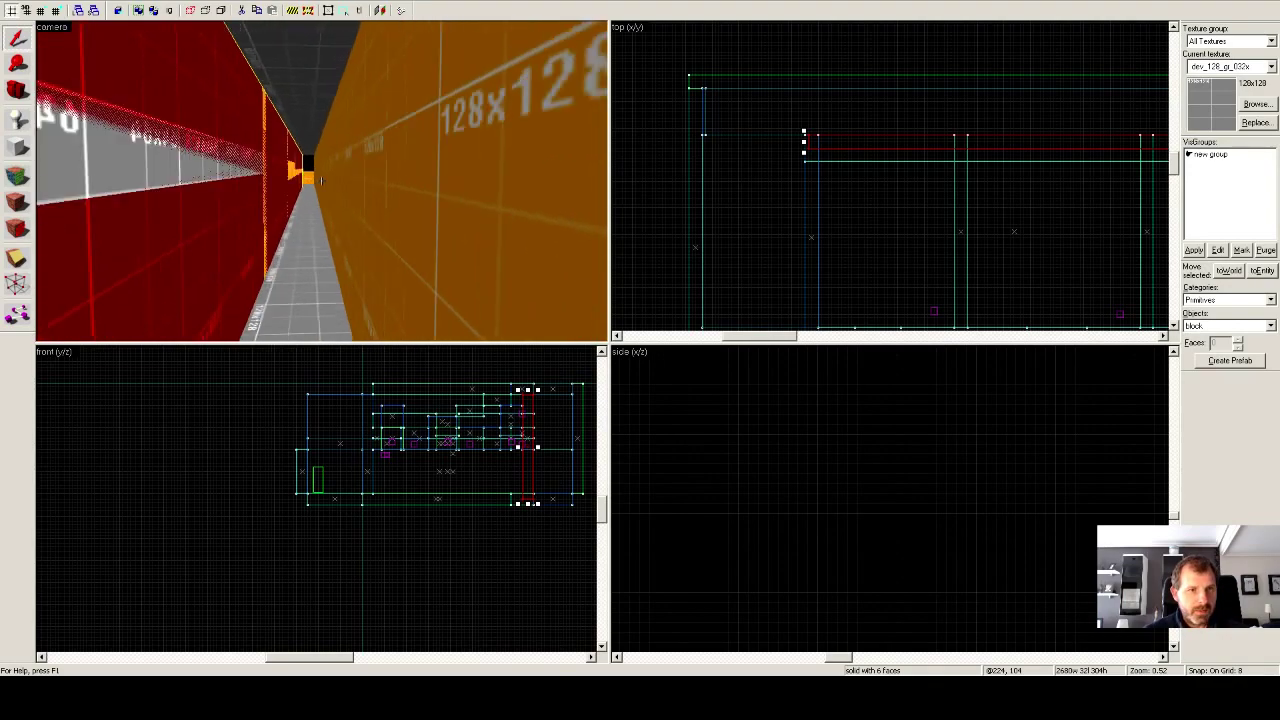
key("Right")
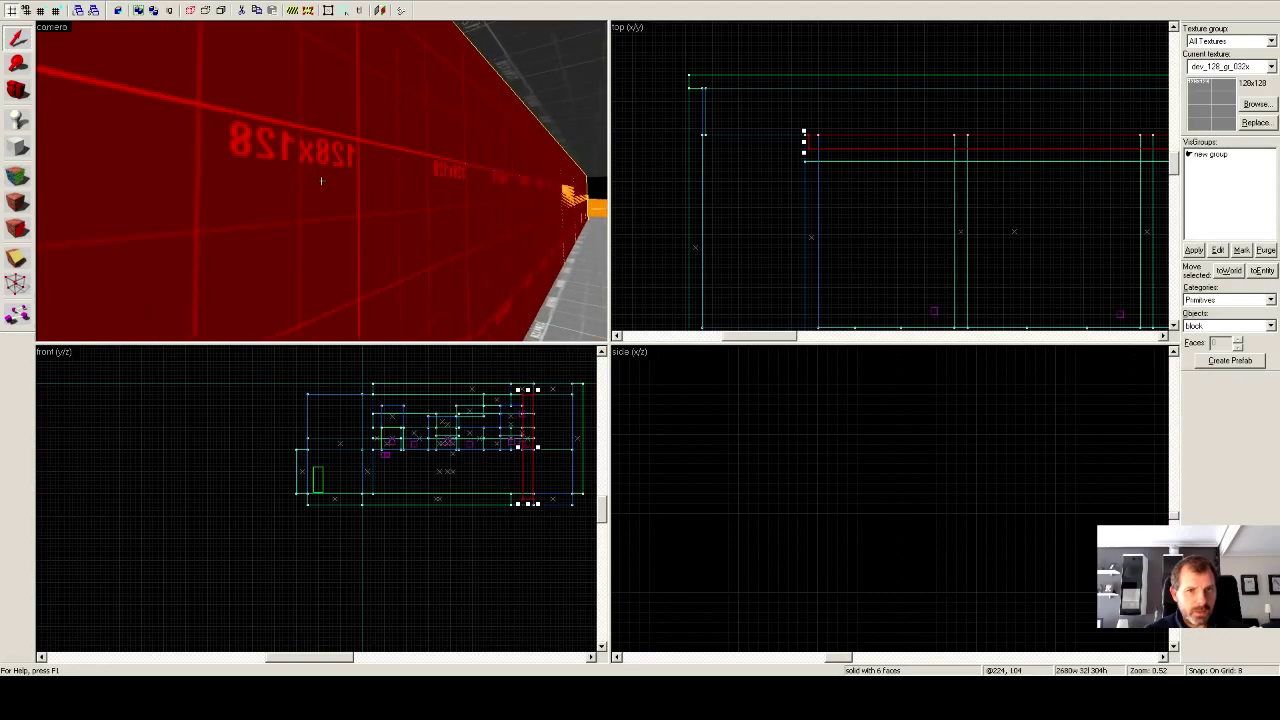
key("Right")
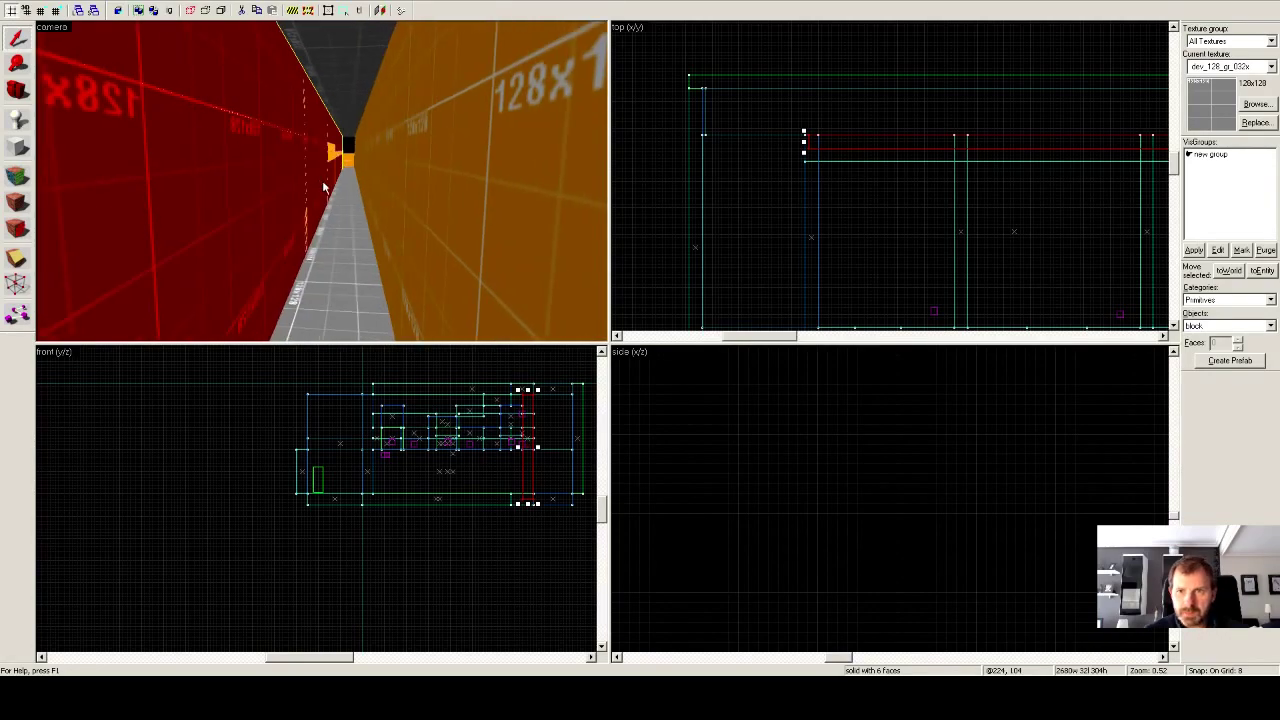
left_click(854, 169)
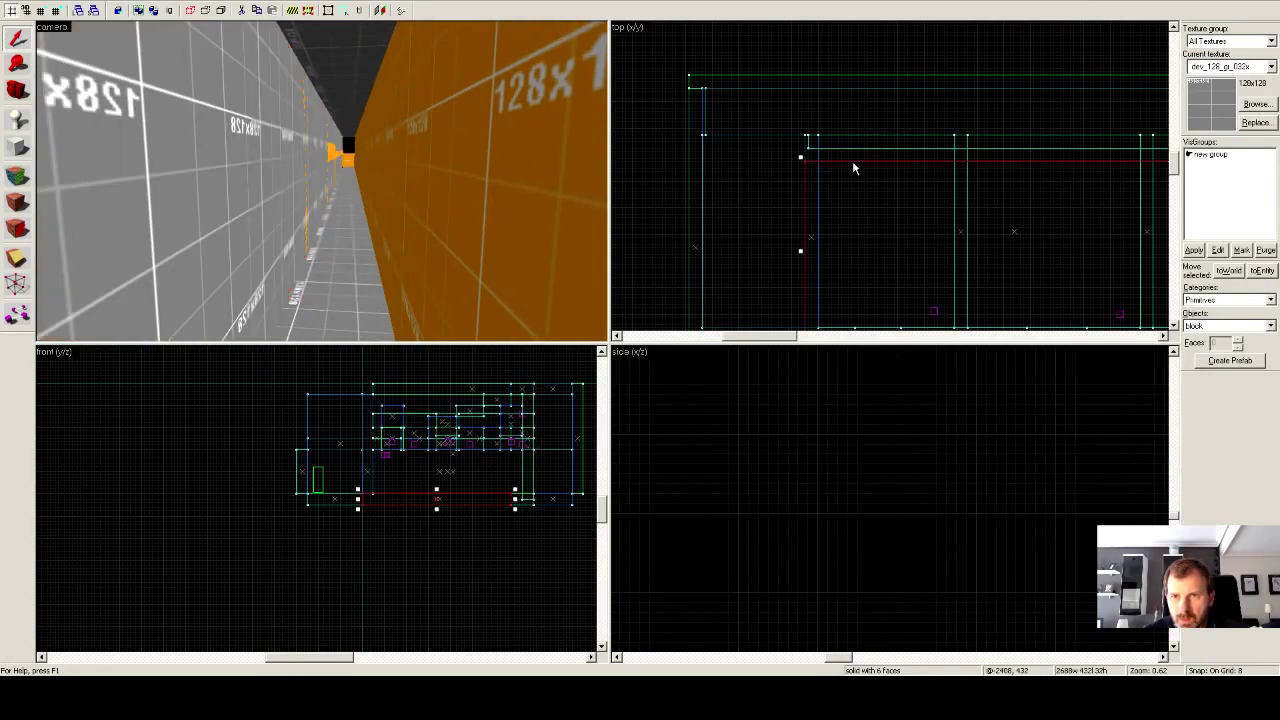
left_click(848, 161)
left_click(815, 157)
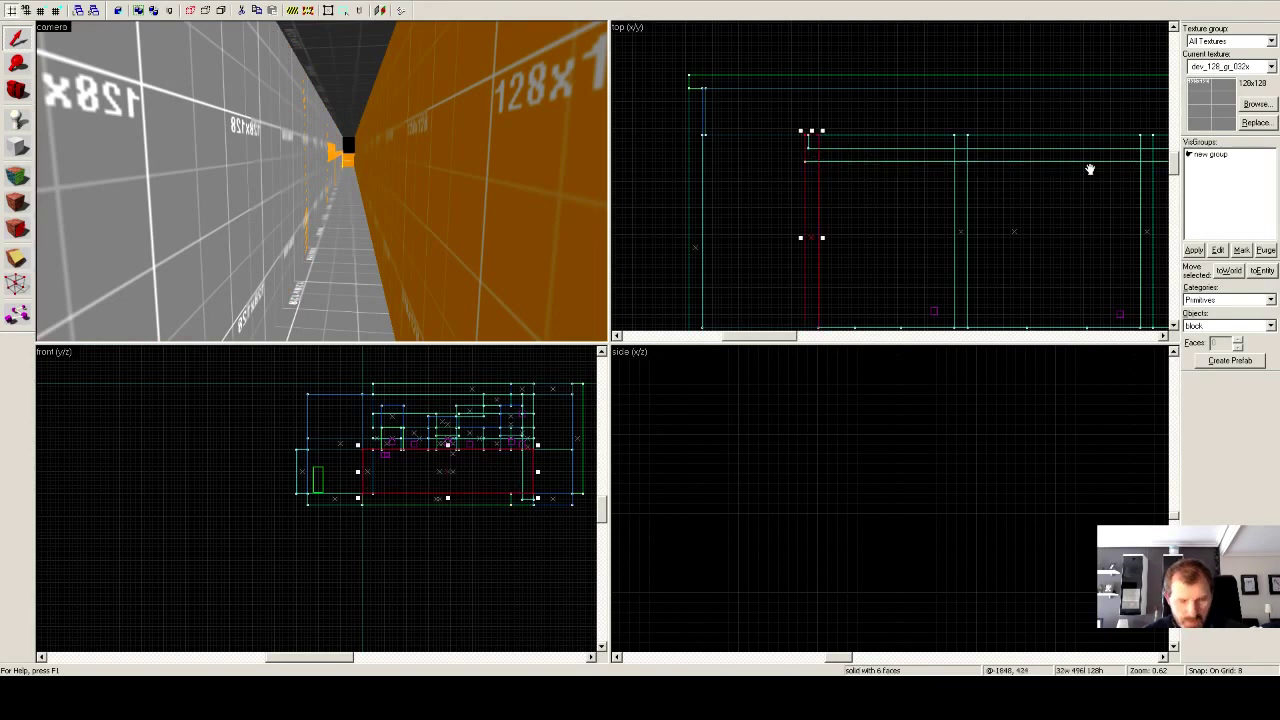
Pull back the corridor-side edges of the 496-wide block and the adjacent 424-wide block to a length of 56 units.
left_click_drag(1092, 216, 766, 229)
mouse_move(969, 228)
left_mouse_down()
mouse_move(743, 237)
mouse_move(923, 237)
left_mouse_up()
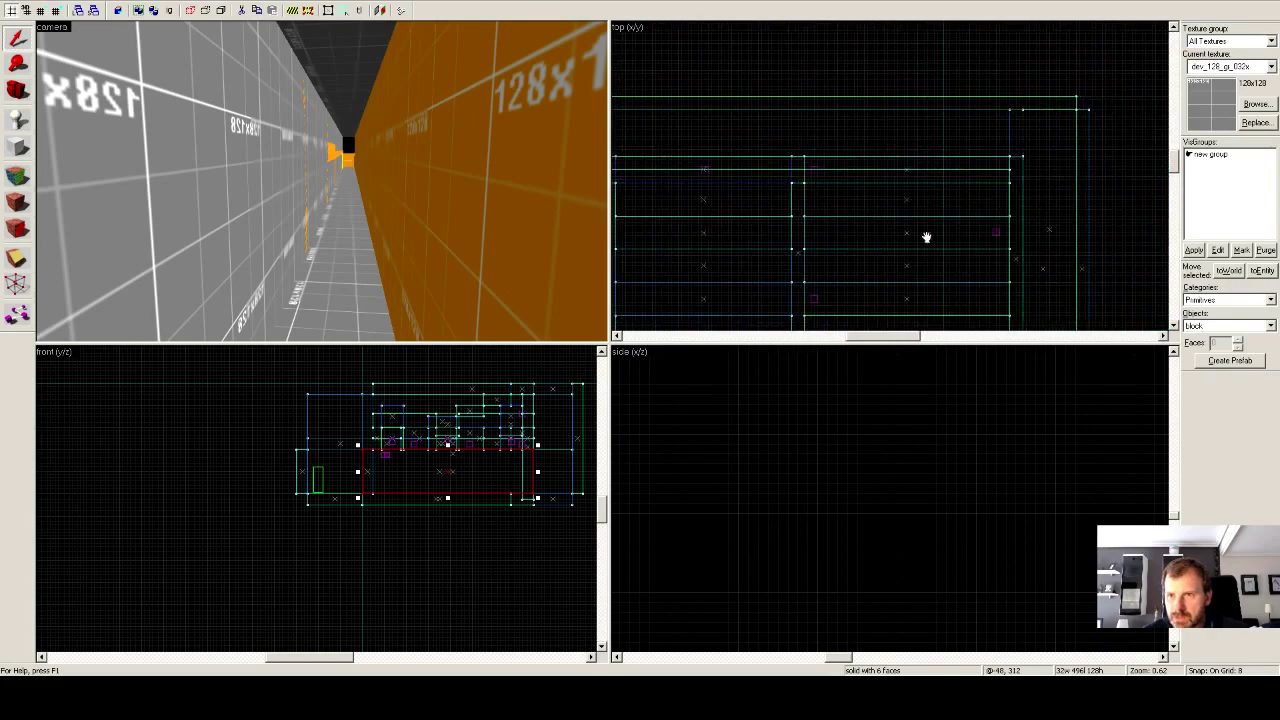
left_click(915, 157)
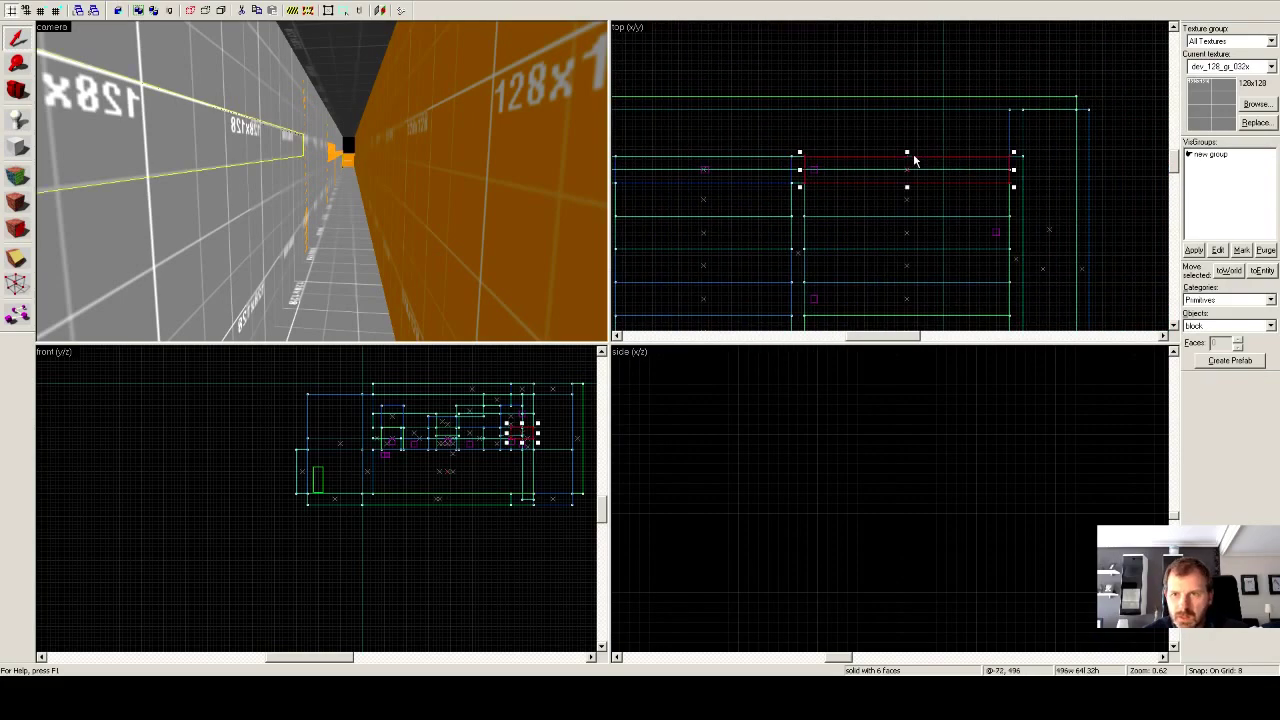
left_click_drag(907, 153, 906, 159)
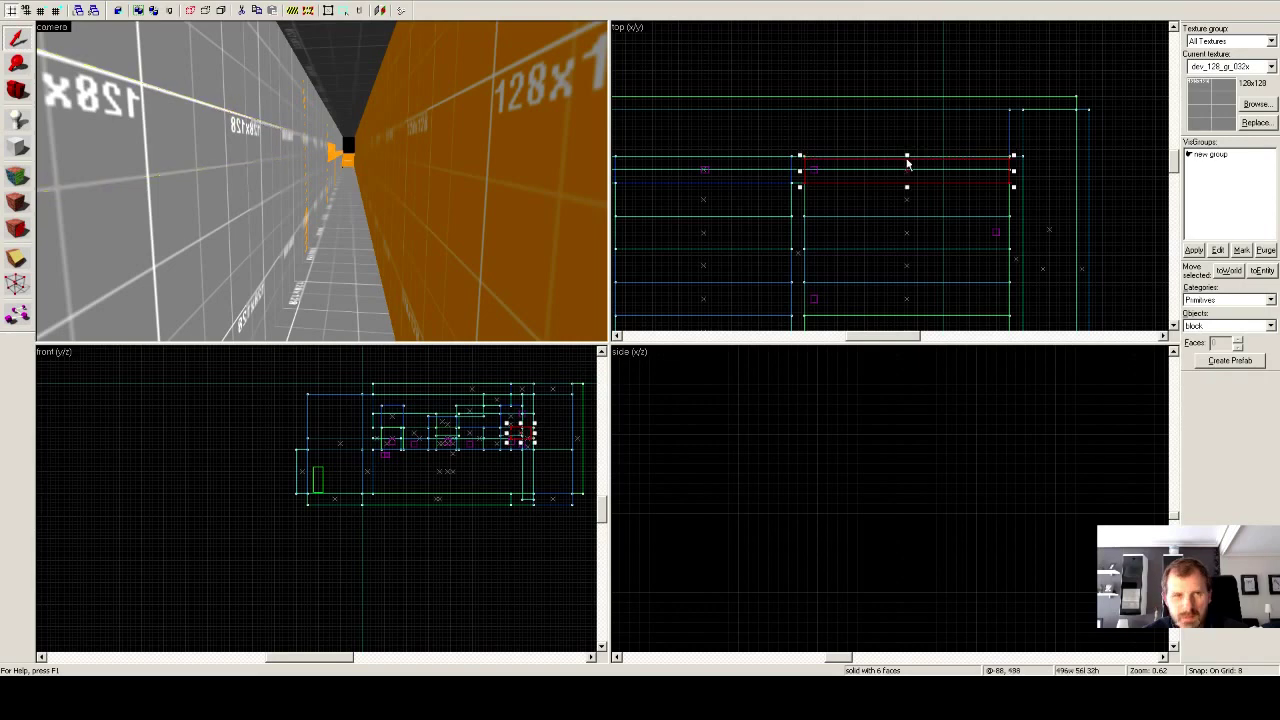
left_click(713, 162)
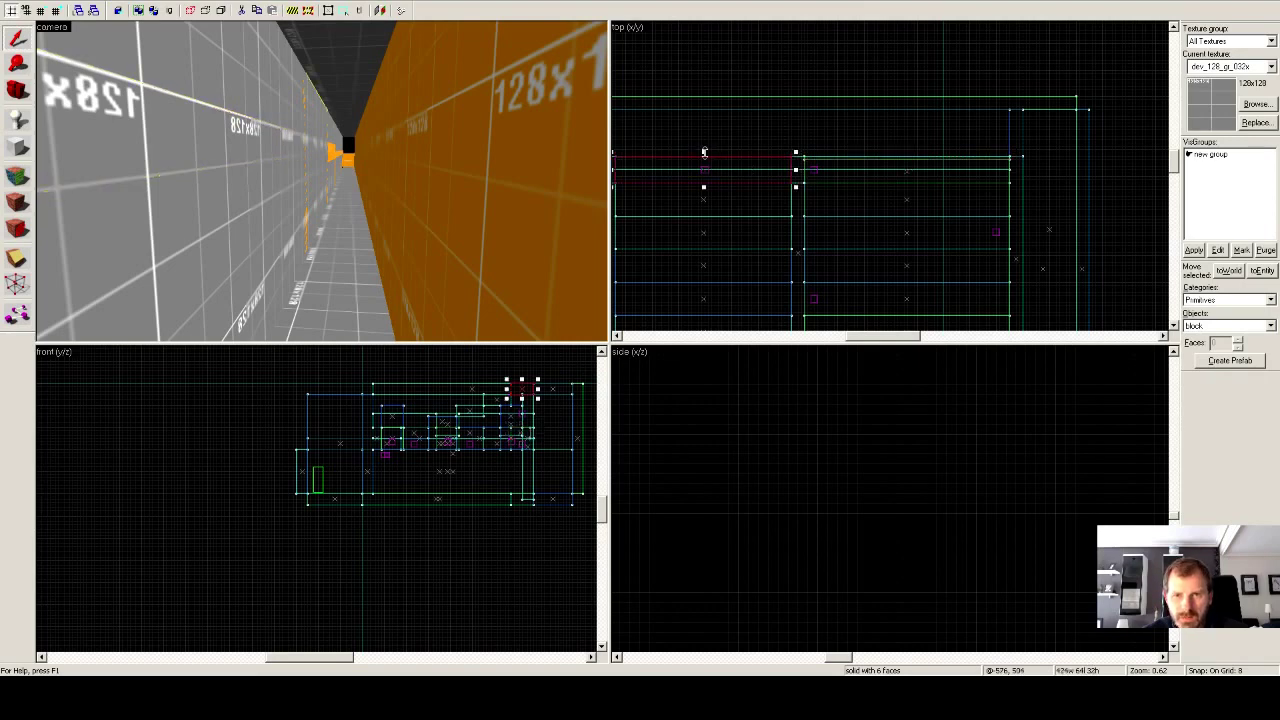
left_click_drag(704, 152, 704, 156)
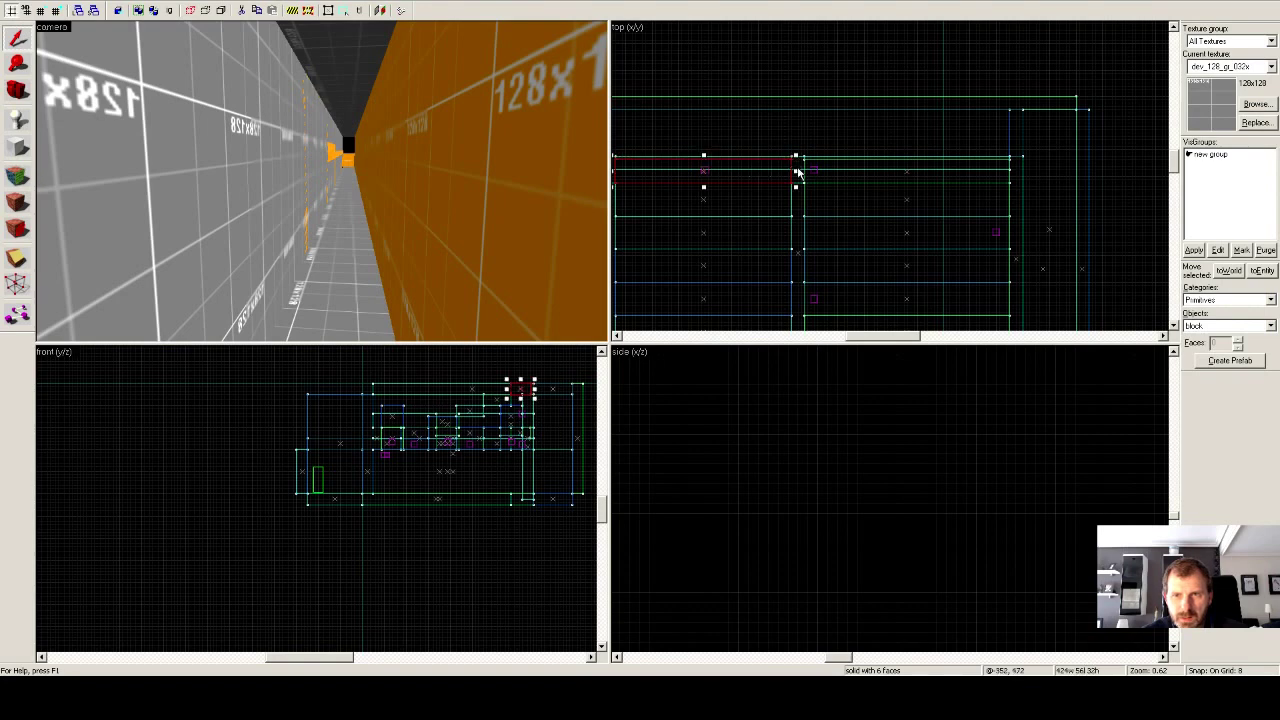
Shorten the long corridor wall at its far end to a width of 2656 units, clear of the end partition.
left_click(871, 156)
left_click(871, 158)
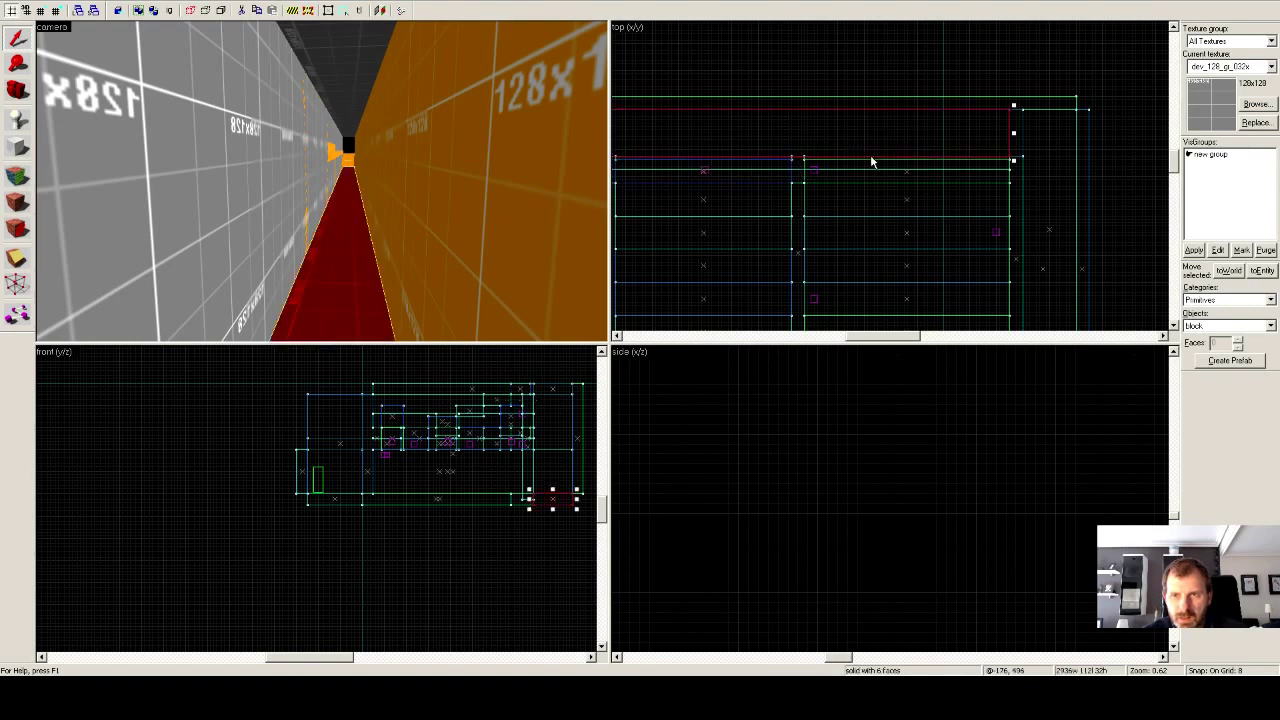
left_click(223, 180)
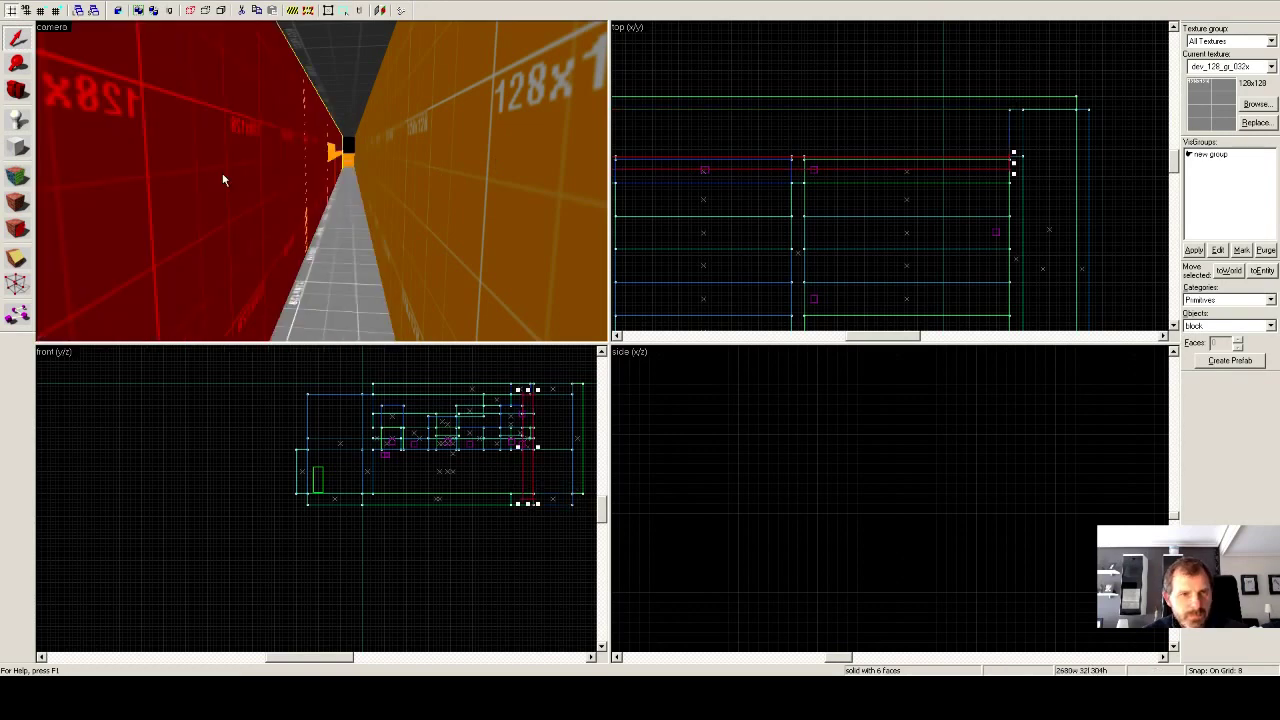
left_click_drag(890, 336, 770, 333)
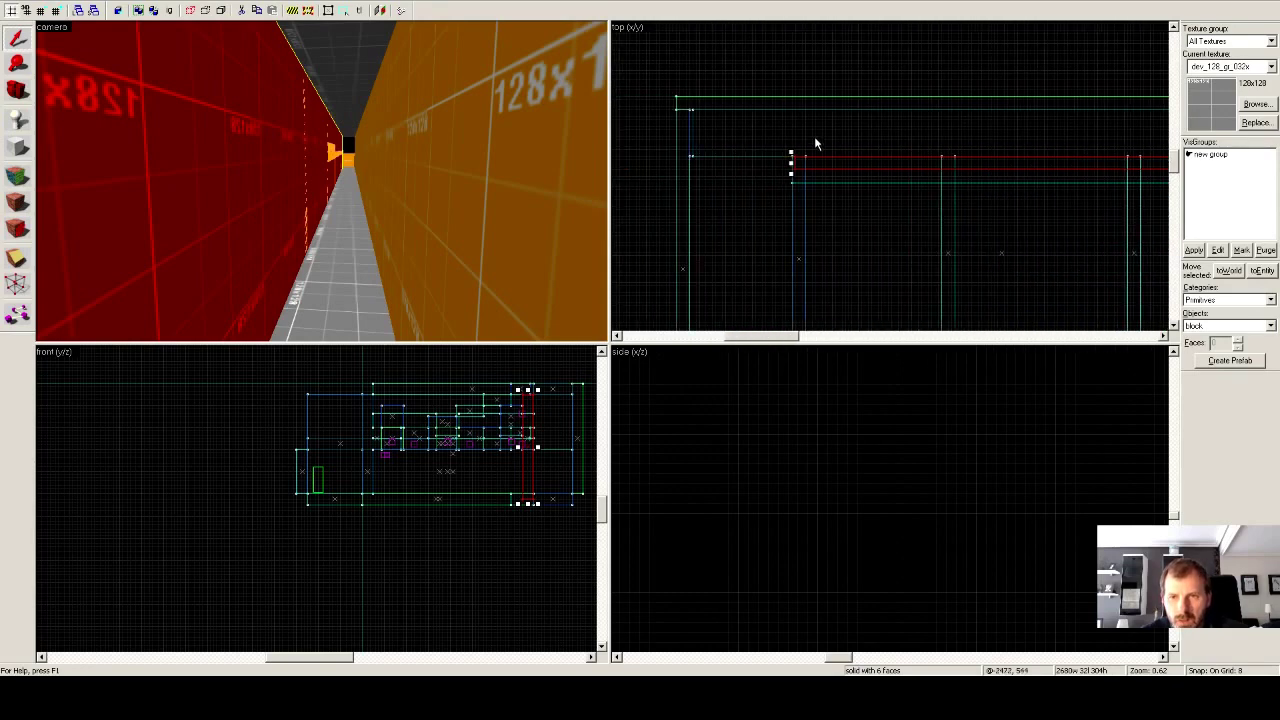
left_click_drag(791, 162, 802, 162)
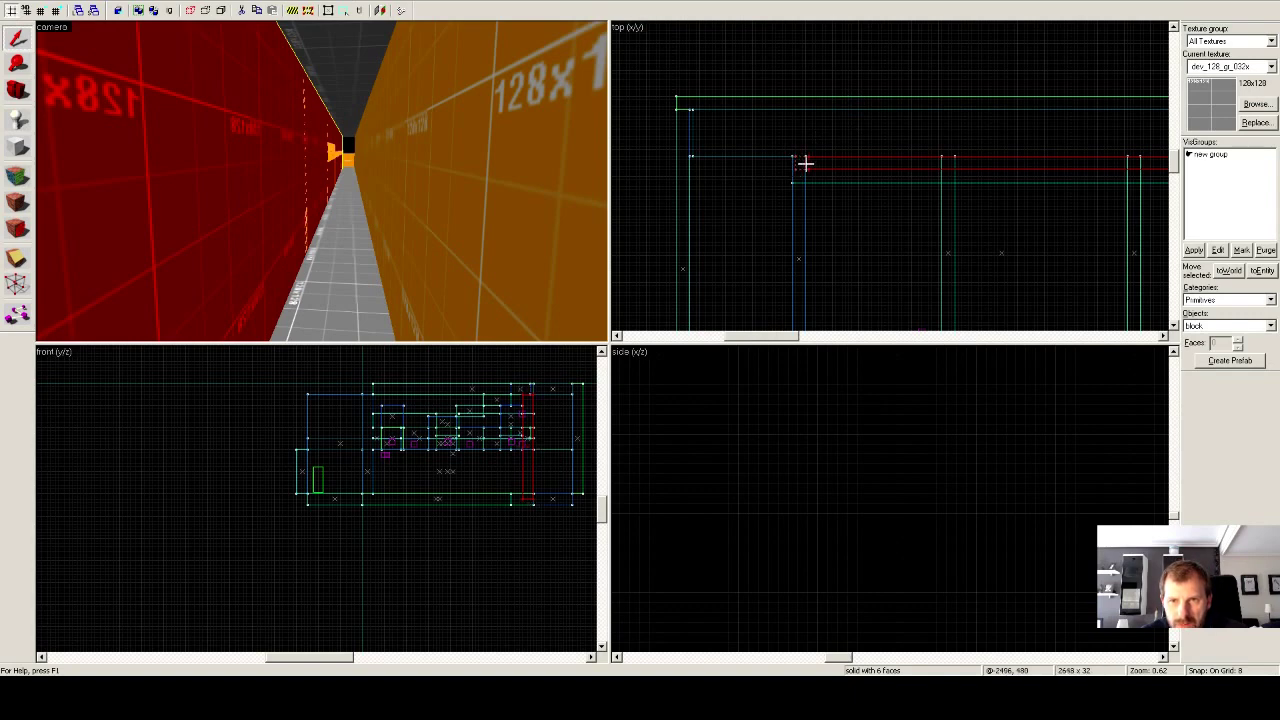
left_click_drag(803, 164, 801, 164)
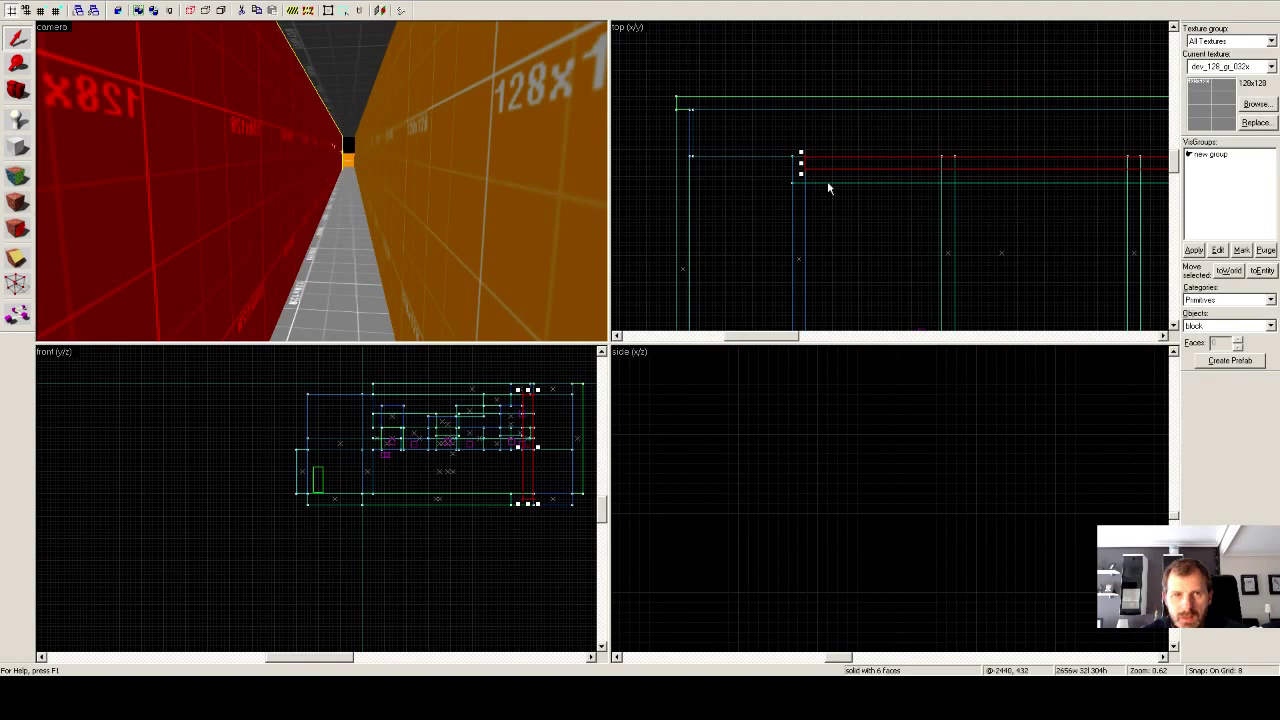
scroll(855, 176, "up", 5)
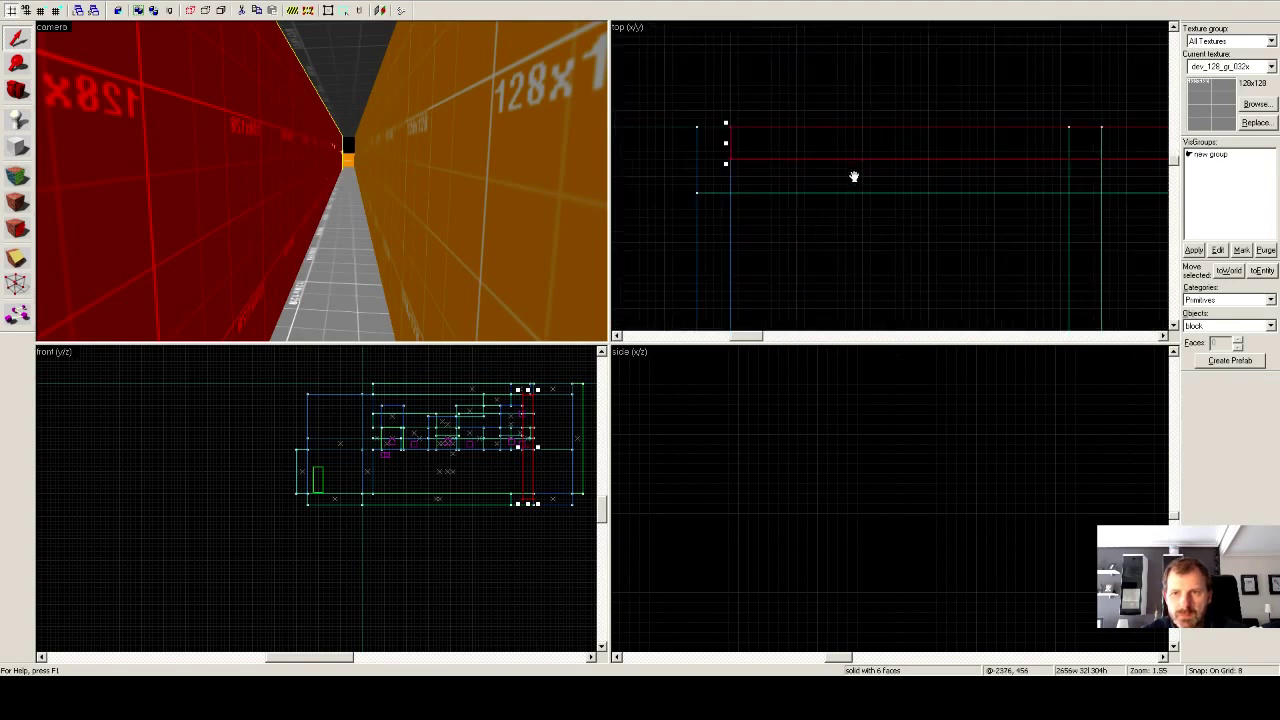
scroll(339, 165, "up", 5)
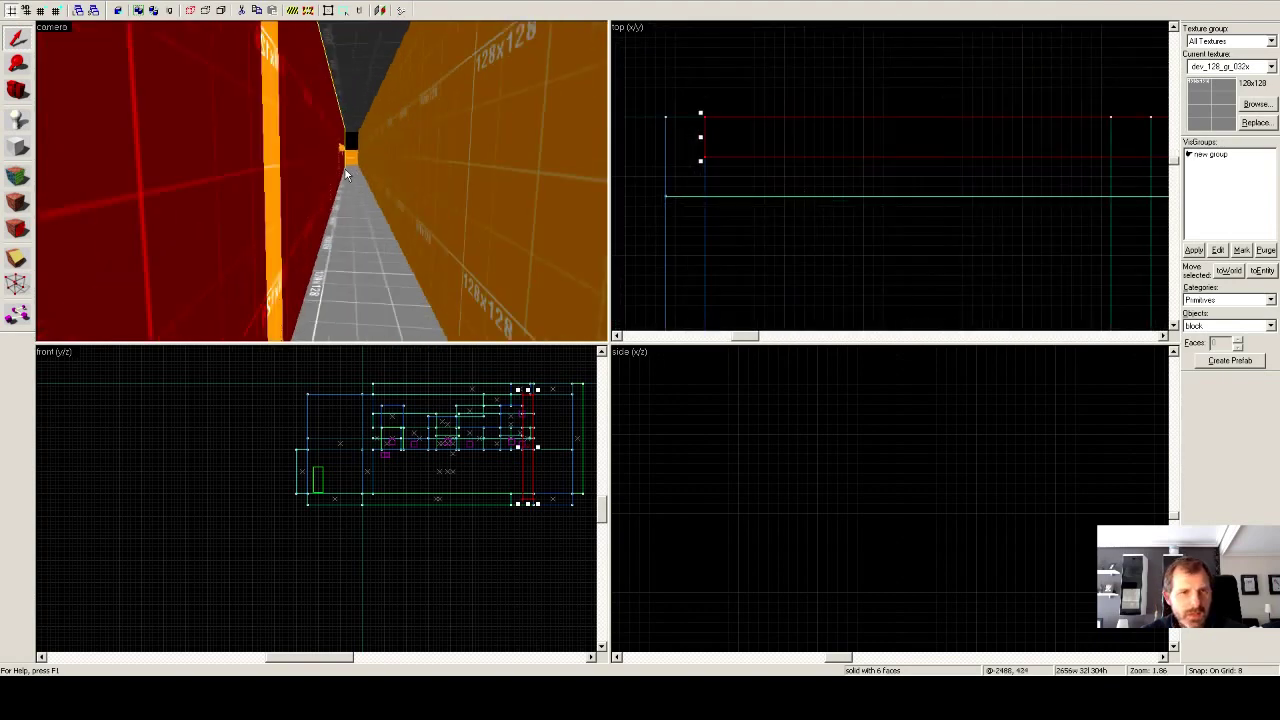
Pull back the corridor-side end of the partition protruding through the corridor wall to a length of 456 units.
left_click(252, 292)
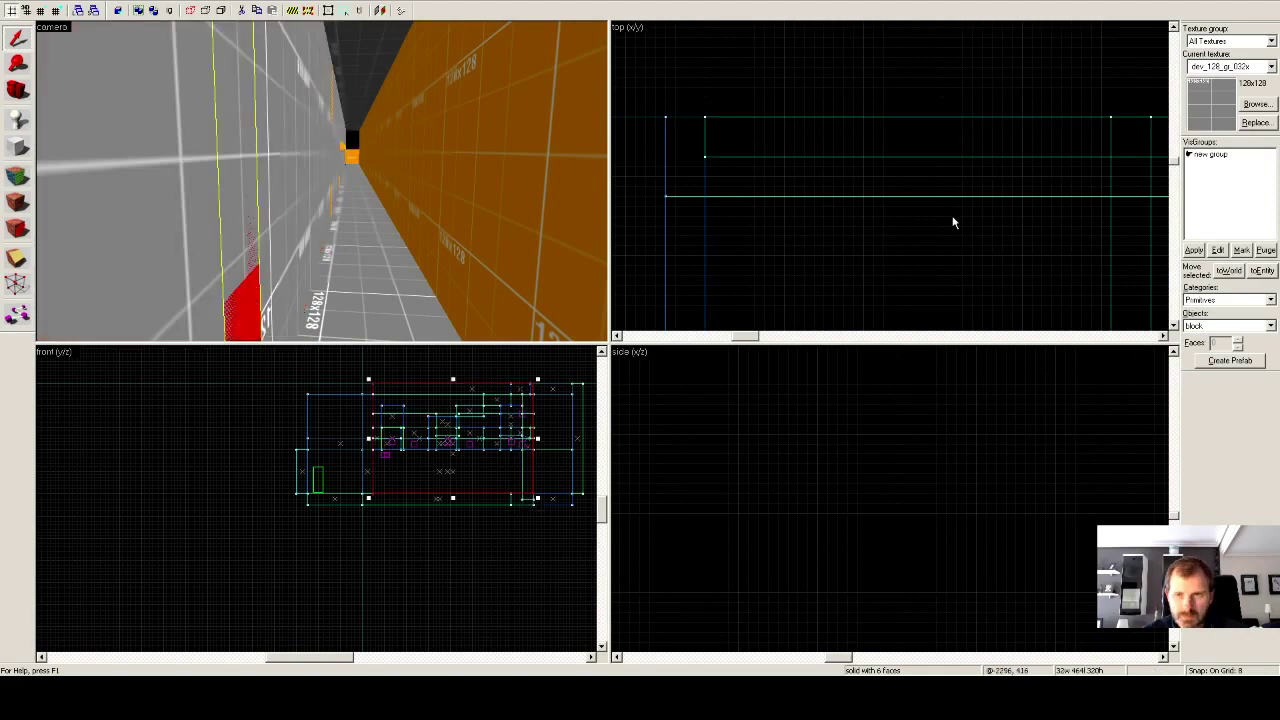
scroll(951, 220, "down", 7)
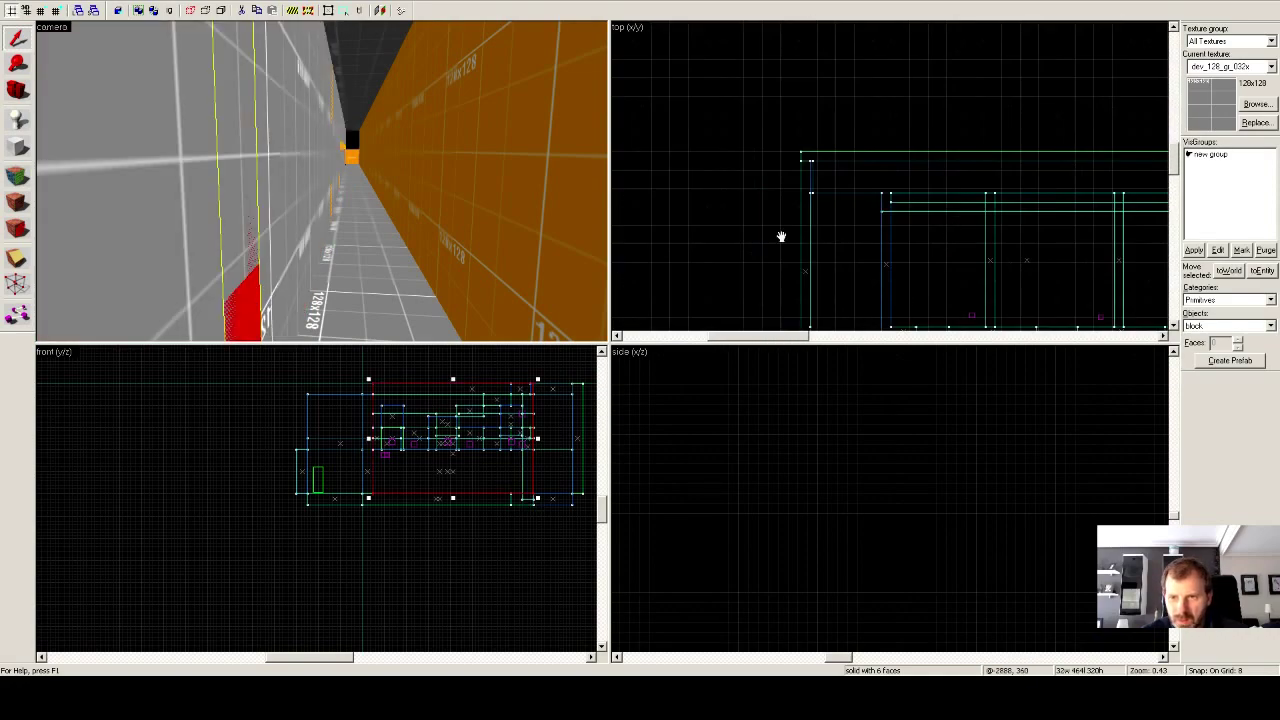
mouse_move(780, 234)
left_mouse_down()
mouse_move(1014, 240)
mouse_move(651, 209)
mouse_move(856, 242)
mouse_move(1080, 246)
mouse_move(947, 245)
left_mouse_up()
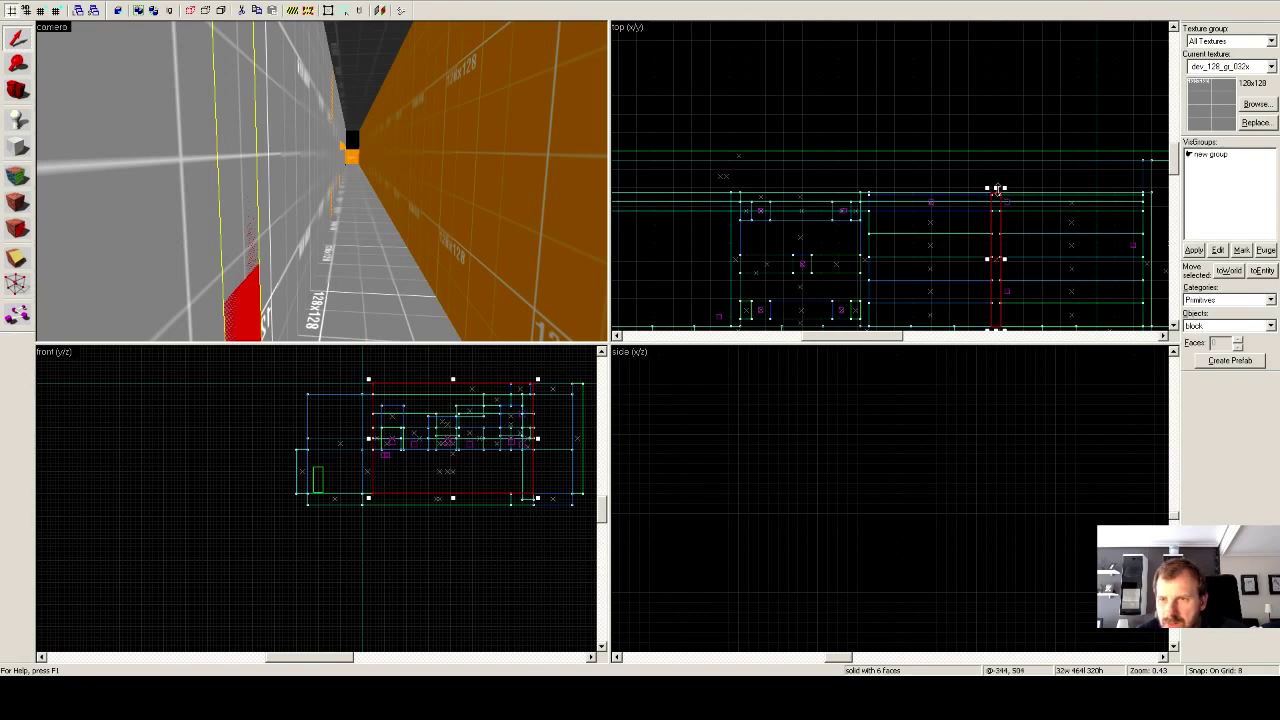
left_click_drag(996, 190, 996, 193)
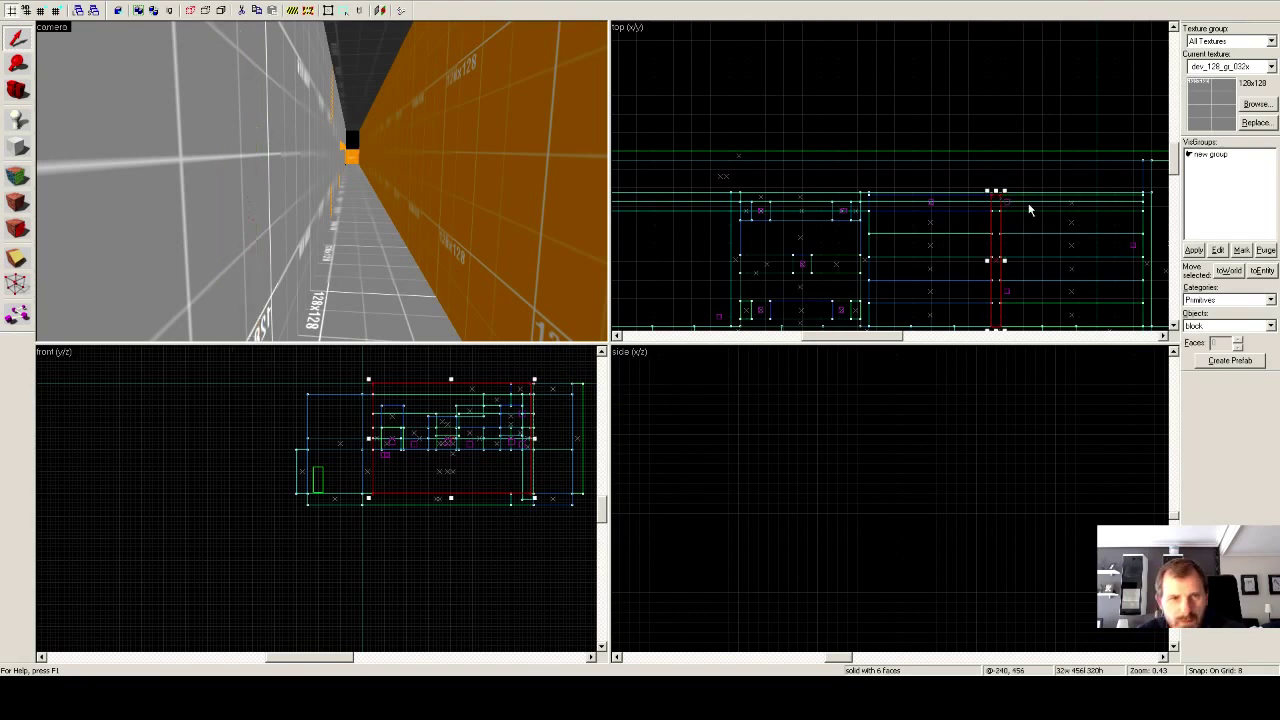
Pull back the next partition's corridor-side end to a length of 456 units and select the long corridor wall.
left_click(775, 199)
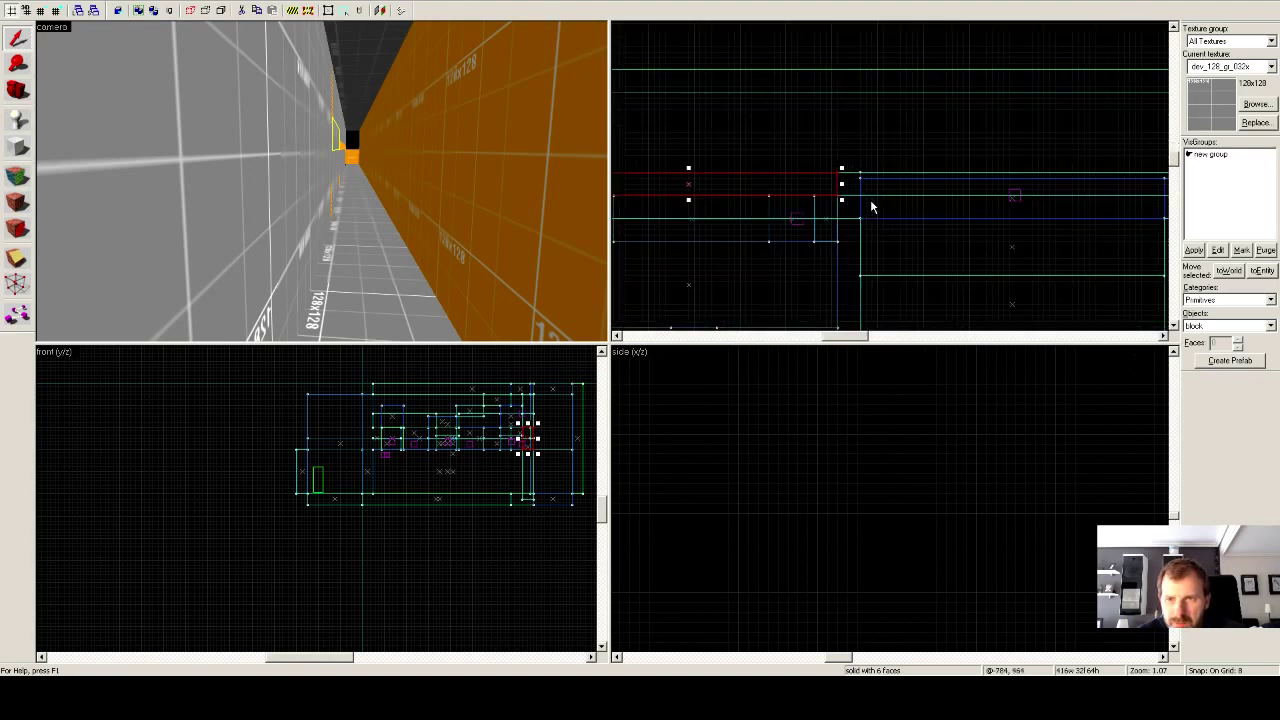
scroll(871, 203, "up", 6)
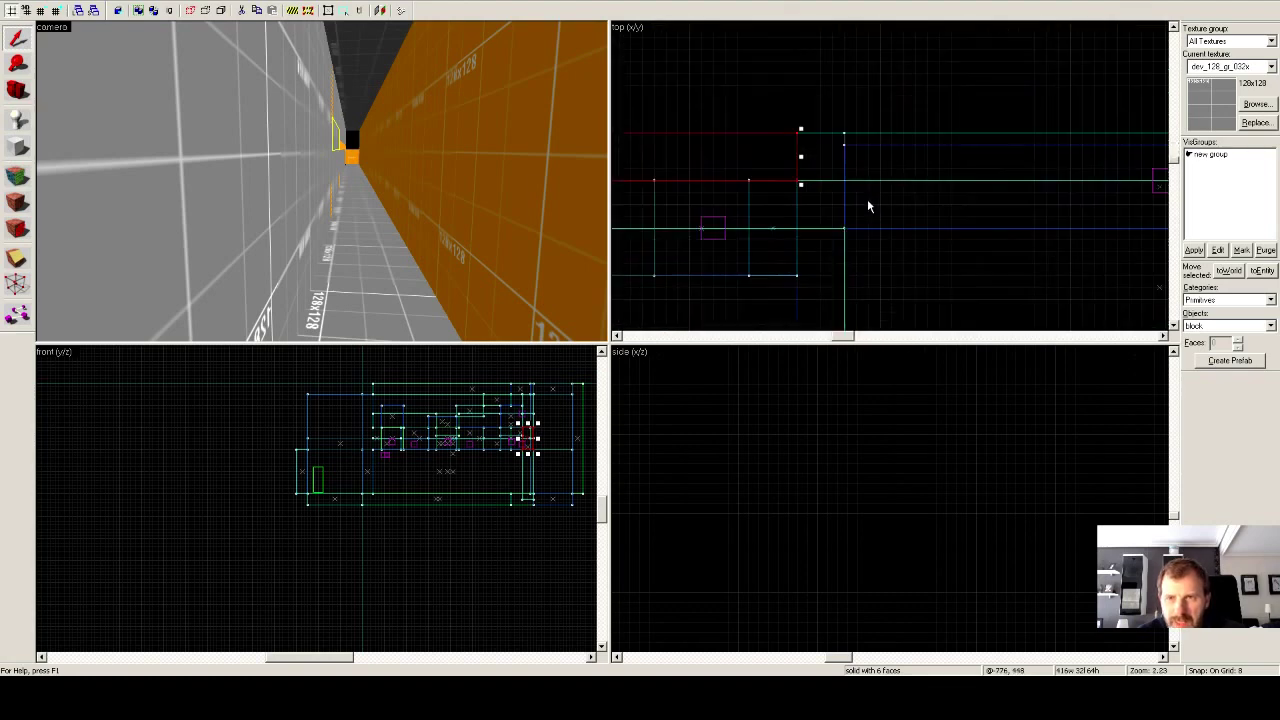
mouse_move(801, 129)
left_mouse_down()
mouse_move(801, 145)
mouse_move(821, 140)
left_mouse_up()
left_click(817, 137)
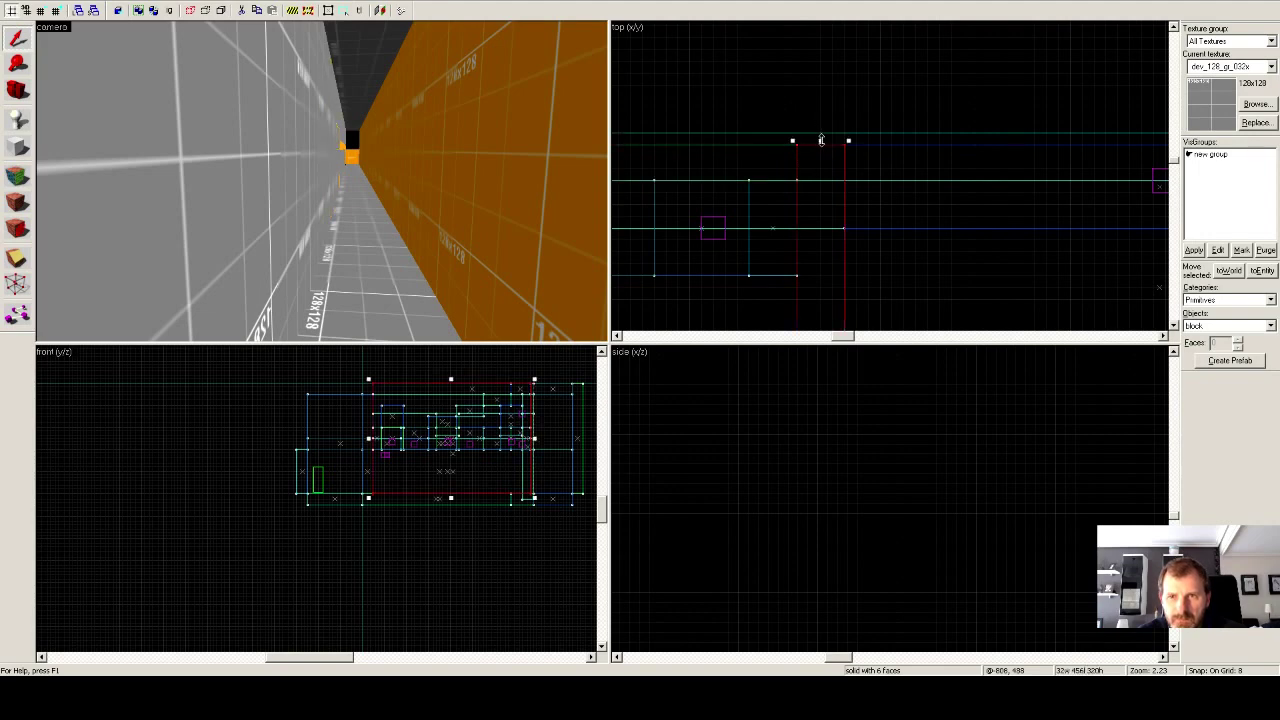
left_click(827, 135)
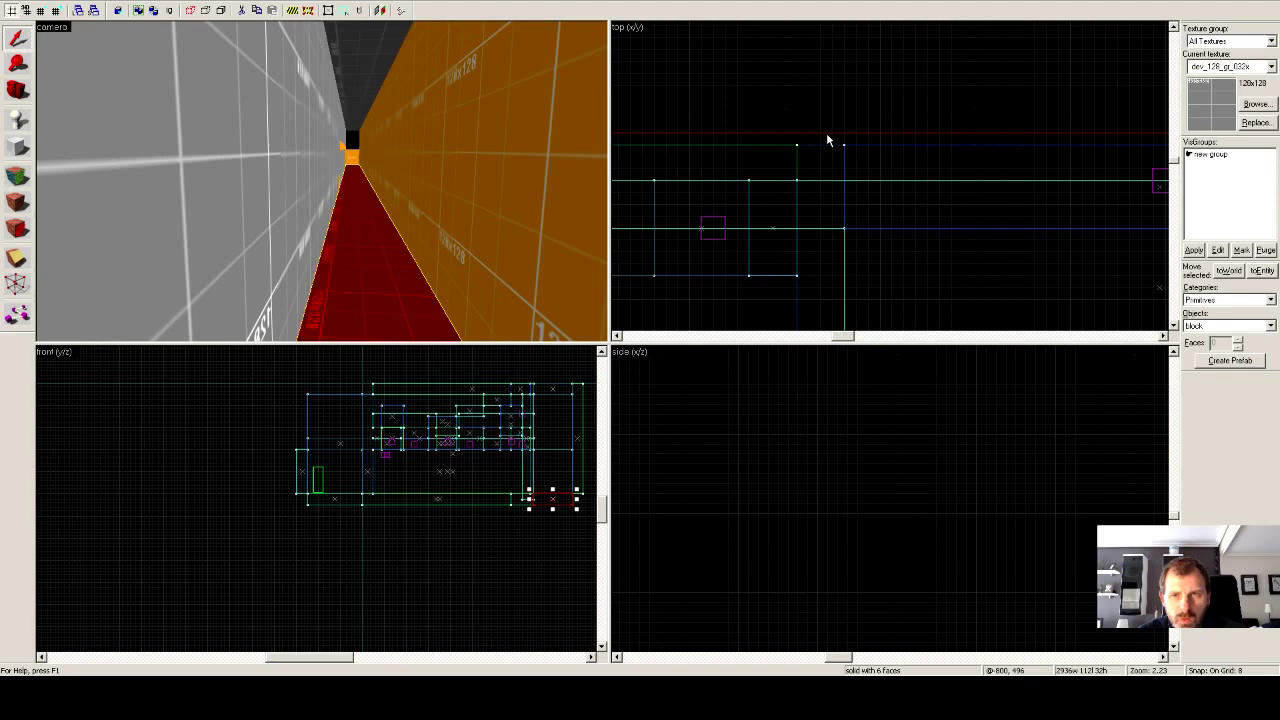
left_click(301, 144)
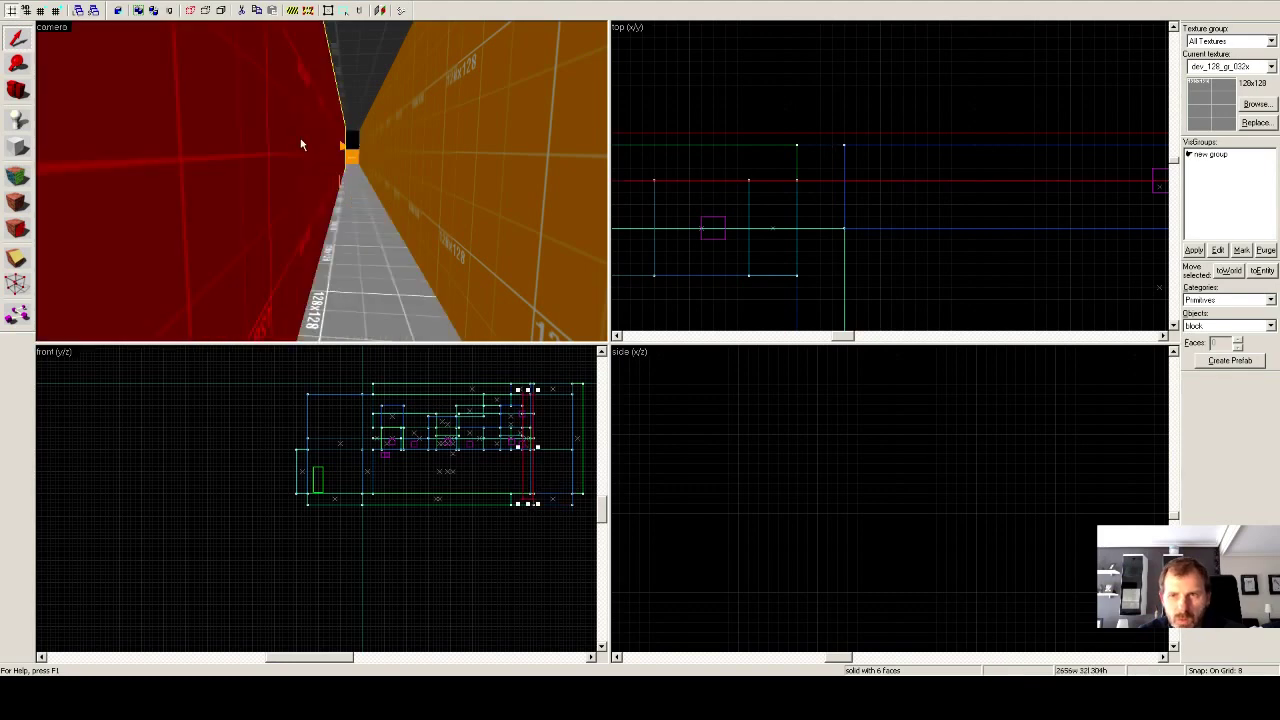
Pull back the corridor-side end of the 232-high partition farther along the corridor wall to a length of 456 units.
left_click_drag(841, 335, 840, 334)
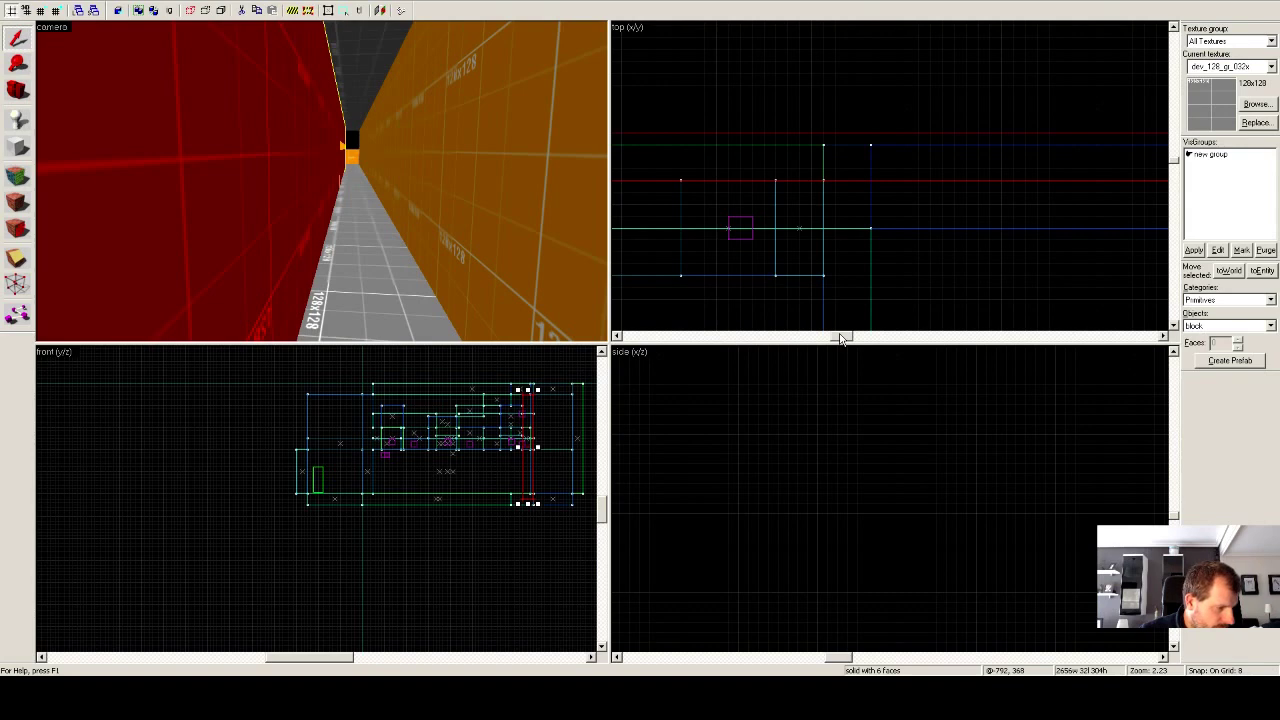
mouse_move(840, 338)
left_mouse_down()
mouse_move(819, 338)
mouse_move(873, 338)
left_mouse_up()
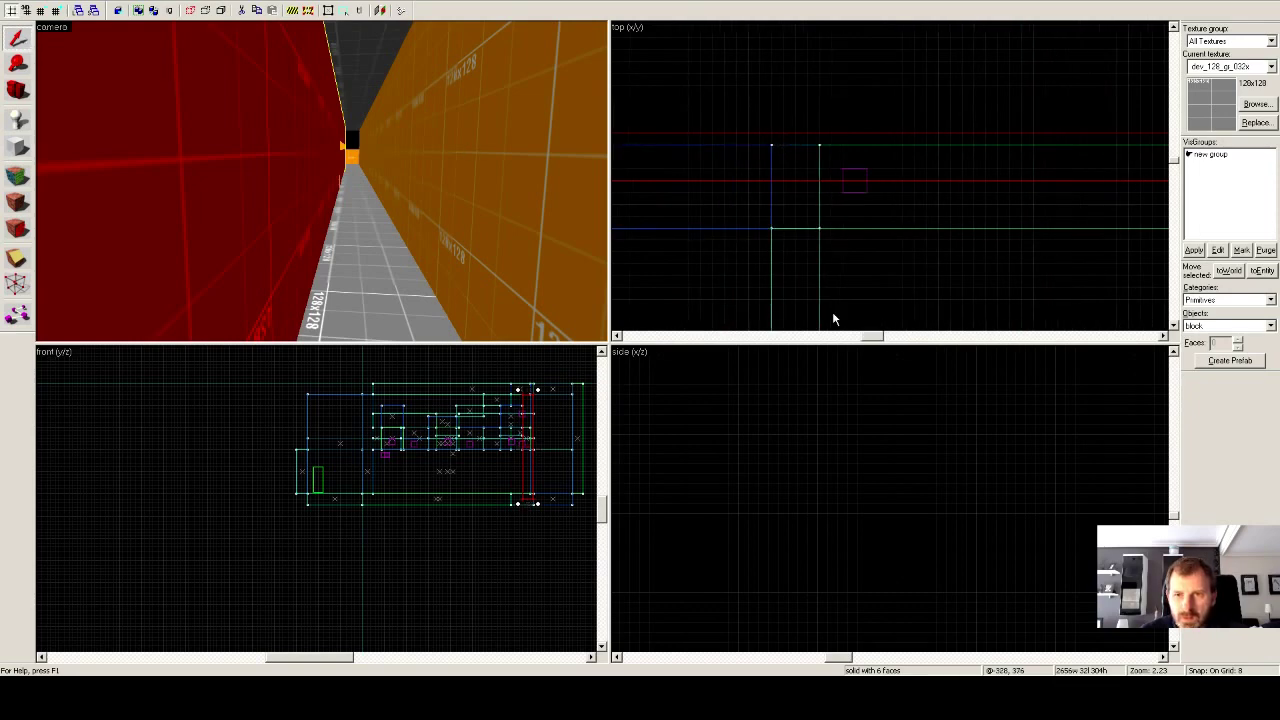
left_click_drag(876, 338, 815, 341)
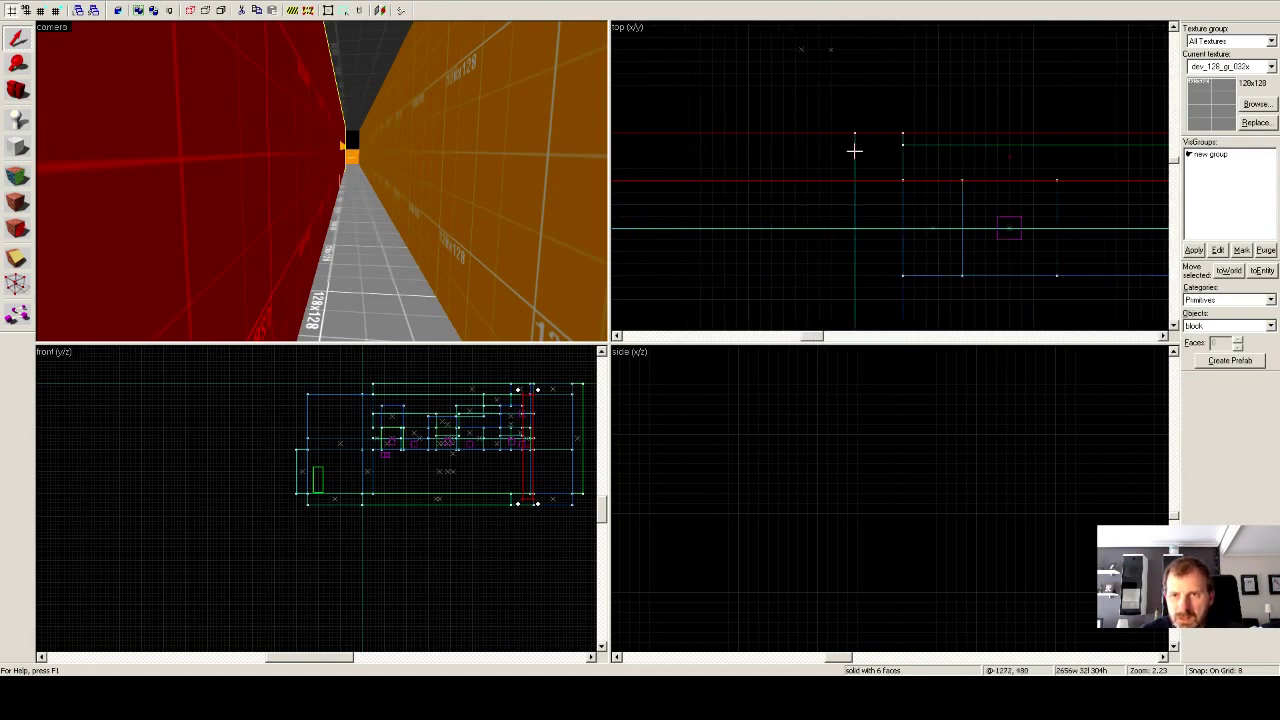
left_click(855, 192)
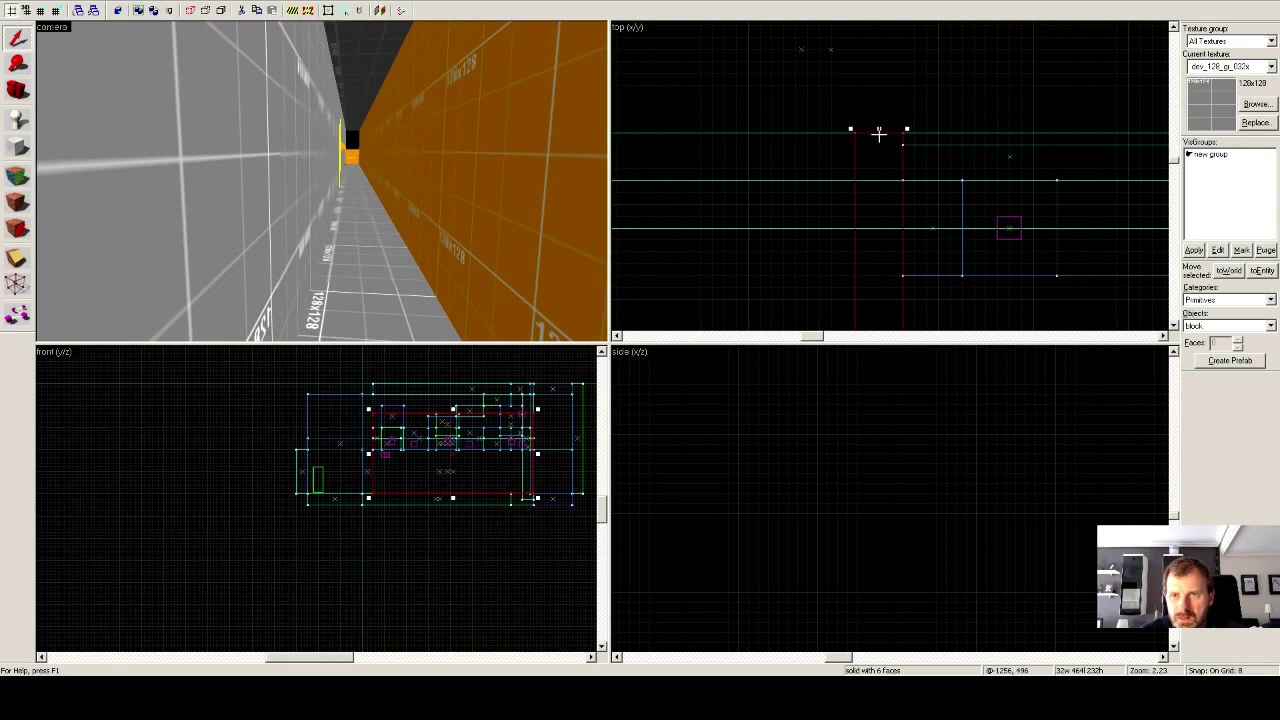
left_click_drag(878, 133, 879, 140)
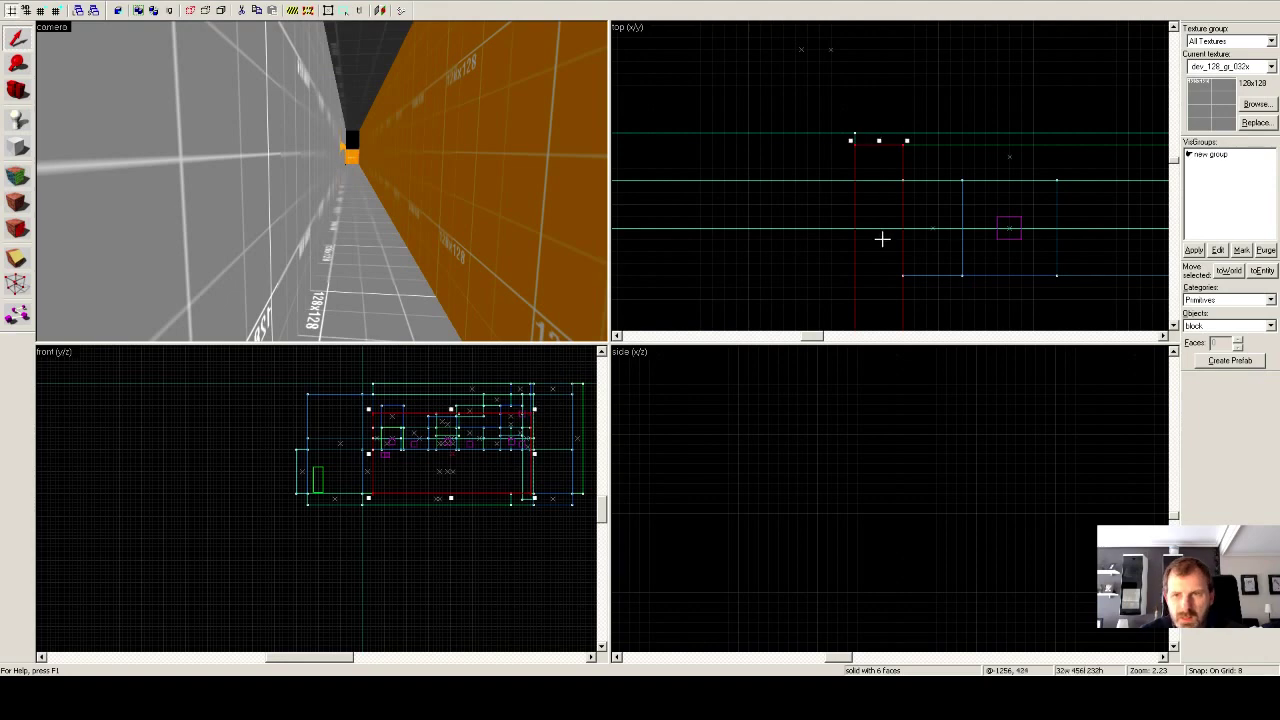
Pull back the corridor-side ends of the next two 128-high partitions to a length of 456 units each.
left_click_drag(826, 338, 796, 341)
left_click(870, 162)
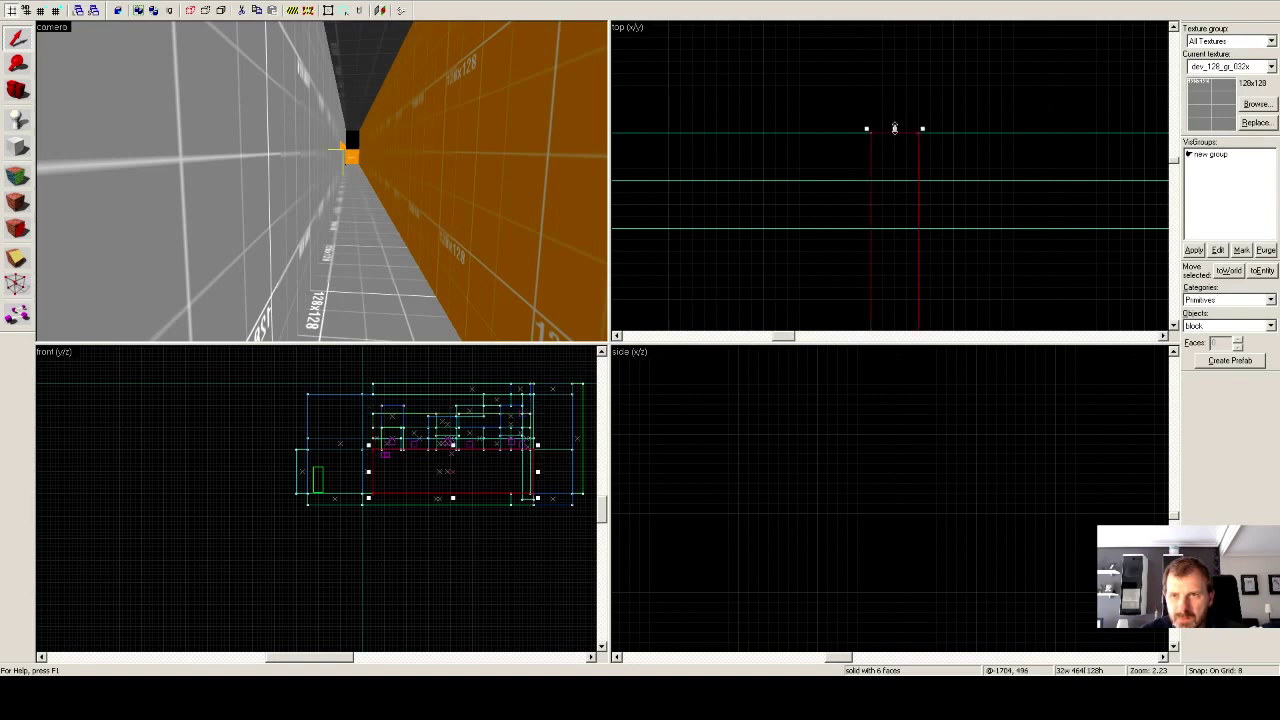
left_click_drag(894, 133, 894, 137)
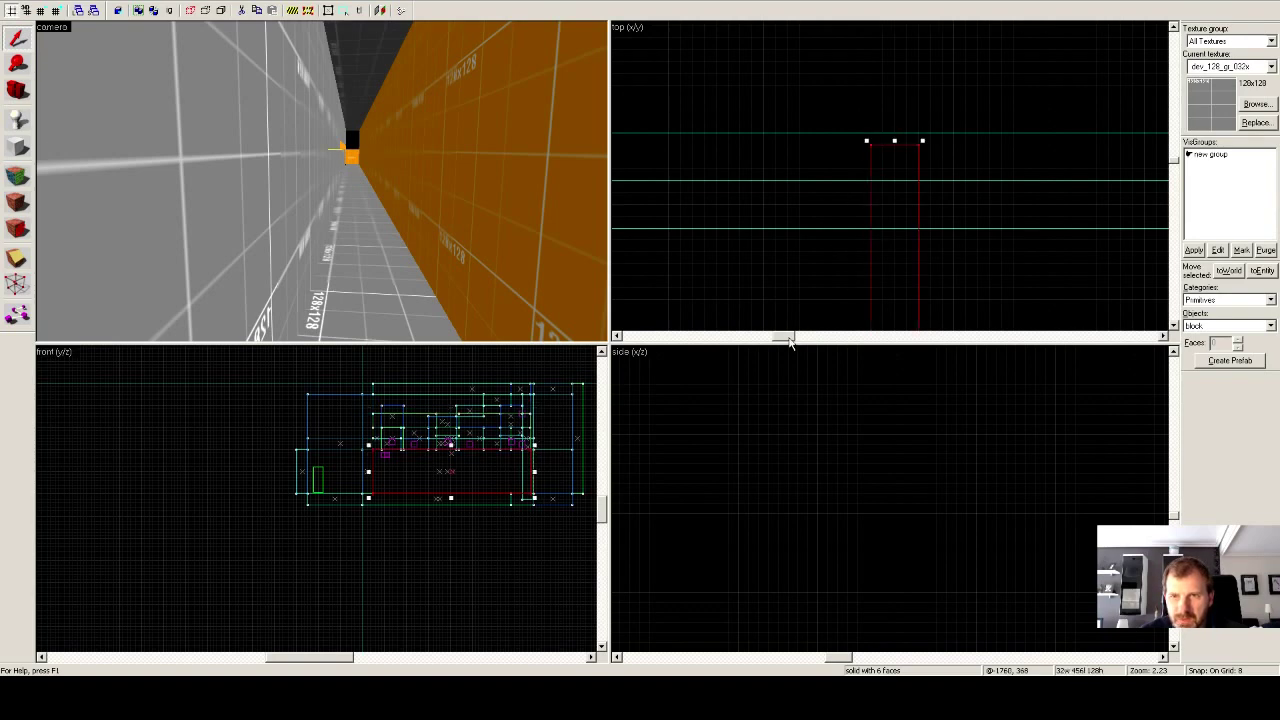
left_click_drag(789, 338, 755, 340)
left_click(1013, 158)
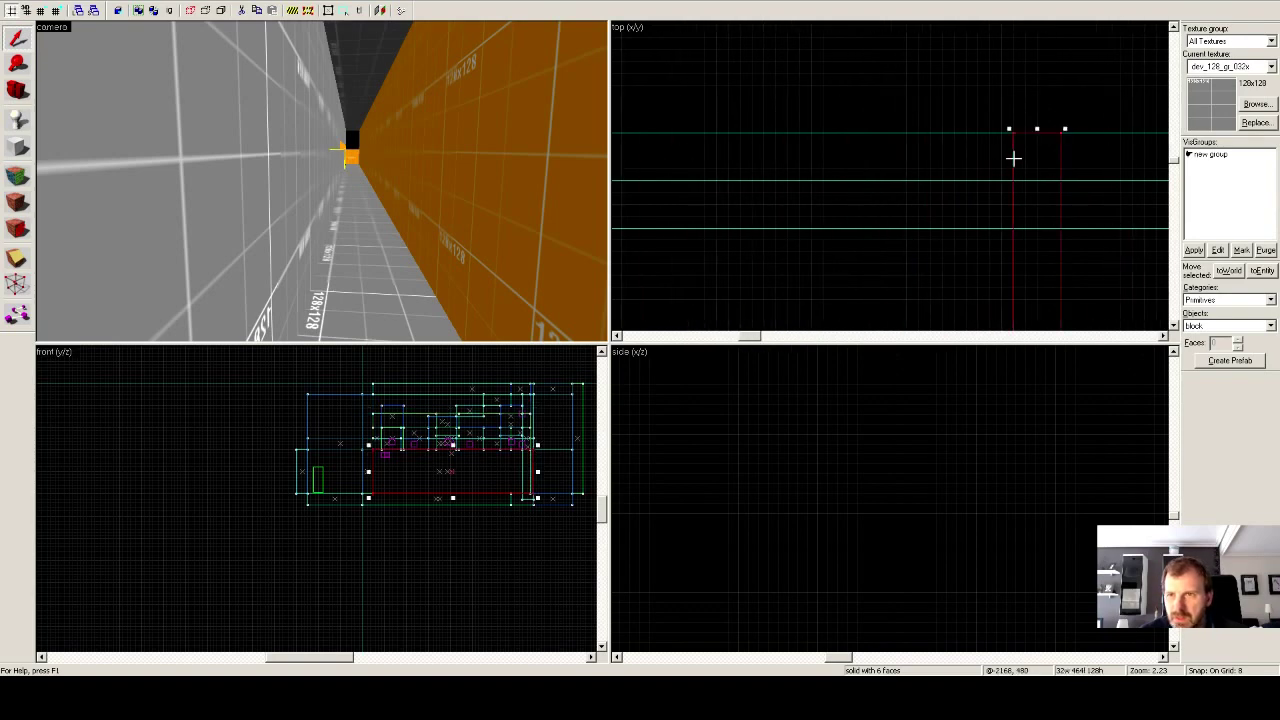
left_click_drag(1036, 129, 1034, 137)
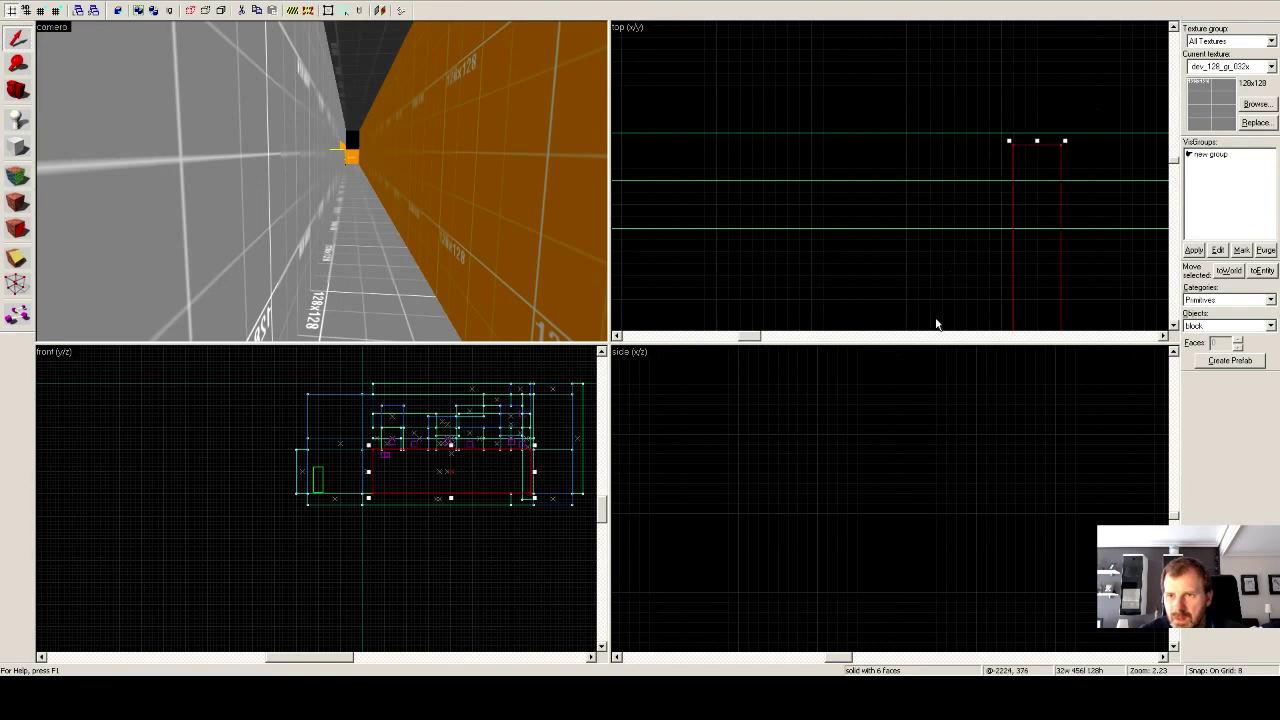
Examine in 3D how the far end partition meets the long corridor wall and the slab above it.
left_click_drag(749, 337, 736, 340)
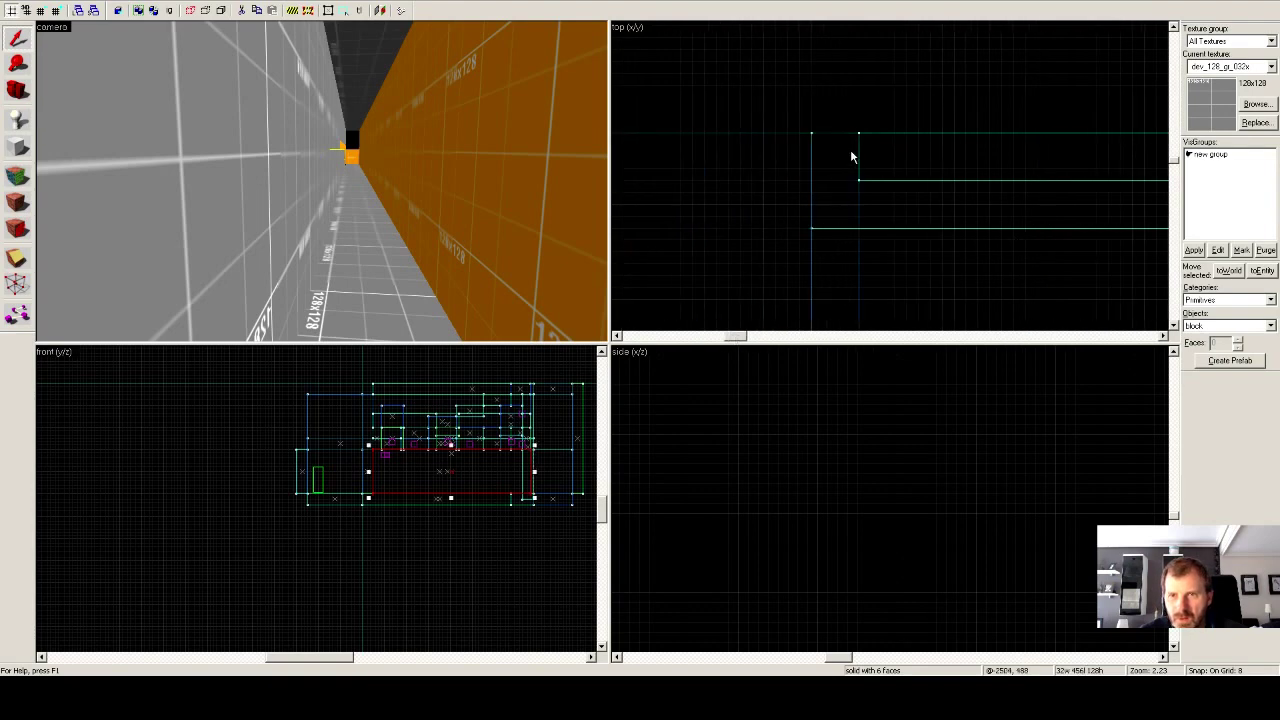
left_click(856, 157)
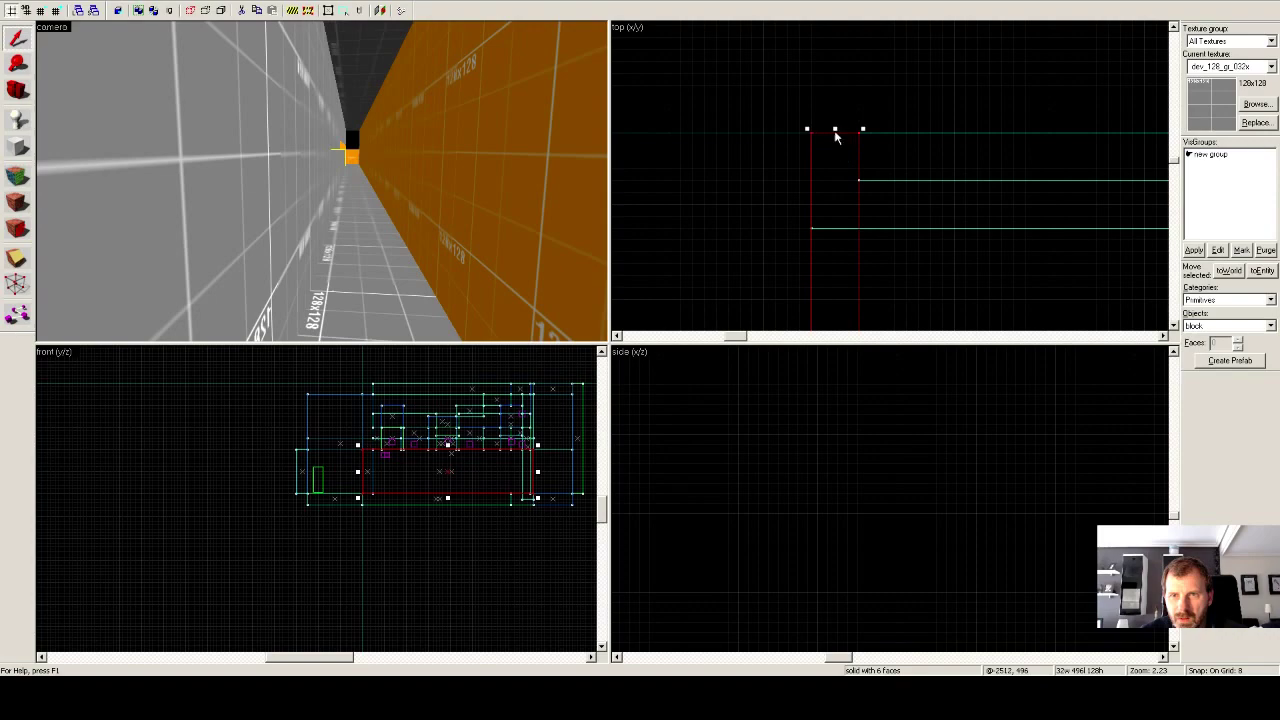
left_click_drag(344, 151, 538, 133)
key("z")
key("w")
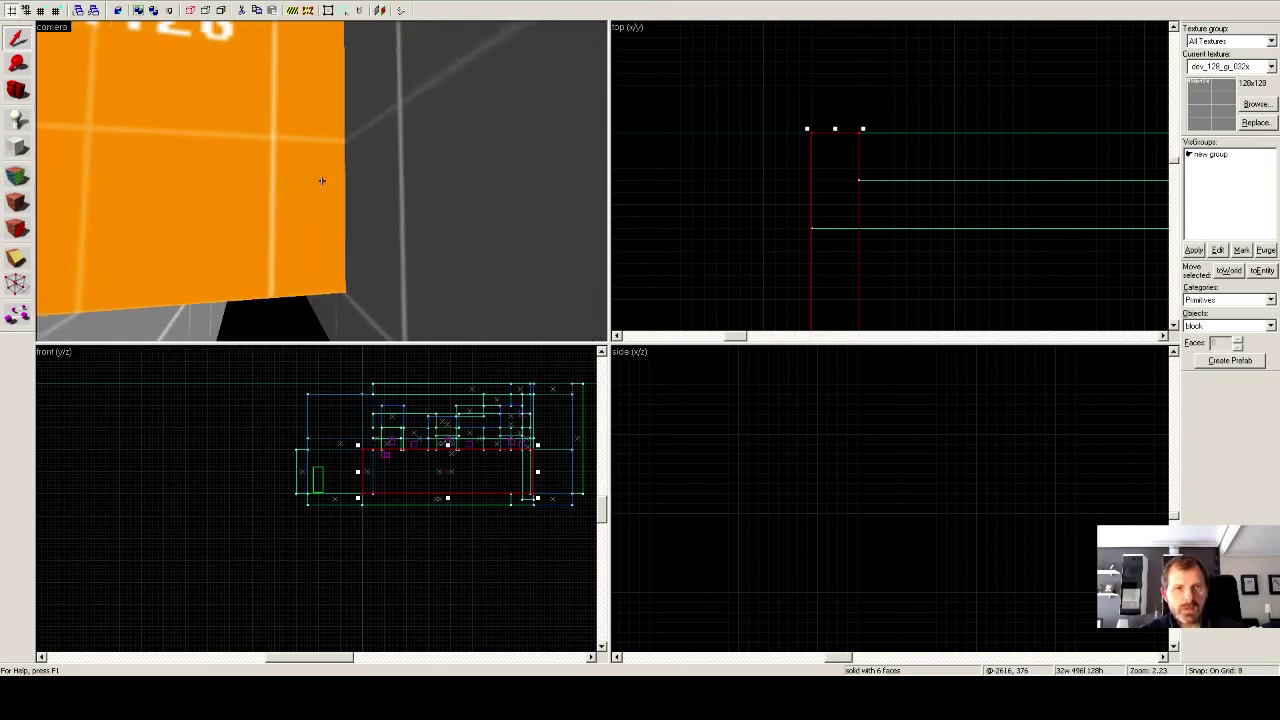
key("w")
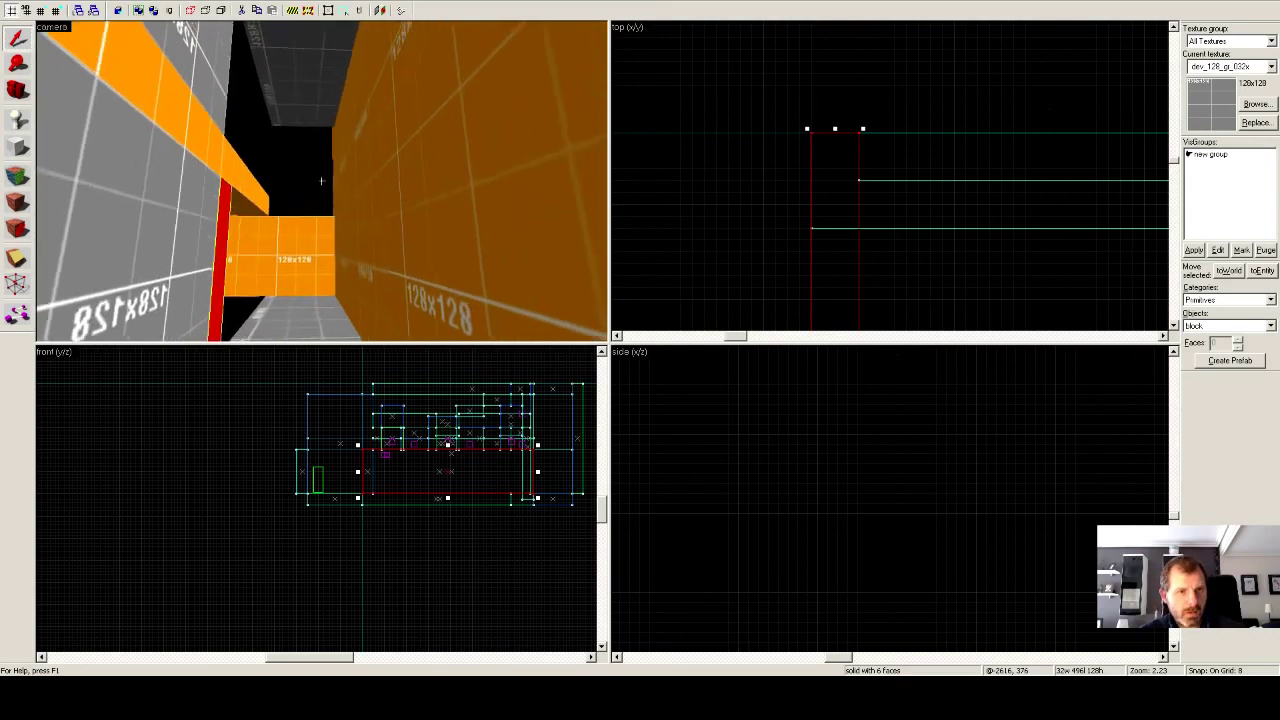
left_click_drag(321, 181, 321, 181)
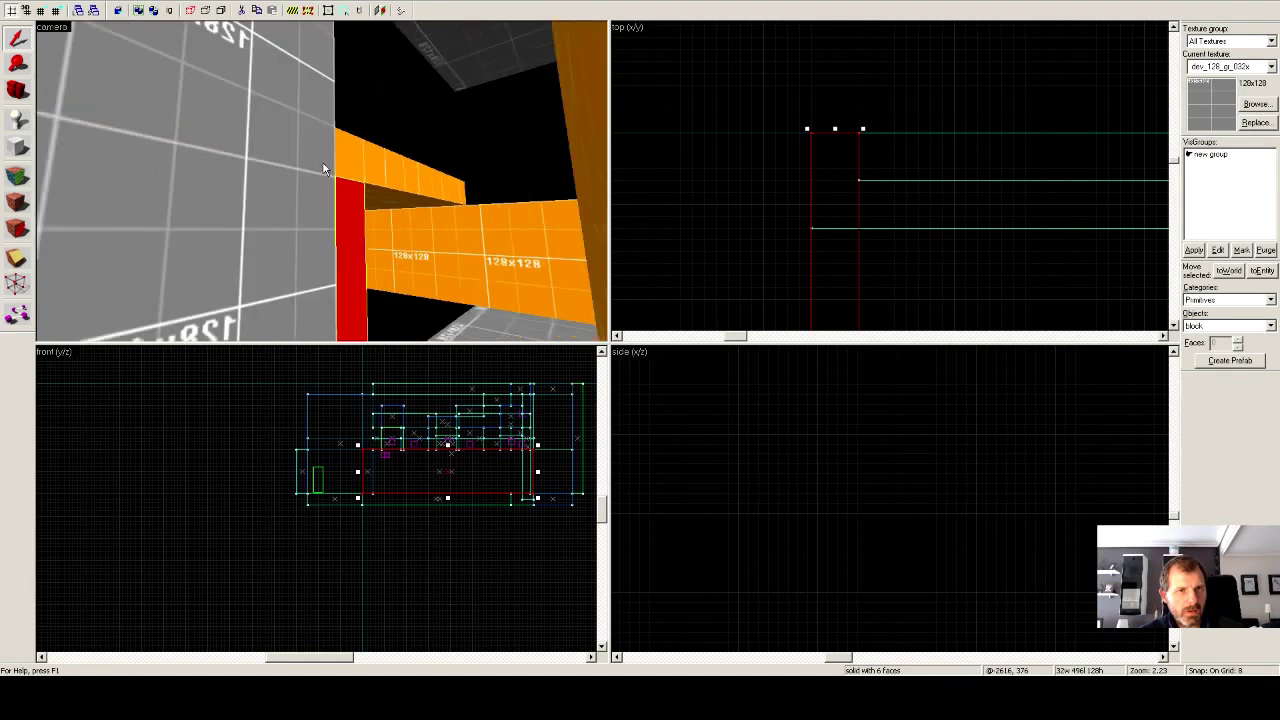
left_click(323, 168)
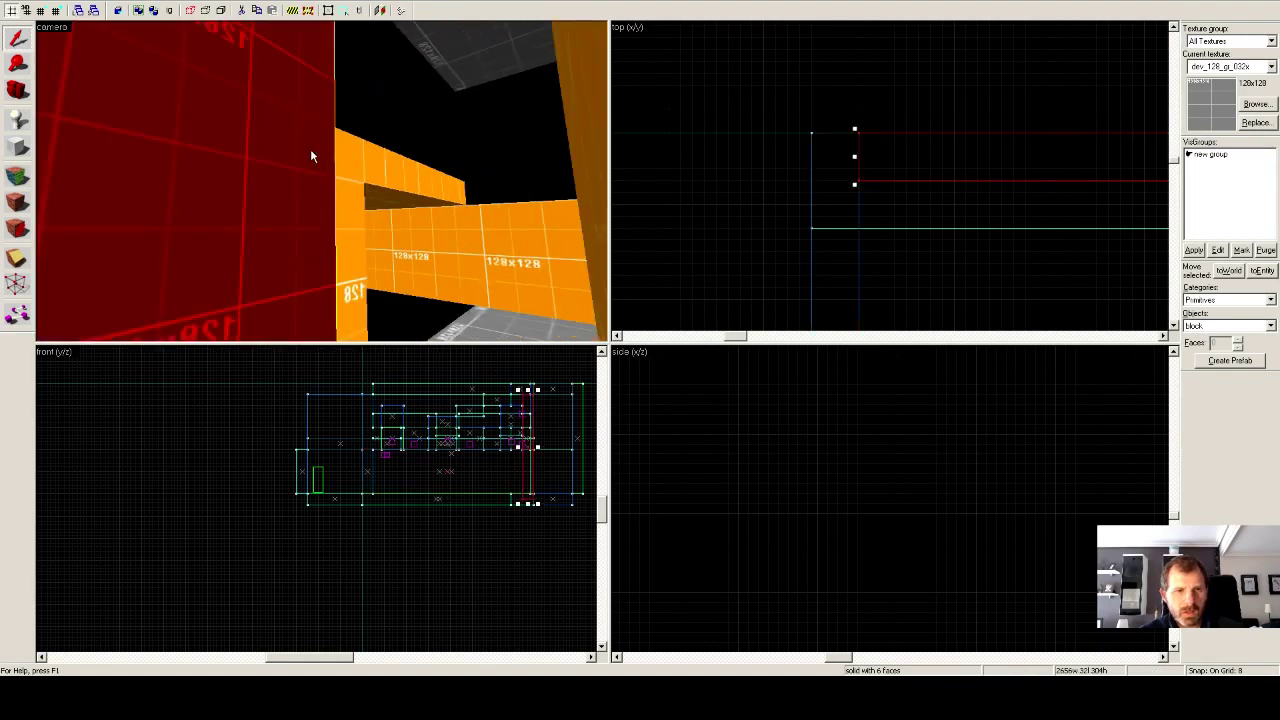
Pull back the corridor-side edge of the 1504-wide overhead slab to a length of 456 units.
left_click(347, 160)
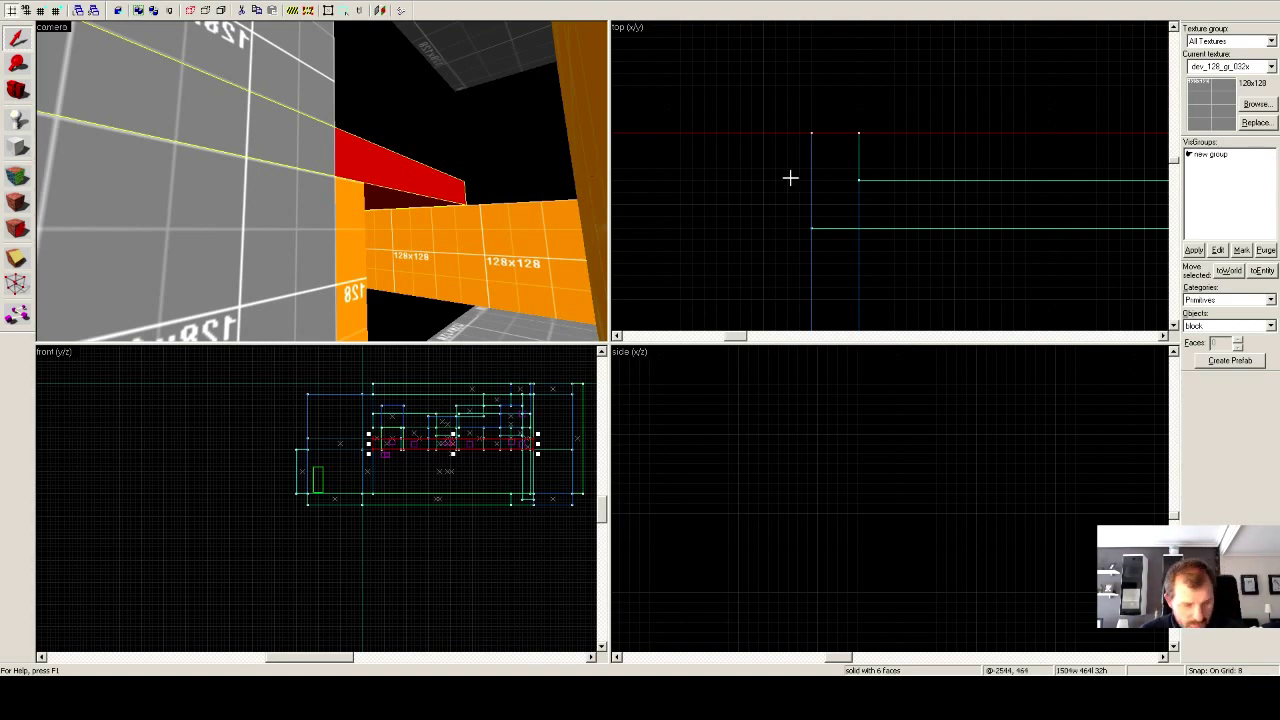
scroll(791, 177, "down", 4)
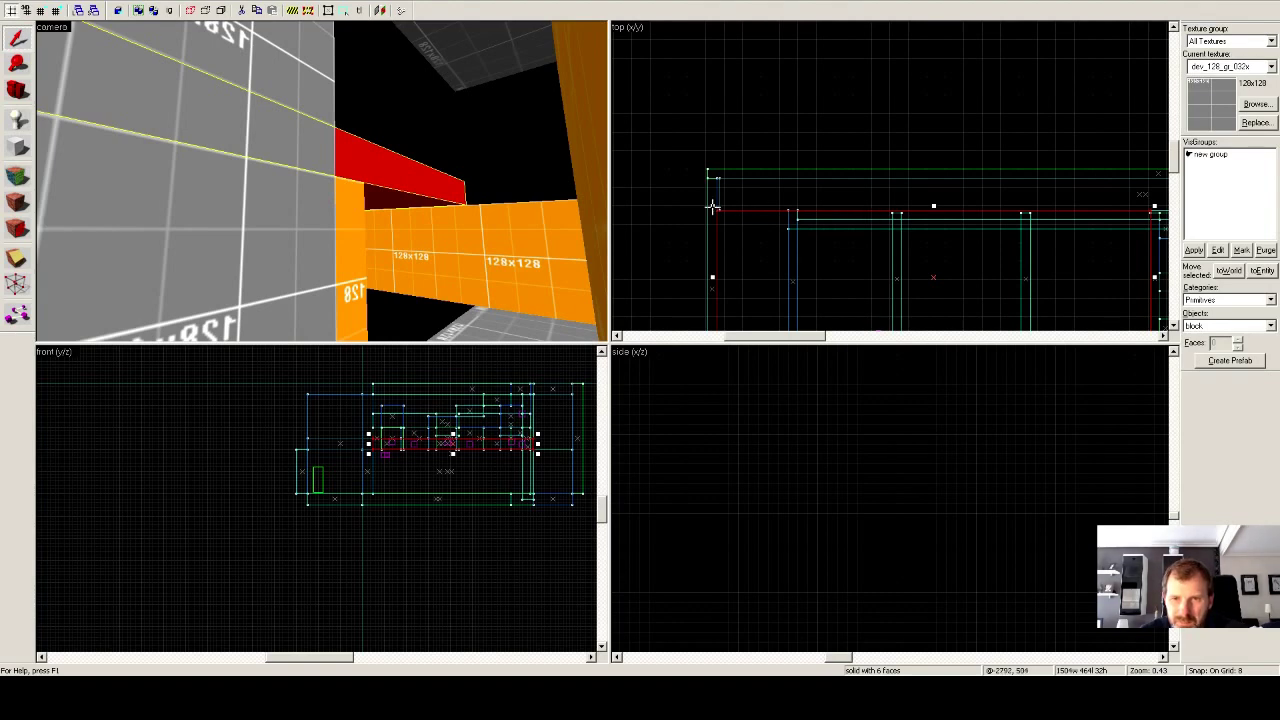
left_click_drag(712, 207, 713, 212)
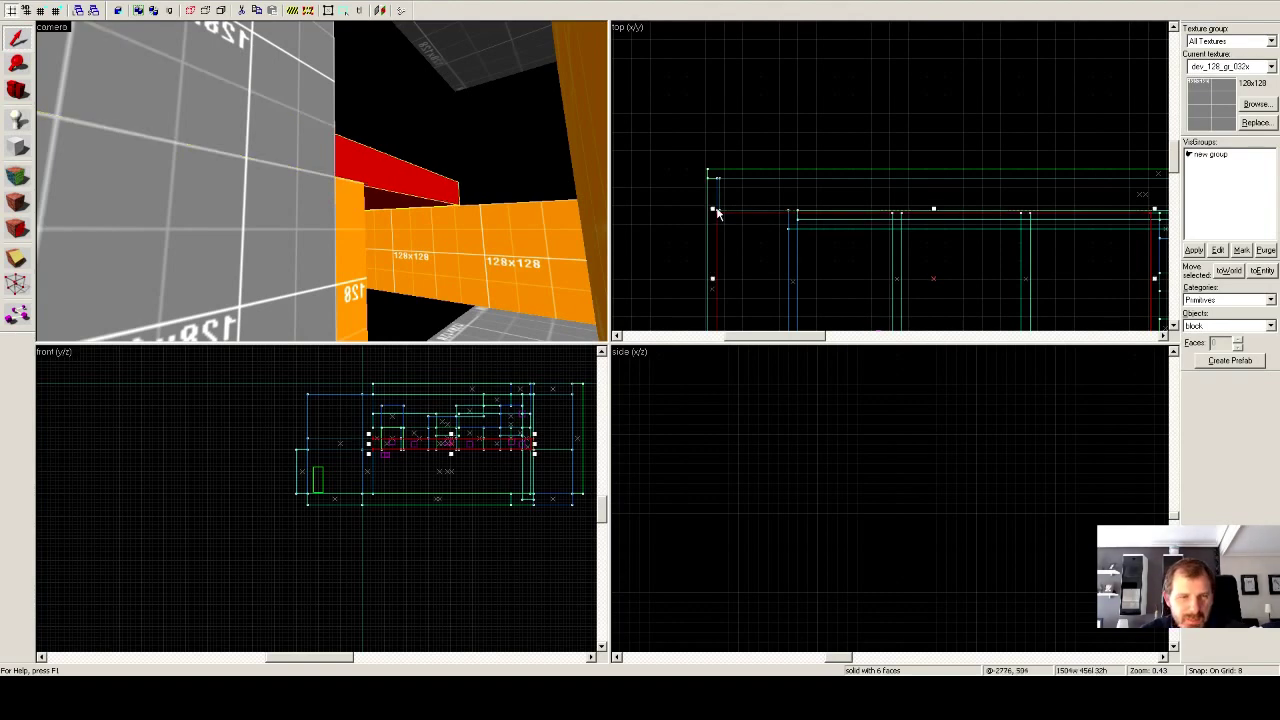
scroll(771, 229, "up", 2)
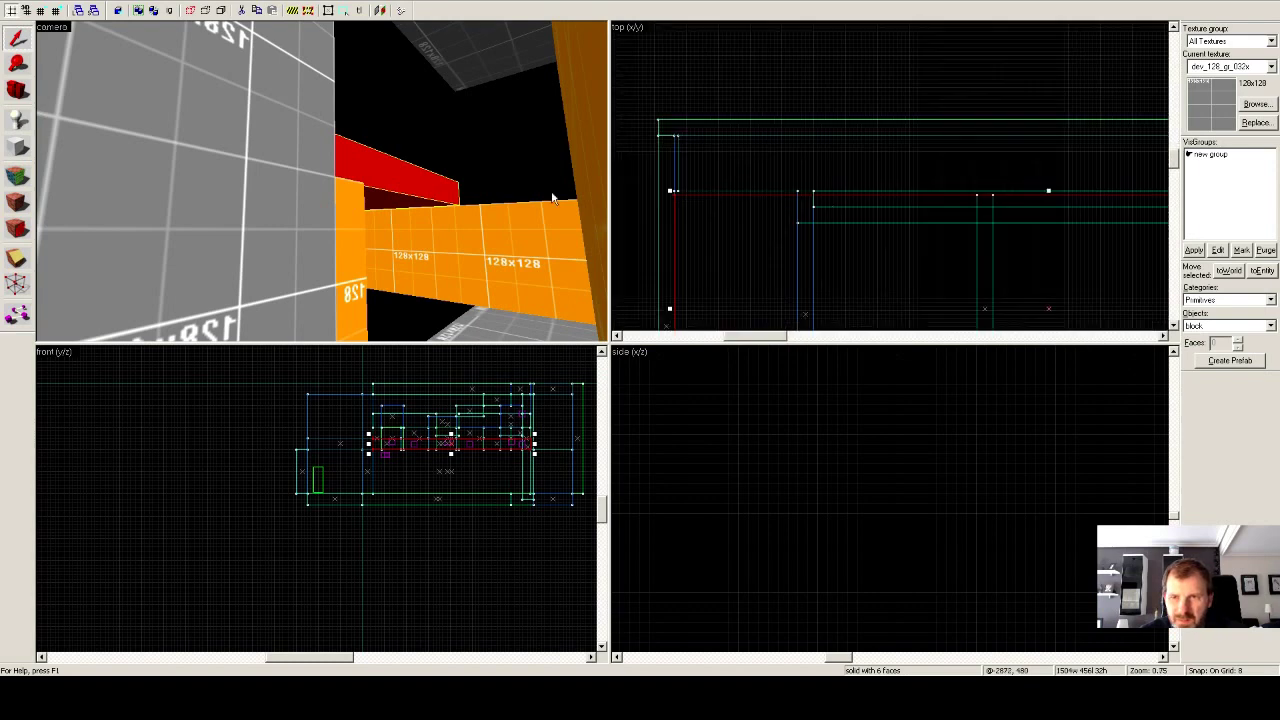
Try the overhead slab's corridor-side edge at a length of 464 units and return it to 456 units.
left_click(264, 192)
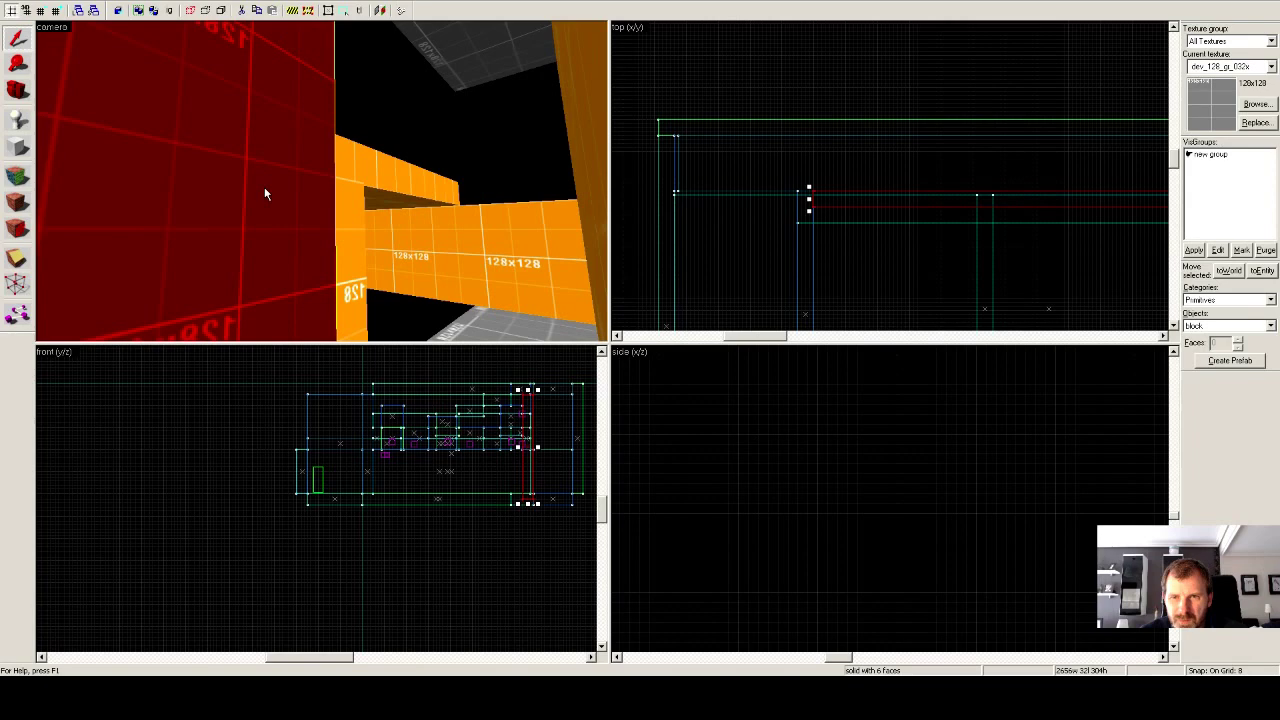
left_click(470, 190)
left_click(670, 190)
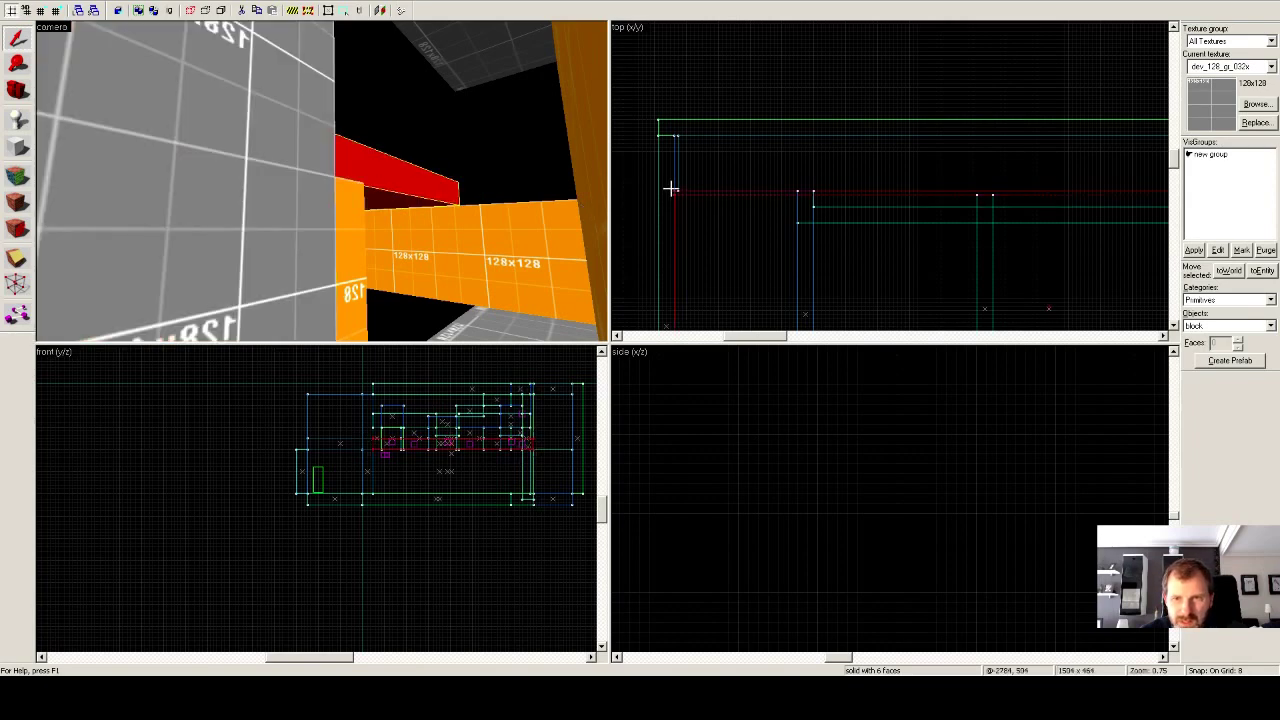
left_click_drag(671, 188, 674, 196)
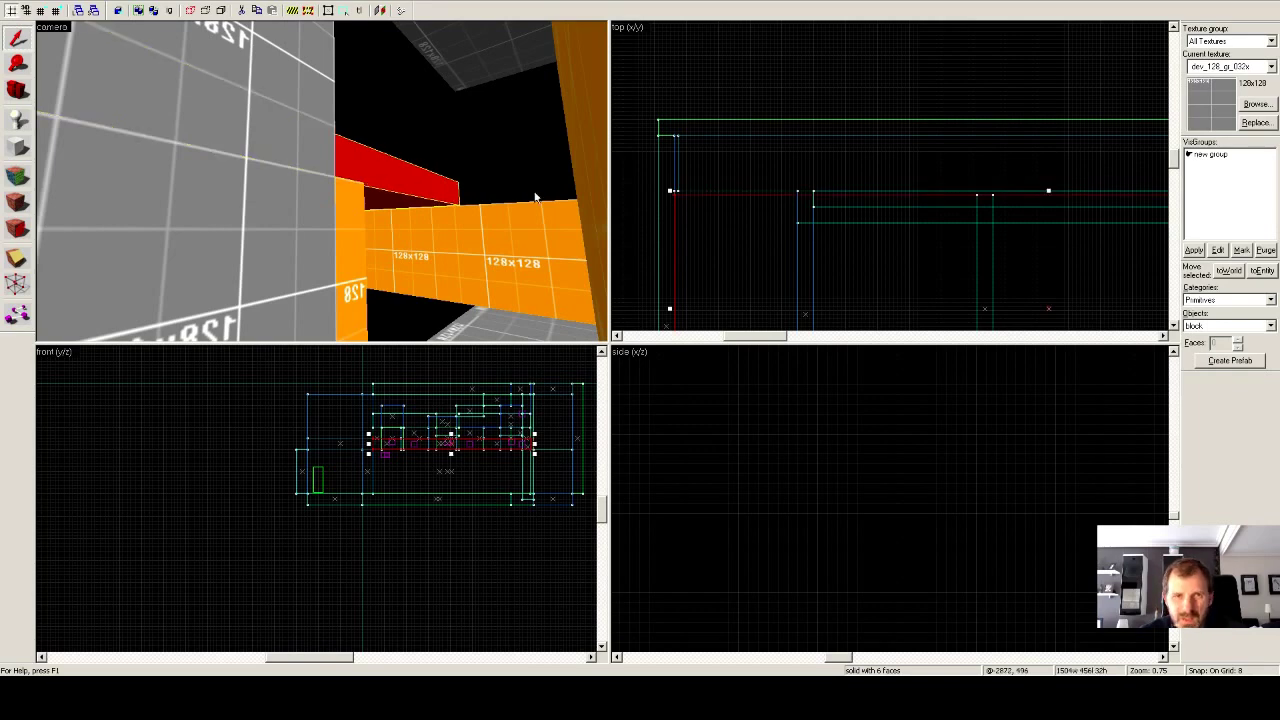
Inspect the corridor and adjoining rooms in 3D, checking the joints between the corridor wall, end partition and overhead slab.
scroll(551, 215, "up", 3)
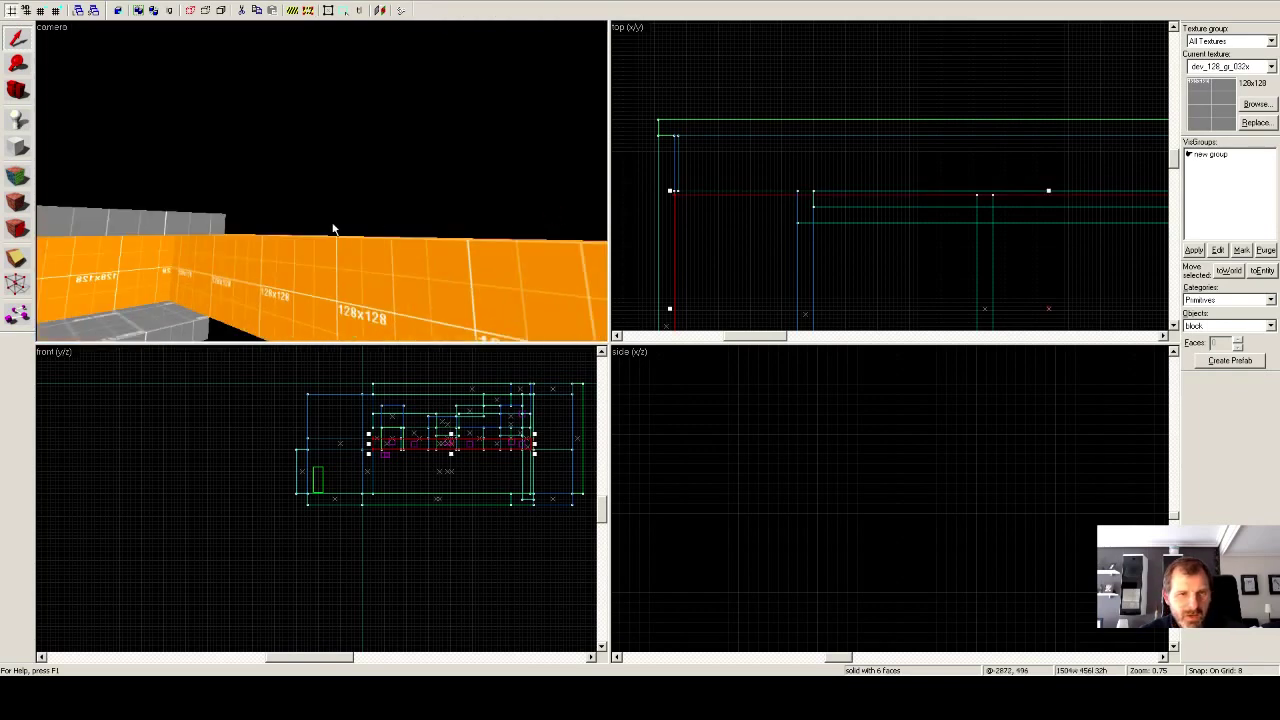
key("z")
key("w")
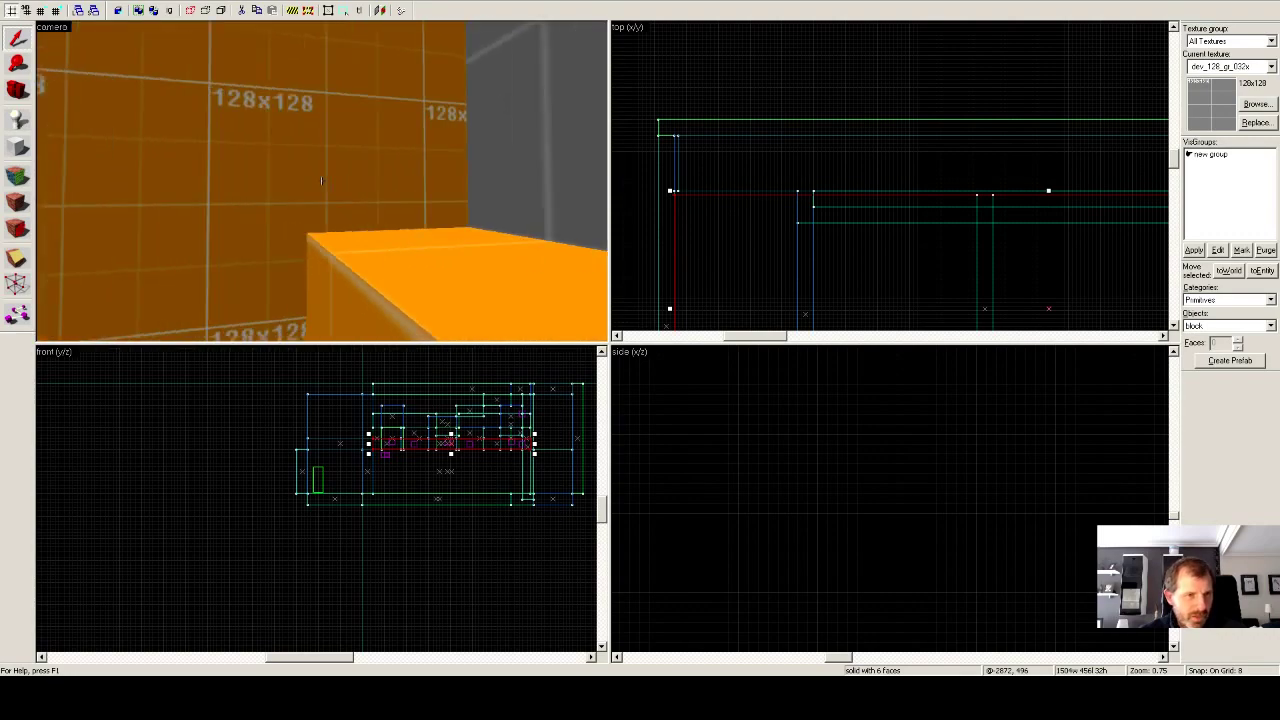
key("w")
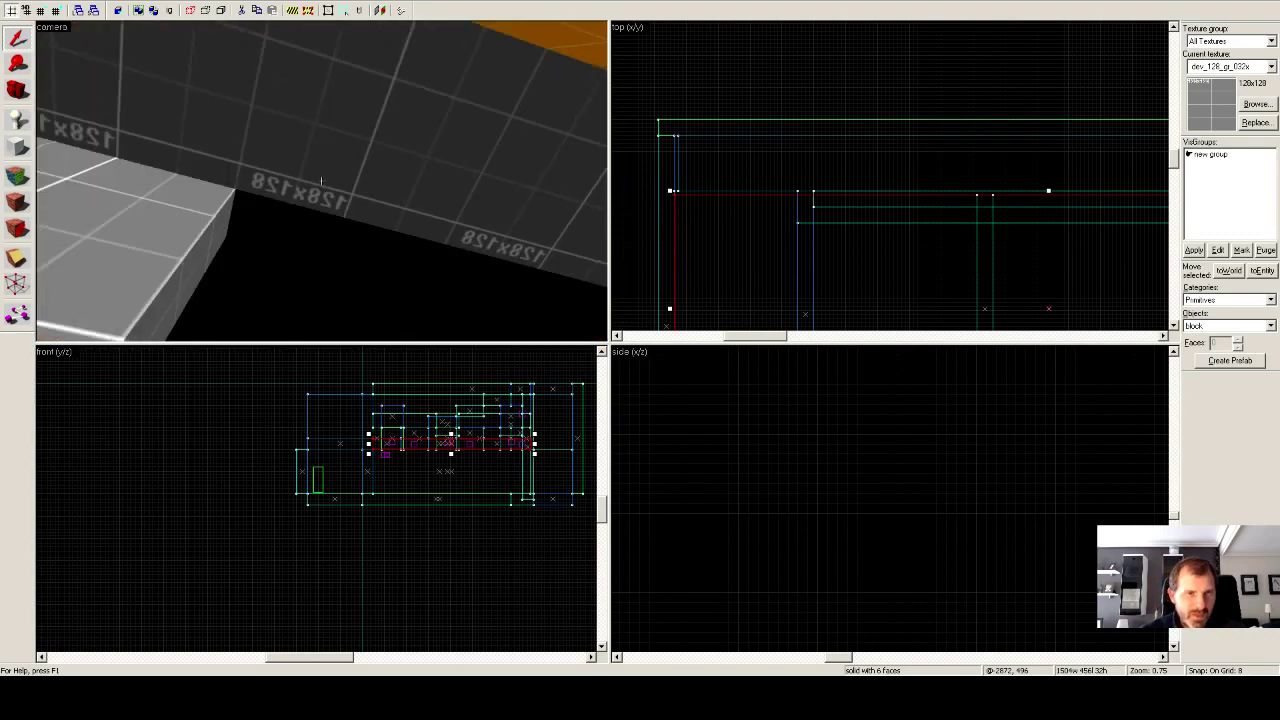
key("w")
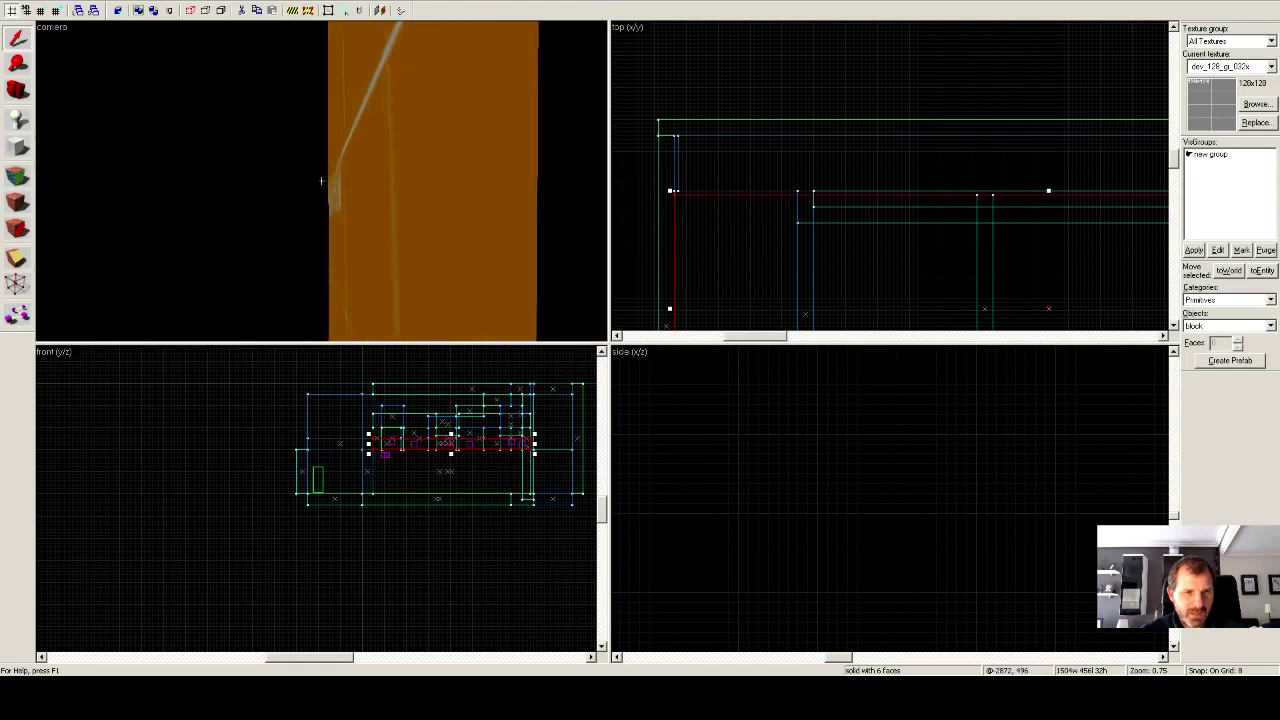
key("w")
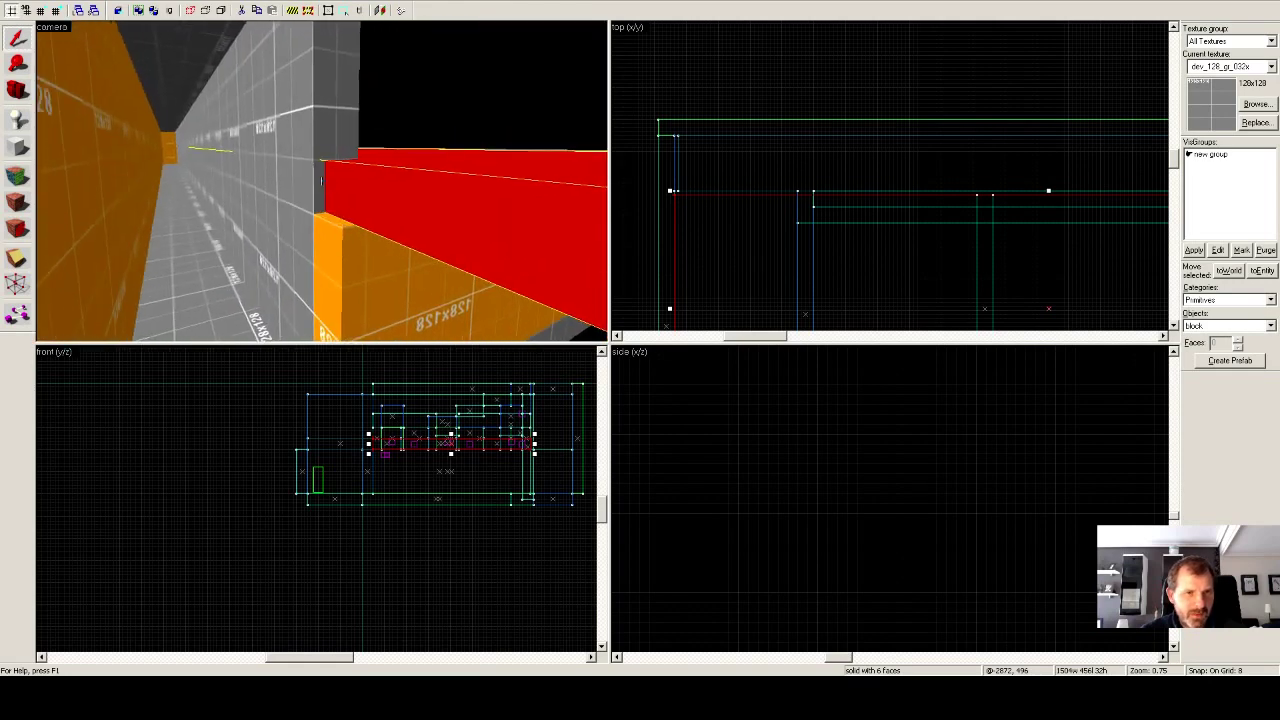
left_click_drag(321, 181, 321, 181)
key("w")
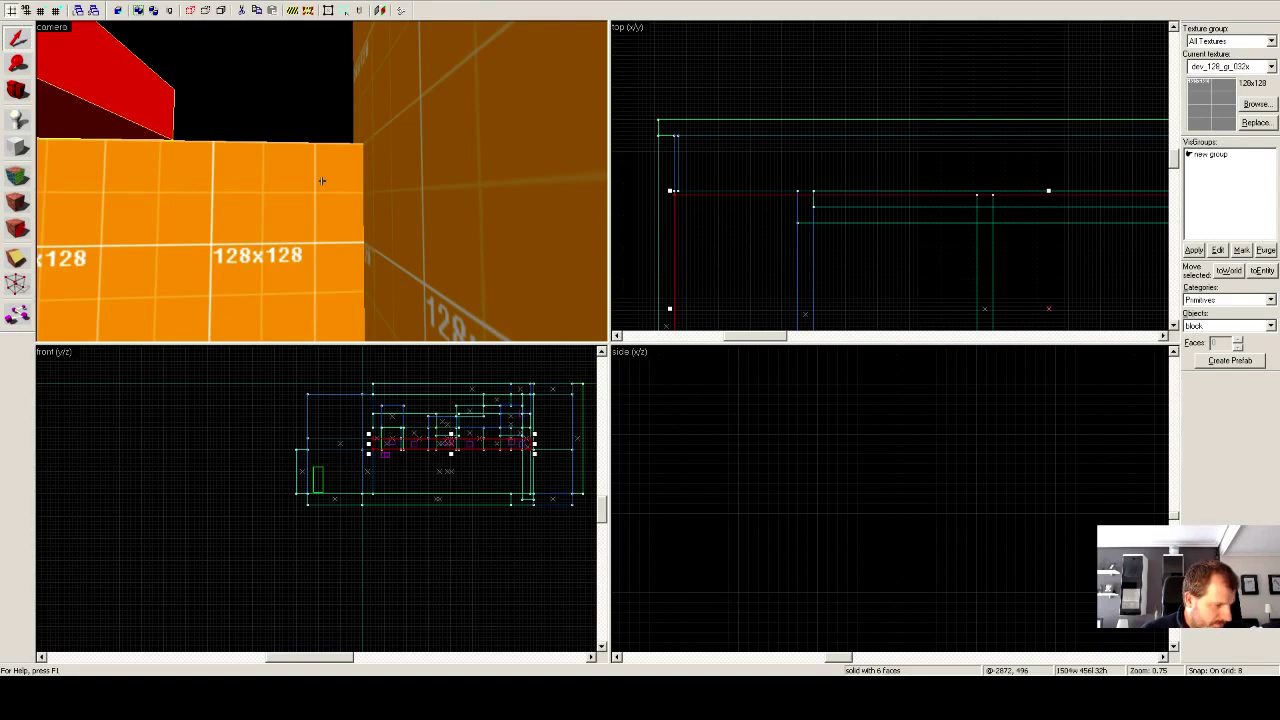
key("w")
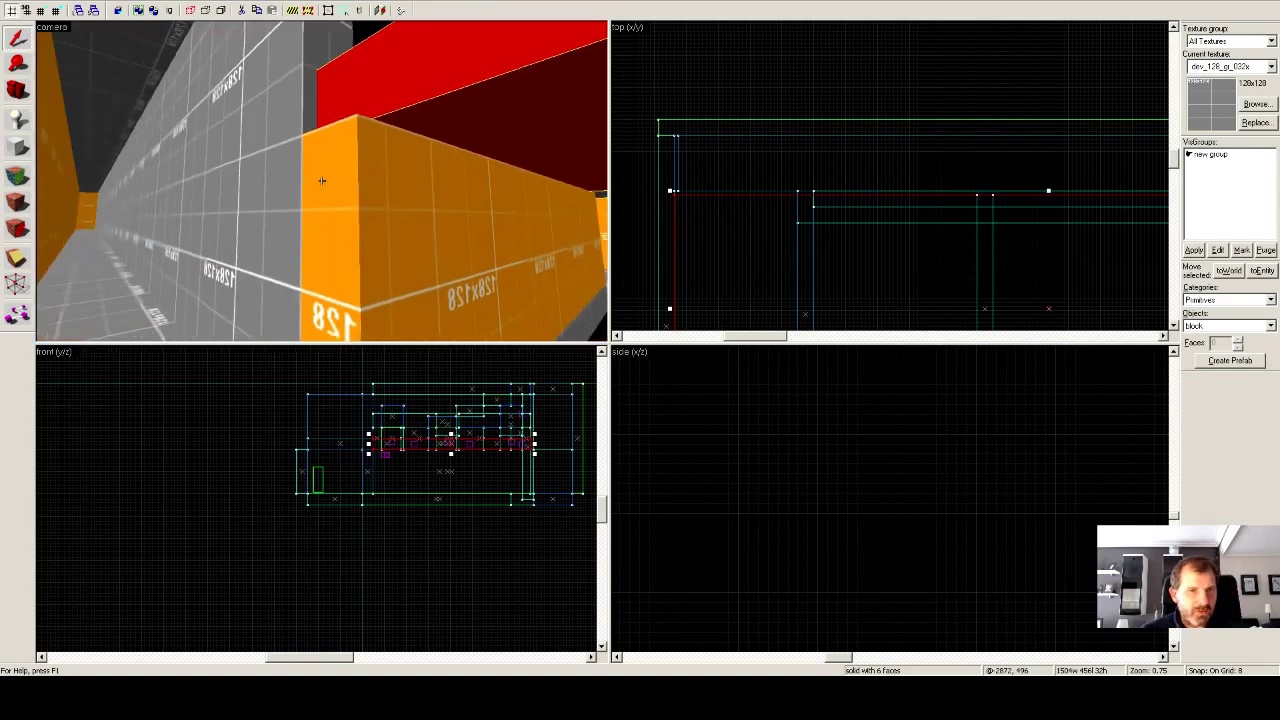
key("w")
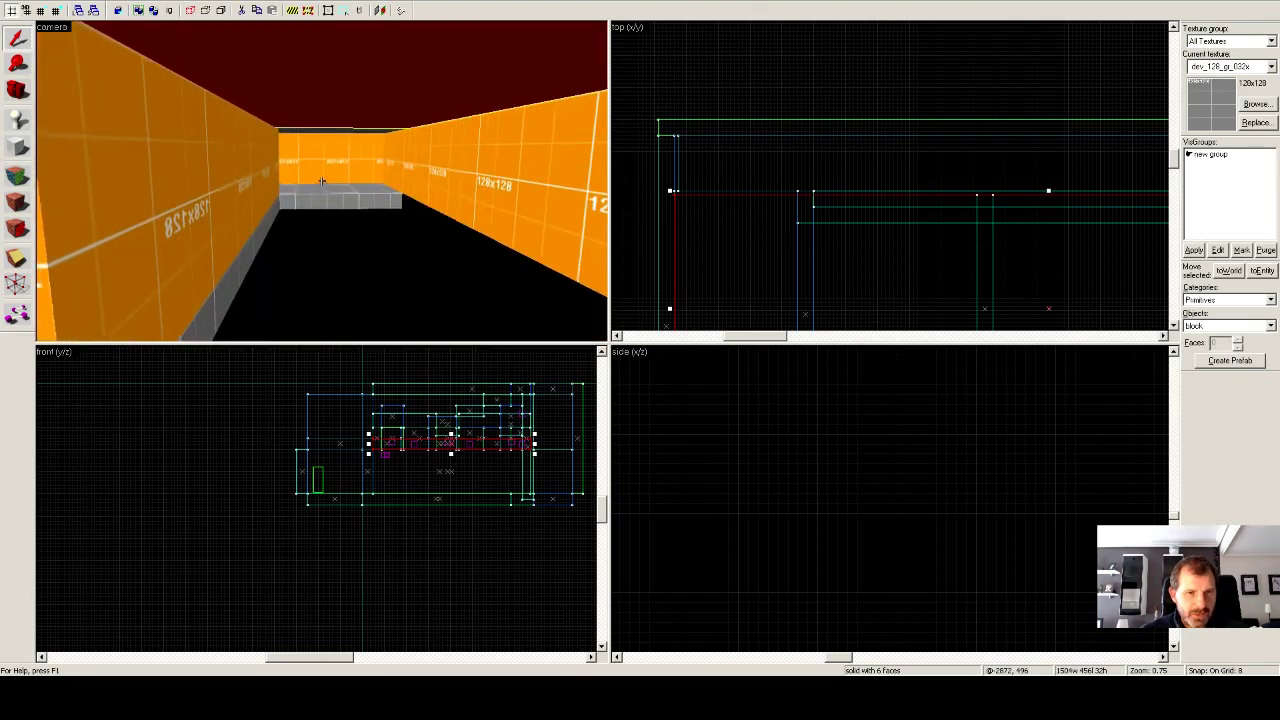
Resize the rooms' floor slab to 2680 units wide and 464 units long, extending its edge to the corridor wall.
key("s")
left_click_drag(321, 181, 321, 181)
left_click(321, 181)
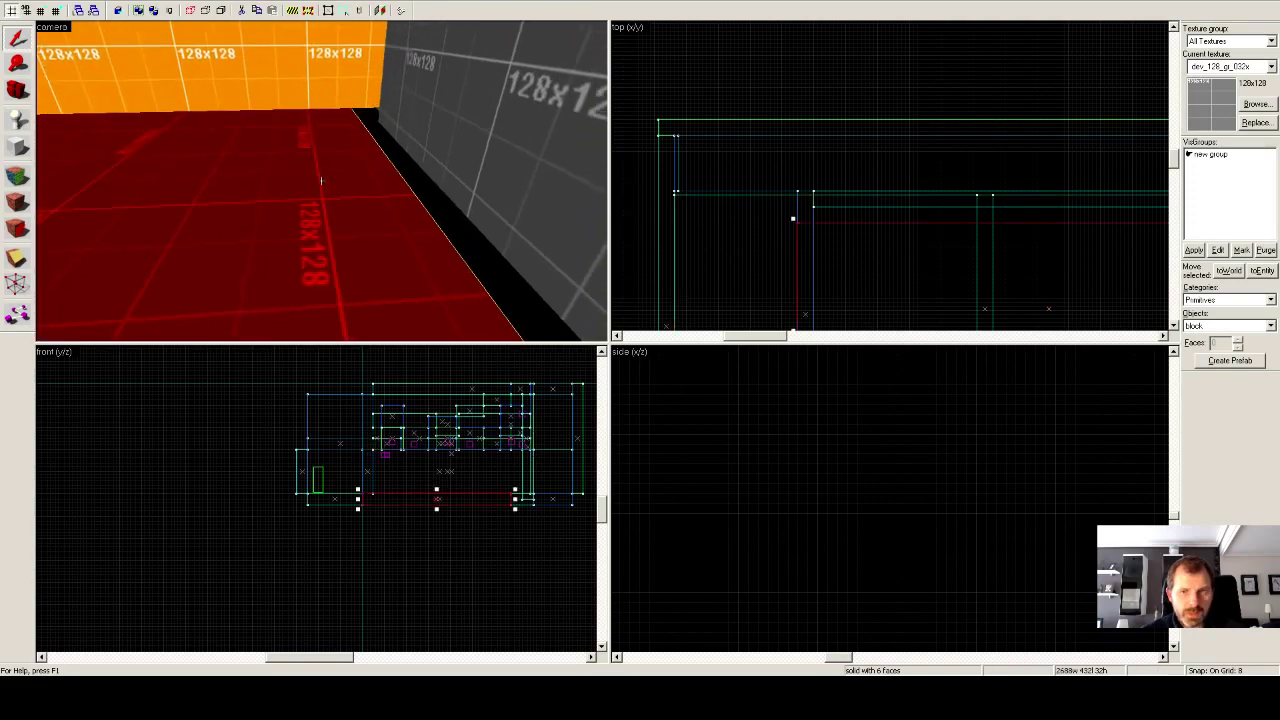
key("s")
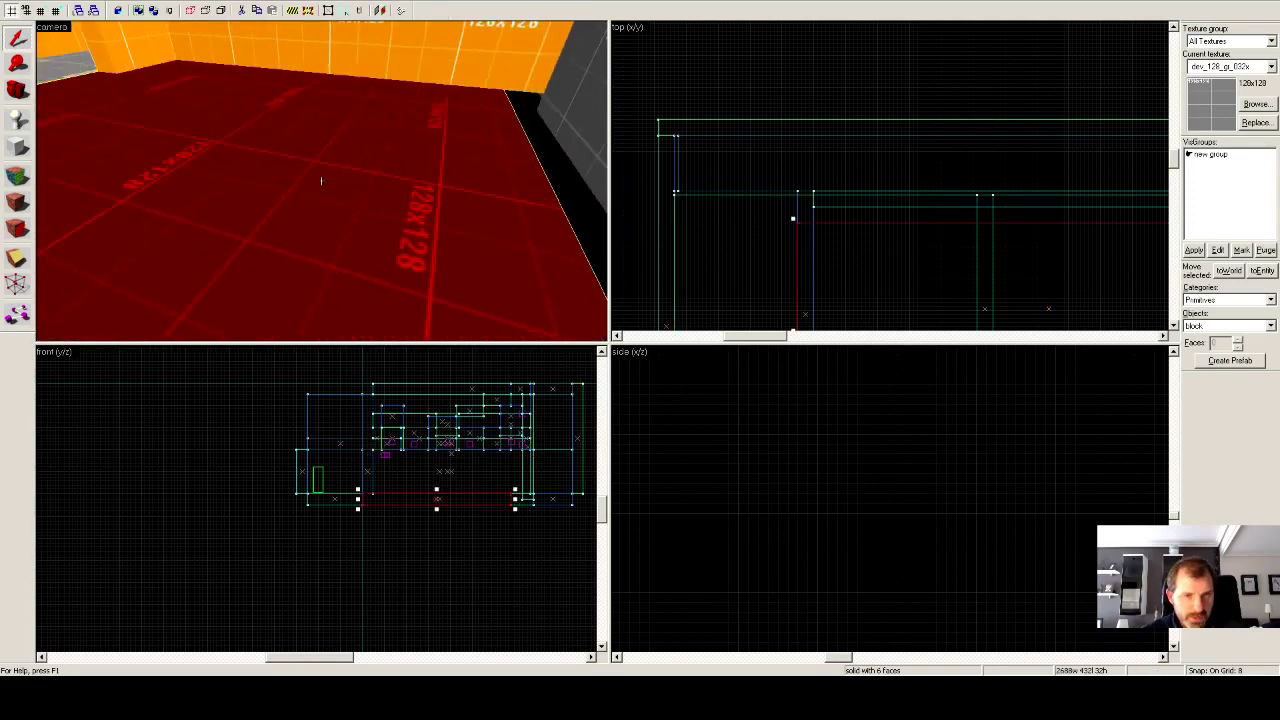
left_click_drag(791, 215, 796, 203)
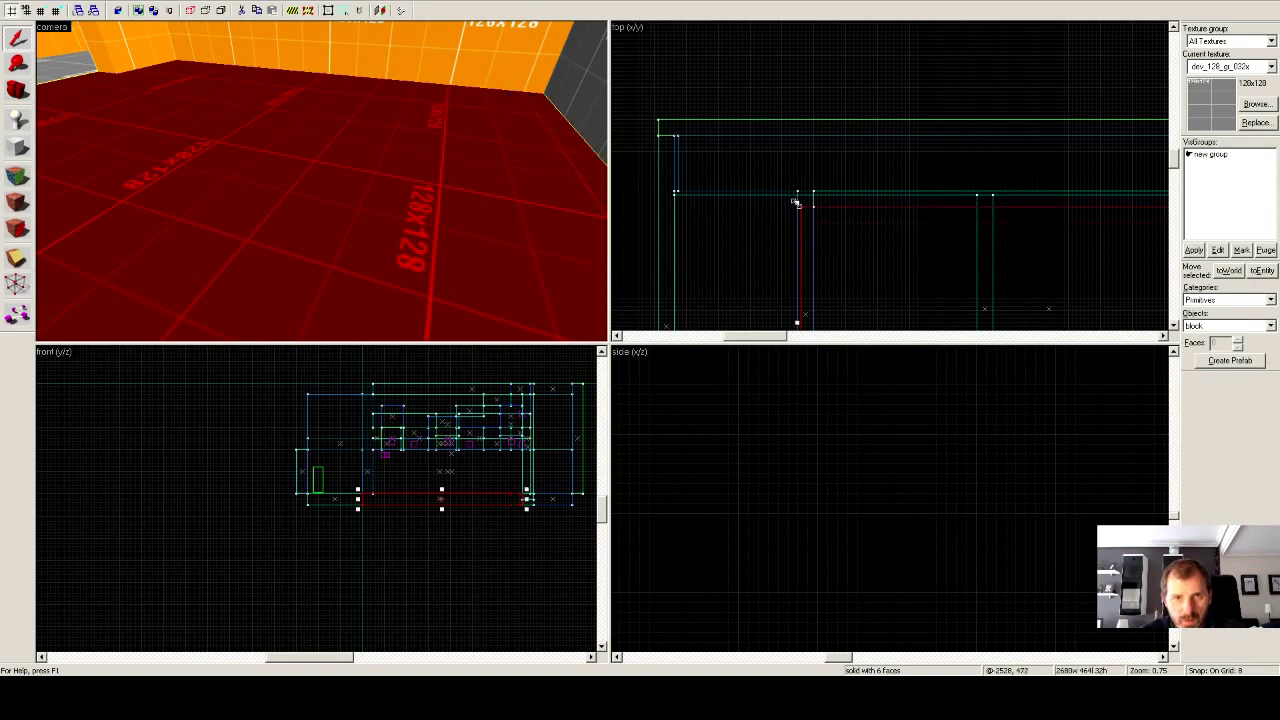
key("z")
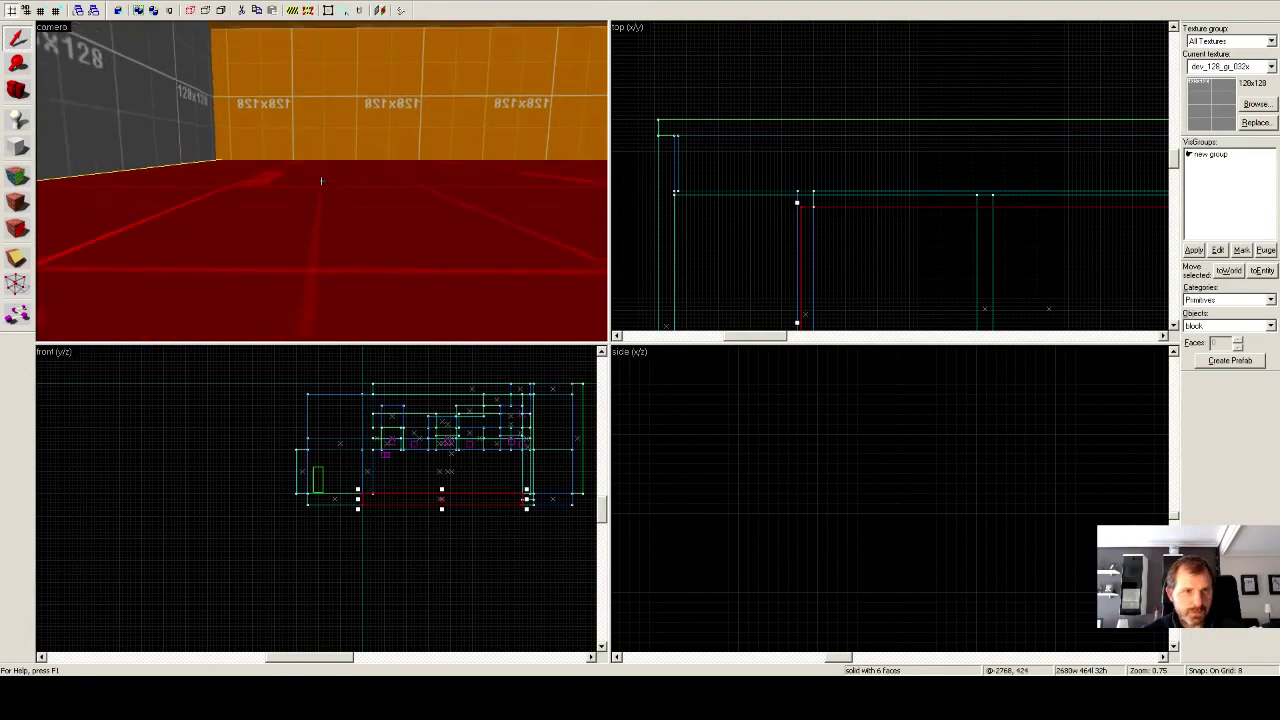
key("a")
key("w")
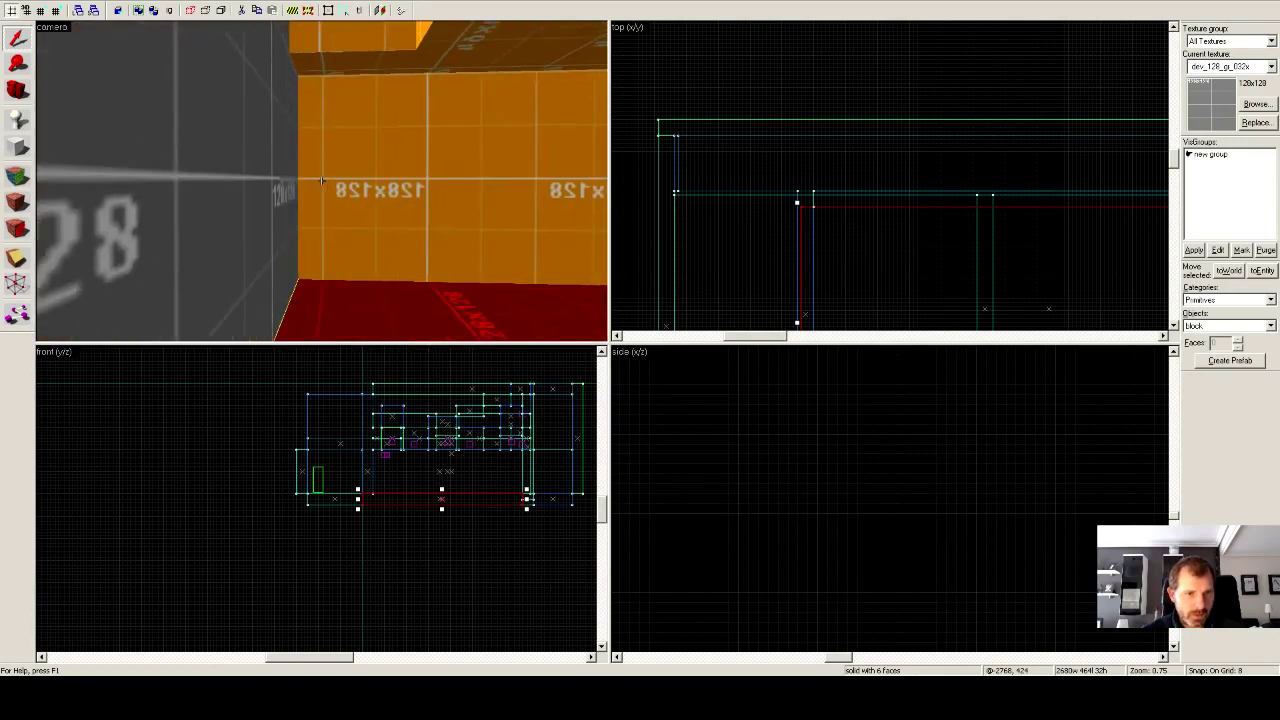
Move the 2656-wide full-height corridor wall away from the rooms, into the corridor, by one wall thickness.
key("s")
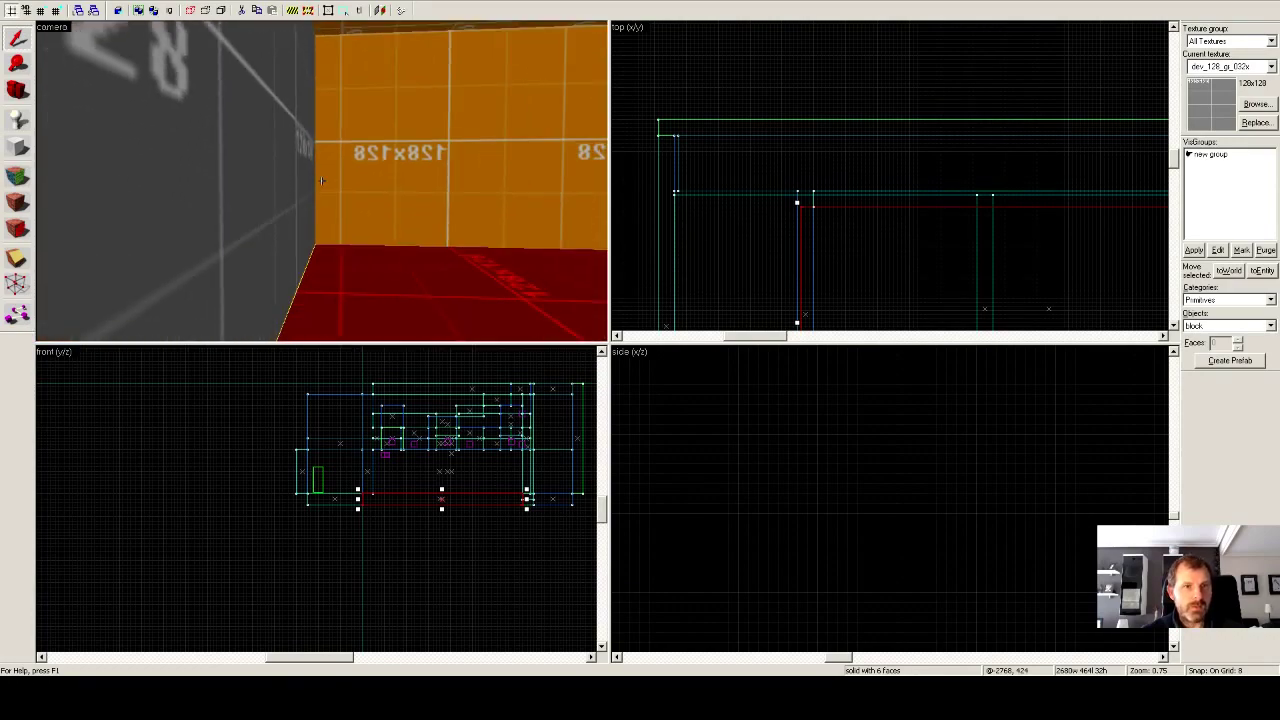
key("w")
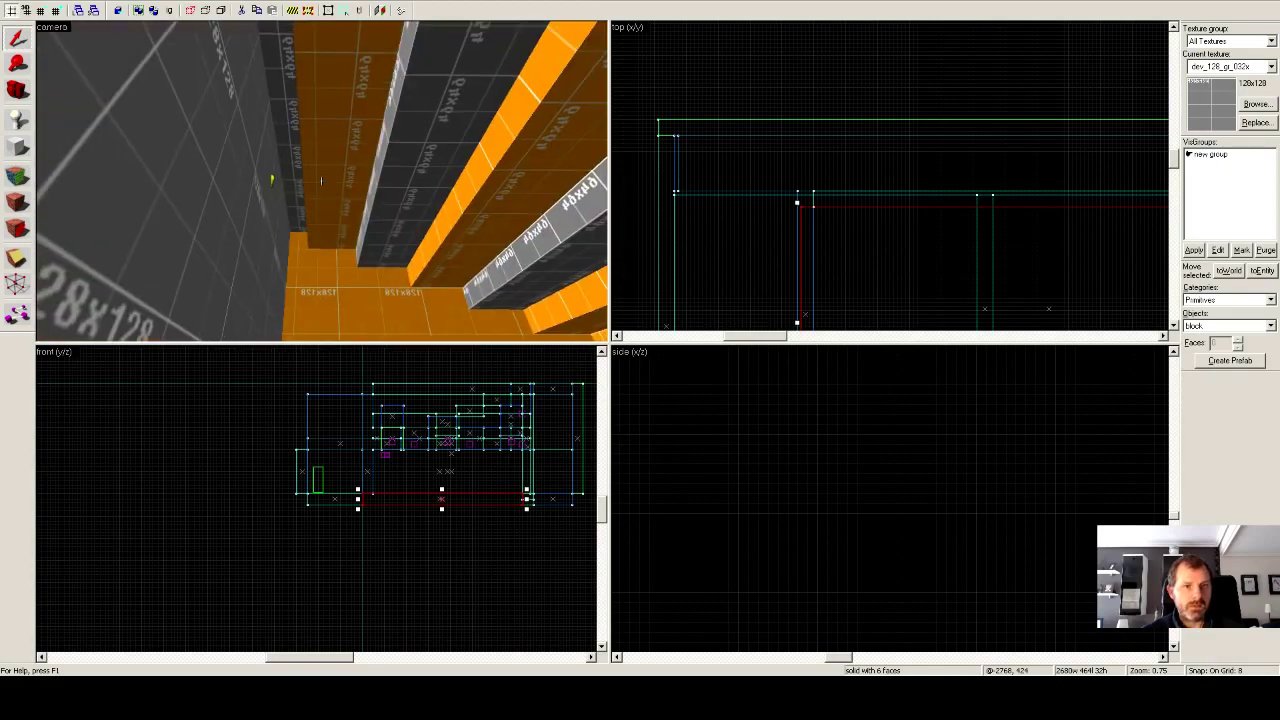
key("w")
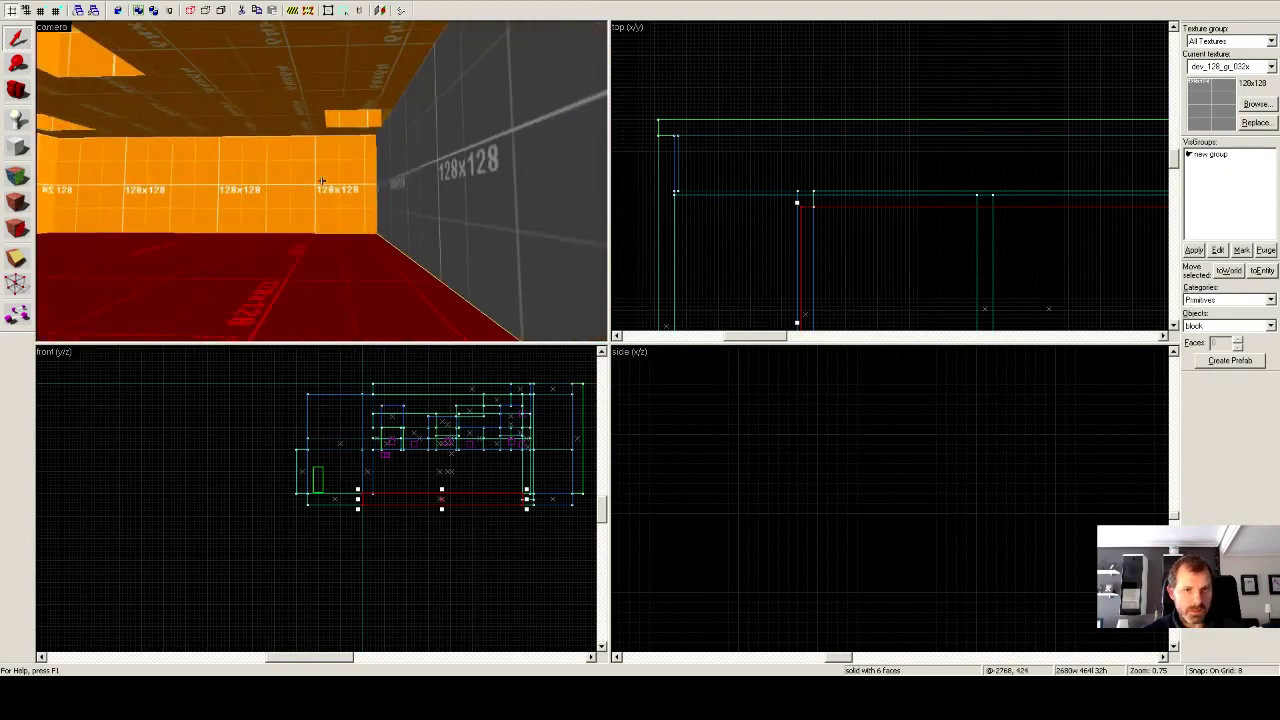
key("w")
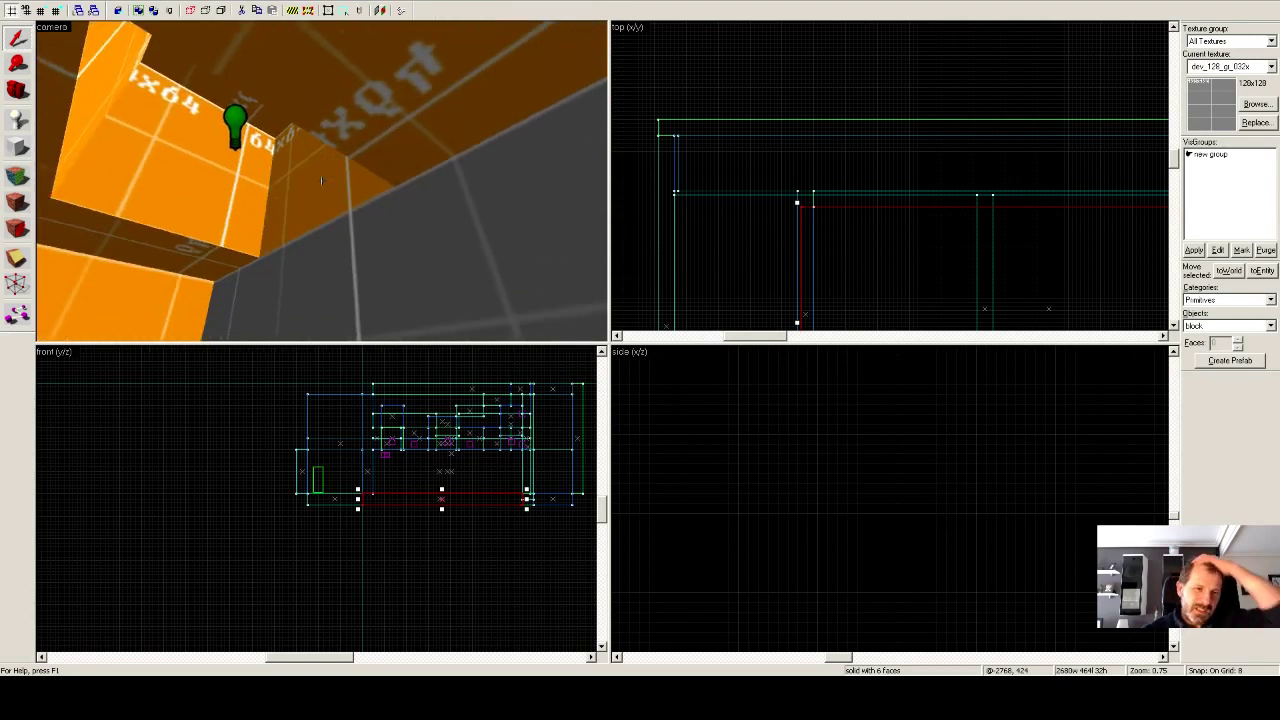
key("w")
key("w")
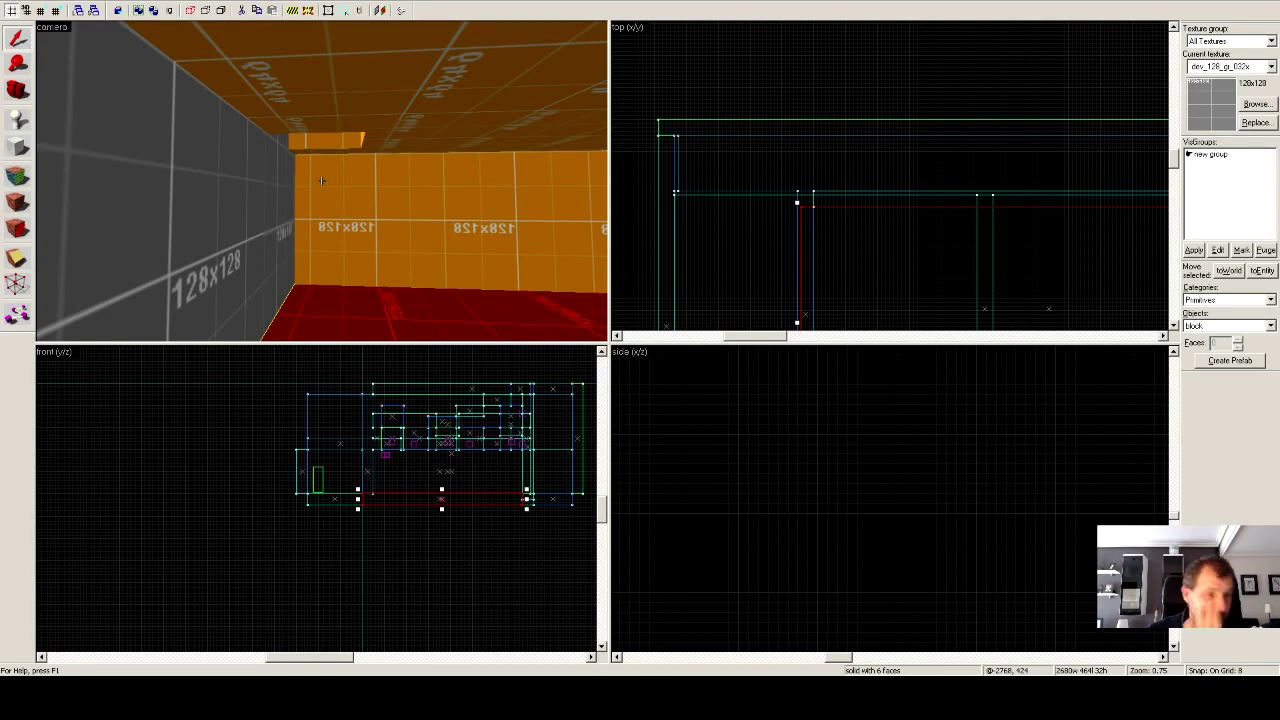
left_click(168, 198)
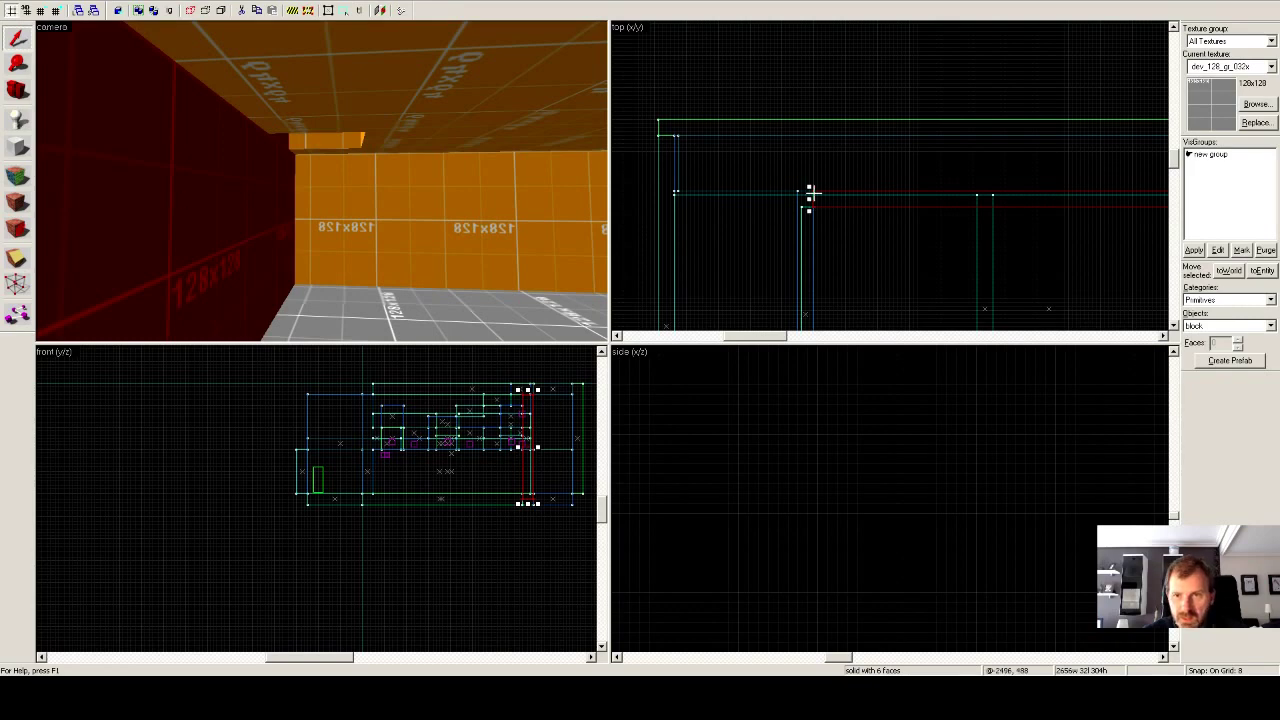
left_click_drag(834, 199, 833, 183)
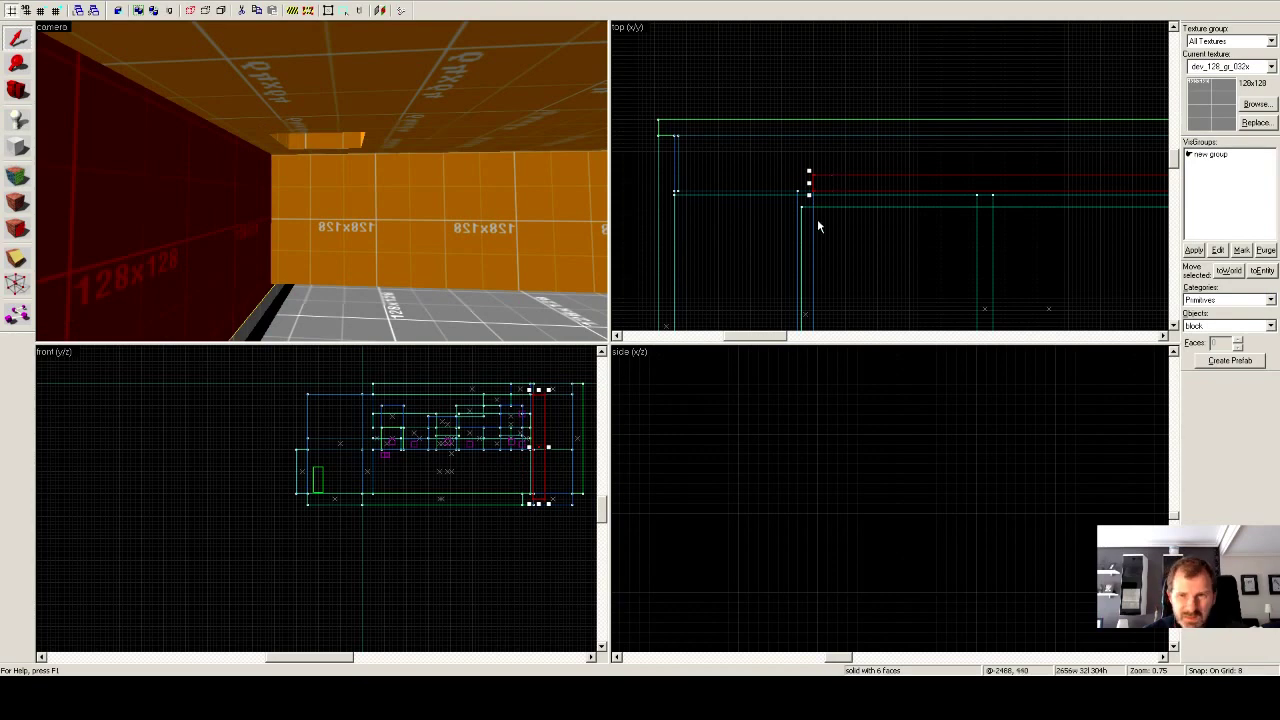
Extend the corridor-side edge of the rooms' floor slab to a length of 488 units, closing the gap to the moved wall.
left_click(306, 296)
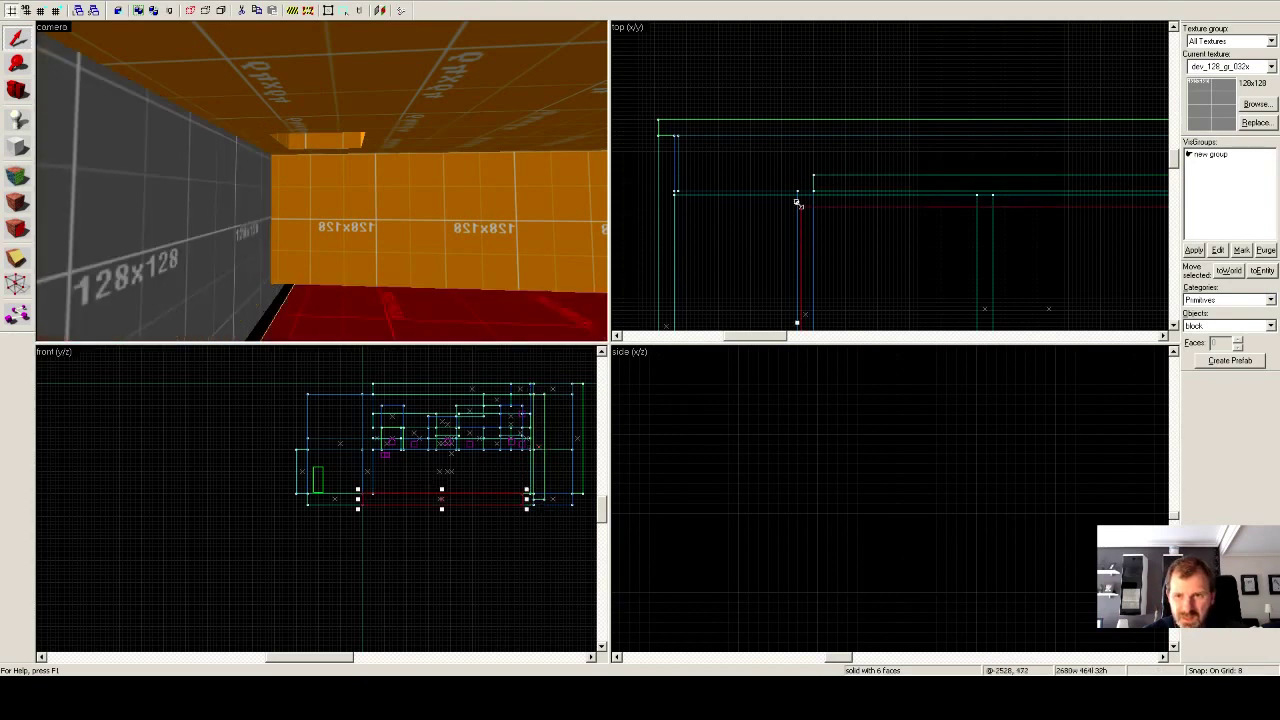
left_click_drag(797, 203, 796, 191)
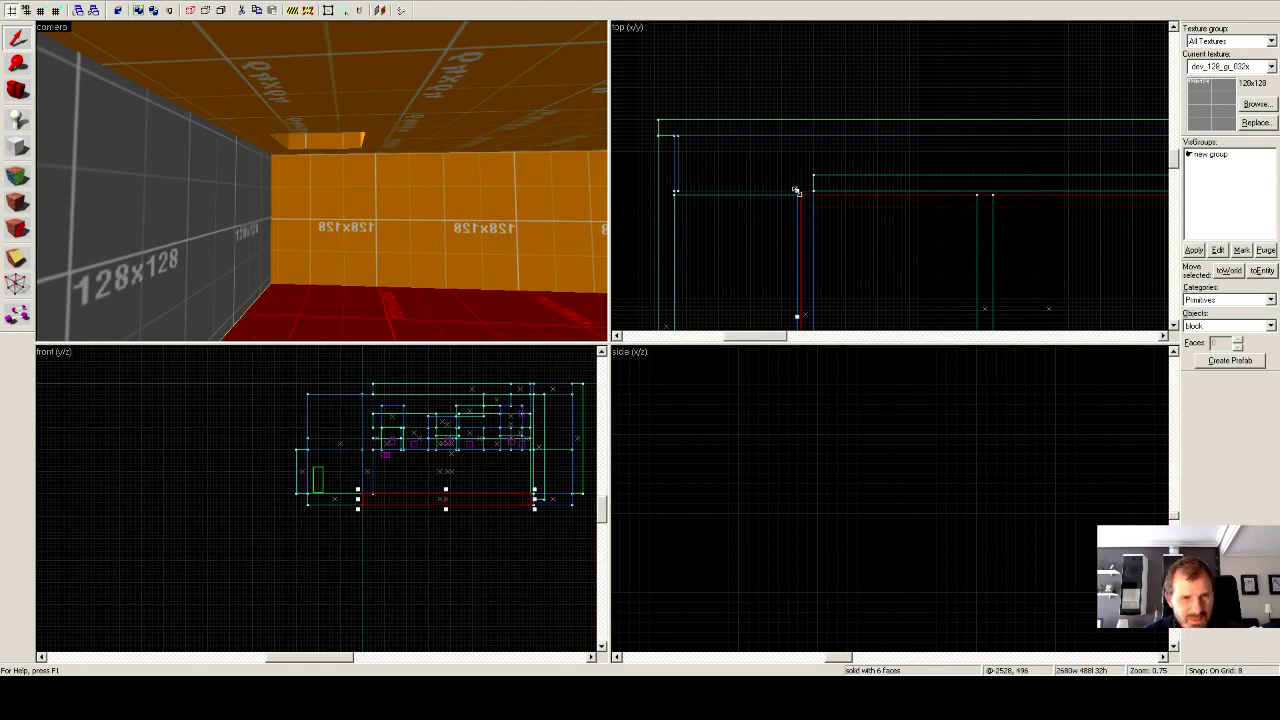
left_click(731, 190)
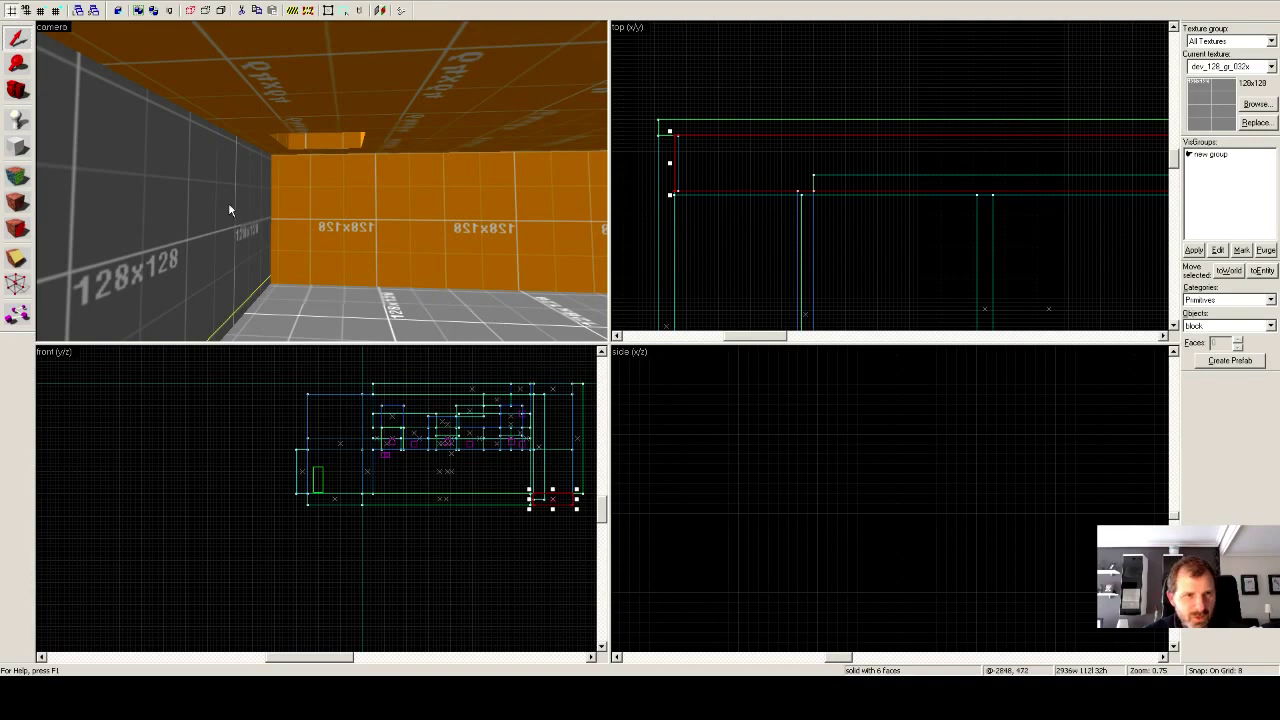
Inspect the corridor in 3D from end to end, checking its walls, floor edges and the opening above the overhead slab.
scroll(208, 206, "up", 5)
left_click_drag(163, 211, 321, 180)
key("w")
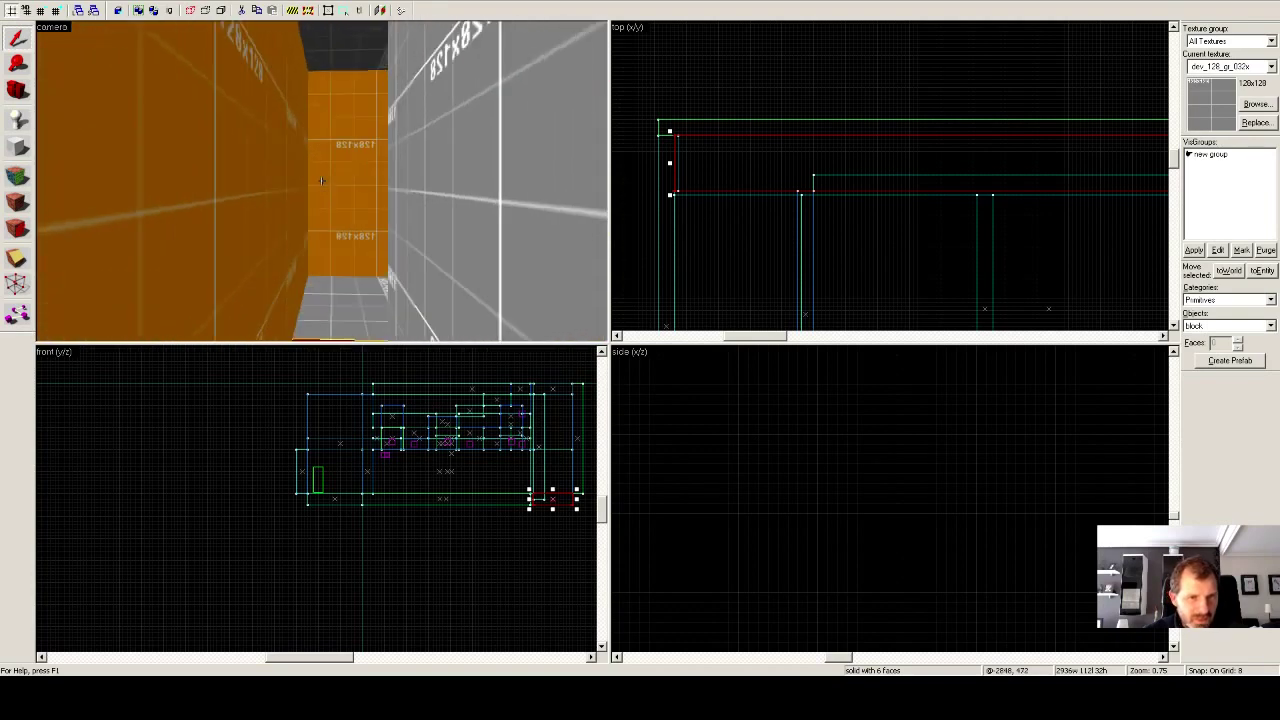
key("Right")
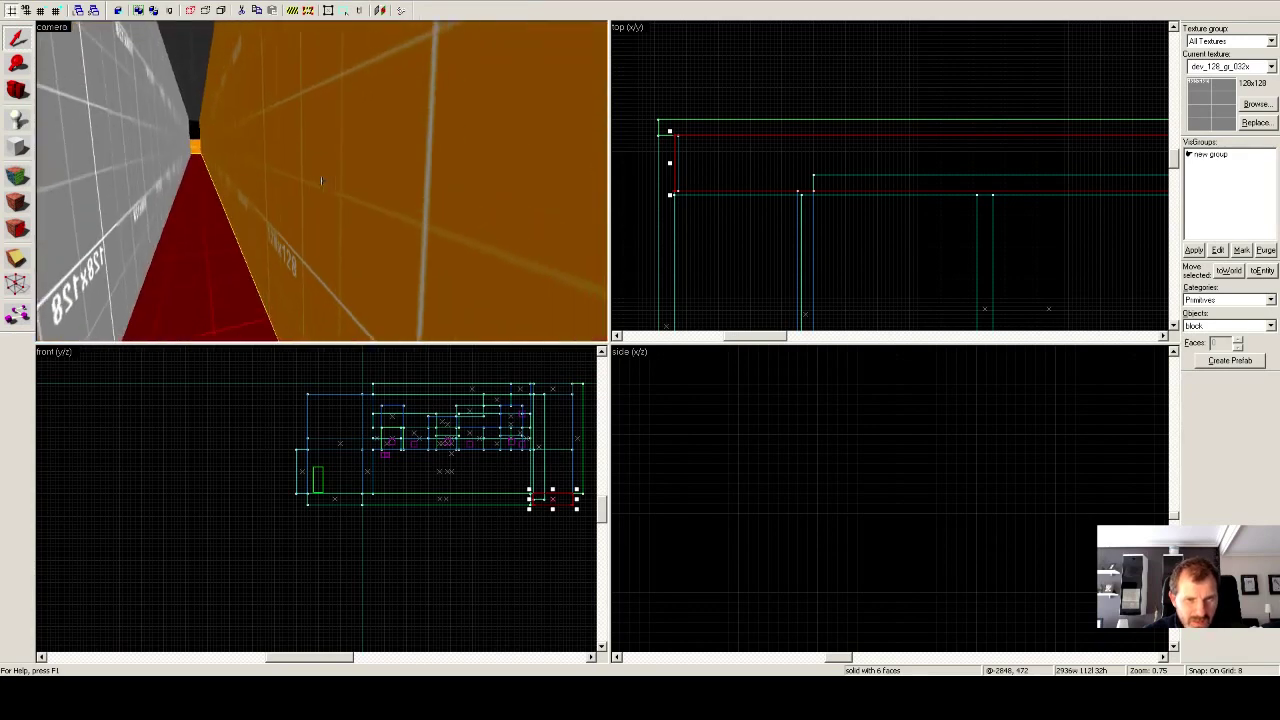
key("w")
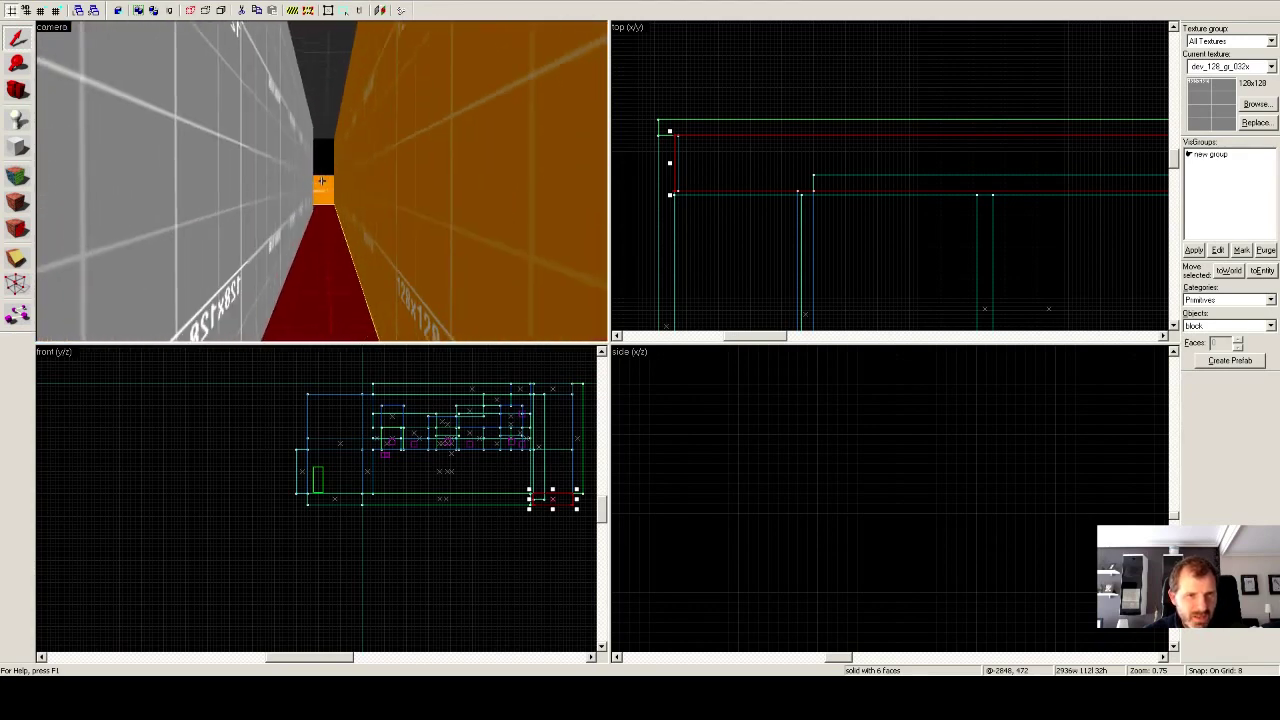
key("w")
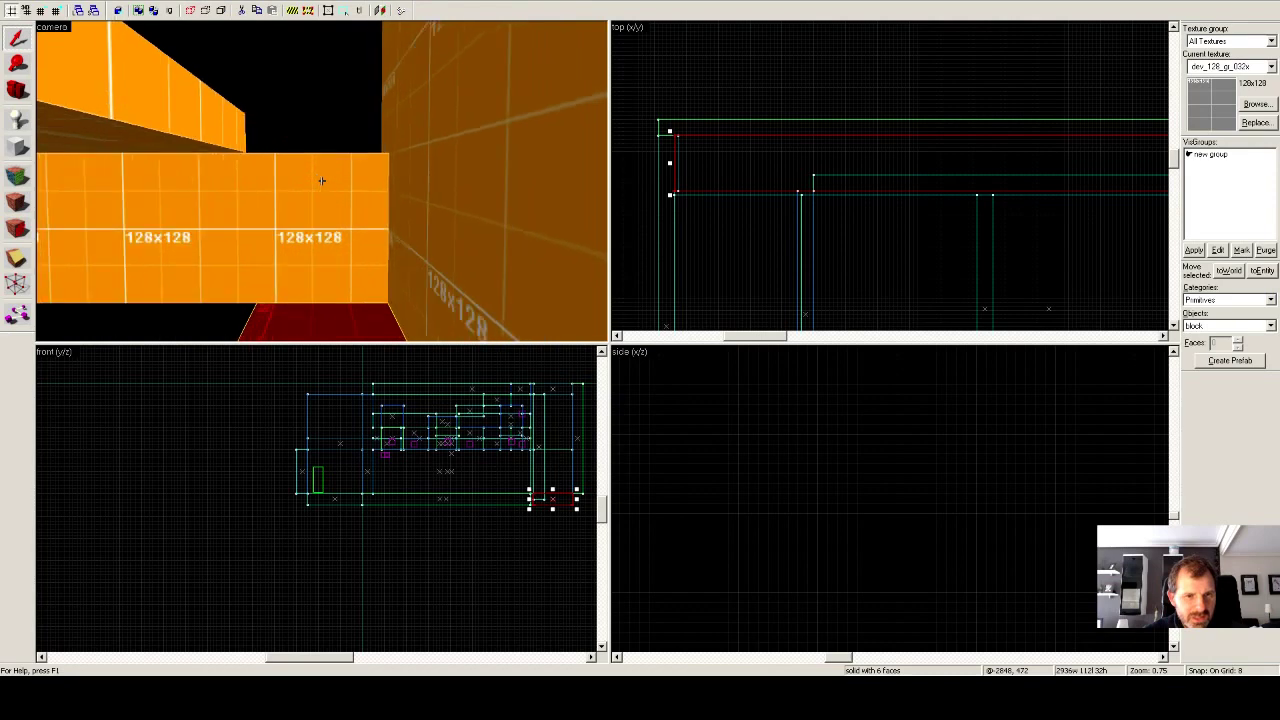
key("Down")
key("Up")
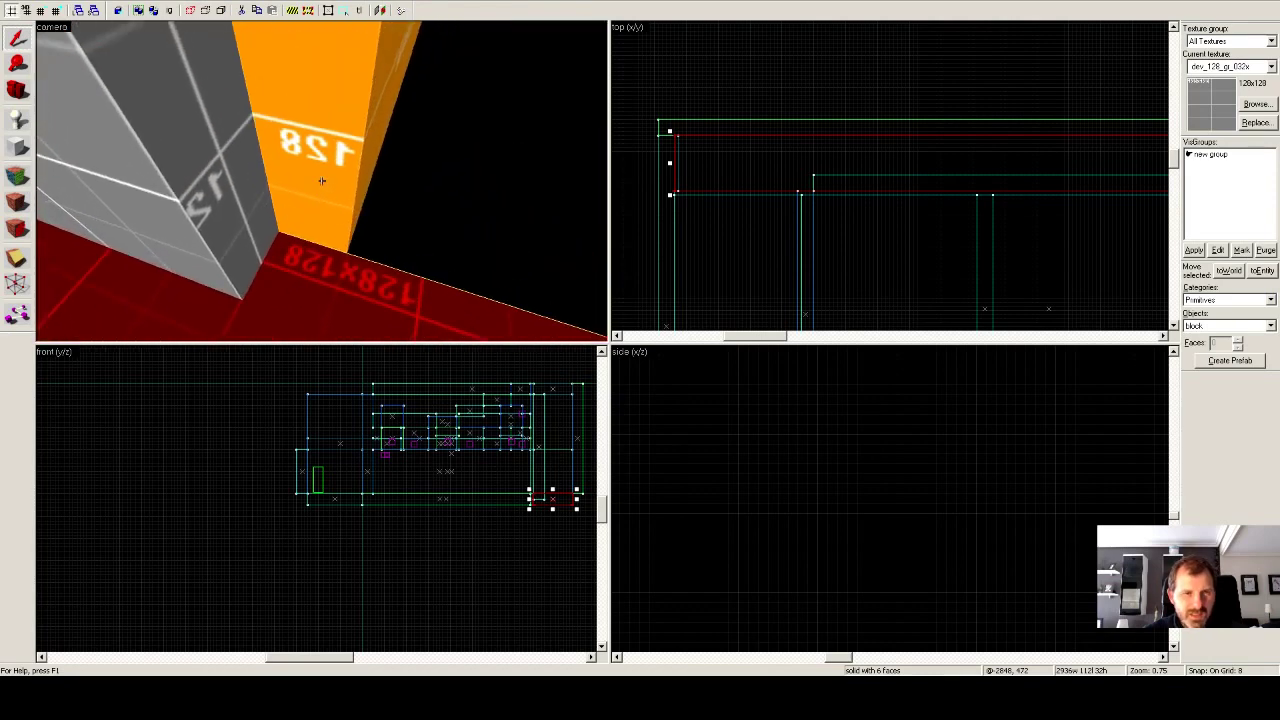
key("z")
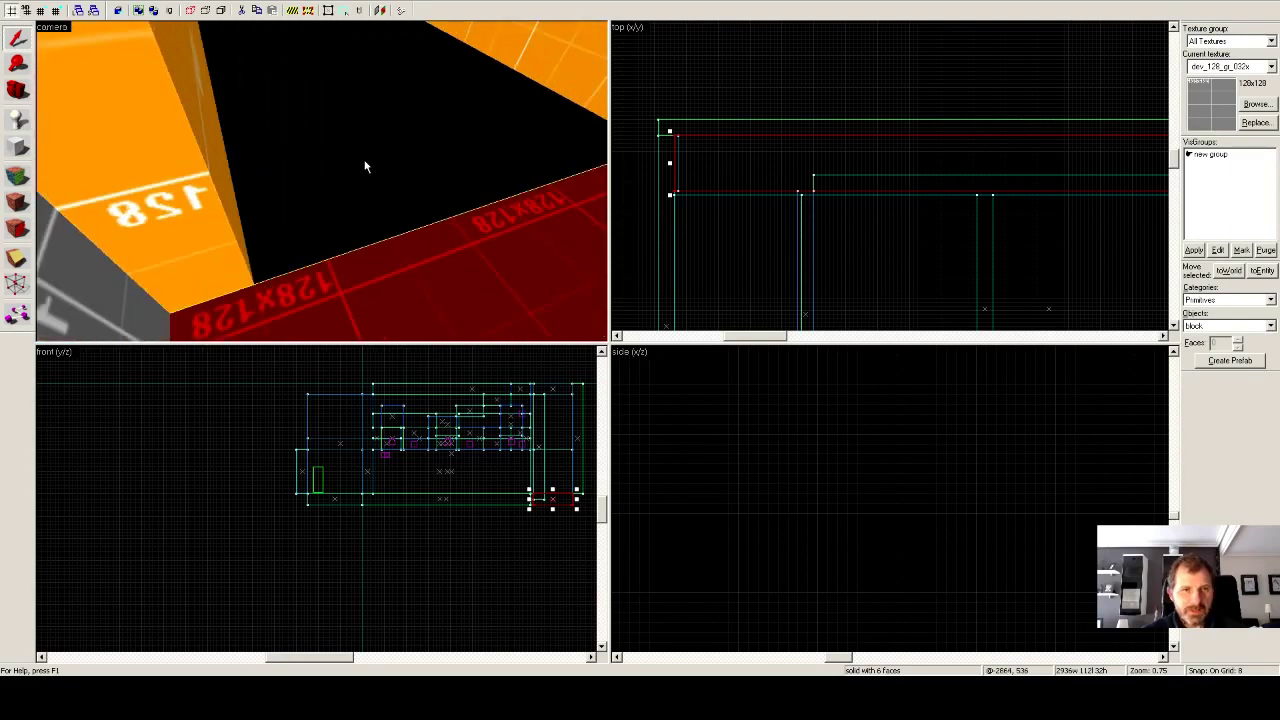
scroll(366, 168, "down", 3)
key("z")
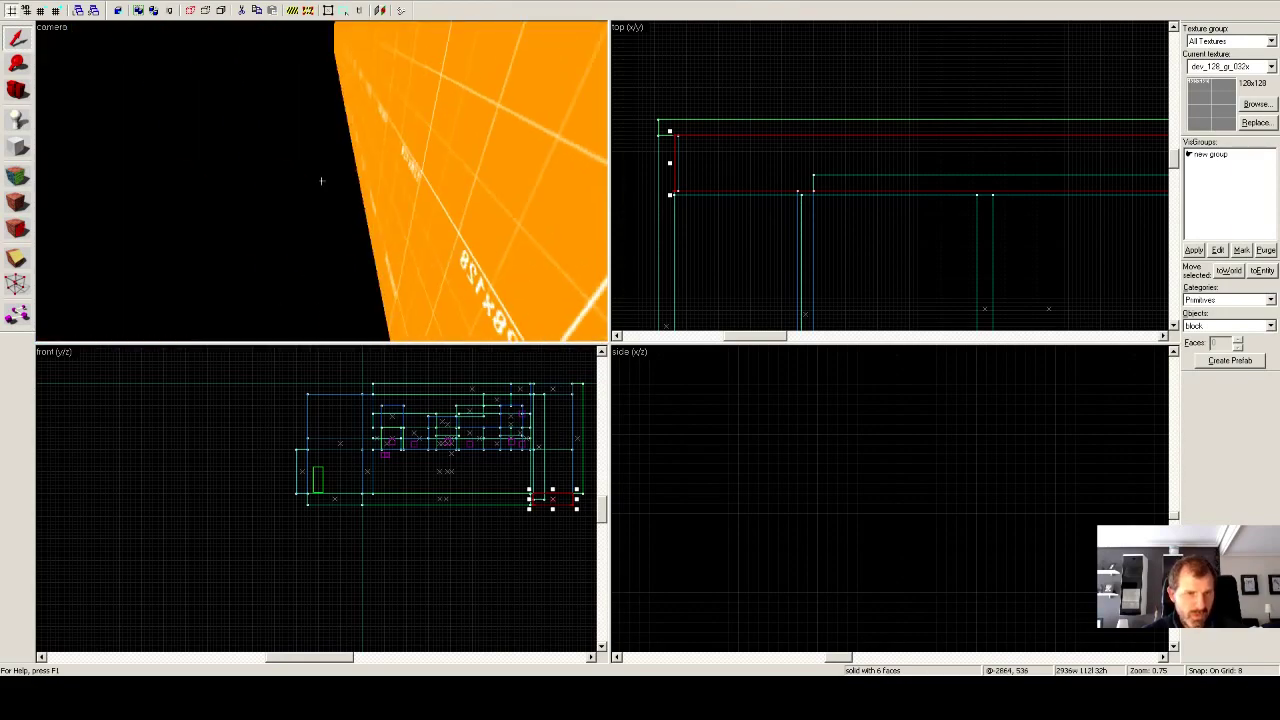
key("d")
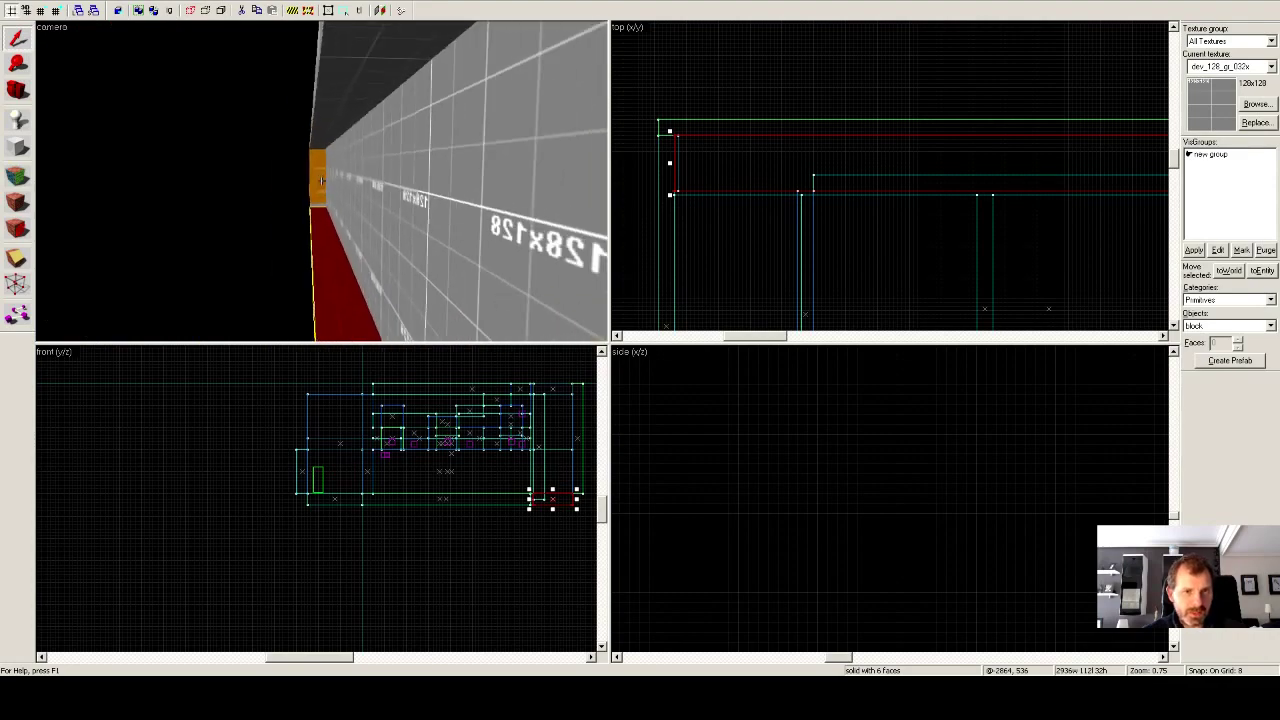
key("w")
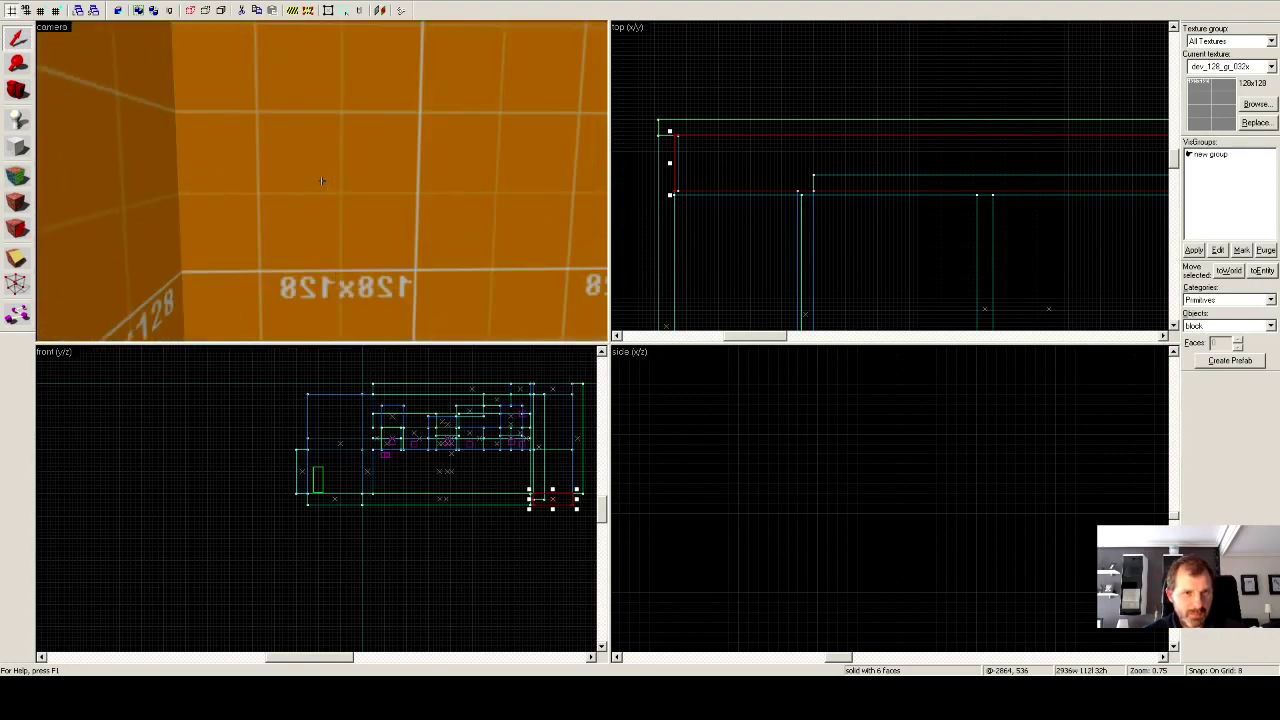
key("w")
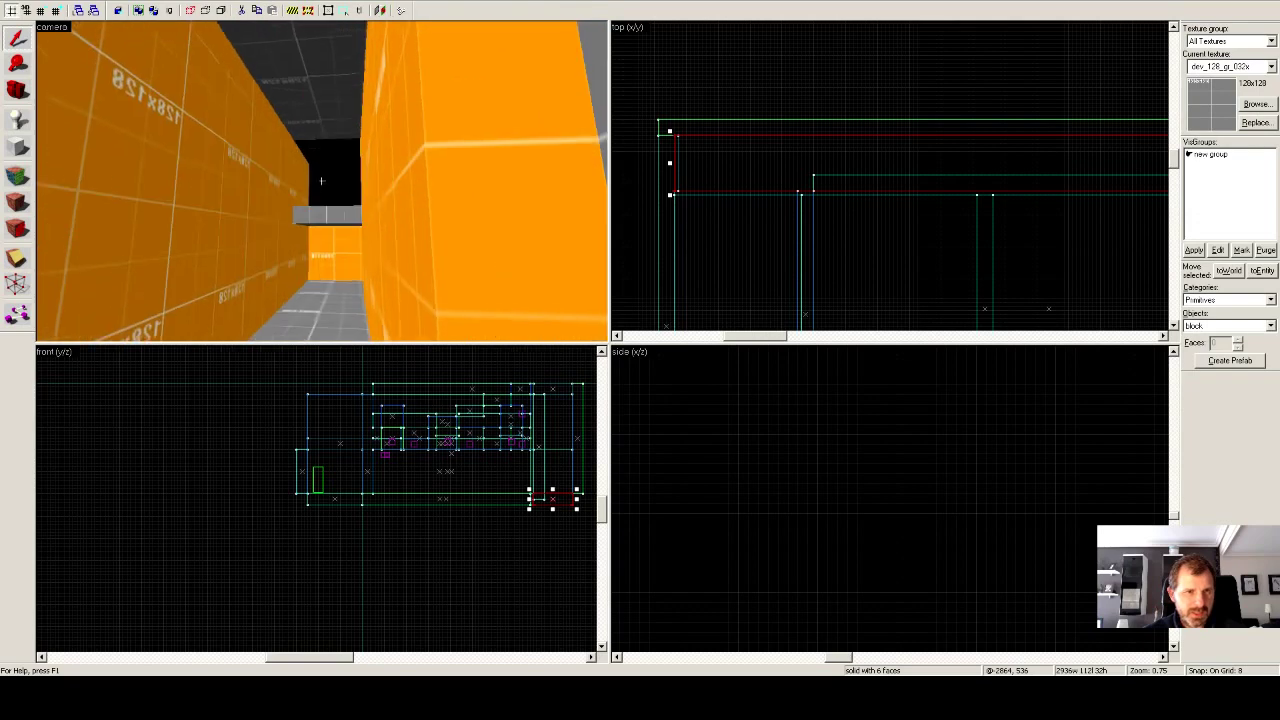
key("w")
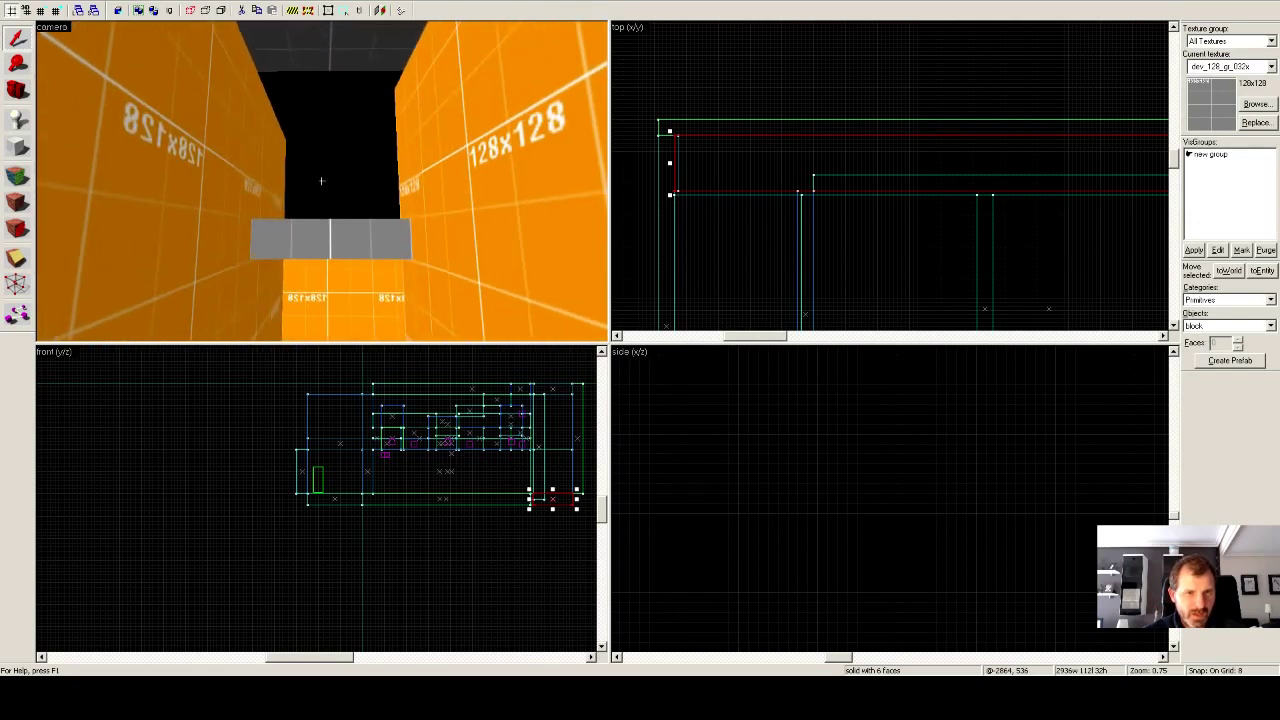
Select the 2816-wide overhead slab below the opening, centre the 2D views on it and locate its end against the ceiling piece.
scroll(901, 268, "down", 3)
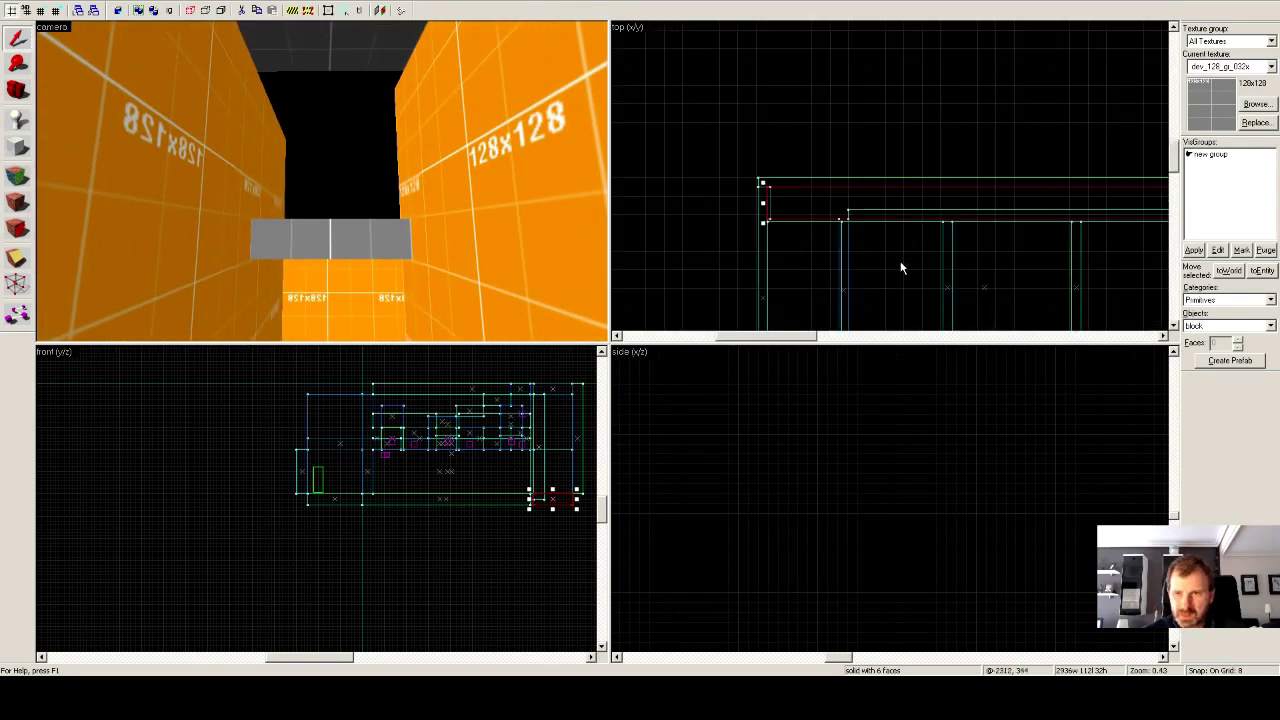
left_click(360, 238)
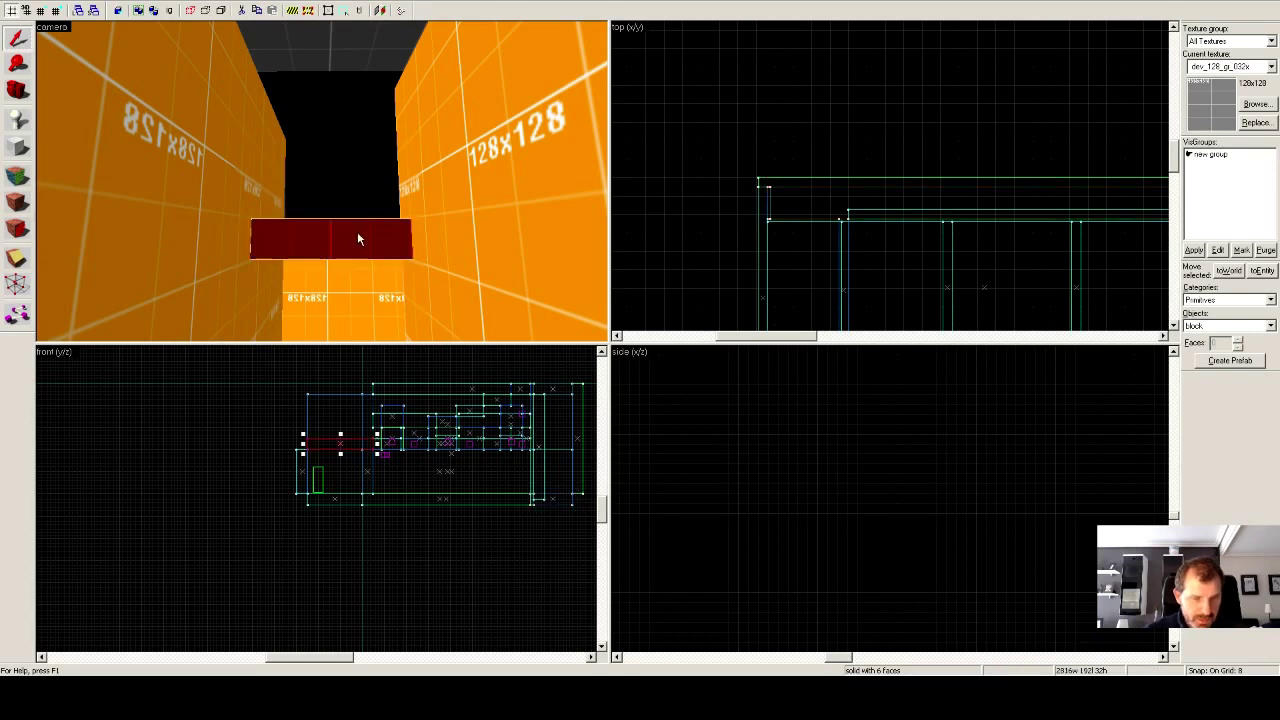
key("ctrl+shift+e")
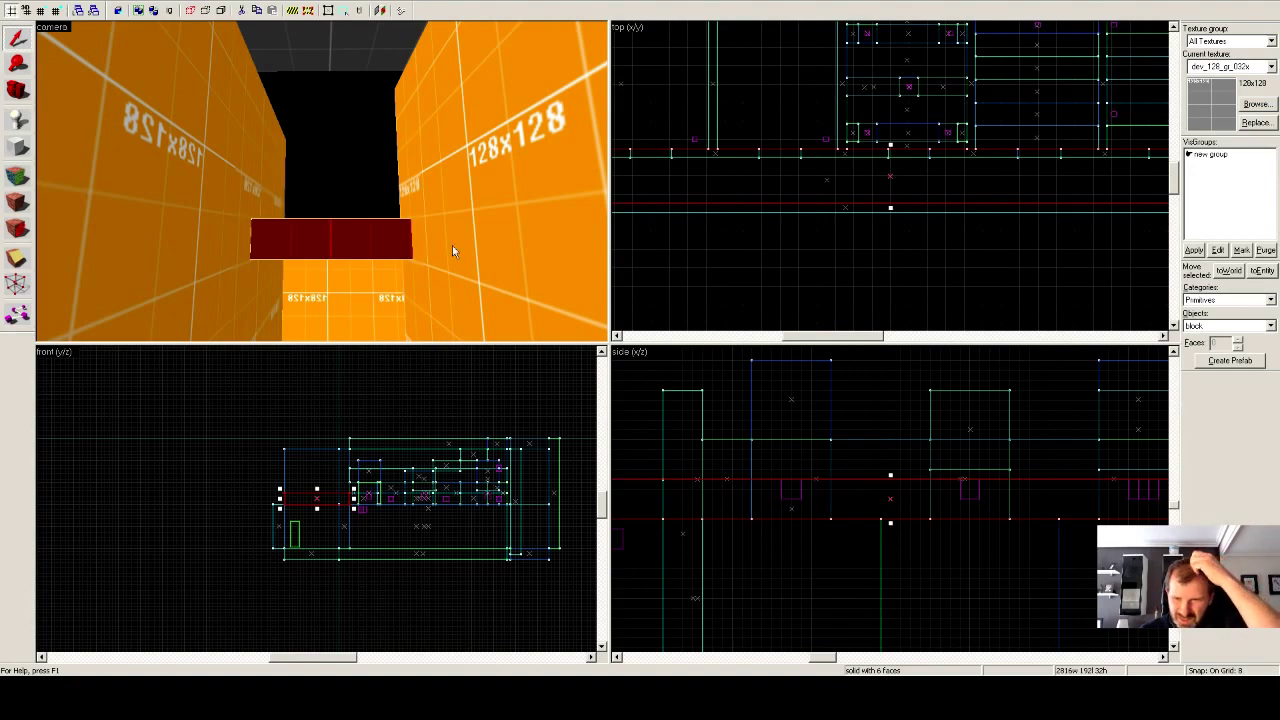
scroll(828, 486, "down", 1)
scroll(828, 486, "down", 5)
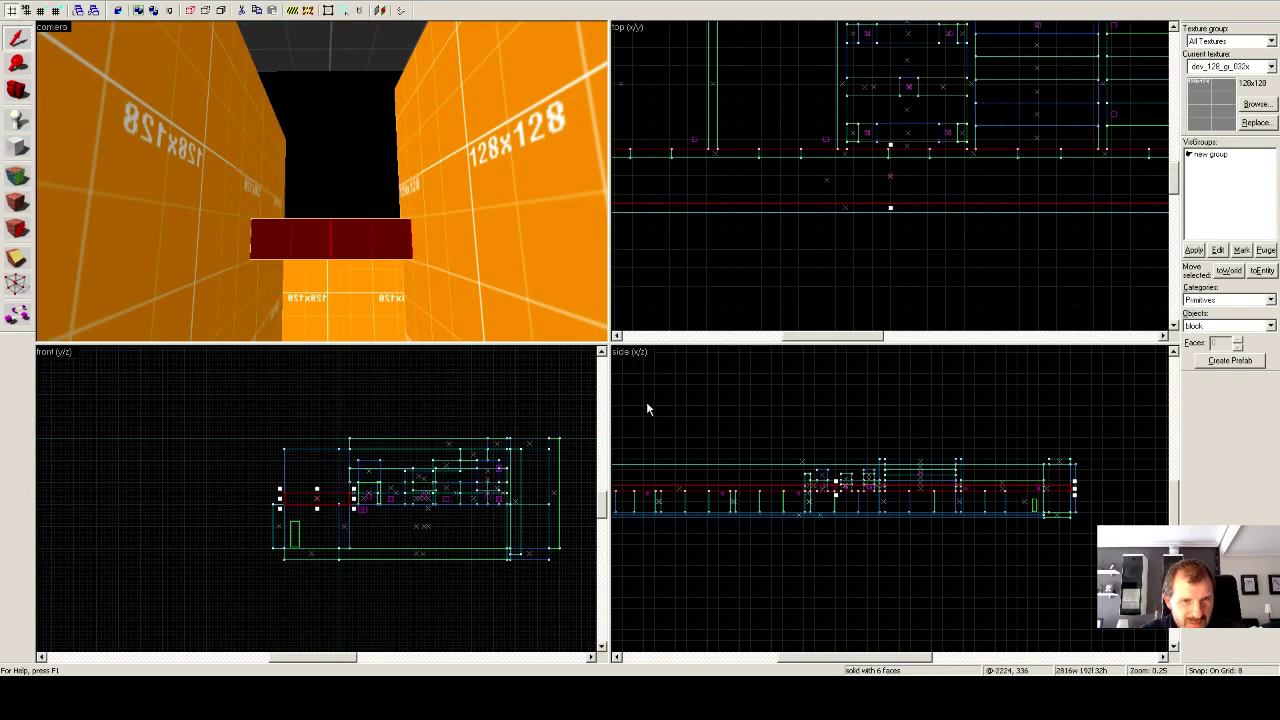
scroll(1048, 247, "down", 2)
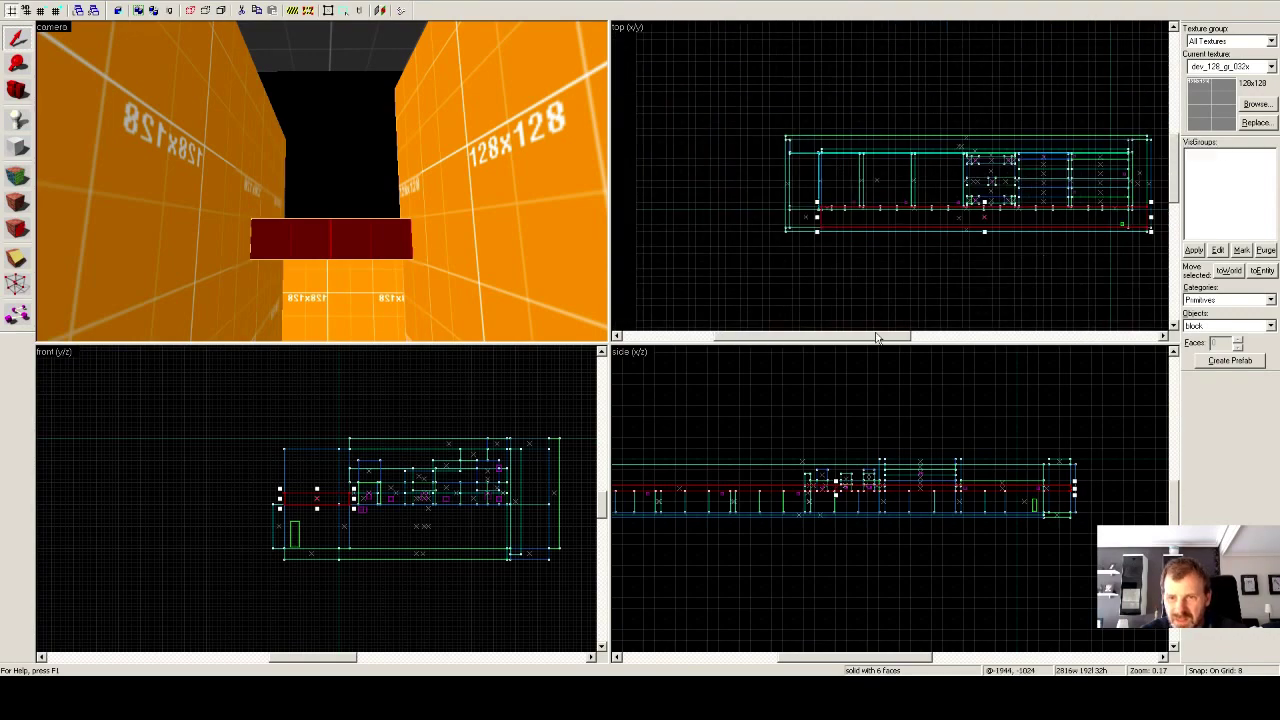
left_click_drag(876, 337, 966, 338)
scroll(895, 206, "up", 9)
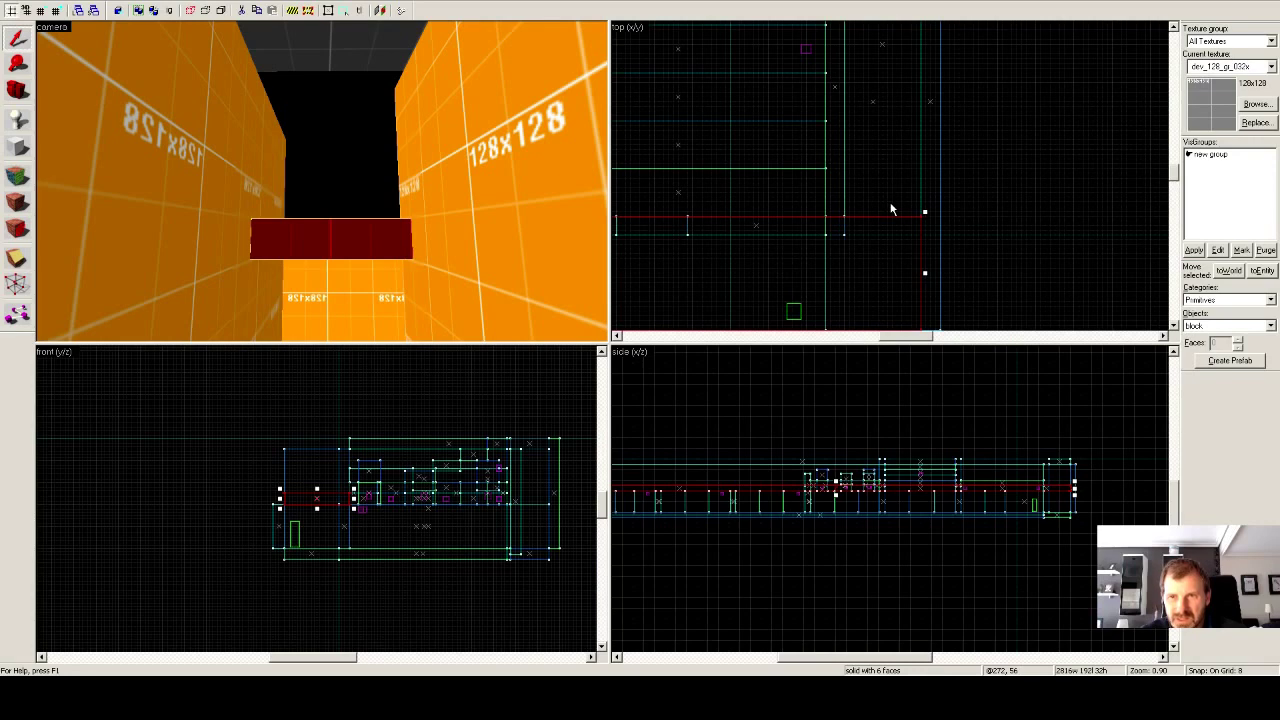
left_click(349, 41)
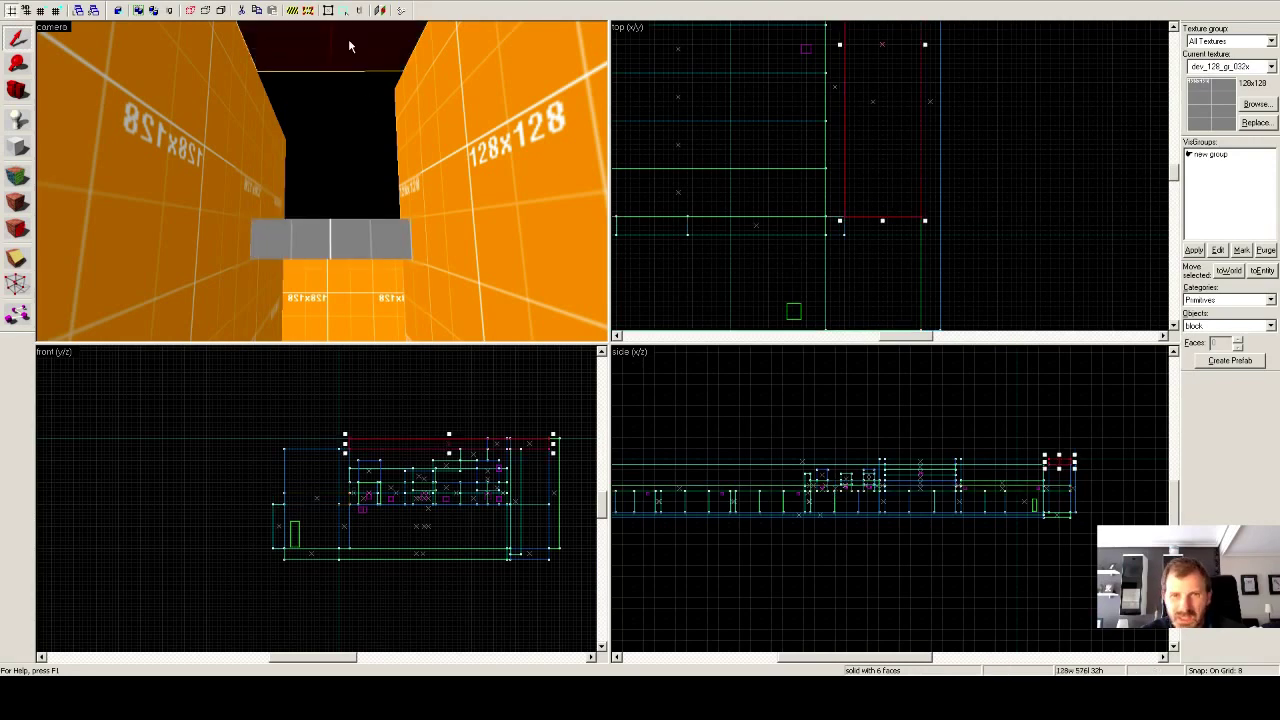
left_click(341, 240)
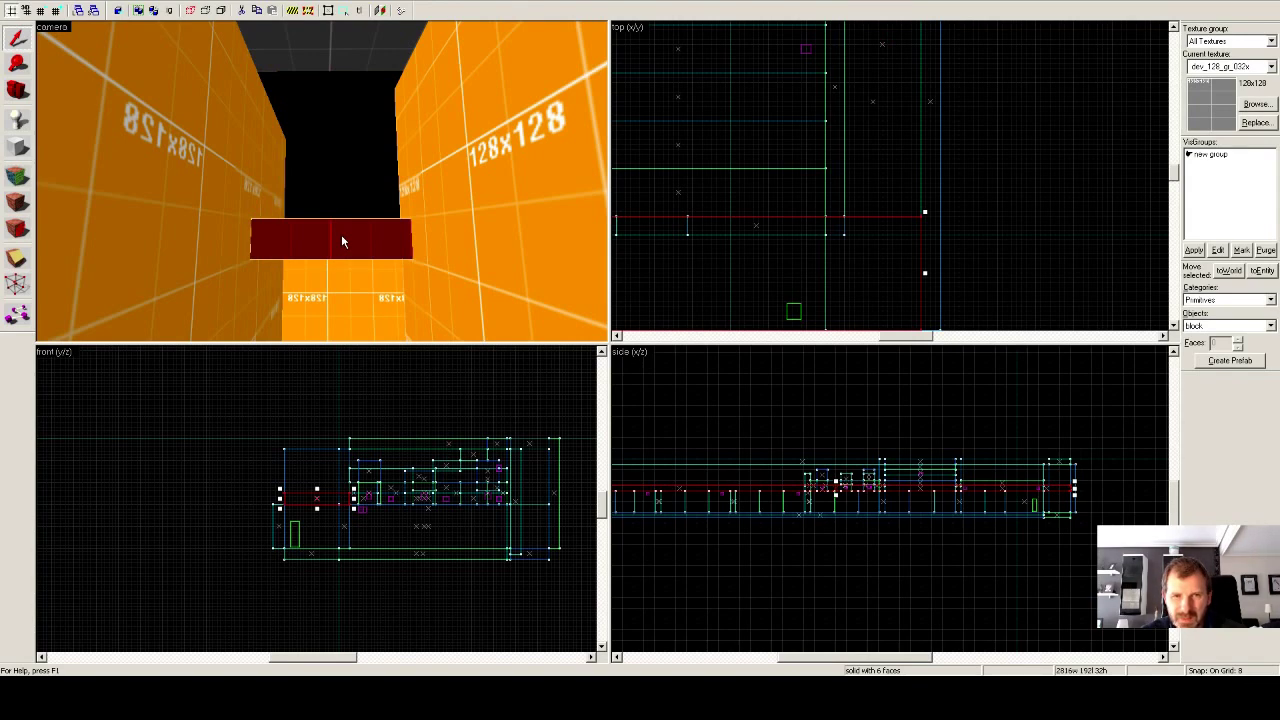
Create a 128-wide, 32-deep, 160-high wall block across the corridor opening, reaching from the ceiling down to the overhead slab's underside.
left_click(23, 147)
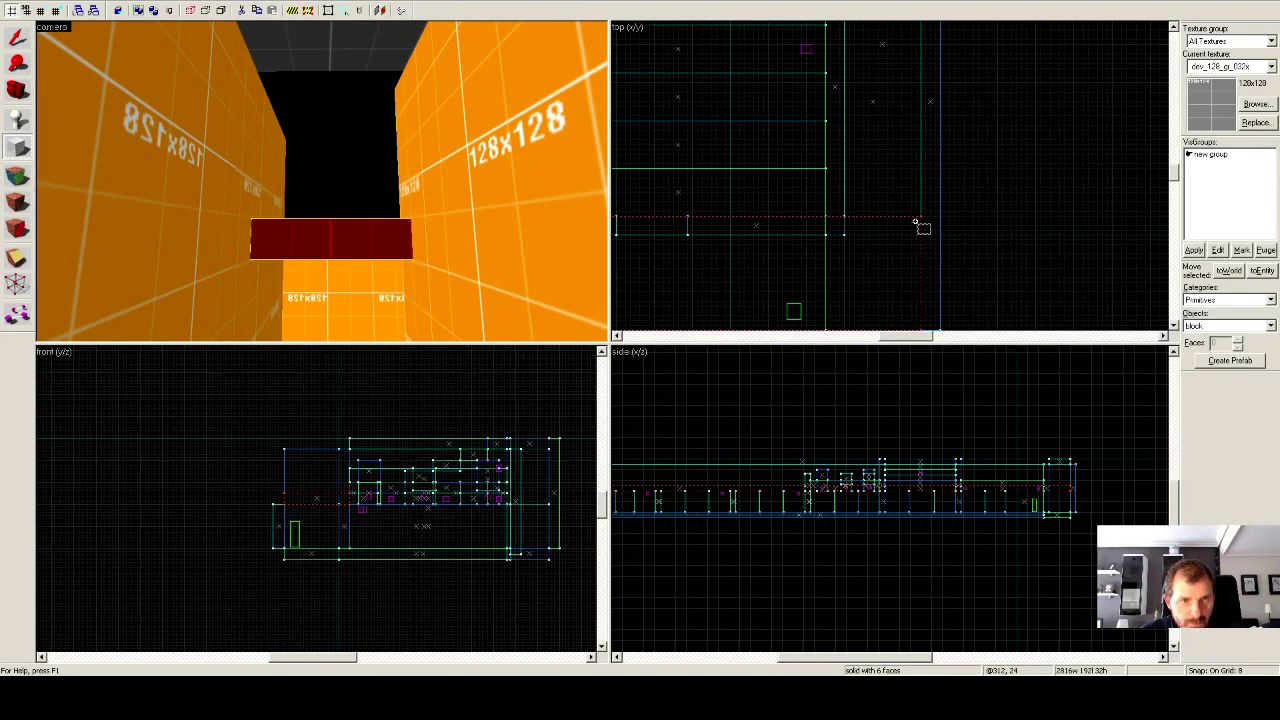
left_click_drag(920, 216, 846, 198)
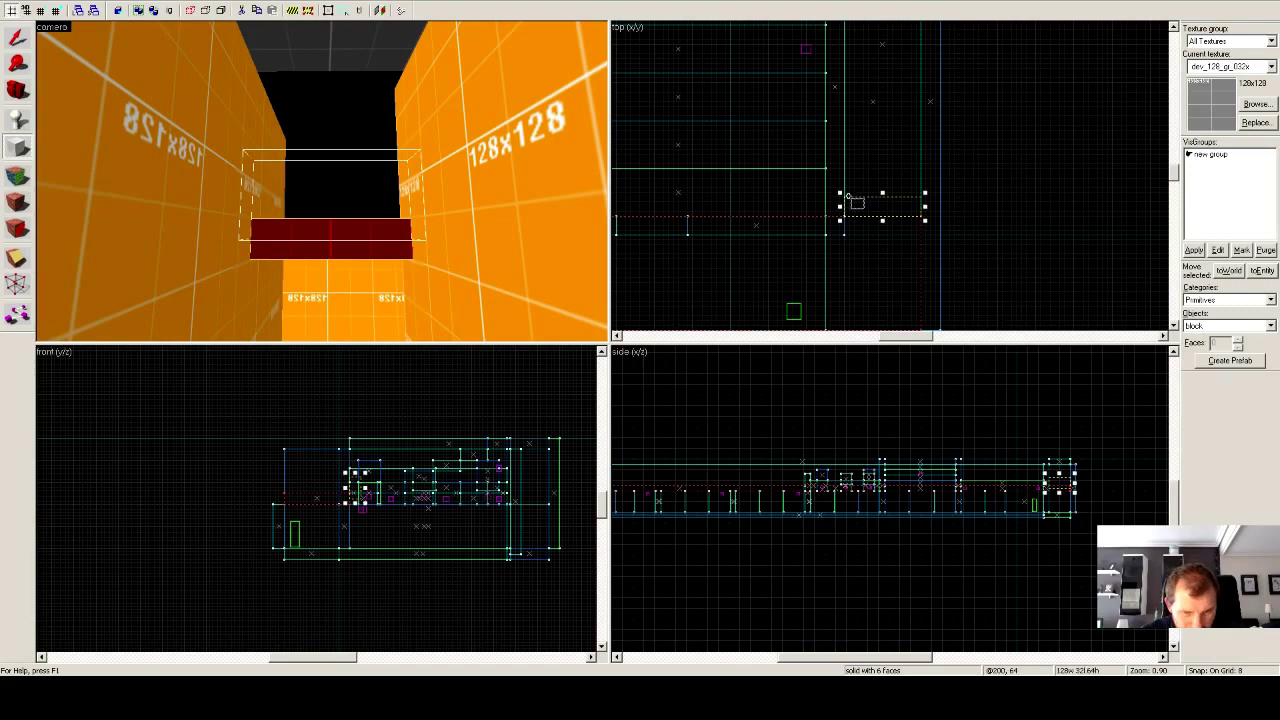
scroll(955, 582, "up", 5)
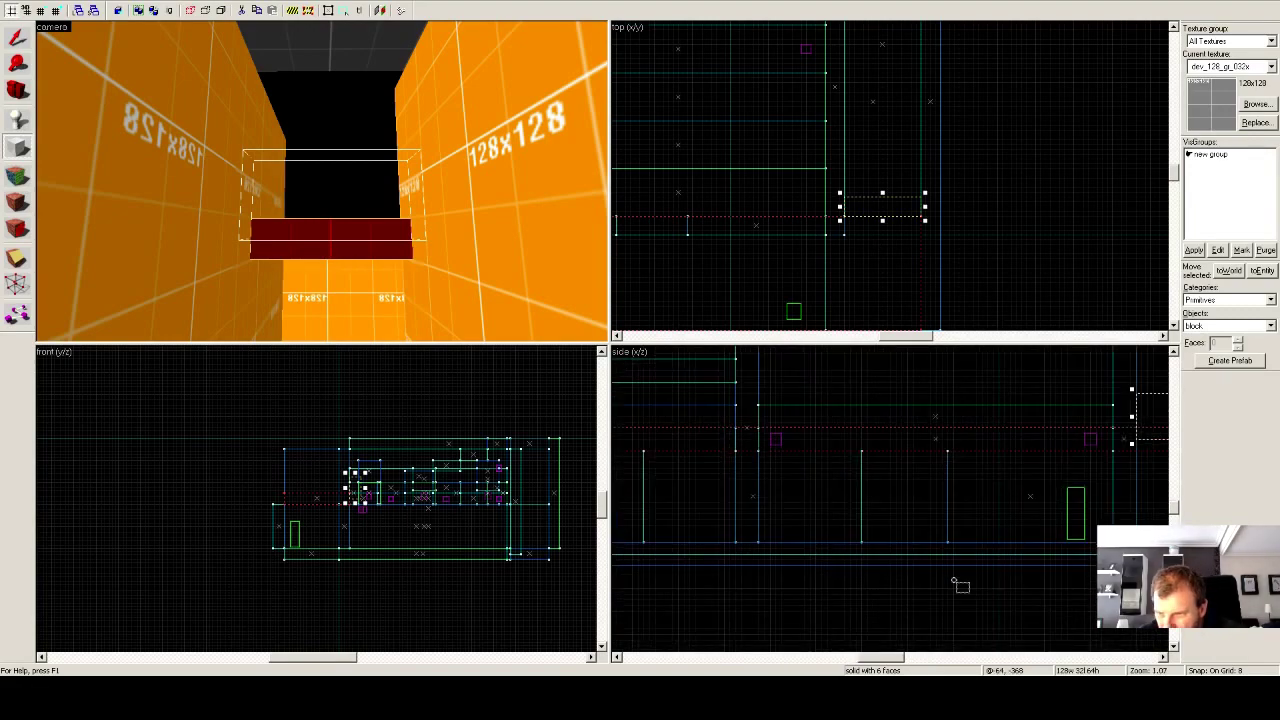
left_click_drag(865, 657, 888, 655)
scroll(1025, 469, "up", 2)
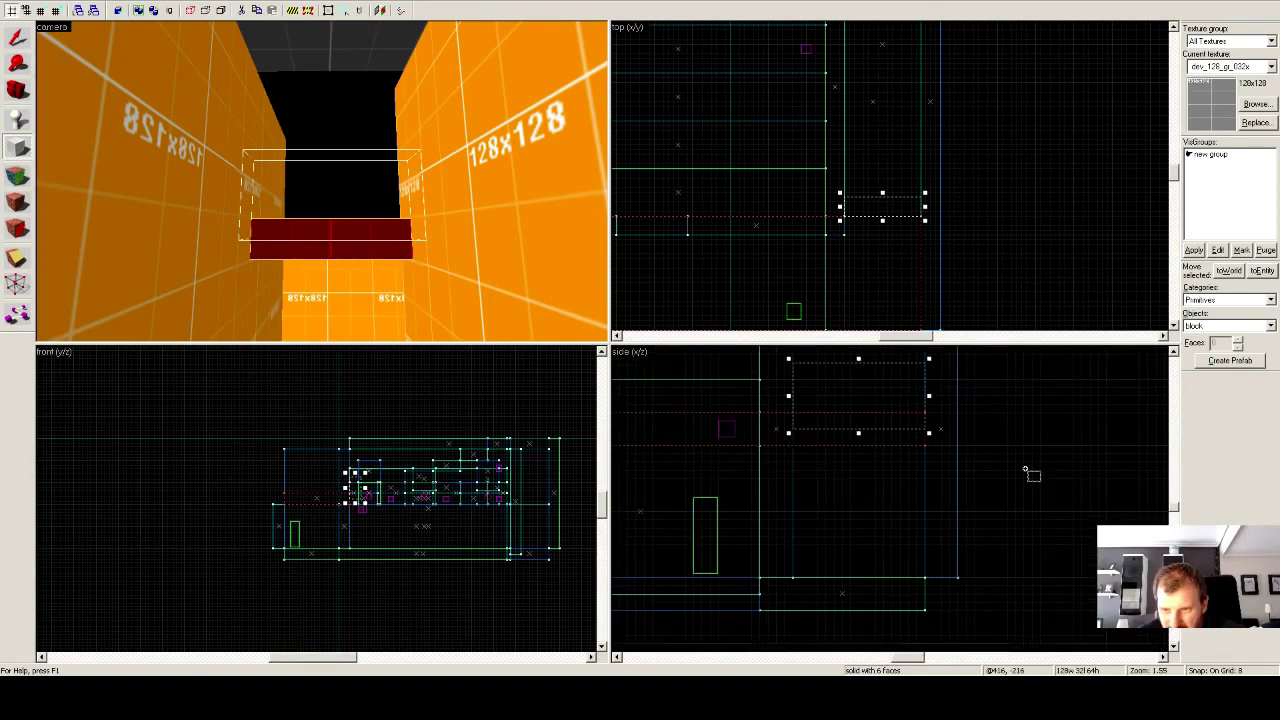
middle_click_drag(1023, 443, 1025, 571)
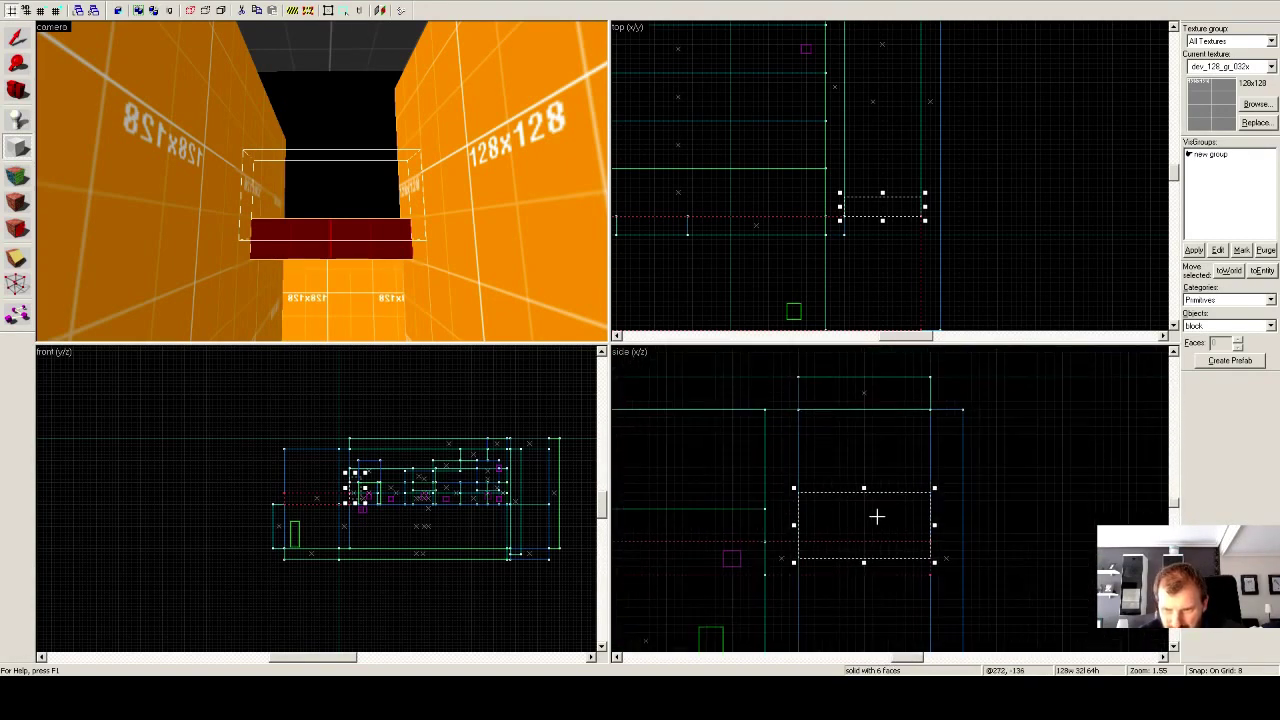
left_click_drag(863, 488, 863, 402)
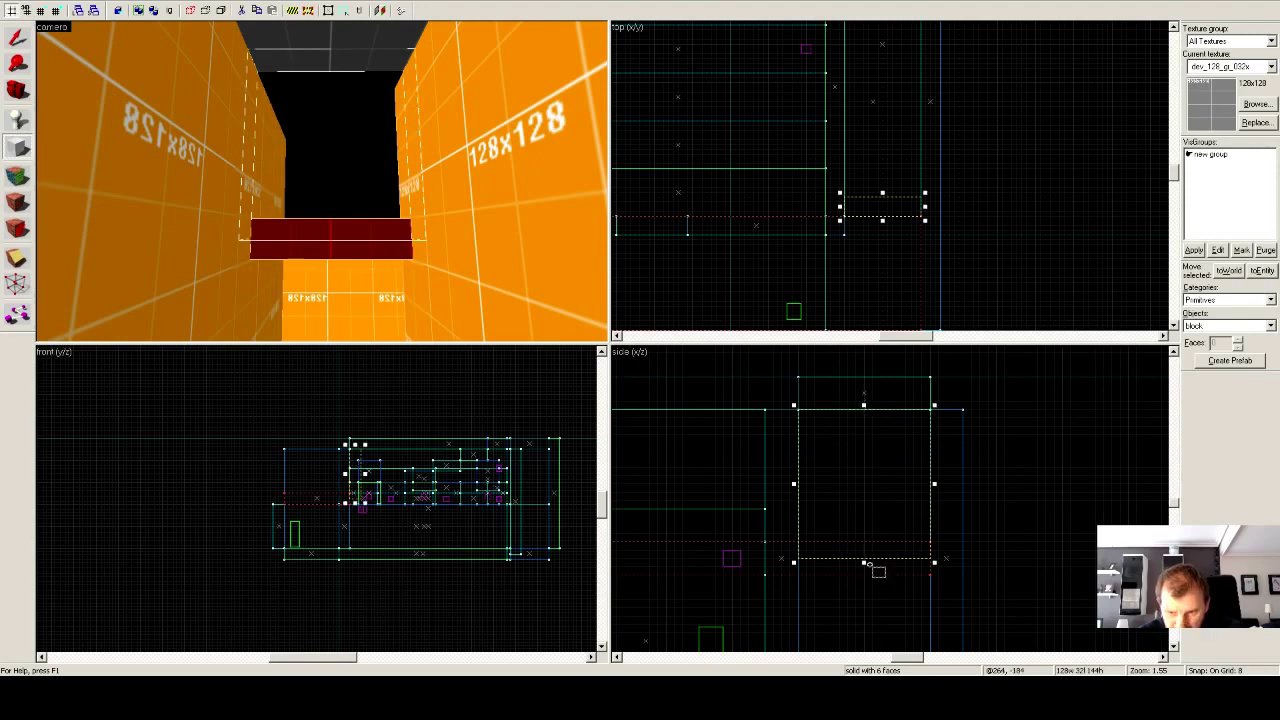
mouse_move(864, 565)
left_mouse_down()
mouse_move(866, 546)
mouse_move(870, 575)
left_mouse_up()
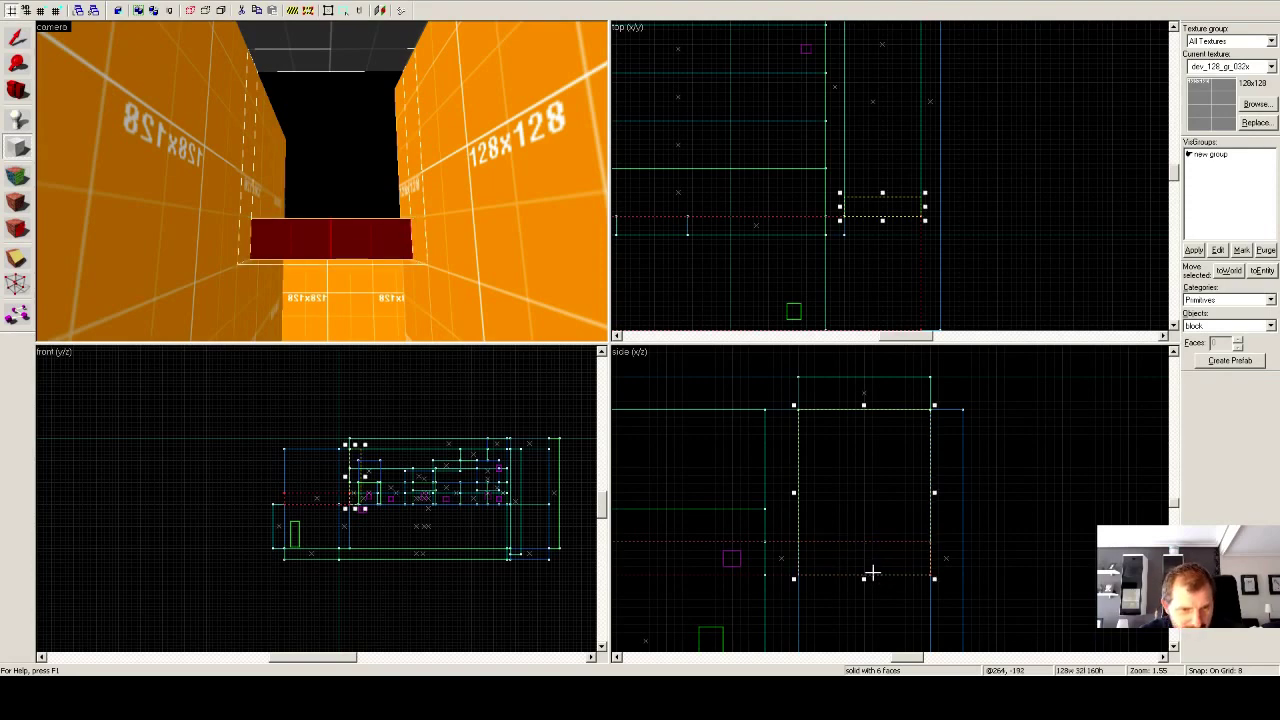
left_click(455, 537)
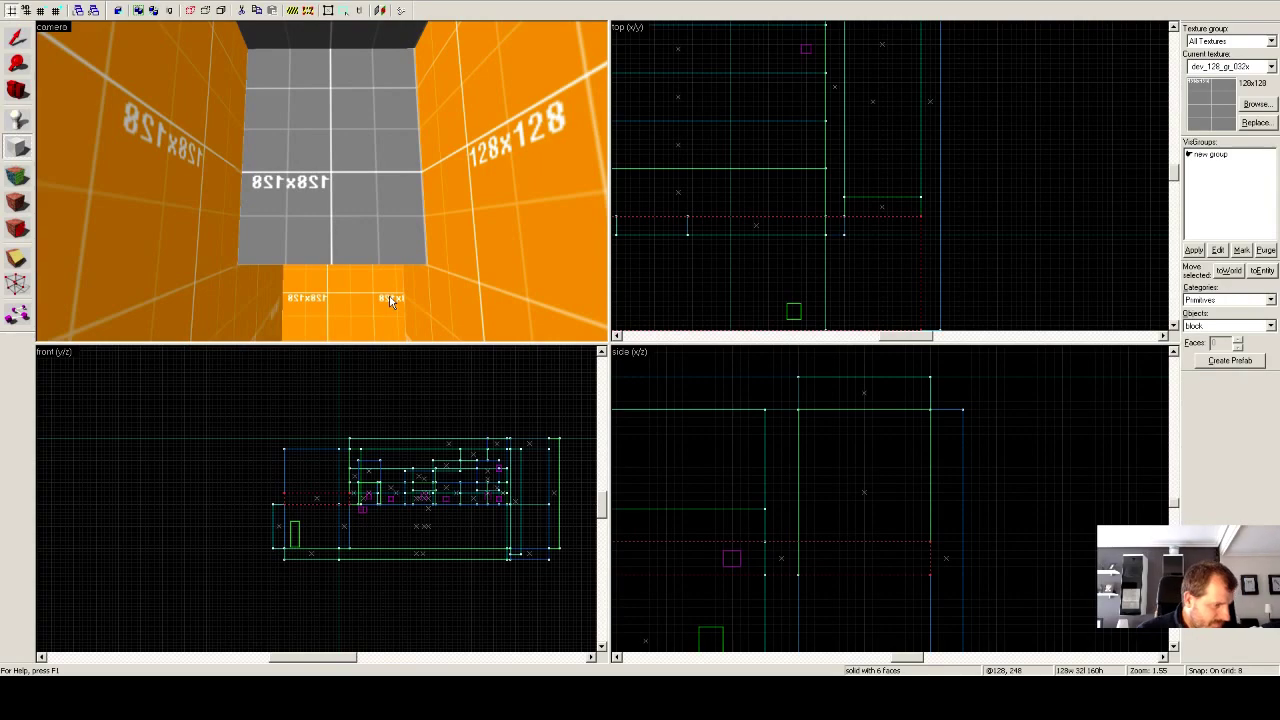
Place a light entity high on the far wall of the tall corridor beyond the new wall block.
key("z")
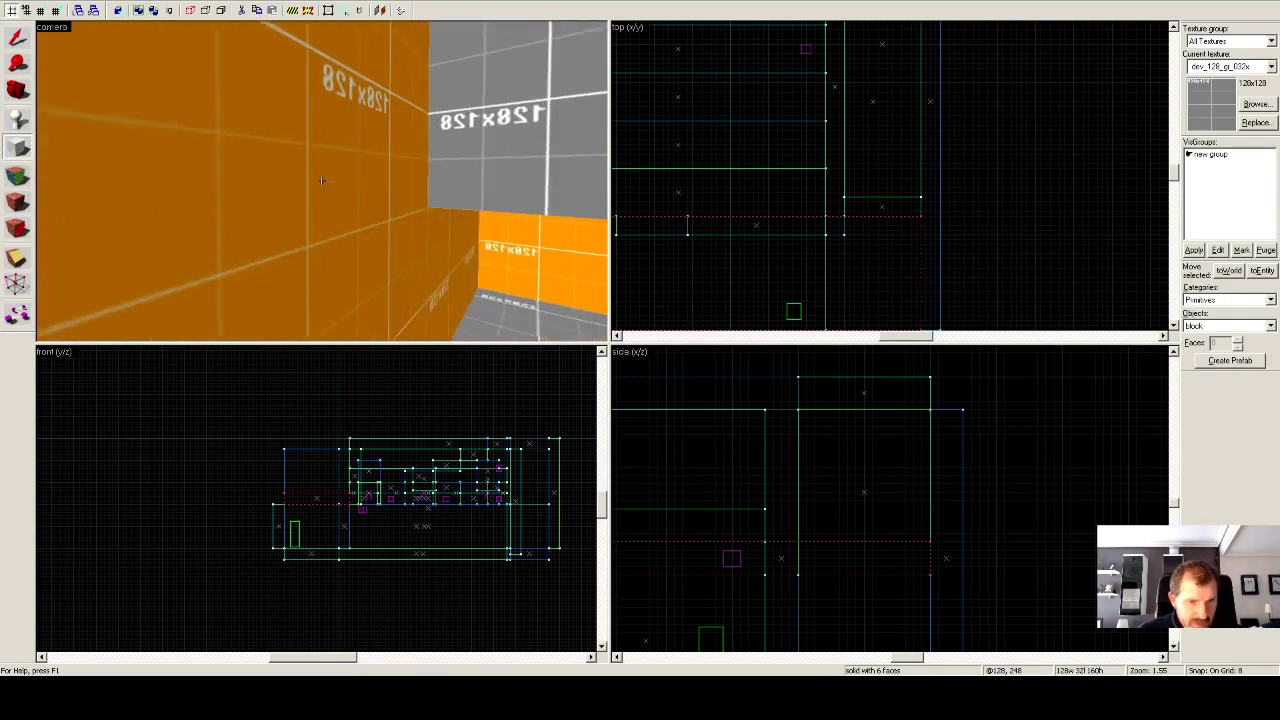
key("w")
key("w")
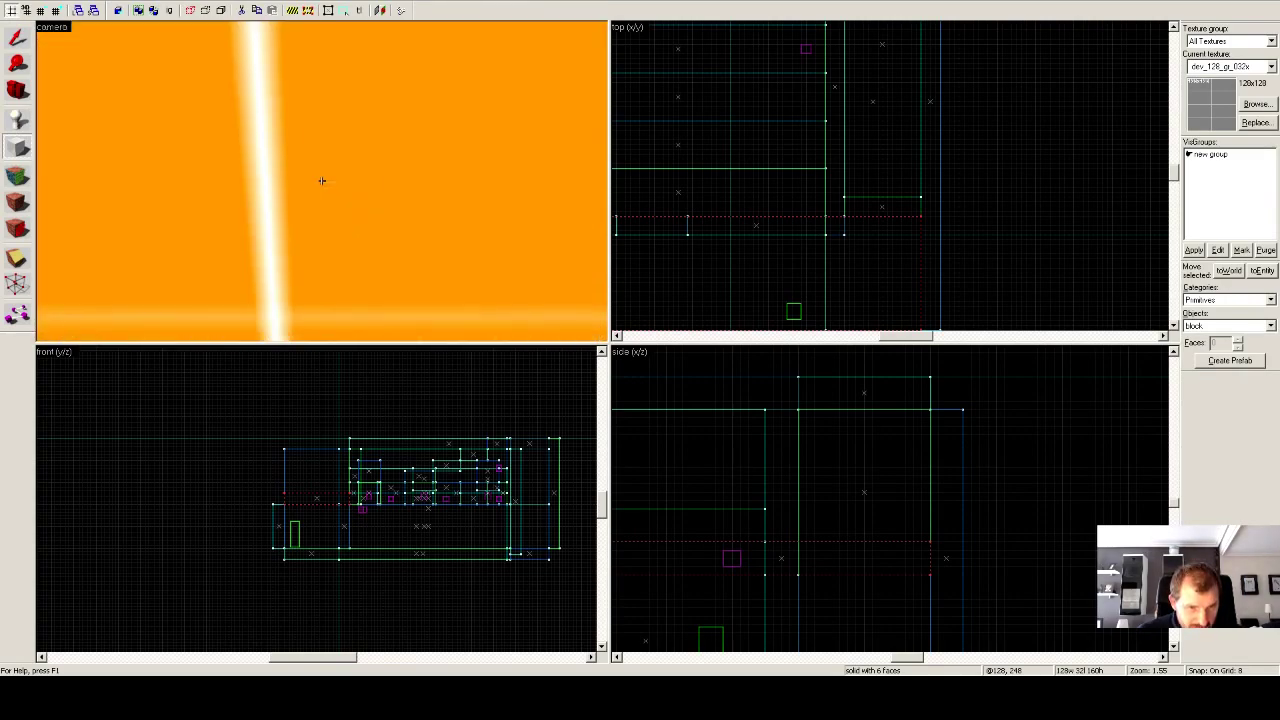
key("w")
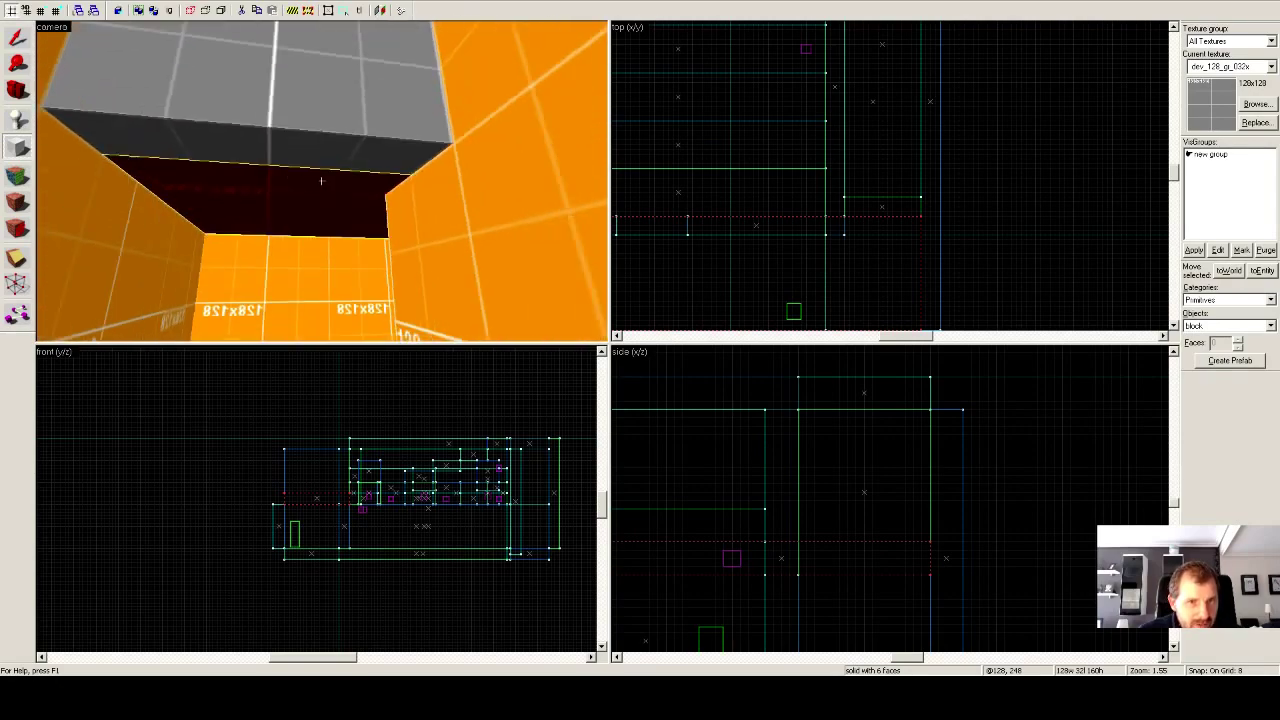
key("w")
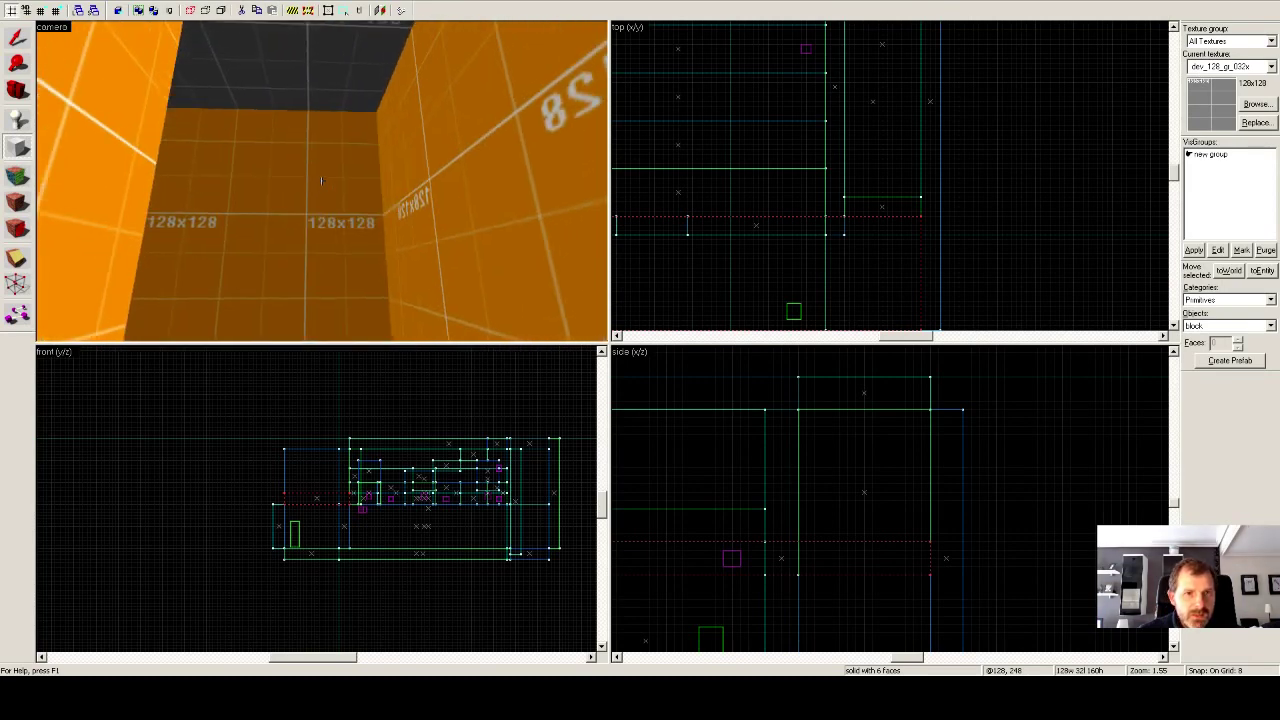
left_click(17, 119)
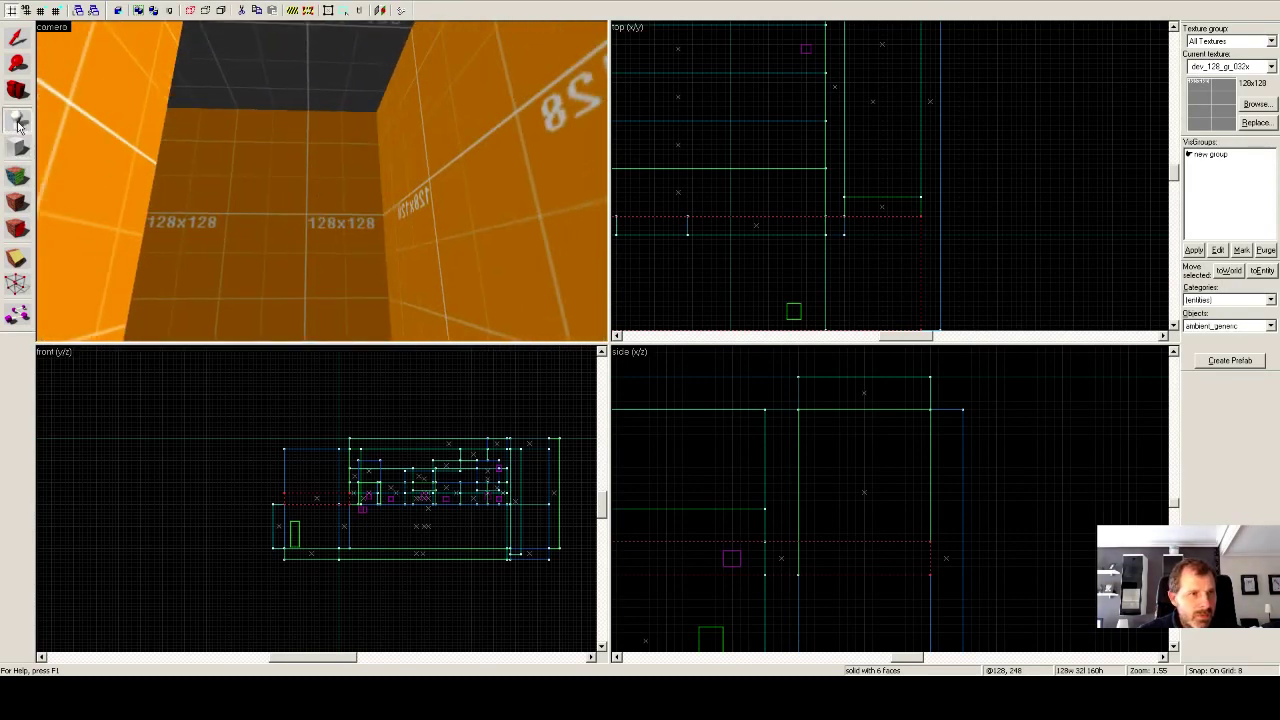
left_click(1229, 303)
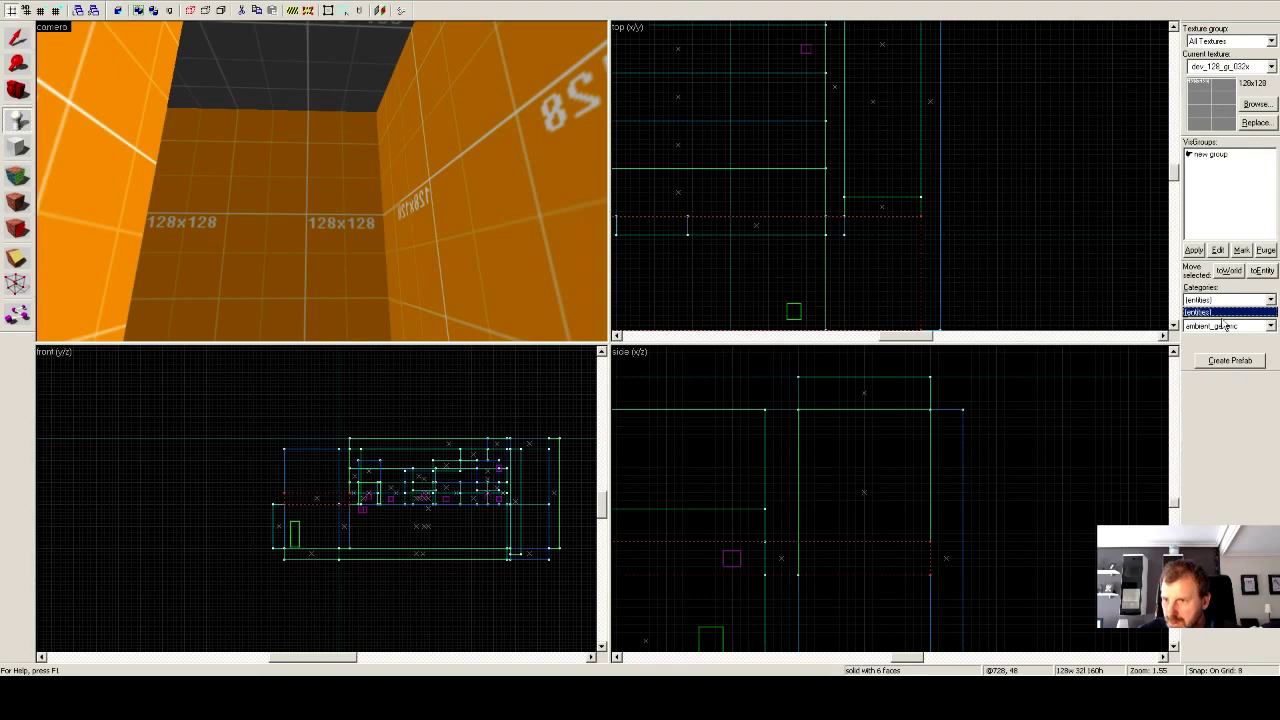
left_click(1224, 331)
left_click(1223, 328)
scroll(1218, 388, "down", 4)
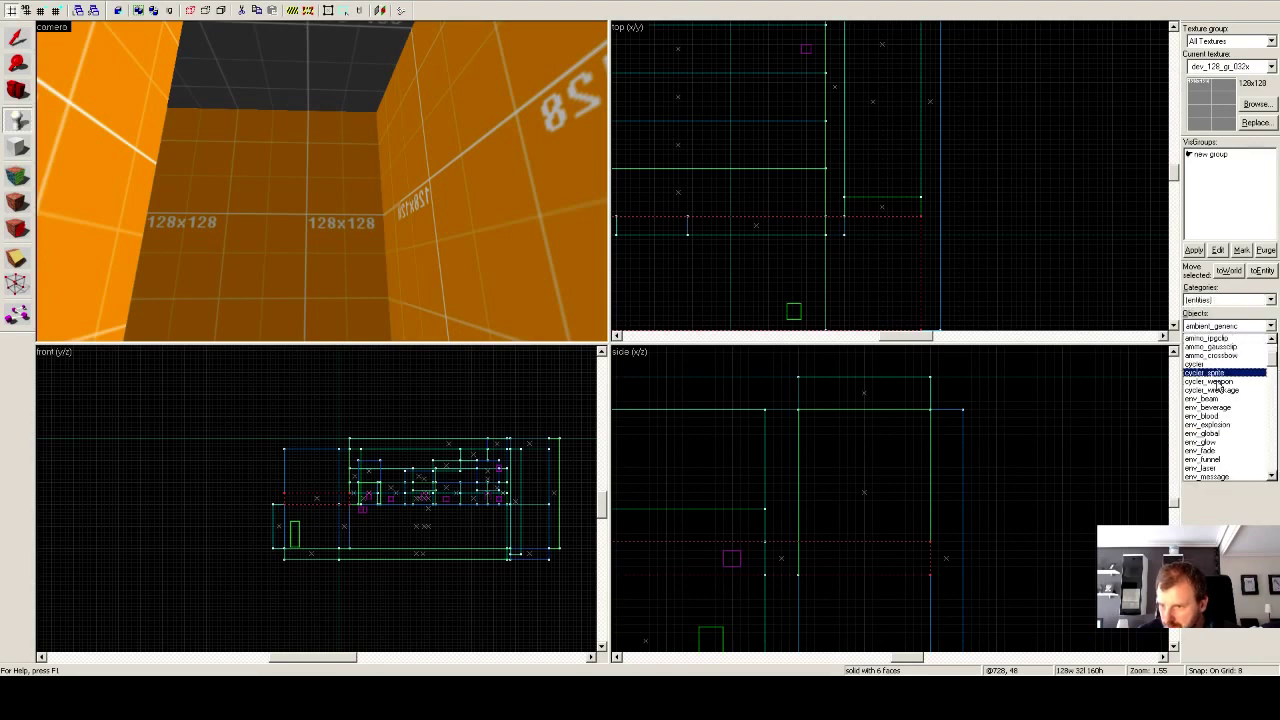
scroll(1218, 388, "down", 5)
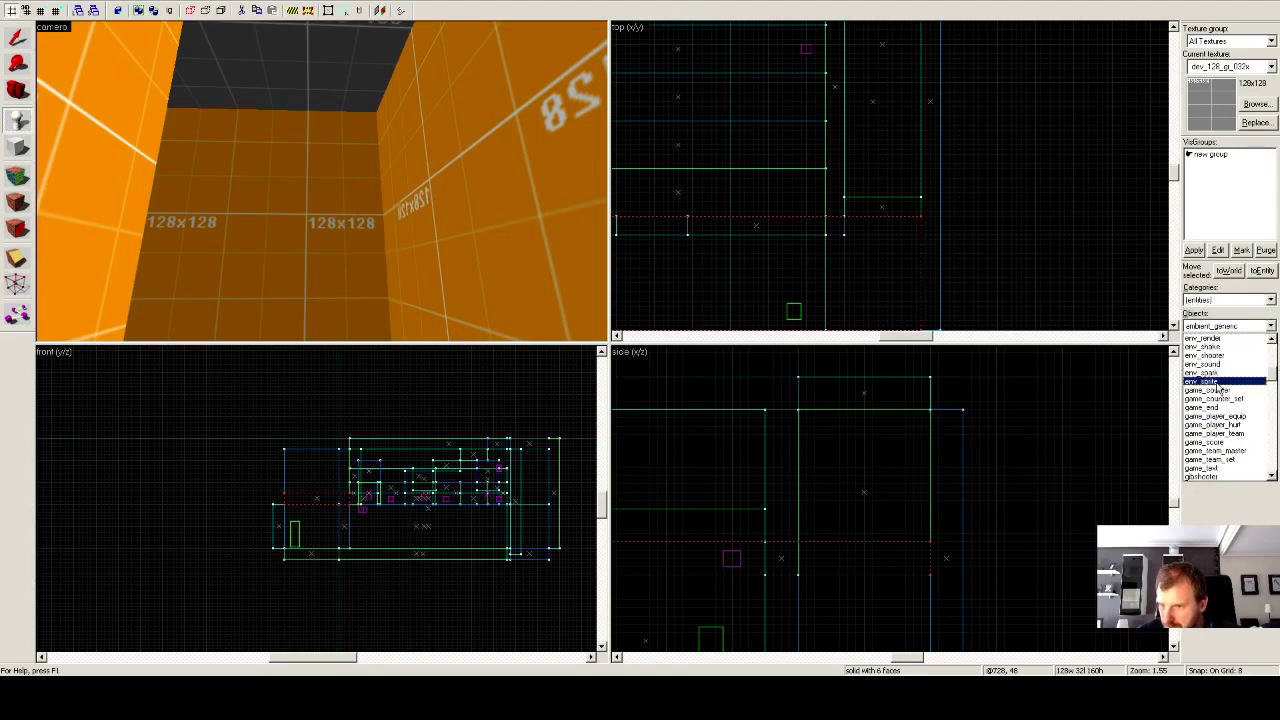
scroll(1219, 389, "down", 7)
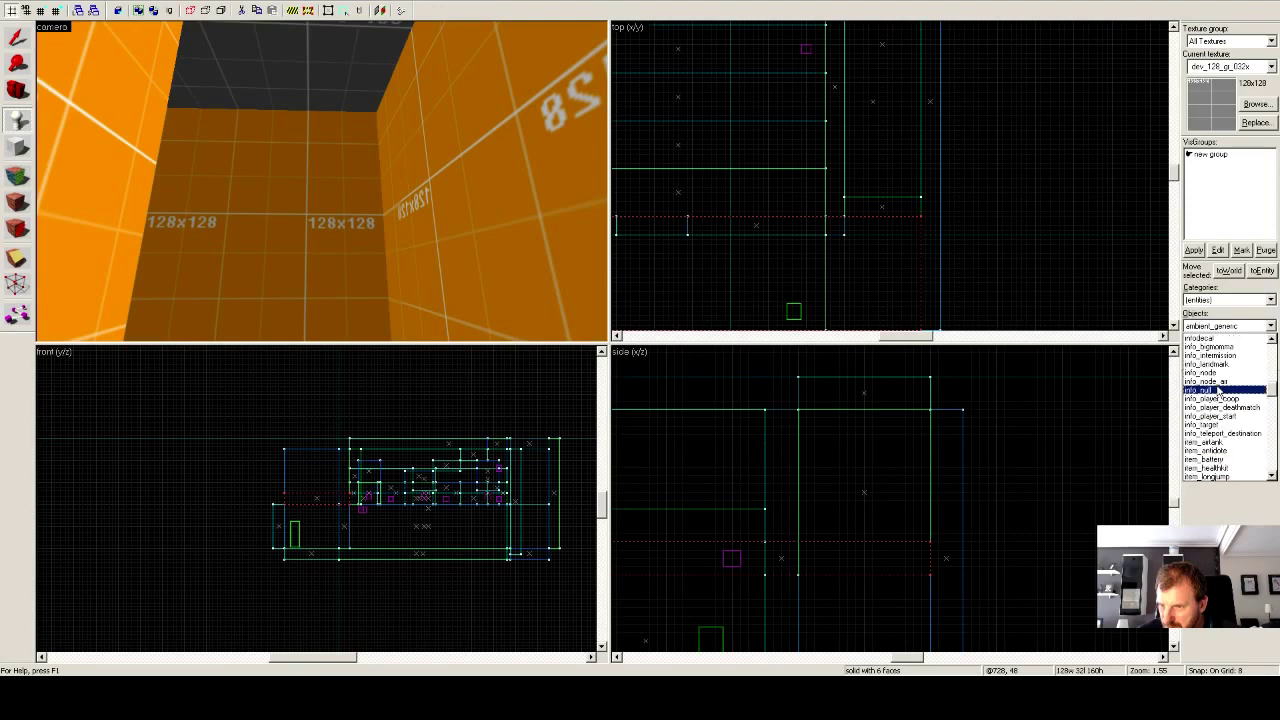
left_click(1213, 399)
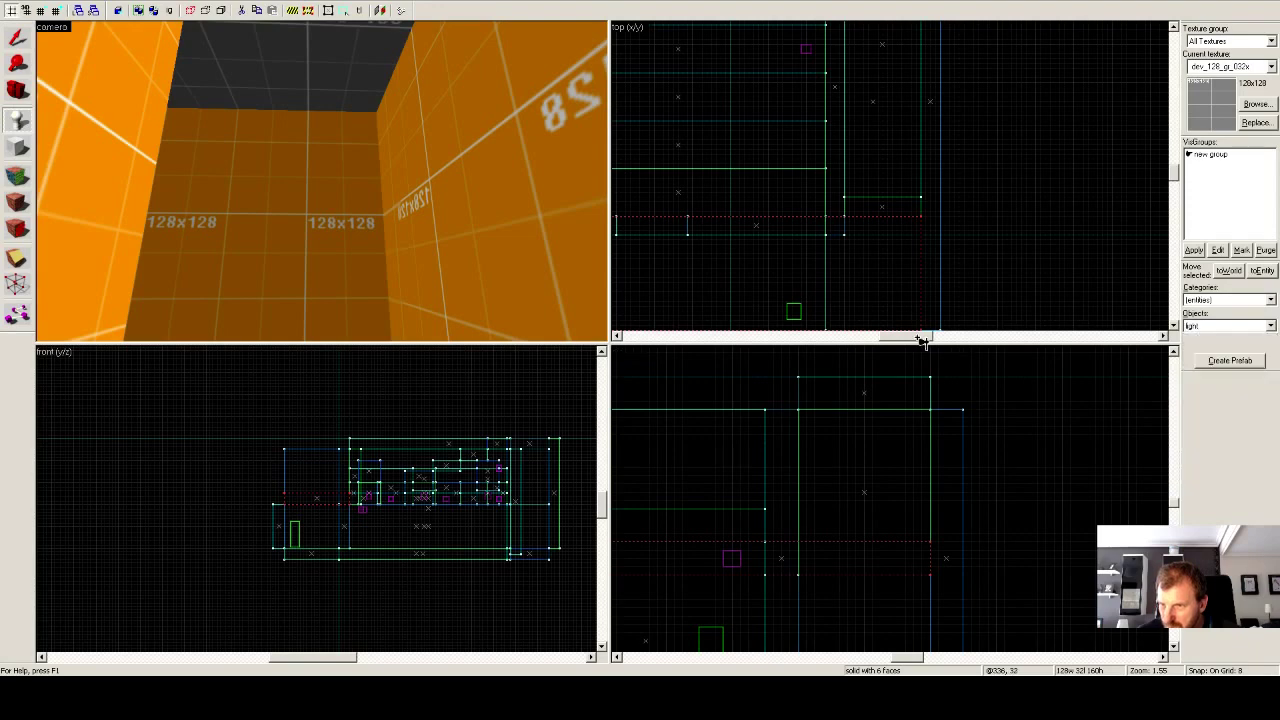
left_click(356, 131)
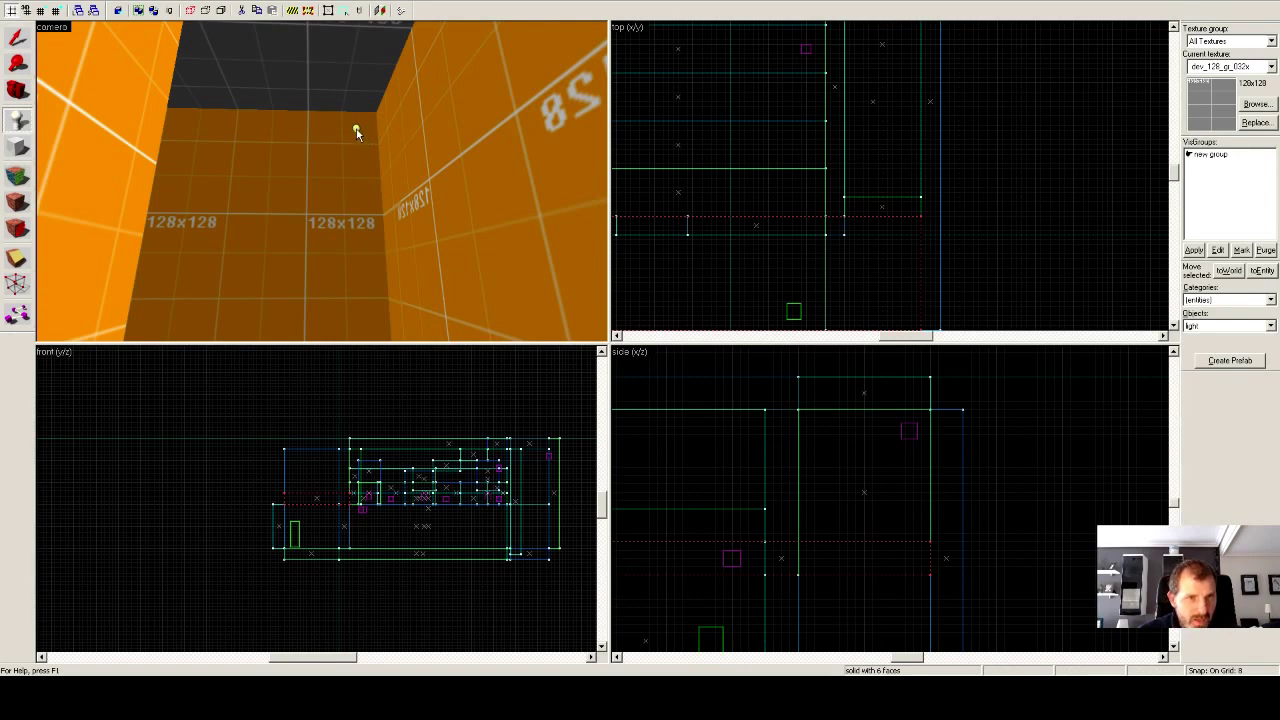
Select the new light and move it away from the wall surface and slightly downward.
key("shift+s")
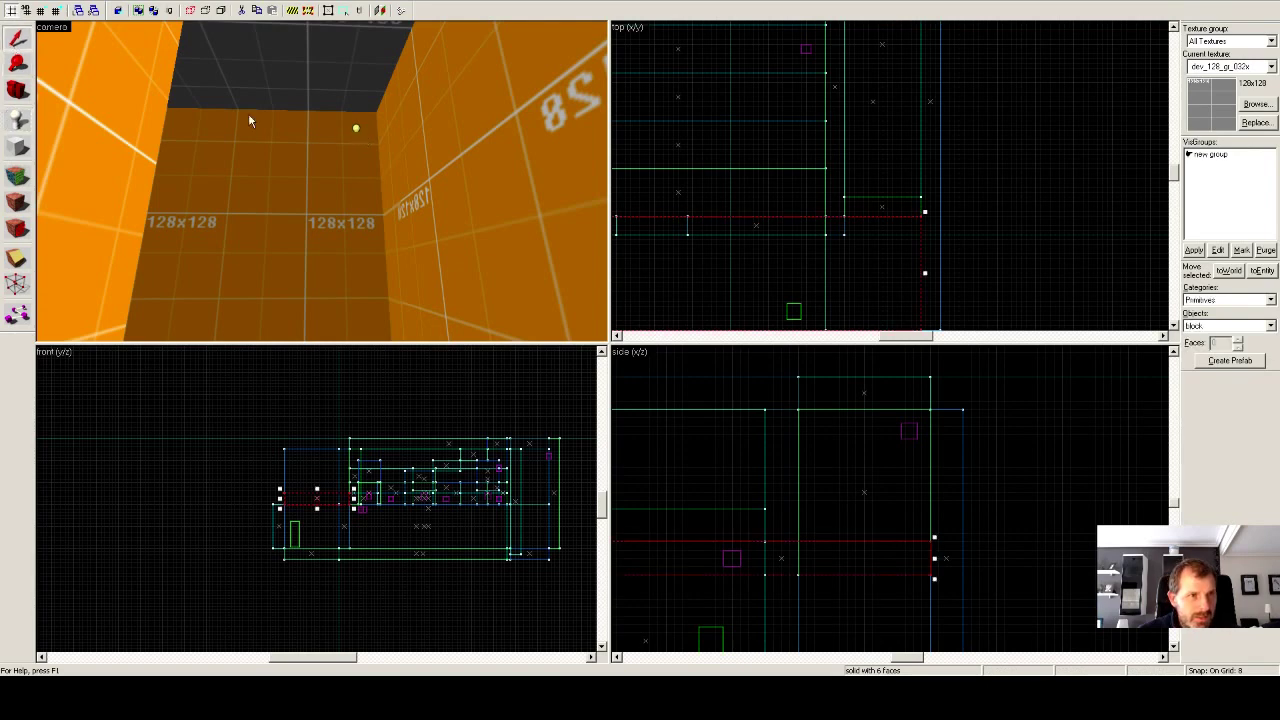
left_click(357, 130)
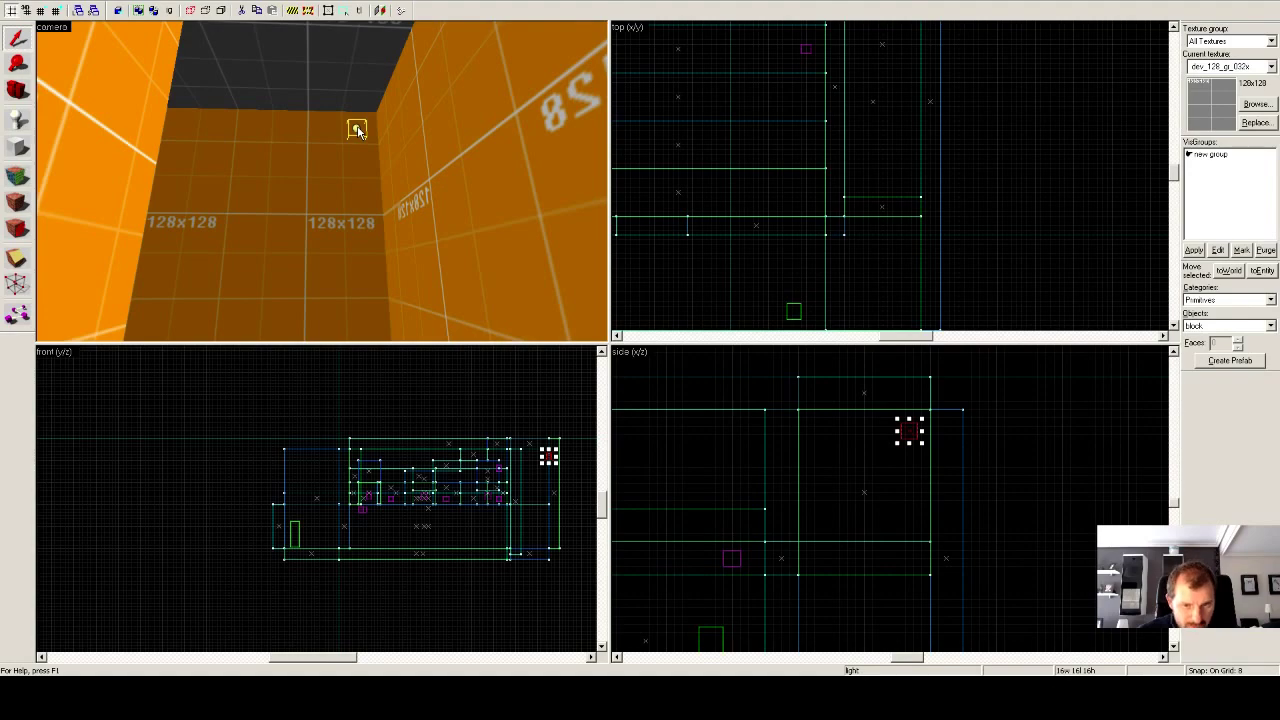
scroll(542, 458, "up", 4)
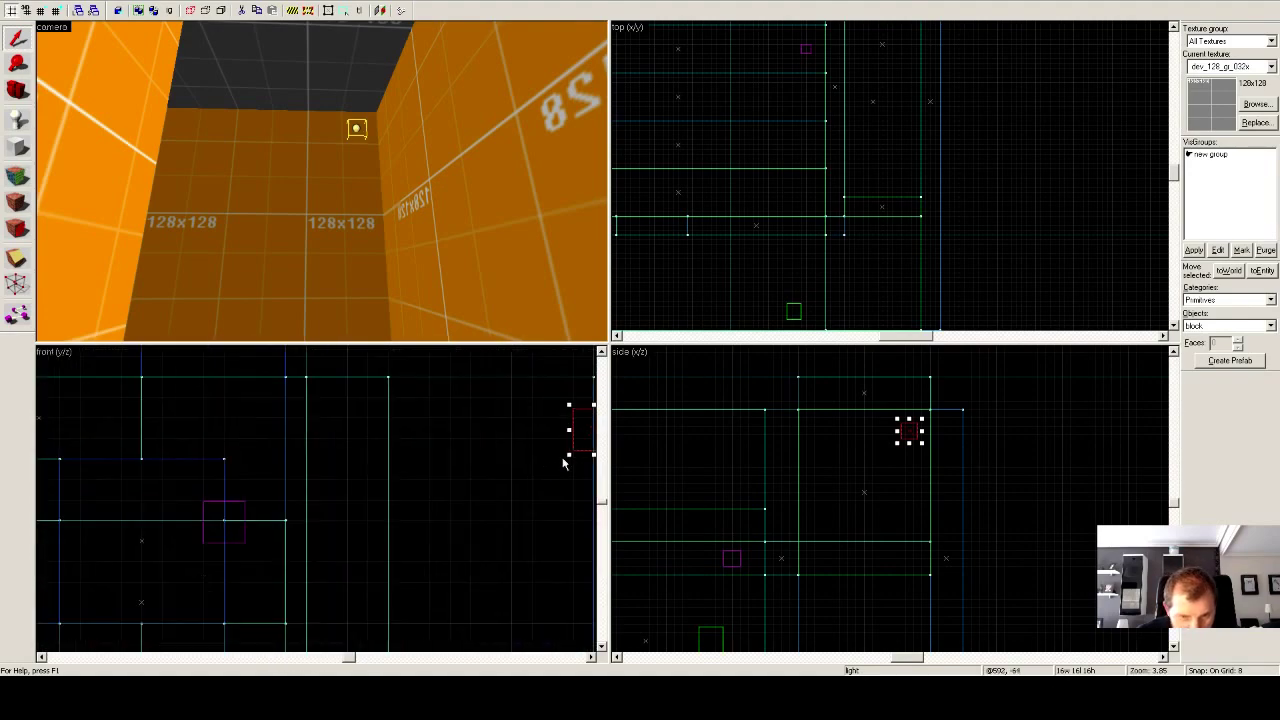
left_click_drag(587, 432, 558, 431)
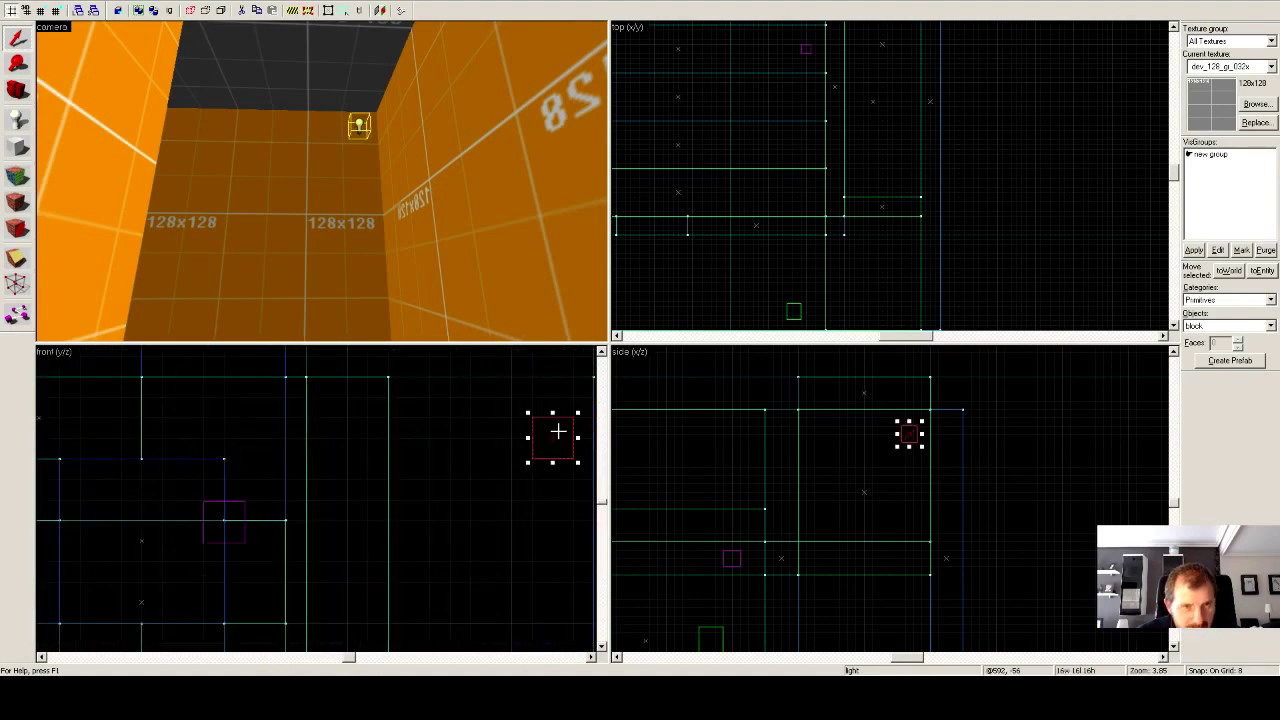
Create a 256-wide, 488-long, 64-high block between the outer wall and the first room at the building's opposite end.
left_click(484, 314)
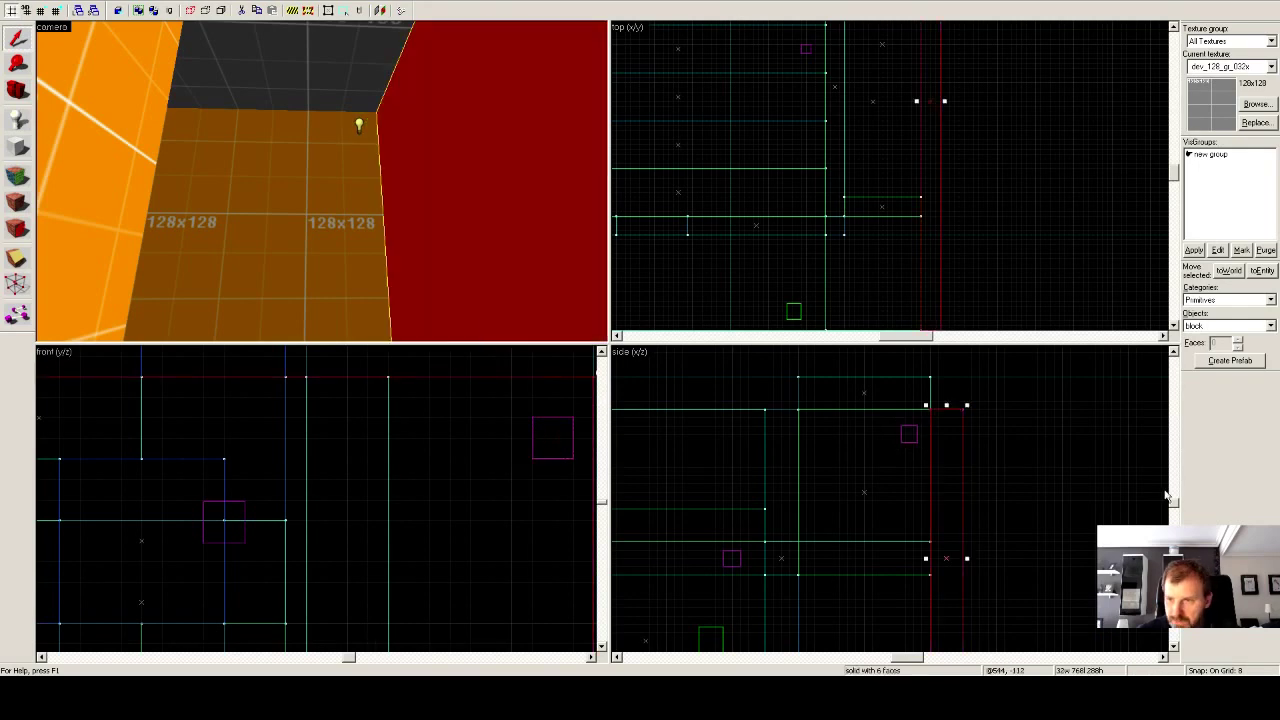
scroll(820, 287, "down", 3)
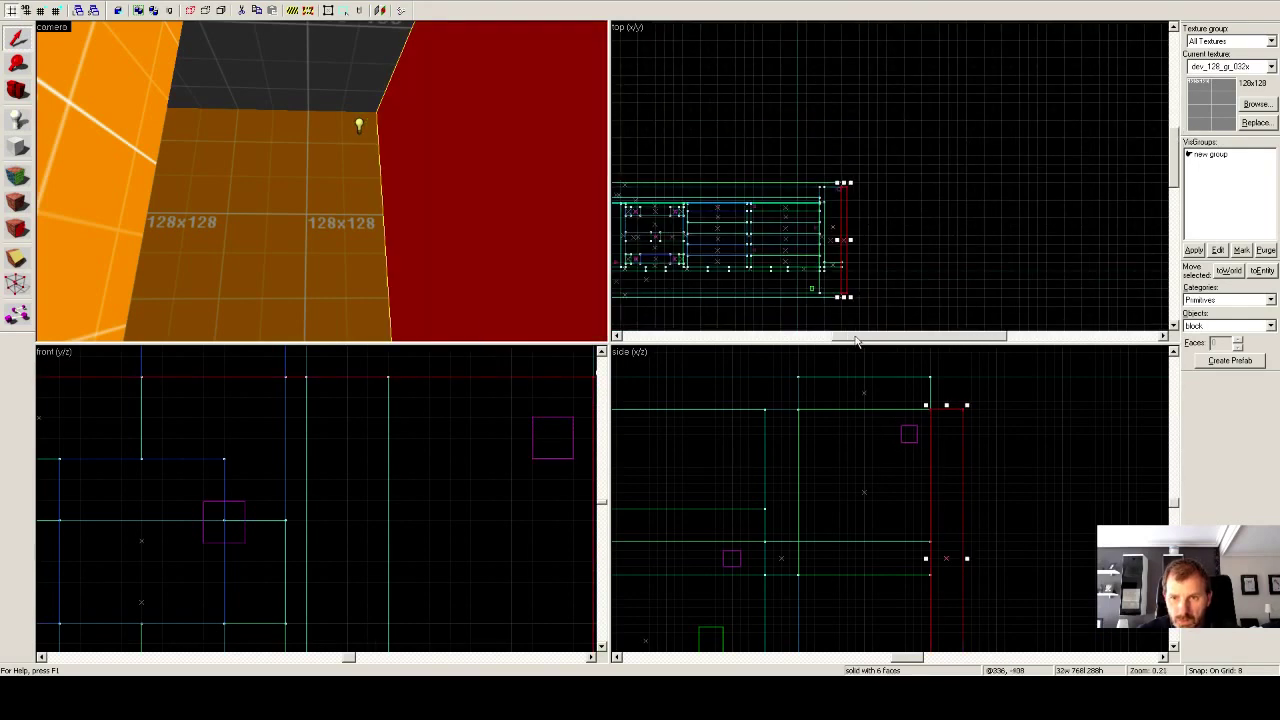
left_click_drag(858, 337, 739, 341)
scroll(787, 254, "up", 4)
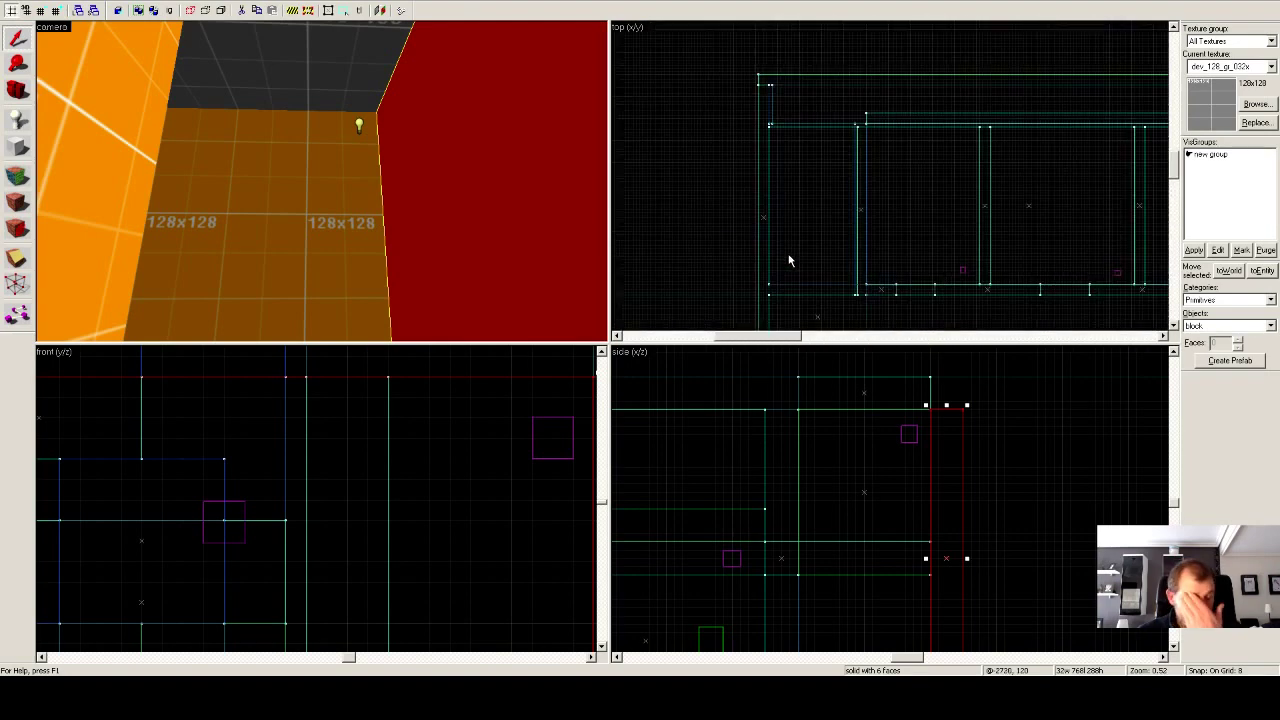
left_click(19, 147)
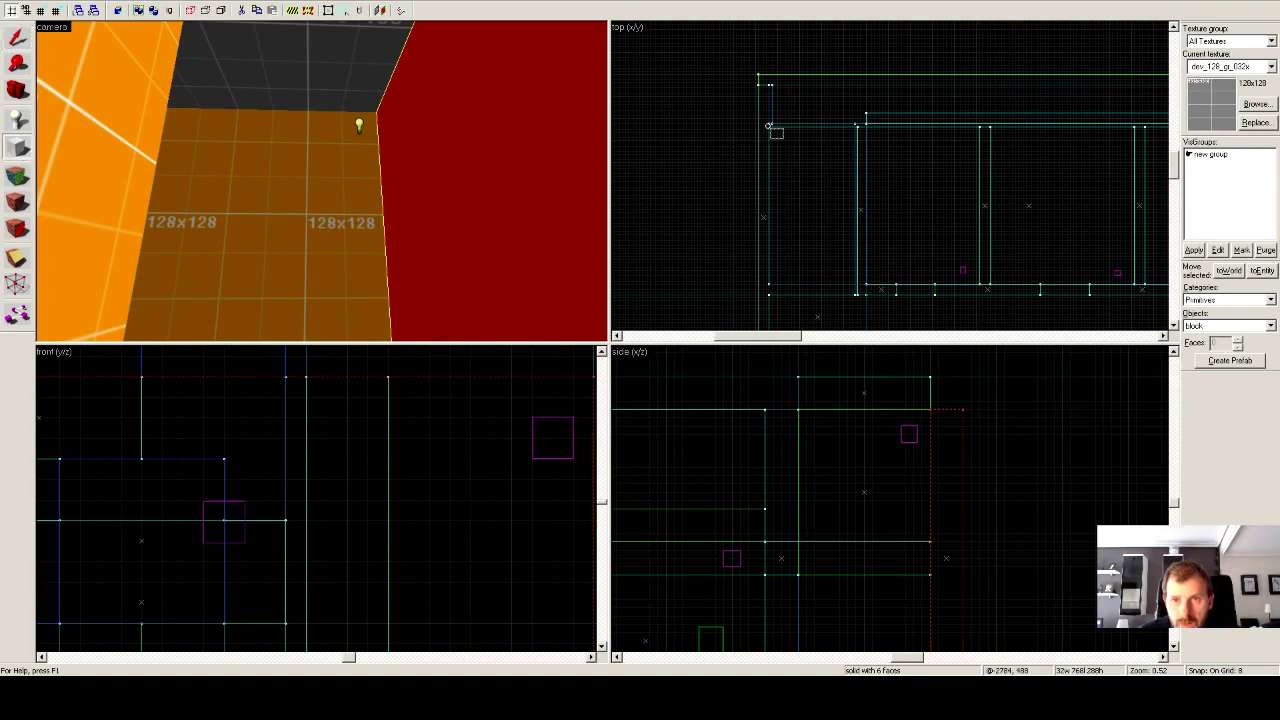
mouse_move(768, 126)
left_mouse_down()
mouse_move(863, 157)
mouse_move(851, 180)
mouse_move(860, 295)
left_mouse_up()
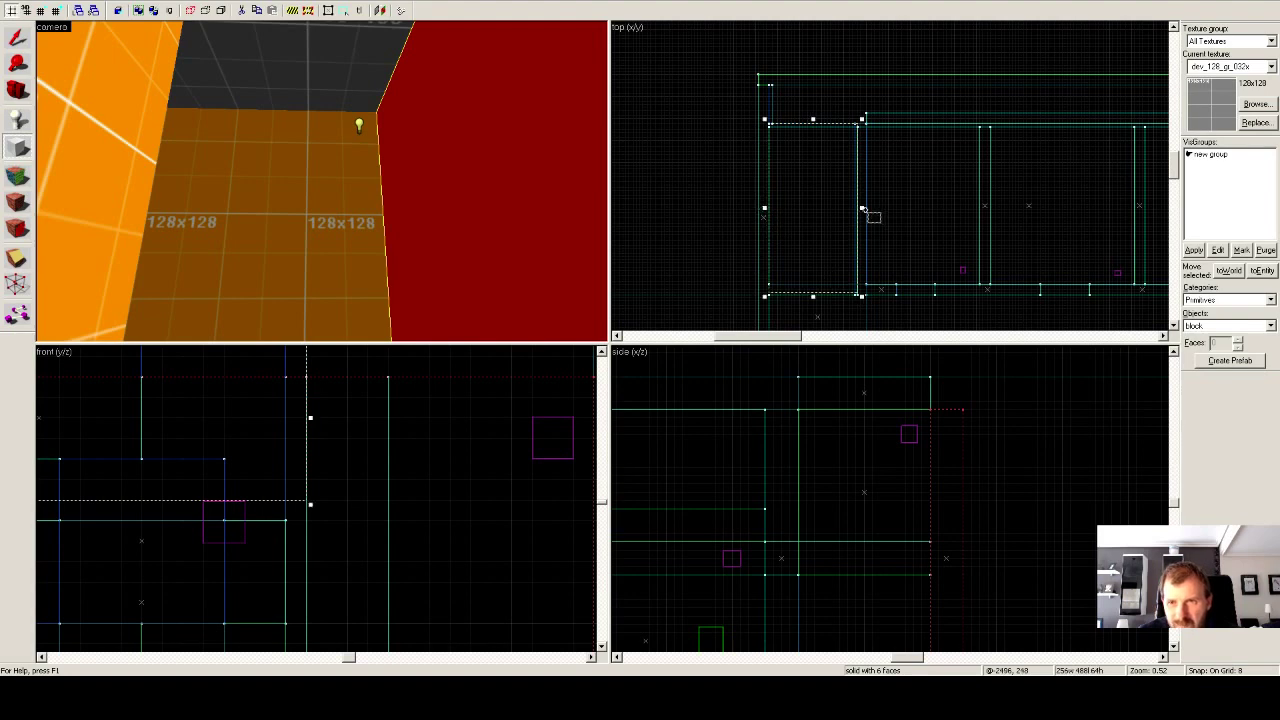
left_click_drag(862, 209, 862, 209)
key("Return")
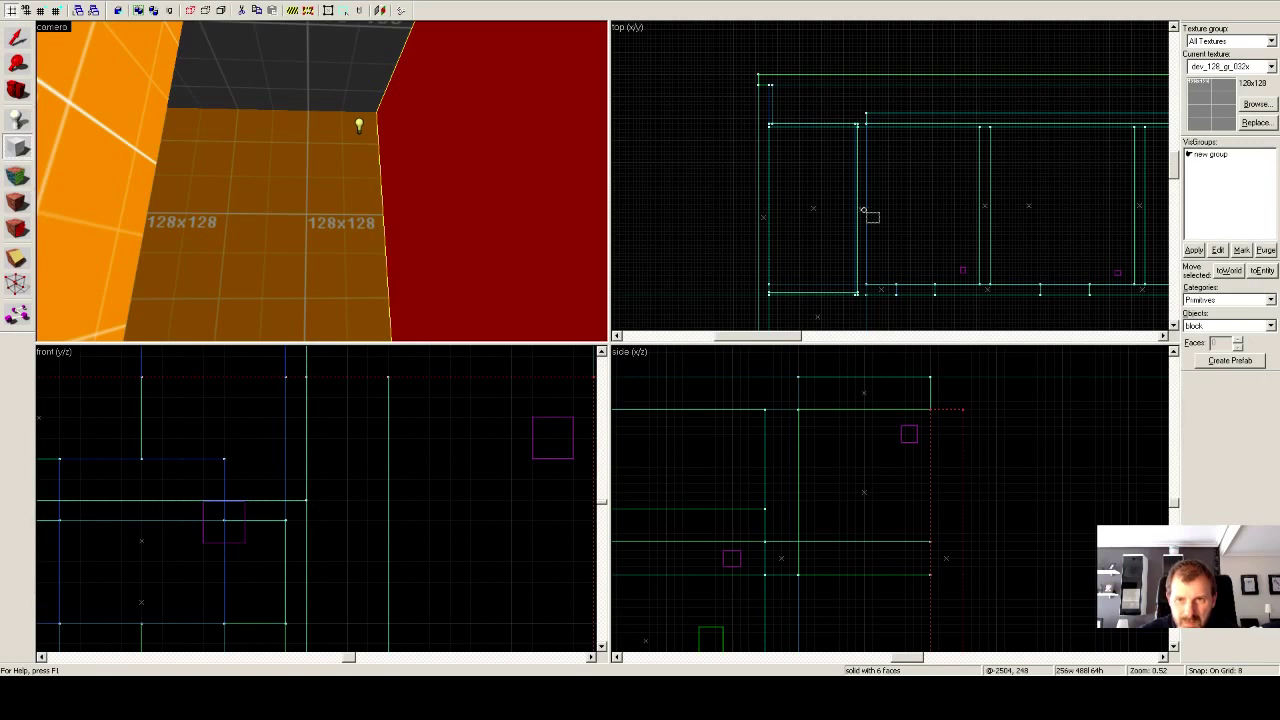
Select the slabs and walls overlapping the new block in the plan view one by one to identify their extents.
key("shift+s")
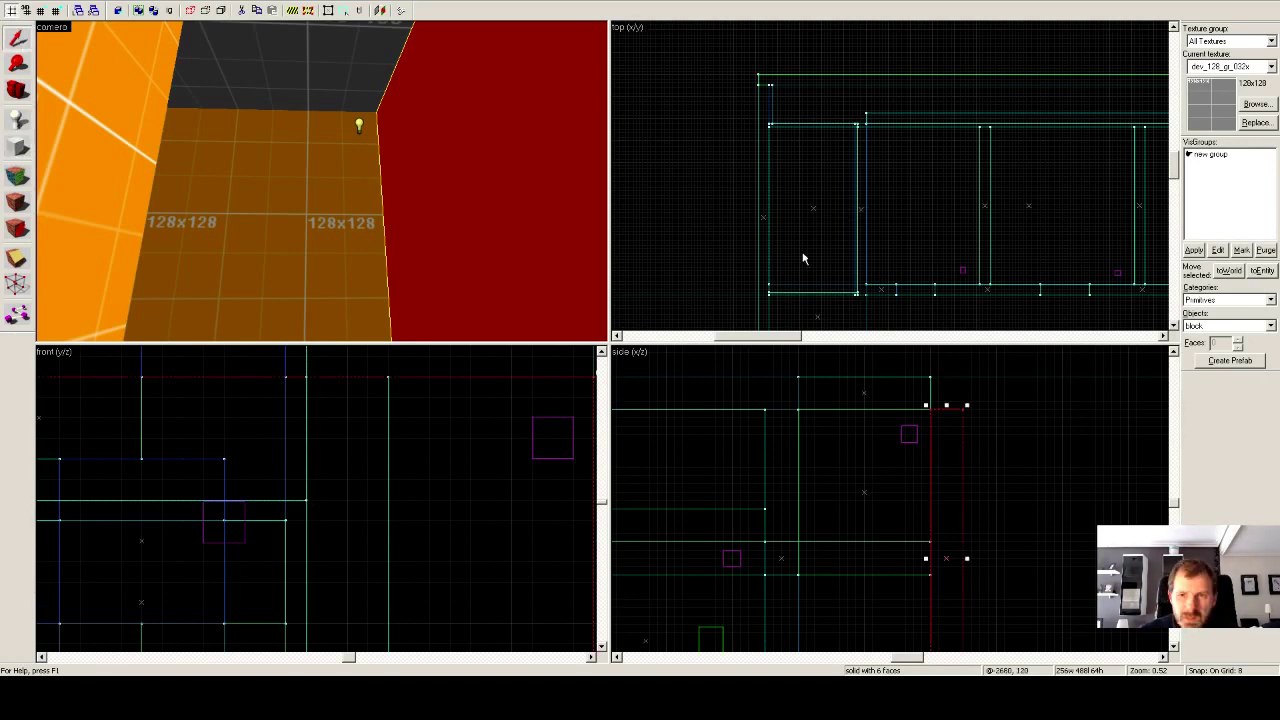
left_click(819, 226)
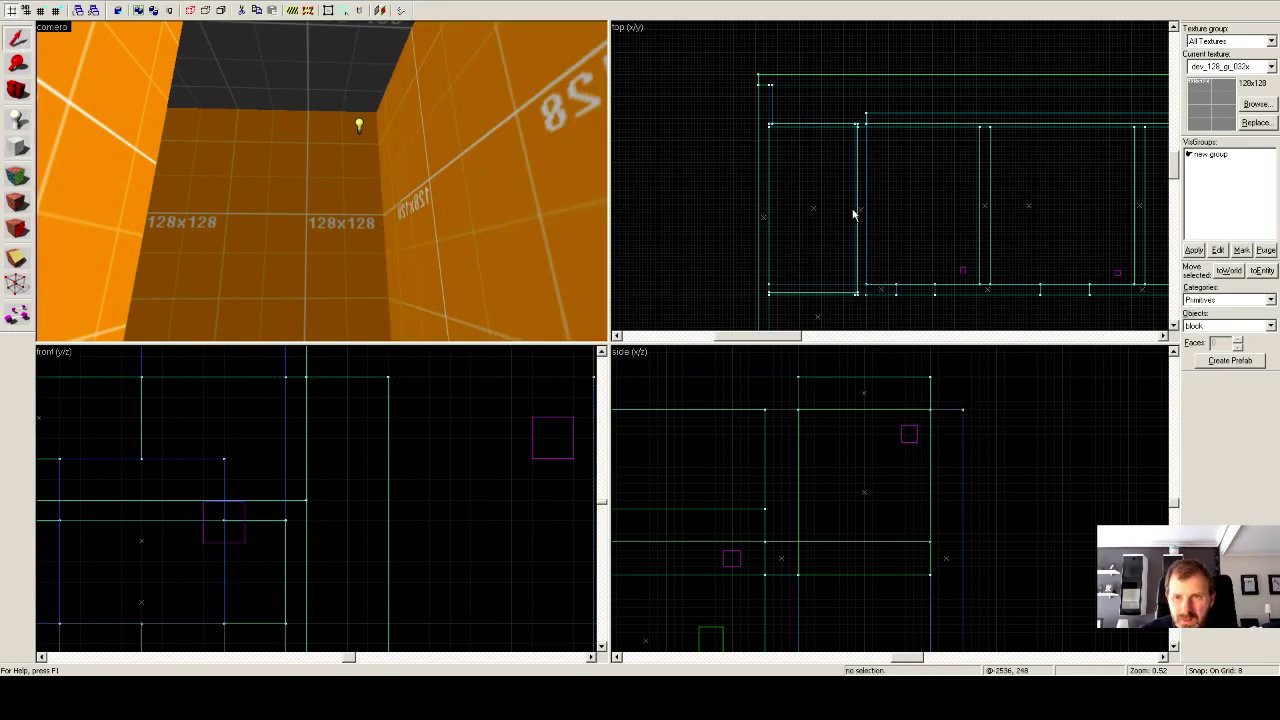
left_click(856, 198)
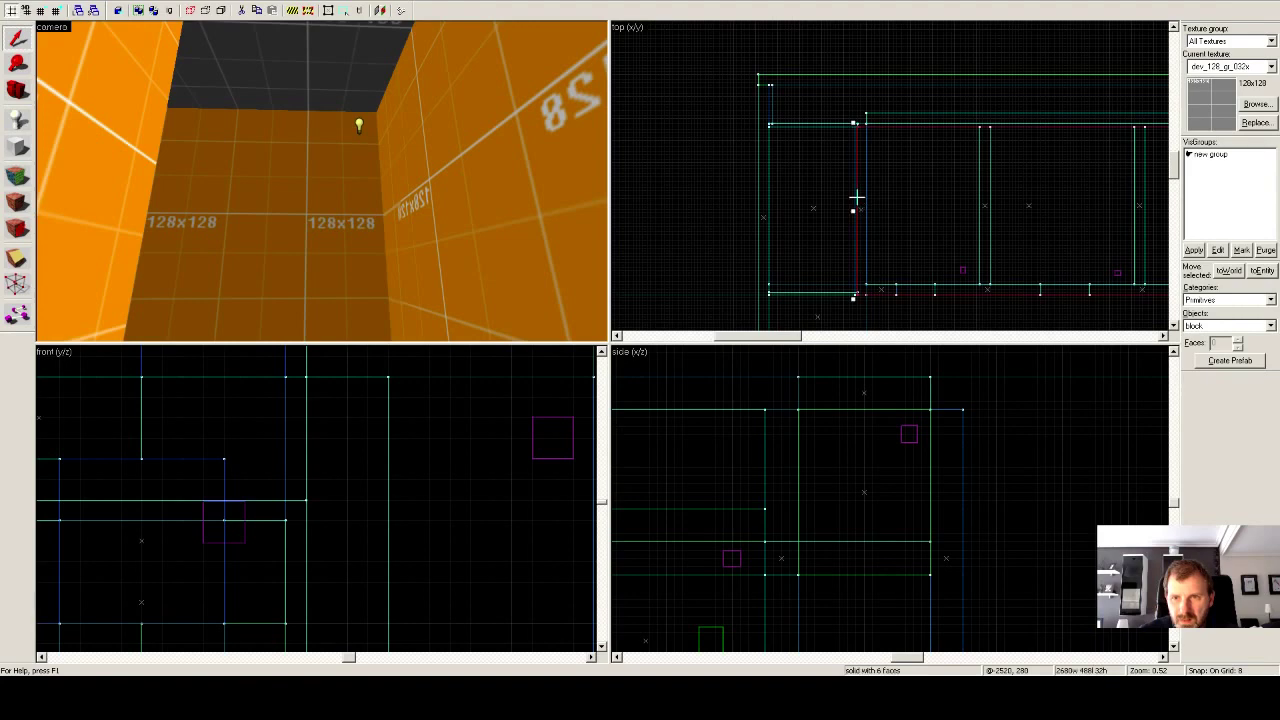
left_click(812, 125)
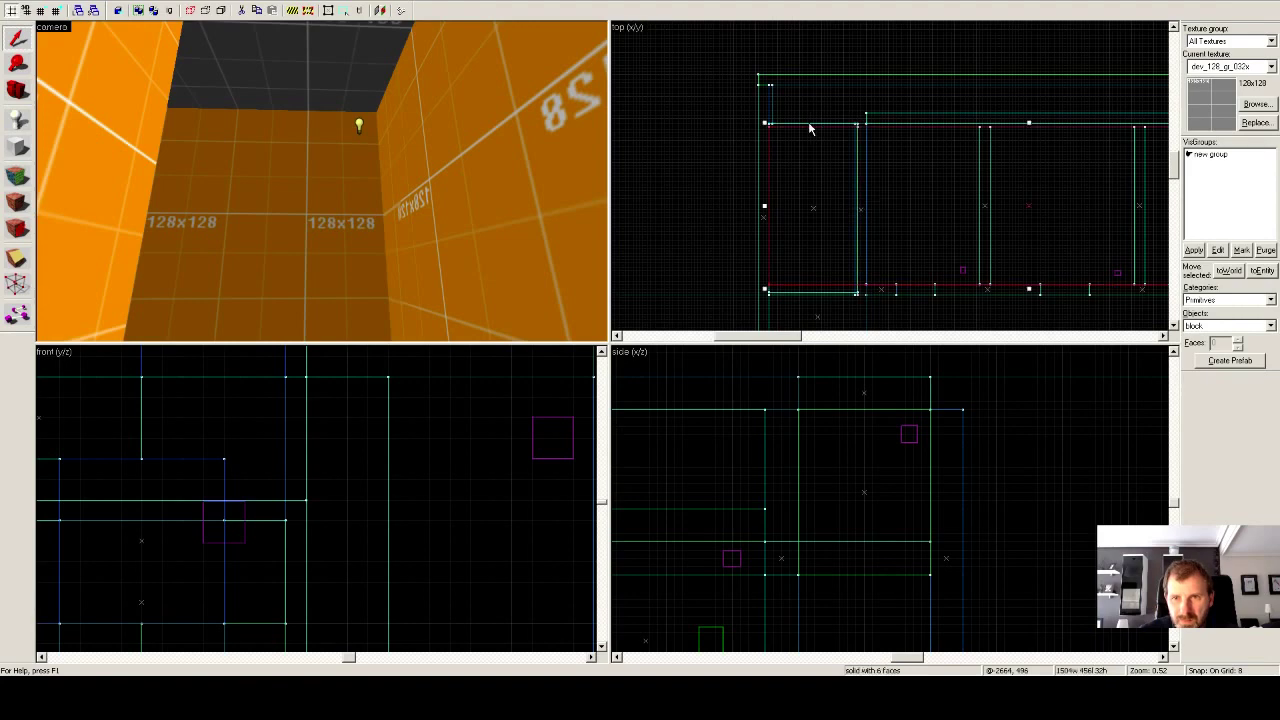
left_click(809, 124)
left_click(769, 180)
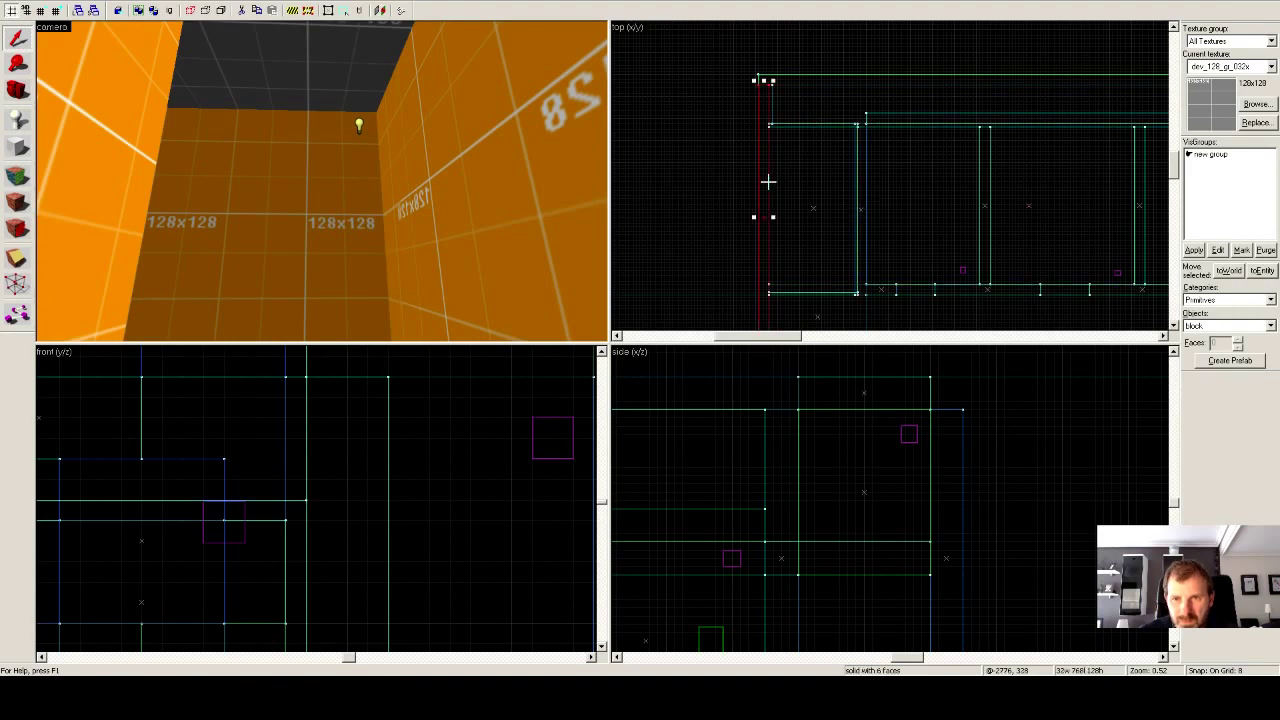
left_click(789, 296)
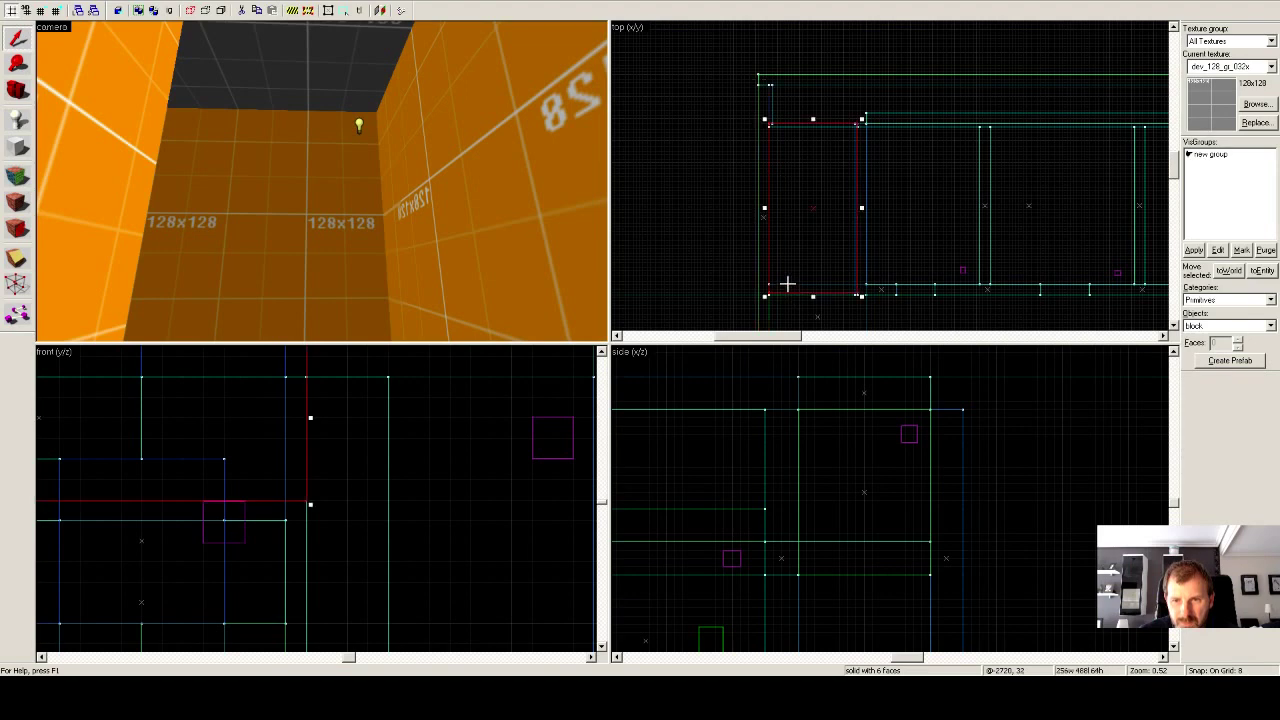
left_click(763, 246)
left_click(813, 289)
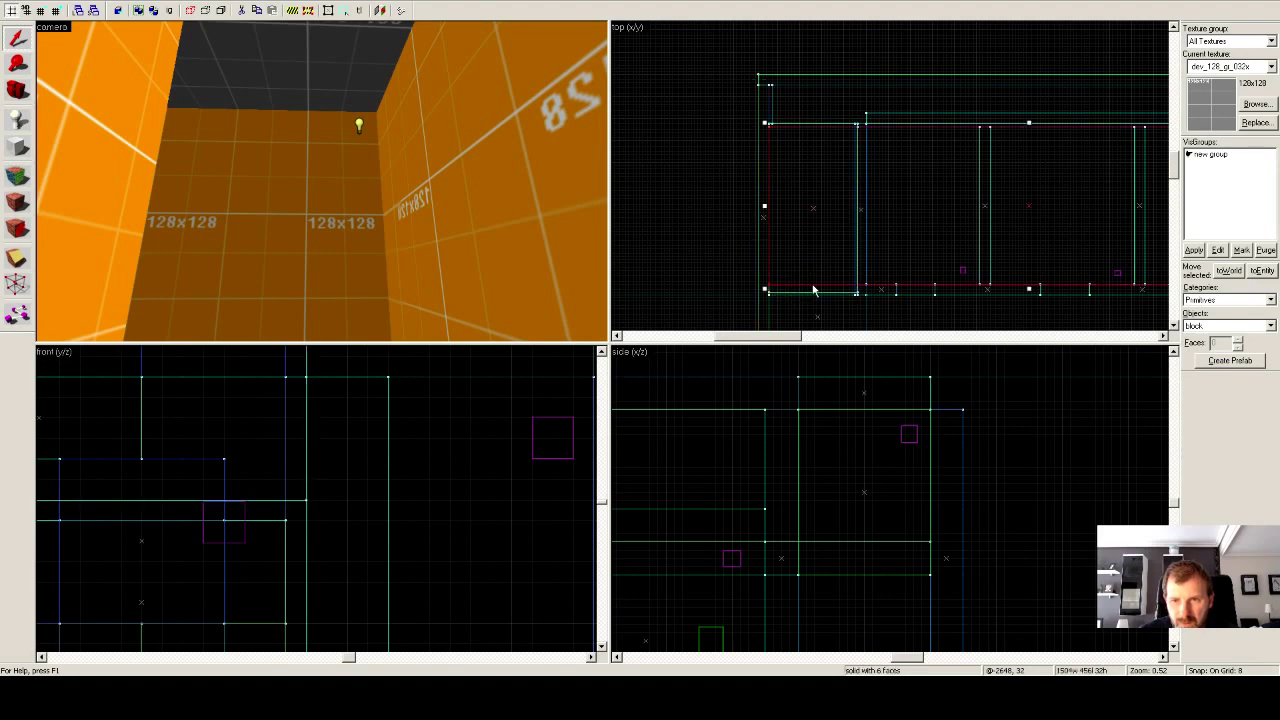
Examine the inside of the building around the new block, including the overhead slab, the corridor floor and the missing floor.
left_click(520, 228)
key("z")
key("s")
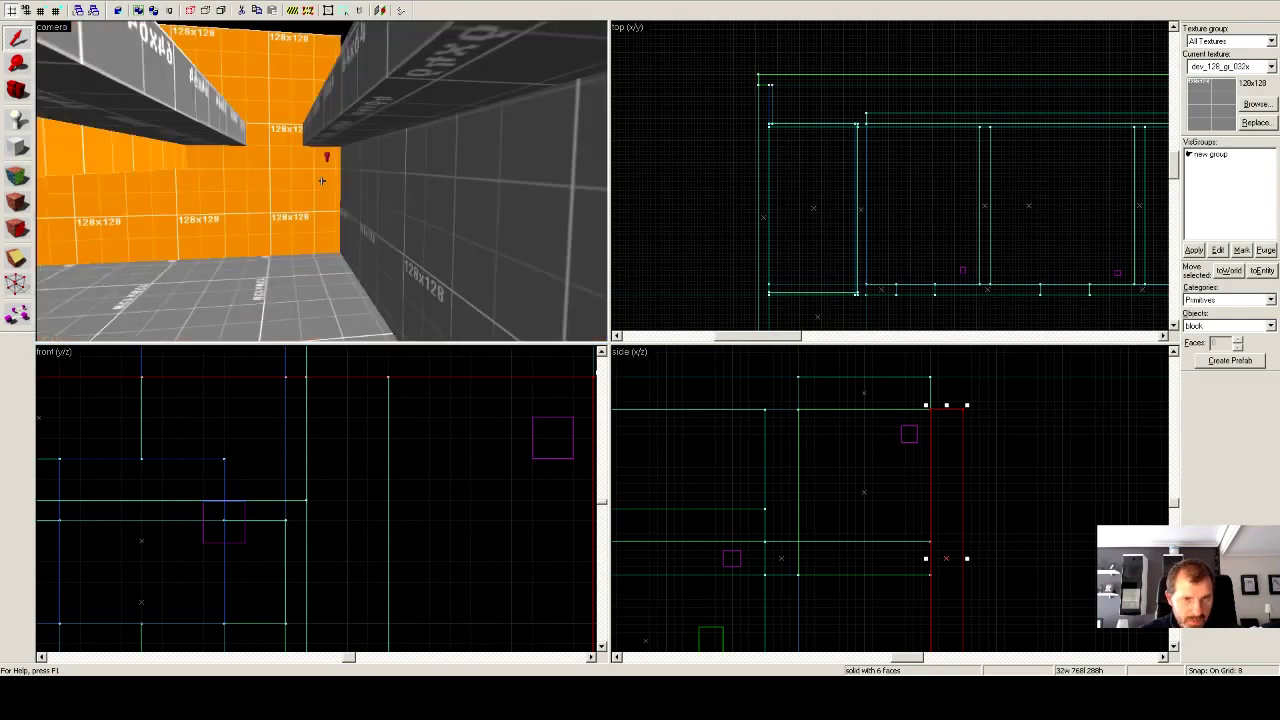
key("w")
key("s")
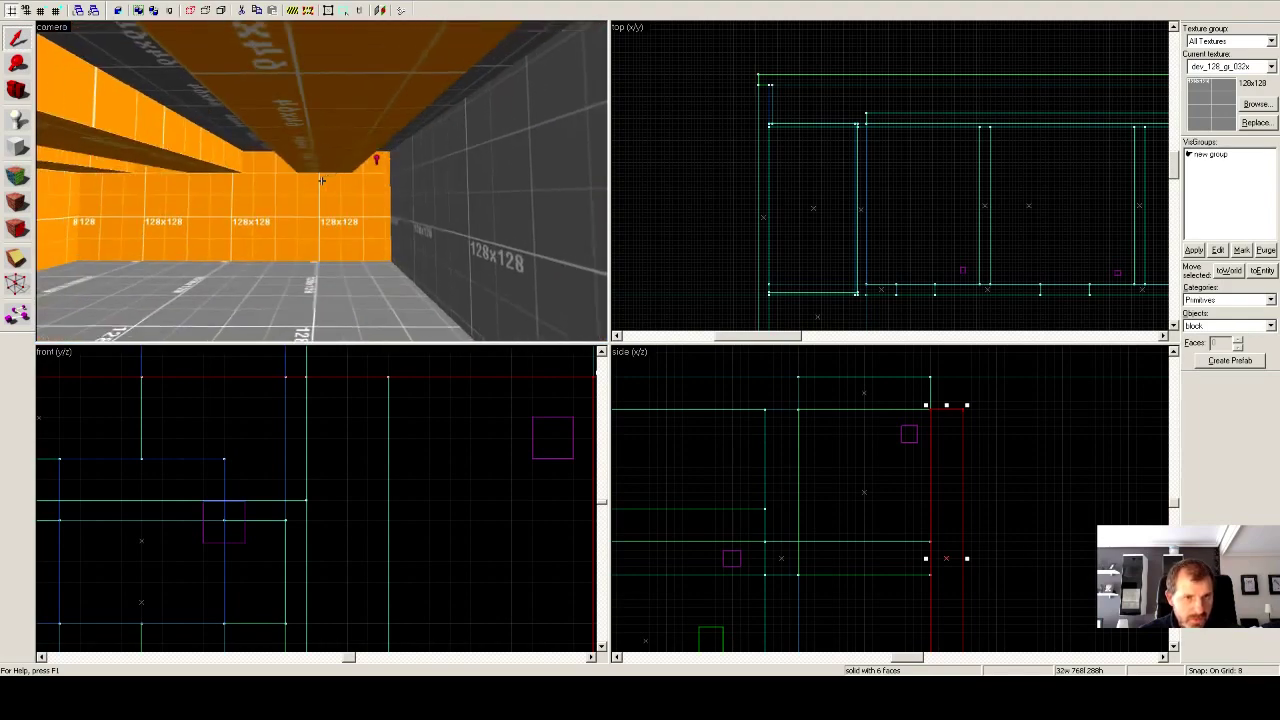
key("w")
key("w")
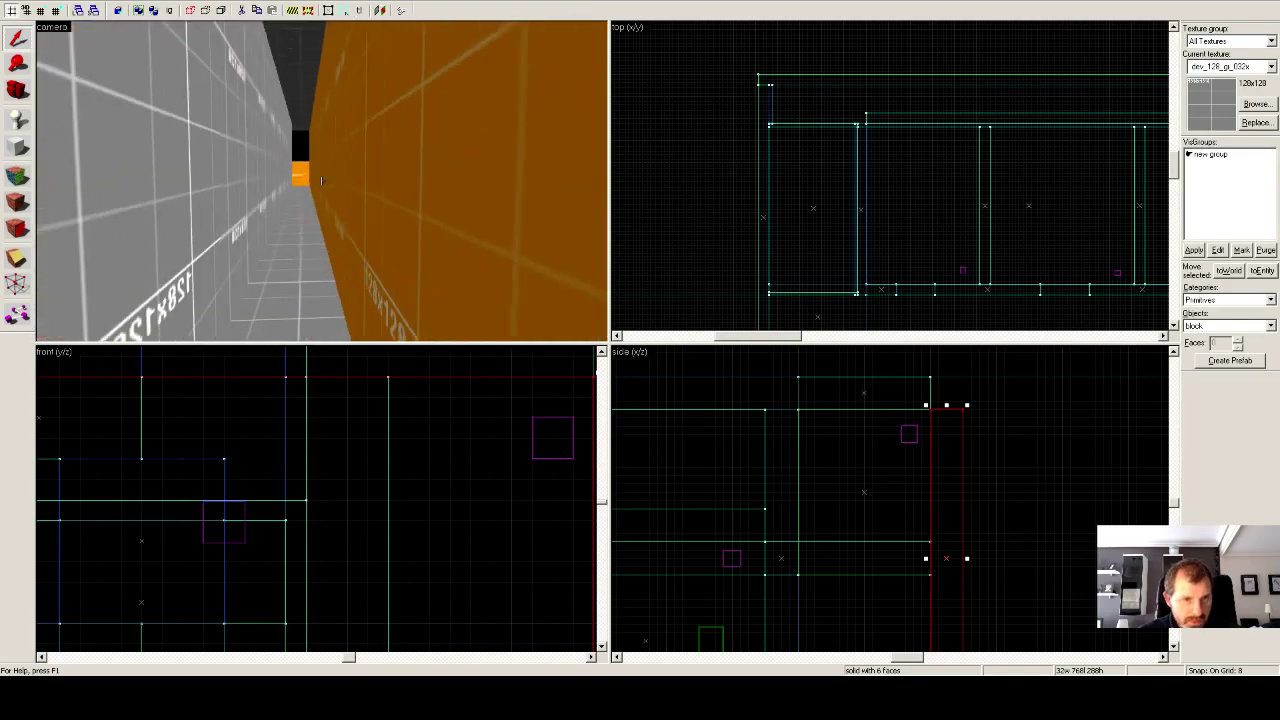
key("w")
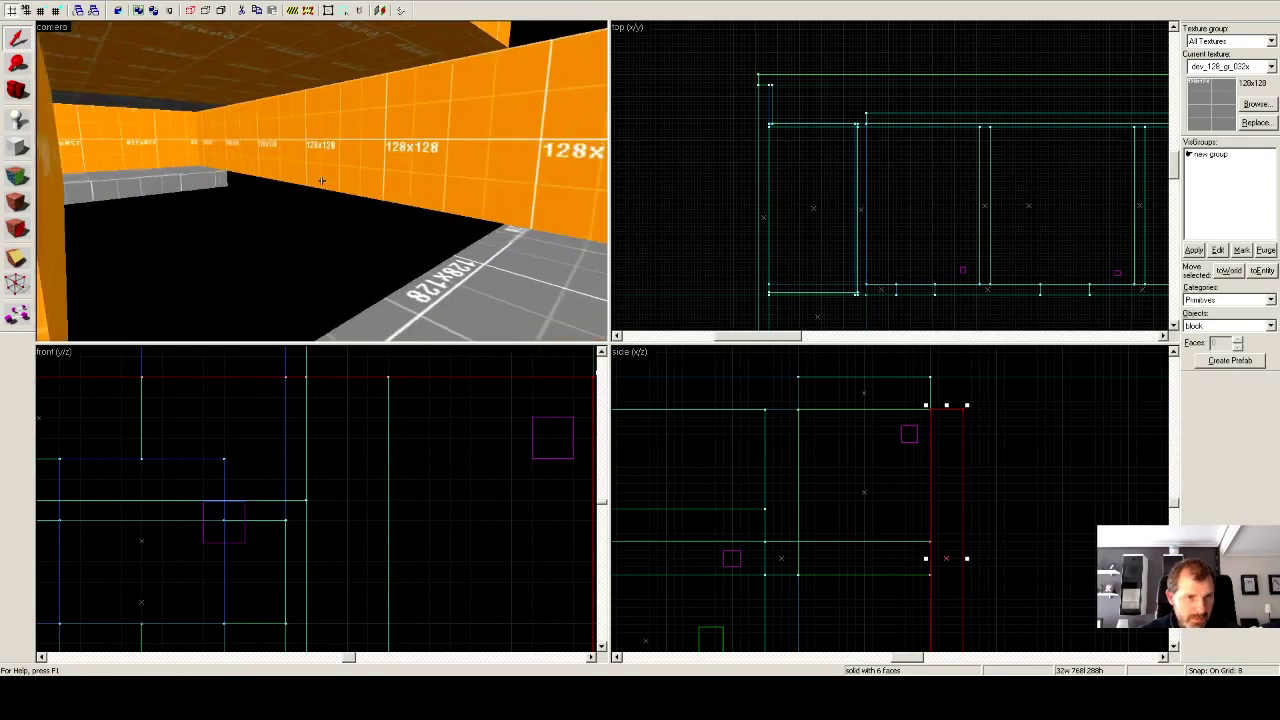
key("z")
left_click(367, 127)
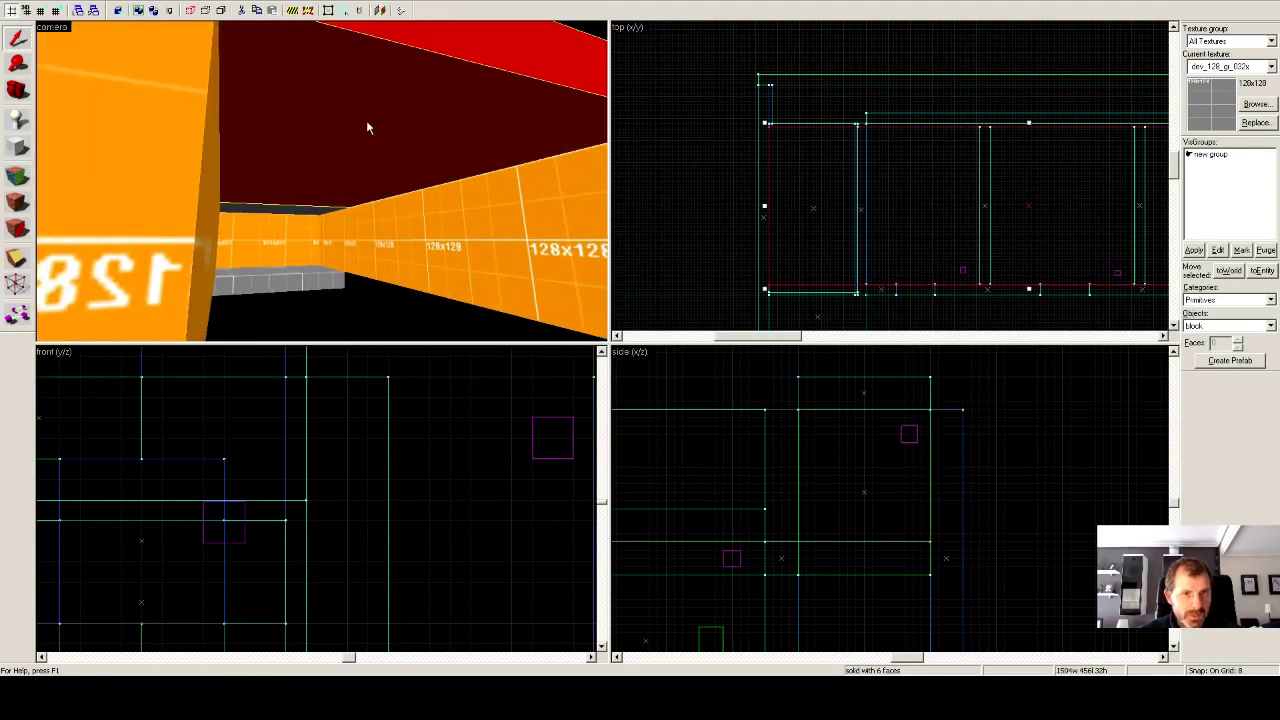
left_click(300, 280)
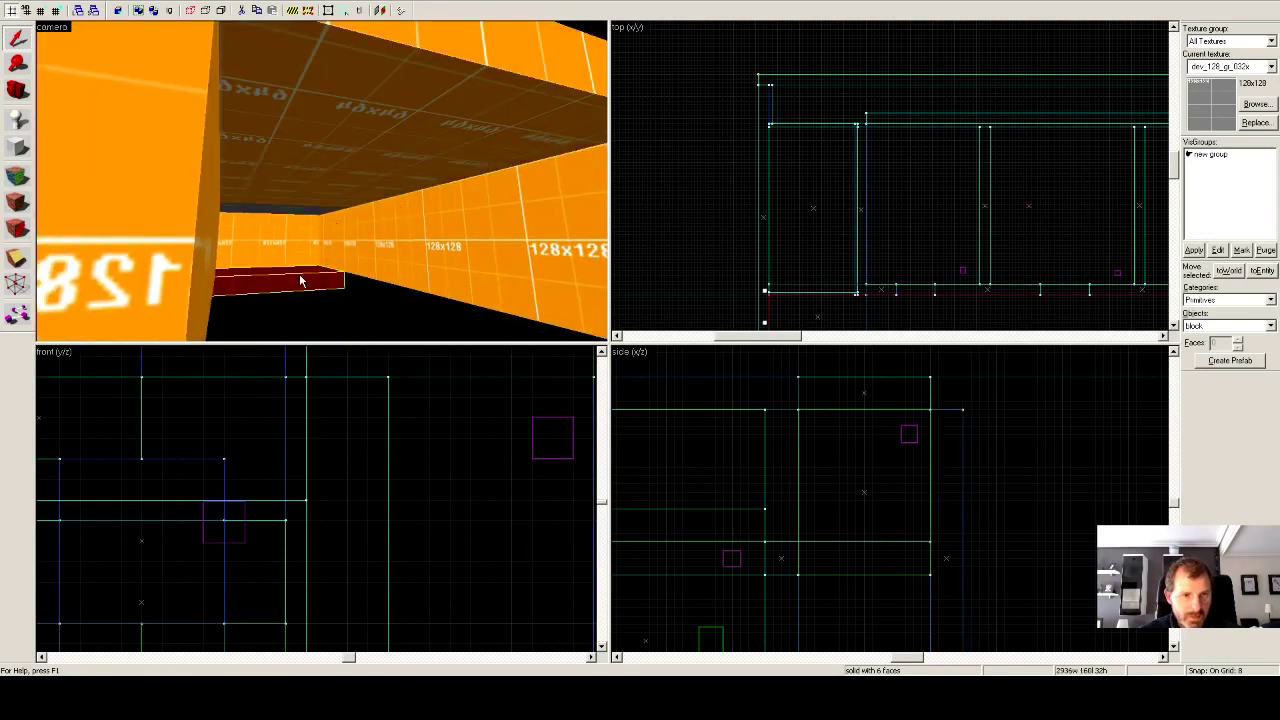
key("z")
key("w")
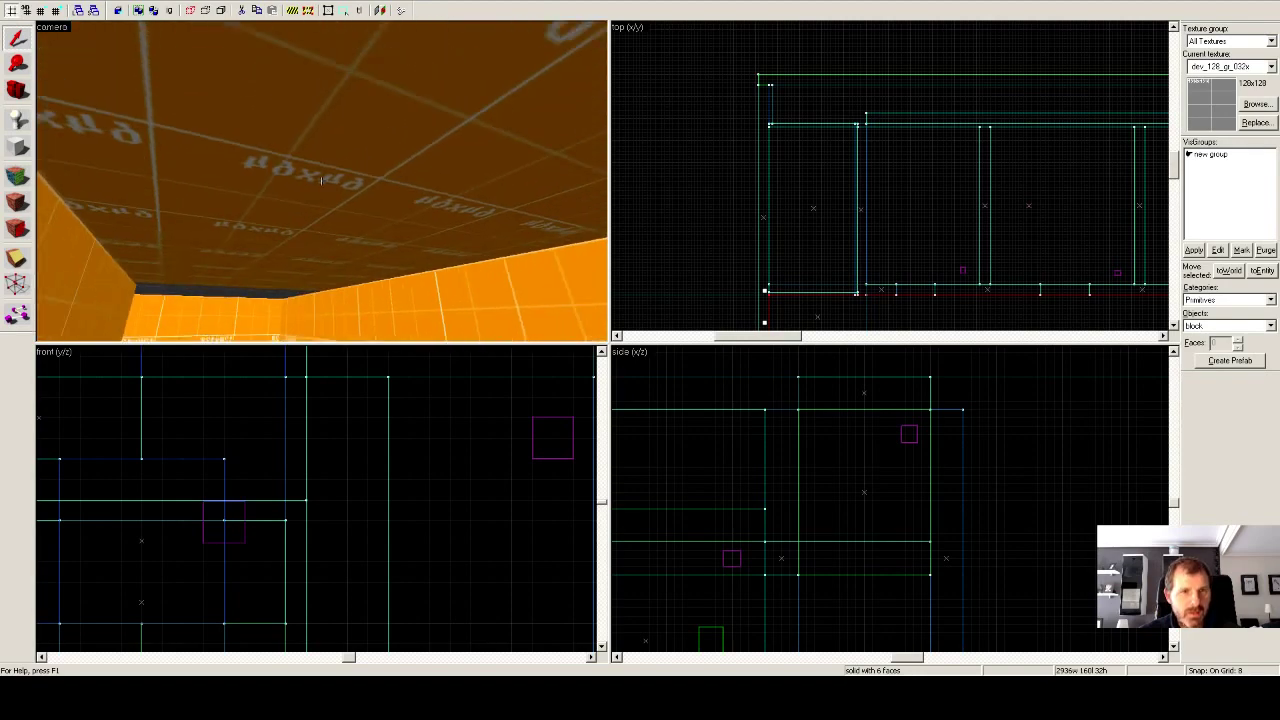
Select the new 256-wide, 488-long block, reduce its height to 32 and lower it to floor level across the floor opening.
left_click(321, 181)
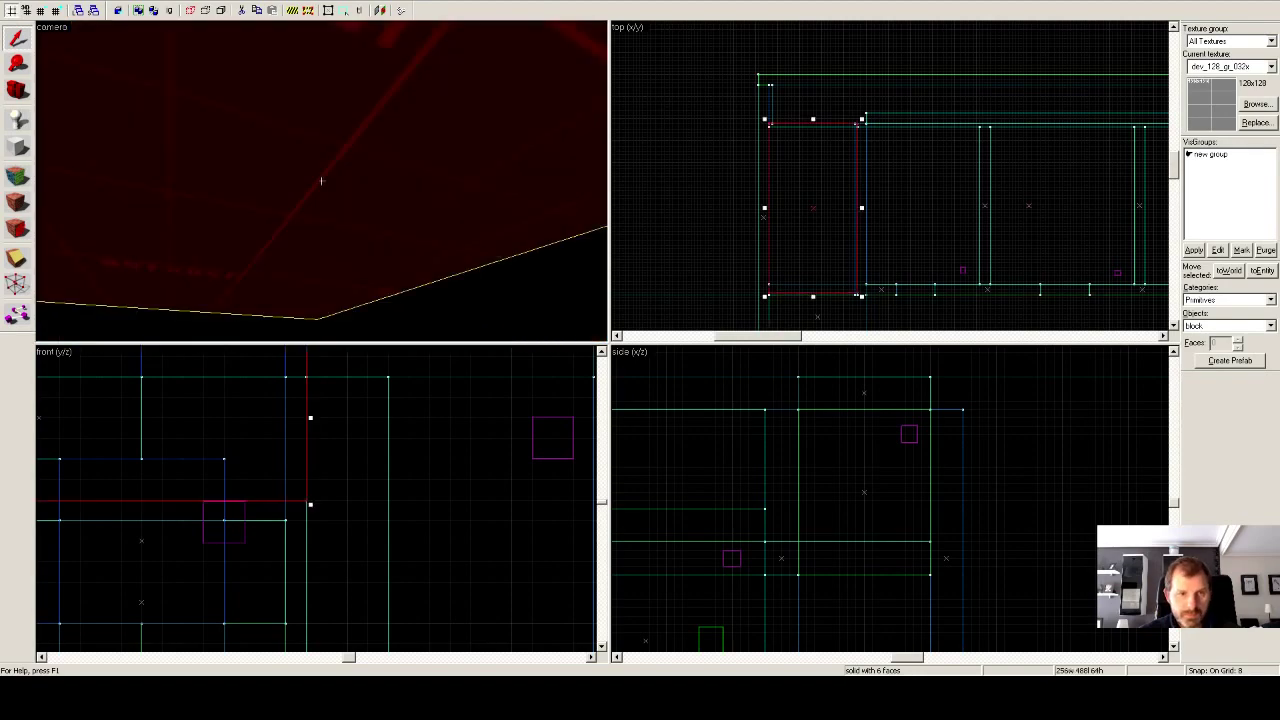
key("z")
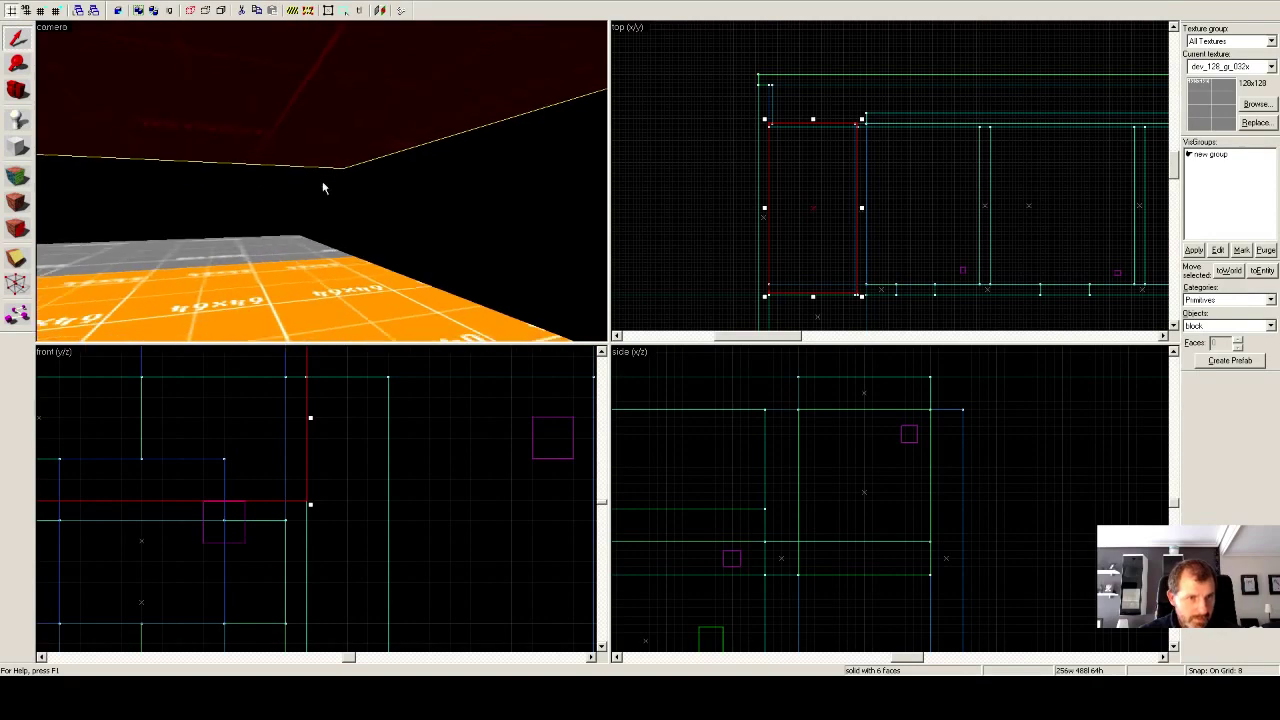
scroll(260, 420, "down", 5)
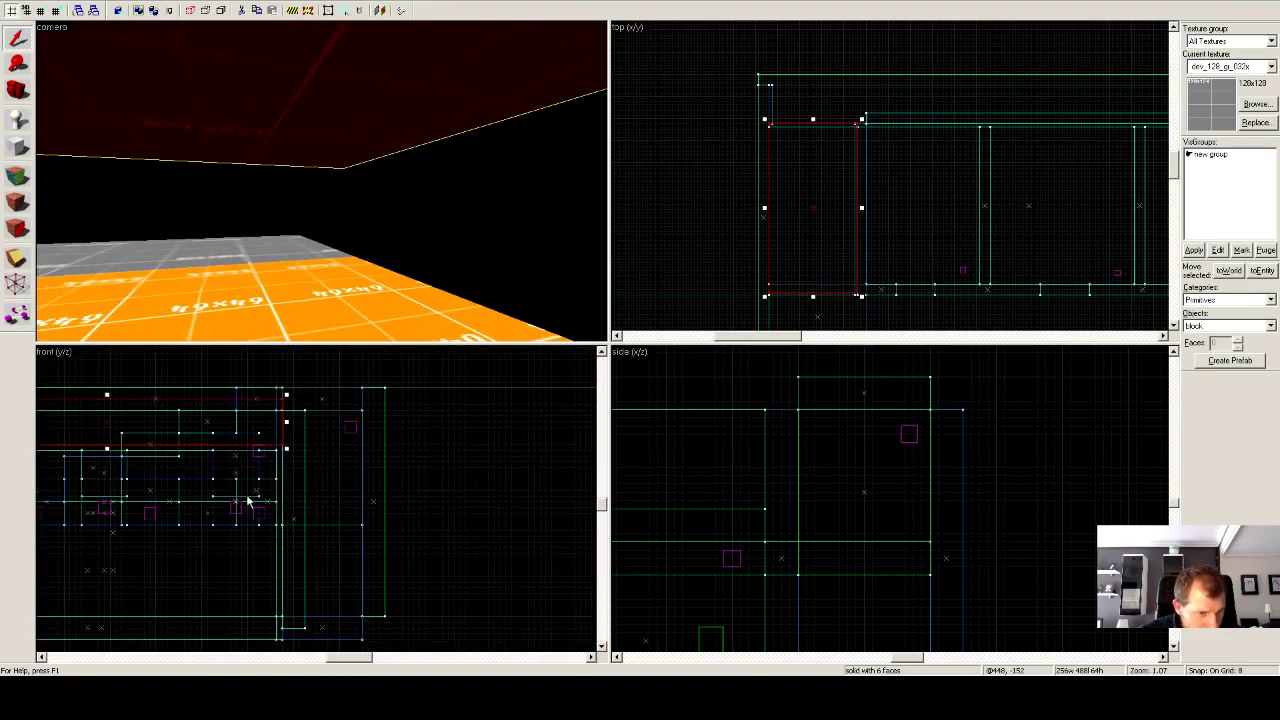
left_click_drag(342, 659, 322, 662)
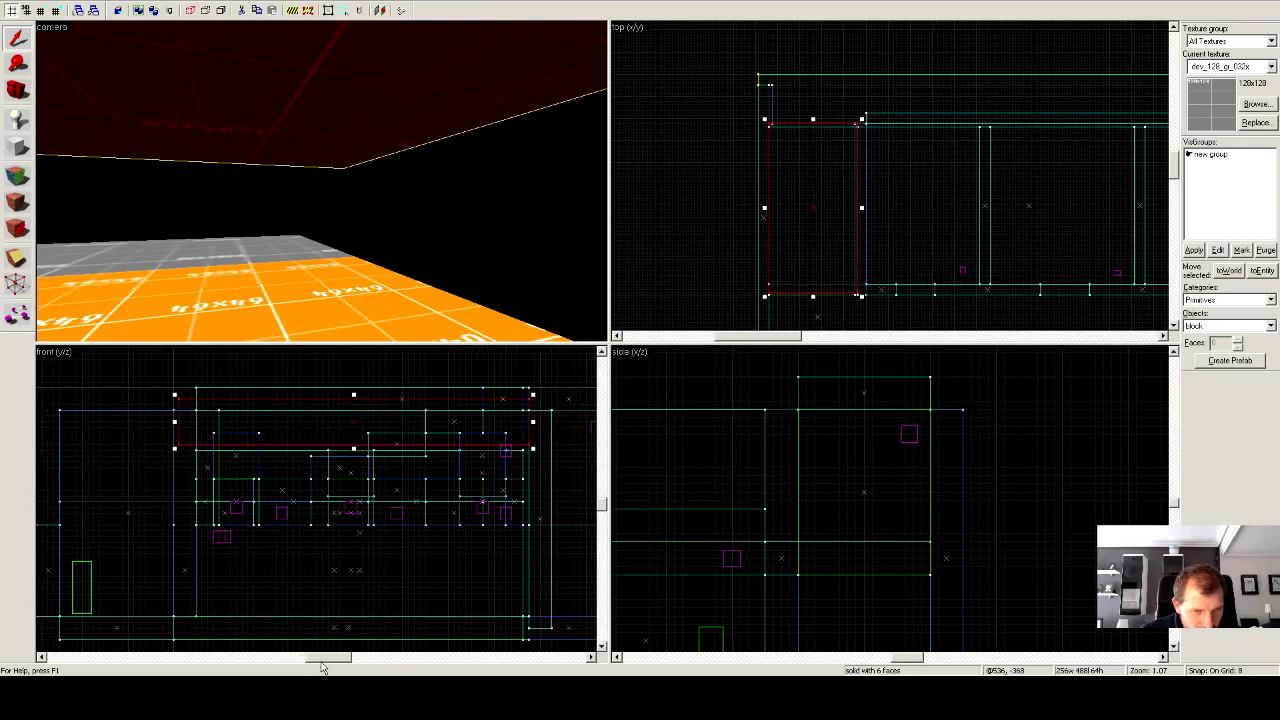
left_click_drag(355, 397, 348, 622)
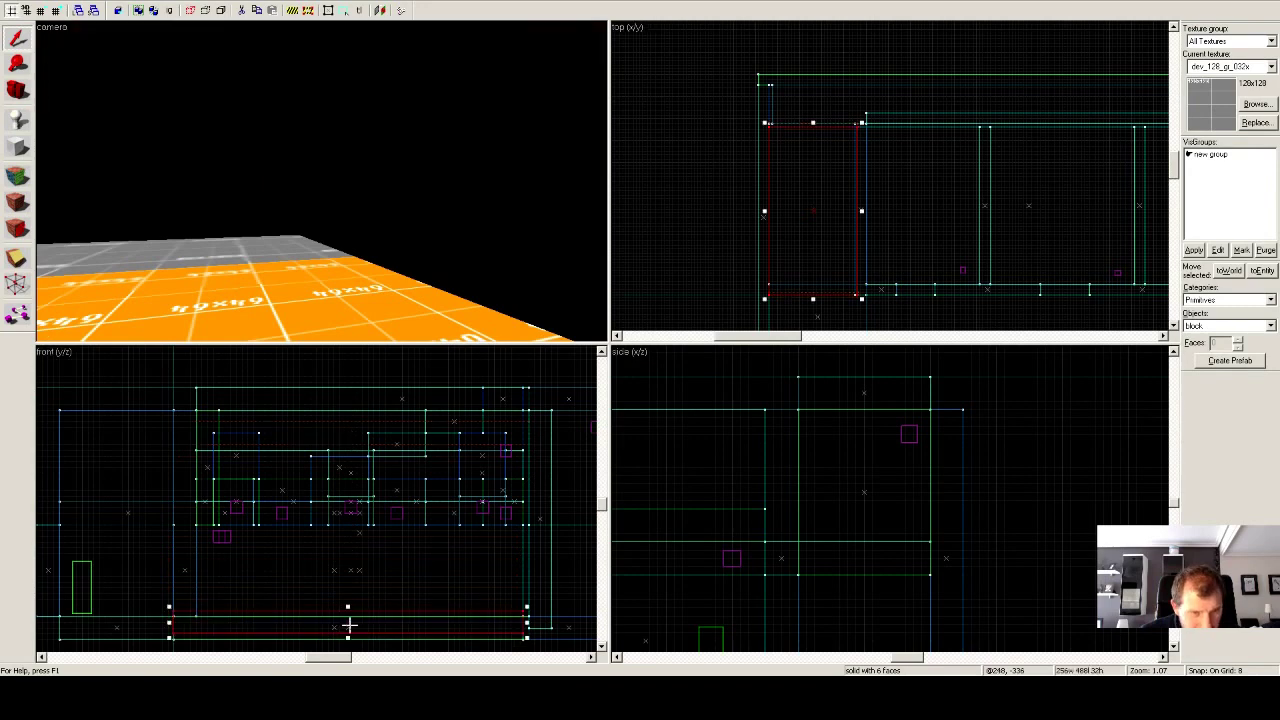
Lengthen the new floor slab to 496 so it meets the adjoining corridor floor without a gap.
key("Left")
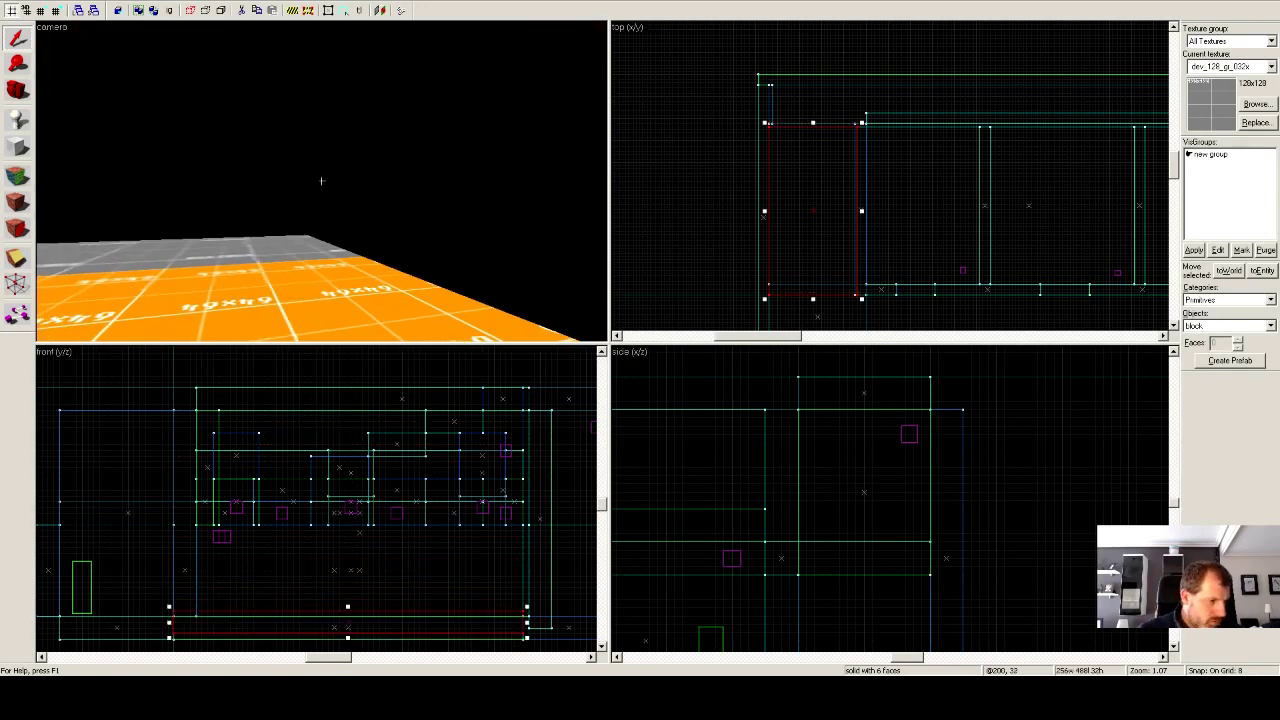
key("Down")
key("Down")
key("Down")
key("w")
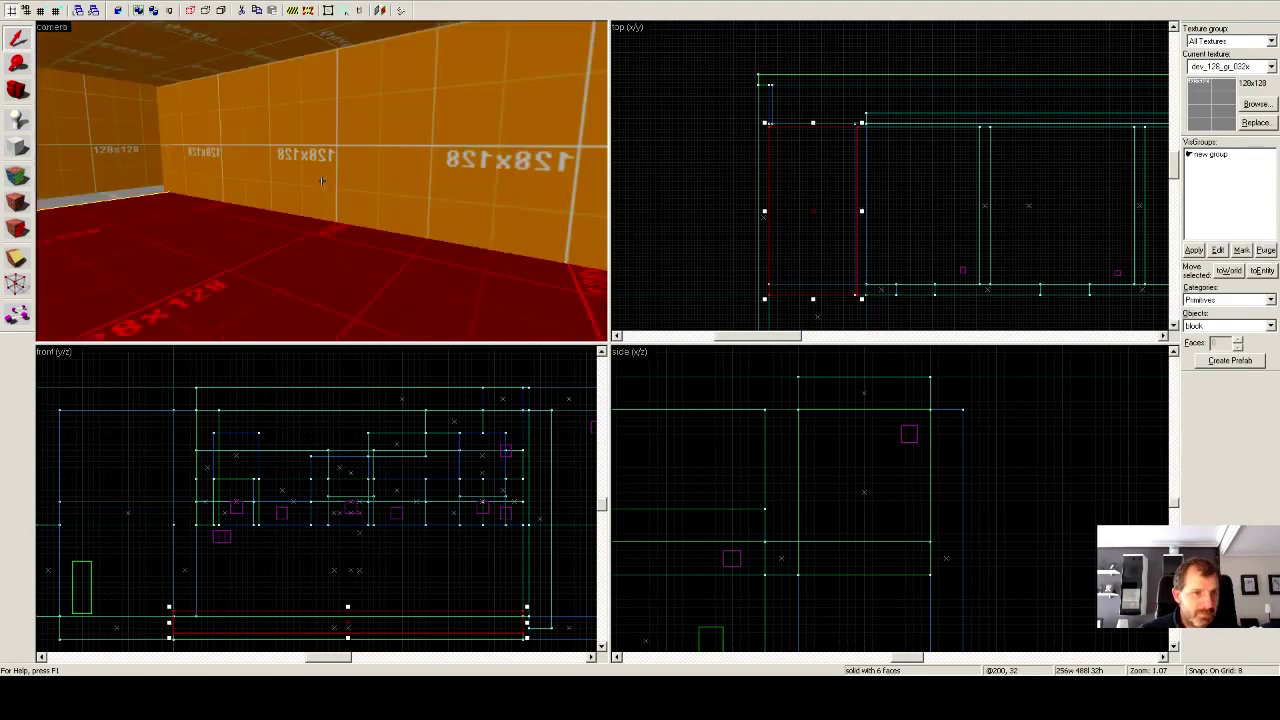
key("w")
key("Right")
key("Right")
key("Right")
key("Right")
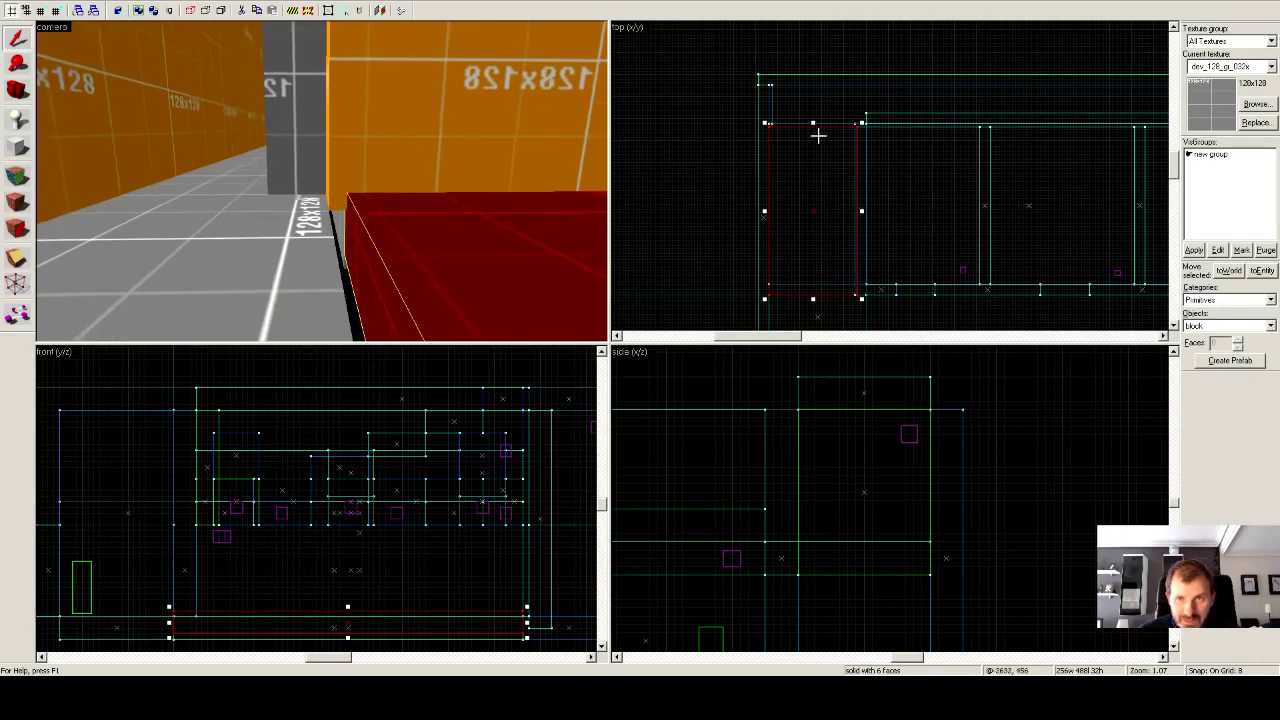
left_click_drag(813, 122, 814, 120)
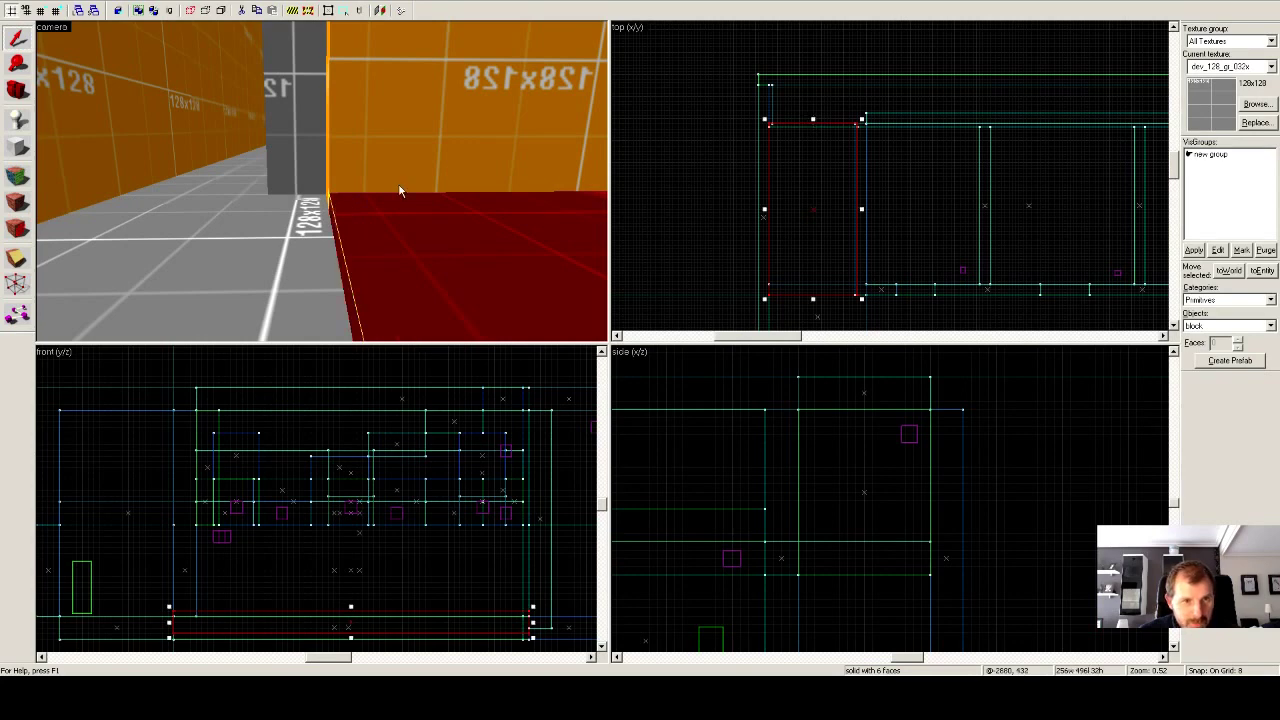
Examine the new floor slab's edge and corners in the plan view for alignment with the neighbouring walls.
scroll(342, 236, "up", 2)
scroll(340, 240, "down", 2)
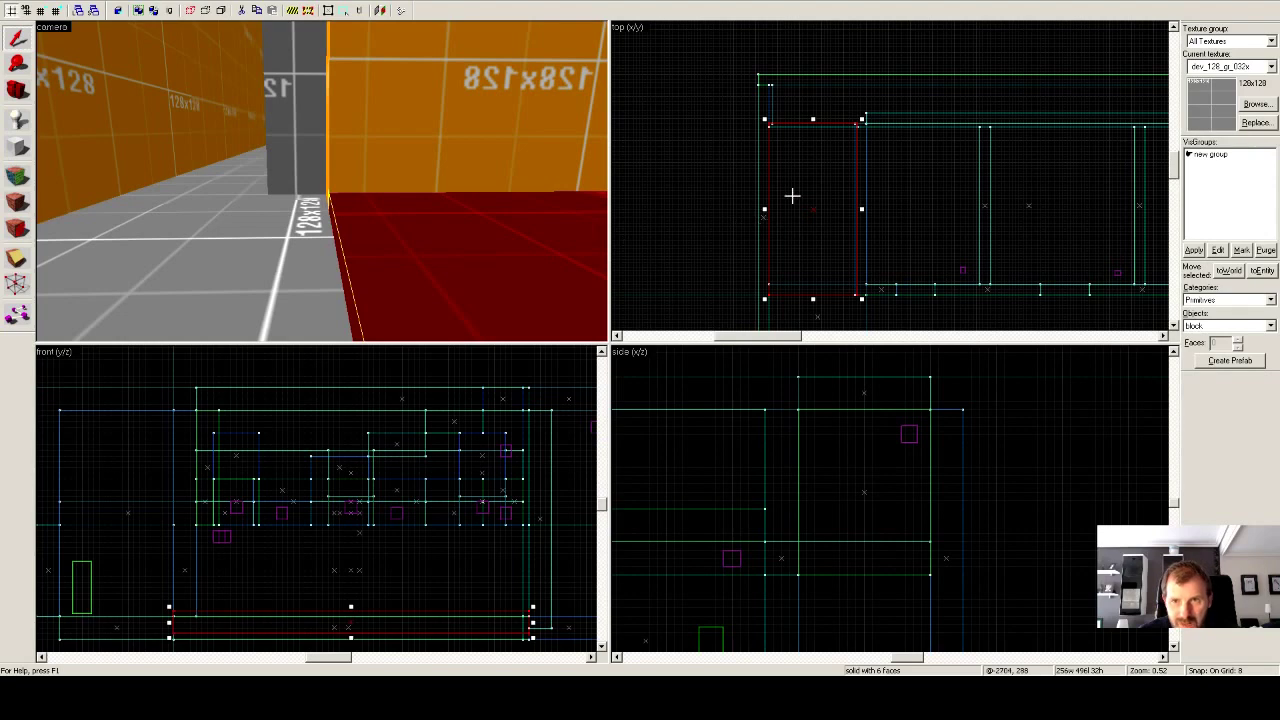
scroll(807, 160, "up", 6)
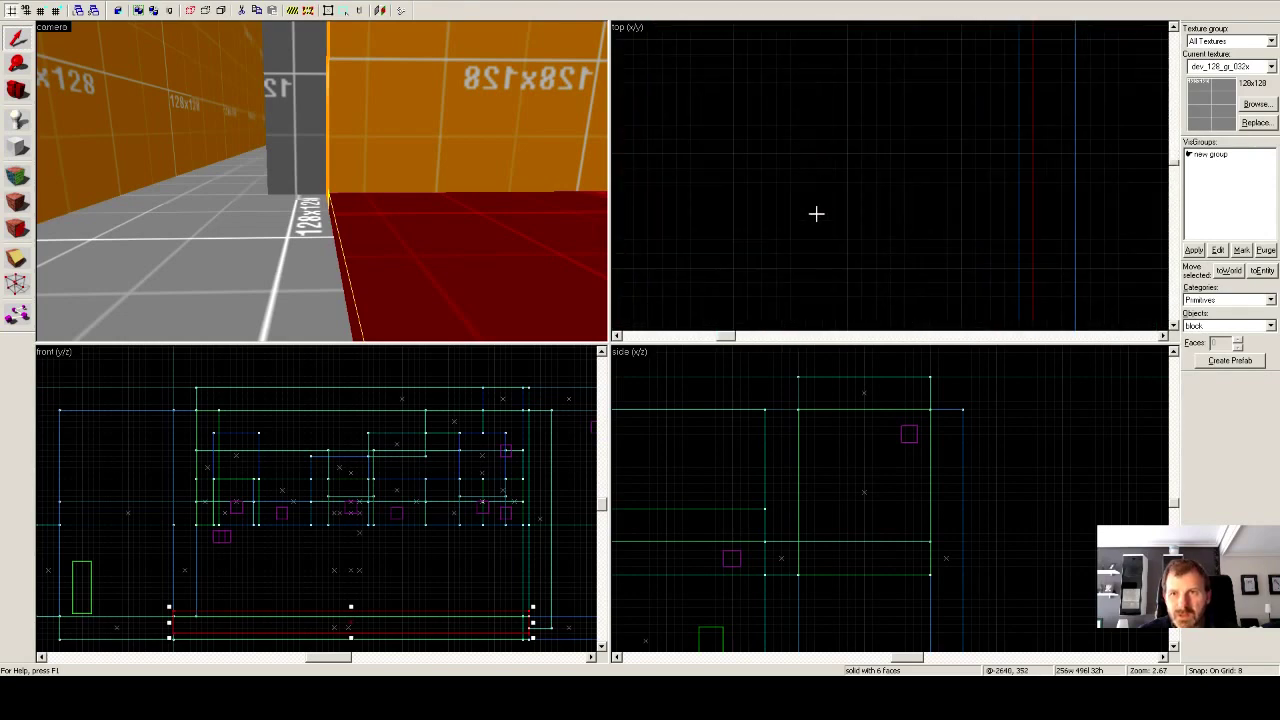
middle_click_drag(870, 128, 860, 297)
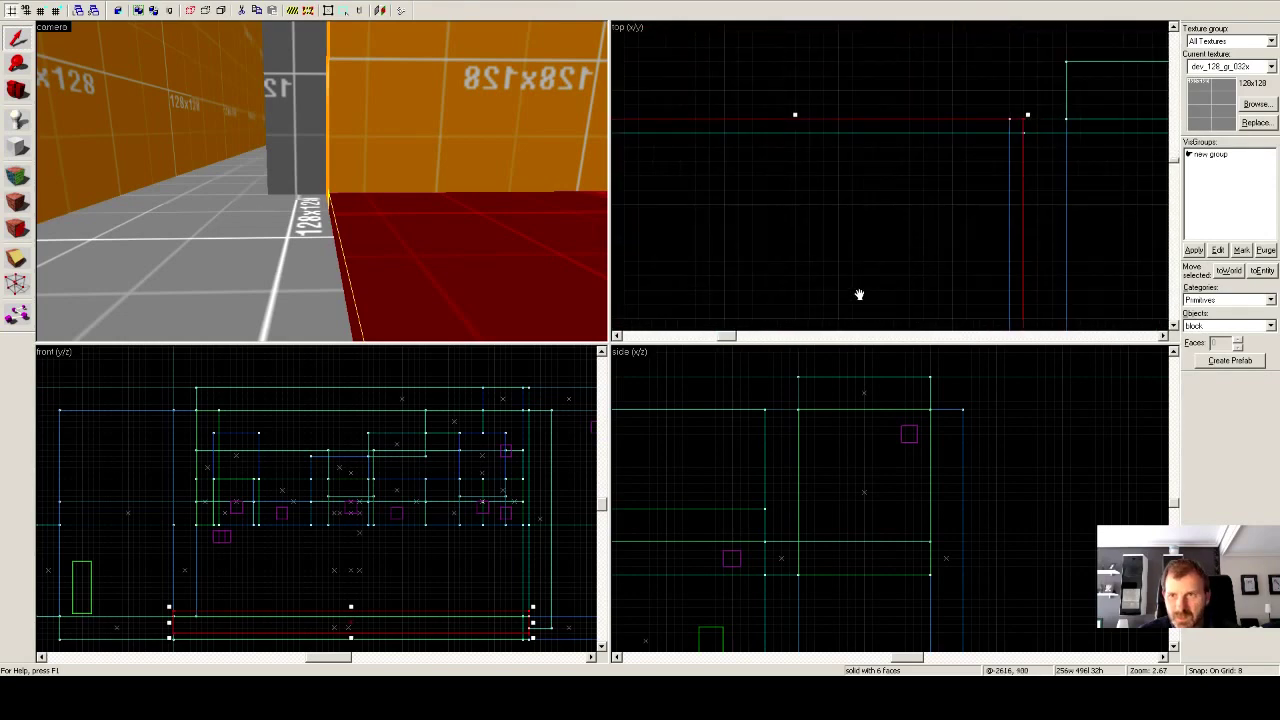
middle_click_drag(781, 213, 890, 250)
left_click_drag(890, 250, 934, 266)
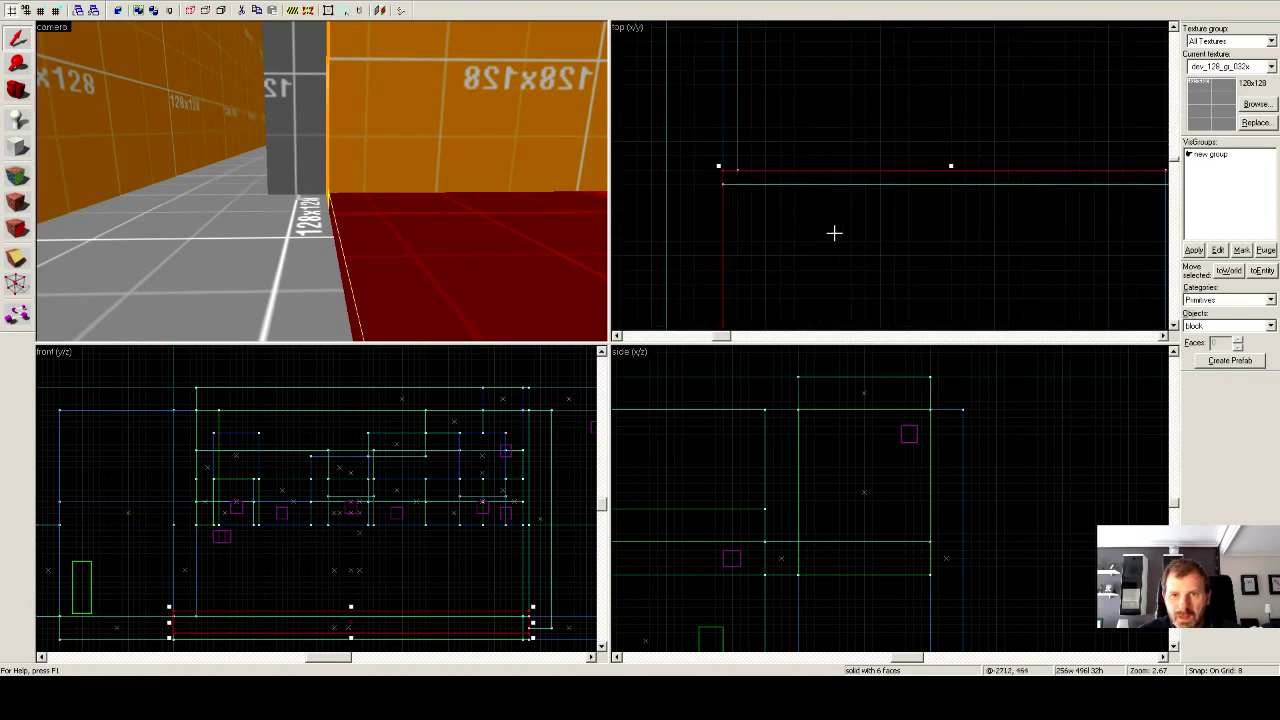
scroll(834, 231, "up", 3)
scroll(834, 232, "down", 2)
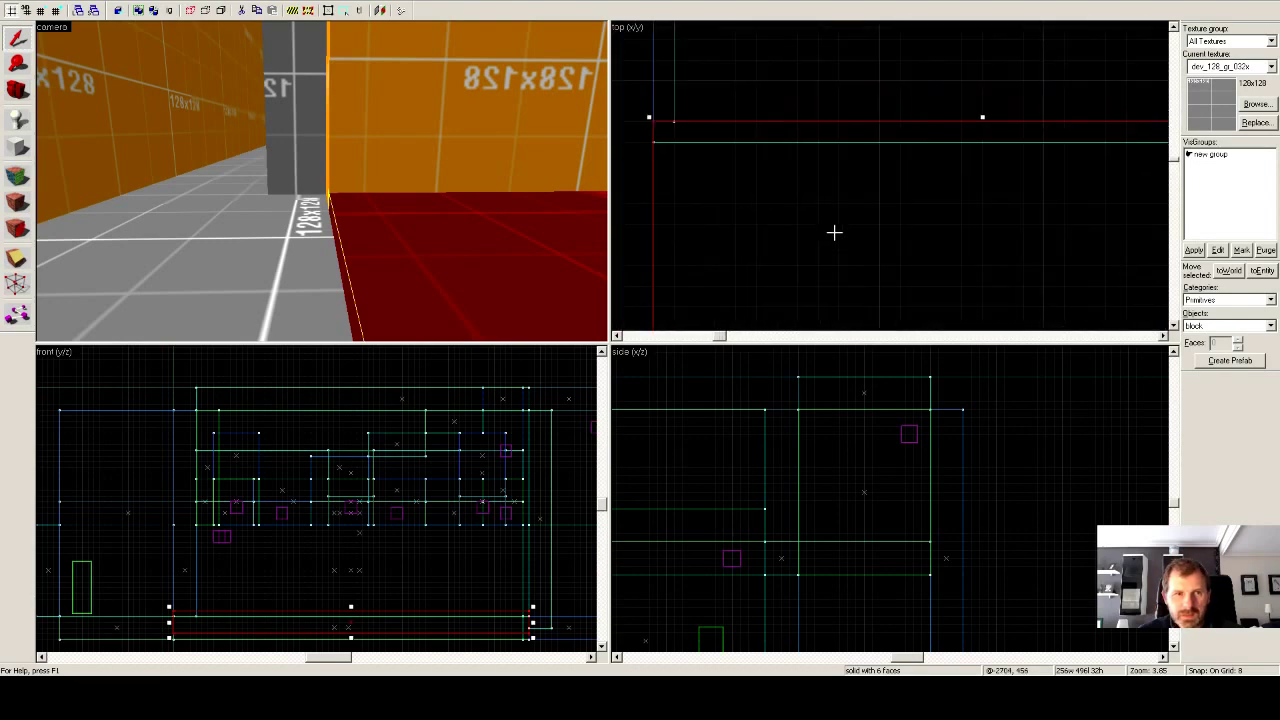
Compare the new floor slab with the adjoining corridor floor and inspect the corridor along their shared edge.
left_click(251, 260)
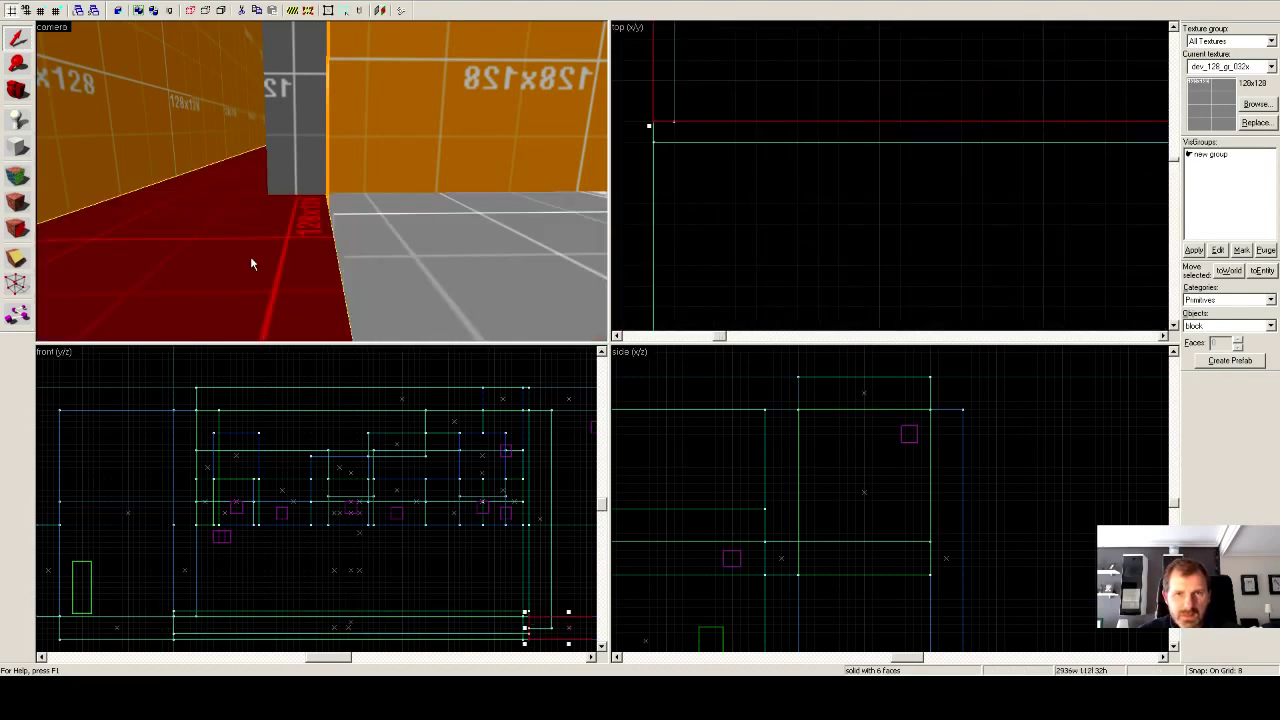
left_click(417, 243)
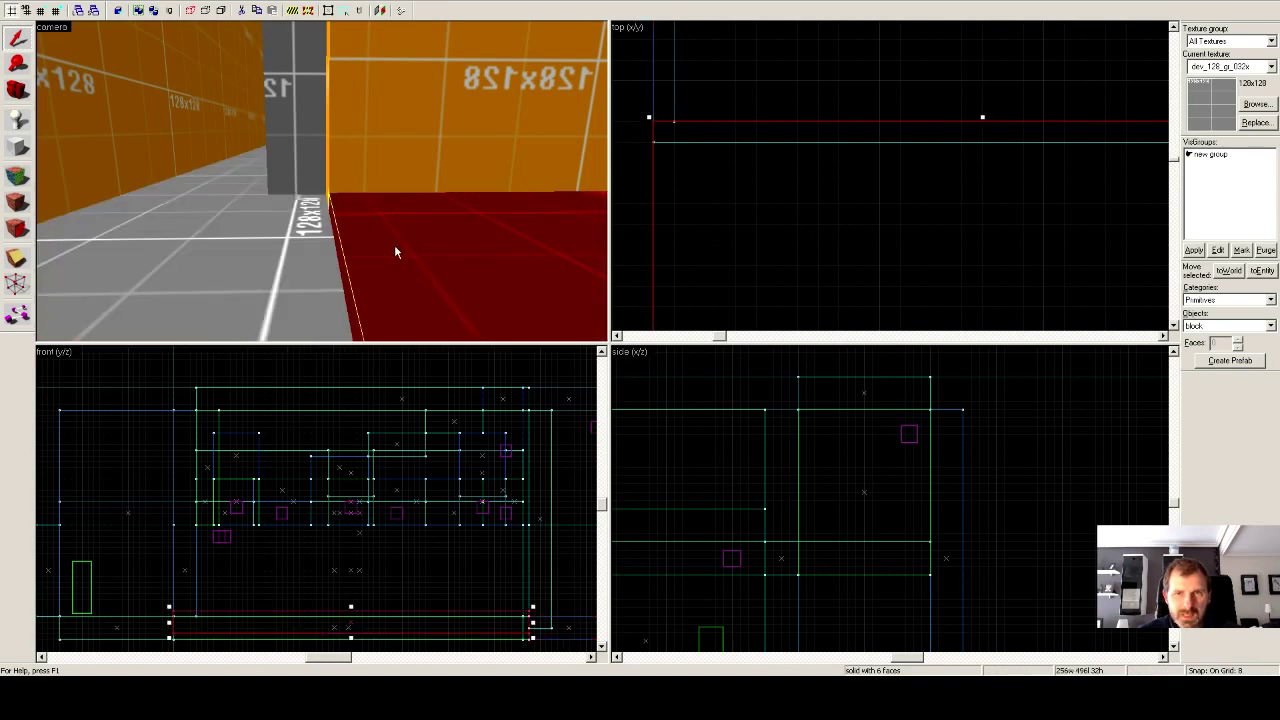
left_click(274, 251)
scroll(349, 229, "down", 2)
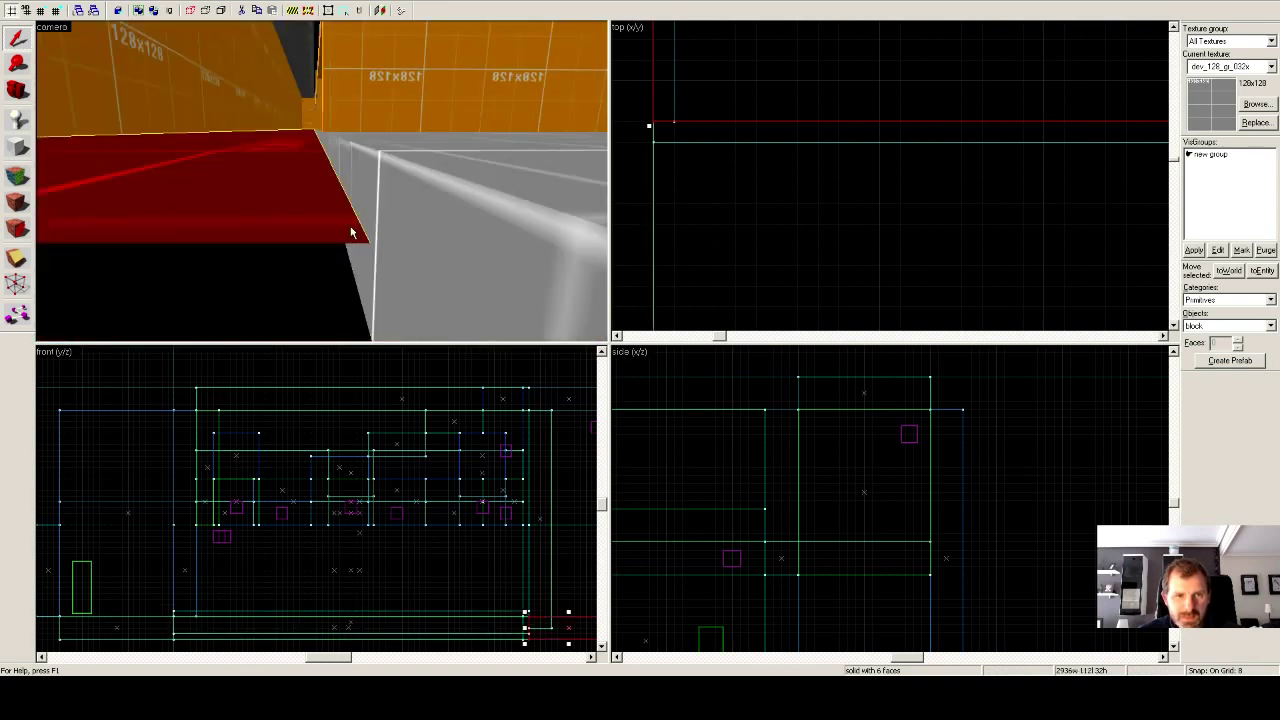
scroll(349, 229, "up", 3)
scroll(349, 231, "down", 2)
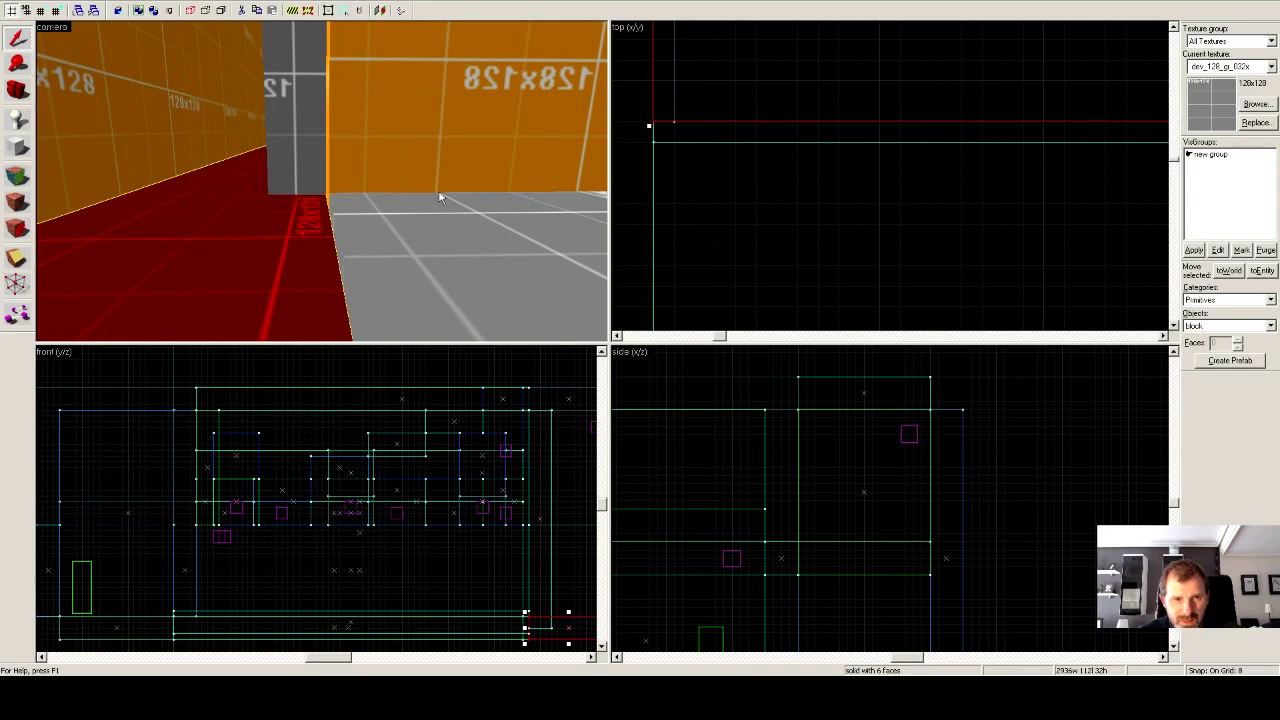
key("z")
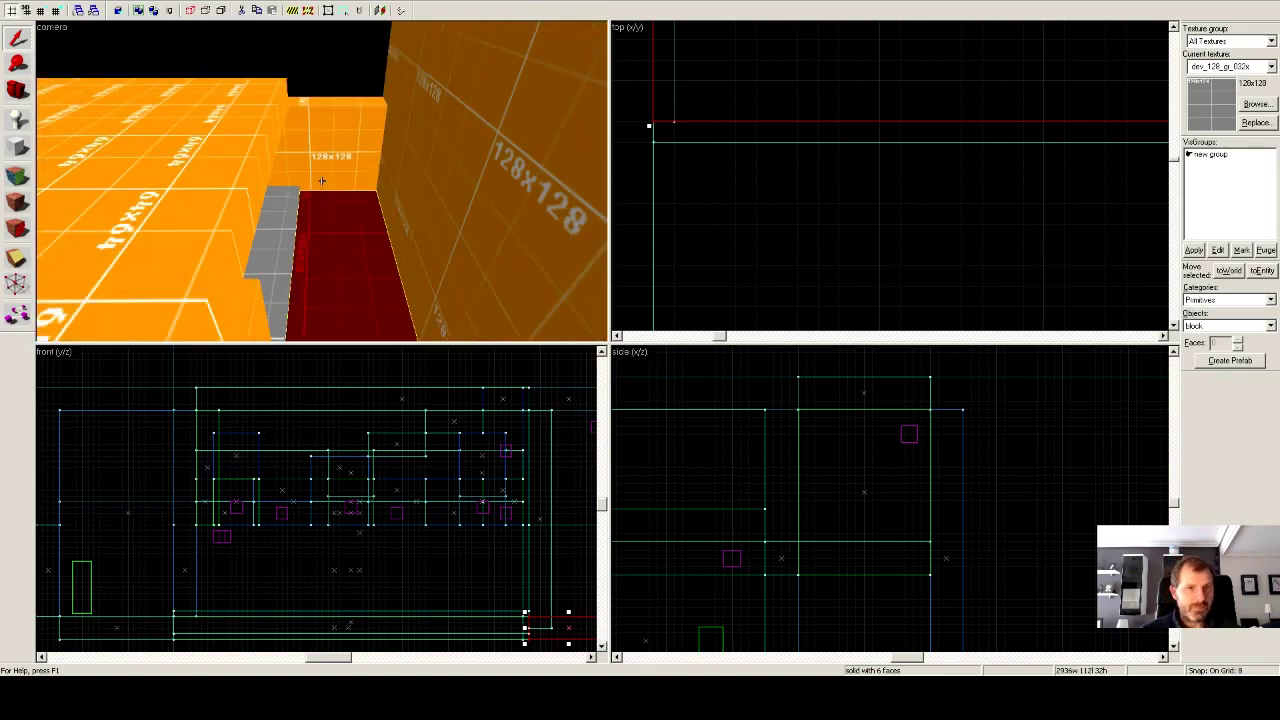
key("w")
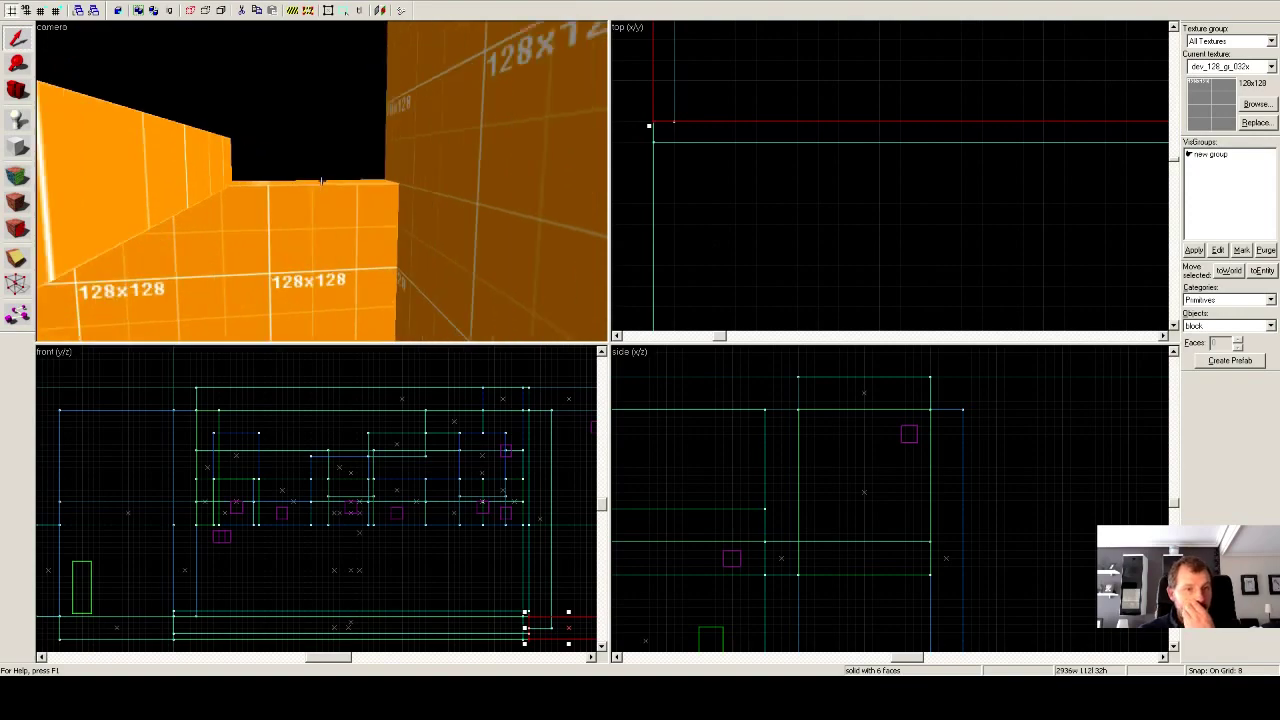
key("w")
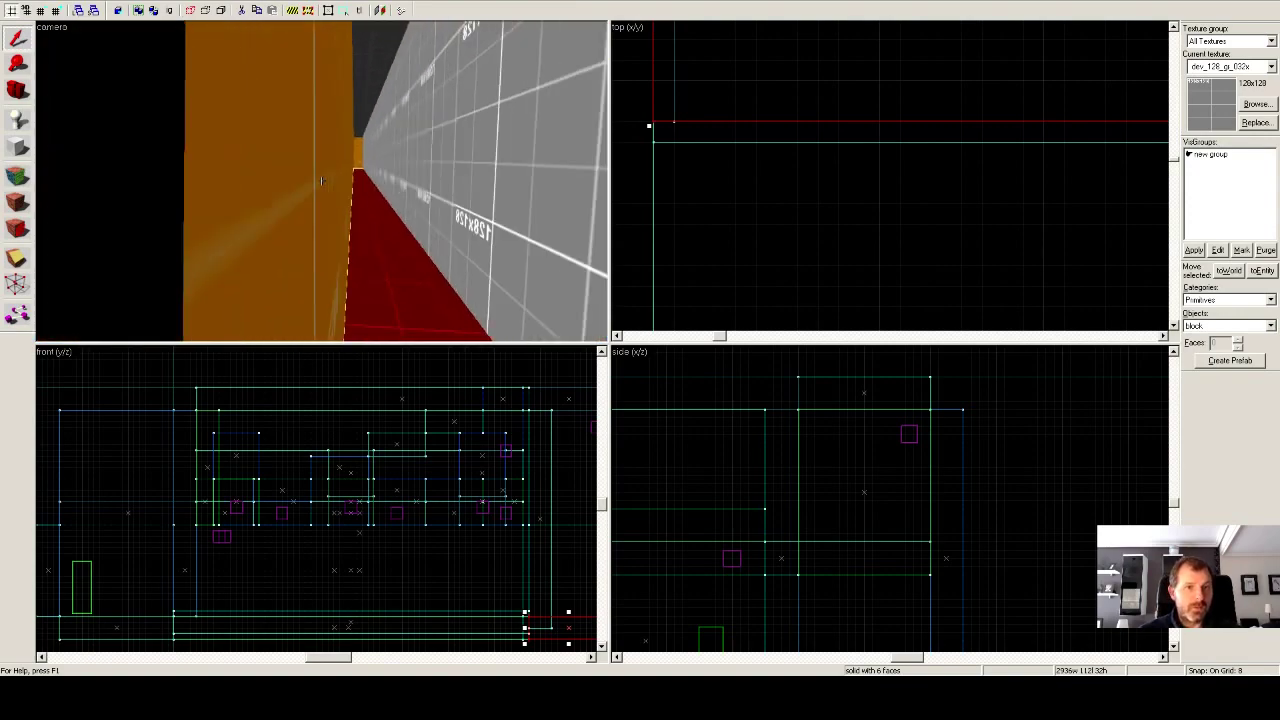
Select the 1504-wide slab spanning the rooms and try lengthening it toward the outer corridor wall, to 464 and to 480.
left_click_drag(321, 181, 321, 181)
key("w")
left_click(321, 181)
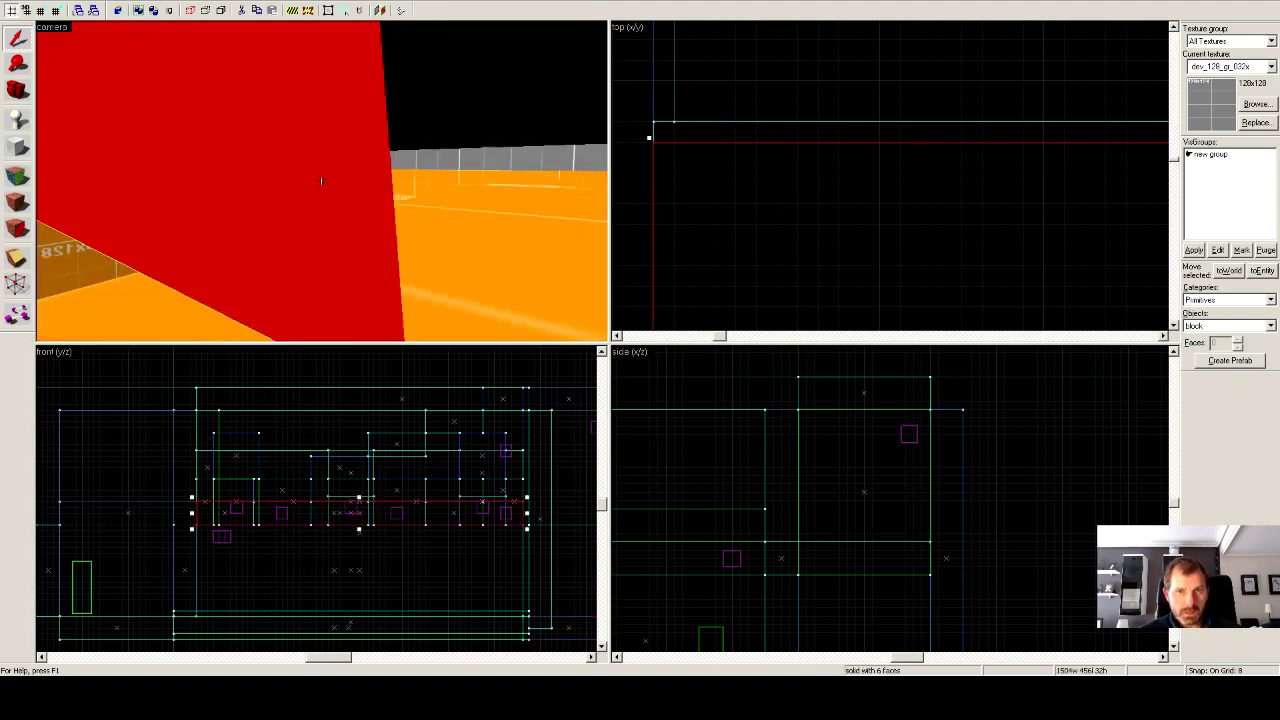
key("z")
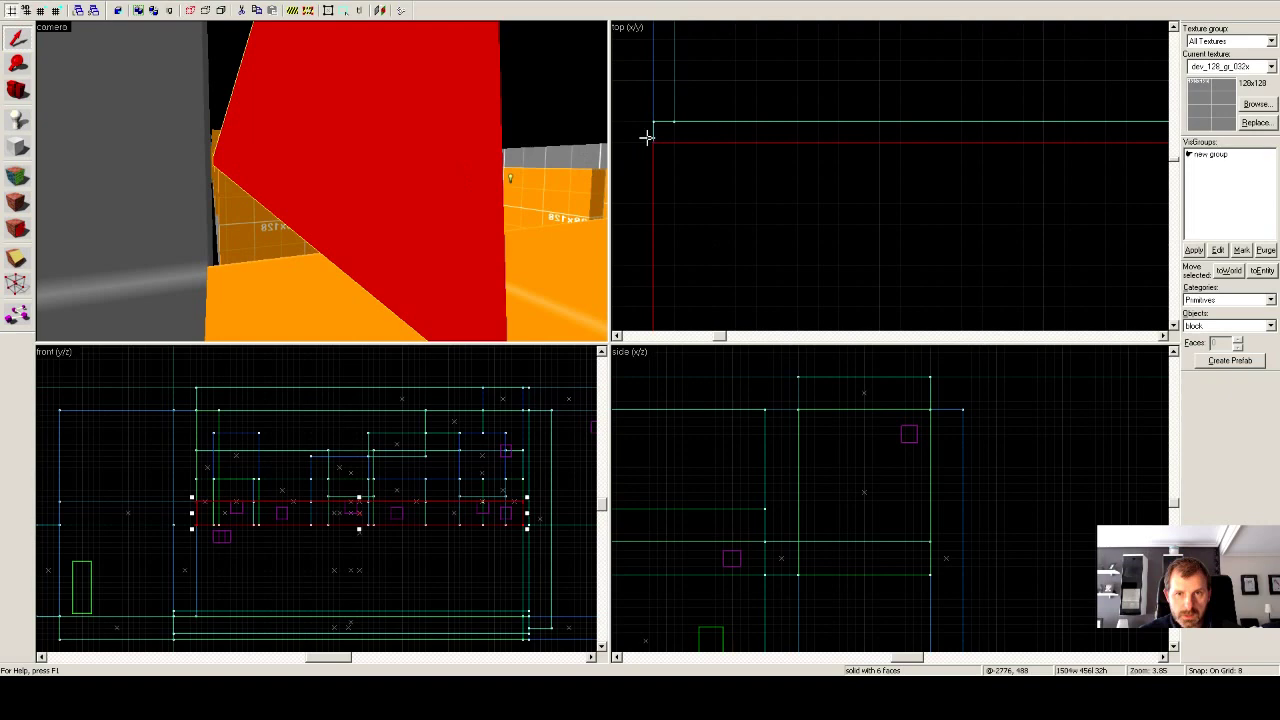
left_click_drag(646, 137, 648, 121)
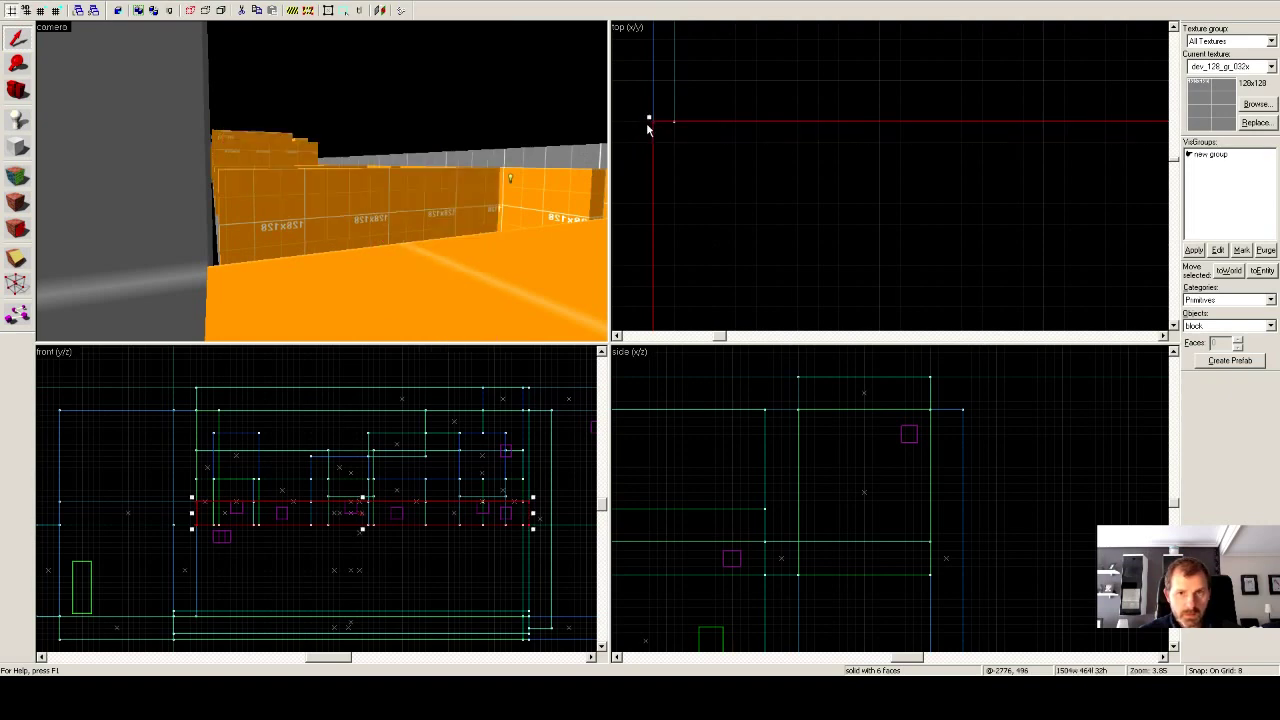
key("ctrl+z")
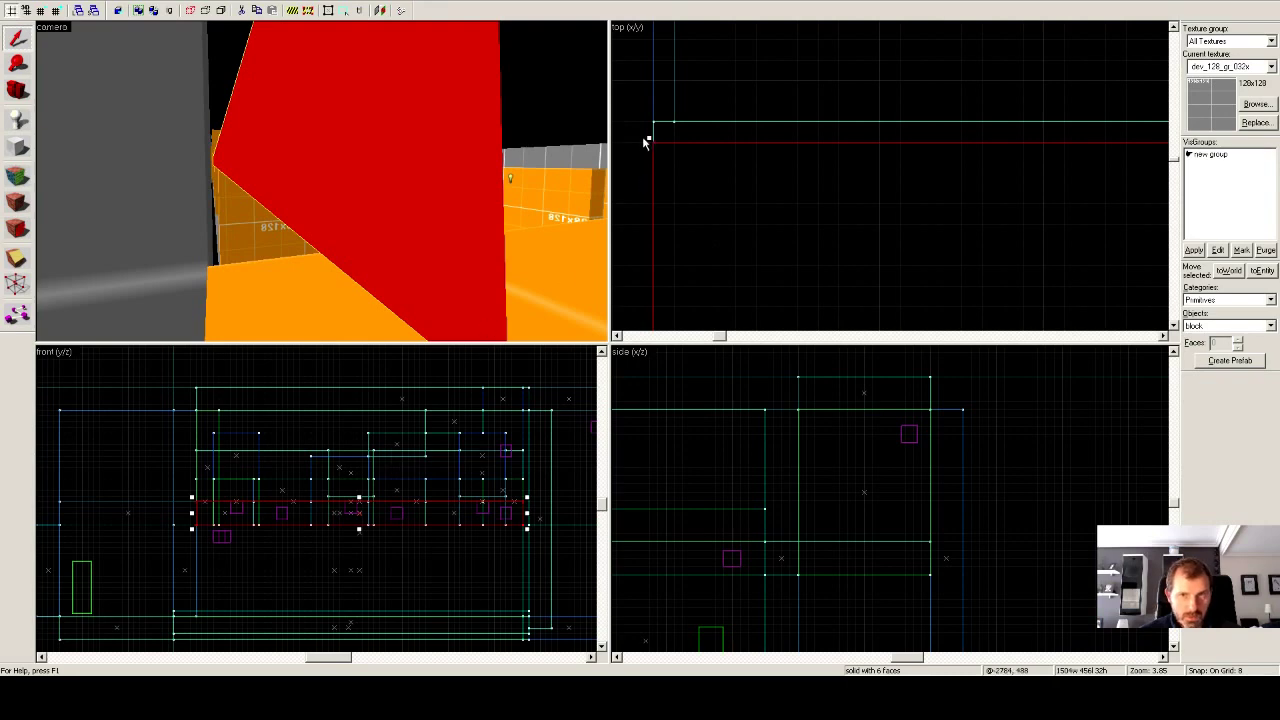
scroll(727, 222, "down", 5)
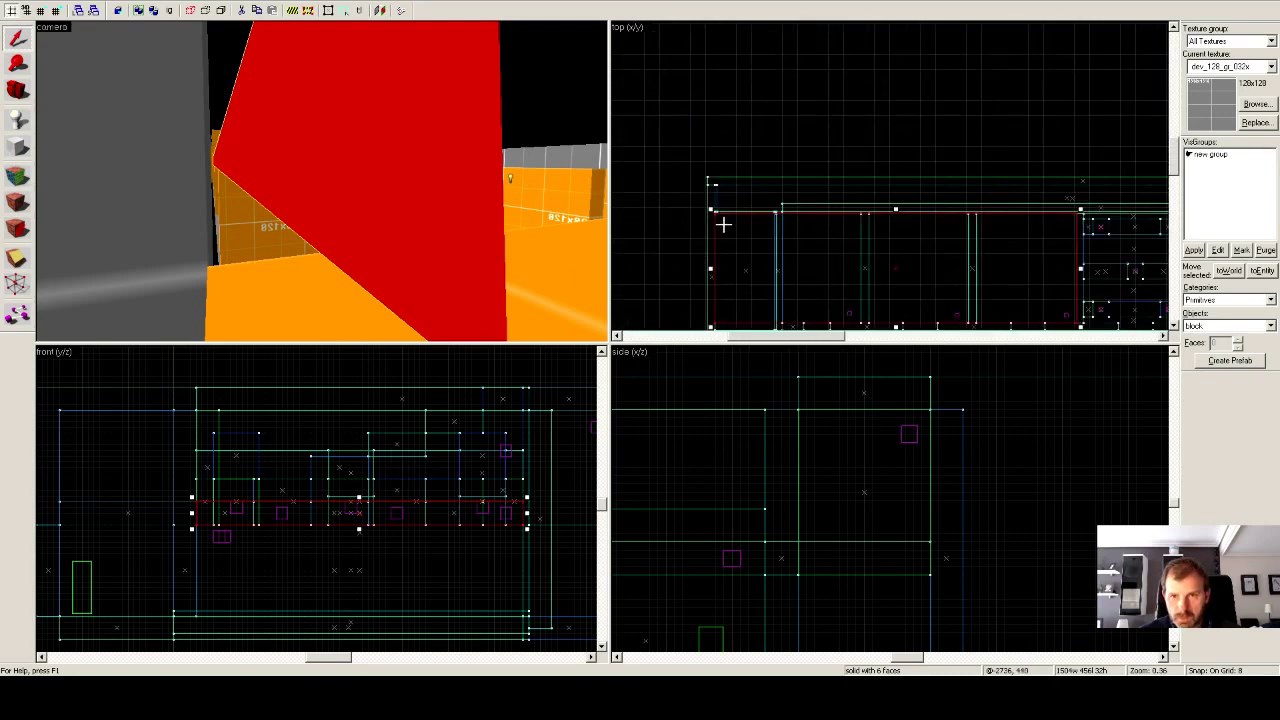
left_click_drag(716, 213, 711, 205)
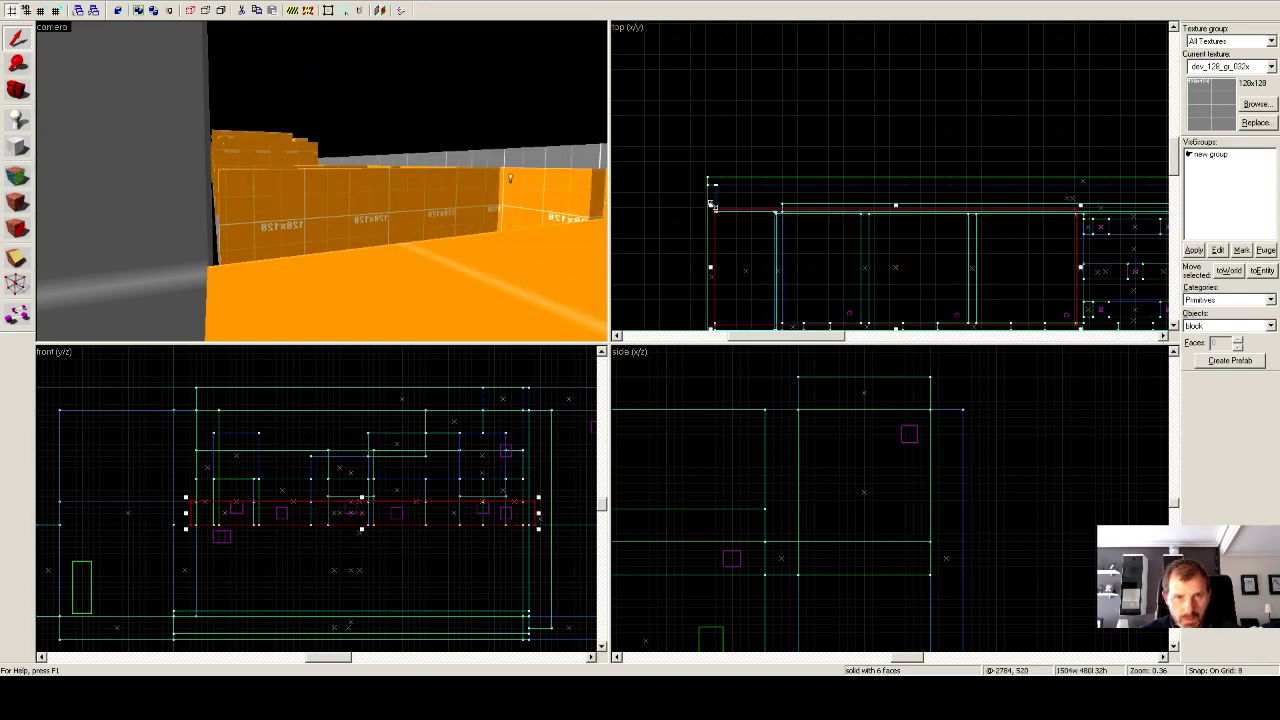
key("ctrl+z")
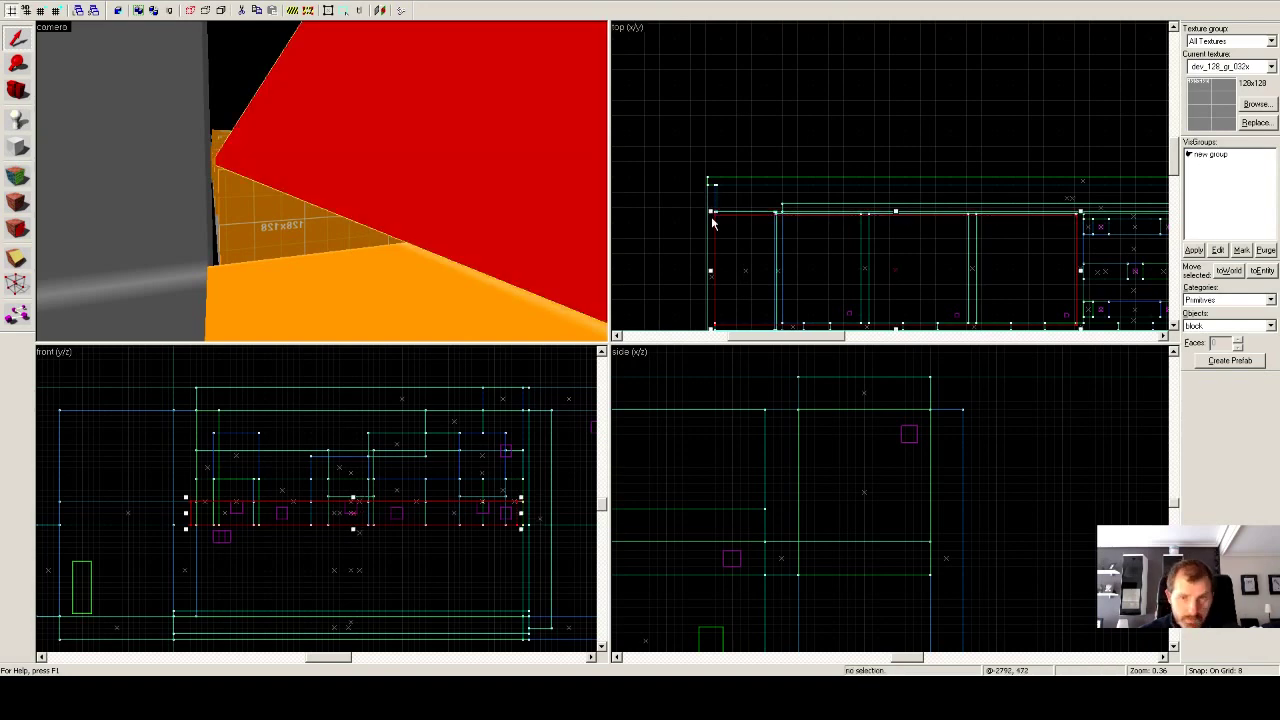
Reselect the 1504-wide slab and extend its corridor-side edge until the slab is 472 long.
left_click(502, 192)
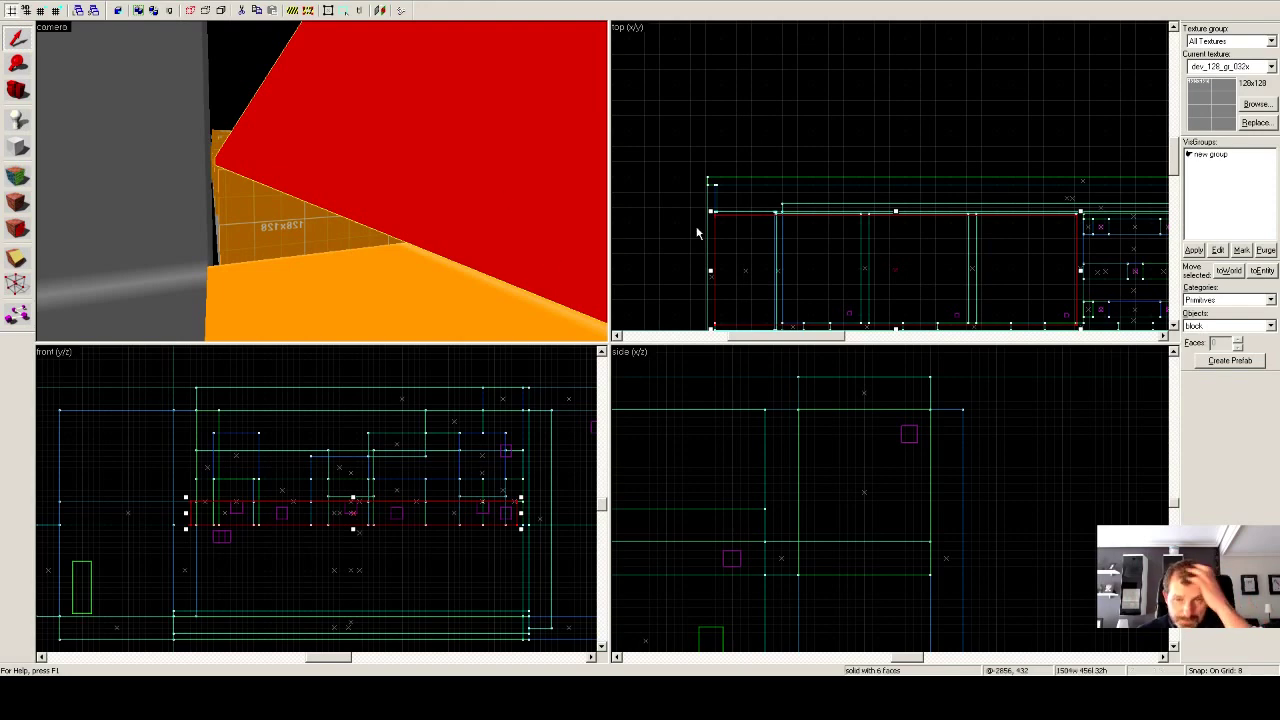
scroll(850, 260, "up", 1)
scroll(848, 252, "up", 6)
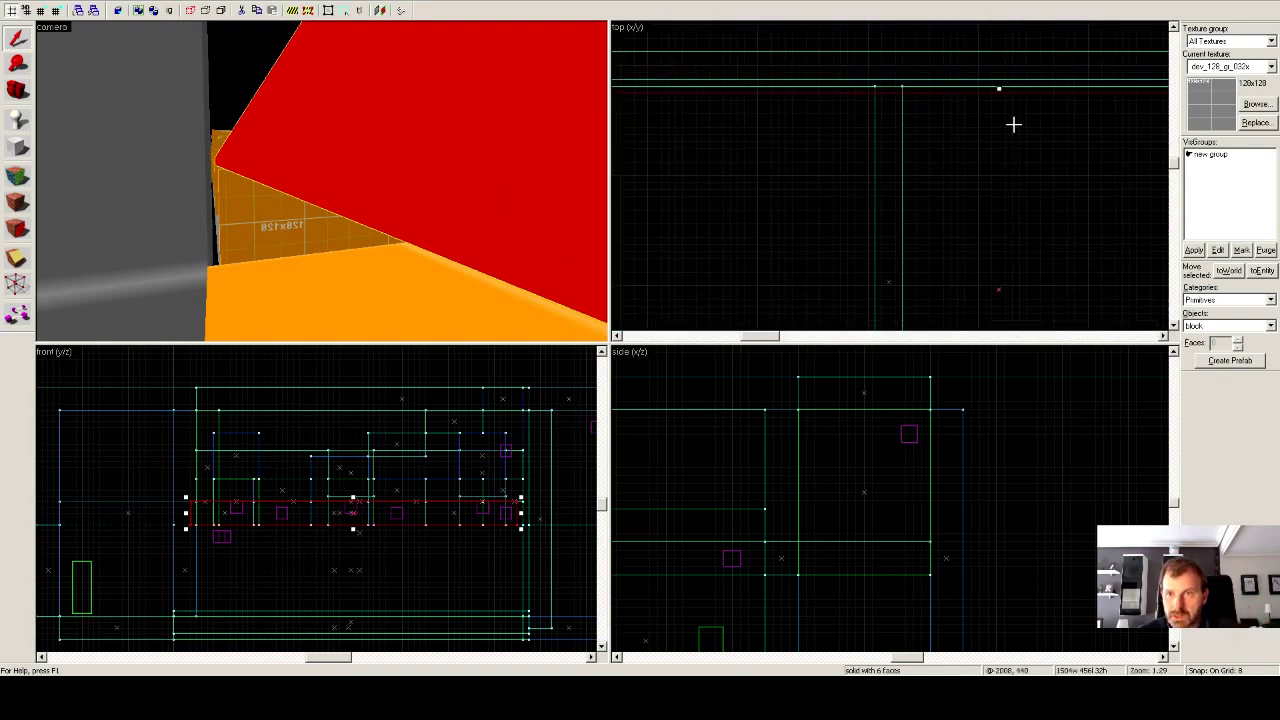
left_click_drag(999, 91, 999, 86)
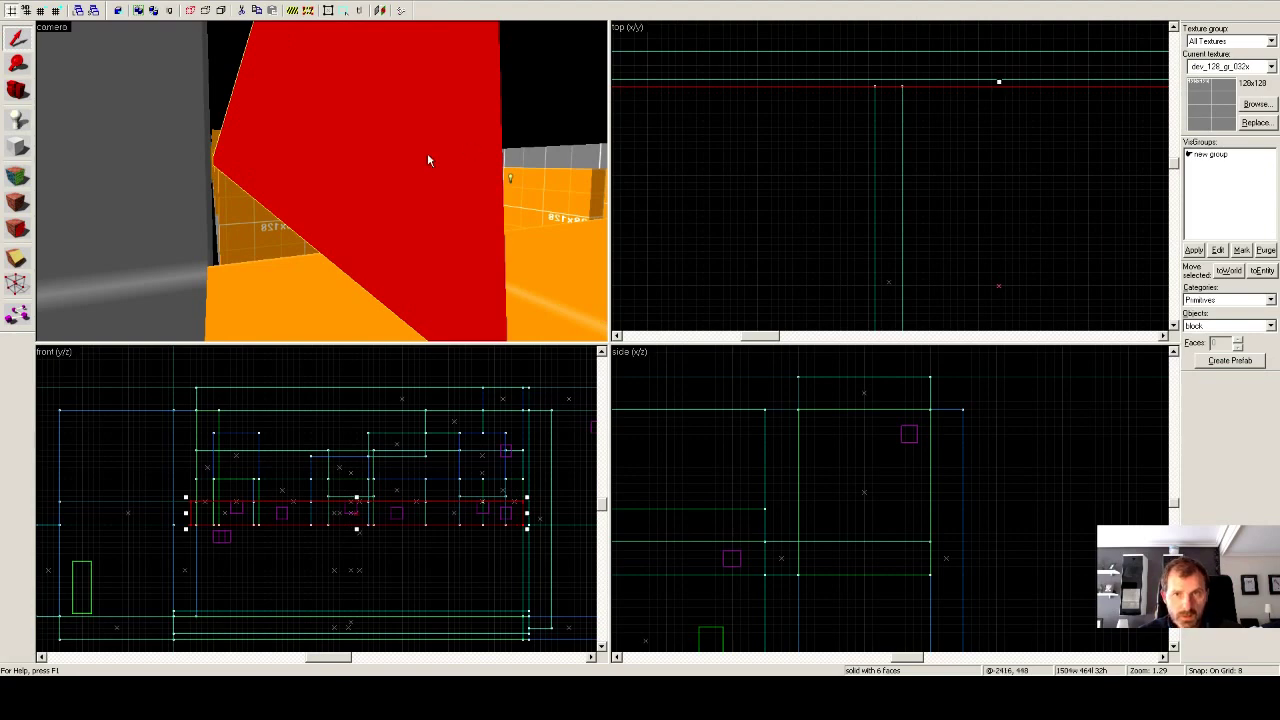
left_click_drag(999, 81, 997, 77)
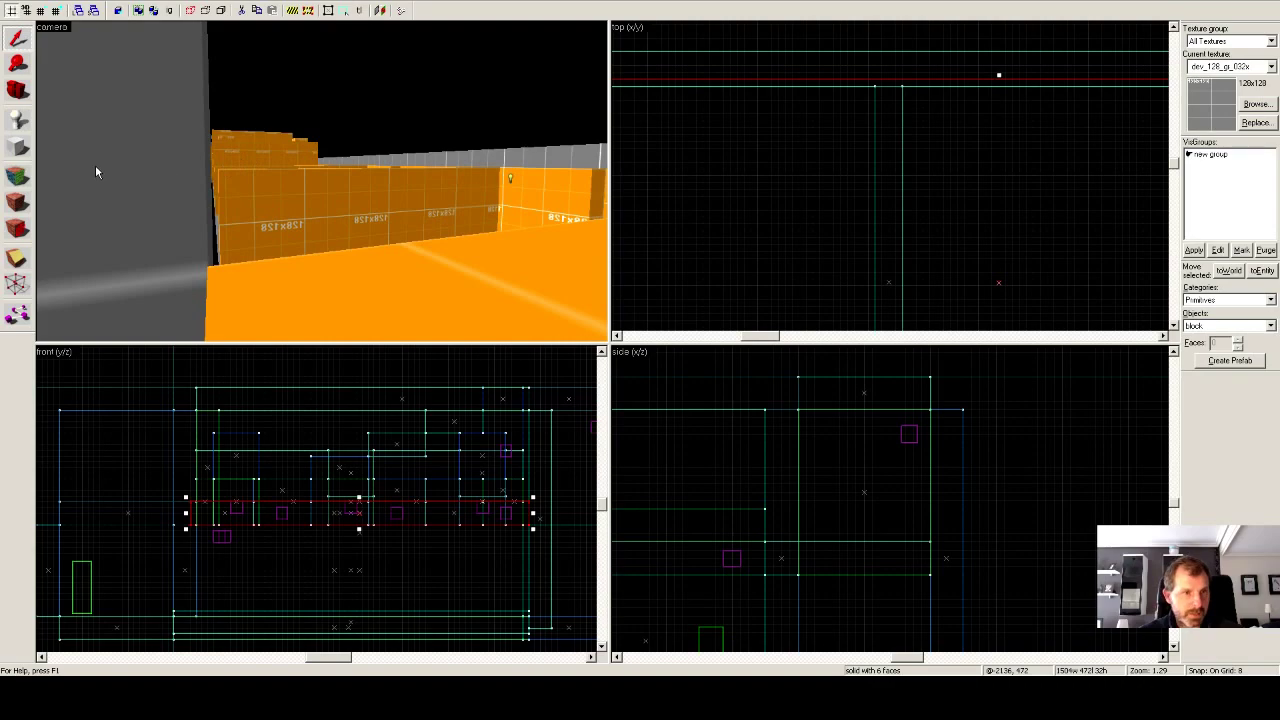
Examine the lengthened slab from the corridor and from above, checking its long edges and its far end against the neighbouring walls.
key("z")
key("w")
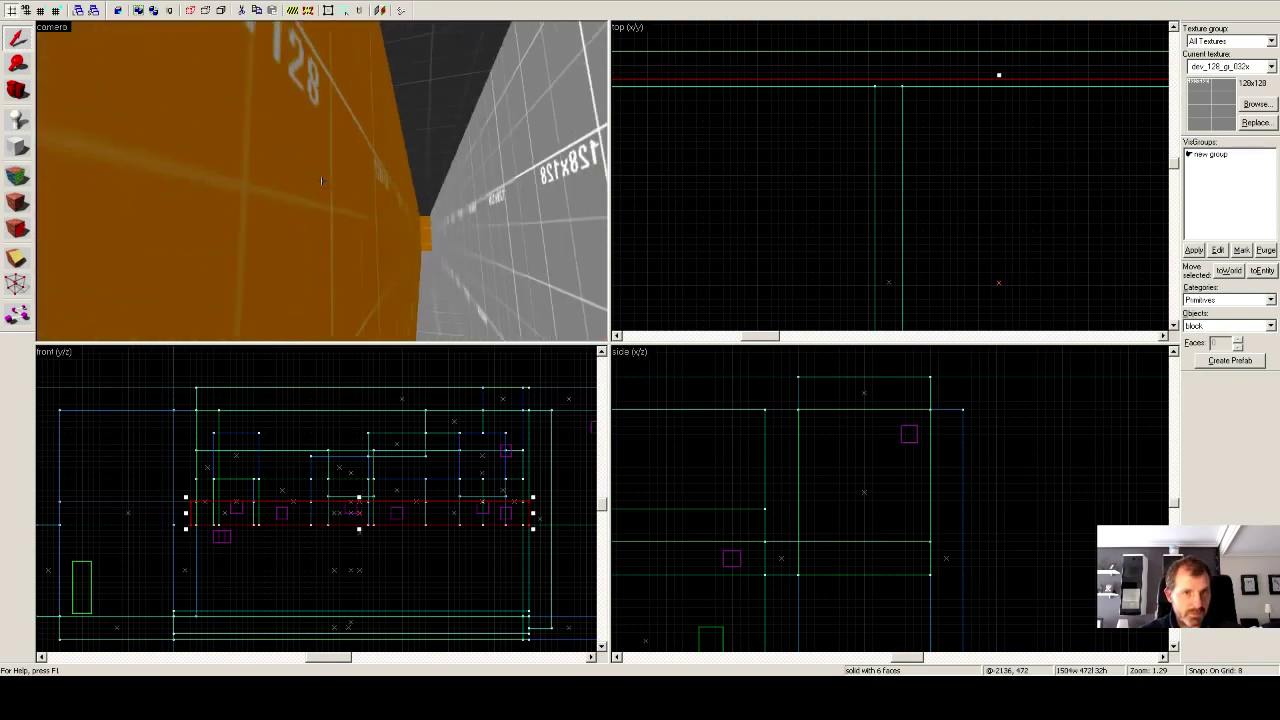
key("w")
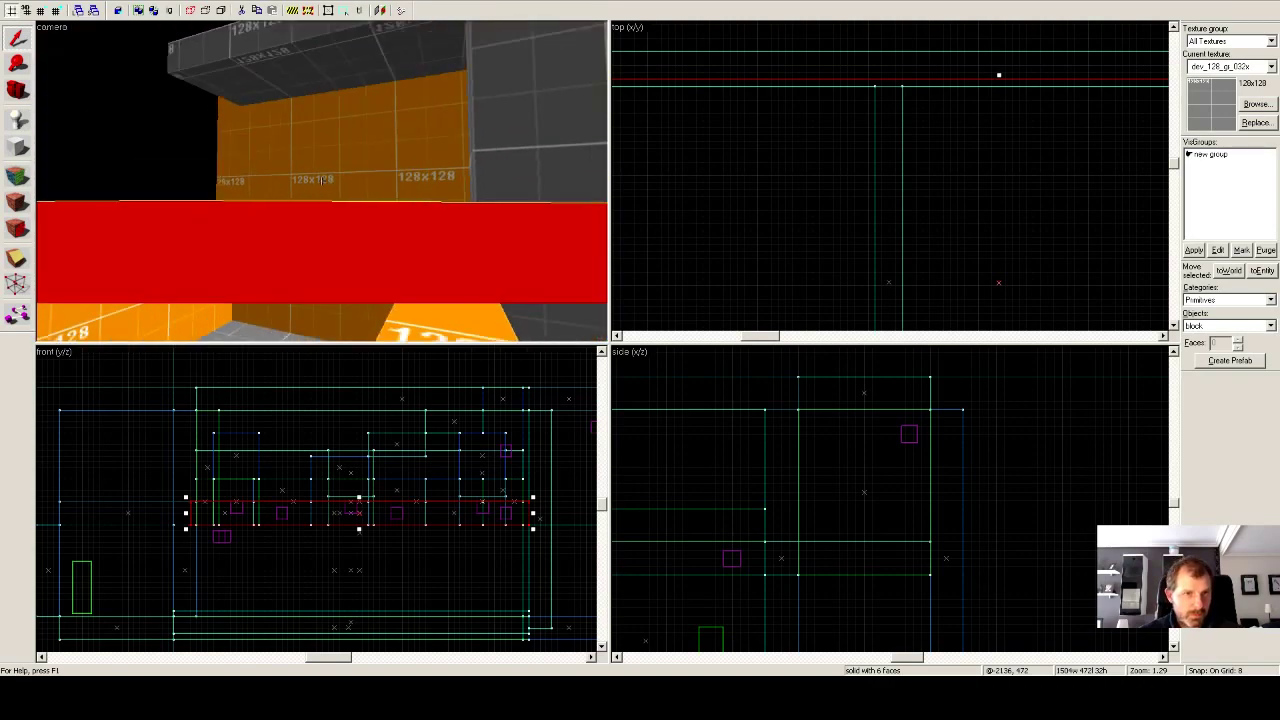
key("w")
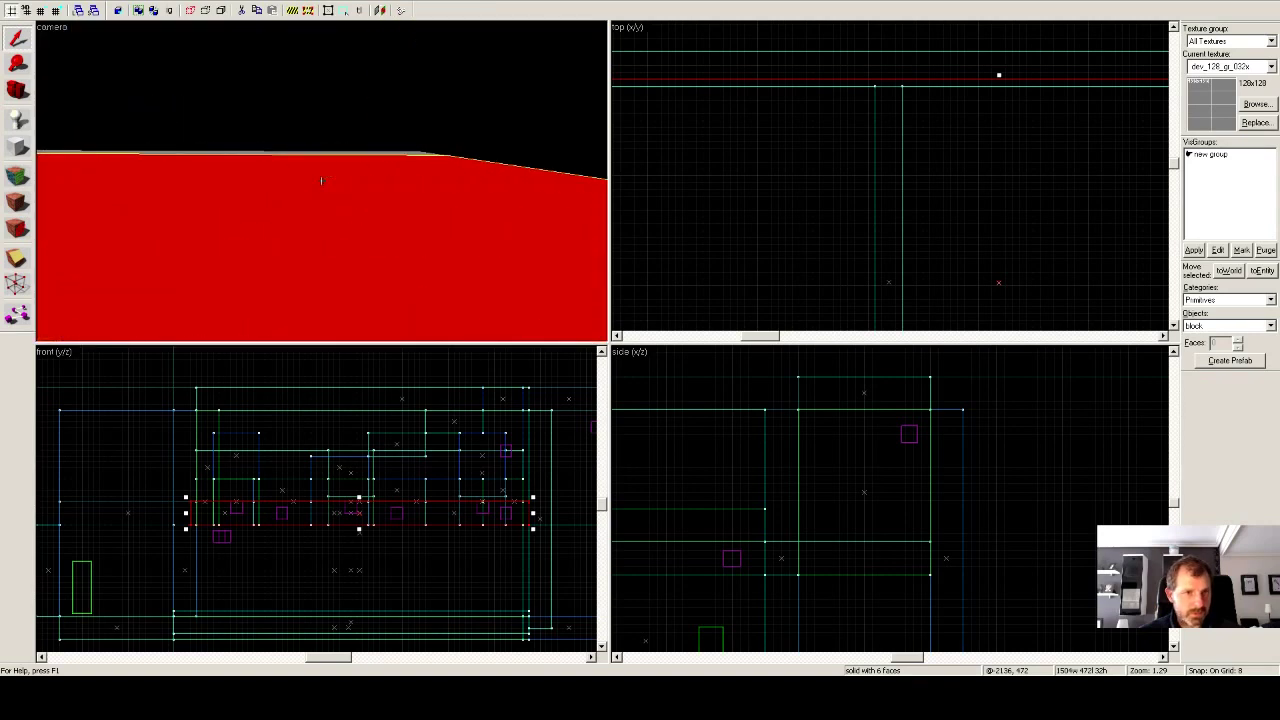
key("w")
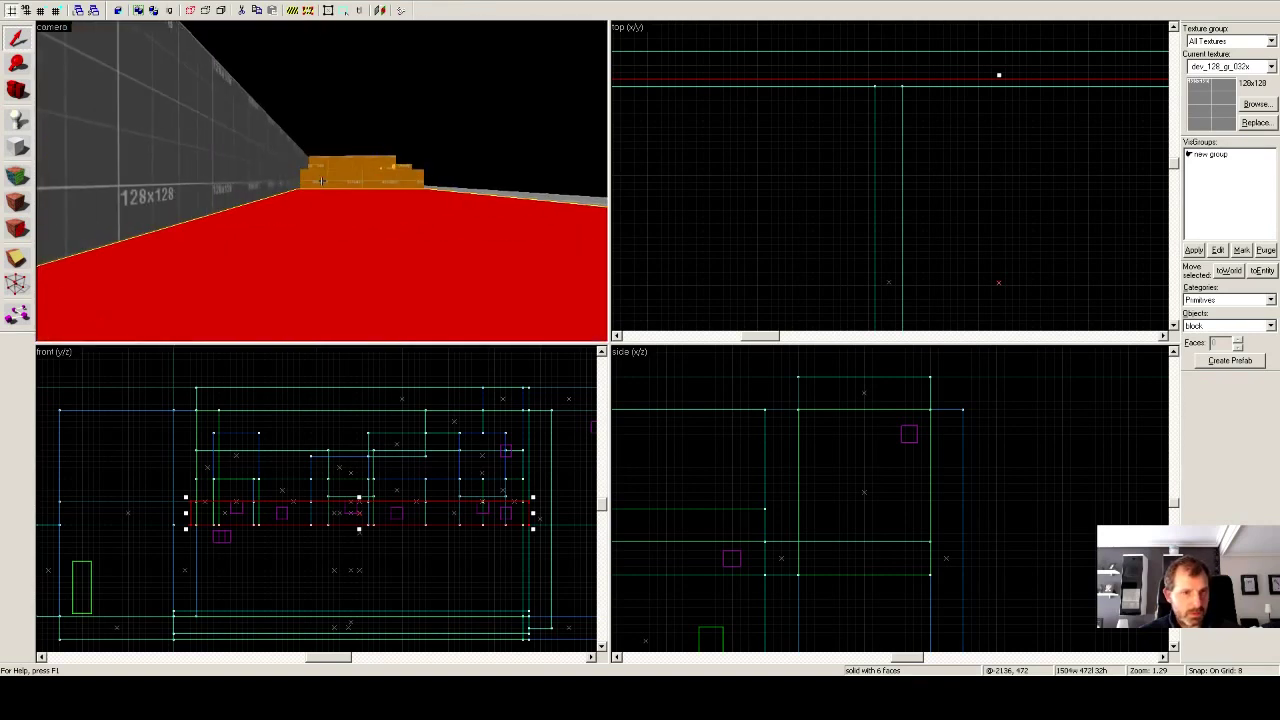
key("w")
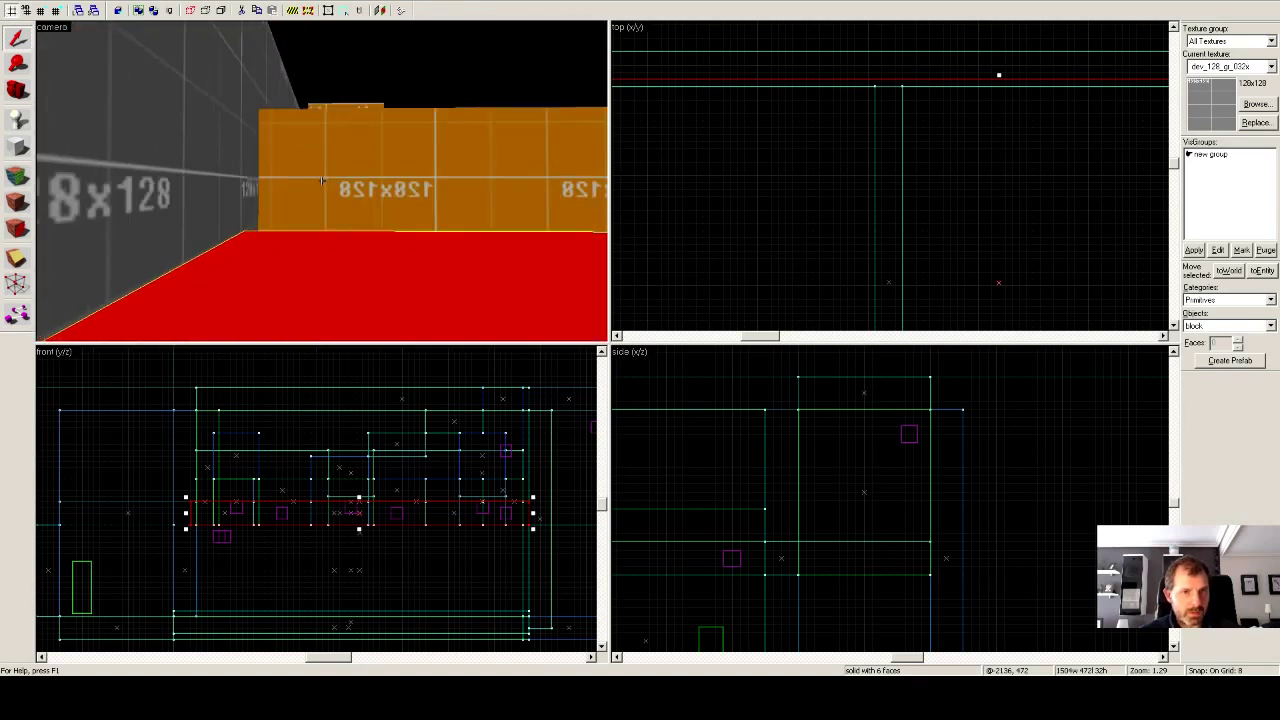
key("w")
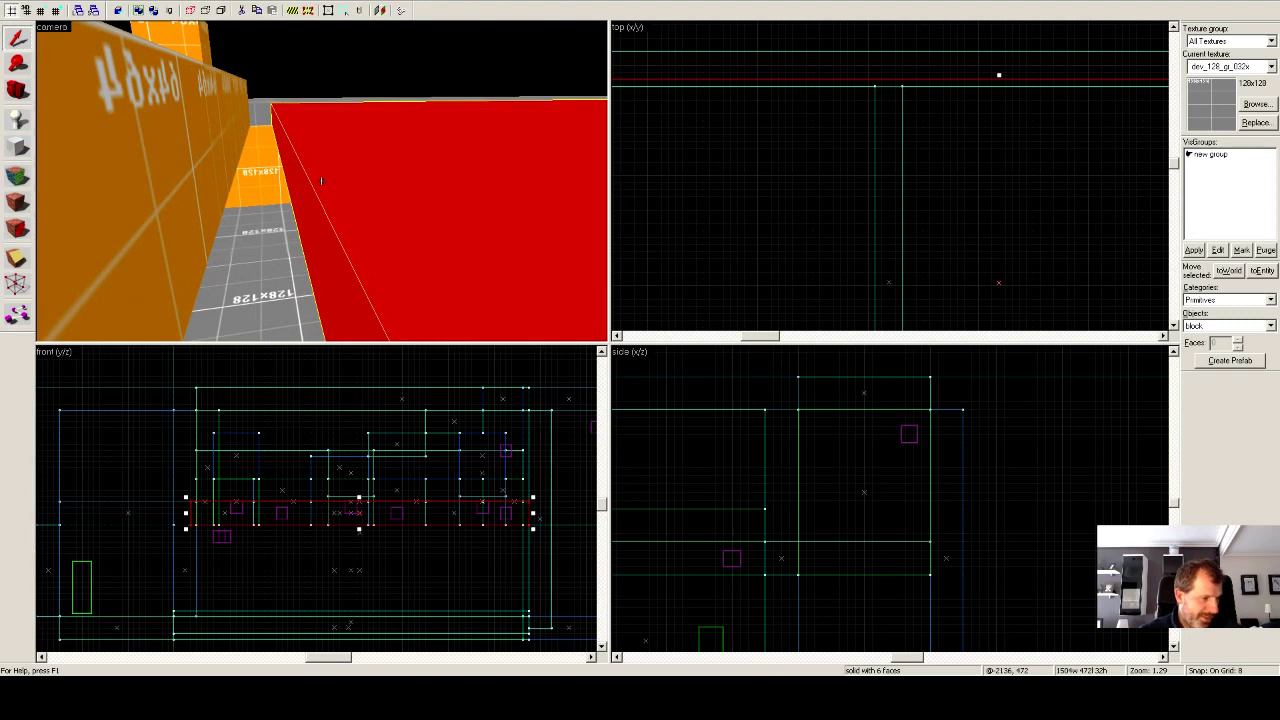
key("z")
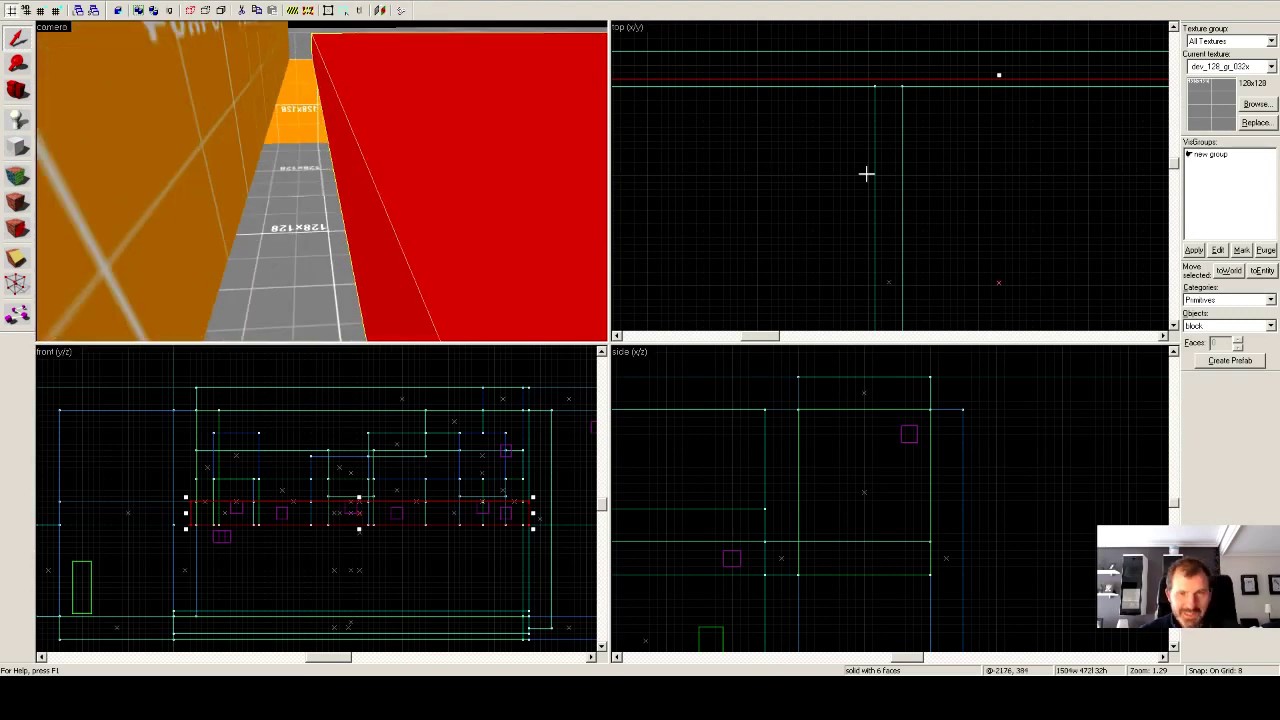
Widen the slab to 1536 so its end closes the gap to the adjoining room's wall.
scroll(830, 306, "down", 4)
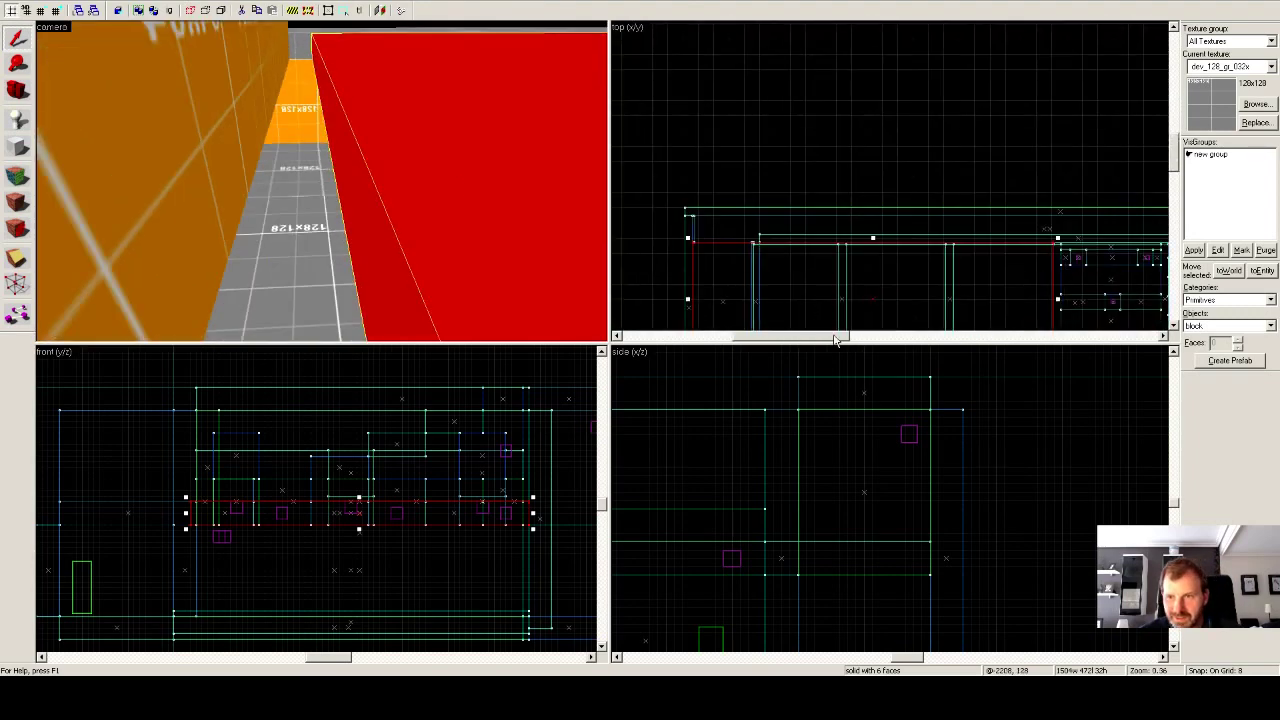
left_click_drag(810, 343, 849, 343)
scroll(885, 270, "down", 6)
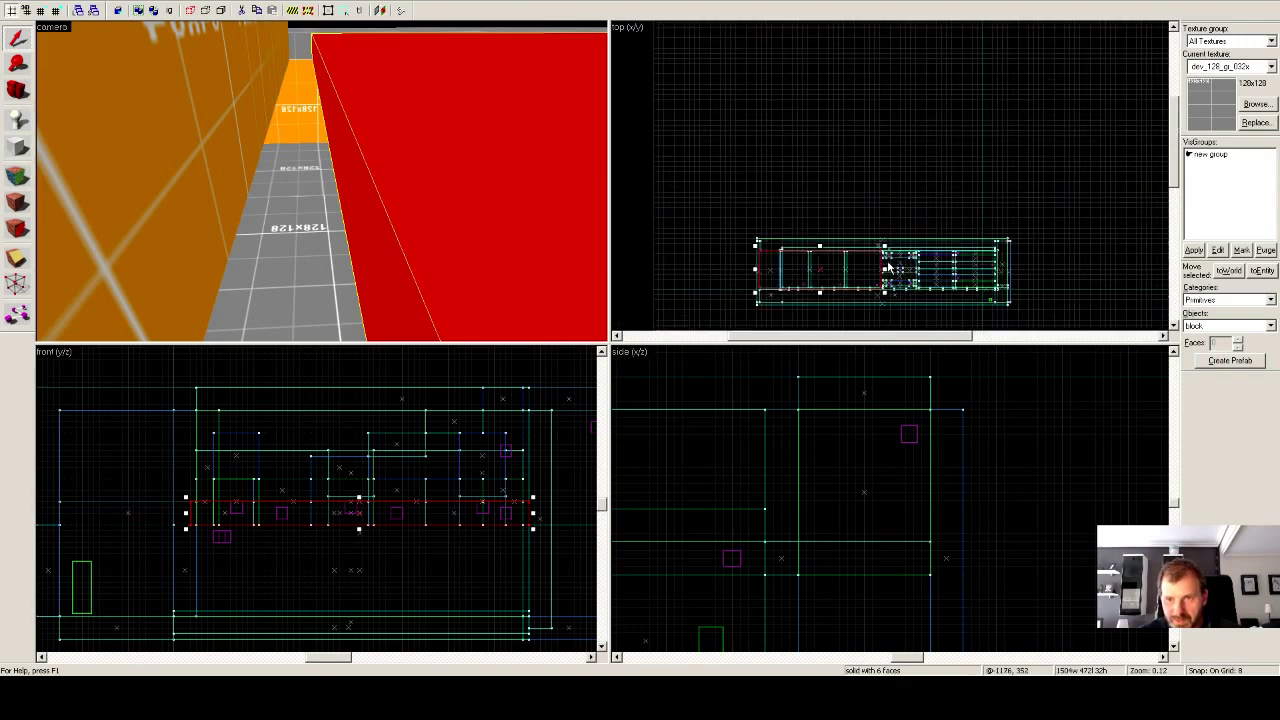
scroll(881, 267, "up", 8)
scroll(880, 270, "up", 6)
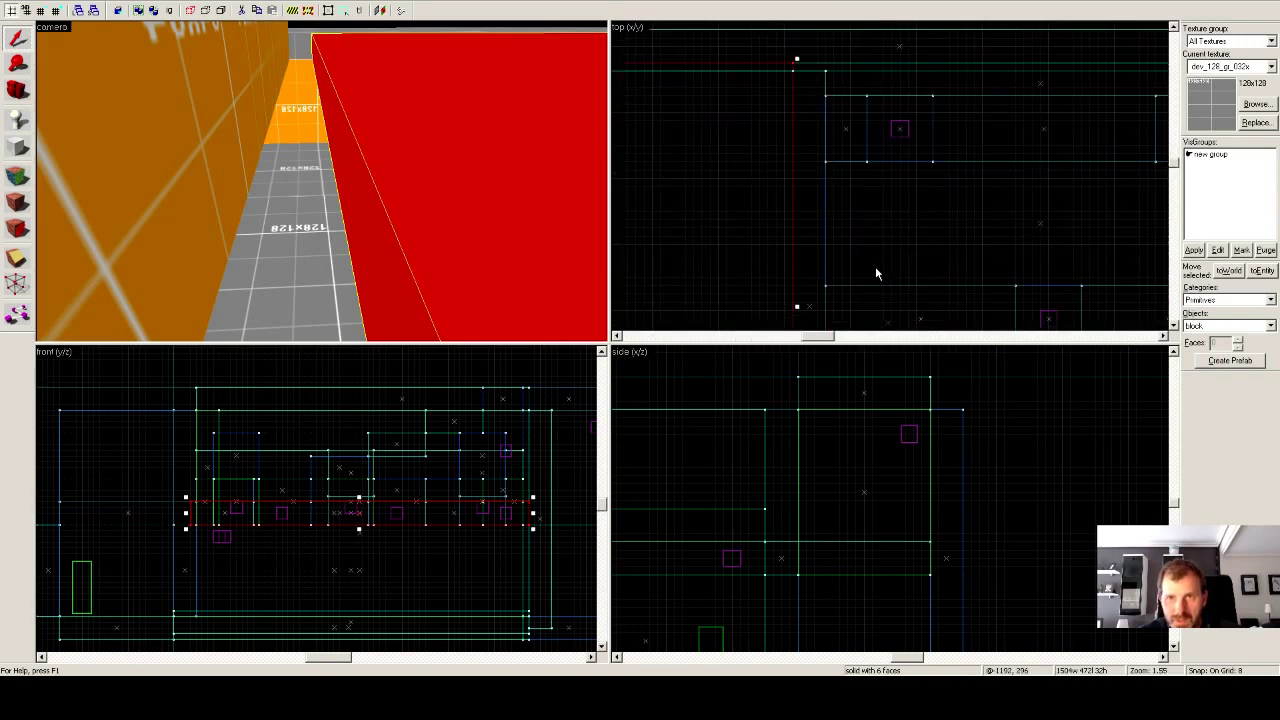
left_click_drag(797, 306, 830, 305)
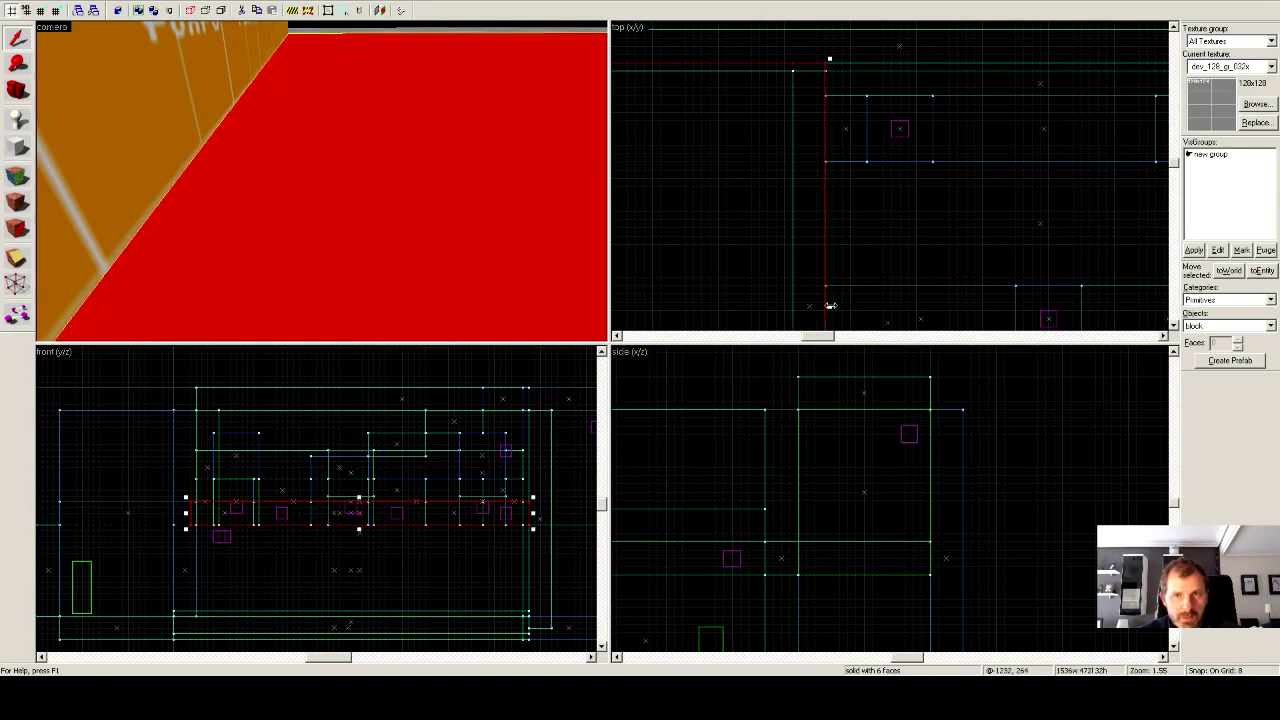
Inspect the widened slab's closed end, the corridor beside it and the openings above its free corner.
scroll(823, 294, "down", 3)
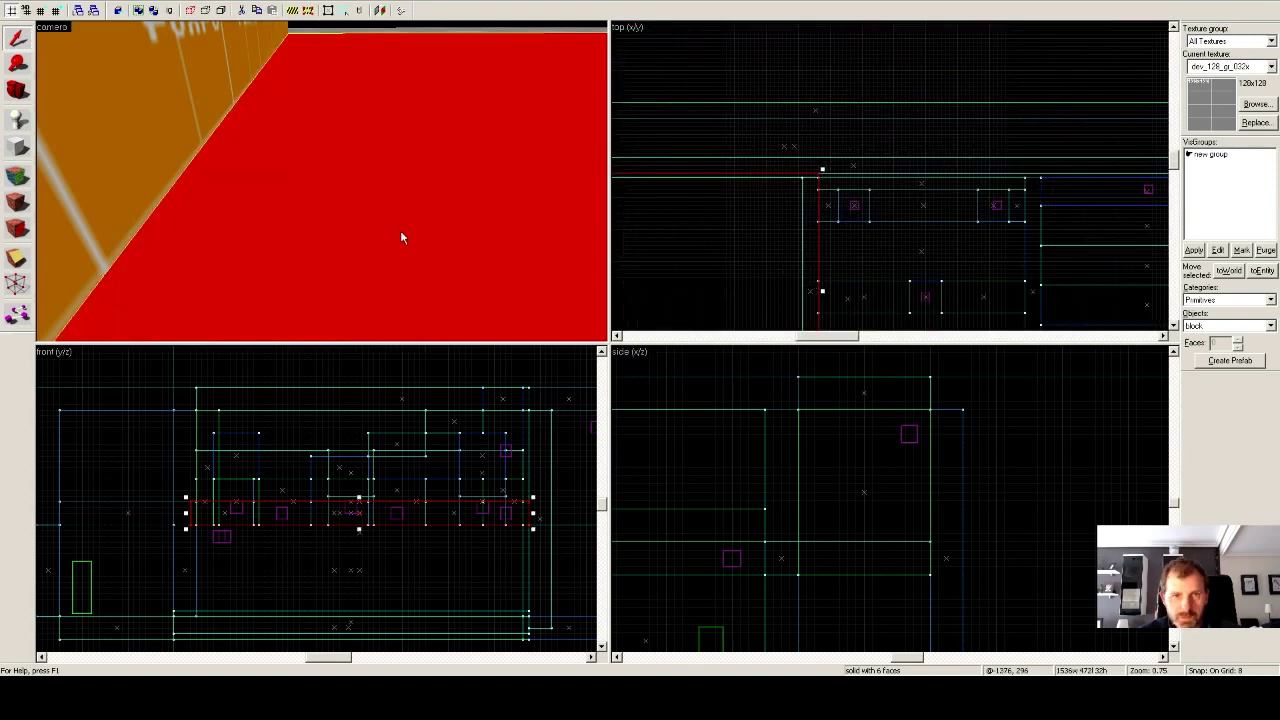
scroll(401, 232, "up", 2)
scroll(400, 229, "down", 1)
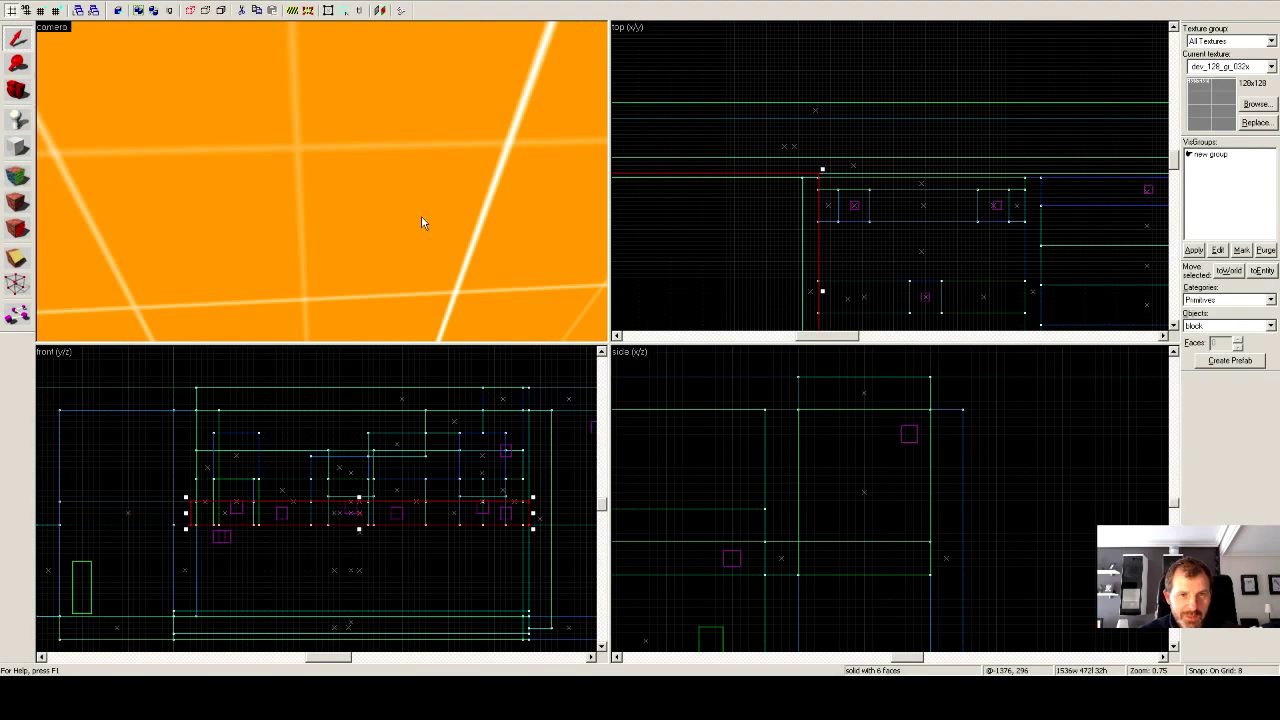
key("z")
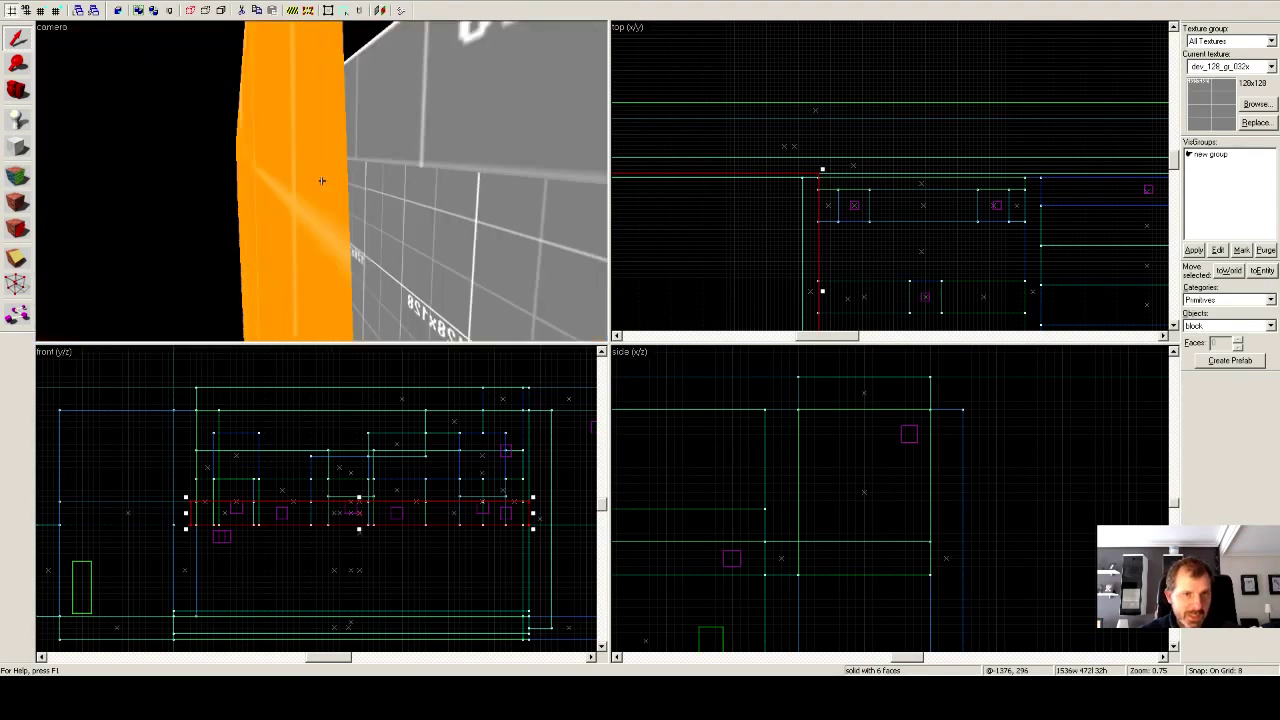
key("w")
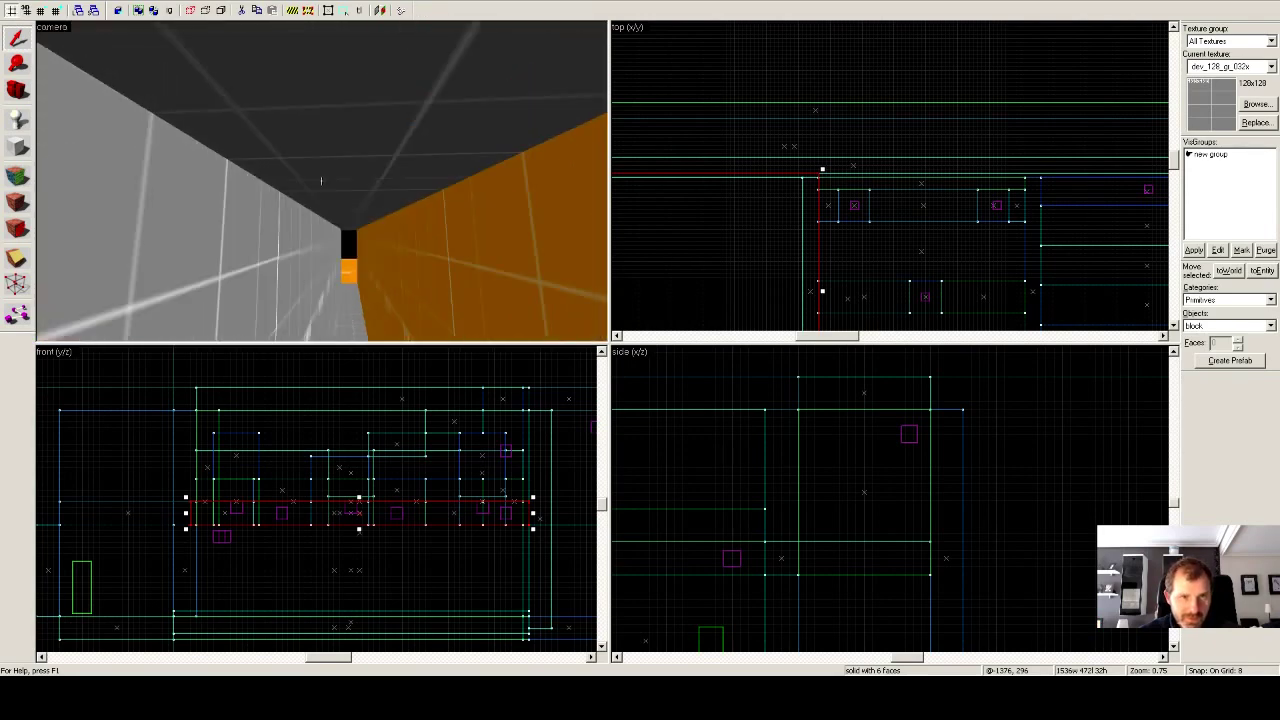
key("w")
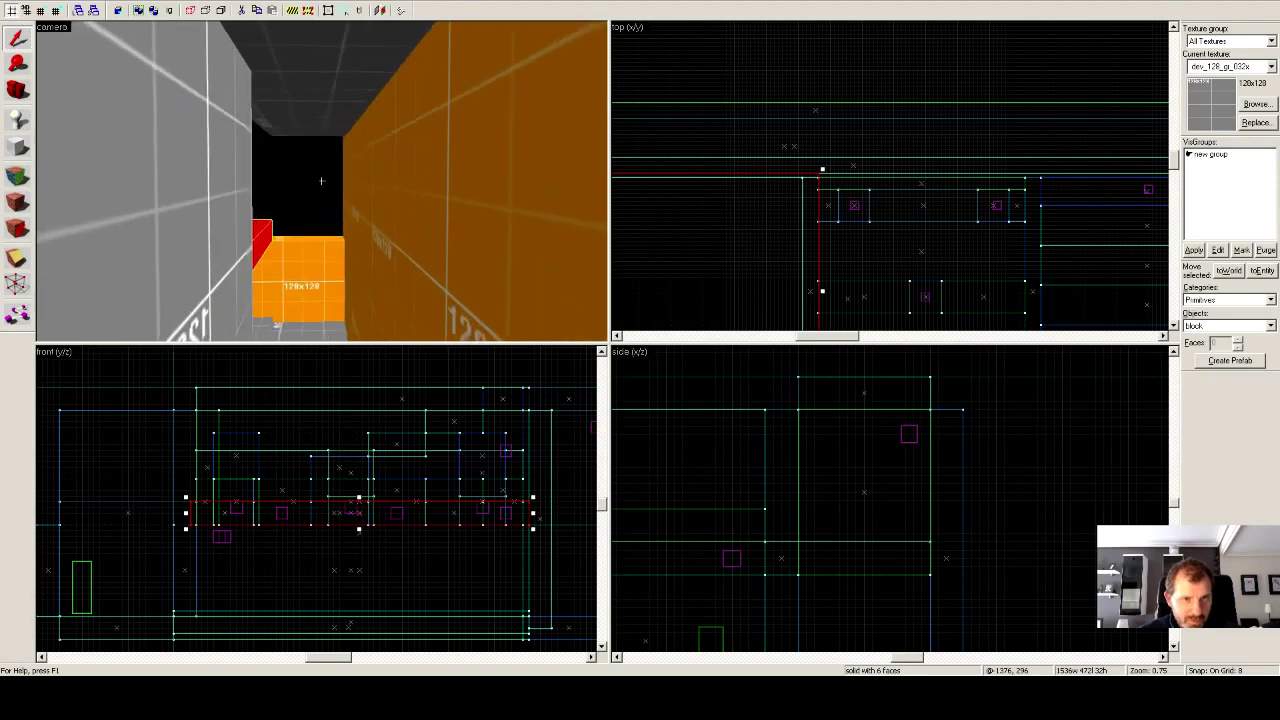
key("w")
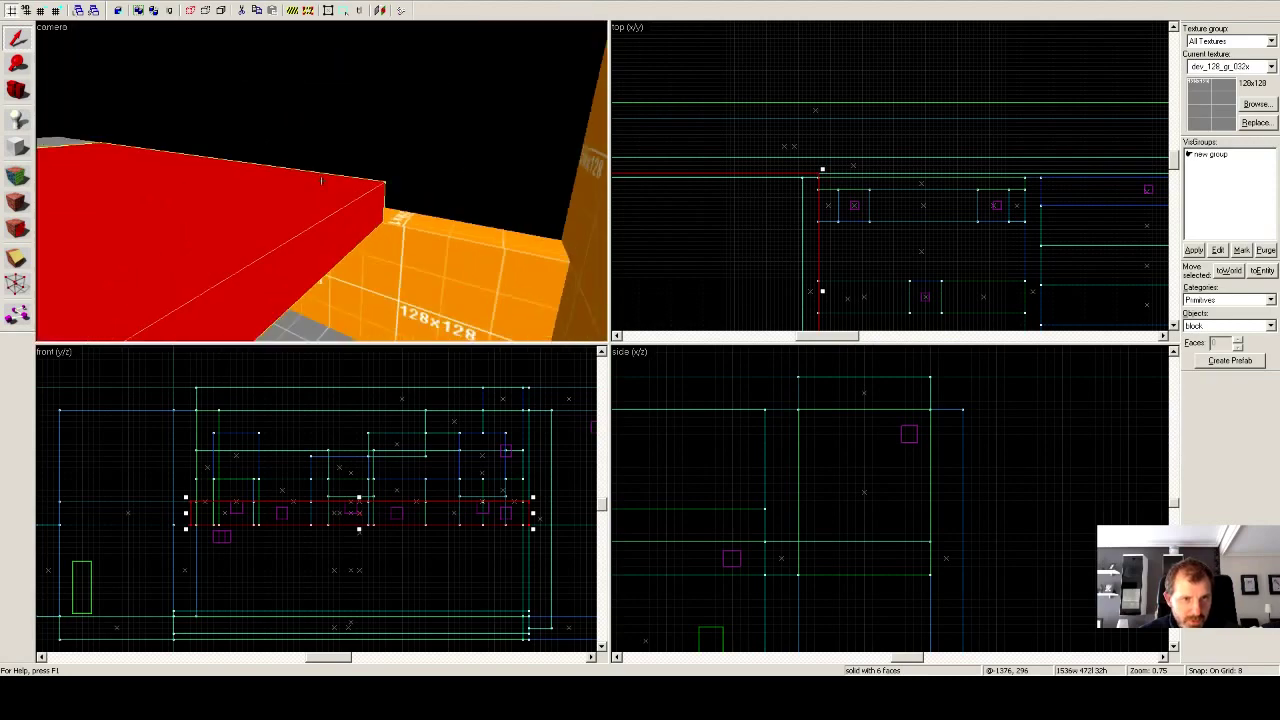
key("w")
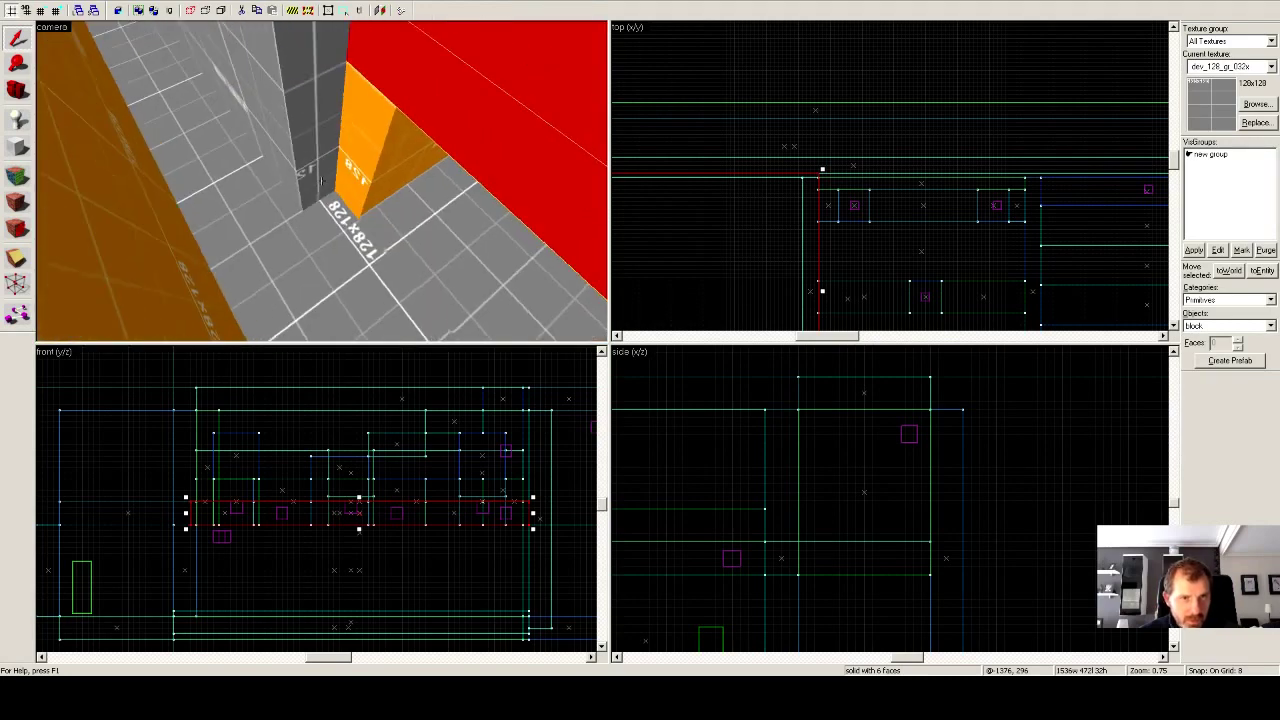
key("w")
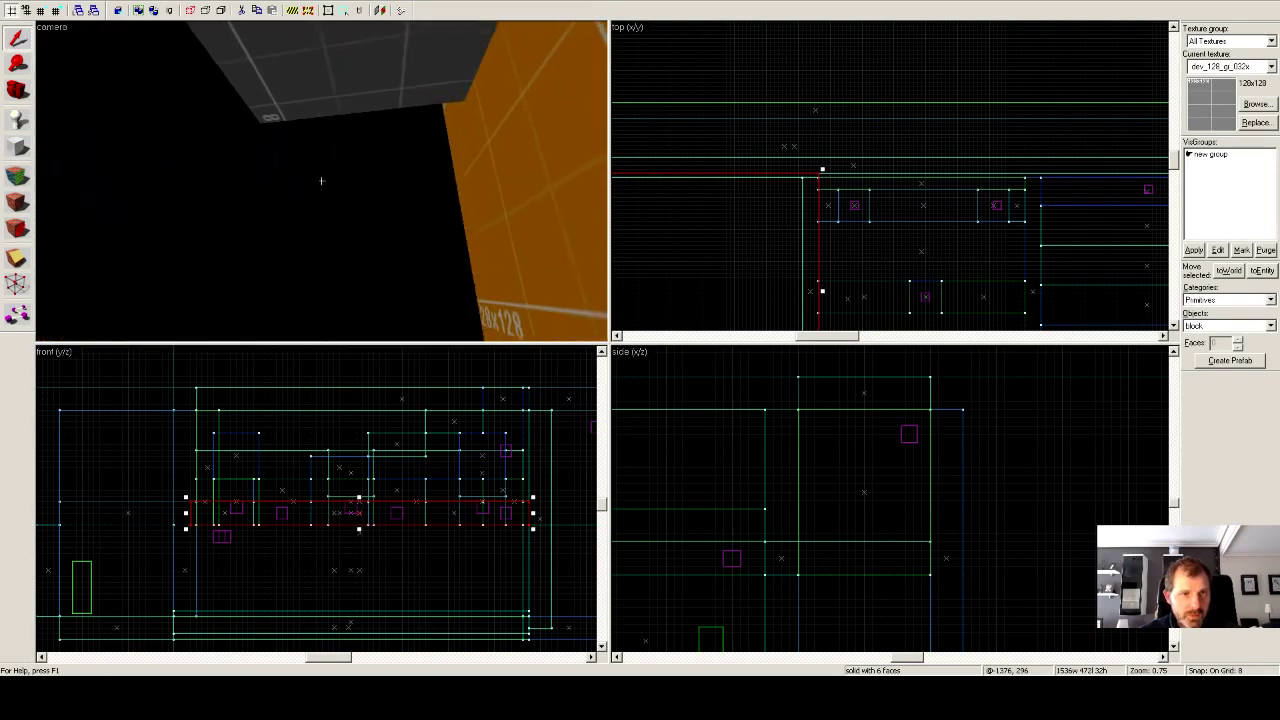
key("w")
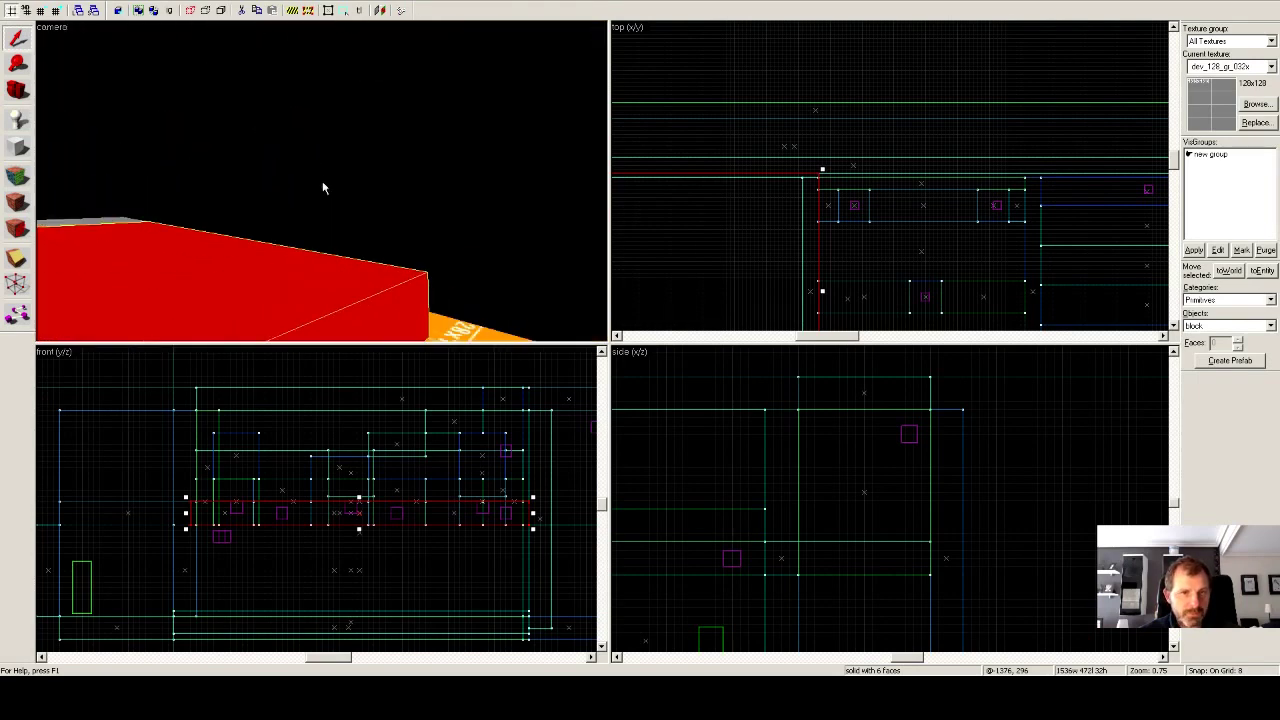
Create a block 40 wide, 112 long and 64 high across the open end of the narrow passage at the map's corner.
scroll(800, 238, "down", 8)
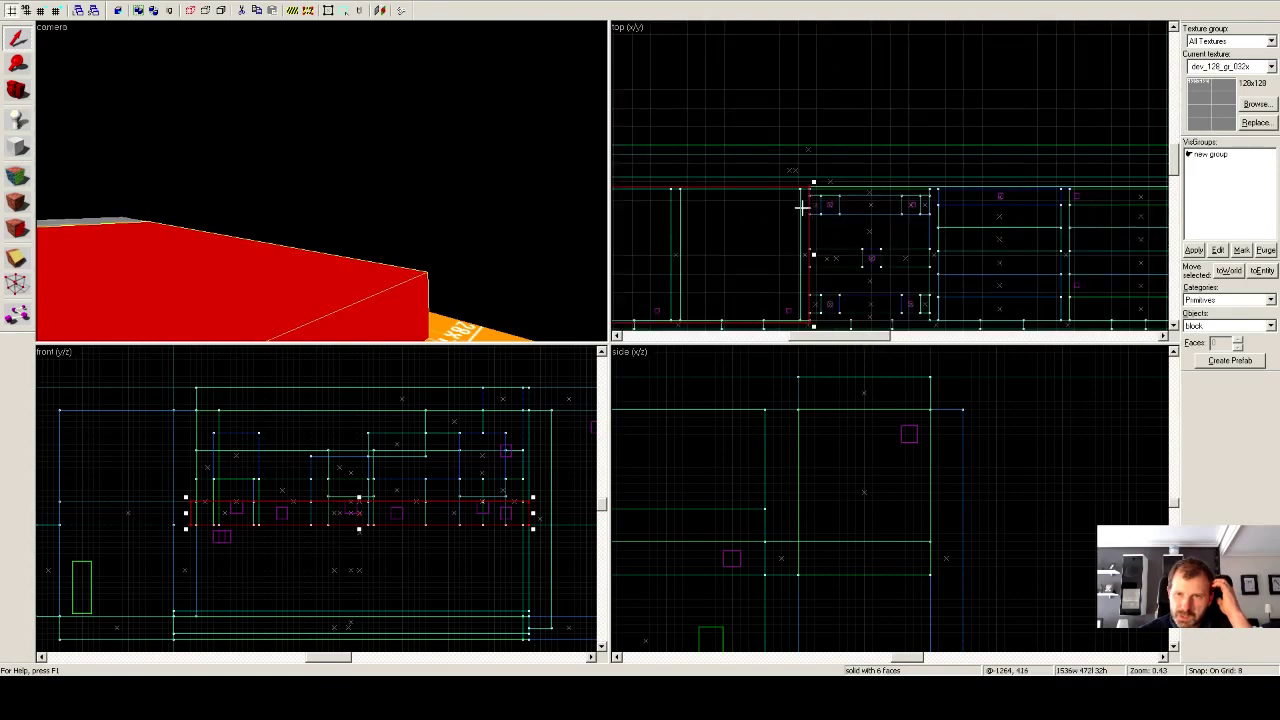
scroll(800, 238, "up", 6)
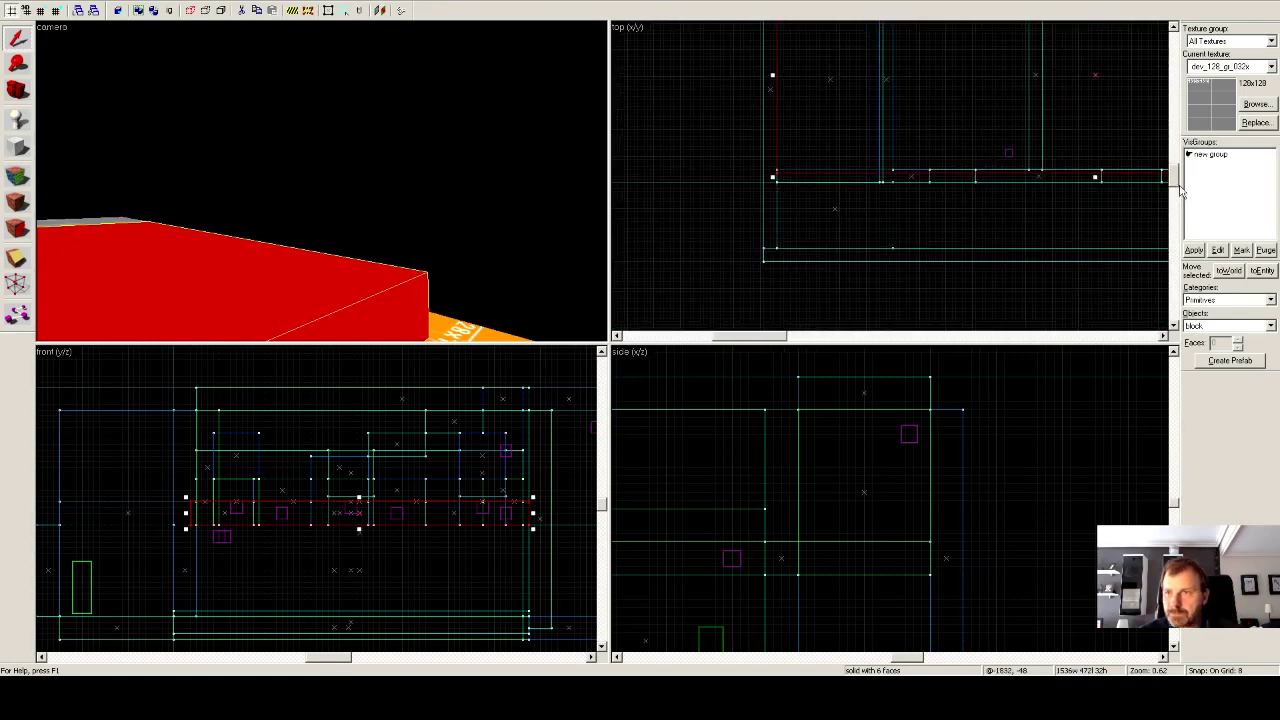
left_click_drag(1174, 181, 1173, 164)
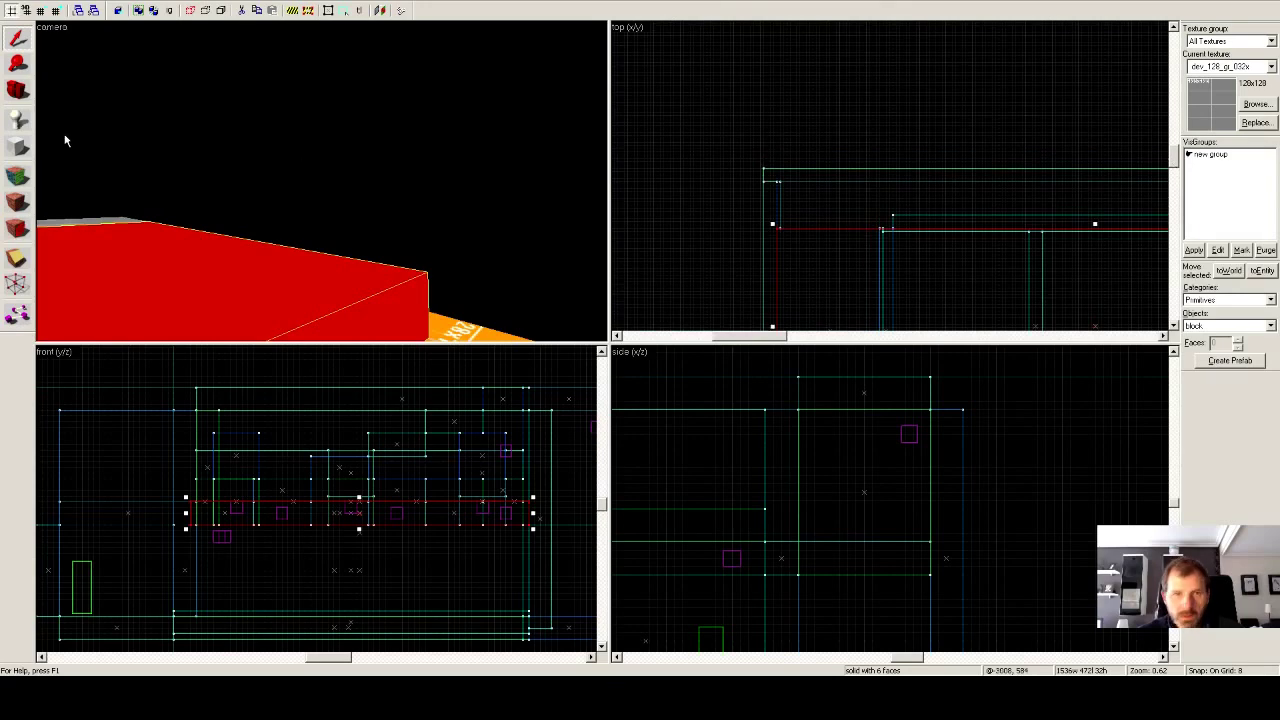
left_click(17, 147)
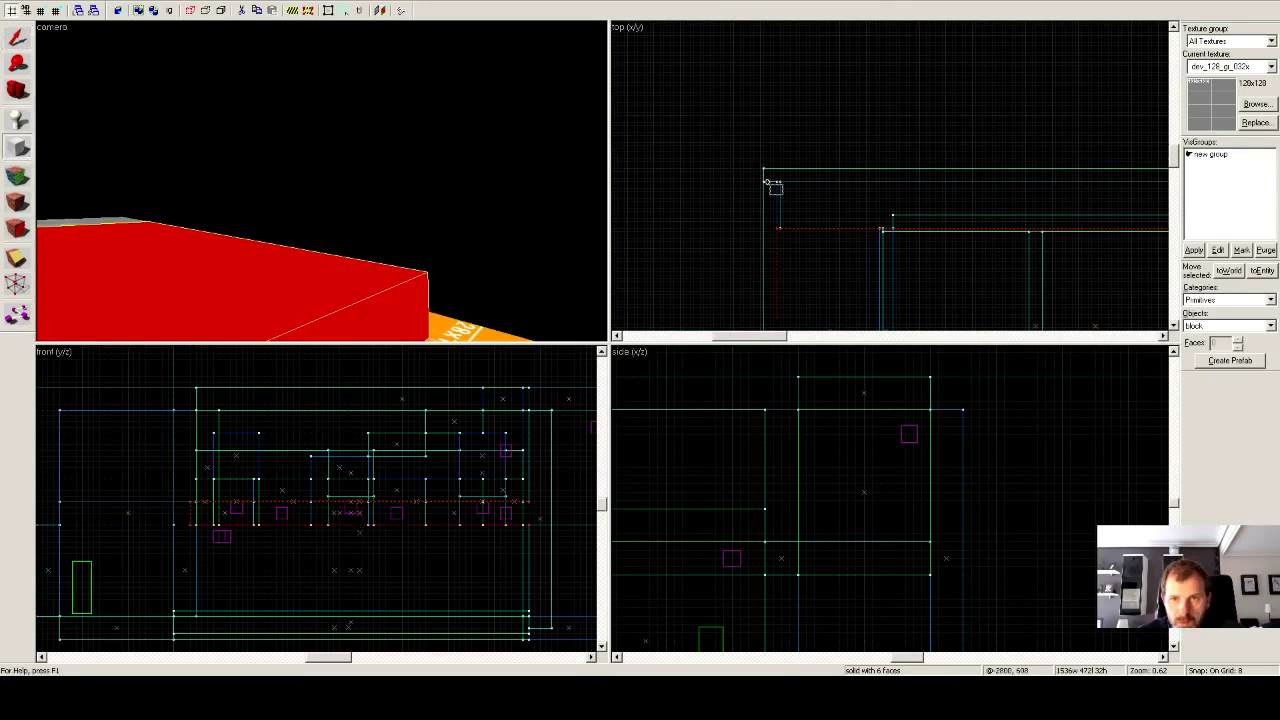
left_click_drag(762, 182, 783, 230)
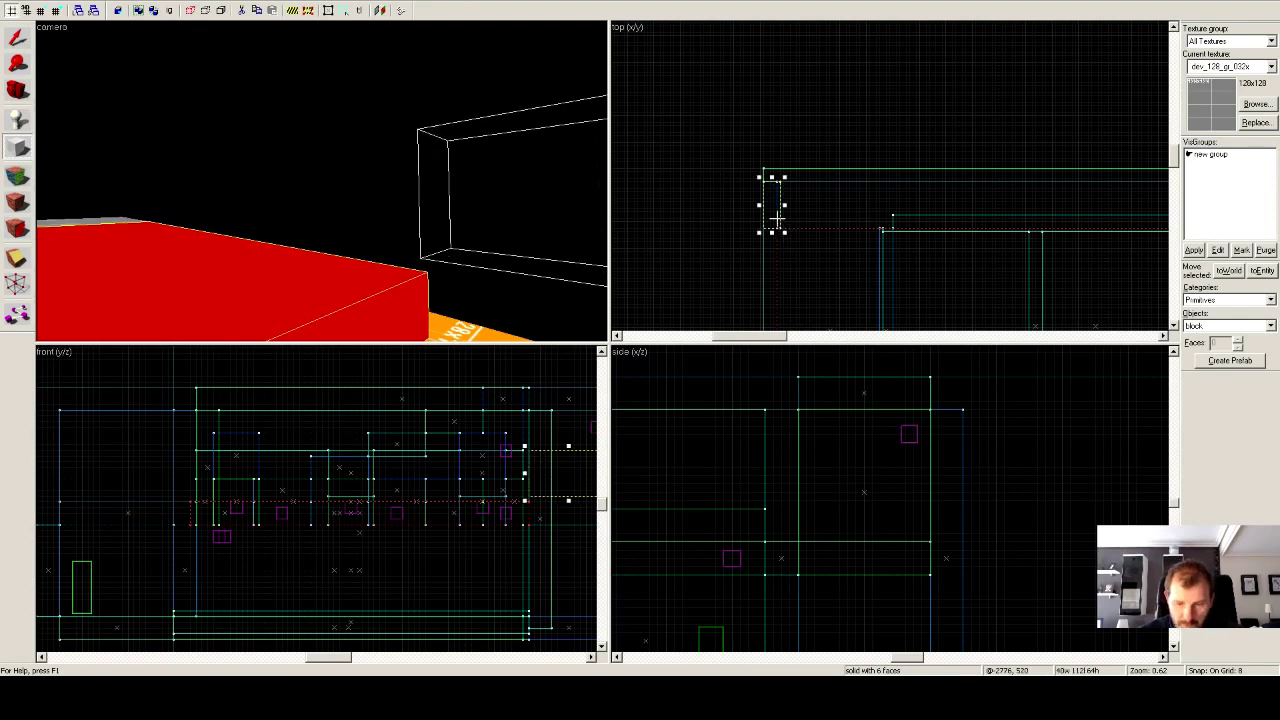
key("Return")
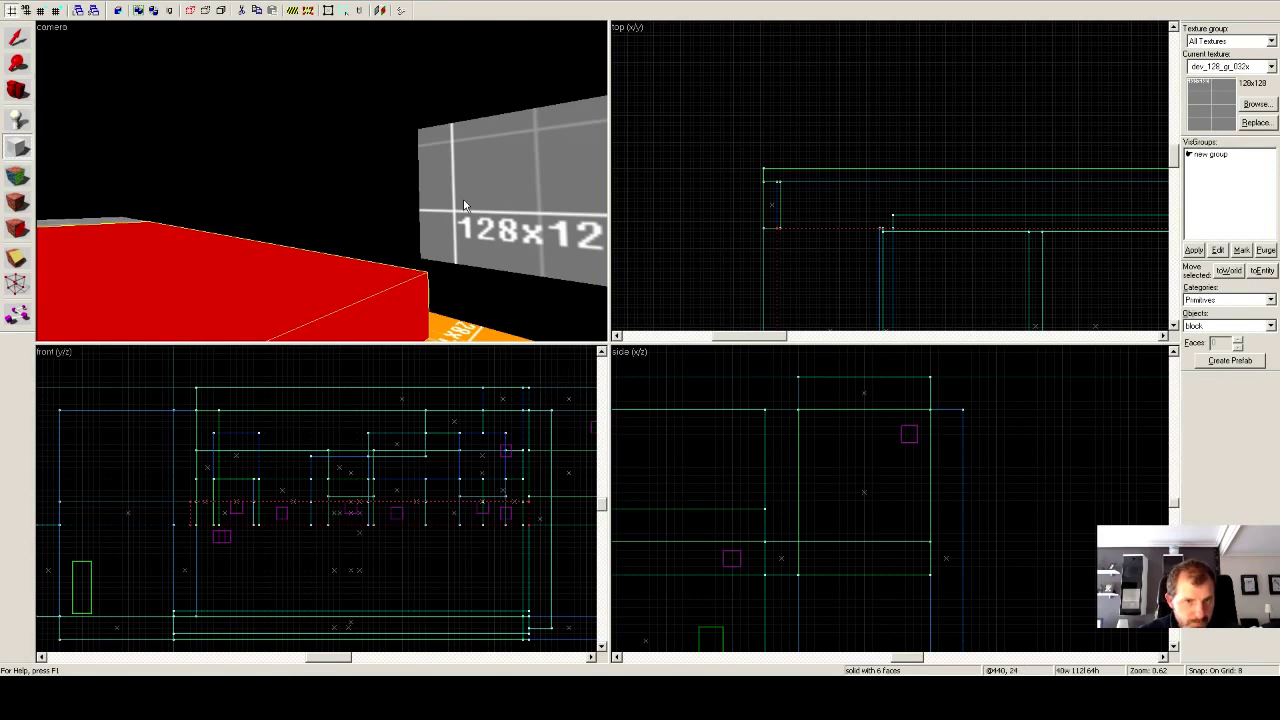
Select the new end block and extend it upward and downward to a height of 160 so it fills the opening.
left_click(17, 37)
left_click(487, 183)
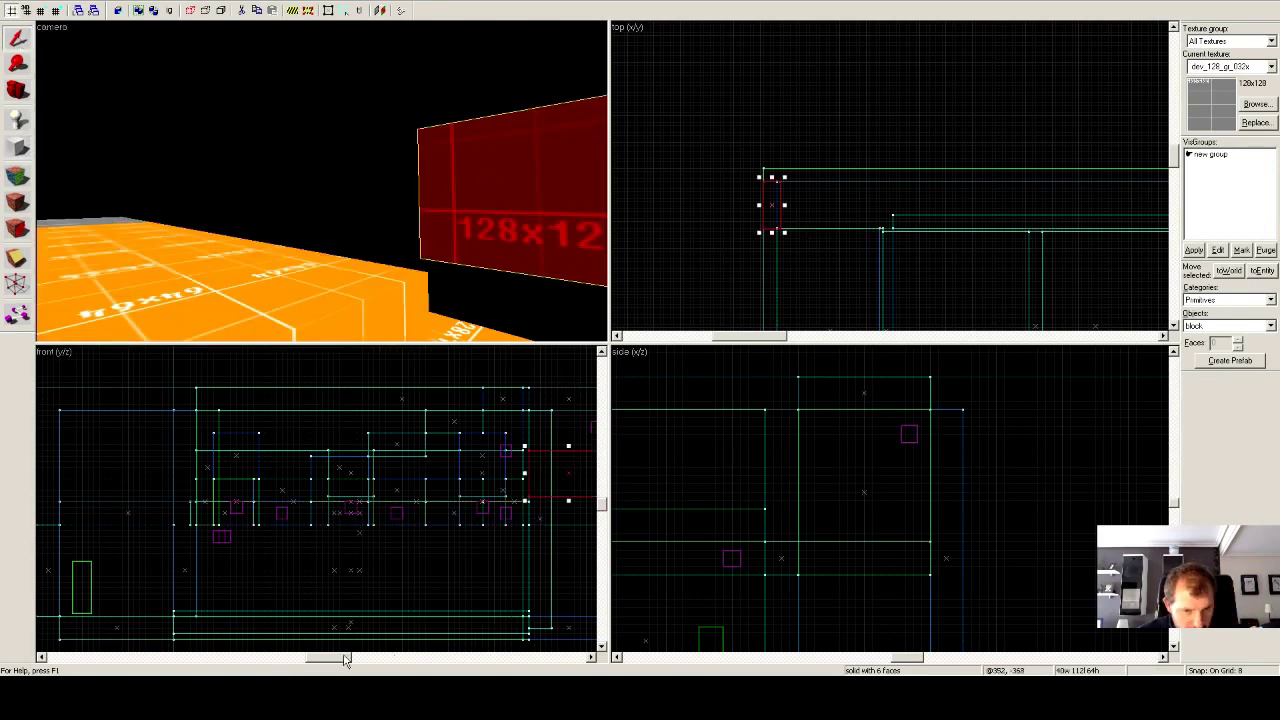
left_click_drag(342, 659, 360, 662)
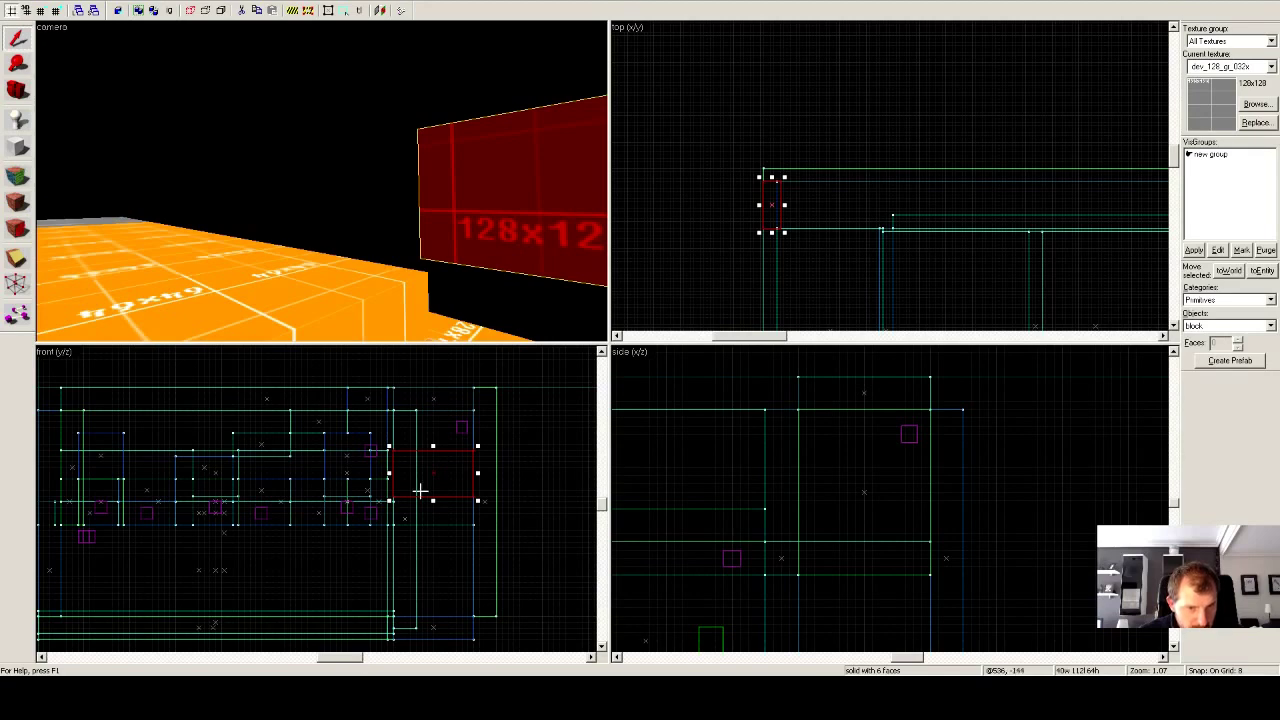
left_click_drag(432, 446, 434, 407)
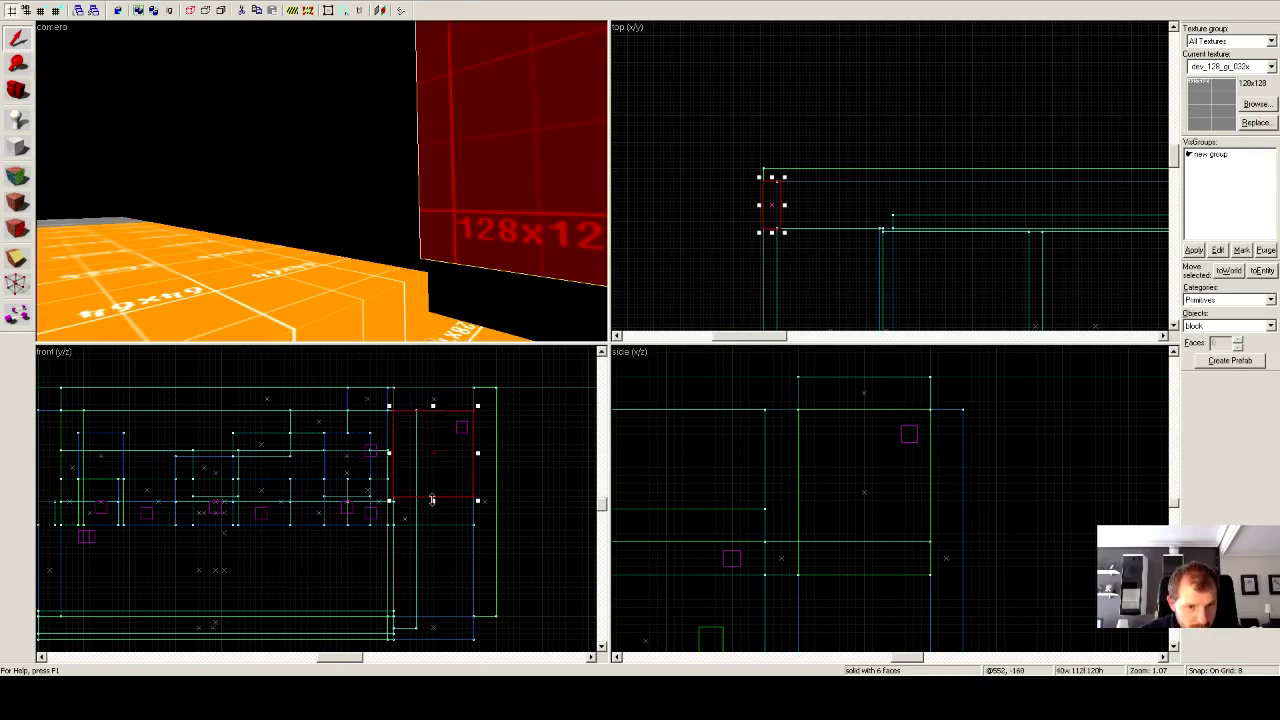
left_click_drag(432, 500, 434, 523)
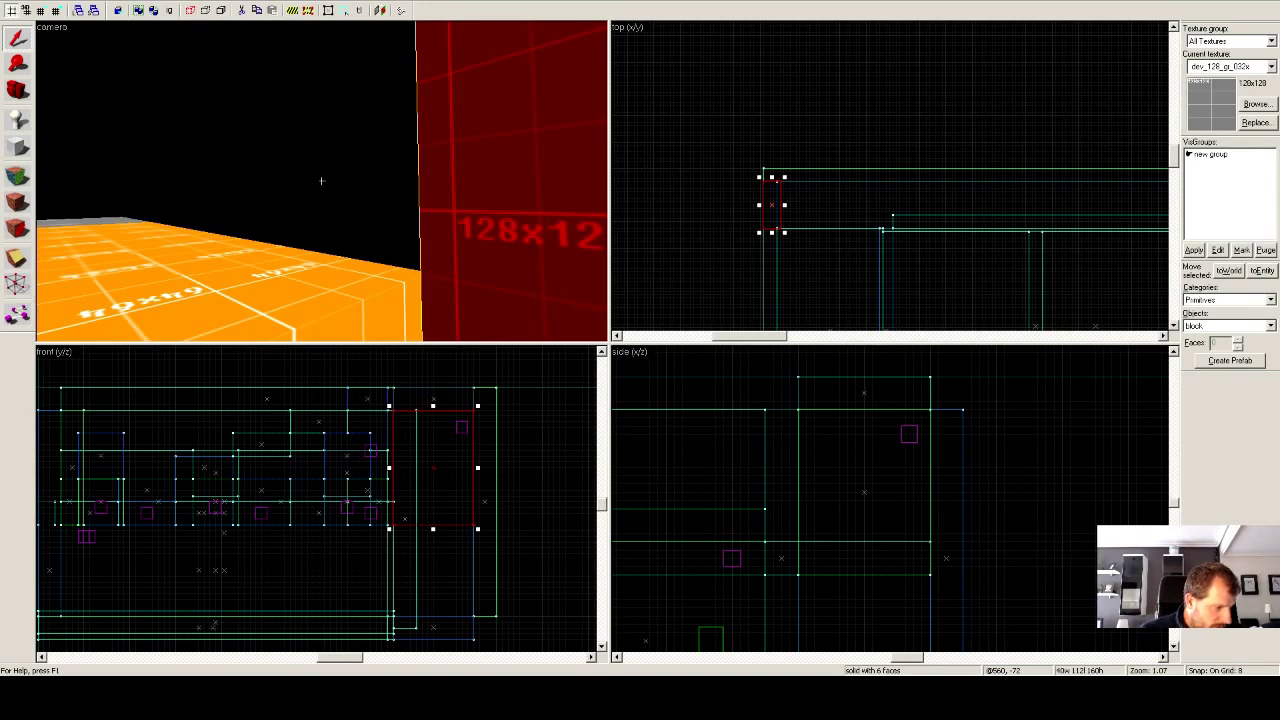
Examine the new end wall from inside and above, checking its edges against the neighbouring walls, floor and ceiling.
key("w")
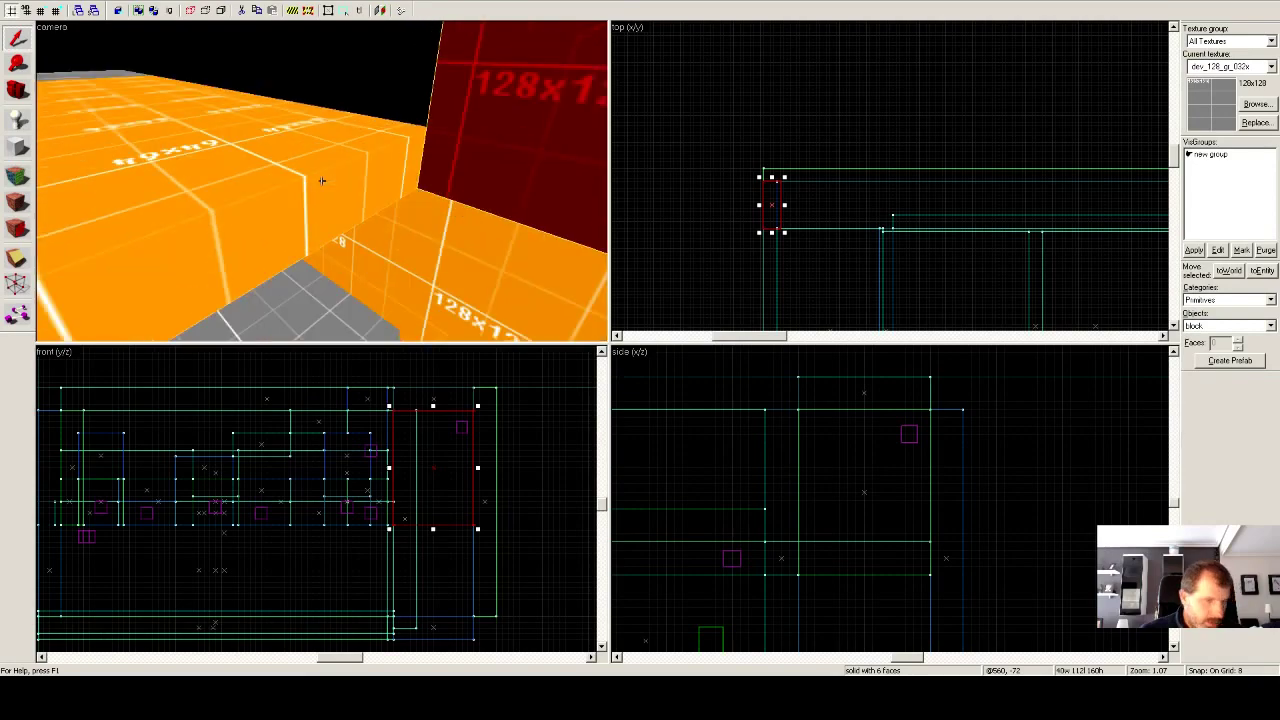
key("w")
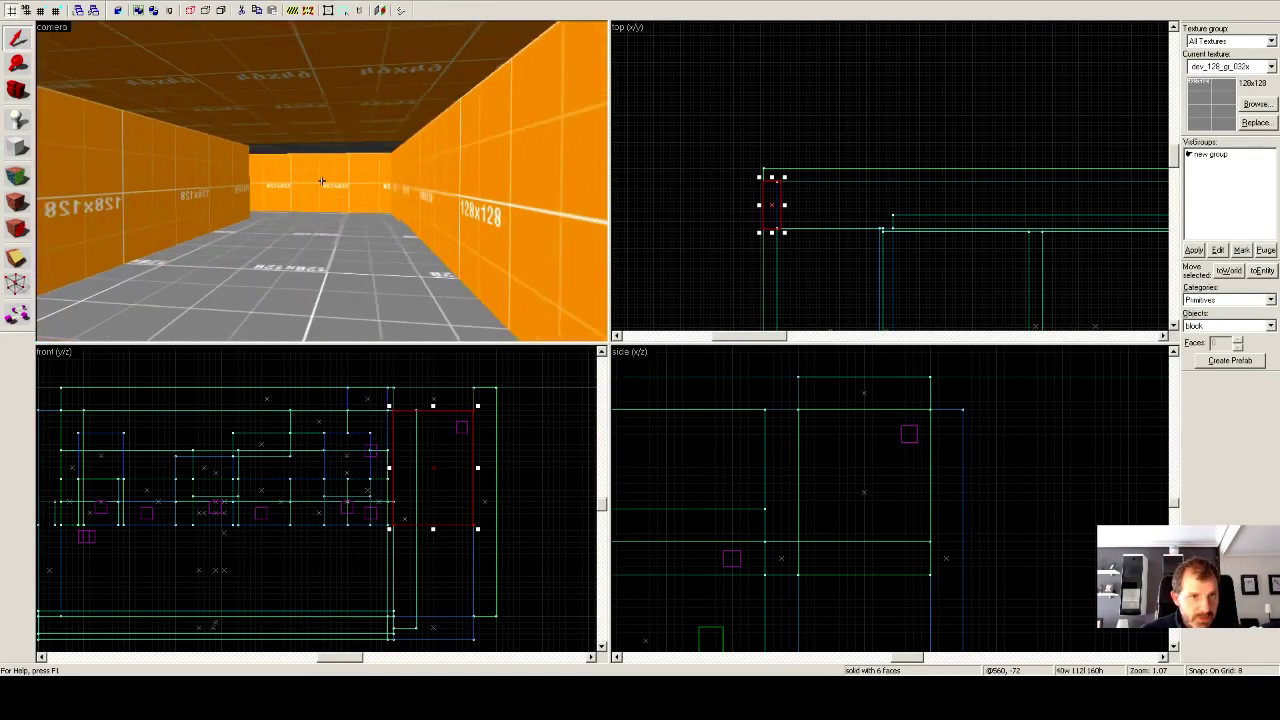
key("w")
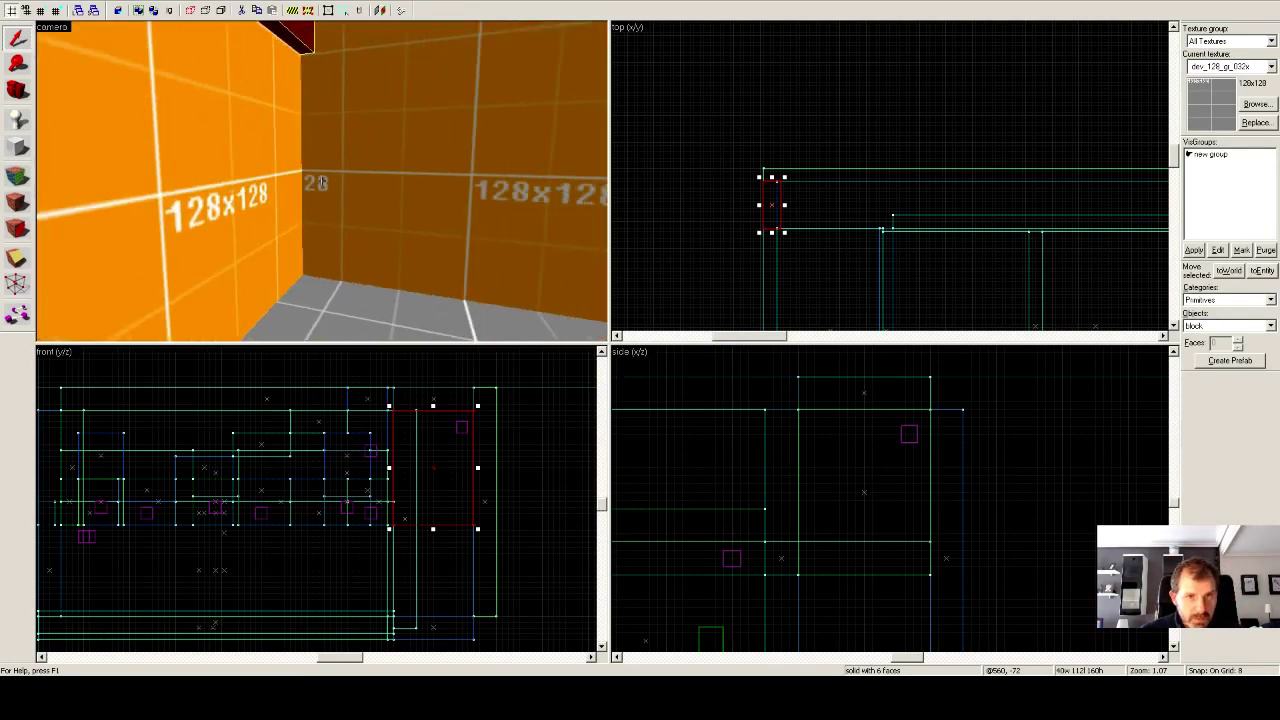
key("w")
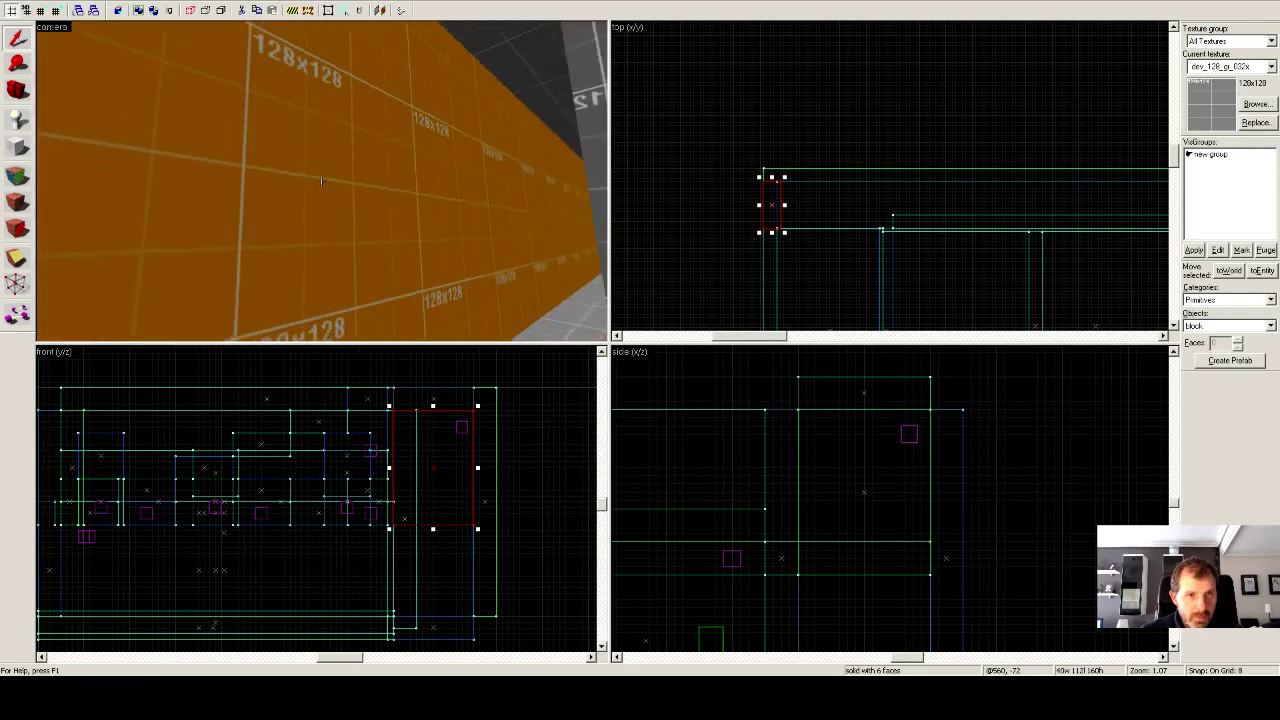
key("w")
key("Right")
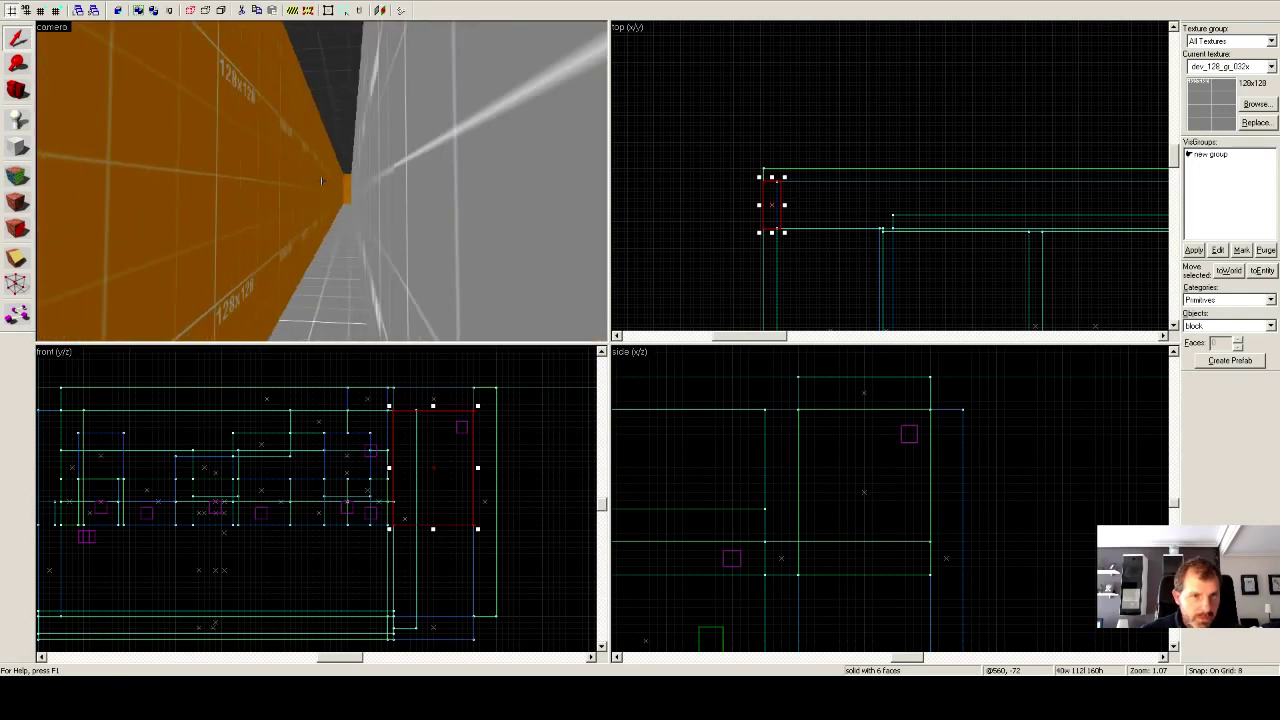
key("Up")
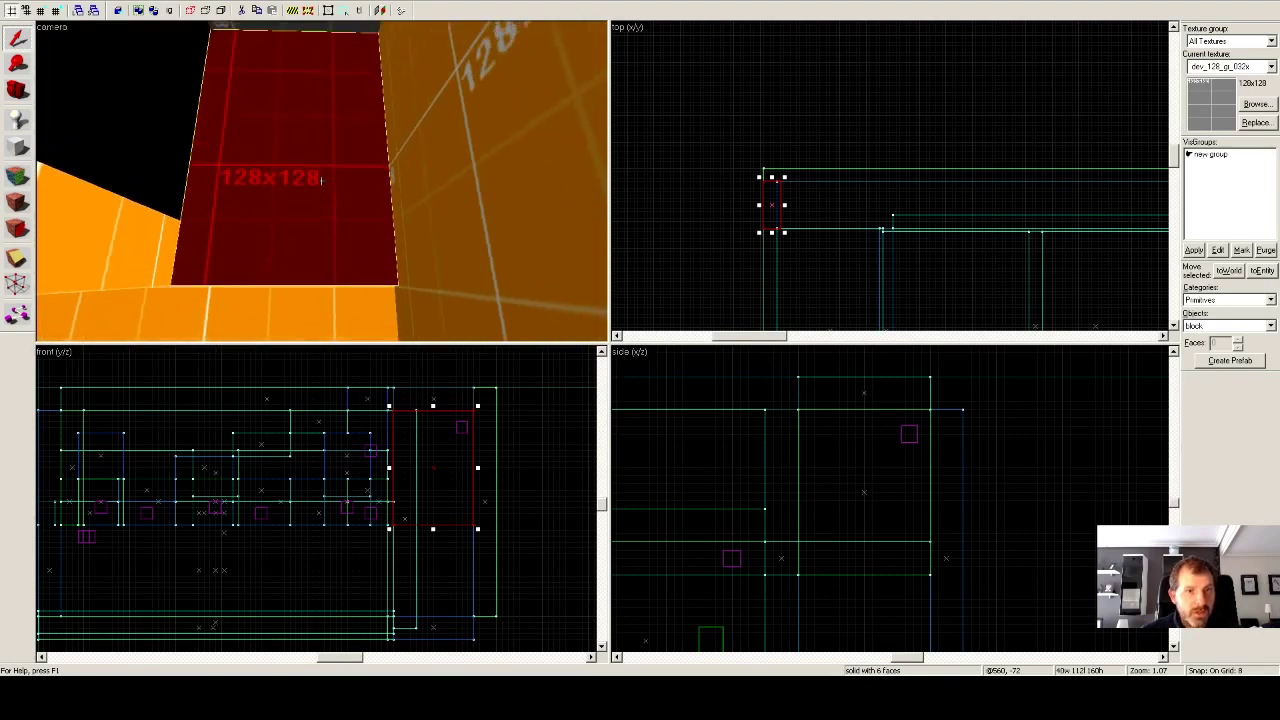
key("w")
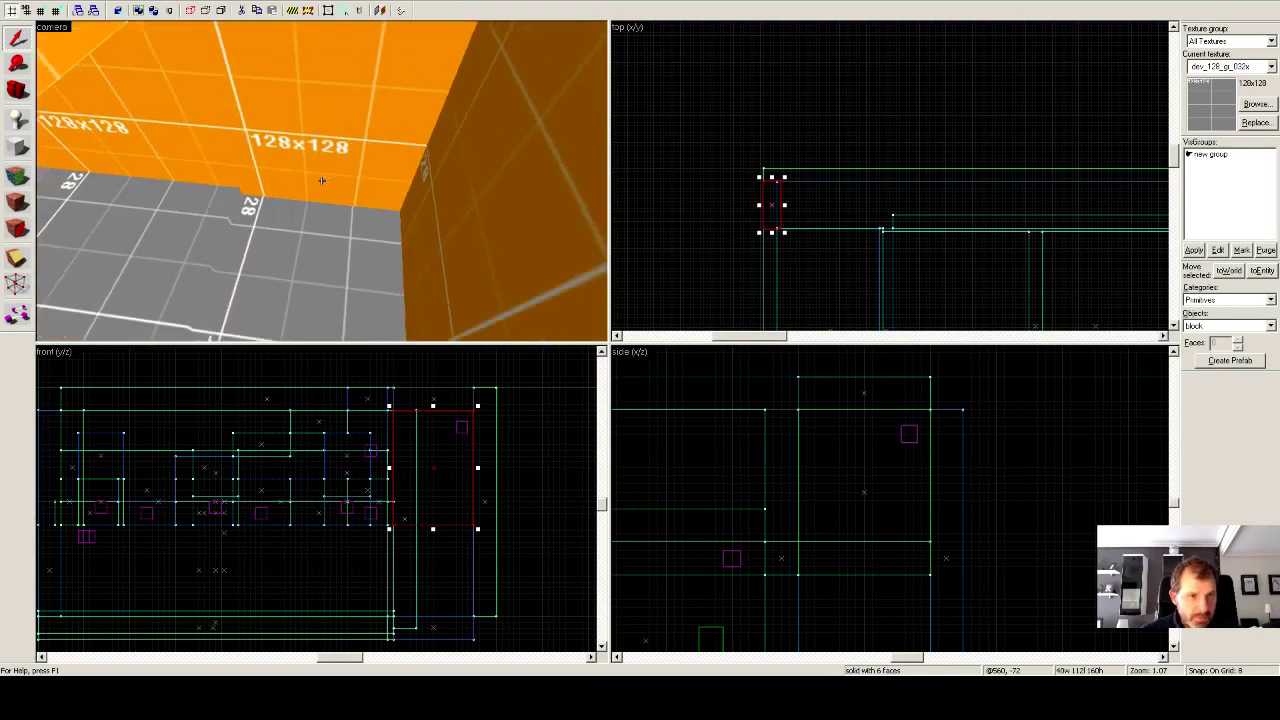
key("w")
key("Page_Up")
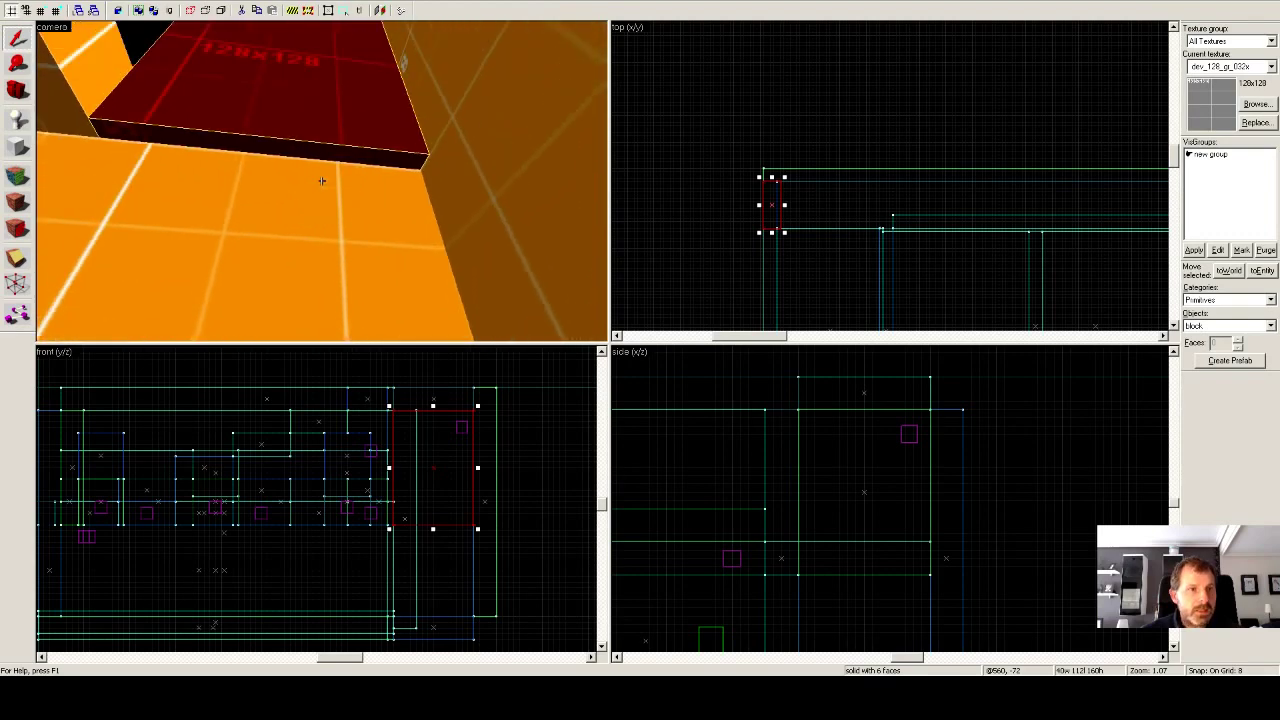
key("Page_Up")
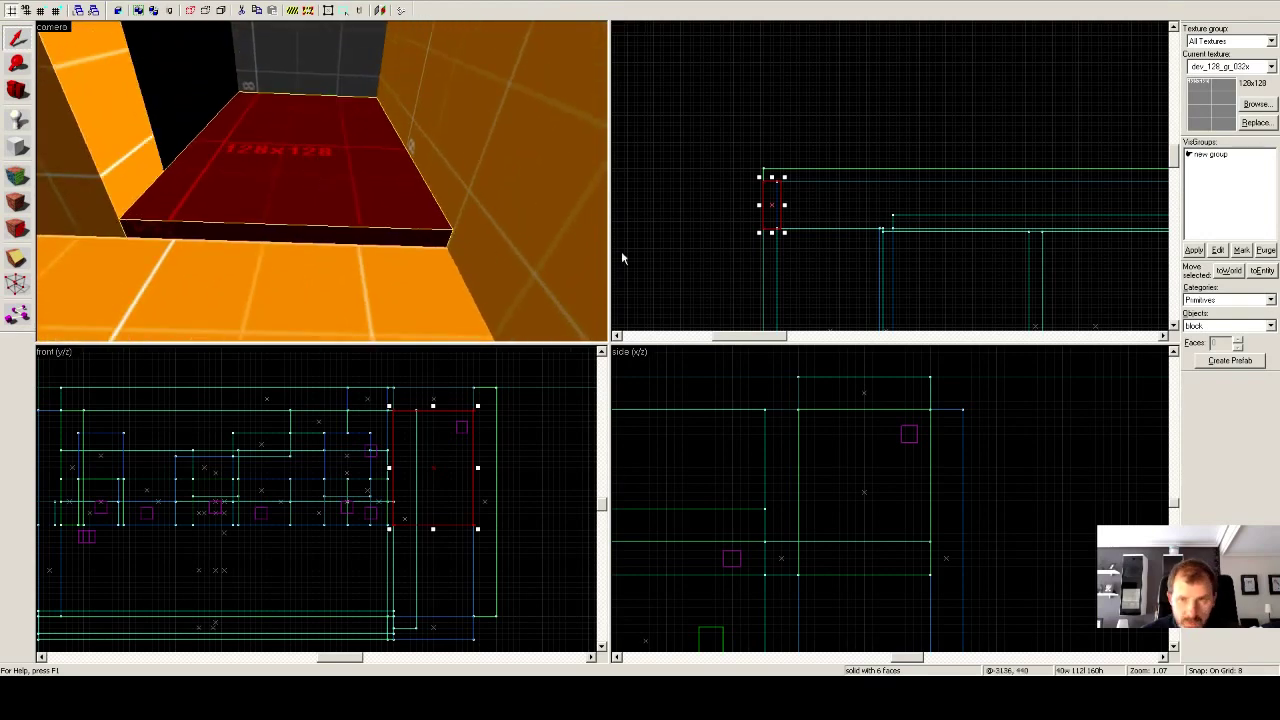
Reduce the end wall's thickness to 32 so its face is flush with the orange wall below.
left_click_drag(783, 206, 779, 206)
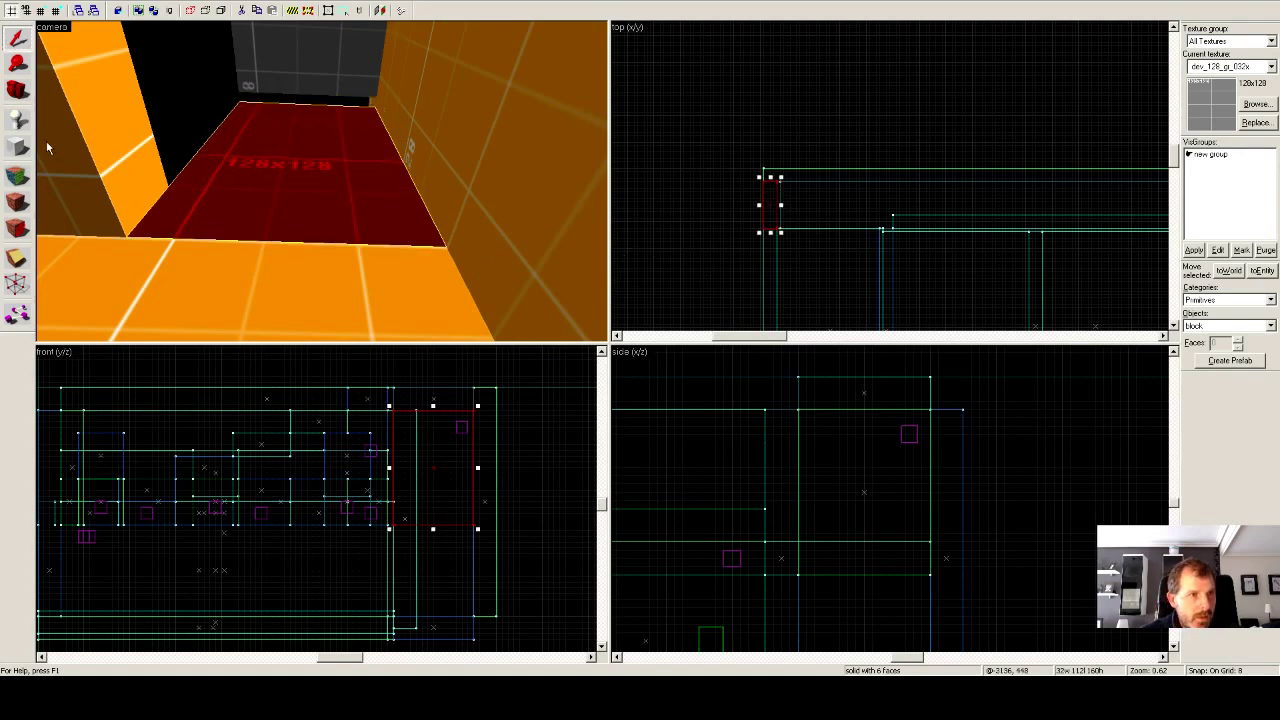
left_click(84, 254)
left_click(211, 226)
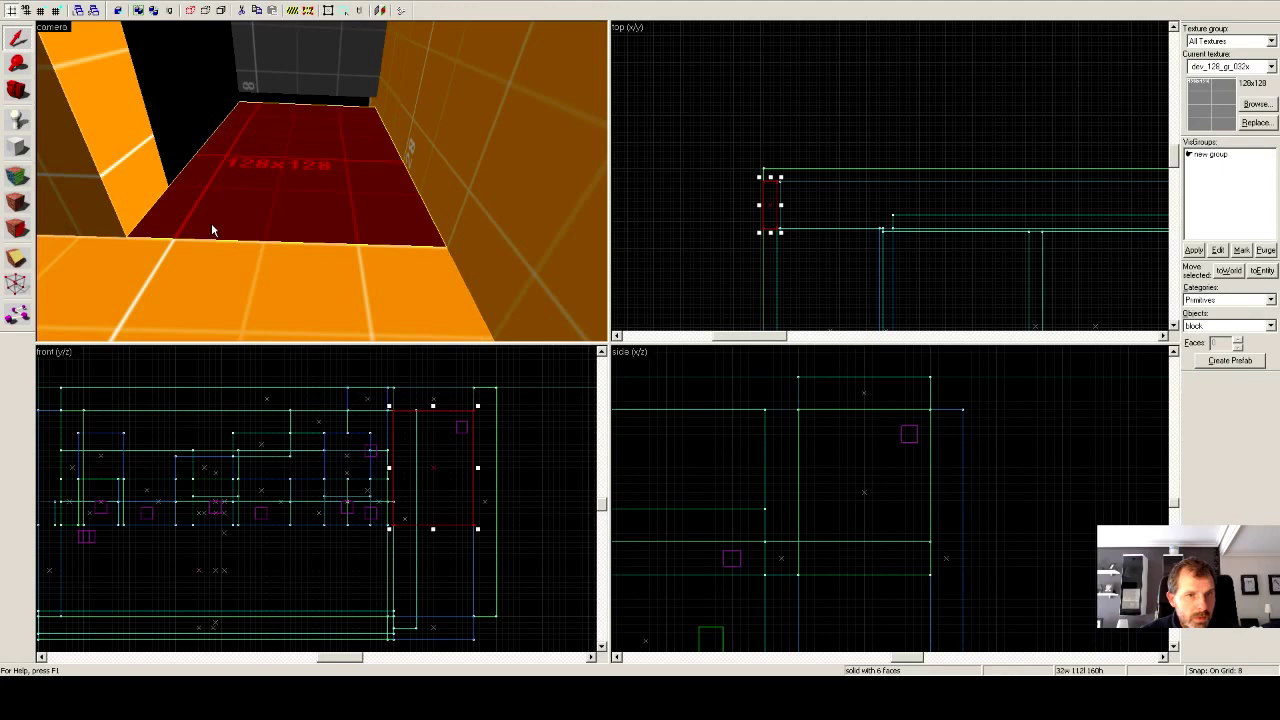
Extend the long ceiling slab to 2968 so it closes the gap to the end wall.
left_click(287, 72)
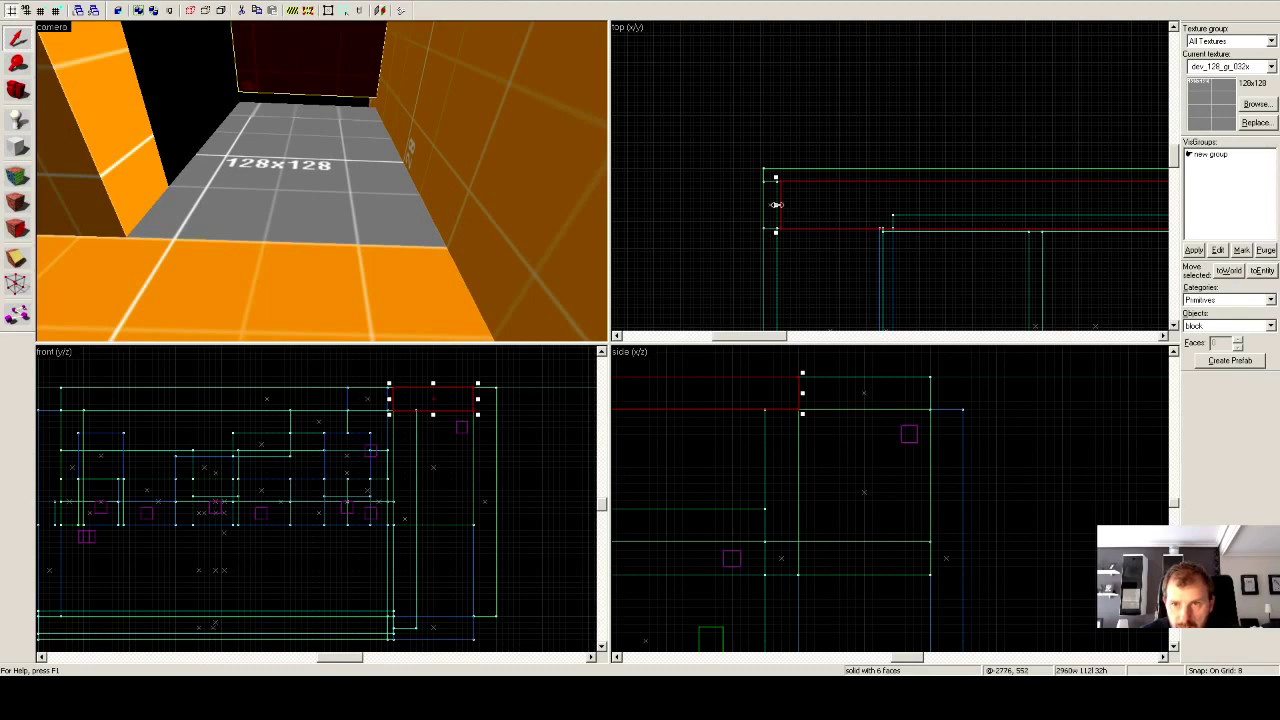
left_click_drag(775, 204, 775, 208)
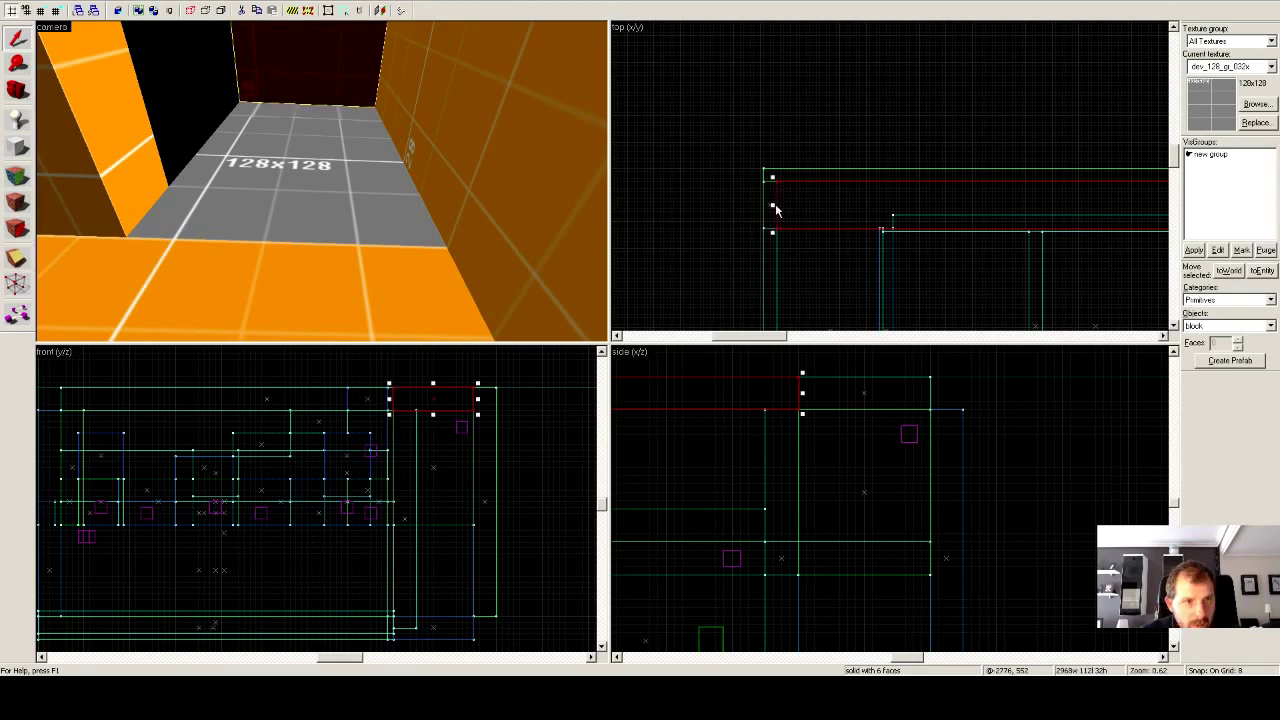
left_click(343, 182)
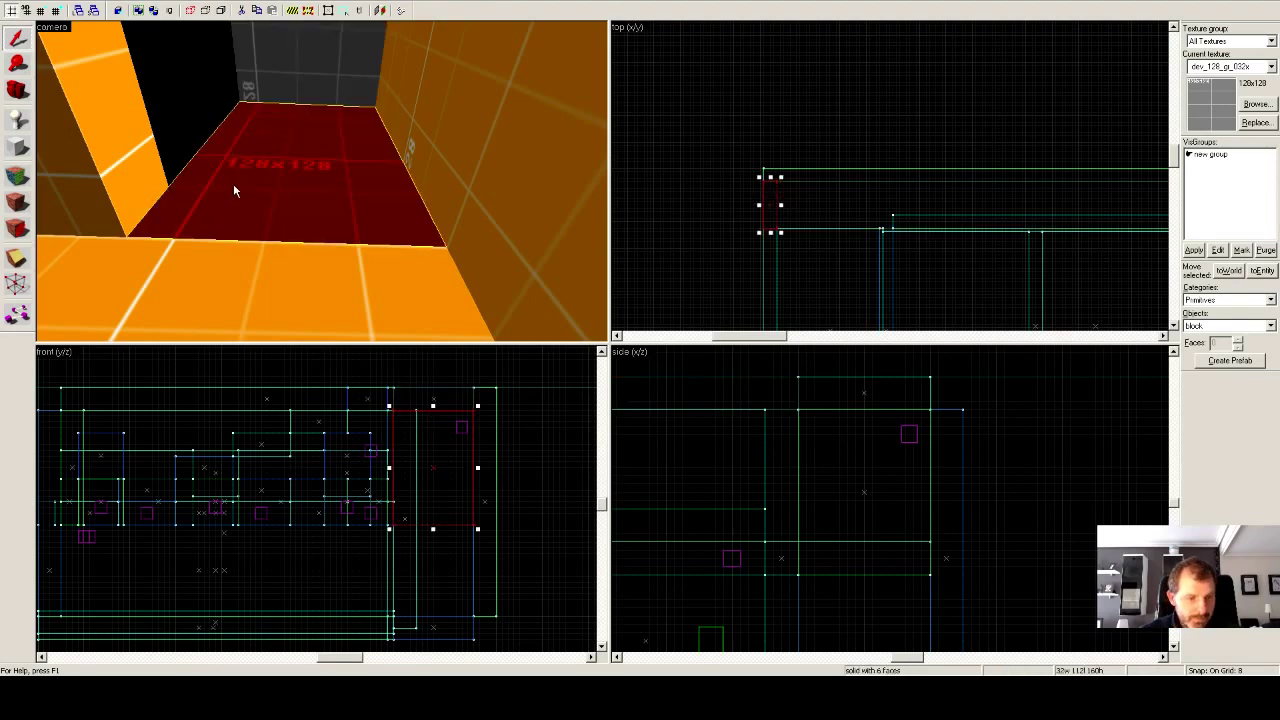
Lower the 256 by 496 floor slab to line up with the adjoining long floor slab and remove the step between them.
key("z")
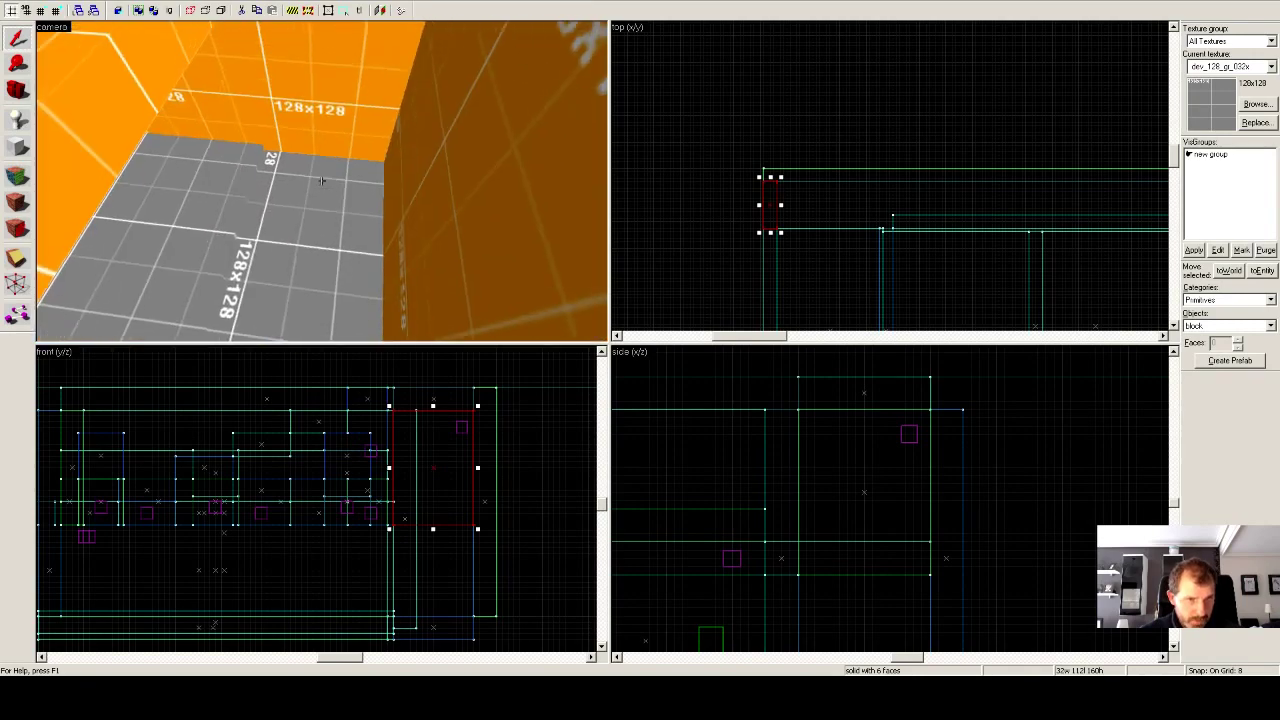
key("w")
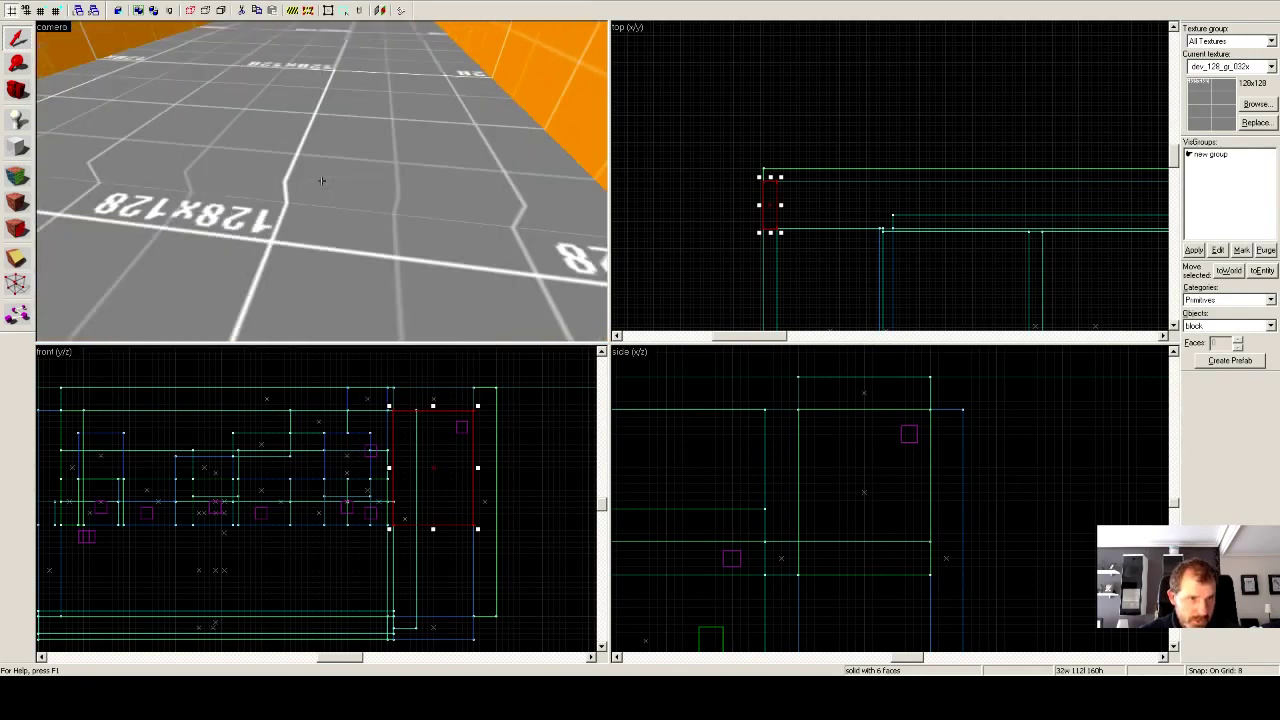
key("w")
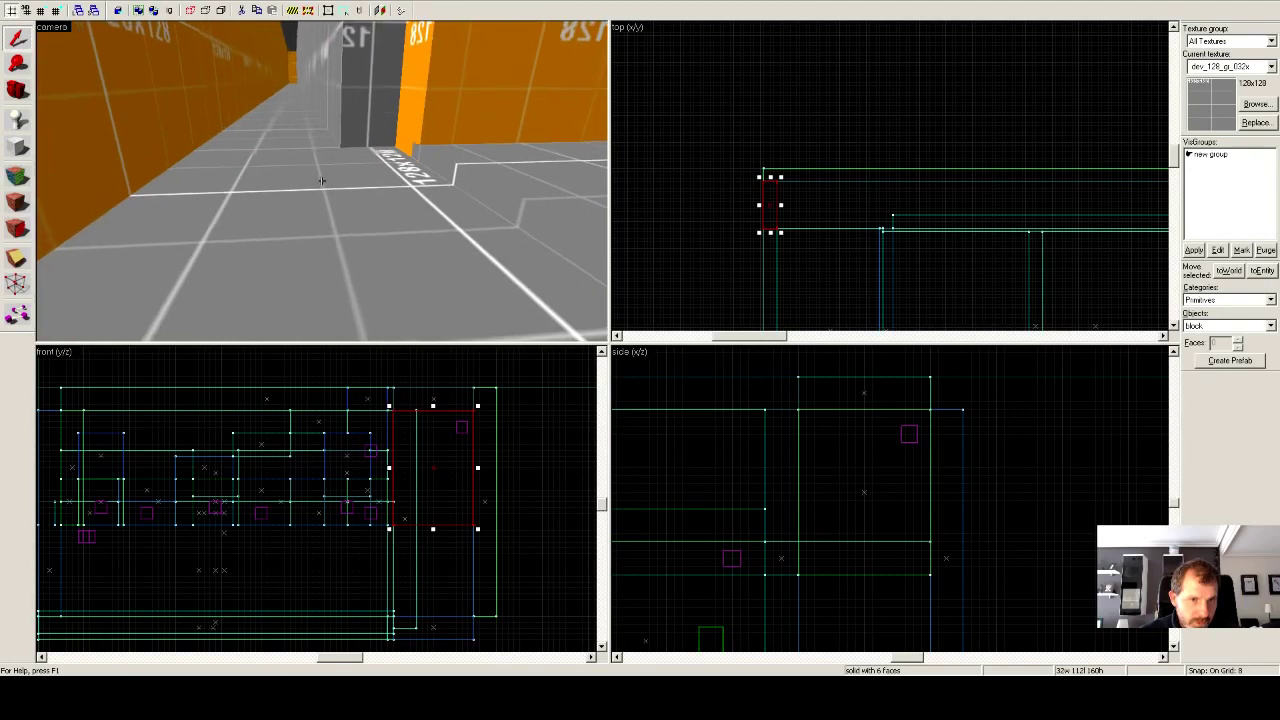
left_click_drag(322, 180, 322, 180)
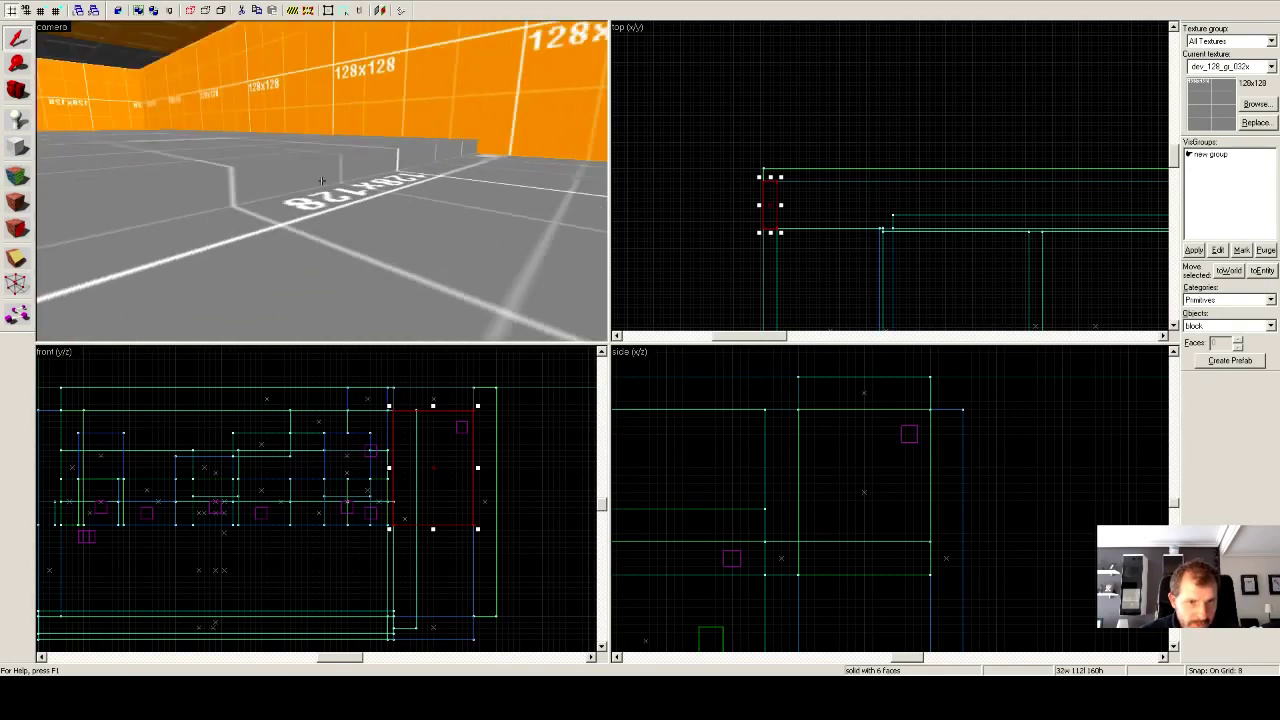
left_click(322, 180)
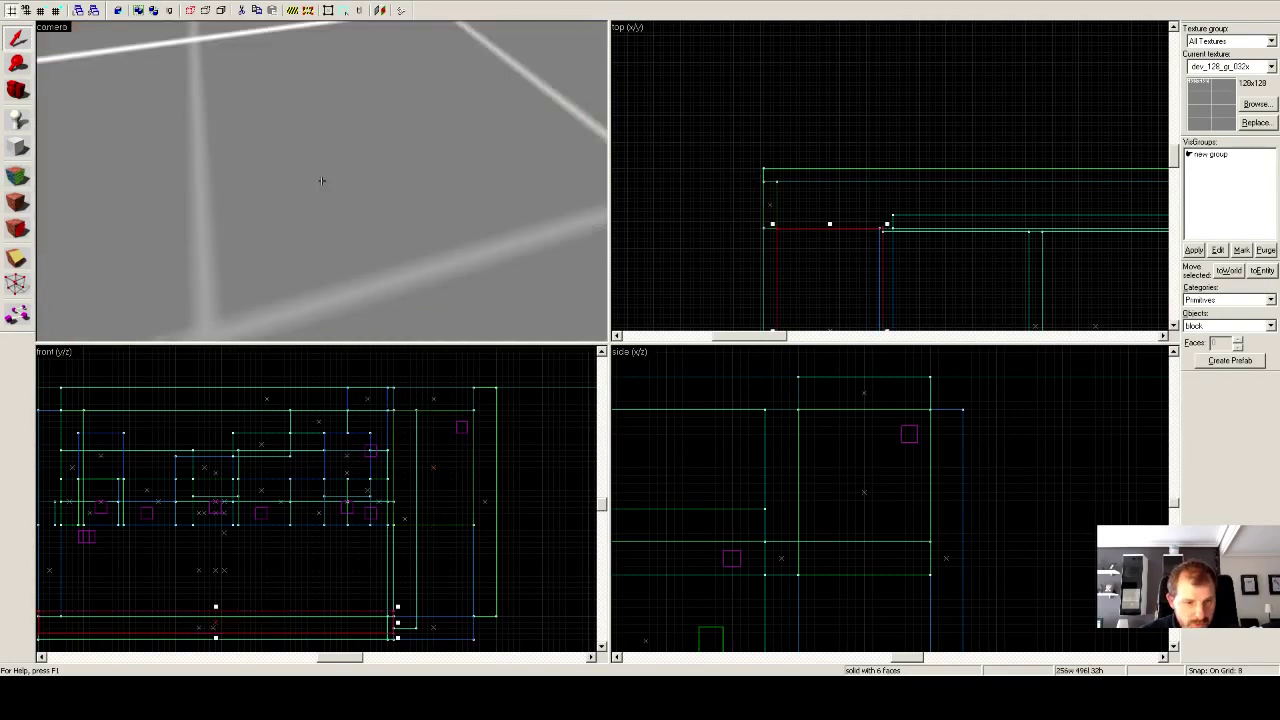
key("z")
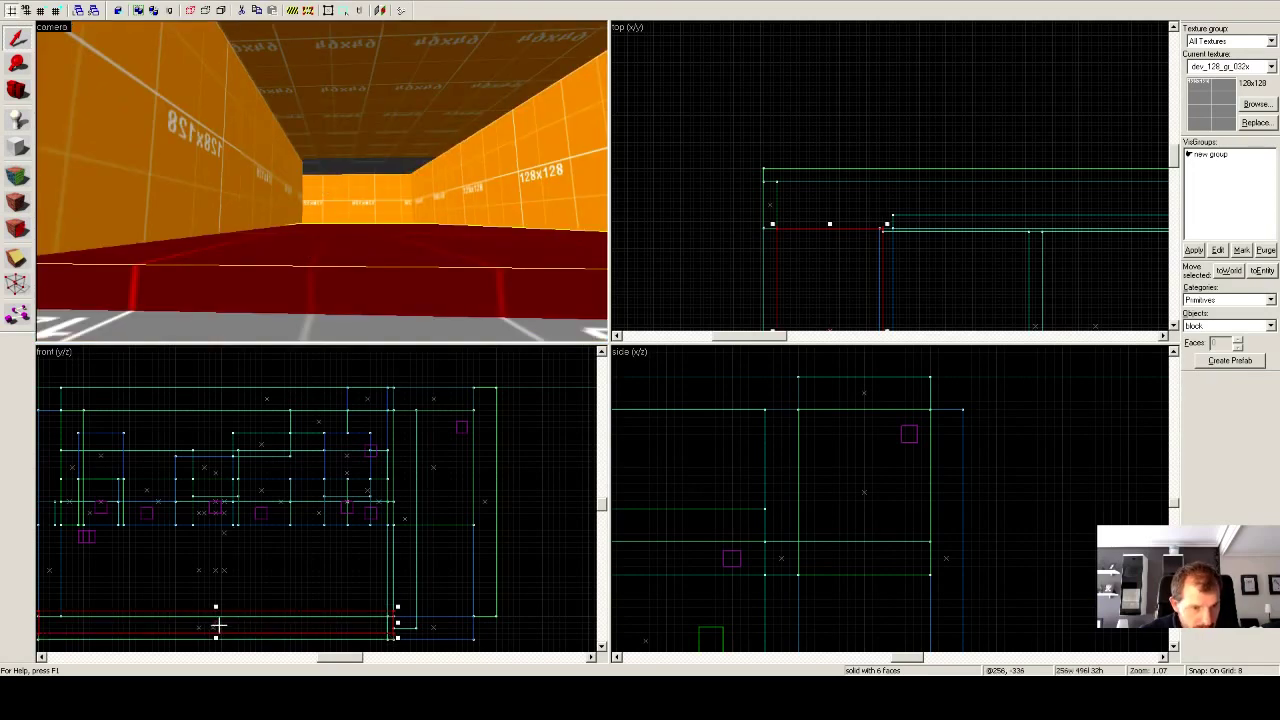
left_click_drag(220, 614, 224, 627)
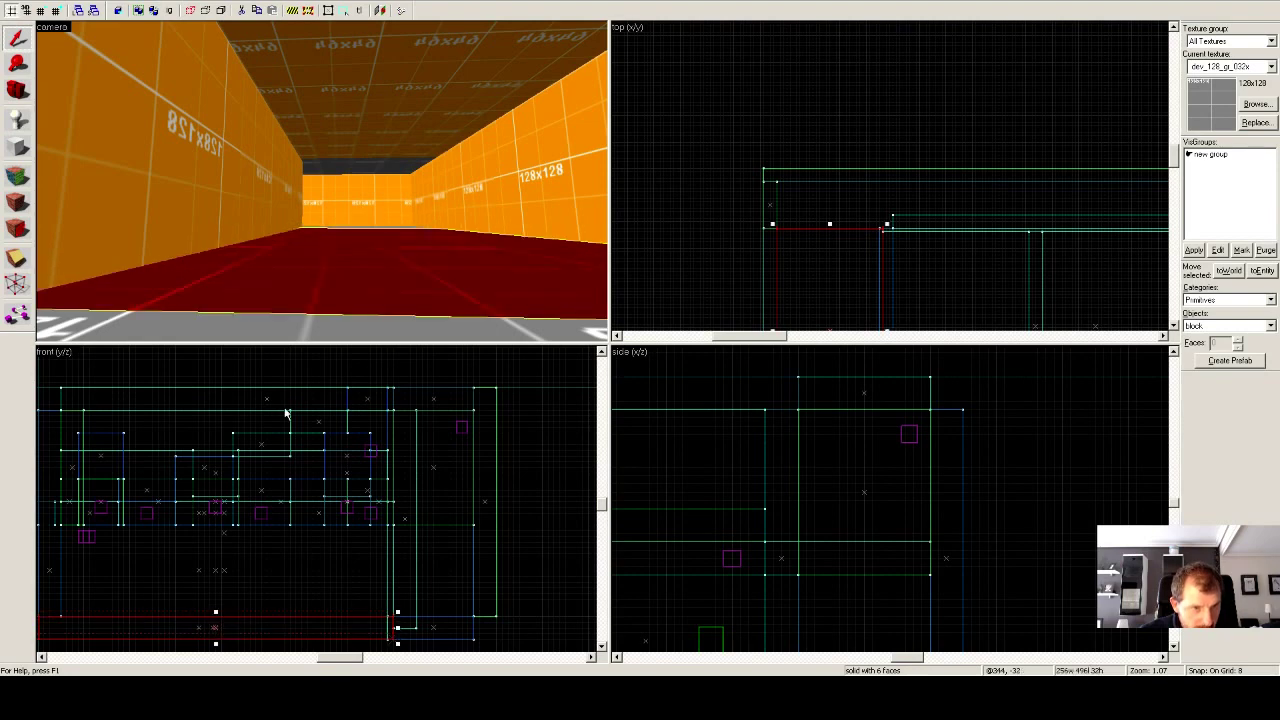
left_click(335, 318)
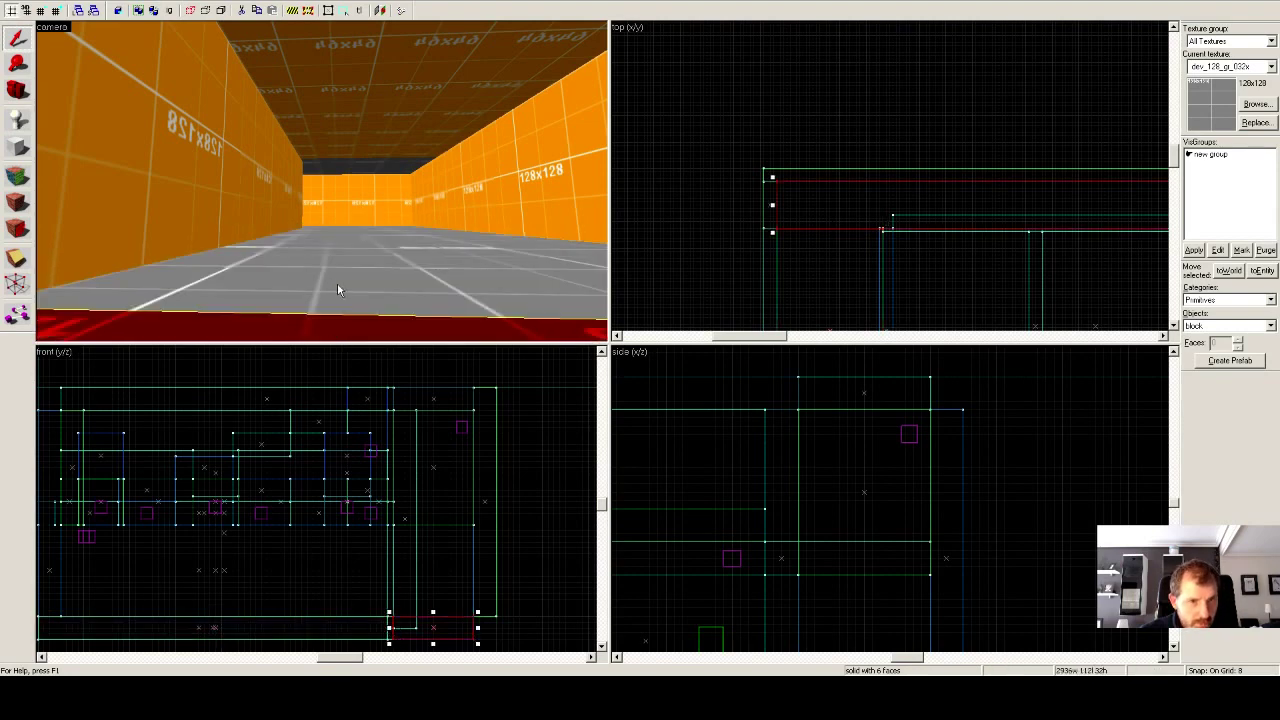
Shorten the 280-wide ceiling slab at the corridor corner to 160 to remove its overlap with the neighbouring room ceiling.
scroll(350, 280, "up", 5)
scroll(378, 287, "up", 1)
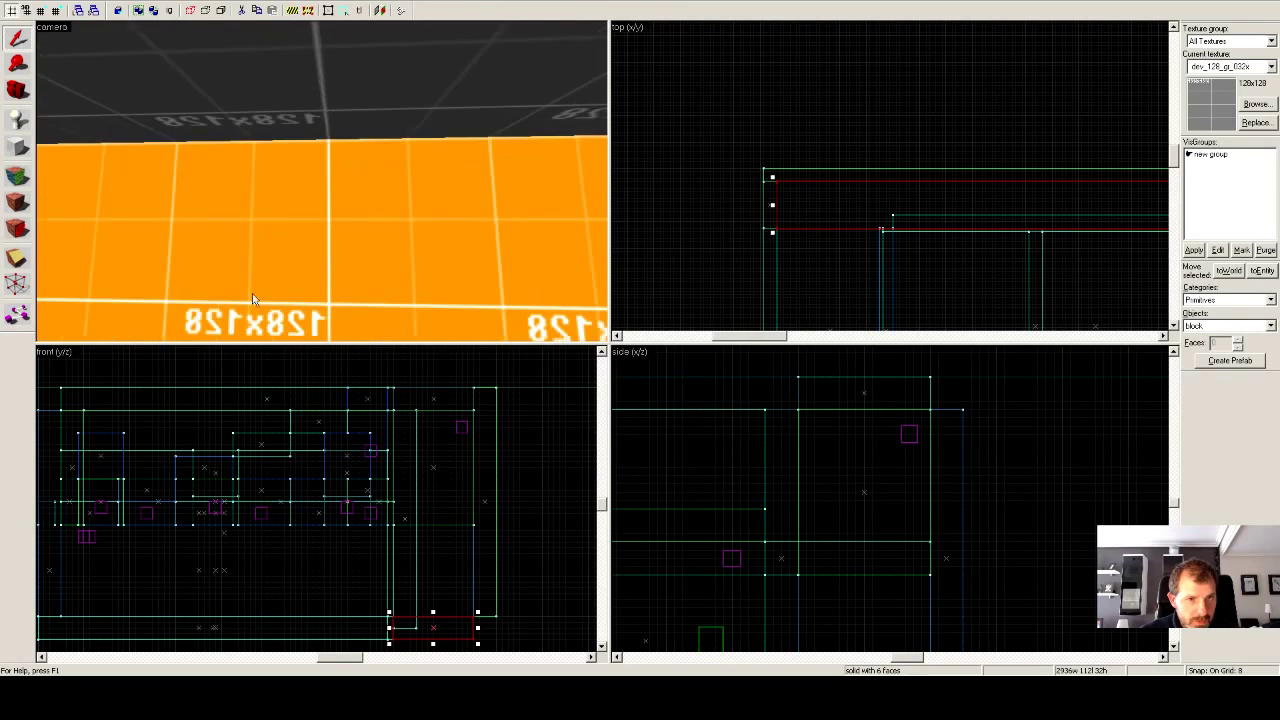
key("z")
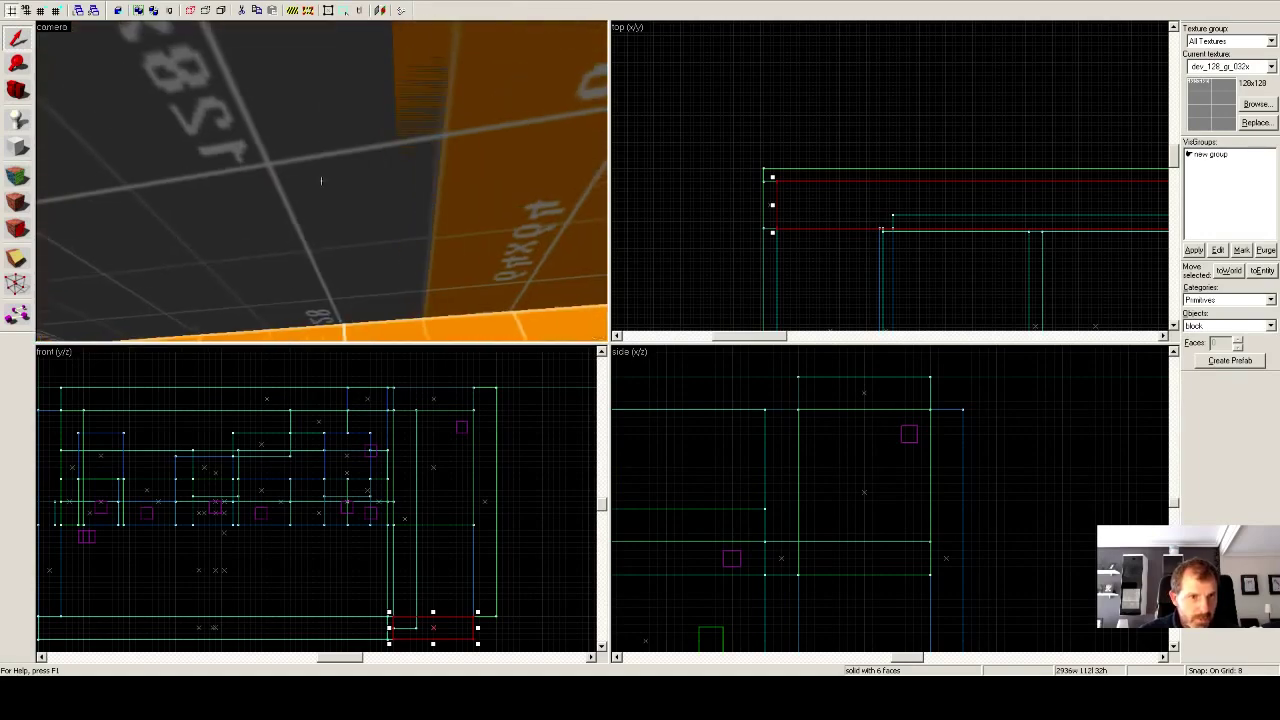
left_click(321, 181)
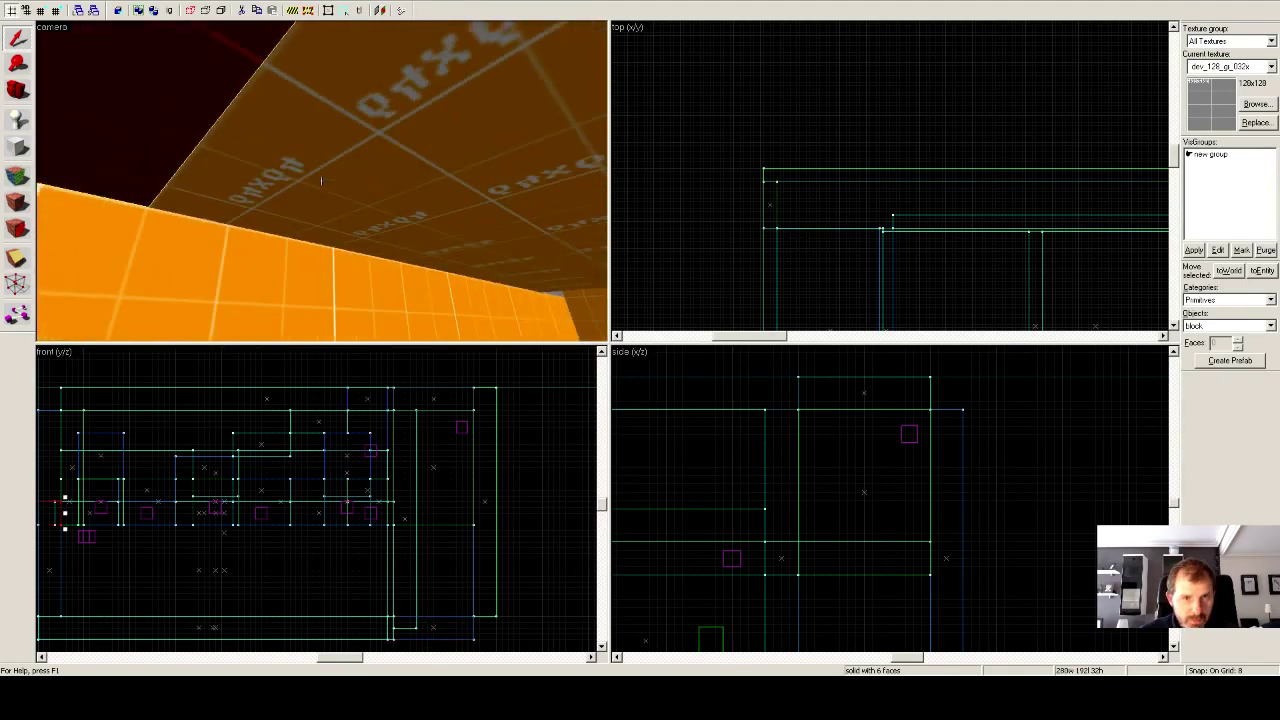
scroll(798, 254, "down", 2)
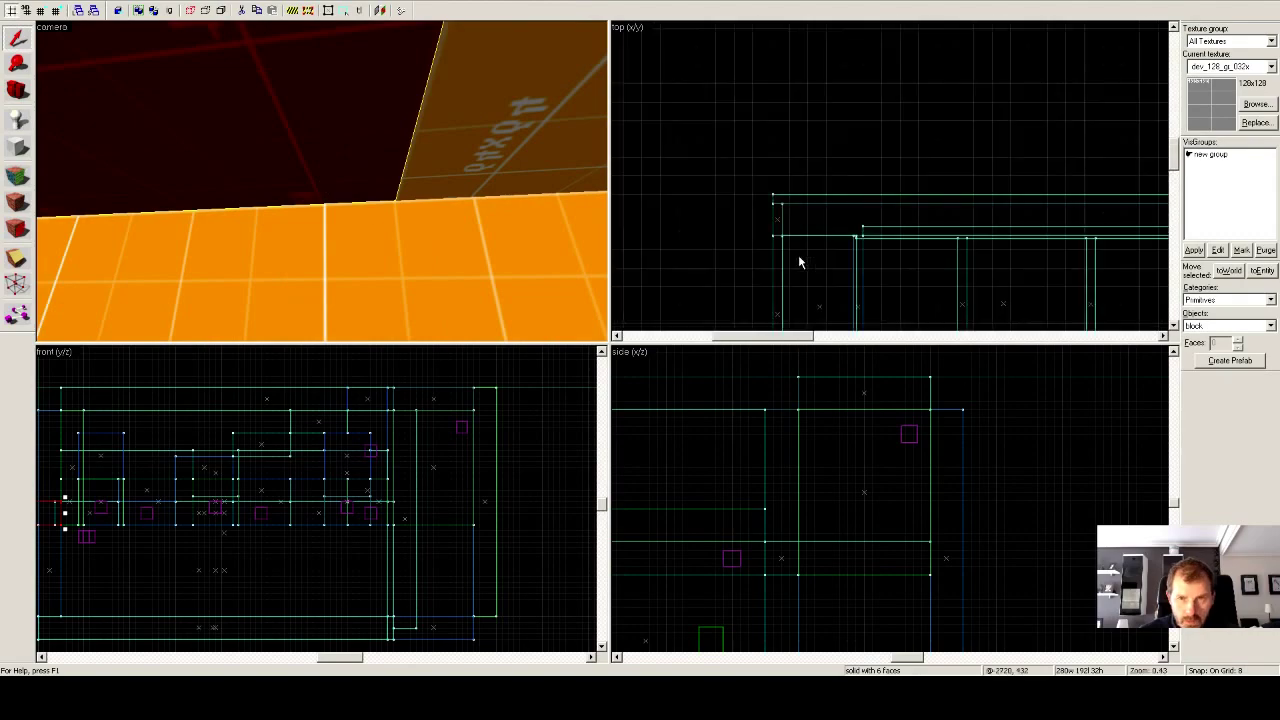
left_click_drag(911, 237, 896, 115)
left_click_drag(821, 143, 822, 157)
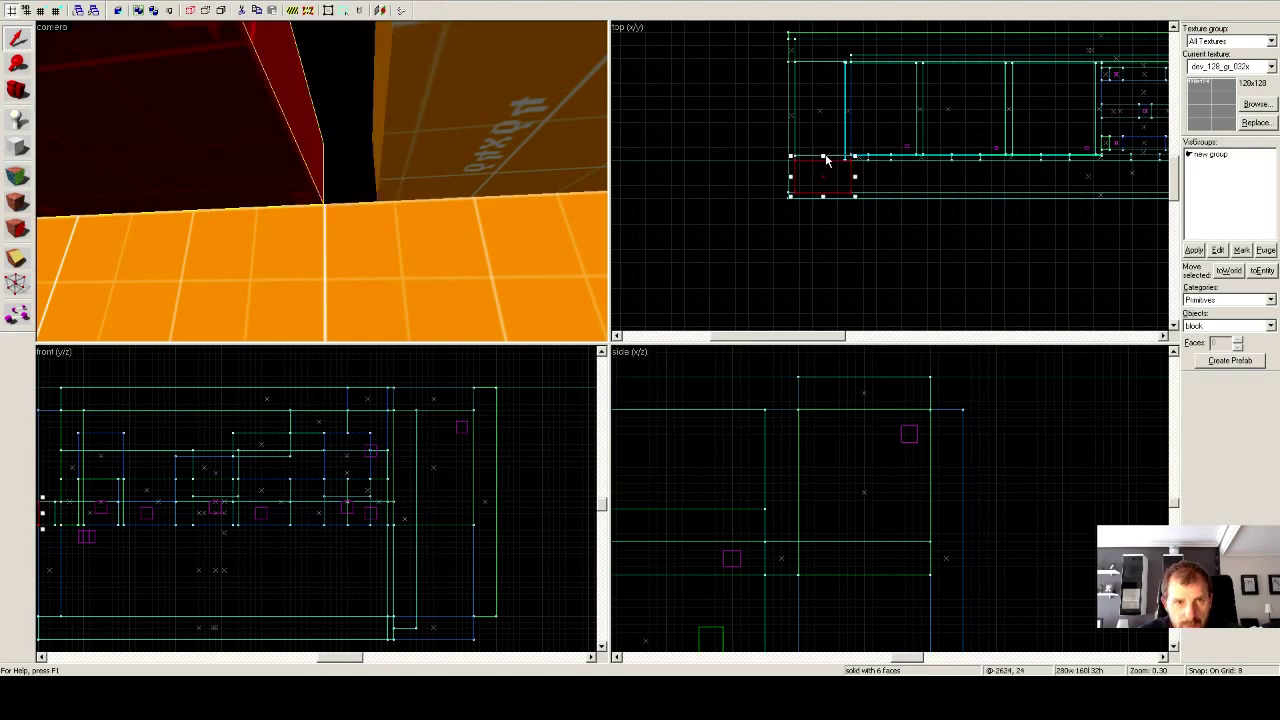
Extend the 1536-wide room ceiling slab to 496 toward the adjoining corridor ceiling to close the gap between them.
left_click(458, 116)
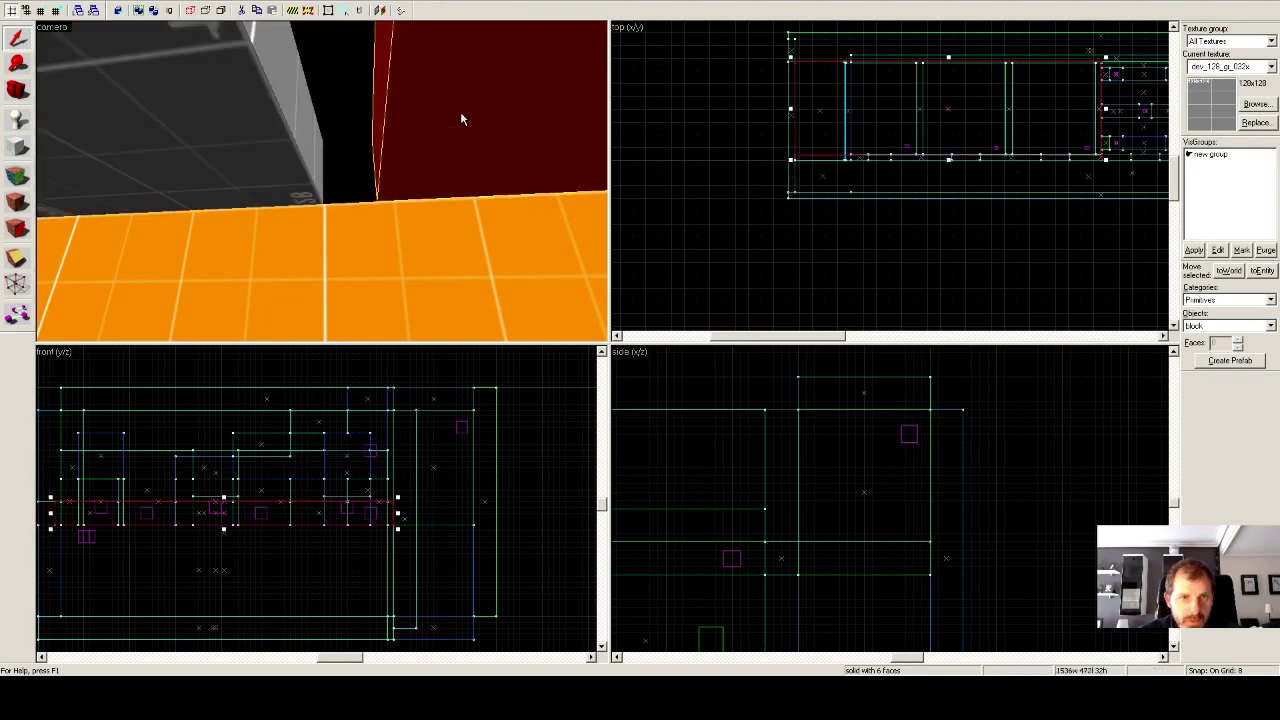
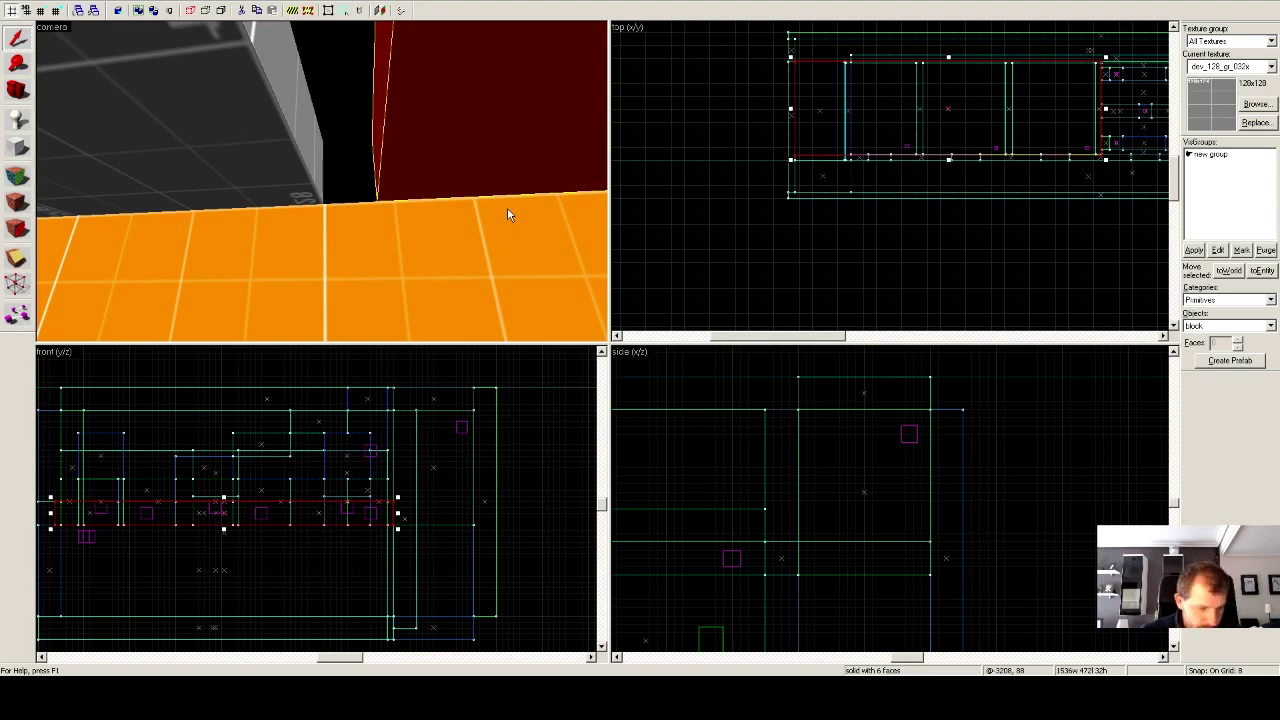
key("z")
key("w")
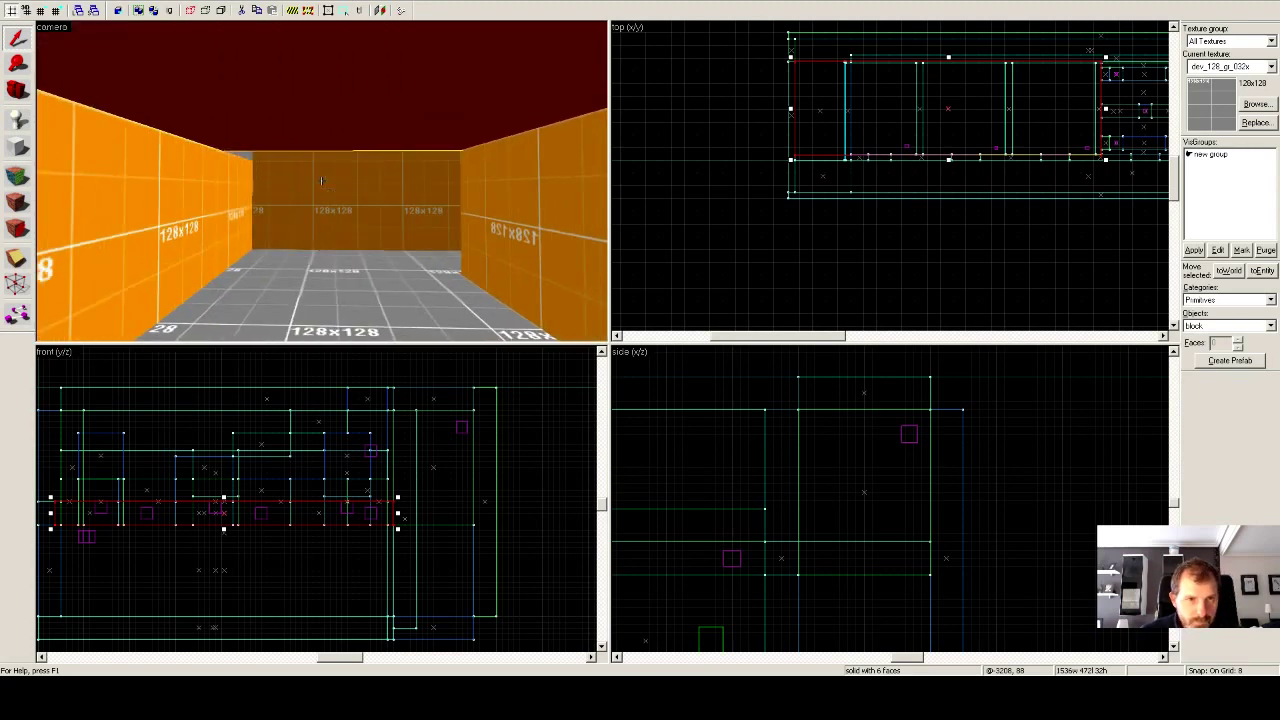
key("w")
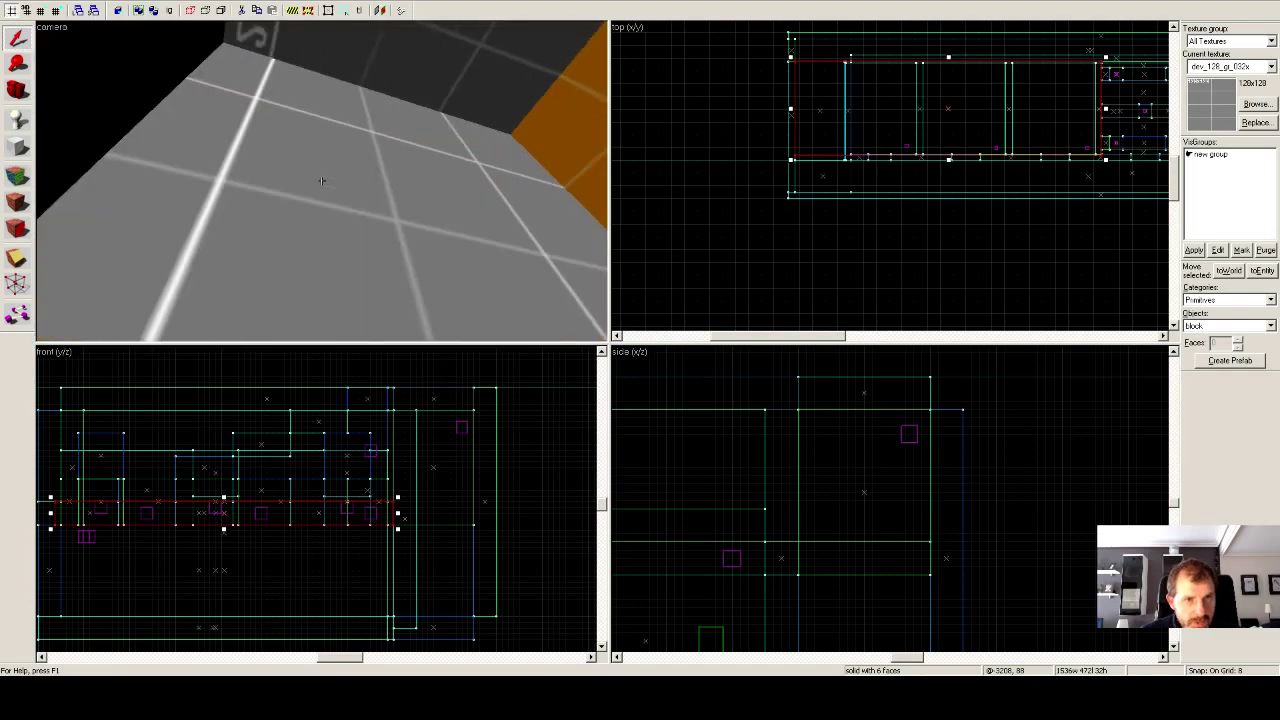
key("w")
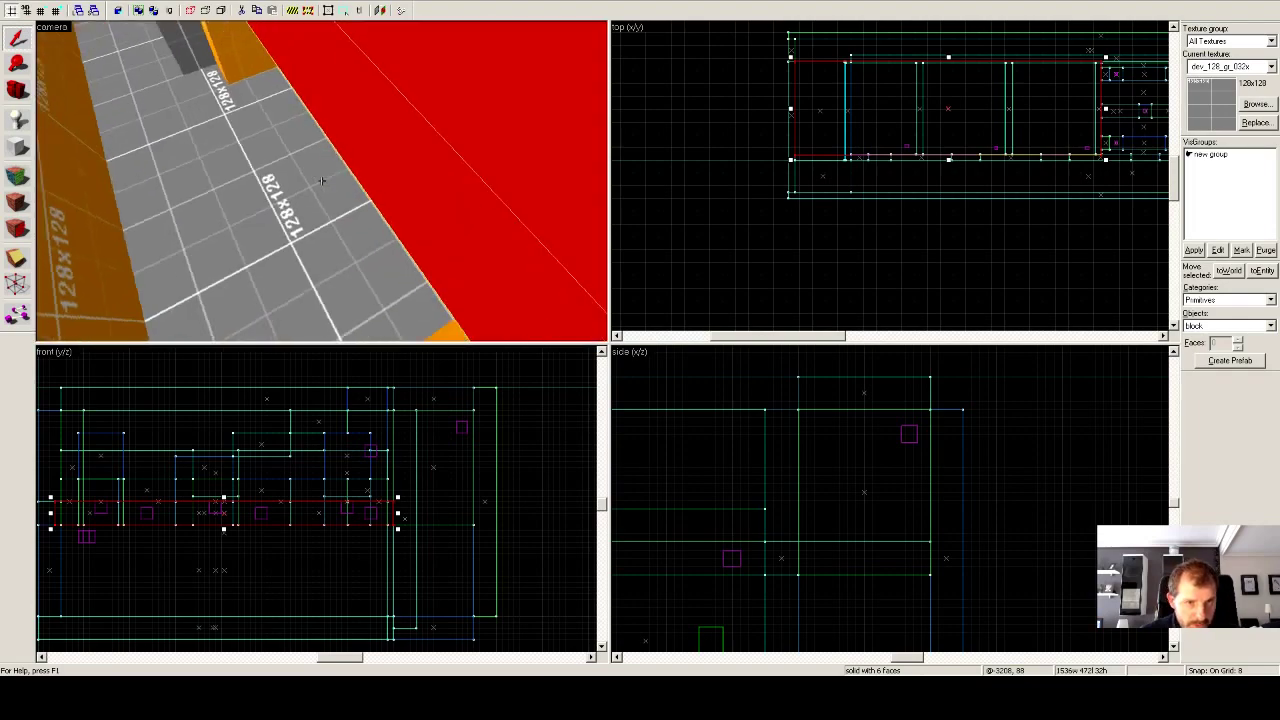
key("w")
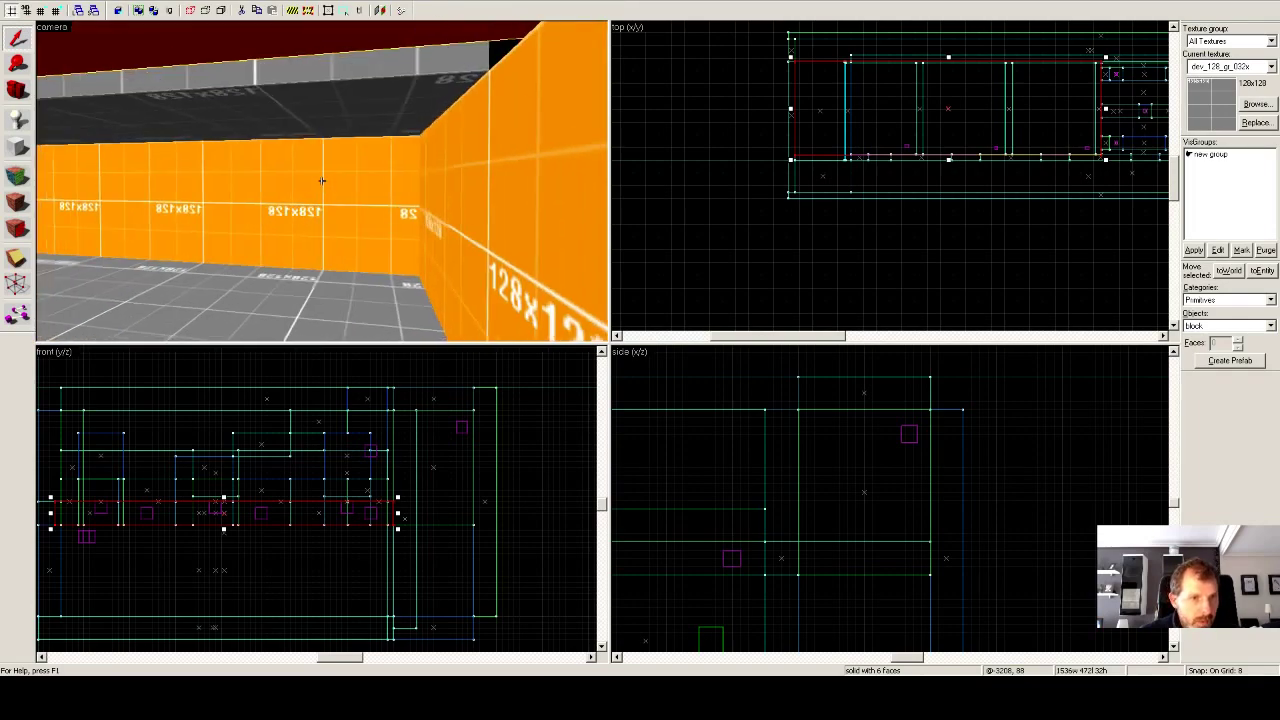
key("w")
key("s")
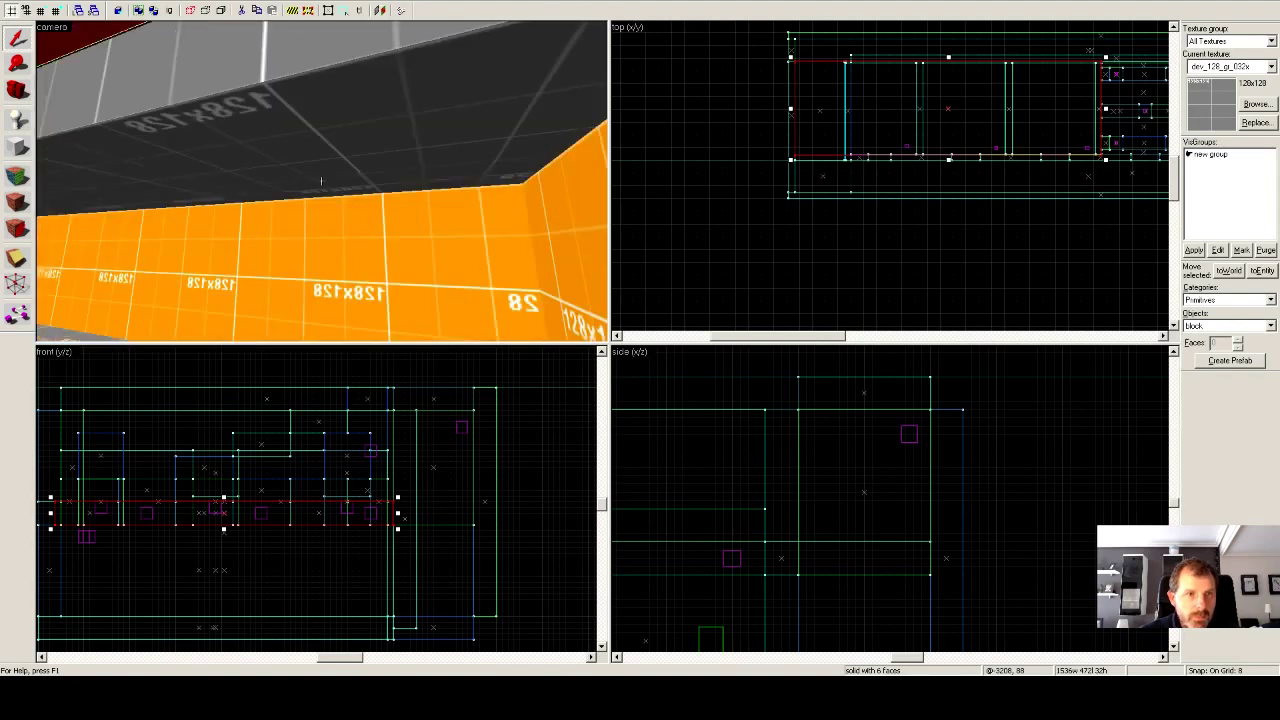
key("w")
key("a")
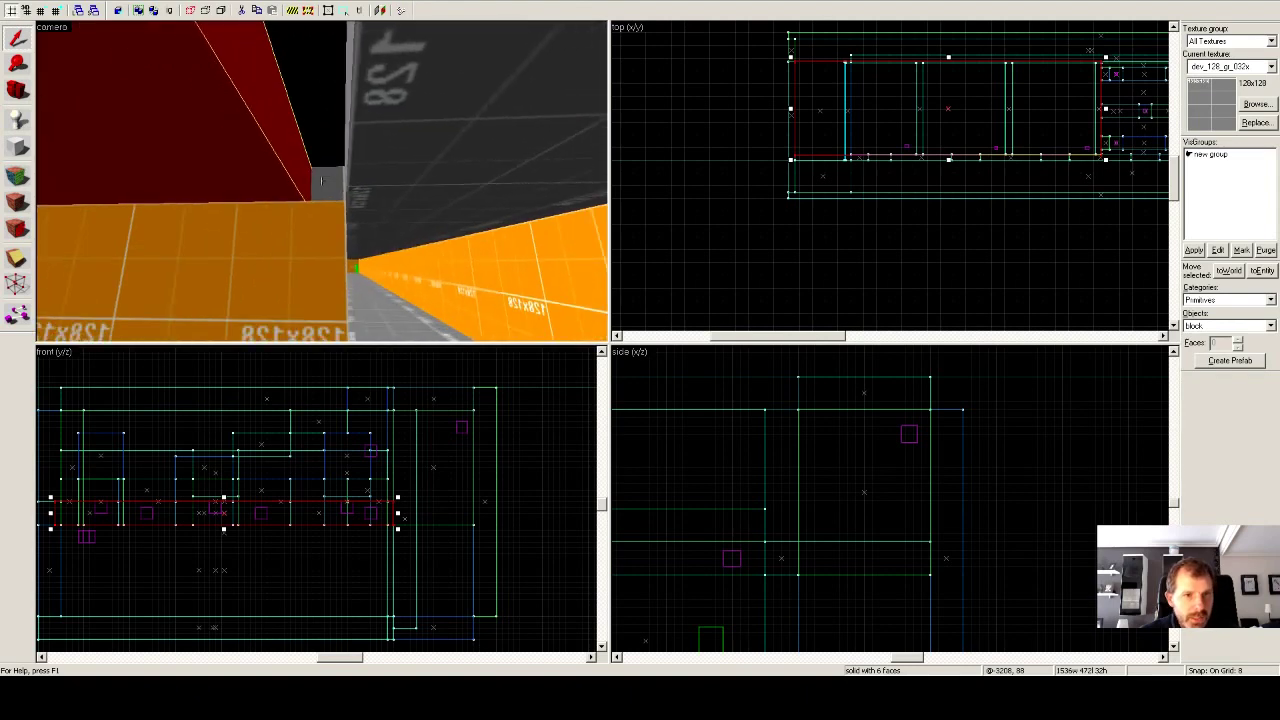
key("w")
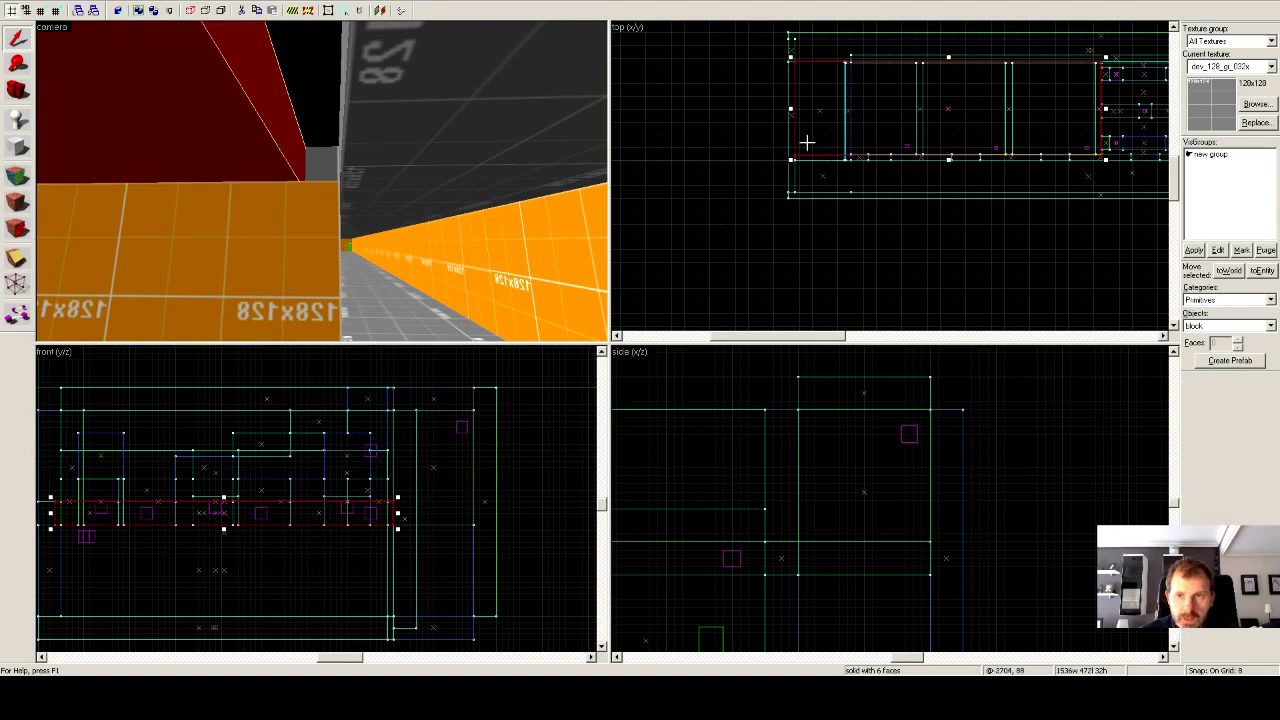
left_click_drag(790, 160, 789, 165)
key("z")
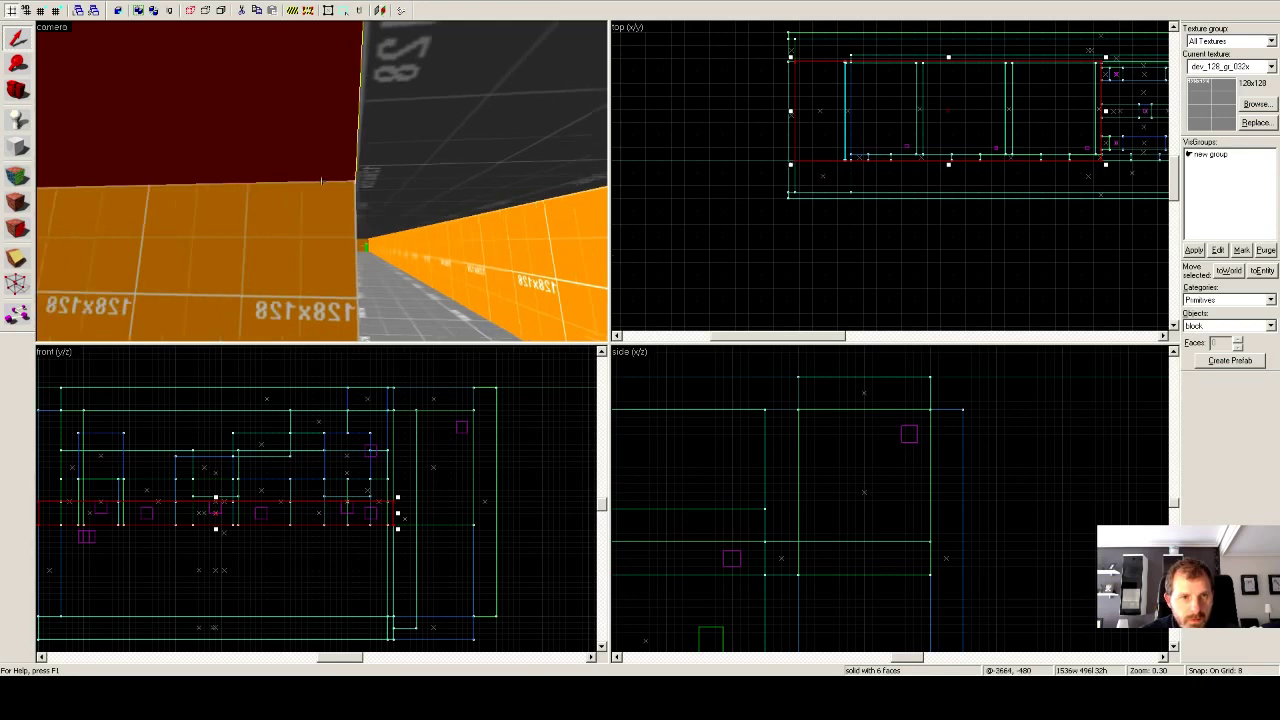
Set the 1536-wide room ceiling slab's depth to 464, leaving a strip for a wall beside the corridor ceiling.
key("w")
key("w")
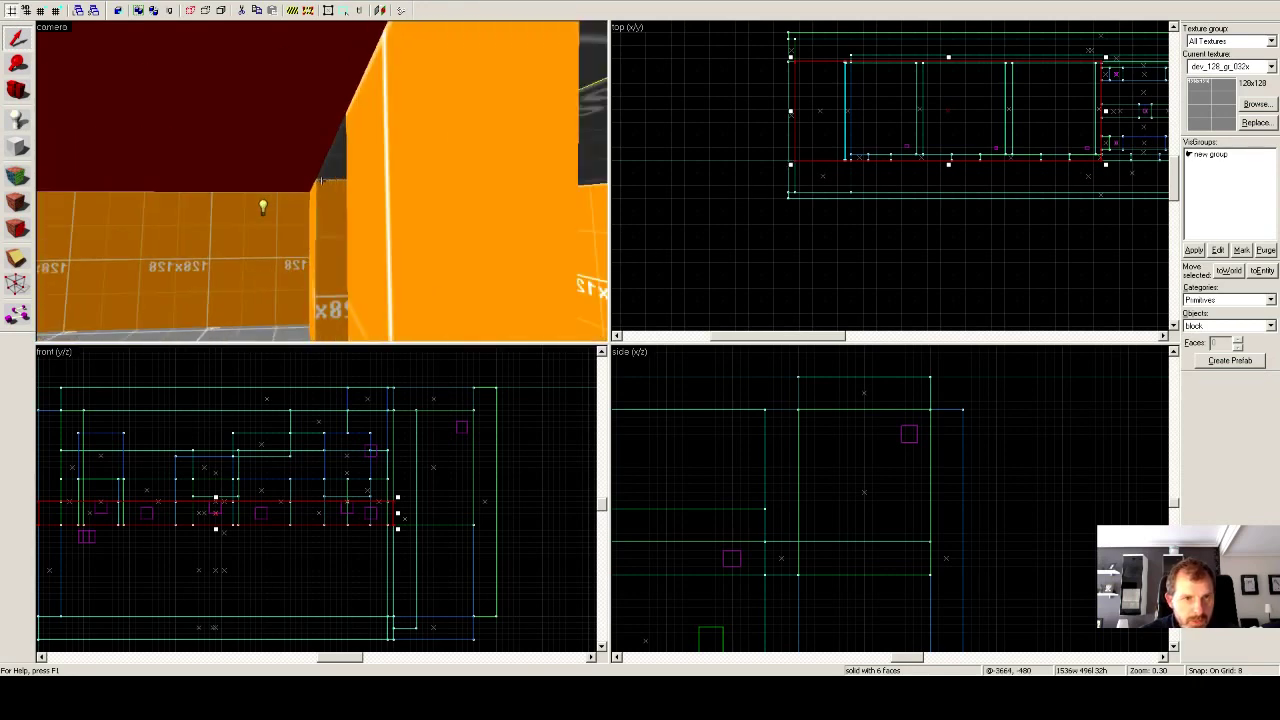
key("w")
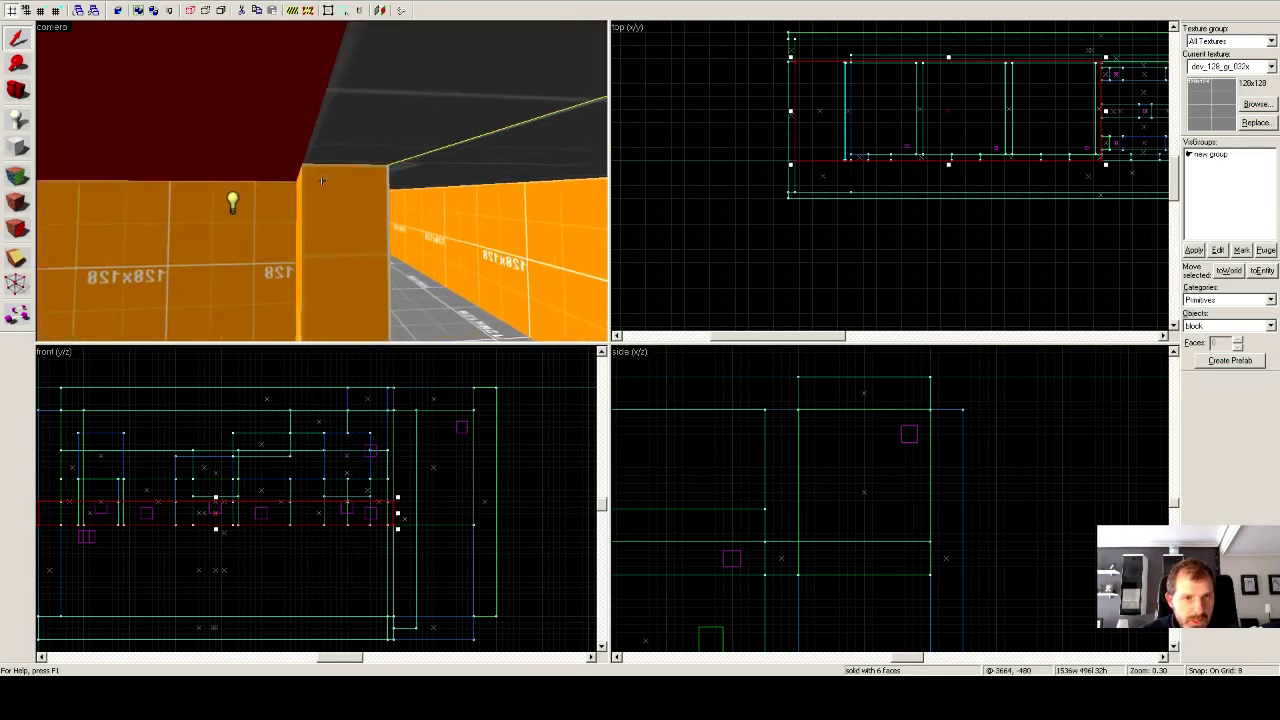
key("s")
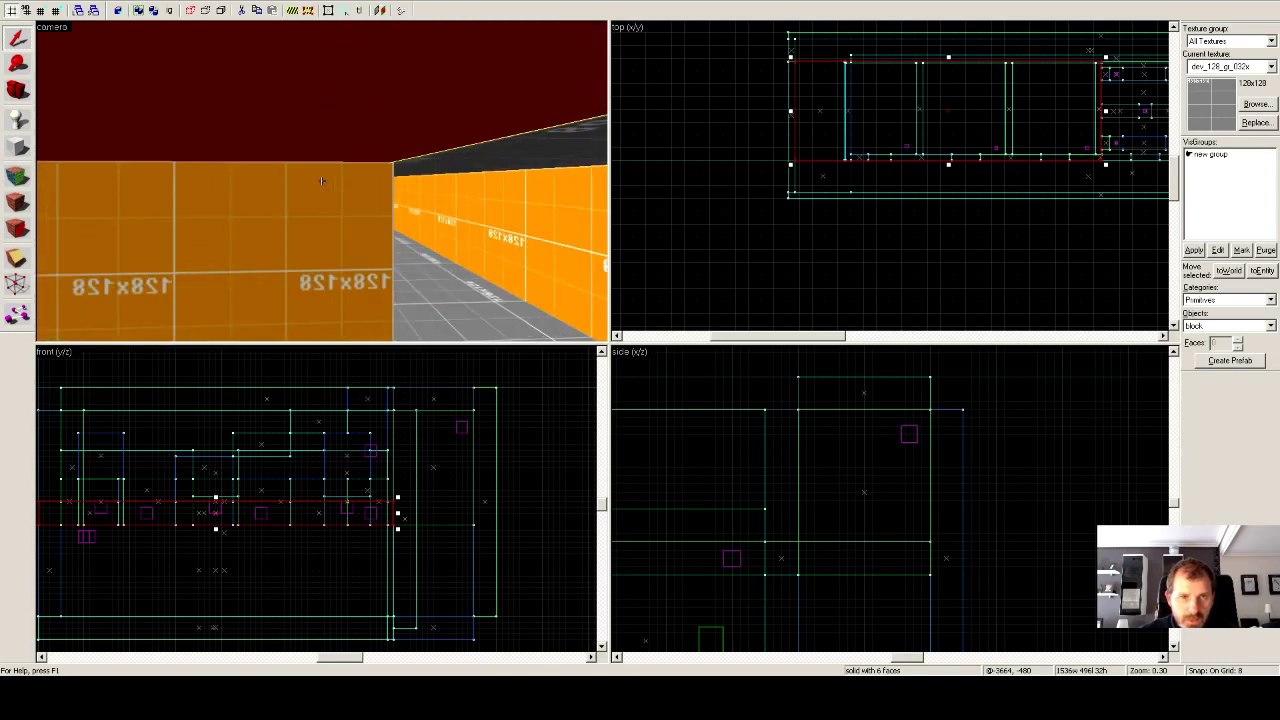
scroll(321, 181, "up", 2)
scroll(321, 181, "down", 3)
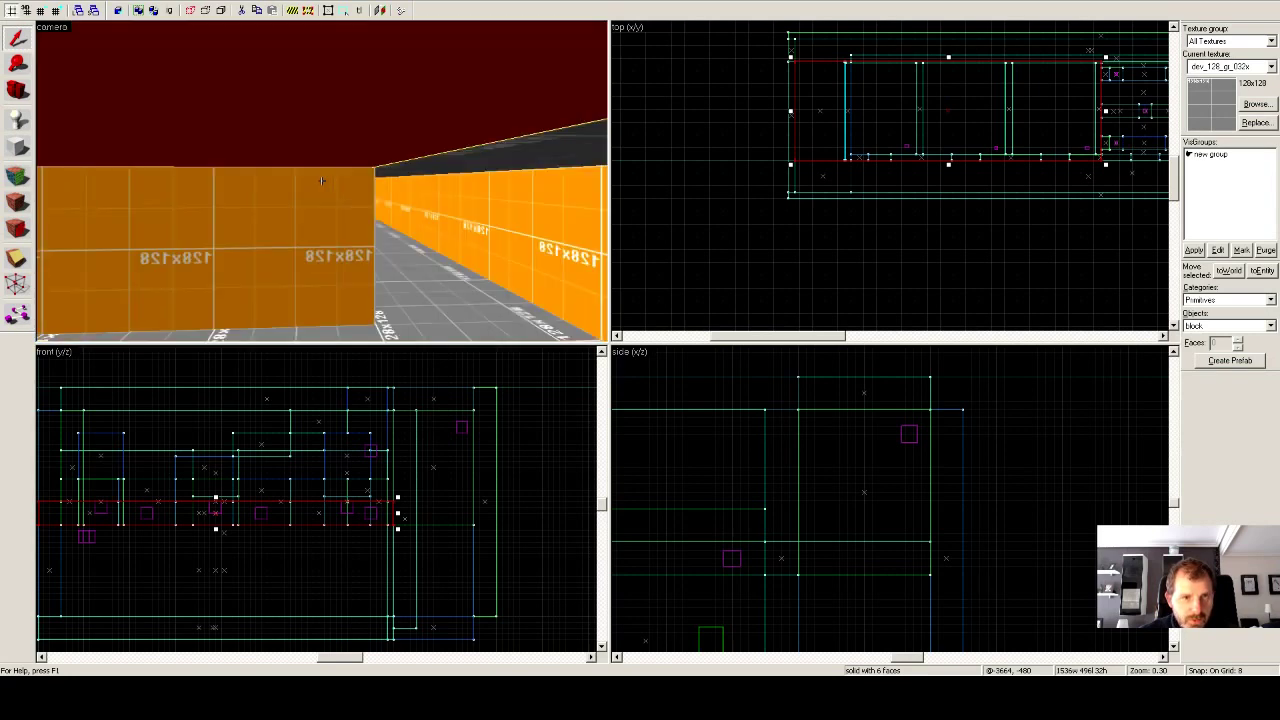
left_click_drag(790, 163, 791, 158)
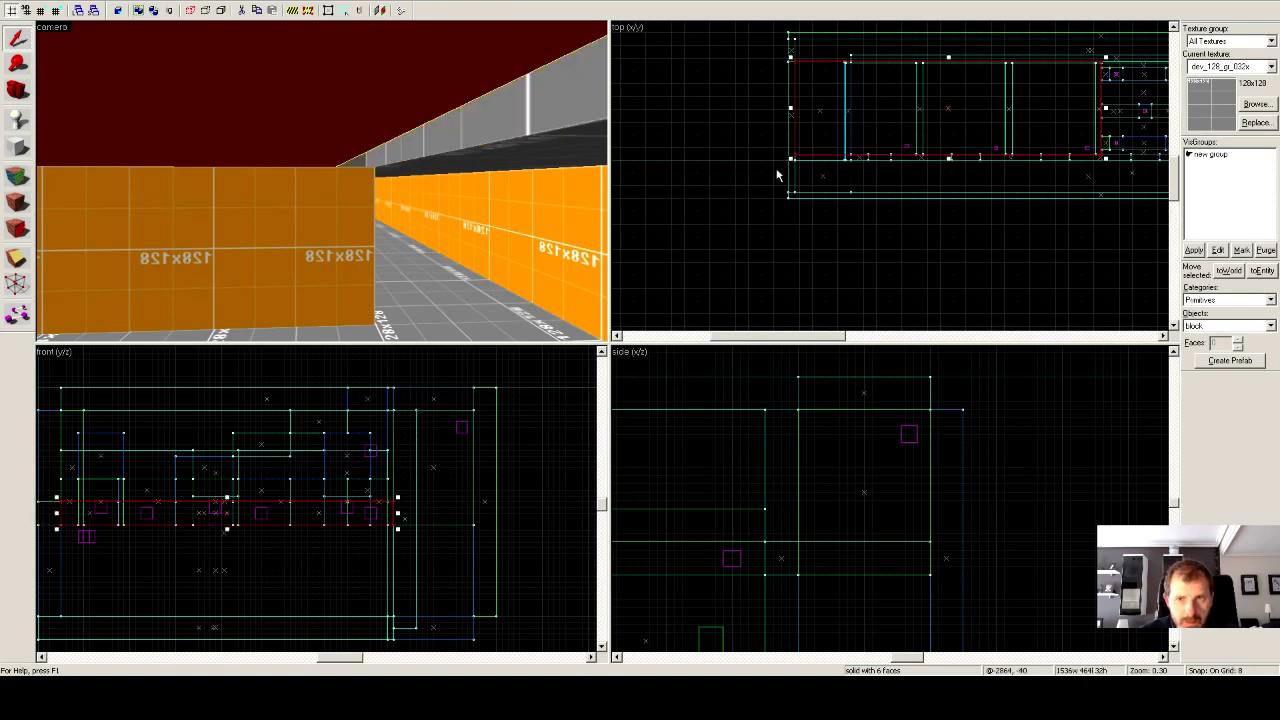
Create a 248 by 32 by 64 block with the orange dev_128_or_032x texture along the room ceiling slab's corridor-side edge.
left_click(17, 146)
scroll(864, 190, "up", 6)
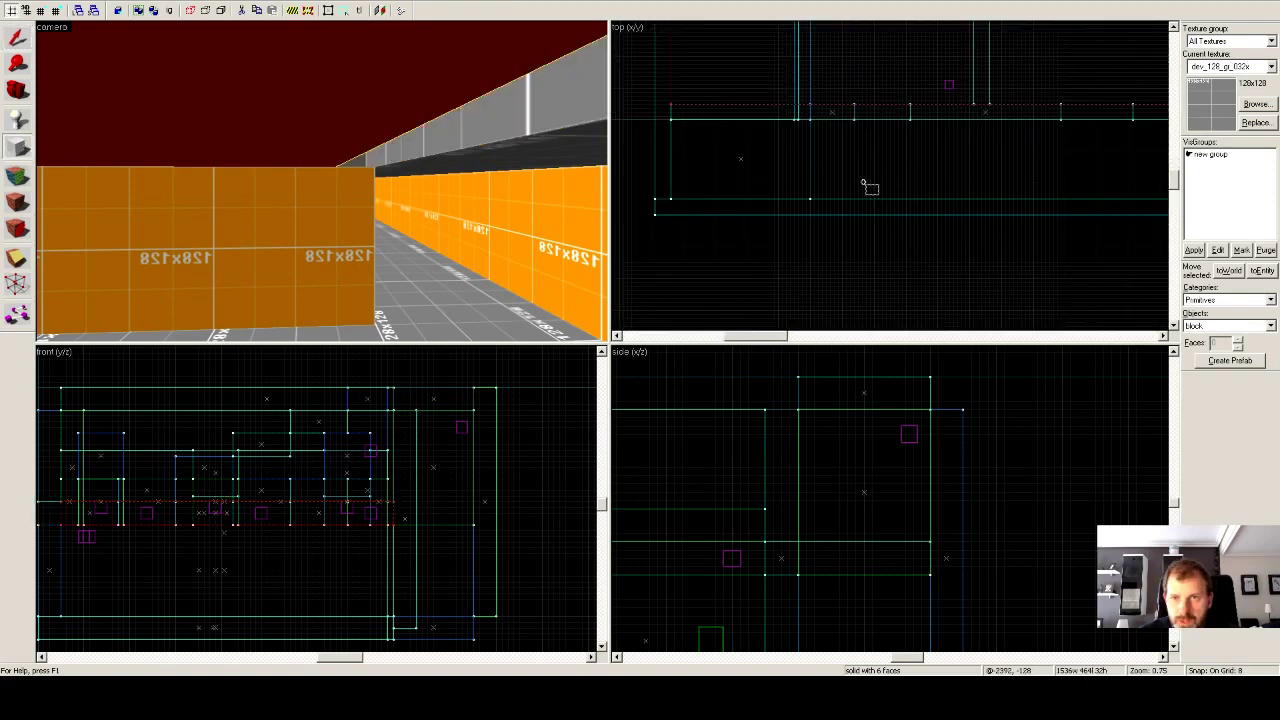
left_click_drag(635, 90, 710, 90)
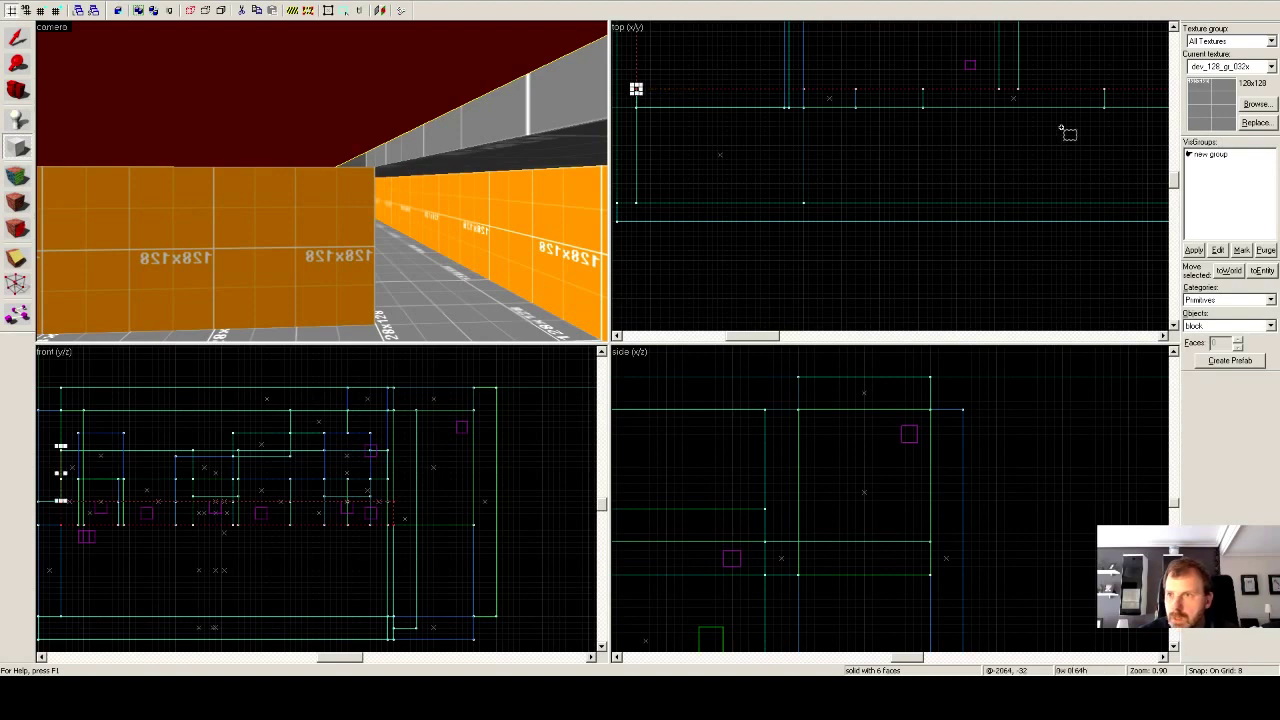
key("Escape")
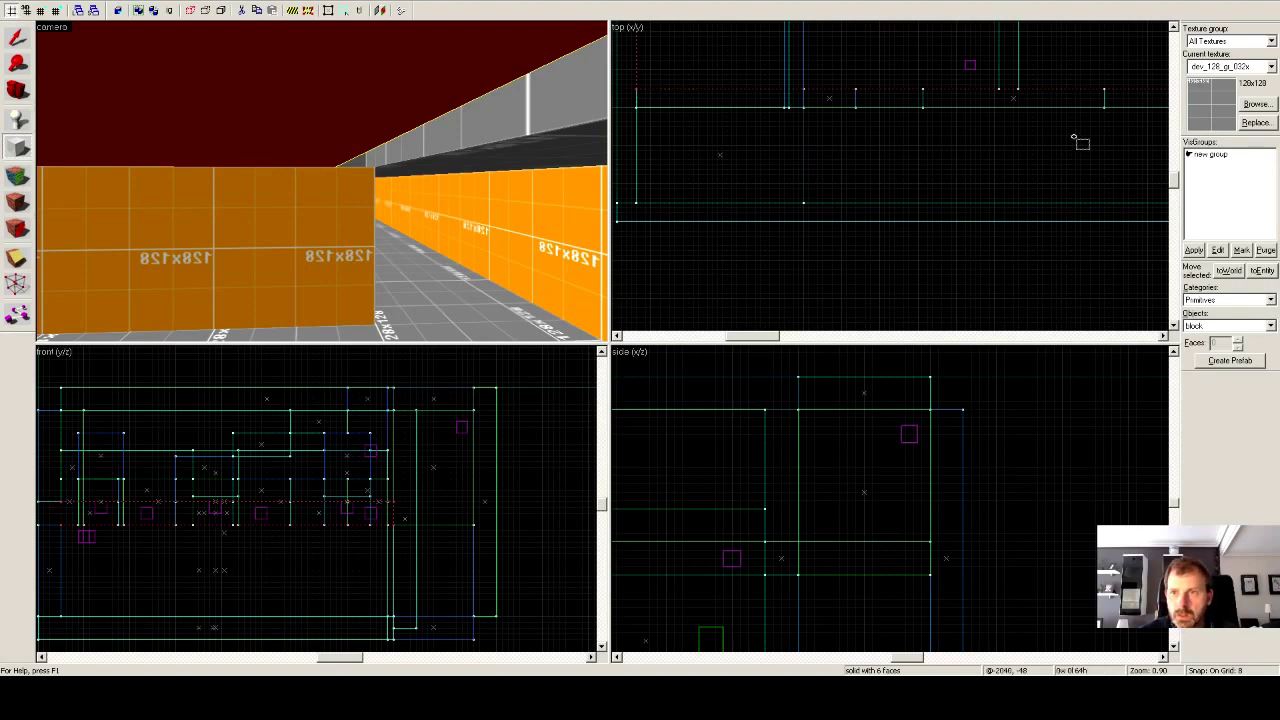
left_click(1255, 104)
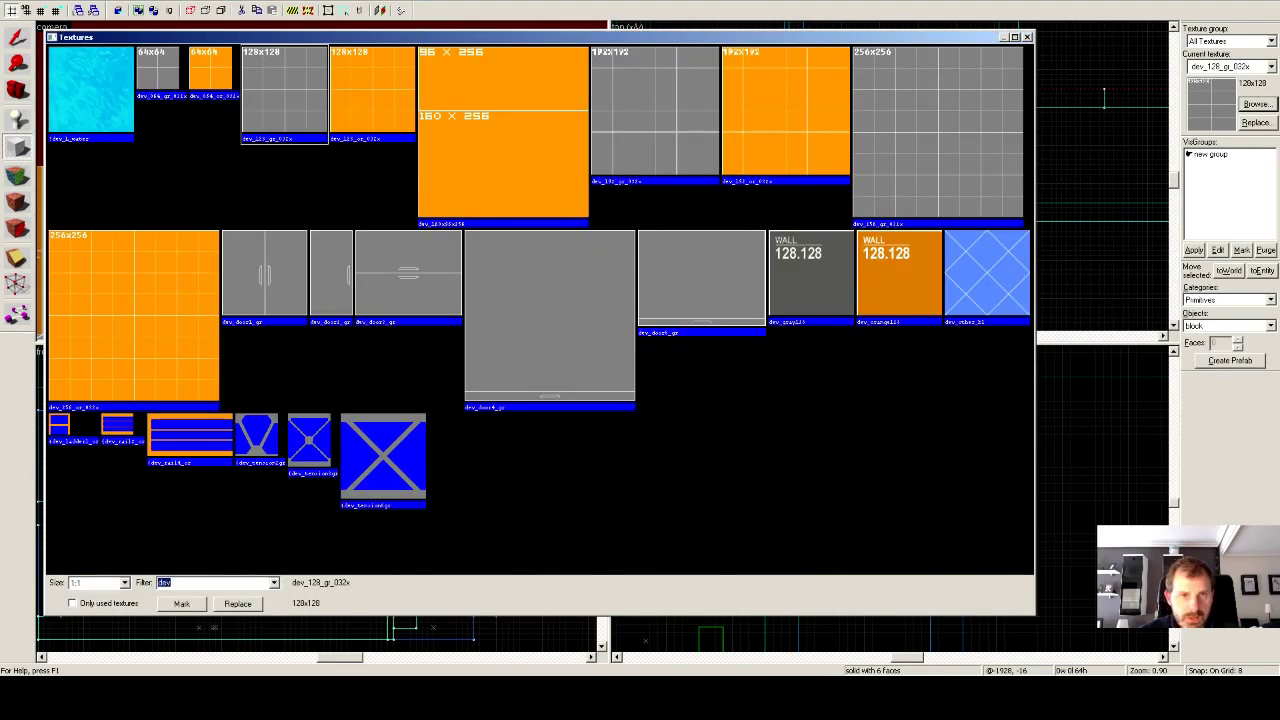
left_click(372, 92)
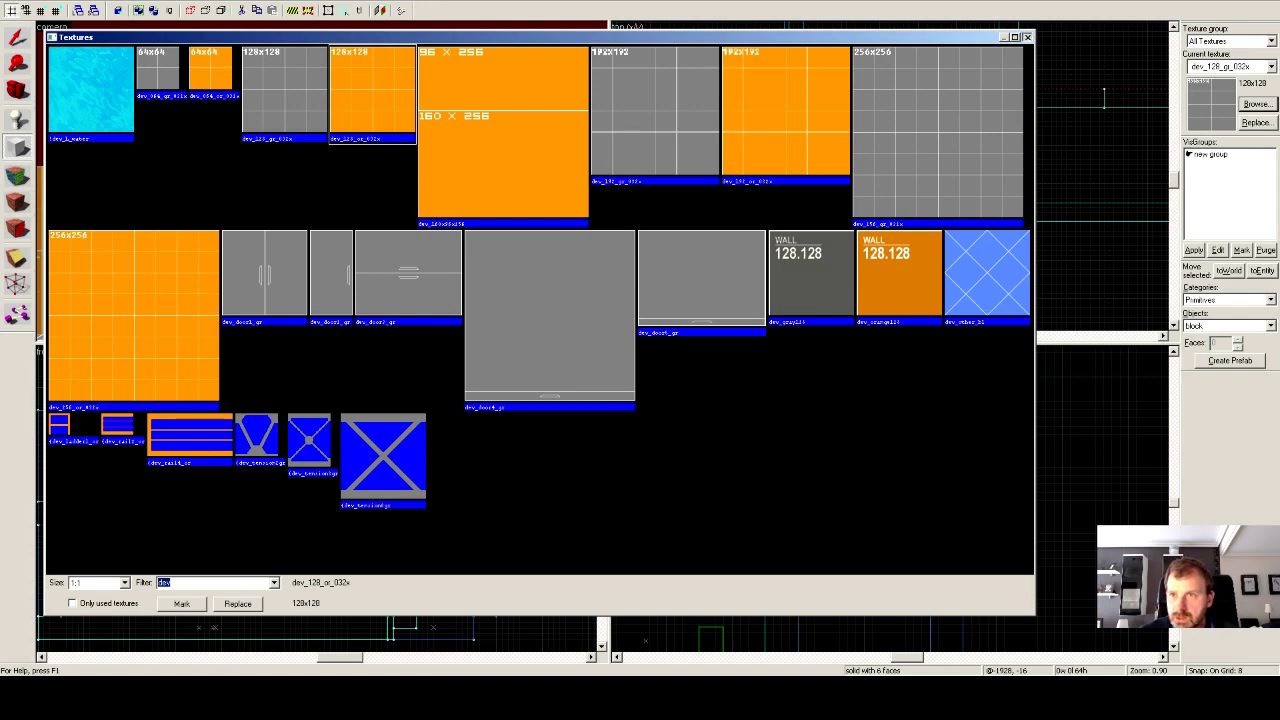
left_click(1028, 38)
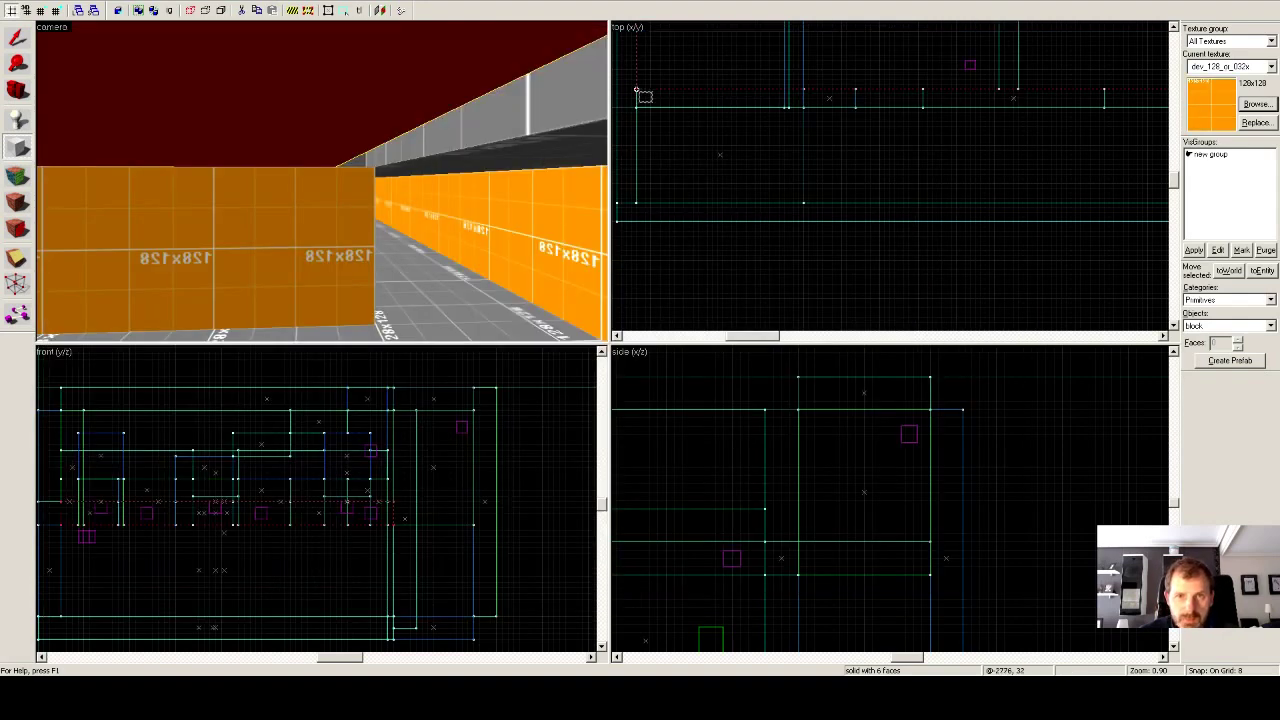
left_click_drag(637, 91, 786, 107)
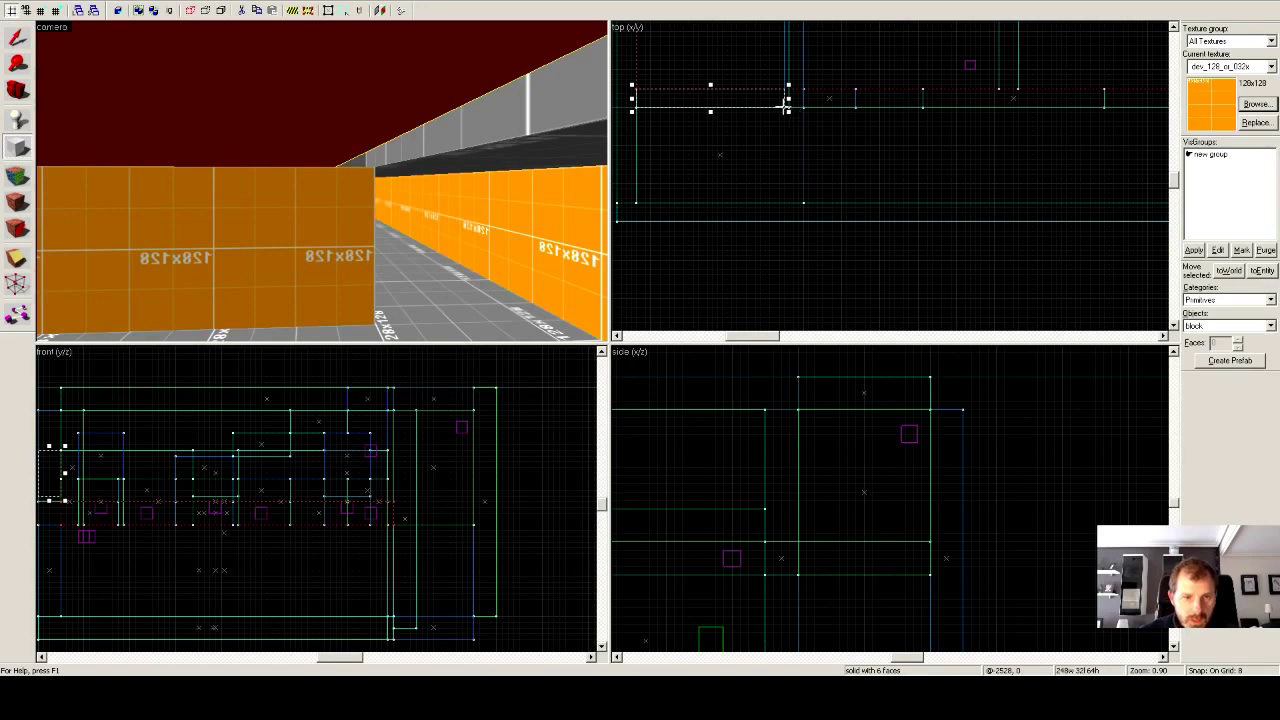
key("Return")
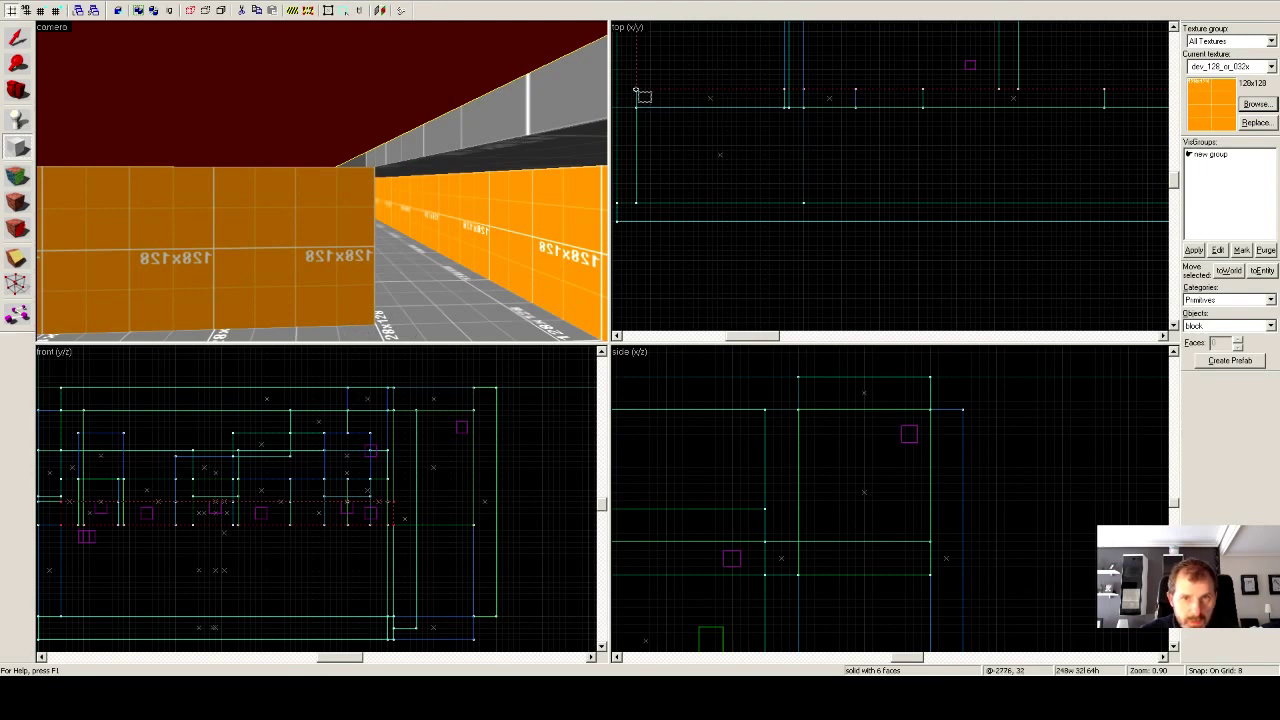
left_click_drag(637, 92, 785, 108)
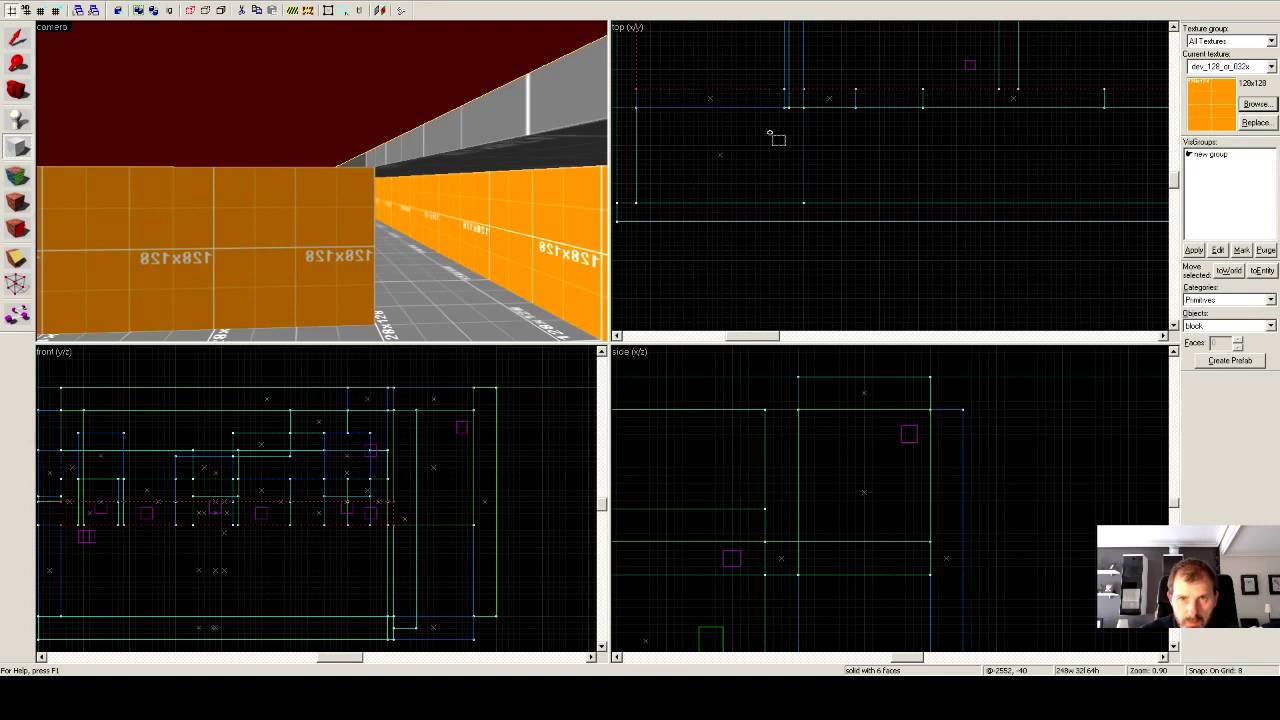
Copy the 248 by 32 by 64 orange block 8 units down and reduce the copy's height to 8.
left_click(16, 38)
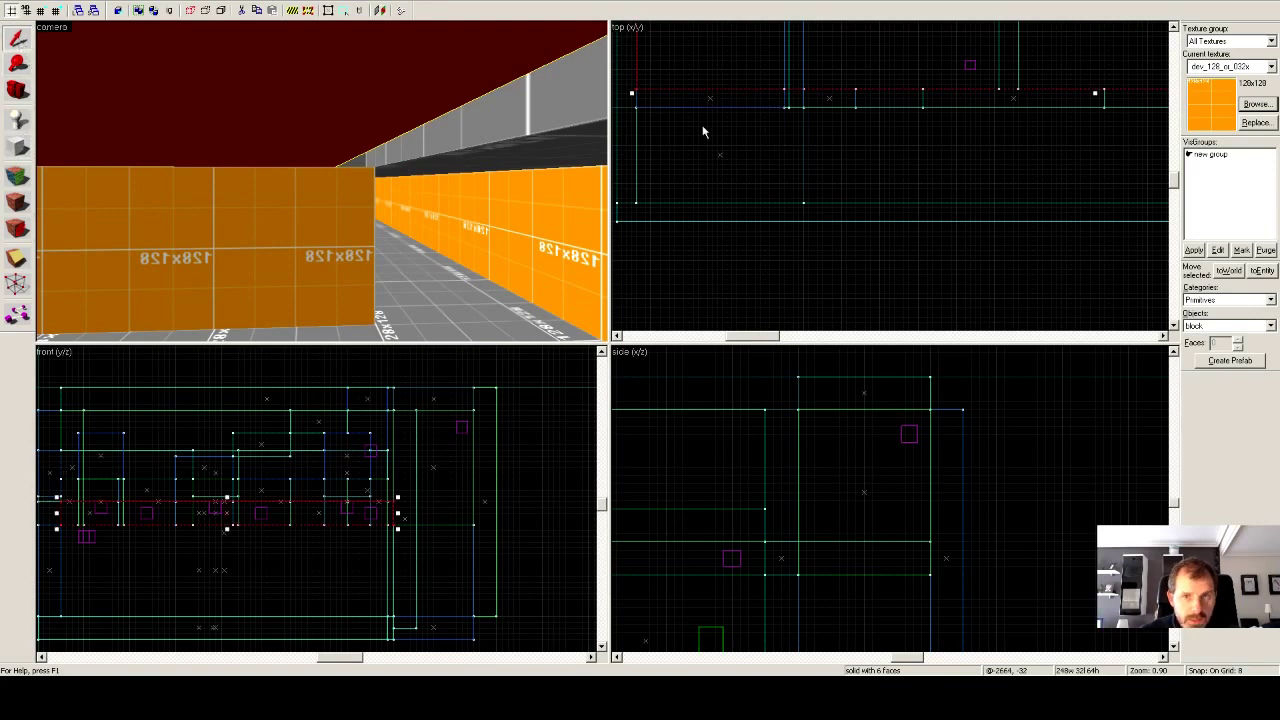
key("Delete")
left_click(680, 90)
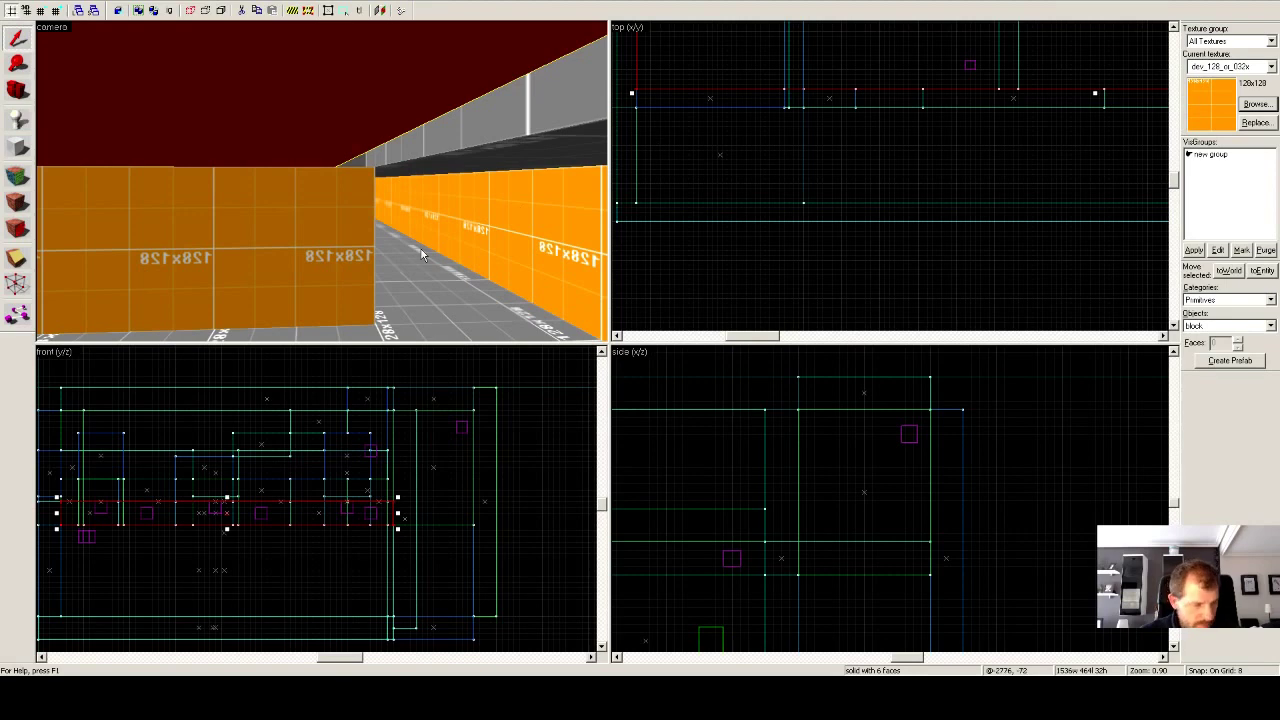
key("s")
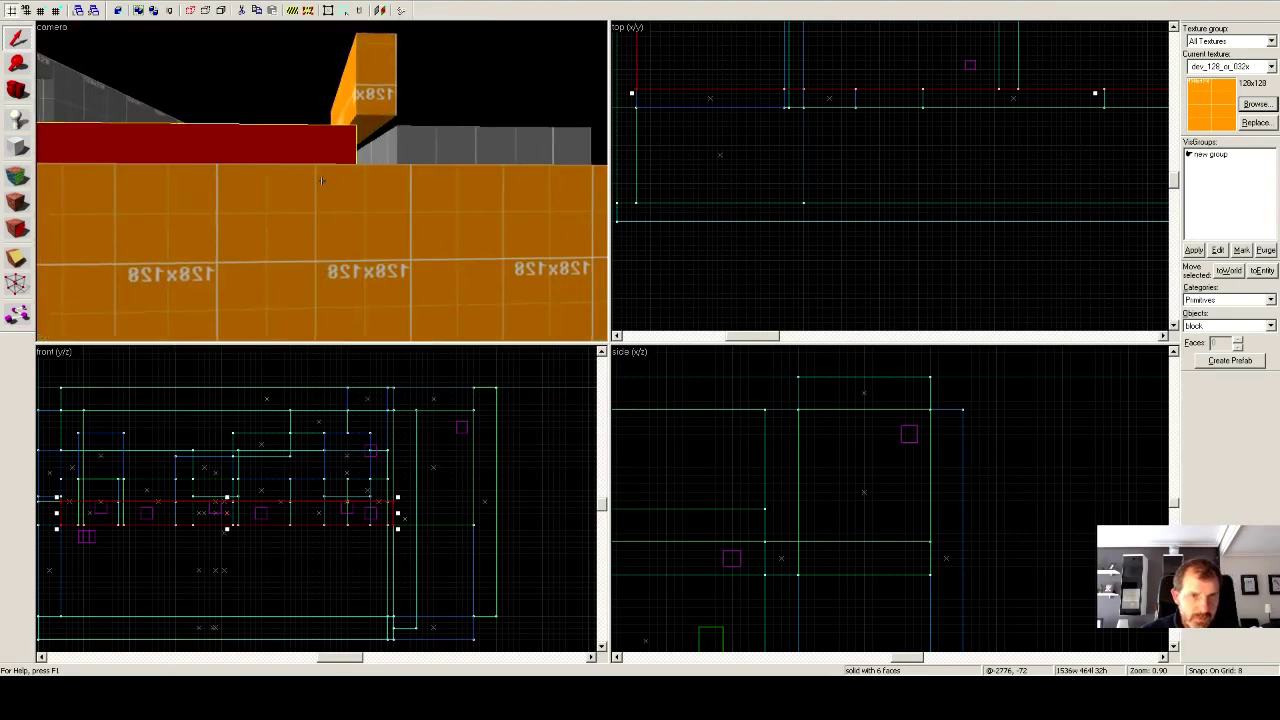
key("z")
left_click(323, 187)
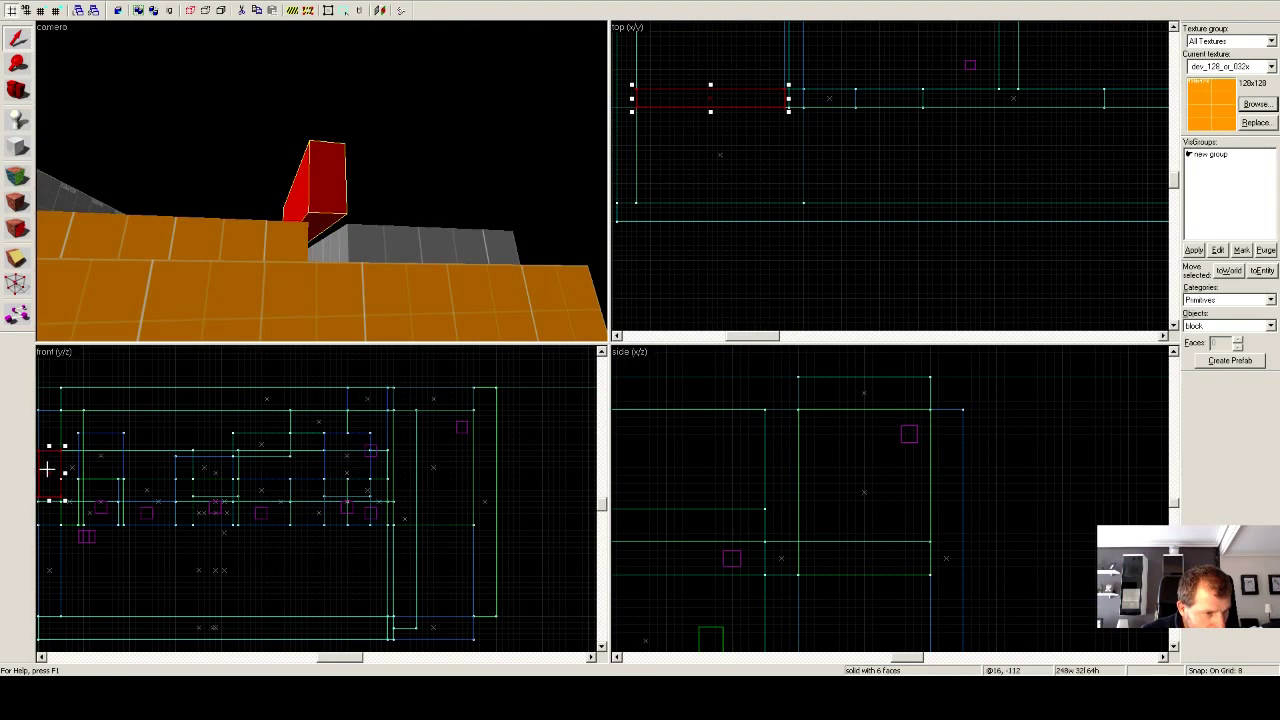
scroll(45, 475, "up", 3)
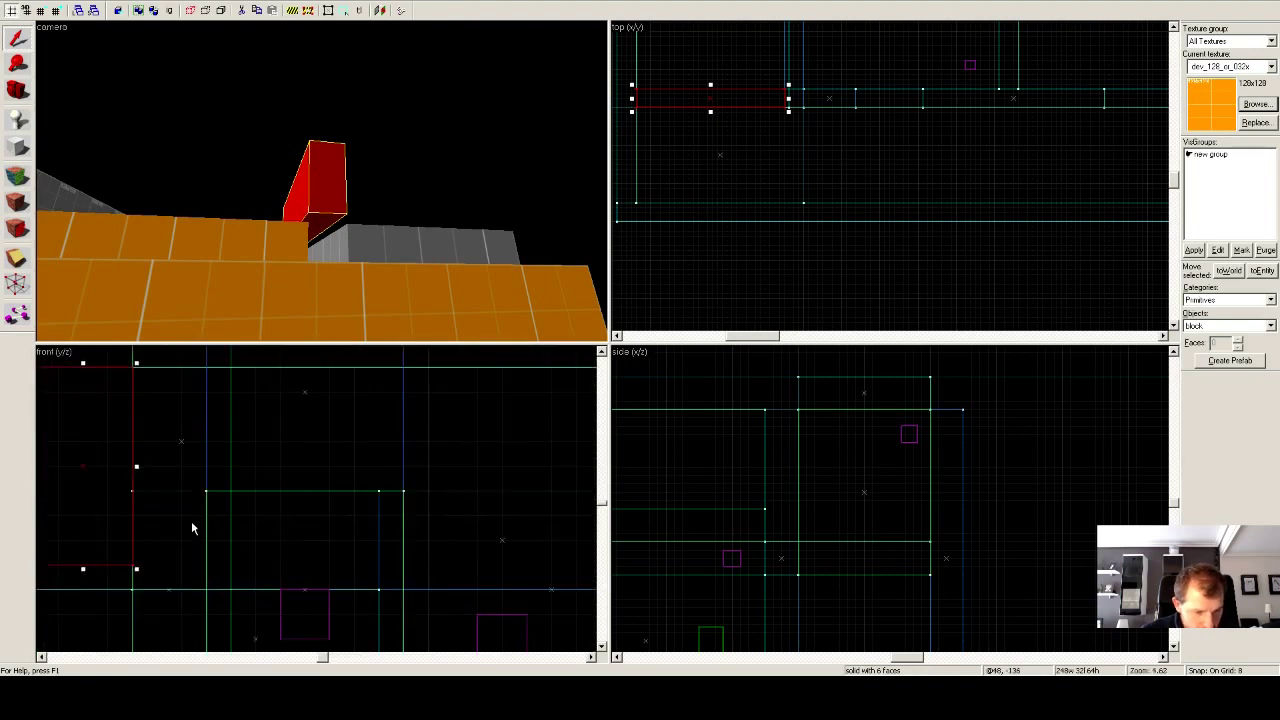
middle_click_drag(246, 529, 394, 523)
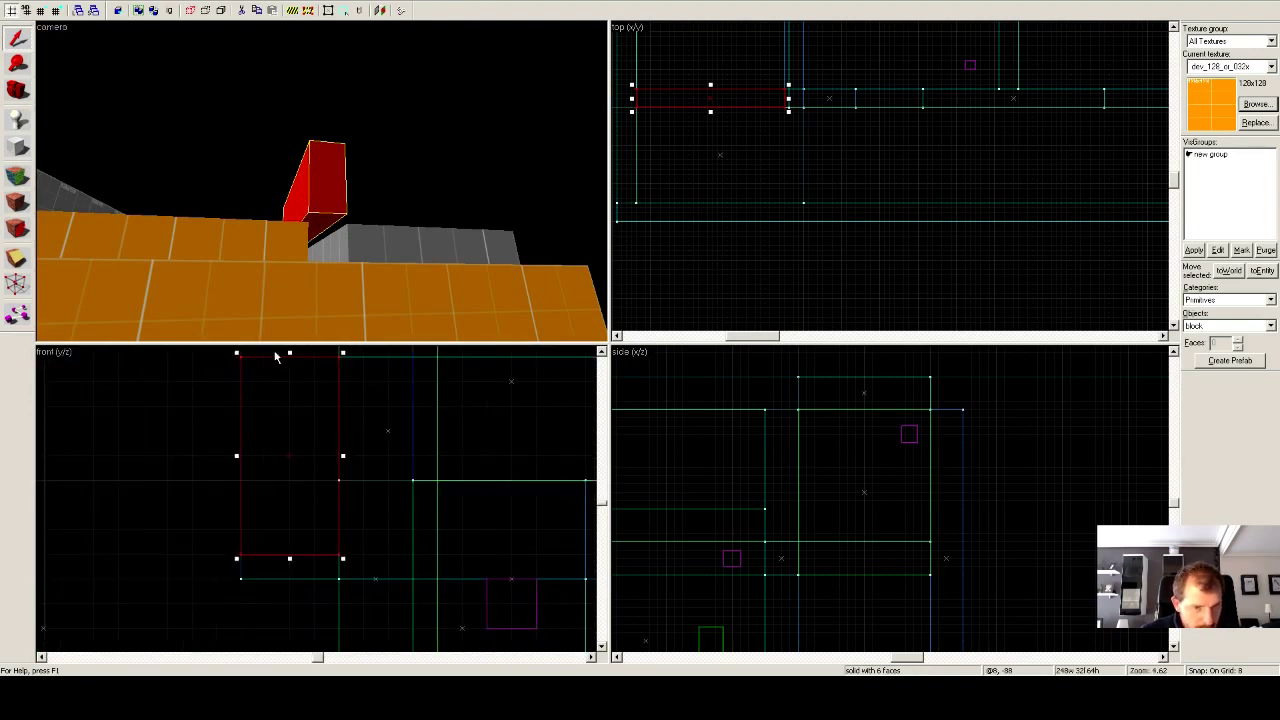
left_click_drag(283, 417, 283, 428)
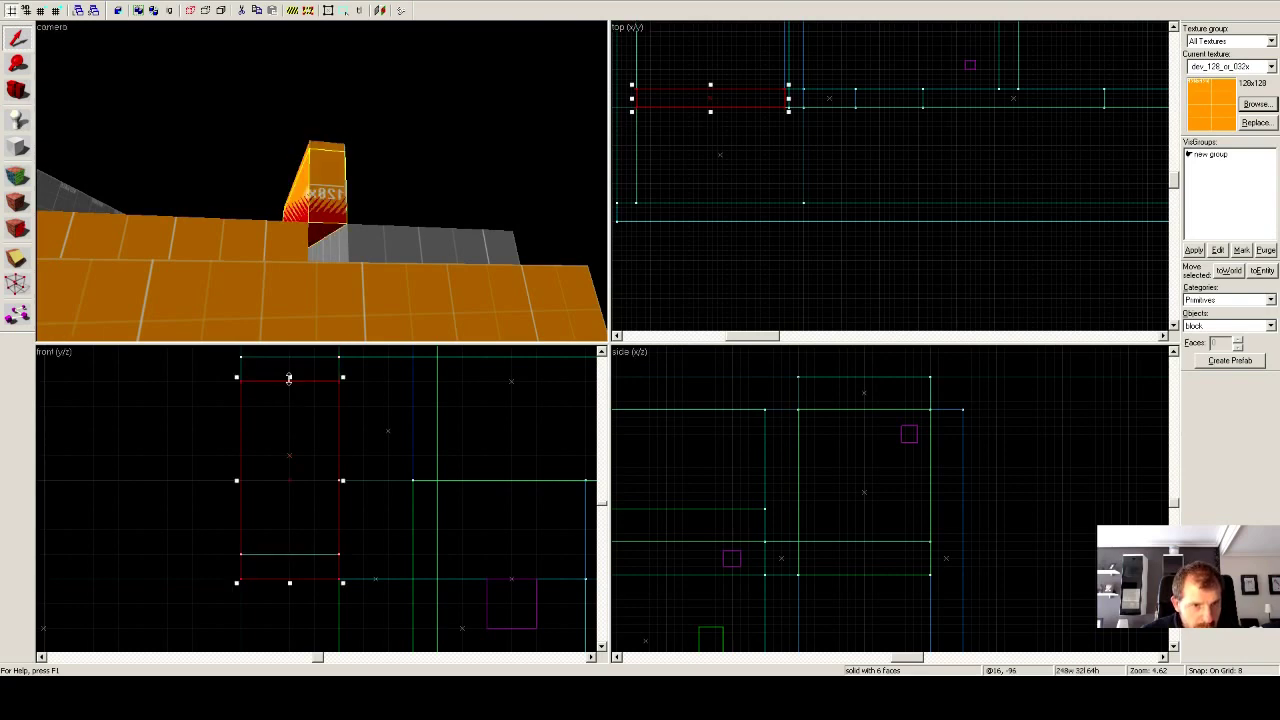
left_click_drag(288, 377, 286, 550)
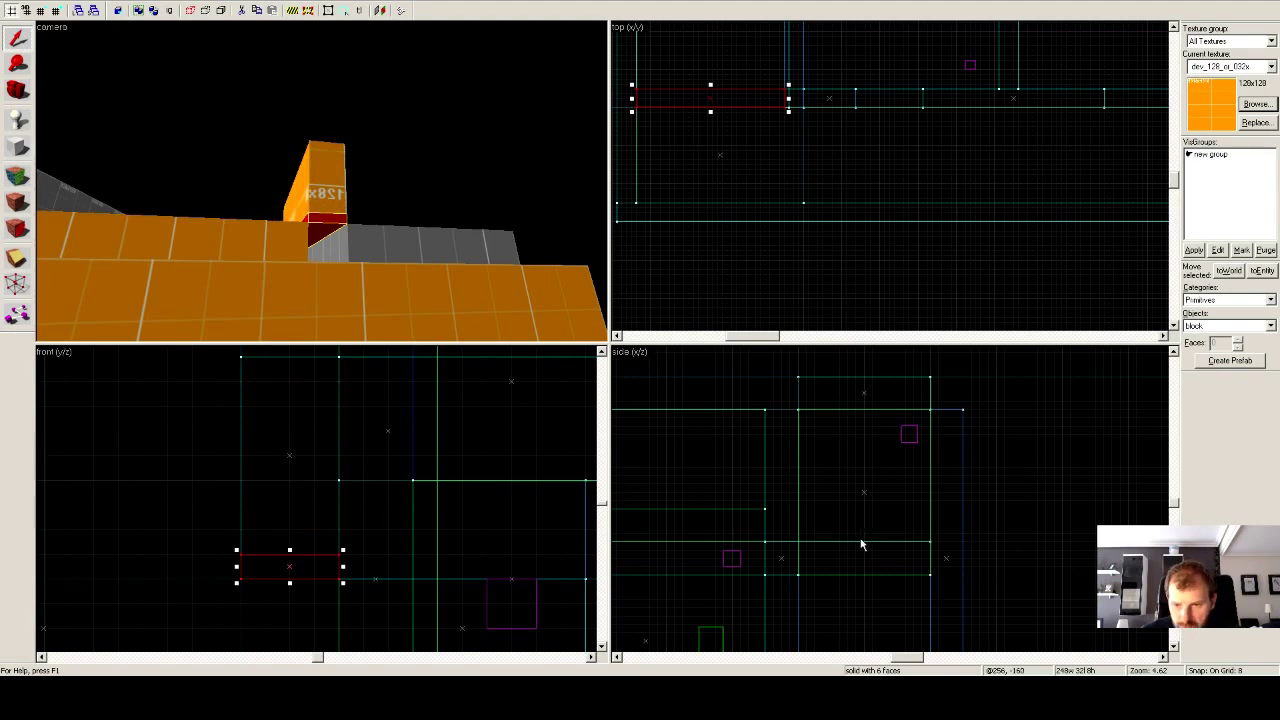
Lower the thin copied block to the ceiling slabs' underside, set its height to 32, and delete the original 64-high block.
key("ctrl+e")
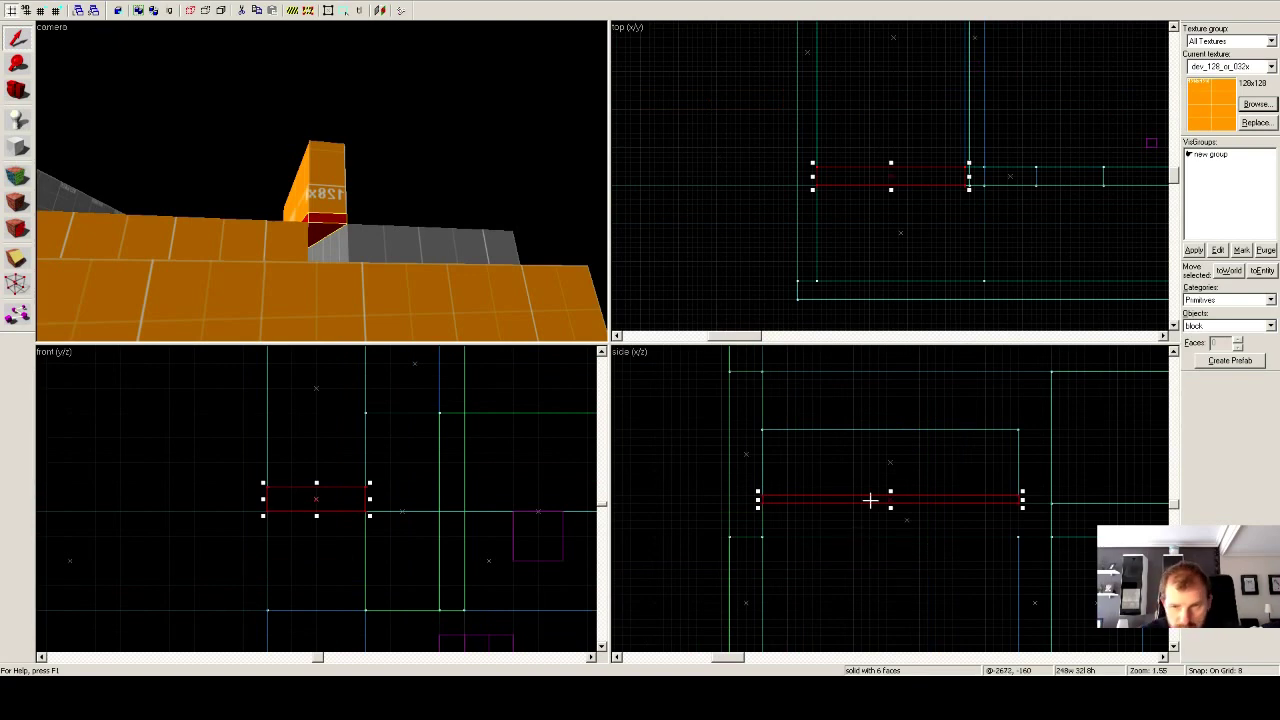
left_click_drag(870, 500, 871, 530)
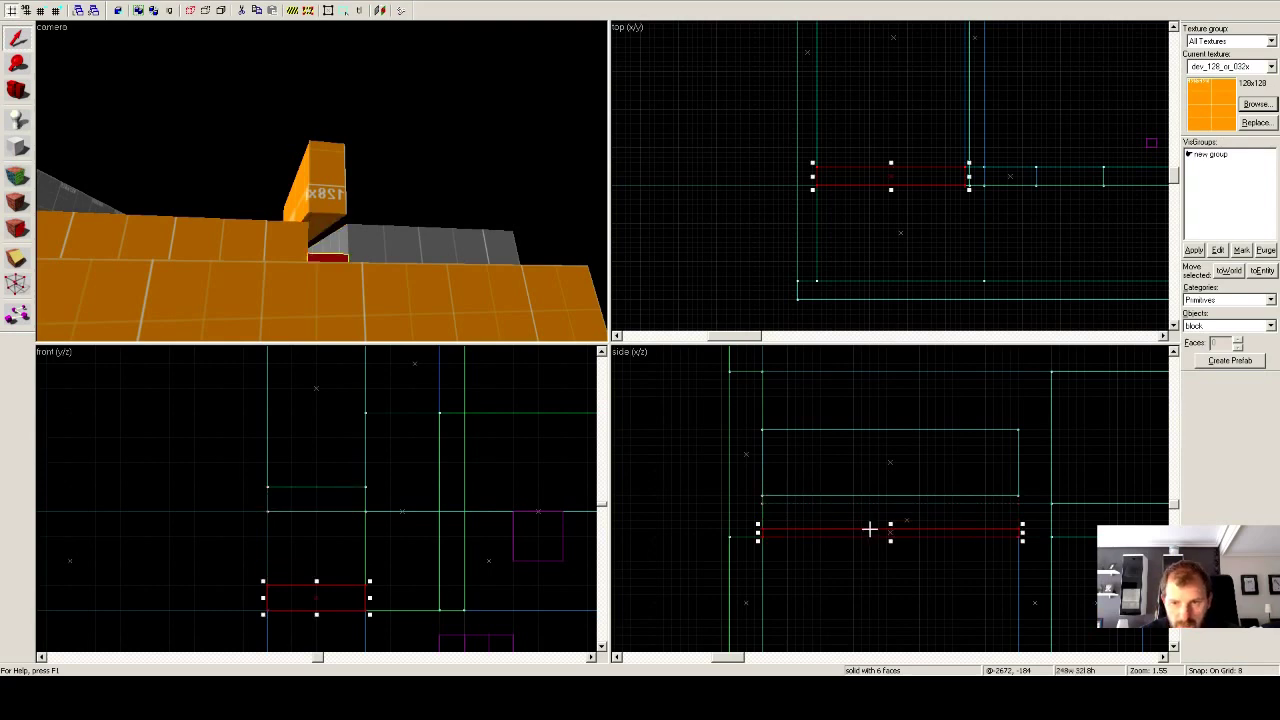
left_click_drag(895, 529, 895, 505)
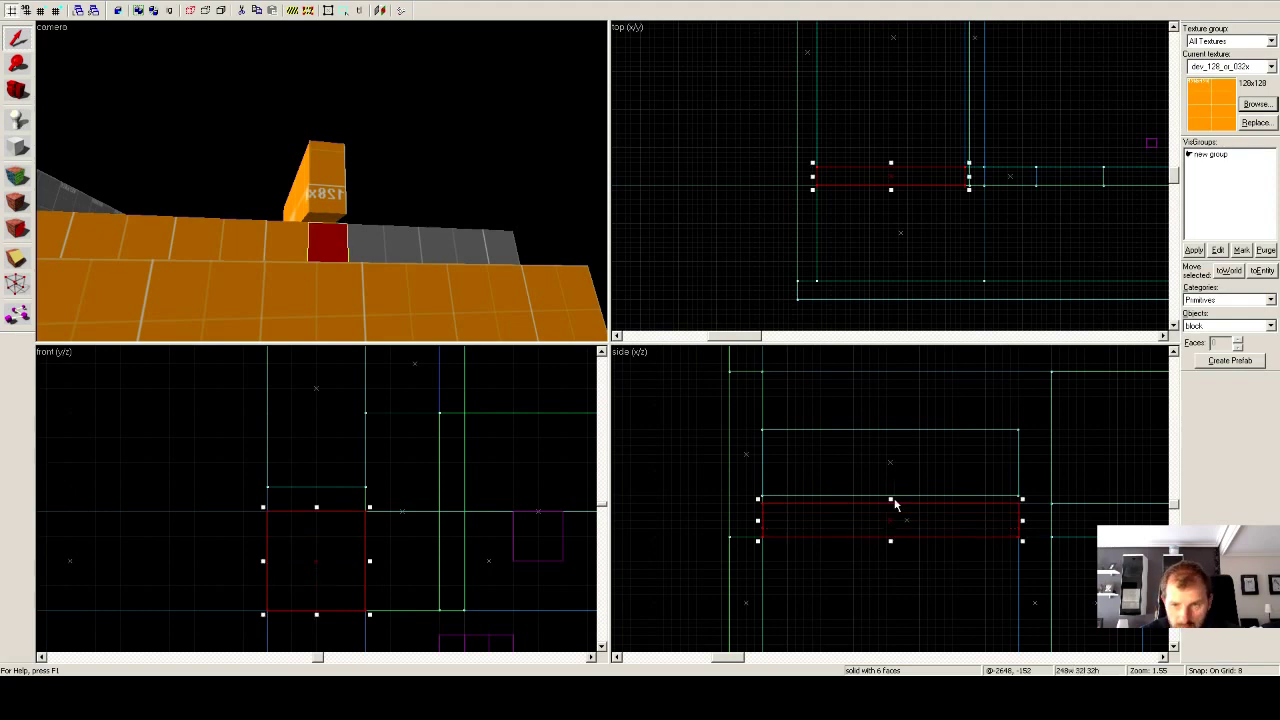
left_click(321, 180)
key("Delete")
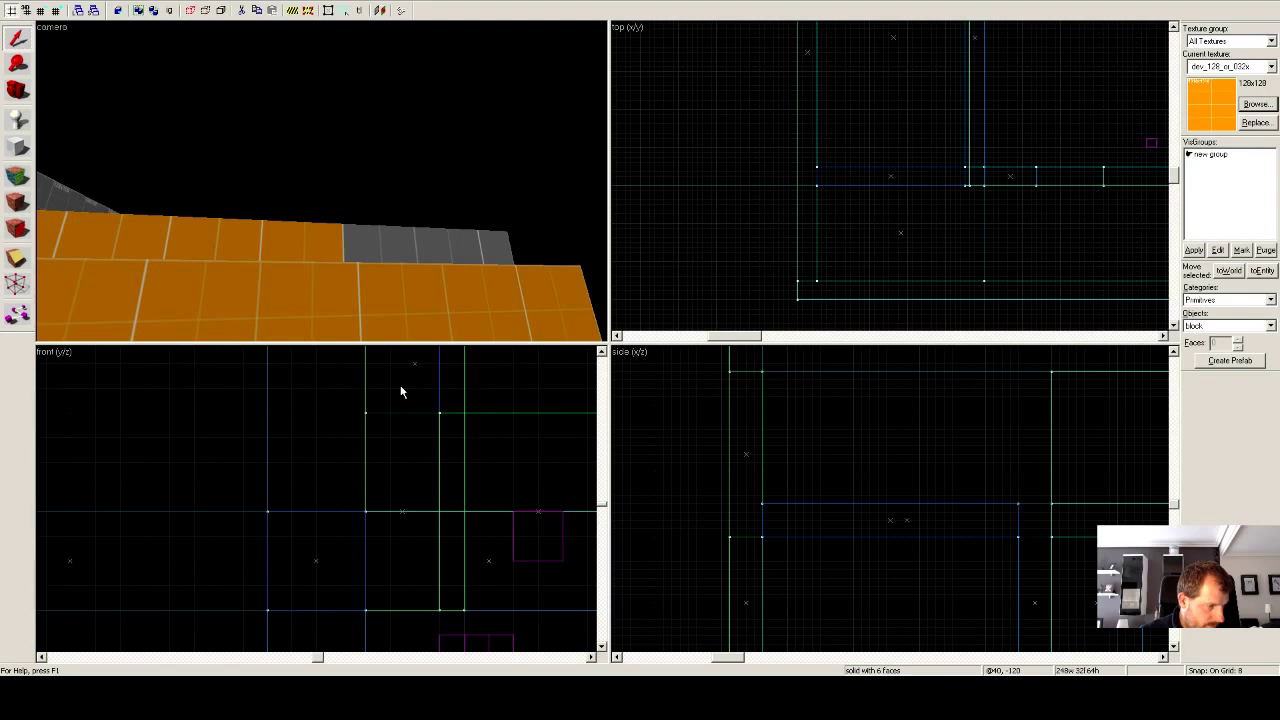
Examine the filled strip between the room ceiling and corridor ceiling from inside and check the surrounding walls for gaps.
scroll(380, 424, "up", 3)
scroll(371, 316, "up", 2)
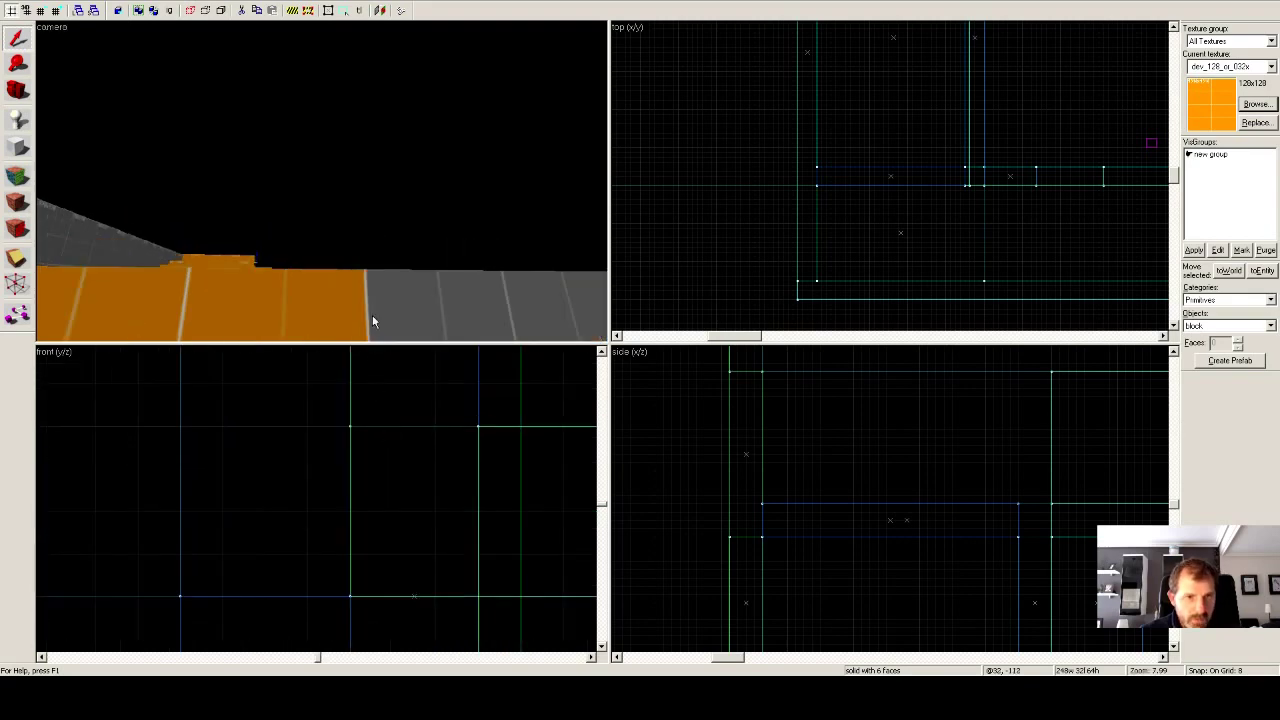
key("z")
key("w")
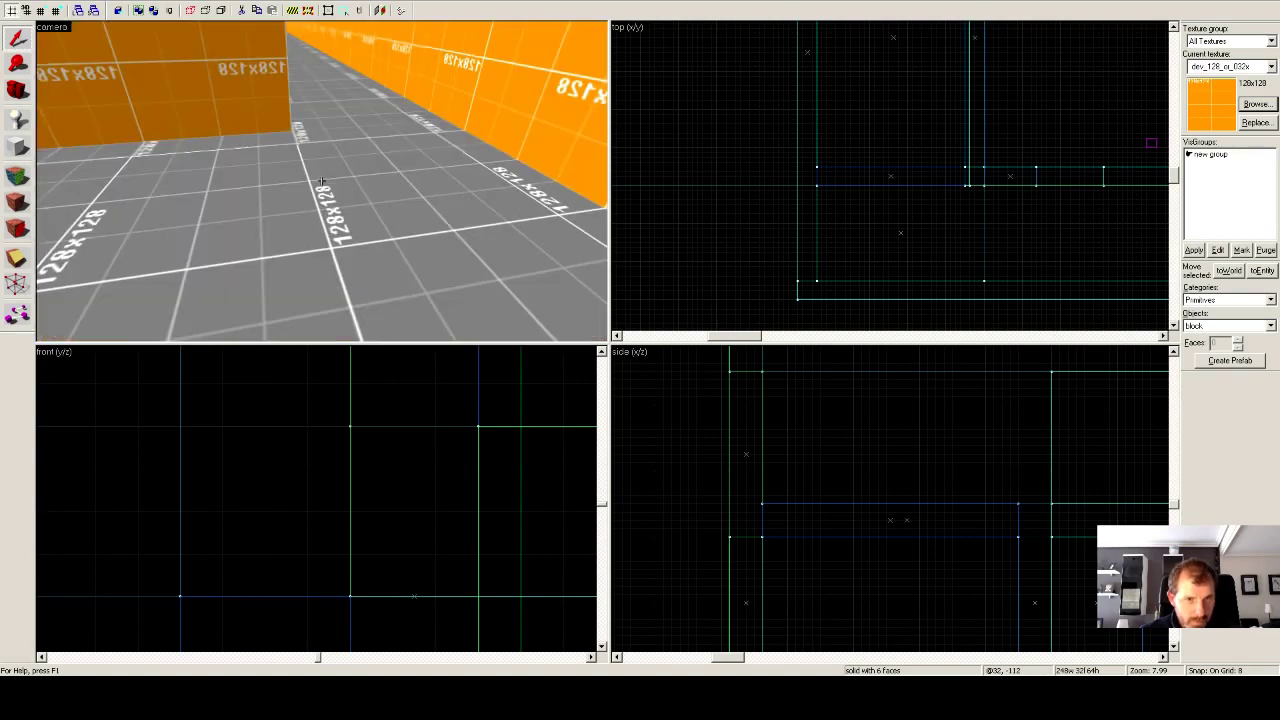
key("w")
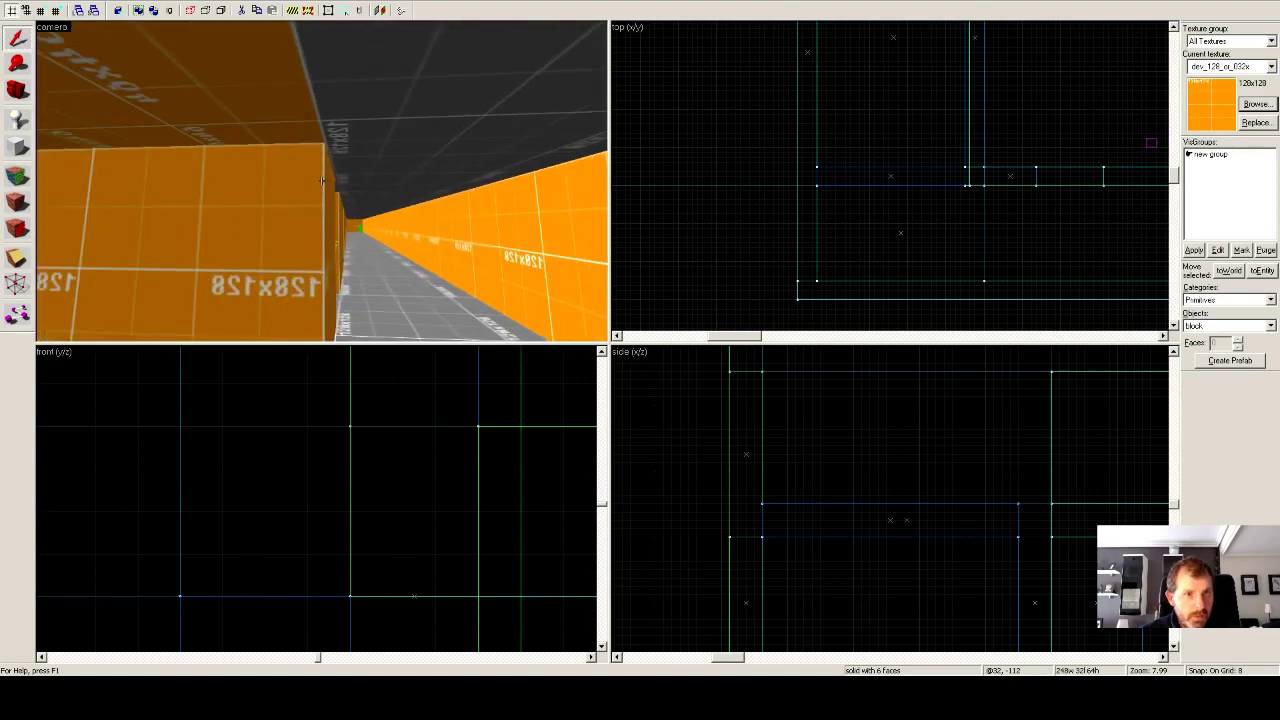
left_click_drag(321, 180, 321, 180)
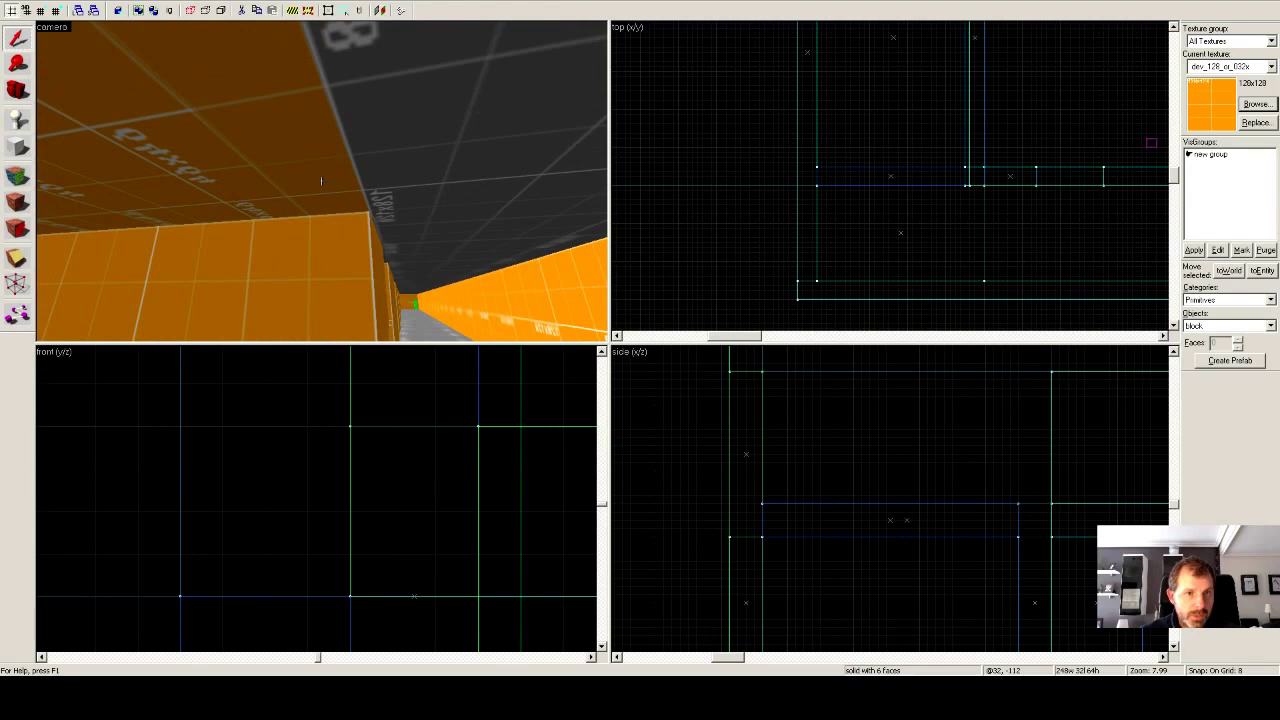
left_click(321, 181)
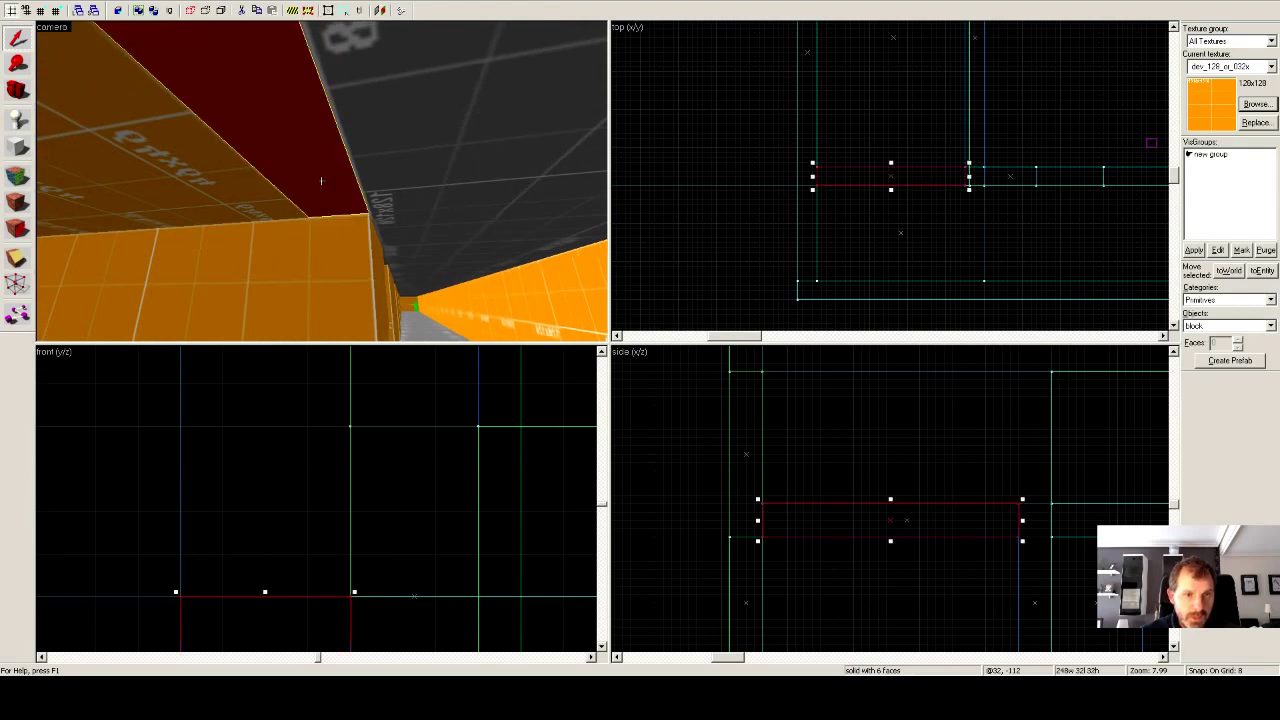
left_click_drag(321, 180, 321, 180)
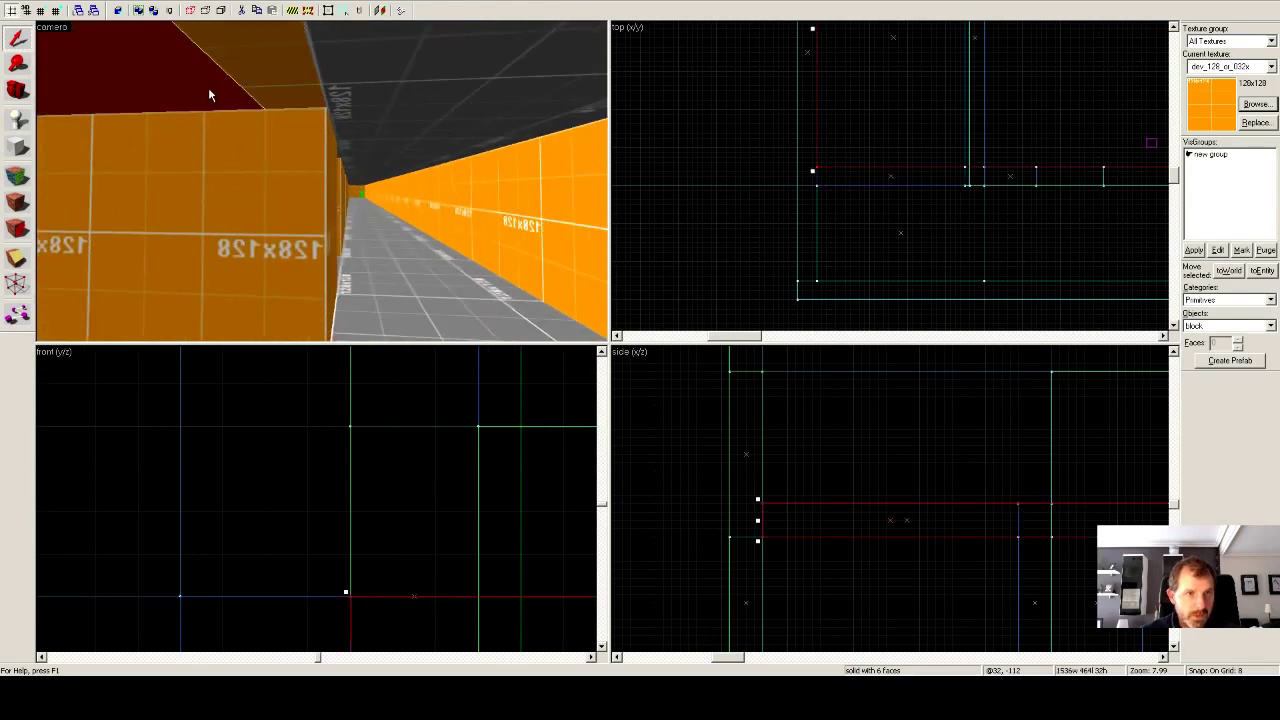
left_click(269, 147)
left_click(279, 84)
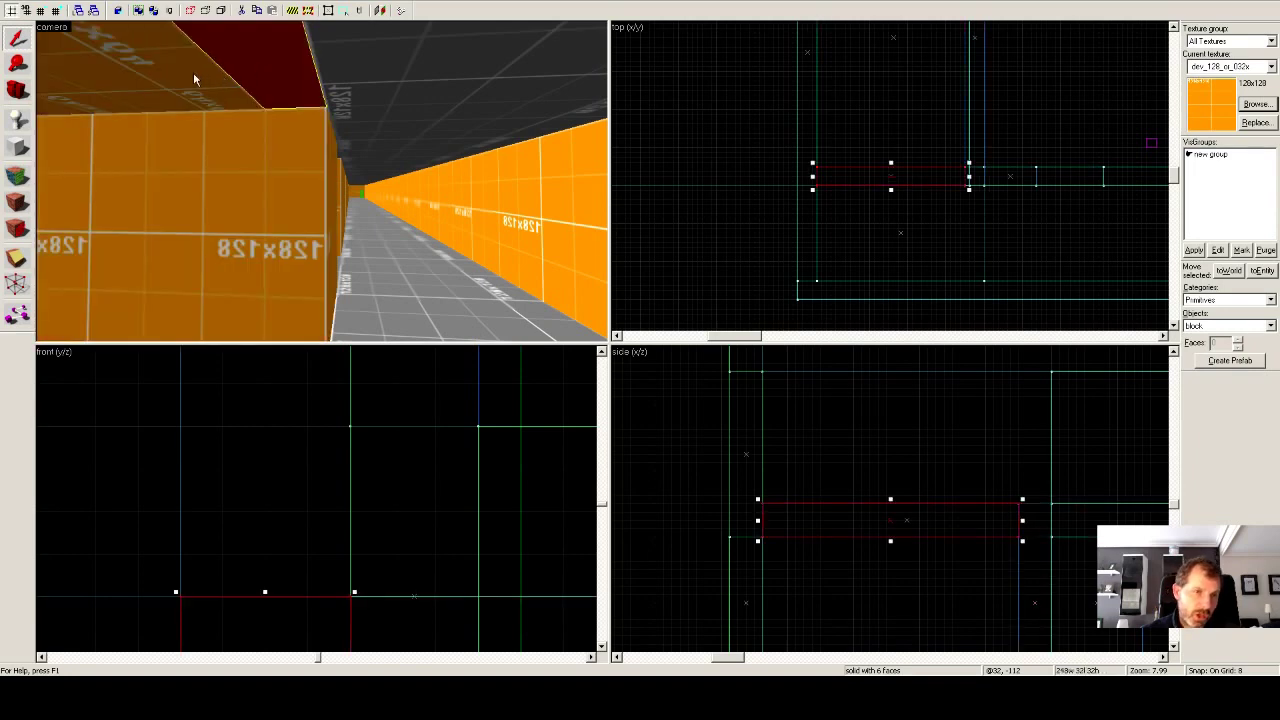
left_click(236, 97)
scroll(112, 197, "up", 3)
scroll(112, 197, "down", 5)
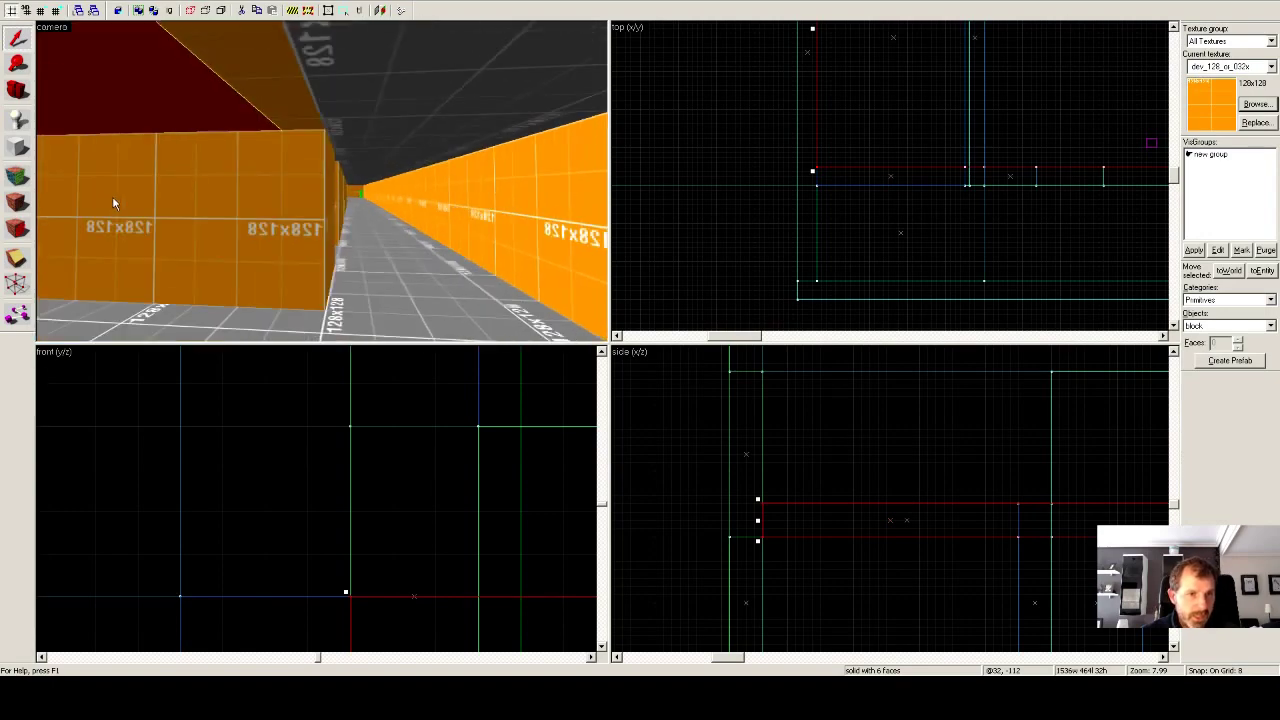
key("z")
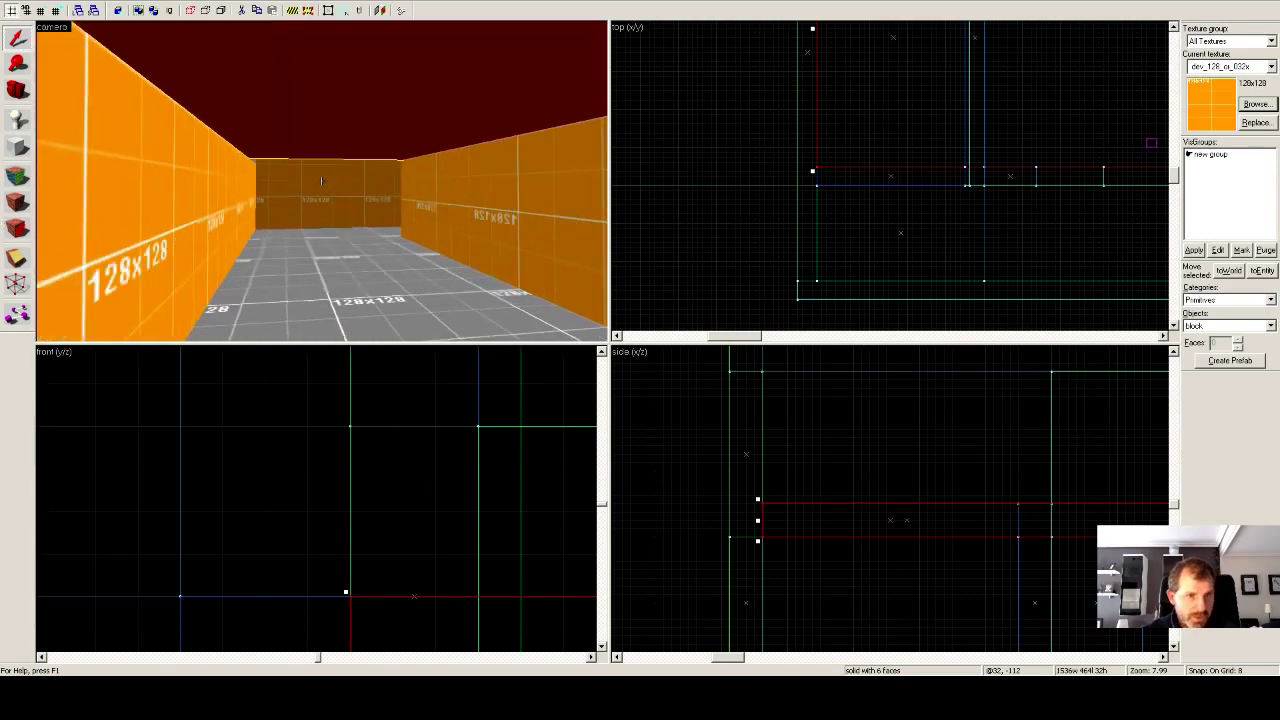
key("w")
key("w")
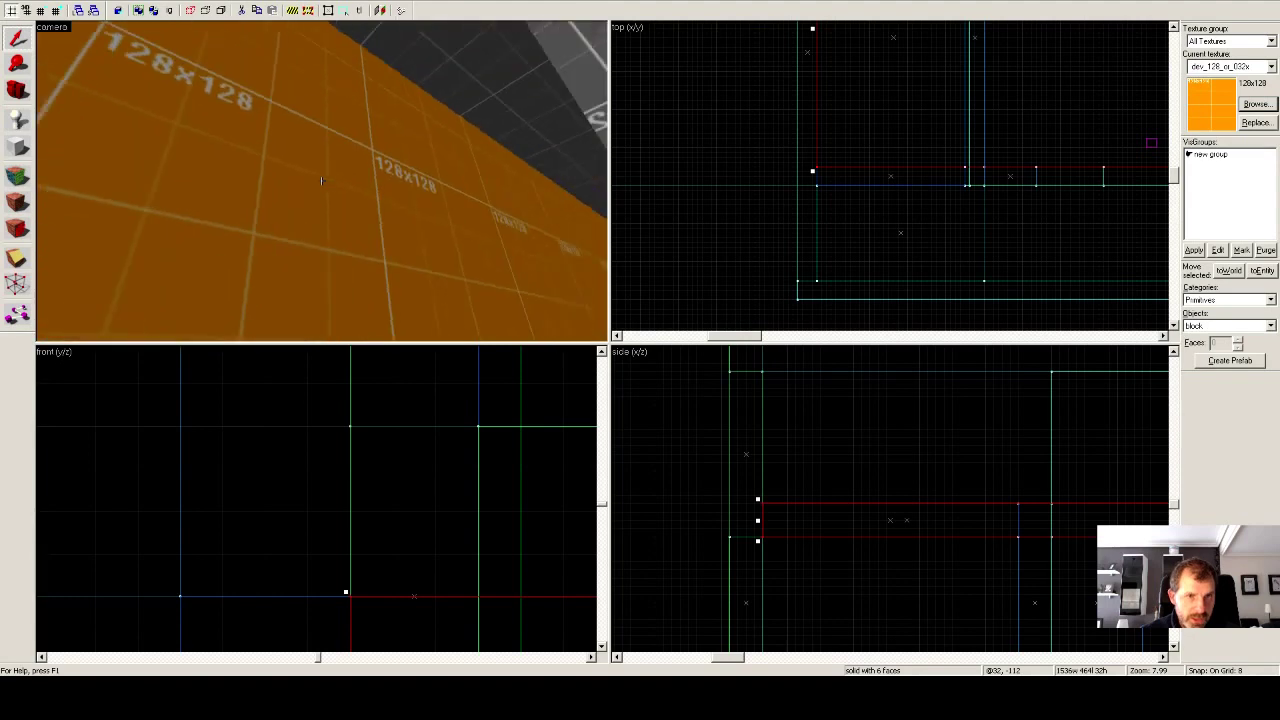
key("Left")
key("Left")
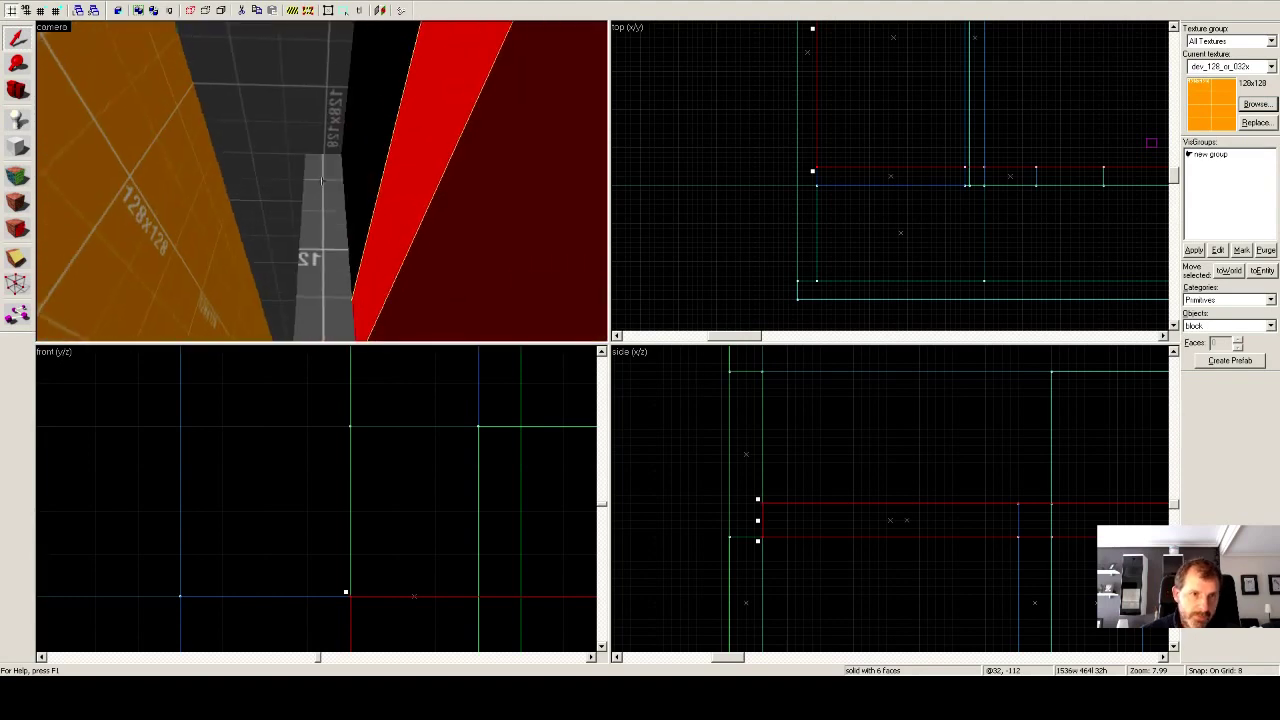
Select the 2656-wide grey wall and examine the opening between its end, the corridor ceiling and the room ceiling.
scroll(321, 181, "up", 2)
left_click(321, 181)
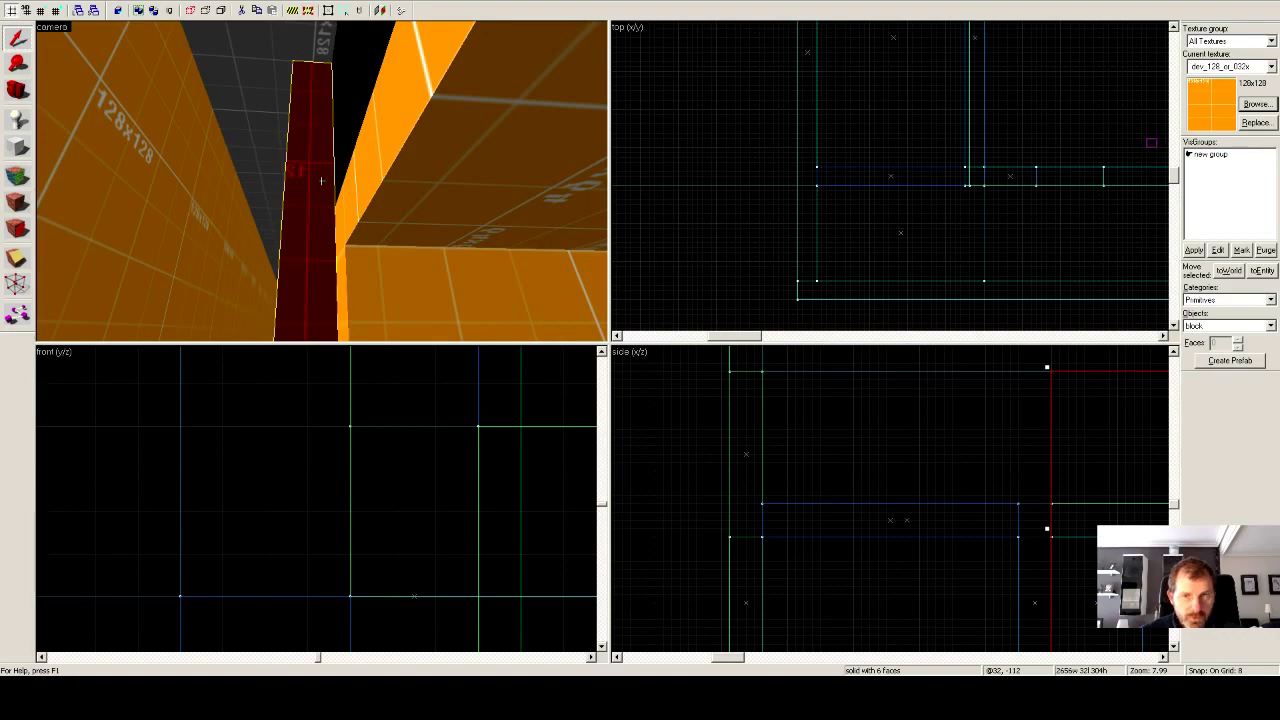
key("Down")
key("Down")
key("Down")
key("Up")
key("Up")
key("Up")
key("Up")
key("Up")
key("Left")
key("Left")
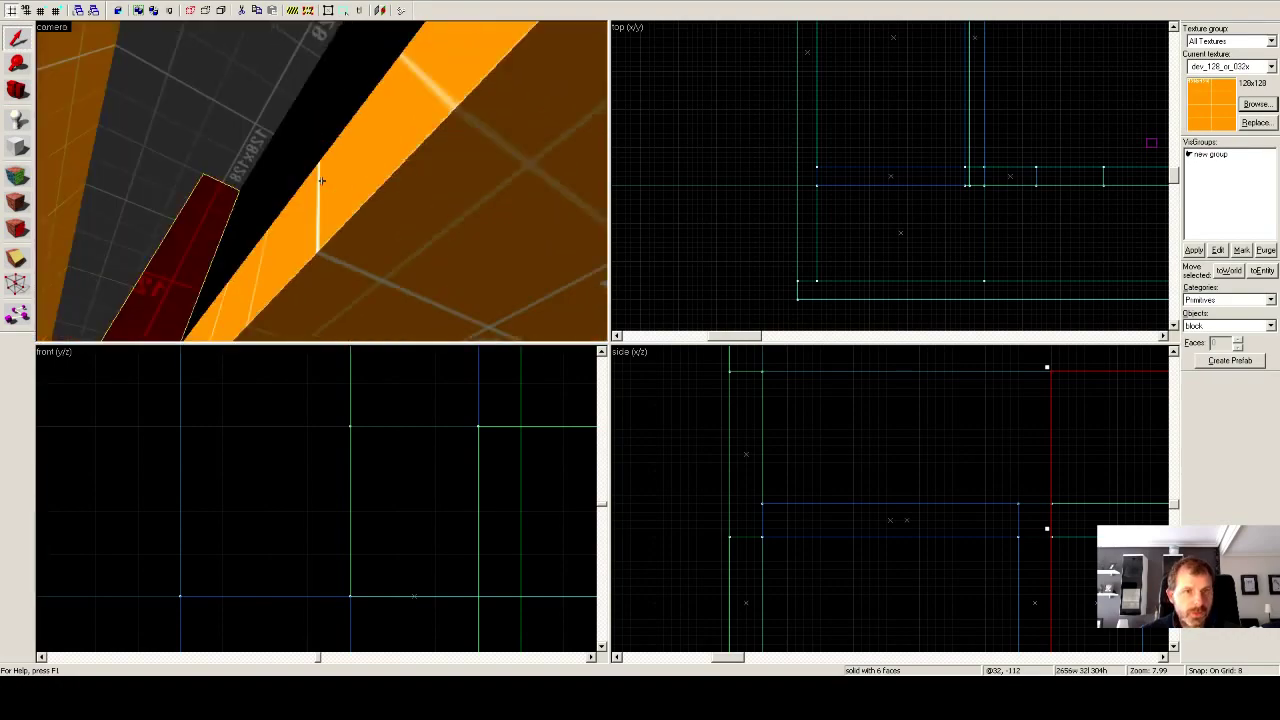
key("Down")
key("Down")
scroll(1034, 503, "down", 3)
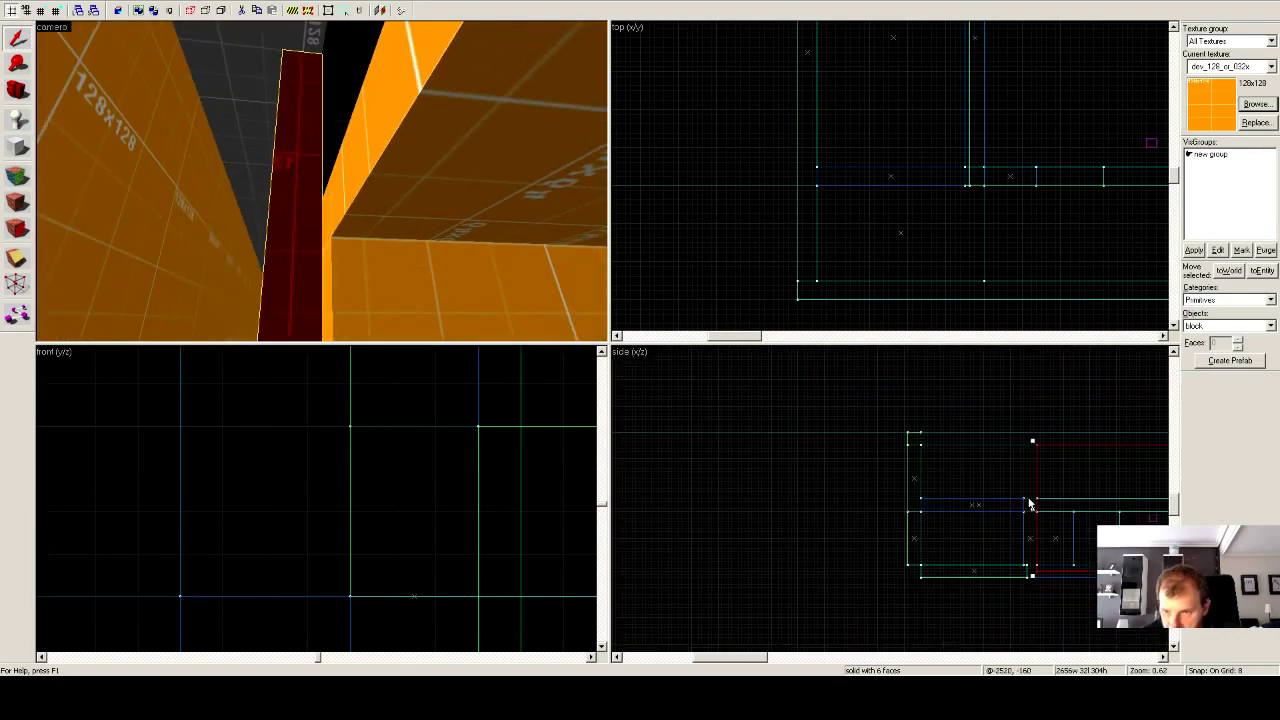
Create a 280 by 64 by 128 block with the orange dev_128_or_032x texture above the room ceiling, spanning from the end wall to the grey wall.
left_click_drag(758, 660, 787, 661)
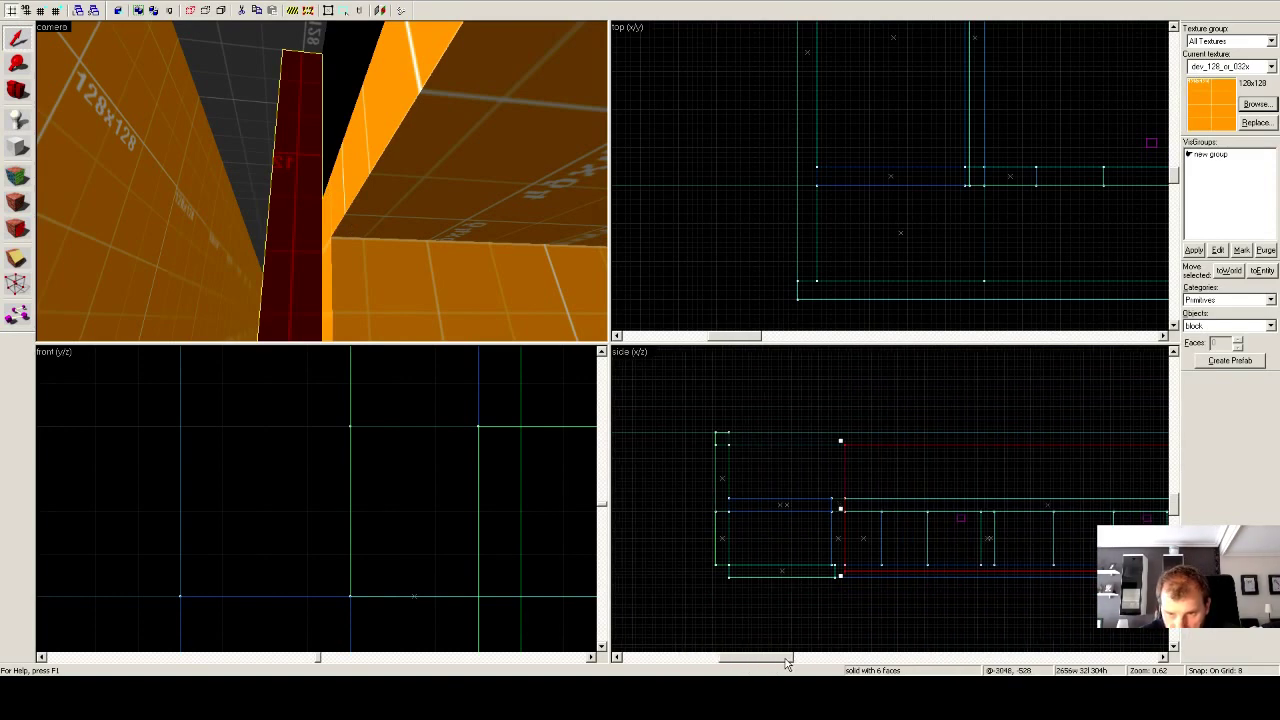
left_click(17, 147)
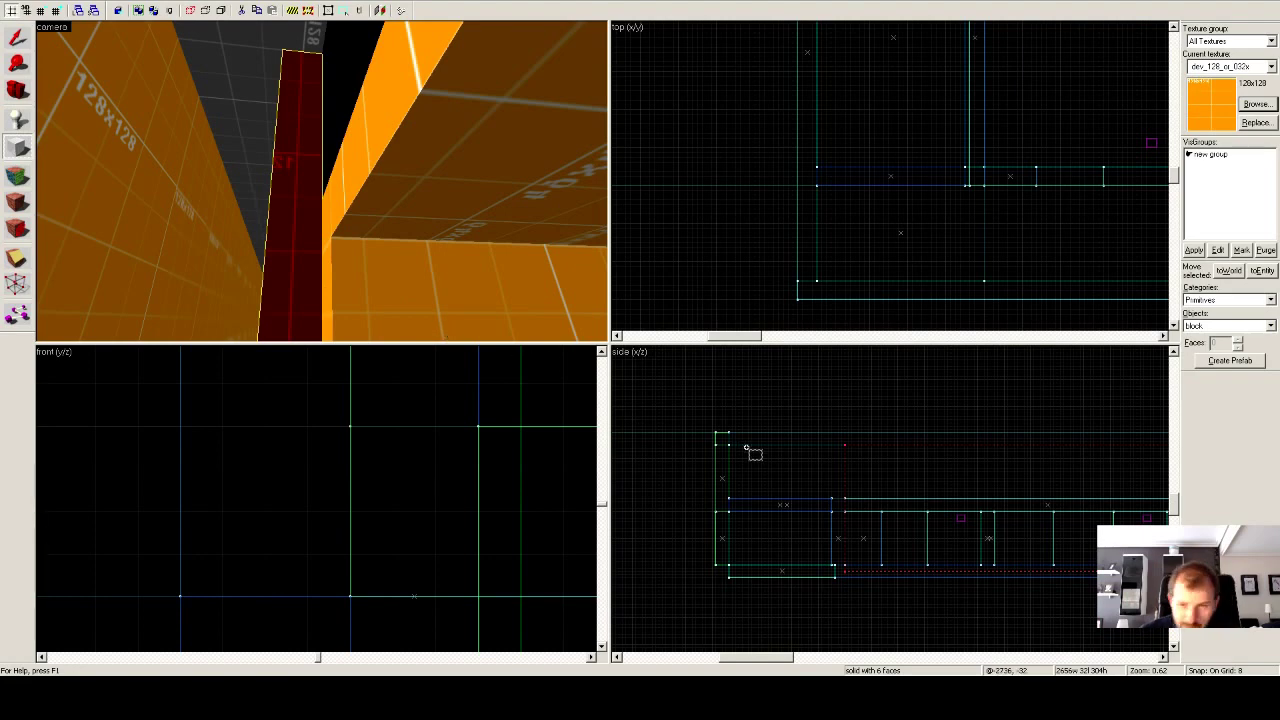
left_click_drag(729, 444, 841, 497)
left_click_drag(843, 497, 847, 499)
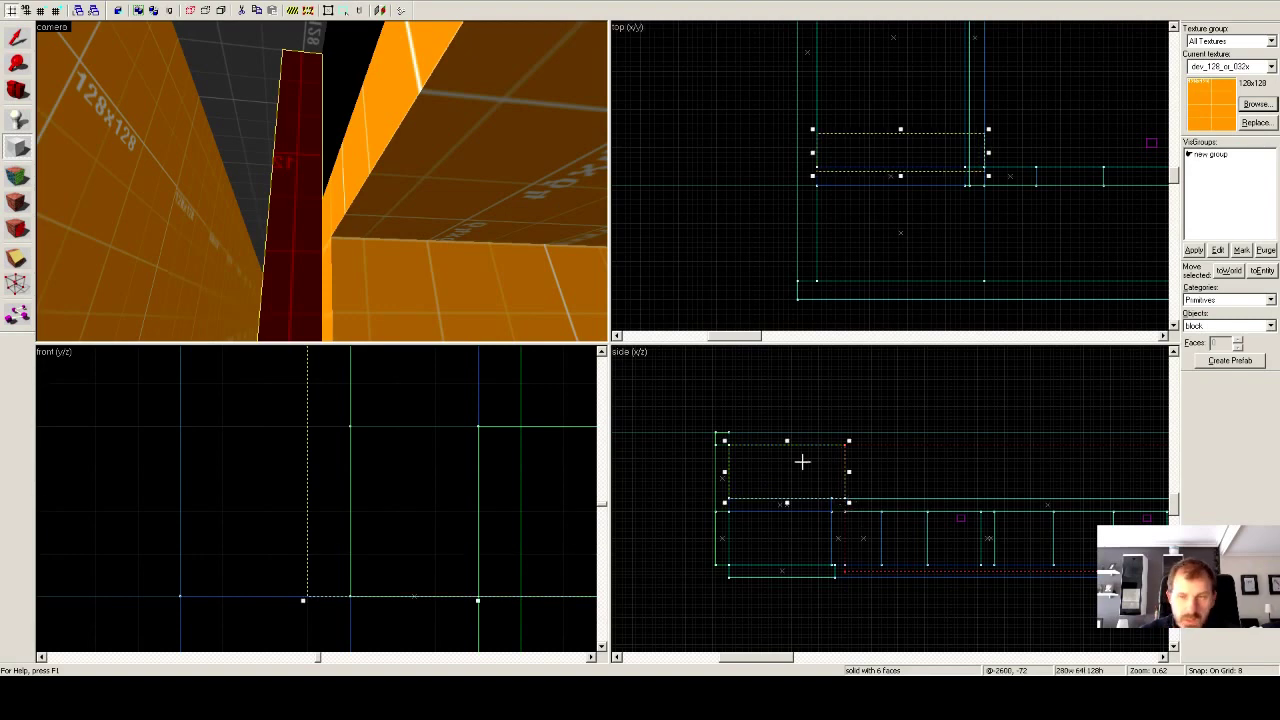
scroll(882, 232, "up", 2)
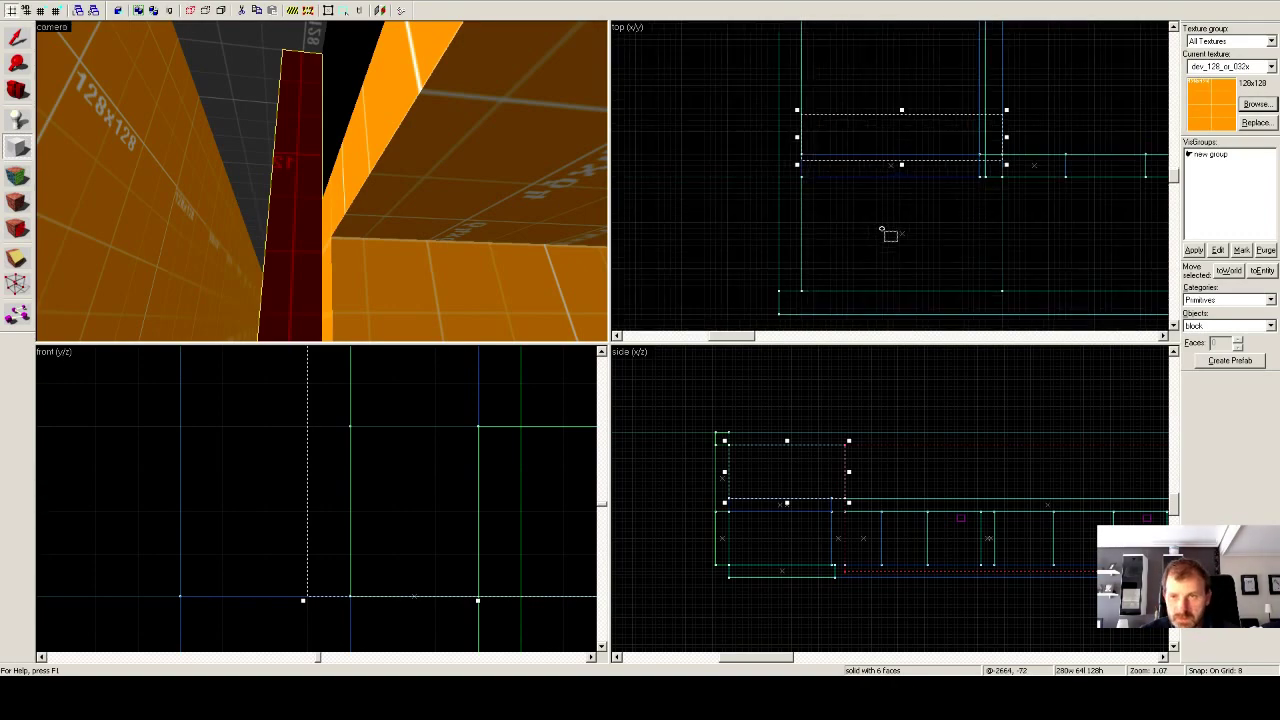
scroll(883, 234, "down", 5)
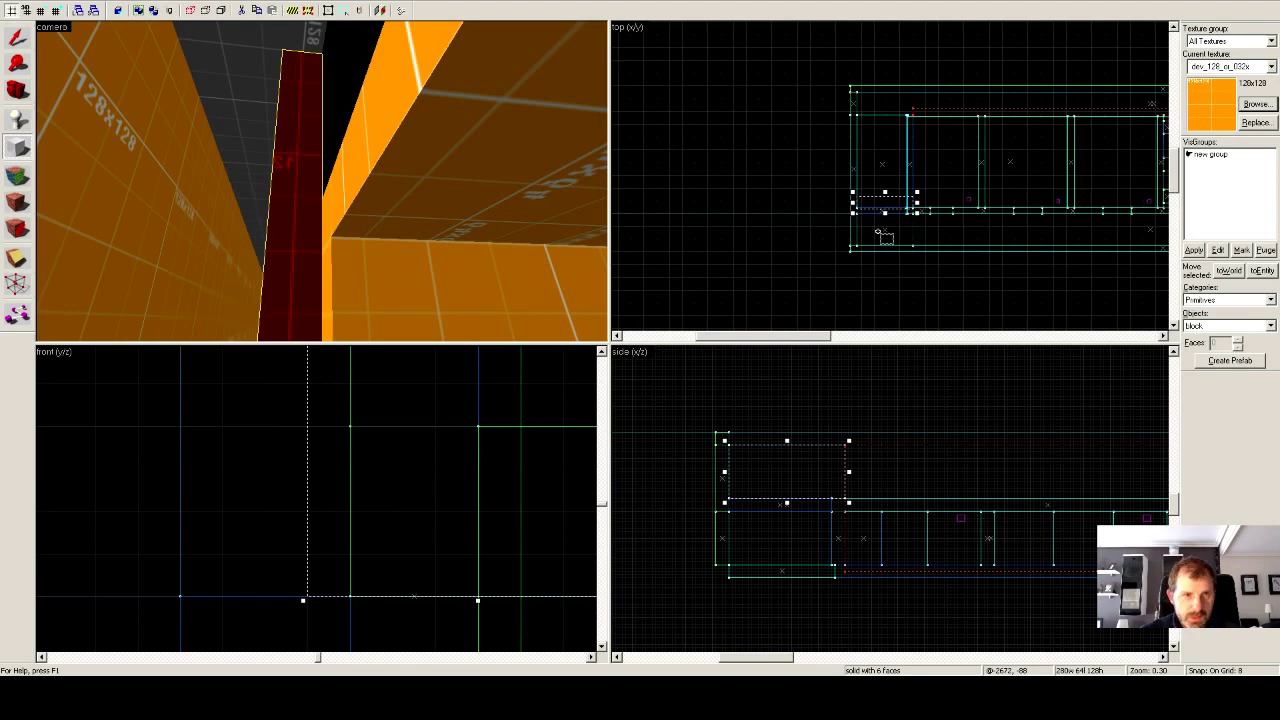
key("Return")
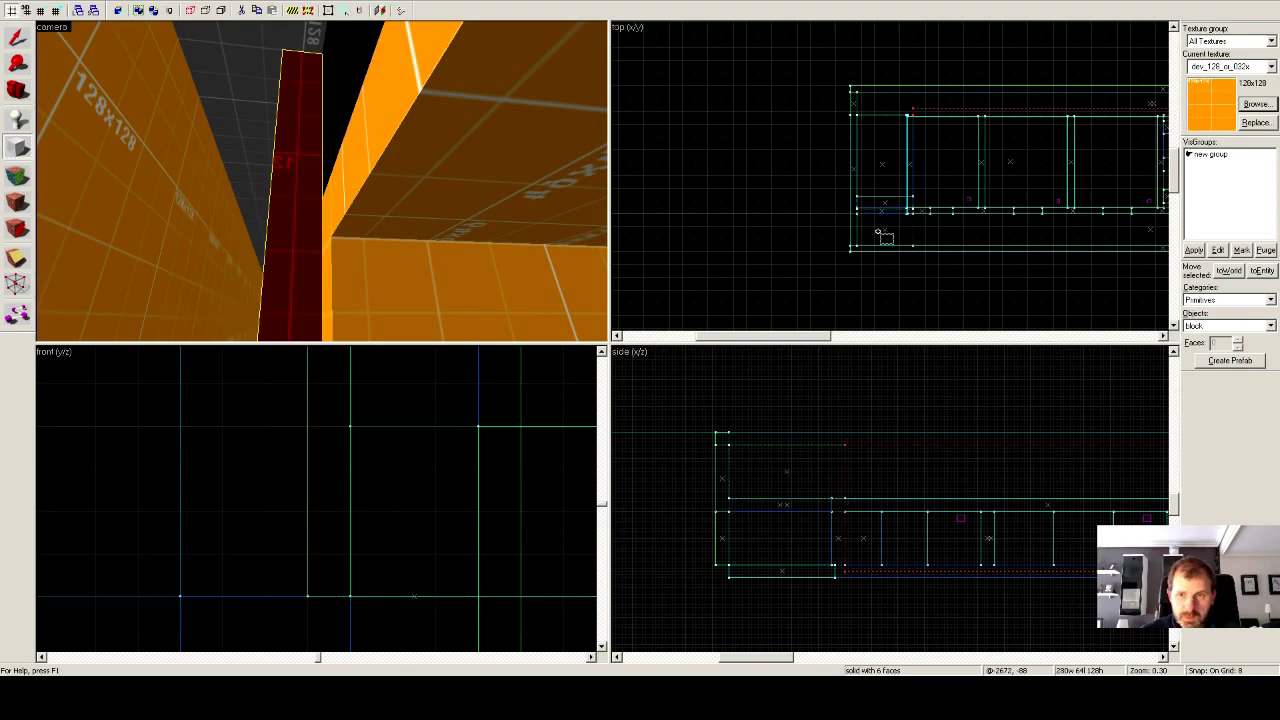
Inspect the new 280-wide block from inside and outside, clear the wall selection and select the block.
key("z")
key("w")
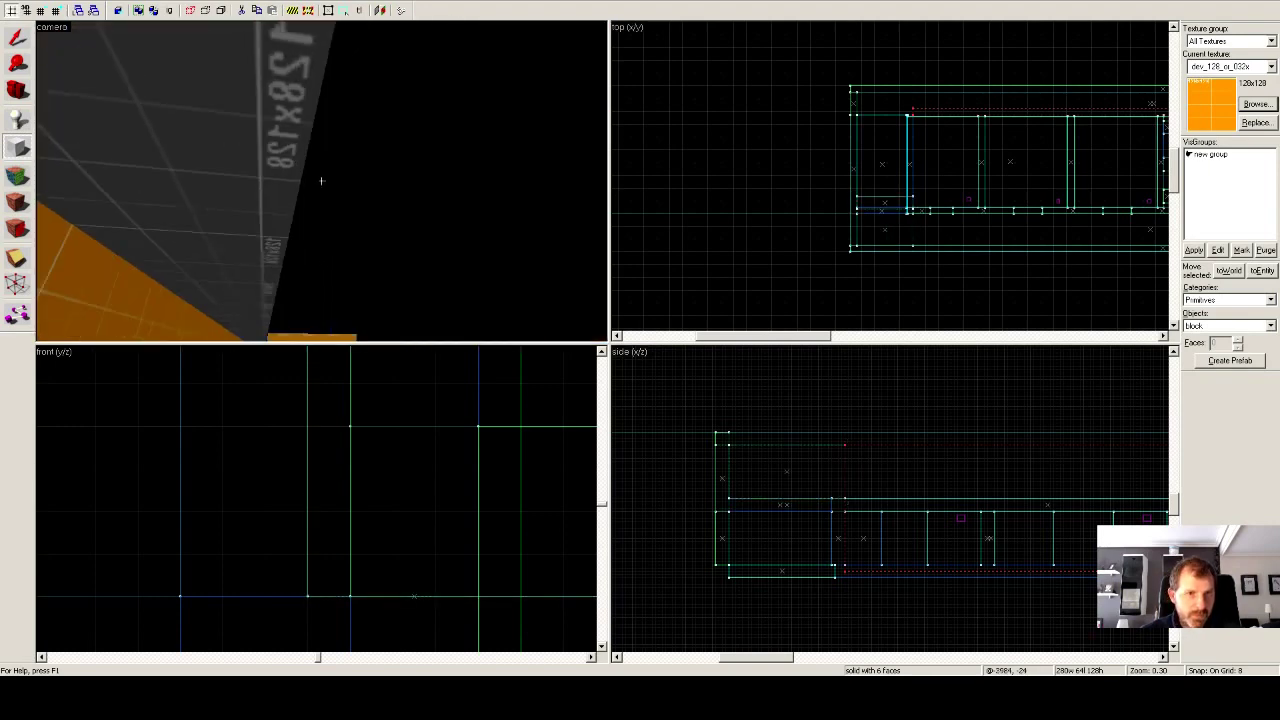
key("w")
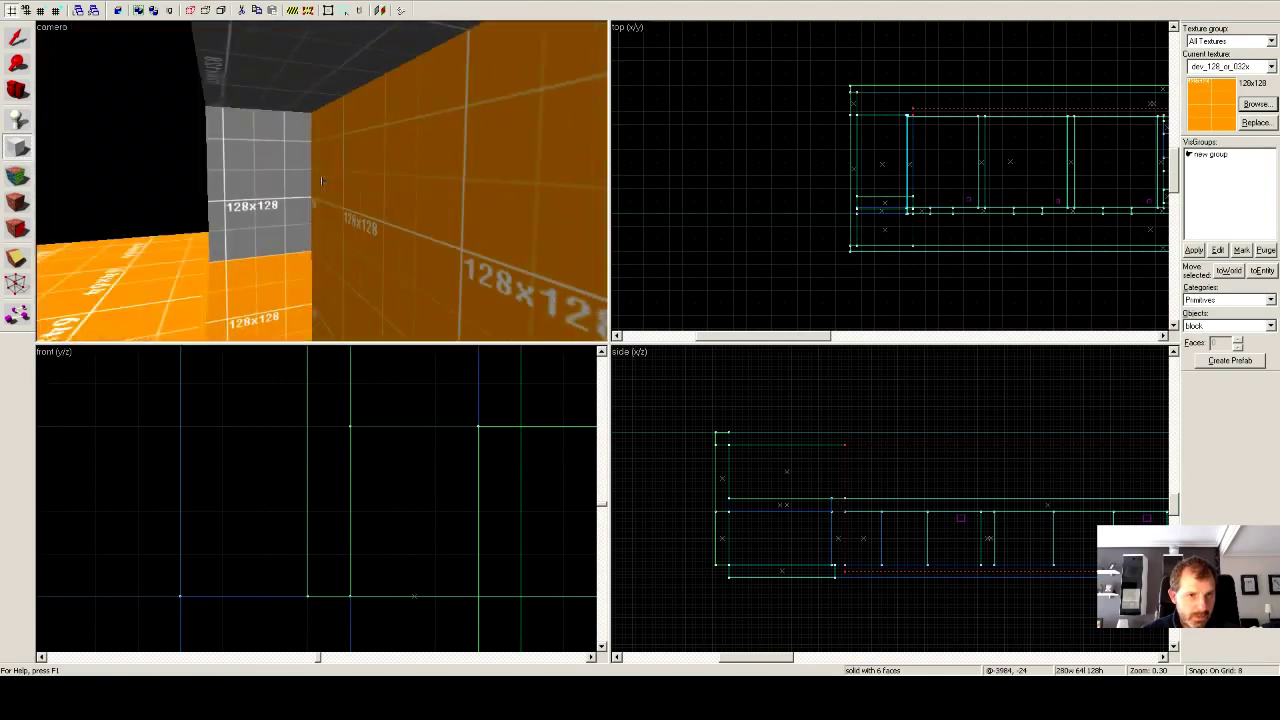
key("w")
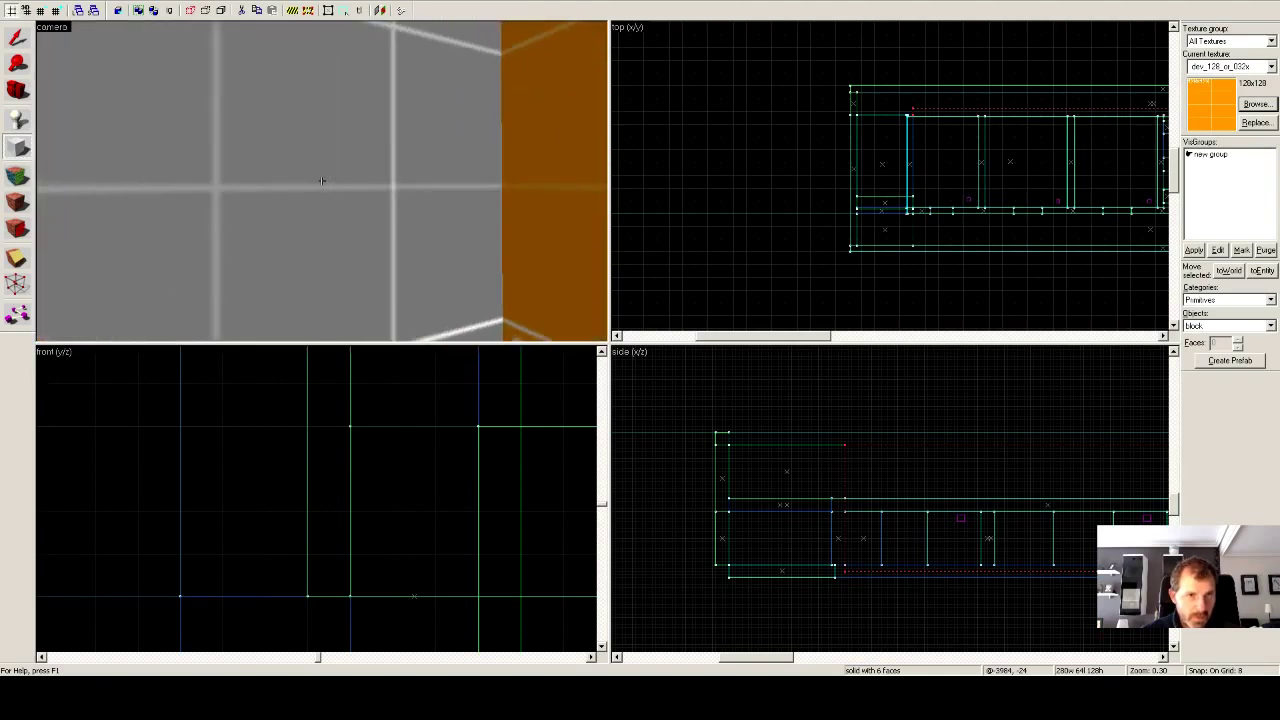
key("s")
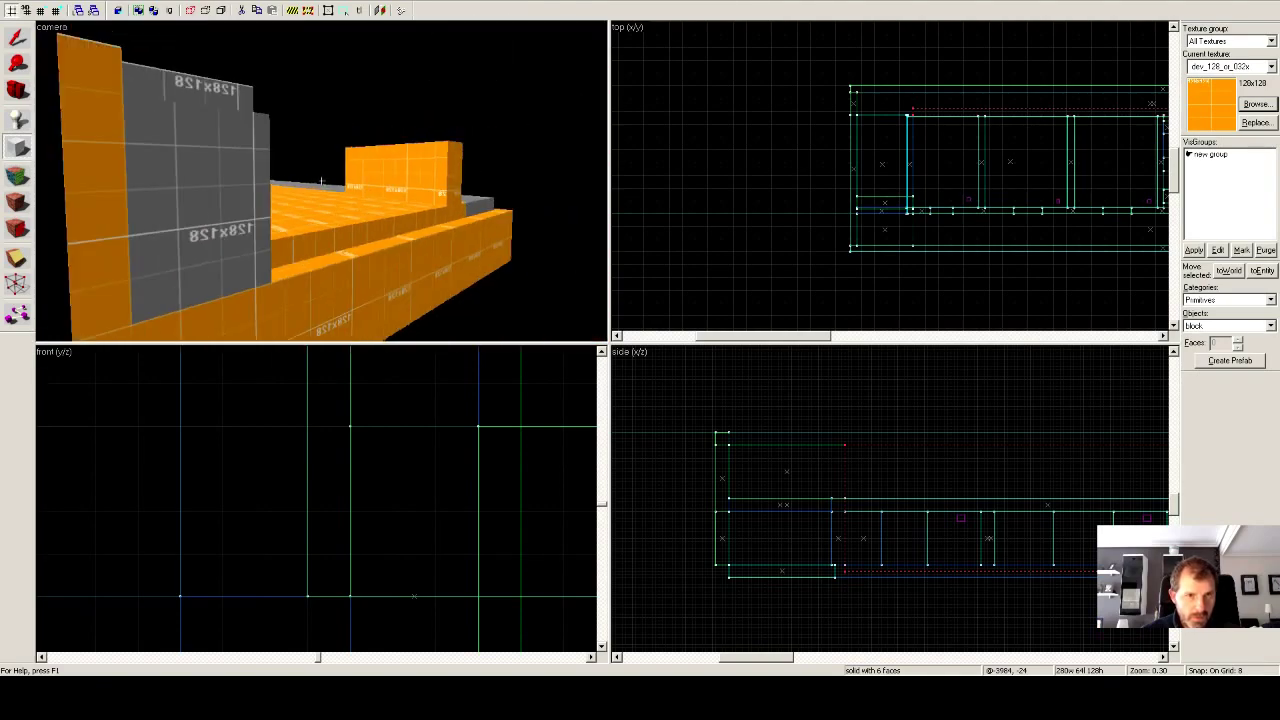
key("shift+q")
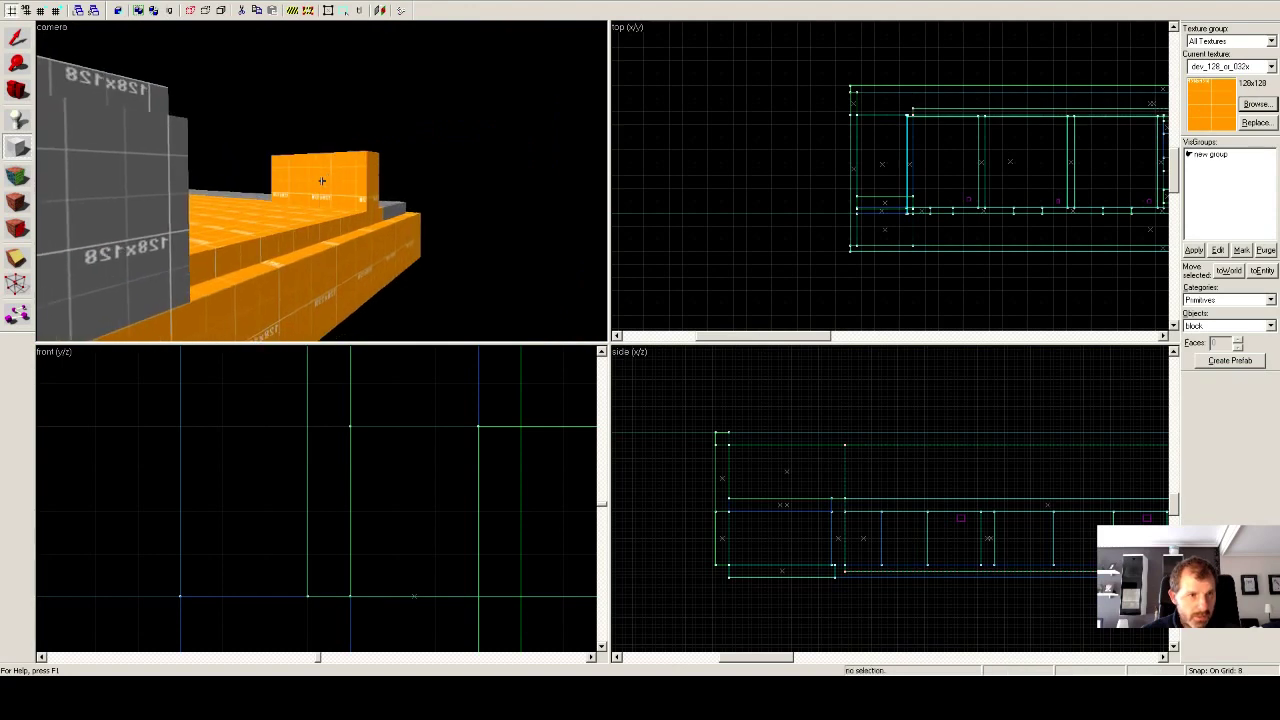
key("z")
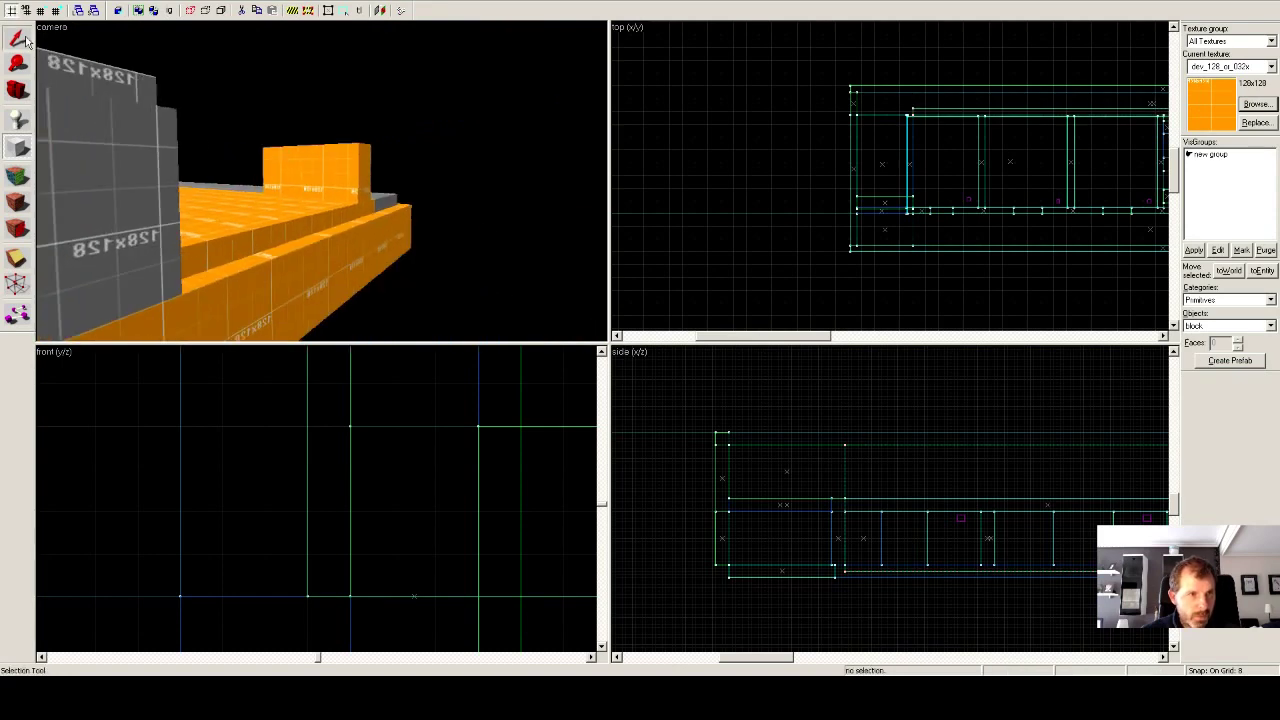
left_click(313, 167)
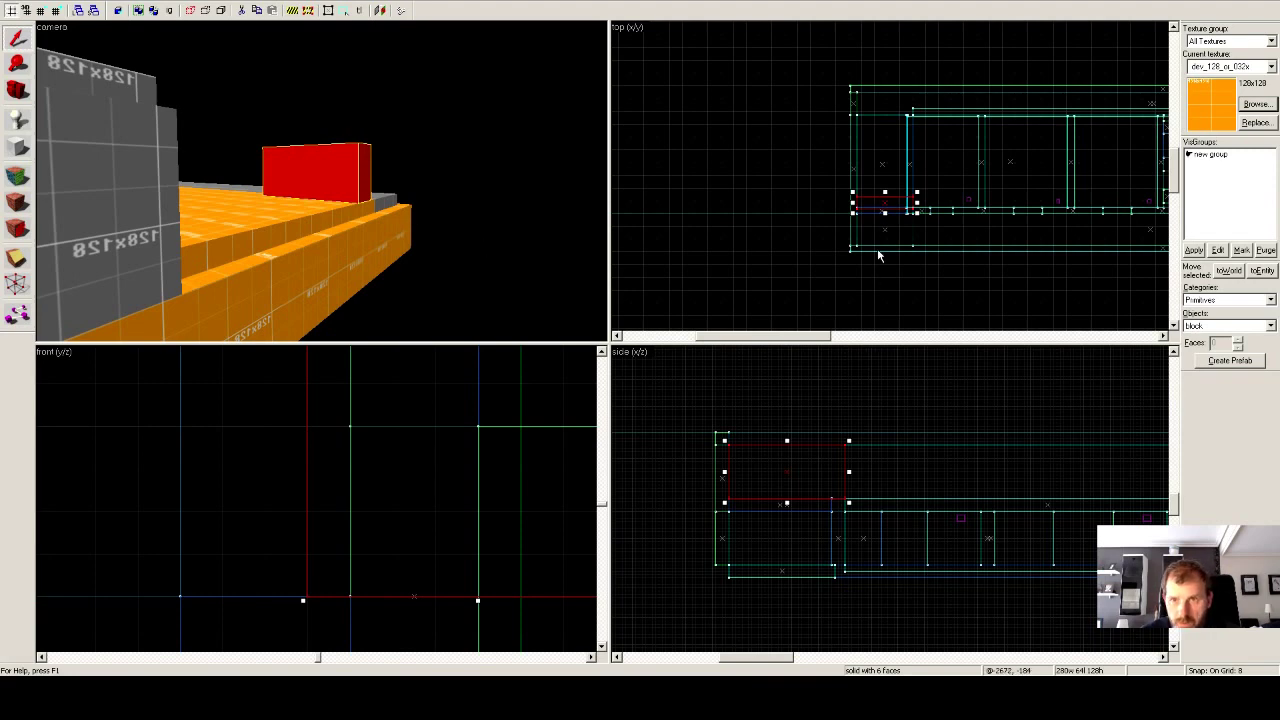
Move the 280-unit-wide block to the opposite outer wall in the top view and reduce its depth to 32 units.
left_click_drag(884, 205, 883, 110)
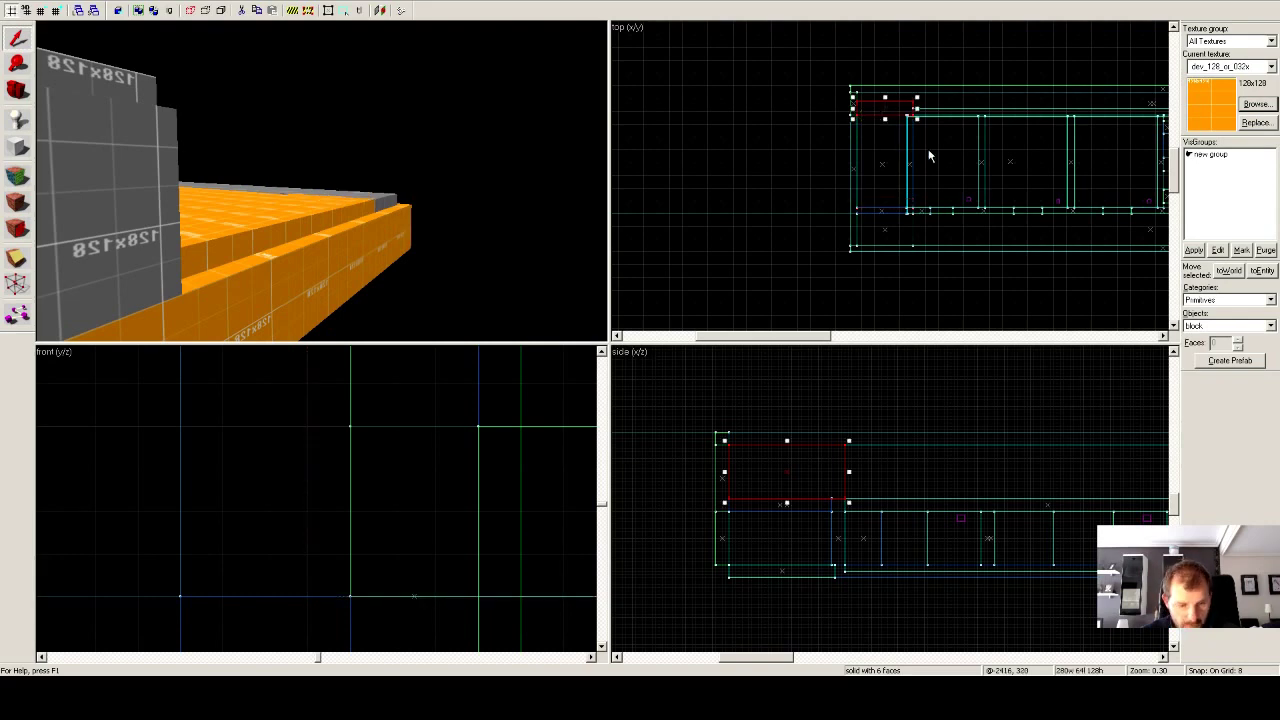
scroll(955, 160, "up", 6)
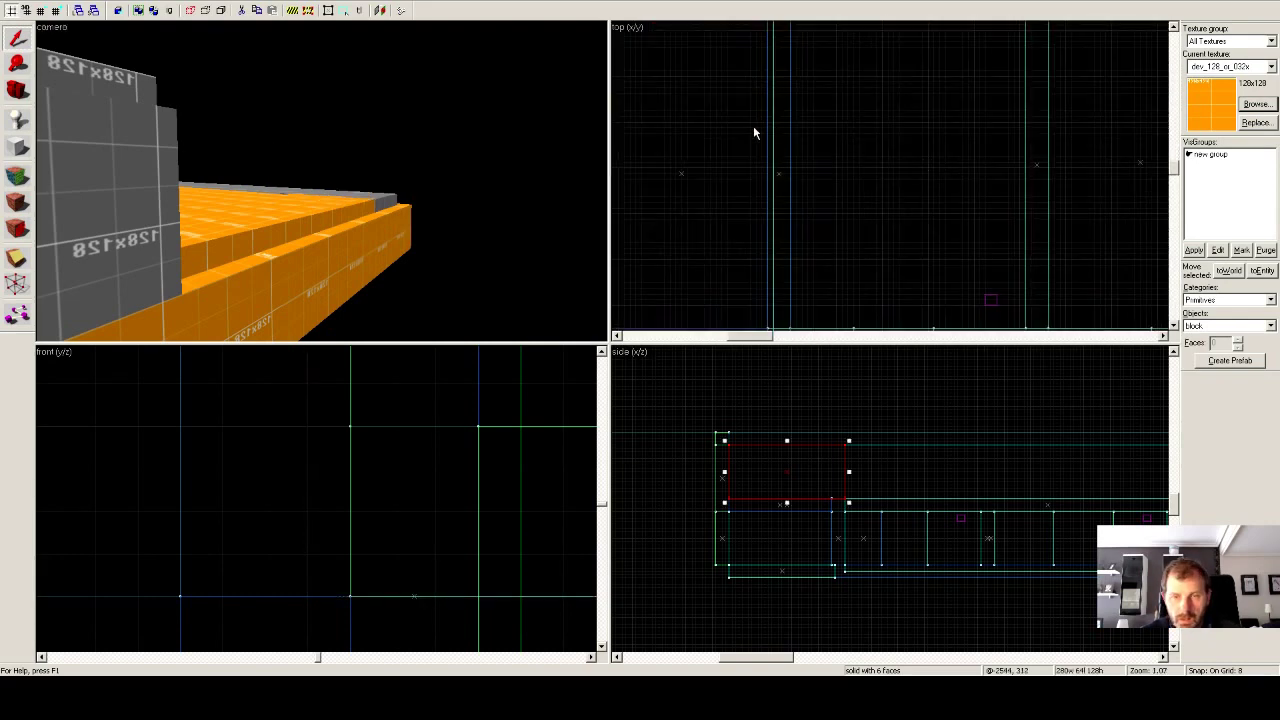
middle_click_drag(757, 126, 766, 289)
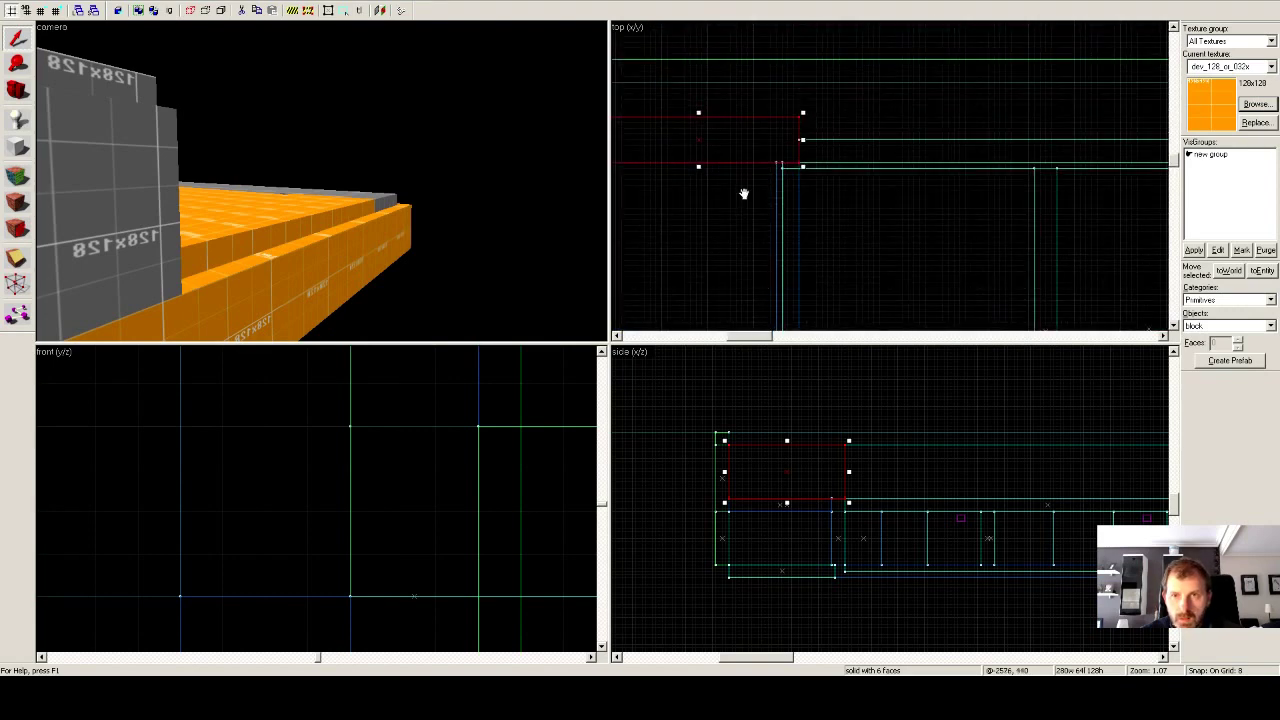
left_click_drag(698, 112, 702, 138)
left_click(710, 193)
scroll(710, 193, "up", 3)
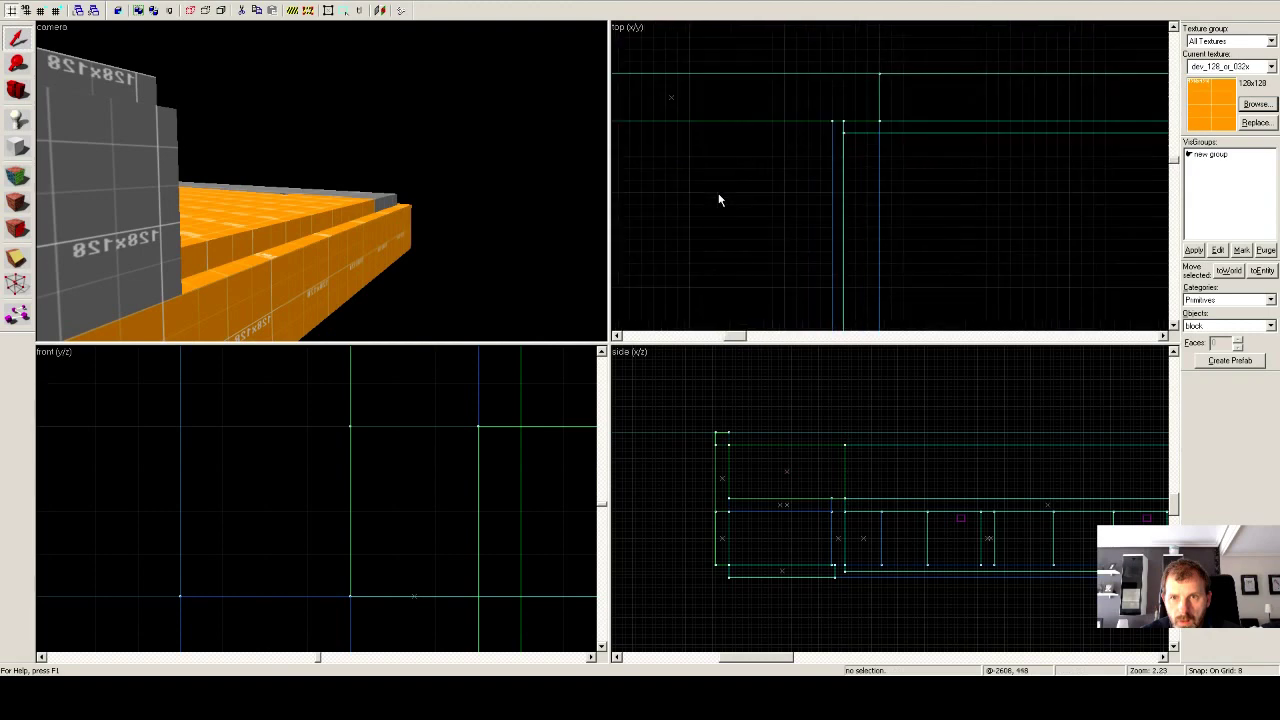
scroll(718, 200, "down", 1)
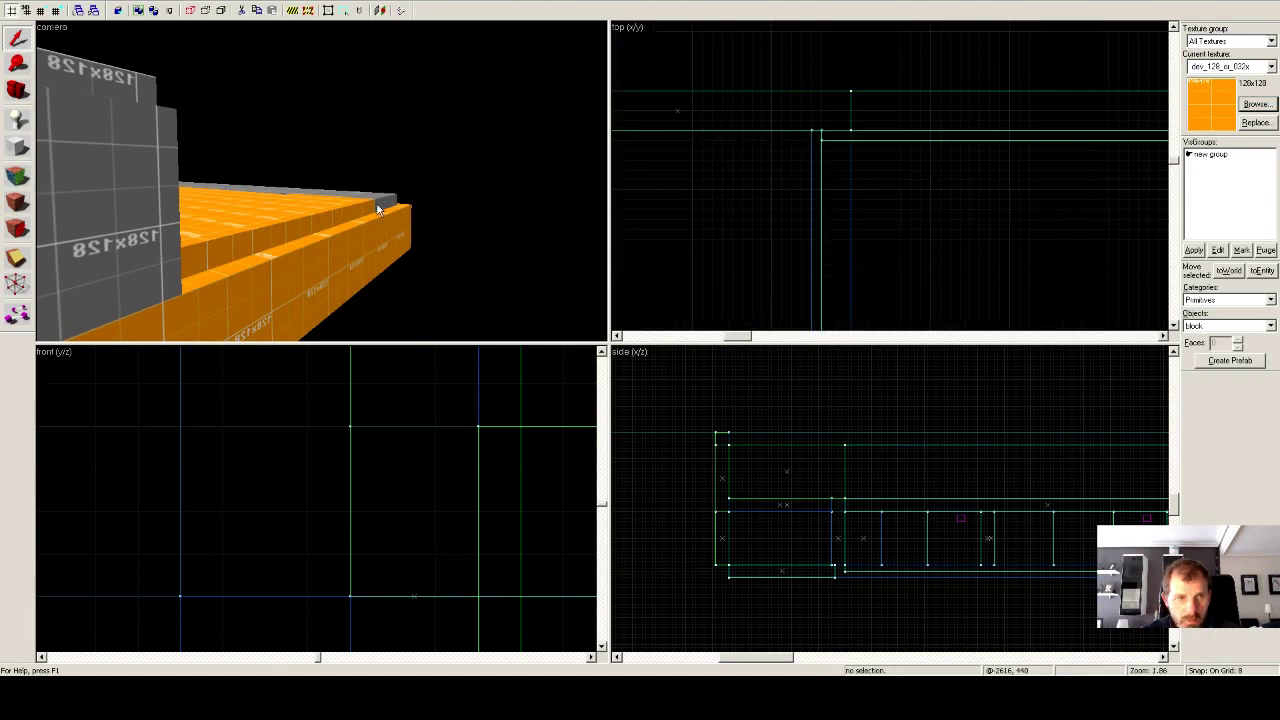
Inspect the corridor corner in the 3D view, where the moved block meets the side walls and the ceiling.
key("z")
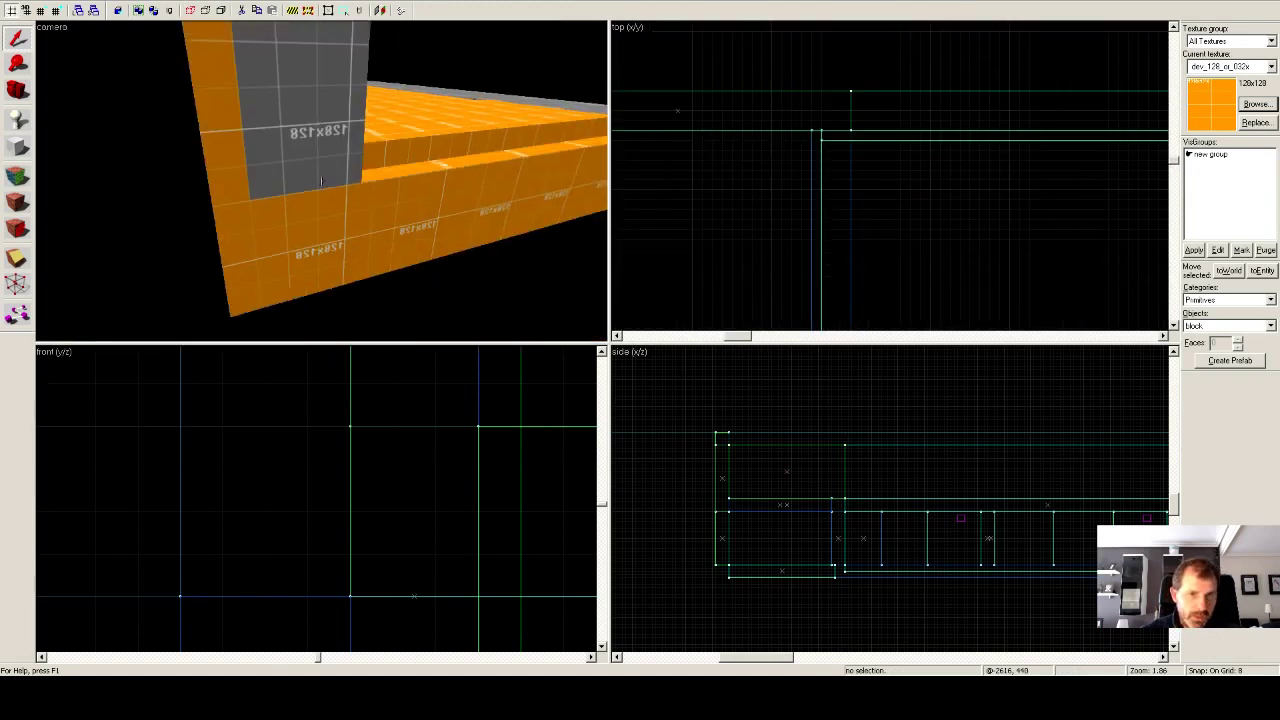
key("w")
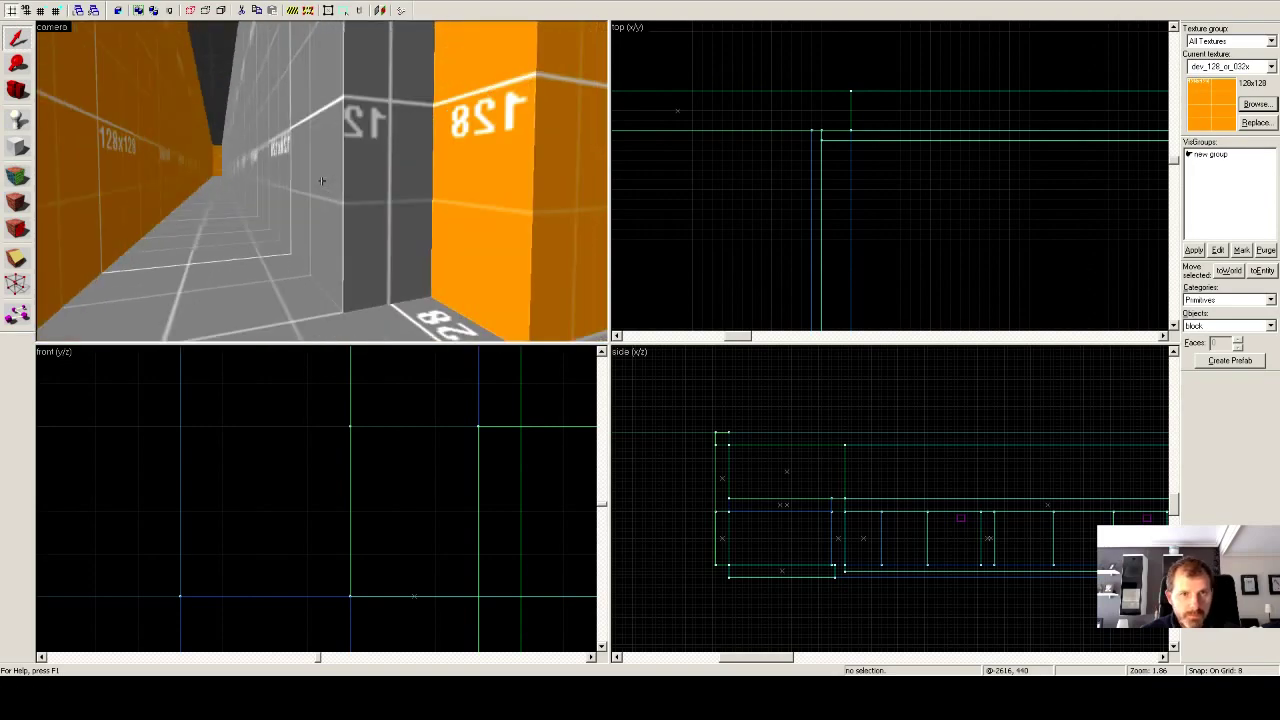
key("w")
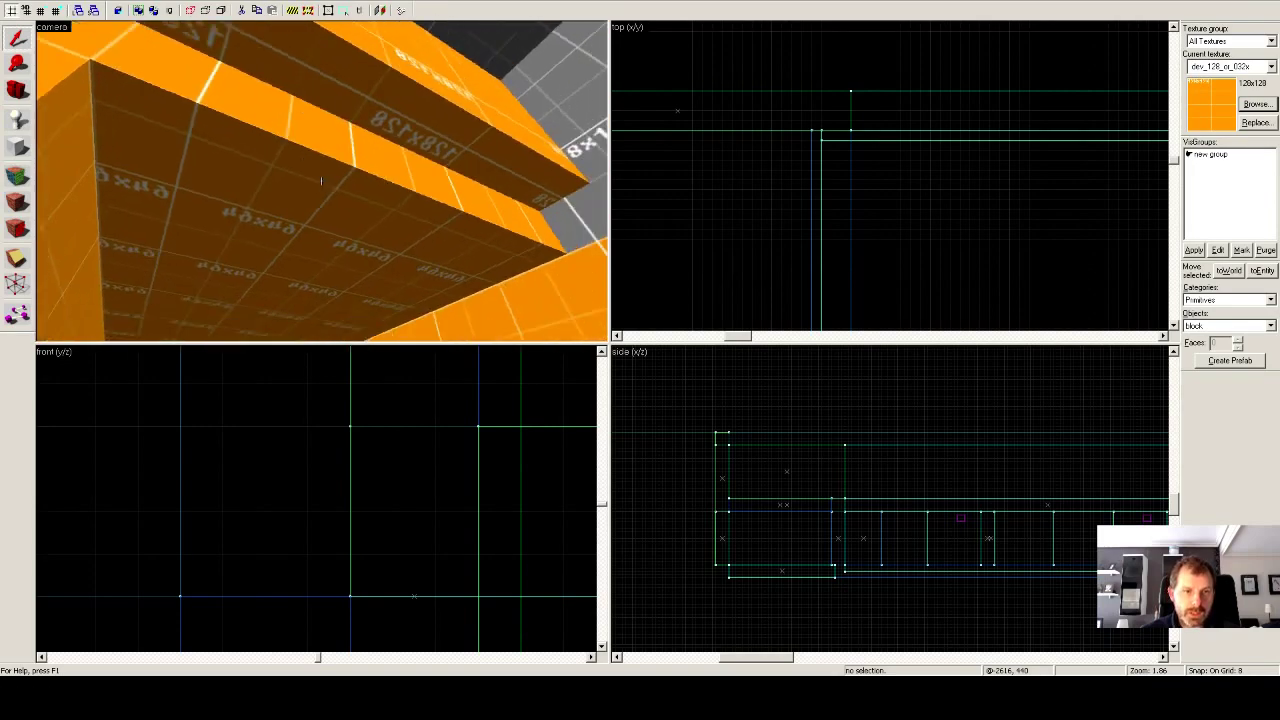
key("w")
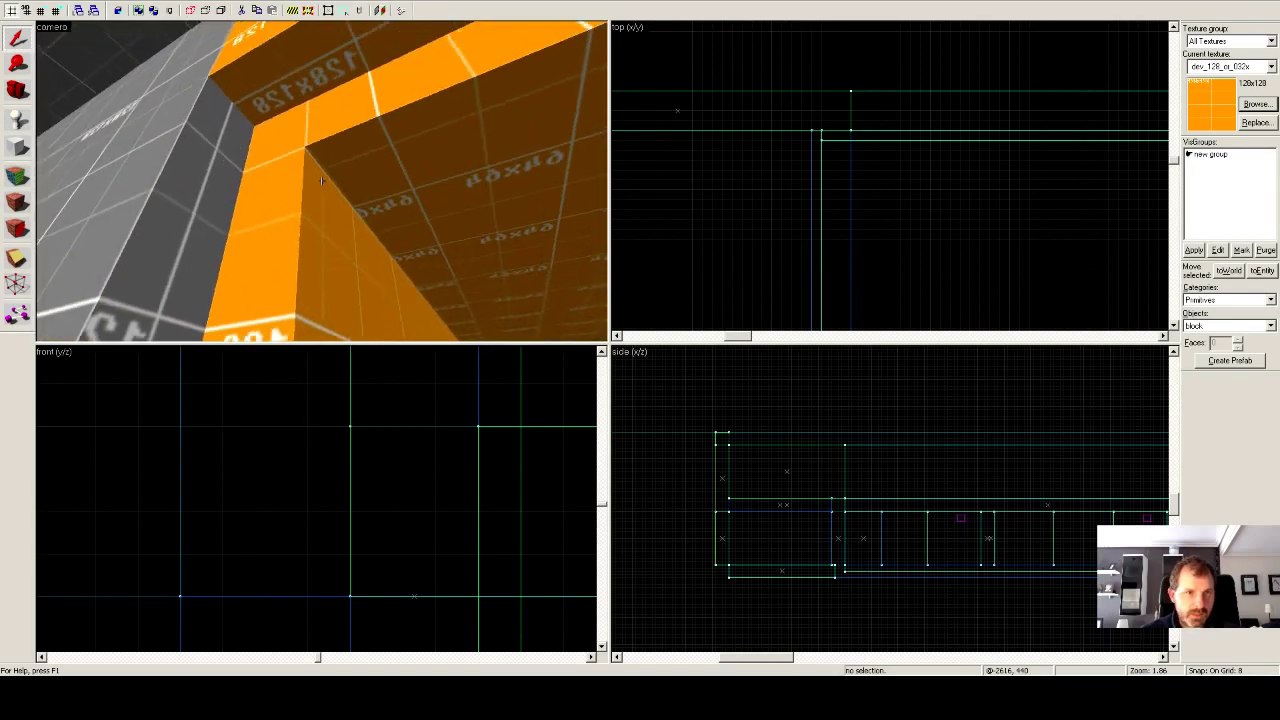
key("w")
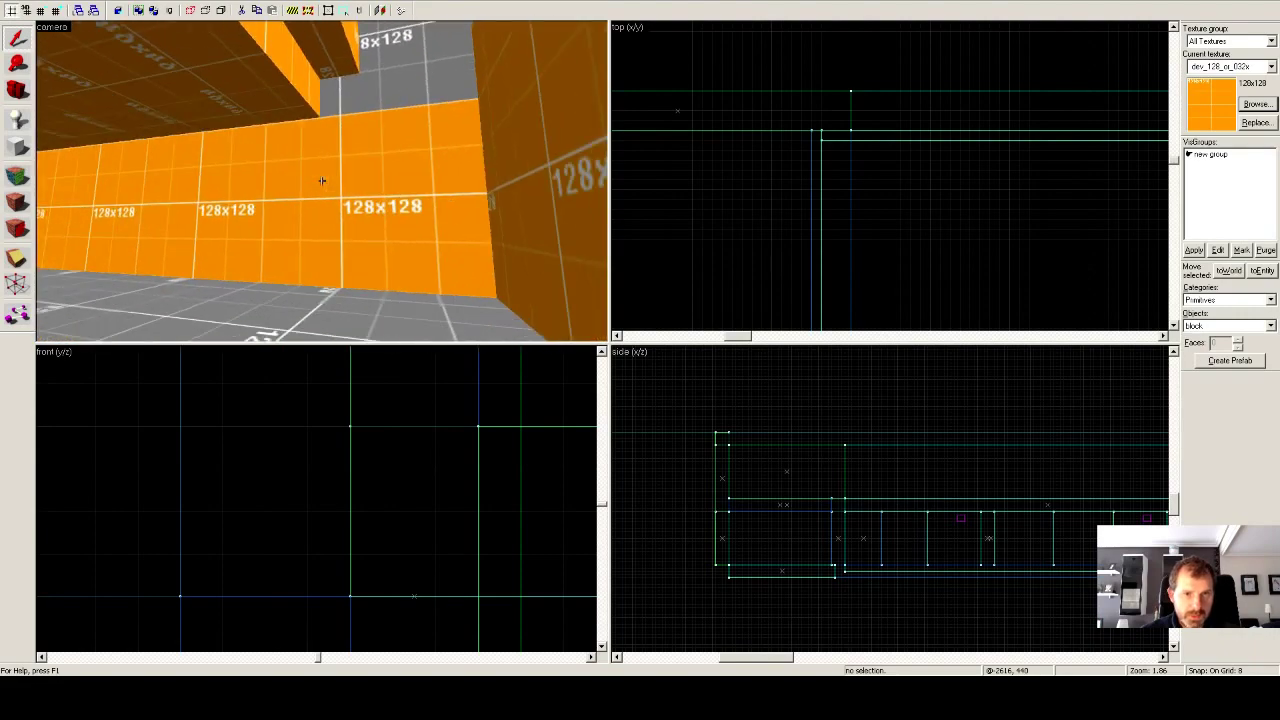
key("w")
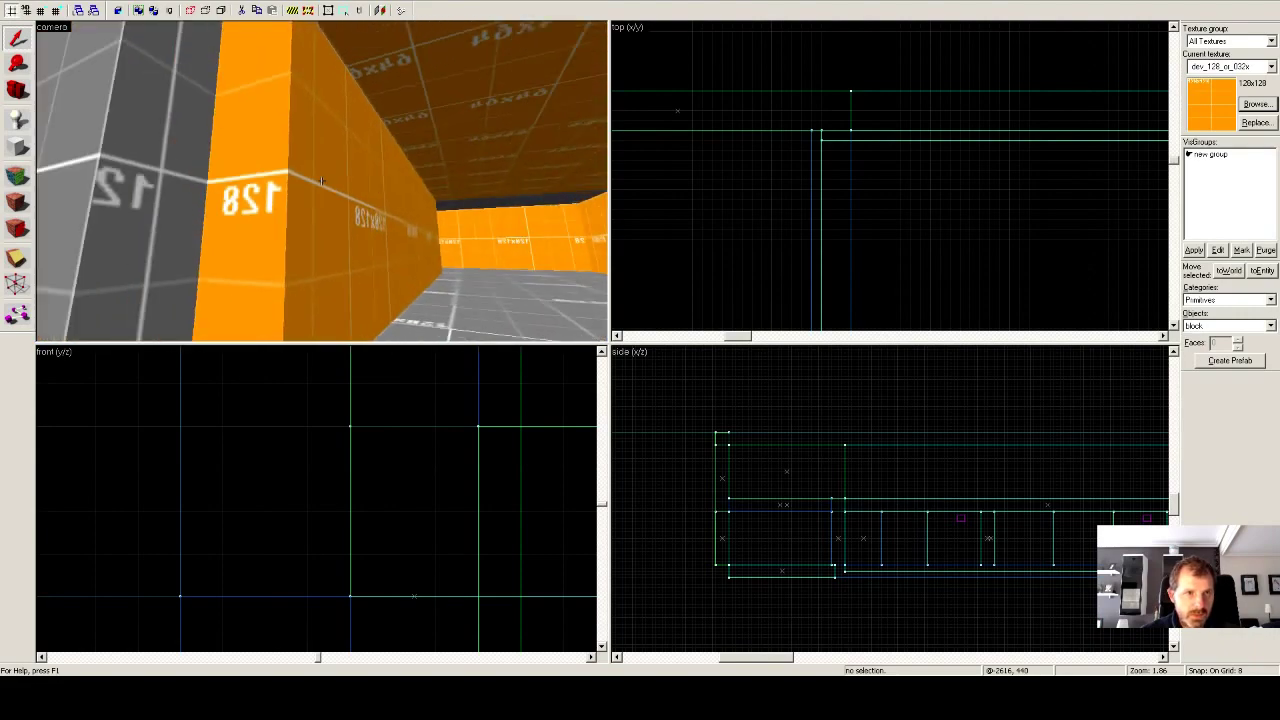
key("w")
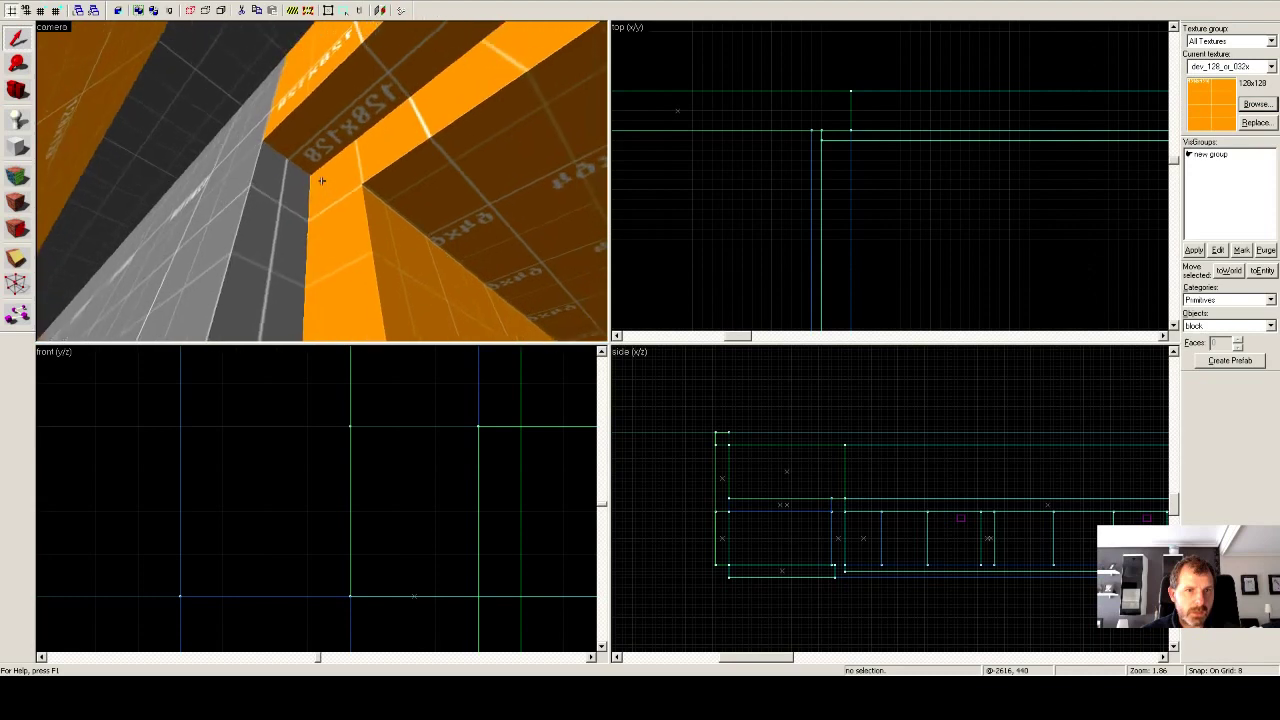
key("w")
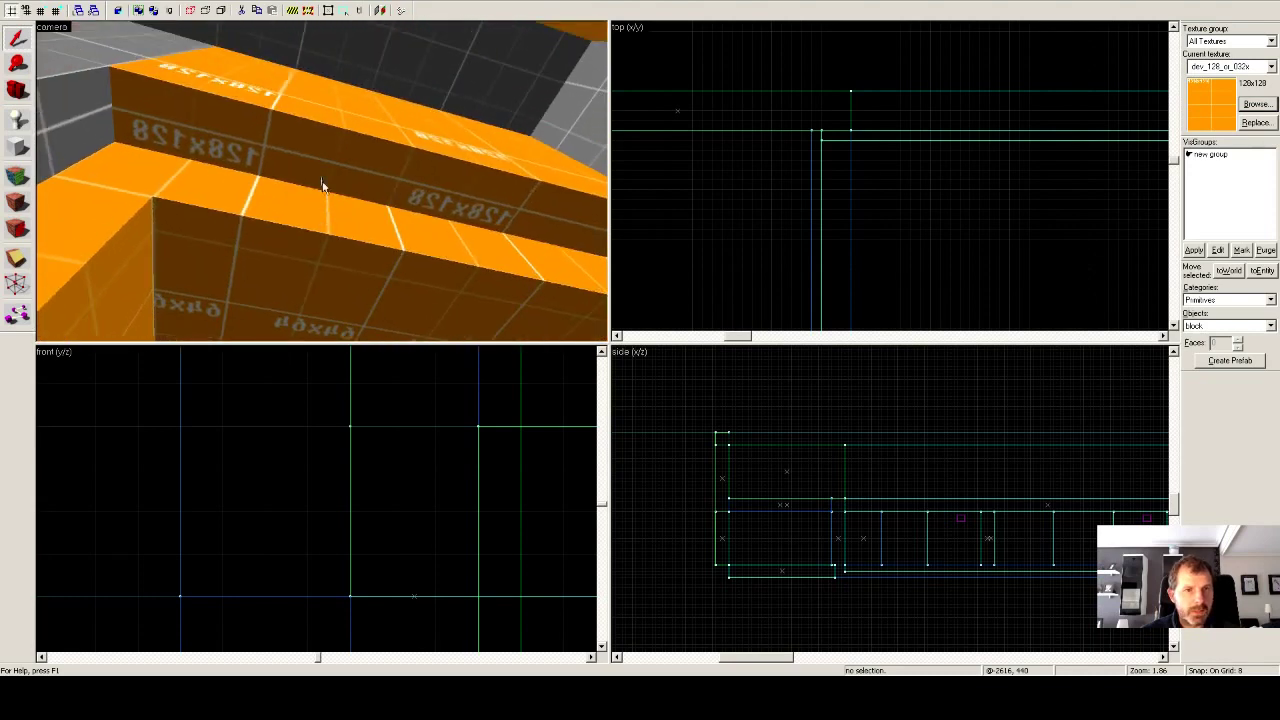
key("z")
Shorten the corner block to 248 units wide and extend the adjoining long wall to 2688 units so they meet.
left_click(327, 172)
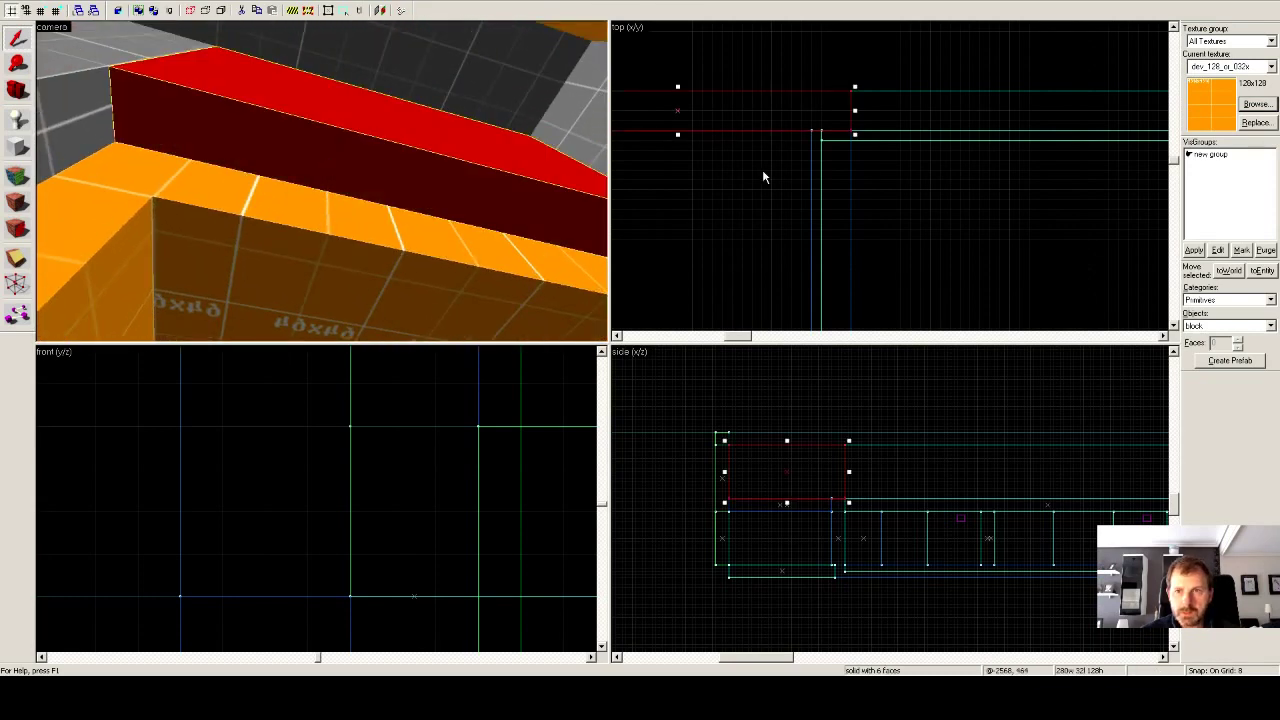
left_click_drag(855, 111, 808, 112)
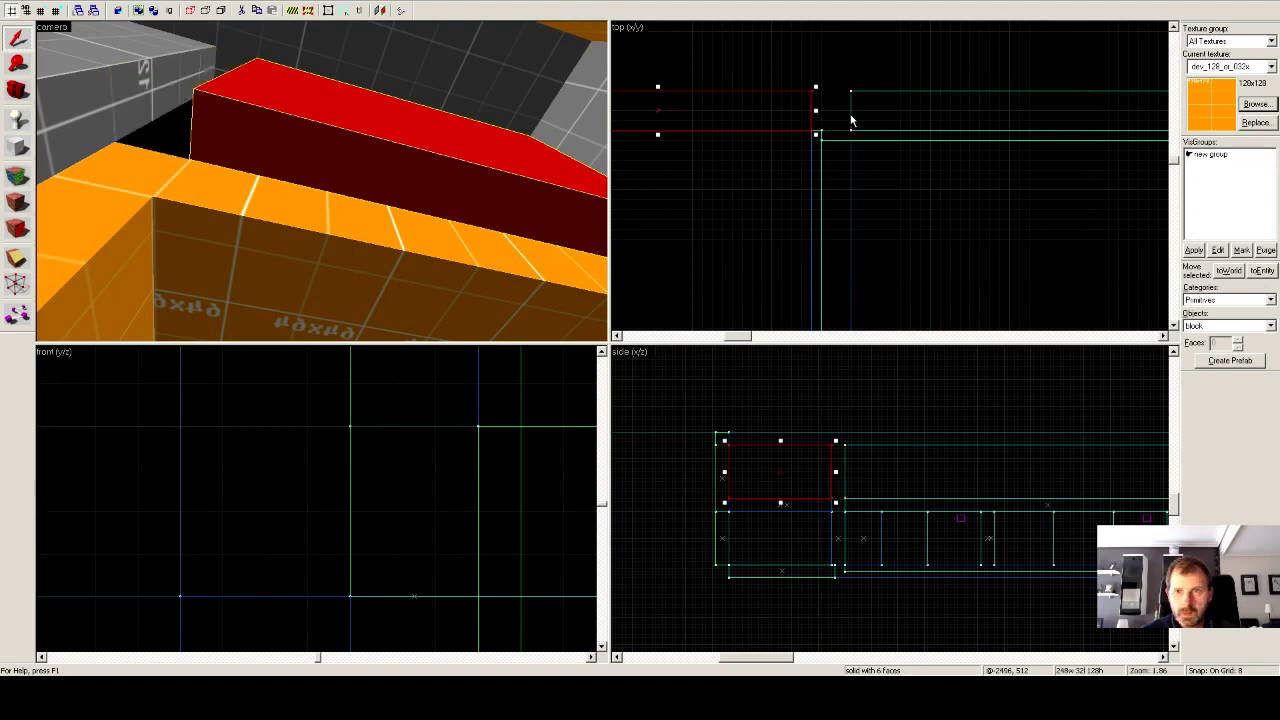
left_click(848, 113)
left_click_drag(846, 111, 807, 112)
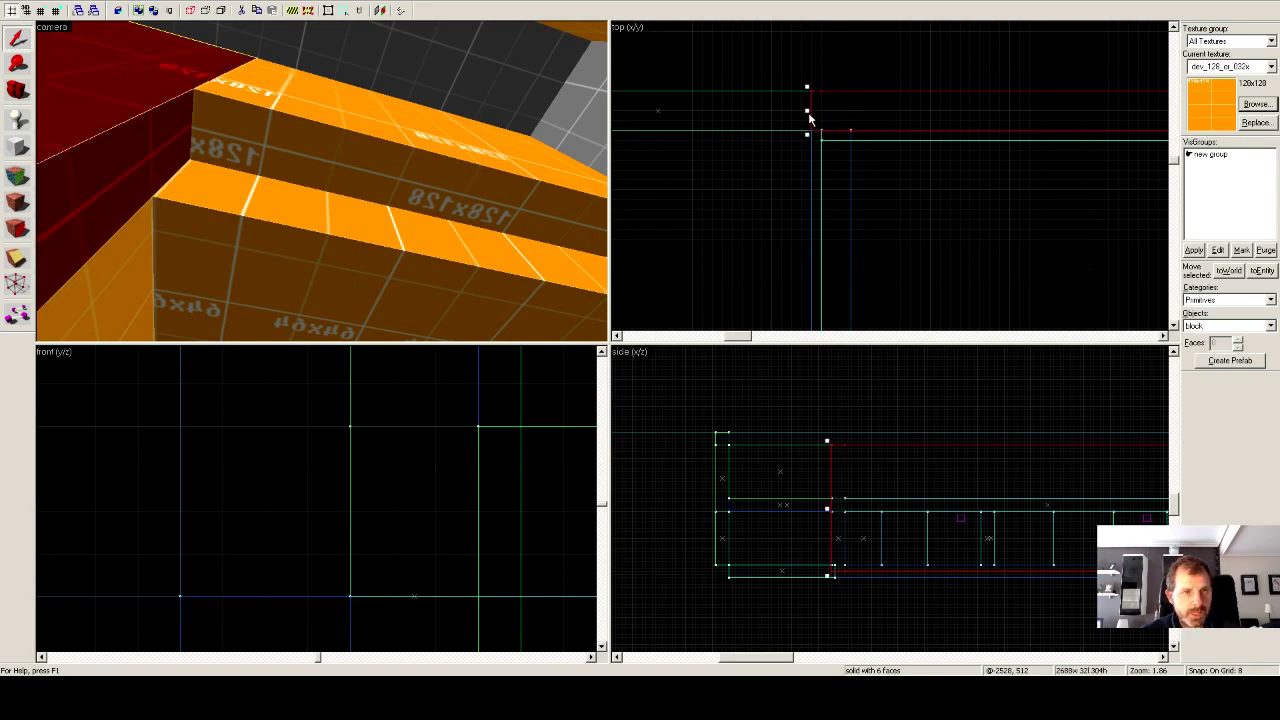
Extend the corner block downward to the ceiling's underside, making it 160 units high.
left_click(500, 197)
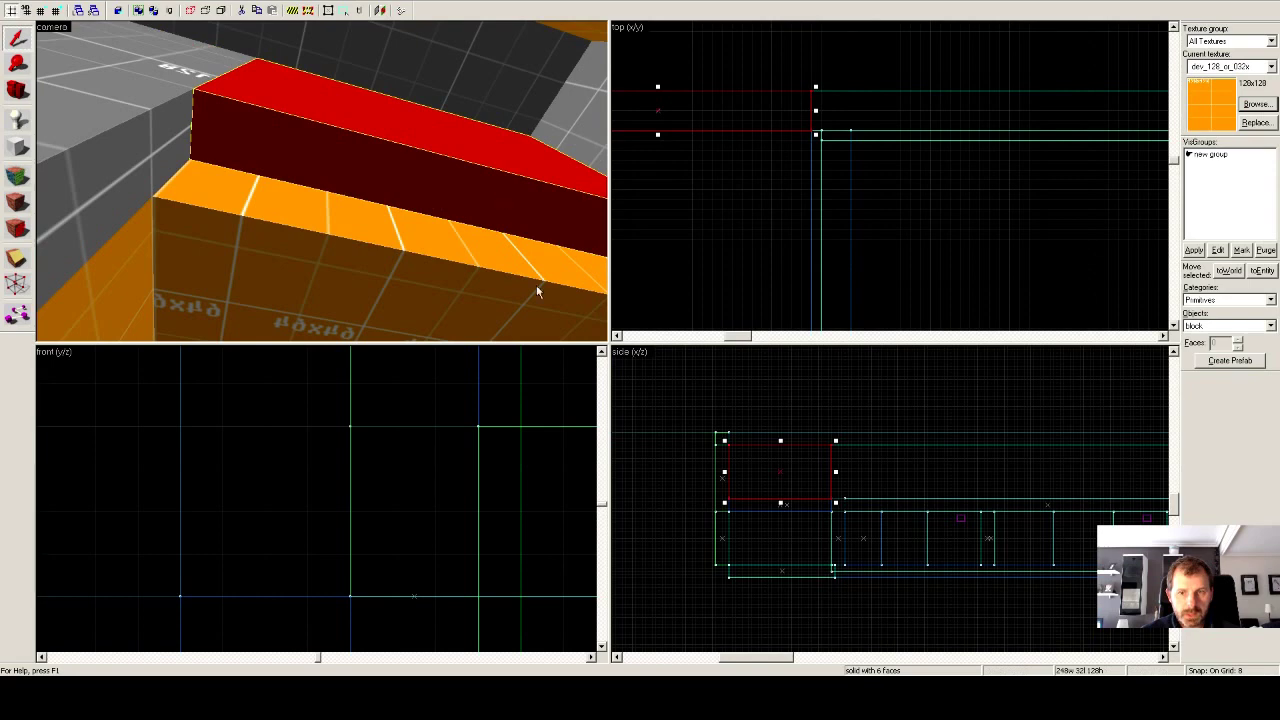
left_click_drag(780, 502, 779, 514)
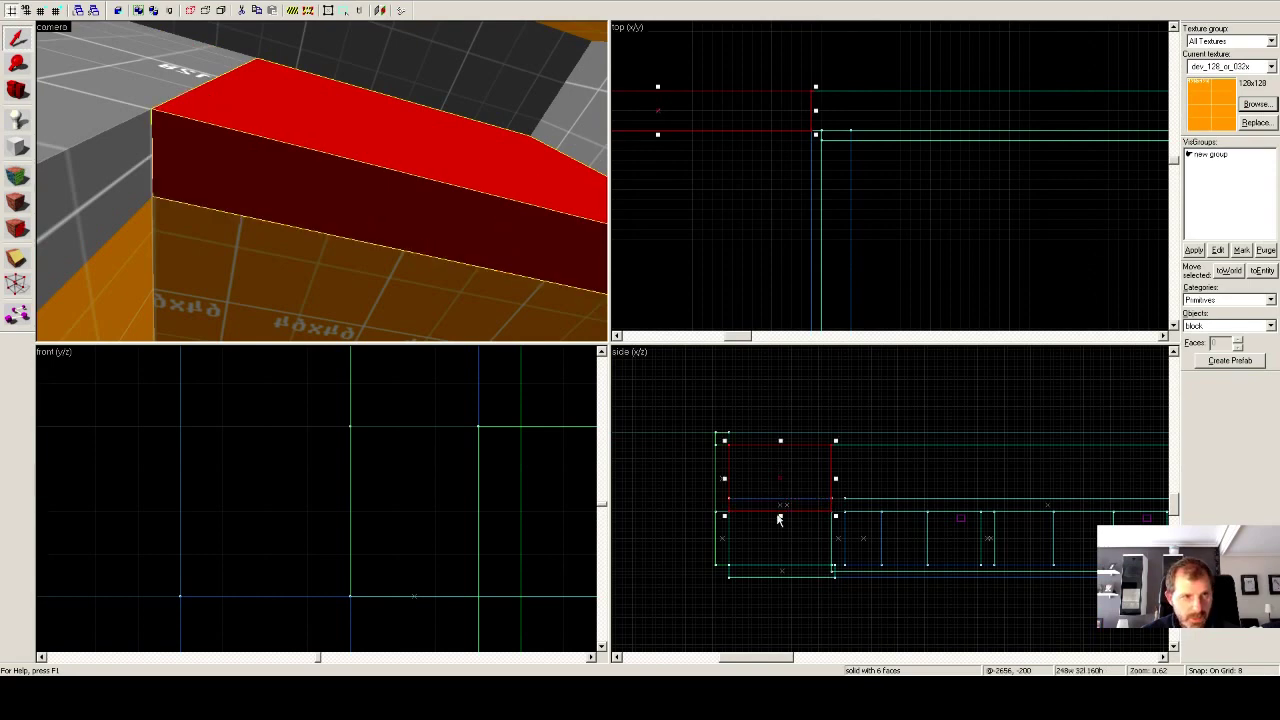
left_click(445, 305)
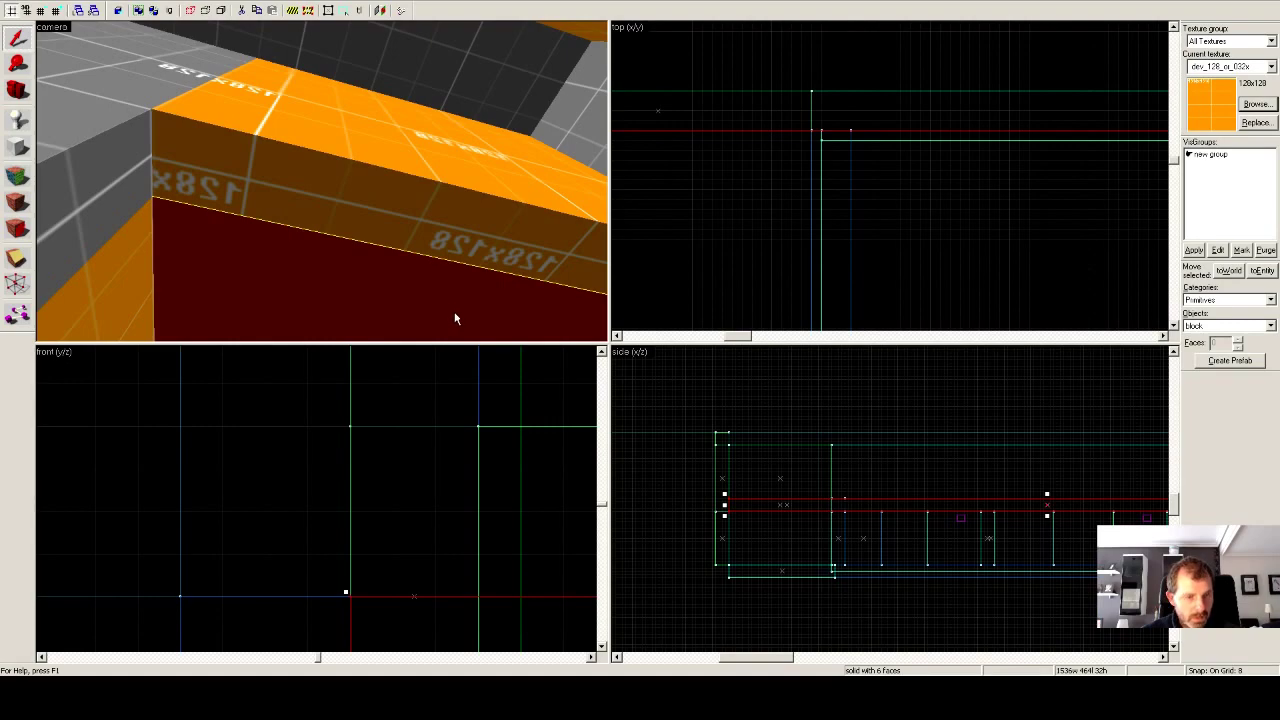
Find the gap beside the 232-unit-high partition wall and lengthen that wall to 464 units toward the outer wall.
key("w")
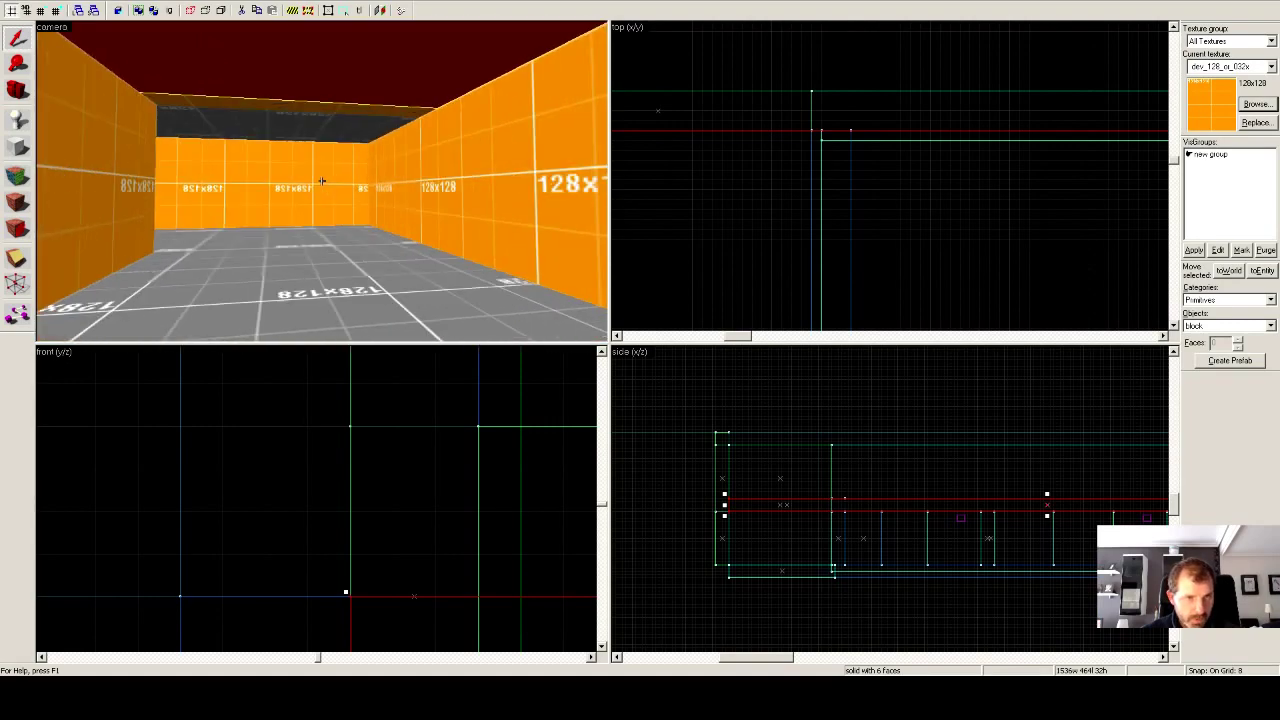
key("w")
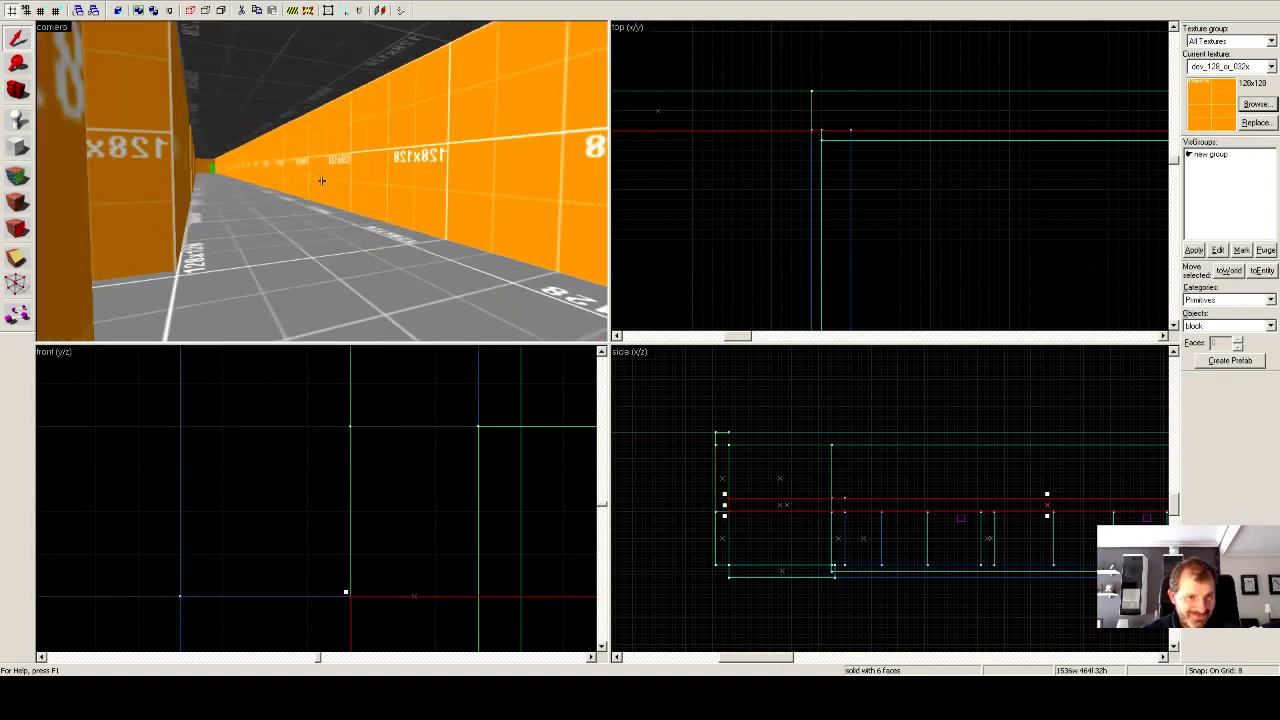
key("w")
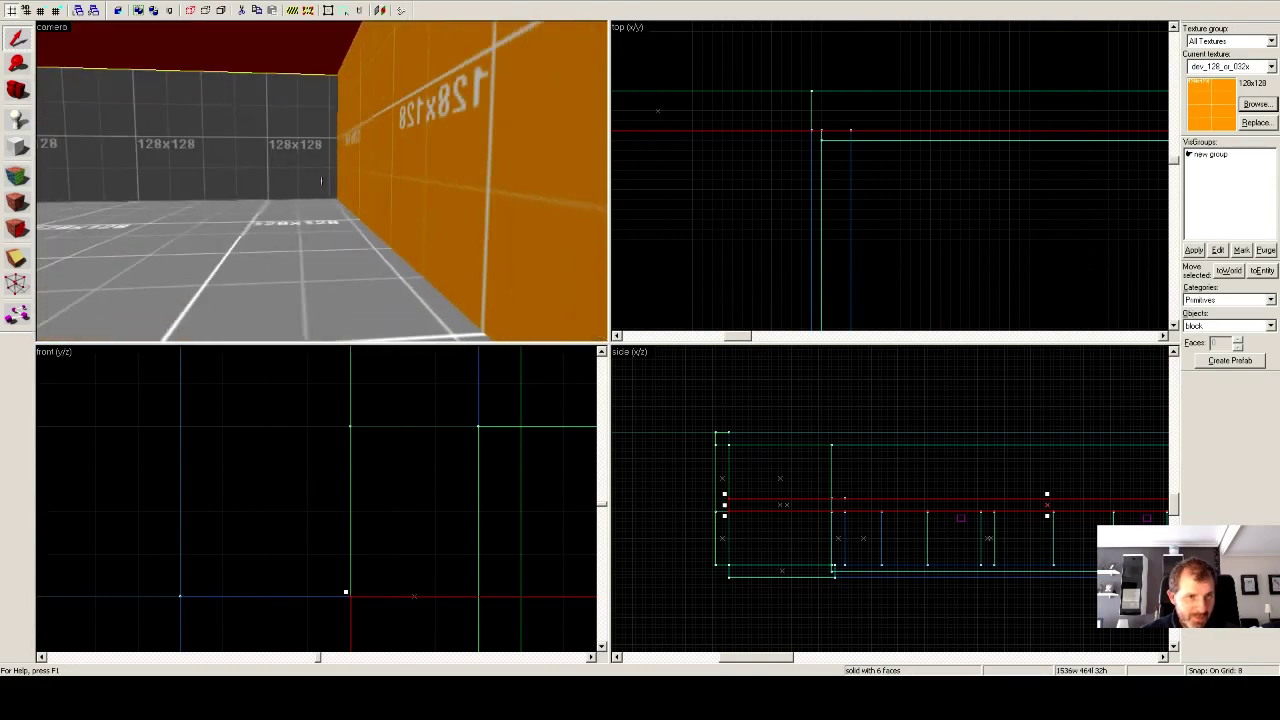
key("w")
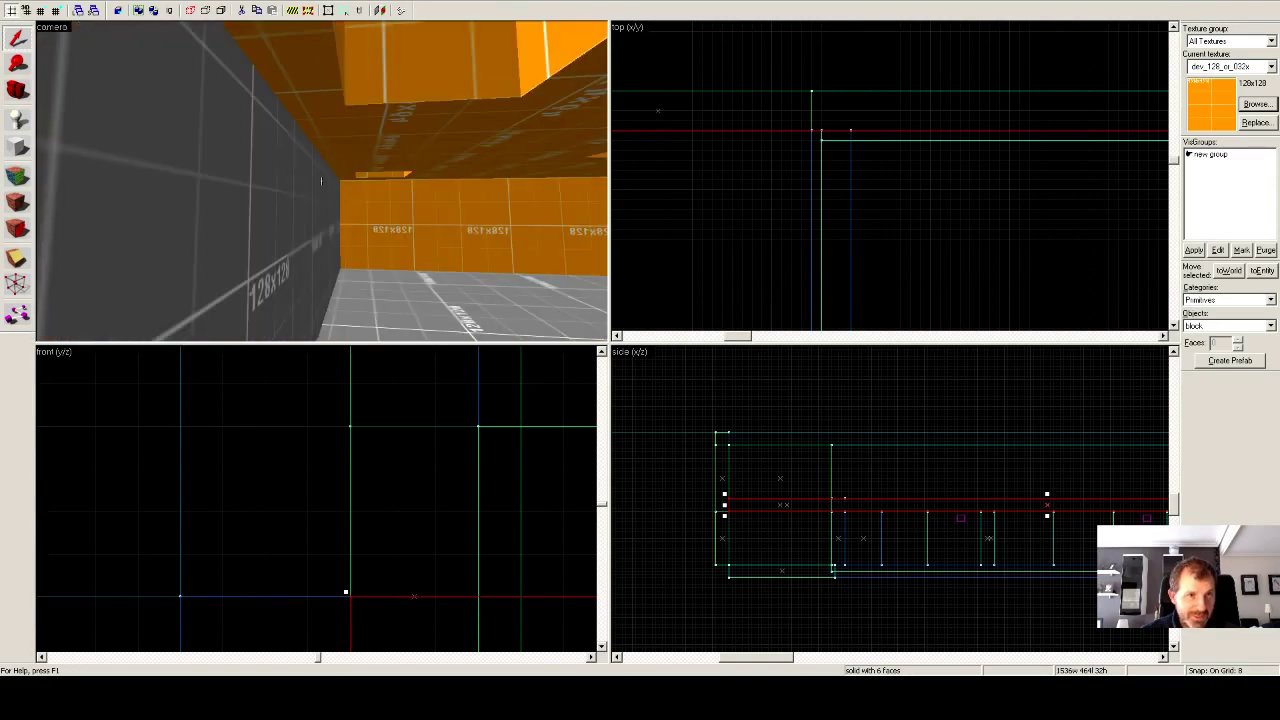
key("w")
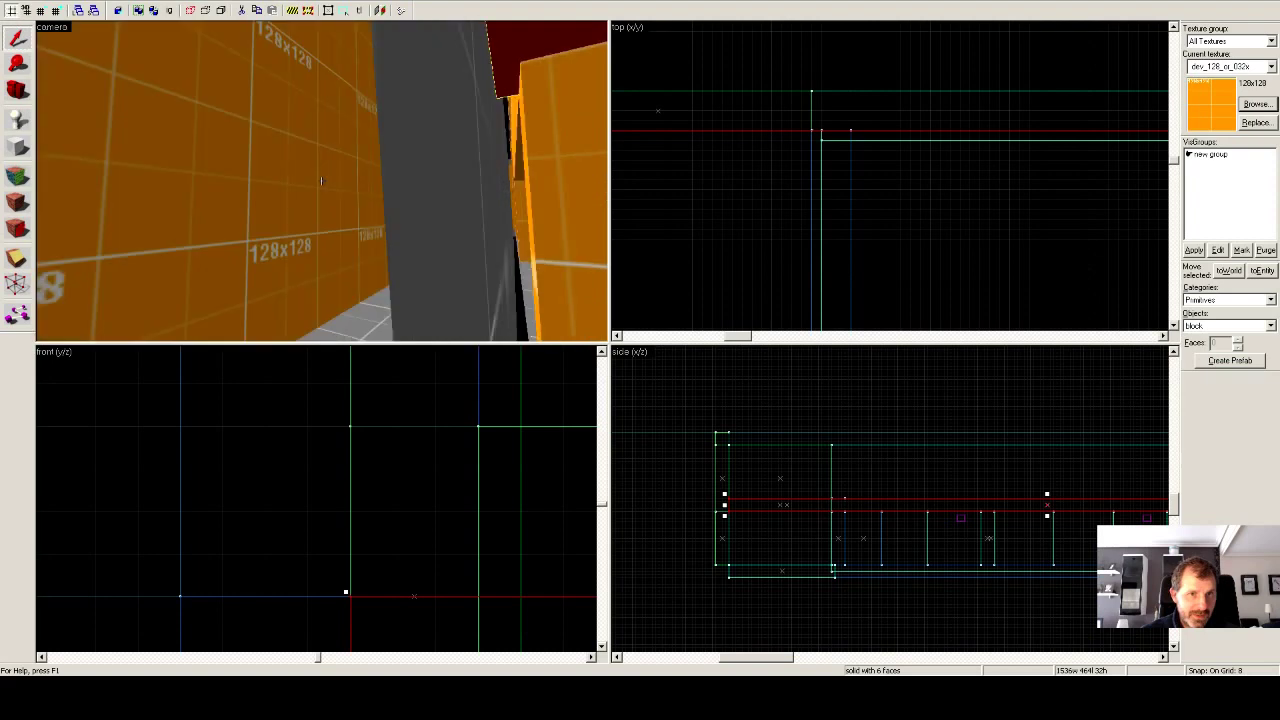
key("Right")
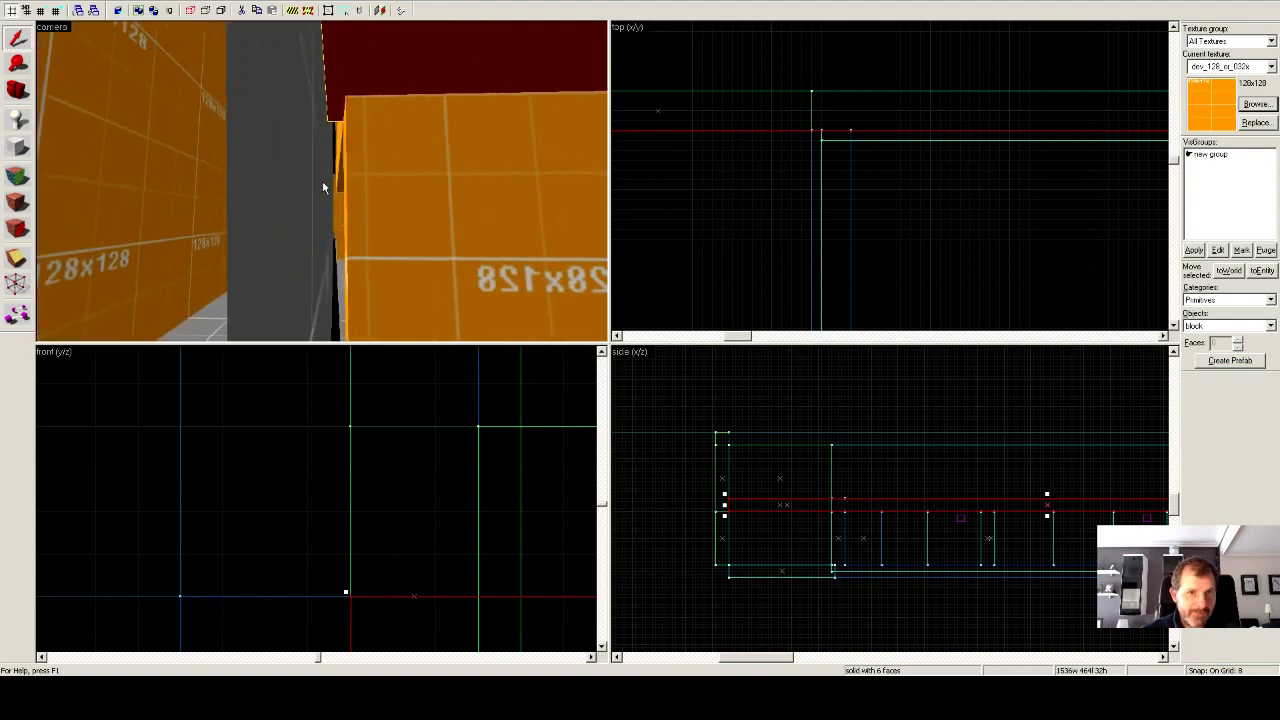
left_click(357, 190)
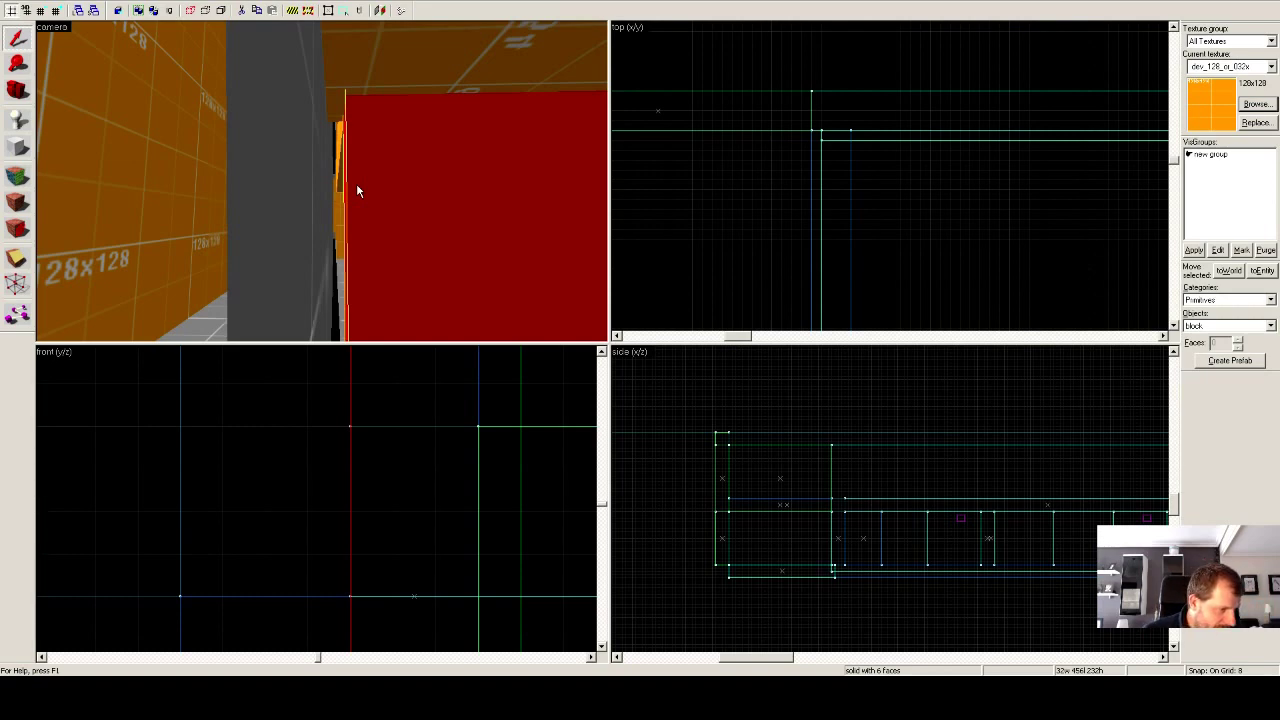
scroll(760, 220, "down", 4)
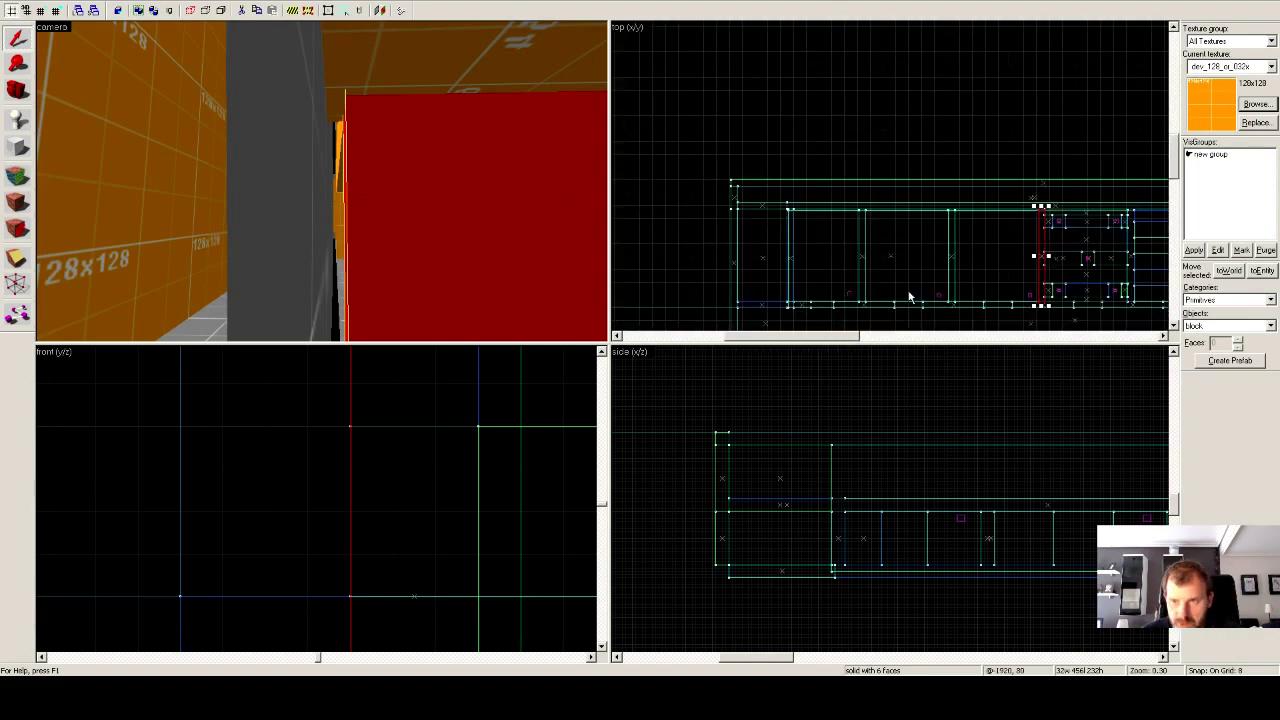
left_click_drag(902, 285, 752, 287)
scroll(805, 278, "up", 4)
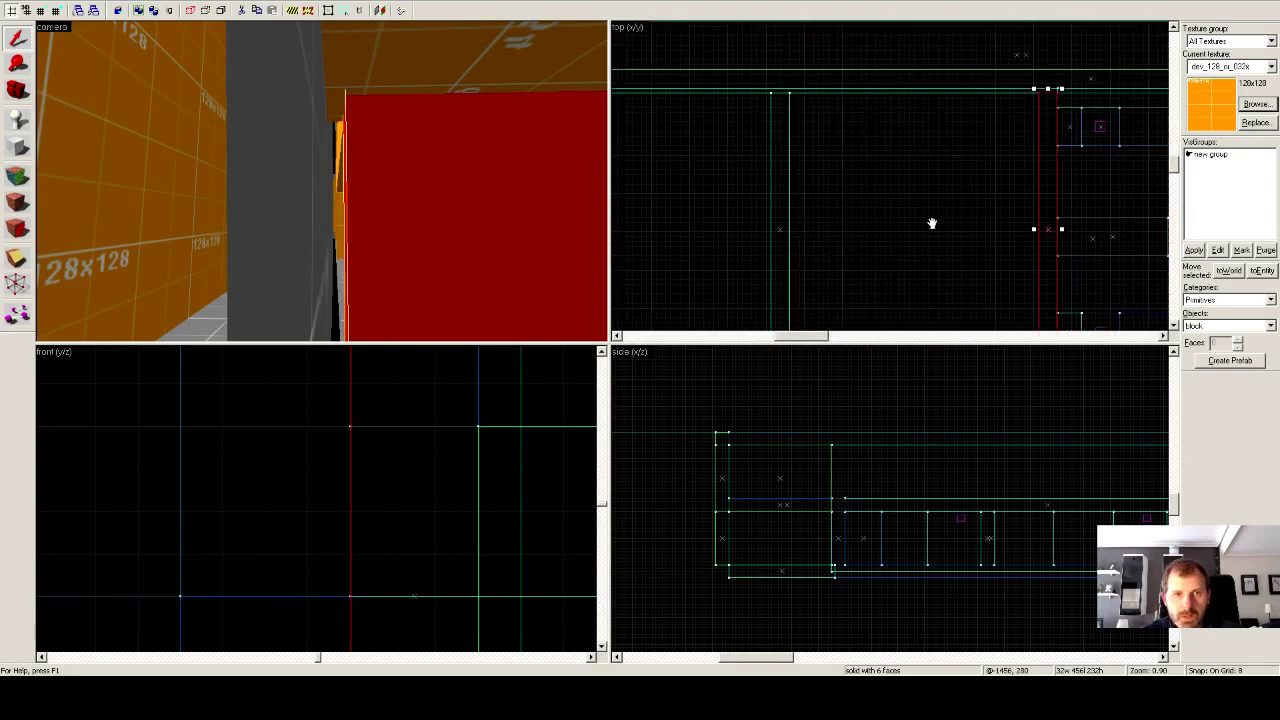
scroll(991, 157, "up", 1)
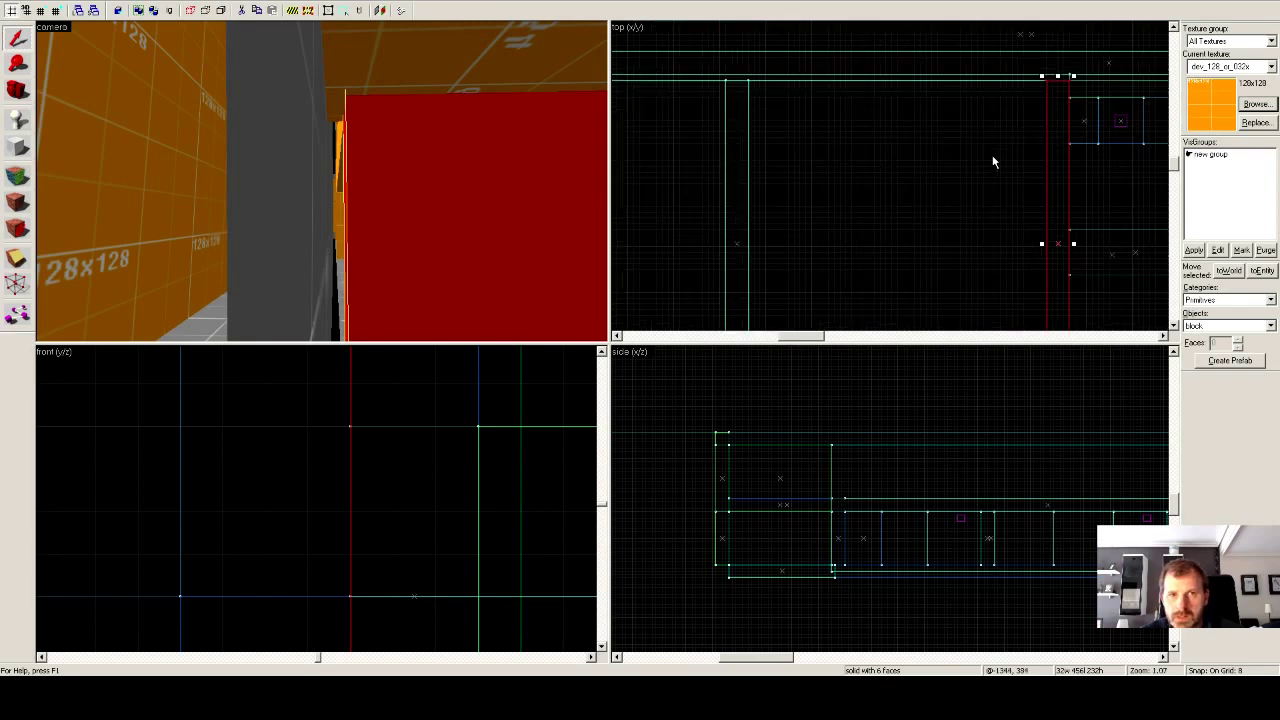
left_click_drag(1057, 76, 1057, 72)
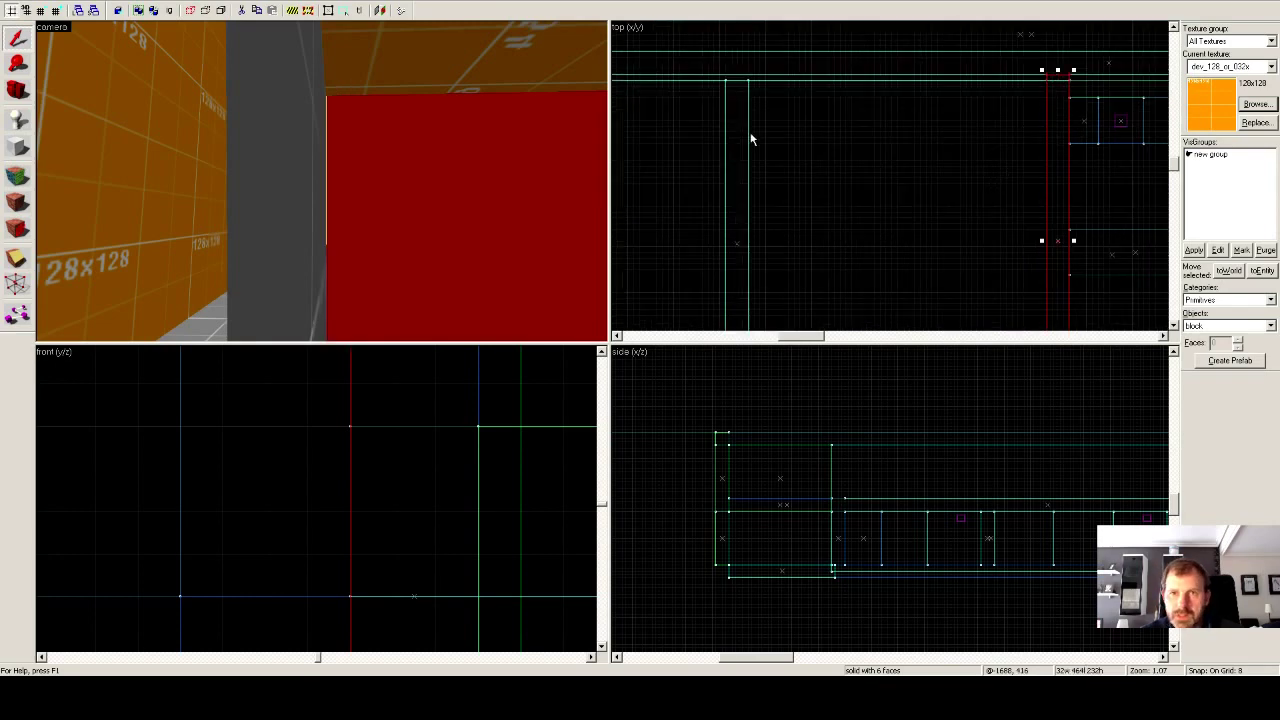
Lengthen the next 128-unit-high partition wall to the same edge as the first, then deselect it.
left_click(747, 137)
left_click(748, 144)
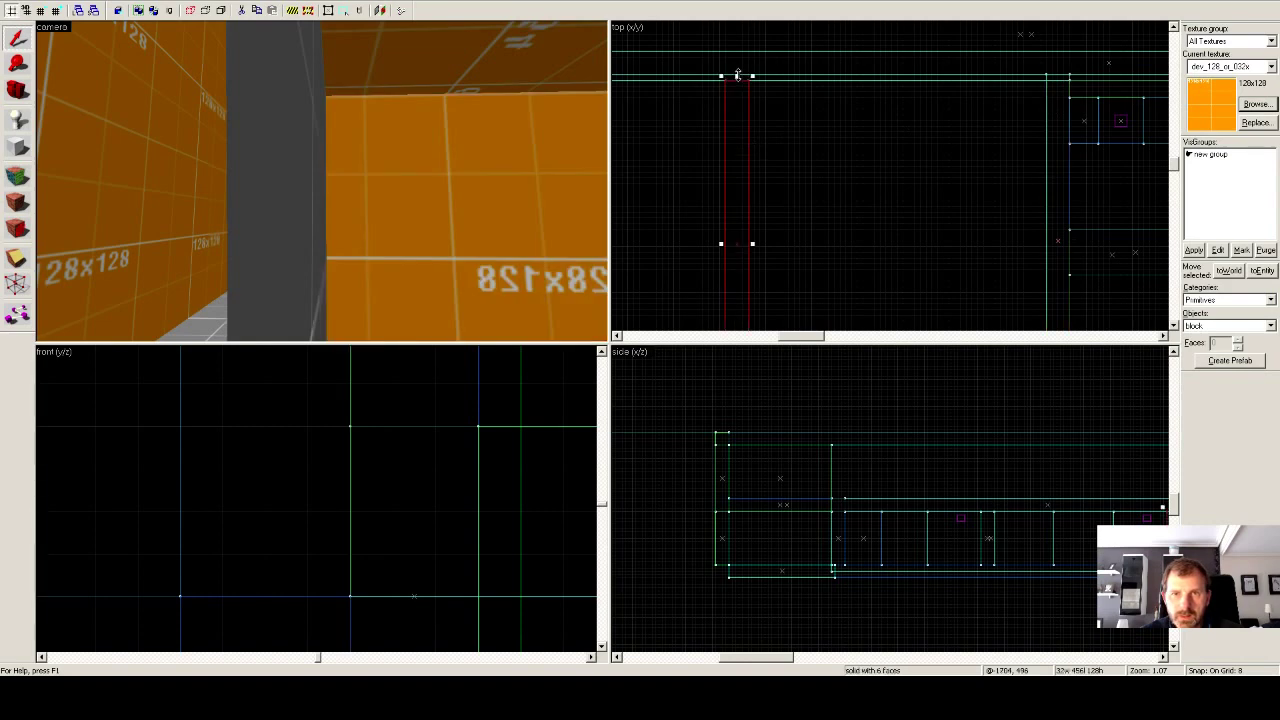
left_click_drag(737, 75, 737, 72)
left_click(793, 155)
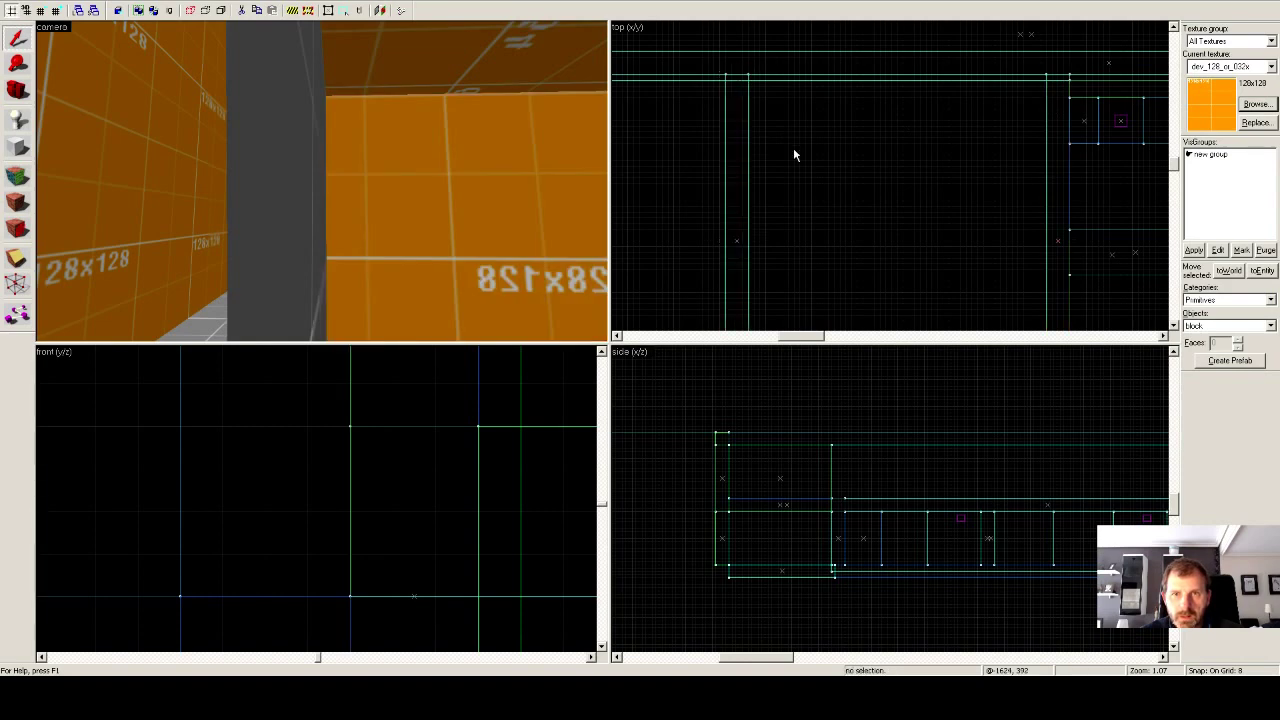
Lengthen the following partition wall along the corridor to 464 units to close its gap.
left_click_drag(795, 334, 763, 333)
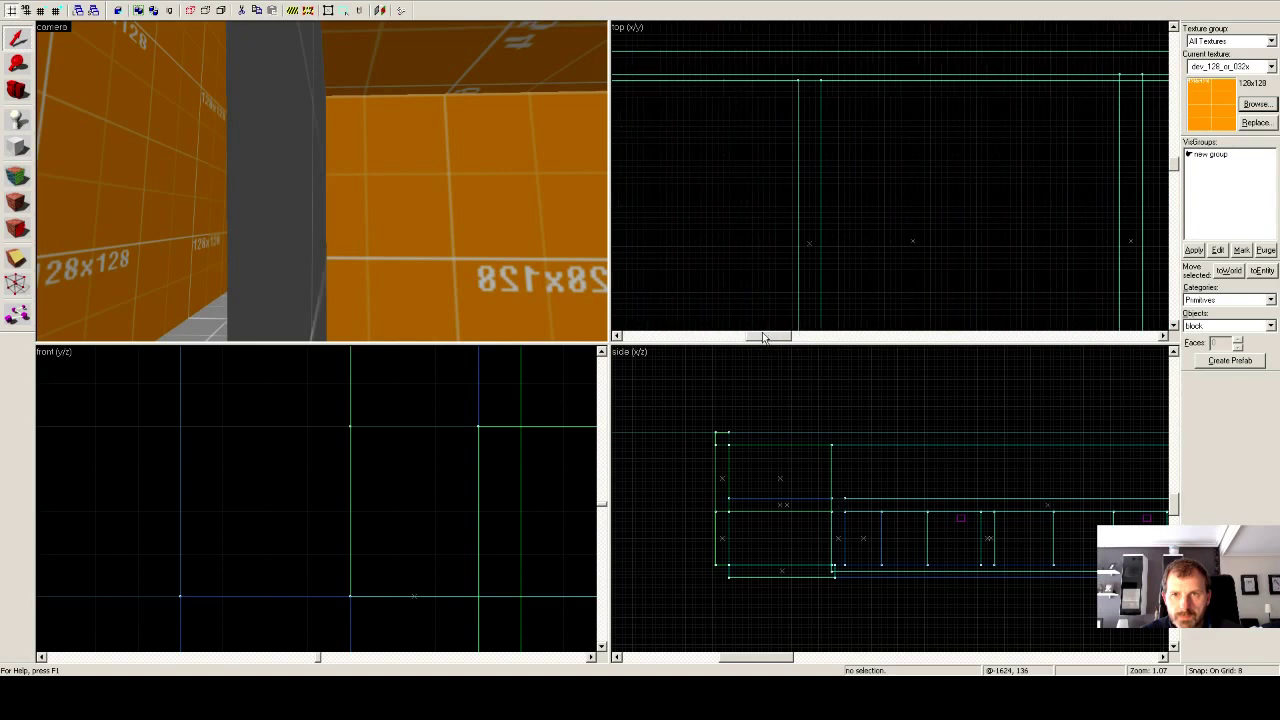
left_click(797, 238)
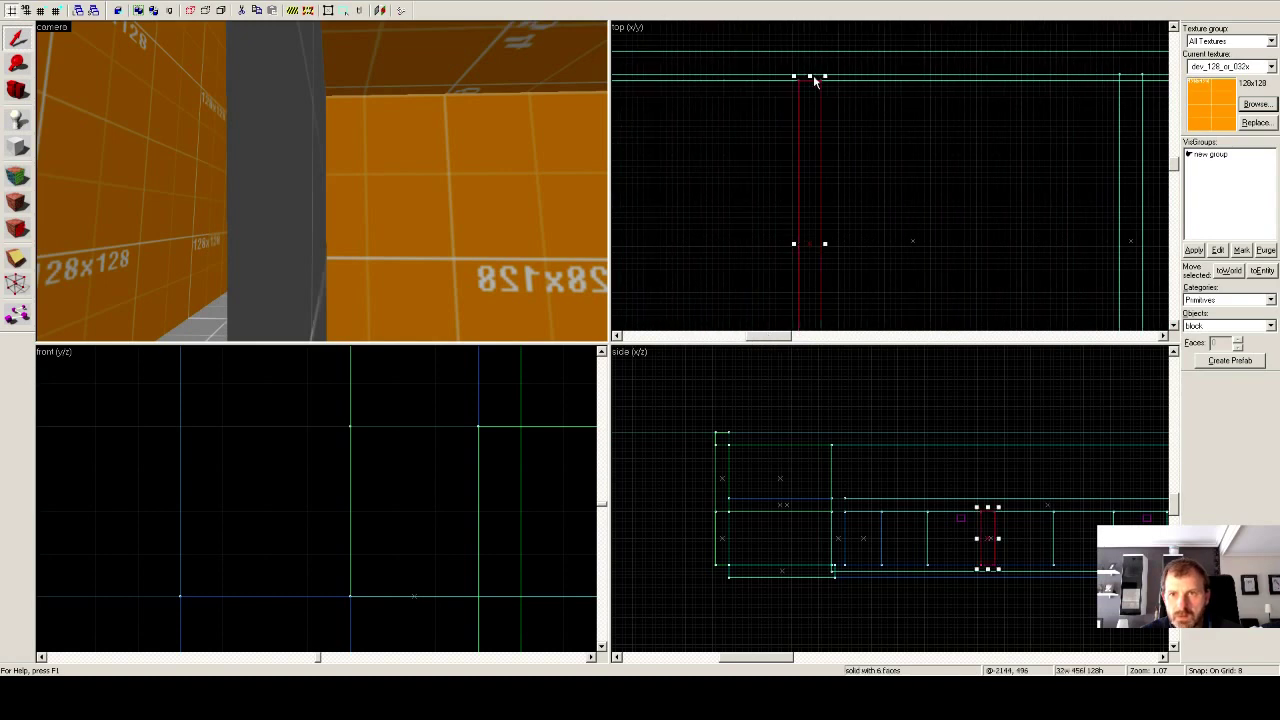
left_click(809, 72)
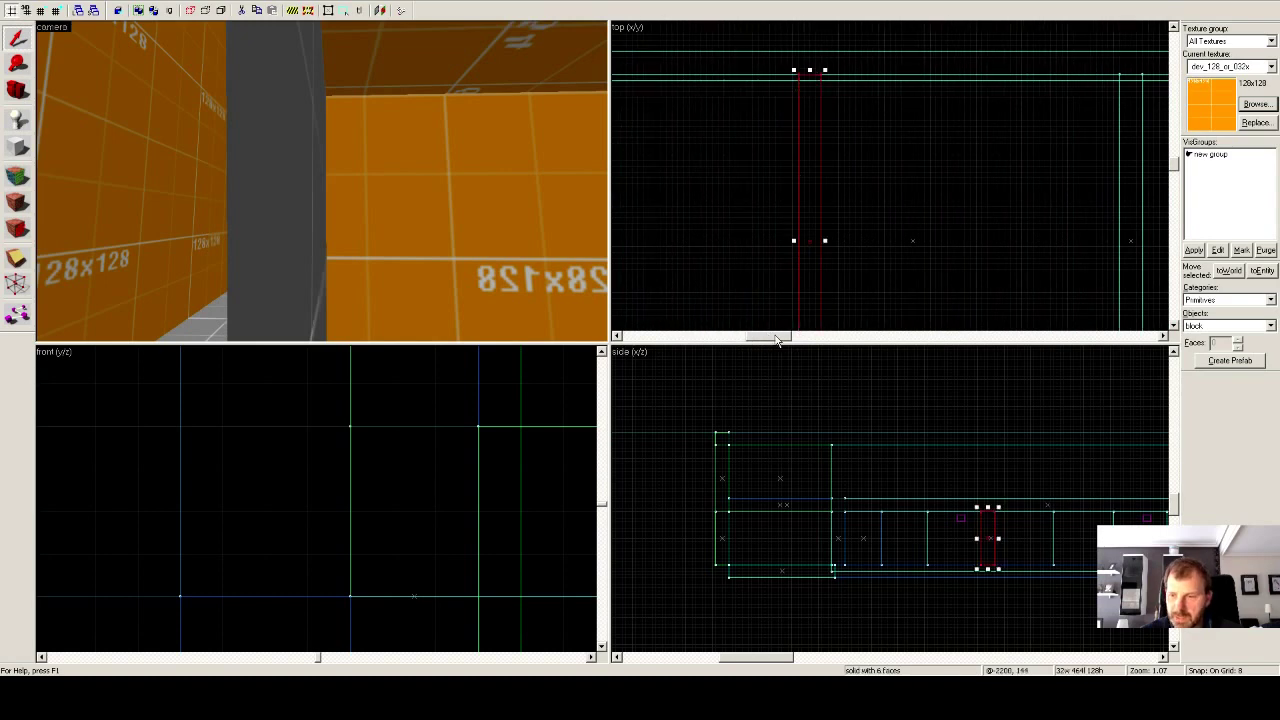
Find the gap between the room floor and the corridor, and extend the 32-unit-thick floor block to 496 units long toward the corridor.
left_click_drag(775, 336, 753, 337)
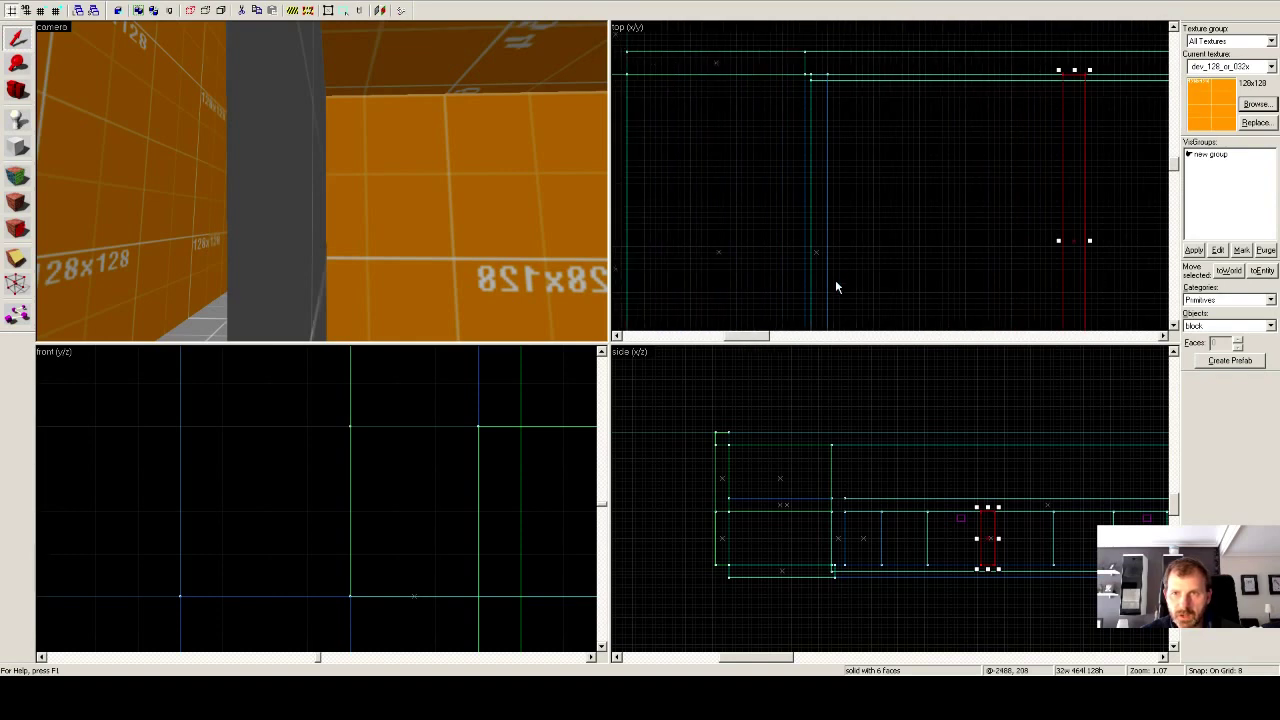
left_click(827, 256)
left_click(413, 263)
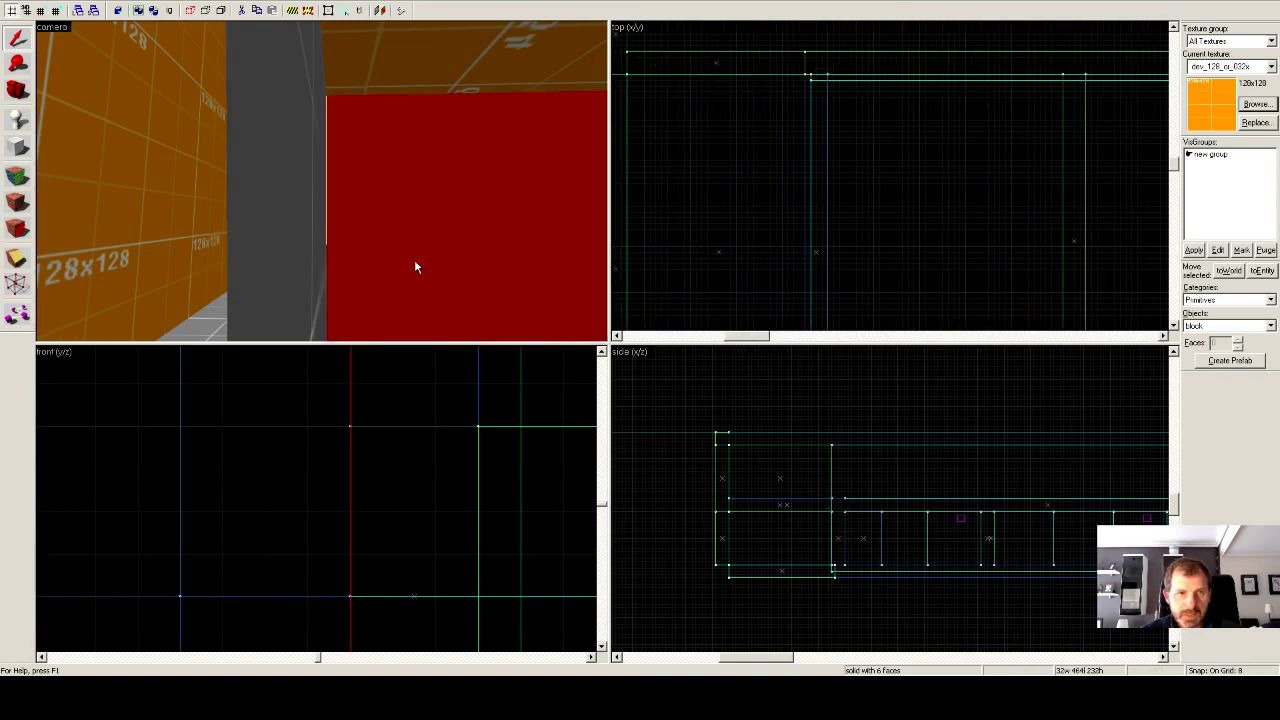
key("z")
key("w")
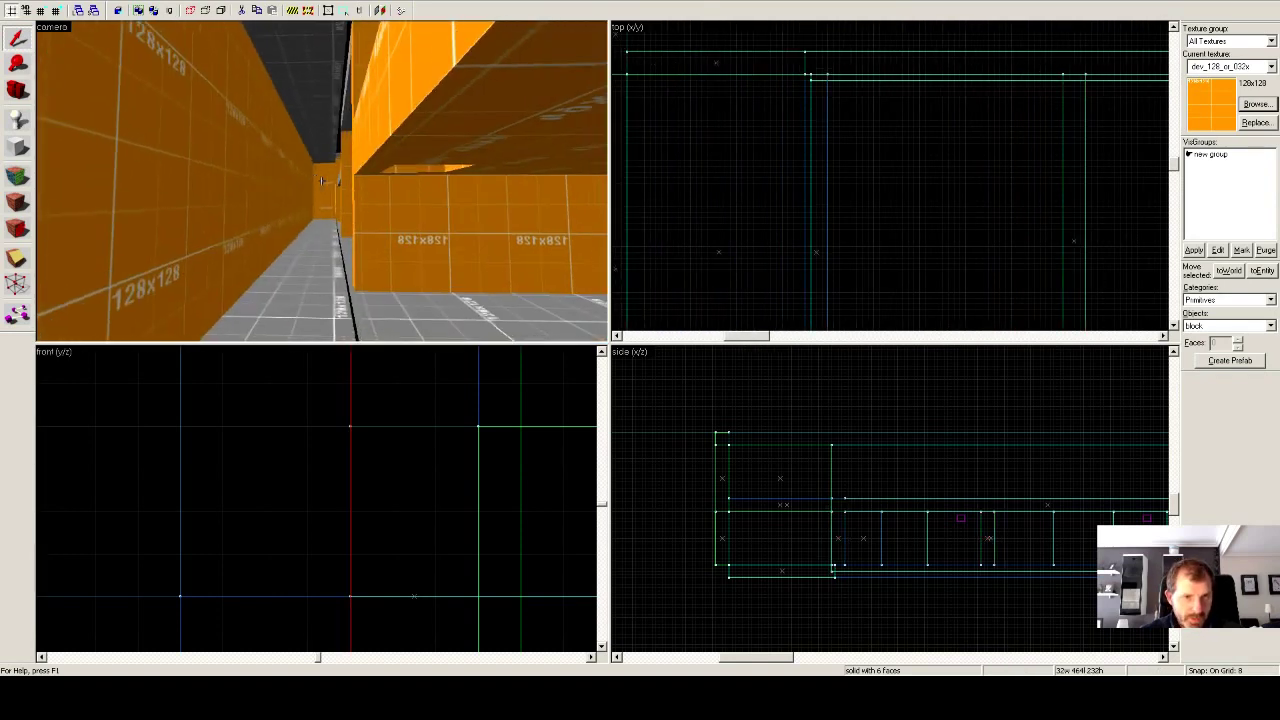
key("w")
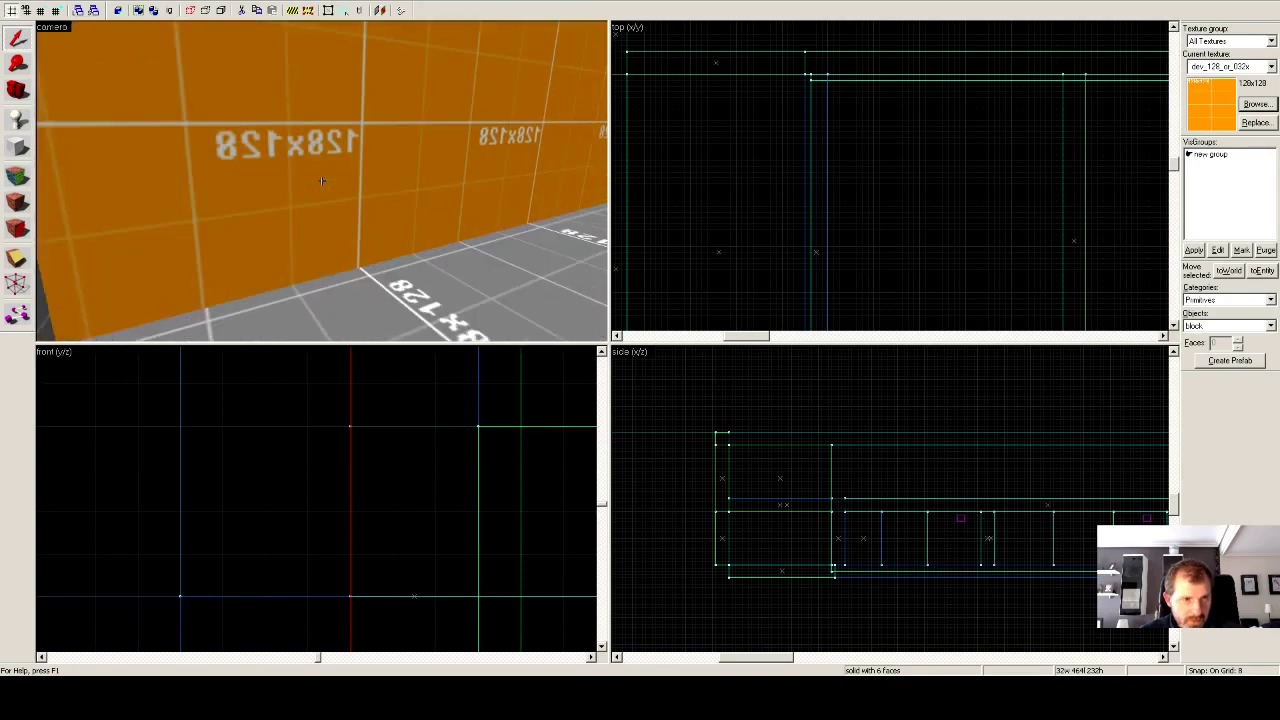
key("w")
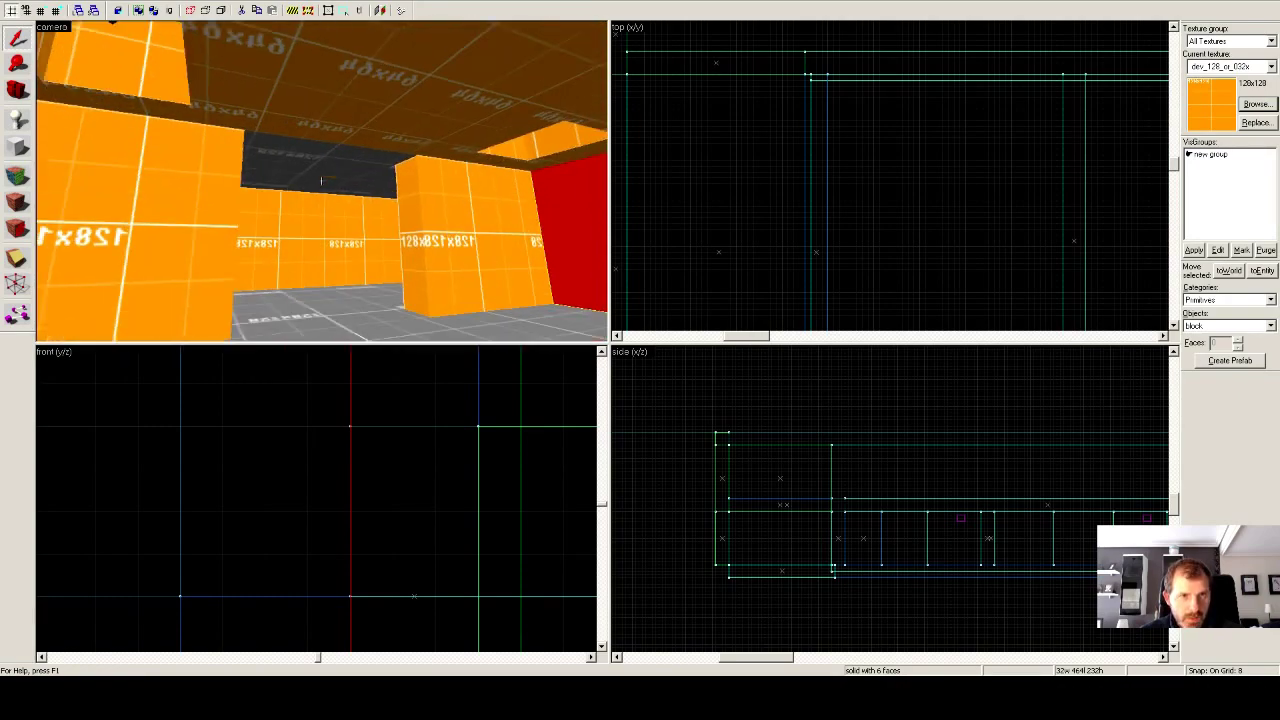
key("w")
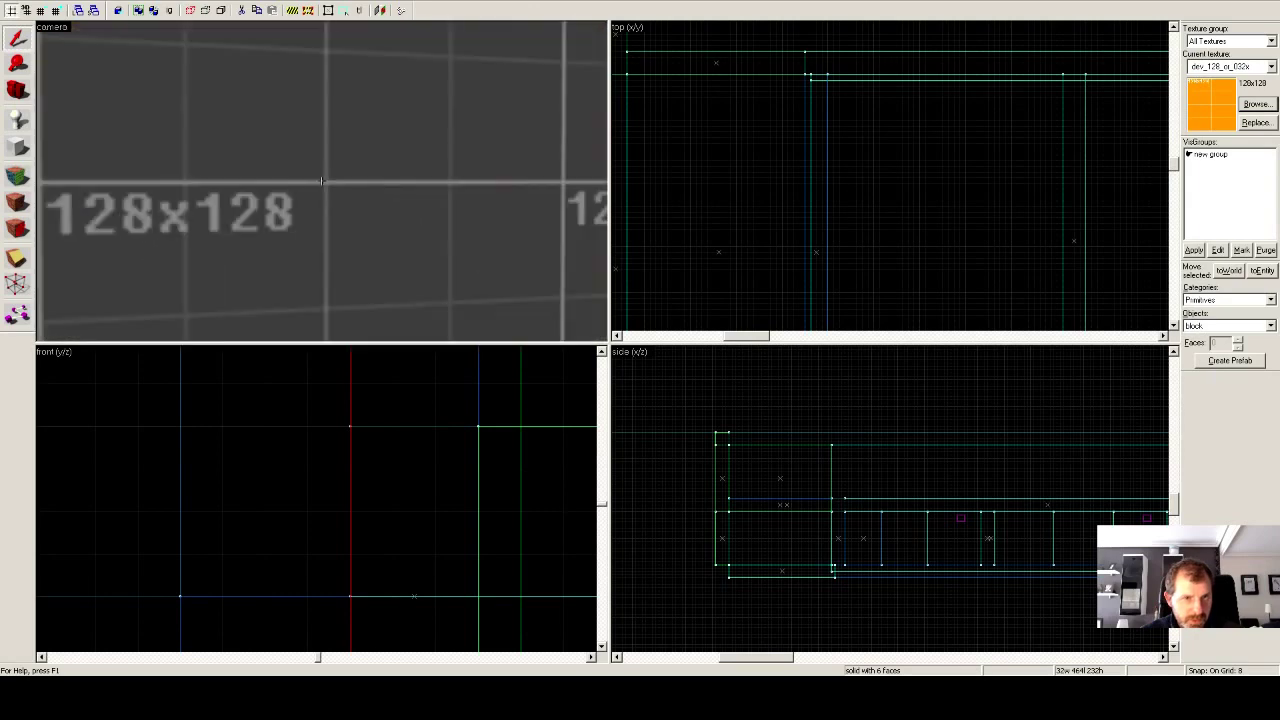
left_click_drag(321, 181, 321, 181)
left_click(321, 181)
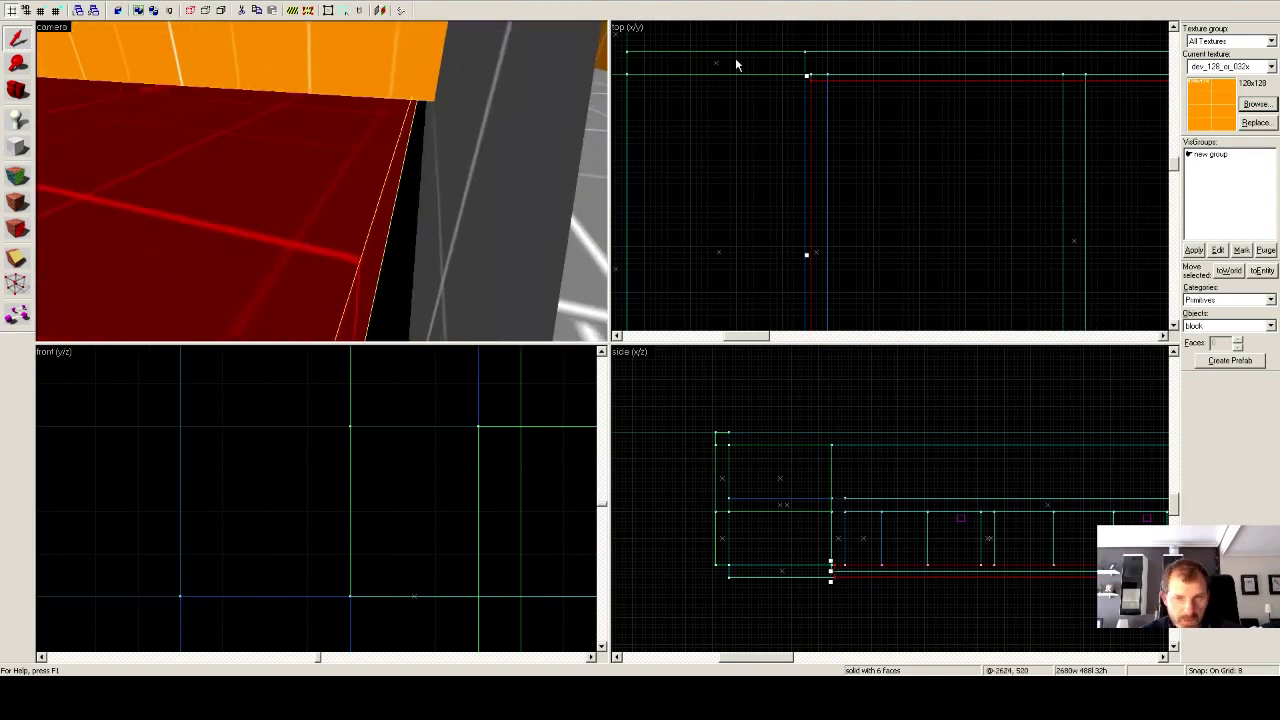
left_click_drag(806, 77, 807, 75)
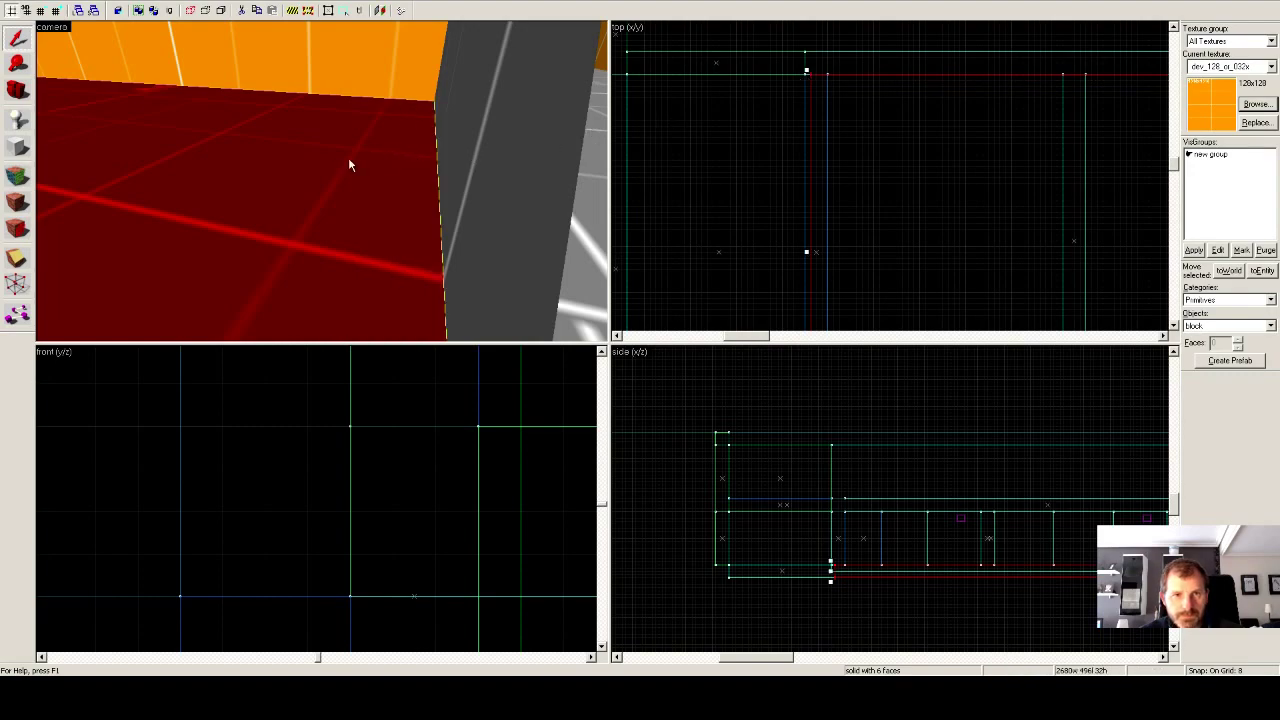
Lengthen the 320-unit-high partition wall between the two far rooms to 464 units so it meets the corridor wall.
left_click(281, 86)
key("z")
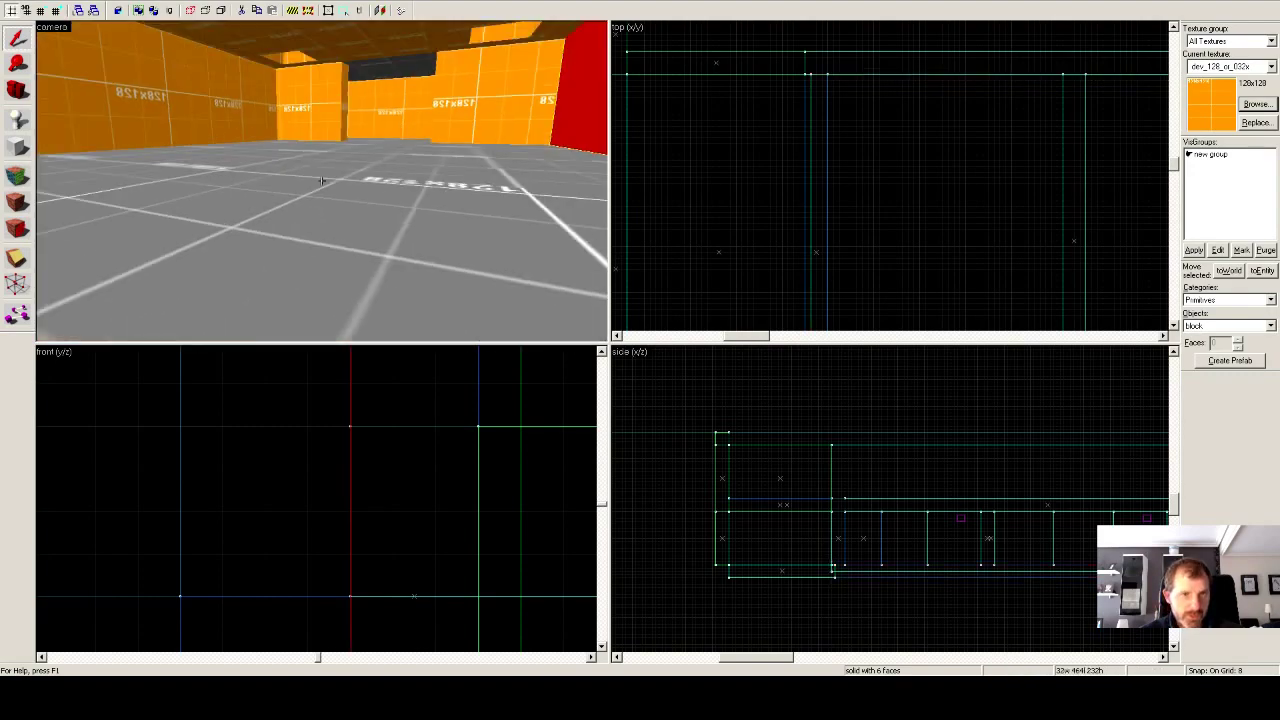
key("w")
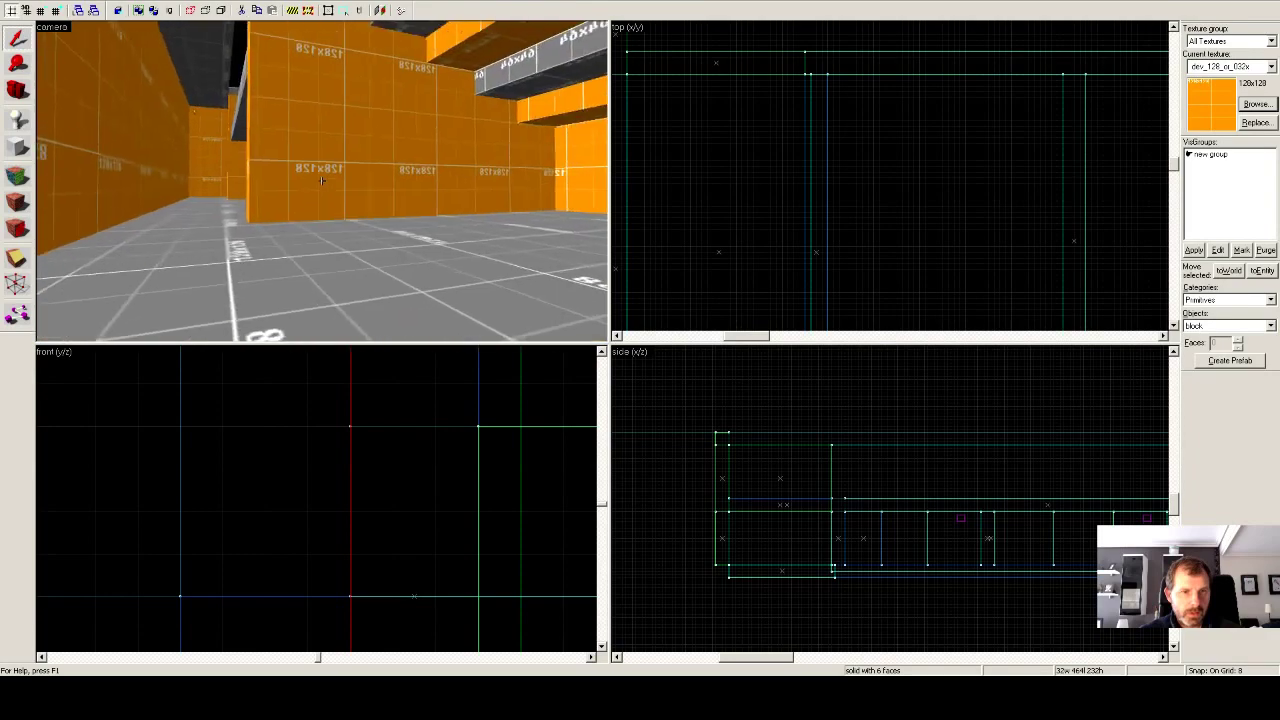
left_click_drag(321, 181, 321, 181)
left_click(321, 181)
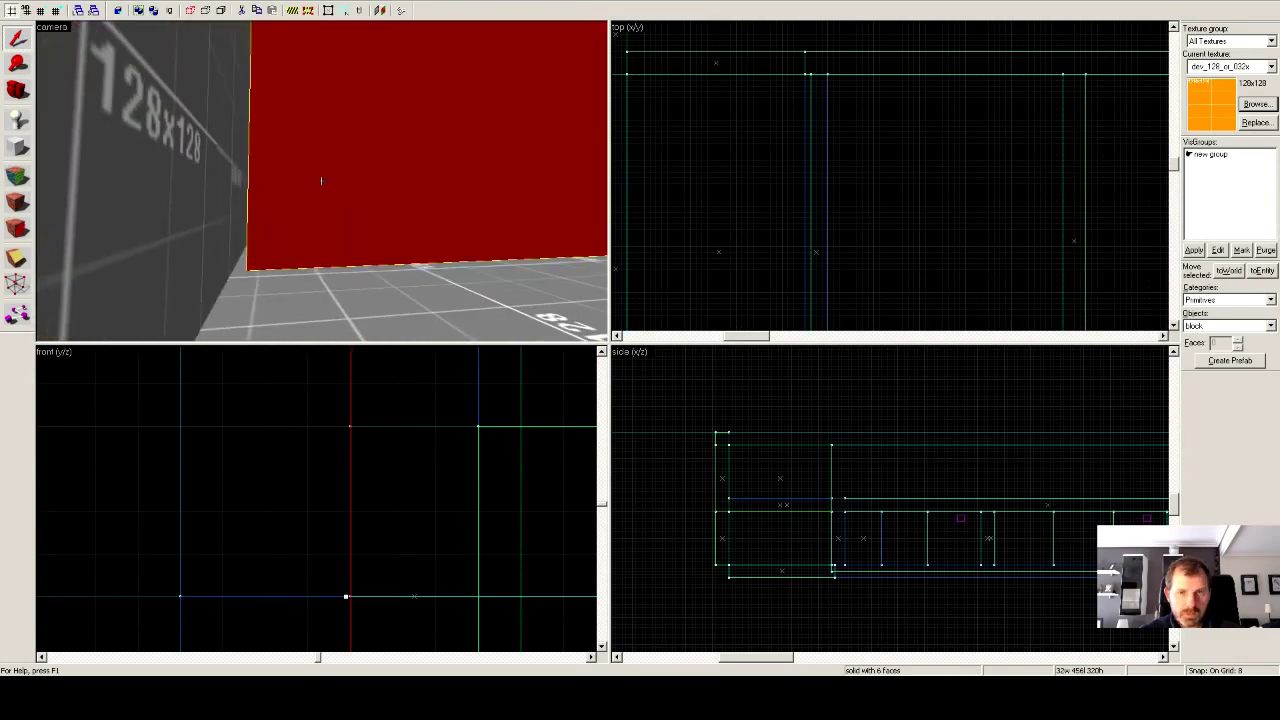
scroll(700, 205, "down", 5)
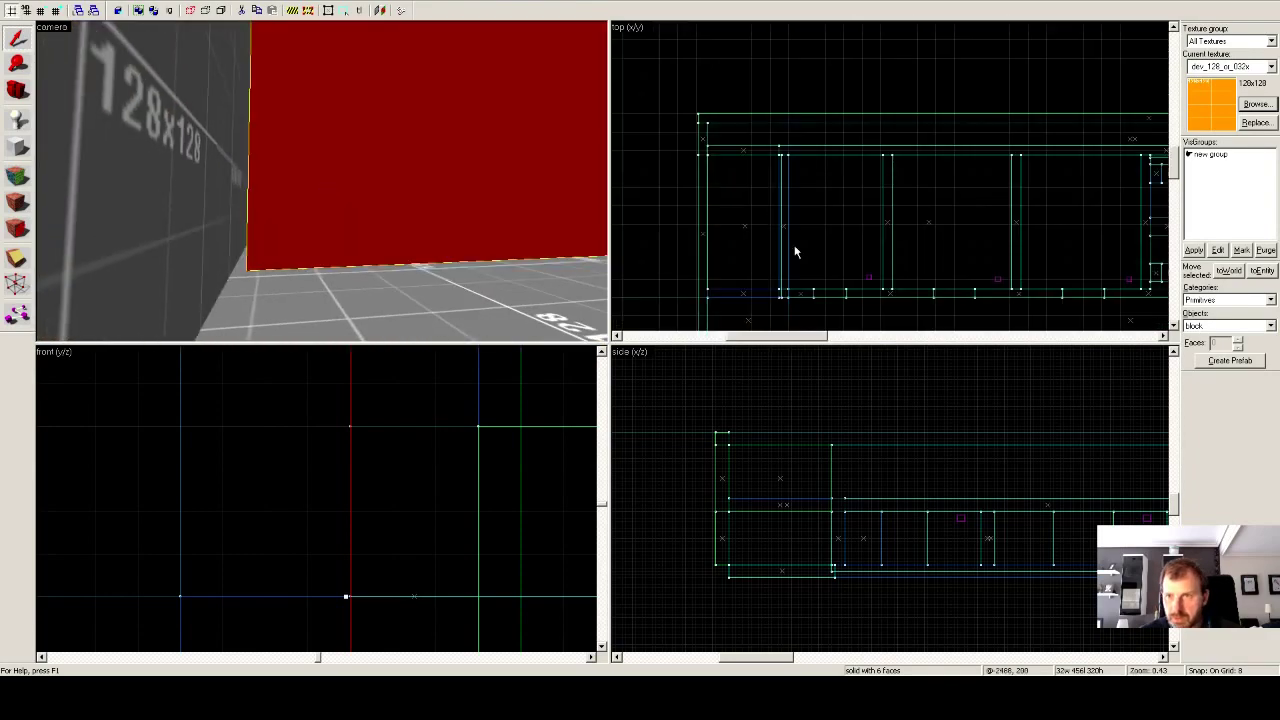
scroll(962, 250, "up", 3)
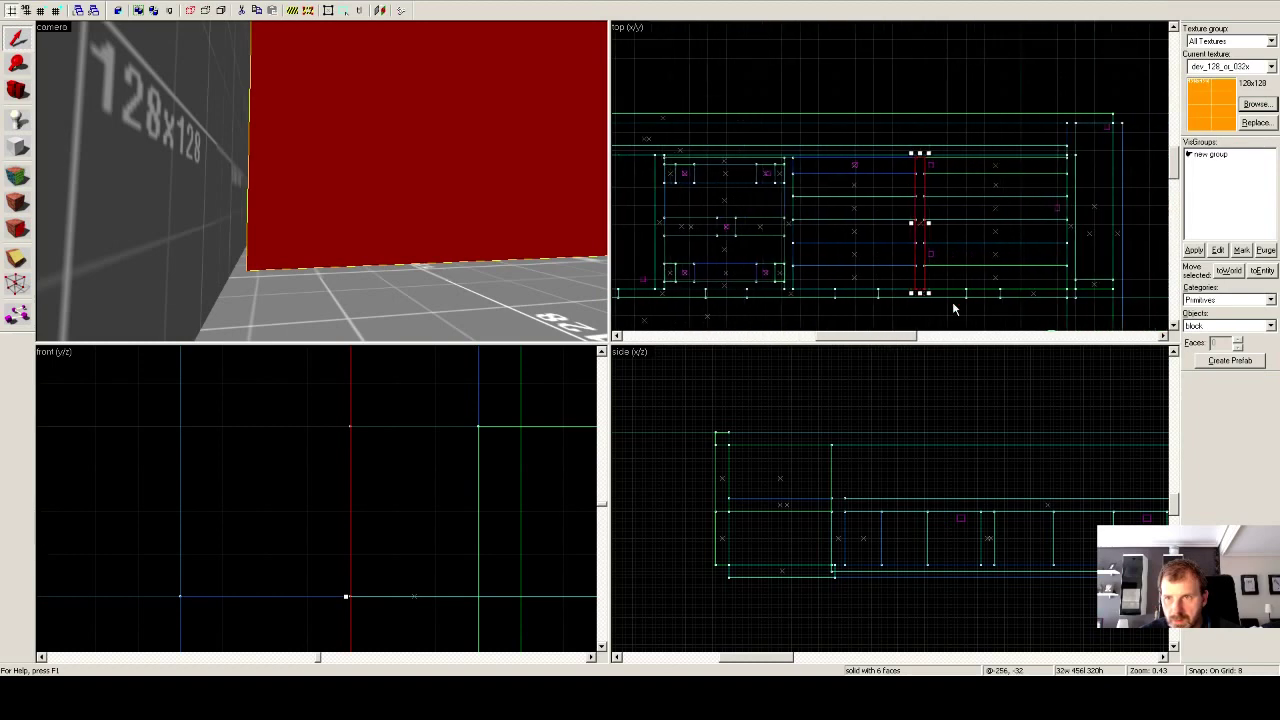
left_click_drag(898, 114, 898, 109)
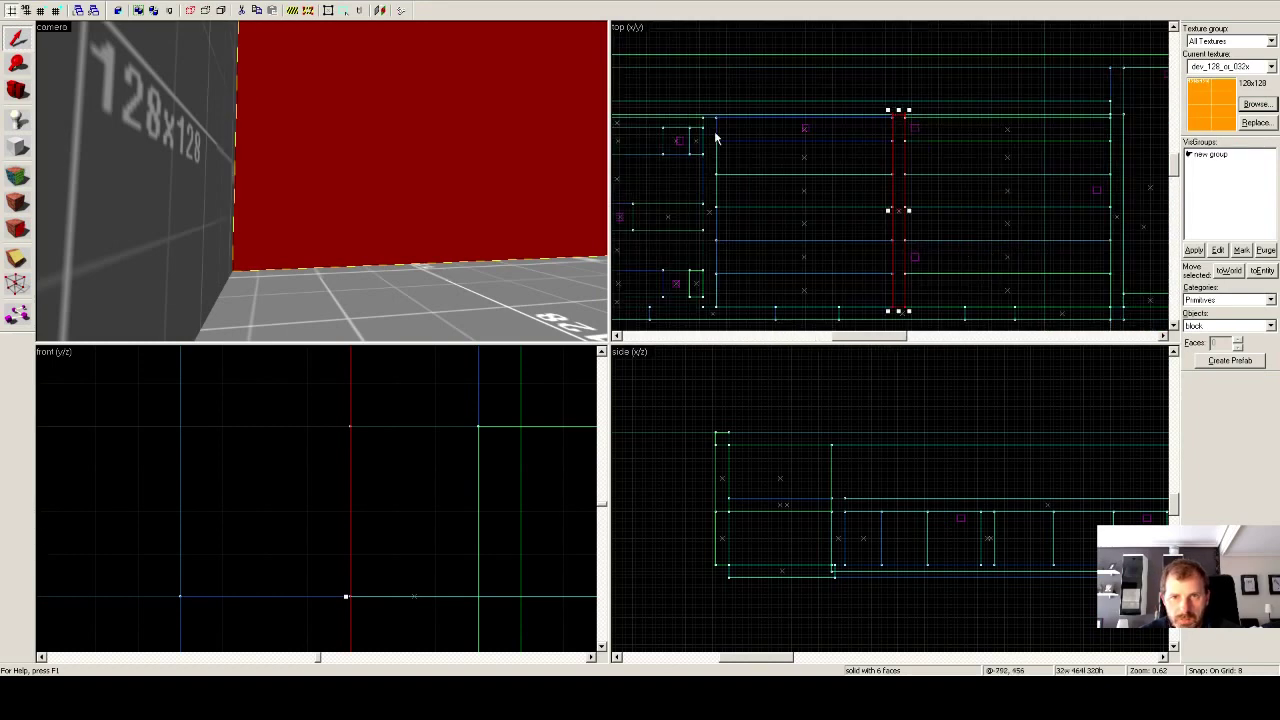
Lengthen the neighbouring 320-unit-high partition wall, beside the room with the pillars, to 464 units.
left_click(704, 168)
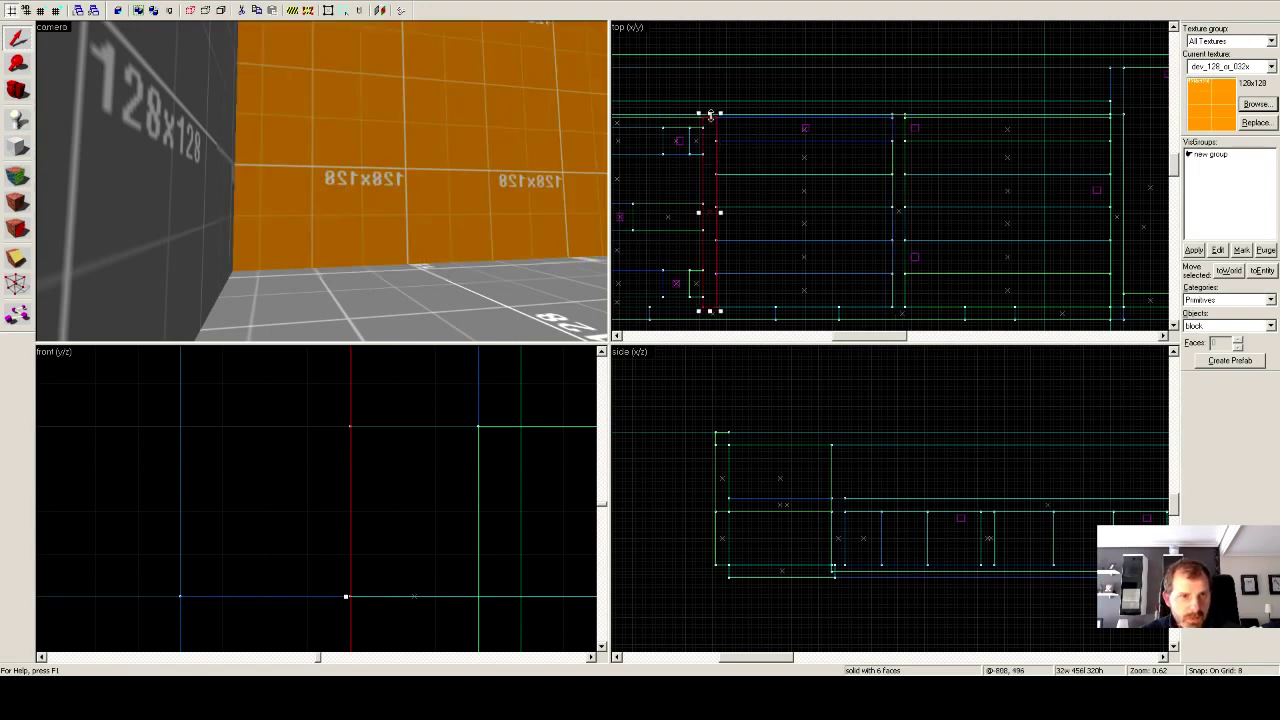
key("z")
key("w")
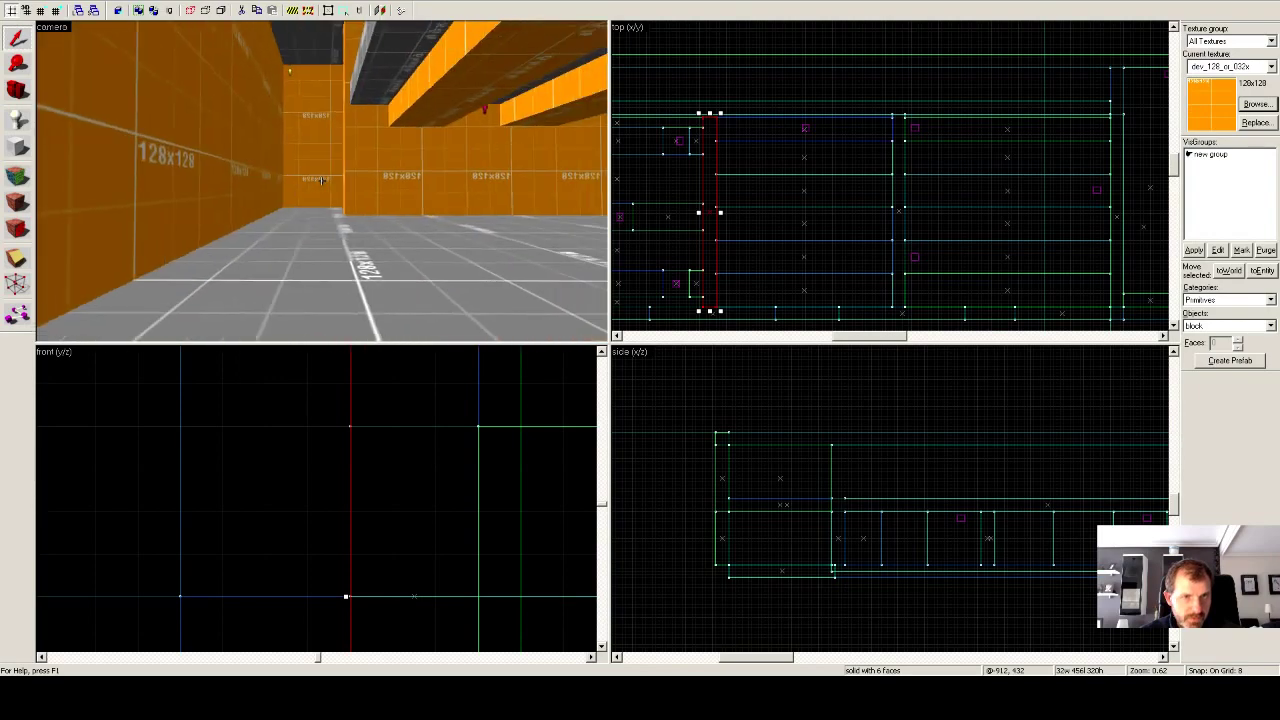
key("w")
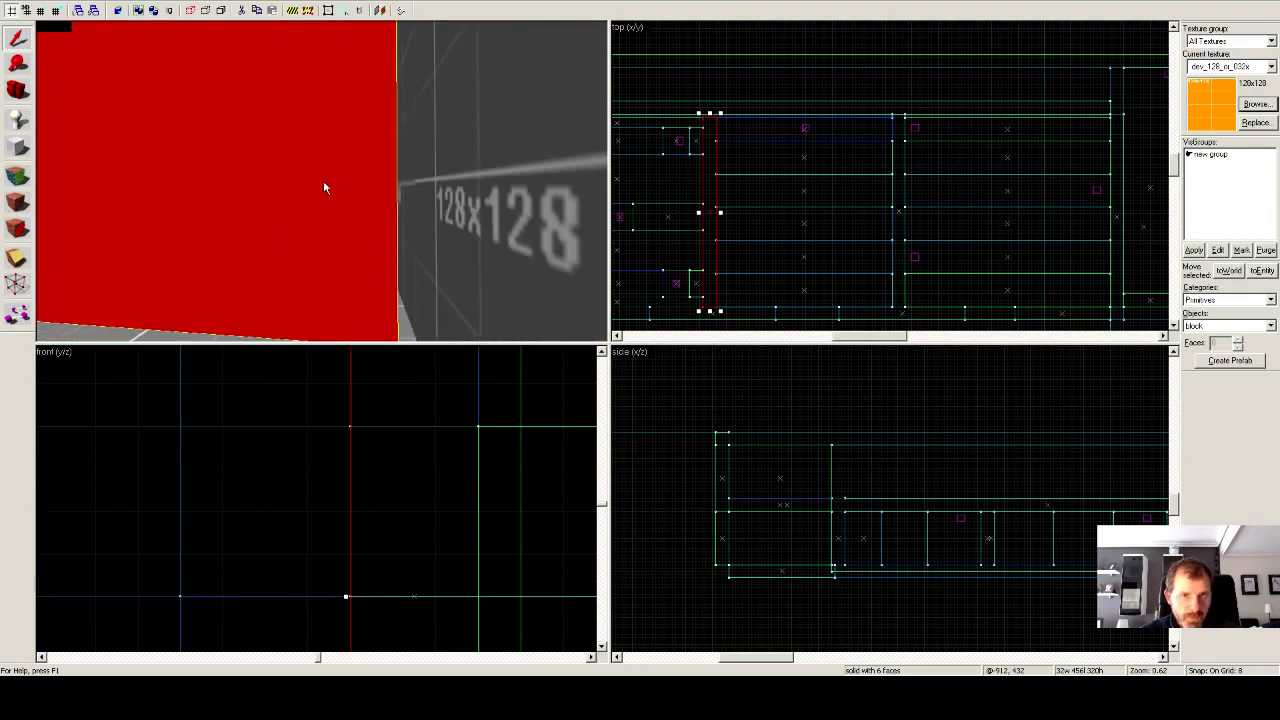
left_click_drag(709, 113, 709, 110)
key("z")
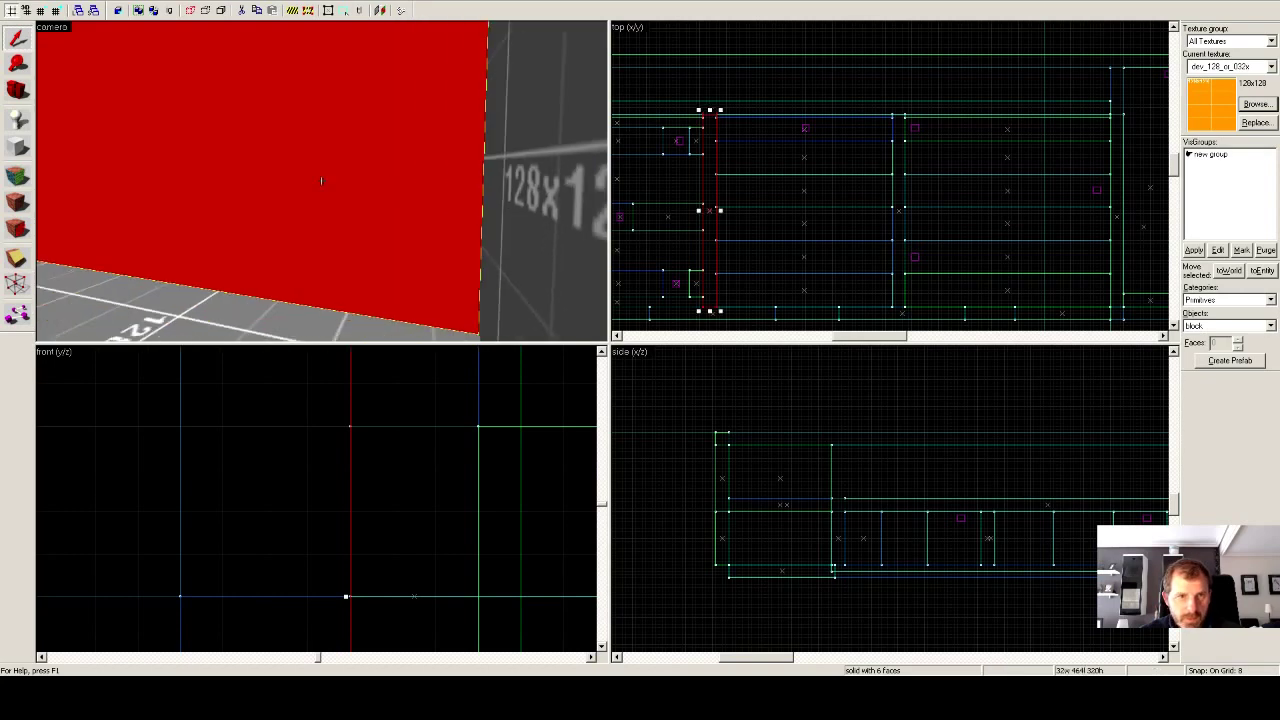
Place a light entity at the far end of the tall corridor and shift it clear of the end wall.
key("w")
key("w")
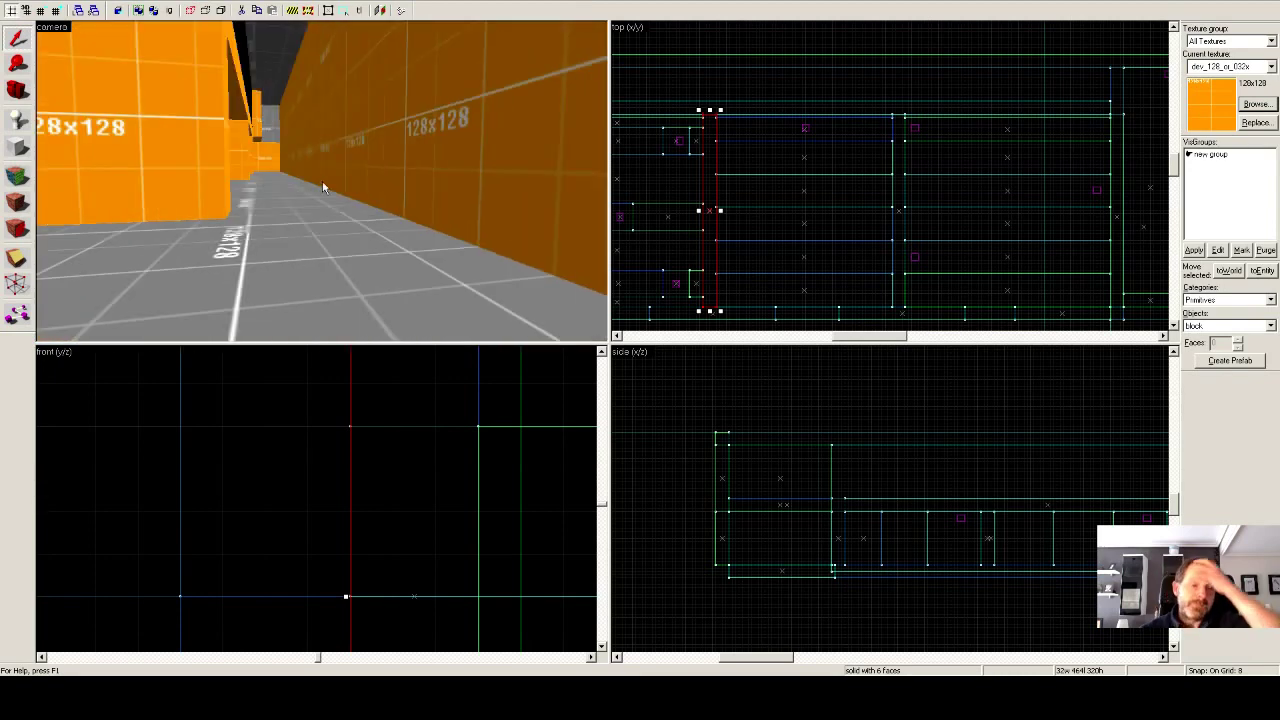
key("Up")
key("w")
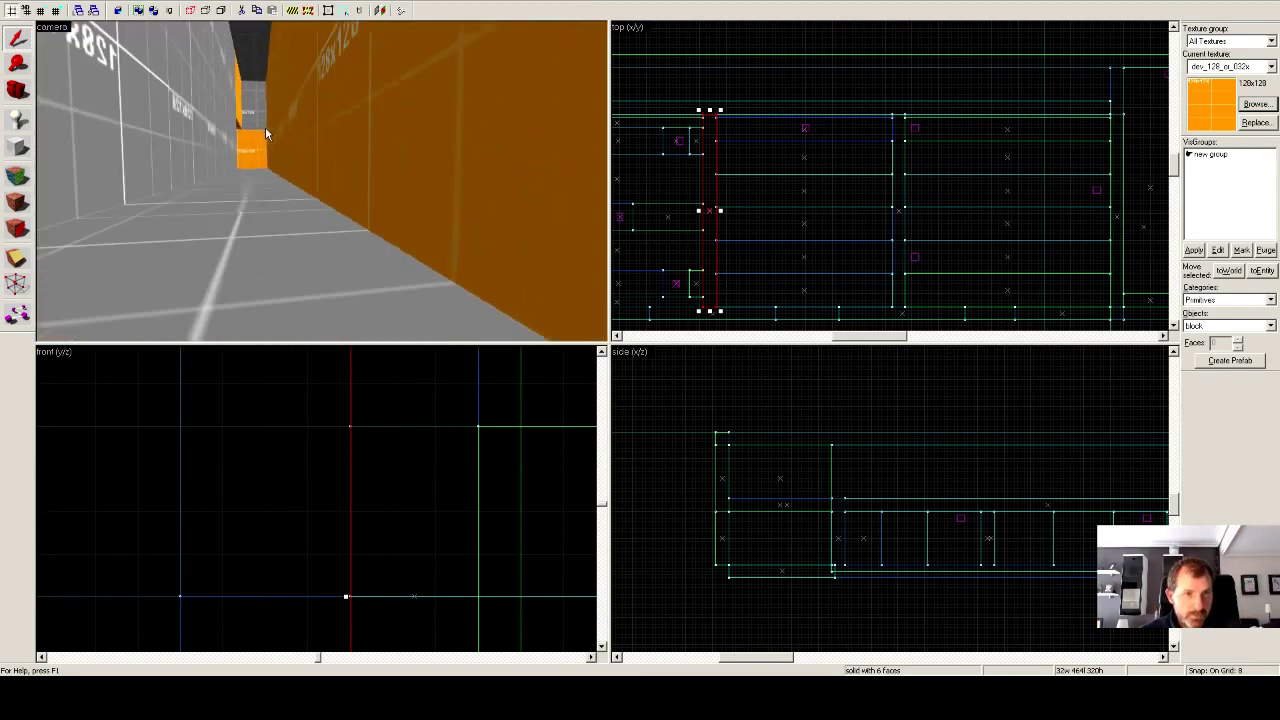
key("z")
key("w")
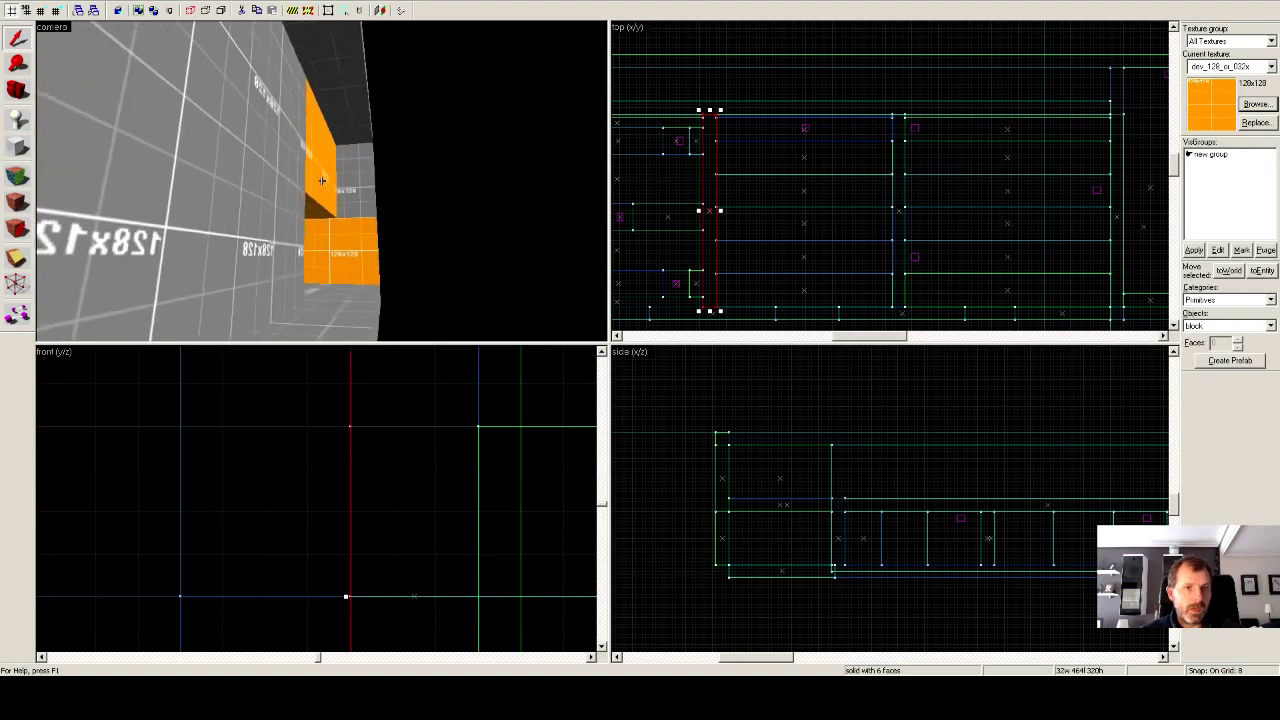
left_click_drag(321, 181, 318, 193)
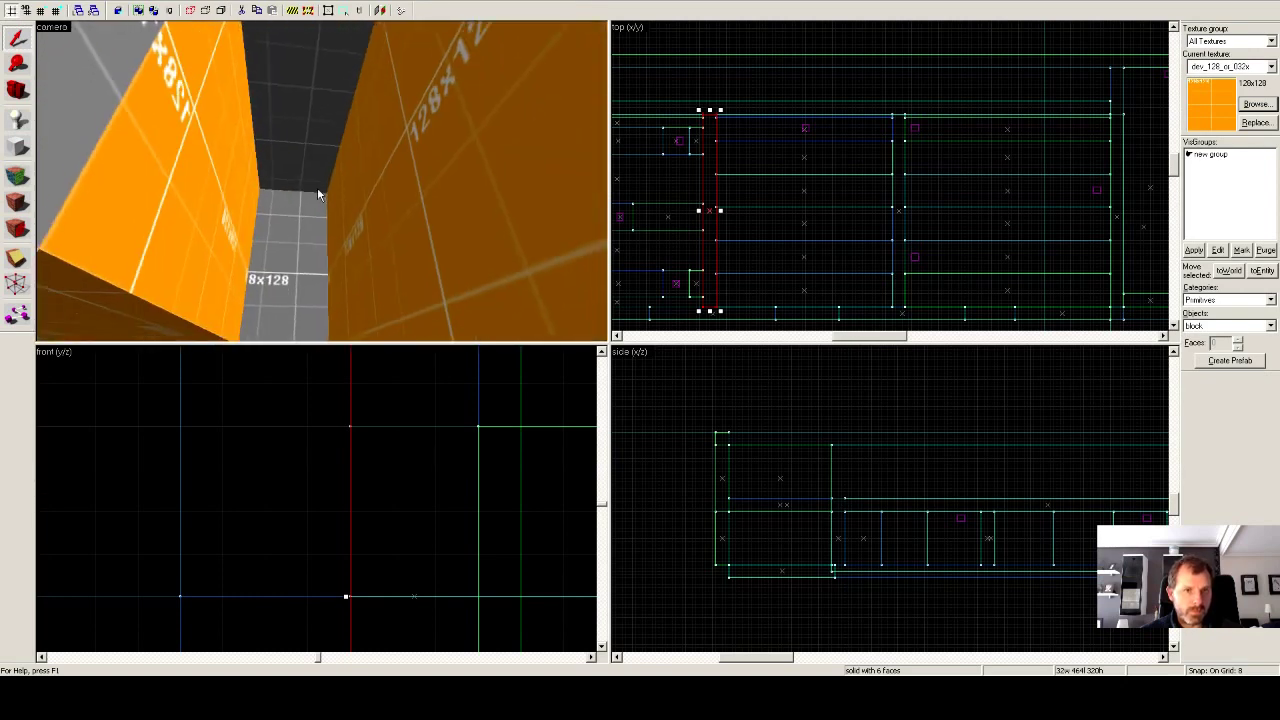
left_click(16, 119)
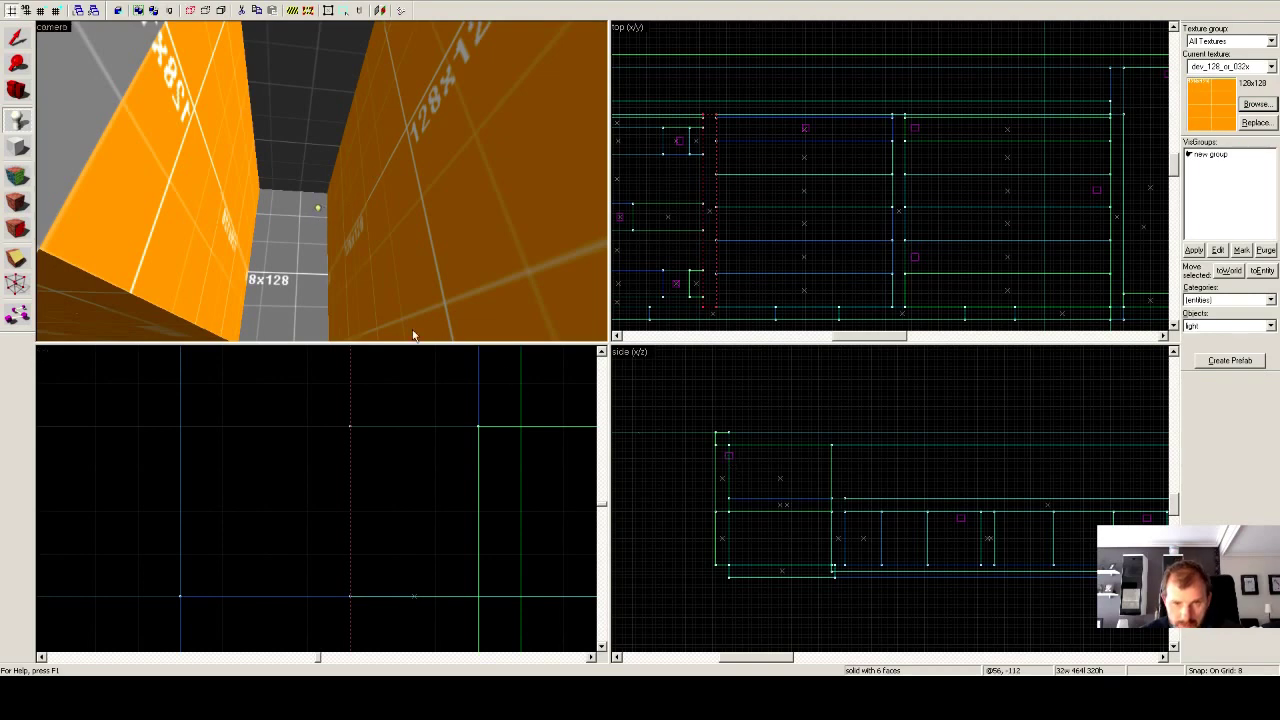
left_click(16, 37)
left_click(332, 223)
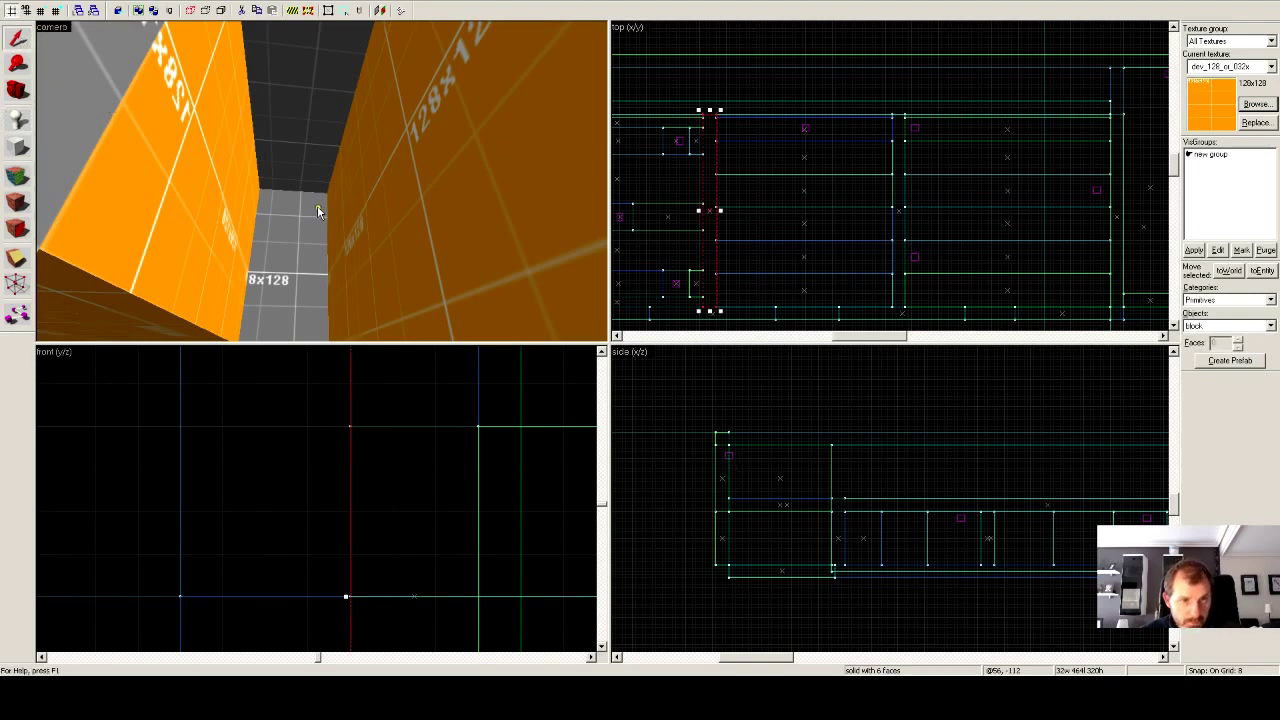
left_click(318, 212)
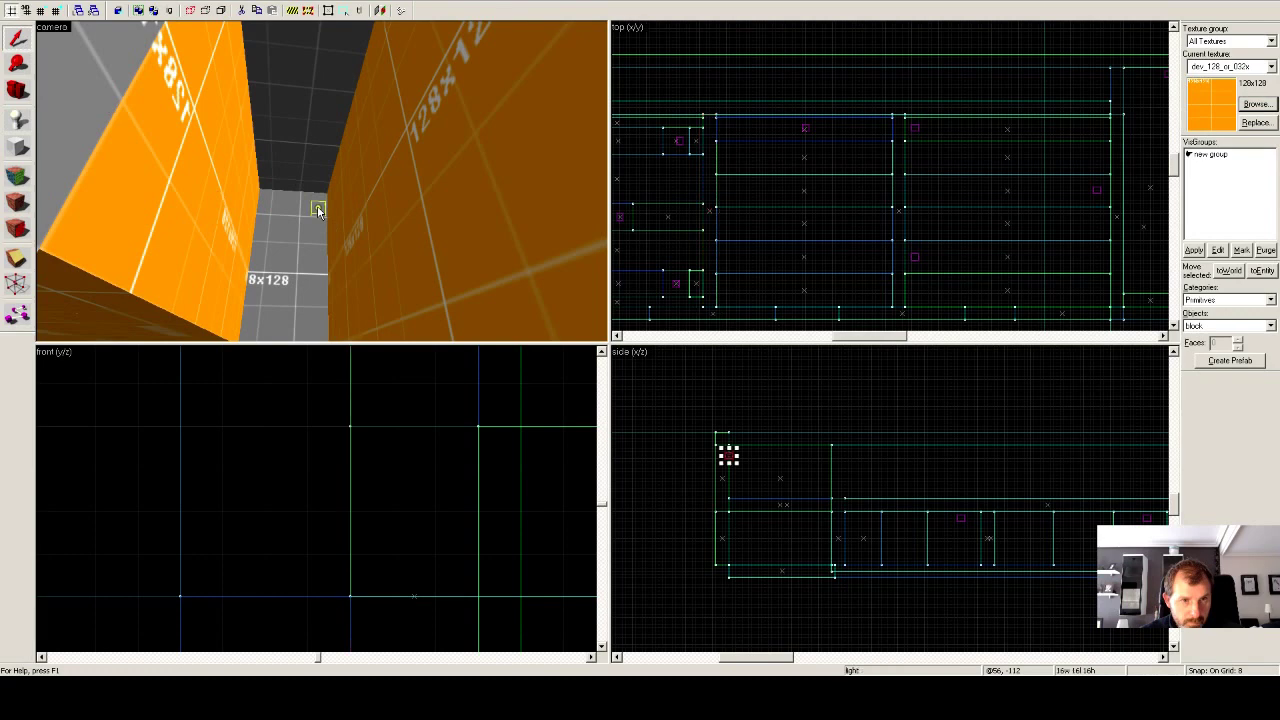
left_click(737, 455)
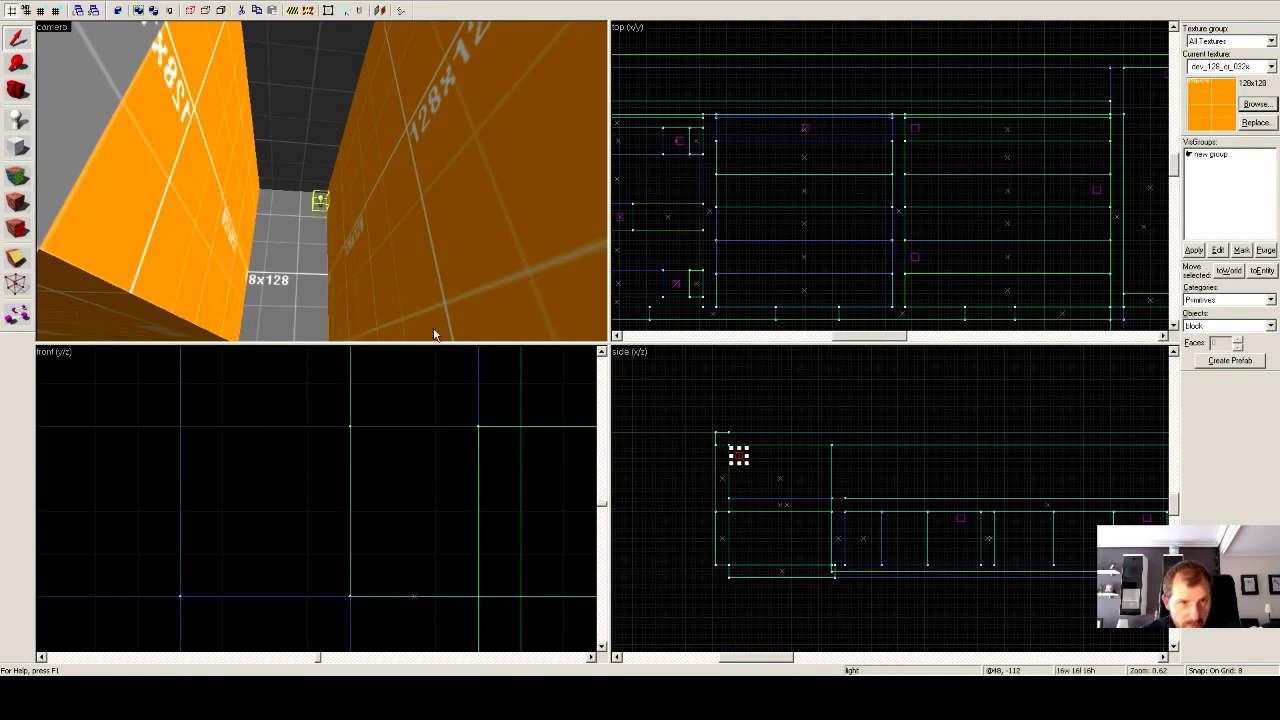
left_click(335, 275)
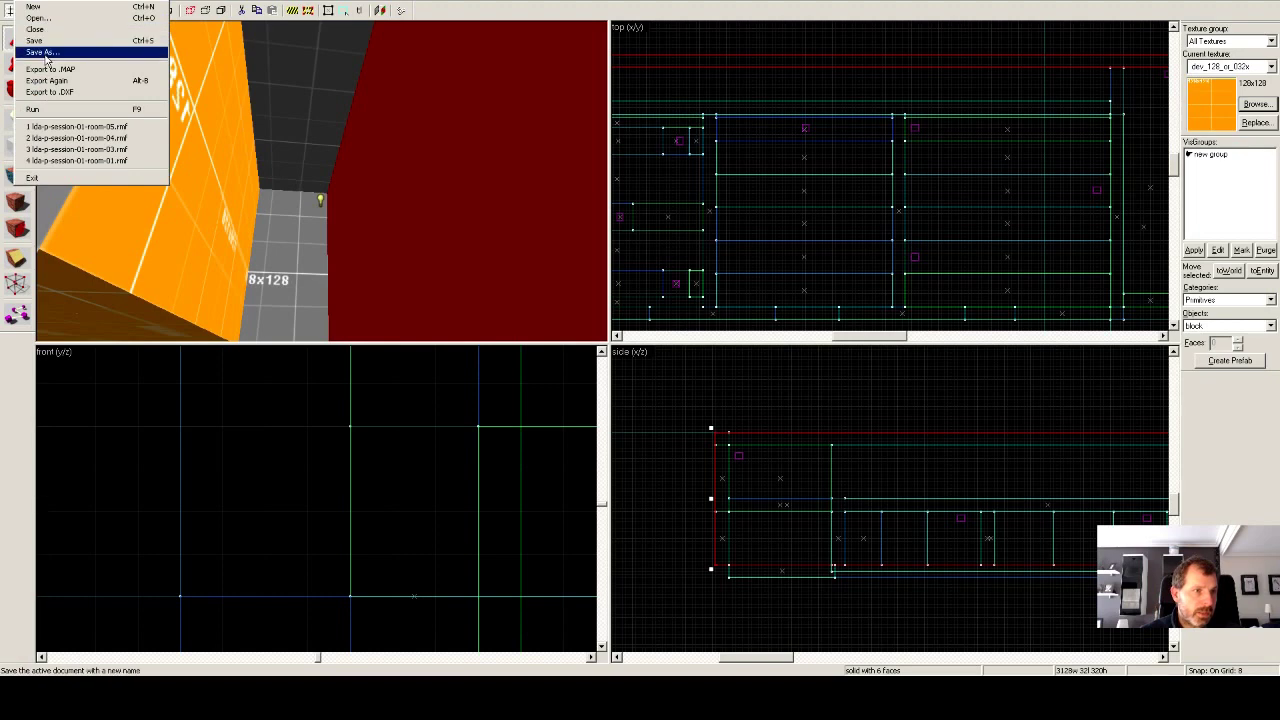
Save the map under the new name lda-p-session-01-room-06.
left_click(45, 55)
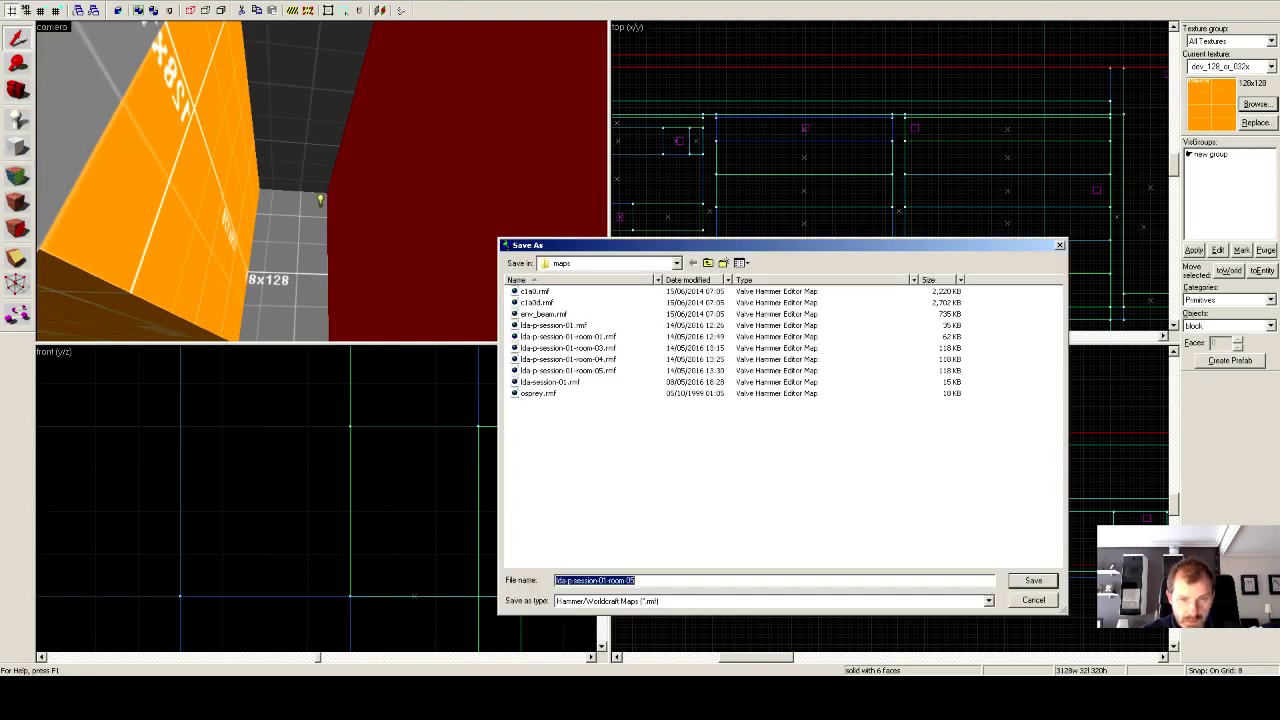
left_click(631, 580)
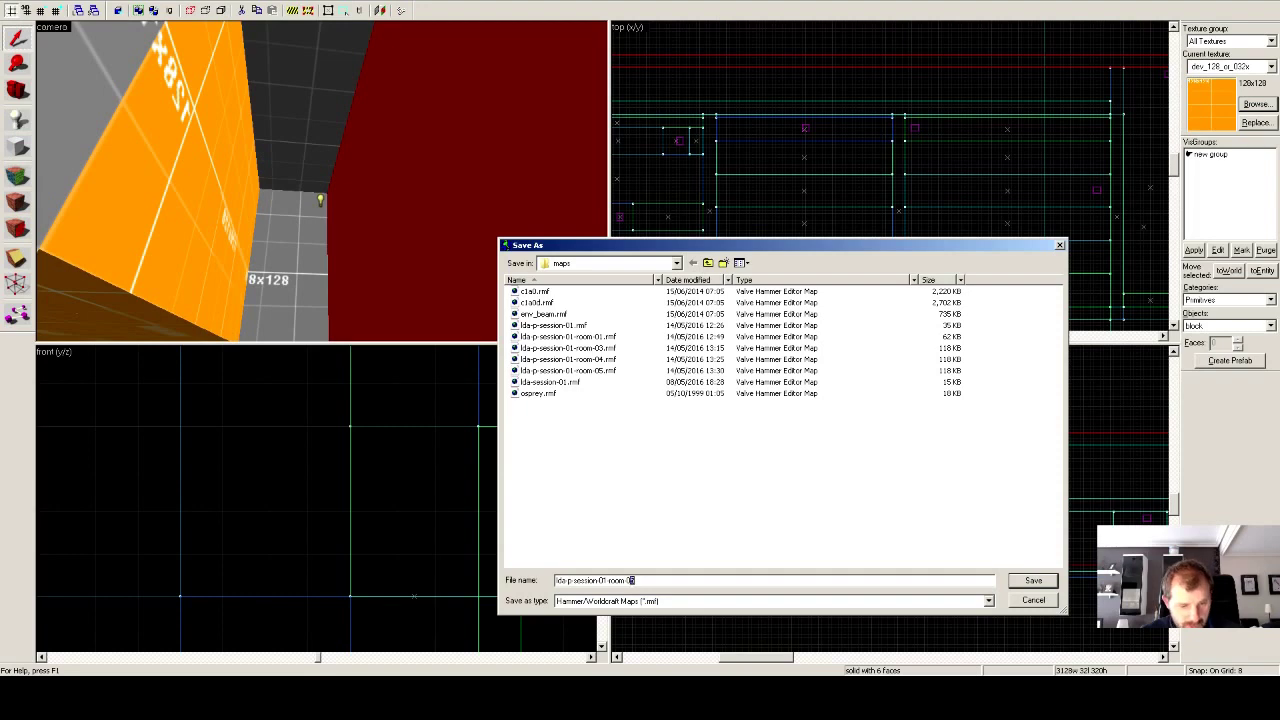
type("6")
left_click(1033, 580)
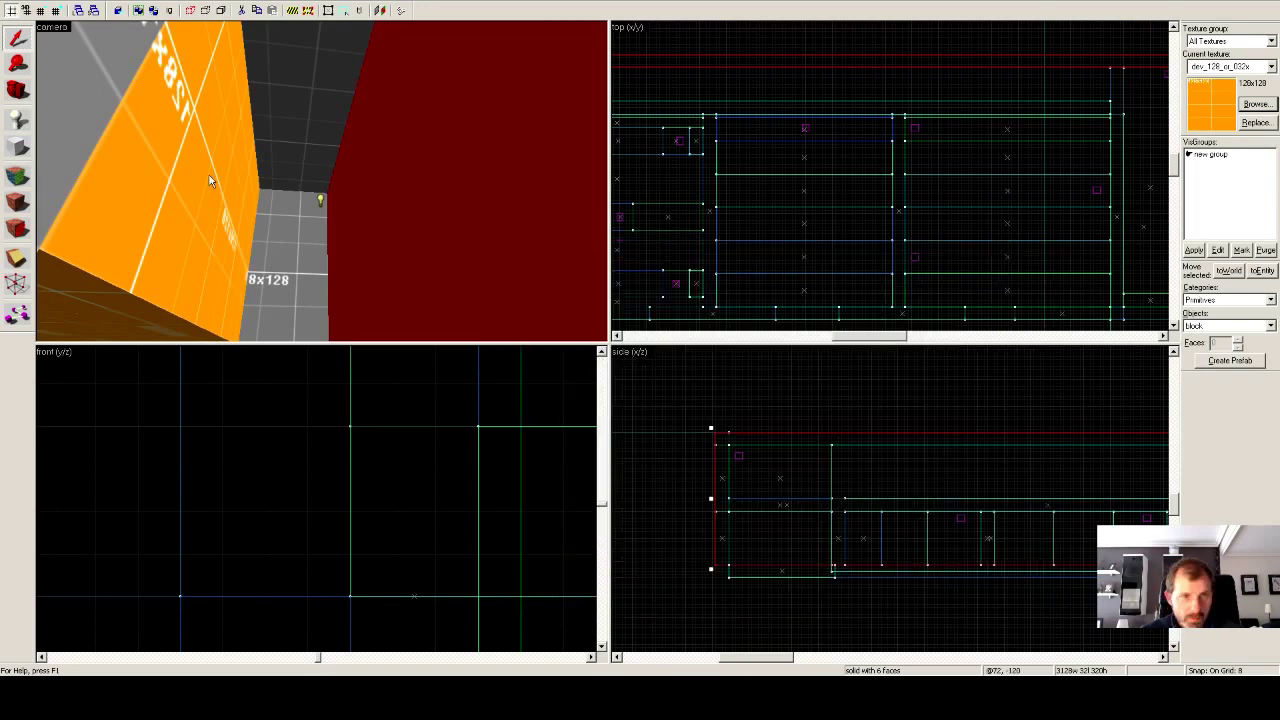
Export the level as lda-p-session-01-room-06.map in the maps folder.
left_click(26, 1)
left_click(50, 69)
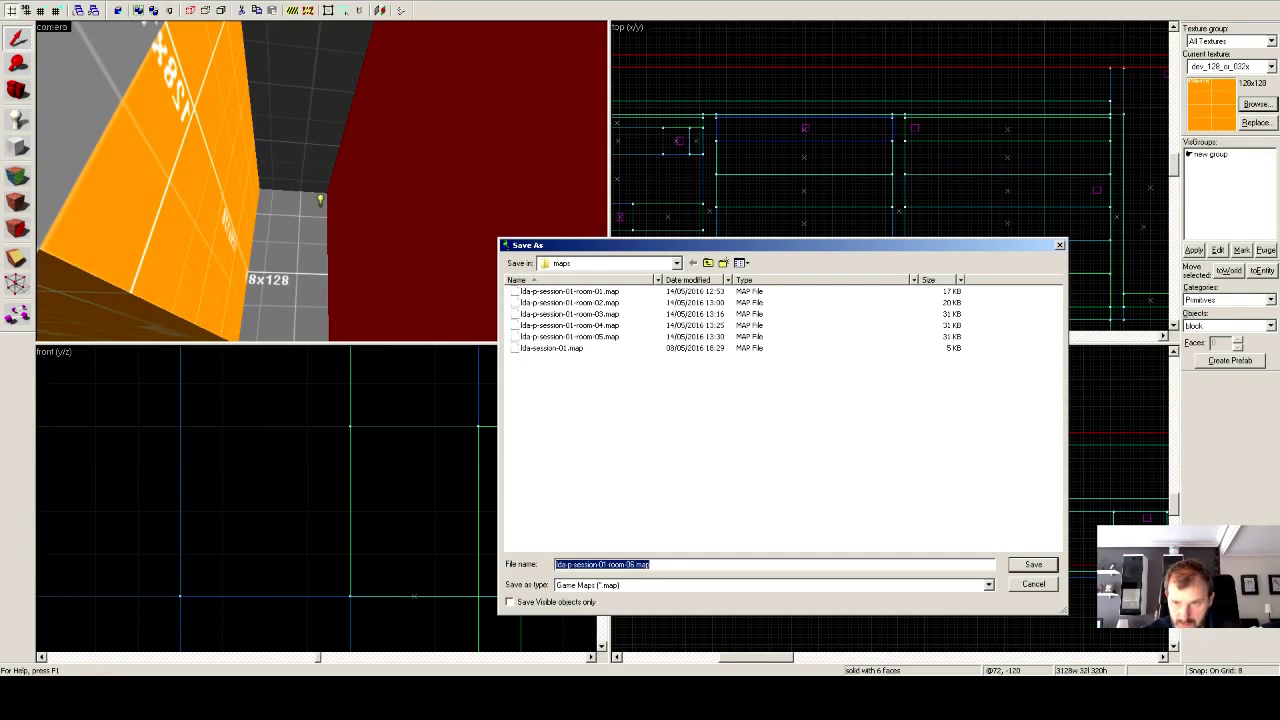
left_click(1022, 565)
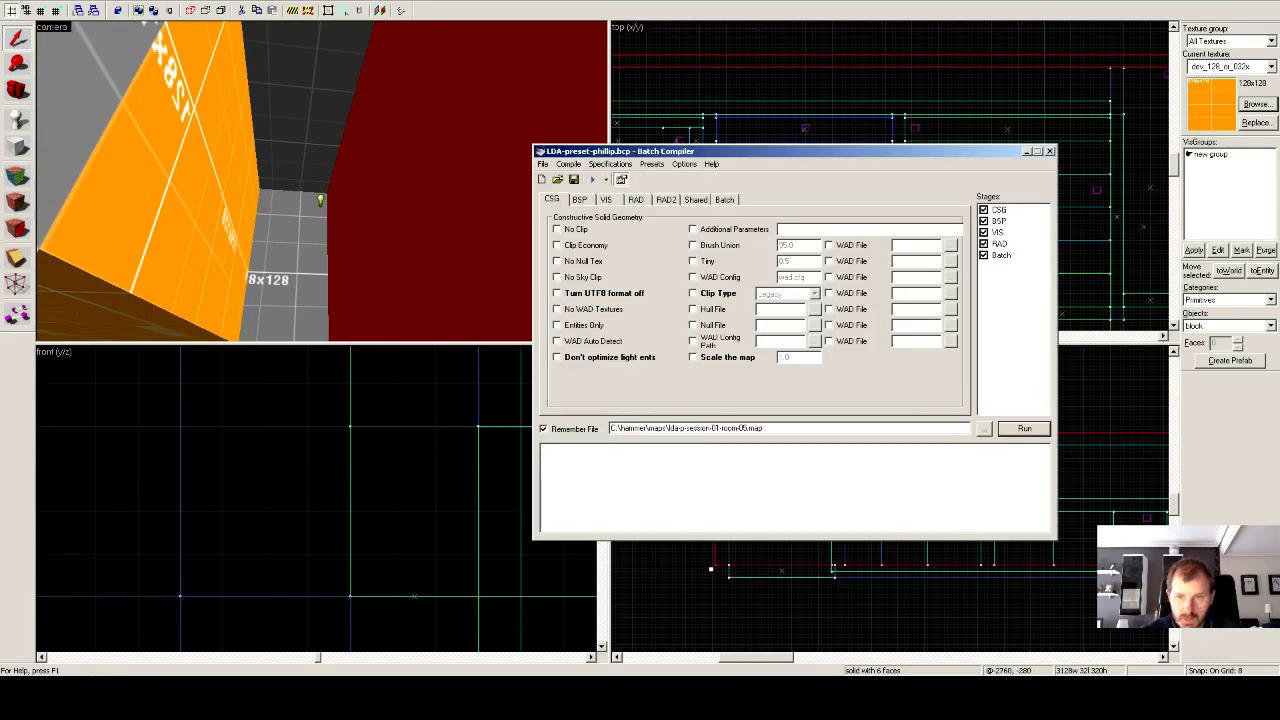
In Batch Compiler, load lda-p-session-01-room-06.map and run the compile with the CSG, BSP, VIS, RAD and Batch stages.
left_click(984, 428)
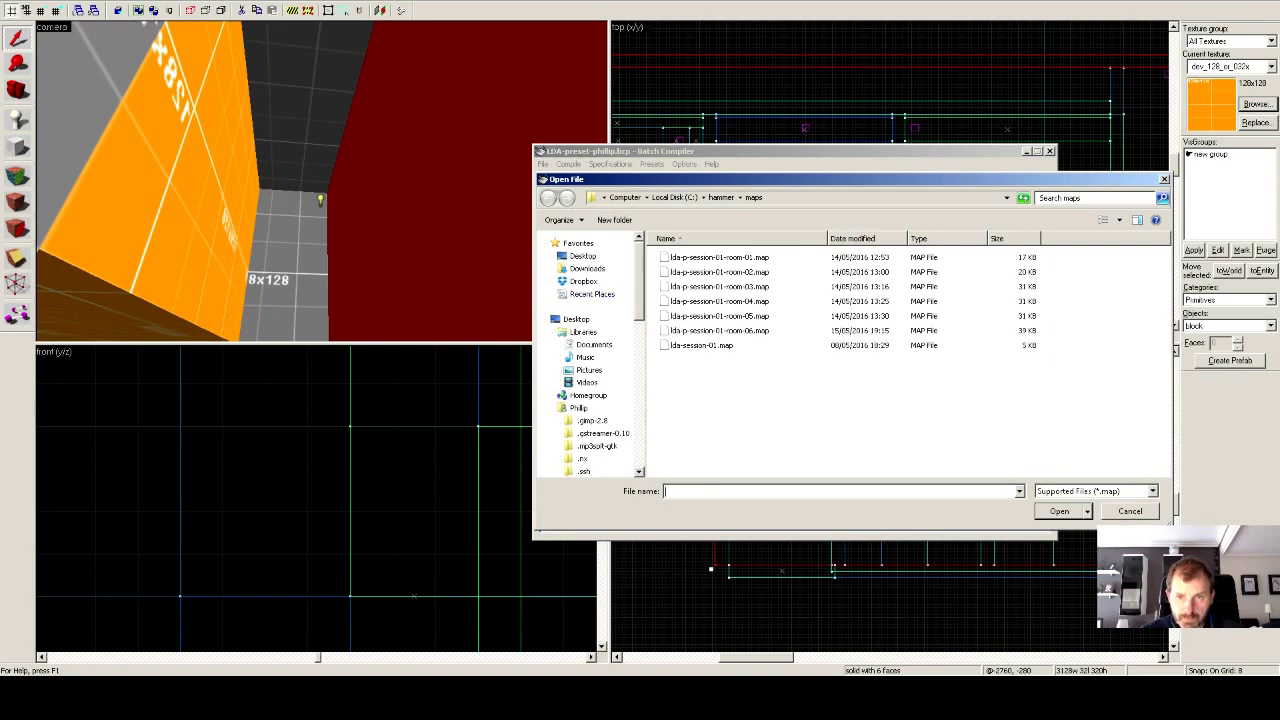
left_click(719, 330)
left_click(1059, 511)
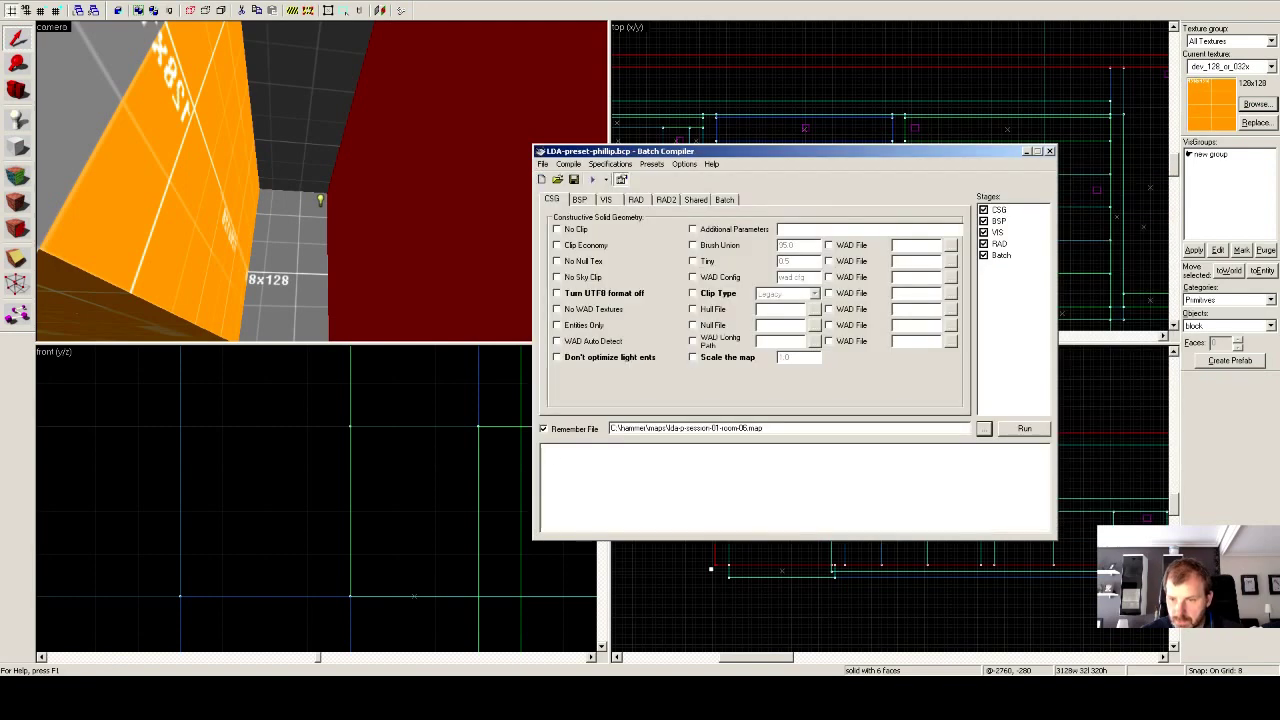
left_click(1024, 428)
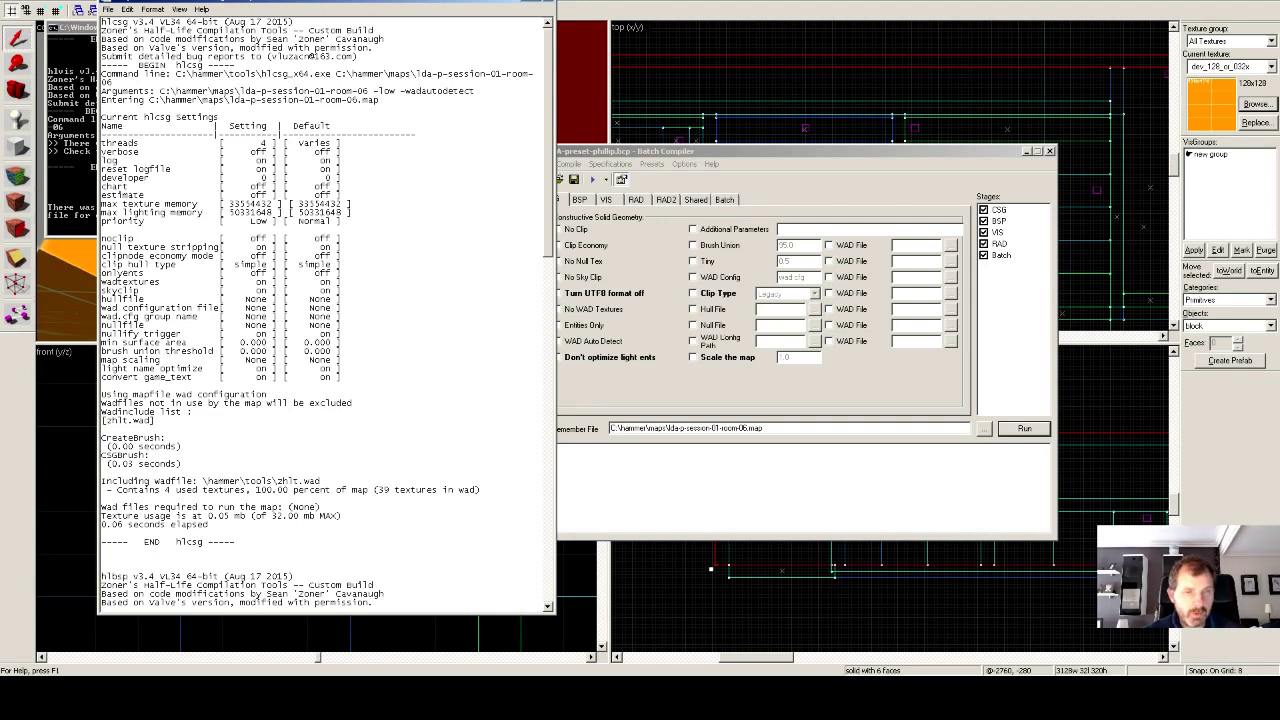
Close the compile log, switch to Half-Life and begin a map command in the developer console.
key("alt+F4")
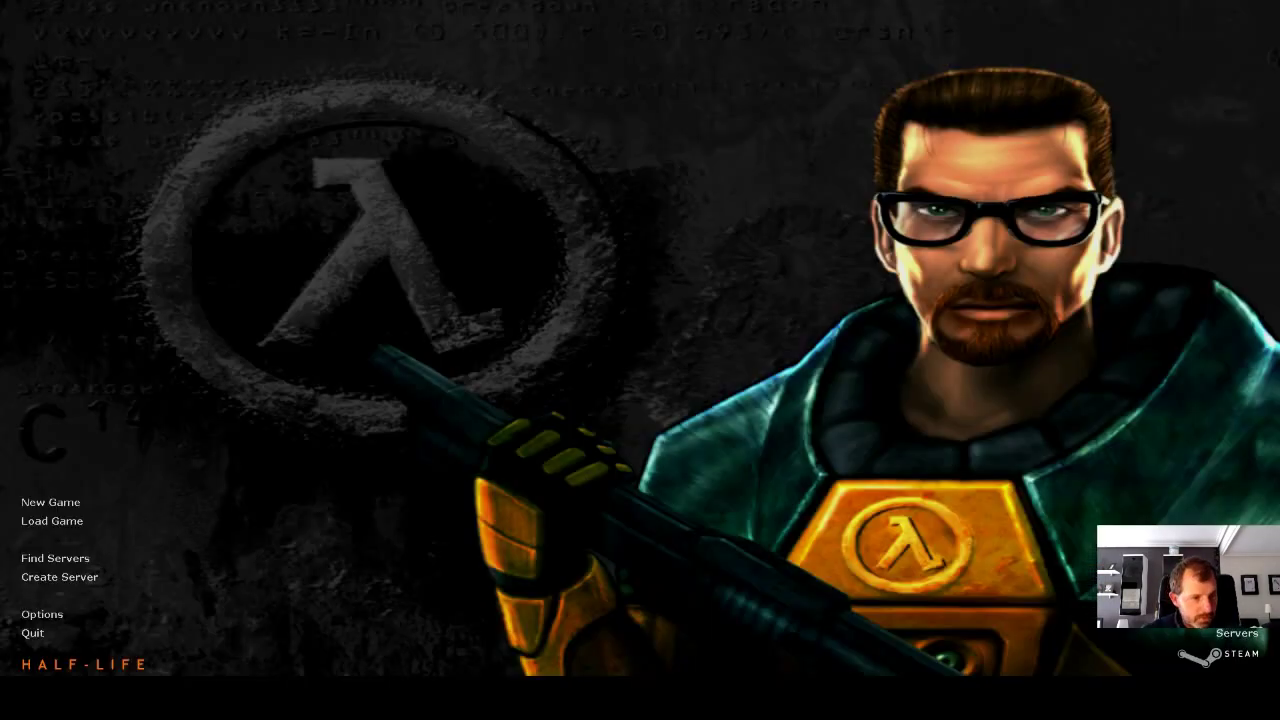
key("grave")
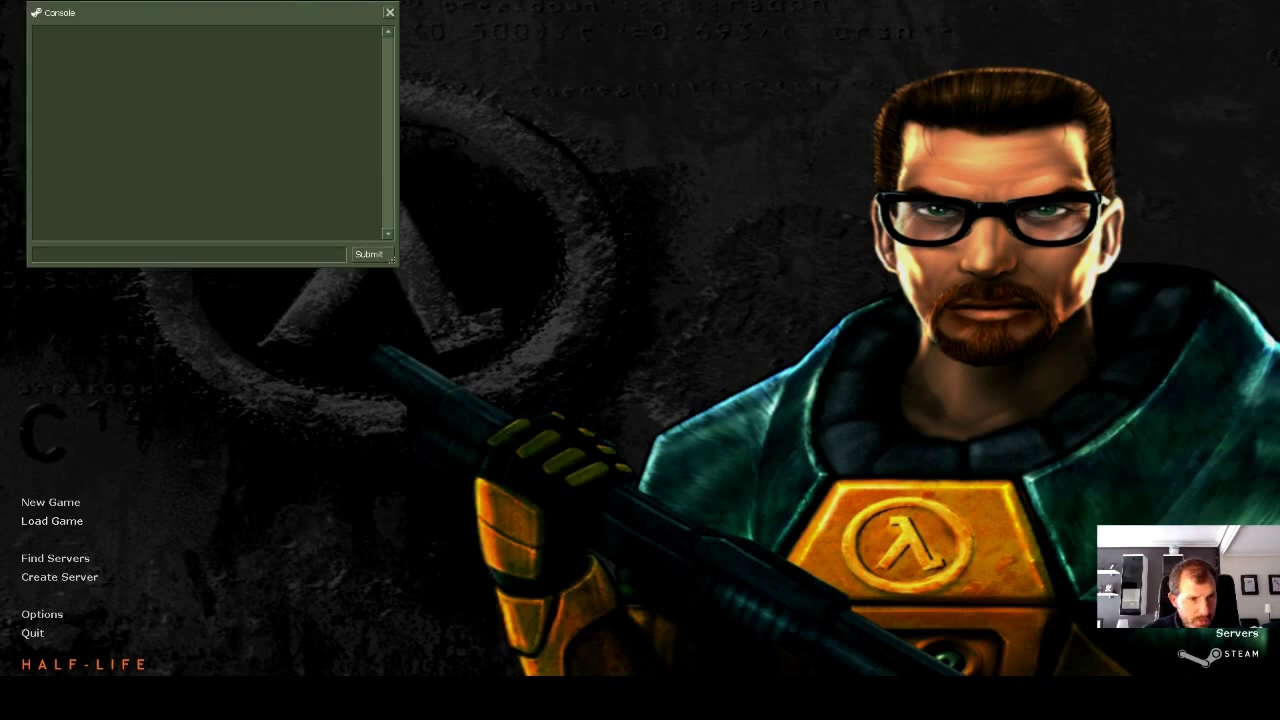
type("map")
type("https://www.twitch.tv/planetphillip")
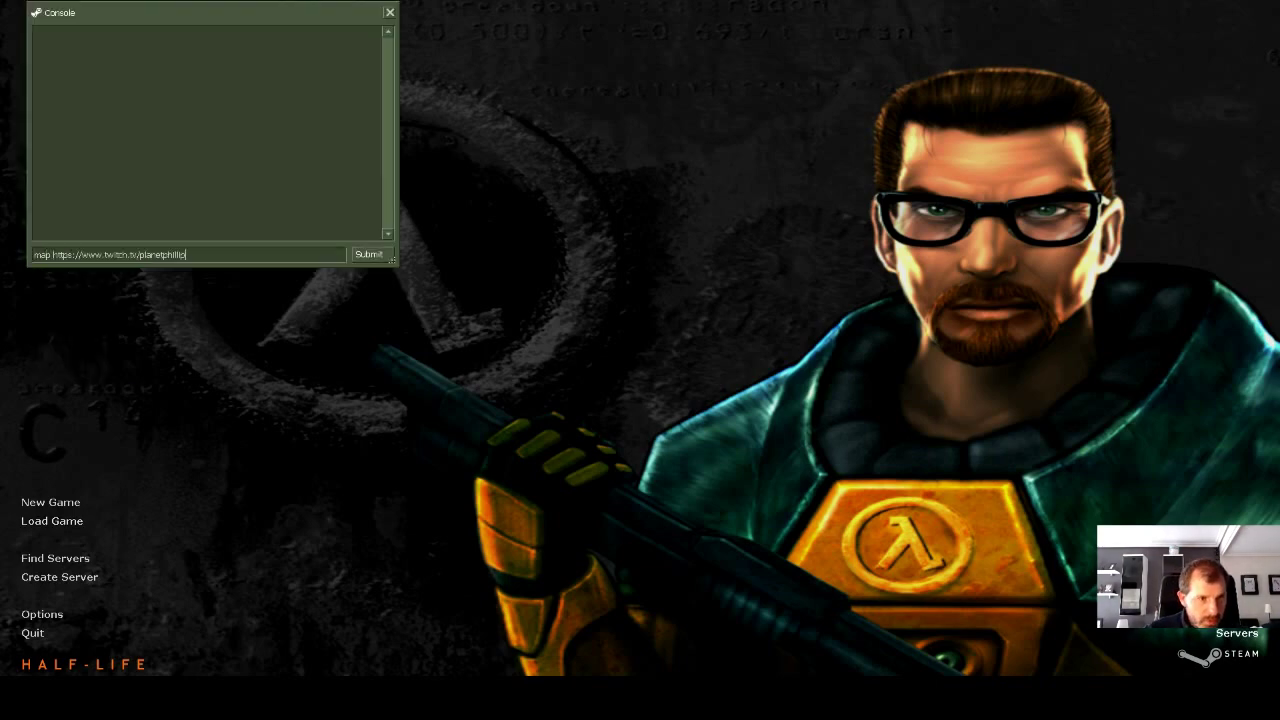
key("BackSpace")
key("BackSpace")
key("BackSpace")
key("BackSpace")
key("BackSpace")
key("BackSpace")
key("BackSpace")
key("BackSpace")
key("BackSpace")
key("BackSpace")
key("BackSpace")
key("BackSpace")
key("BackSpace")
key("BackSpace")
key("BackSpace")
key("BackSpace")
key("BackSpace")
key("BackSpace")
key("BackSpace")
key("BackSpace")
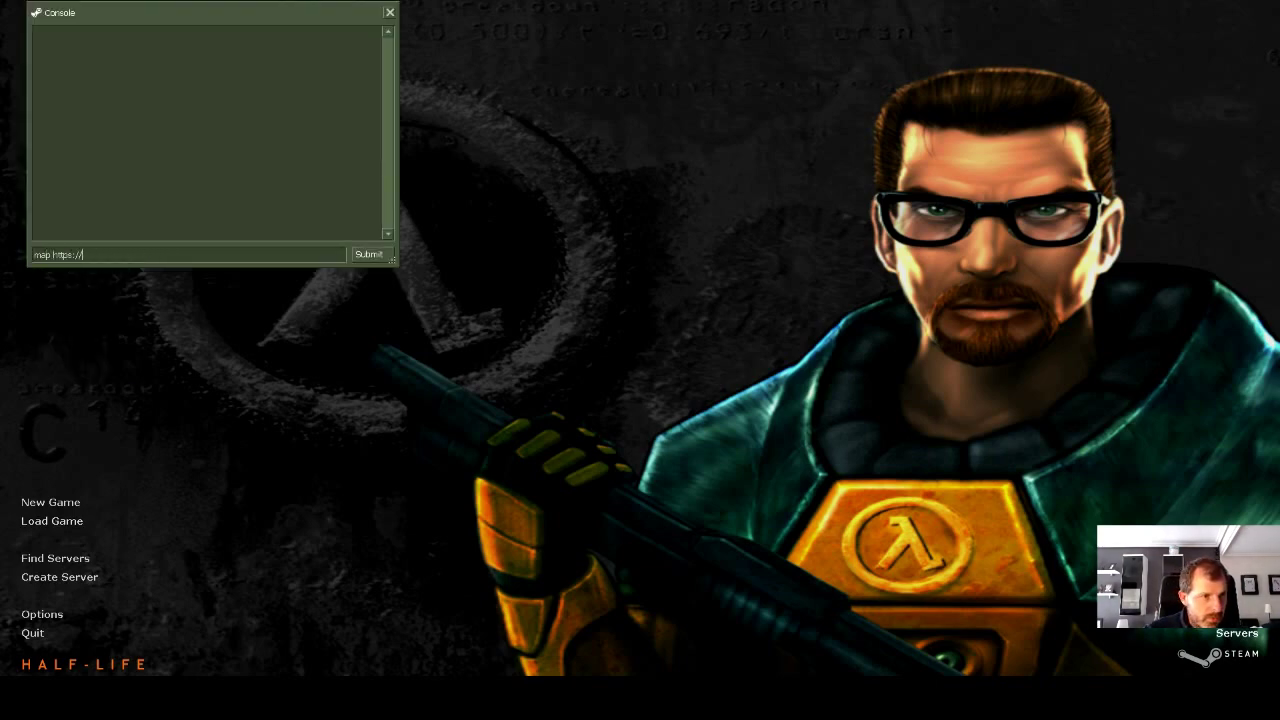
Copy the file name lda-p-session-01-room-06.map from Batch Compiler's file path and return to the Half-Life console.
key("super")
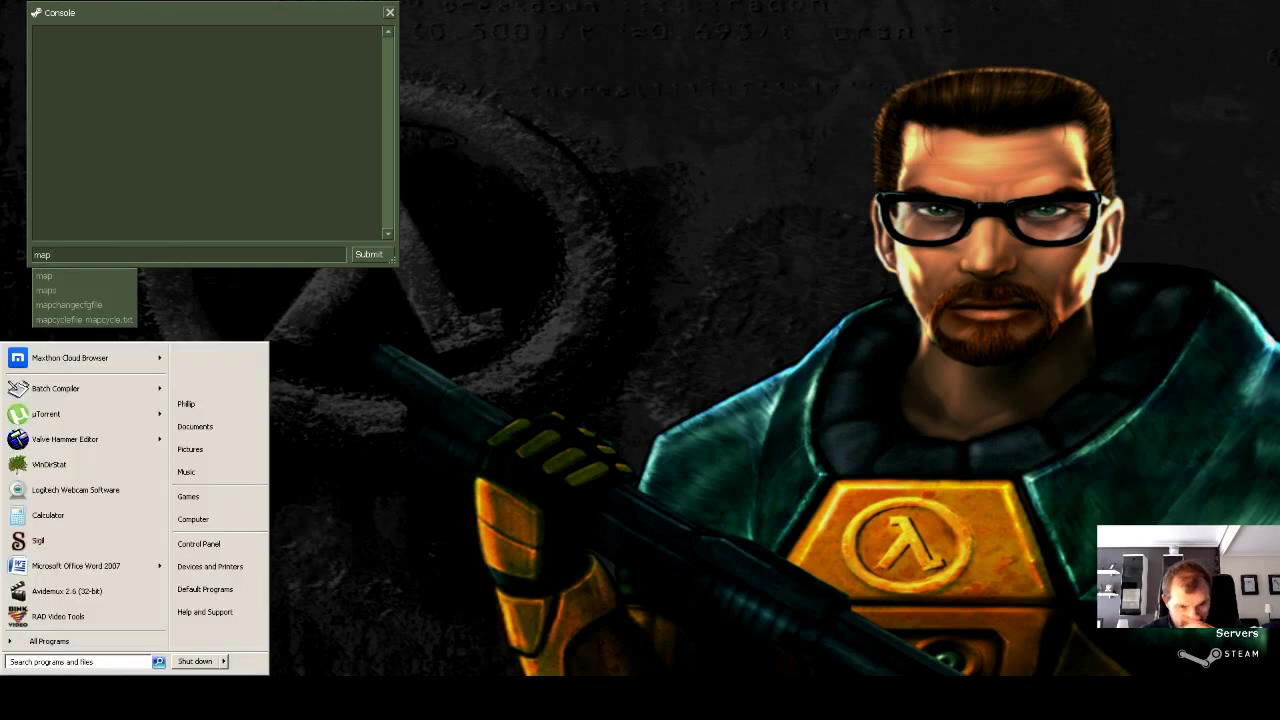
key("alt+Tab")
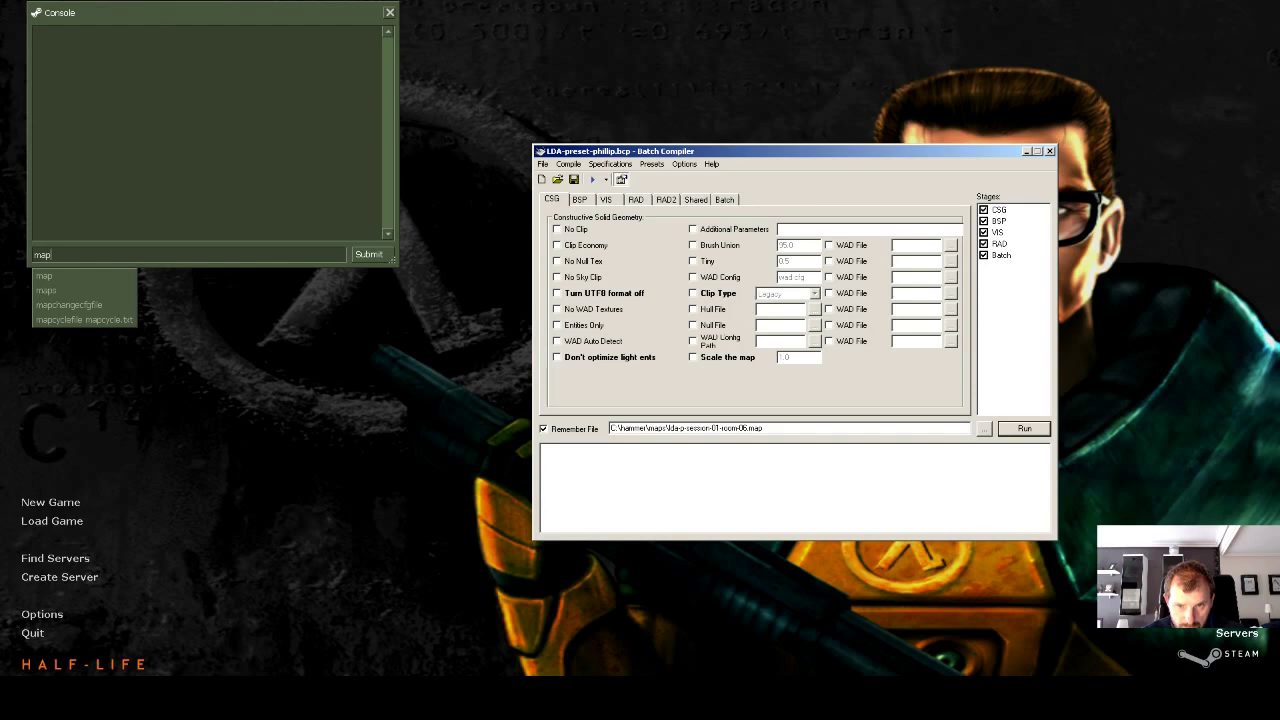
left_click_drag(668, 428, 763, 428)
key("ctrl+c")
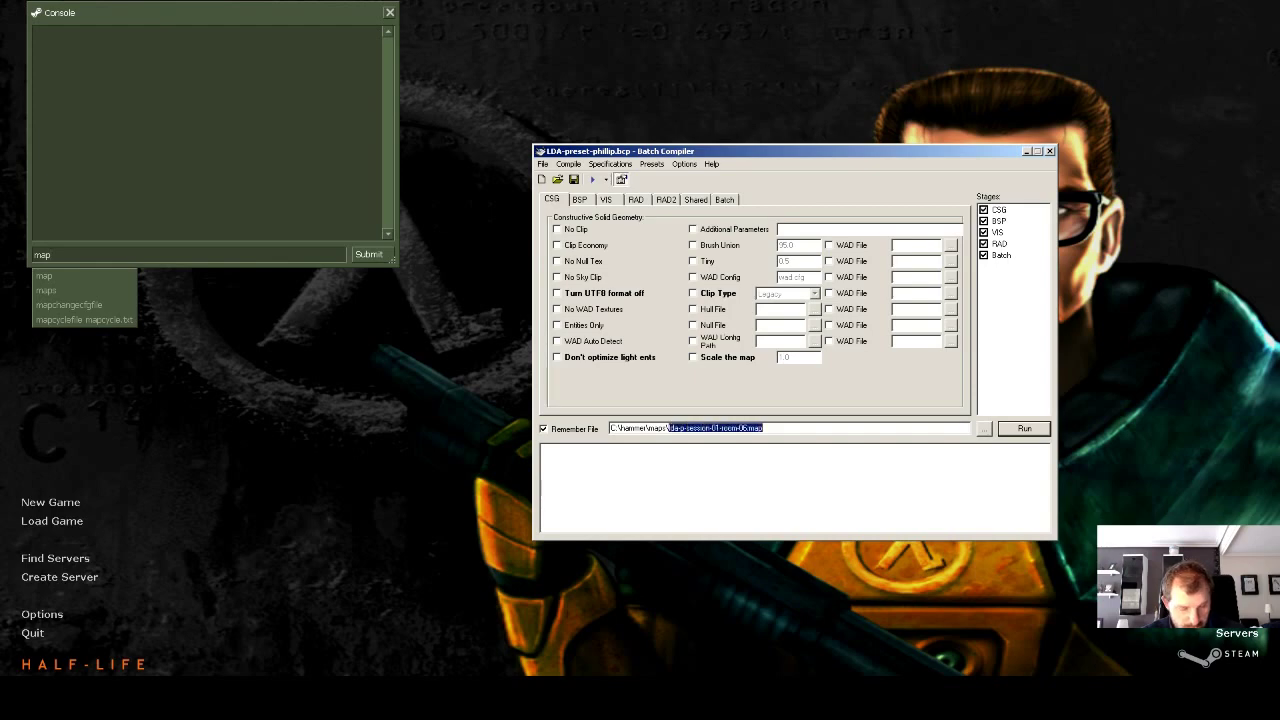
key("alt+Tab")
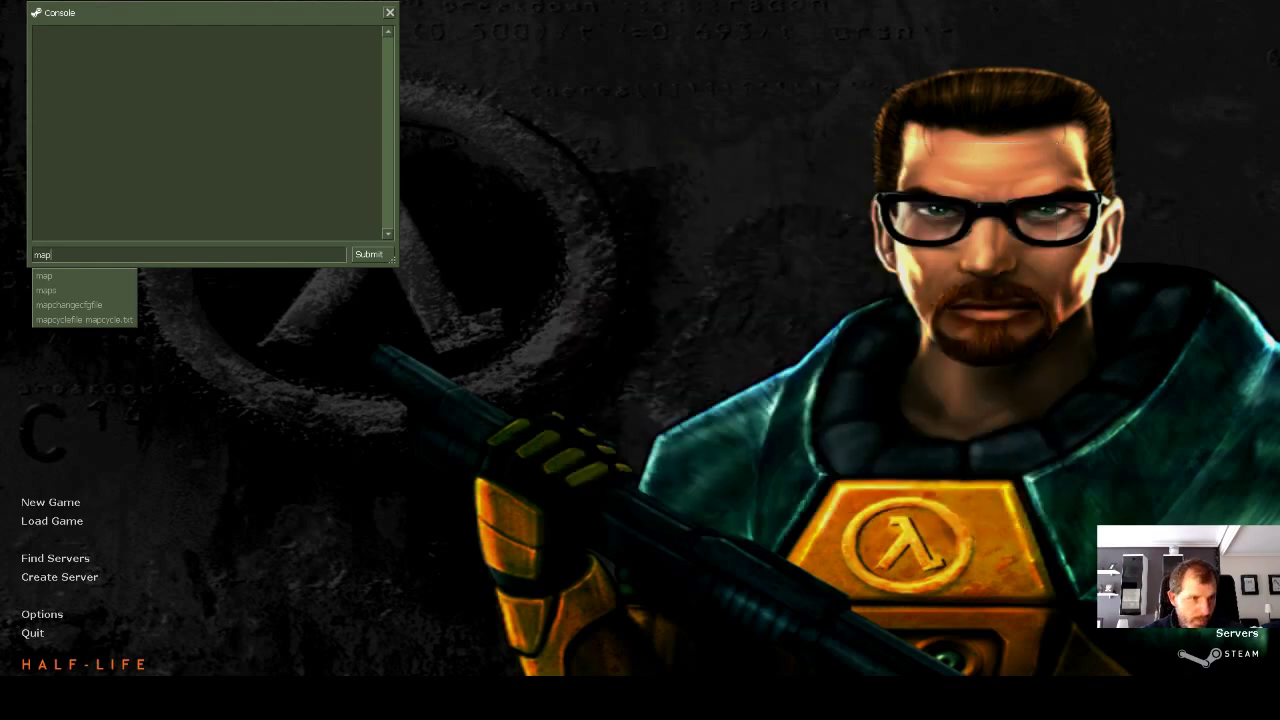
Complete the console command as map lda-p-session-01-room-06.bsp and try to load the level.
key("ctrl+v")
key("BackSpace")
key("BackSpace")
key("BackSpace")
key("BackSpace")
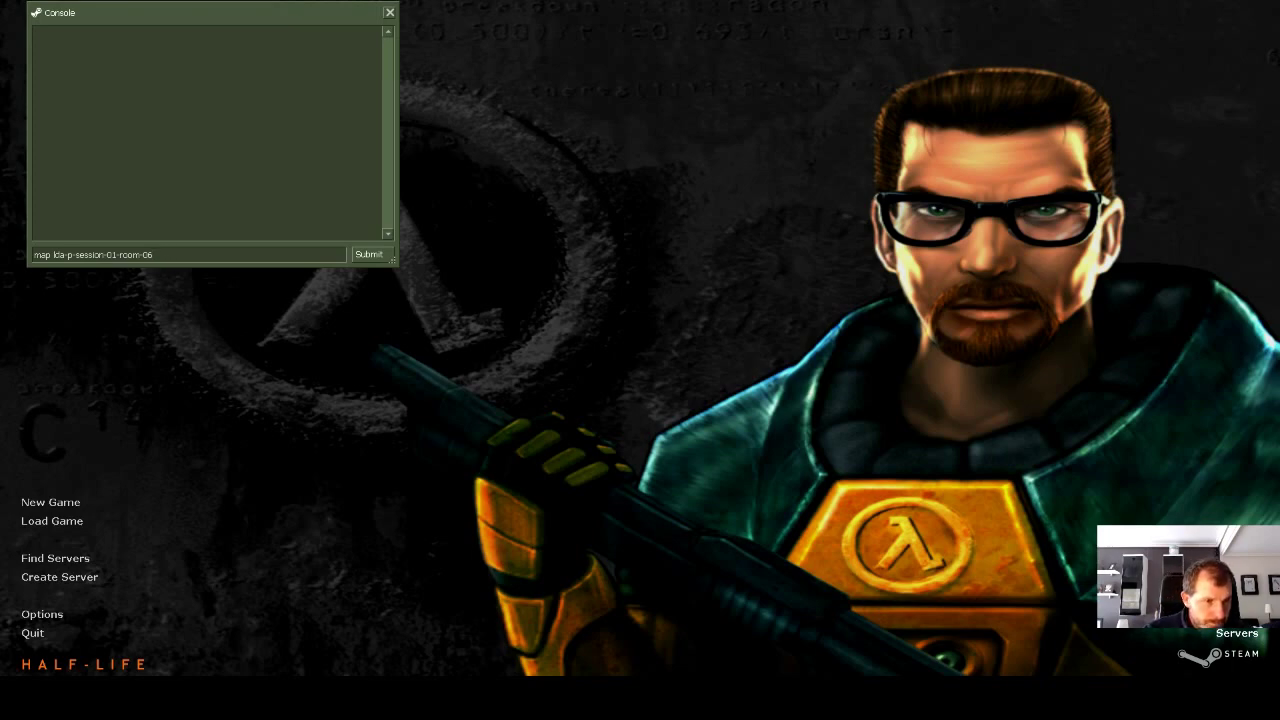
type("bsp")
key("Return")
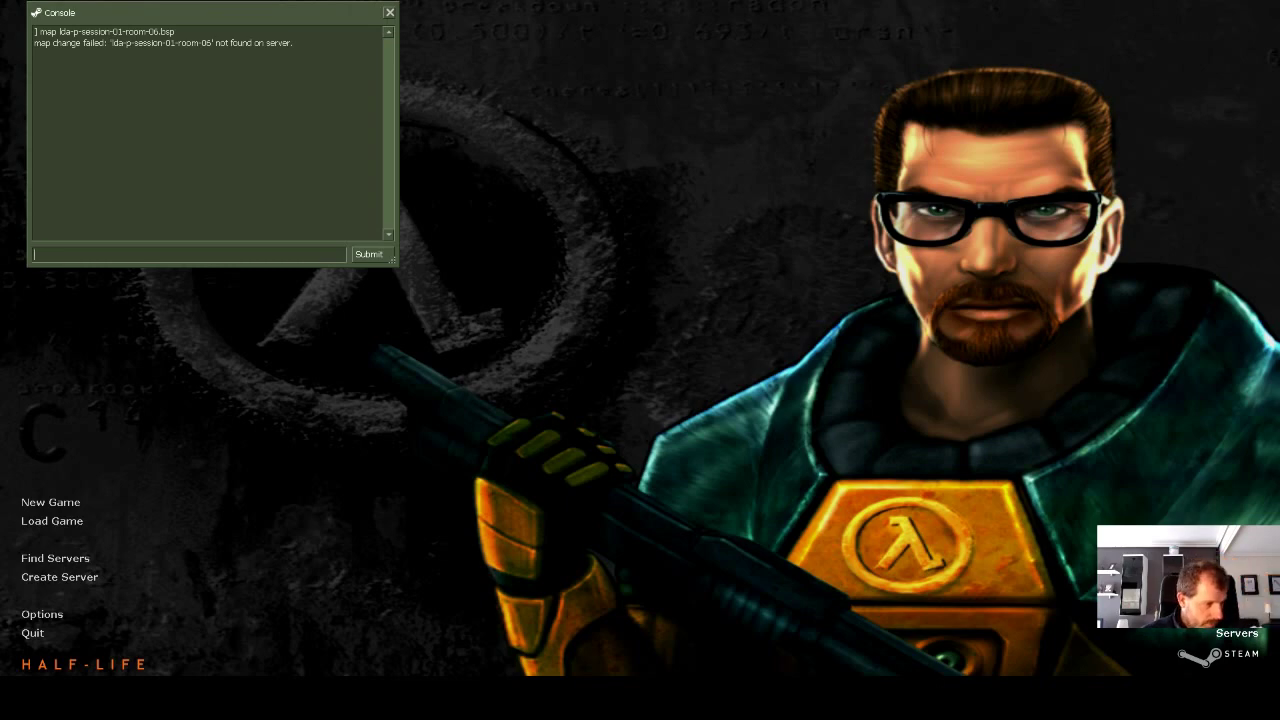
Switch back to Batch Compiler and rerun the compile of lda-p-session-01-room-06.map with the same stages.
key("super")
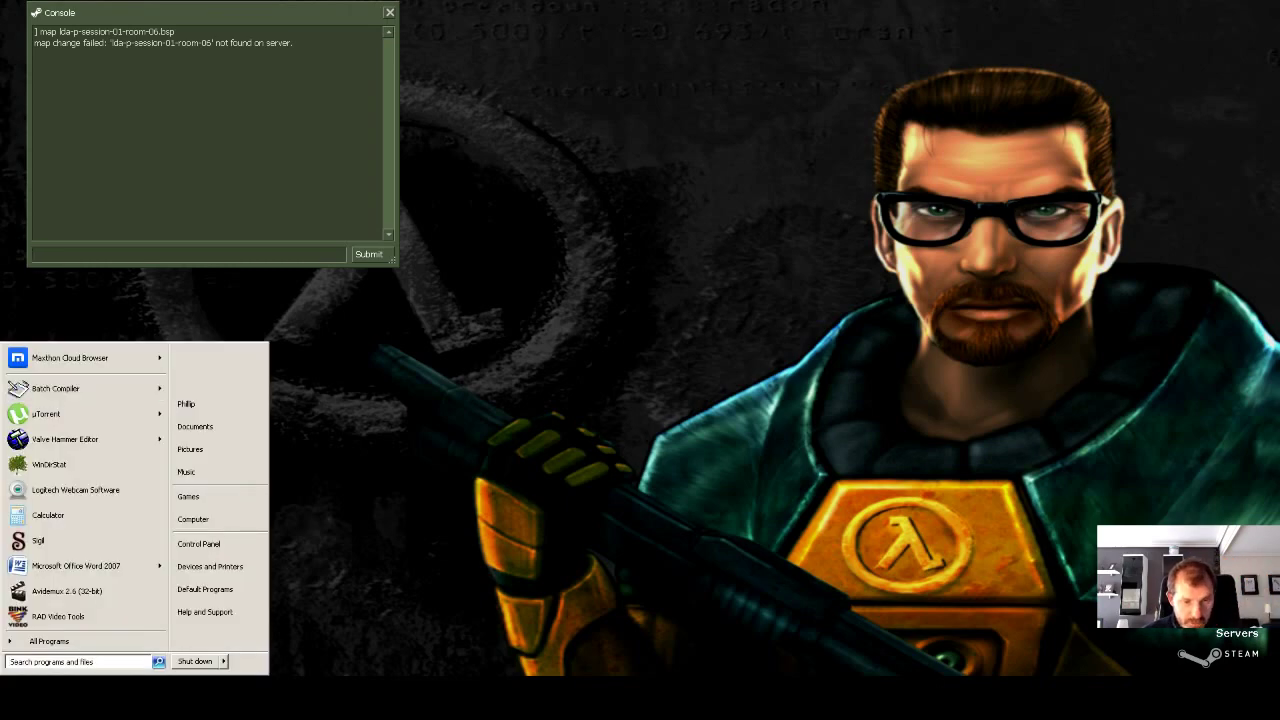
key("alt+Tab")
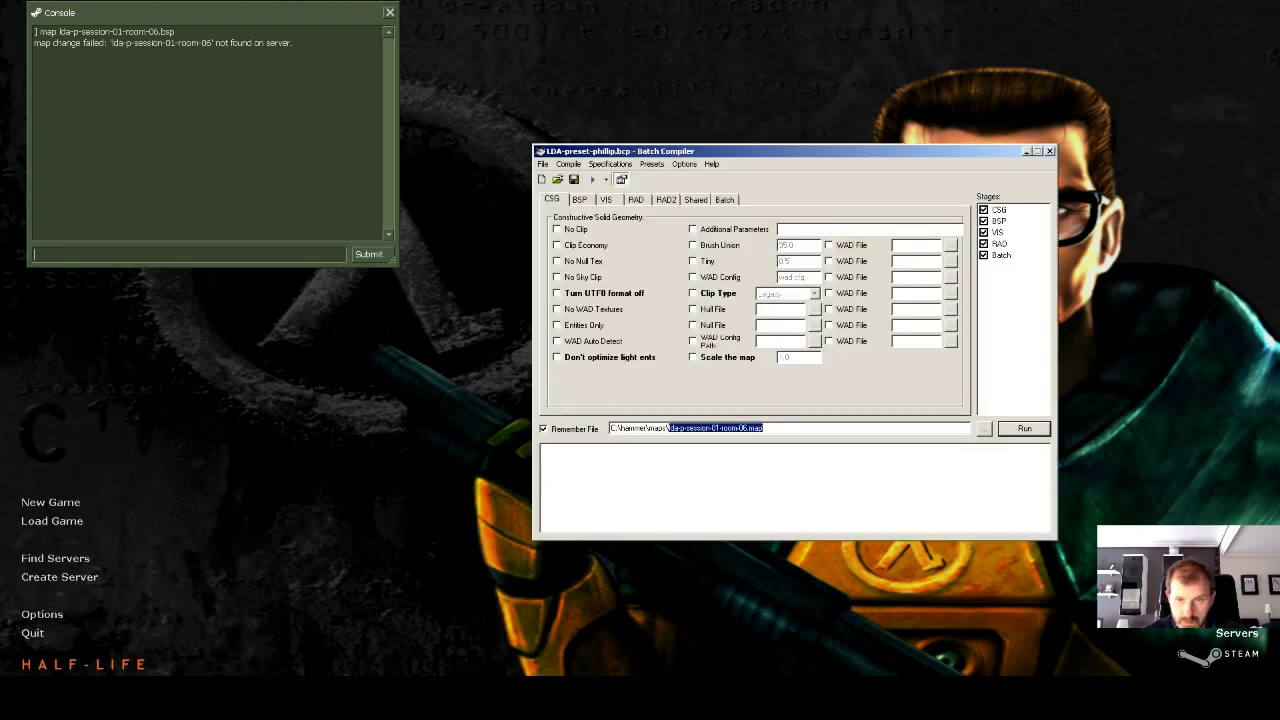
left_click(1024, 428)
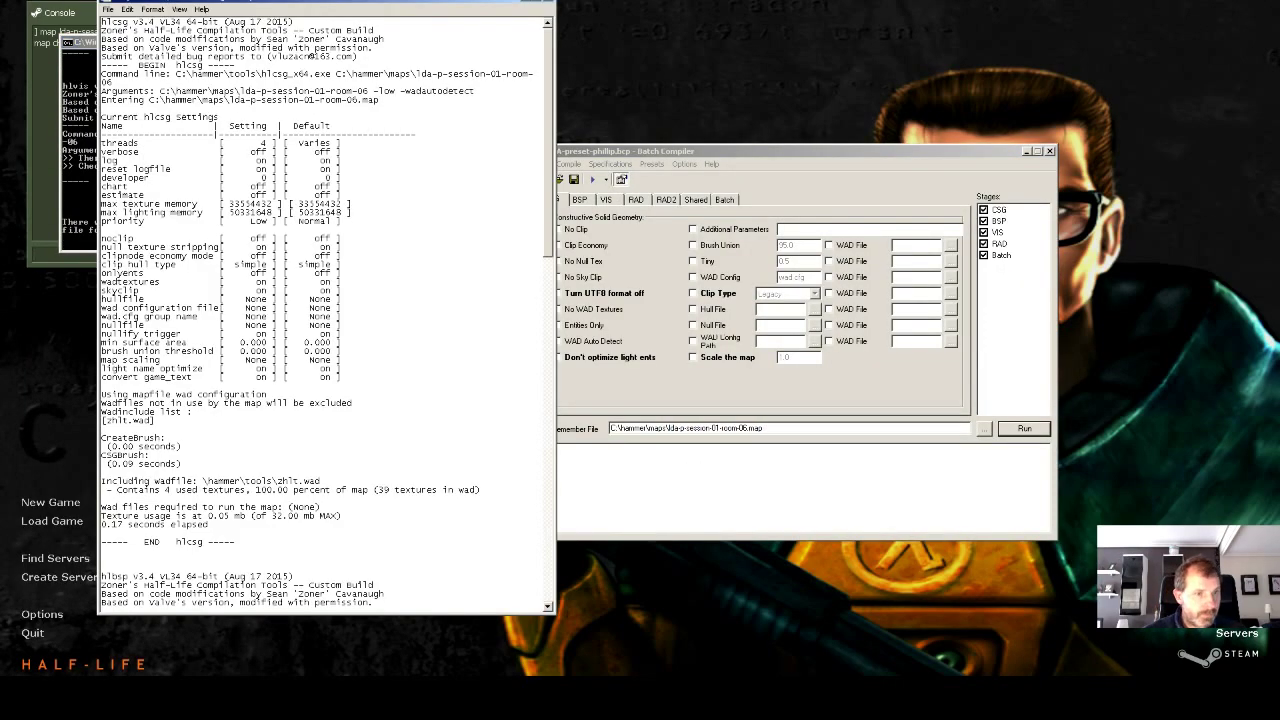
Read through the compile log's CSG, BSP and VIS sections for errors that explain the missing map.
scroll(326, 312, "down", 7)
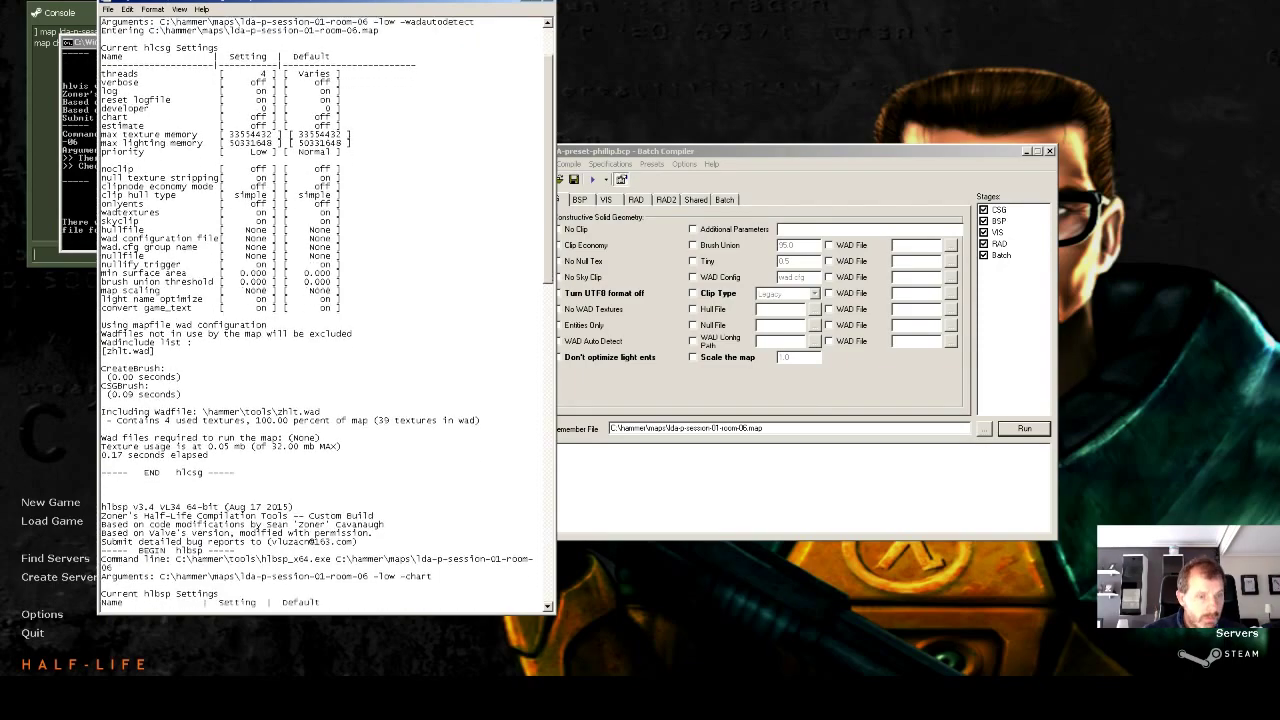
scroll(326, 312, "down", 20)
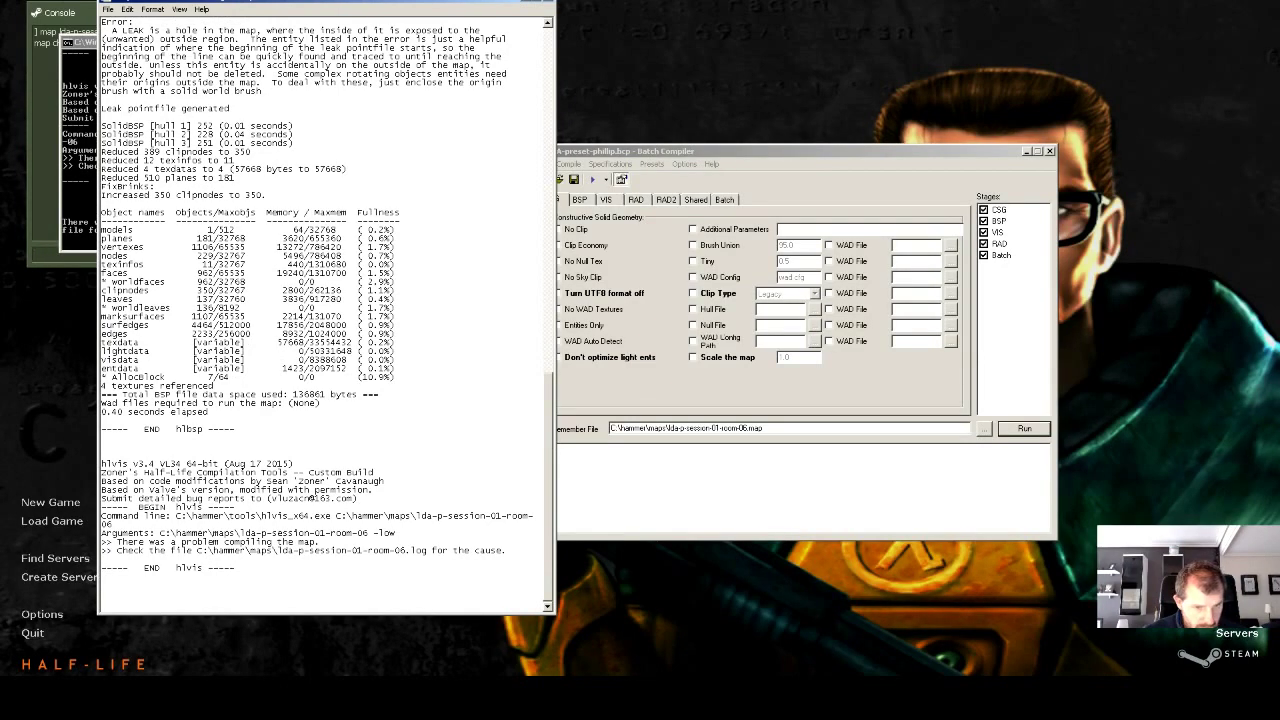
scroll(326, 312, "up", 20)
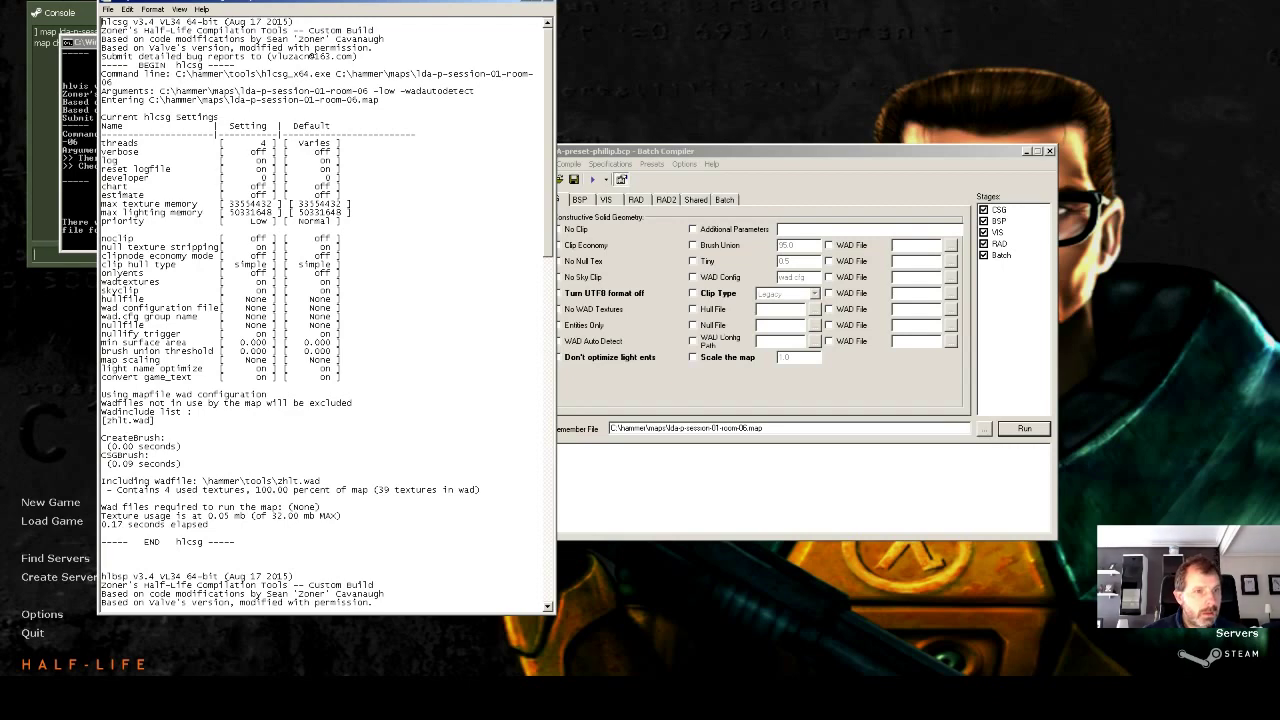
scroll(326, 312, "down", 4)
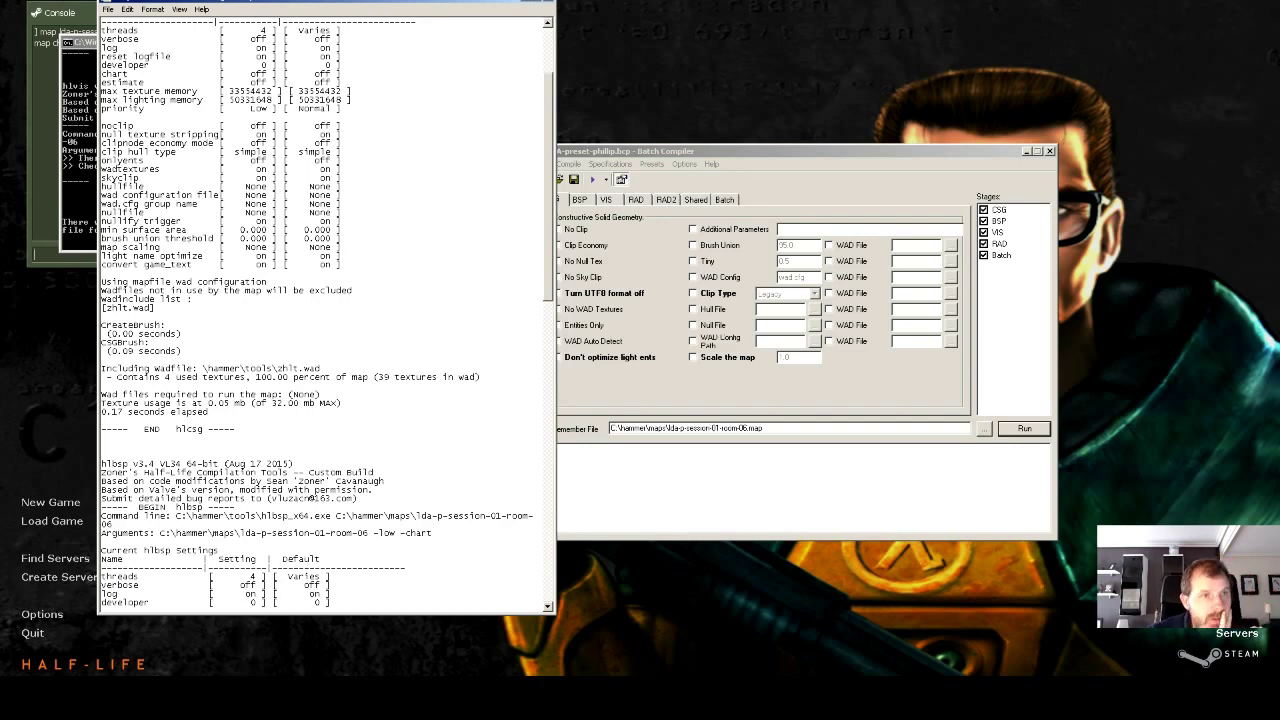
scroll(326, 312, "down", 3)
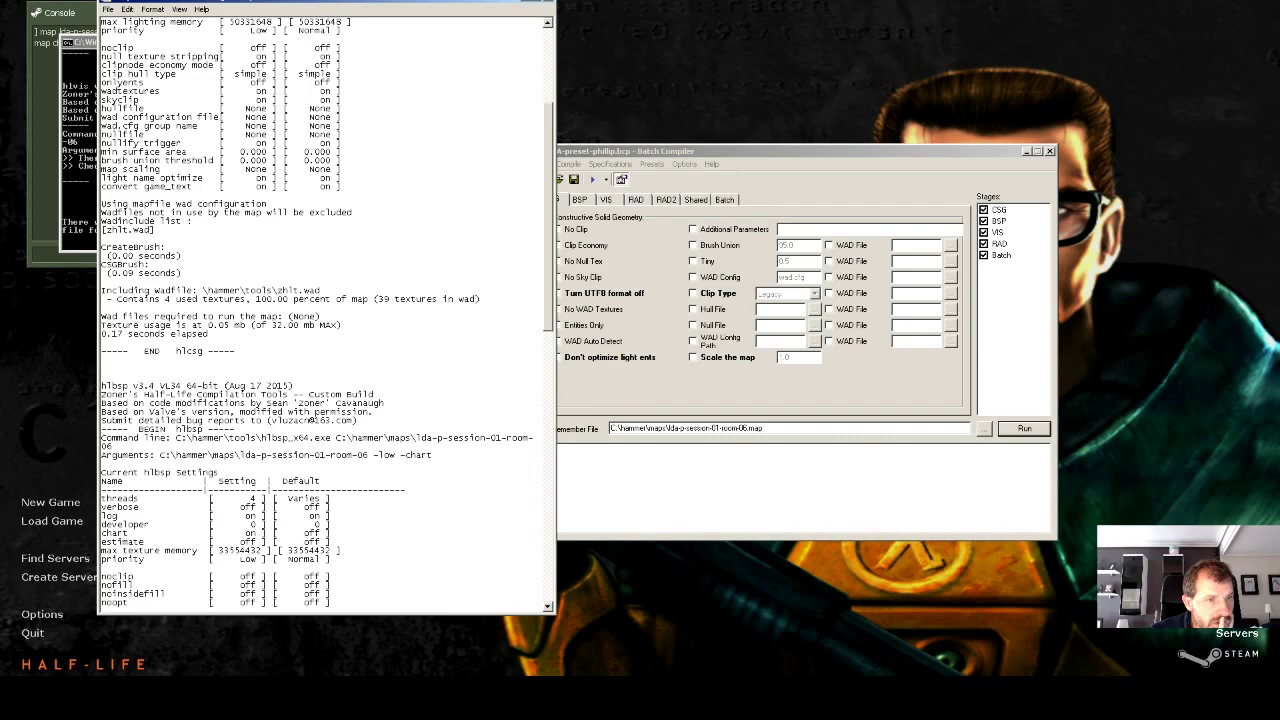
scroll(326, 312, "down", 8)
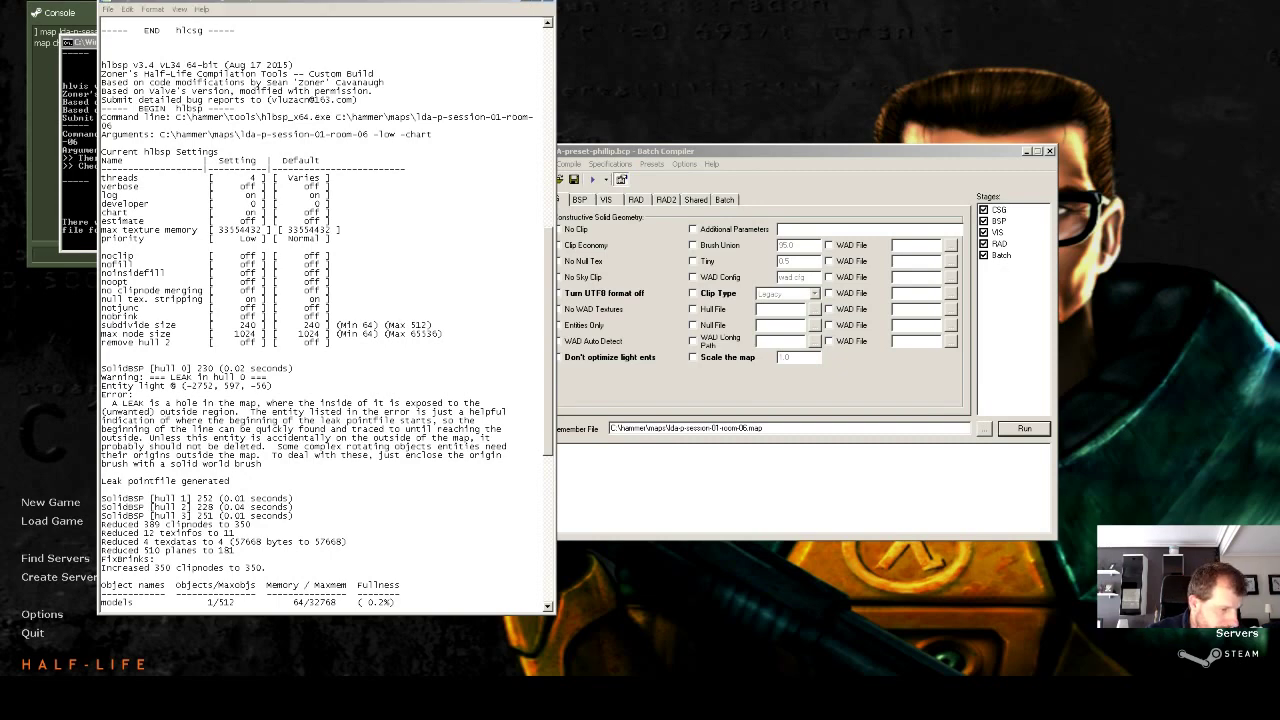
Switch to Hammer and inspect the tall corridor, its light and its wall, floor and ceiling joints for gaps.
key("alt+Tab")
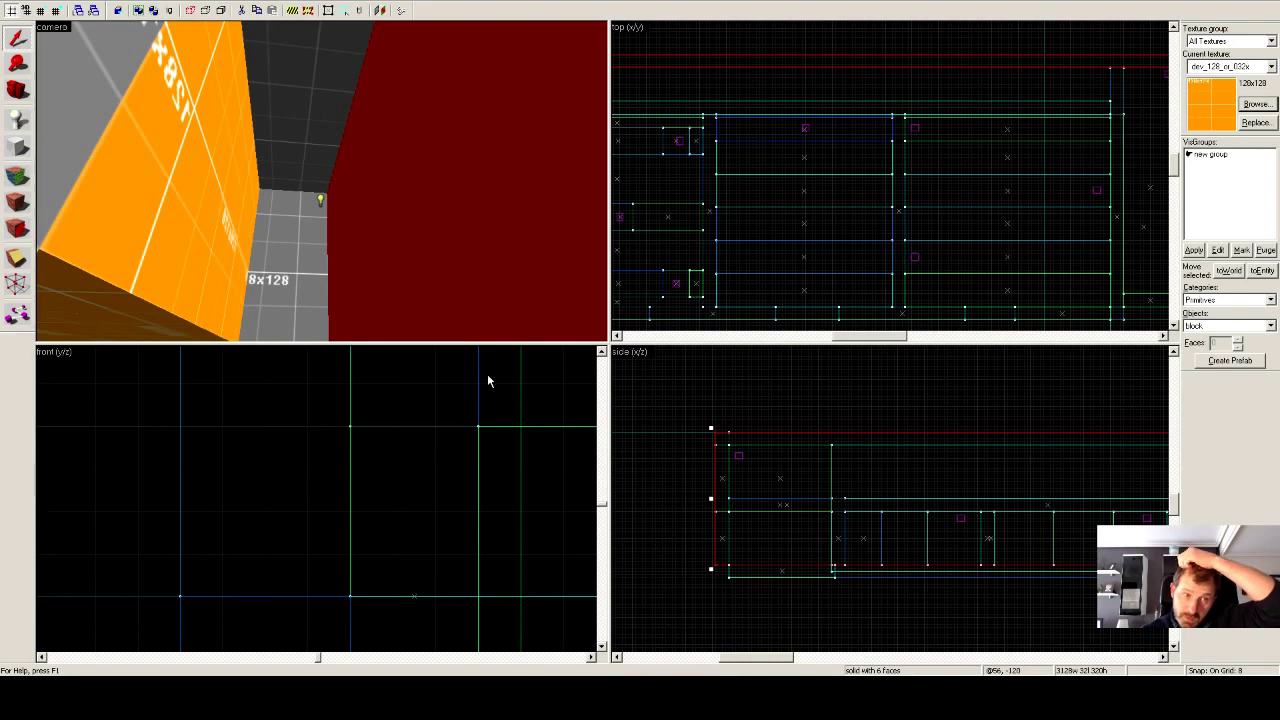
scroll(290, 270, "up", 2)
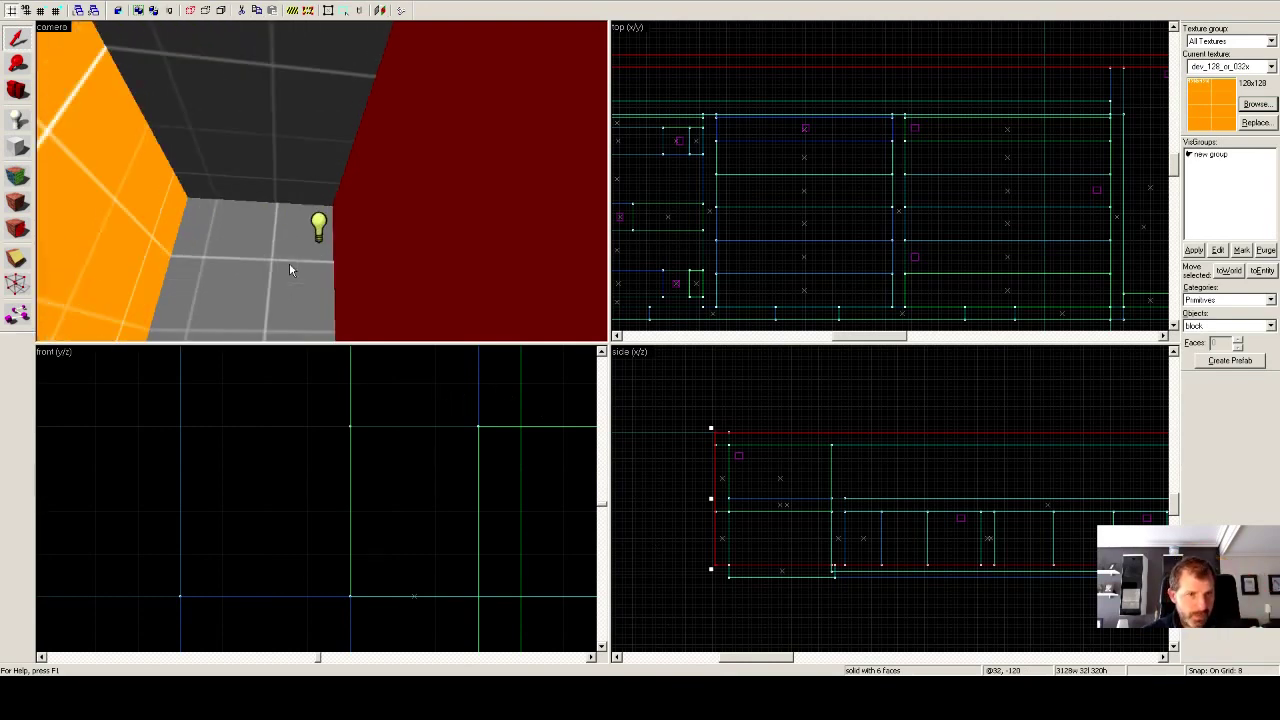
key("z")
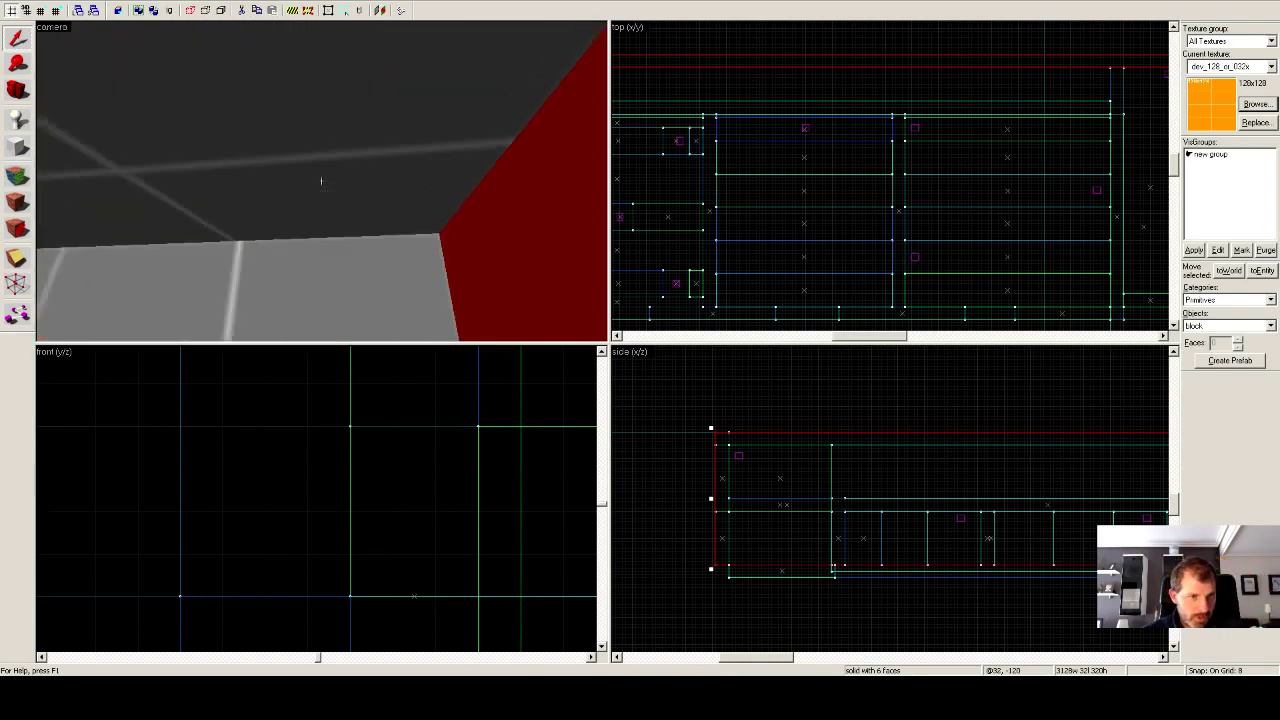
key("w")
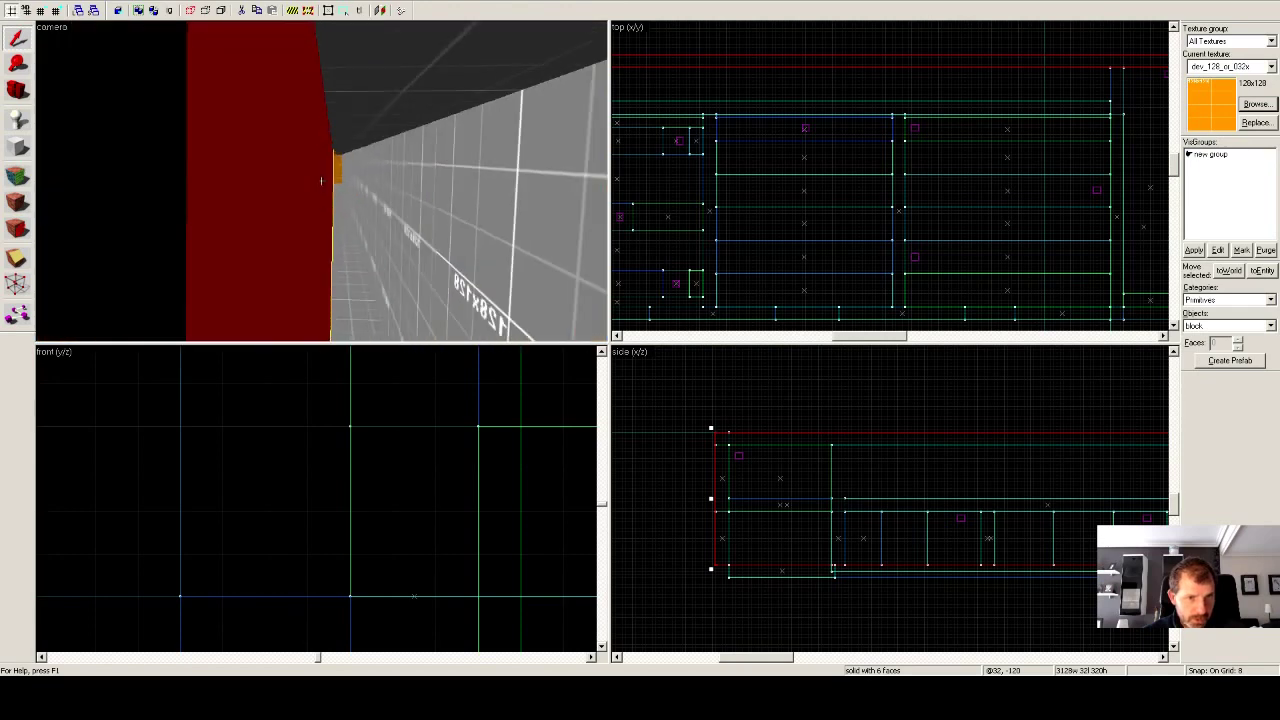
key("w")
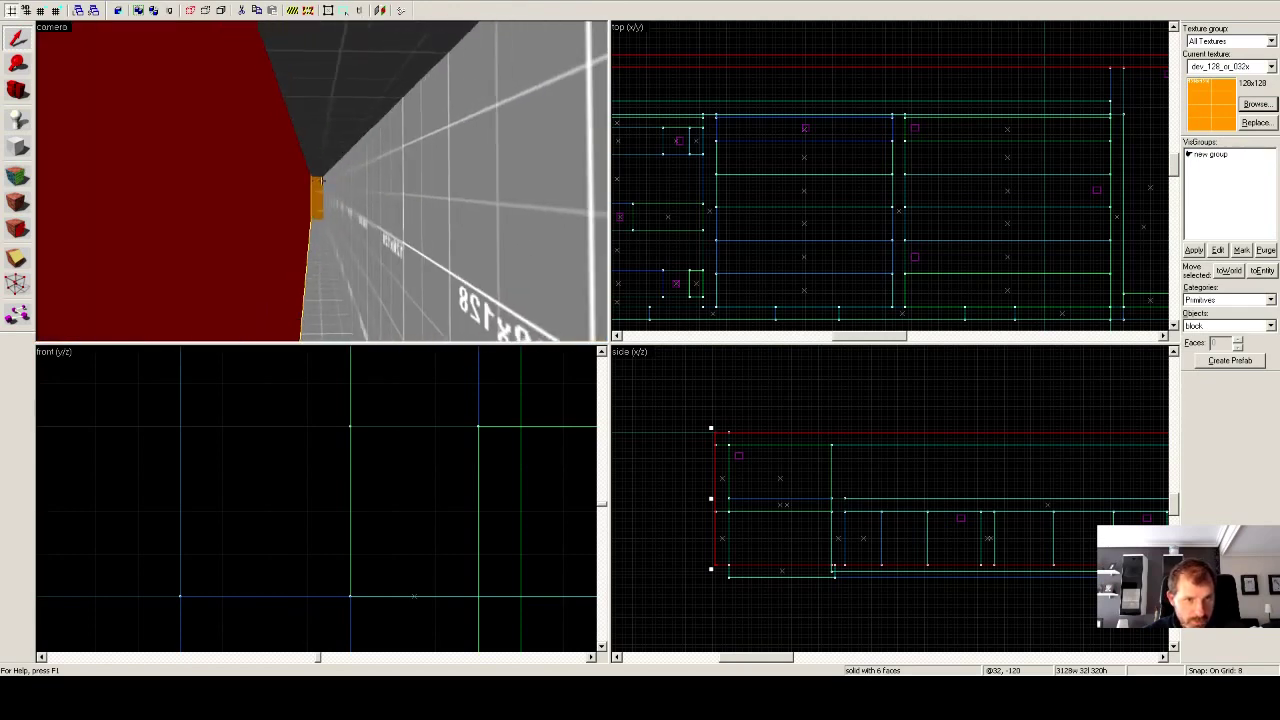
key("w")
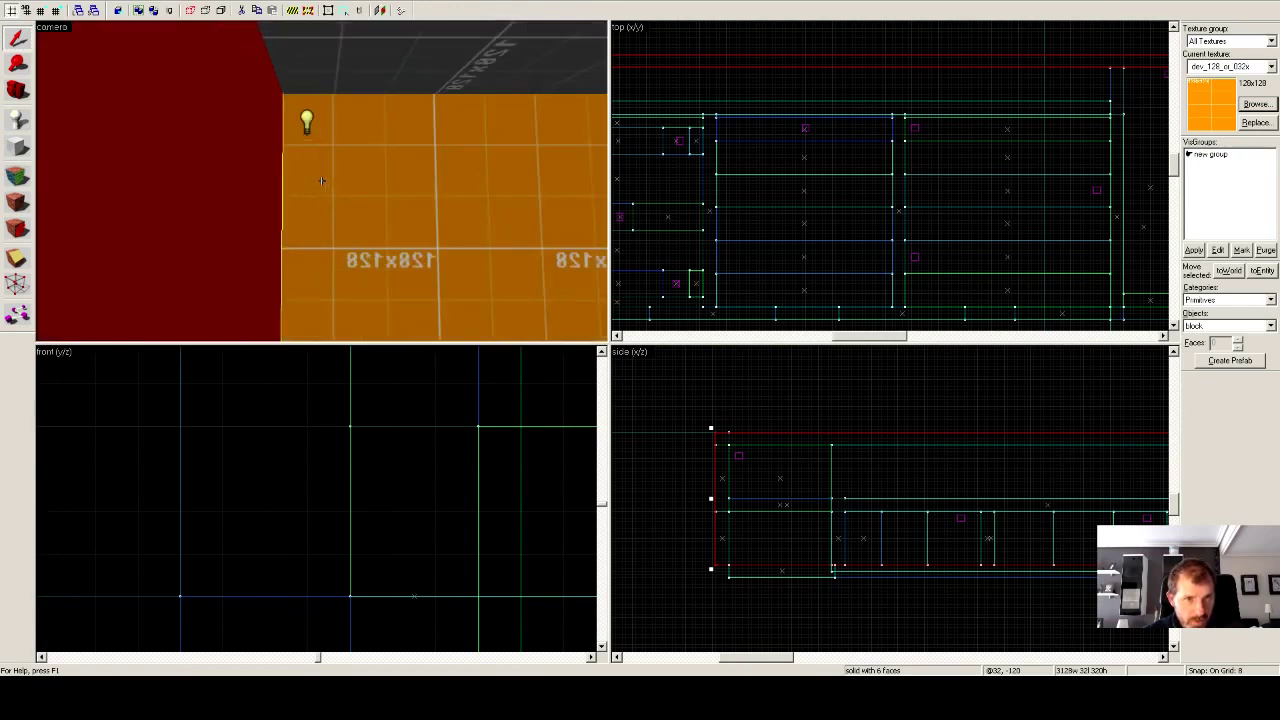
key("Left")
key("Right")
key("Right")
key("Right")
key("Right")
key("Right")
key("Right")
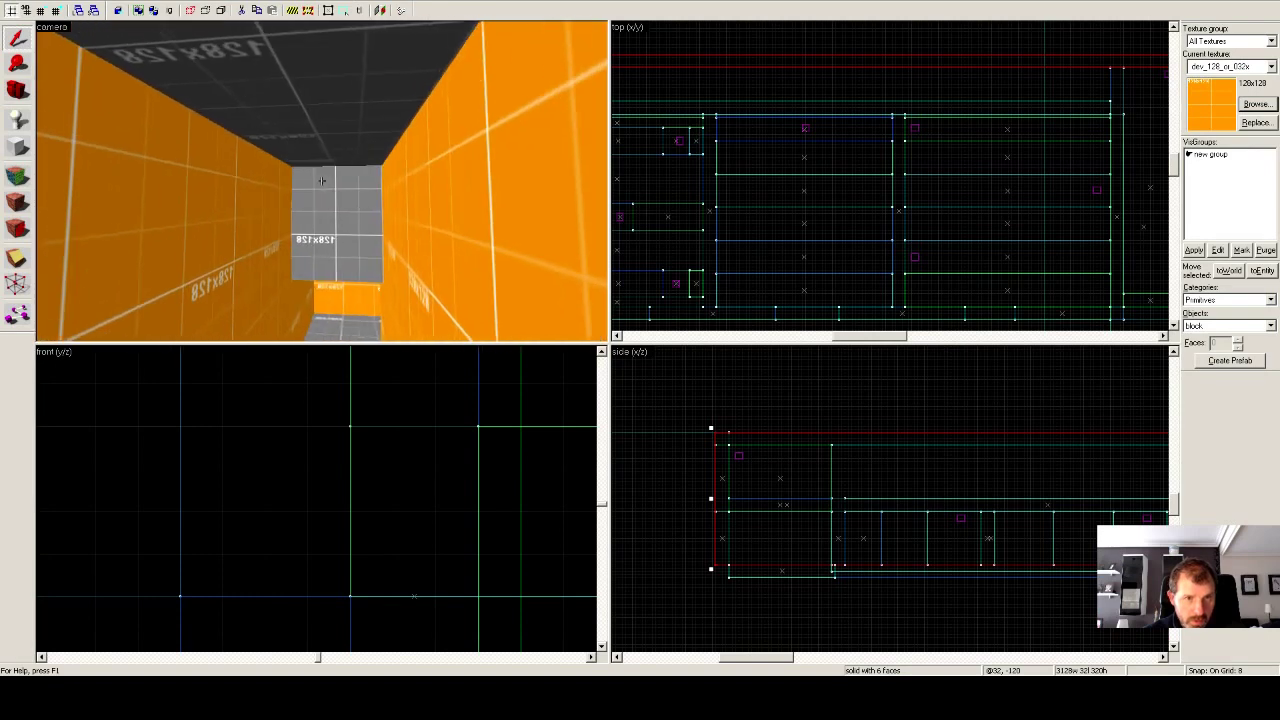
key("w")
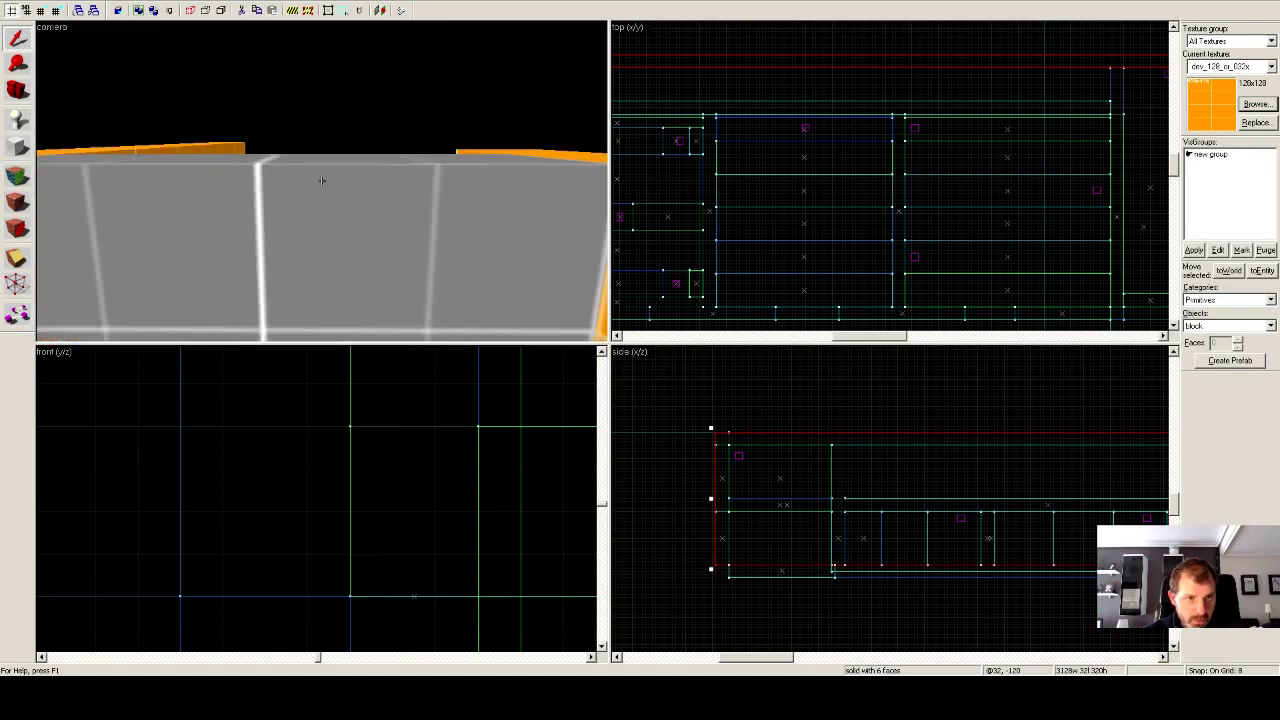
key("w")
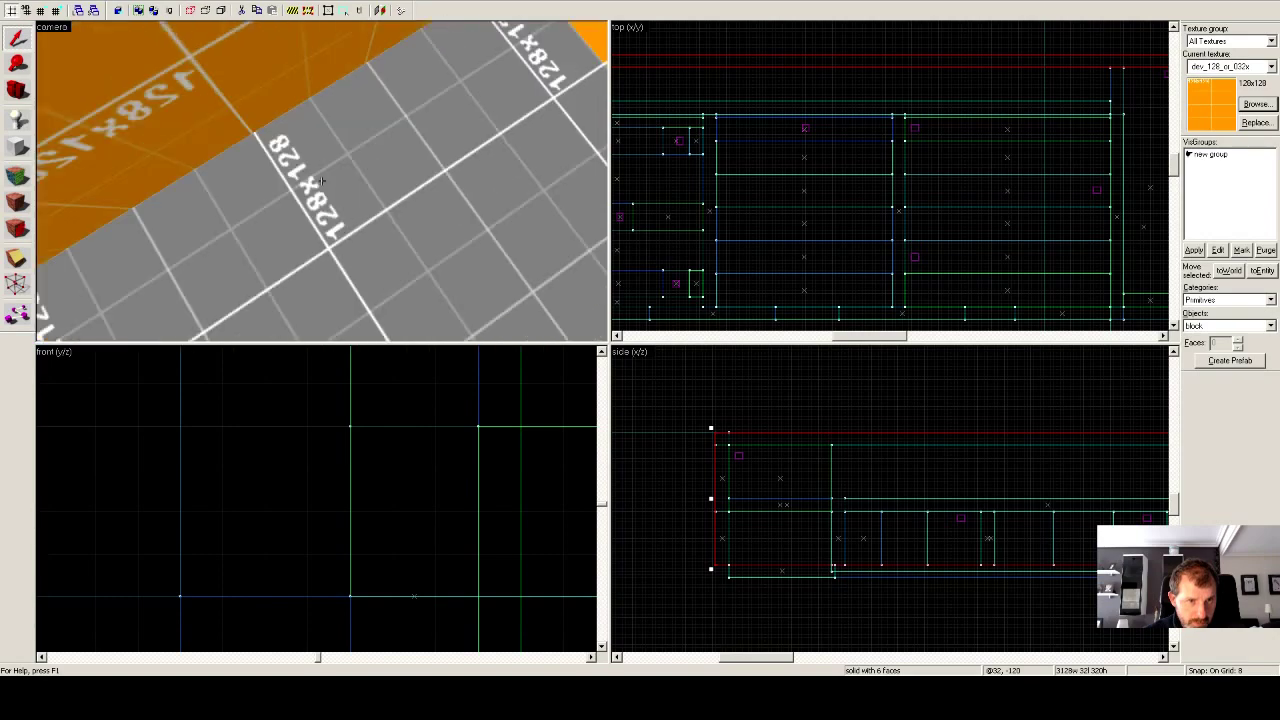
key("w")
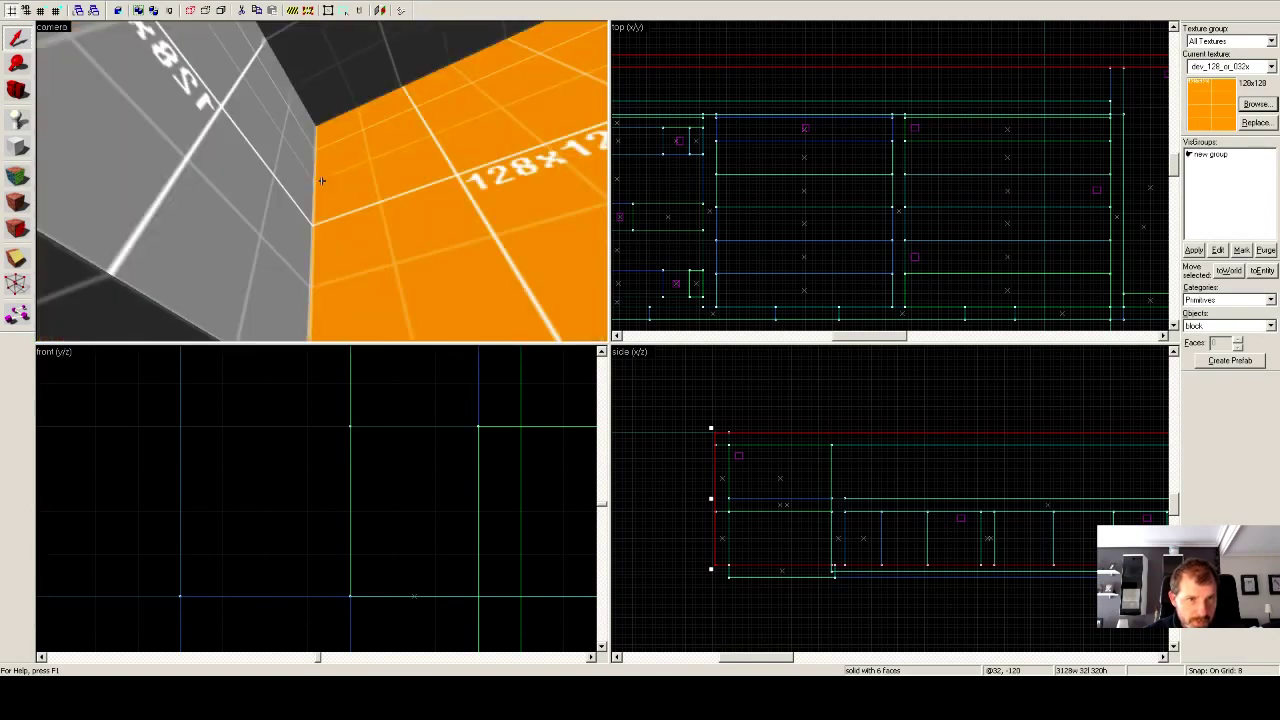
key("w")
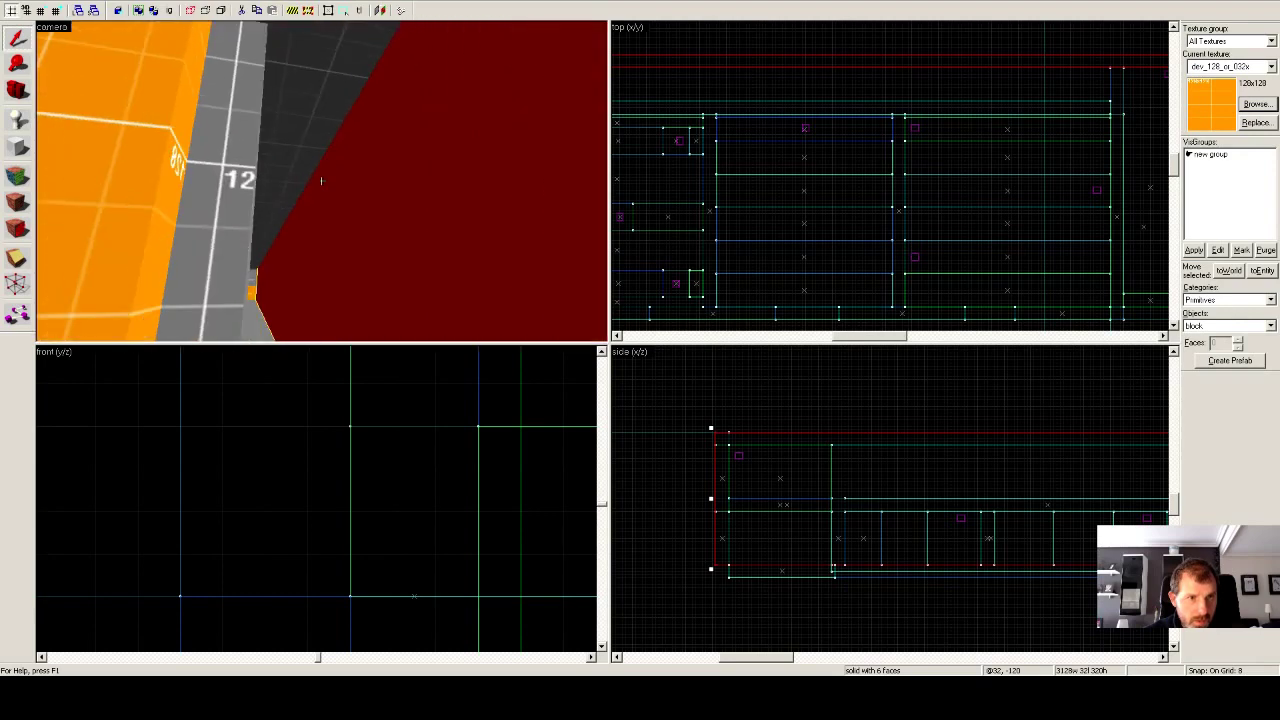
key("w")
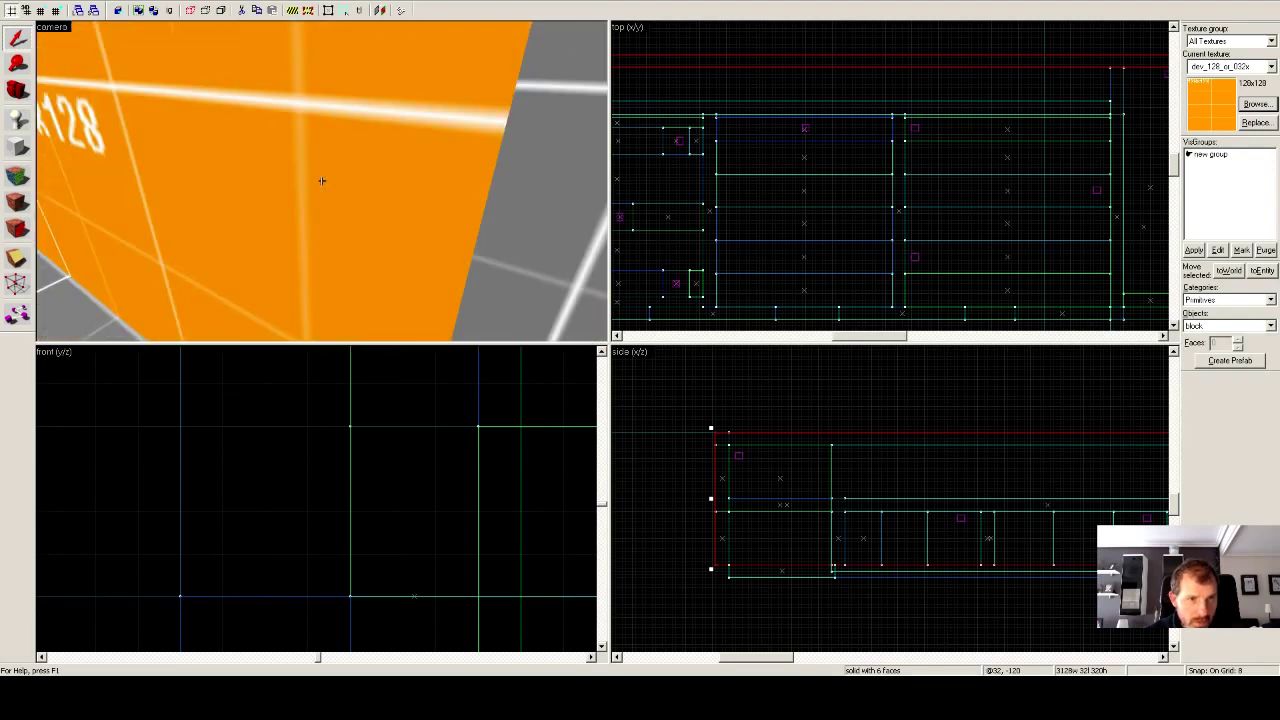
Extend the 416-unit-wide overhead brush beside the corridor to a depth of 32 units, closing the gap to the adjoining grey wall.
key("w")
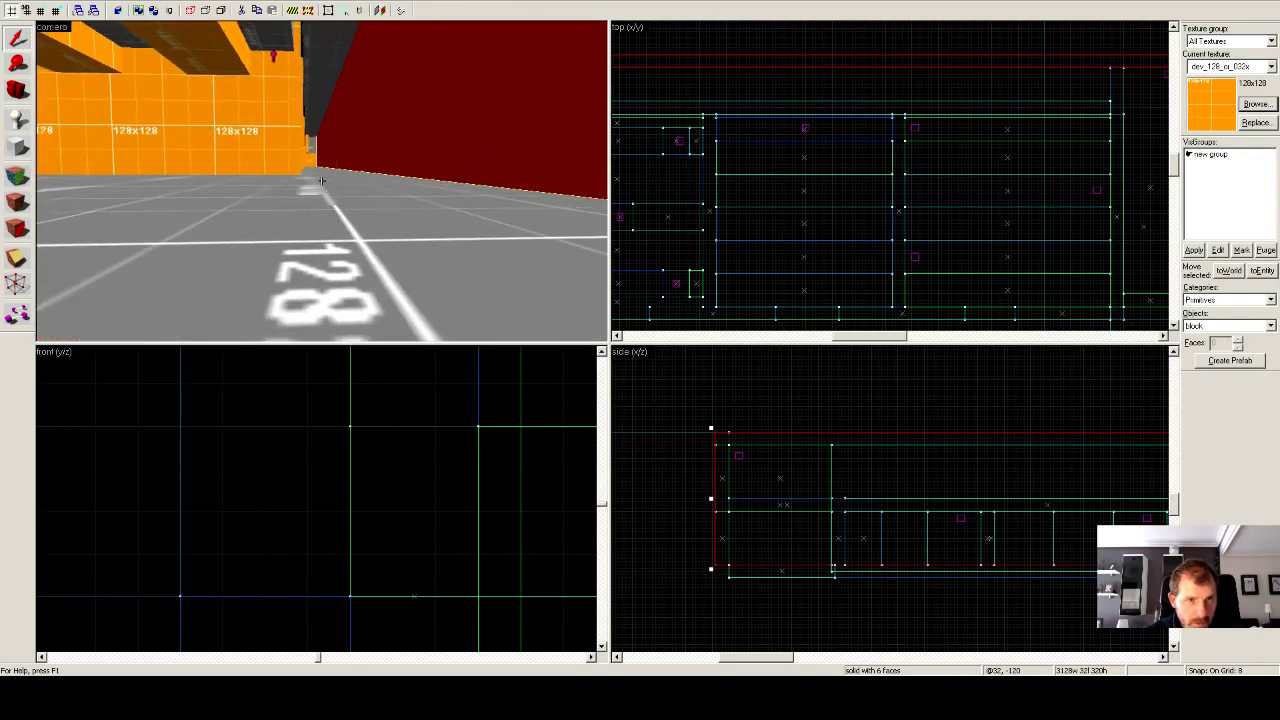
key("w")
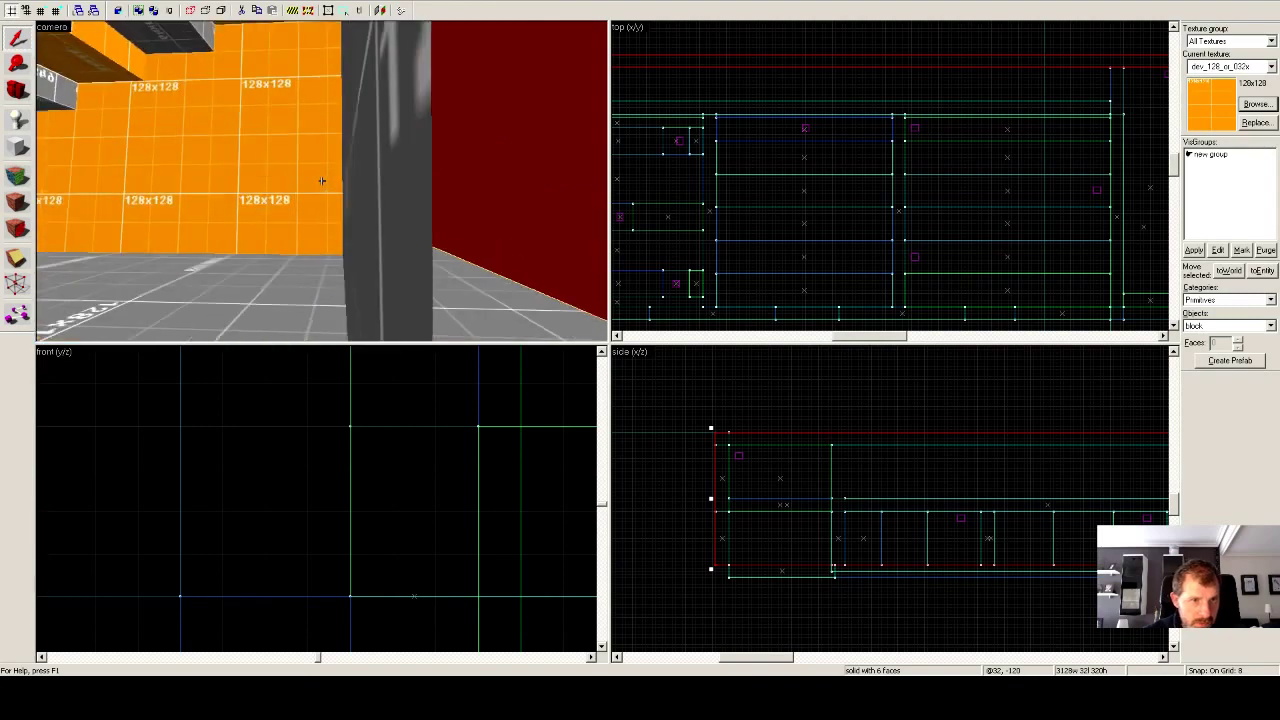
key("w")
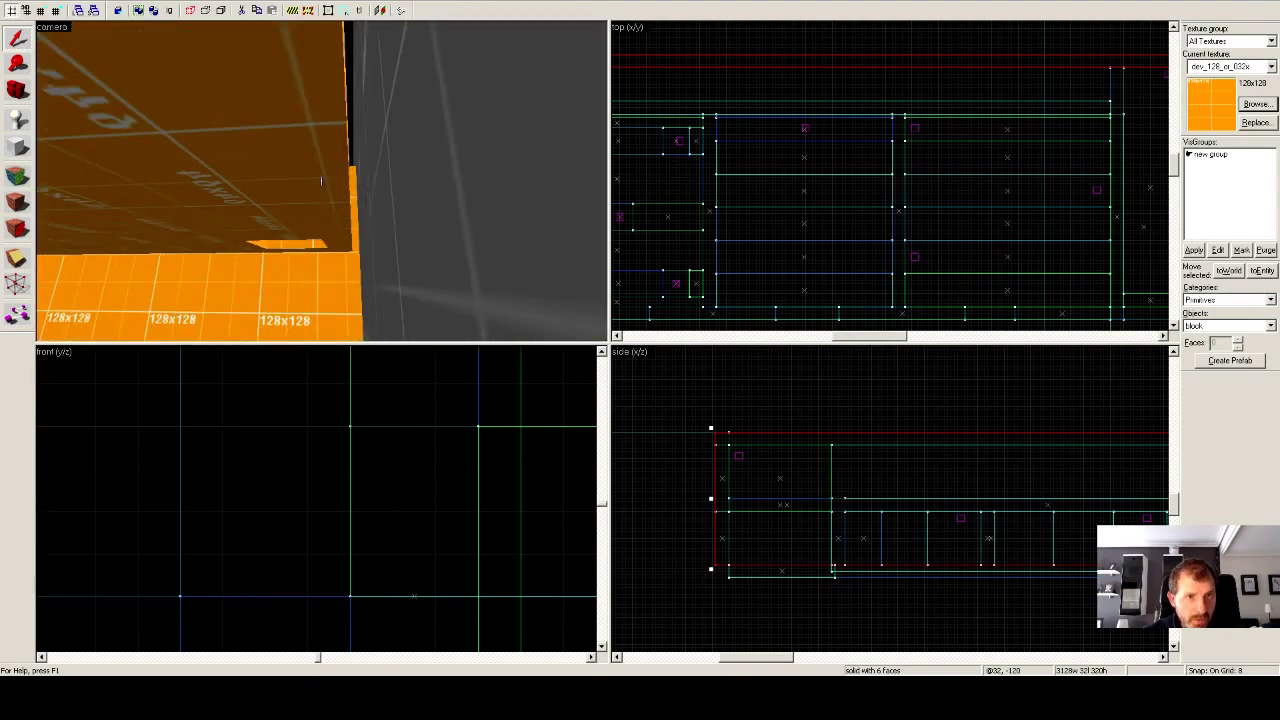
left_click(321, 181)
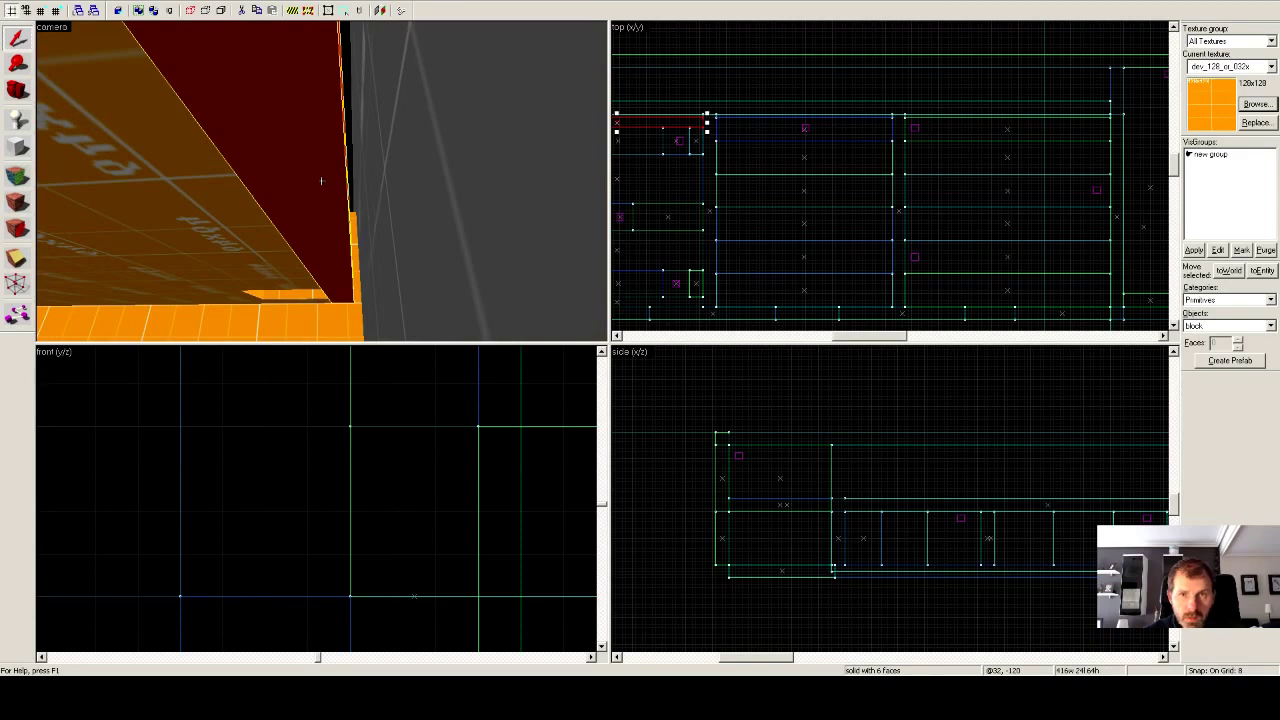
key("w")
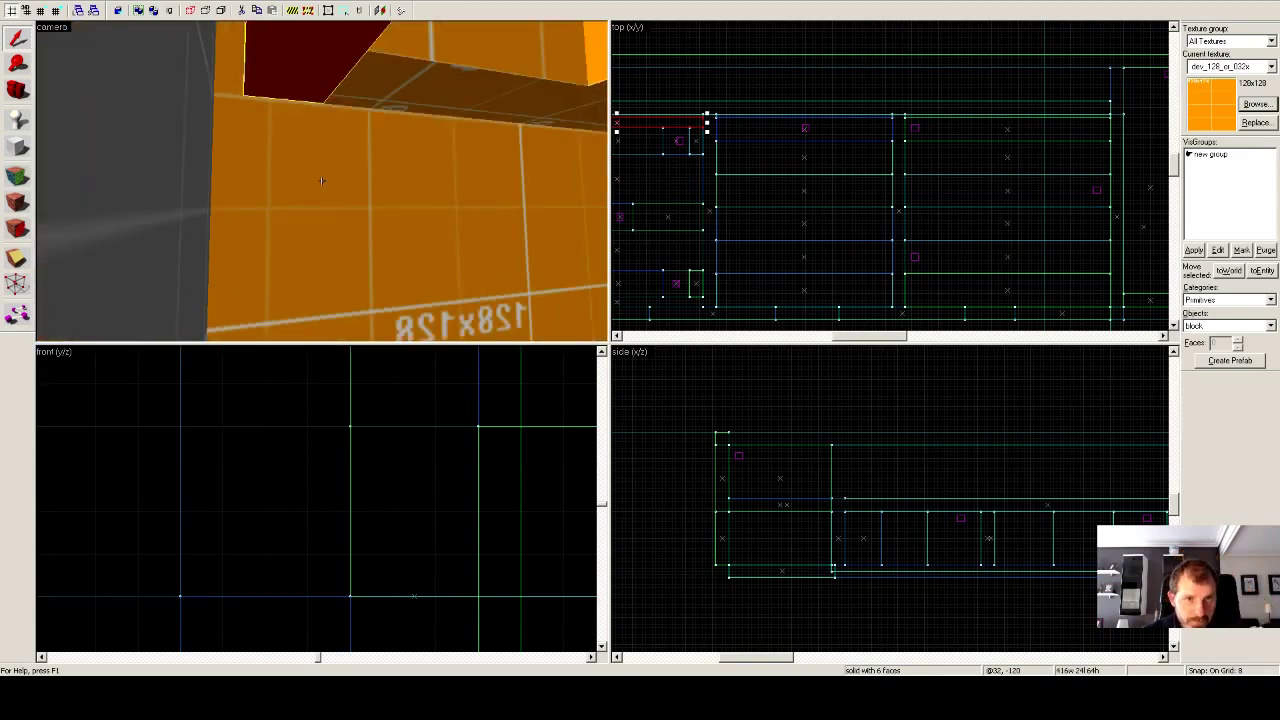
key("w")
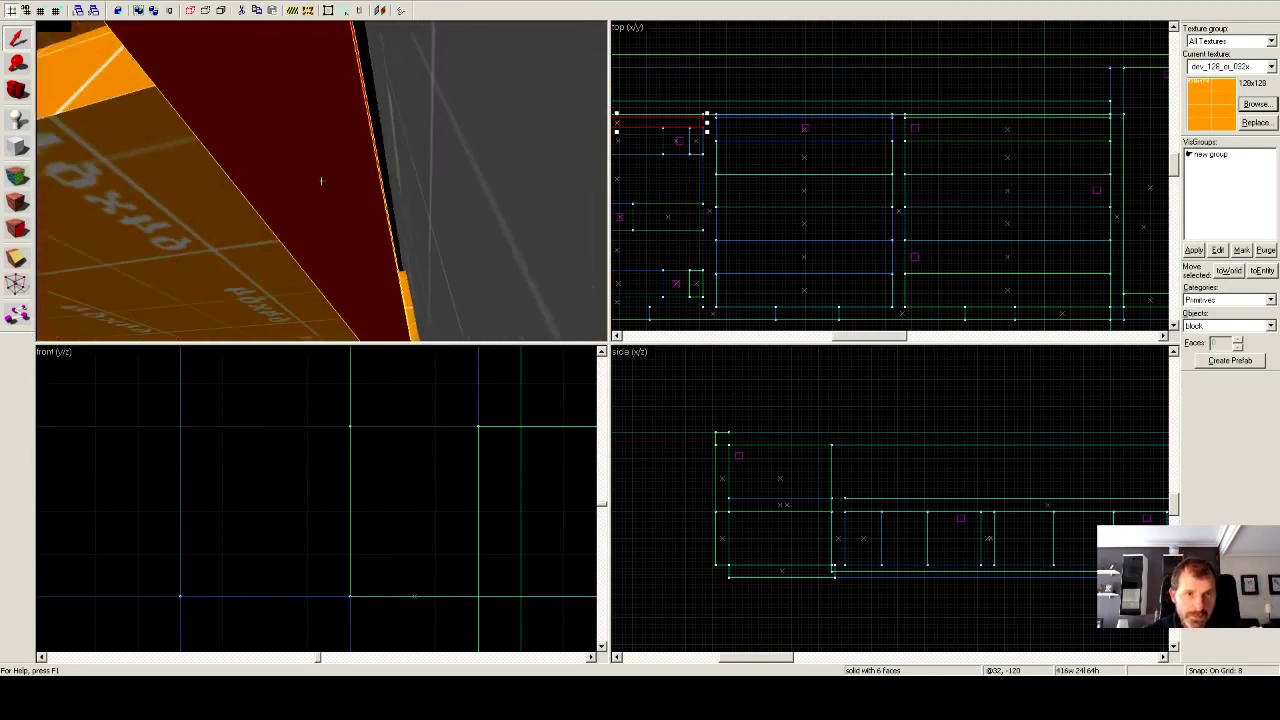
key("Left")
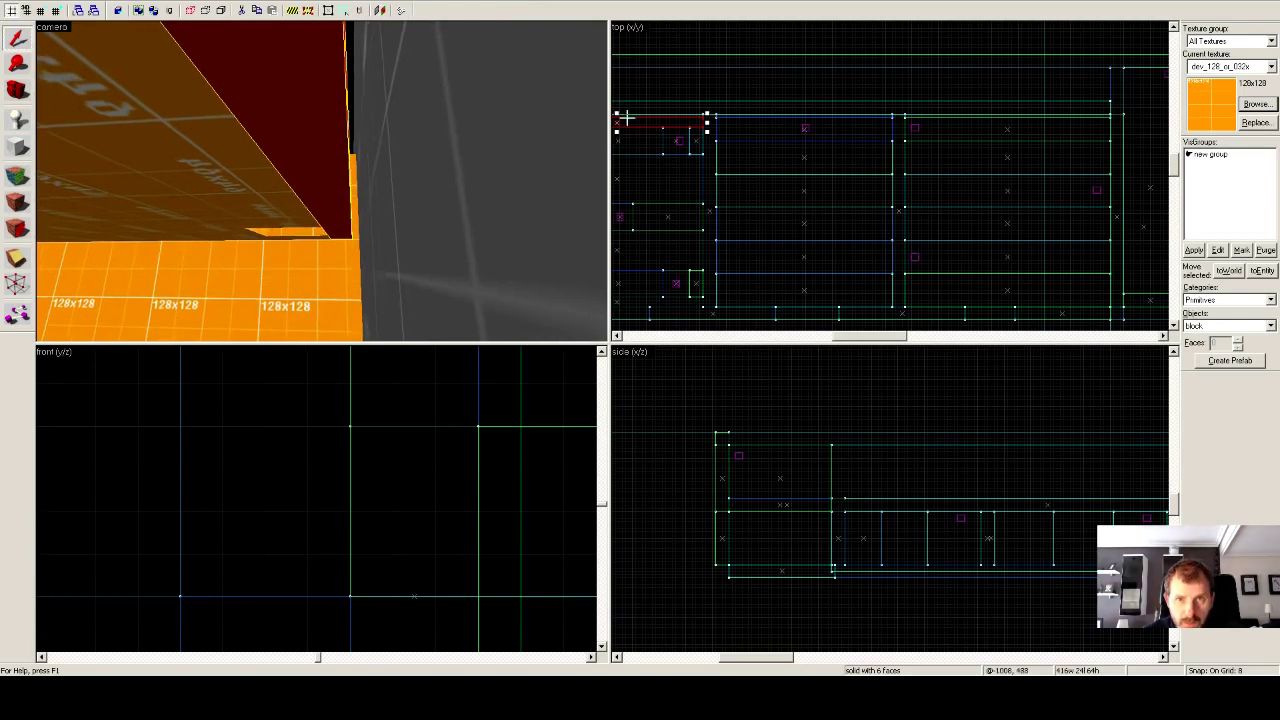
left_click_drag(619, 122, 616, 111)
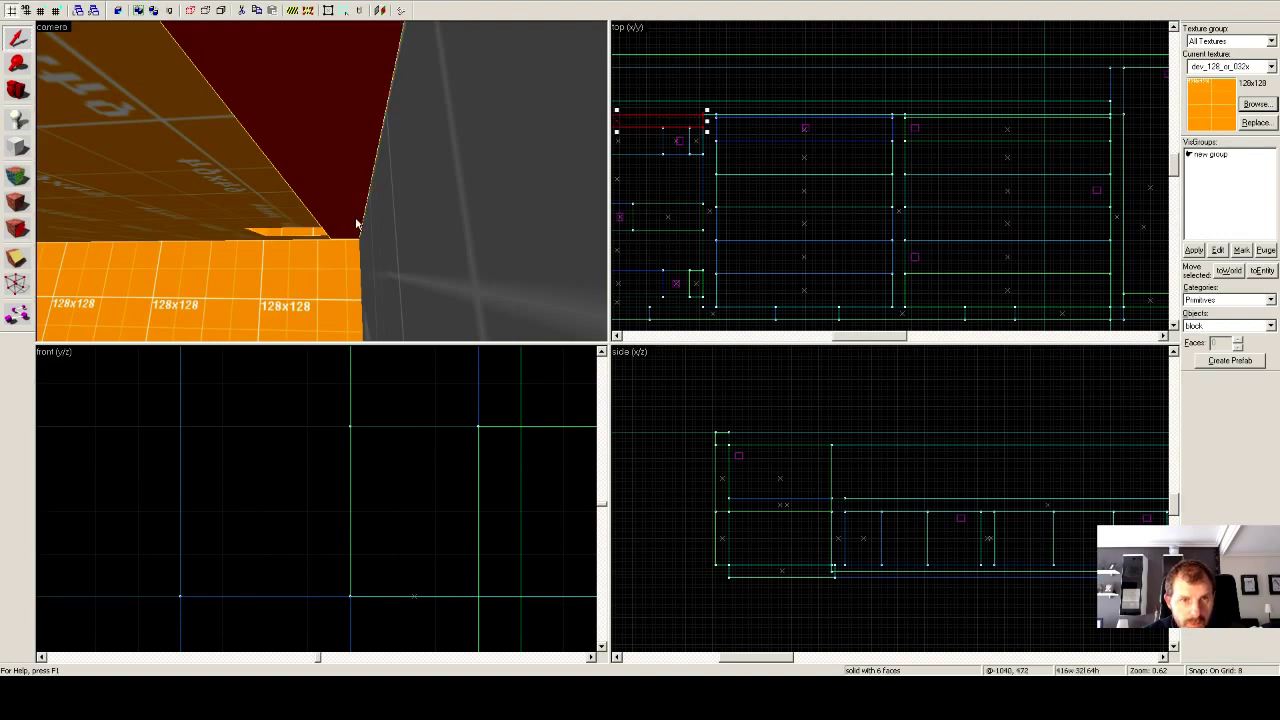
left_click_drag(357, 220, 322, 181)
key("w")
key("s")
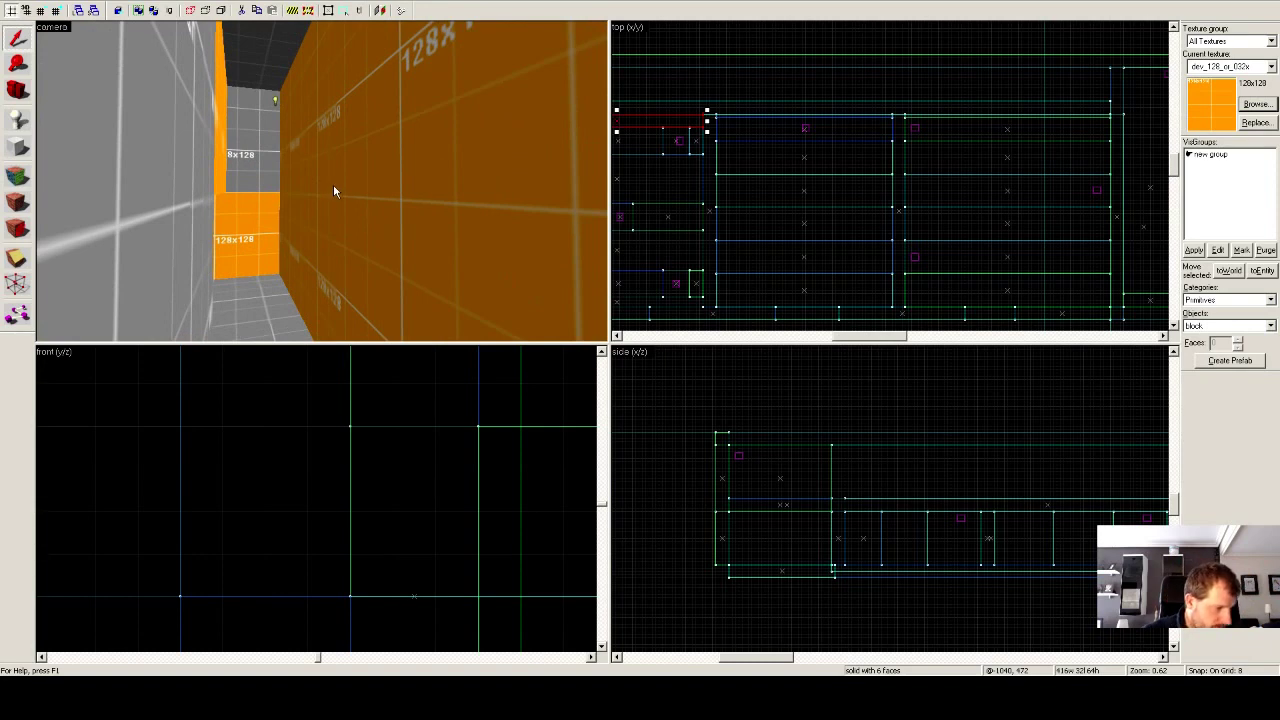
Rename the existing lda-p-session-01-room-06.rmf to lda-p-session-02-room-06.rmf while saving, and save the level under the new name.
left_click(22, 1)
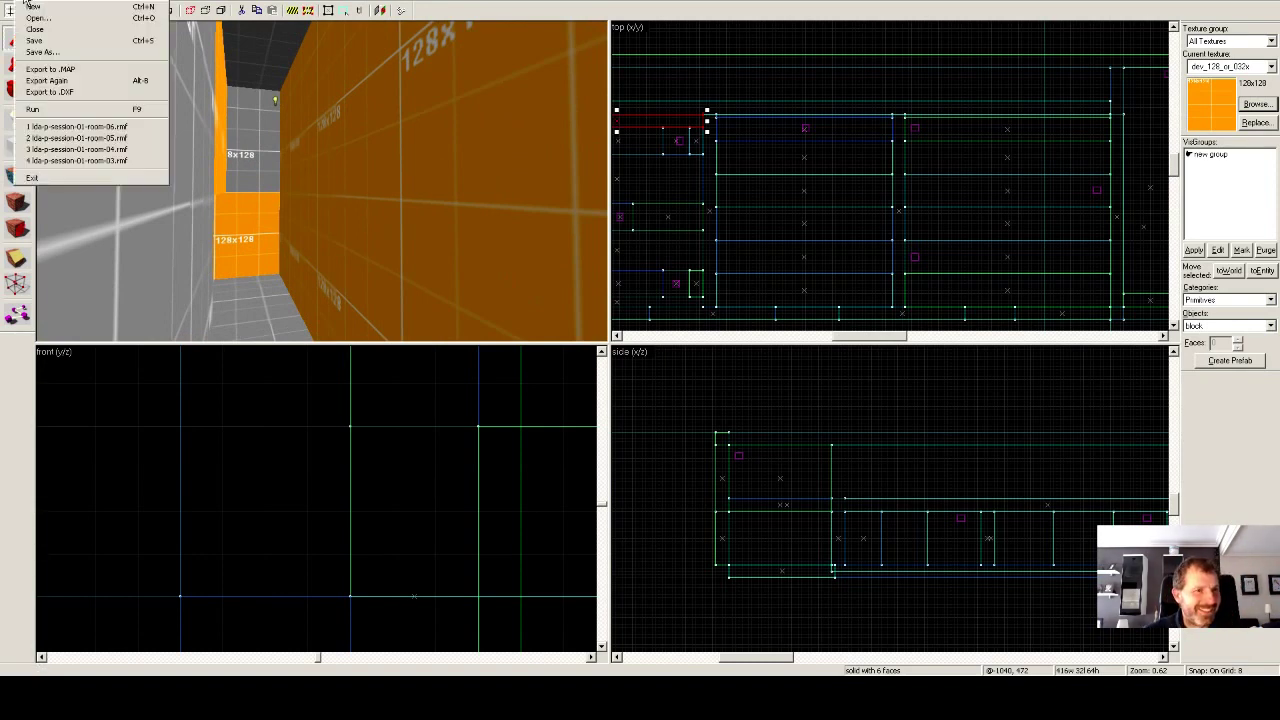
left_click(42, 51)
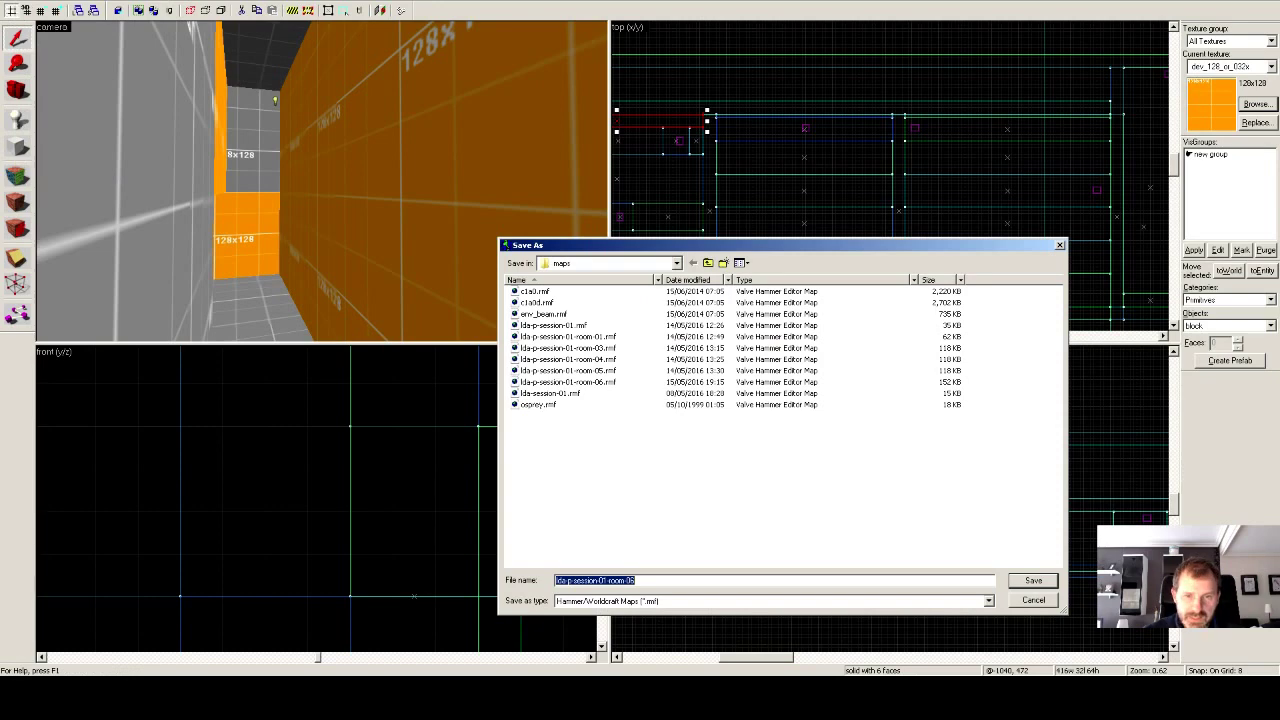
left_click(568, 382)
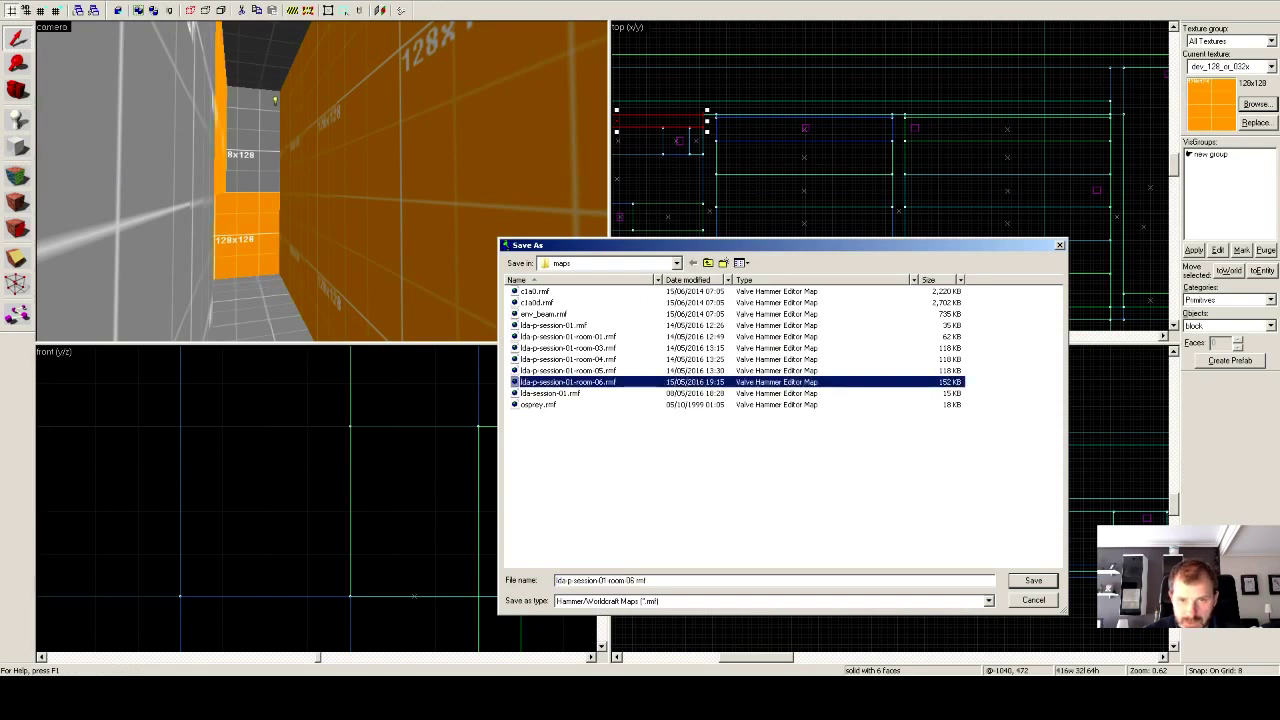
left_click(568, 382)
left_click(567, 382)
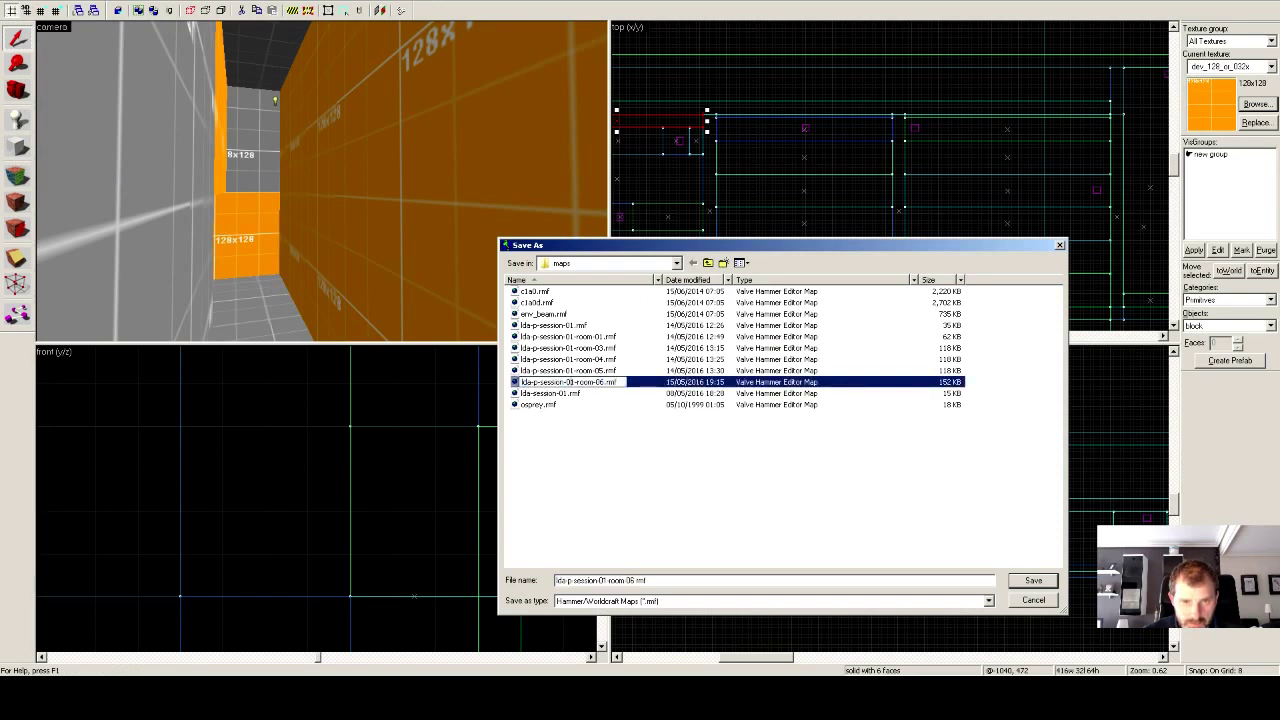
left_click_drag(571, 382, 576, 382)
type("2")
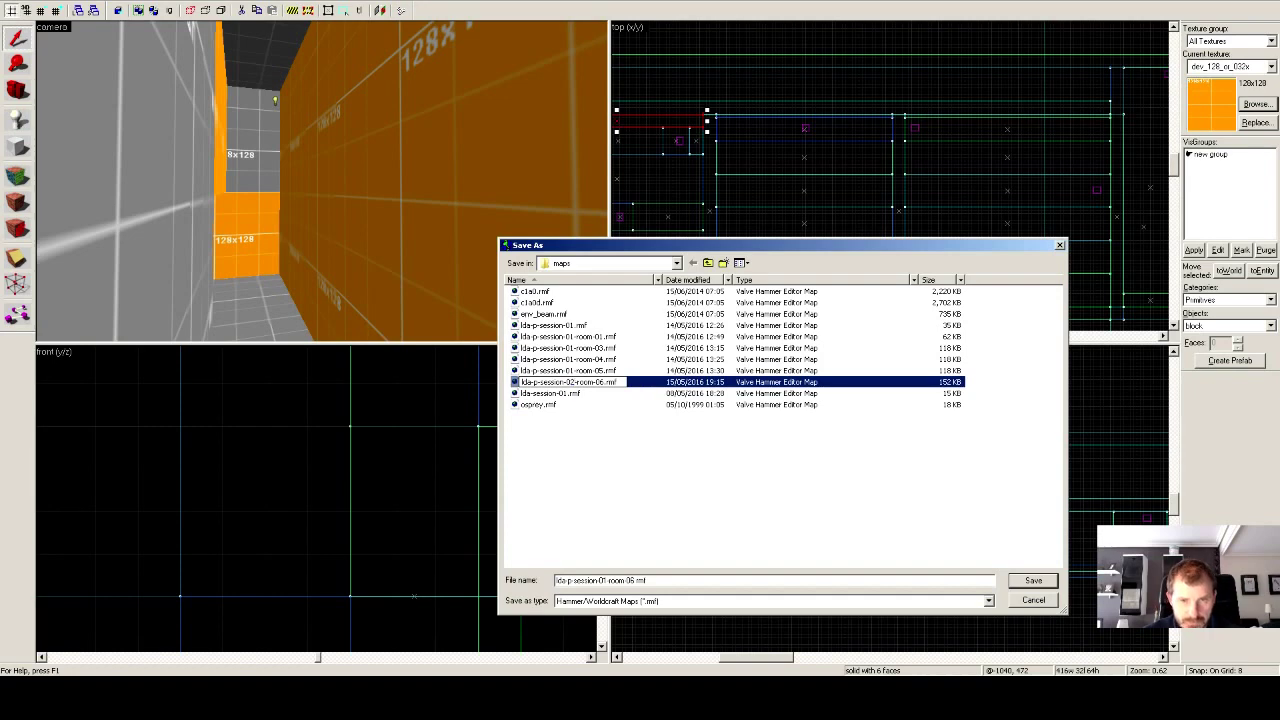
key("Return")
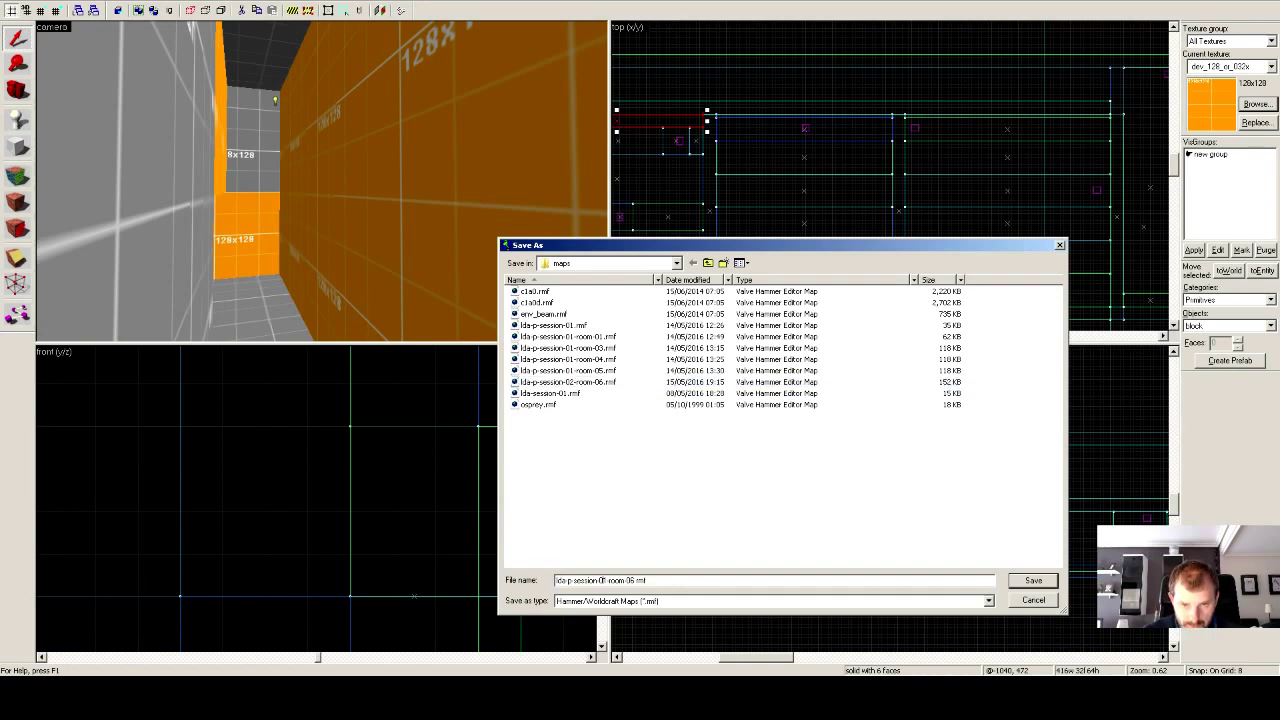
left_click(1022, 582)
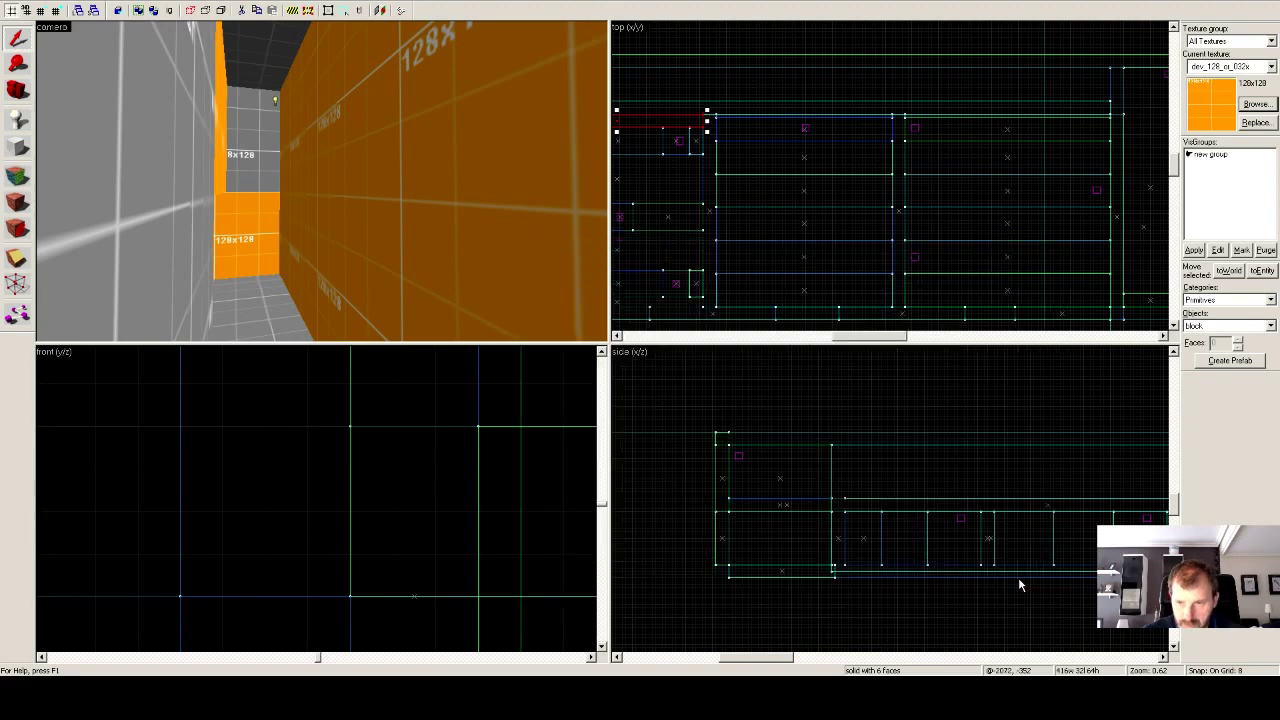
Export the level as lda-p-session-02-room-06.map.
left_click(22, 1)
left_click(57, 72)
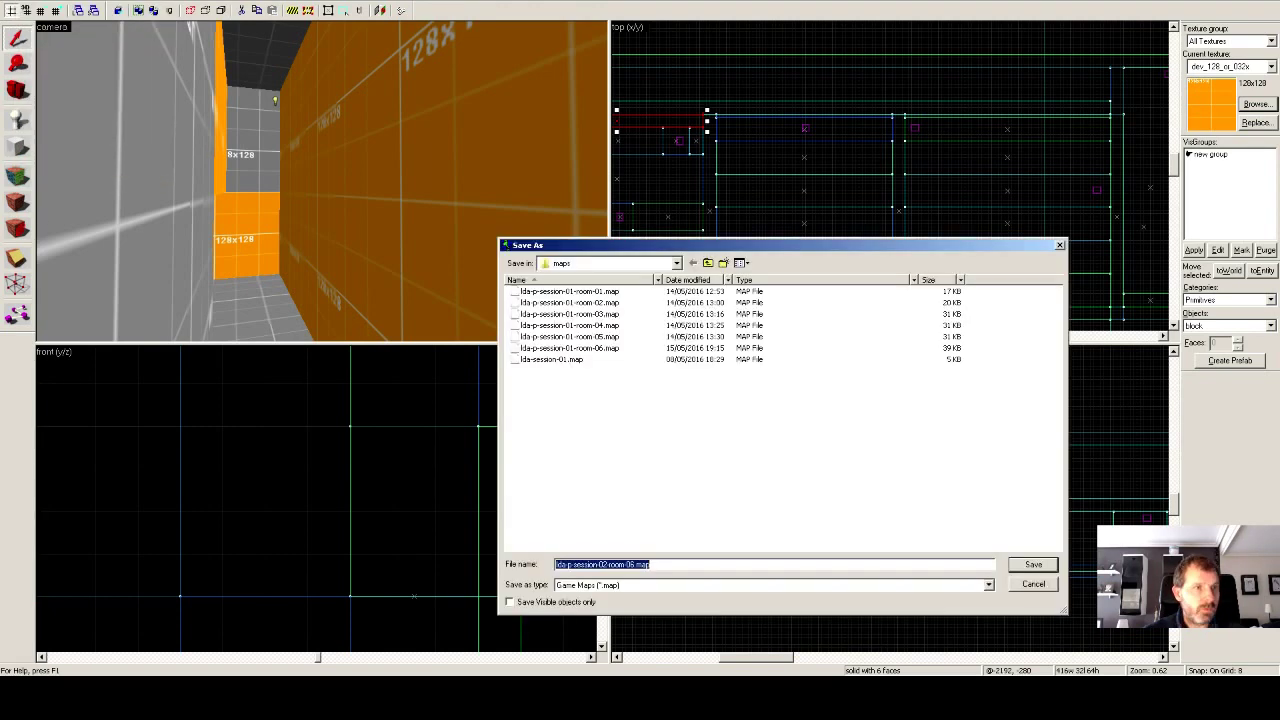
key("Return")
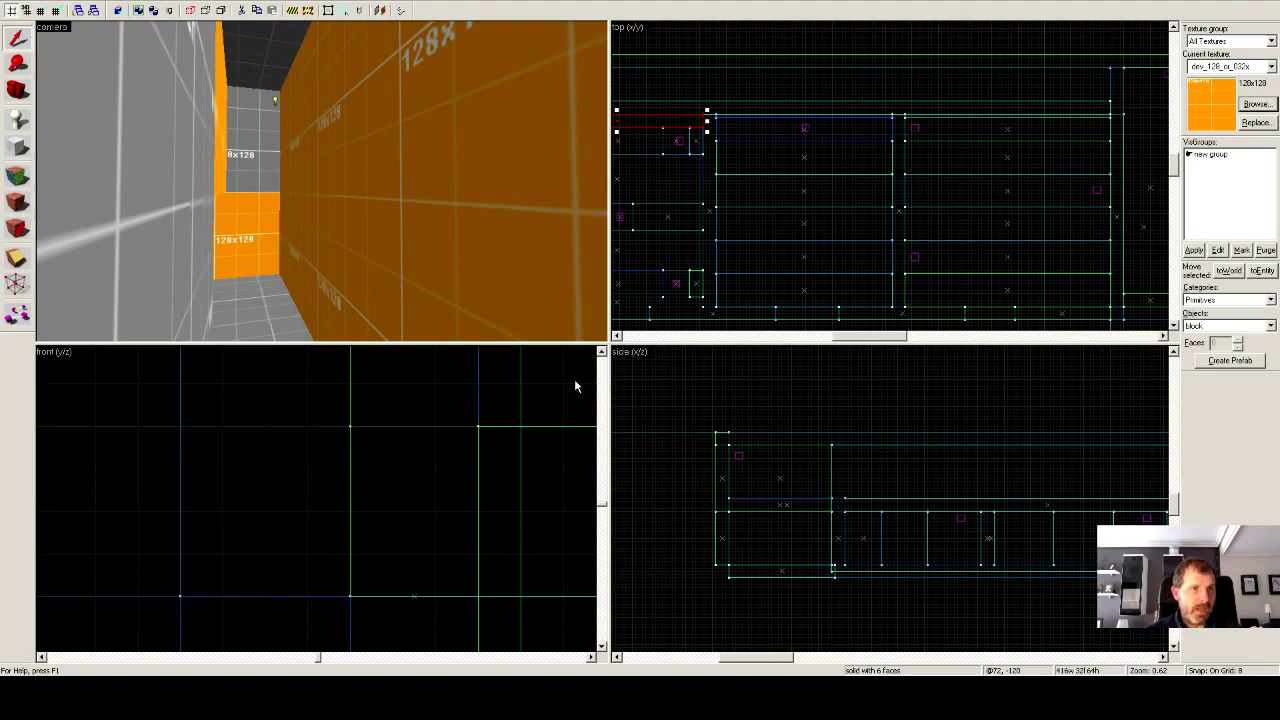
Switch to Batch Compiler, load lda-p-session-02-room-06.map and run the compile with the CSG, BSP, VIS, RAD and Batch stages.
key("alt+Tab")
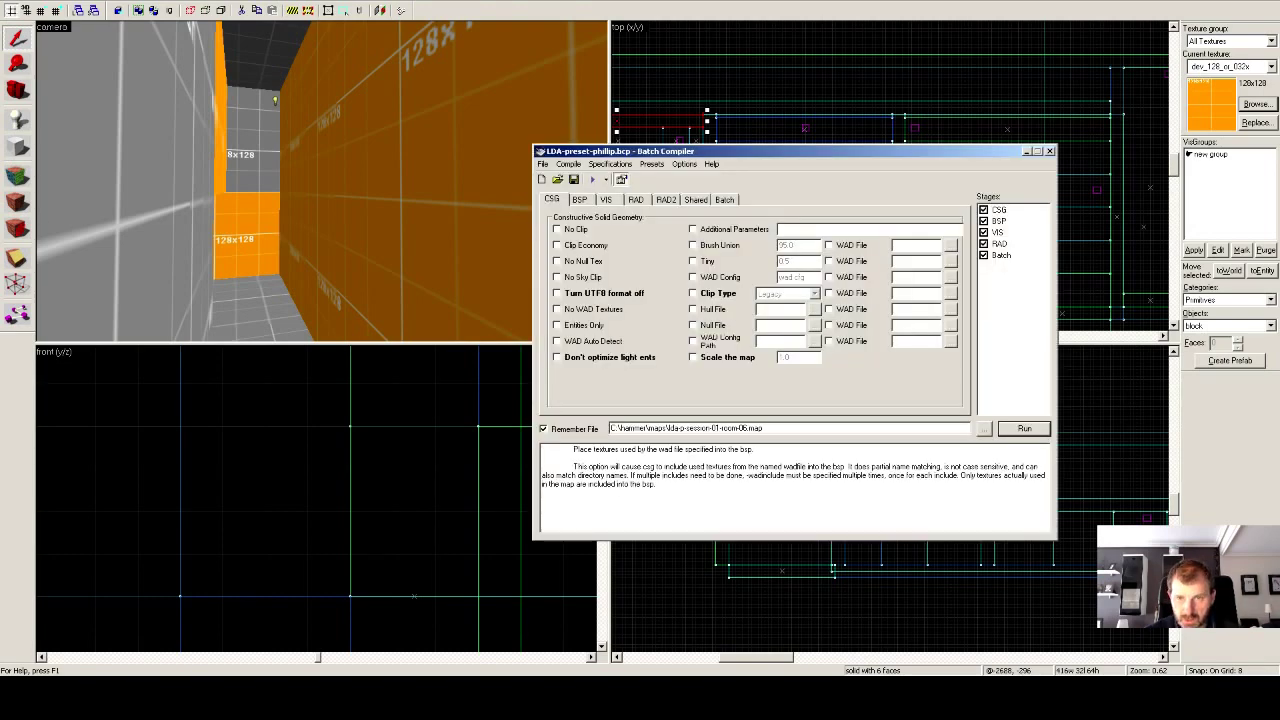
left_click(985, 429)
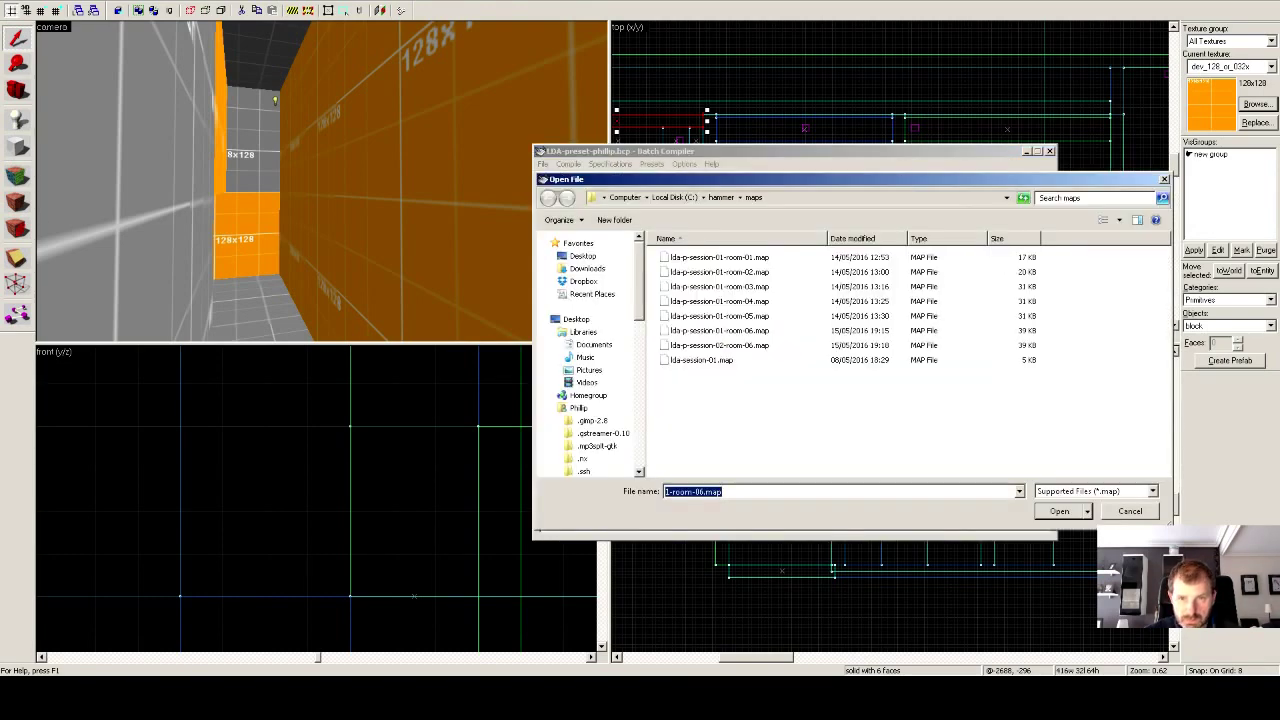
left_click(719, 345)
key("Return")
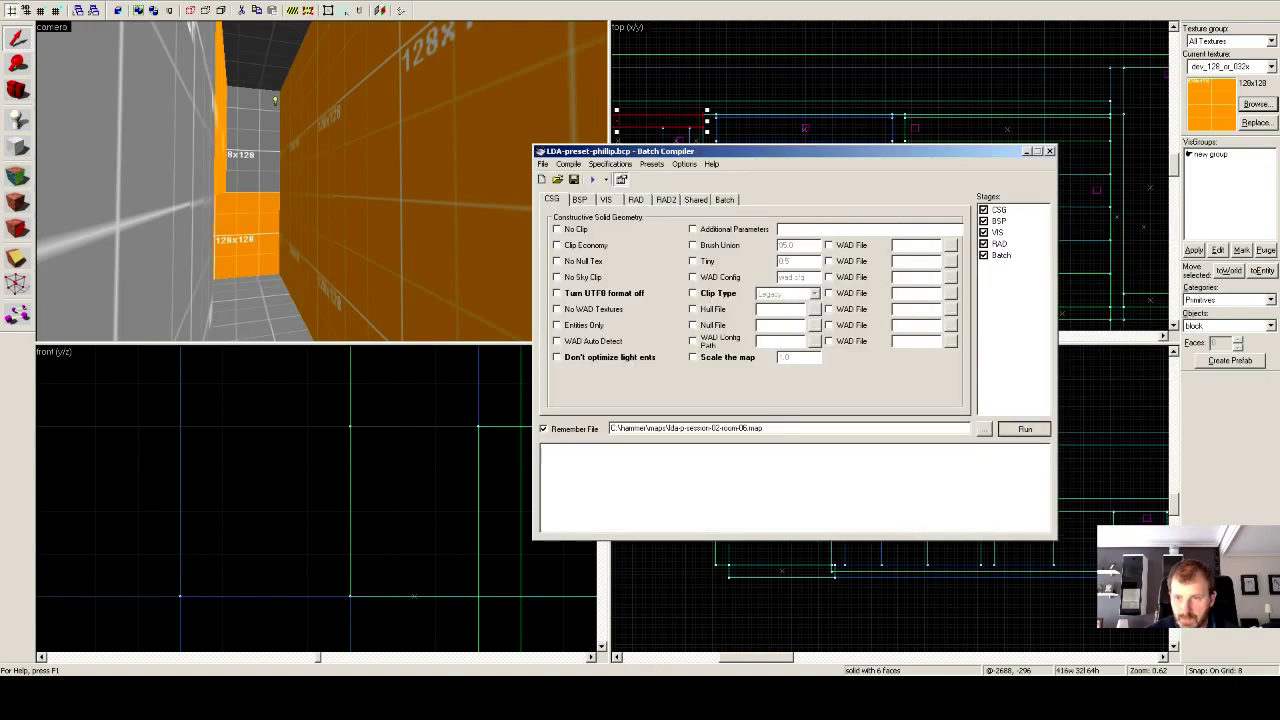
left_click(1024, 429)
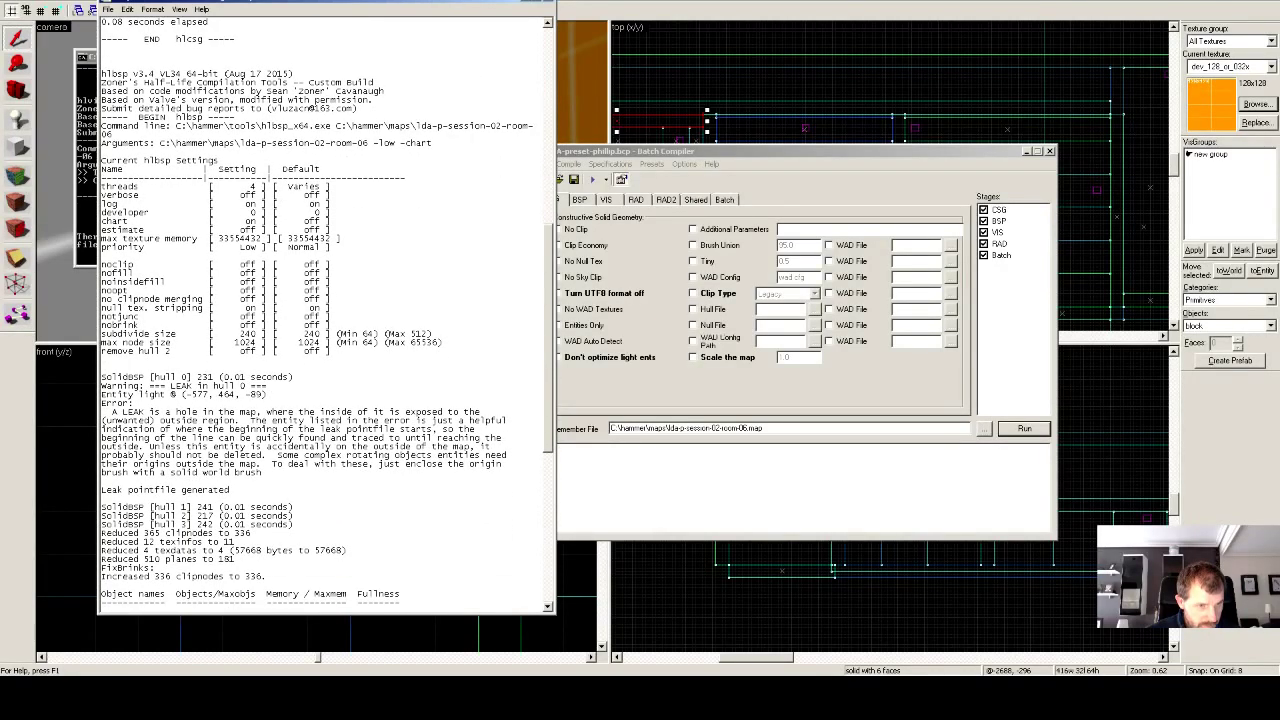
Check the coordinates of the light reported with the leak in the compile log, and switch back to Hammer.
left_click_drag(186, 395, 264, 395)
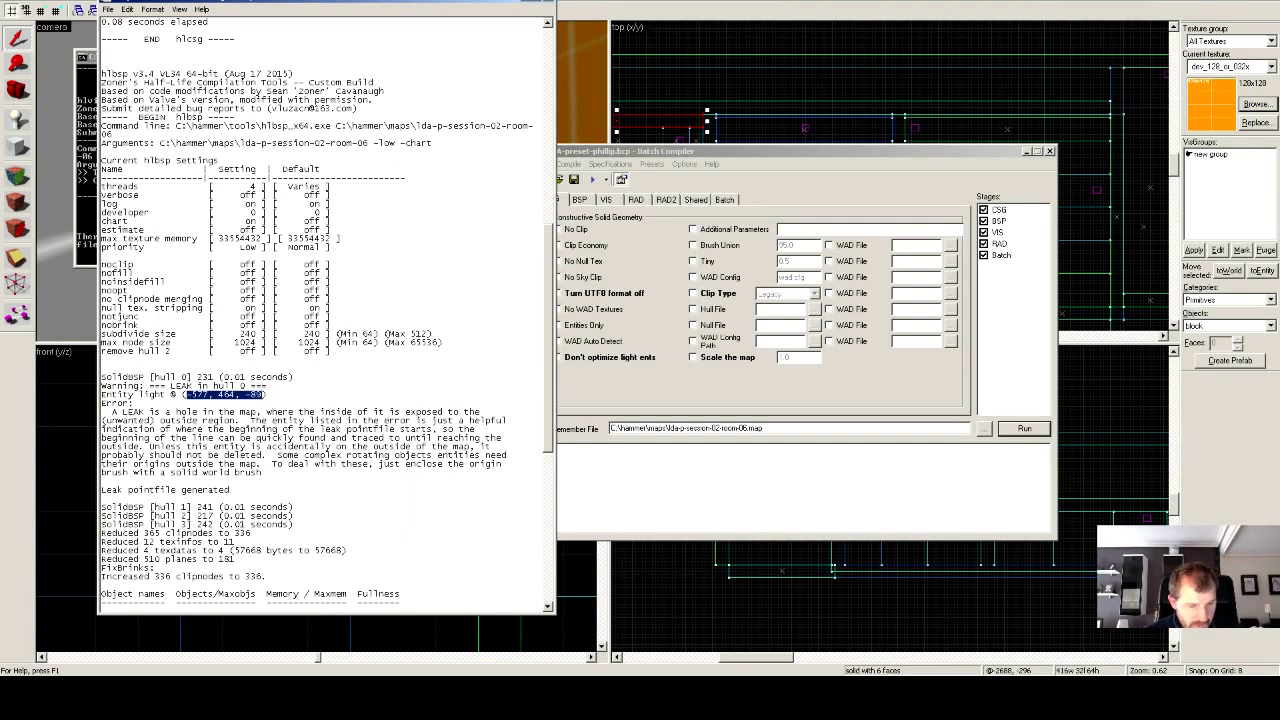
type("2")
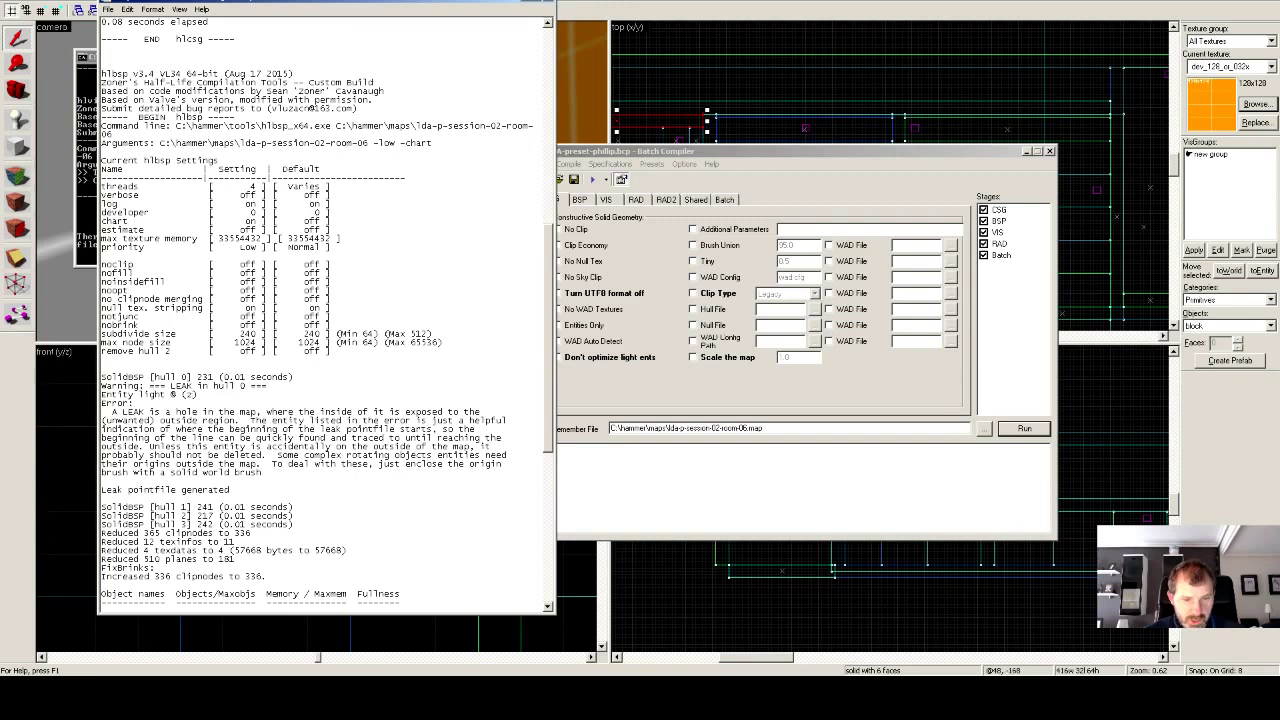
key("alt+Tab")
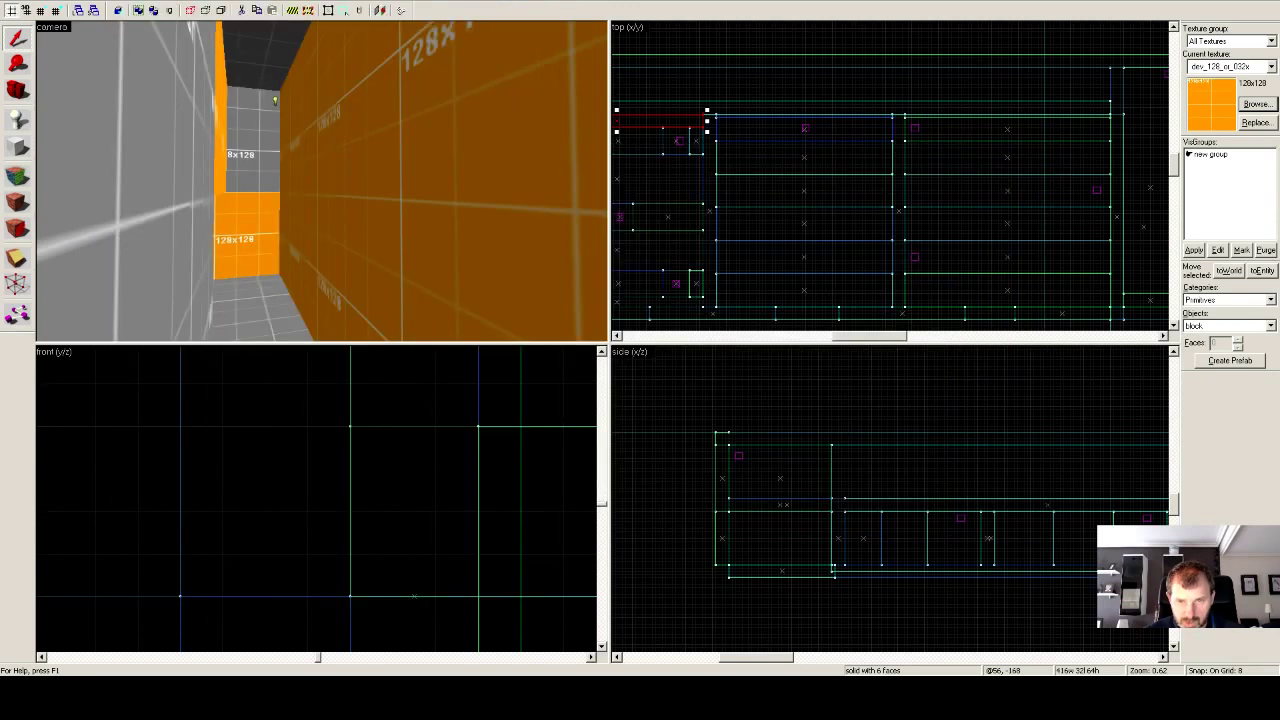
Inspect the rooms and corridor in the 3D view for gaps between ceilings and walls that could cause the leak.
key("z")
key("w")
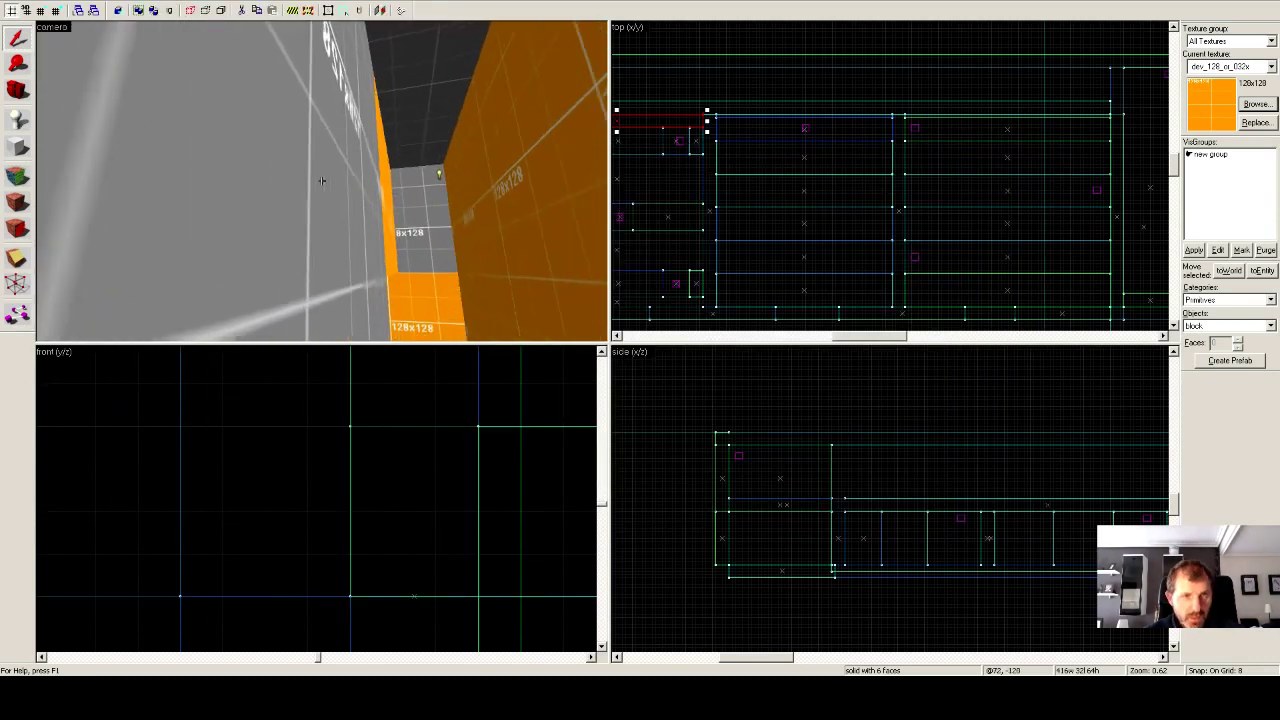
key("w")
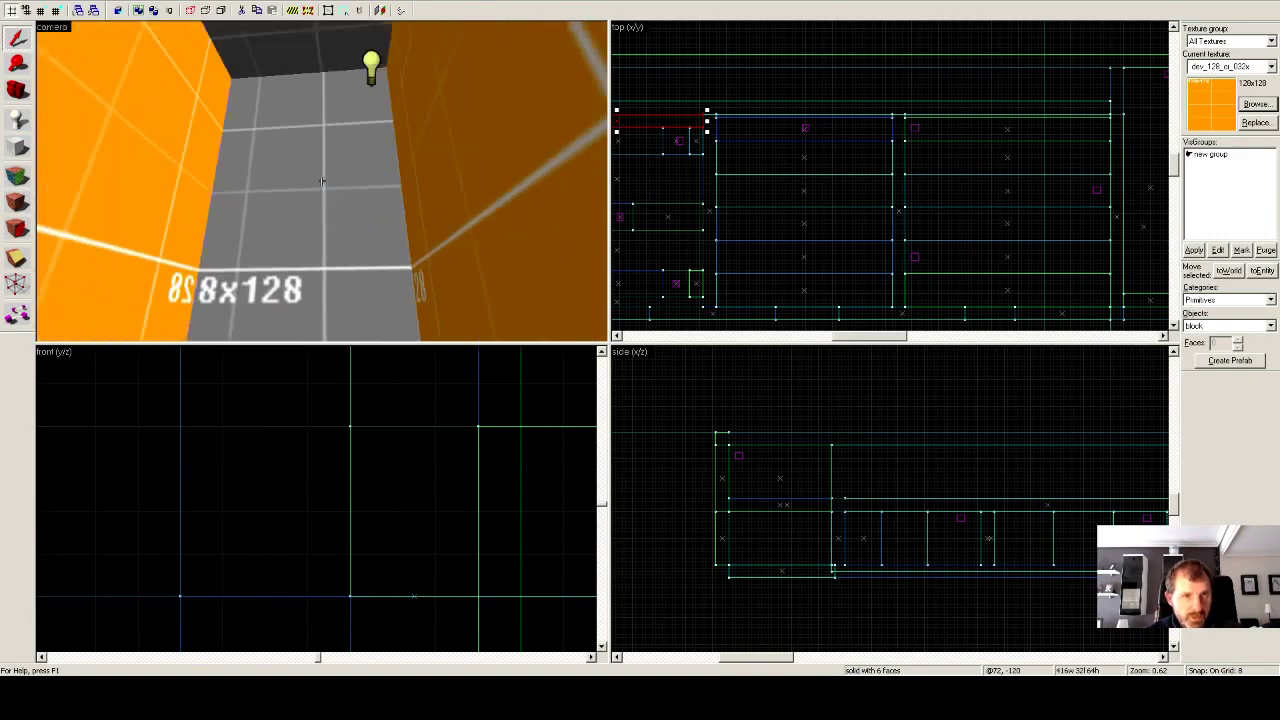
key("w")
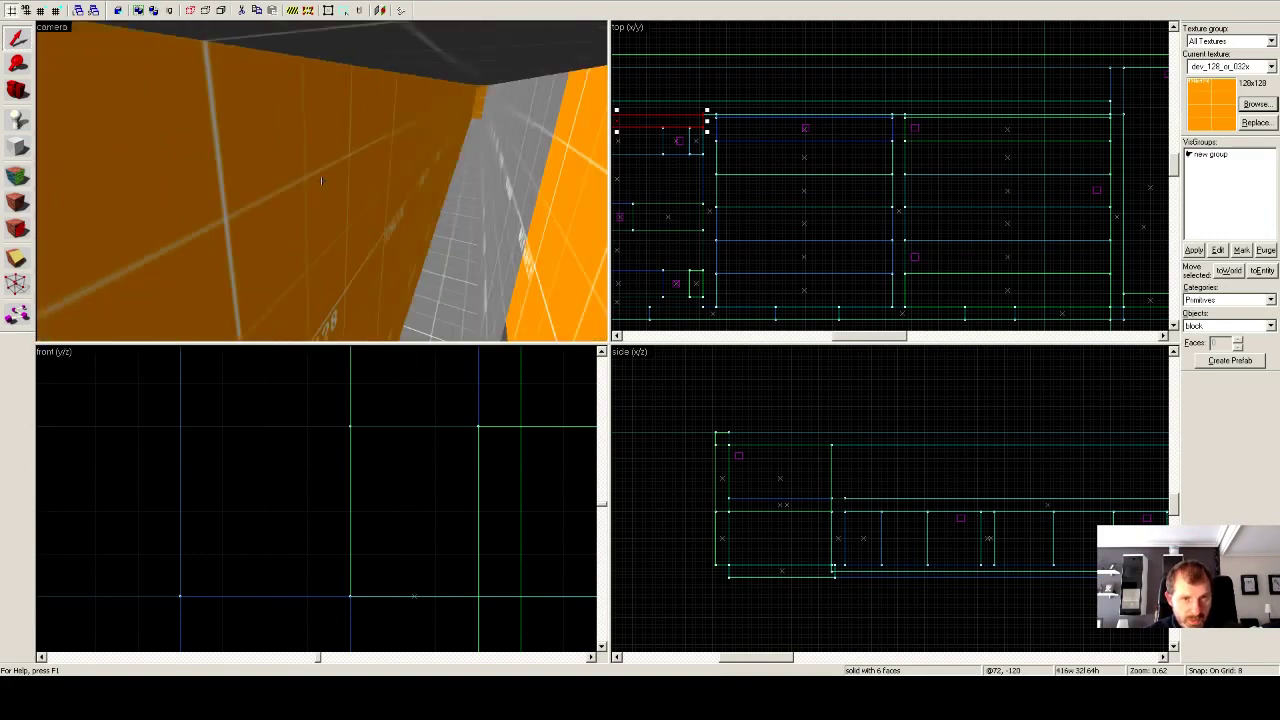
key("w")
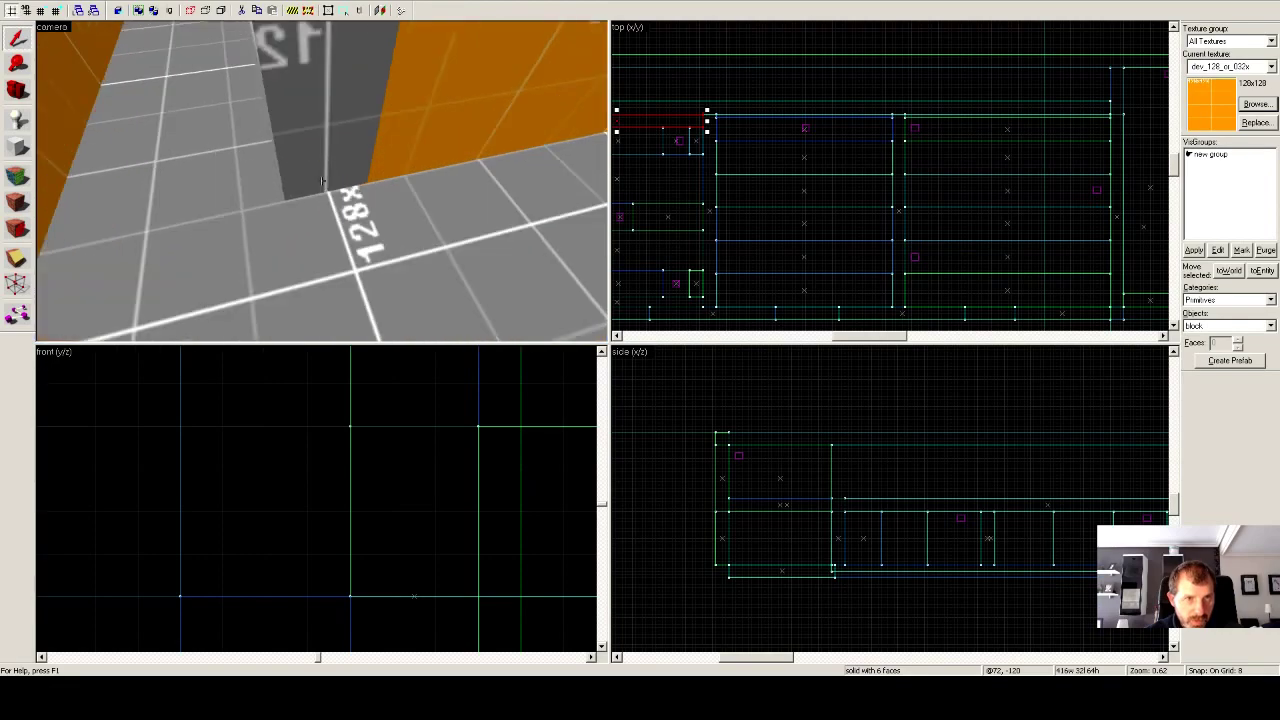
key("w")
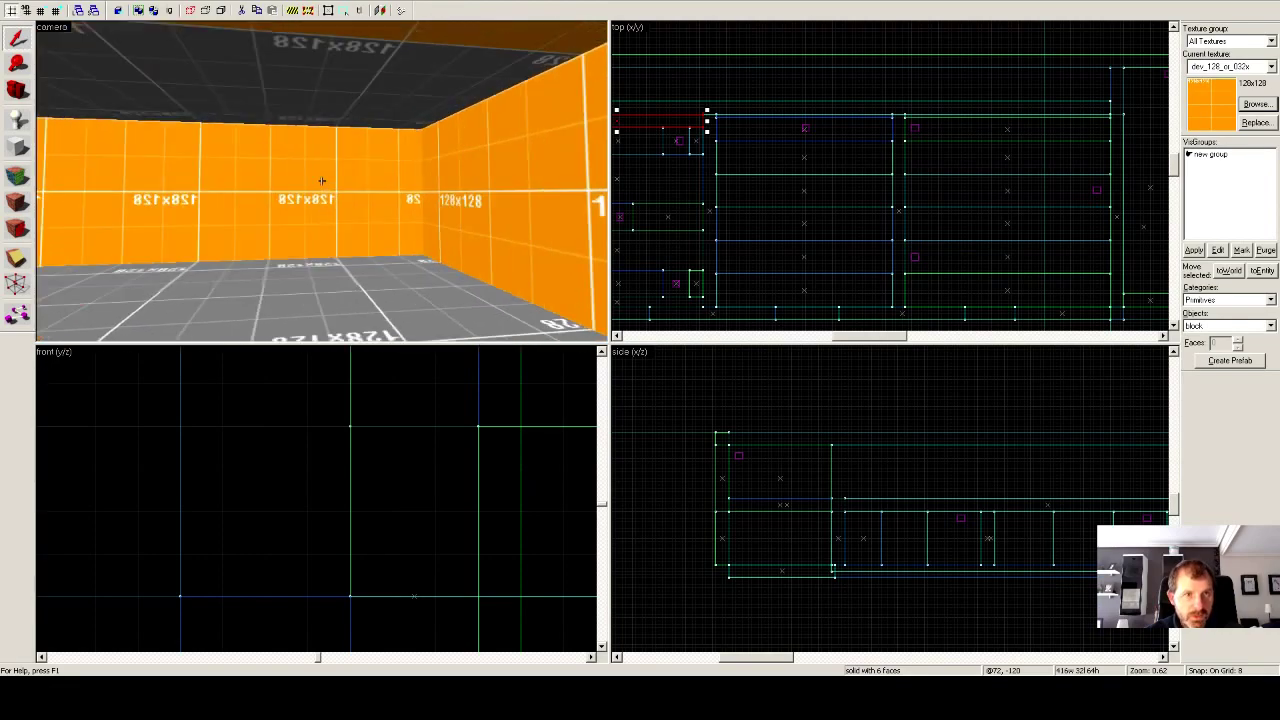
key("w")
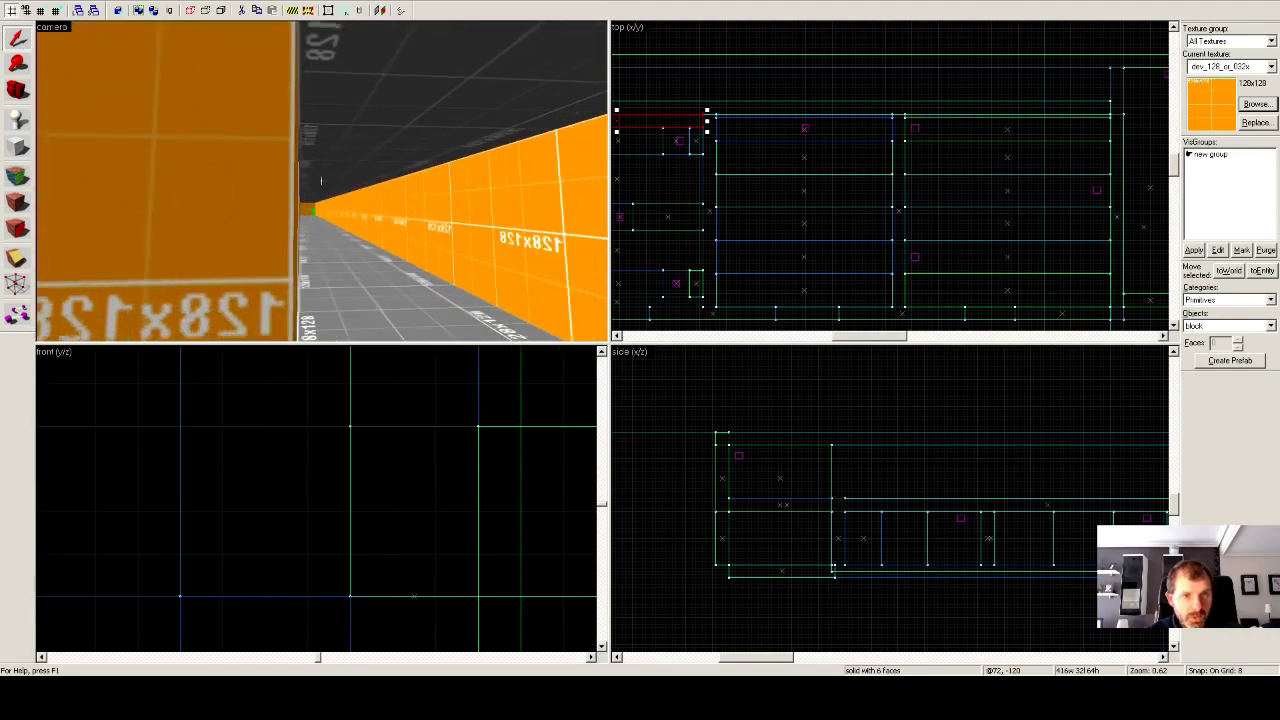
key("w")
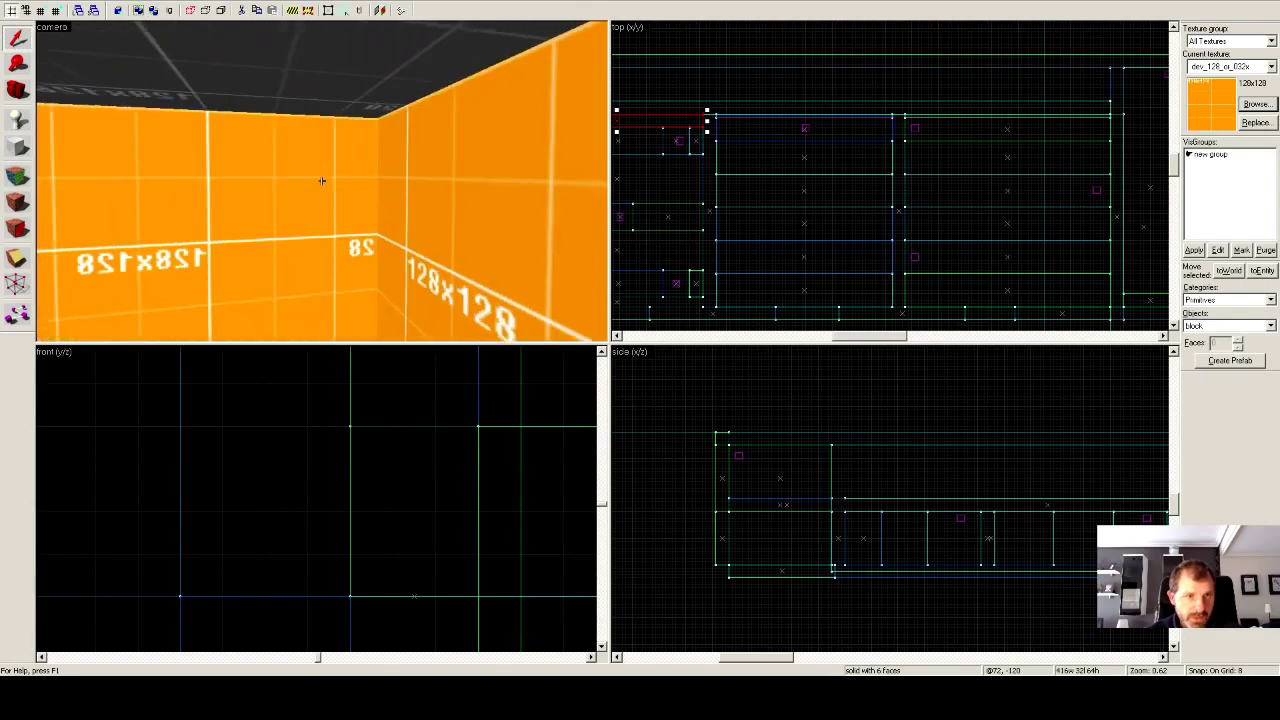
key("Left")
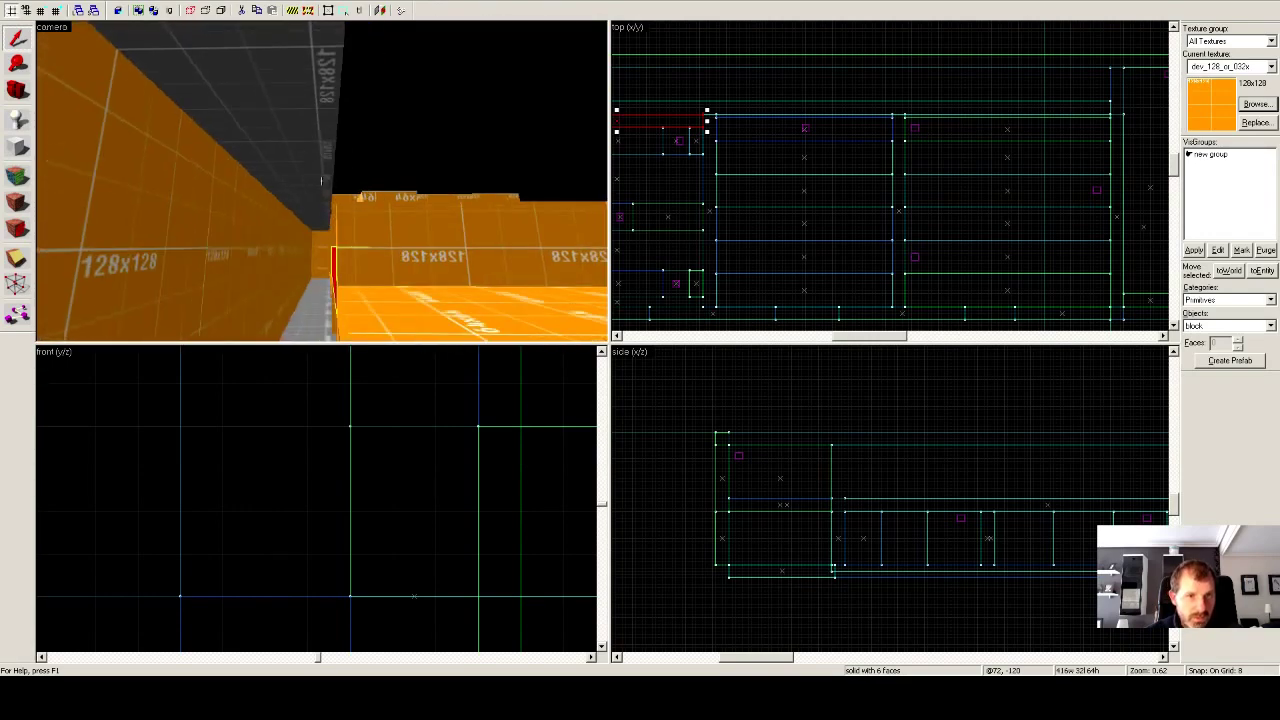
key("w")
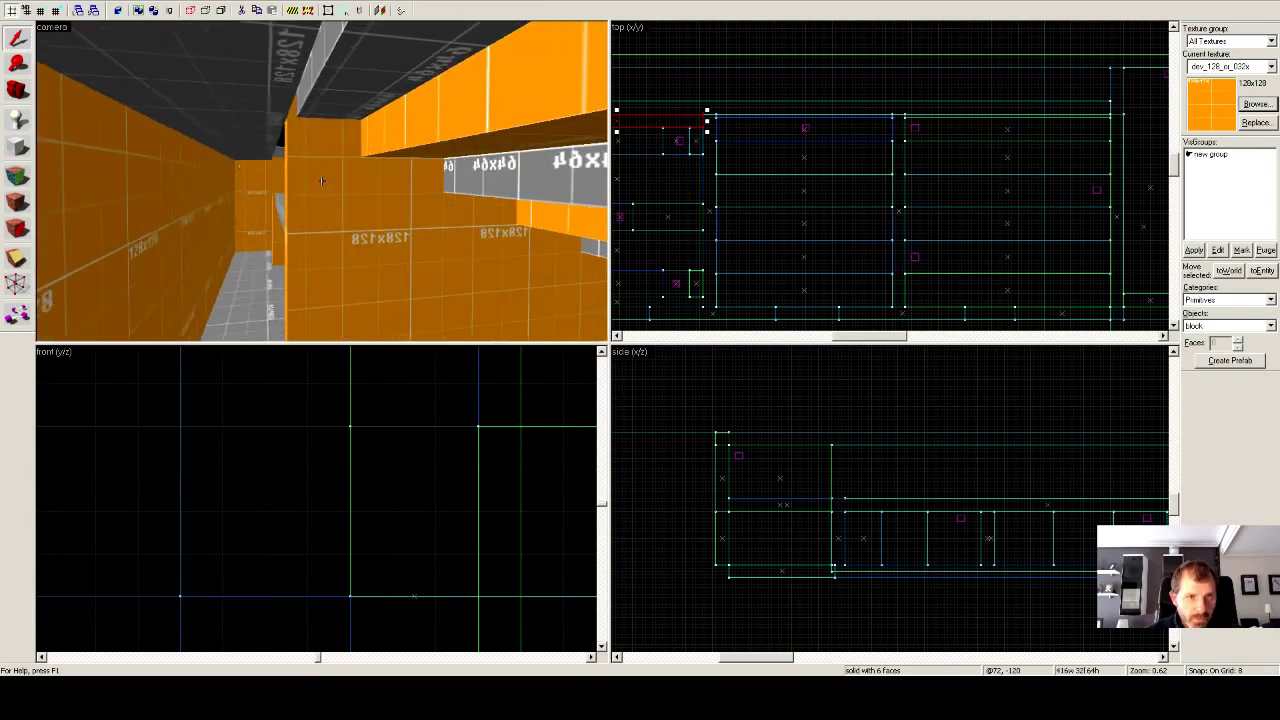
key("w")
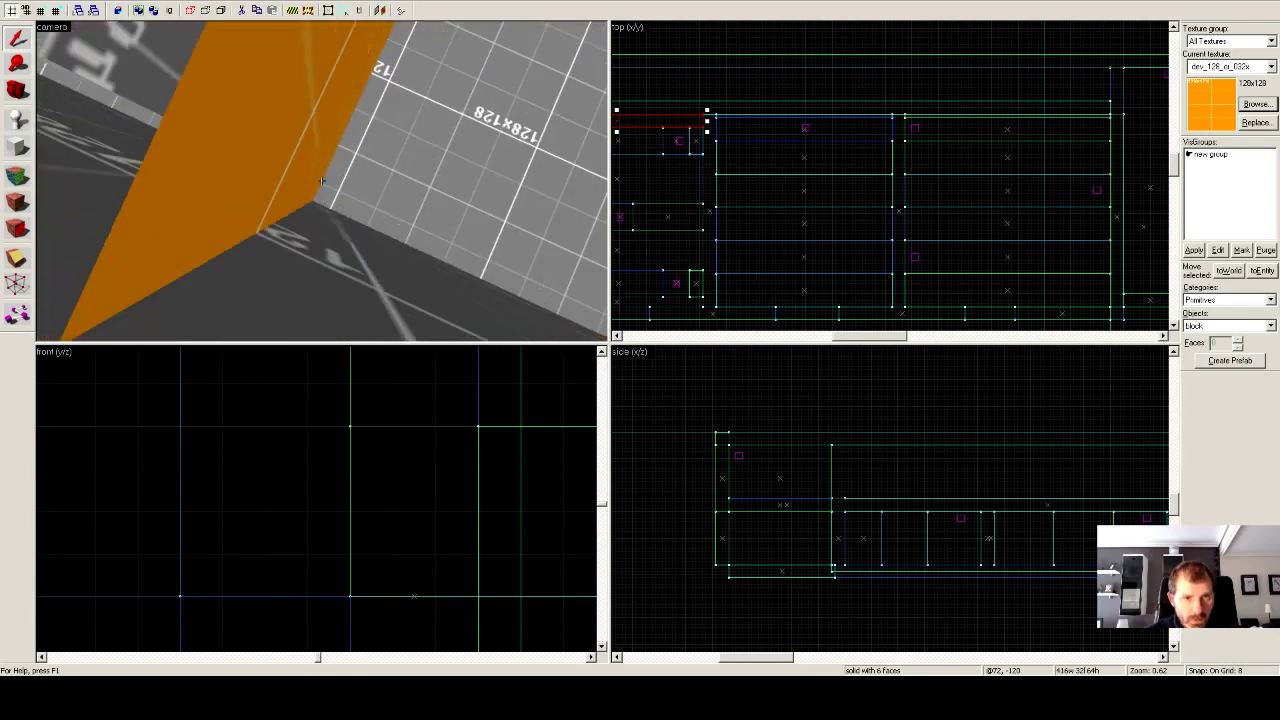
Stretch the corridor-side ceiling strips of the two adjacent rooms to meet the corridor wall, making the narrower room's strip 64 units long.
left_click_drag(322, 181, 321, 181)
left_click(321, 181)
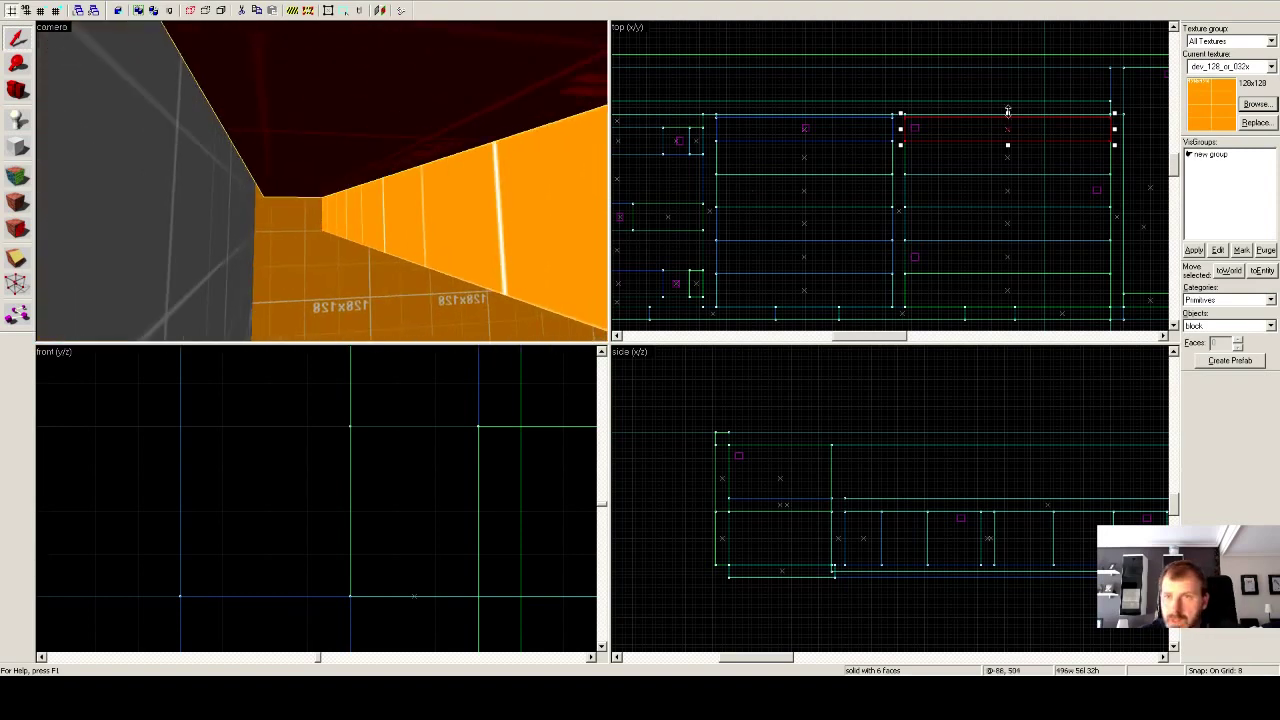
left_click_drag(1008, 113, 808, 123)
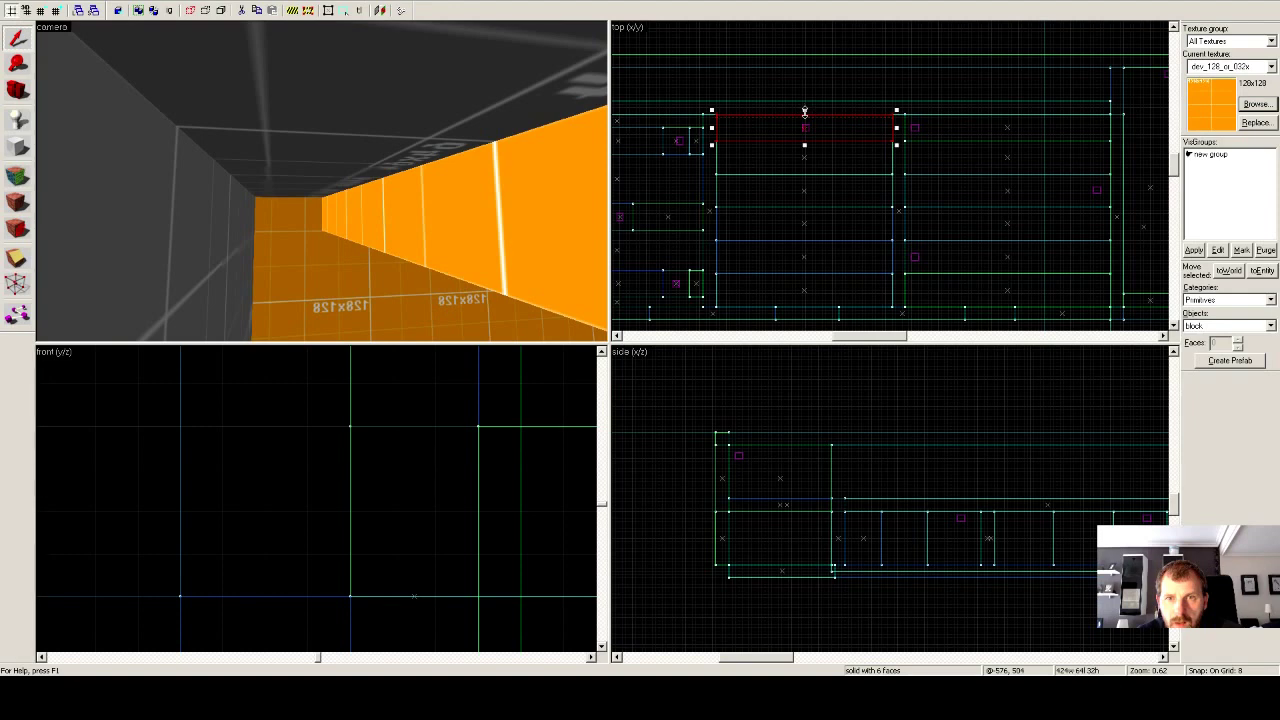
left_click_drag(805, 114, 817, 206)
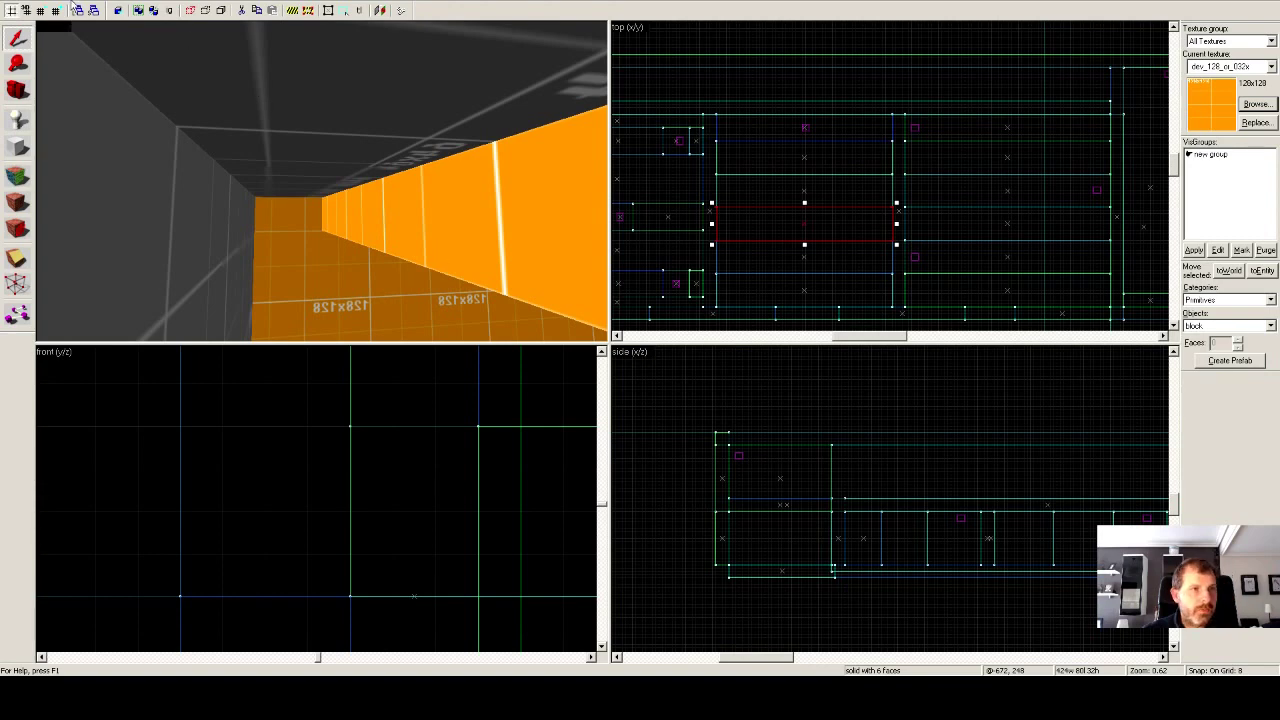
Save the level again as lda-p-session-02-room-06.rmf and export it over lda-p-session-02-room-06.map.
left_click(24, 1)
left_click(42, 52)
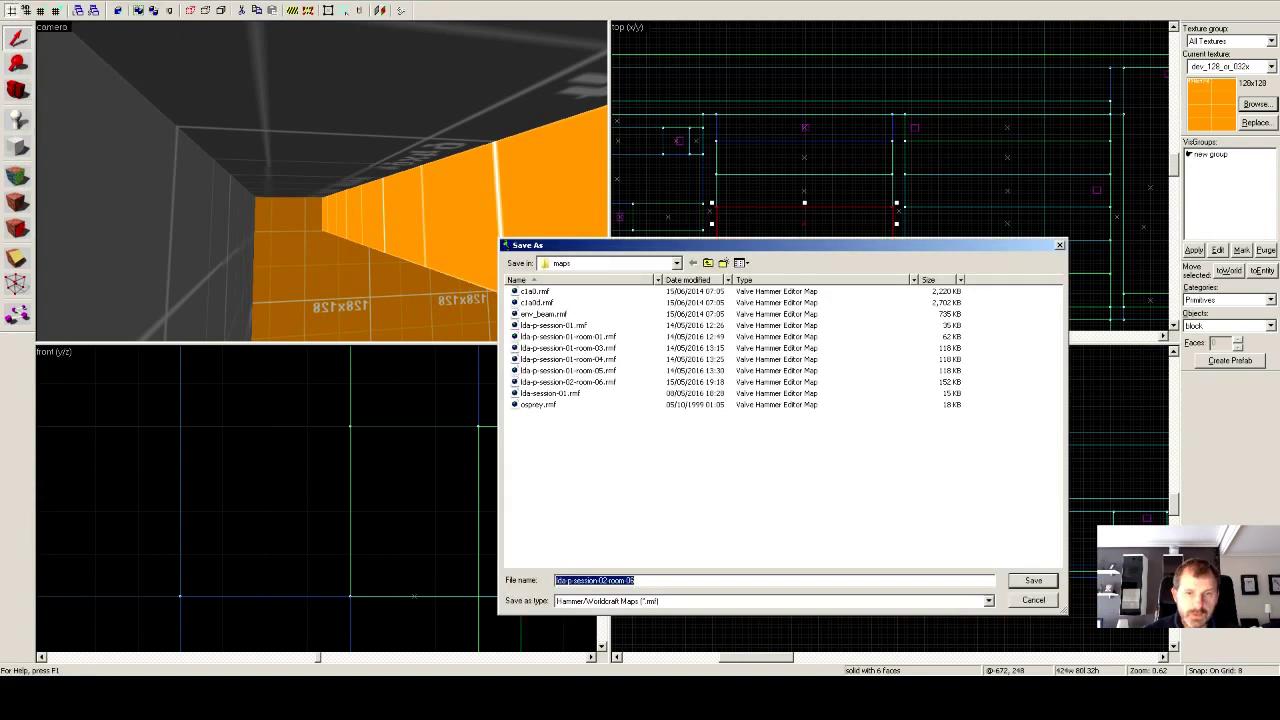
key("Return")
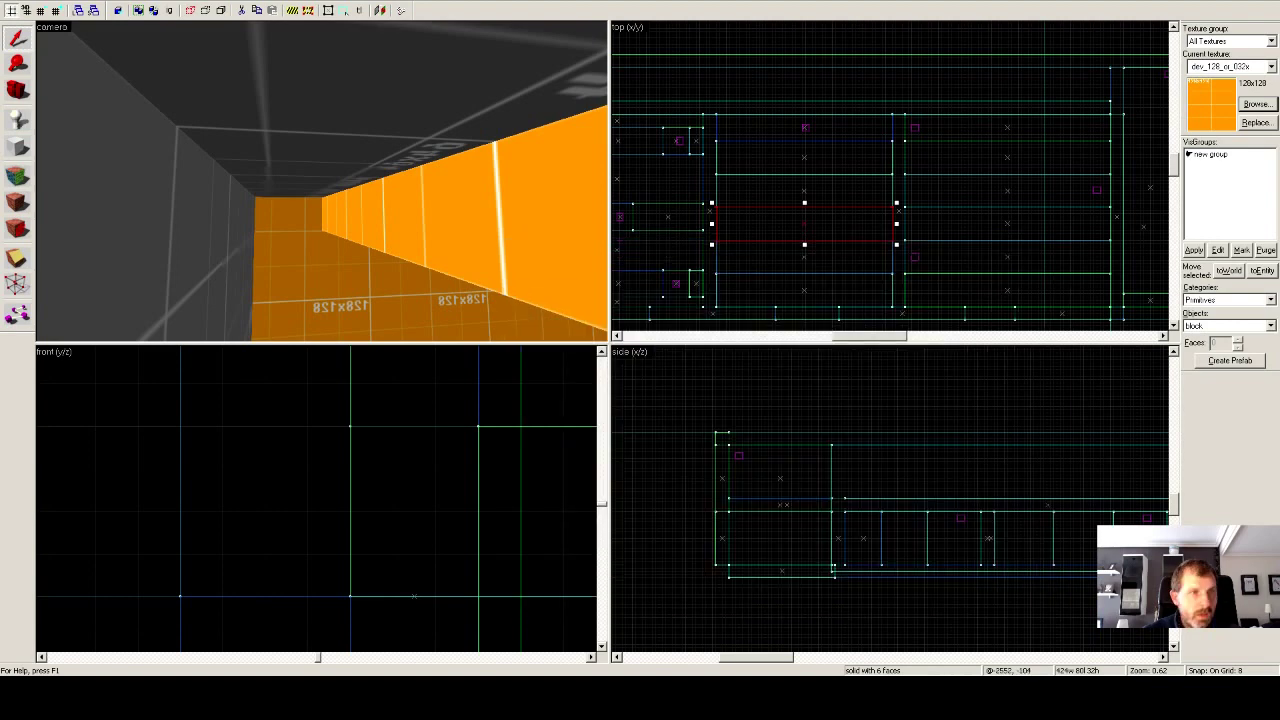
left_click(28, 4)
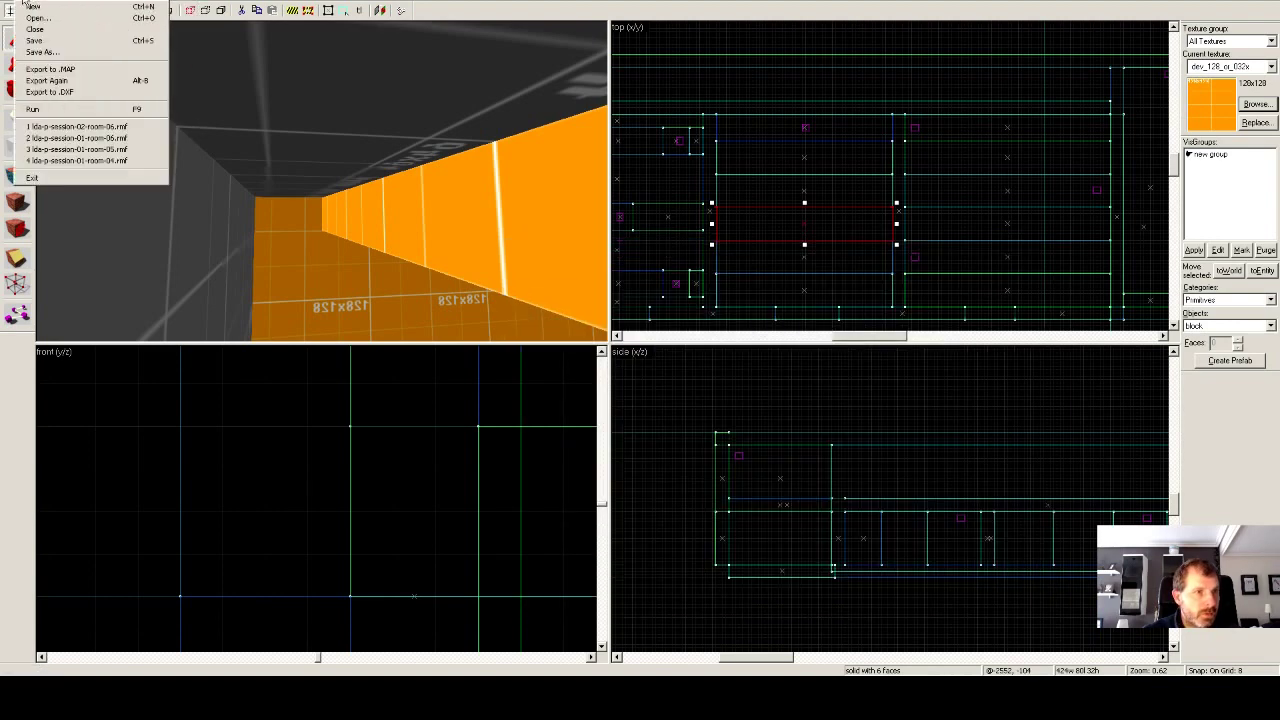
left_click(45, 69)
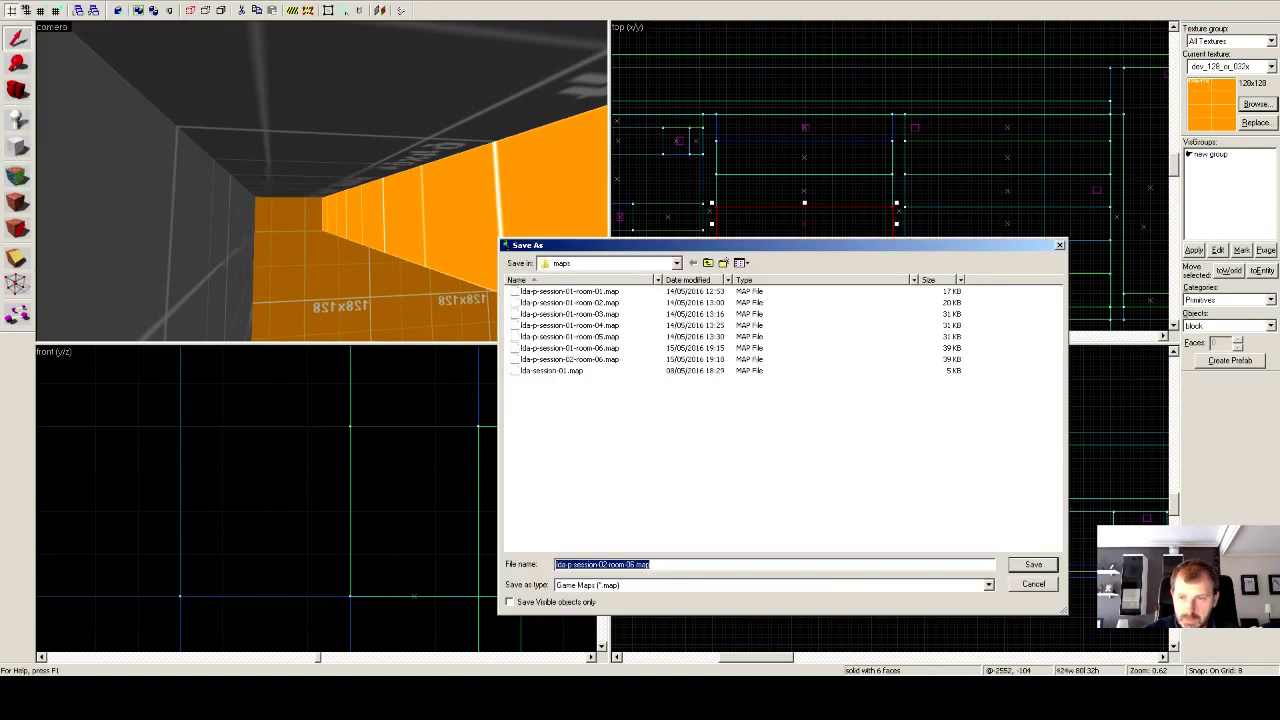
key("Return")
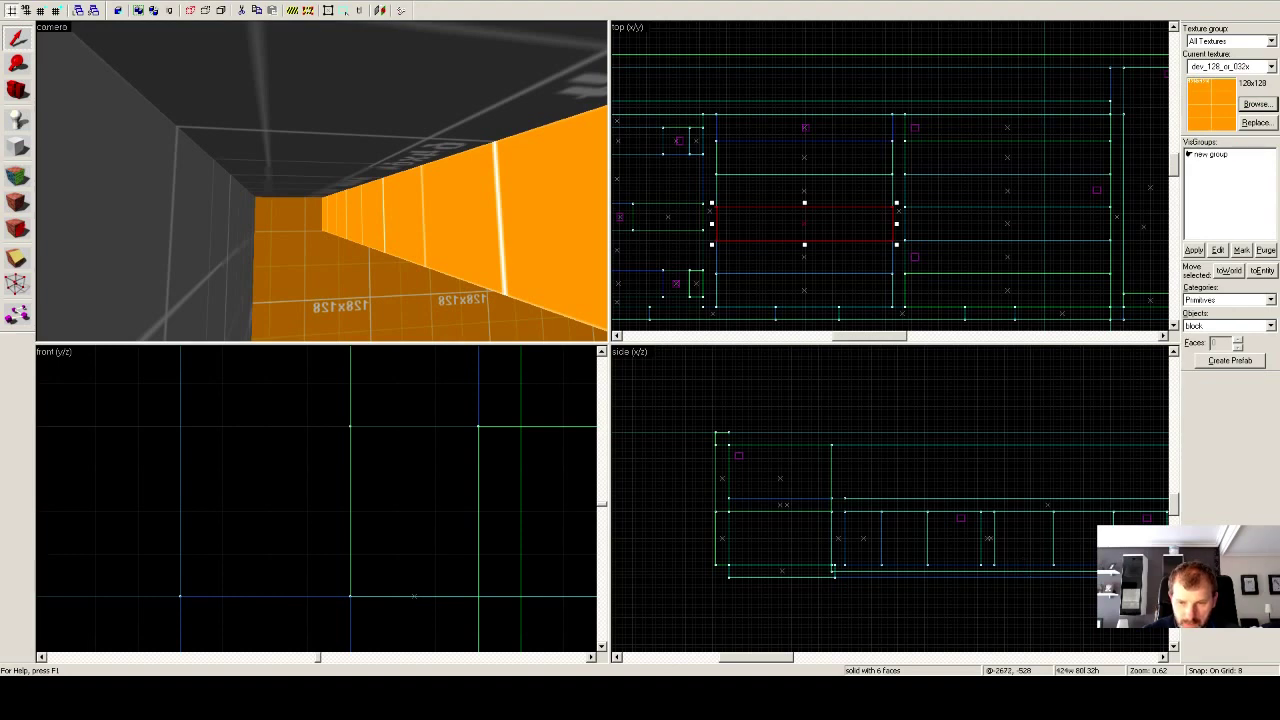
Switch to Batch Compiler, compile lda-p-session-02-room-06.map with all stages enabled, and check the compile log for leaks.
key("alt+Tab")
key("alt+Tab")
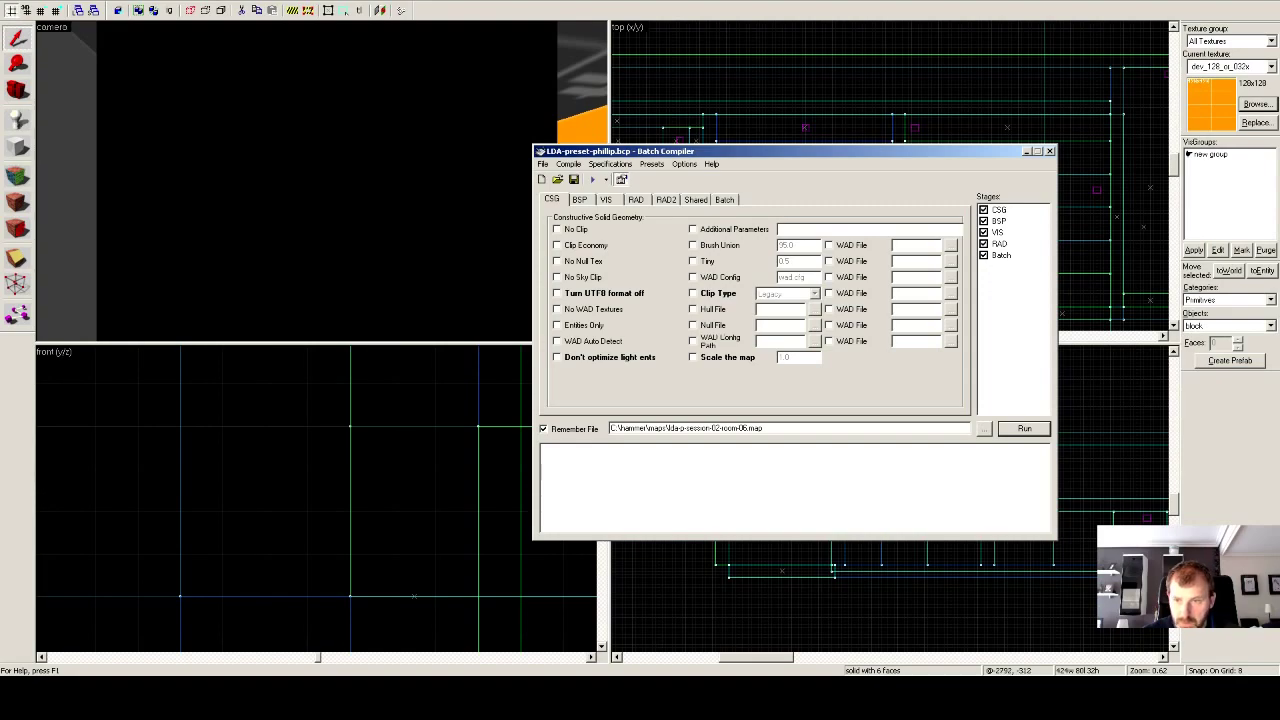
left_click(1024, 429)
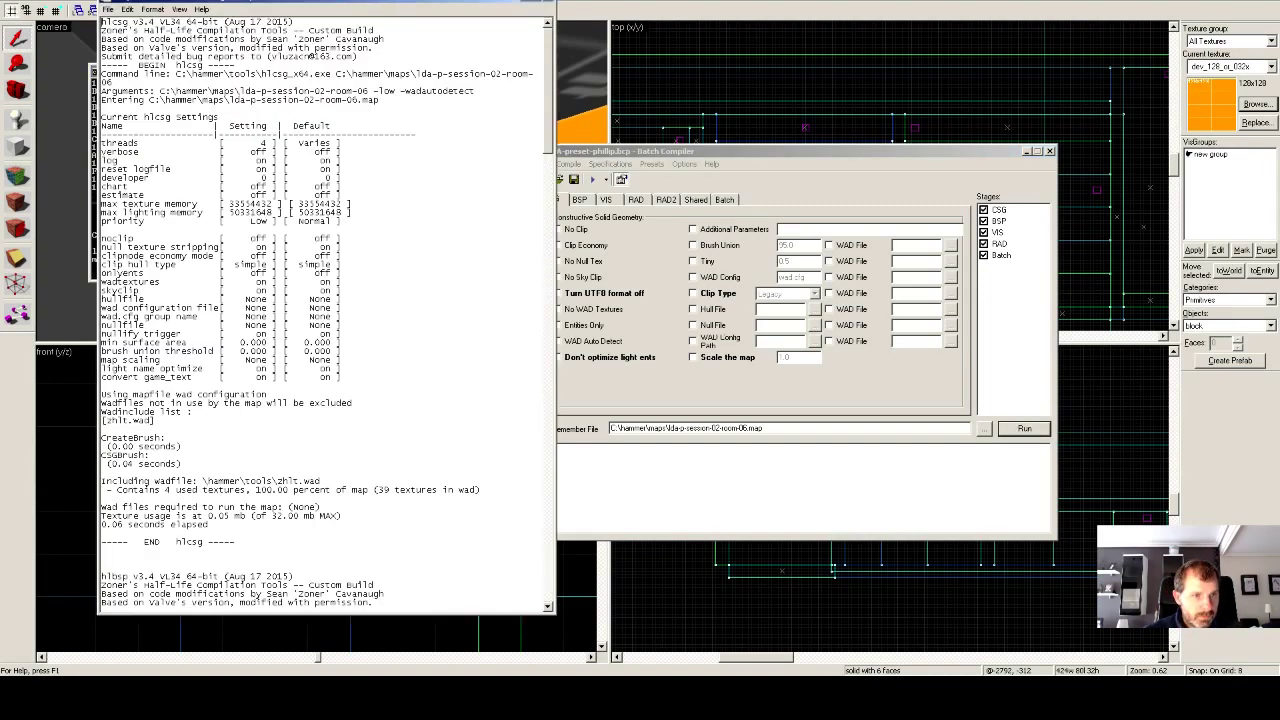
scroll(325, 312, "down", 6)
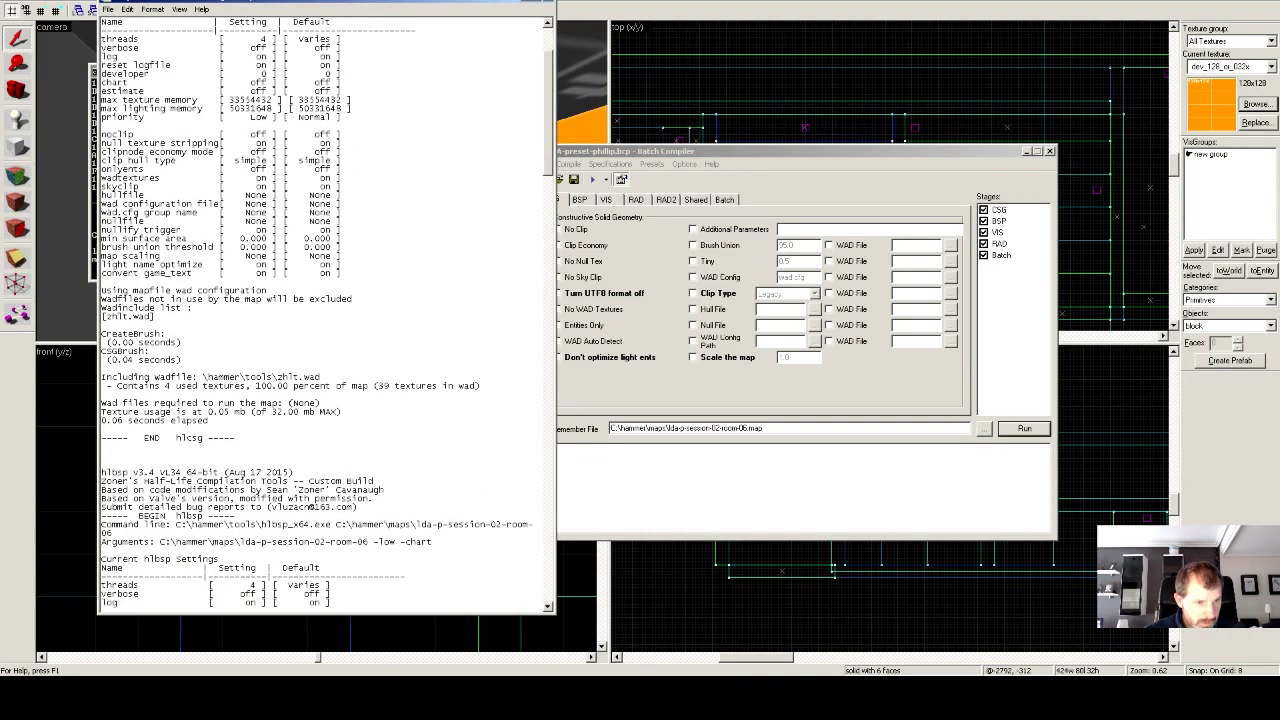
scroll(325, 312, "down", 20)
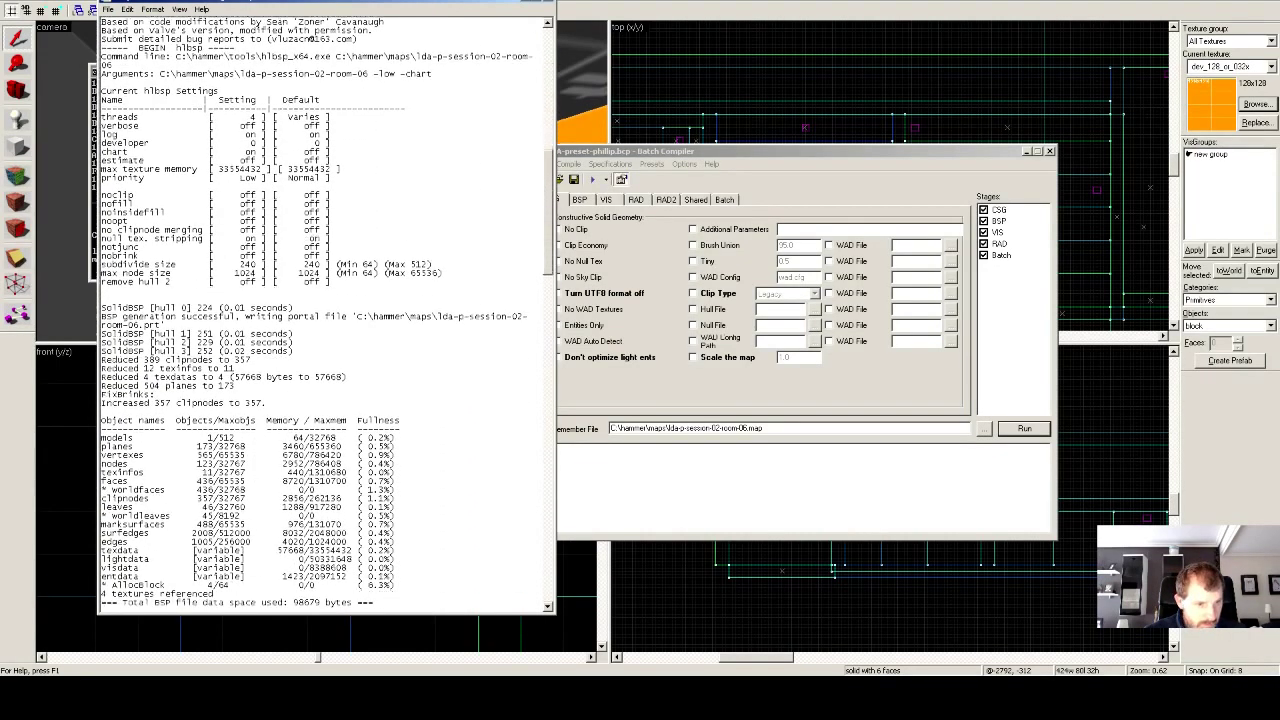
scroll(325, 312, "down", 20)
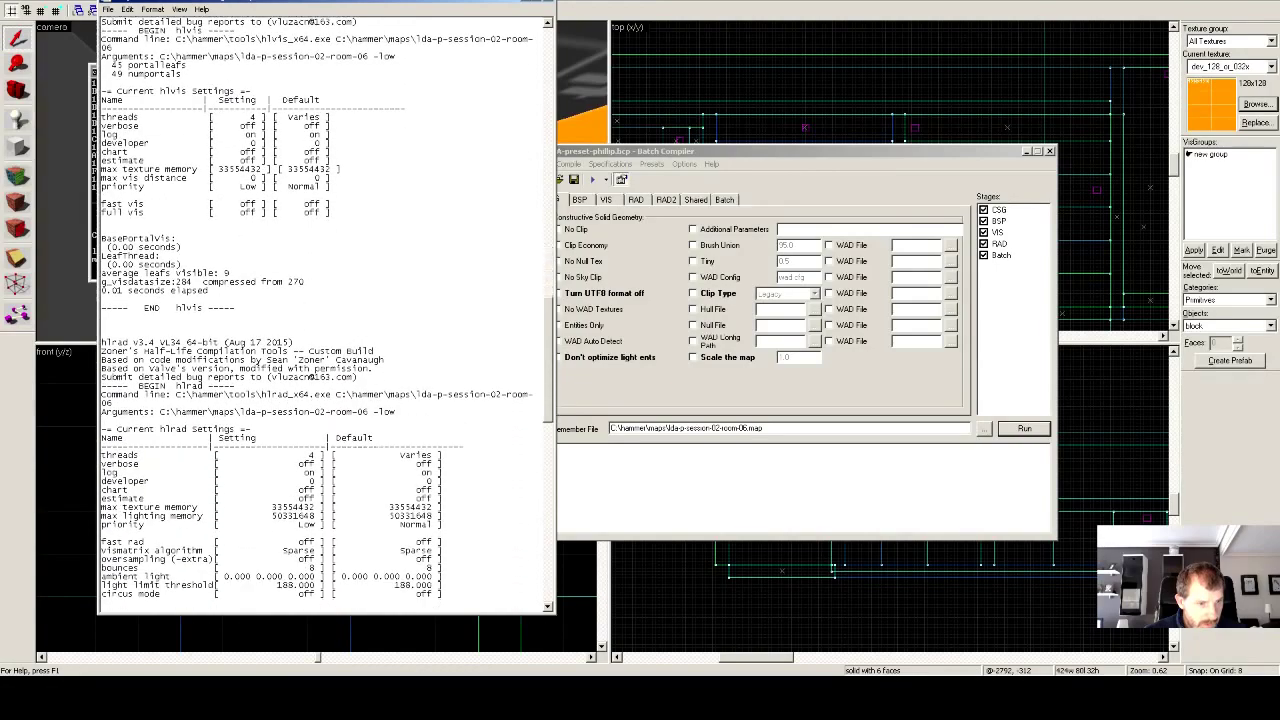
scroll(325, 312, "down", 20)
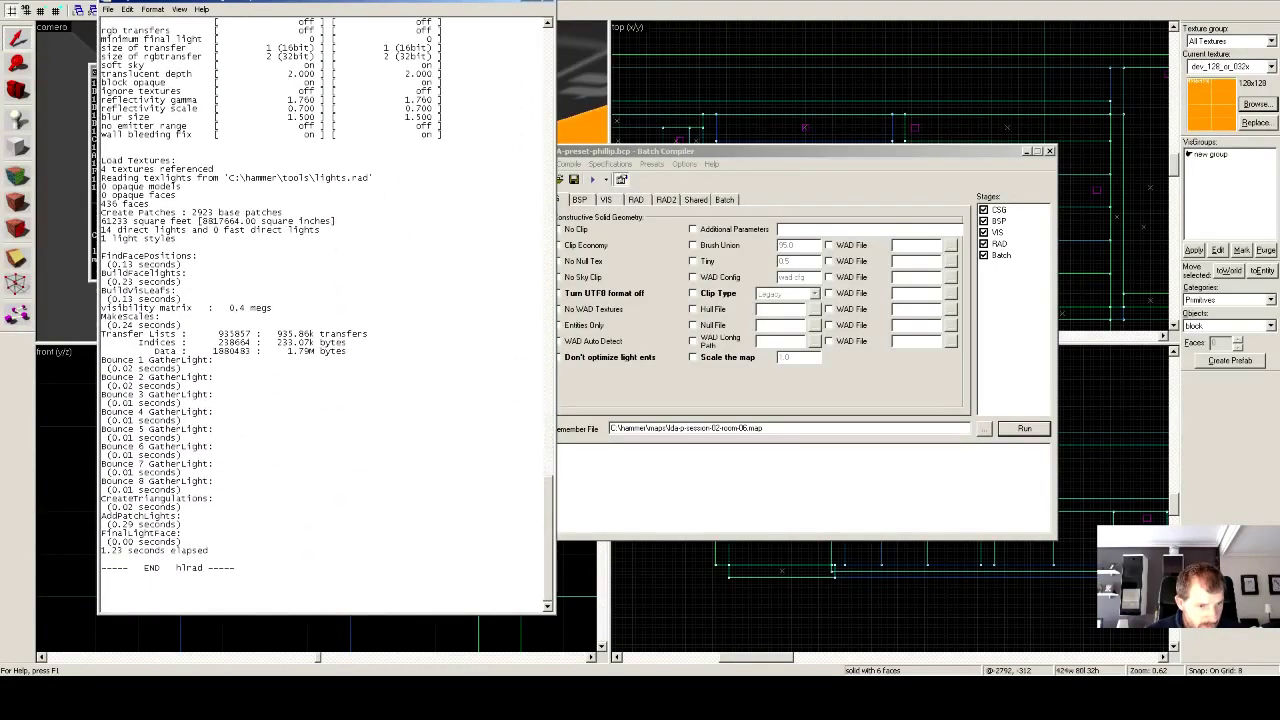
Switch to Half-Life and run the console command map lda-p-session-01-room-06.bsp to load the level.
key("alt+Tab")
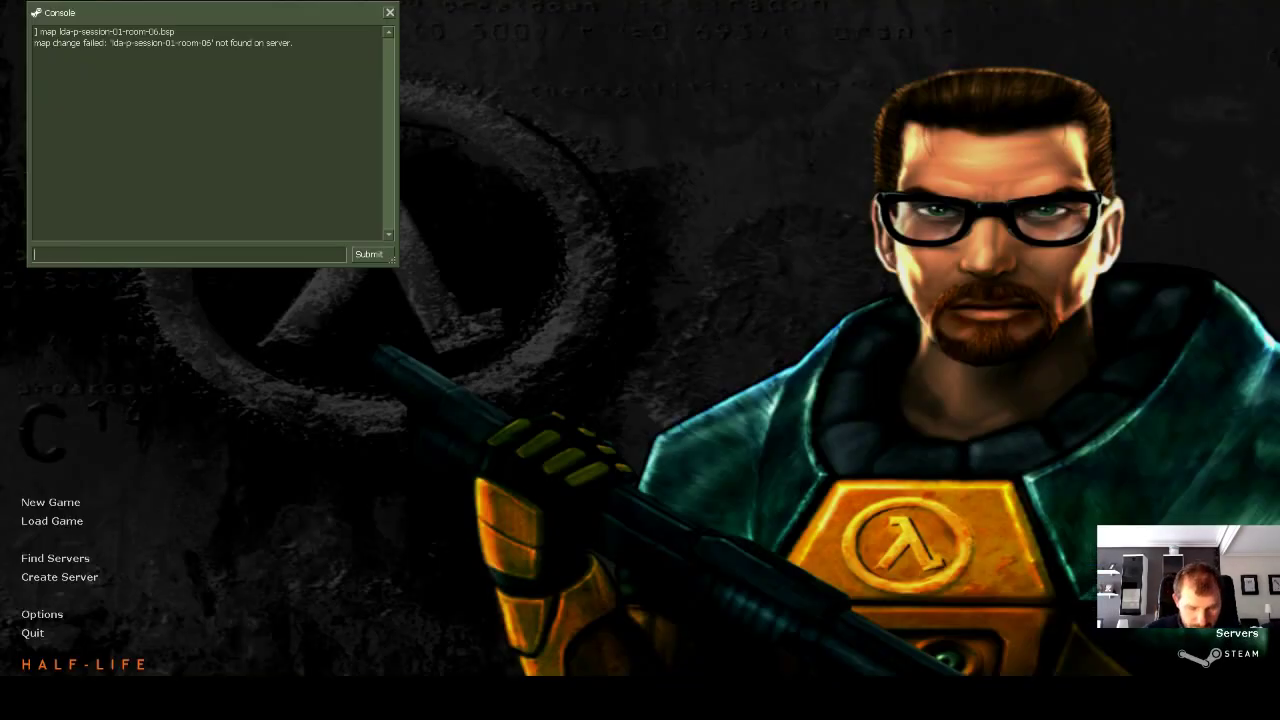
type("map")
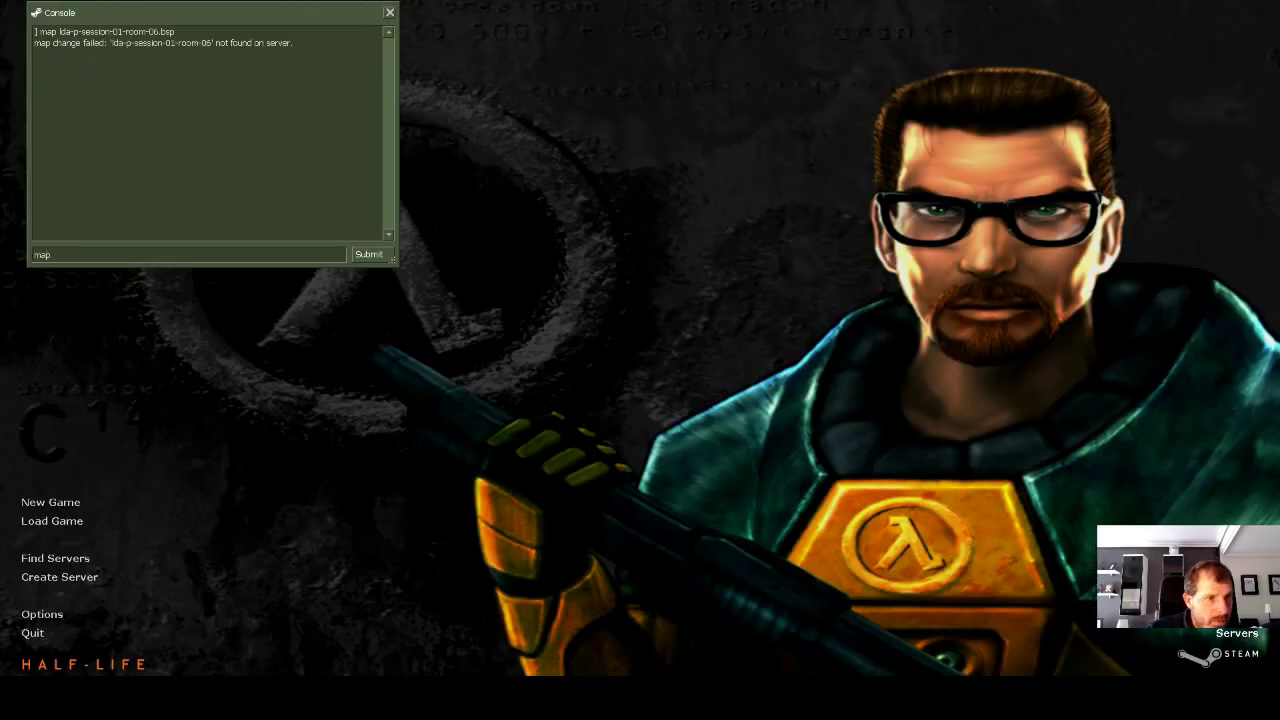
type("lda-p-session-01-room-06.map")
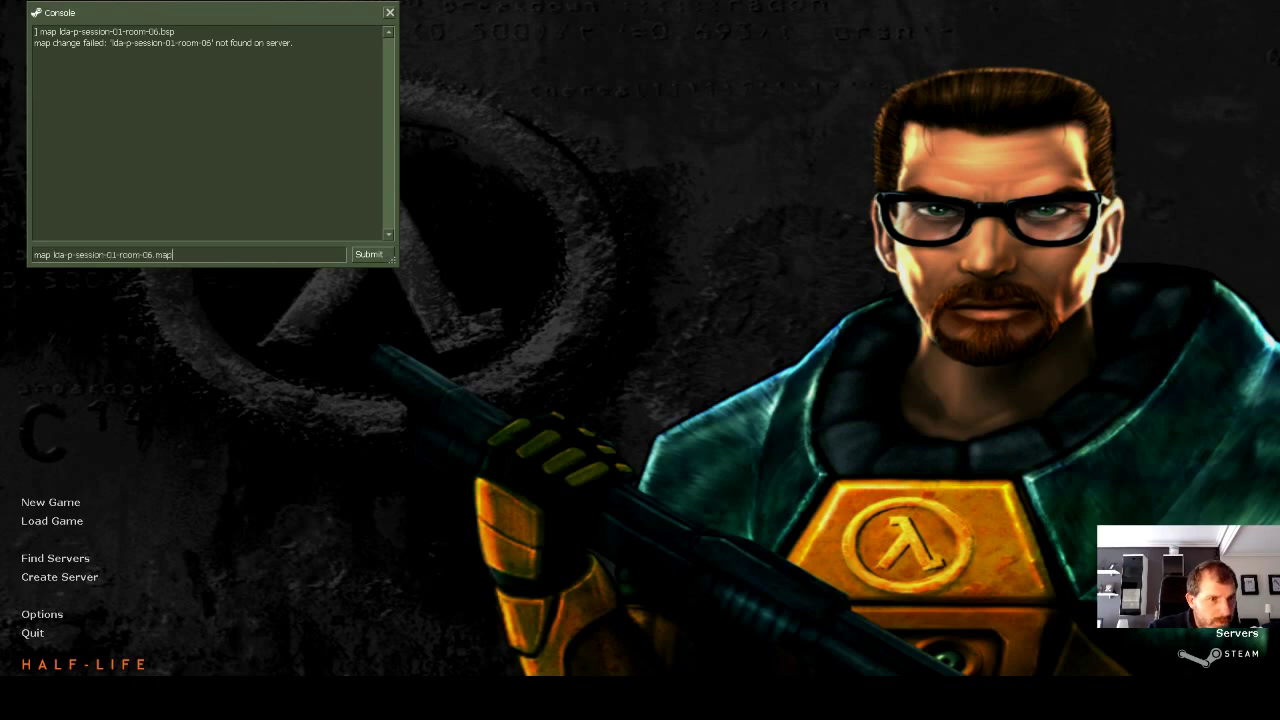
key("BackSpace")
key("BackSpace")
key("BackSpace")
key("BackSpace")
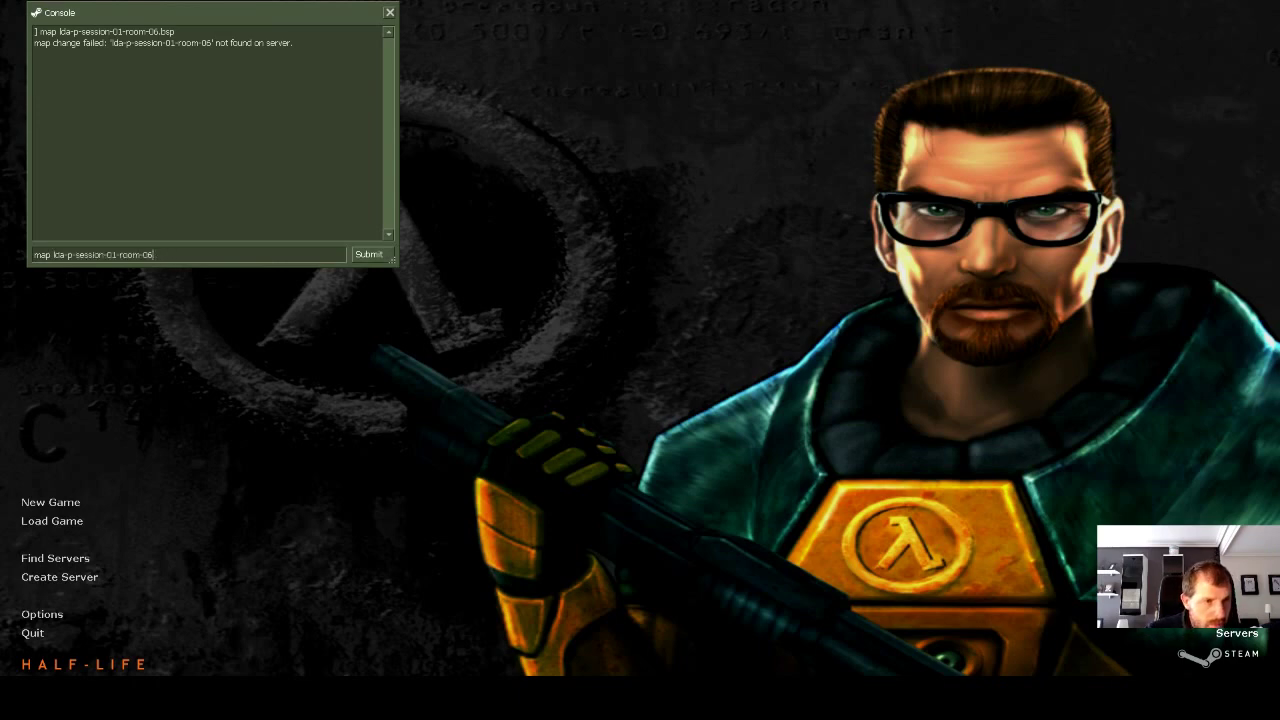
type(".bsp")
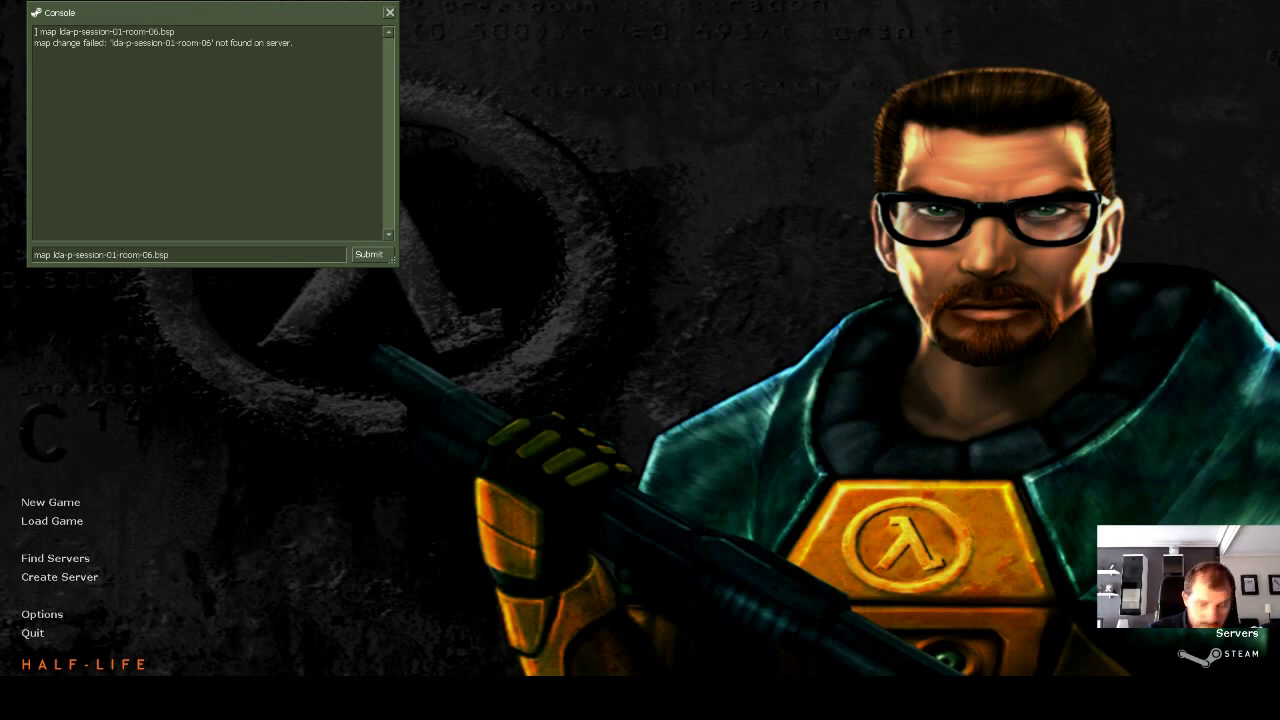
key("Return")
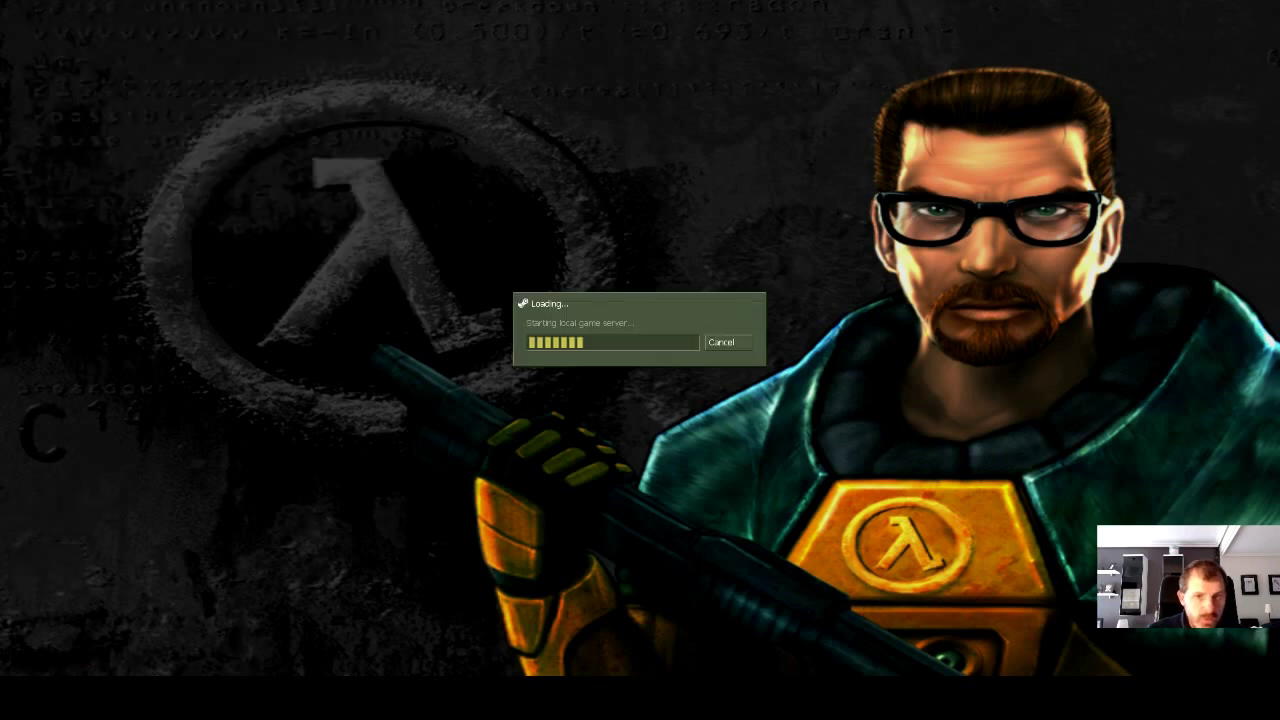
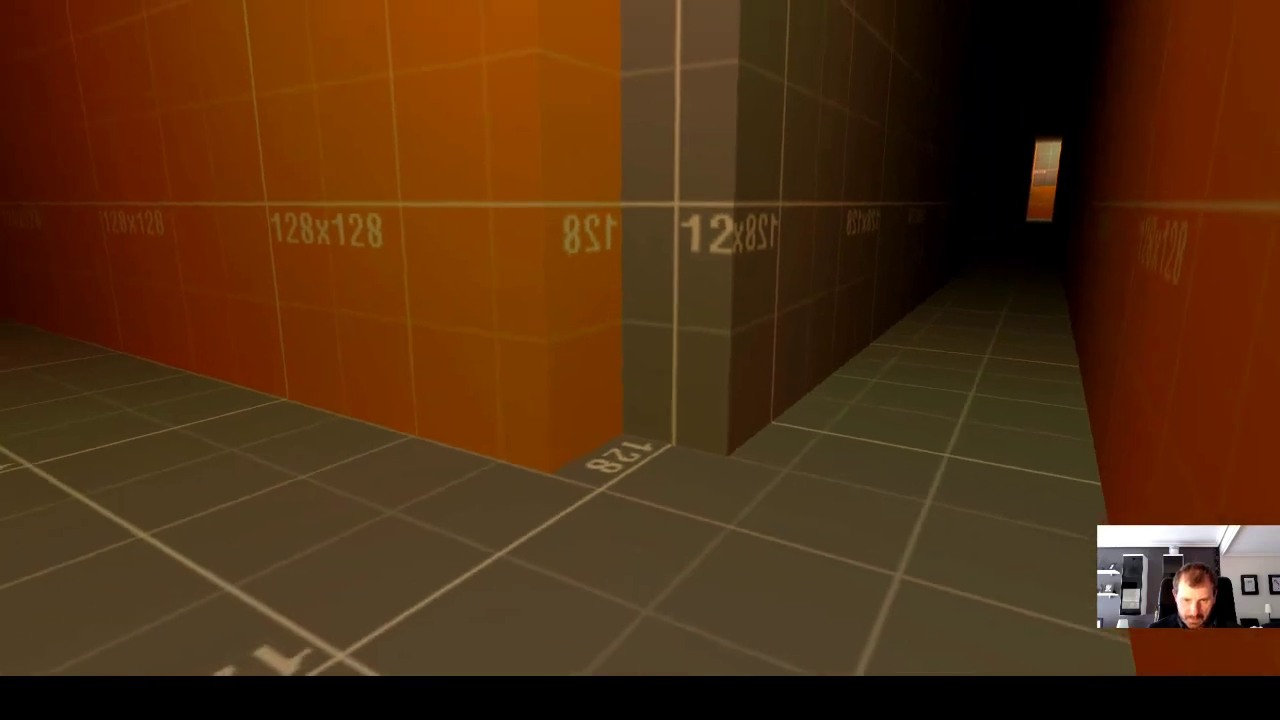
Pause the running level in Half-Life and switch back to Hammer.
key("s")
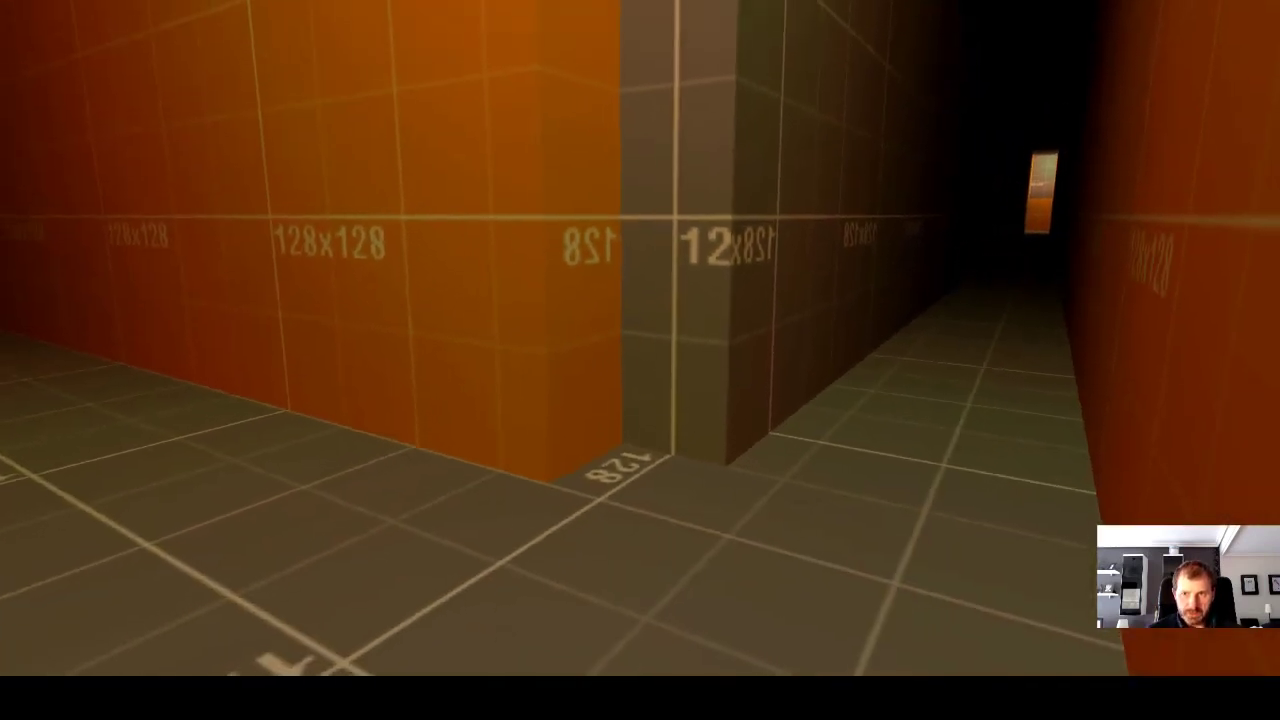
key("Escape")
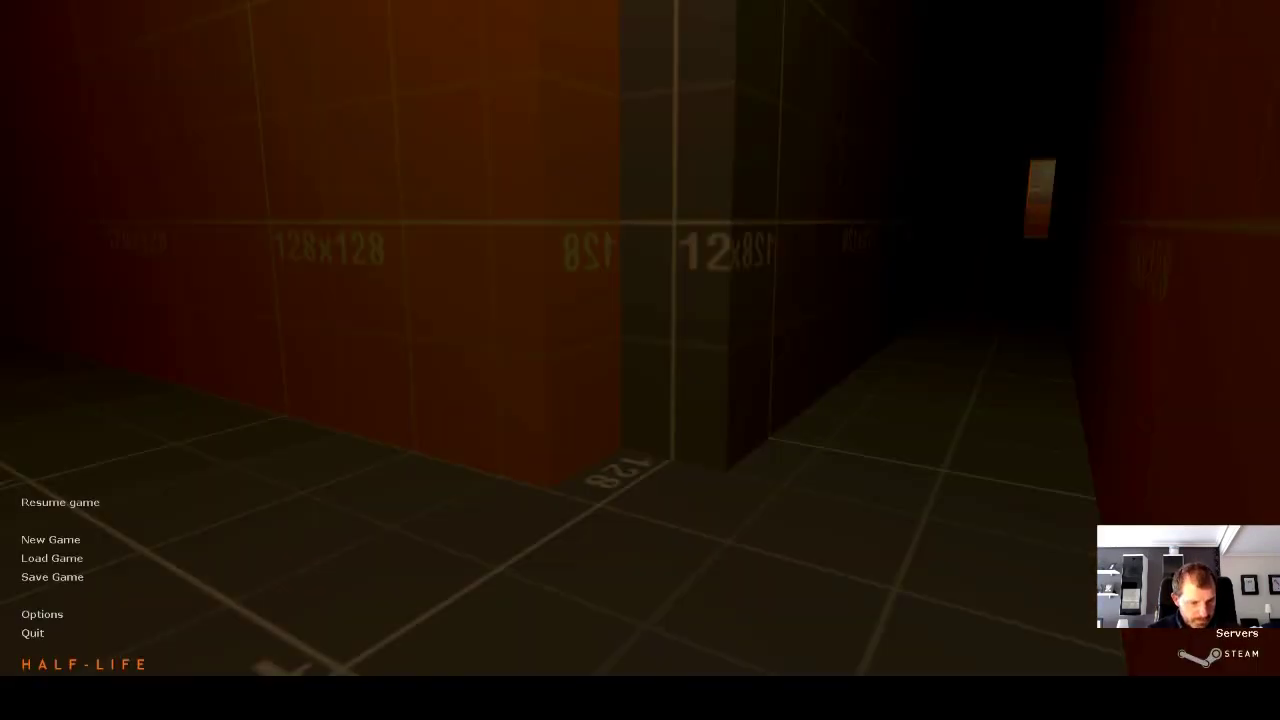
key("super")
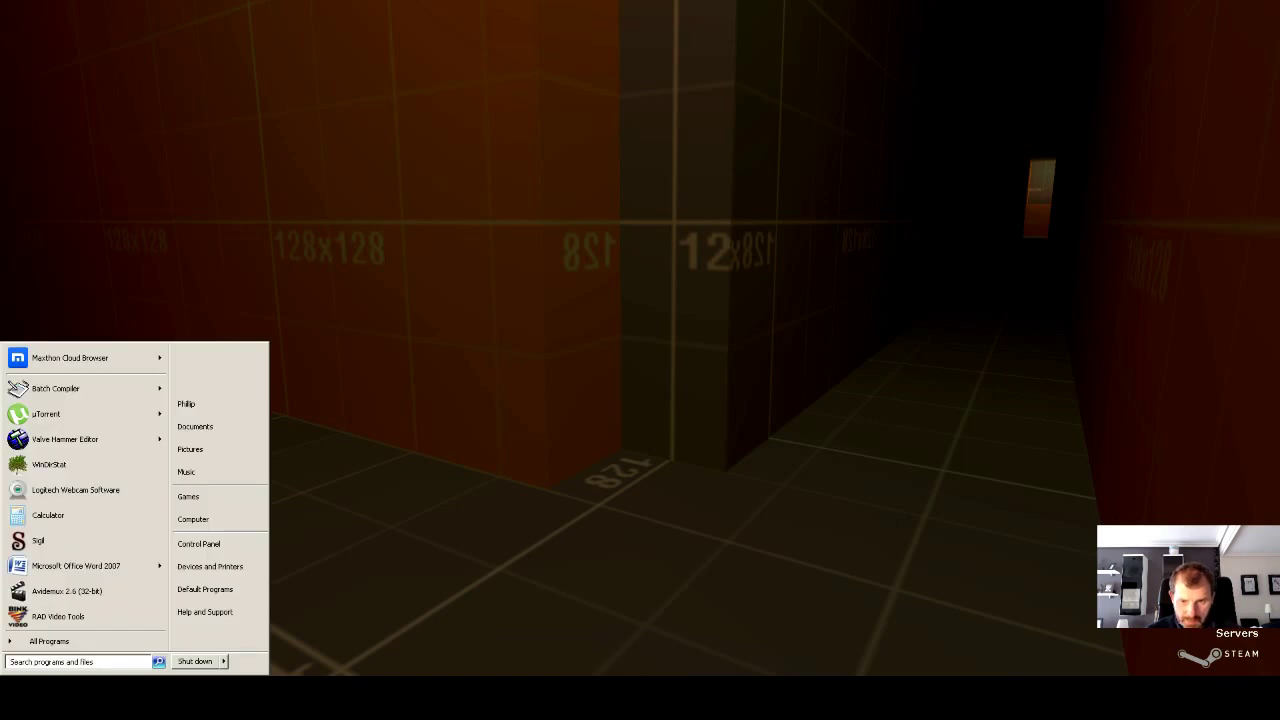
left_click(680, 697)
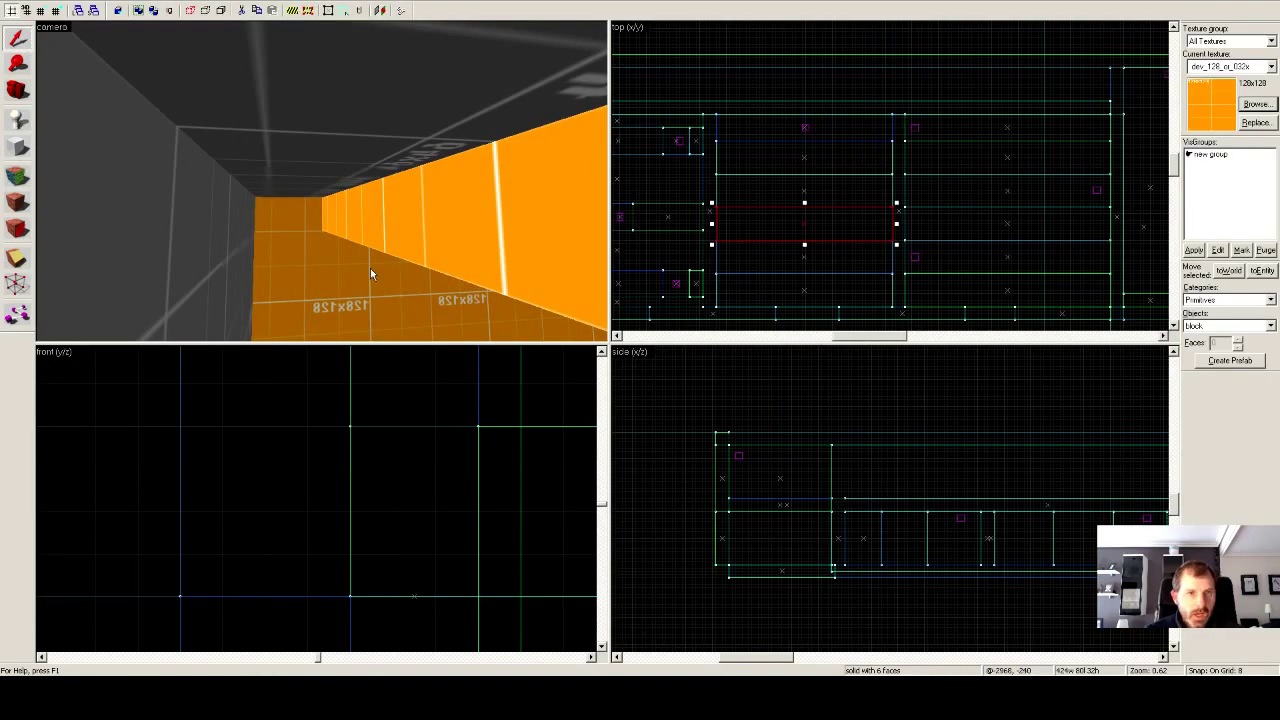
Move the corridor's long outer wall outward by about 32 units in the top view.
key("w")
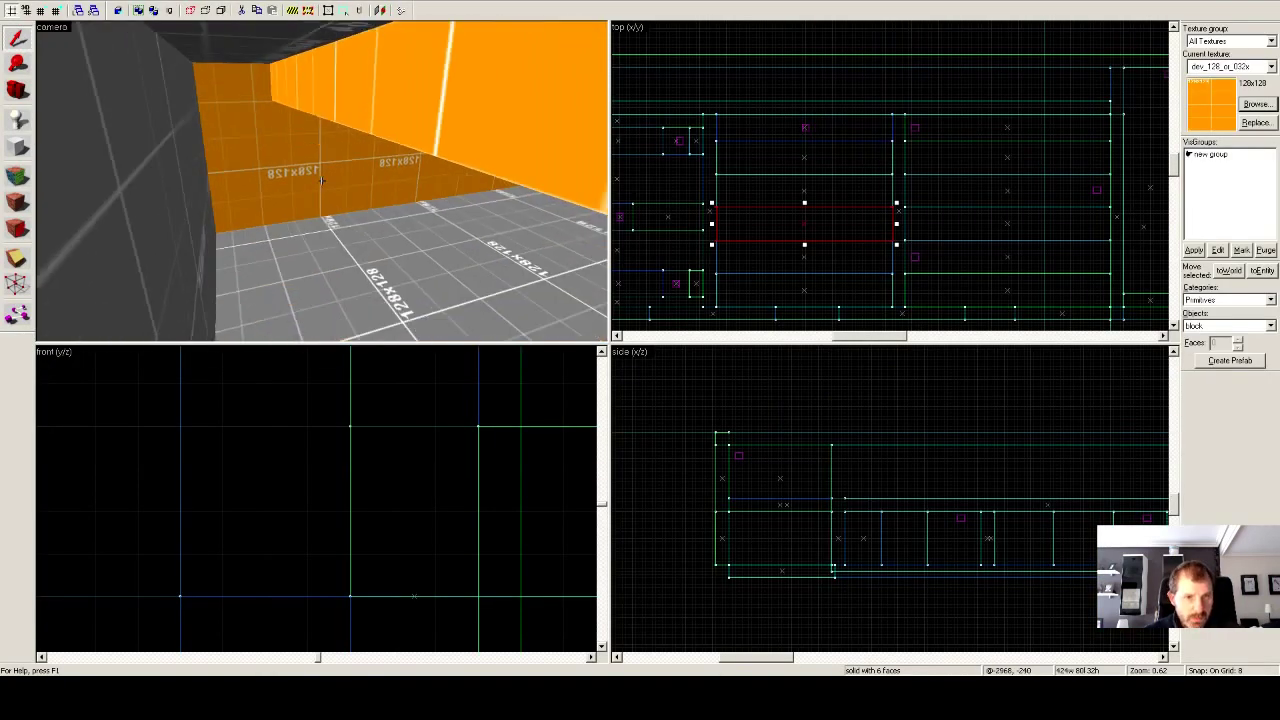
left_click_drag(321, 181, 321, 181)
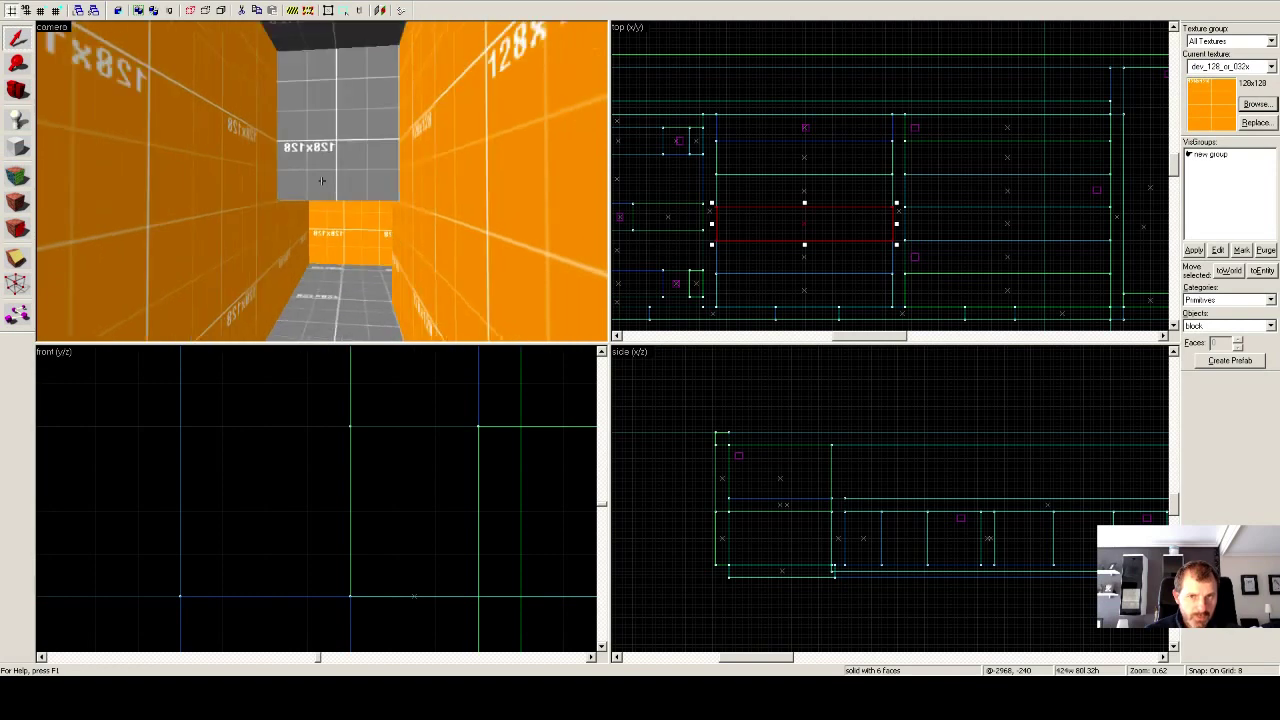
left_click(229, 211)
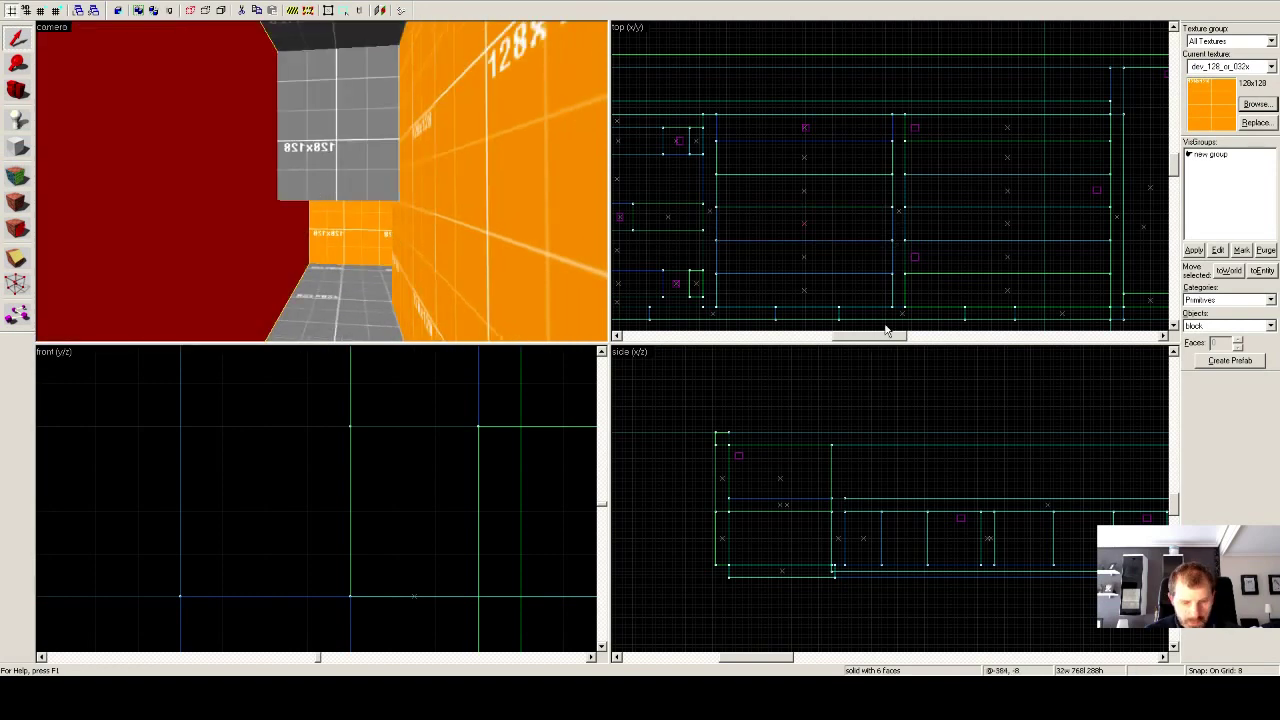
left_click_drag(926, 258, 709, 263)
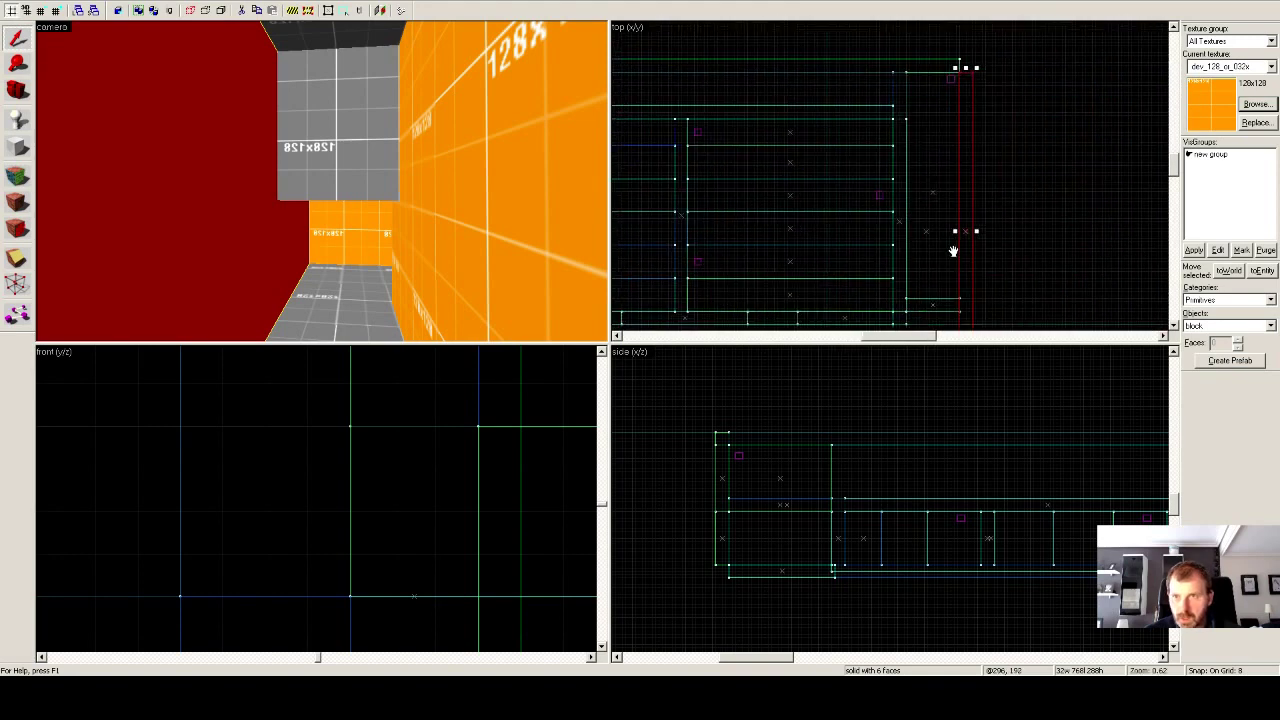
left_click_drag(966, 231, 968, 232)
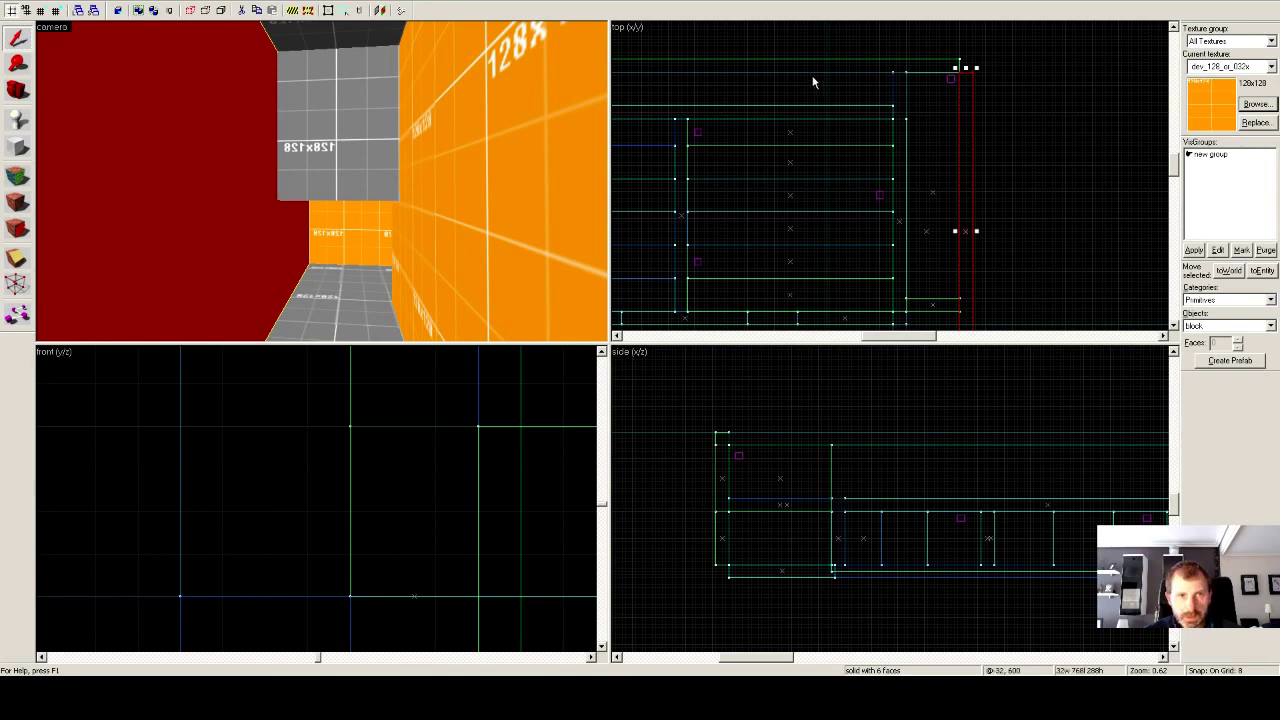
left_click(853, 58)
key("z")
key("z")
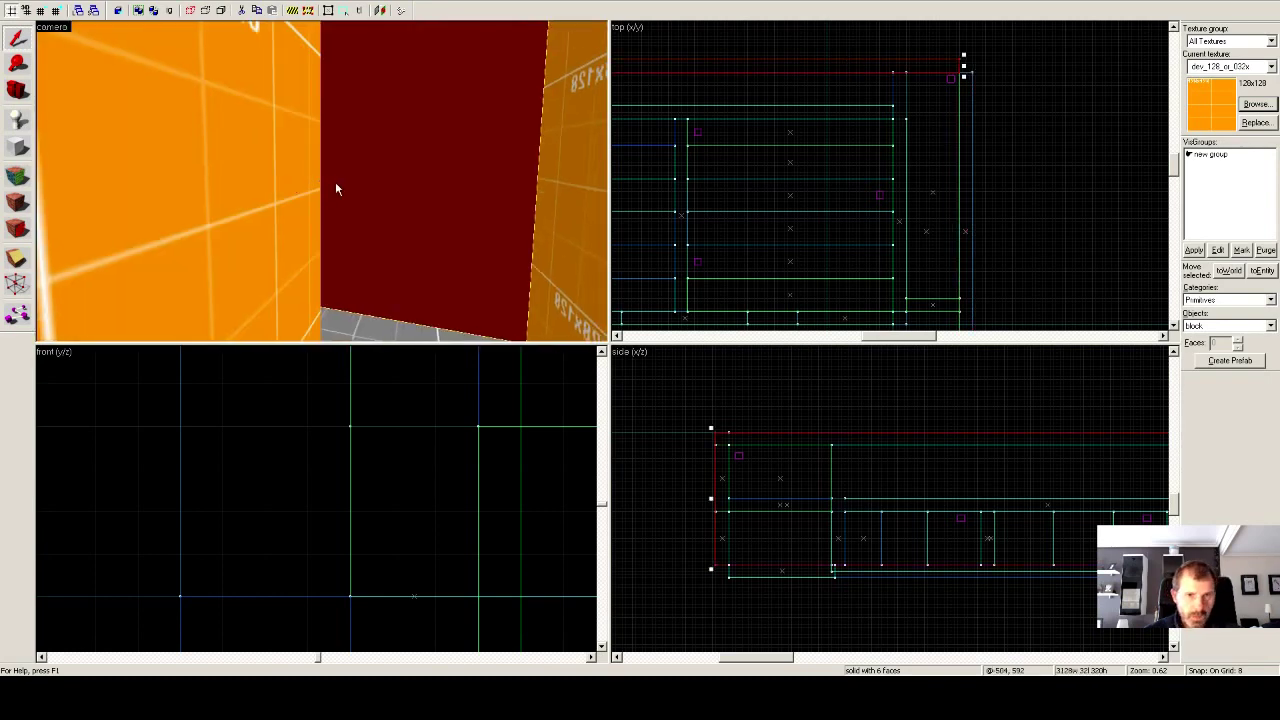
left_click_drag(881, 62, 880, 48)
left_click(858, 68)
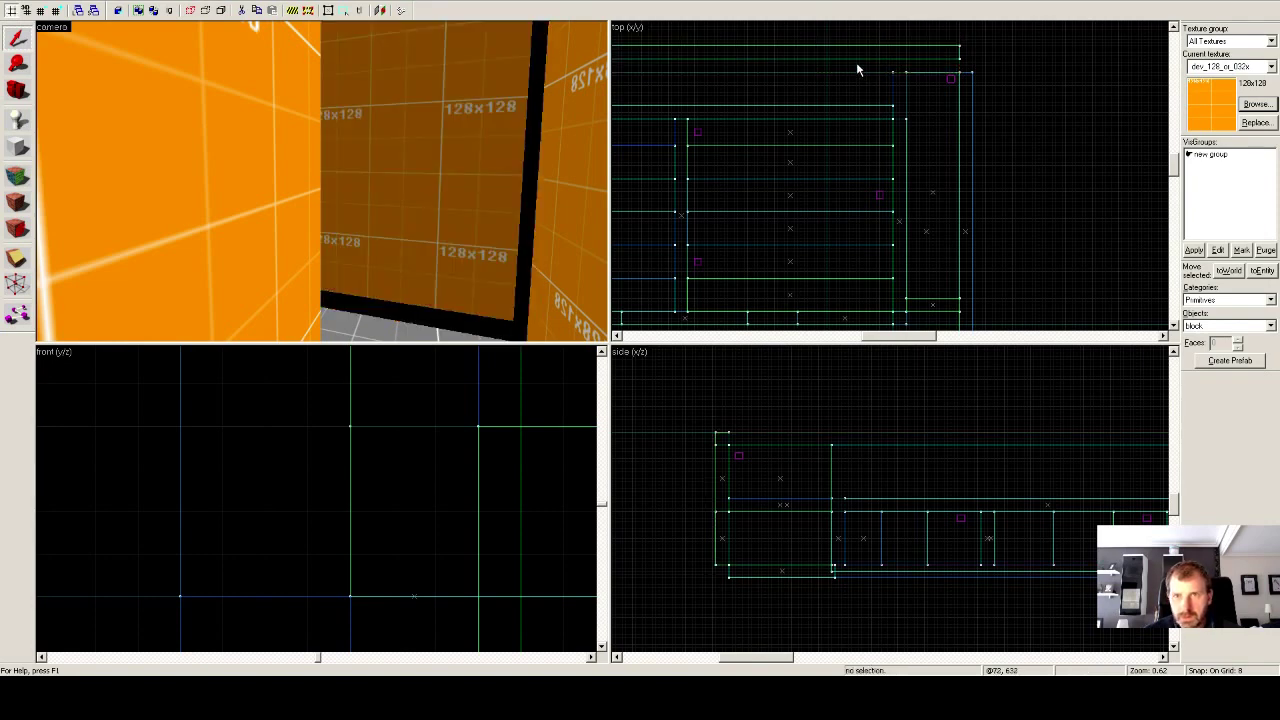
Widen the long corridor floor brush to 144 units, extending its outer edge to the moved outer wall.
left_click(391, 337)
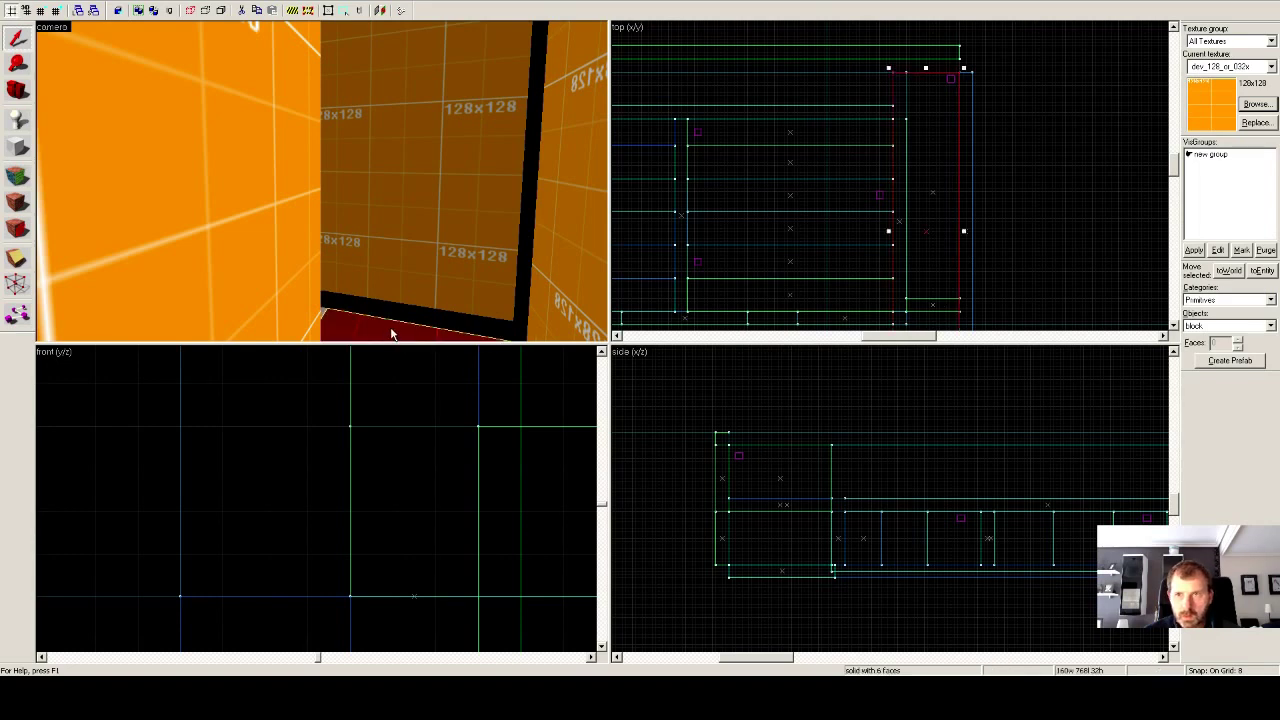
left_click(325, 315)
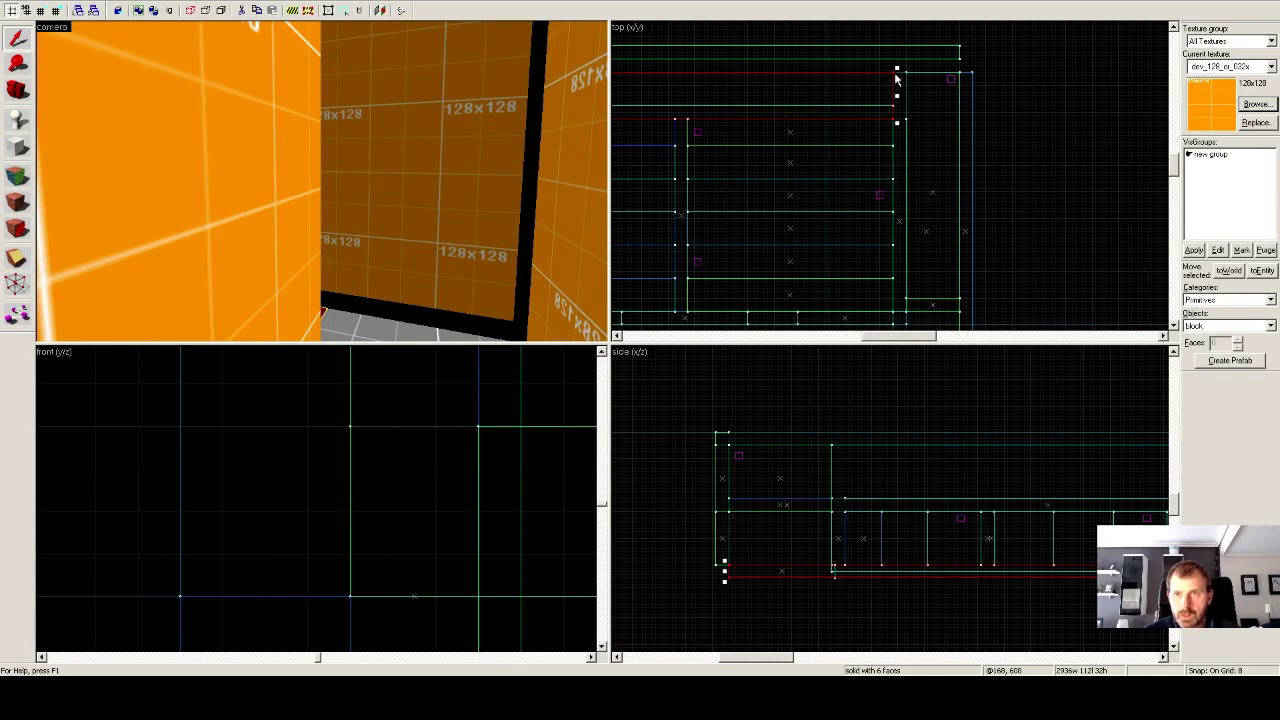
left_click_drag(896, 67, 898, 54)
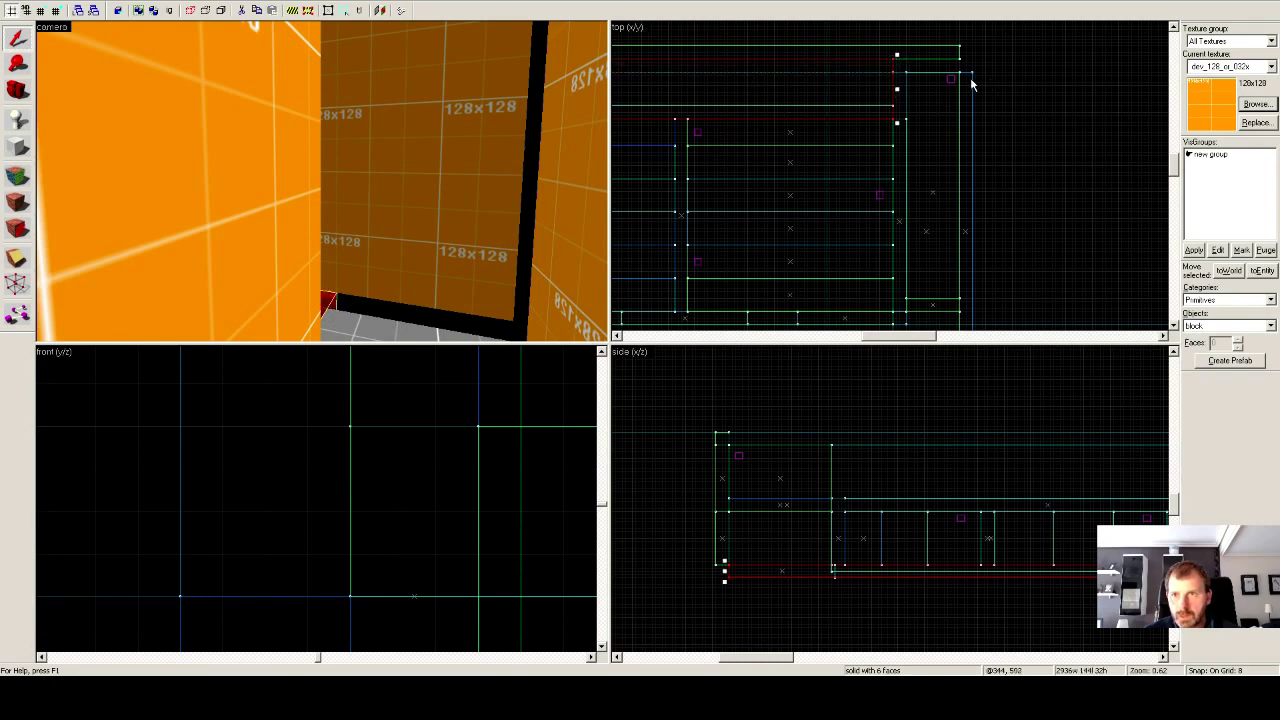
Lengthen the end wall and the adjoining end passage floor to 800 units so both reach the moved outer wall.
left_click(972, 85)
left_click_drag(968, 67, 966, 52)
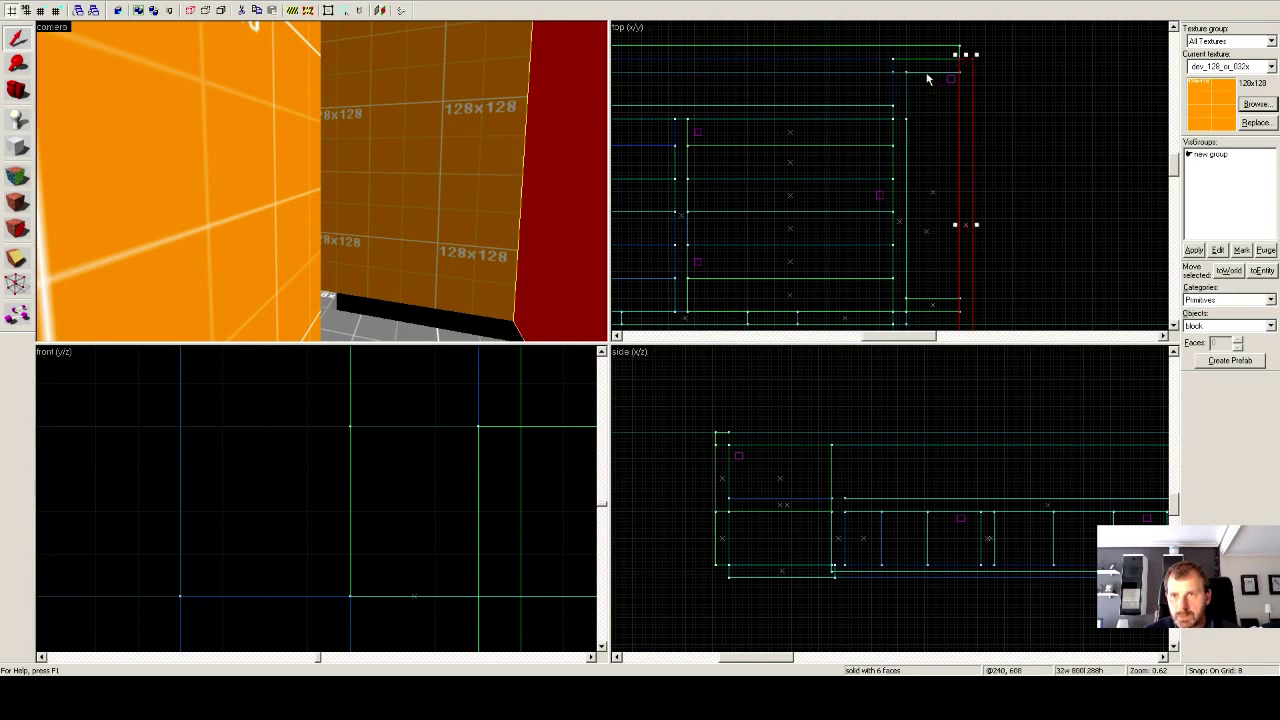
left_click(928, 74)
left_click_drag(926, 68, 931, 57)
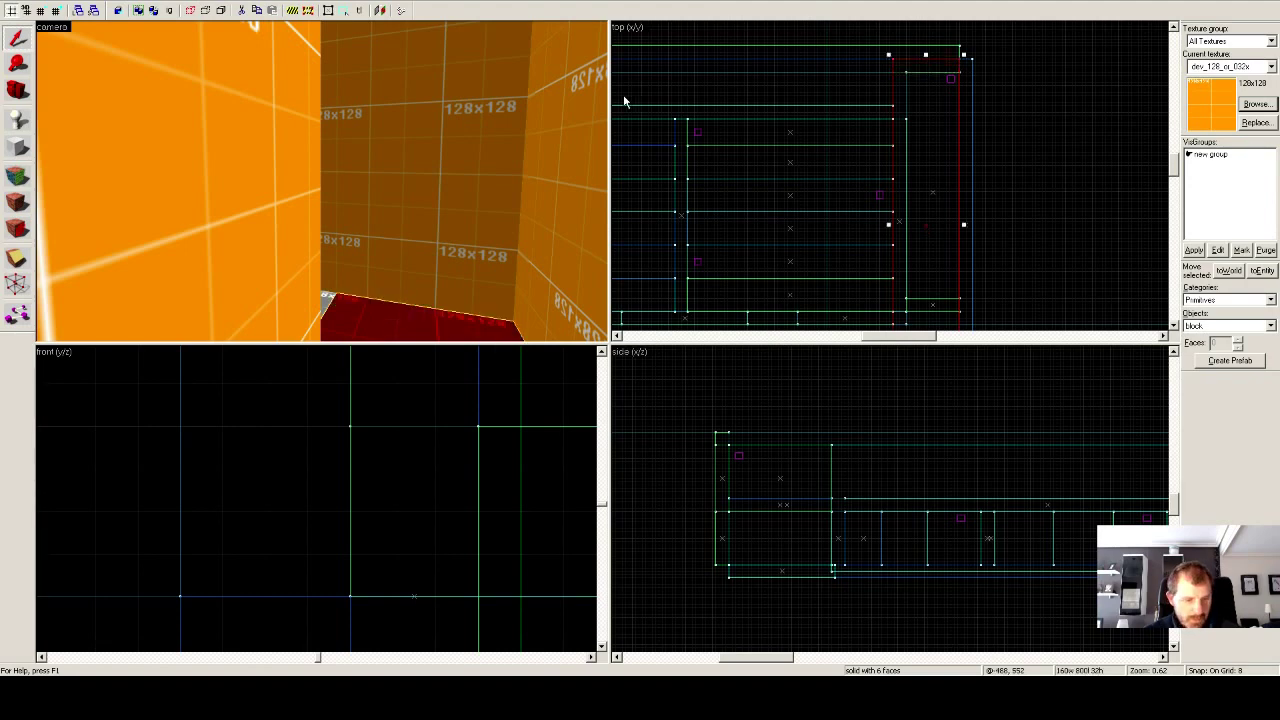
Check the widened corridor and move its long outer wall outward by about another 16 units.
key("z")
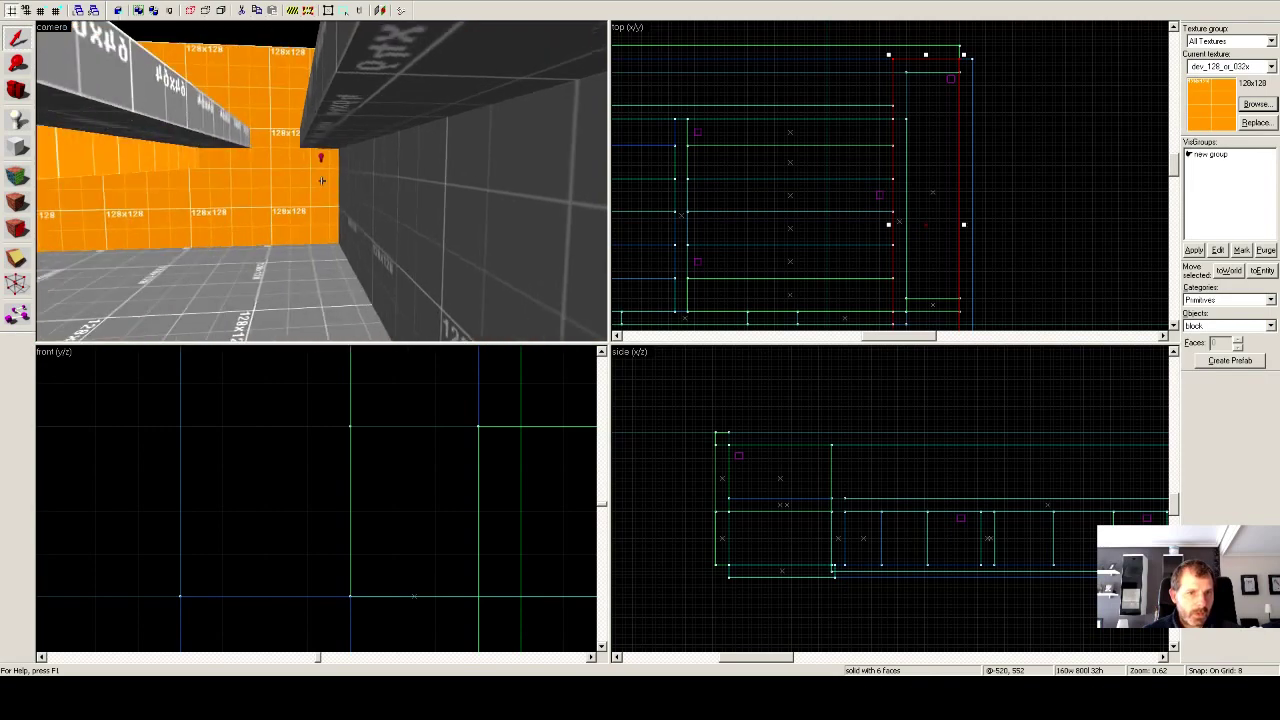
key("z")
key("d")
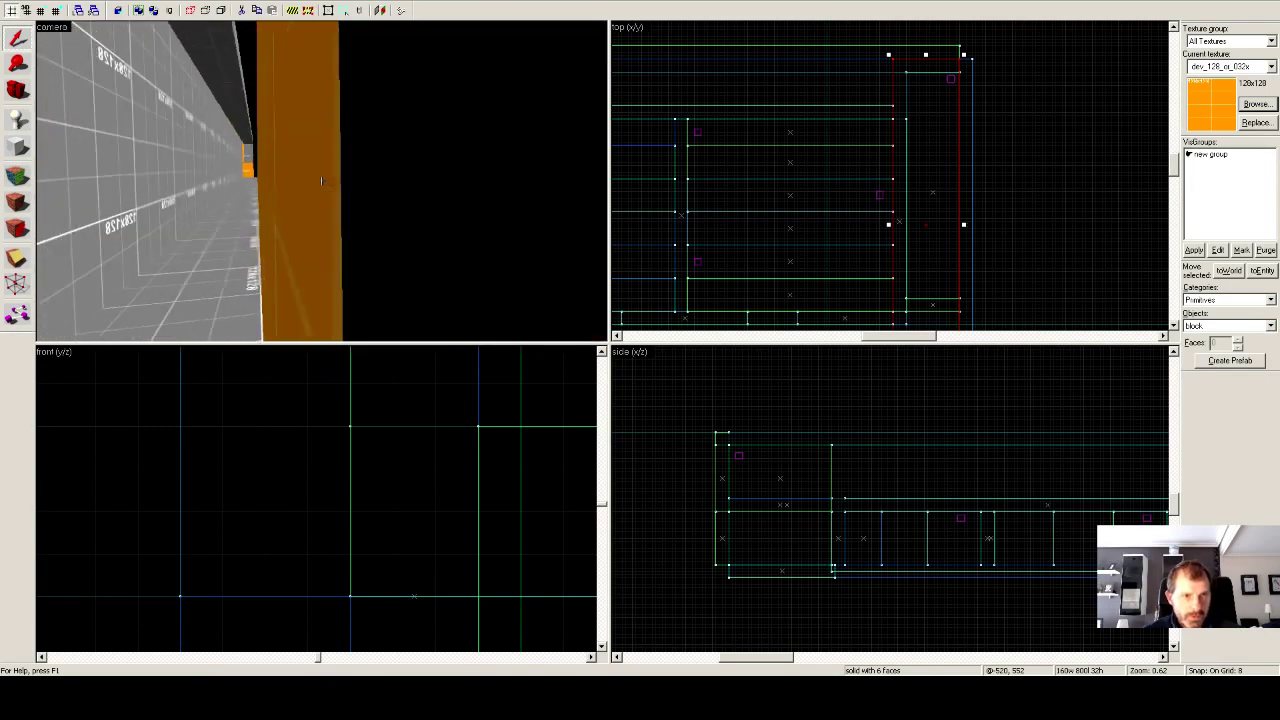
key("w")
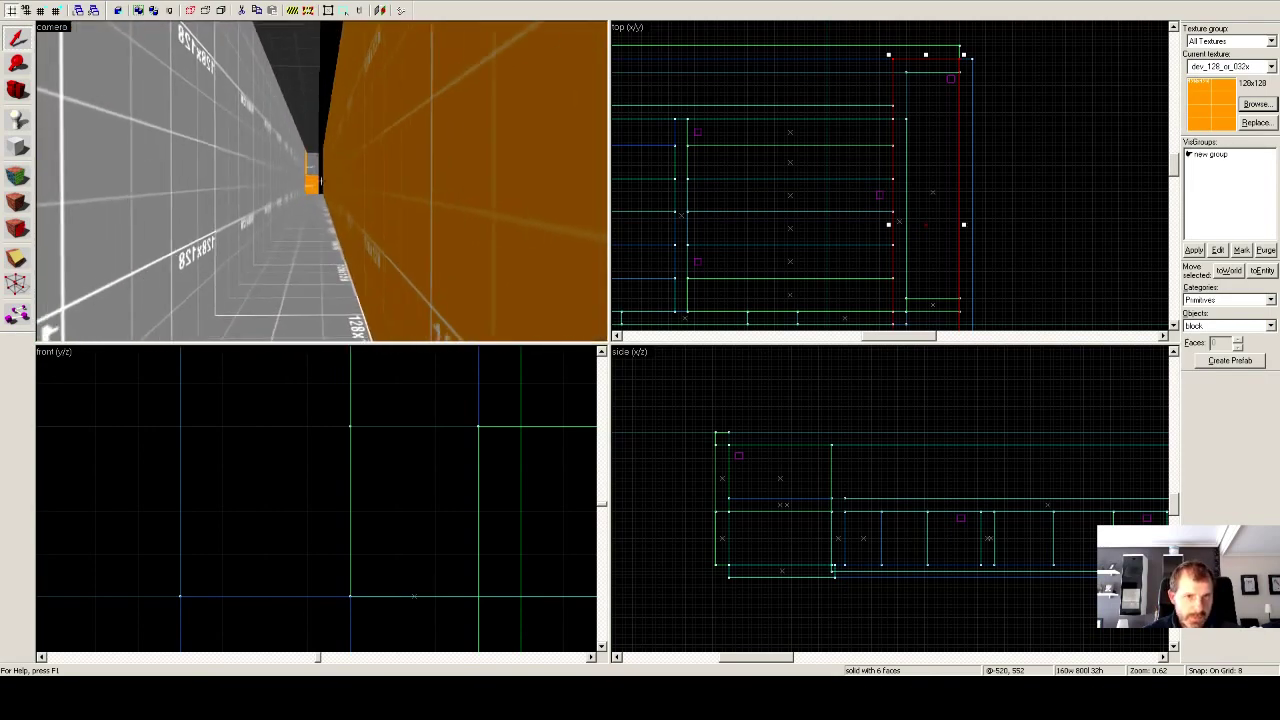
key("w")
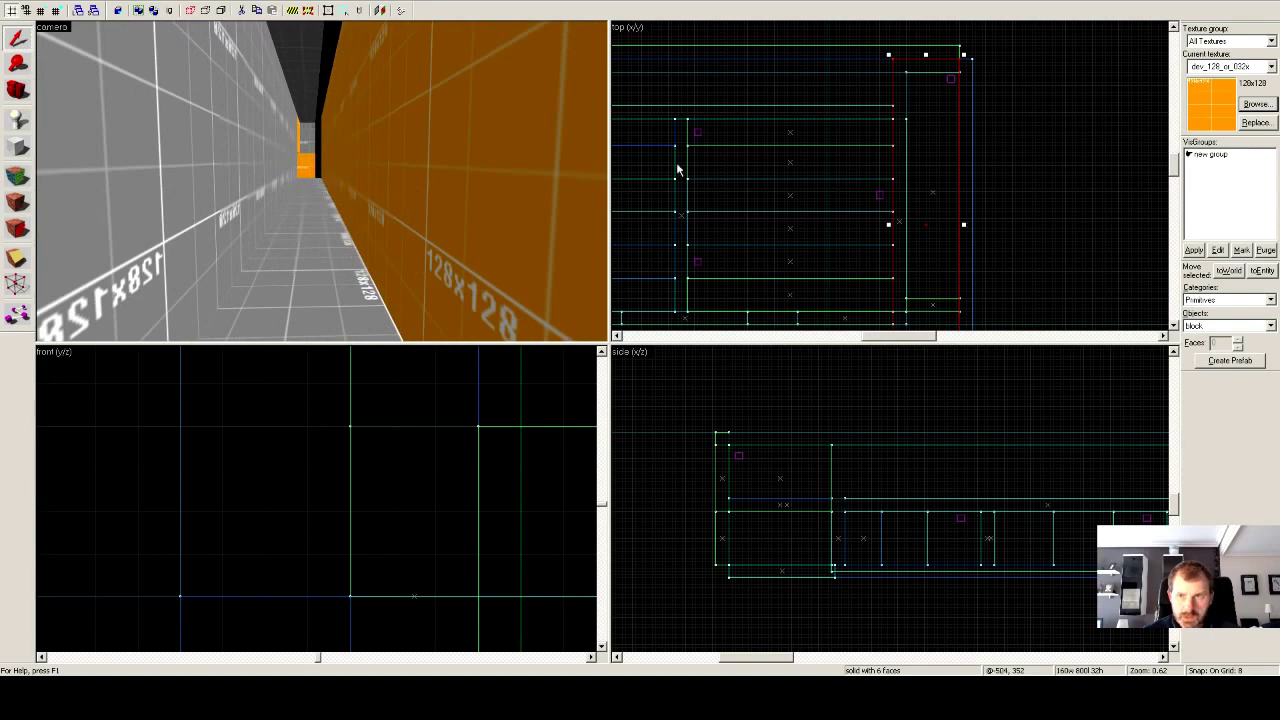
left_click(845, 50)
left_click(843, 46)
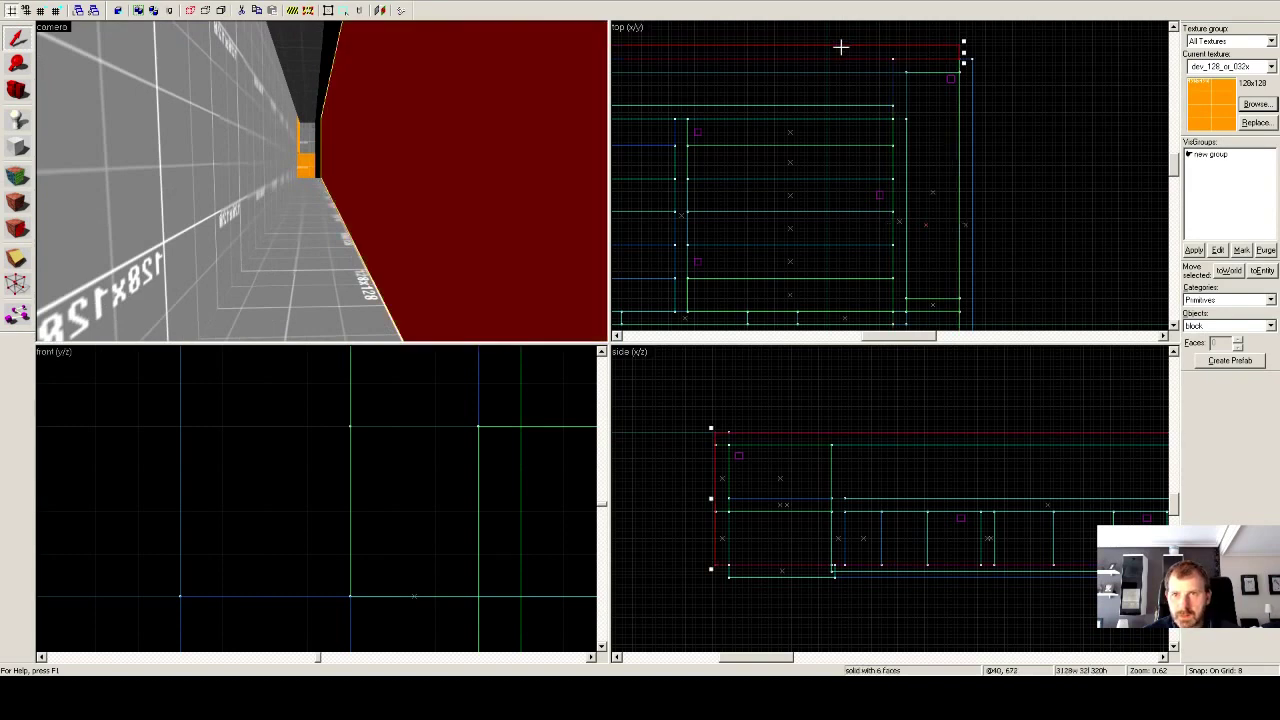
left_click_drag(840, 48, 841, 43)
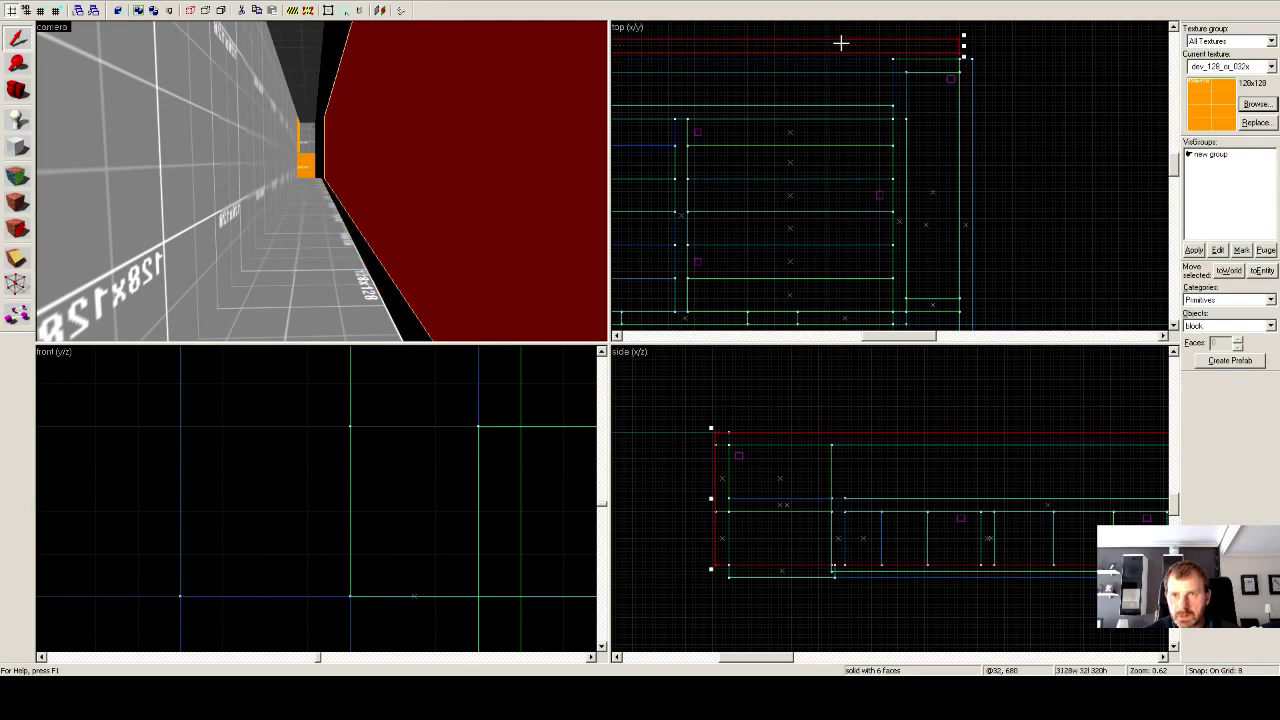
Lengthen the end wall by about 16 units to the outer wall and extend the end passage ceiling to 608 units.
left_click(968, 75)
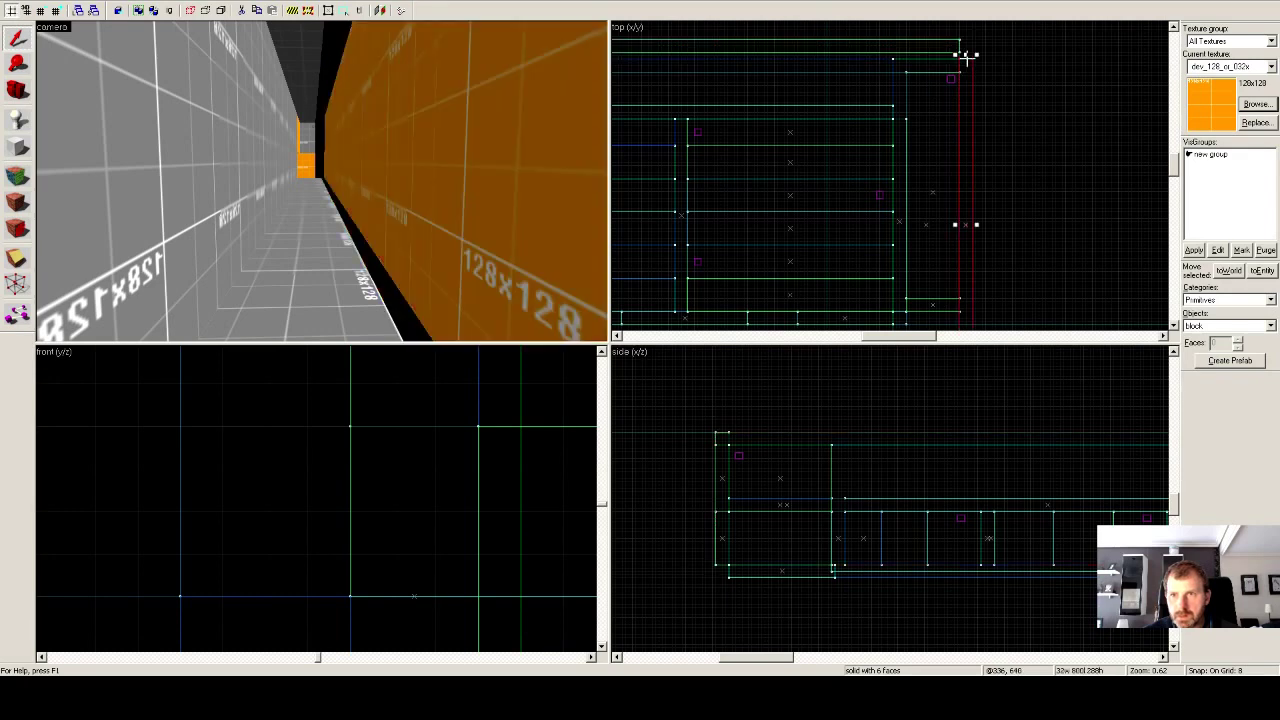
left_click_drag(965, 55, 892, 76)
left_click(926, 77)
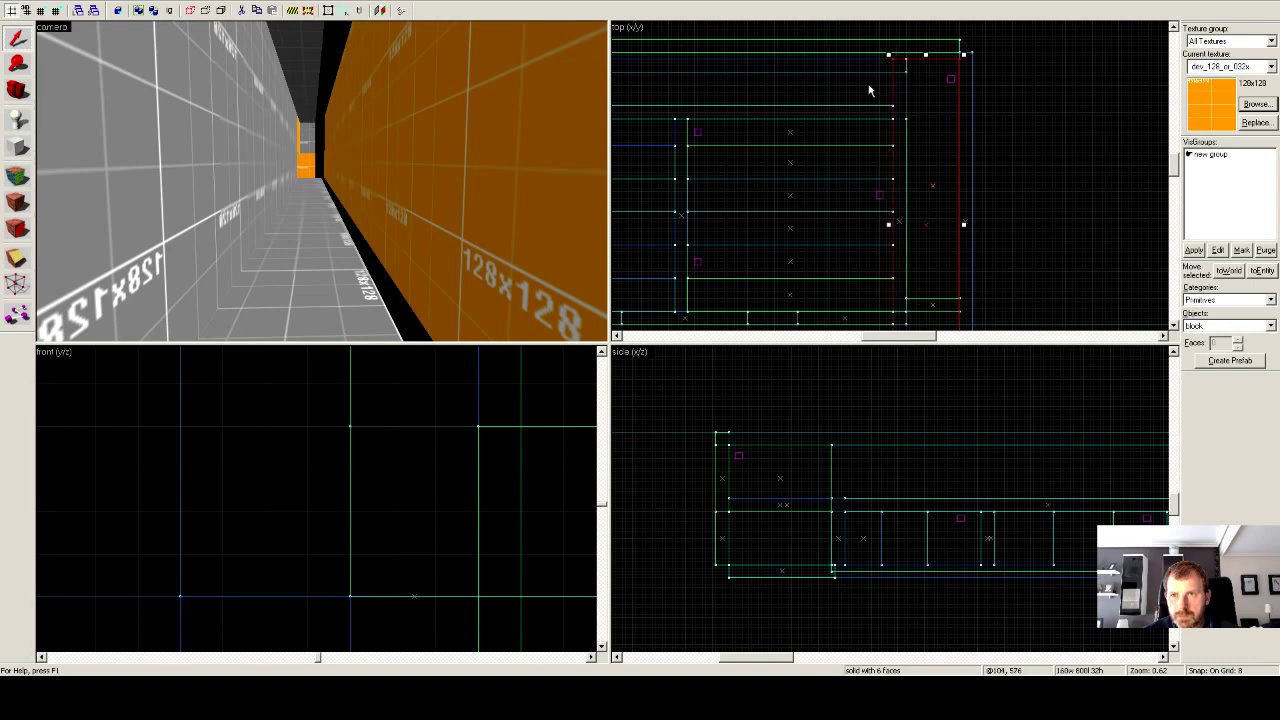
Widen the long corridor floor by about 16 units to close the gap along the outer wall, and clear the selection.
left_click(852, 58)
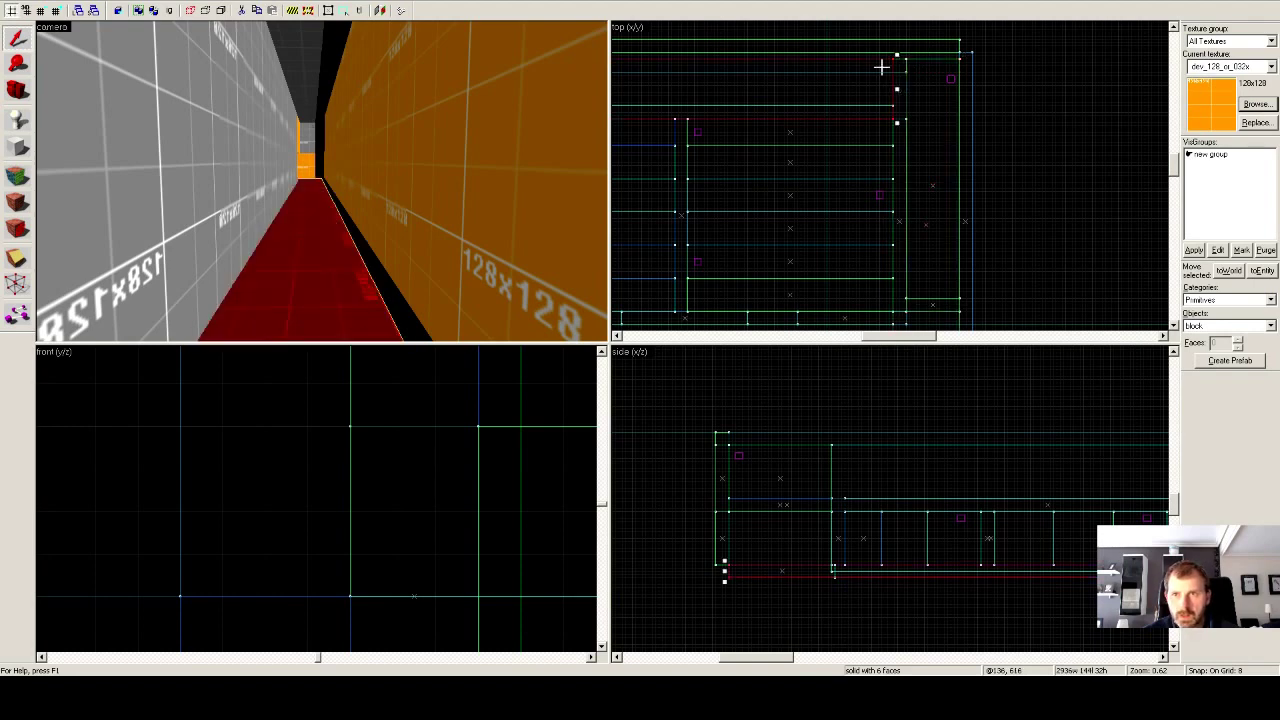
left_click_drag(897, 50, 898, 48)
left_click(905, 86)
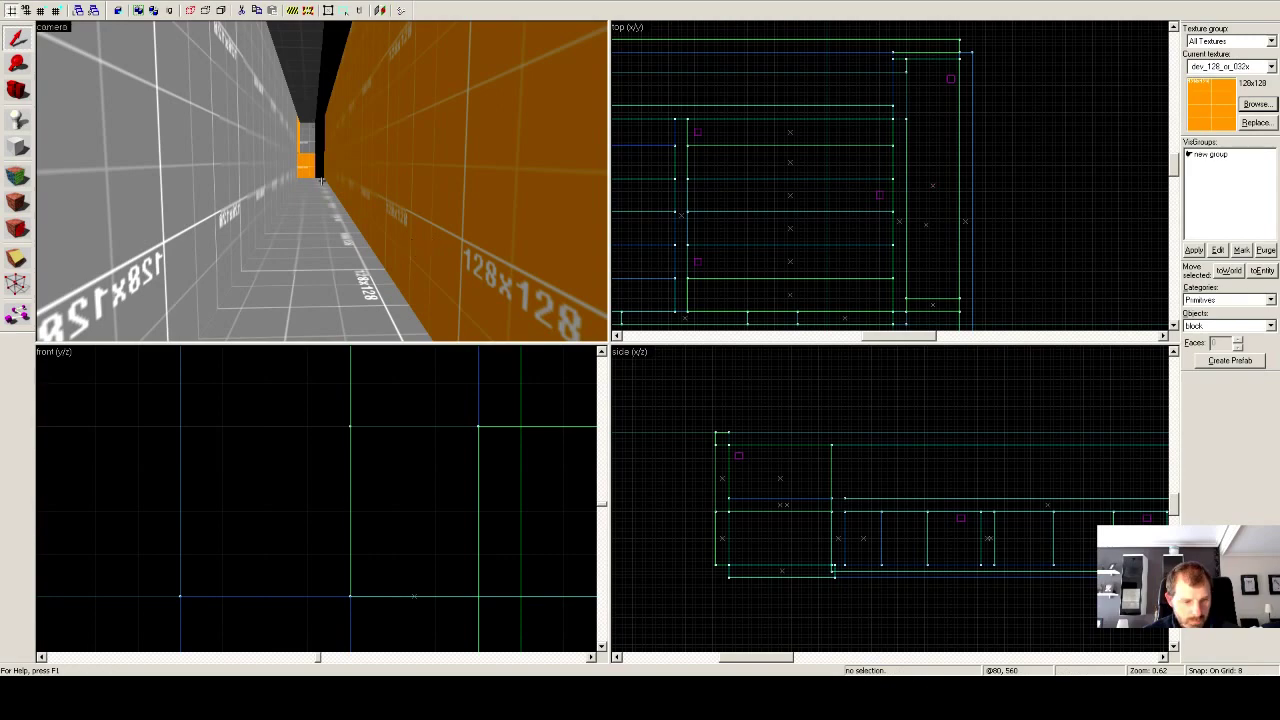
Extend the end passage floor to 816 units and its ceiling to 624 units, up to the outer wall.
key("z")
key("w")
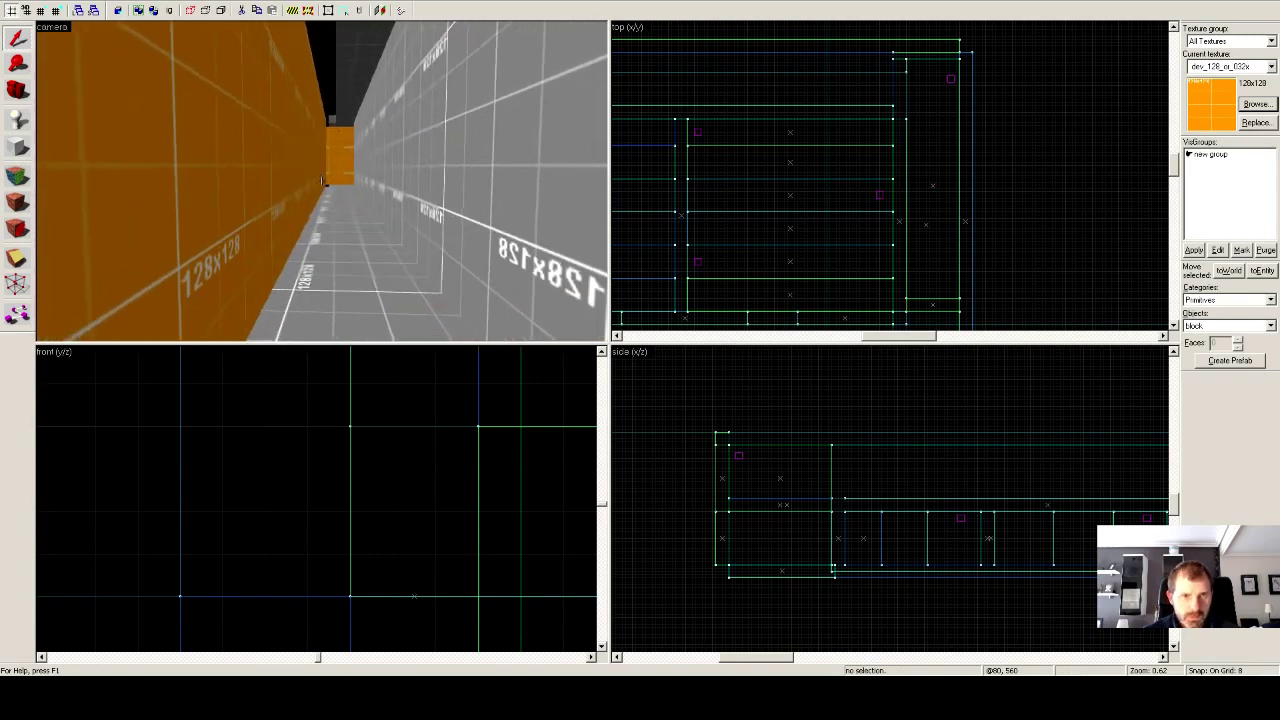
key("s")
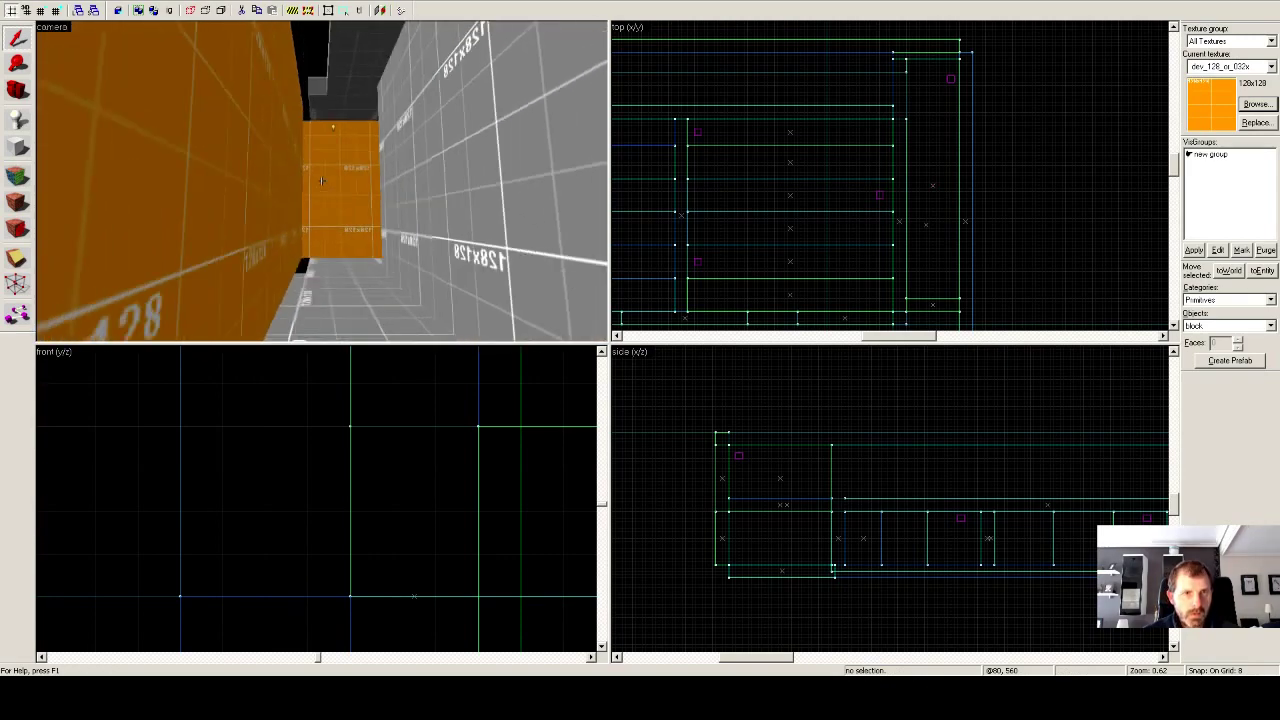
key("w")
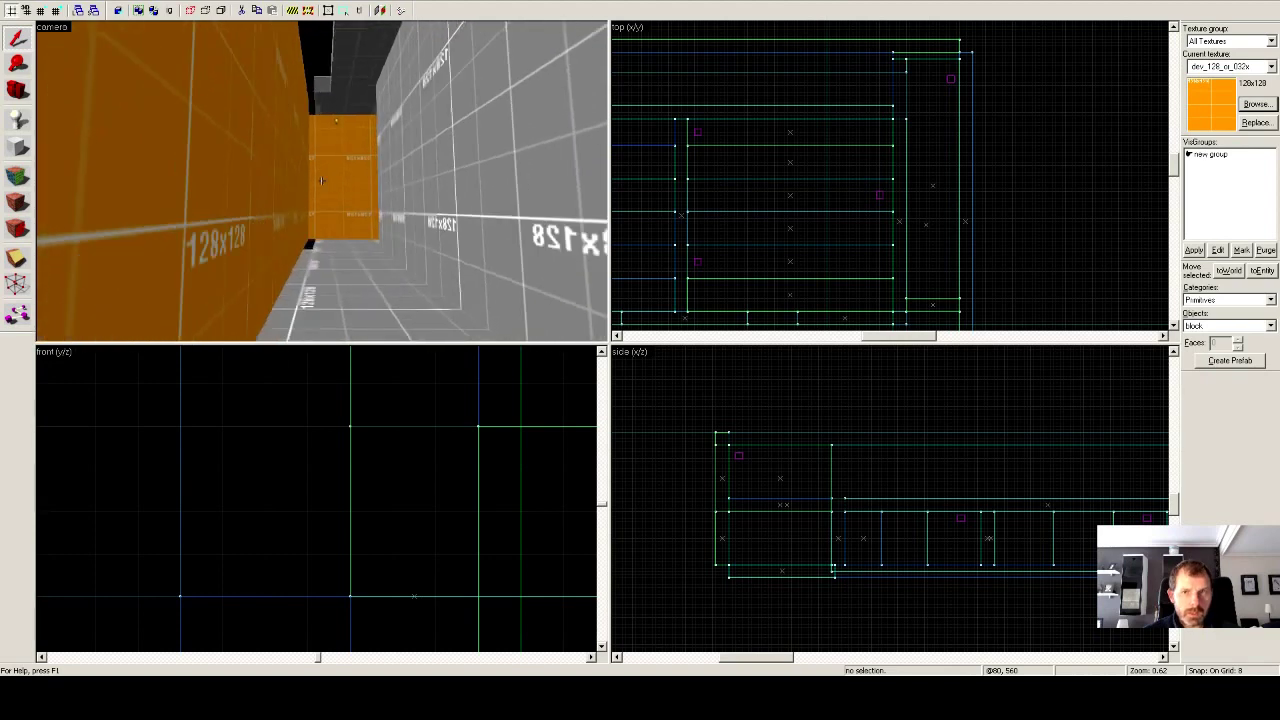
key("z")
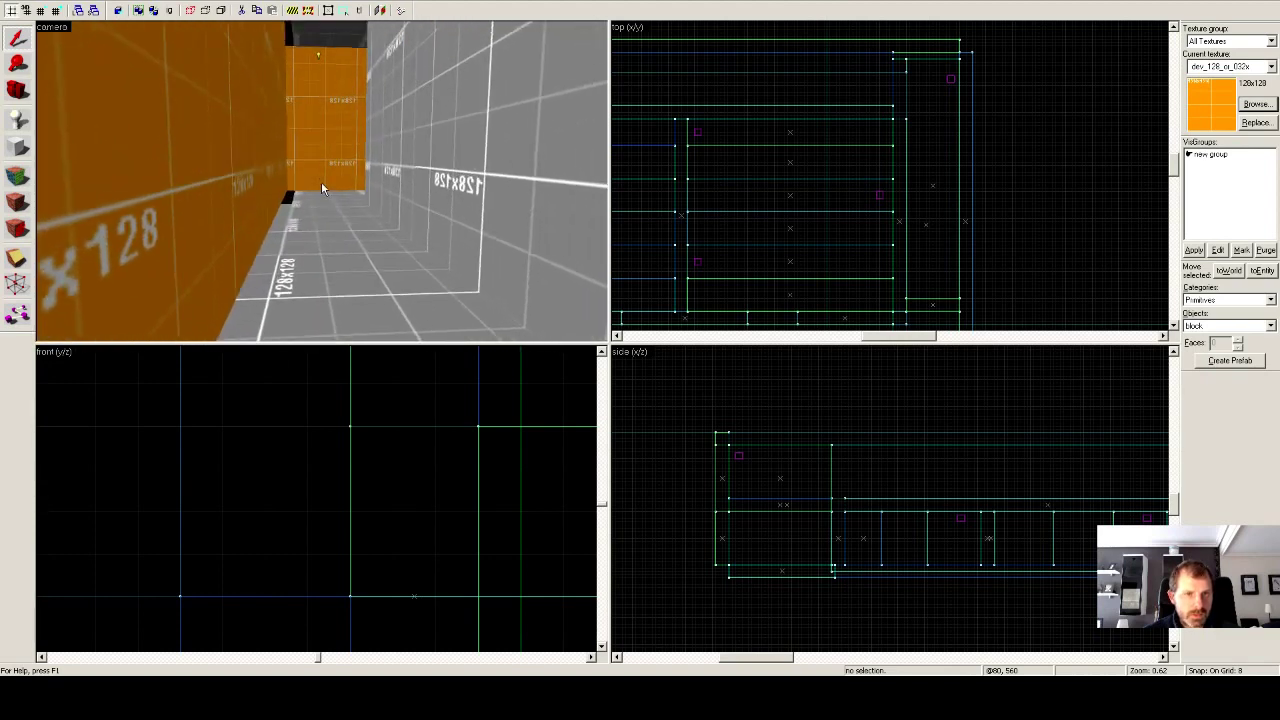
left_click(320, 192)
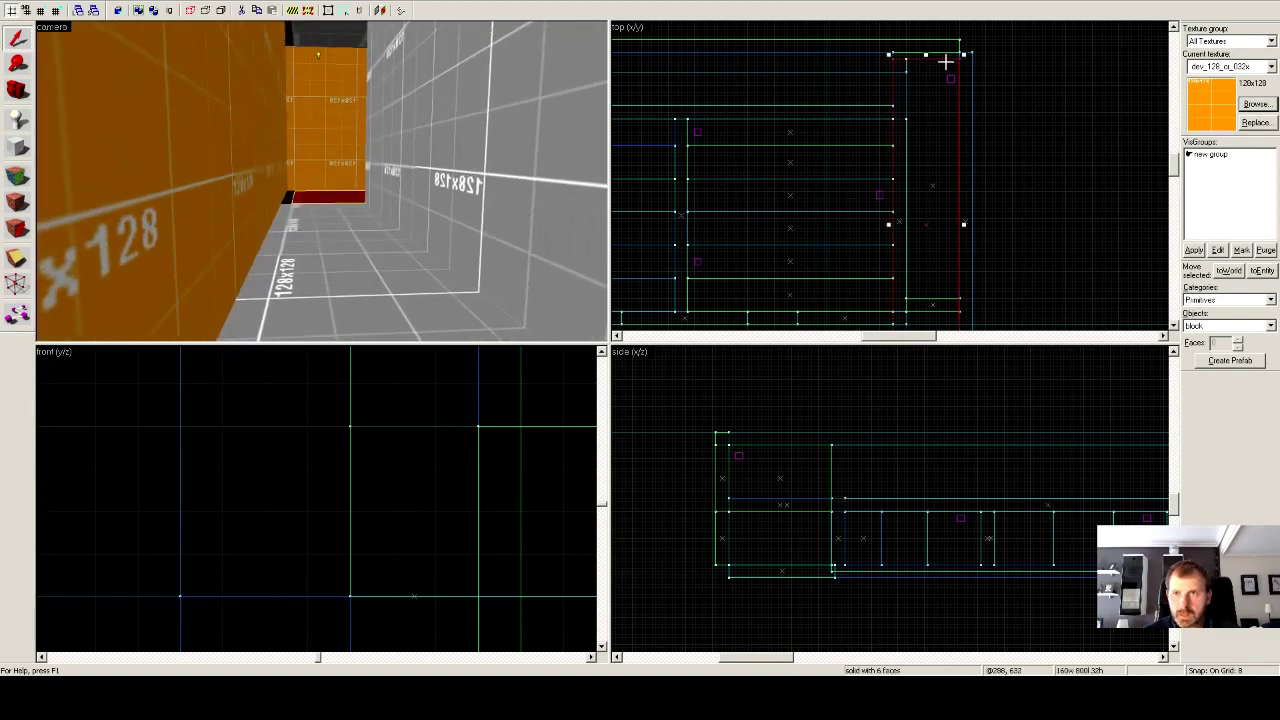
left_click_drag(926, 57, 925, 50)
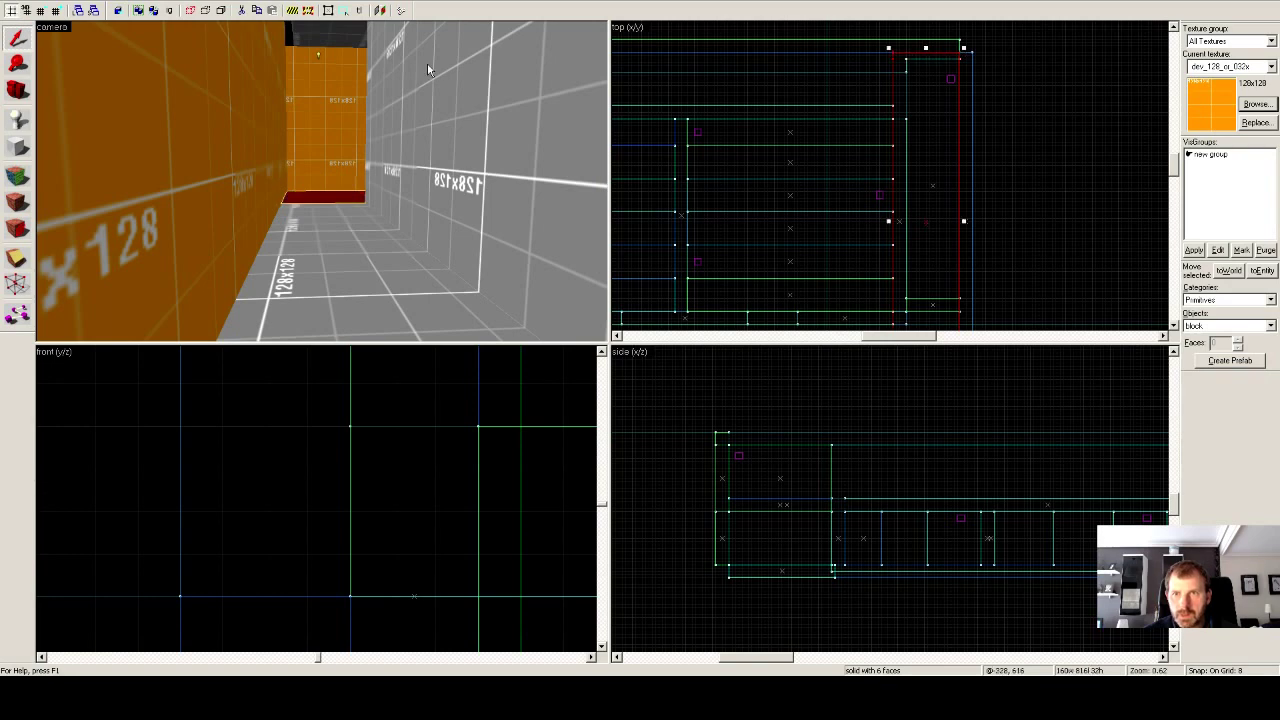
left_click(332, 42)
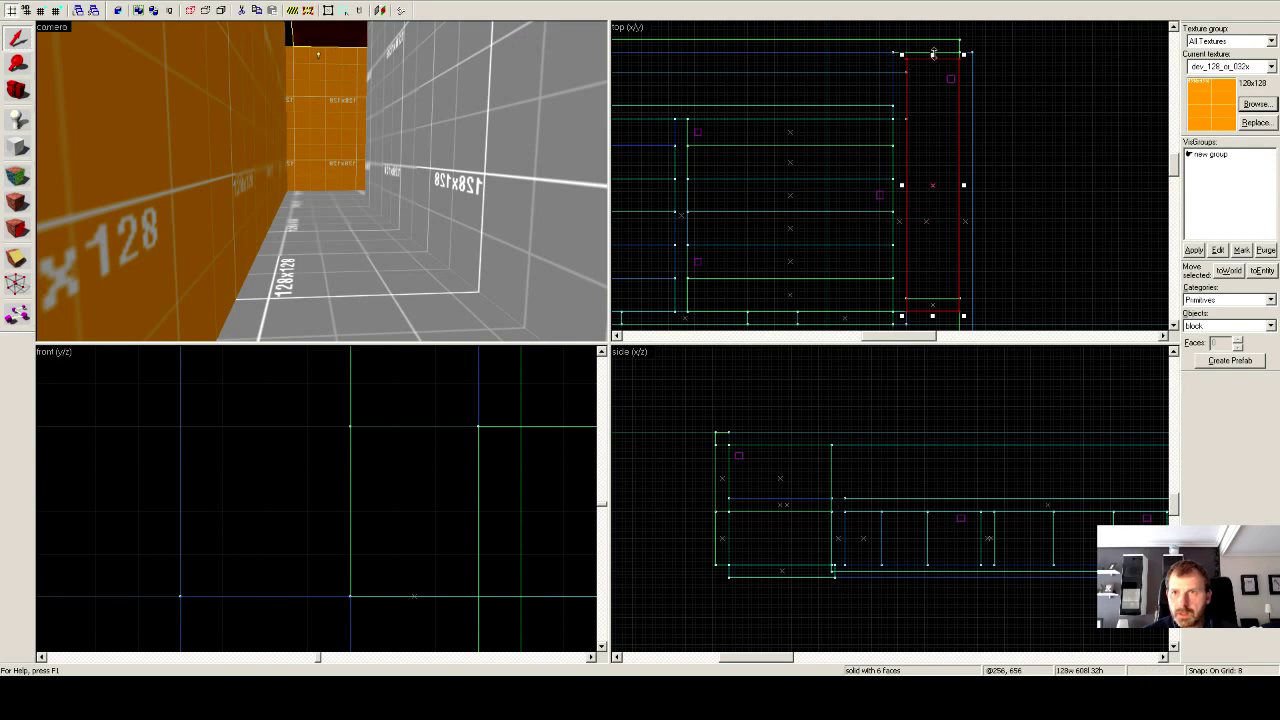
left_click_drag(932, 53, 932, 47)
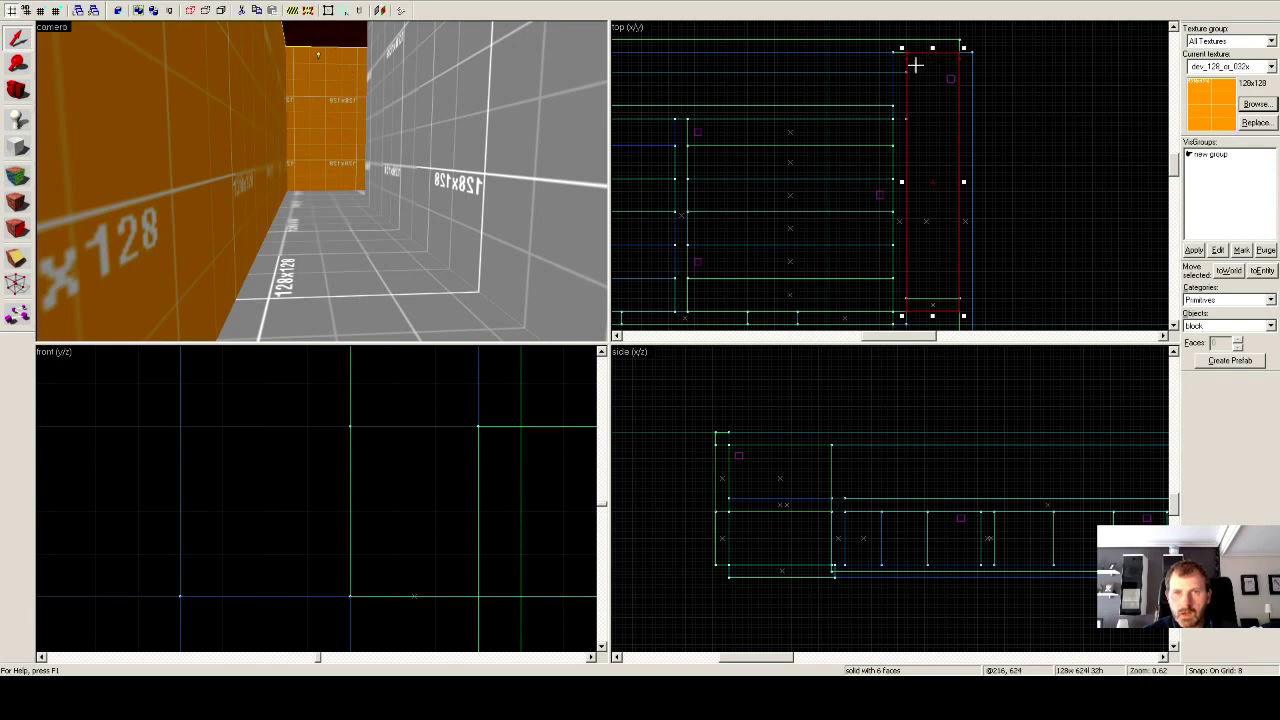
Widen the long corridor ceiling brush to 160 units so it reaches the outer wall, and look over the corridor.
key("z")
key("w")
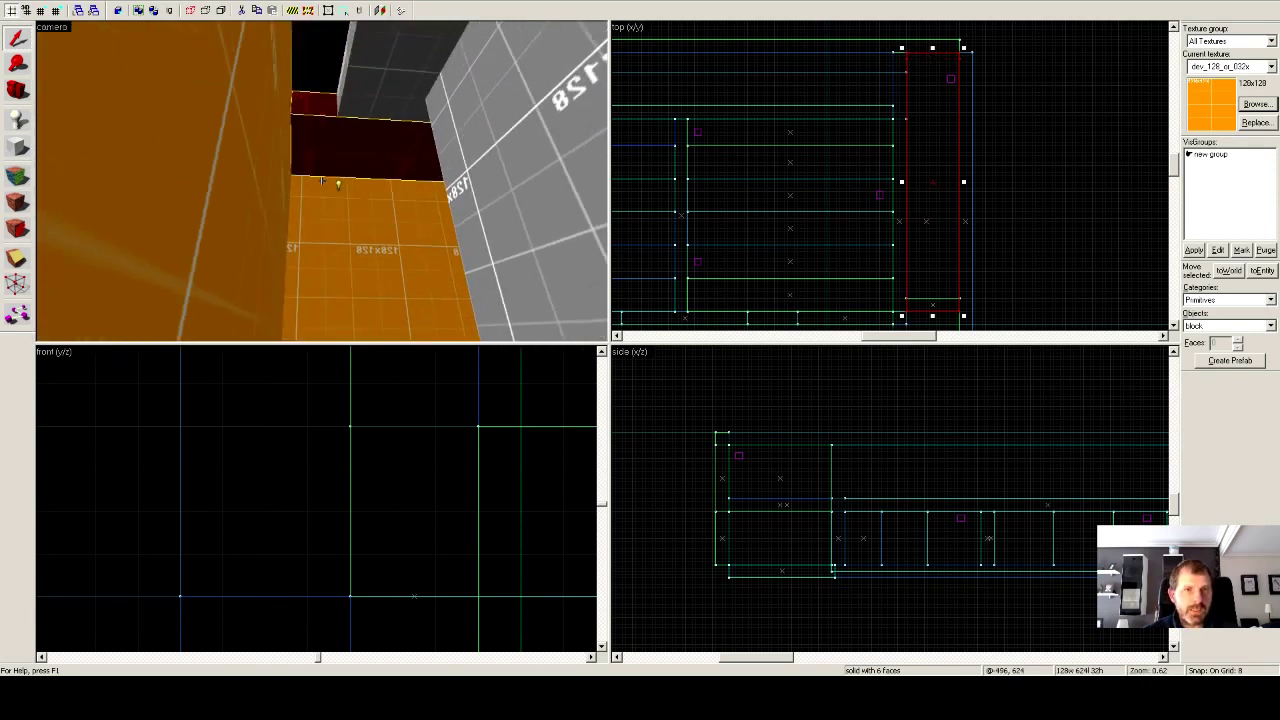
left_click(333, 188)
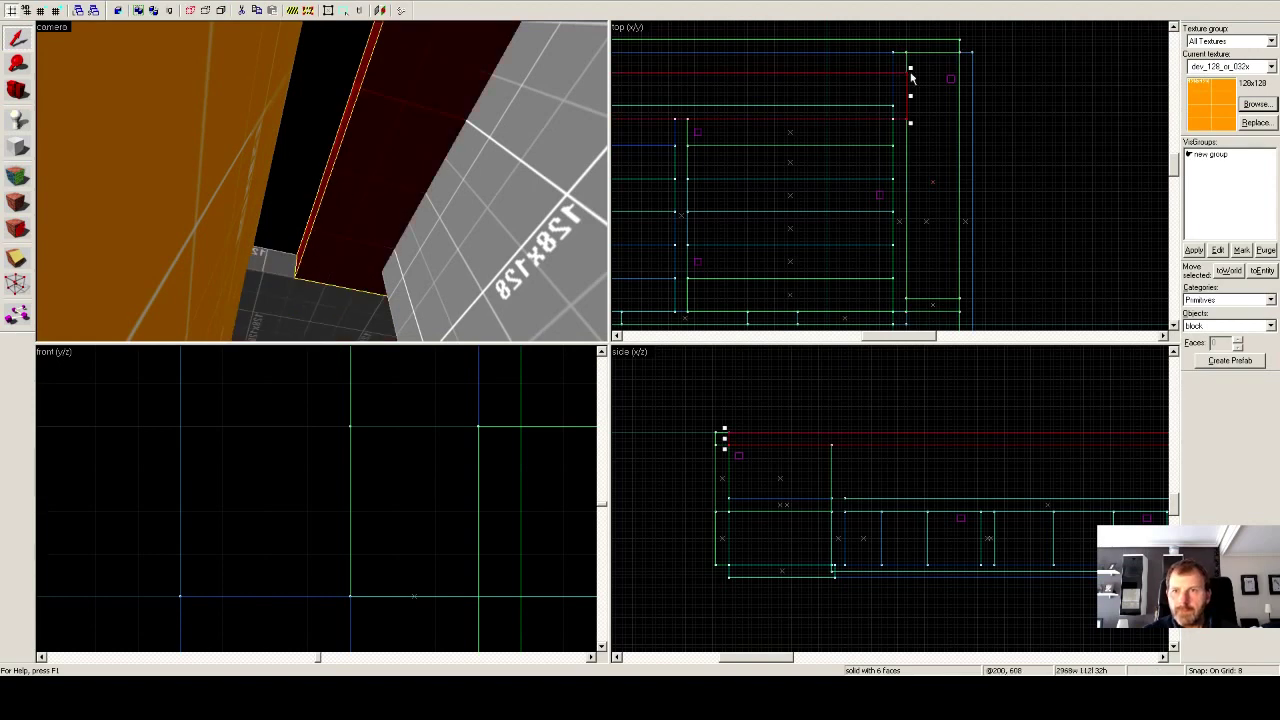
left_click_drag(910, 68, 910, 47)
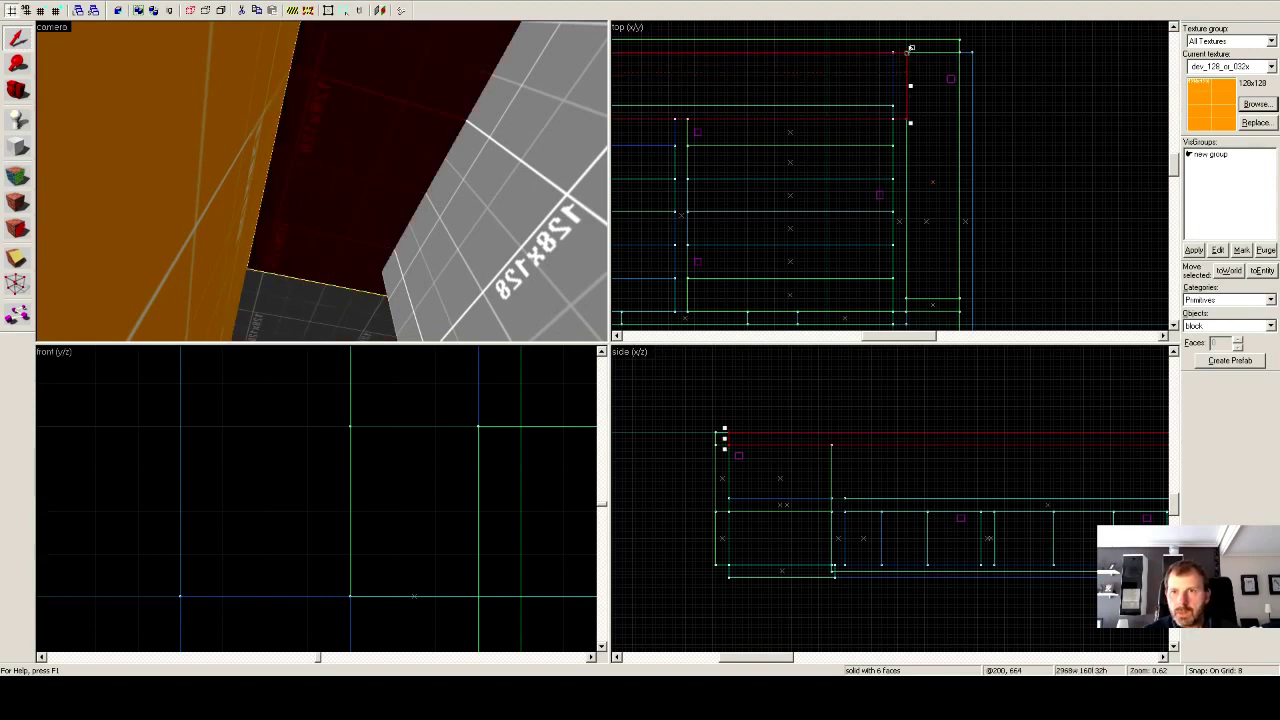
key("z")
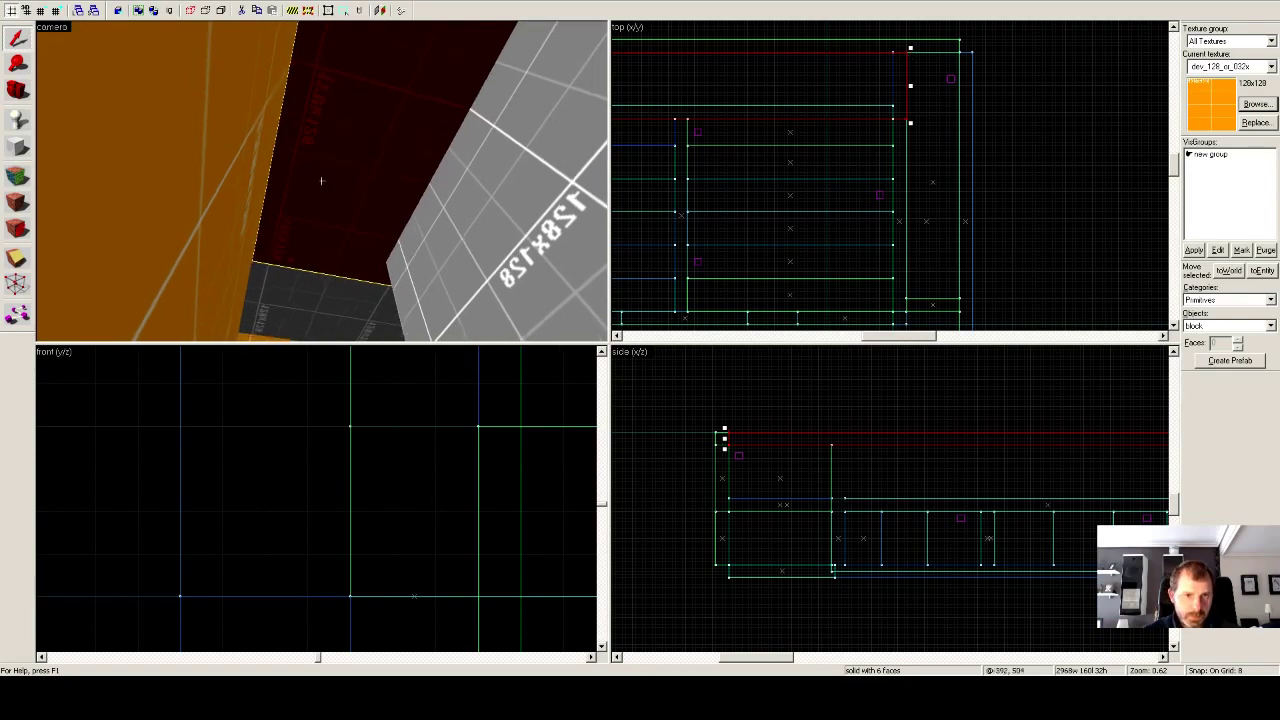
key("a")
key("w")
key("w")
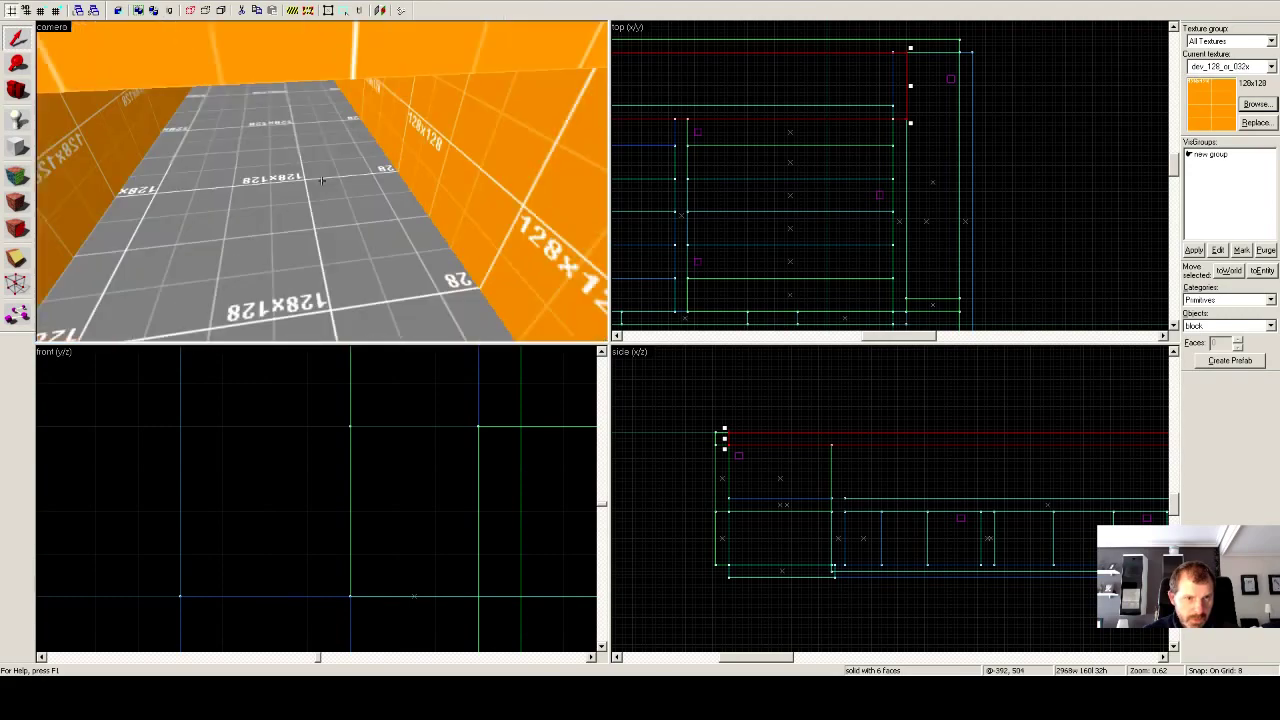
Lengthen the upper wall brush at the corridor's far end to 160 units and the one below it to 816 units, reaching the outer wall.
key("w")
key("z")
left_click(306, 157)
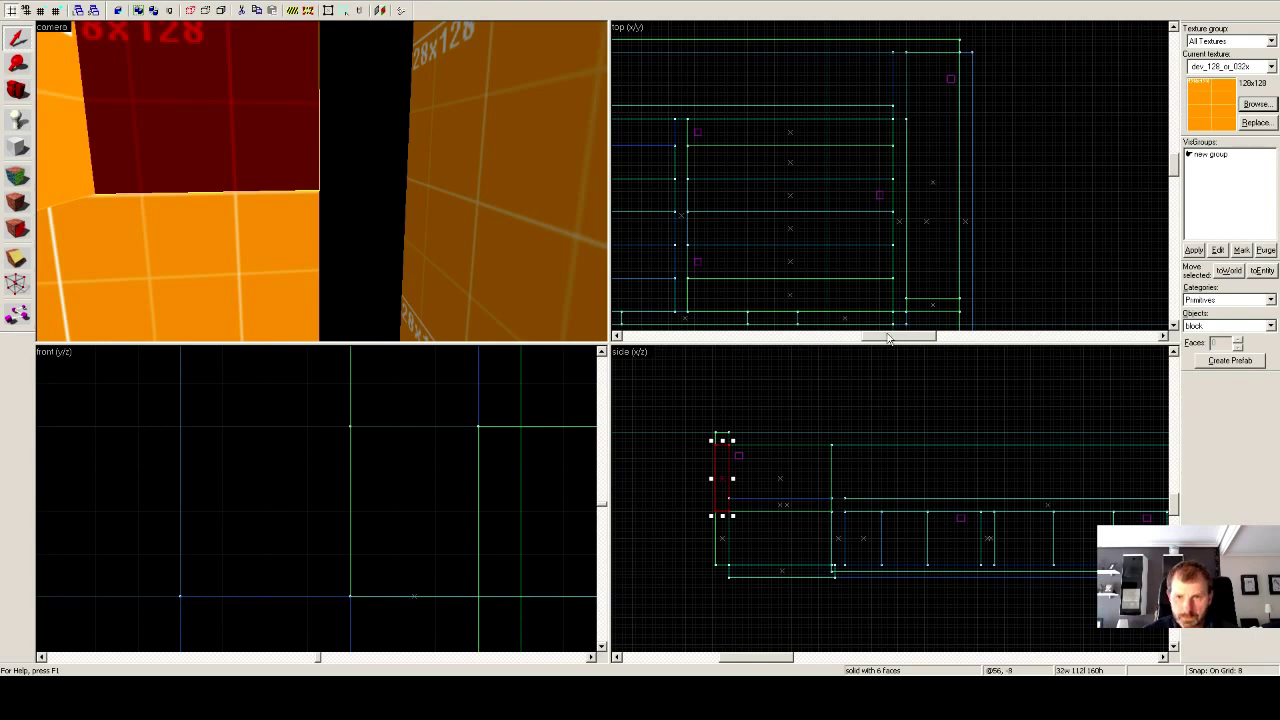
left_click_drag(903, 337, 761, 322)
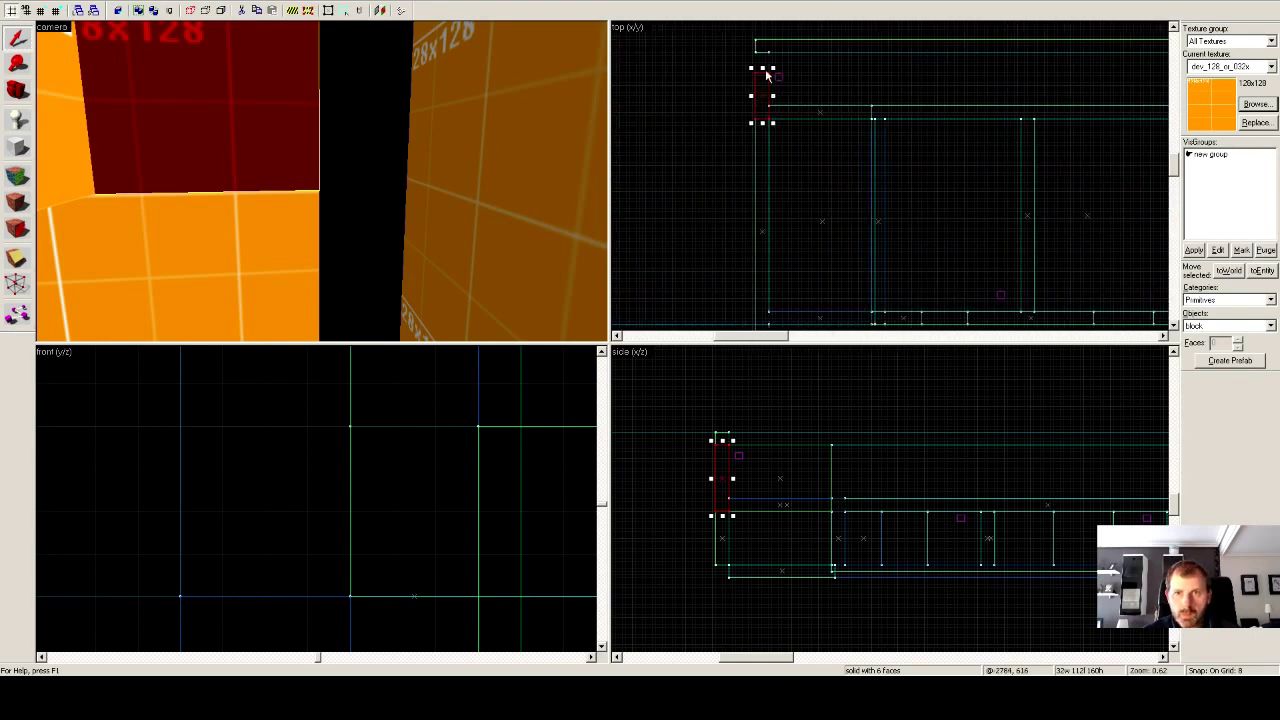
left_click_drag(762, 68, 763, 49)
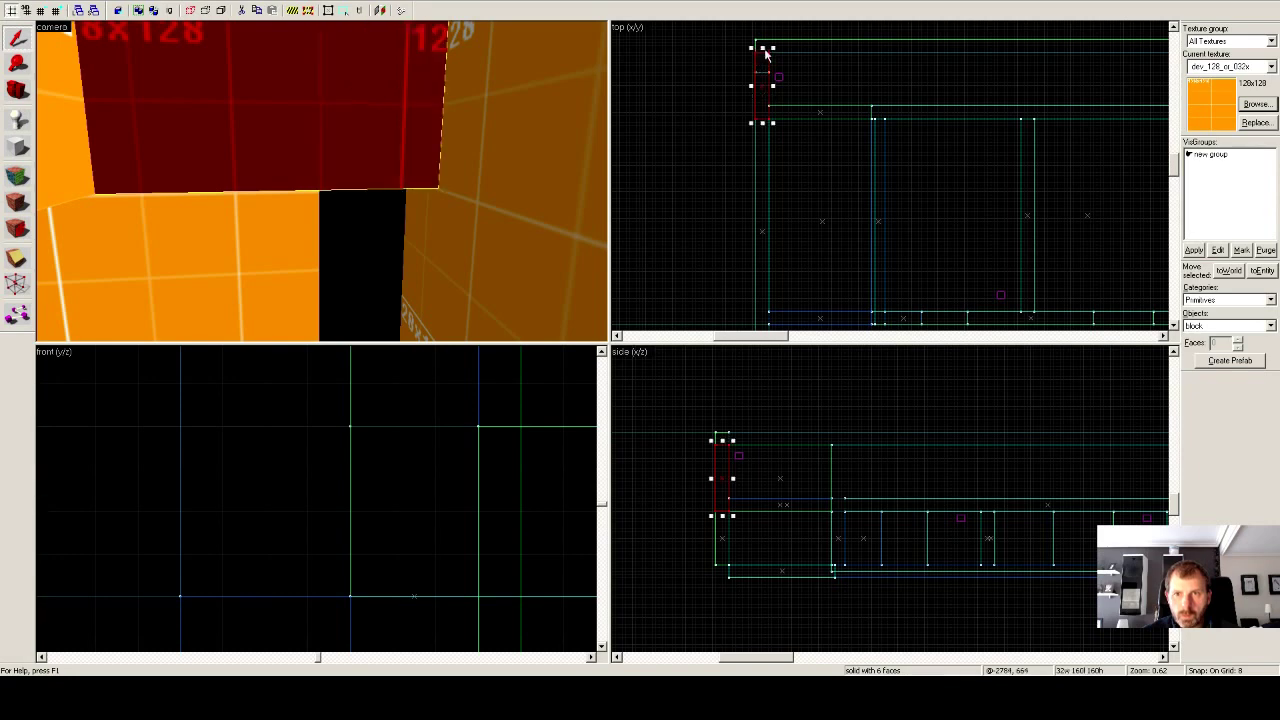
left_click(282, 238)
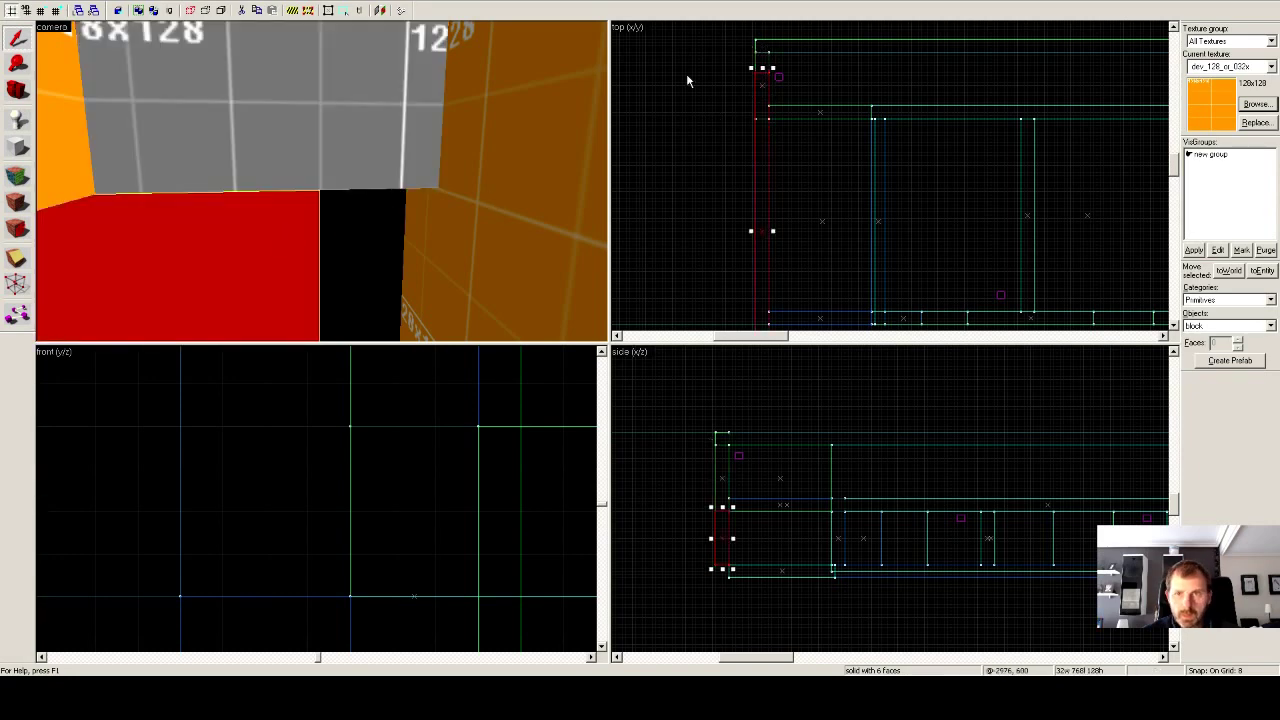
left_click_drag(763, 67, 763, 47)
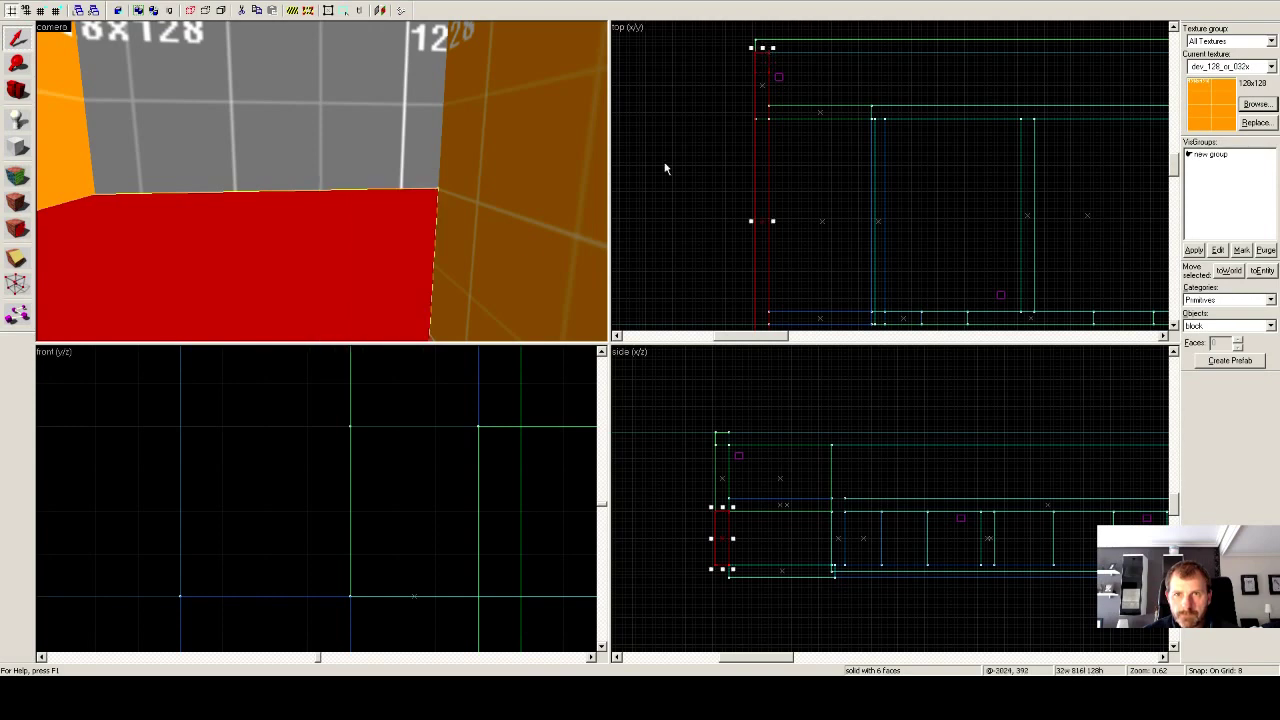
Lengthen the end passage's inner wall brush to 528 units so it covers the end of the long corridor wall.
key("z")
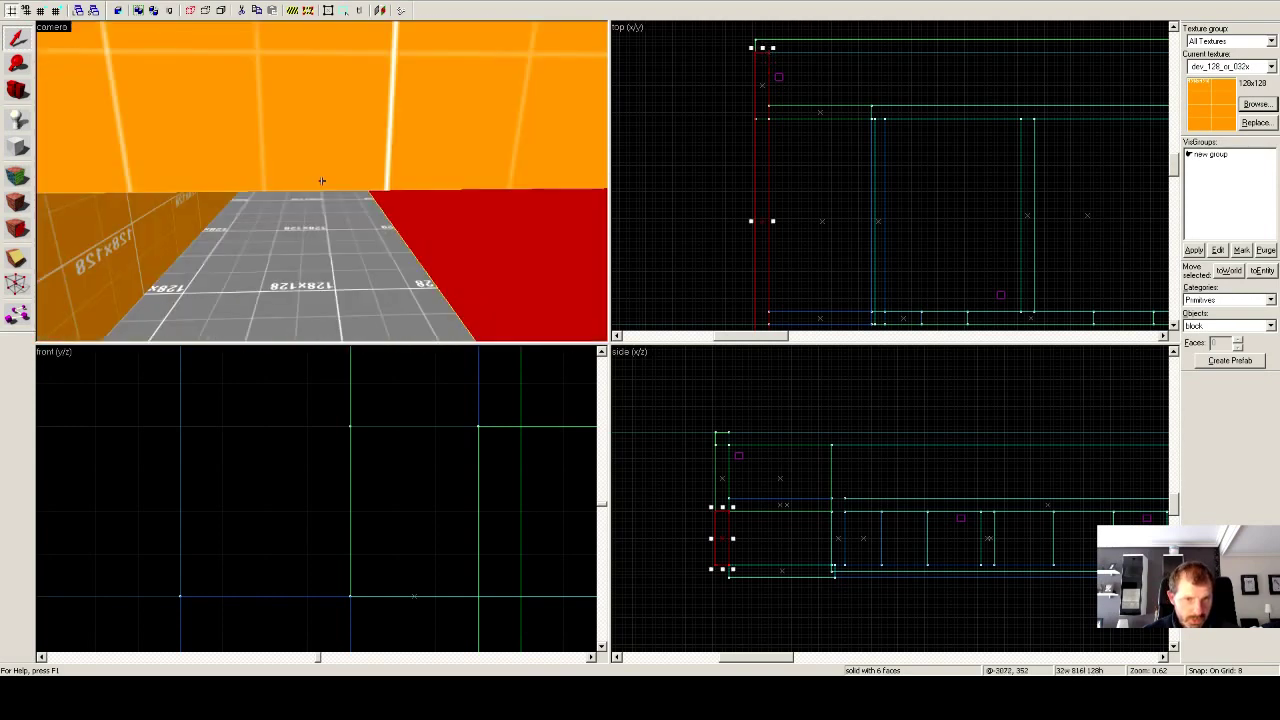
key("w")
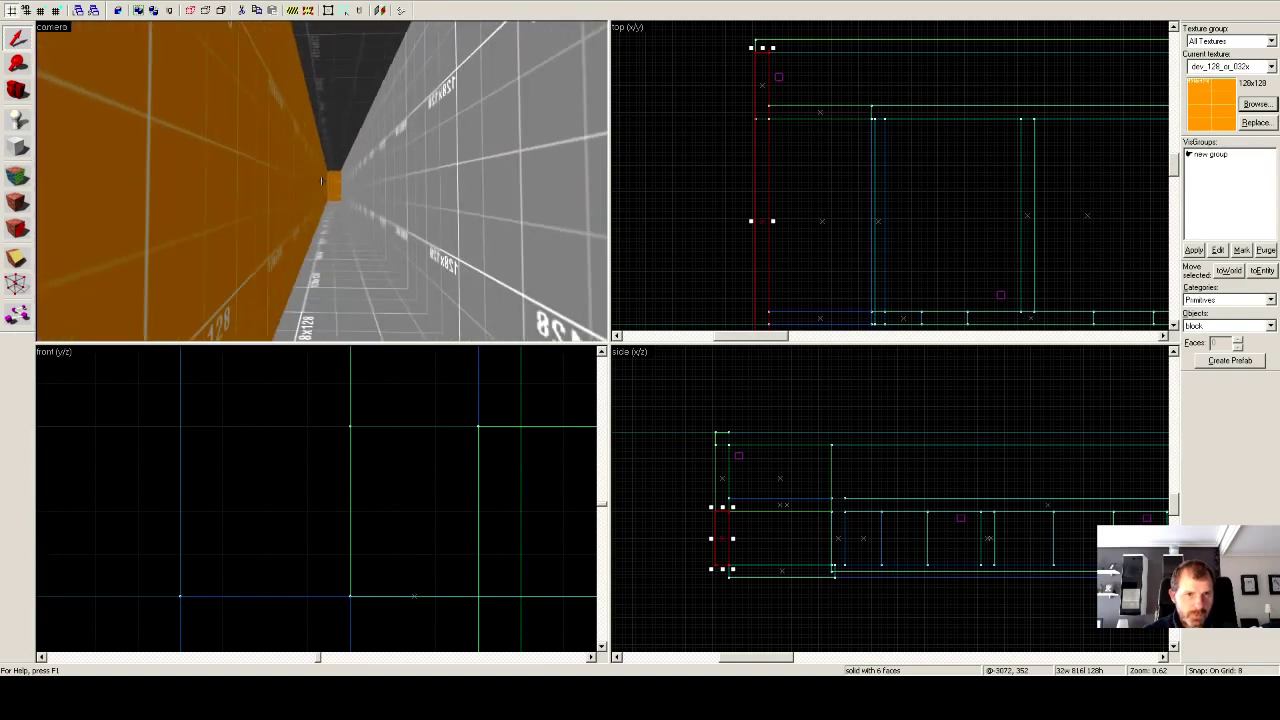
key("w")
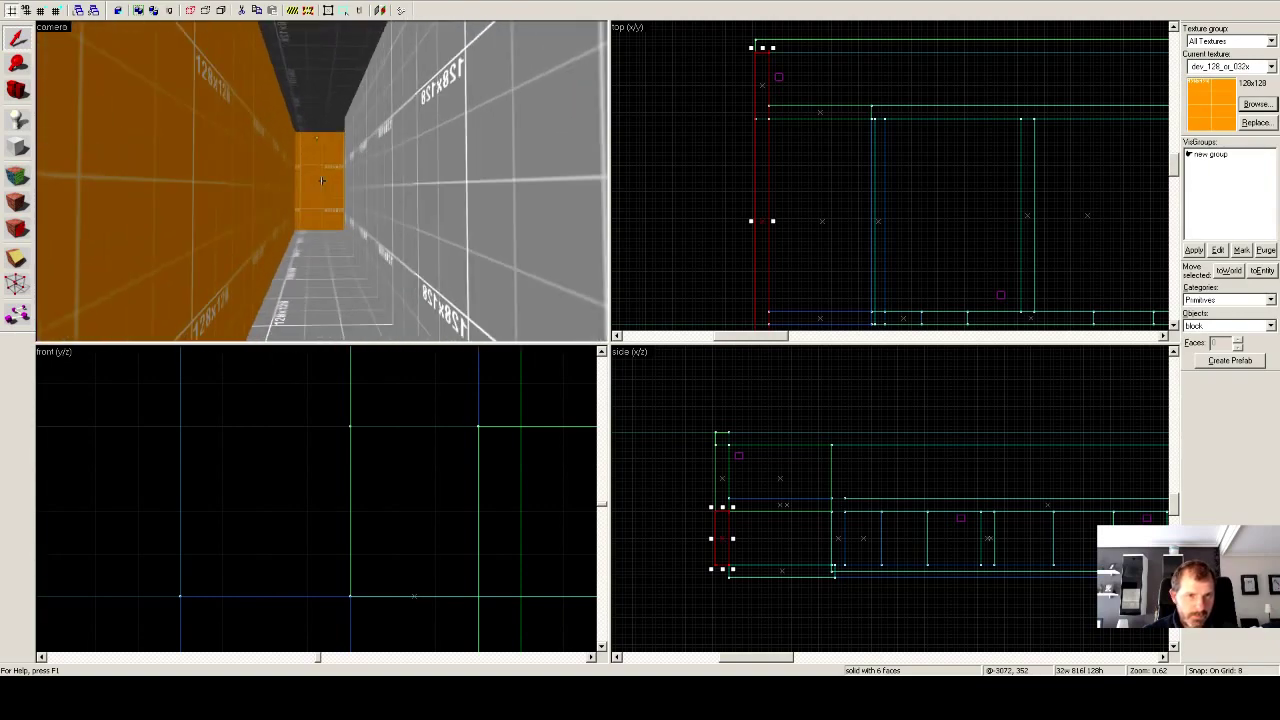
key("w")
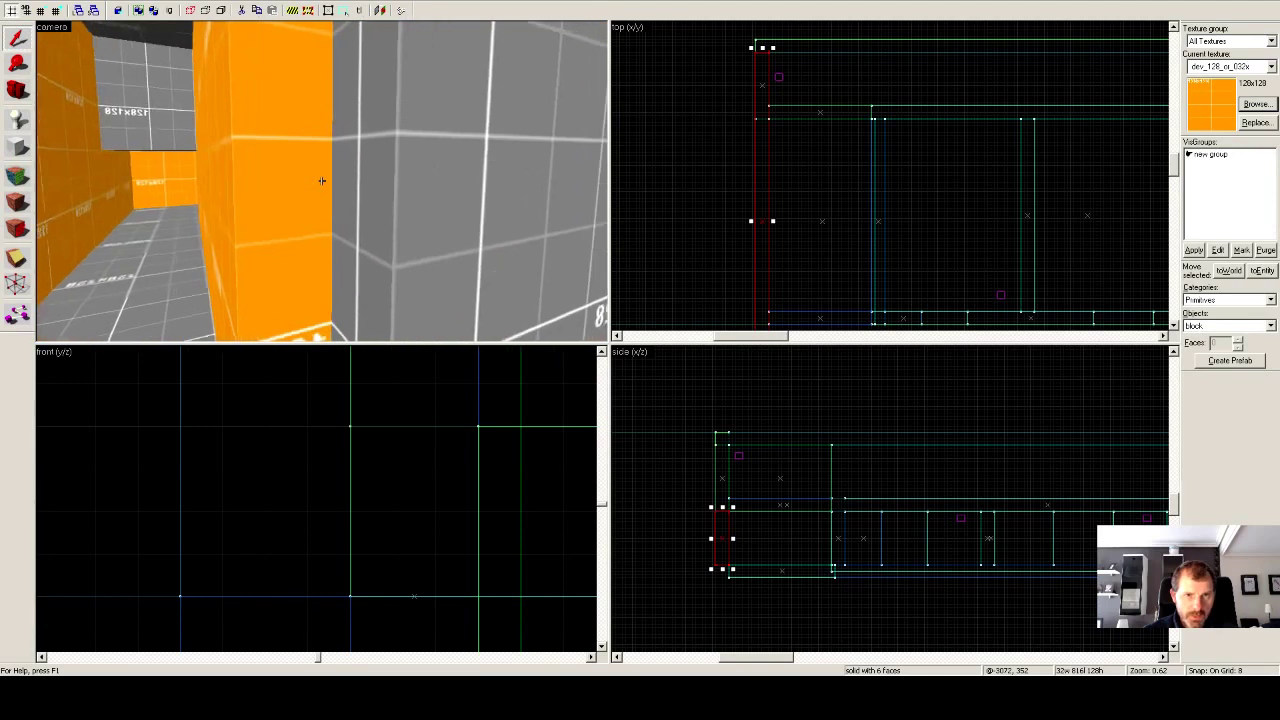
key("z")
left_click(305, 232)
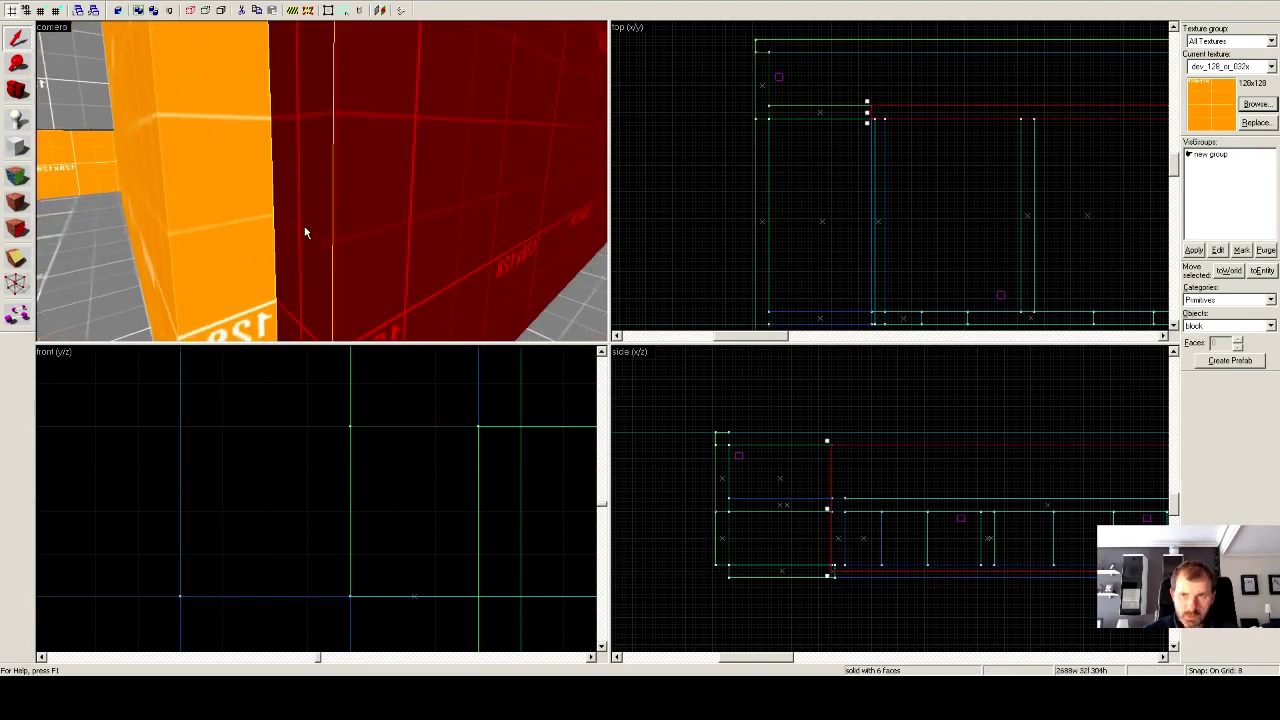
left_click(236, 229)
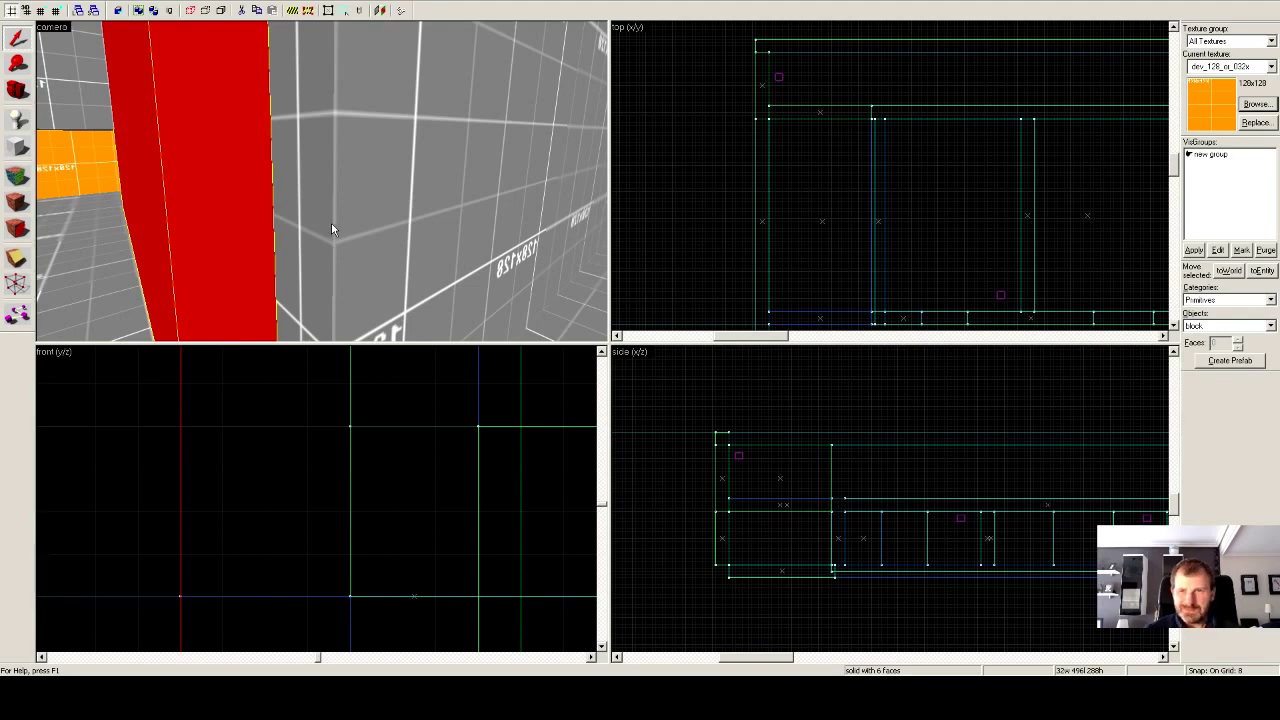
left_click_drag(759, 337, 925, 349)
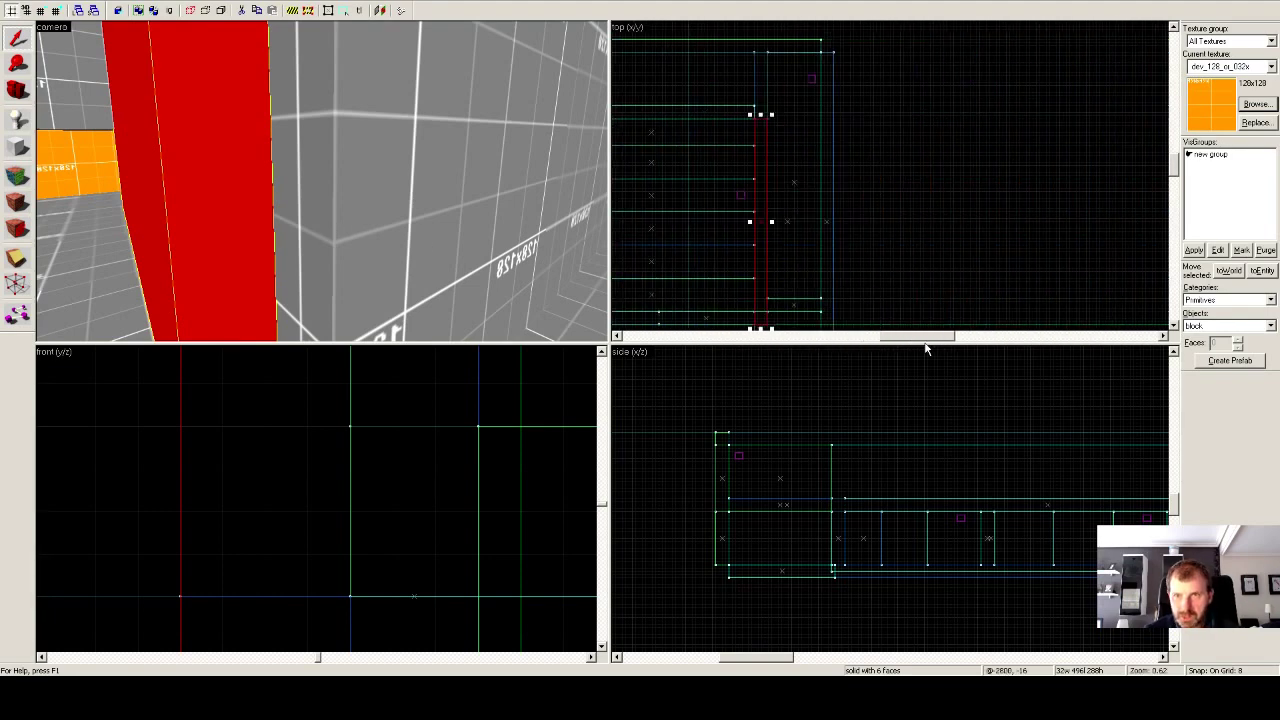
left_click_drag(762, 115, 762, 103)
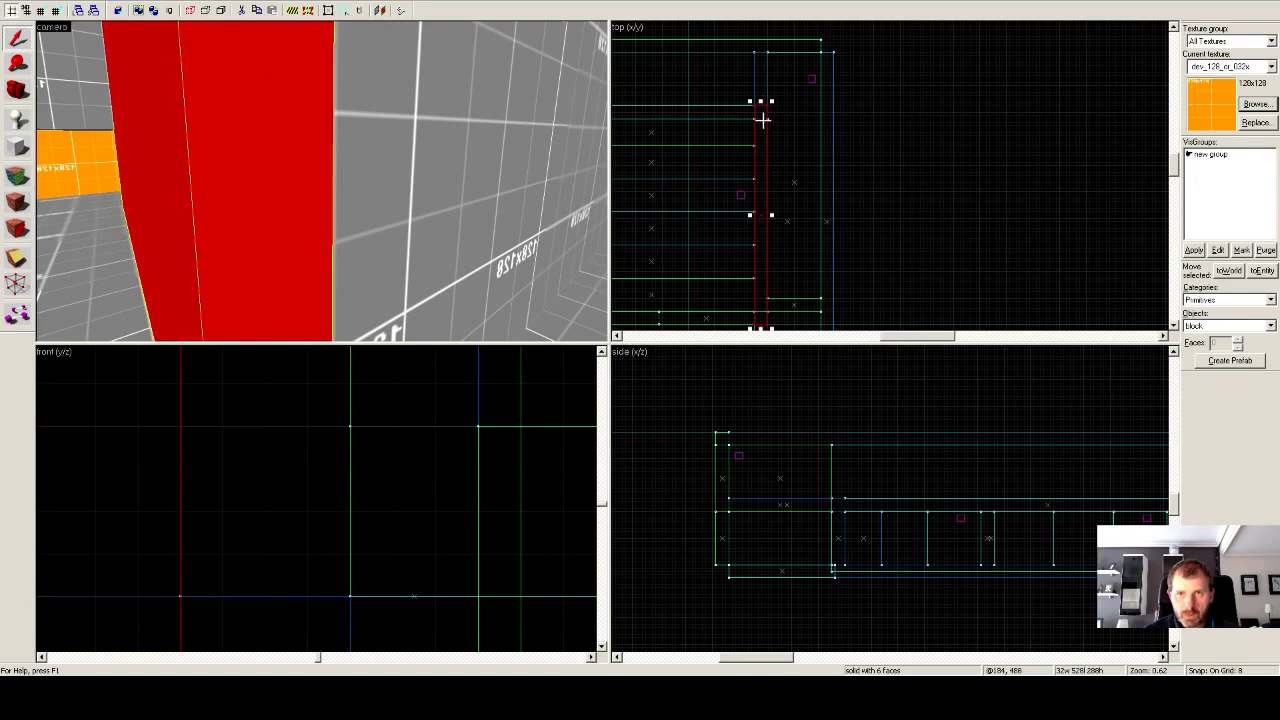
Examine the long corridor, its end passages and the adjoining rooms for remaining gaps between walls, floors and ceilings.
left_click(466, 174)
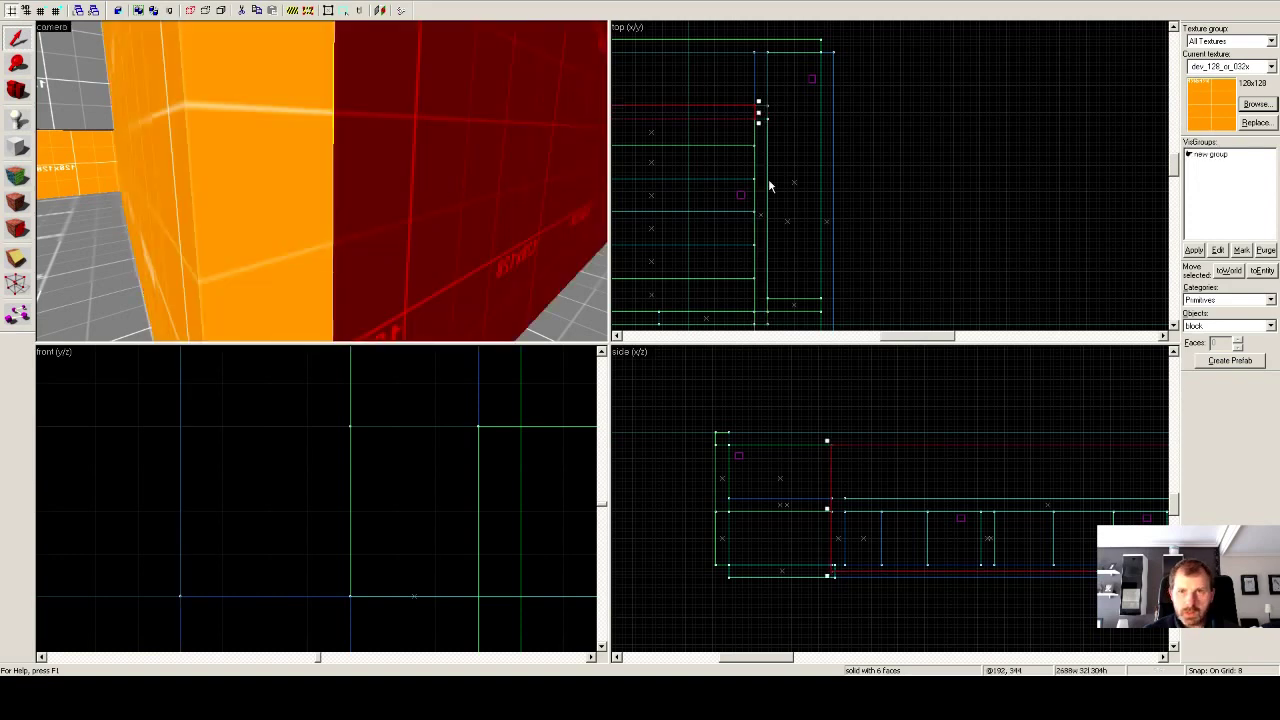
left_click_drag(884, 334, 846, 335)
key("z")
key("w")
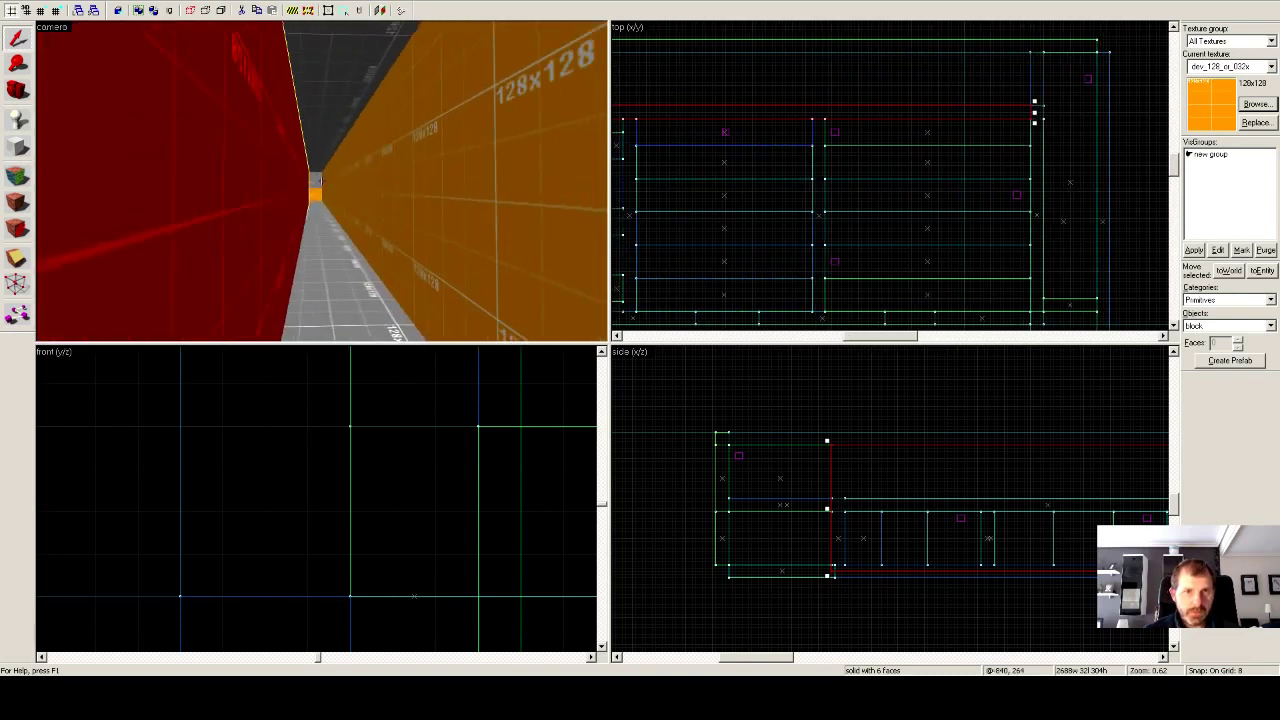
key("w")
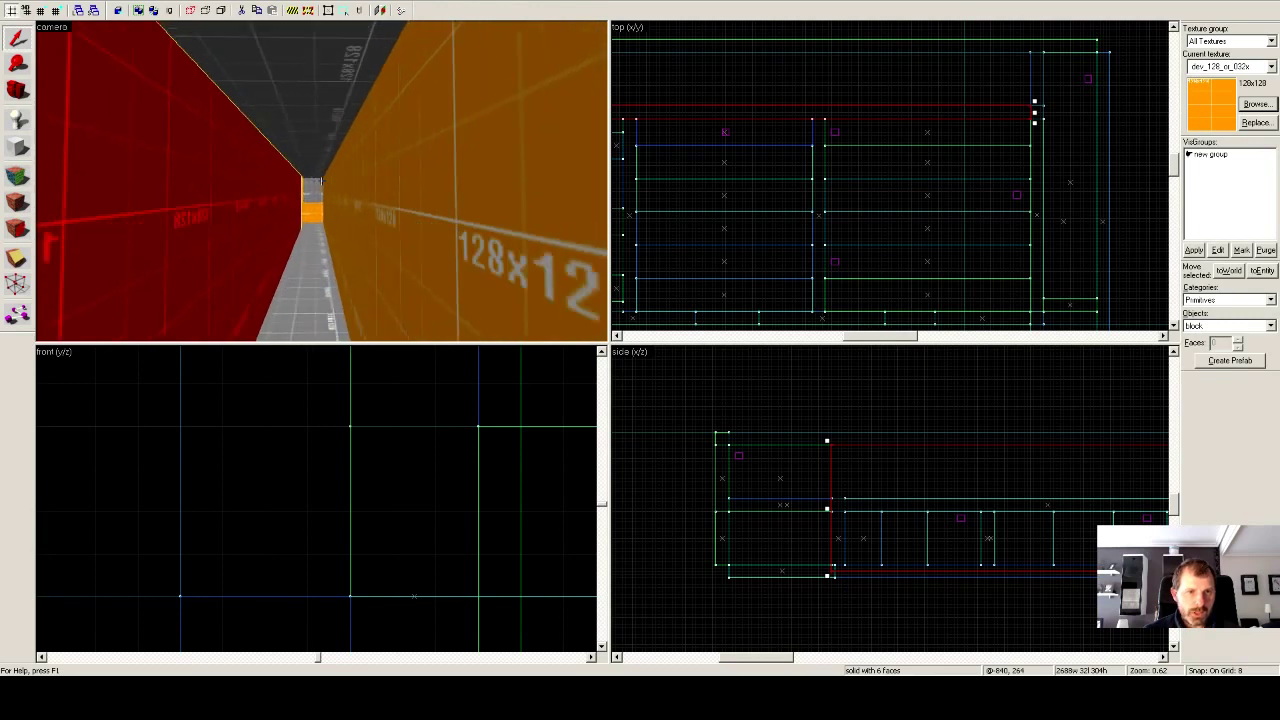
key("w")
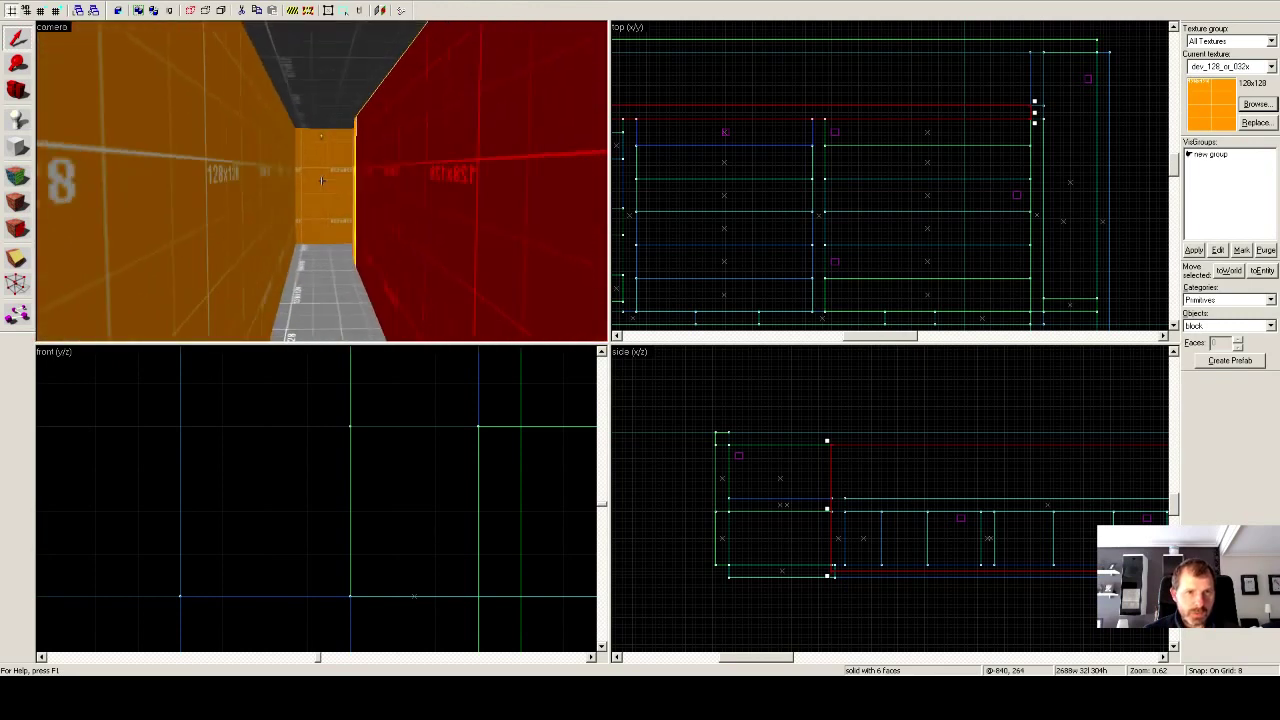
key("w")
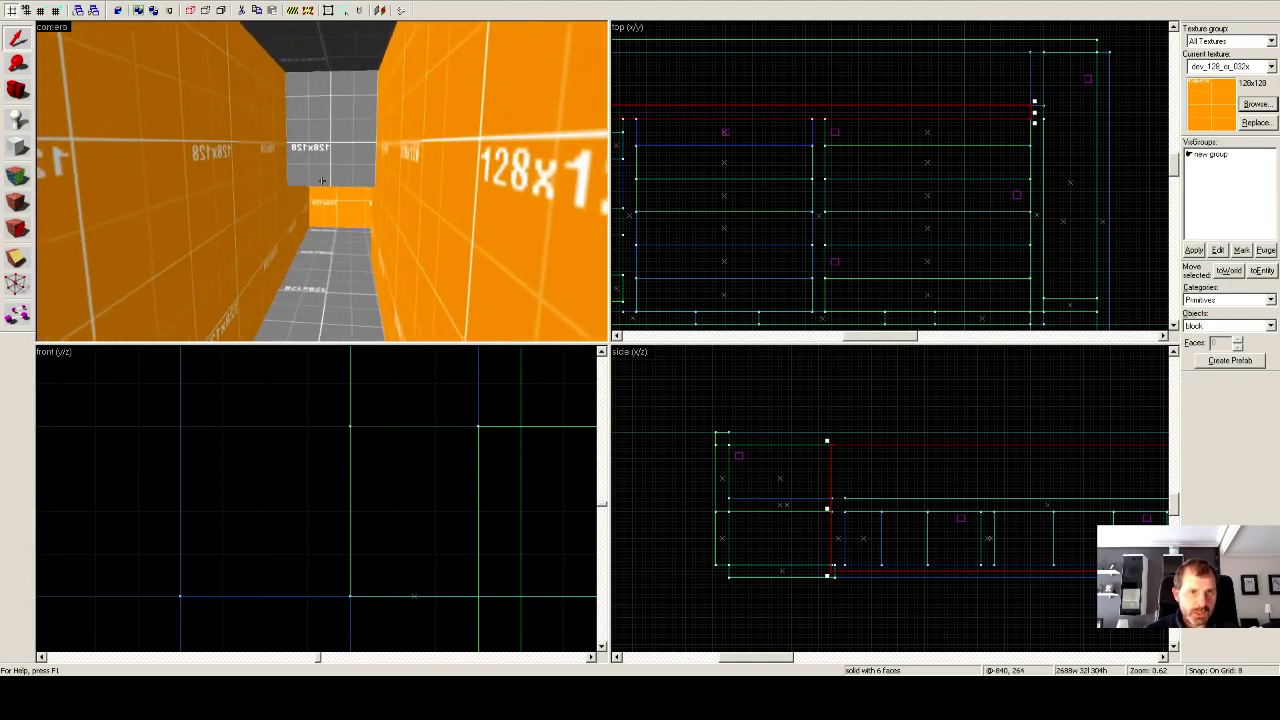
left_click_drag(321, 181, 321, 181)
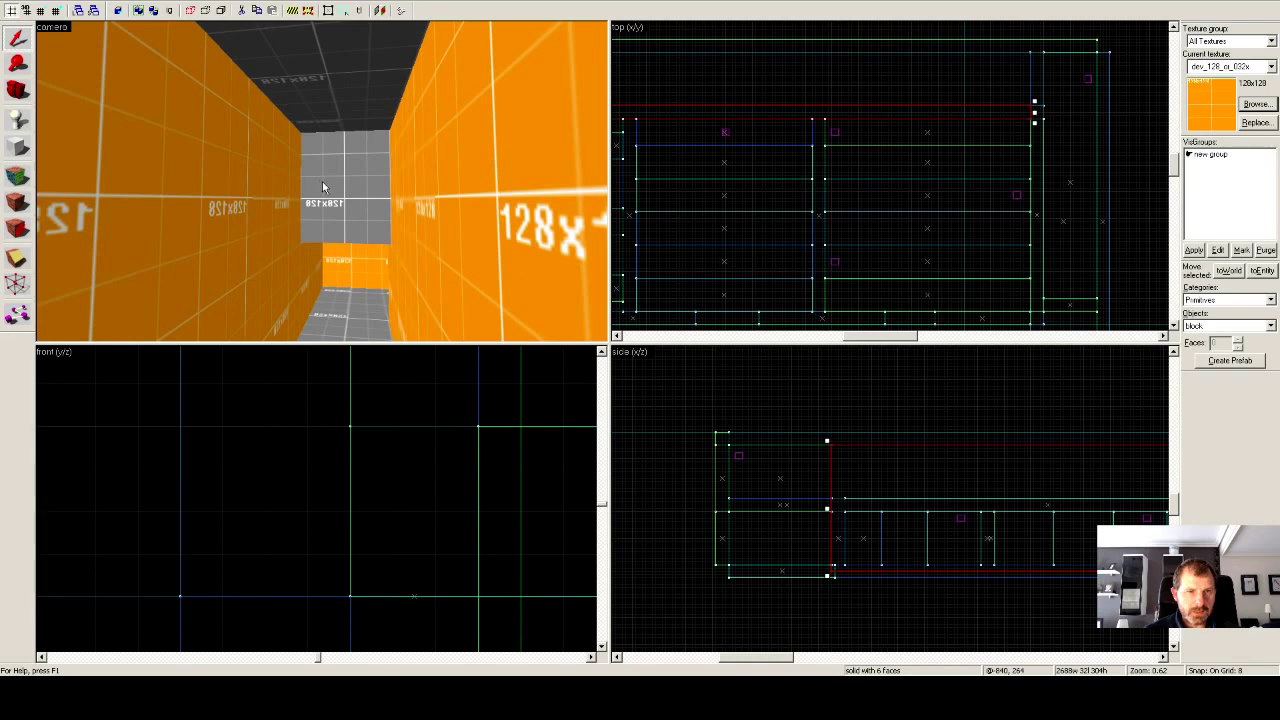
left_click_drag(321, 181, 321, 187)
key("w")
scroll(270, 218, "up", 3)
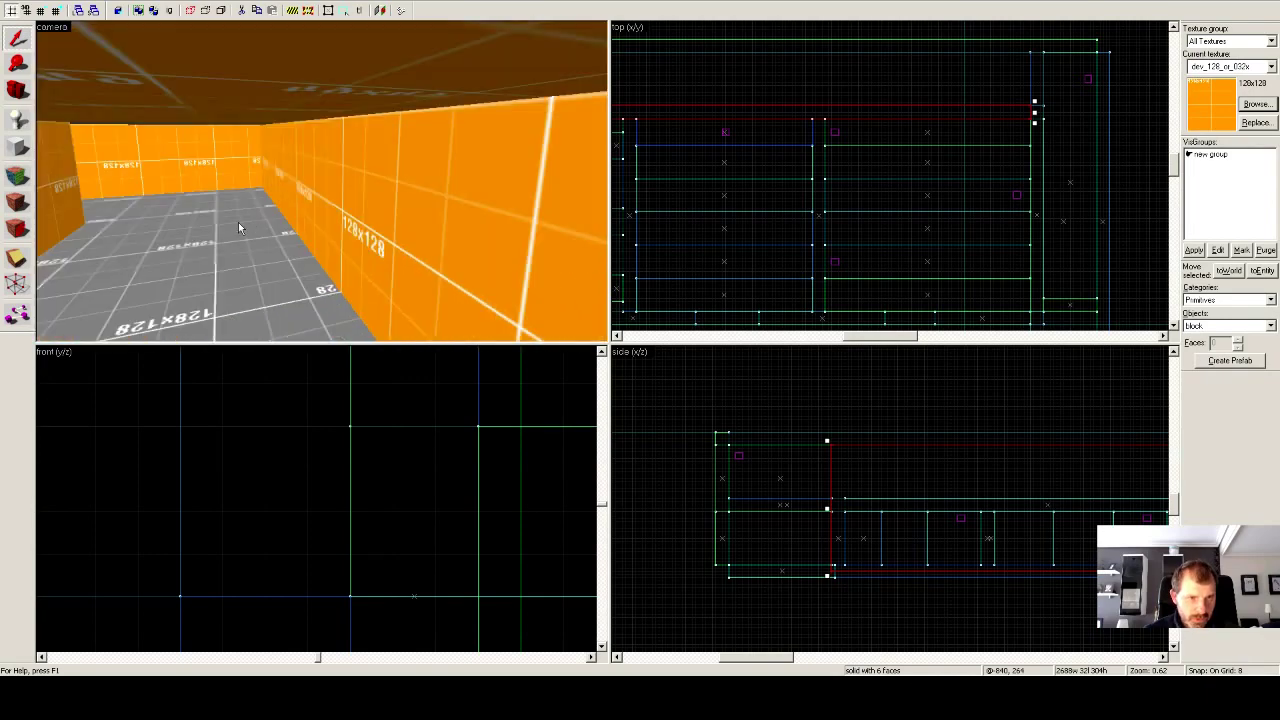
key("z")
key("w")
key("w")
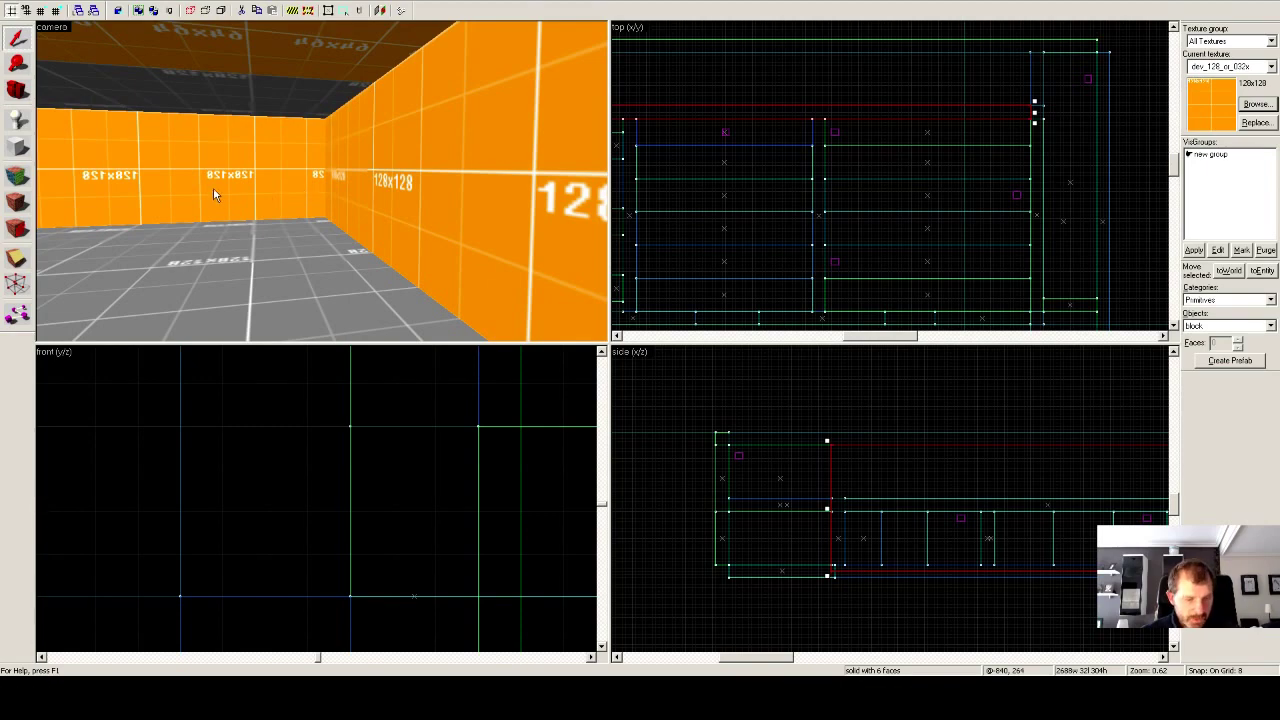
key("z")
key("w")
key("w")
left_click_drag(321, 181, 321, 181)
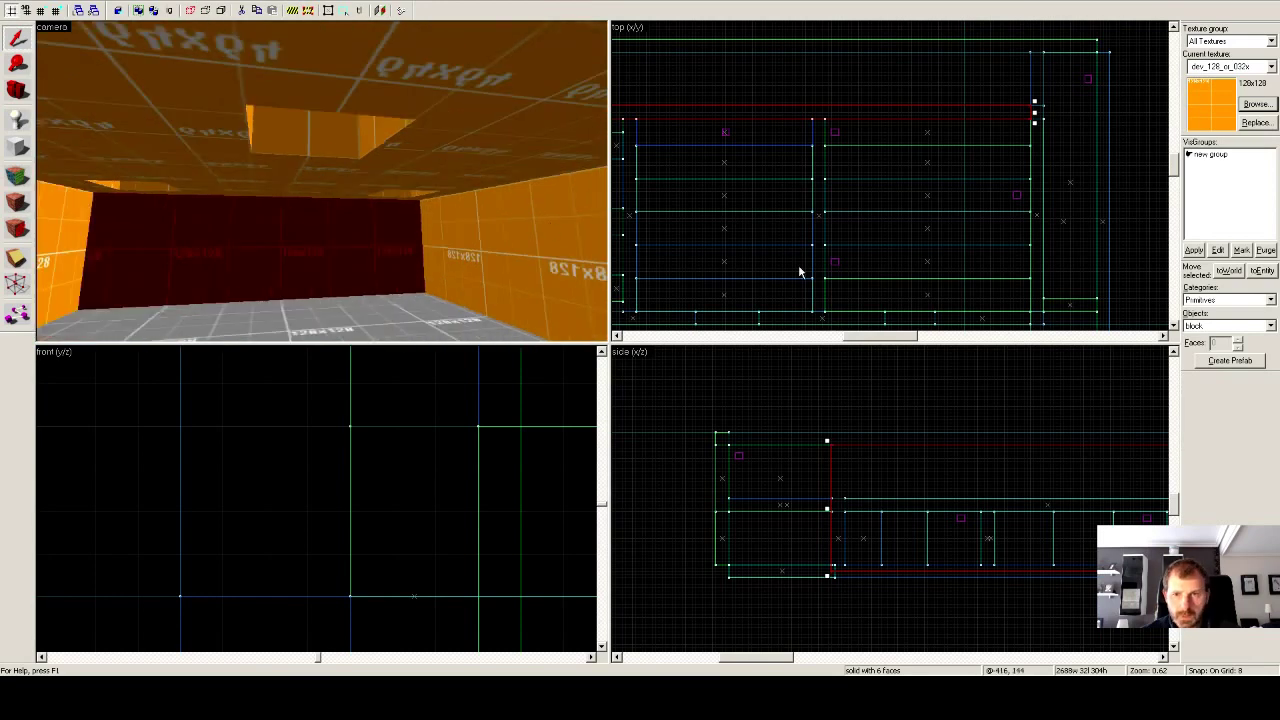
left_click_drag(873, 340, 820, 342)
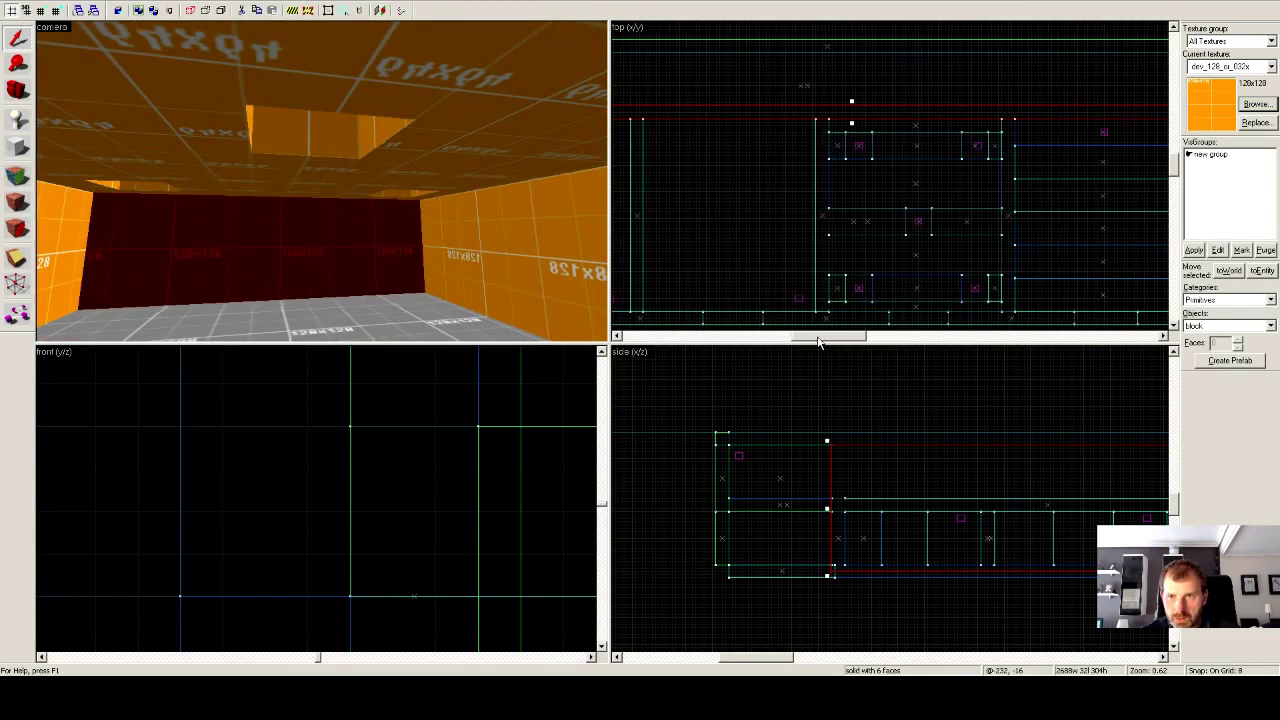
left_click(858, 145)
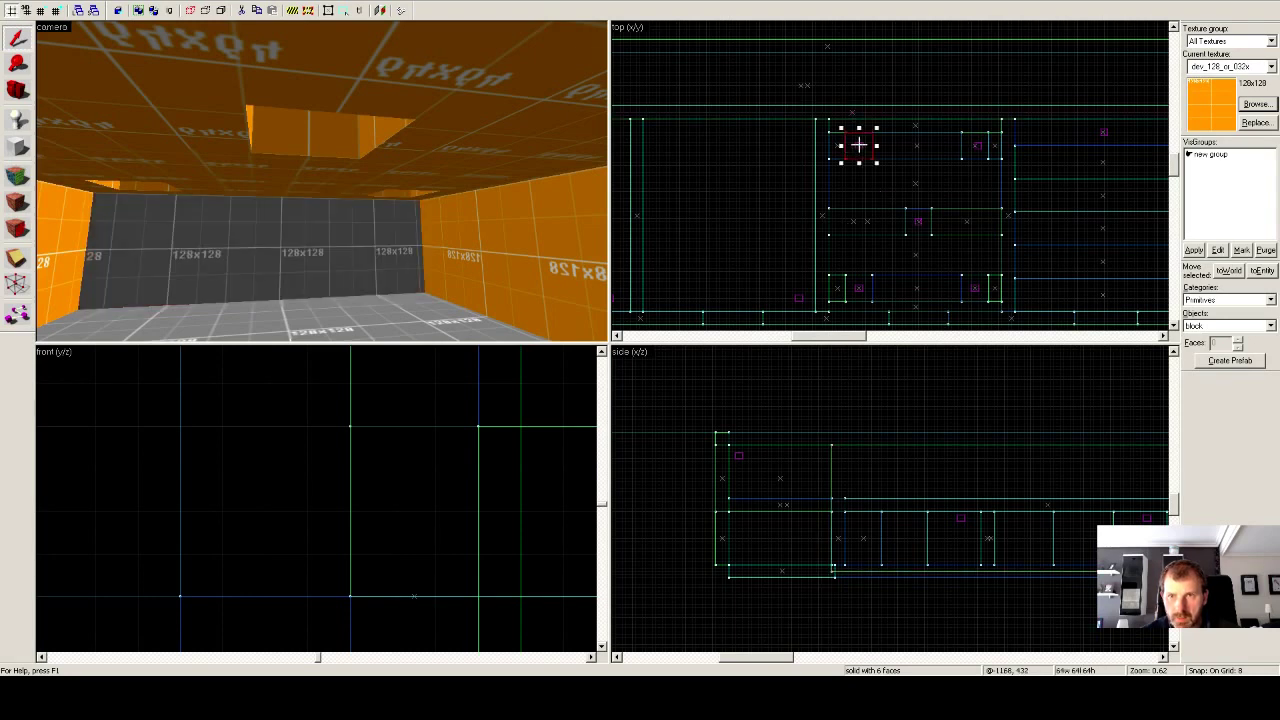
right_click(858, 145)
left_click(886, 336)
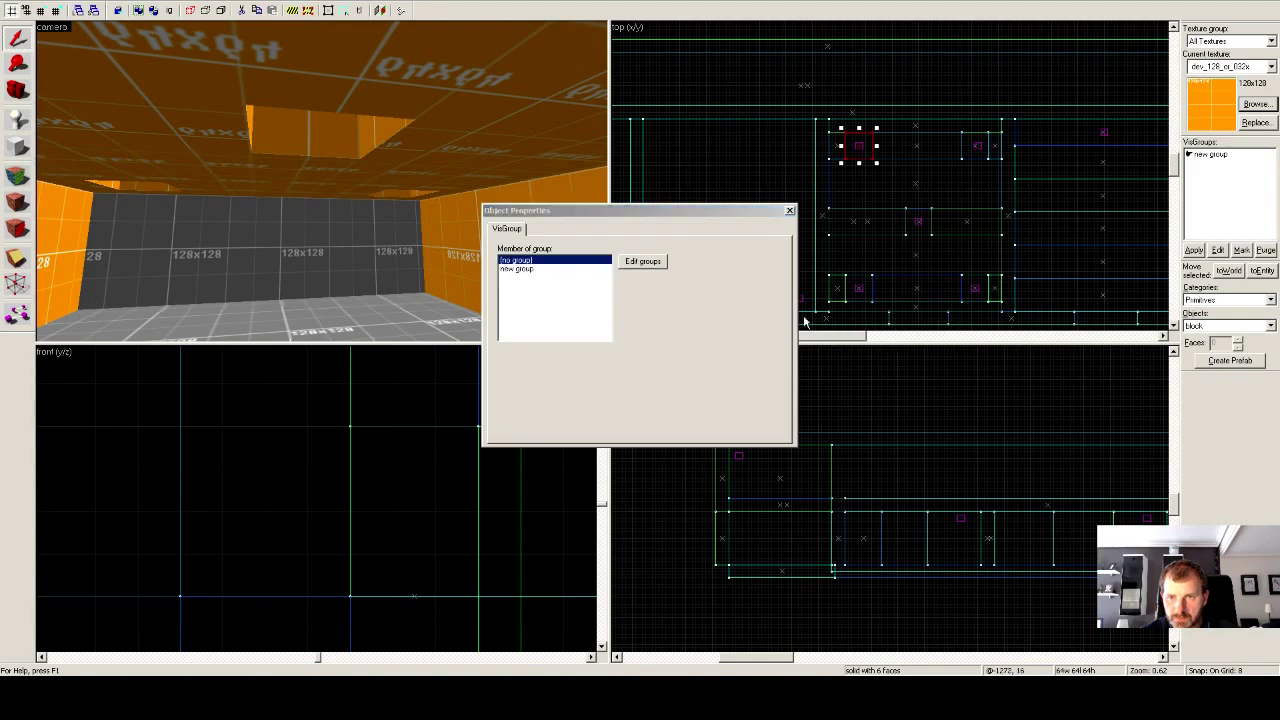
left_click(789, 211)
left_click(872, 180)
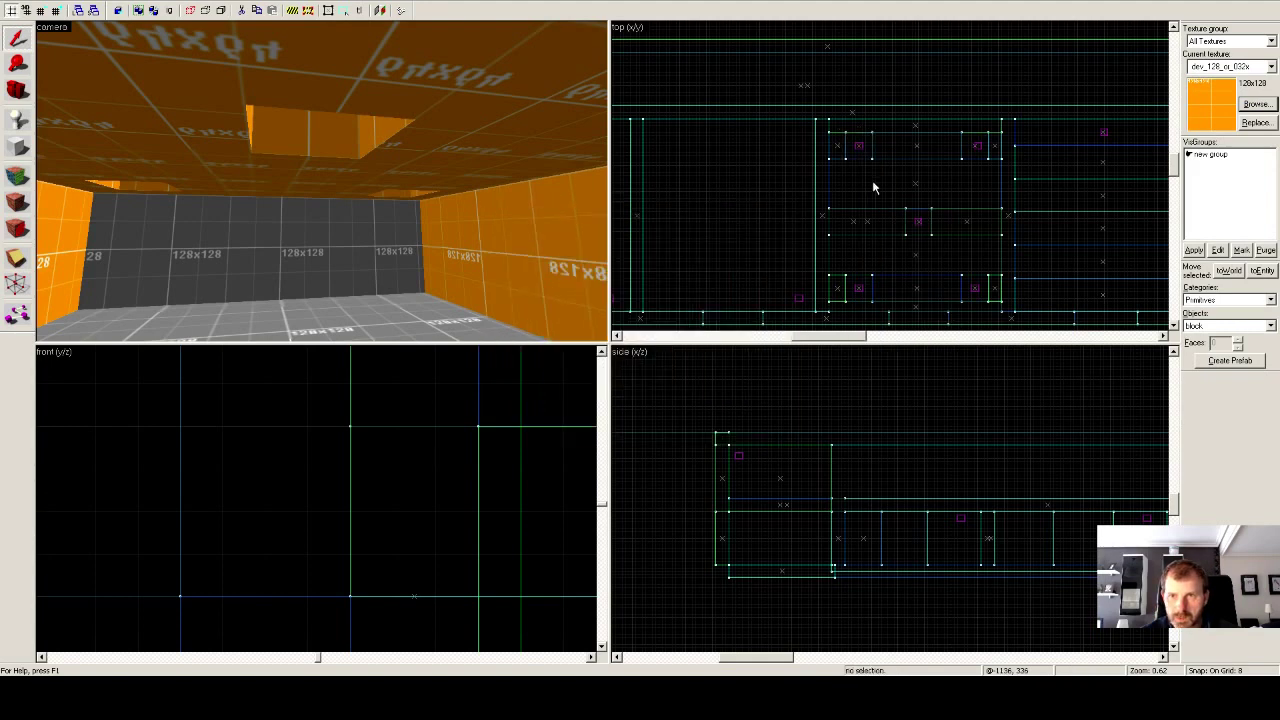
left_click(858, 148)
left_click(380, 192)
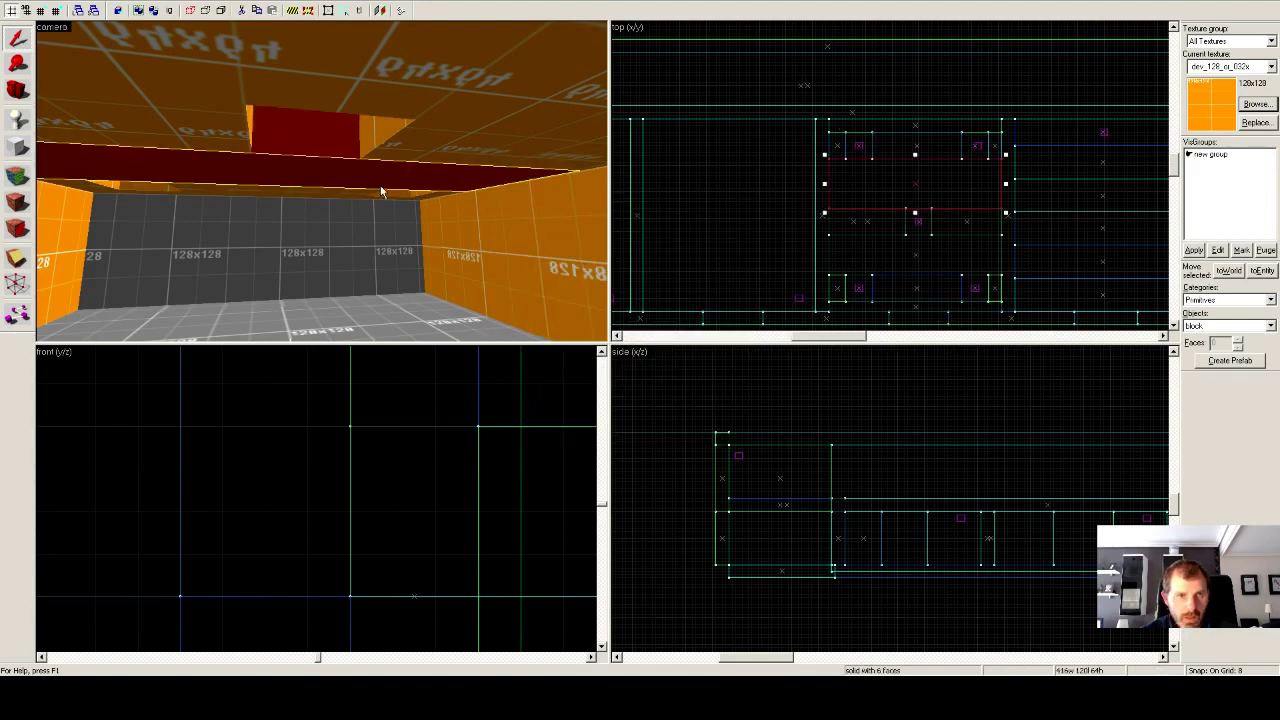
Set the brightness of the light in the room's central ceiling recess to 0 128 0 100.
scroll(322, 378, "up", 1)
scroll(323, 181, "up", 3)
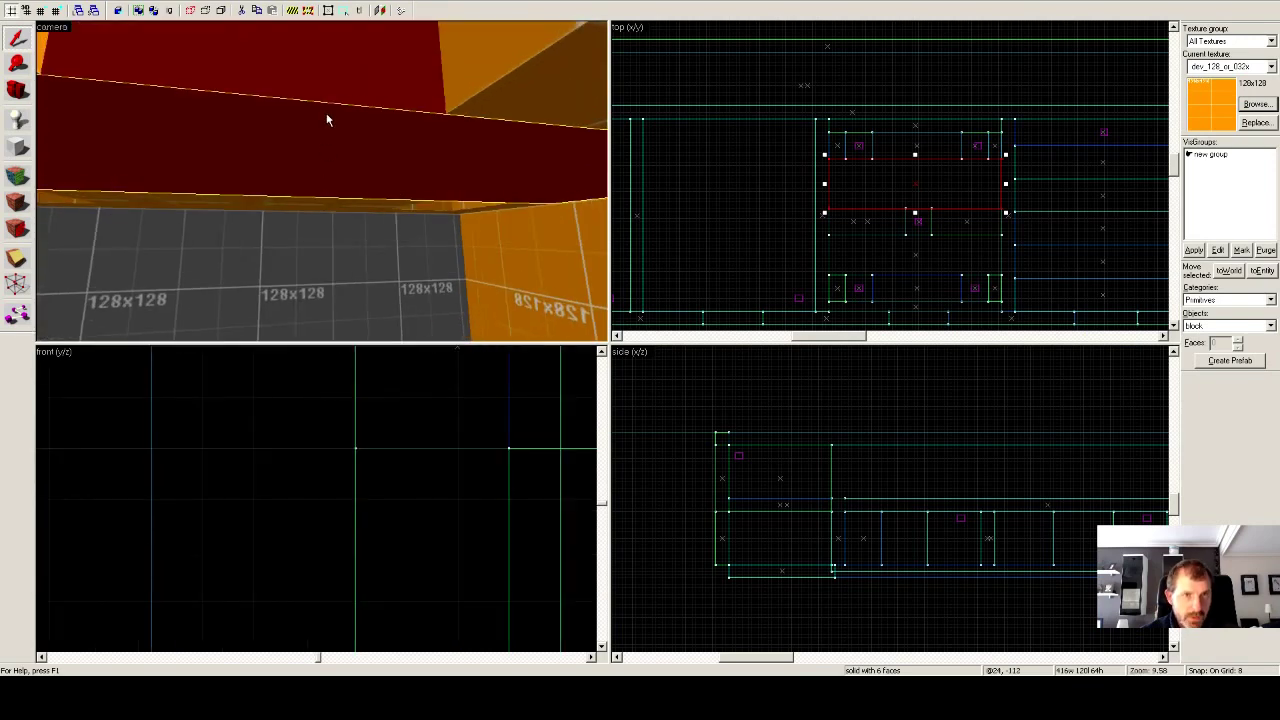
key("z")
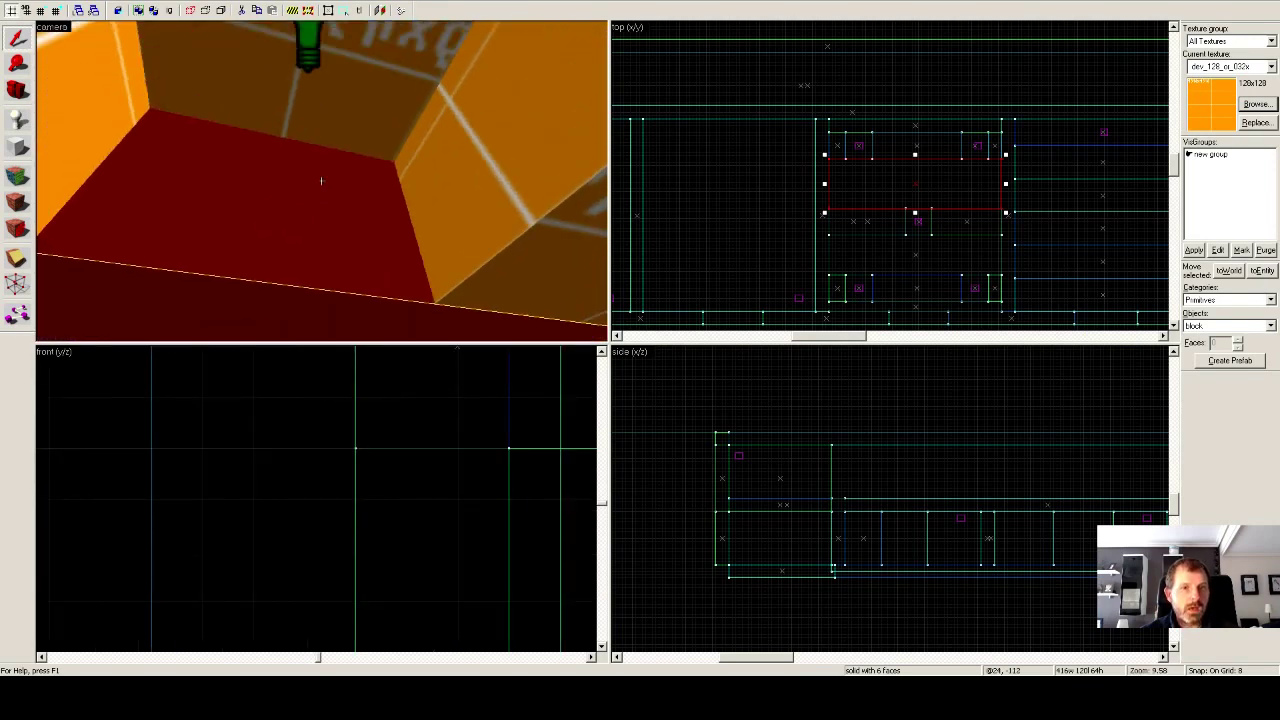
key("z")
left_click(306, 62)
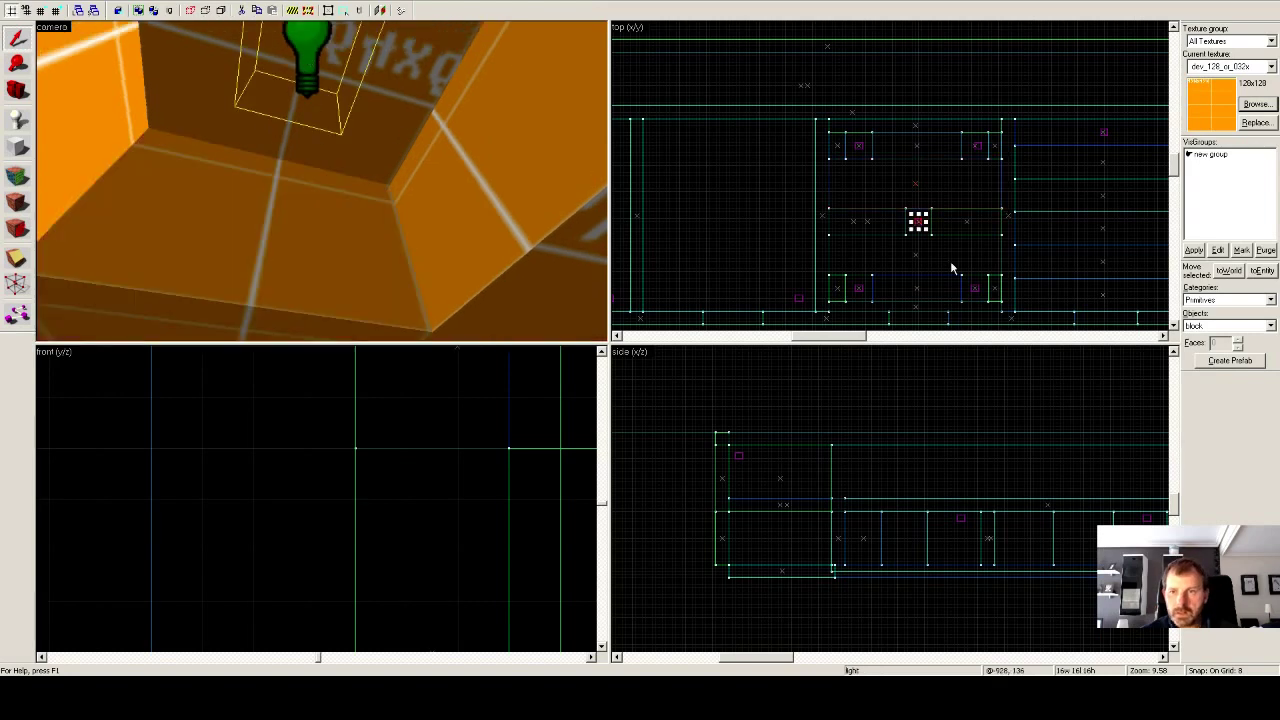
right_click(918, 222)
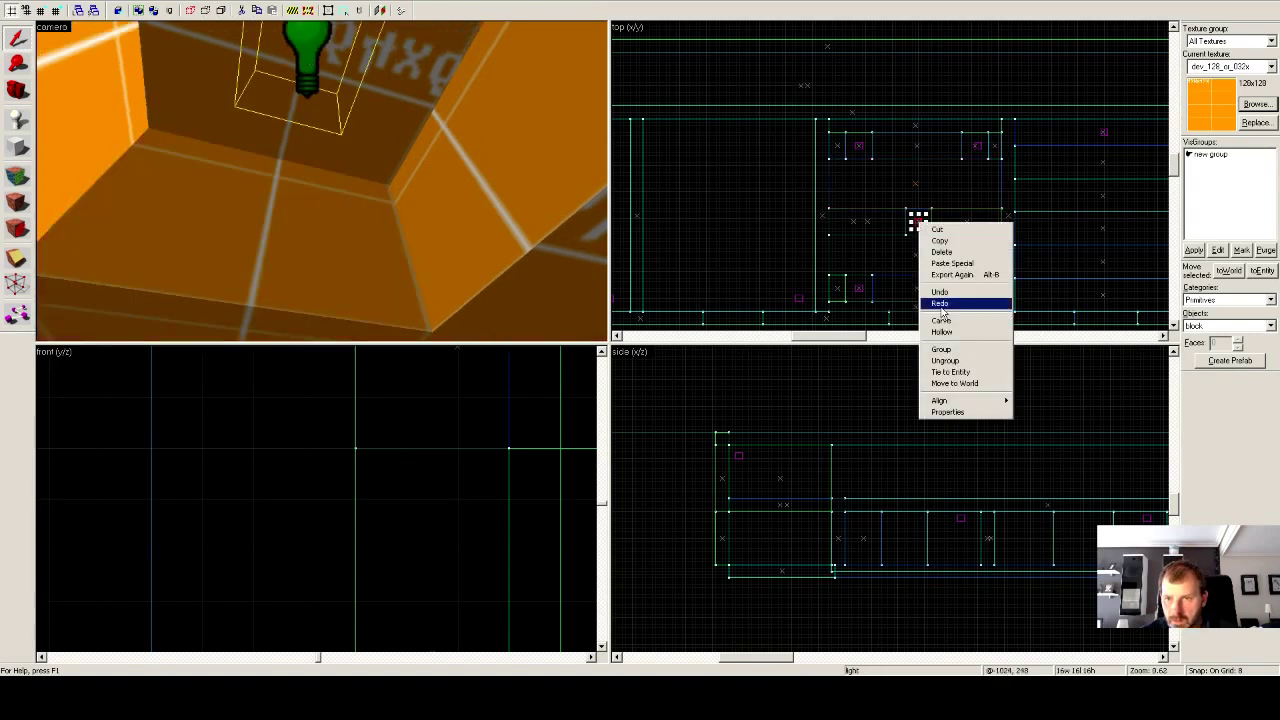
left_click(955, 412)
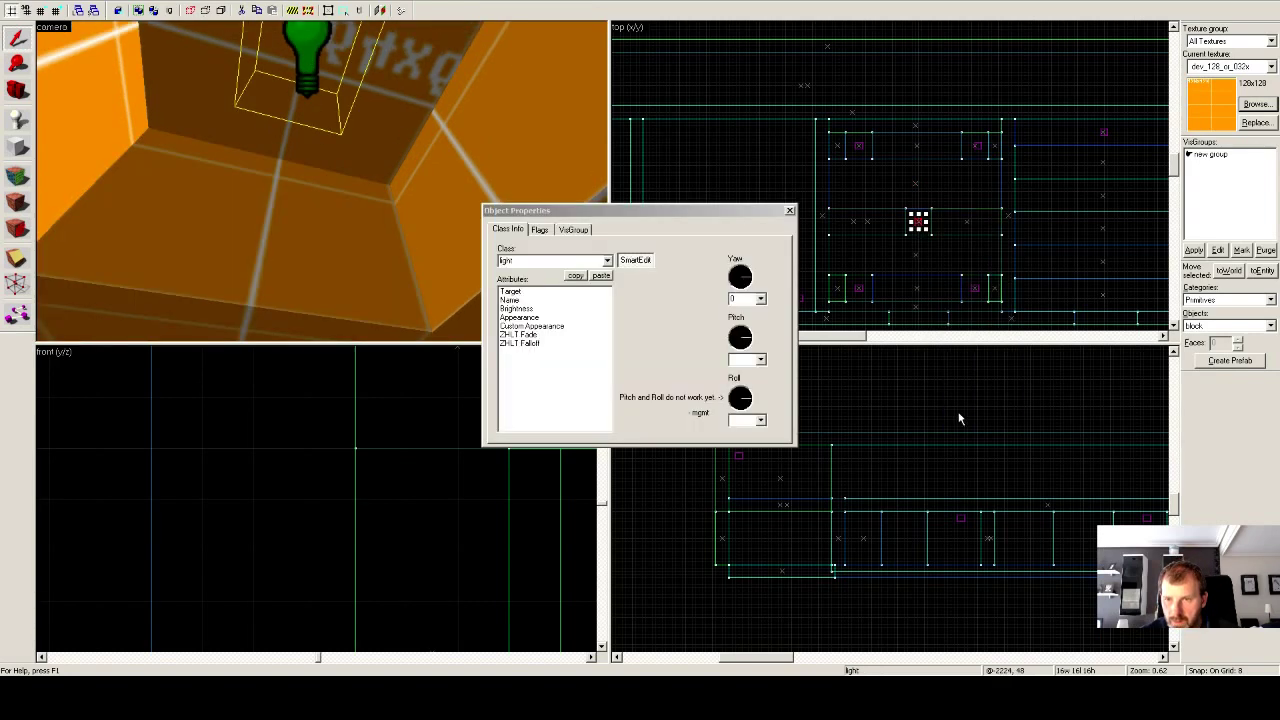
left_click(516, 308)
left_click_drag(651, 293, 658, 293)
type("100")
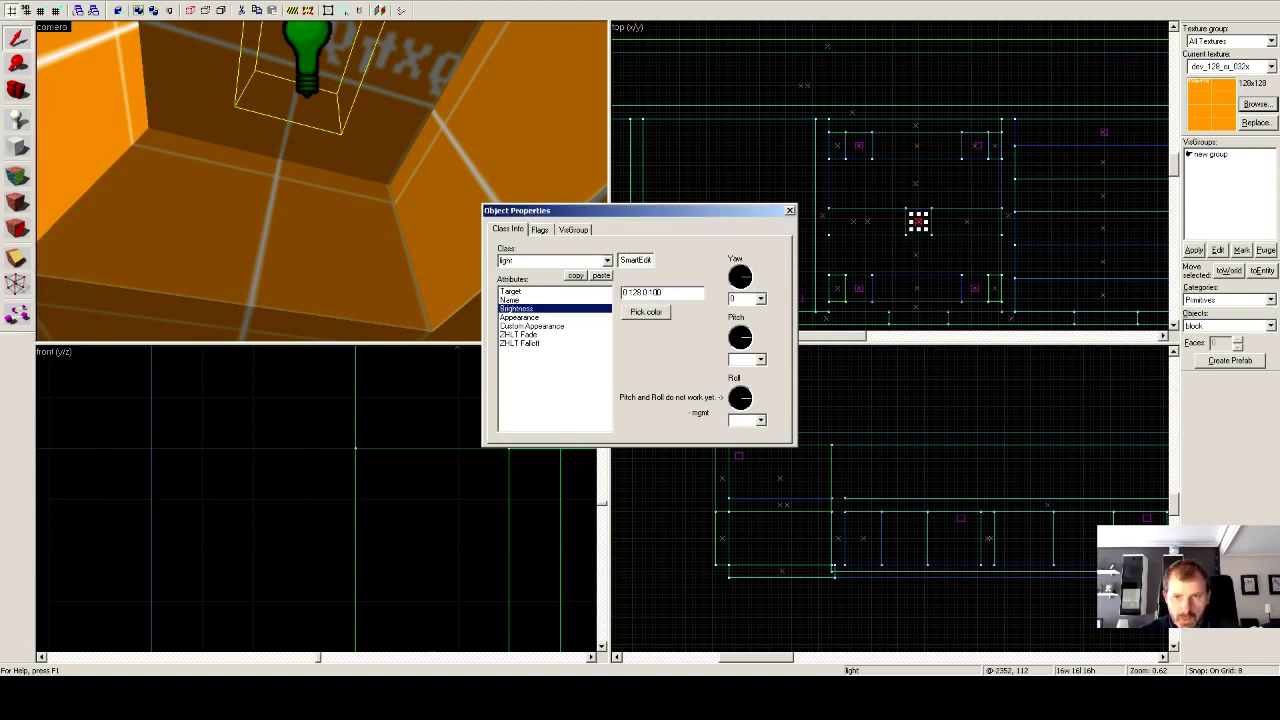
left_click(789, 210)
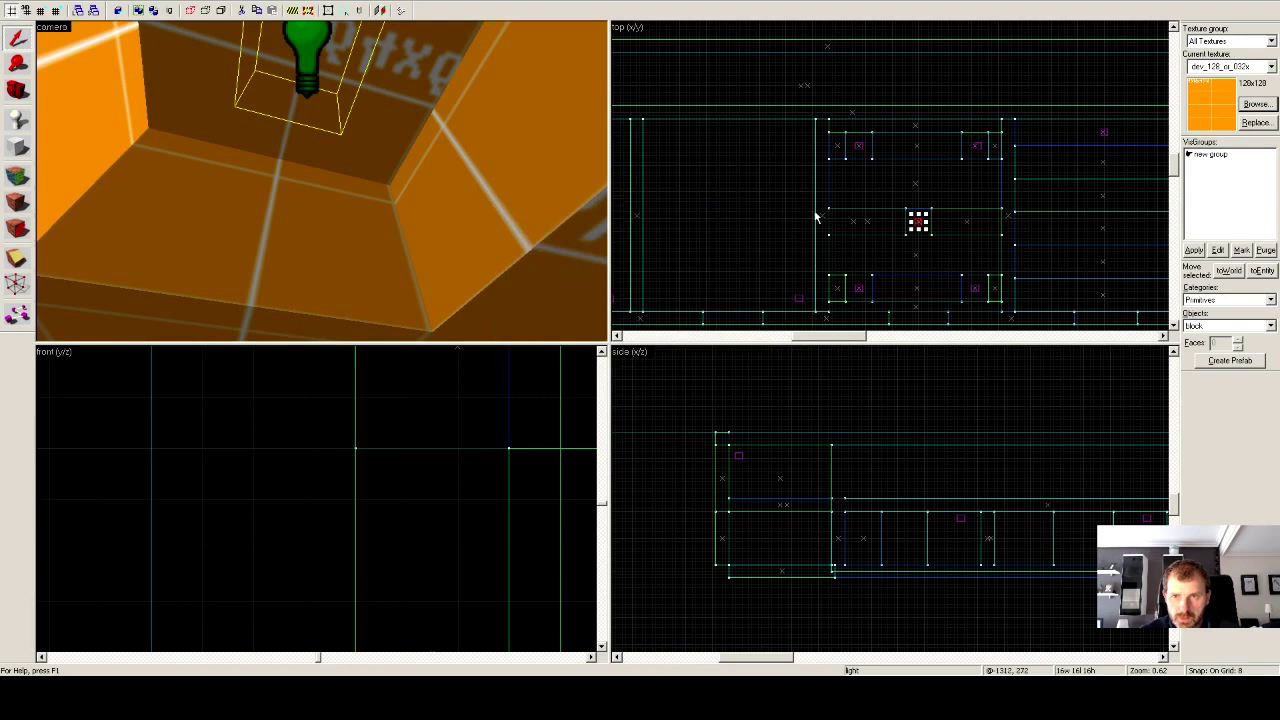
Set the brightness of the light in the room's upper-left corner recess, as seen from above, to 0 128 0 100.
left_click(859, 150)
scroll(865, 148, "up", 2)
scroll(865, 148, "up", 3)
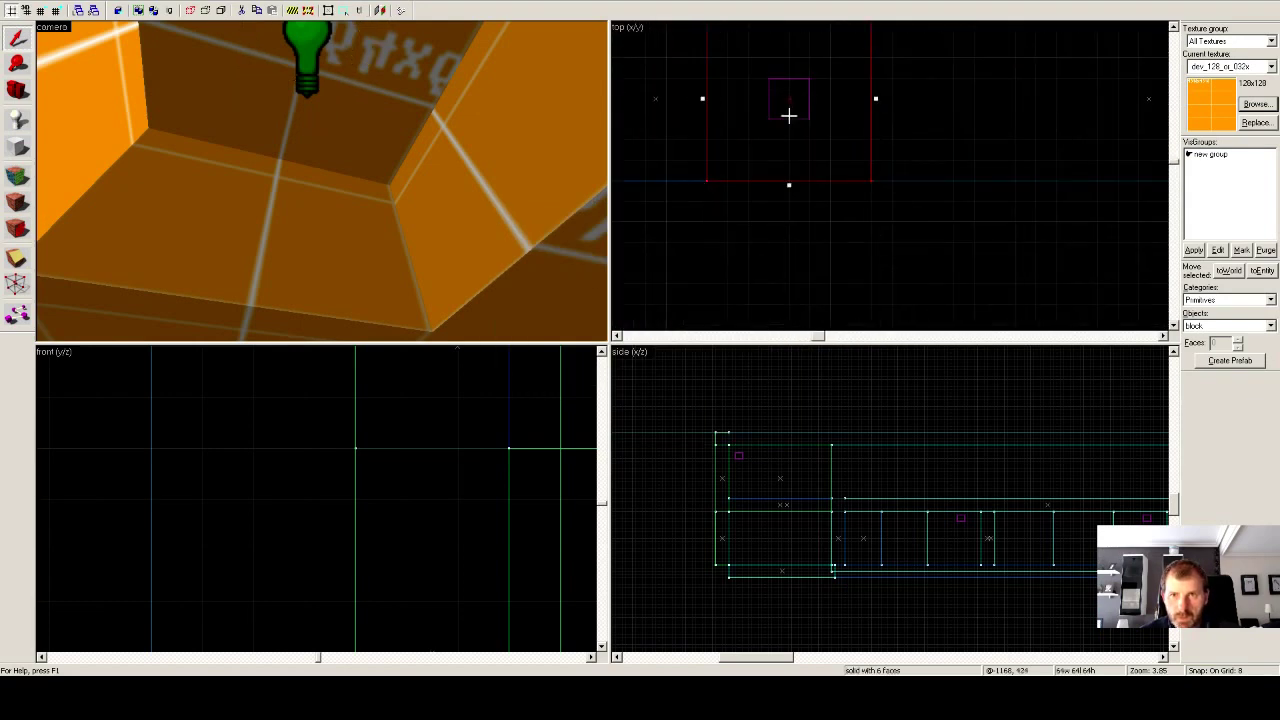
left_click(807, 115)
right_click(793, 99)
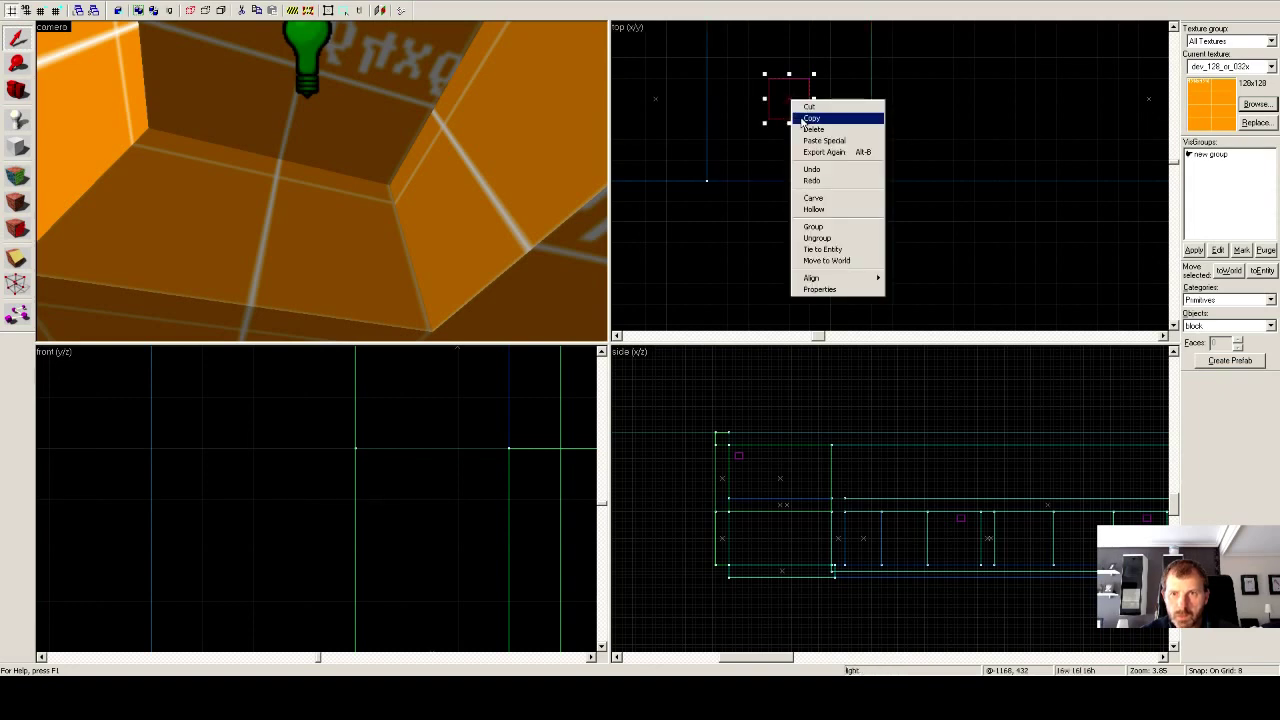
left_click(808, 288)
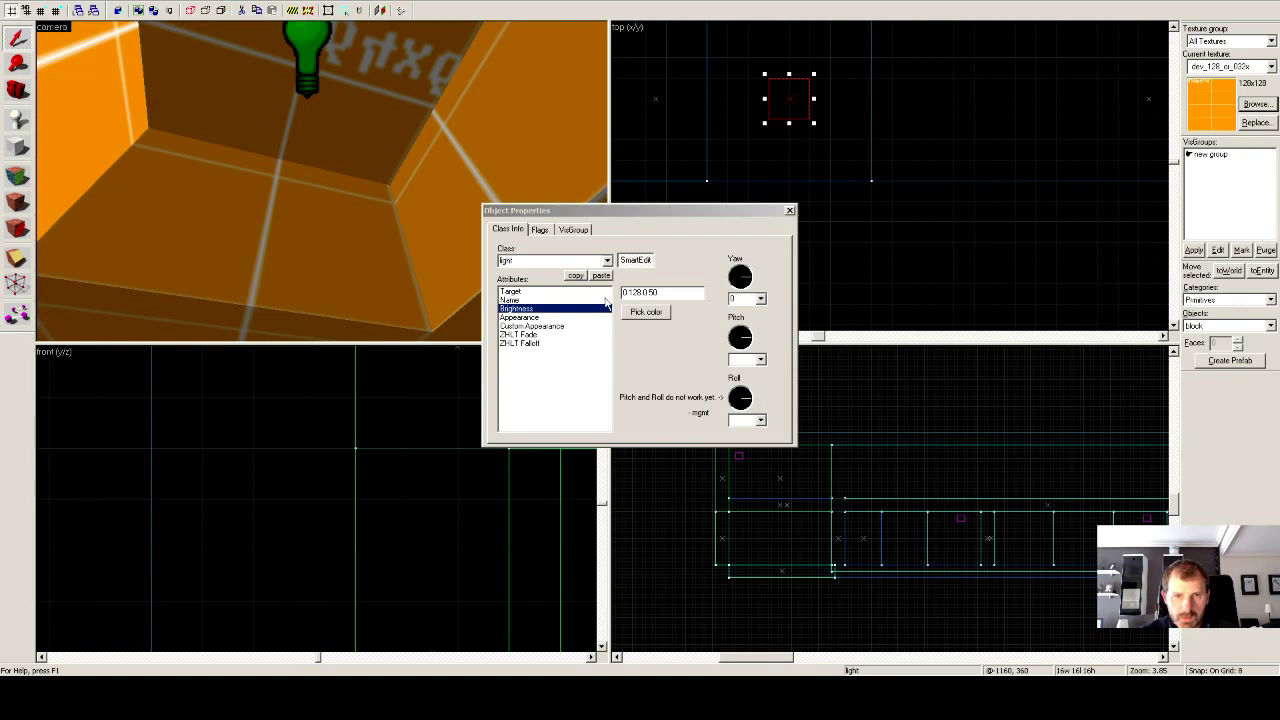
double_click(651, 292)
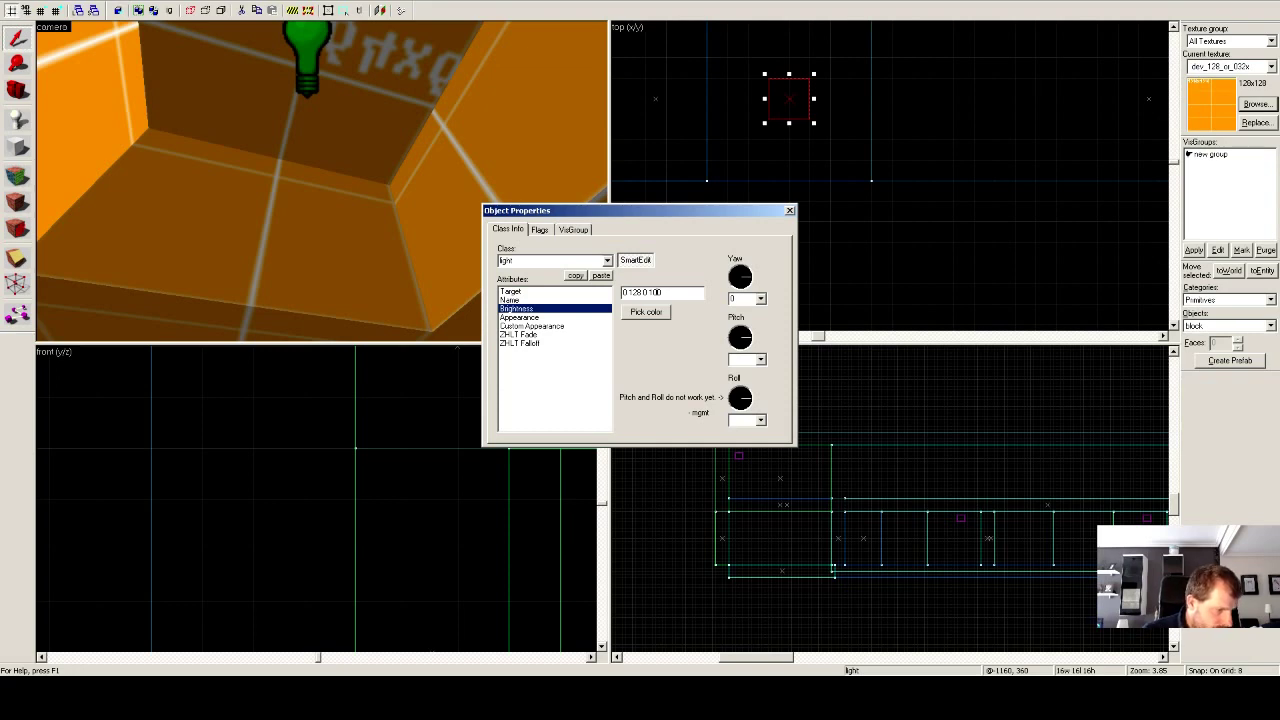
left_click(789, 210)
Set the brightness of the light in the room's upper-right corner recess, as seen from above, to 0 128 0 100.
scroll(797, 216, "down", 3)
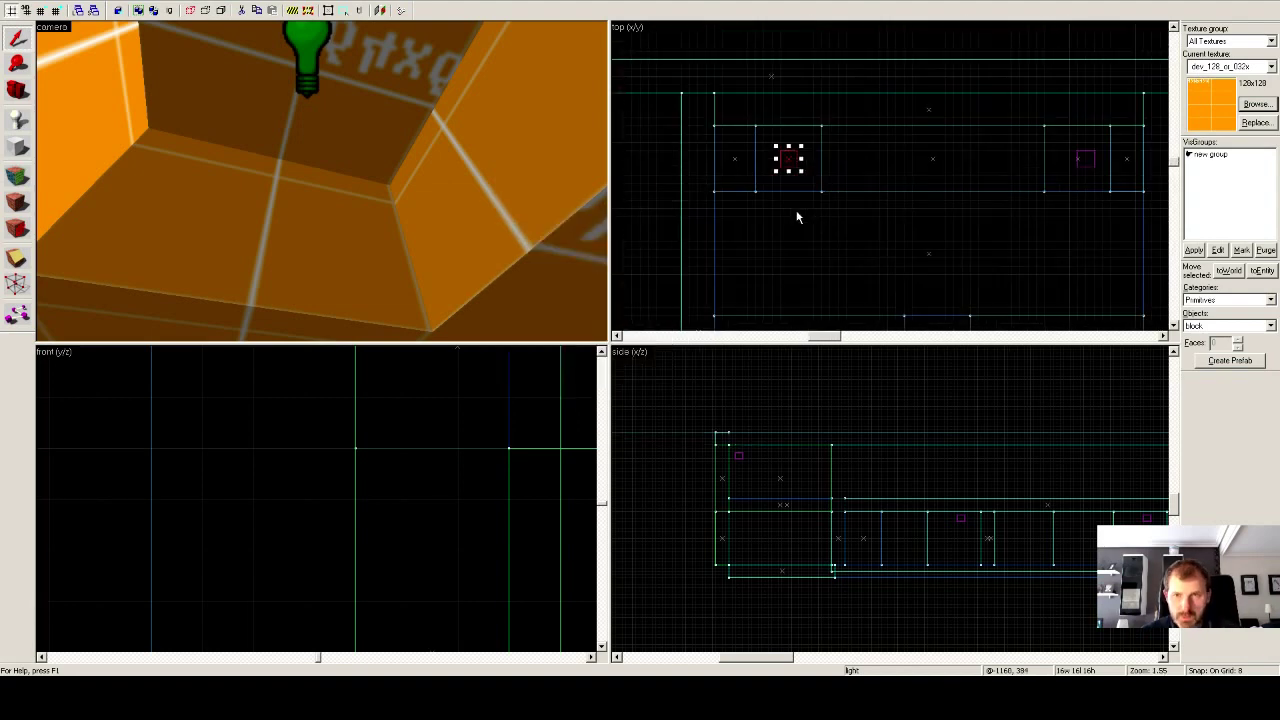
scroll(994, 209, "up", 3)
scroll(993, 205, "up", 2)
left_click(966, 68)
left_click(958, 170)
left_click(980, 88)
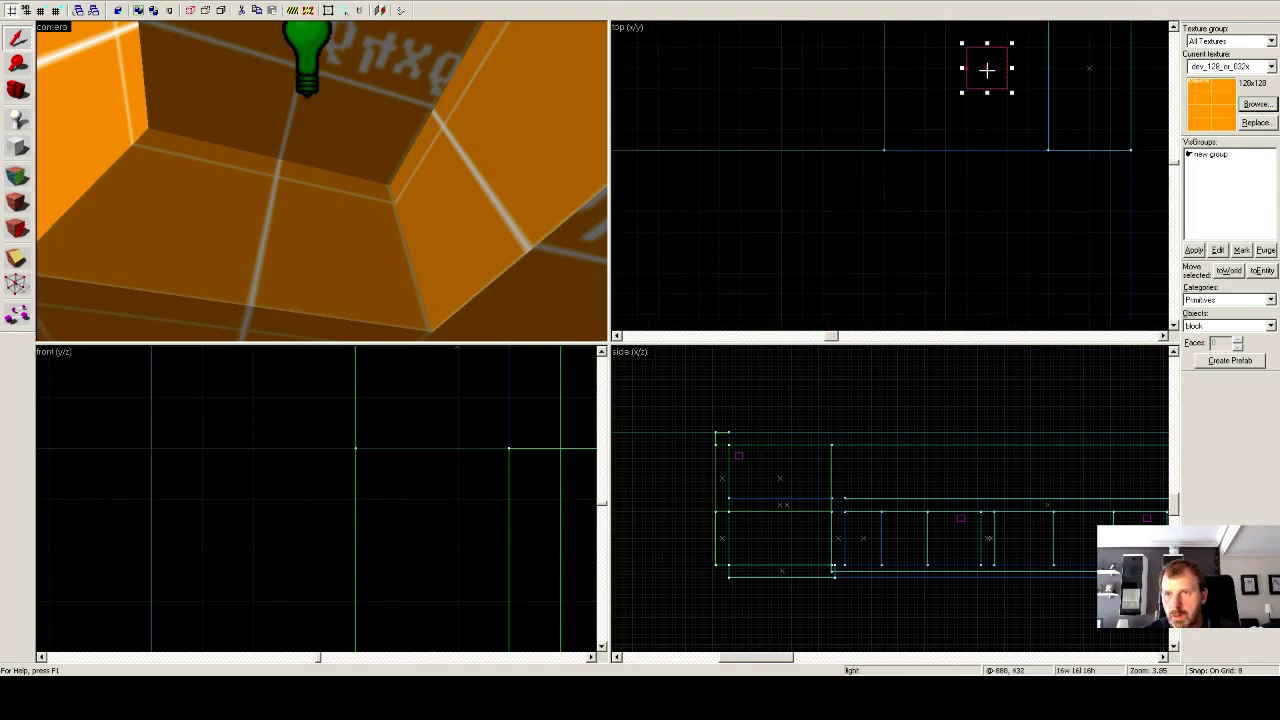
right_click(987, 69)
left_click(1016, 260)
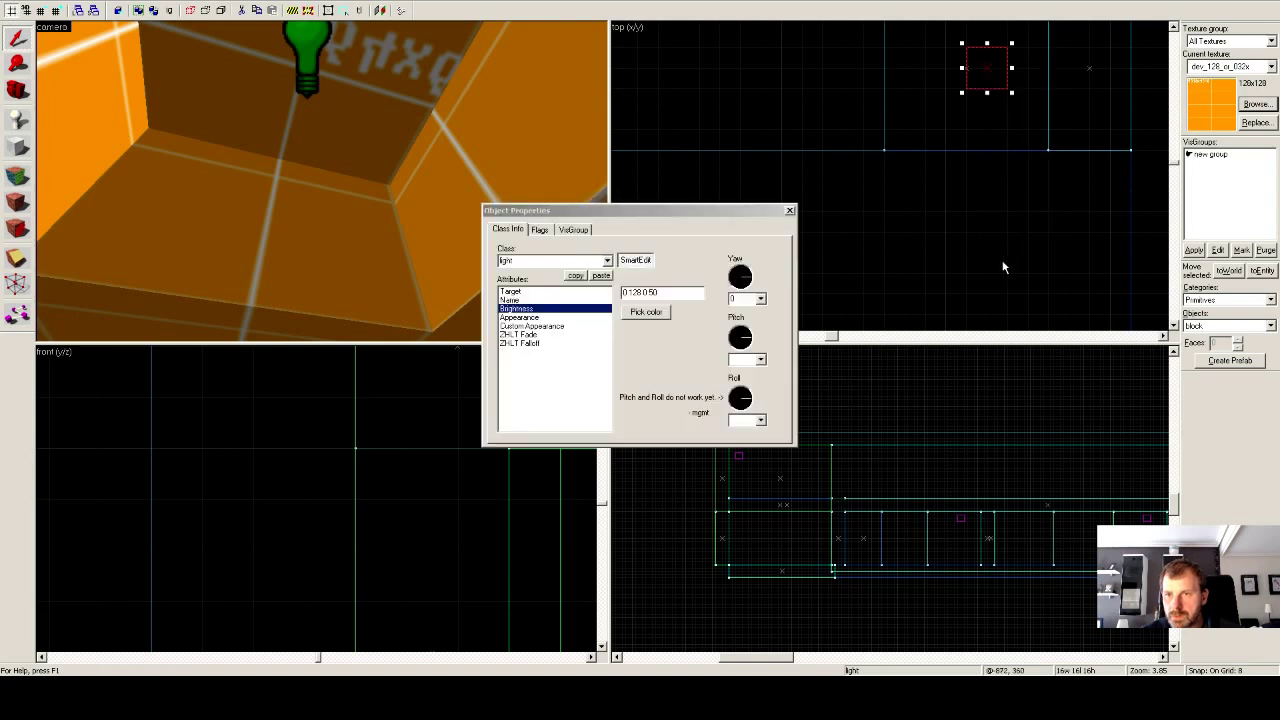
left_click(650, 293)
left_click(650, 293)
type("100")
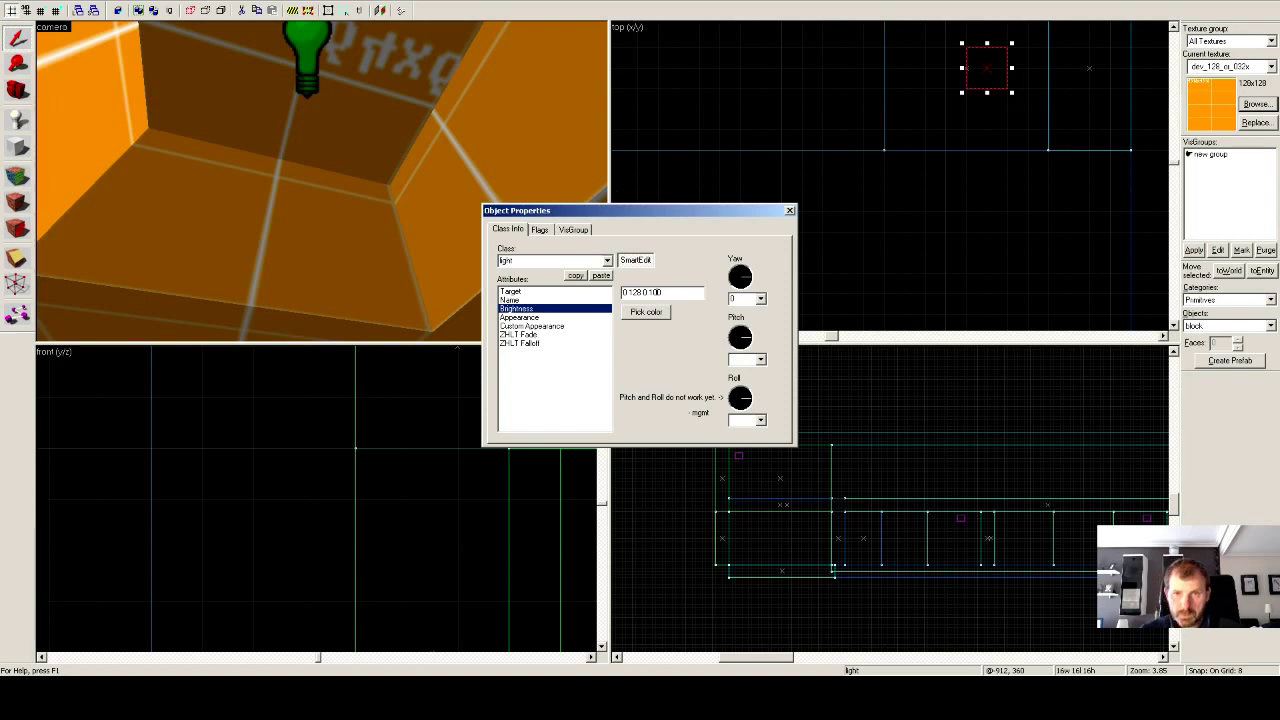
left_click(789, 210)
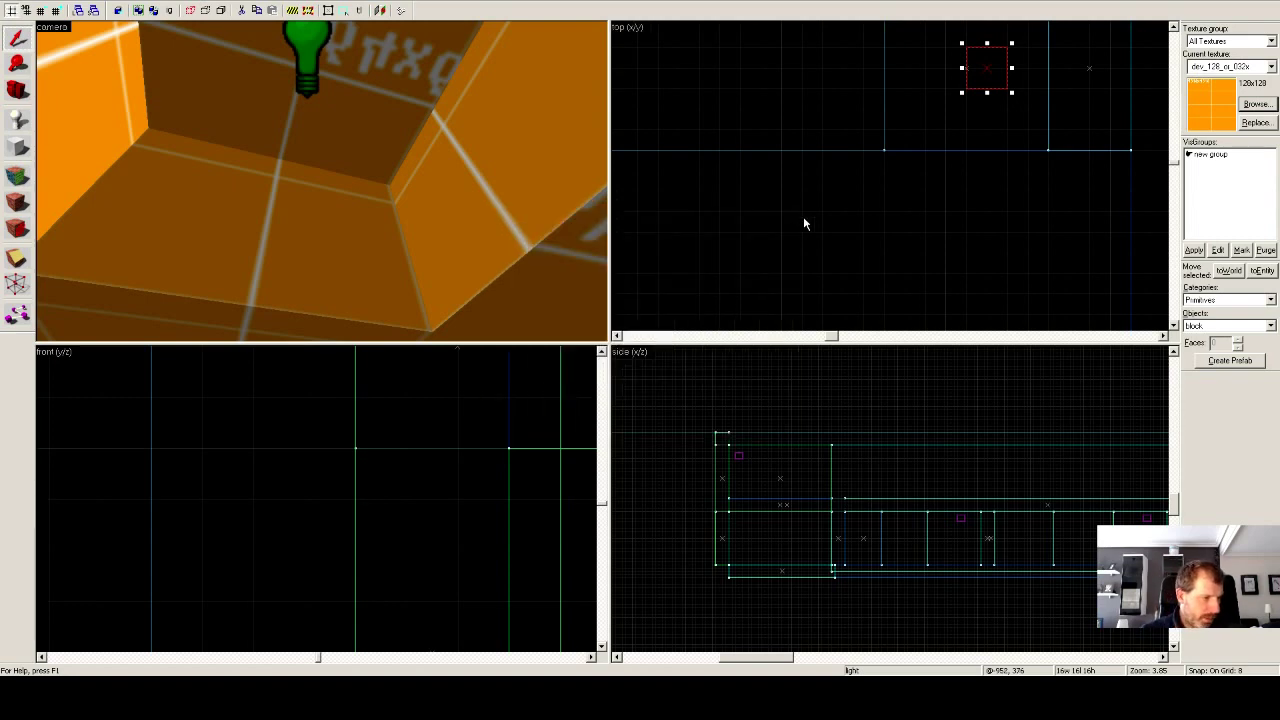
Set the brightness of the light in the room's lower-left corner recess, as seen from above, to 0 128 0 100.
scroll(877, 244, "down", 2)
scroll(877, 244, "down", 2)
scroll(877, 244, "down", 2)
scroll(647, 252, "up", 4)
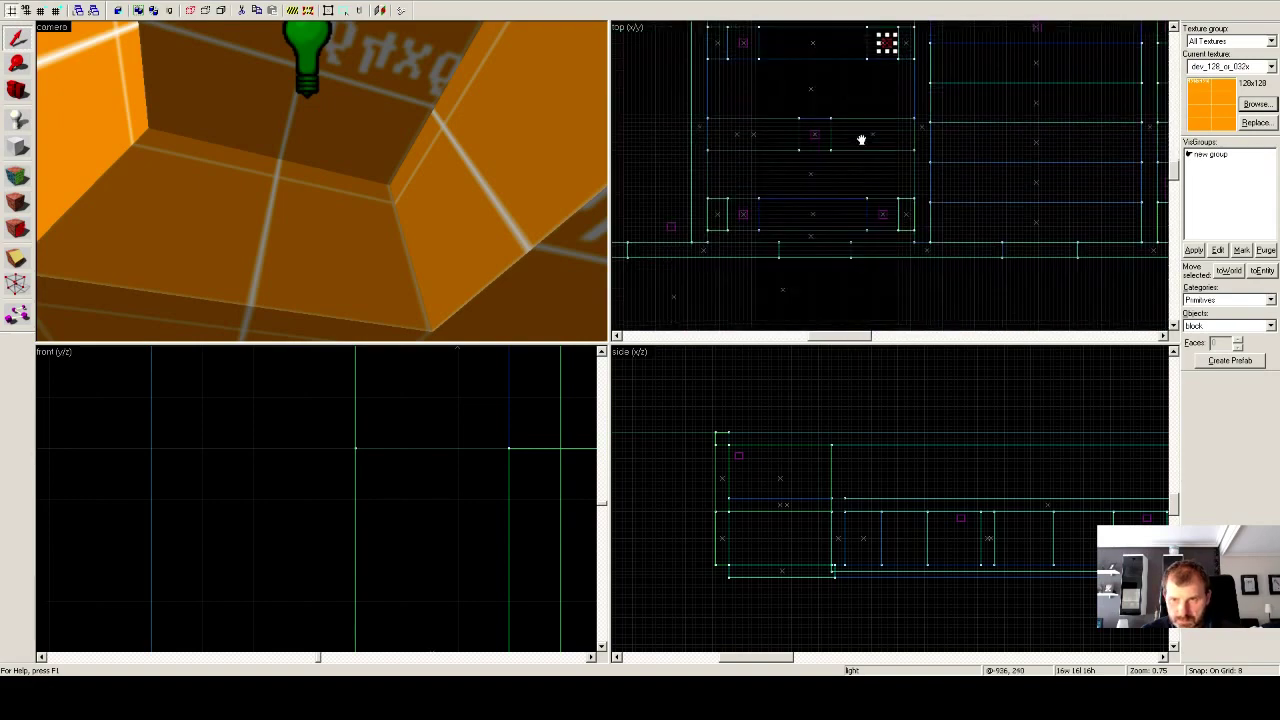
left_click(645, 230)
right_click(647, 233)
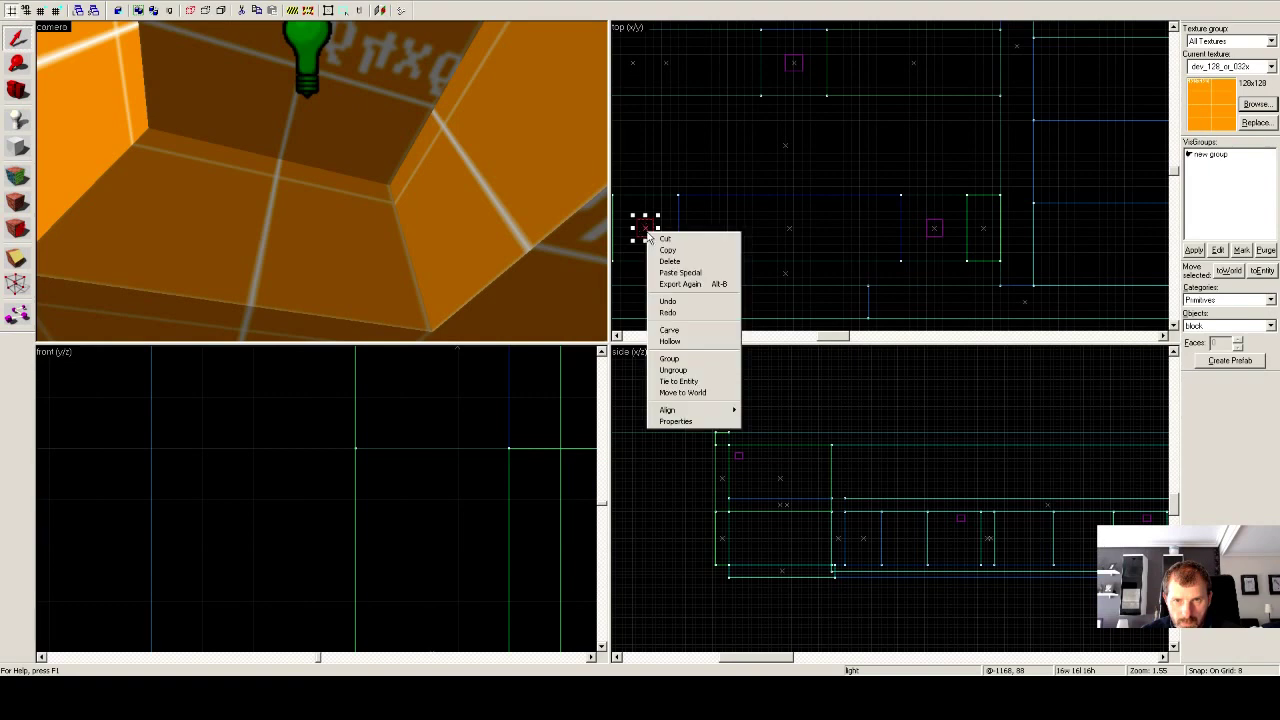
left_click(673, 421)
left_click(652, 292)
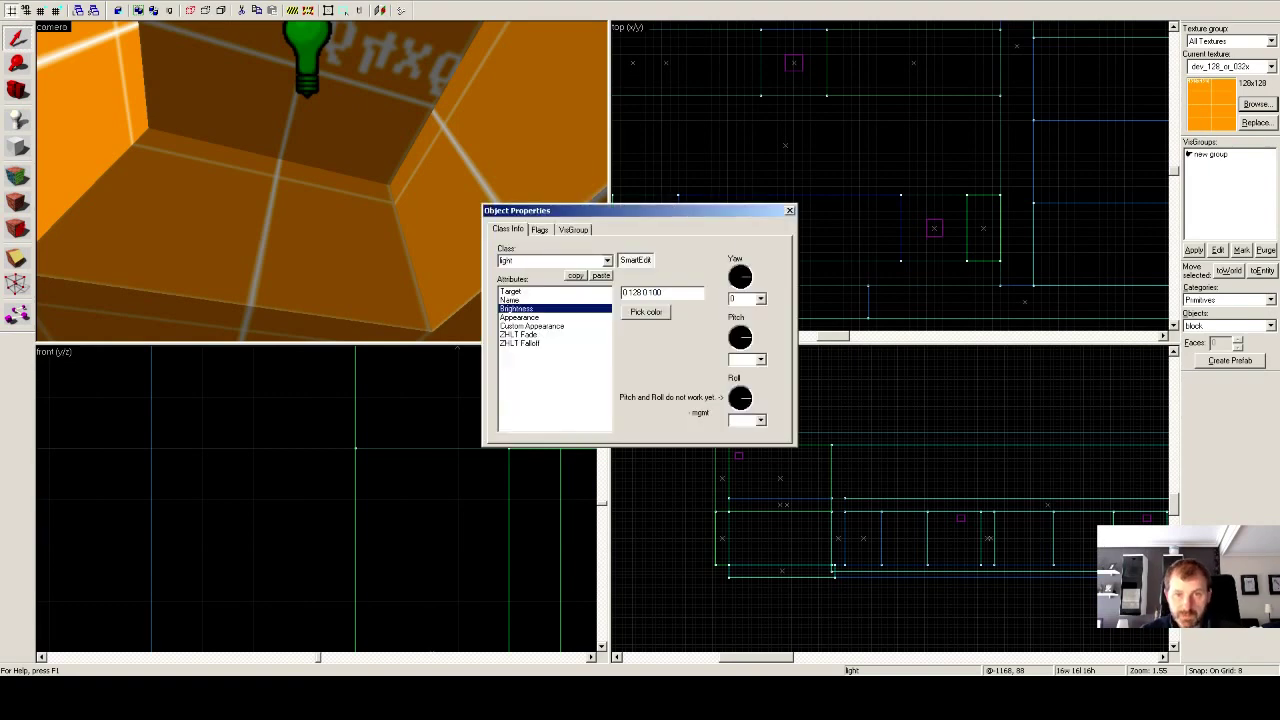
left_click(789, 210)
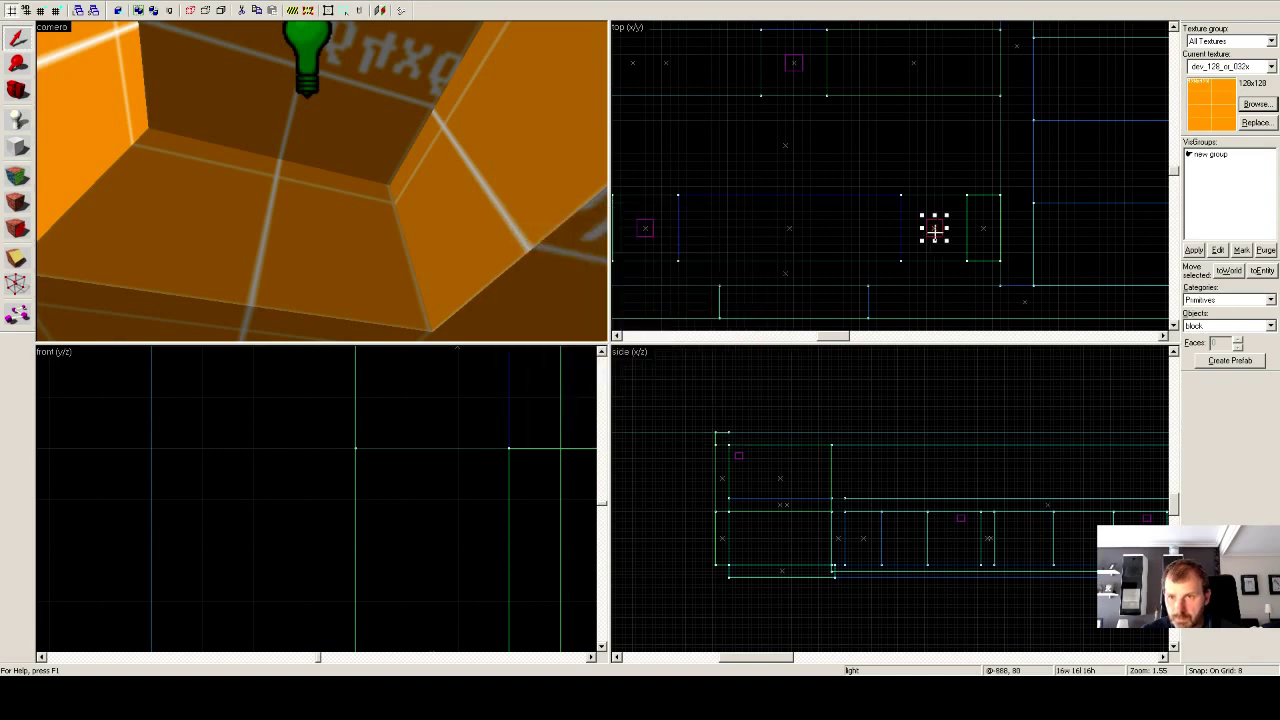
Raise the brightness of the light in the room's remaining lower-right corner recess to match the other corner lights.
right_click(932, 233)
left_click(960, 421)
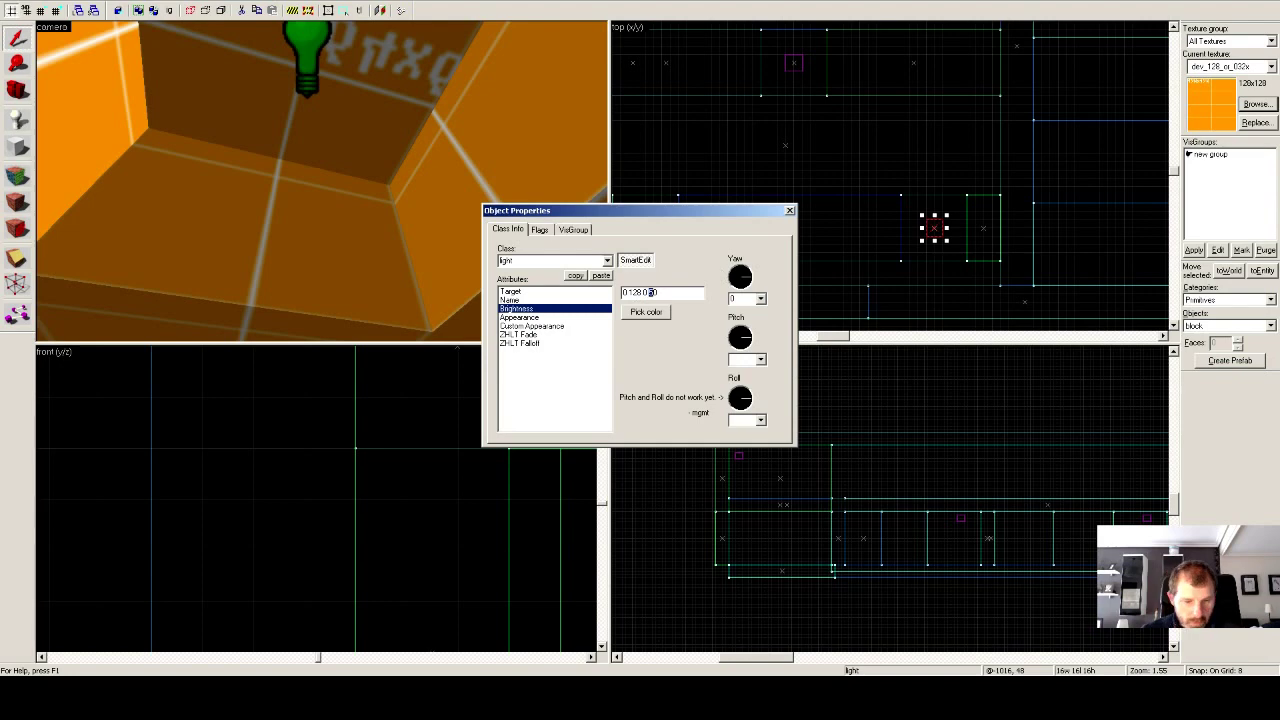
left_click(789, 210)
Save the level under the new file name lda-p-session-02-room-07.
left_click(24, 7)
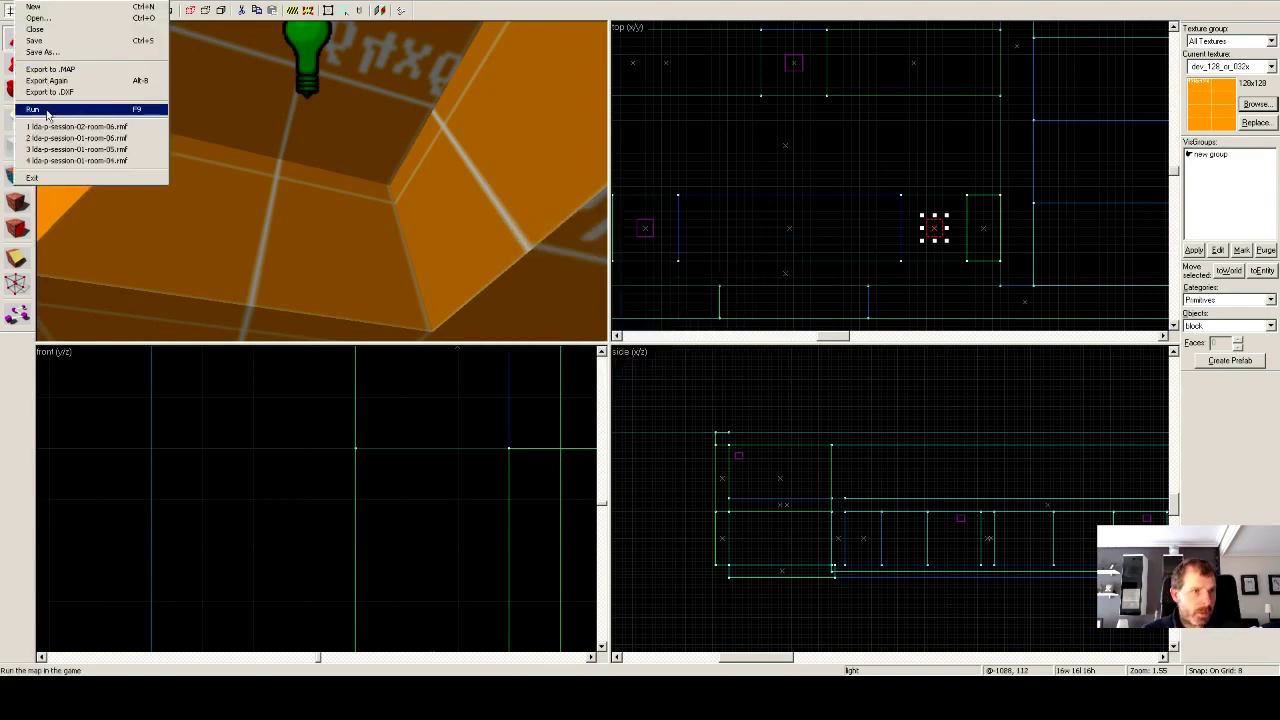
left_click(54, 60)
left_click(625, 580)
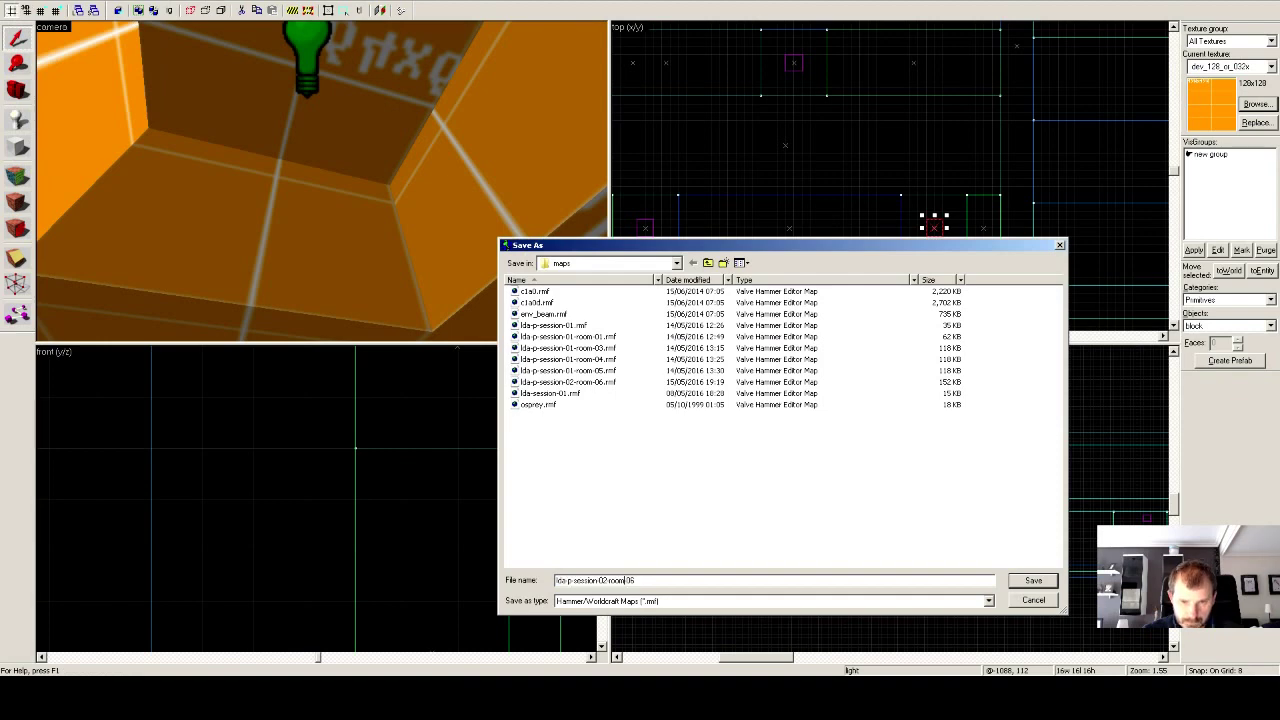
type("6")
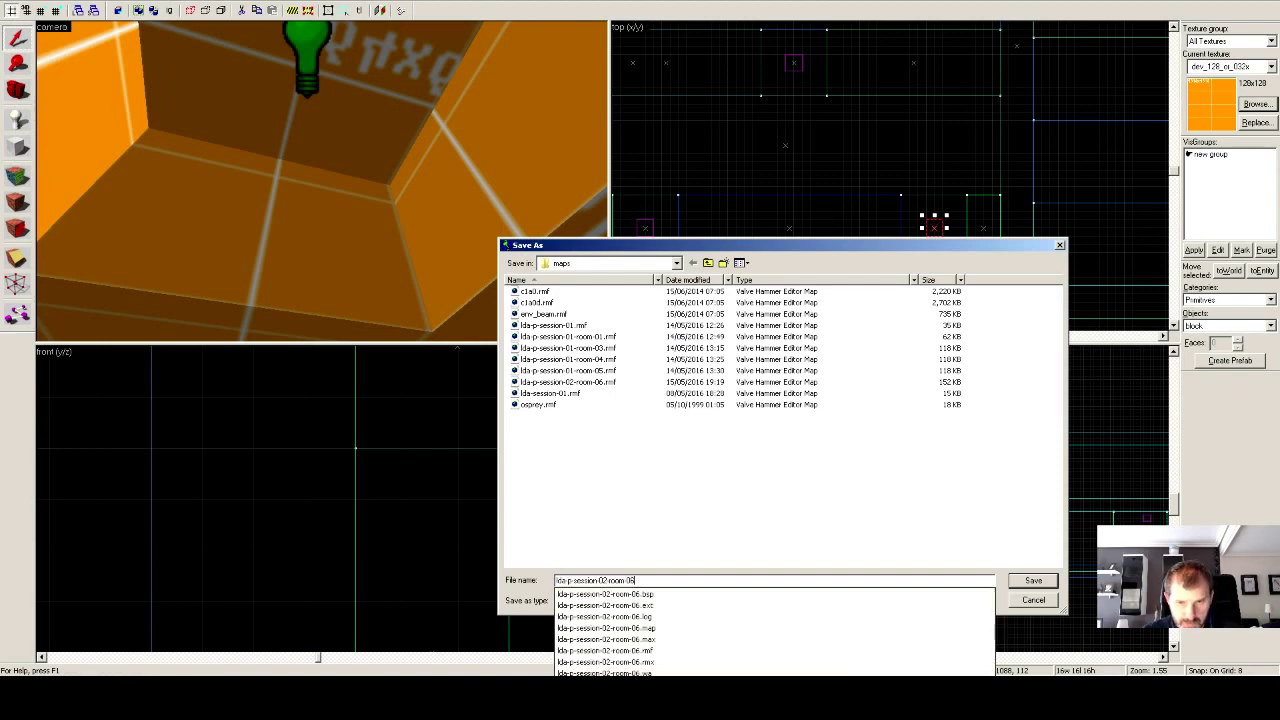
key("BackSpace")
type("7")
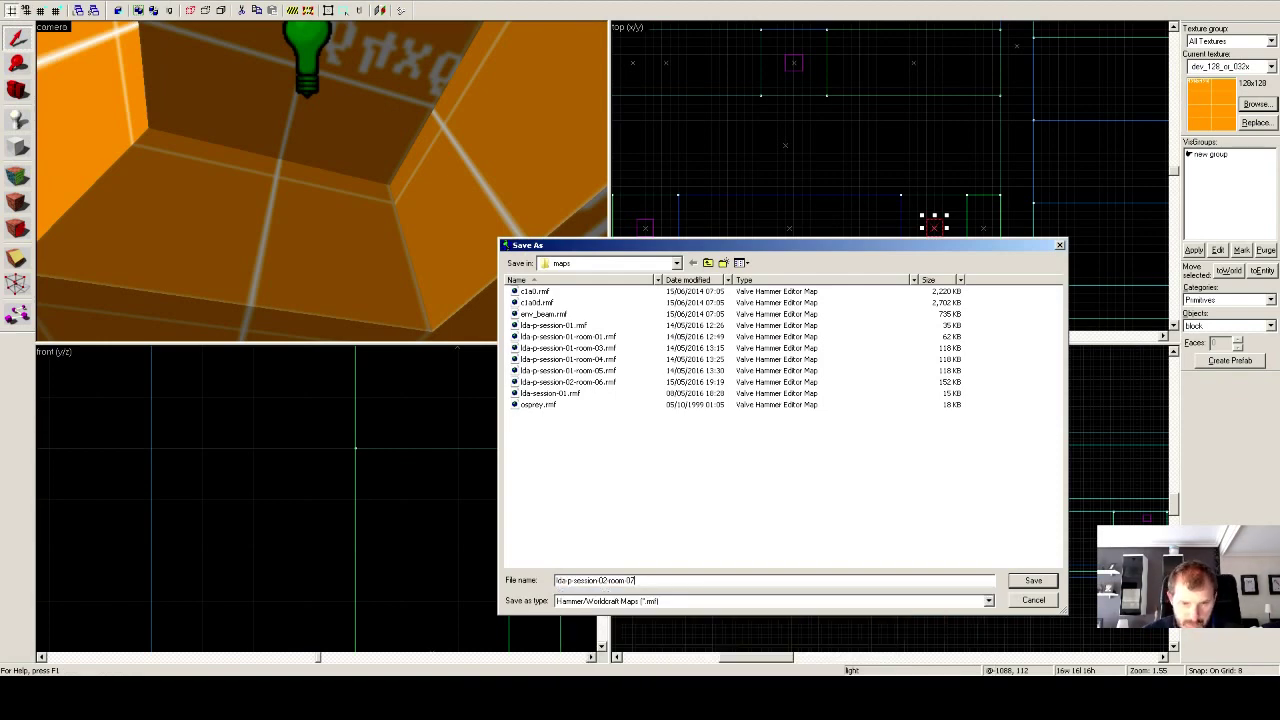
key("Return")
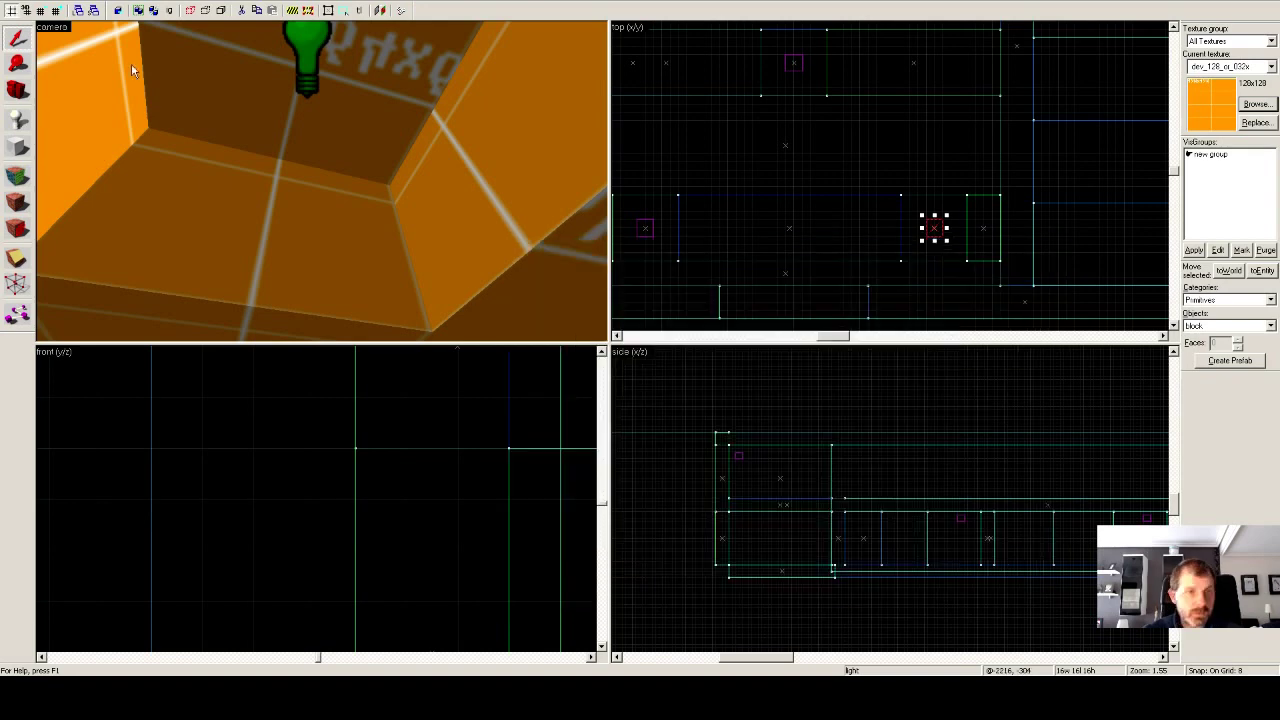
Export the level as the game map lda-p-session-02-room-07.map in the maps folder.
left_click(28, 4)
left_click(50, 69)
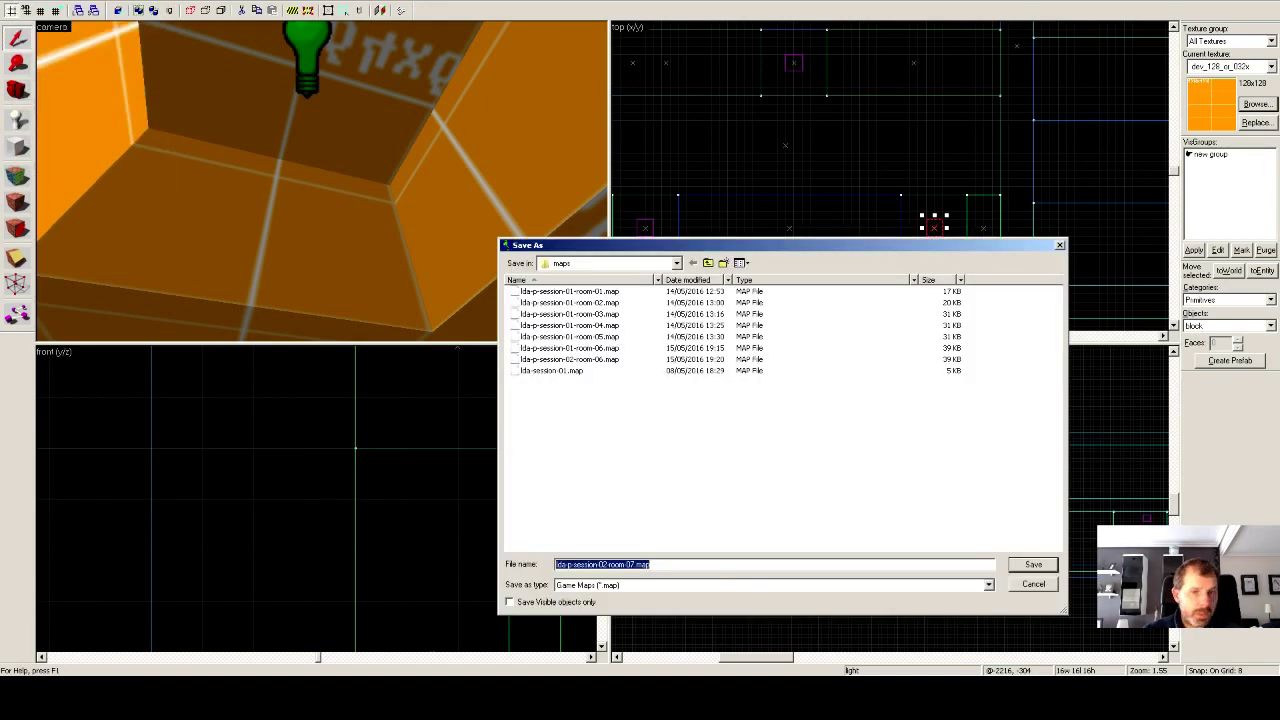
left_click(1033, 565)
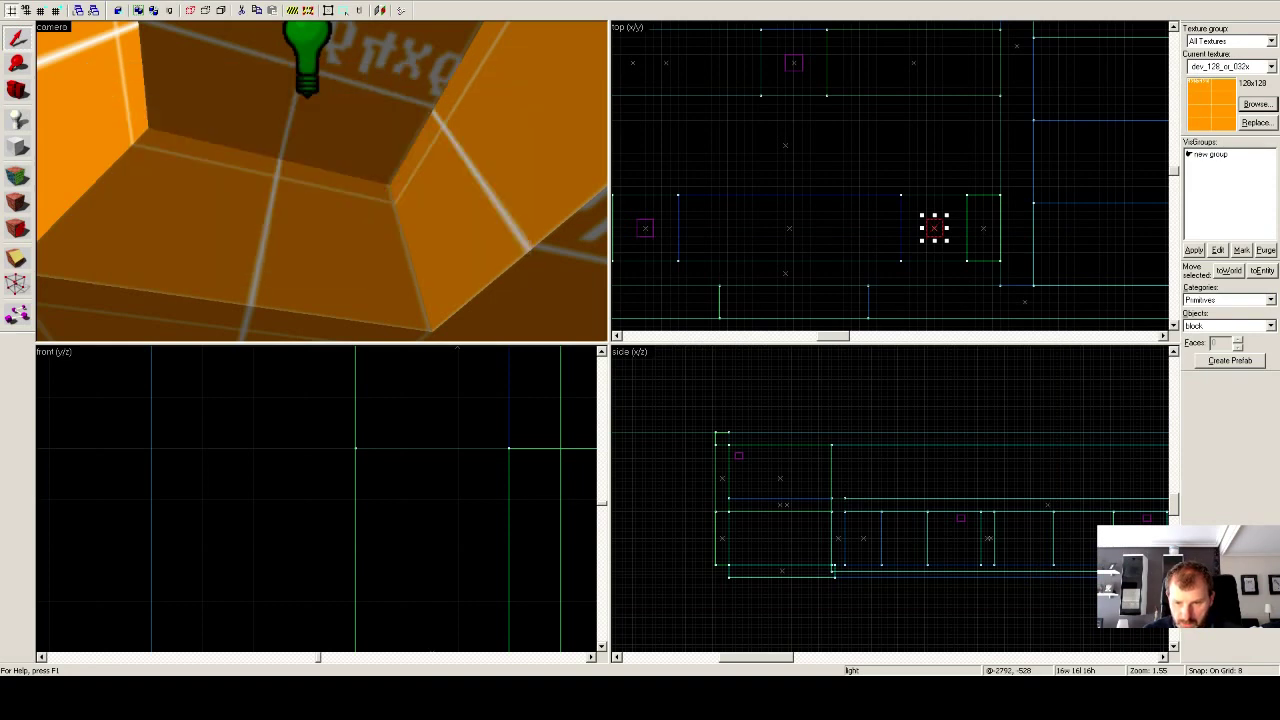
Switch to Batch Compiler, load lda-p-session-02-room-07.map and compile it with the CSG, BSP, VIS, RAD and Batch stages.
key("alt+Tab")
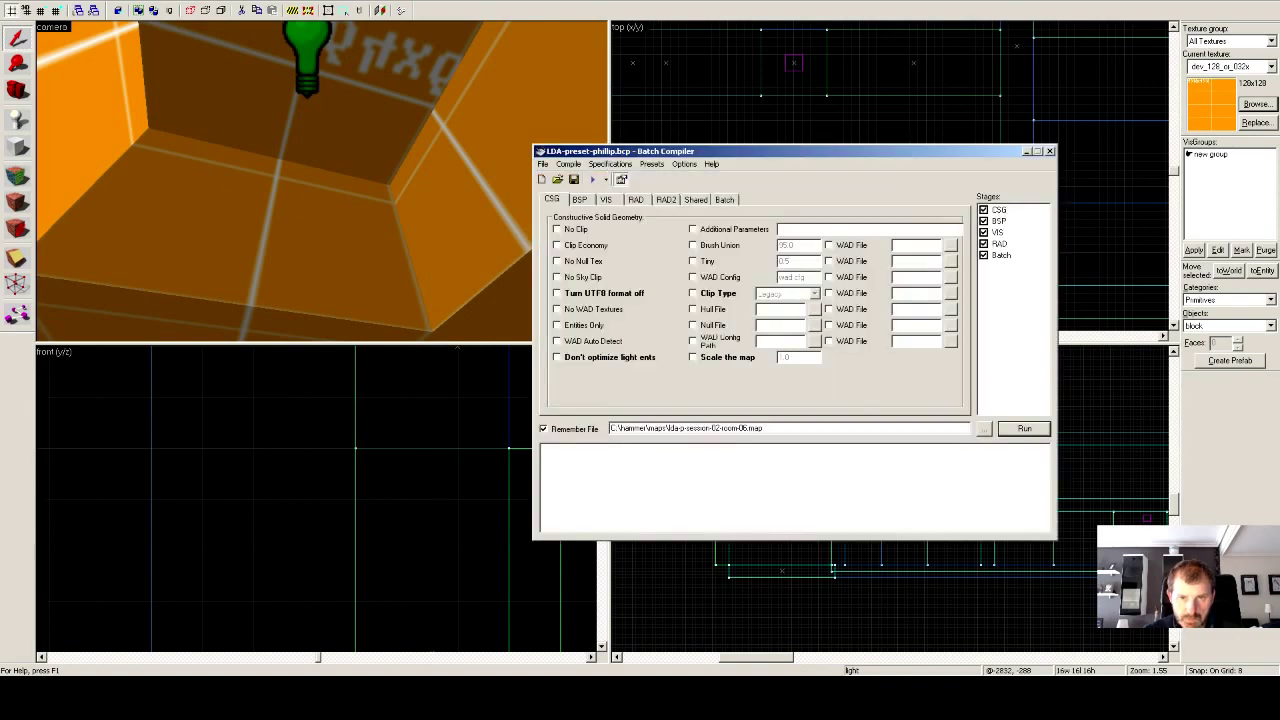
left_click(985, 428)
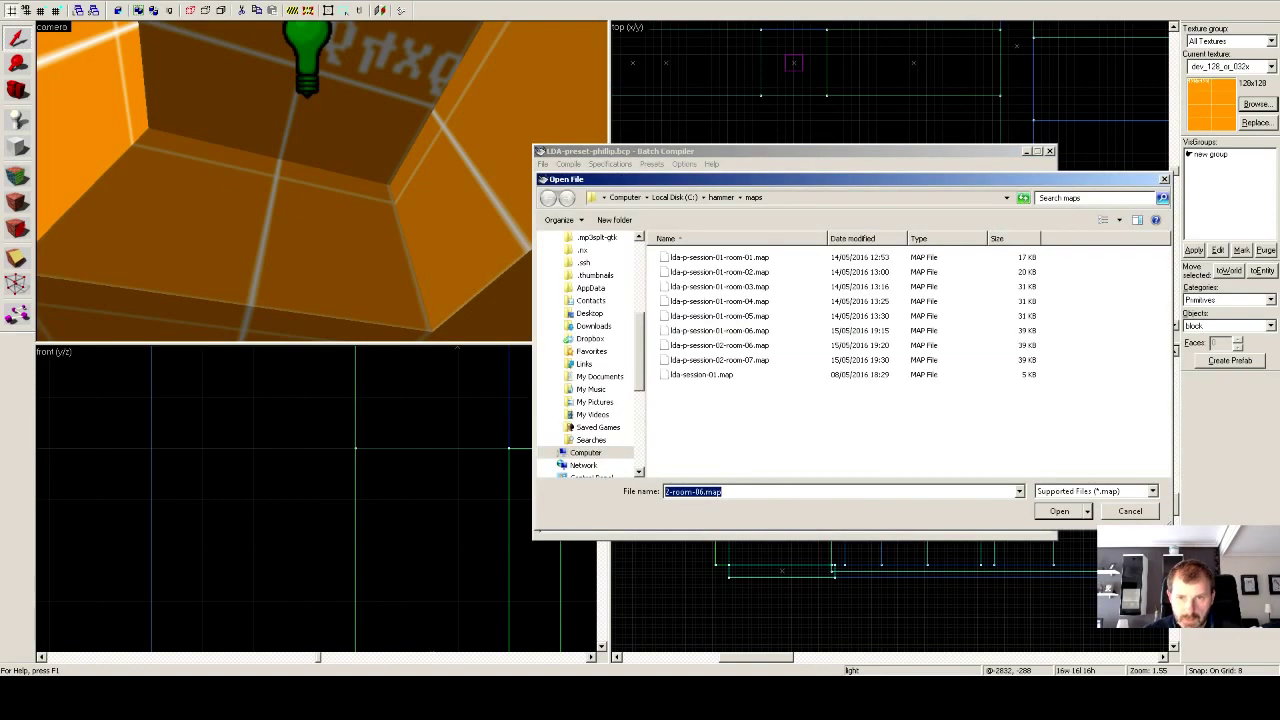
left_click(719, 360)
left_click(1059, 511)
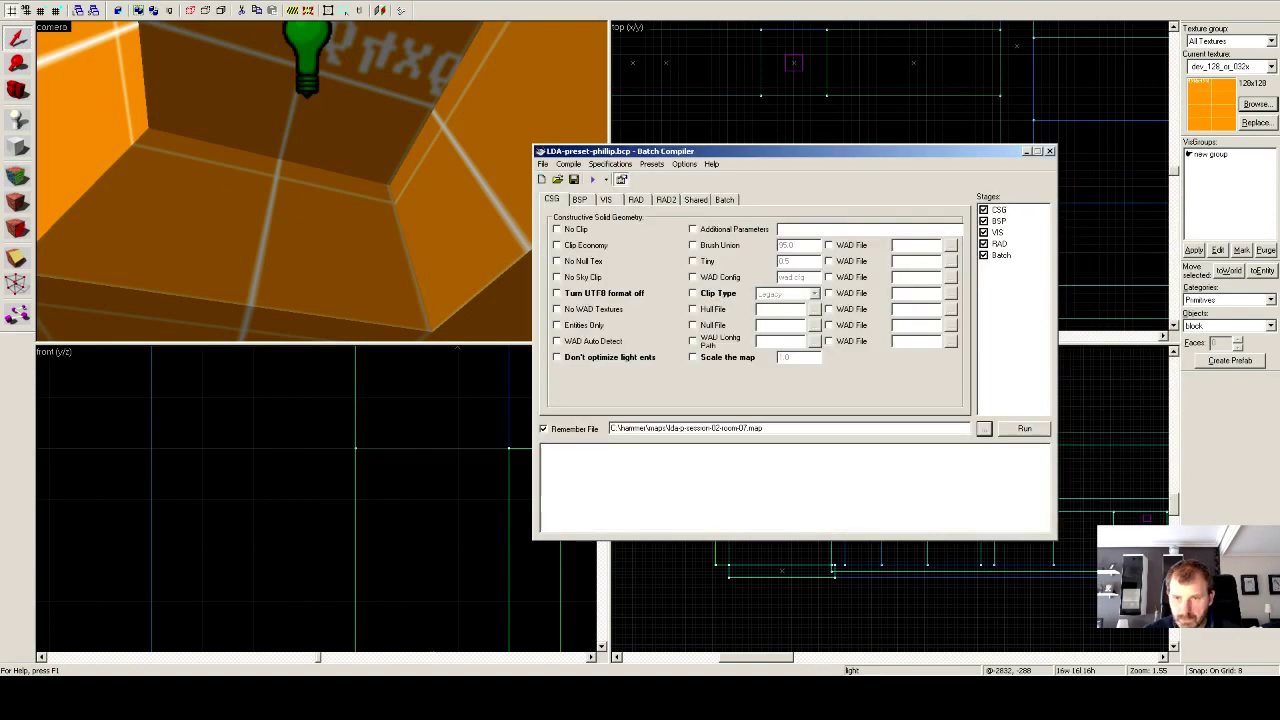
left_click(1024, 428)
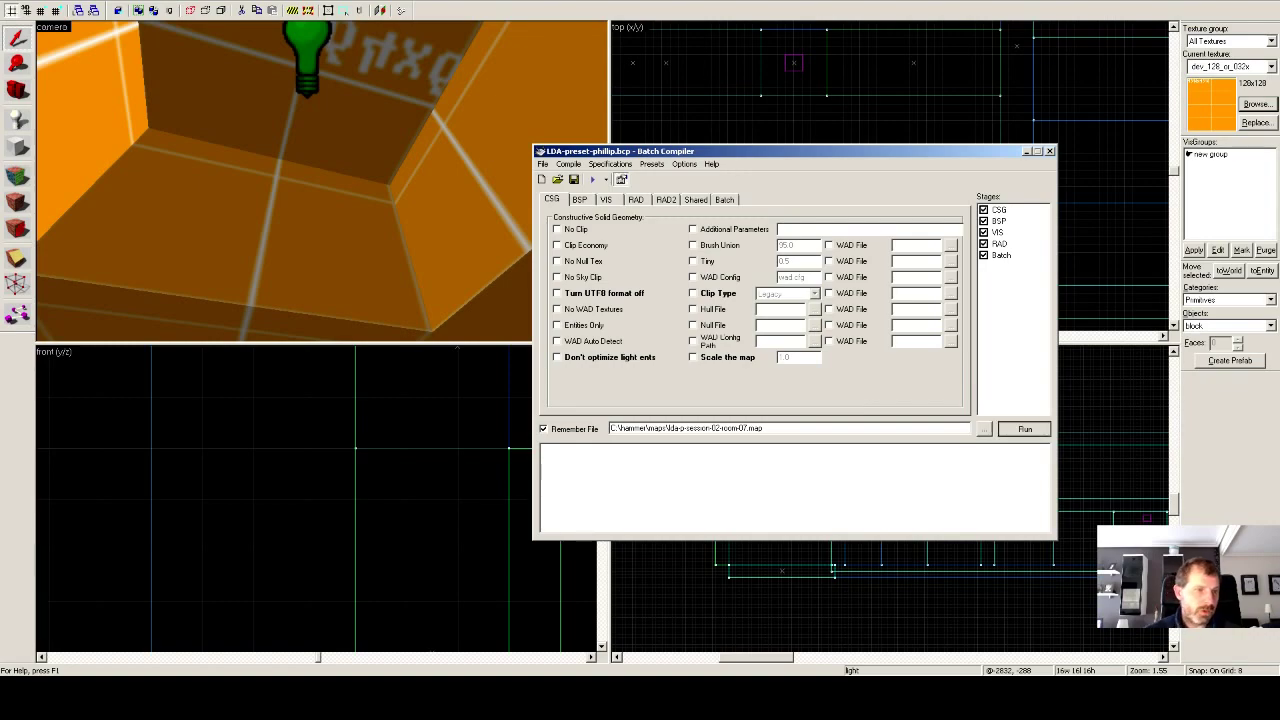
key("Return")
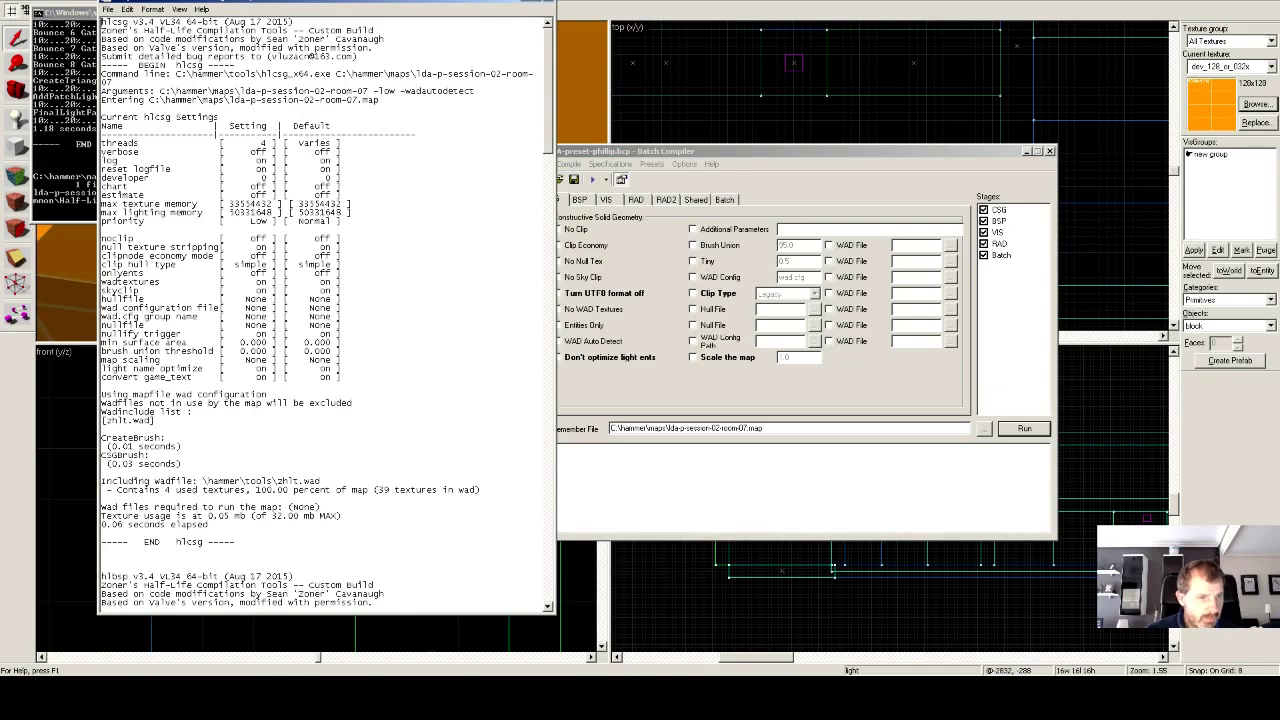
Examine the compile log's hlcsg, hlbsp, hlvis and hlrad sections for leaks or errors, and close it.
scroll(326, 310, "down", 20)
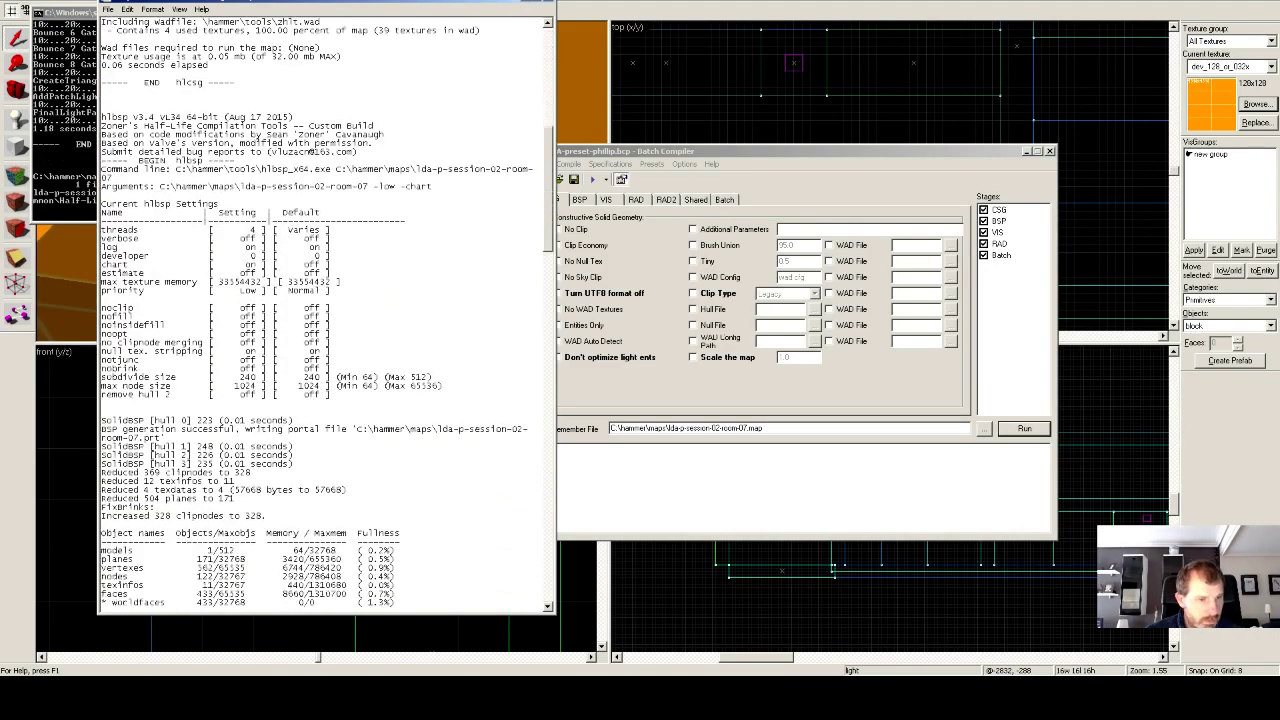
scroll(326, 310, "down", 20)
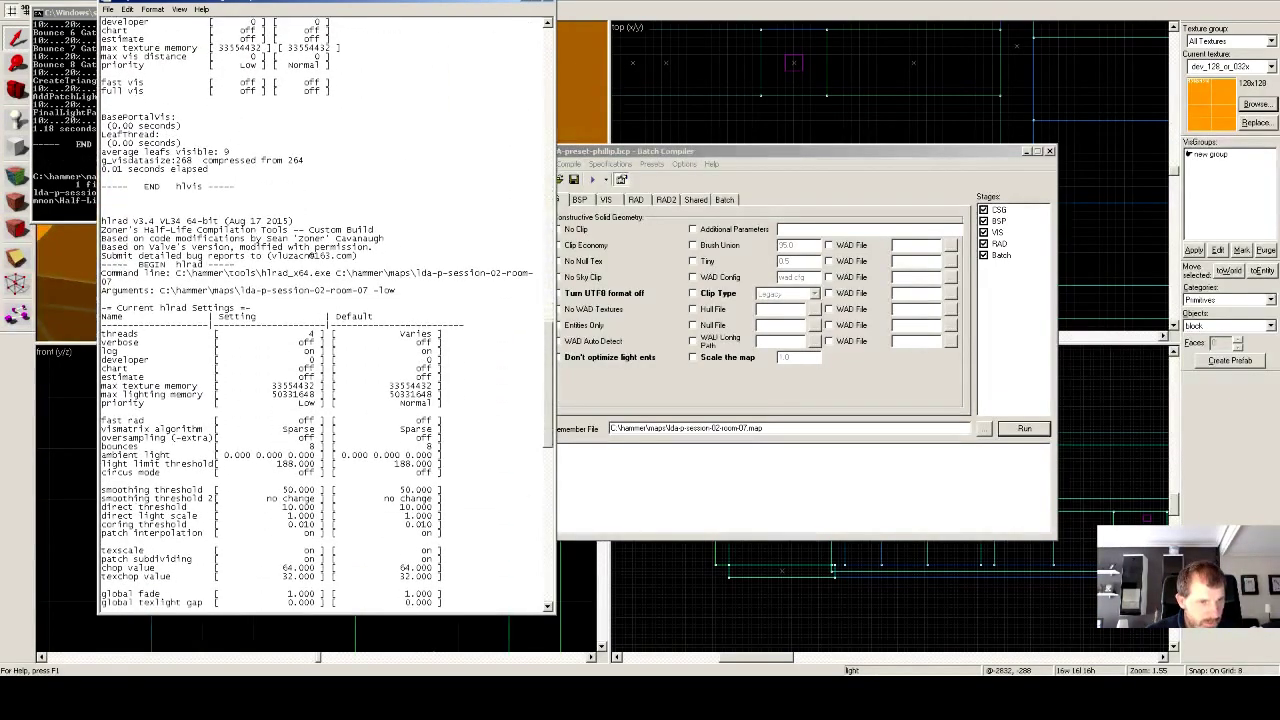
scroll(326, 310, "down", 6)
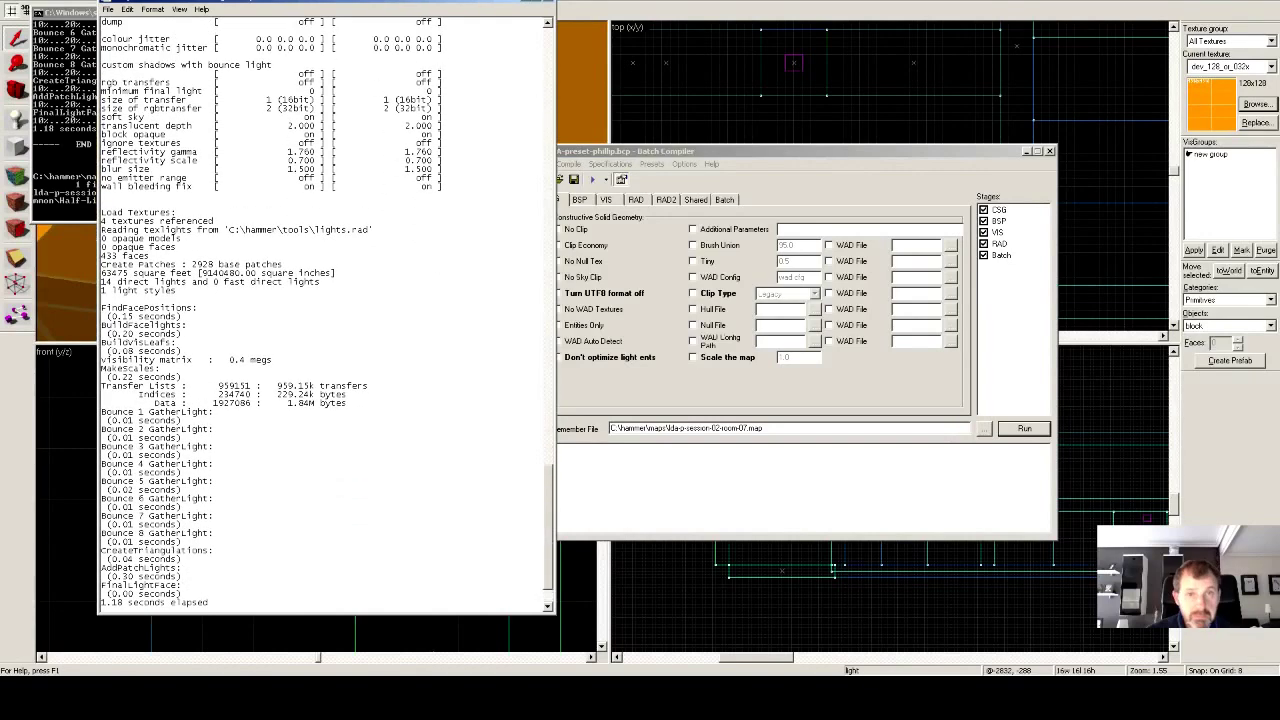
key("alt+F4")
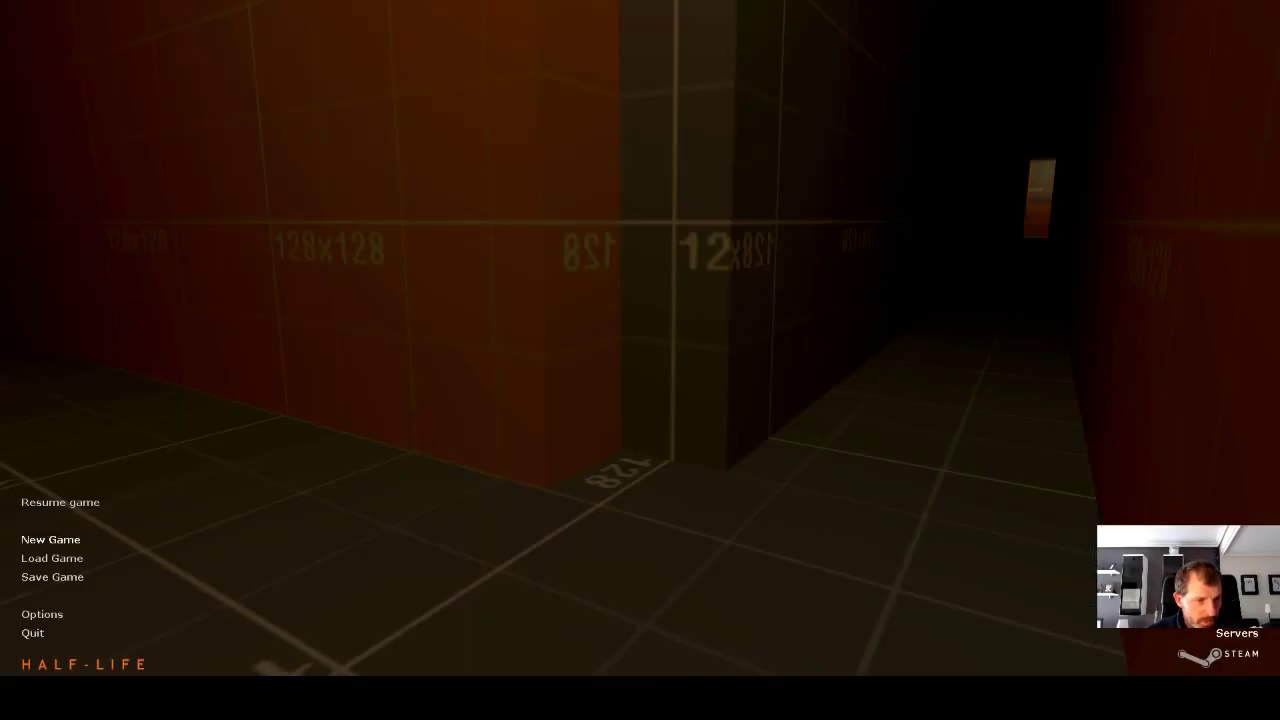
In Half-Life, load the compiled level with the console command map lda-p-session-02-room-07.bsp.
key("grave")
type("map lda-p-session-01-room-06.map")
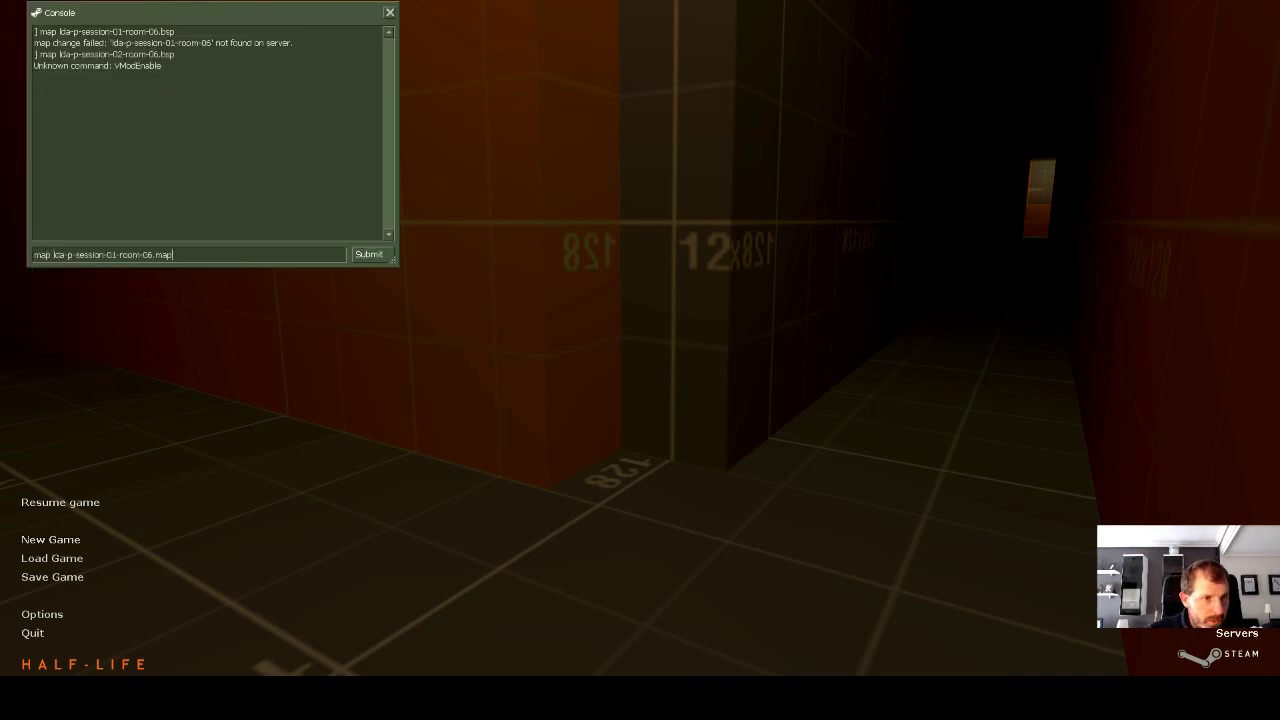
key("Delete")
type("2")
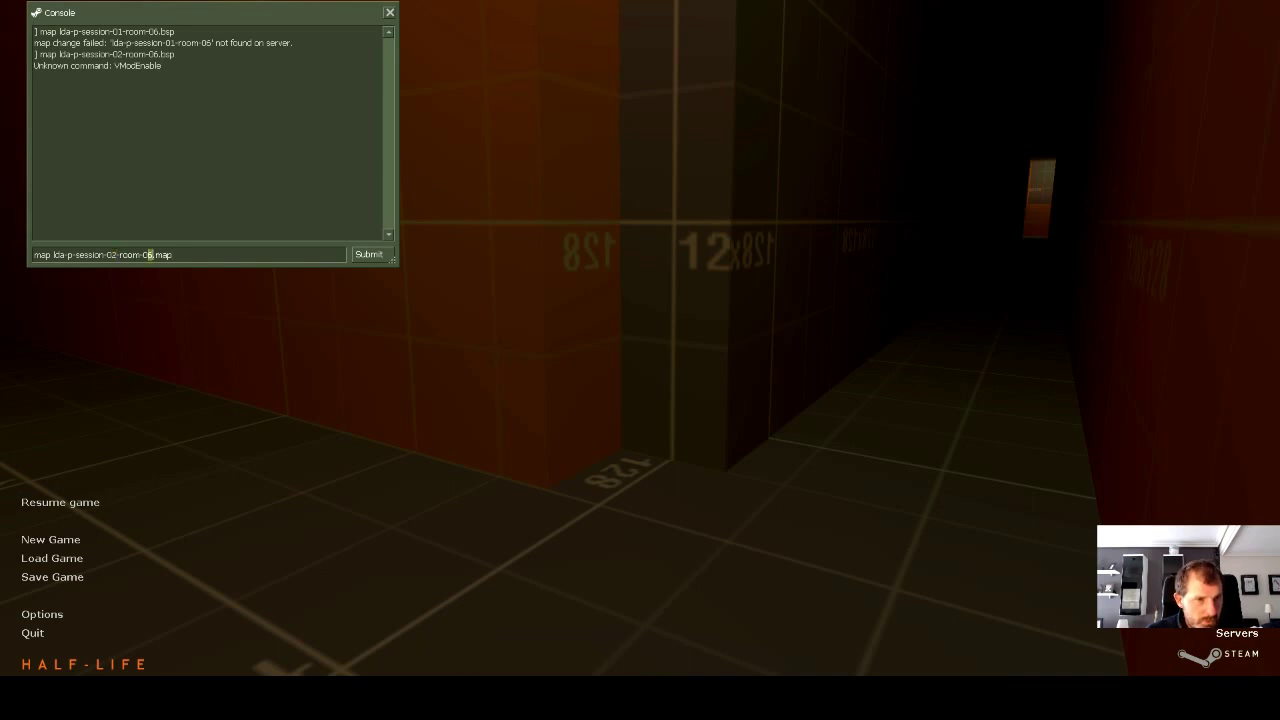
key("shift+End")
type("7")
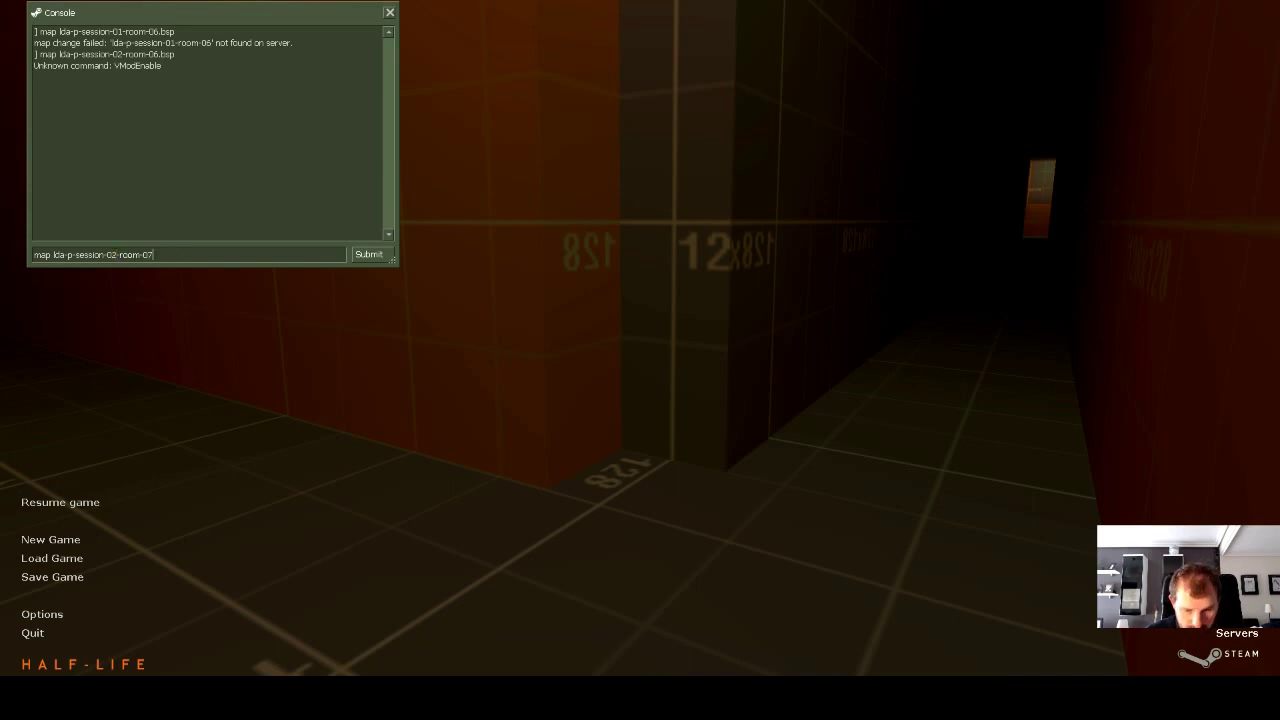
type(".bsp")
key("Return")
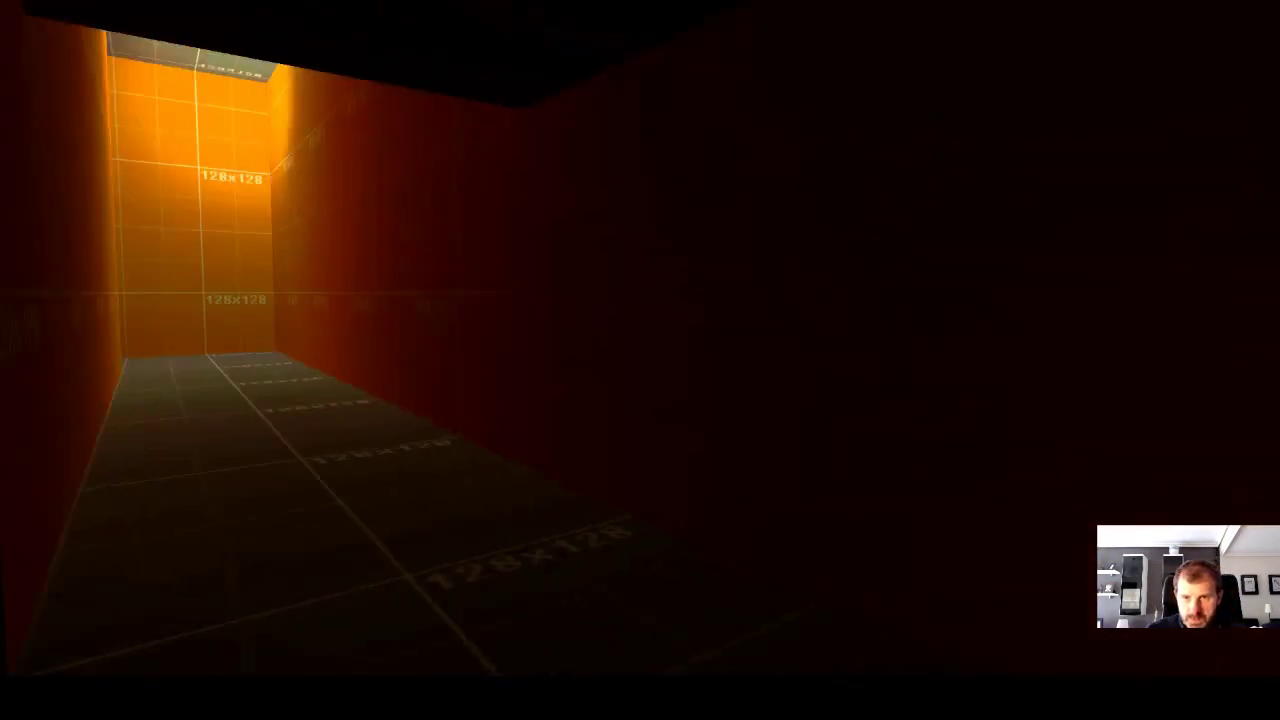
Walk through the loaded level to the long corridor to inspect its width and lighting.
key("d")
key("a")
key("w")
key("w")
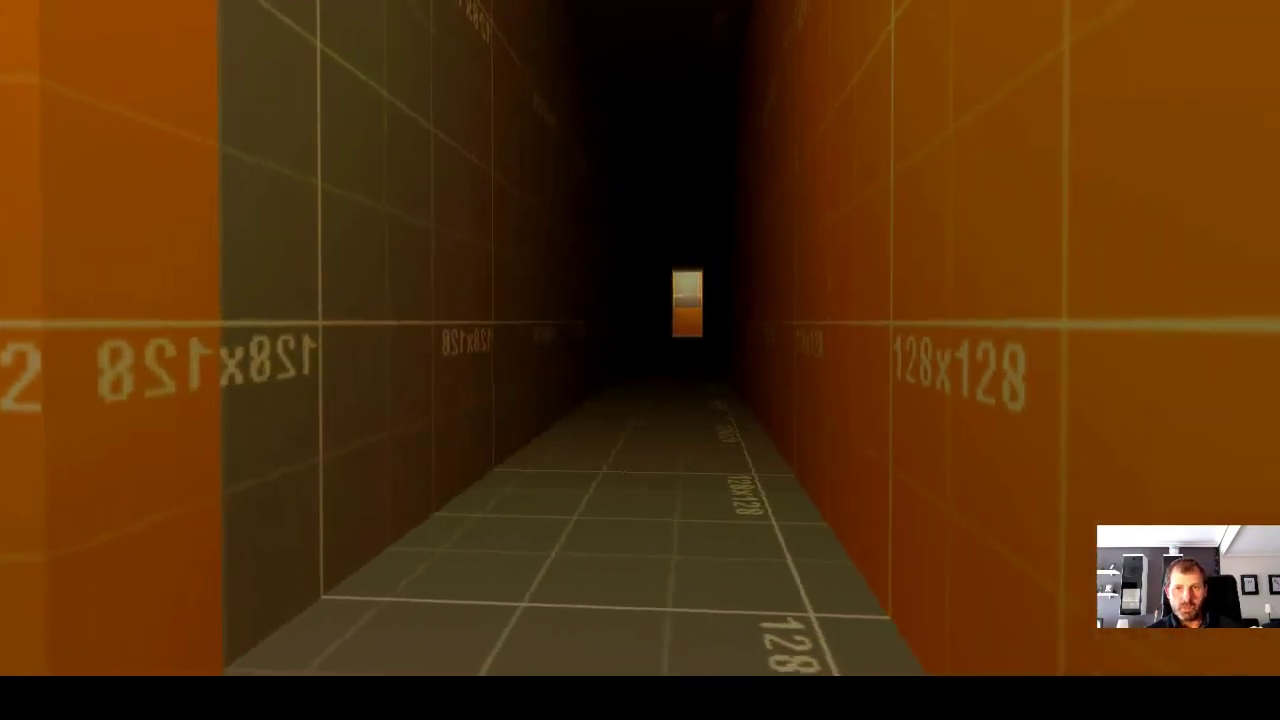
Walk through the outer corridors of the loaded level, examining their width, the corners and how the ceiling lighting falls on the walls.
key("a")
key("s")
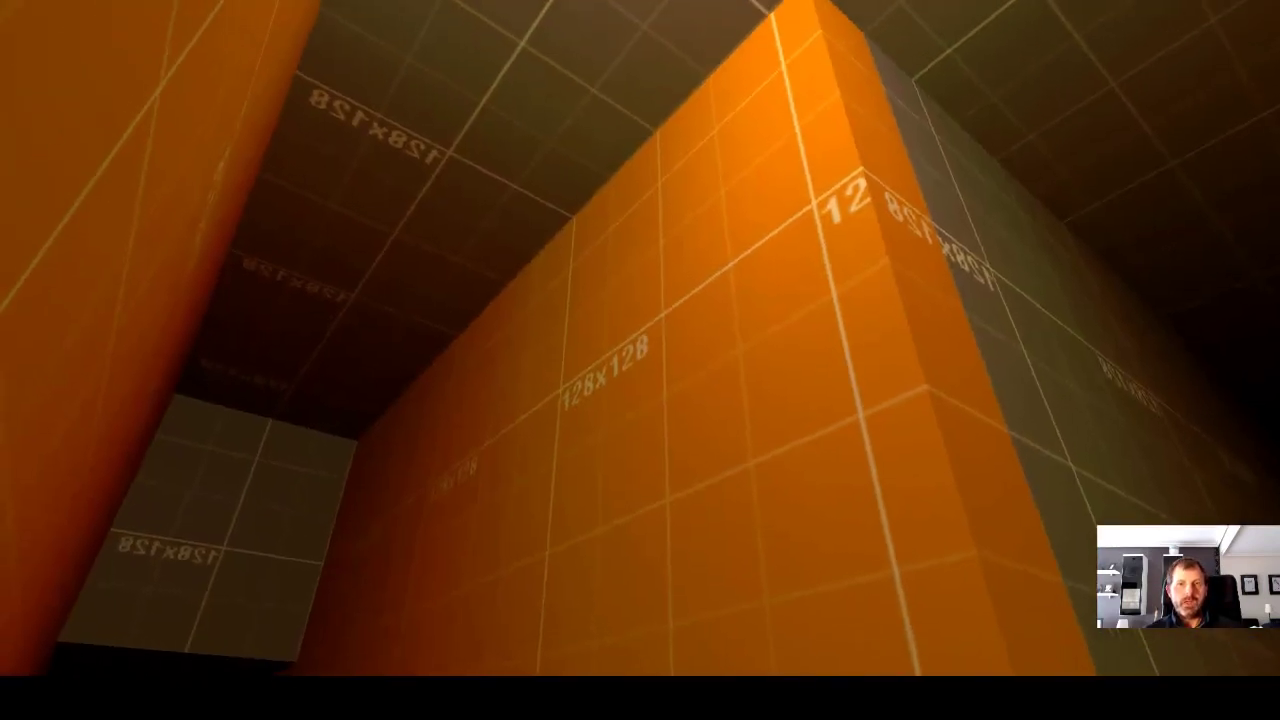
key("w")
key("d")
key("a")
key("s")
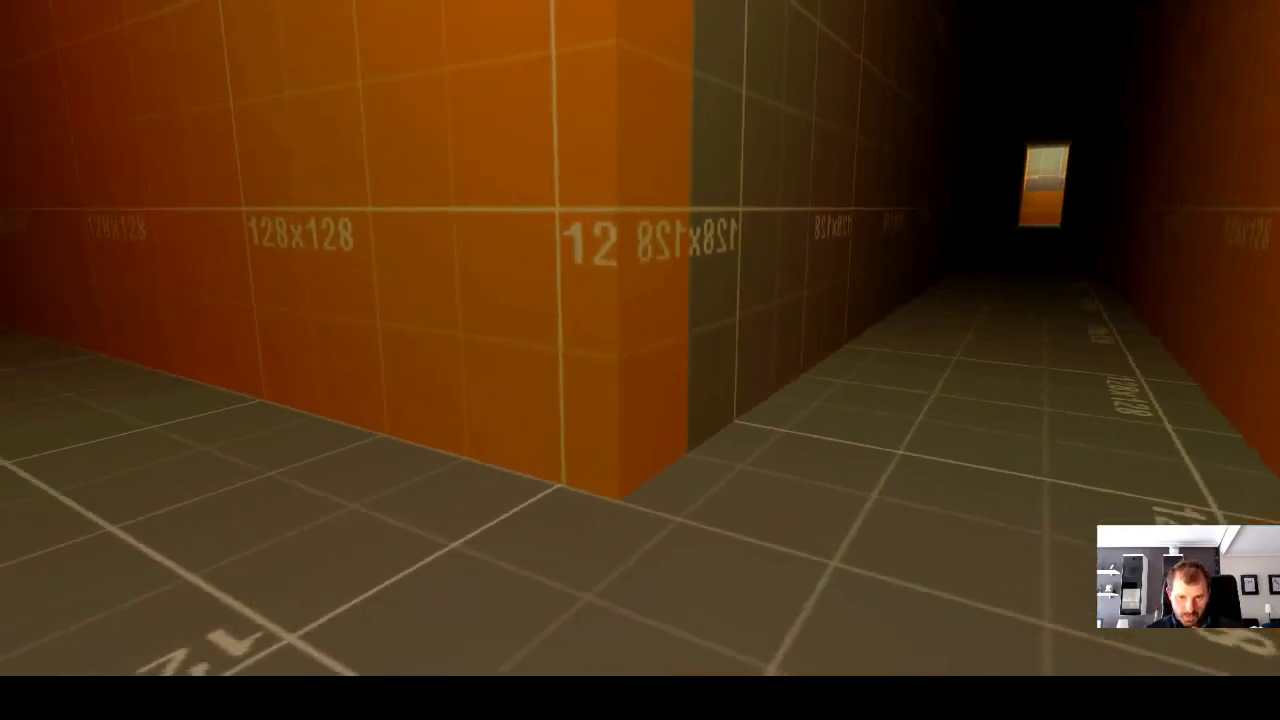
key("w")
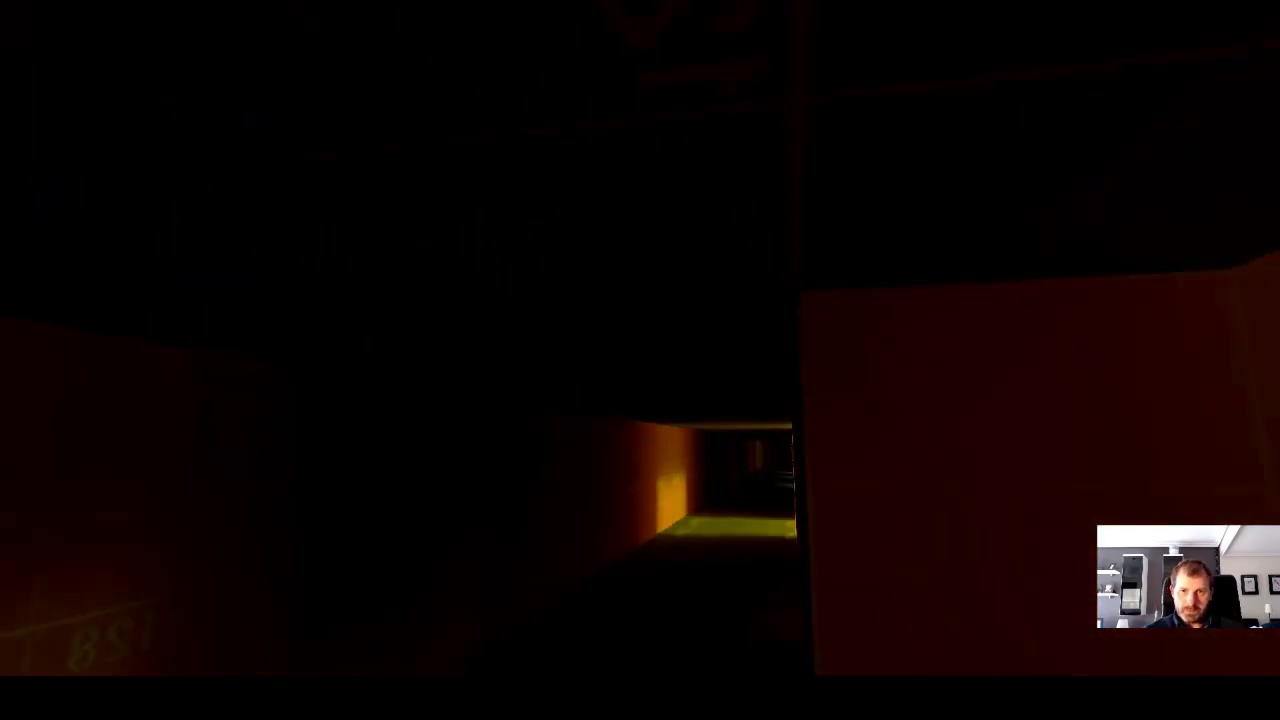
key("w")
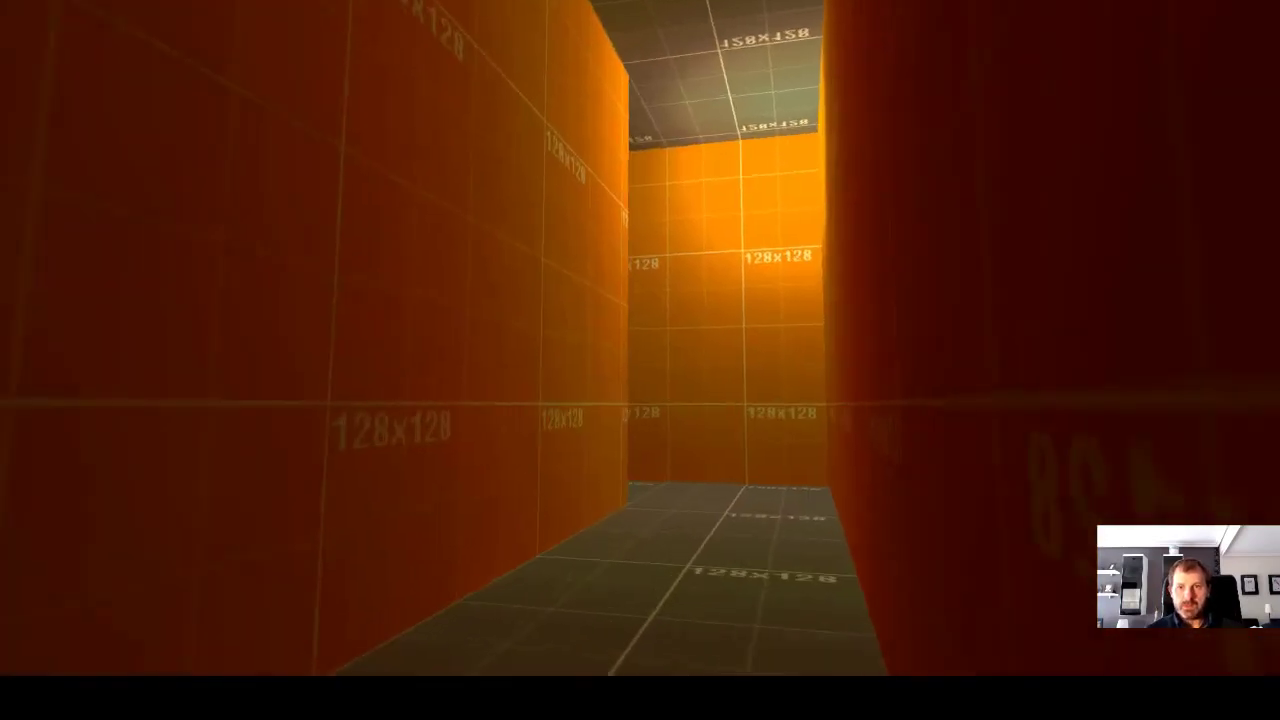
key("w")
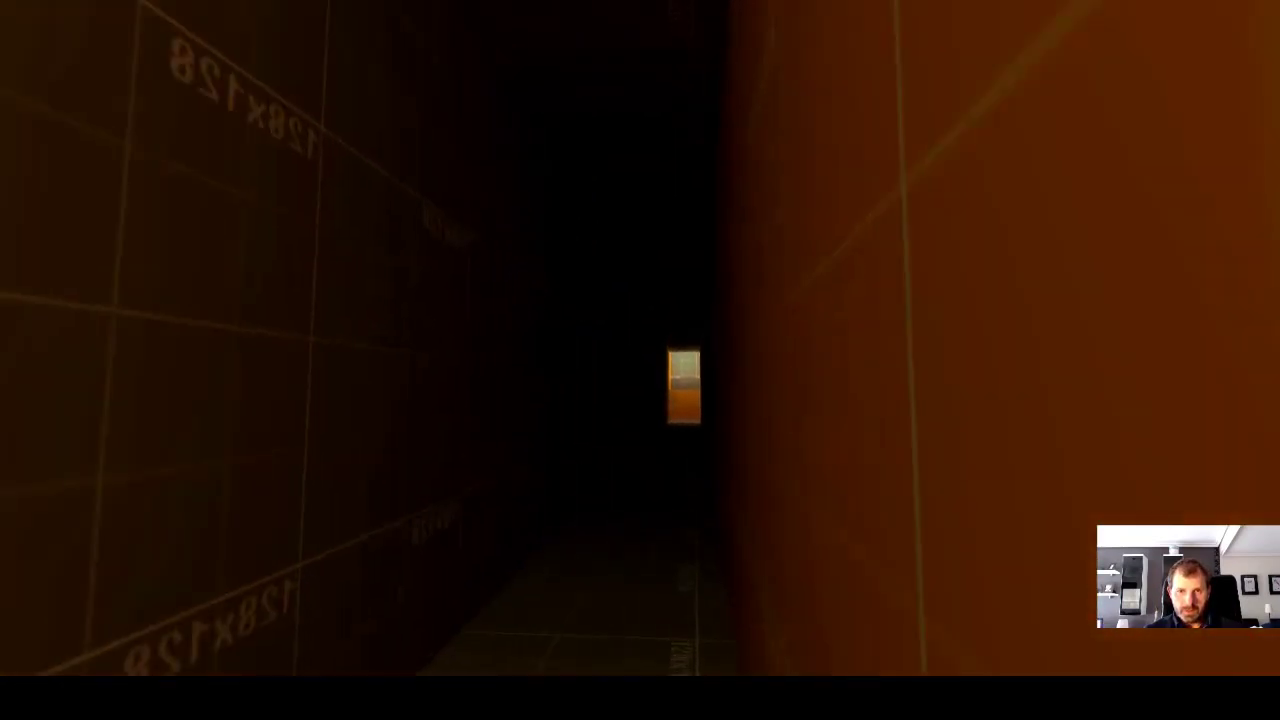
key("w")
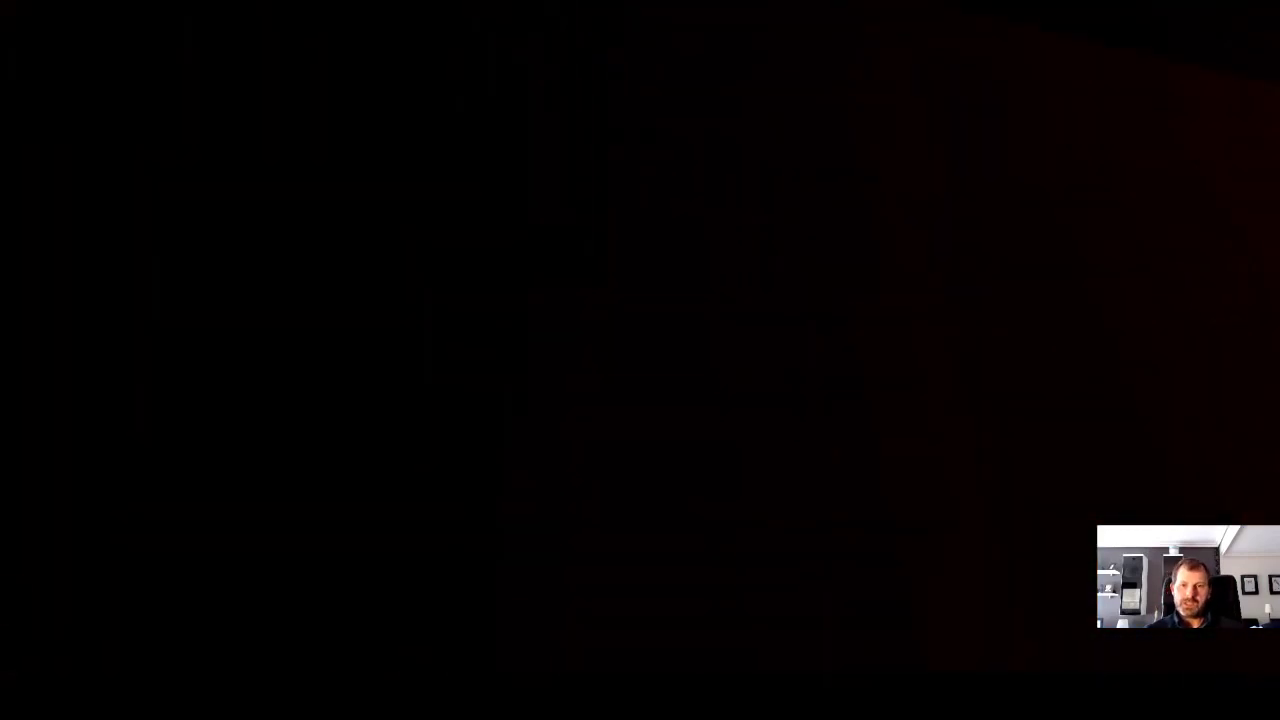
key("w")
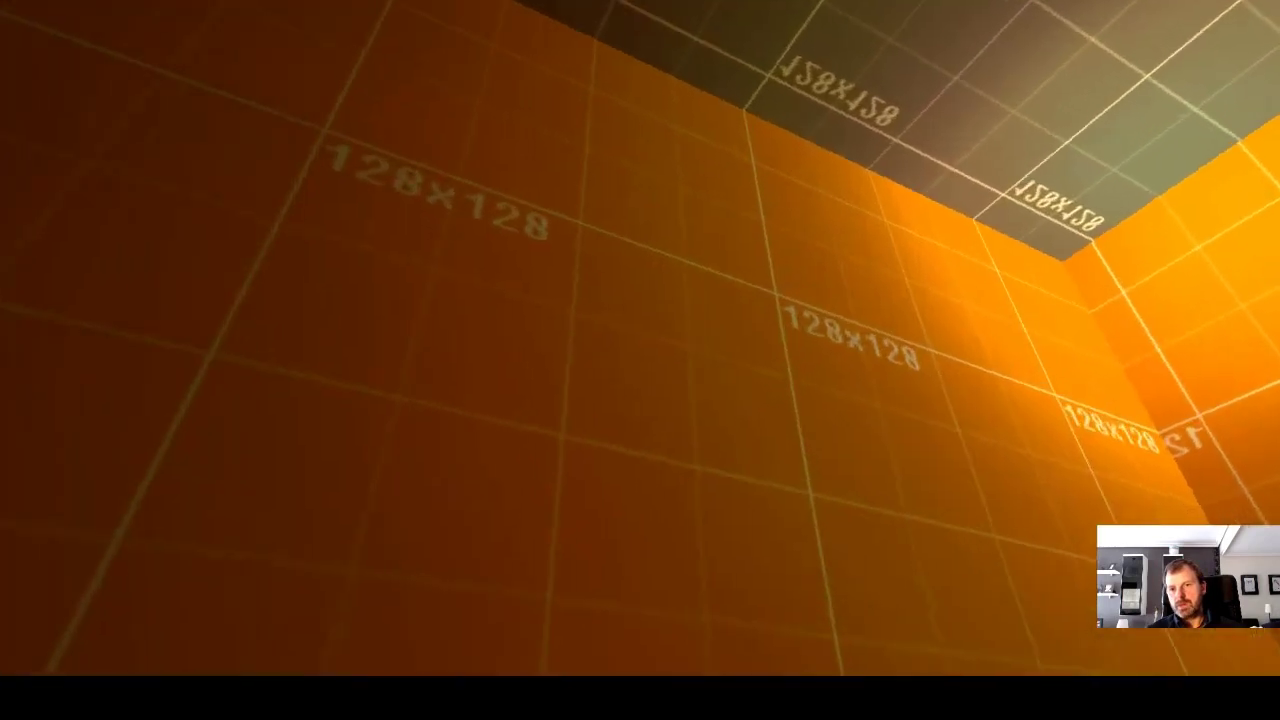
key("w")
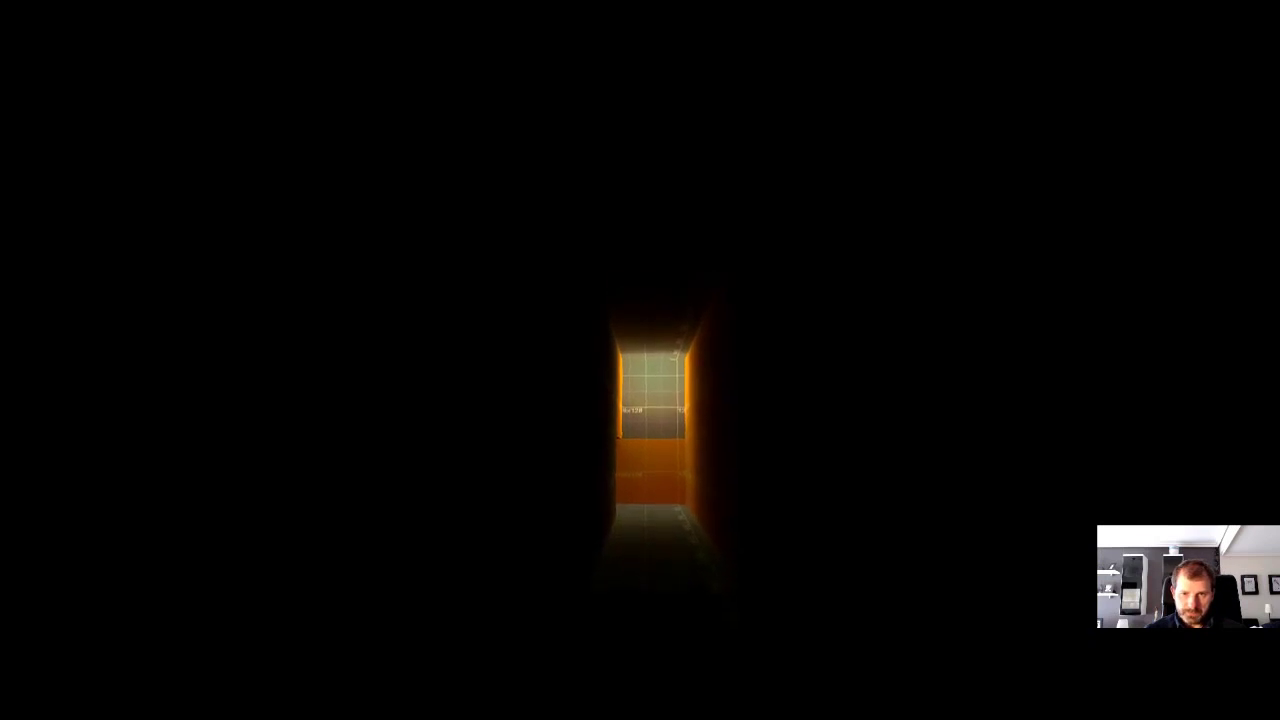
key("w")
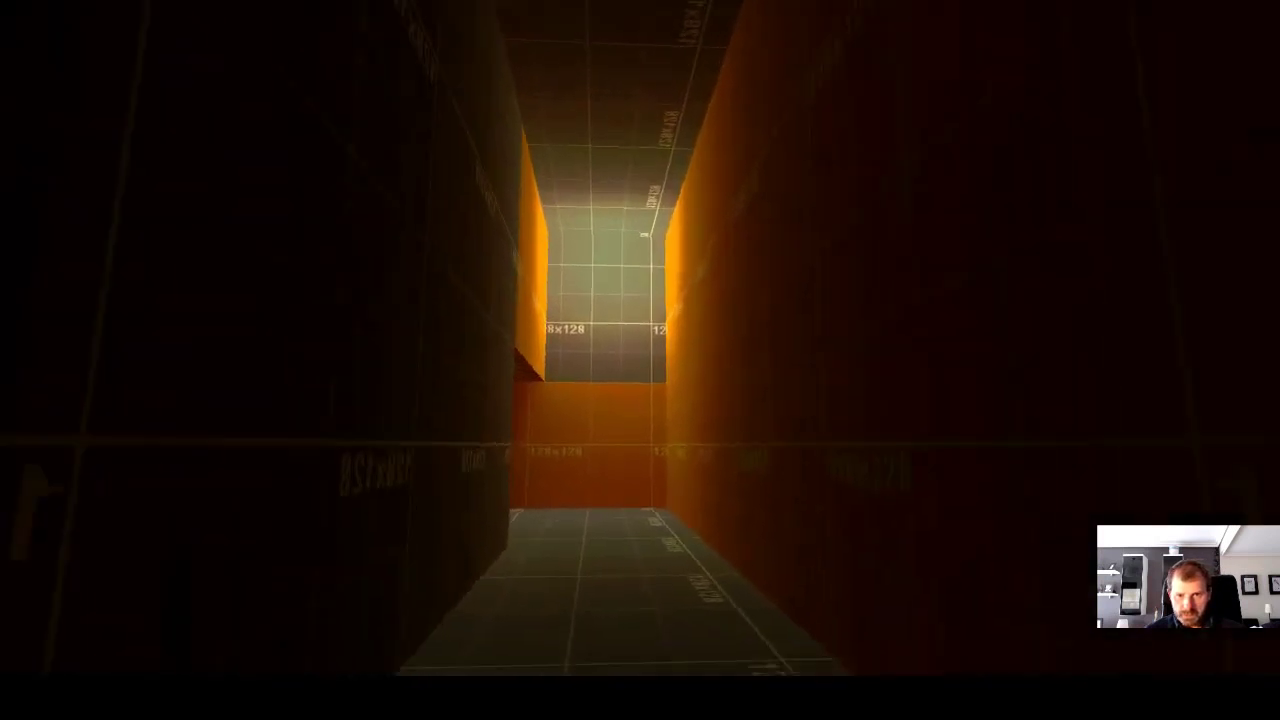
Examine the lighting around the orange overhang, then follow the dark corridors past the green-lit room to compare the two areas.
key("d")
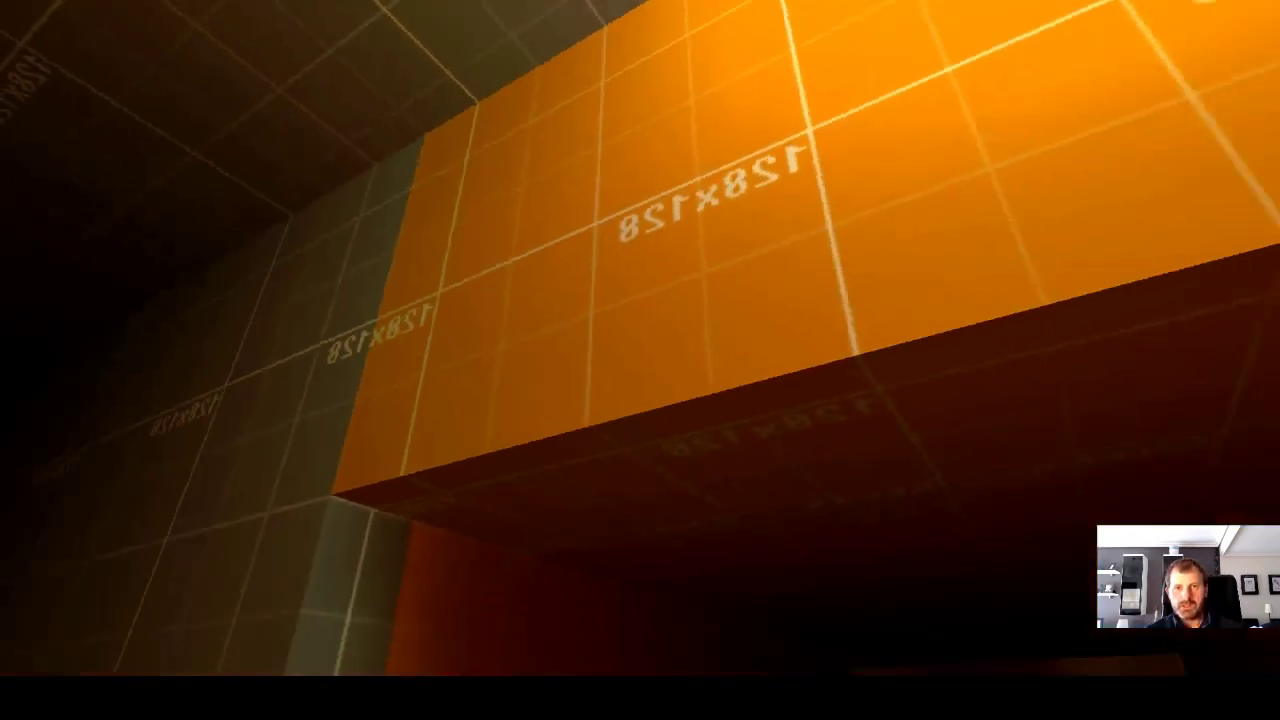
key("w")
key("w")
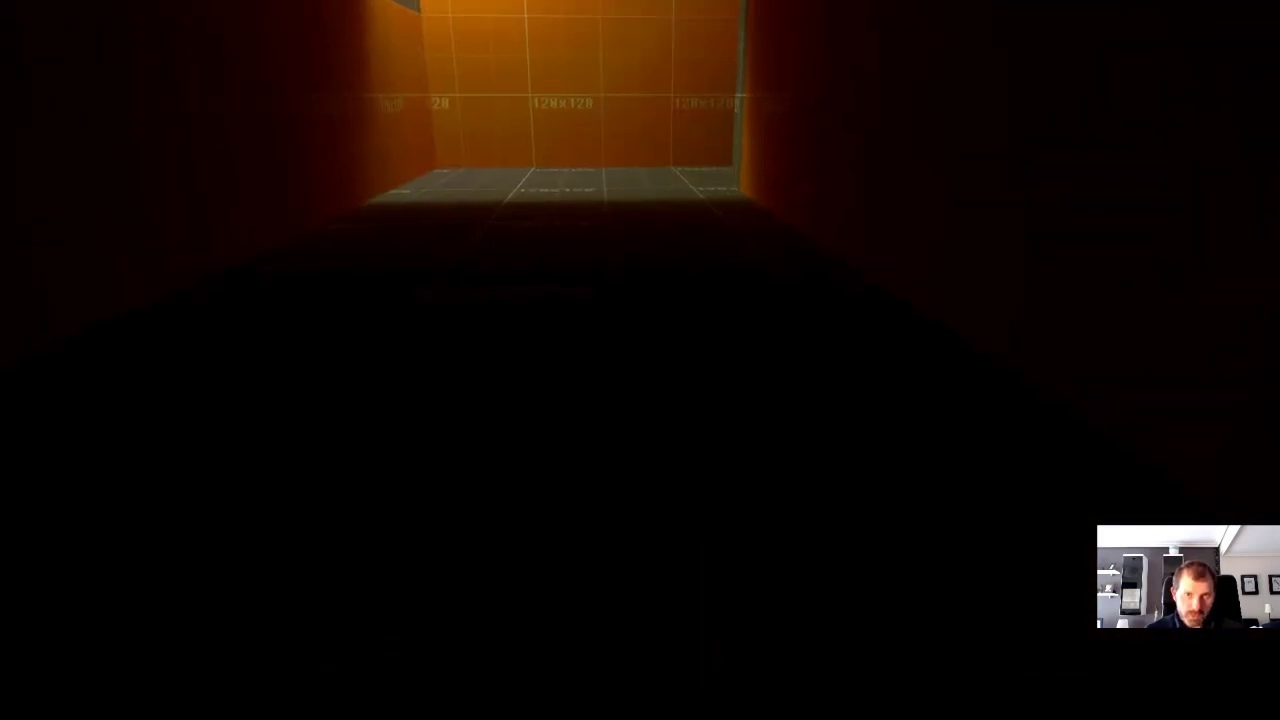
key("w")
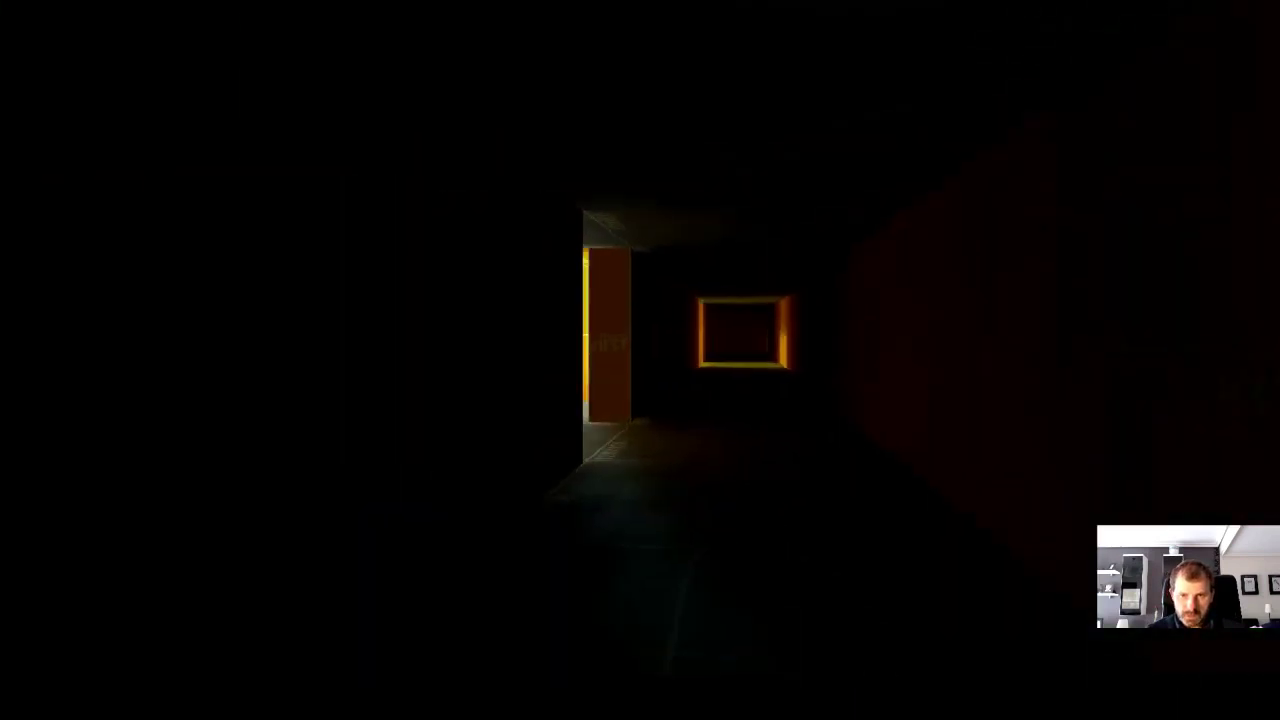
key("w")
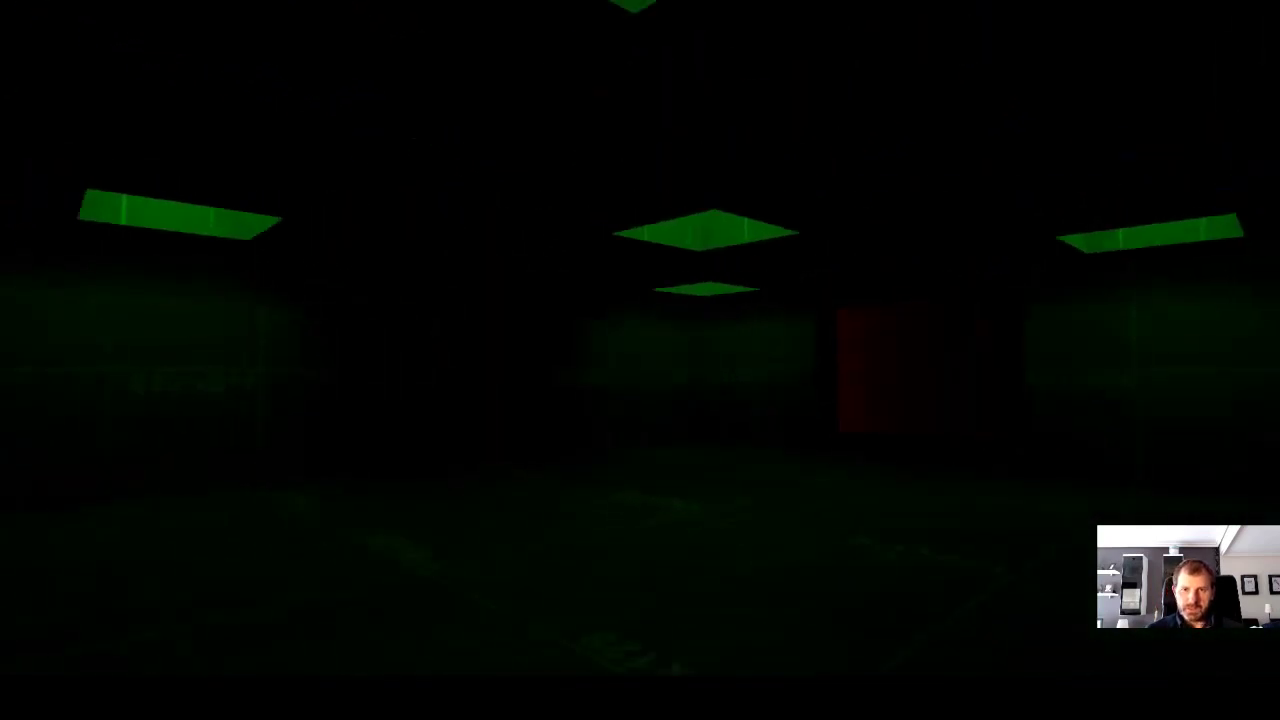
key("w")
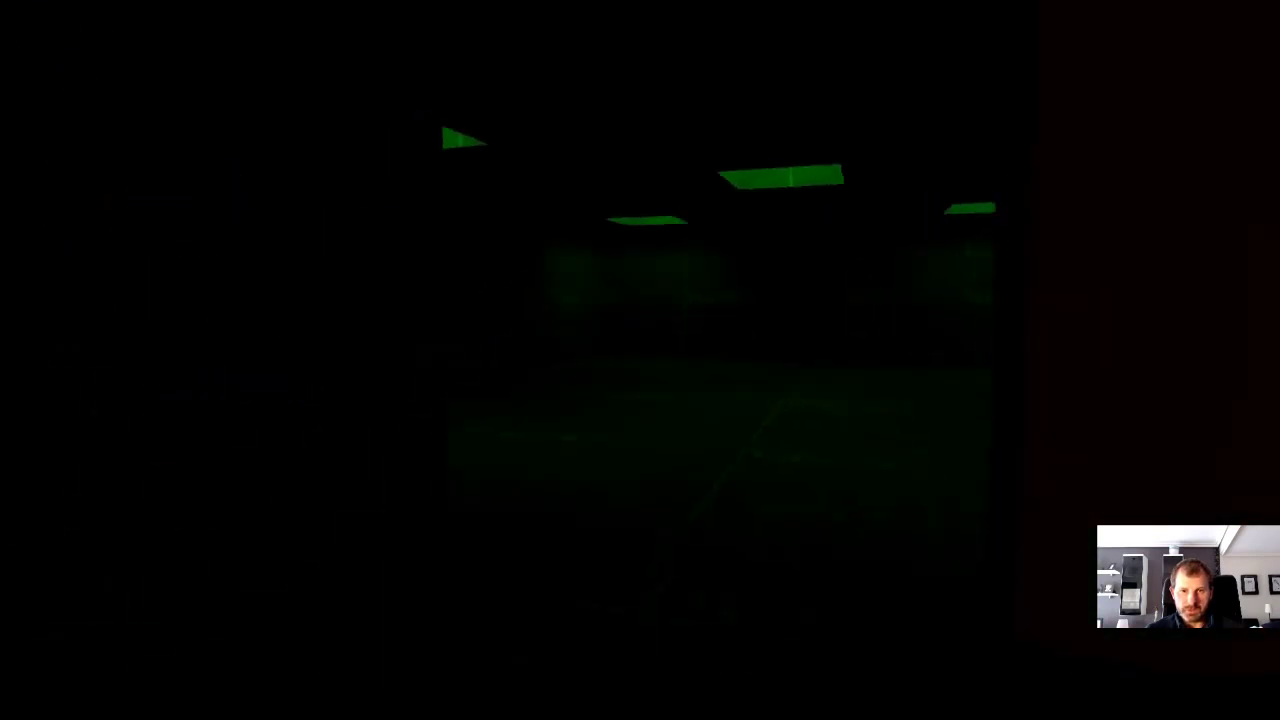
key("w")
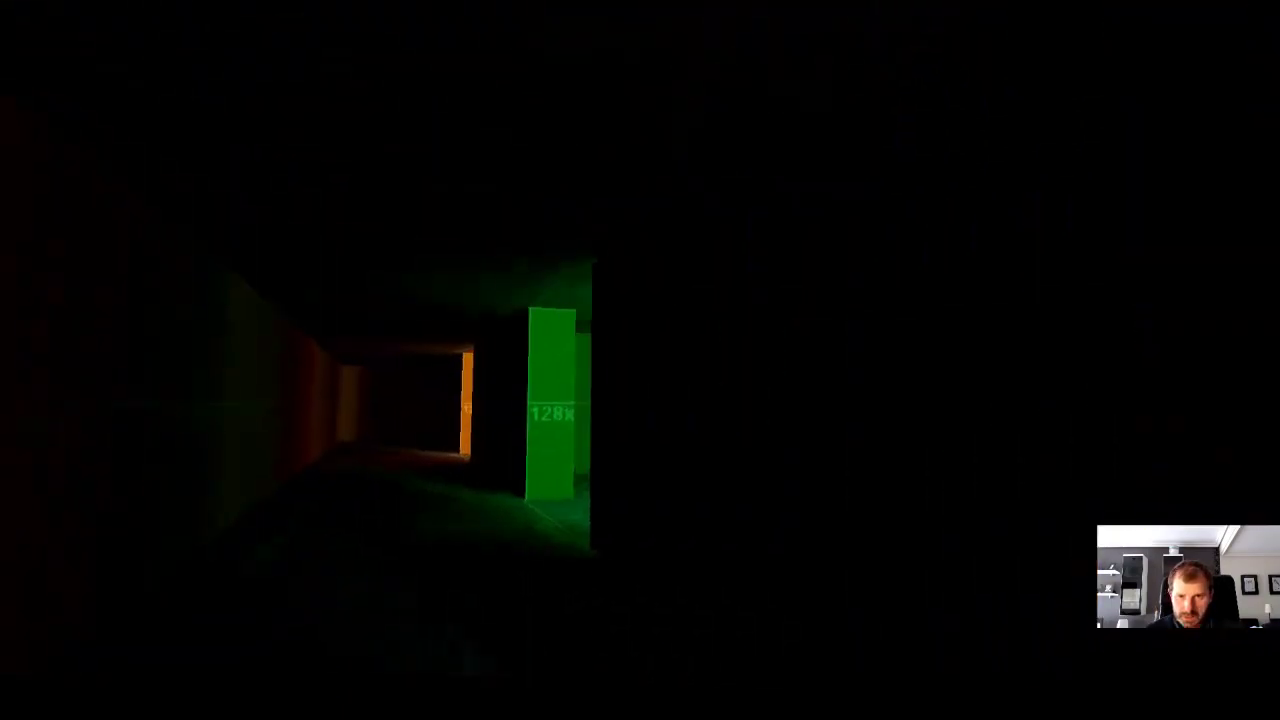
key("w")
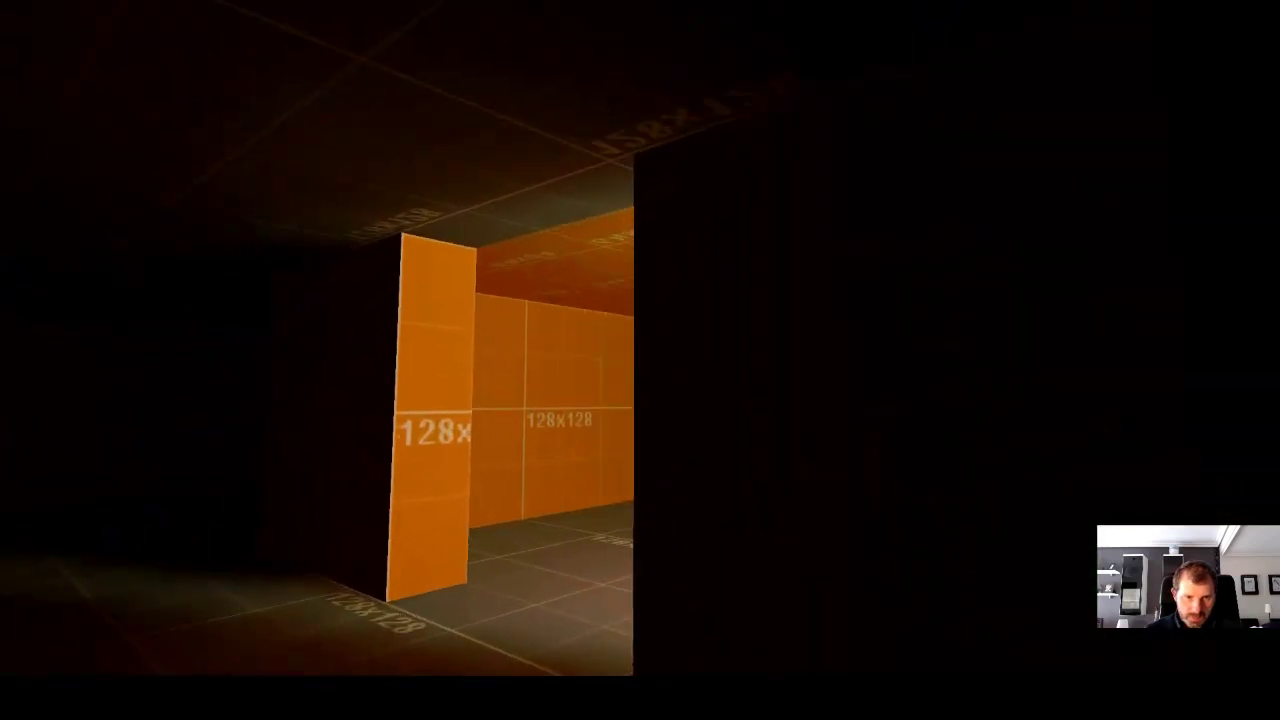
Inspect the wide low opening beside the corridor, then continue along the dark corridor to the green-lit room and the orange overhang.
key("w")
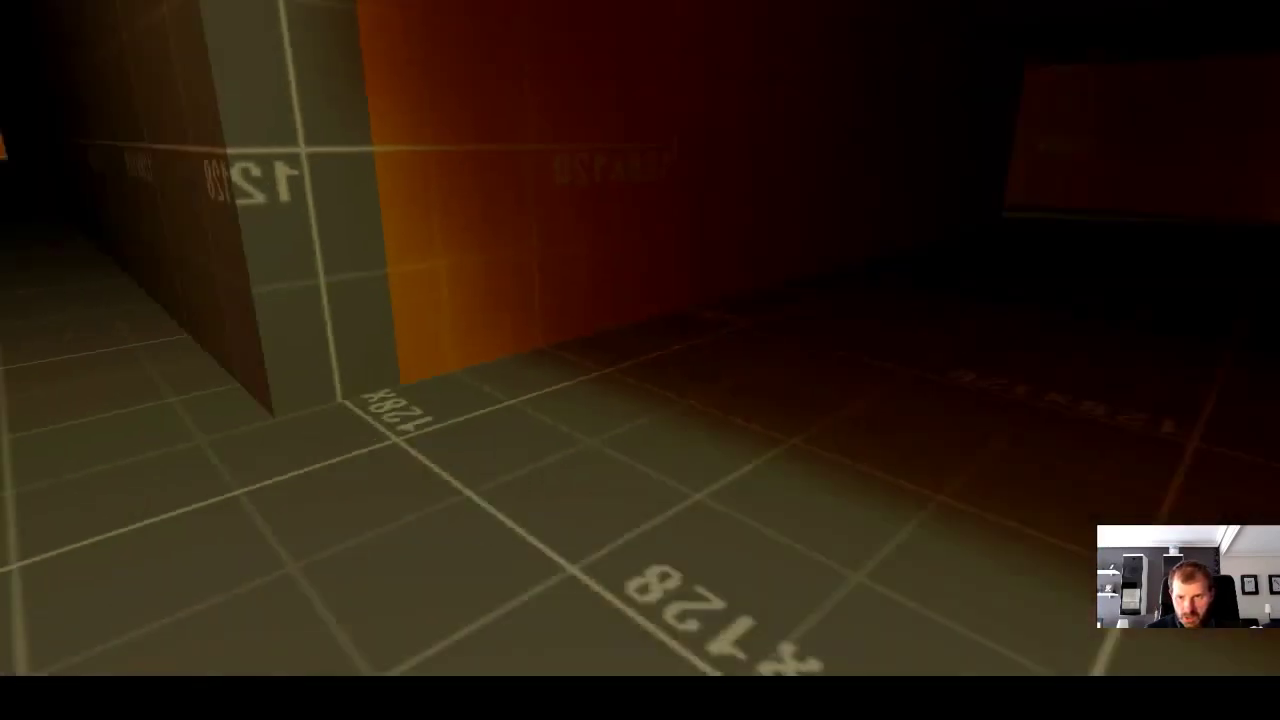
key("d")
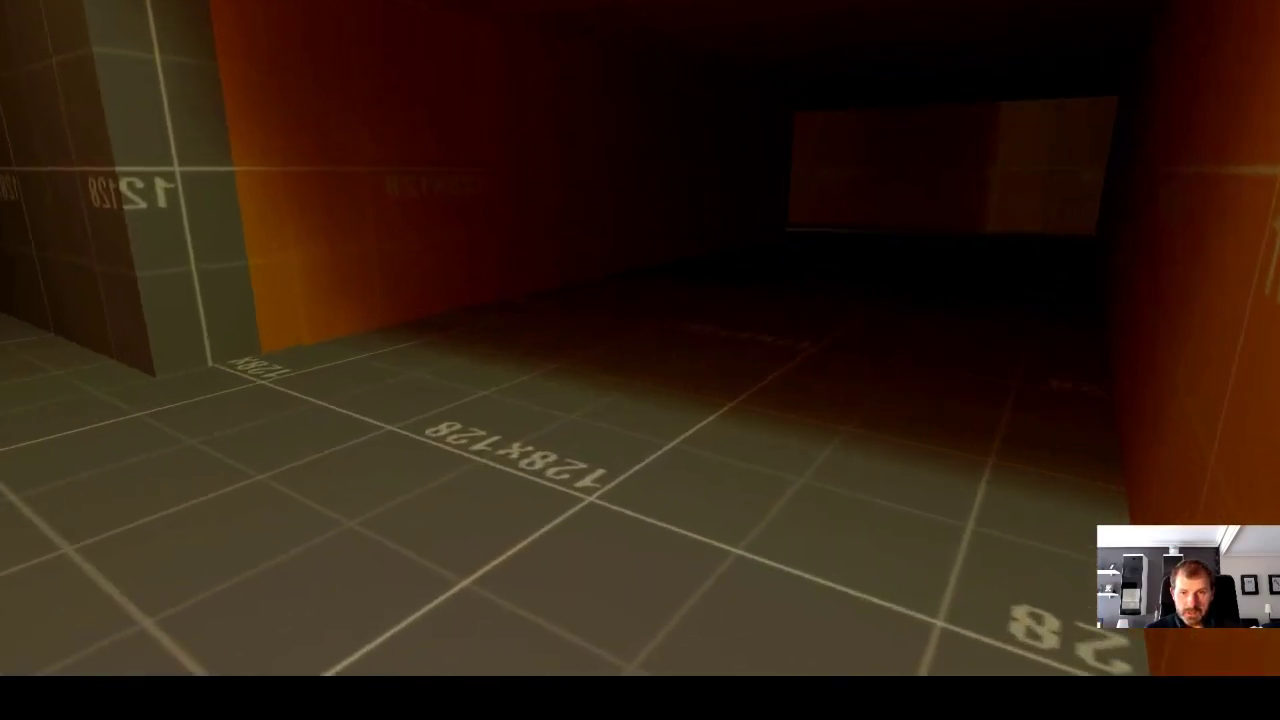
key("a")
key("a")
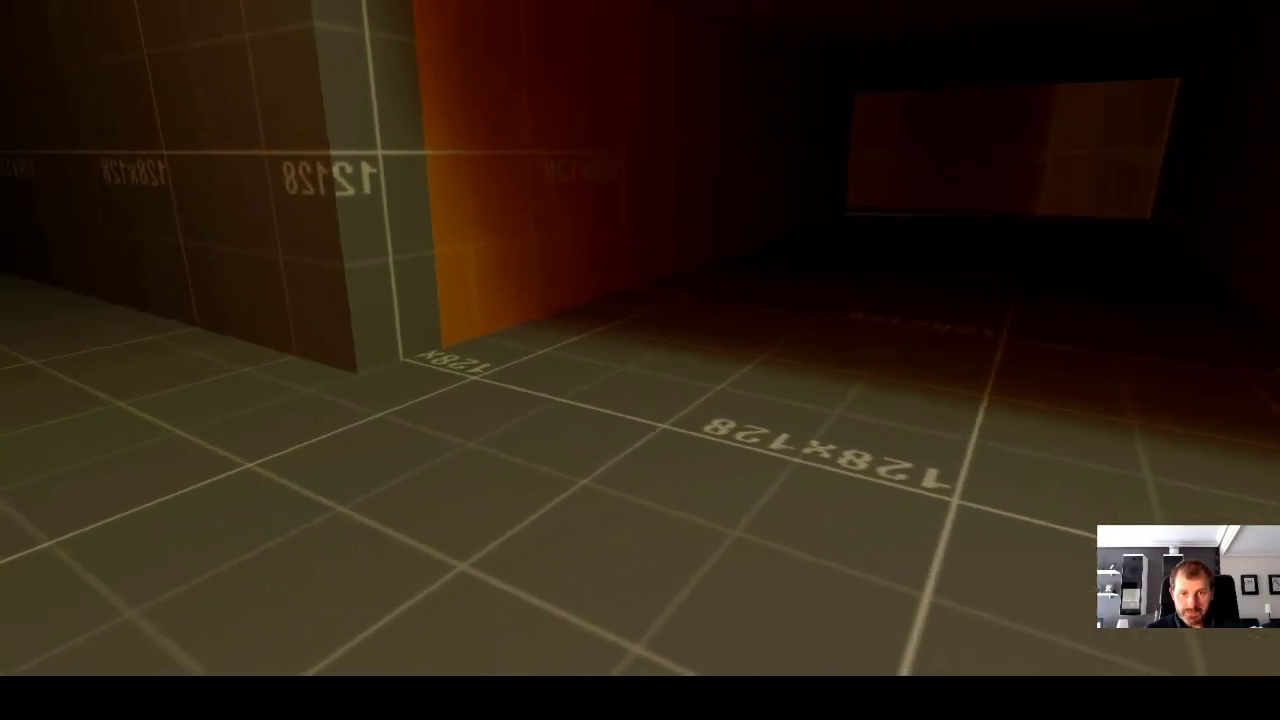
key("d")
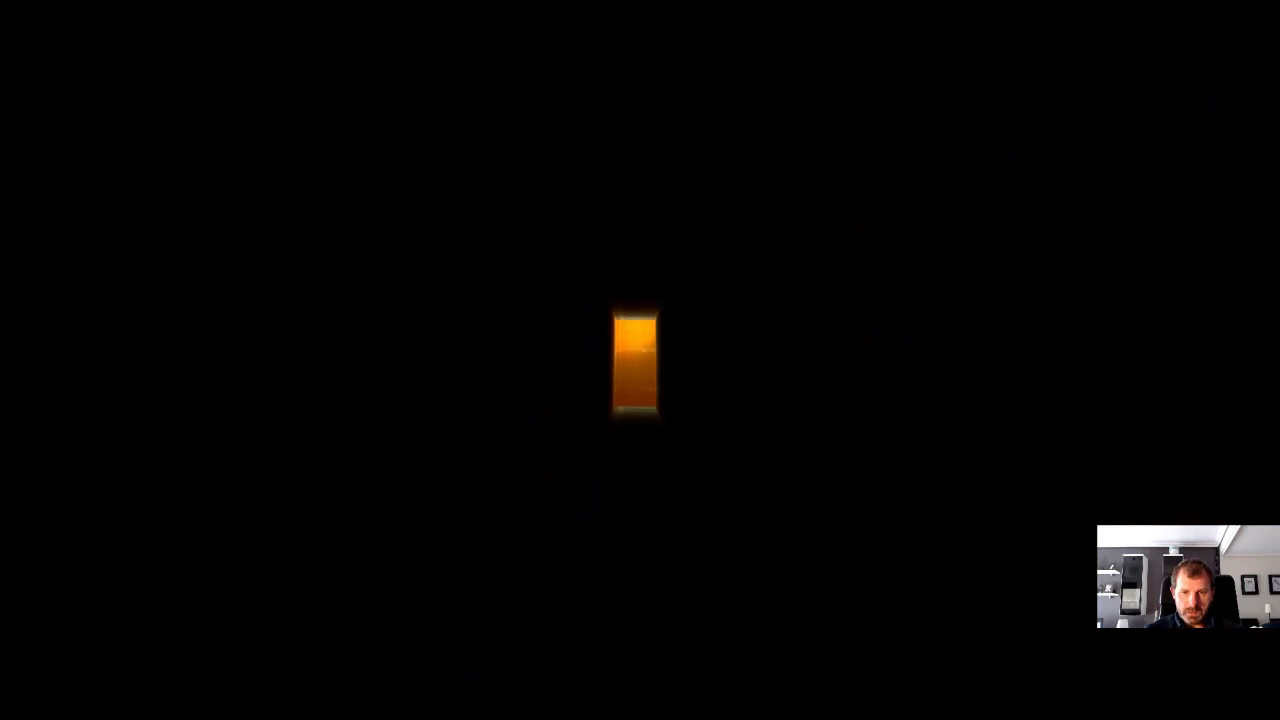
key("w")
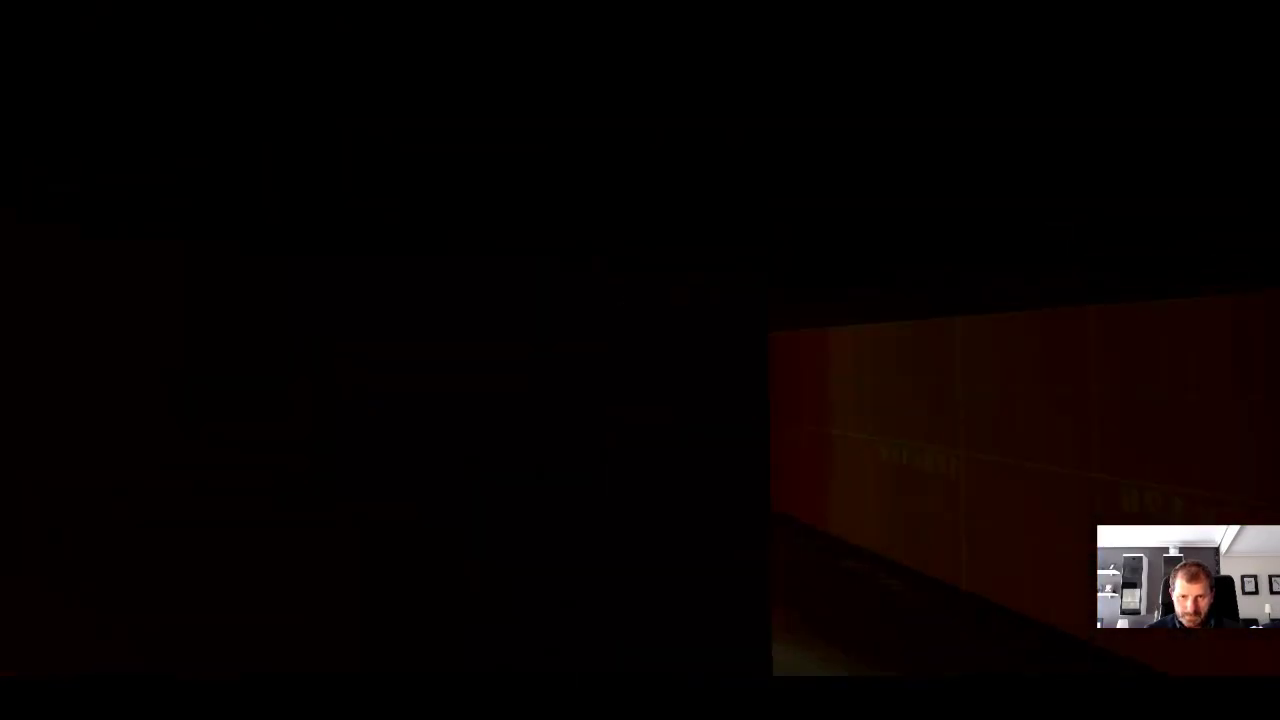
key("w")
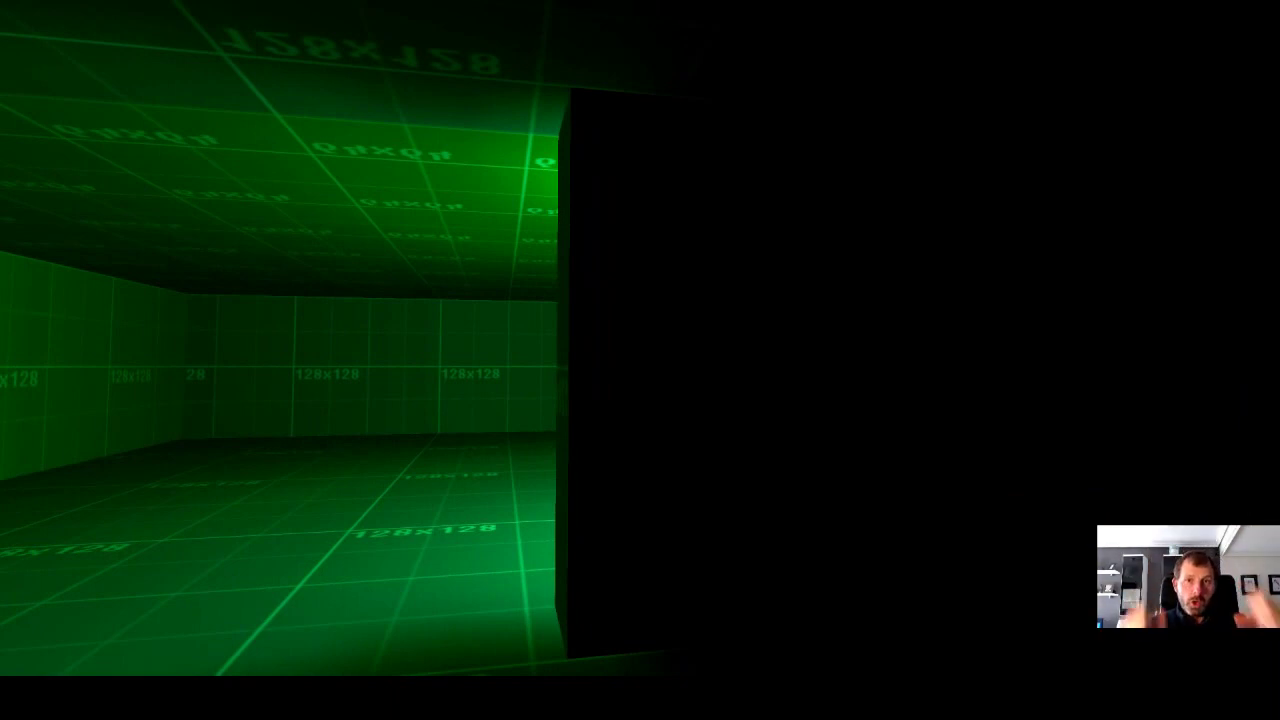
key("w")
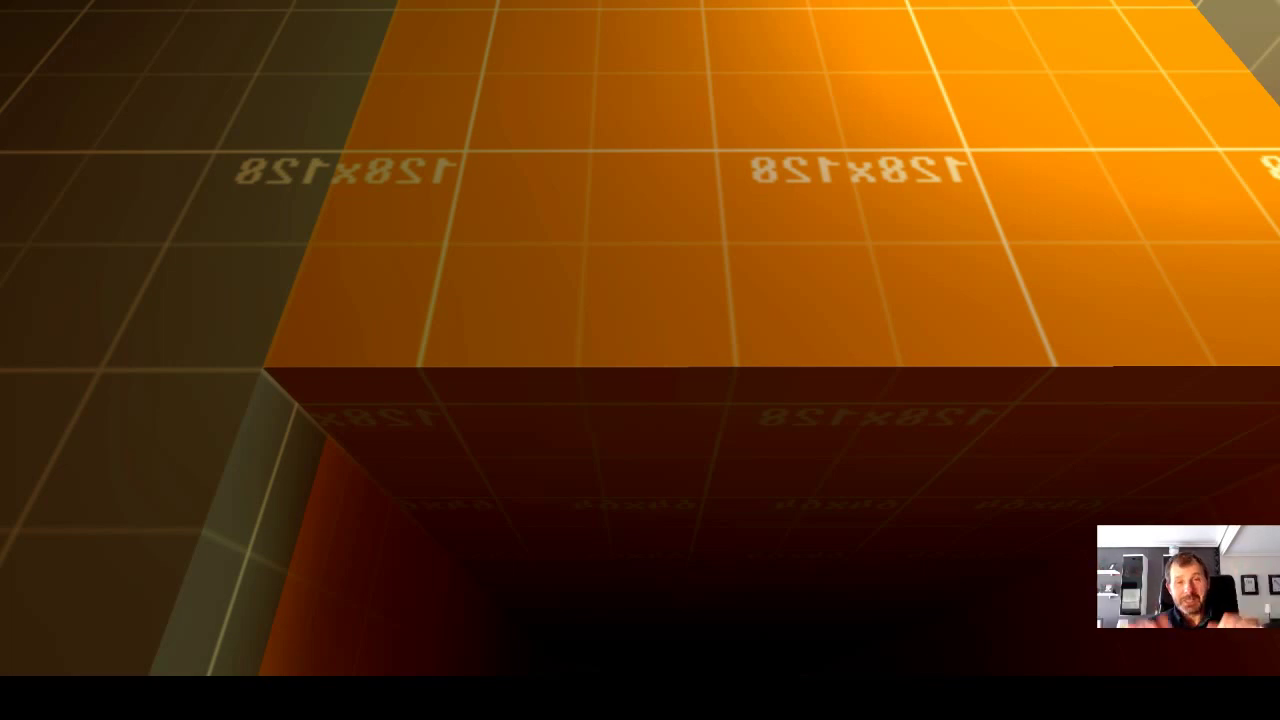
key("super")
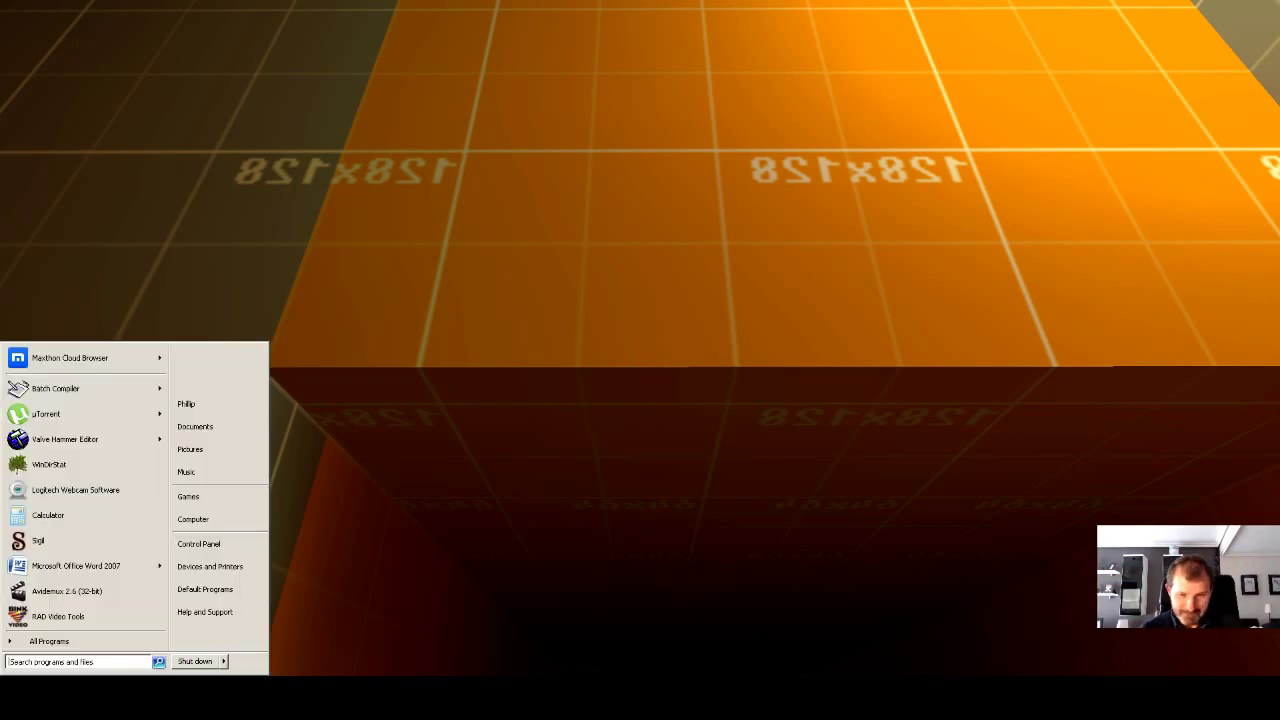
key("super")
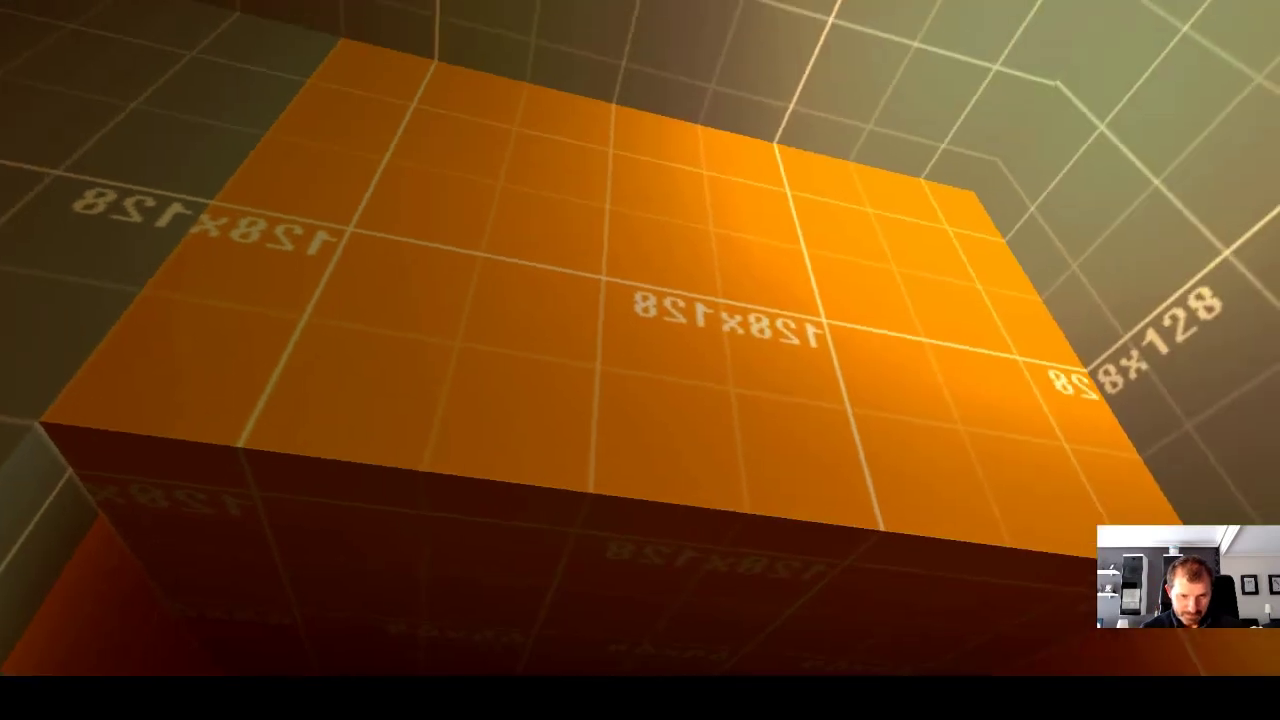
key("super")
key("super")
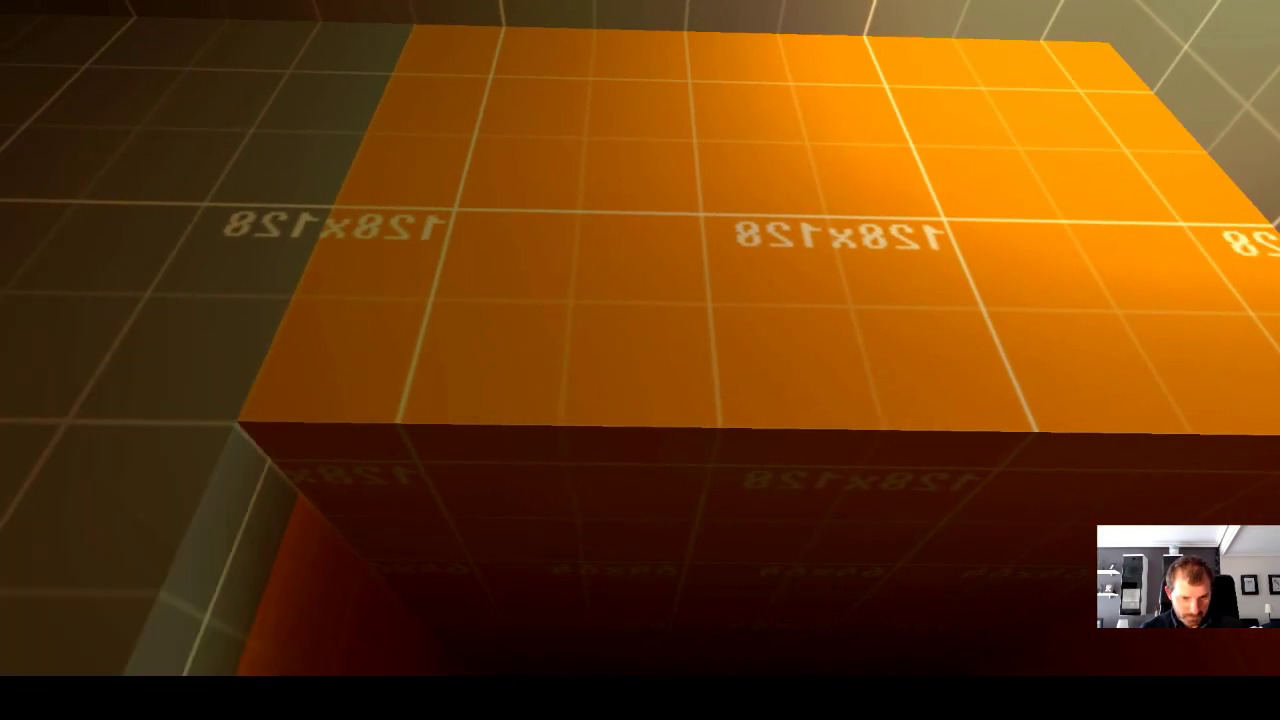
key("super")
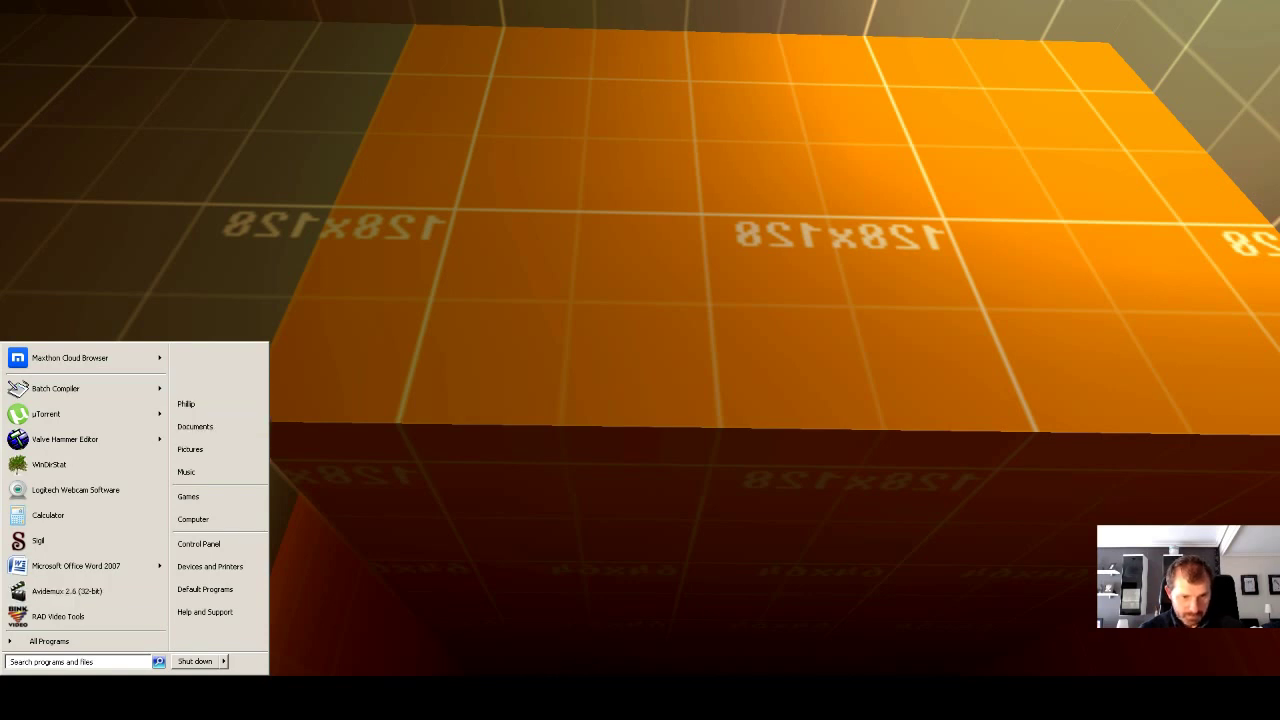
key("super")
key("super")
key("super")
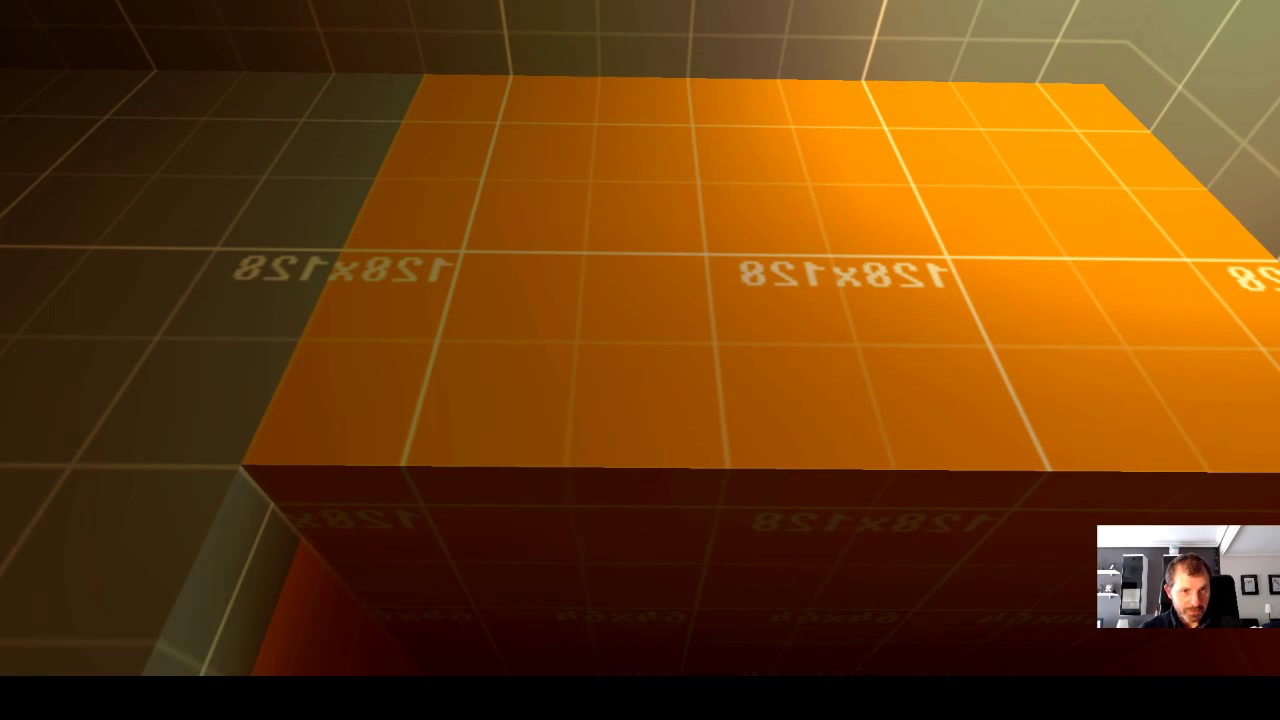
Leave the running Half-Life level and switch from the Hammer editor and Batch Compiler to the streaming software's window.
key("Escape")
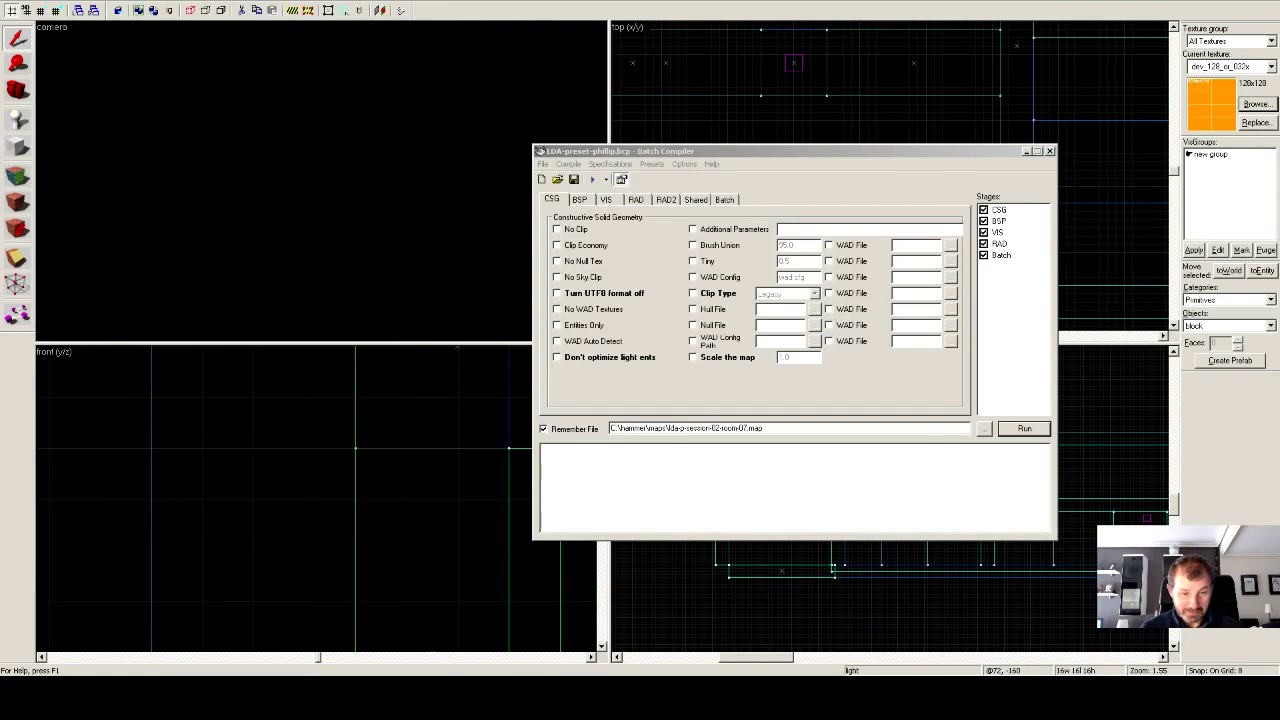
key("alt+Tab")
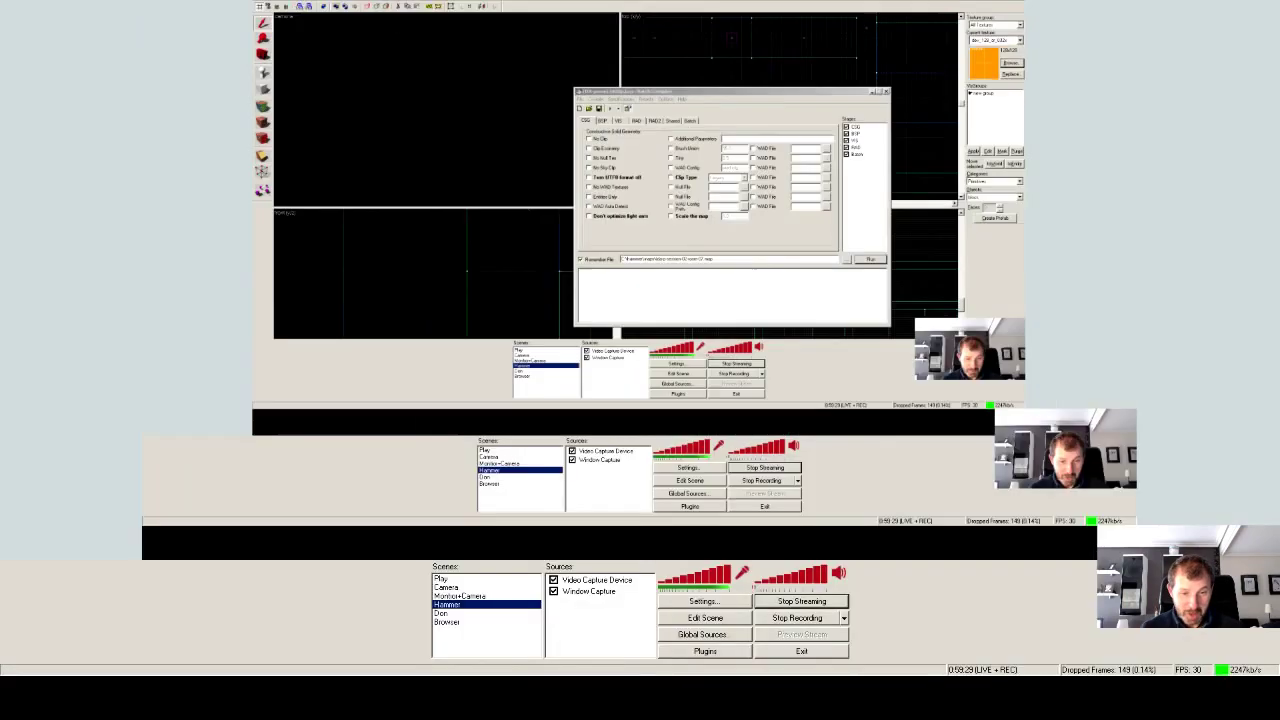